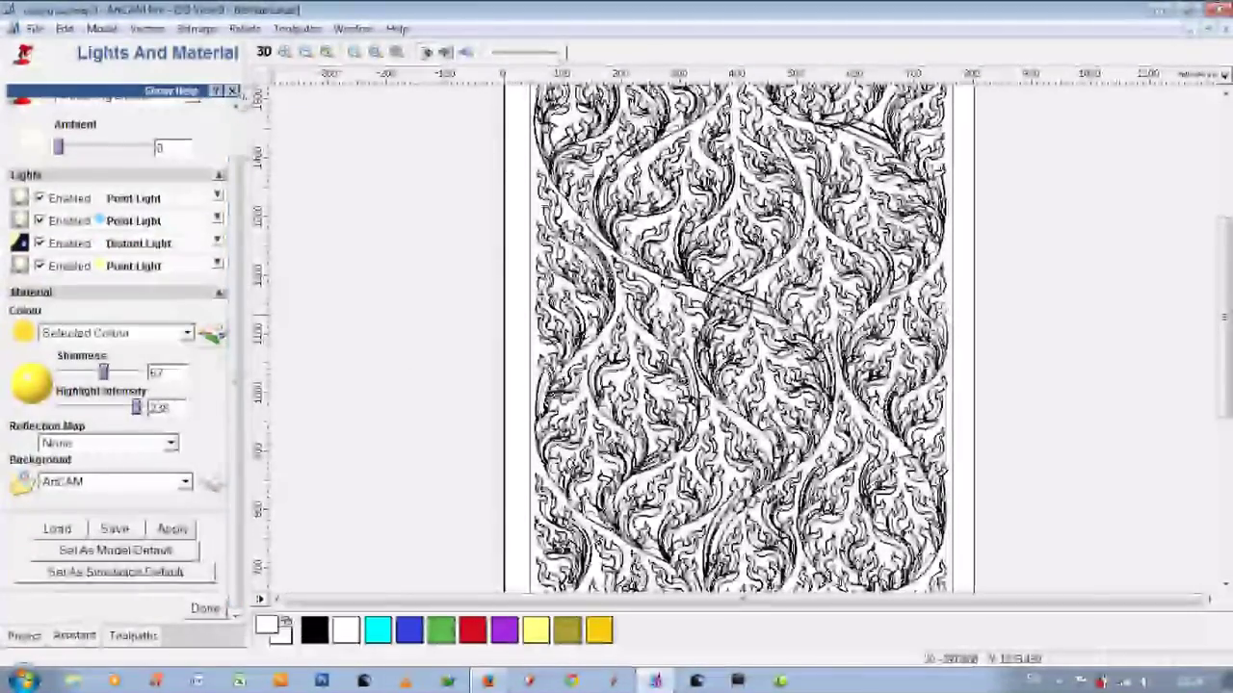
Step: Give the 3D panel the horizontal Light Oak (H) wood material, then go back to the 2D artwork
key("F3")
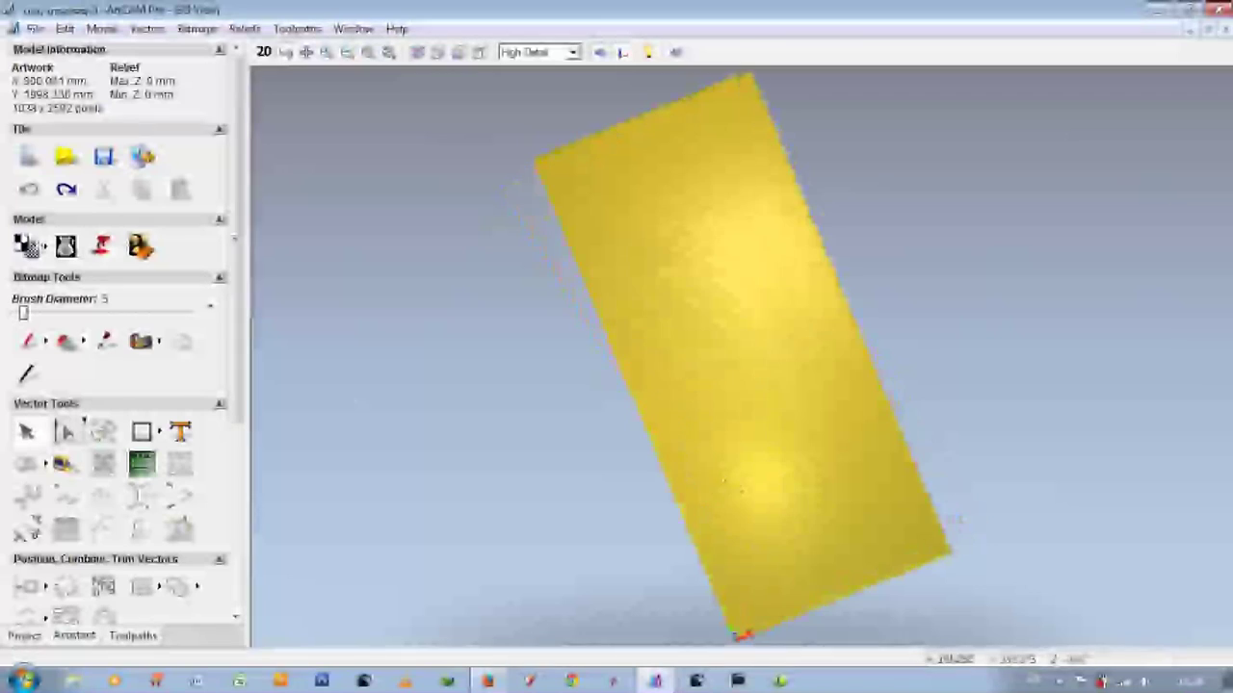
left_click(102, 246)
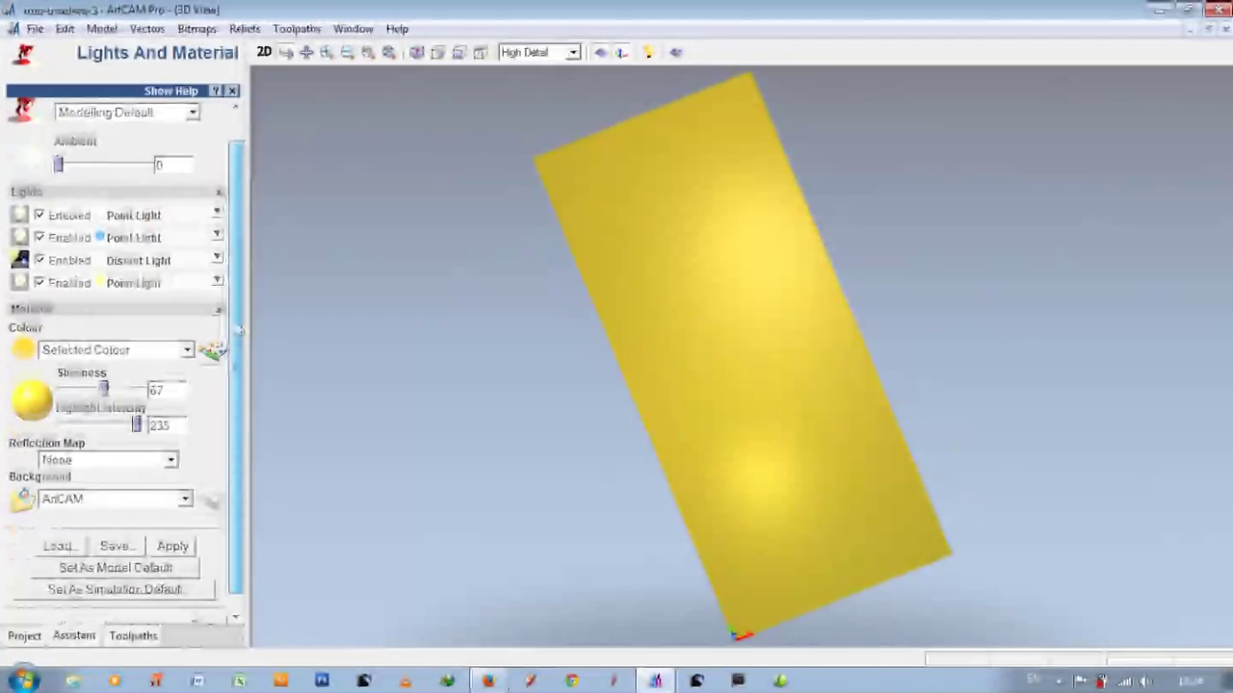
left_click(188, 344)
left_click(87, 226)
left_click(173, 591)
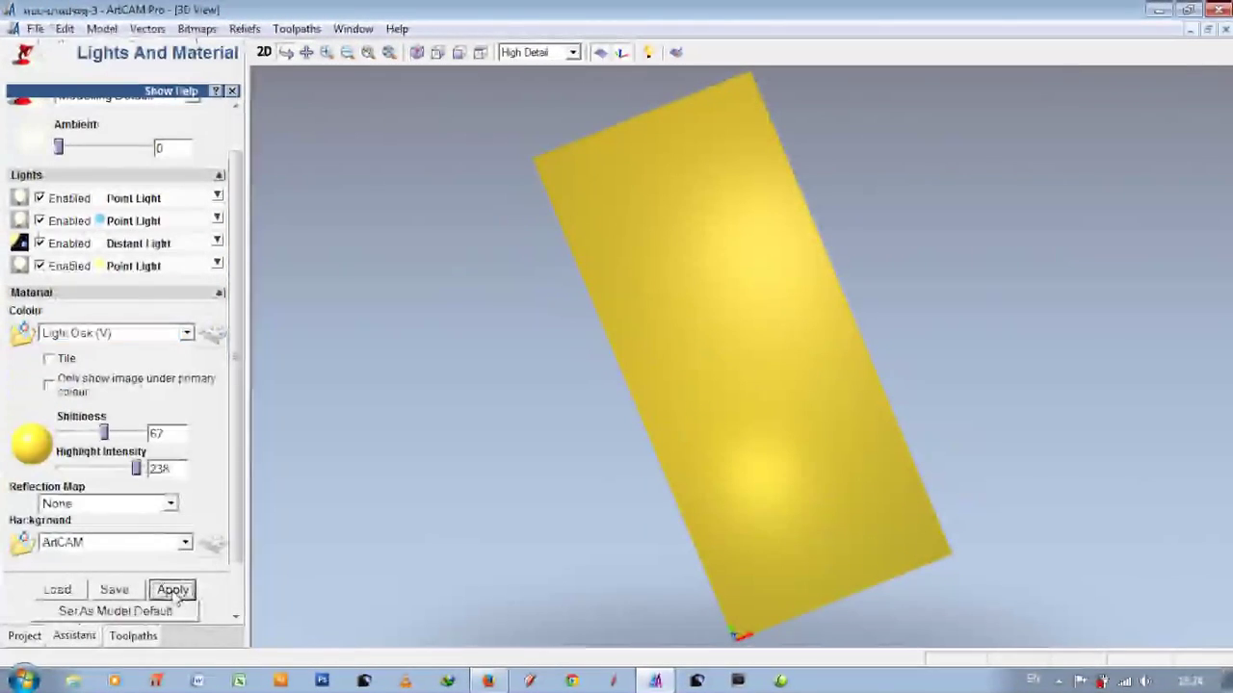
left_click(188, 334)
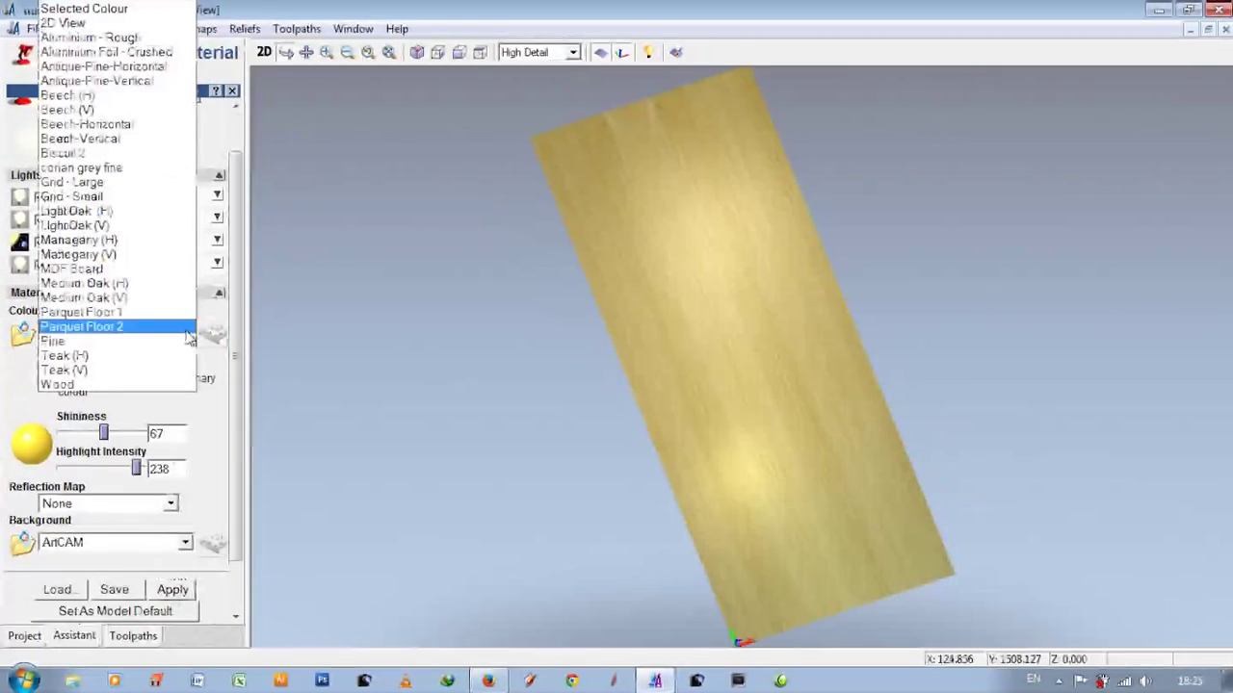
left_click(133, 211)
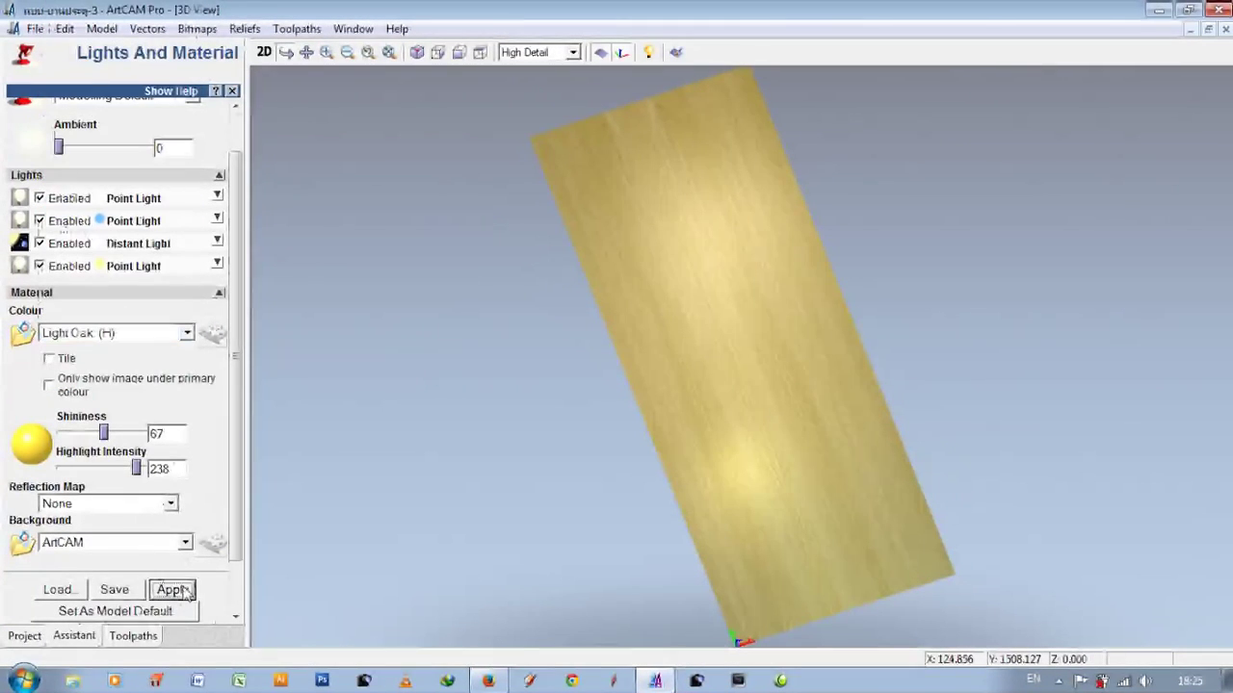
scroll(187, 592, "down", 2)
left_click(207, 610)
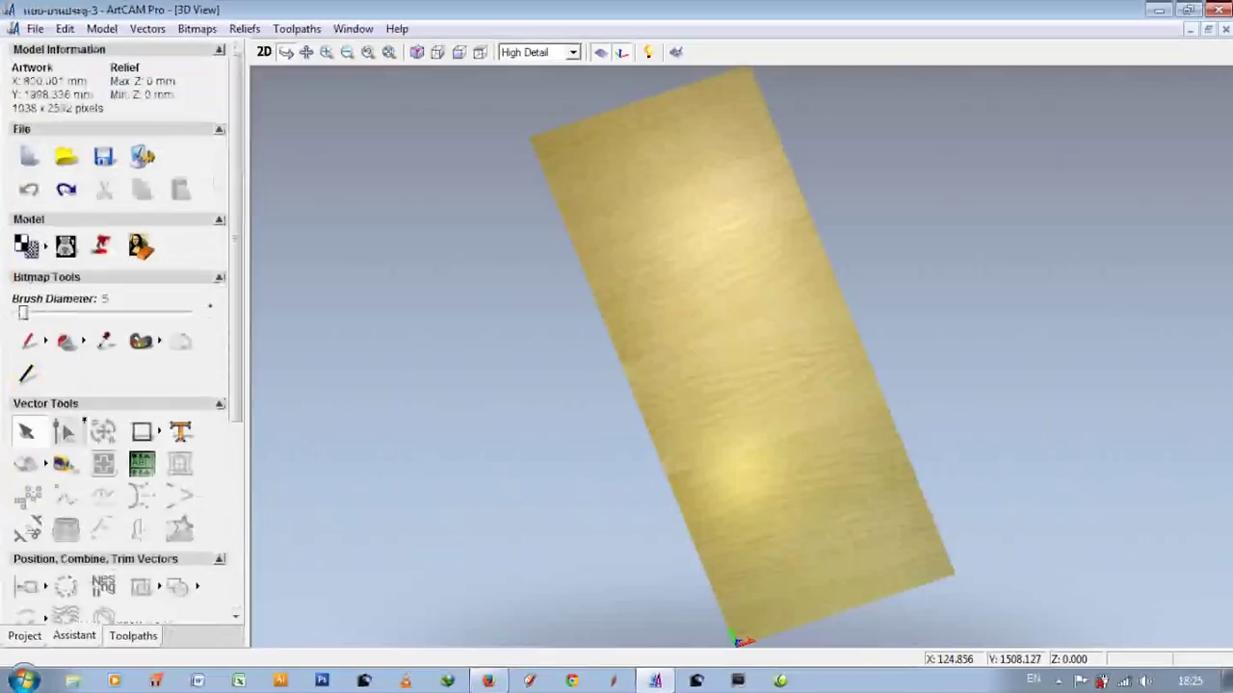
left_click(264, 54)
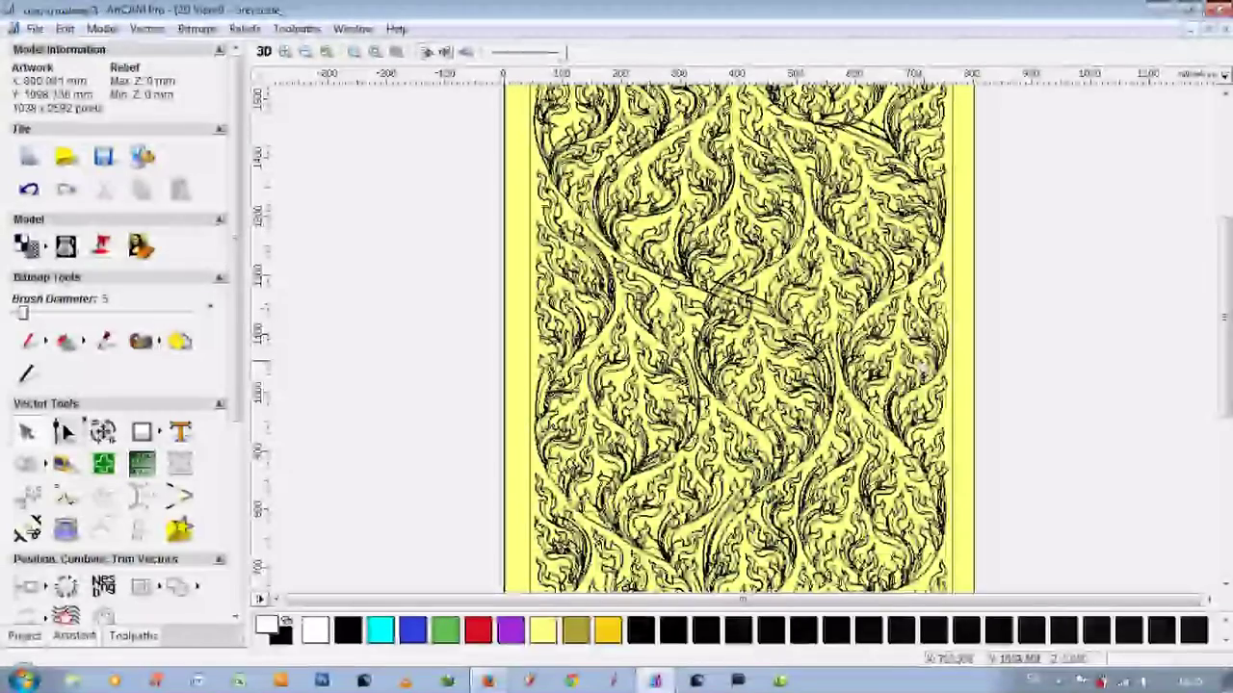
Step: Raise the right-hand flame as a flat 5 mm plateau and check it in 3D
scroll(748, 318, "up", 2)
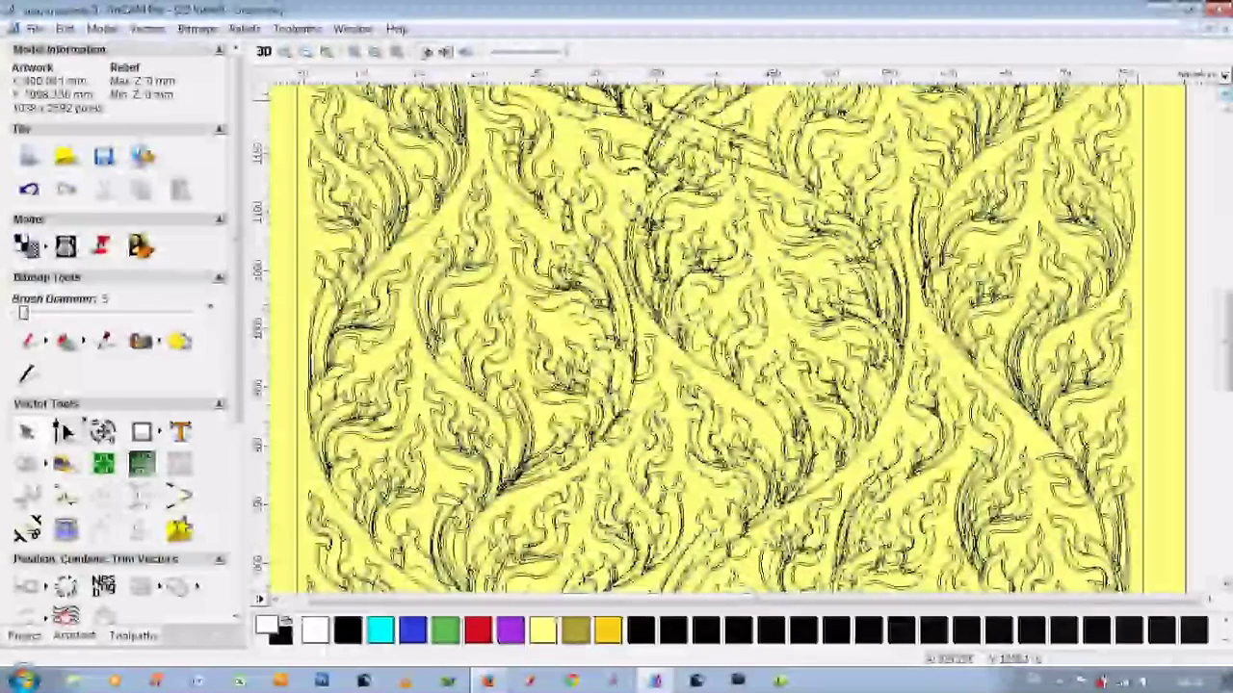
scroll(889, 464, "down", 2)
scroll(889, 463, "up", 4)
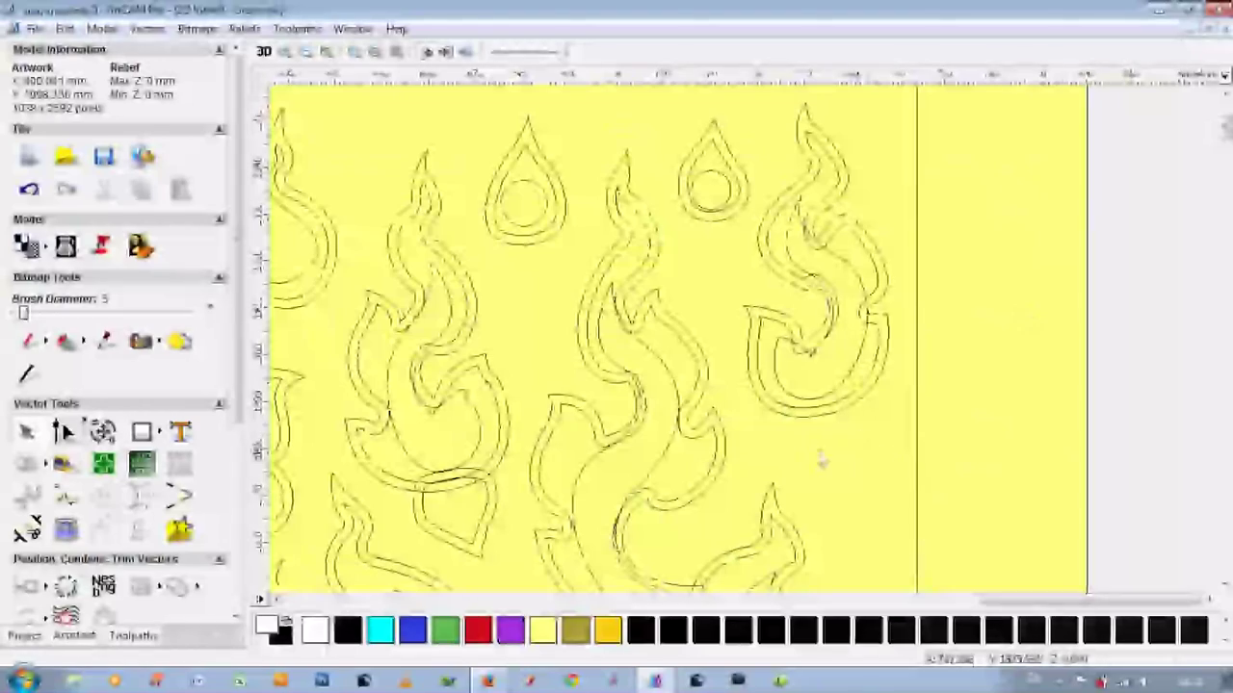
double_click(860, 416)
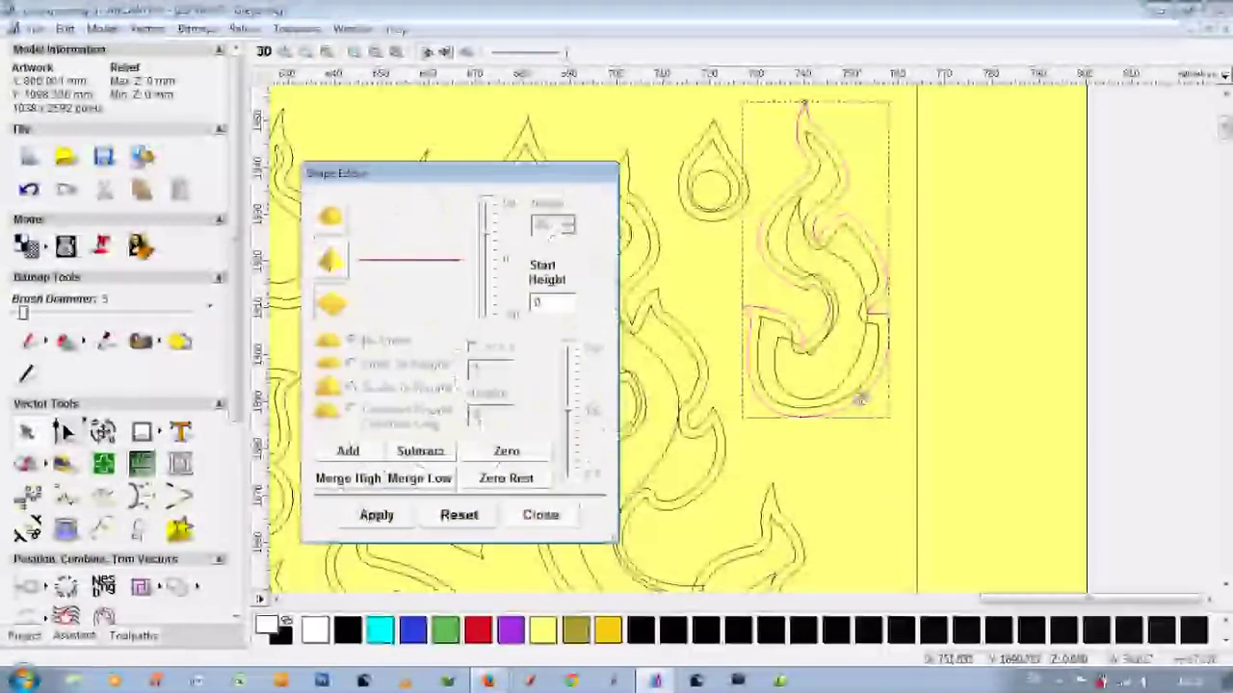
left_click_drag(489, 172, 229, 200)
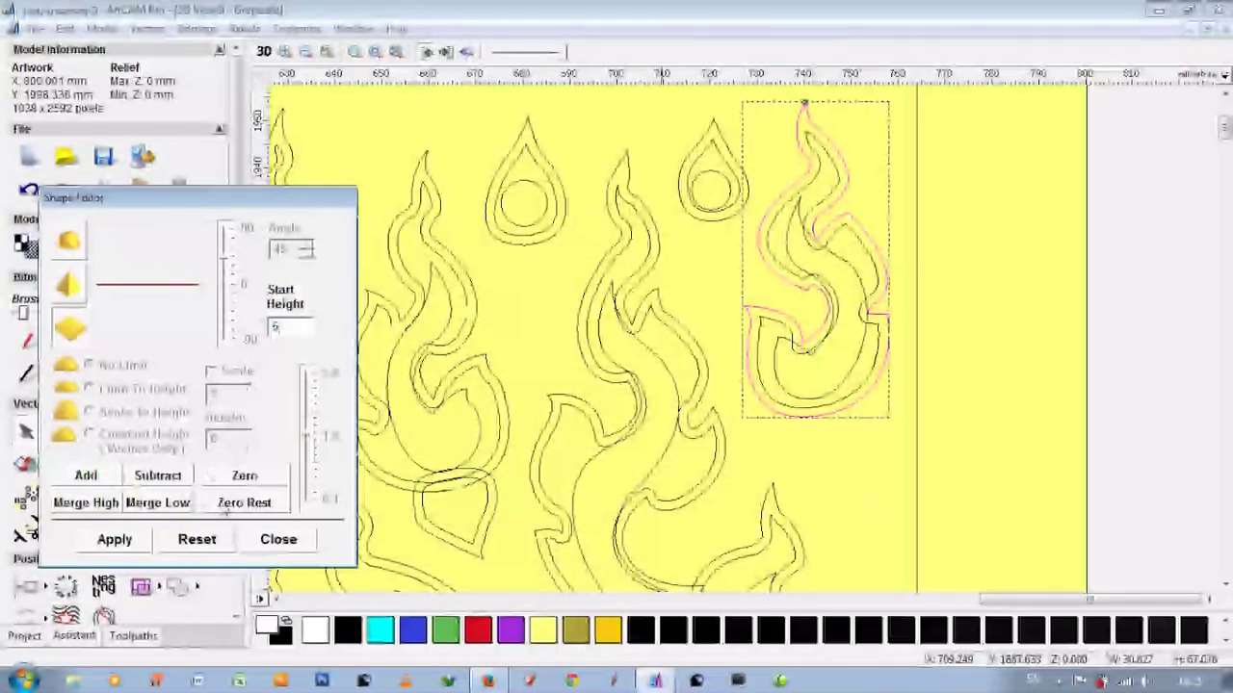
type(".0")
left_click(85, 475)
key("F3")
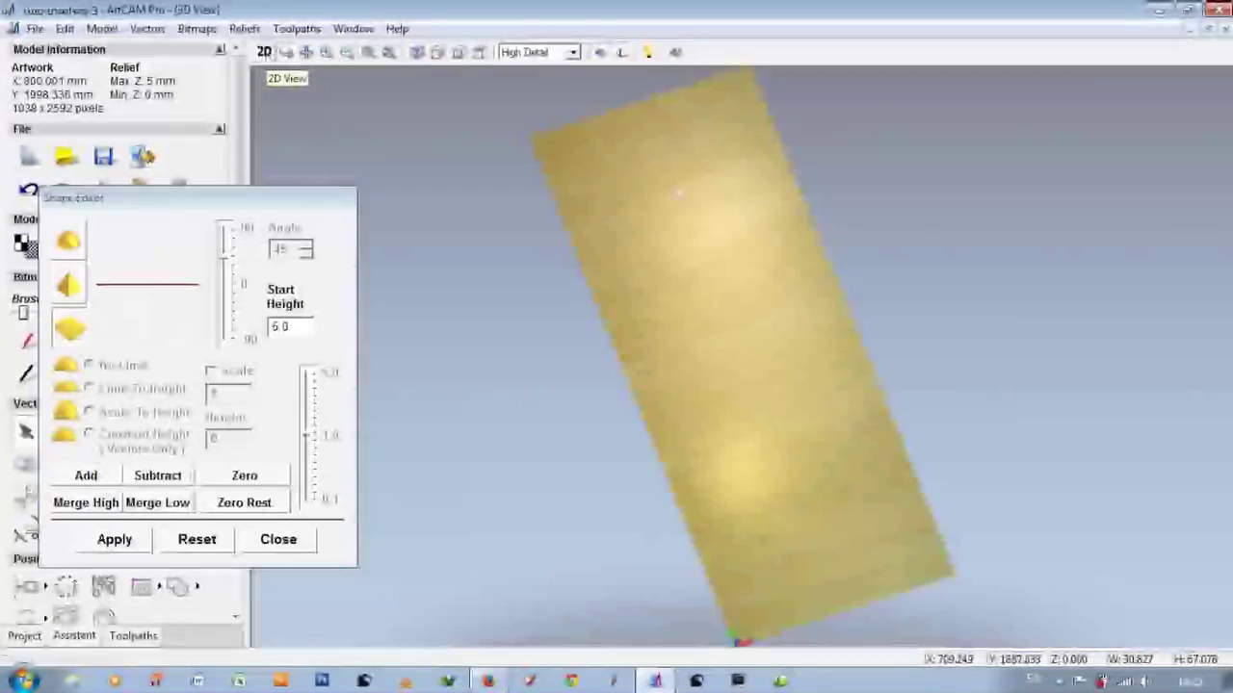
left_click_drag(747, 114, 741, 383)
mouse_move(672, 313)
left_mouse_down()
mouse_move(762, 323)
mouse_move(776, 405)
mouse_move(731, 363)
left_mouse_up()
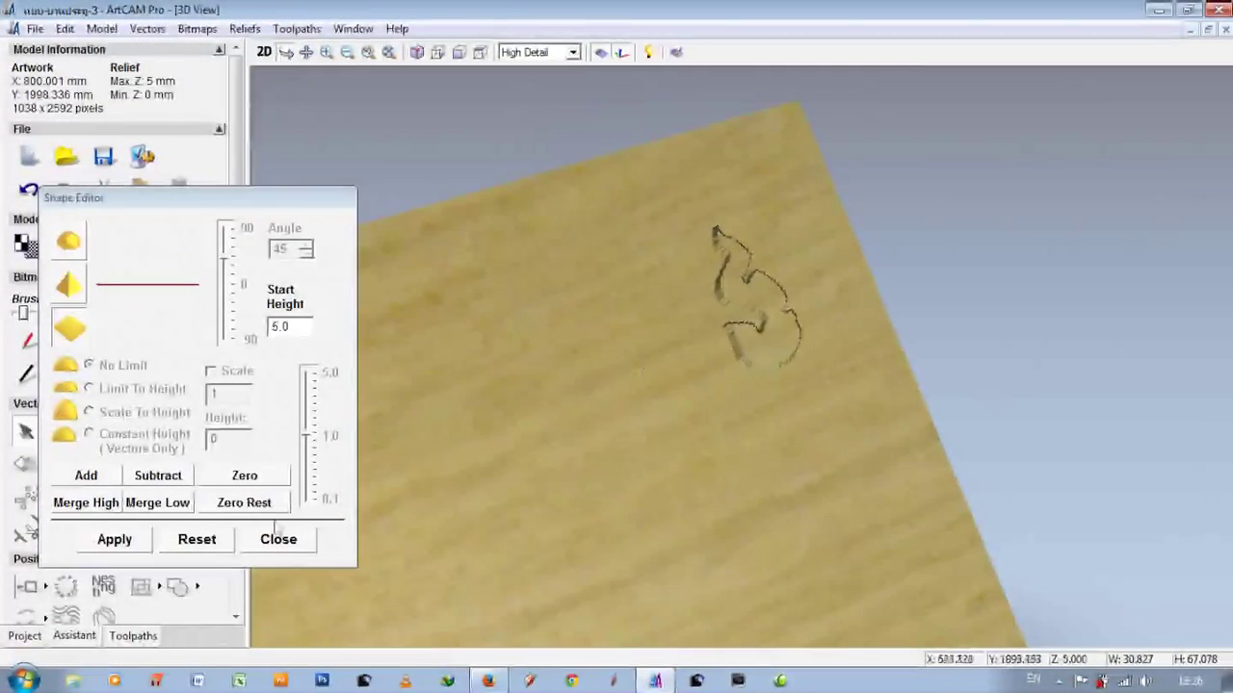
left_click(264, 52)
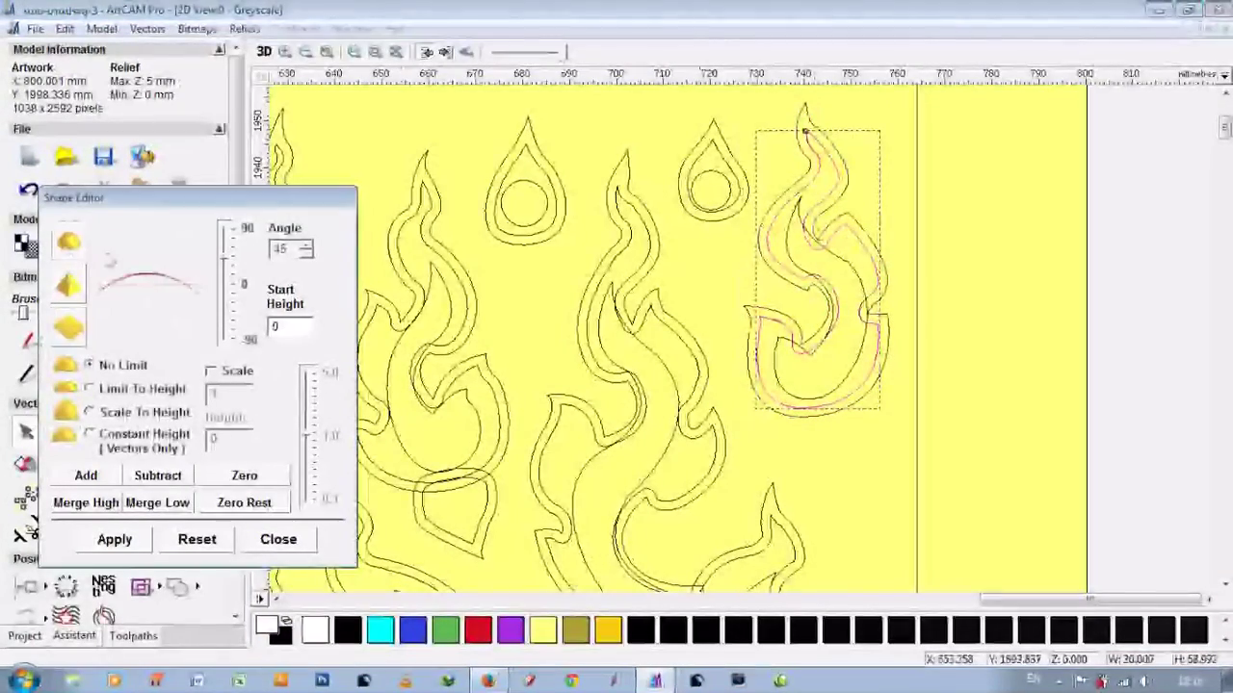
Step: Add a peaked 45° ridge along the inner flame outline and review it in 3D
left_click(98, 483)
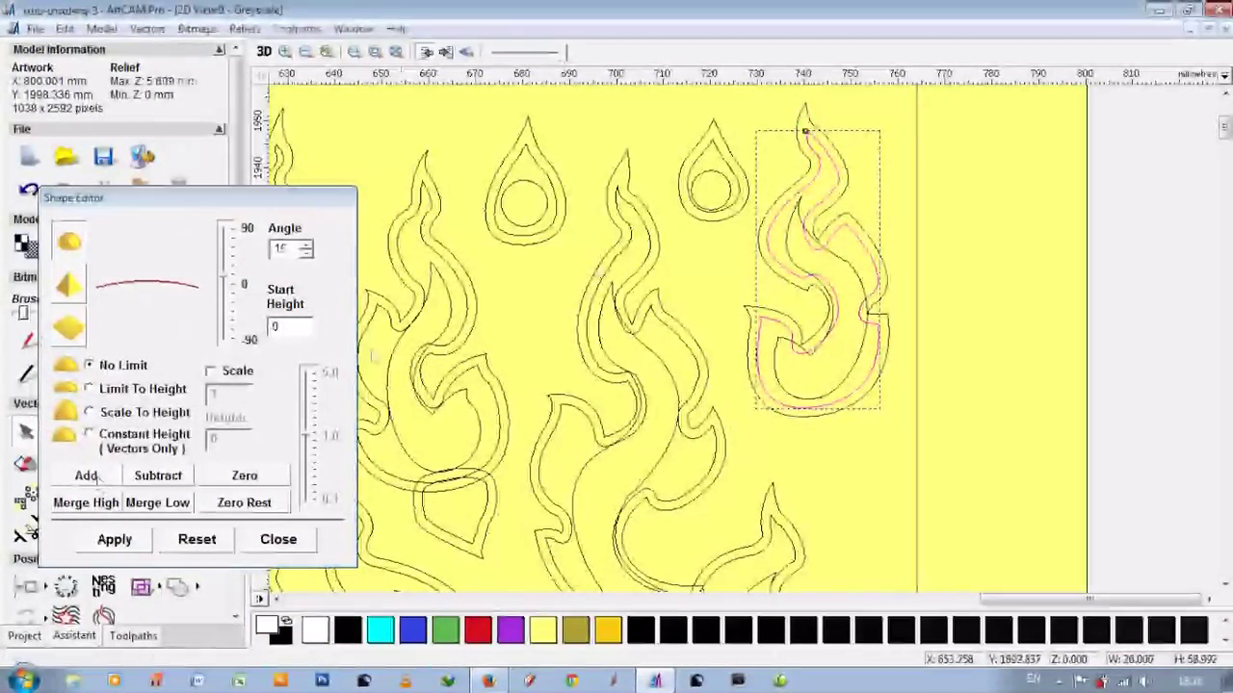
left_click(837, 258)
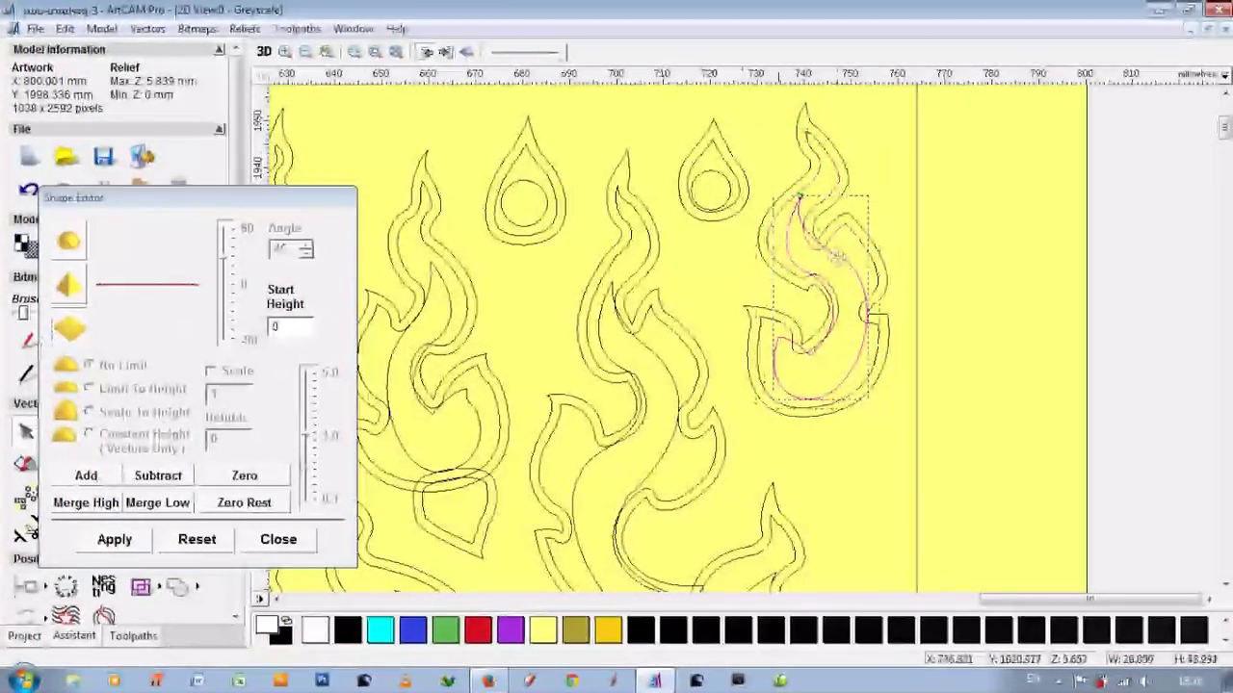
left_click(94, 483)
key("F3")
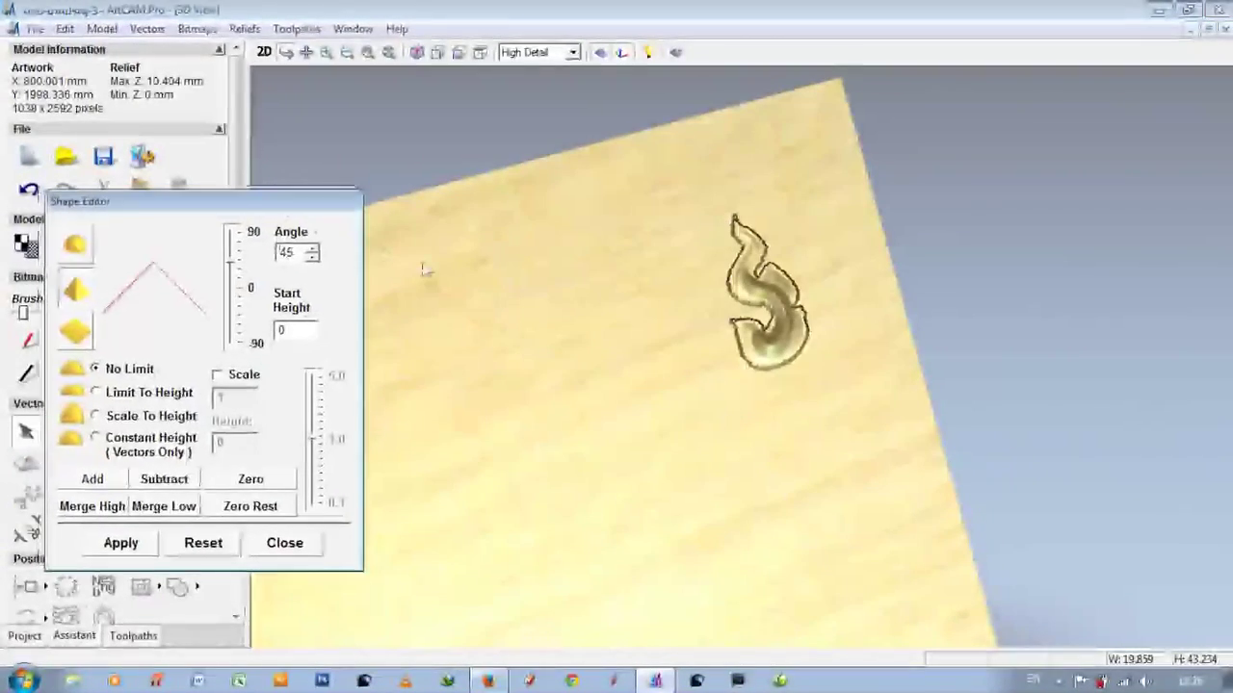
left_click_drag(192, 198, 318, 274)
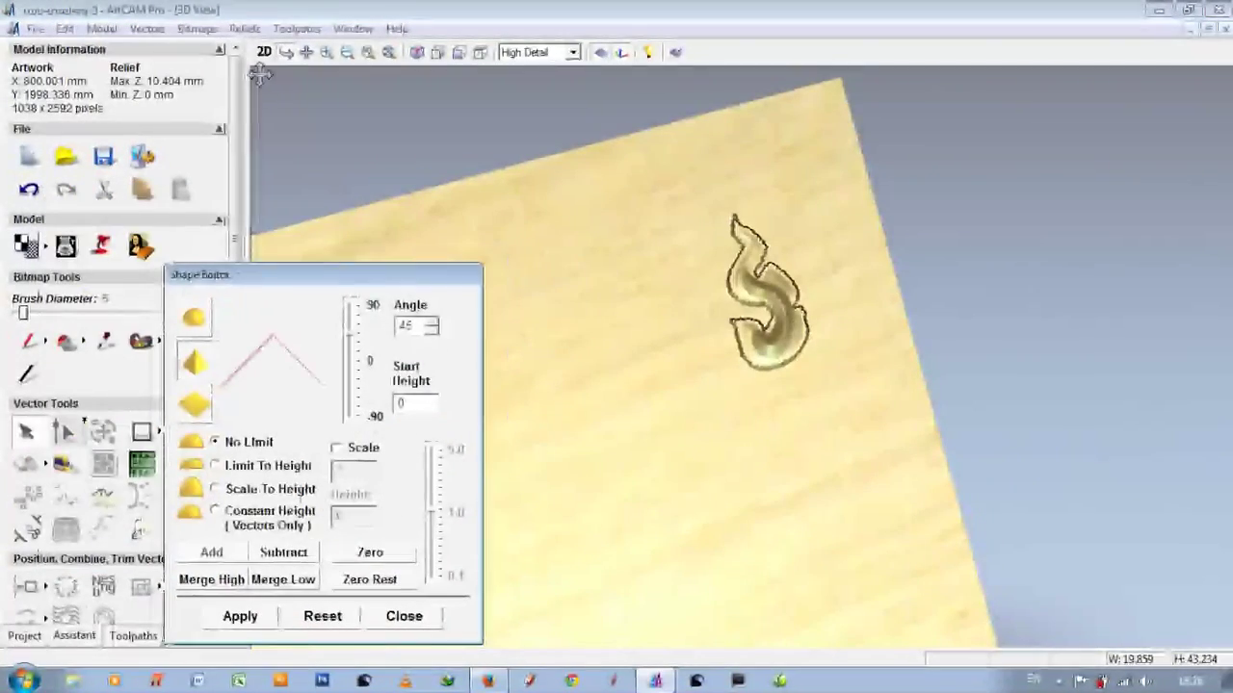
left_click(263, 52)
left_click(263, 52)
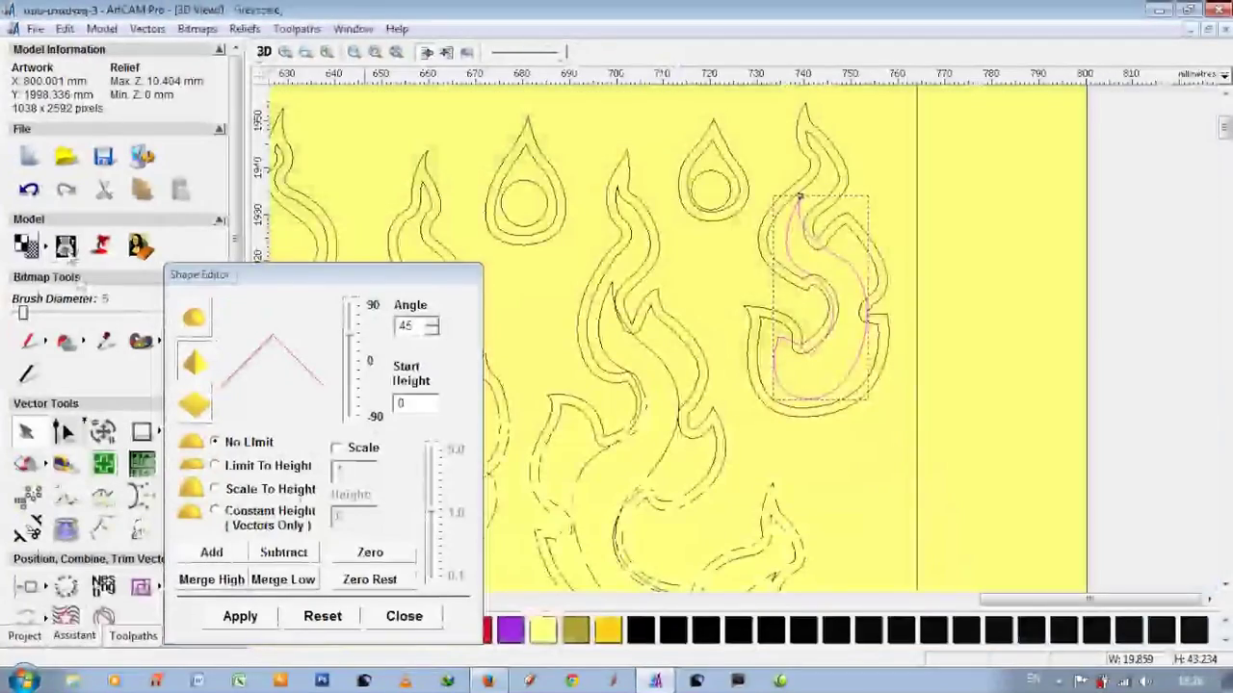
left_click(712, 224)
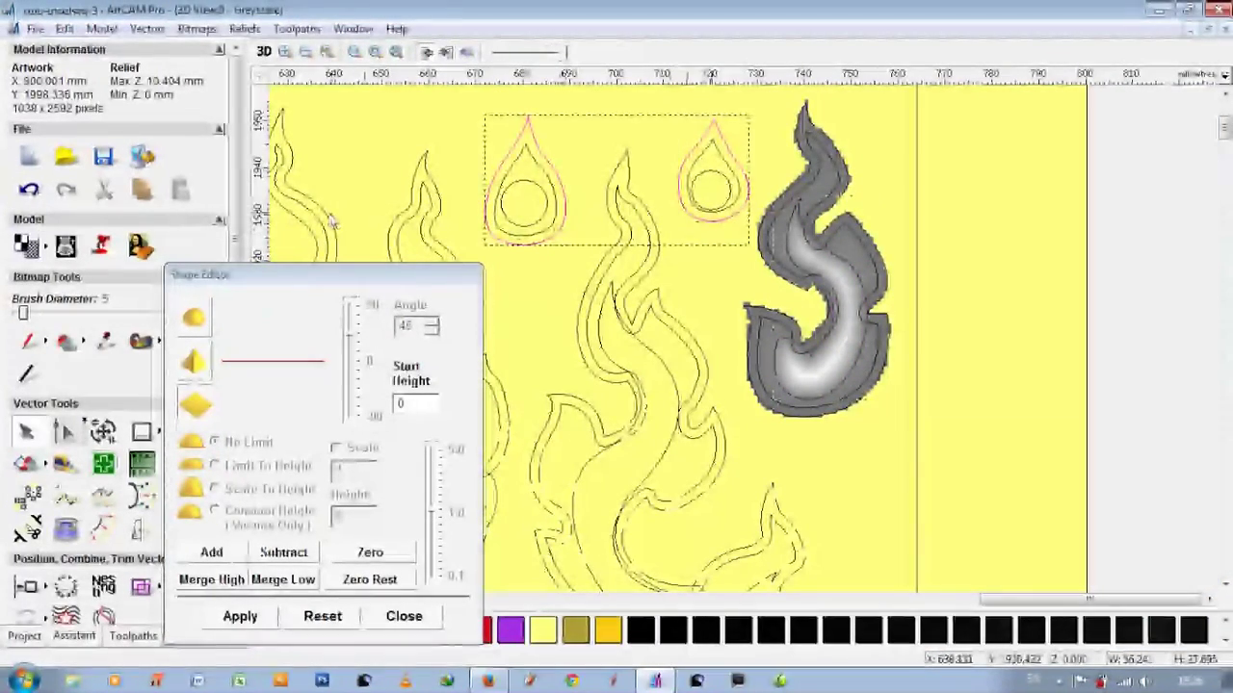
Step: Raise the teardrops and left-edge flame as 5 mm plateaus
double_click(414, 403)
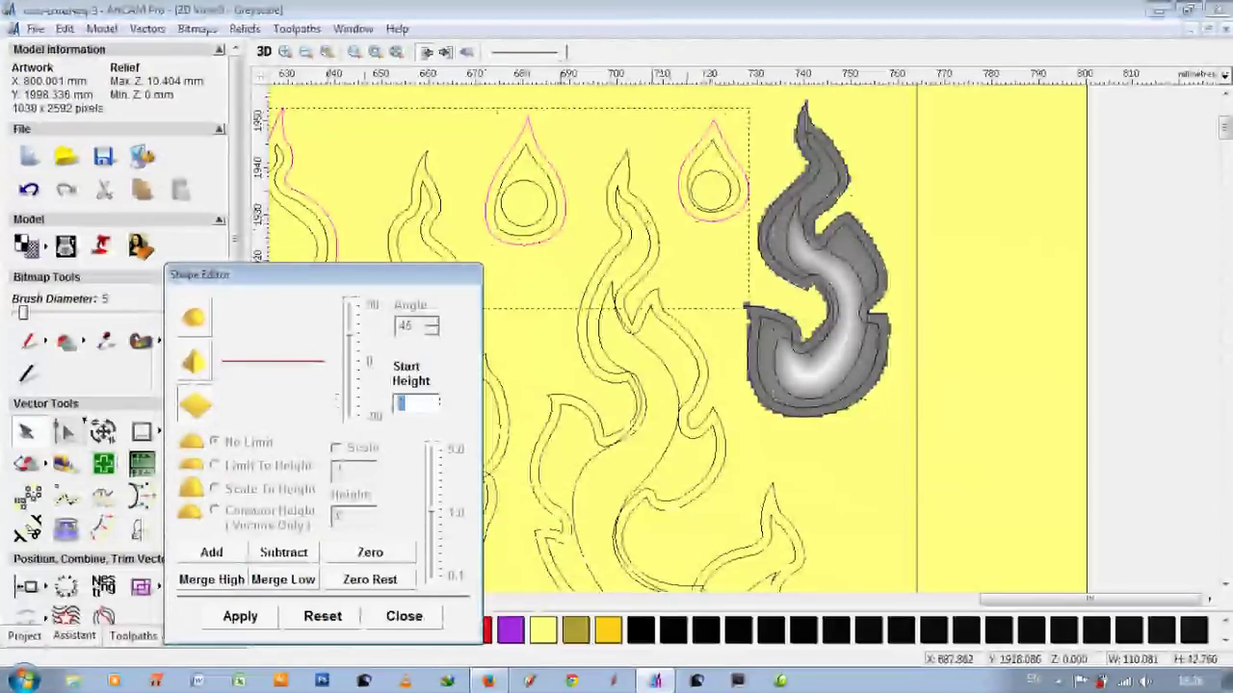
type("5")
type(".2")
key("Return")
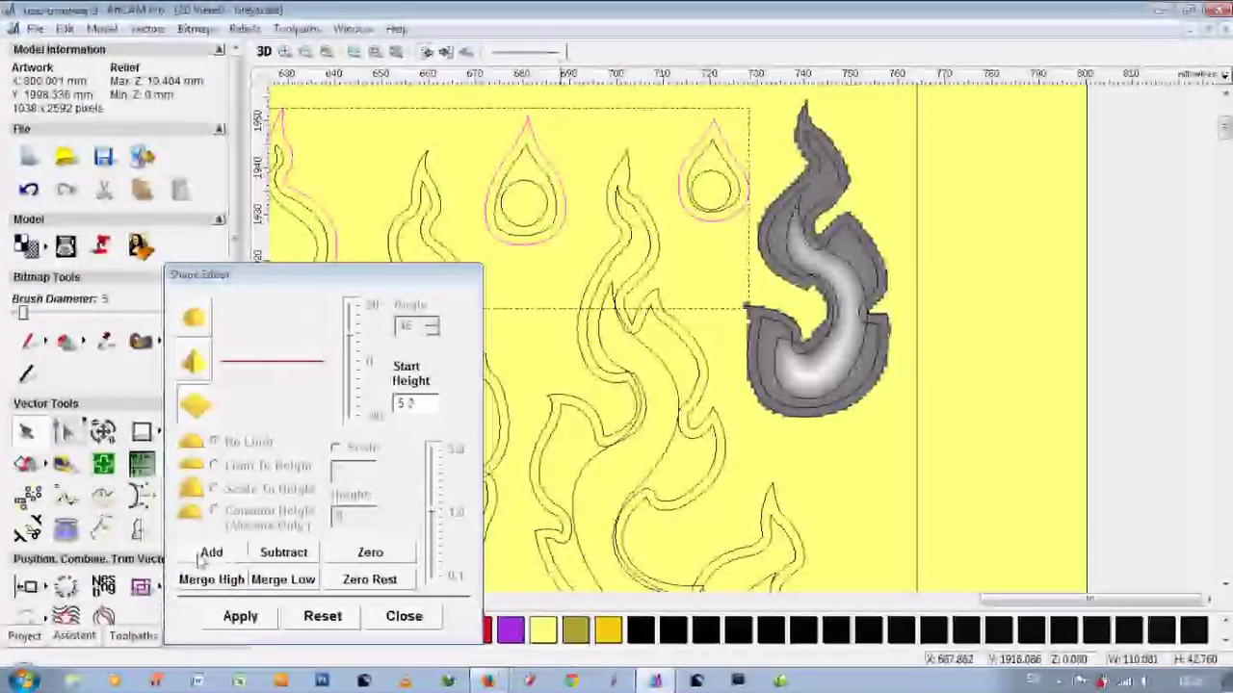
left_click(325, 231)
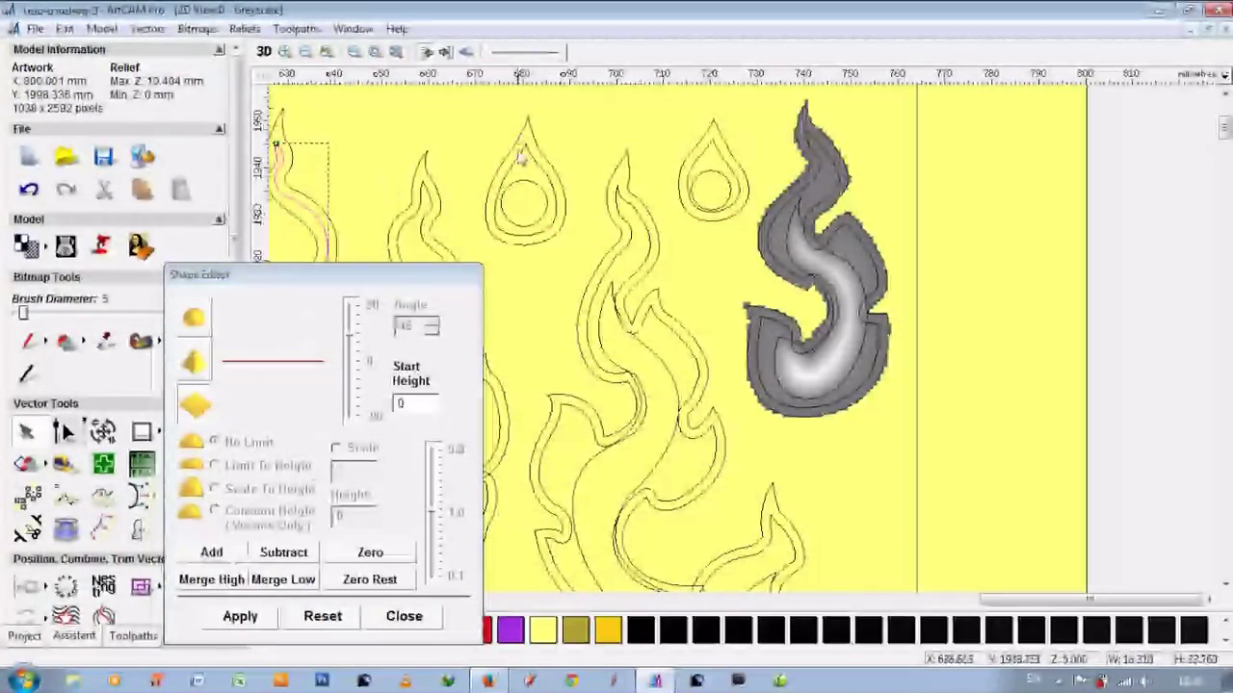
left_click(523, 154, "shift")
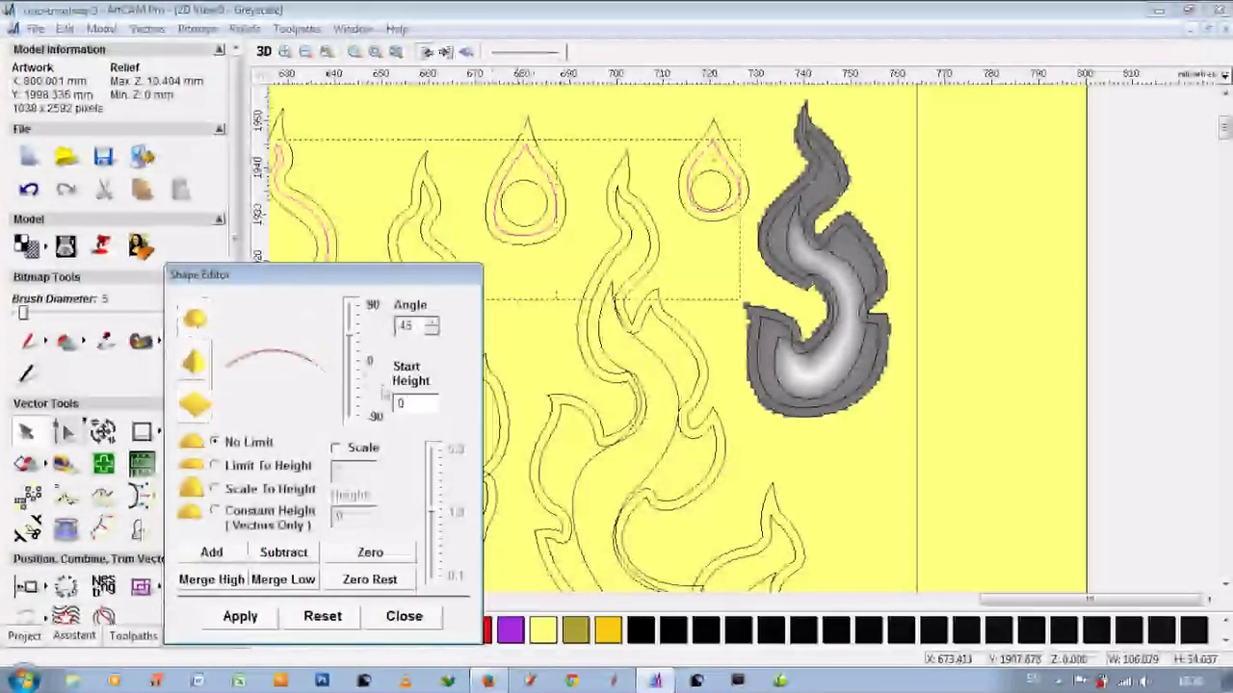
left_click(212, 552)
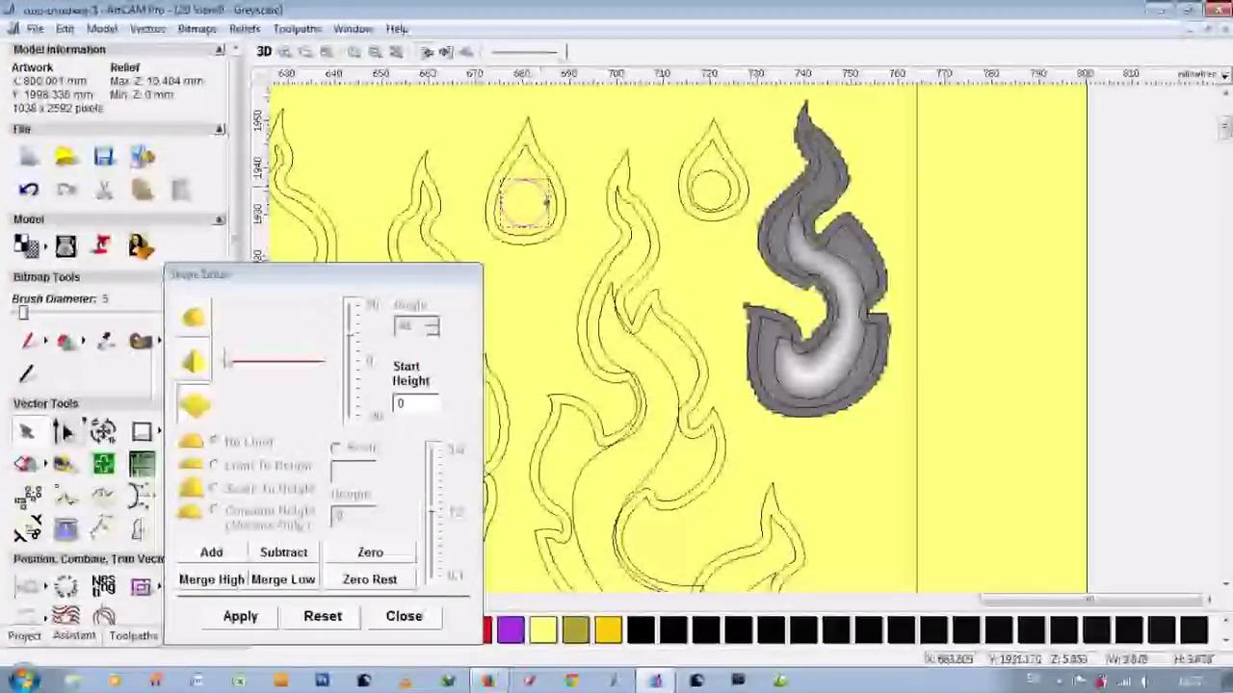
Step: Dome the teardrop inner circles and left flame with a round 45° profile, checking in 3D
left_click(693, 176, "shift")
left_click(300, 224, "shift")
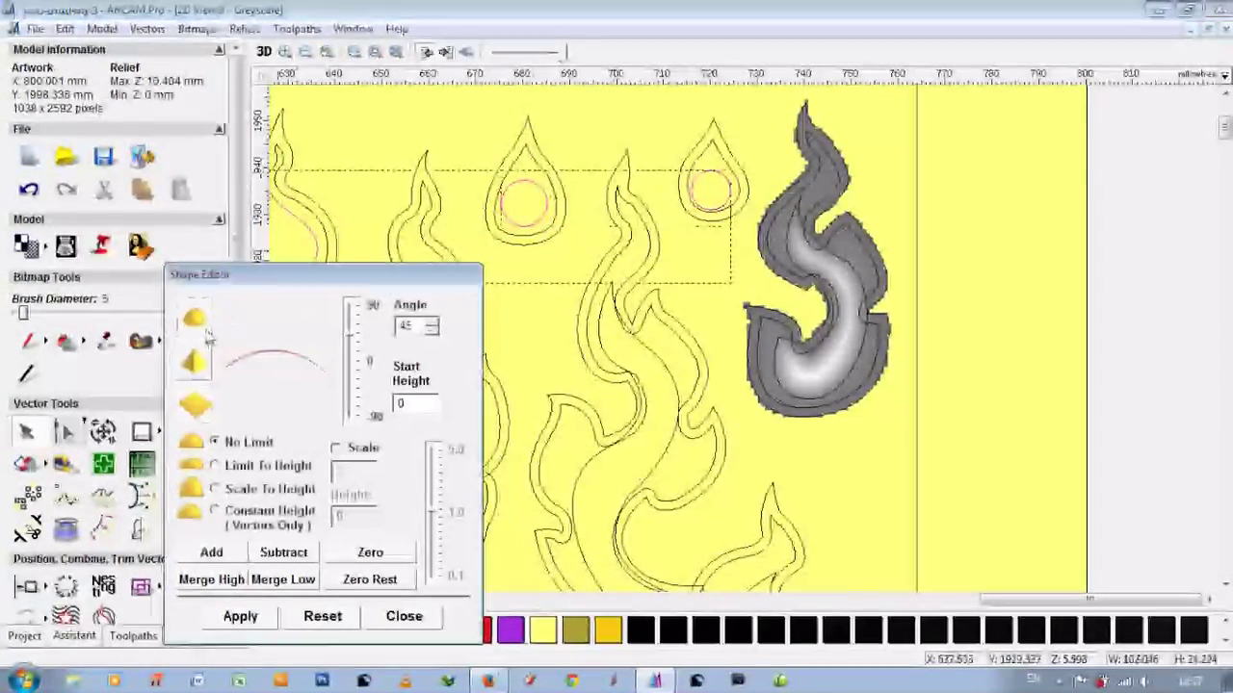
key("F3")
mouse_move(880, 379)
left_mouse_down()
mouse_move(900, 311)
mouse_move(680, 433)
mouse_move(936, 421)
left_mouse_up()
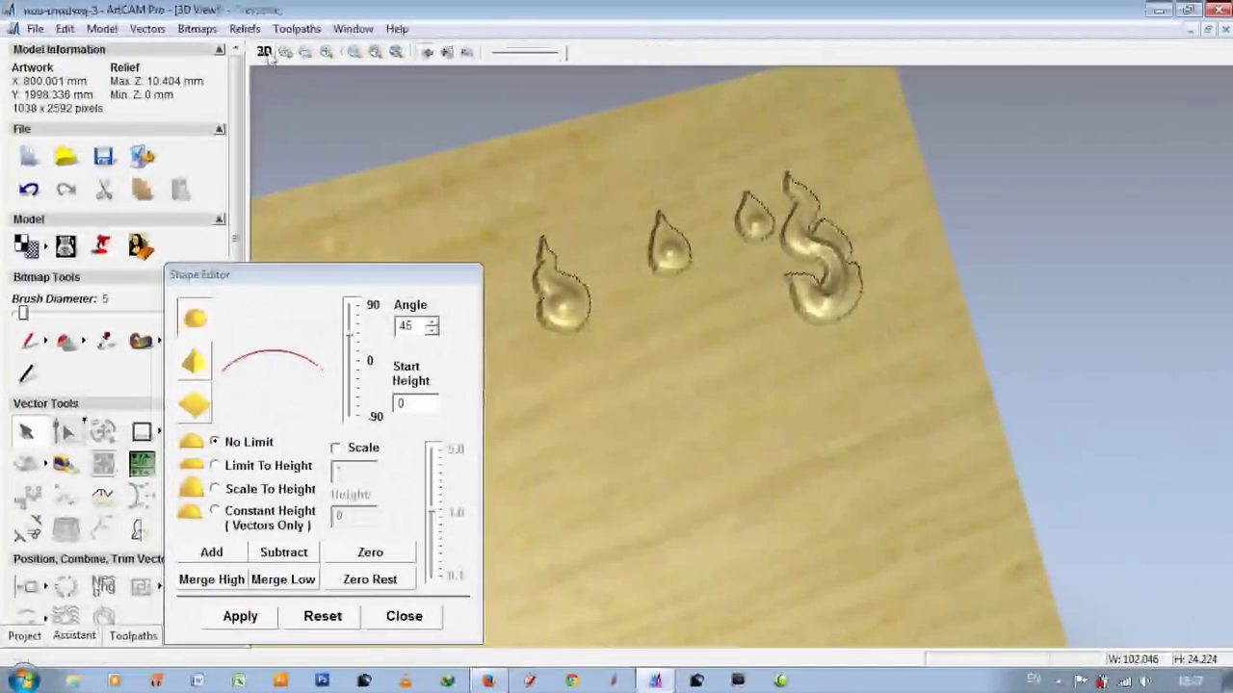
left_click(265, 53)
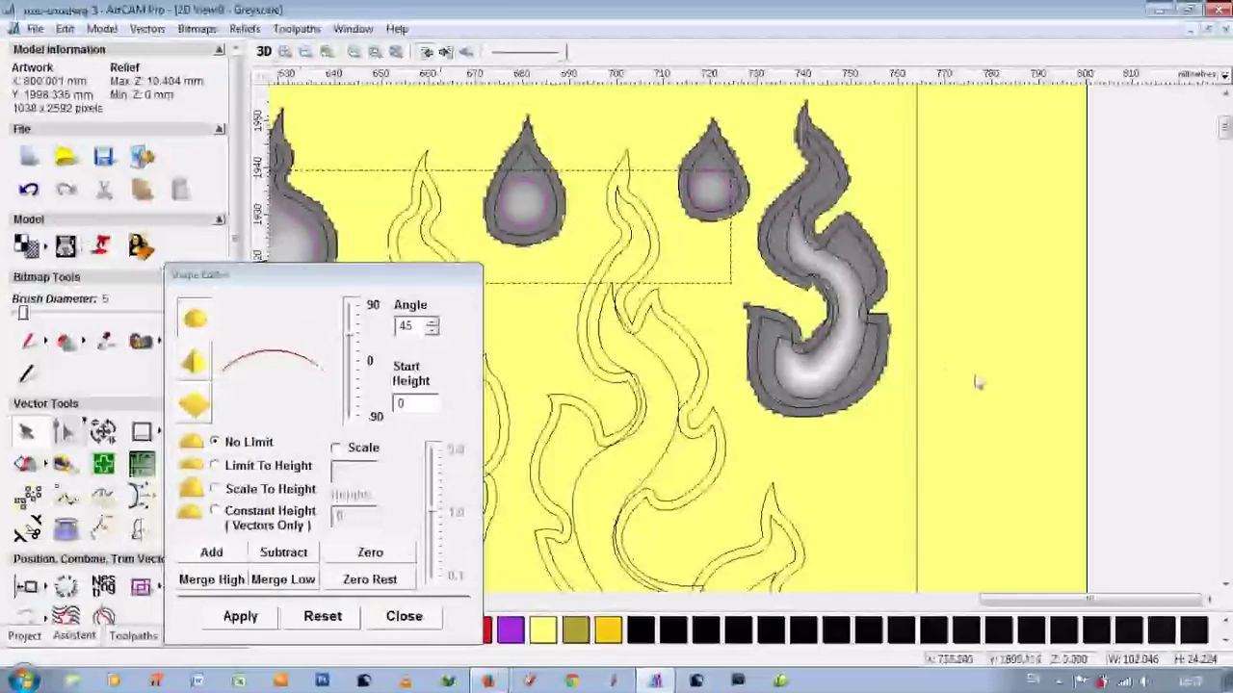
Step: Select the central flame's outline and give it a new start height
scroll(978, 382, "down", 2)
scroll(866, 347, "up", 2)
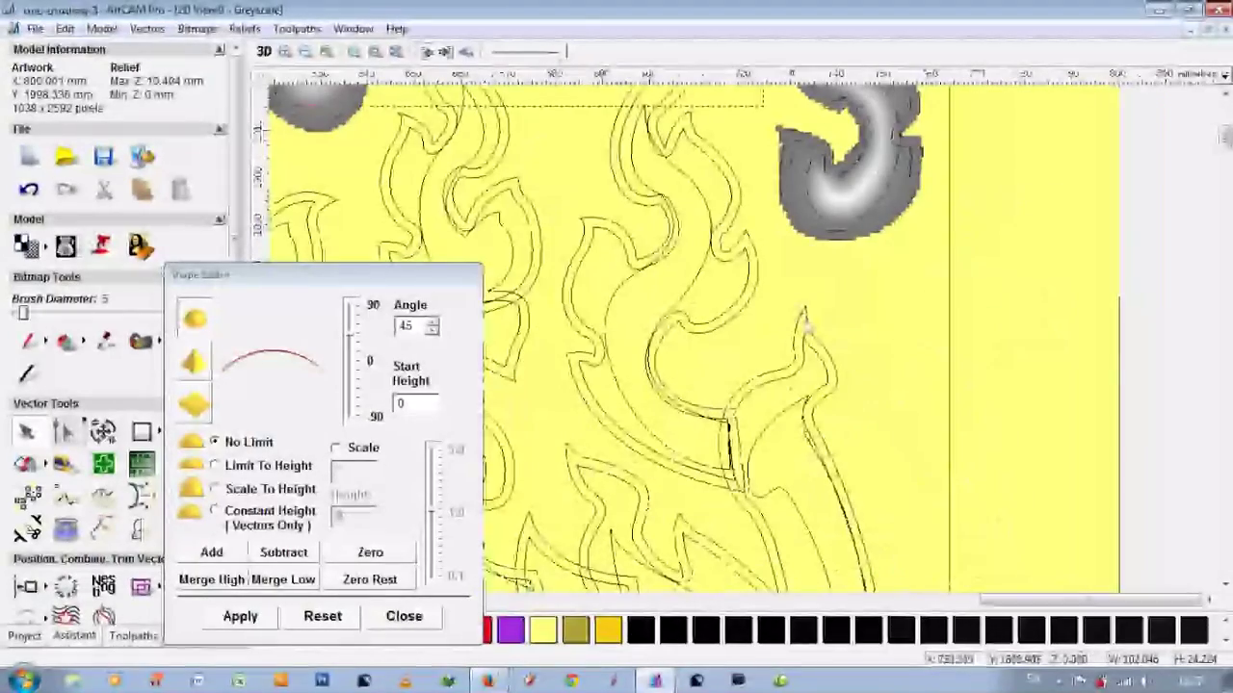
scroll(804, 313, "down", 2)
scroll(754, 332, "up", 2)
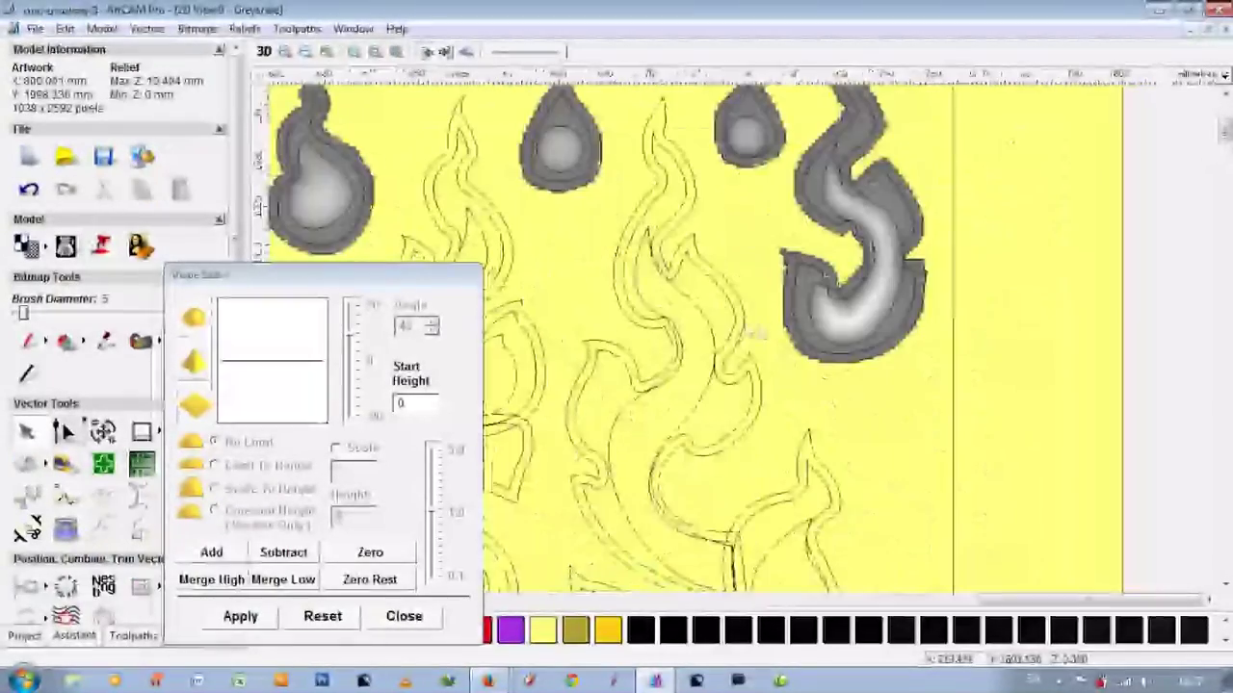
left_click(755, 333)
double_click(414, 403)
type("5")
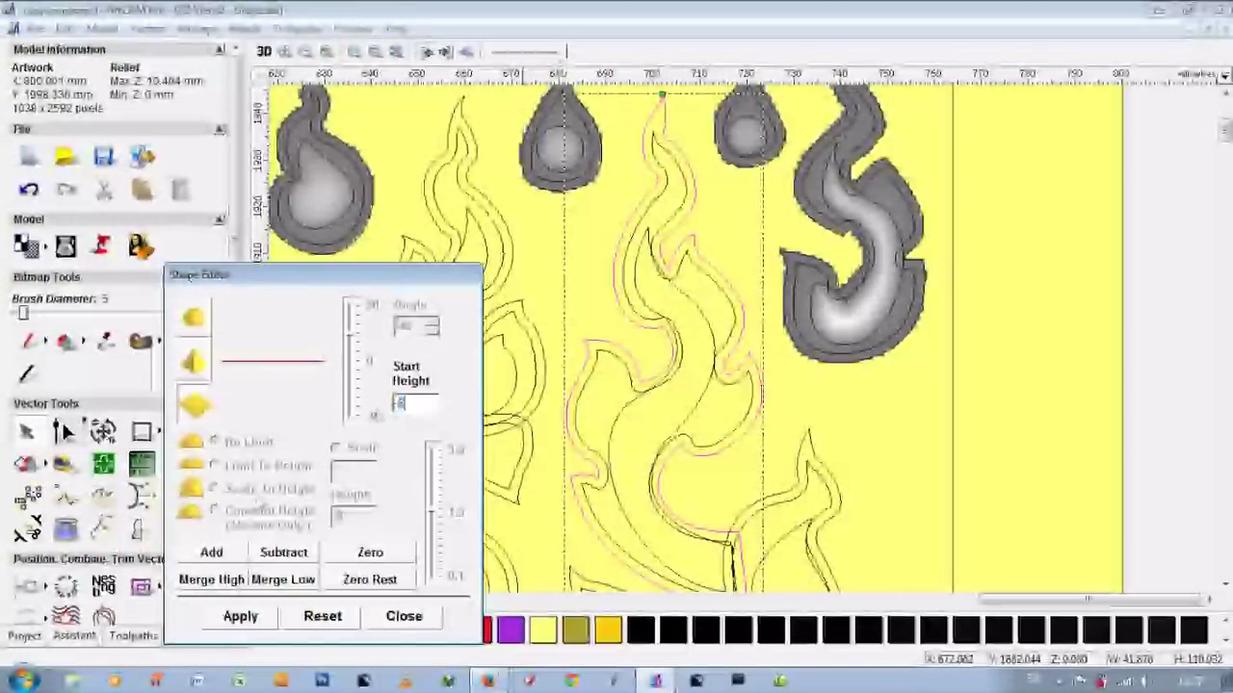
left_click(703, 313)
type("-6")
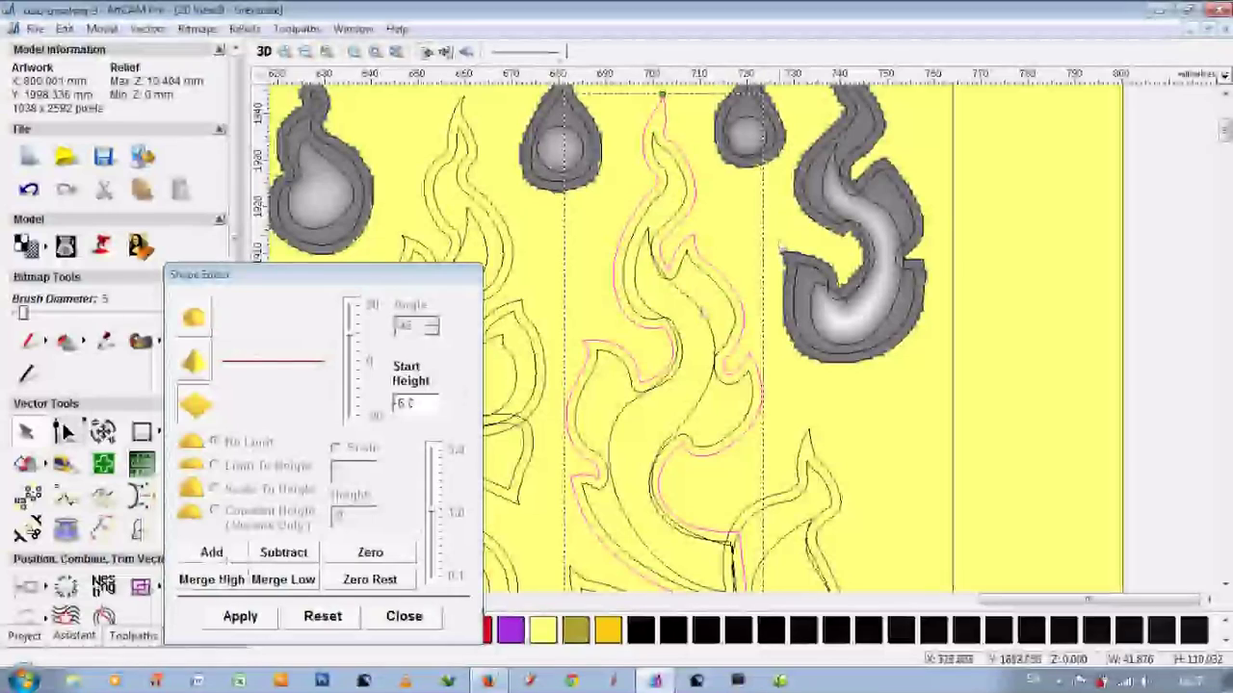
Step: Add the central flame's inner vector as a rounded shape and check the relief in 3D
left_click(720, 300)
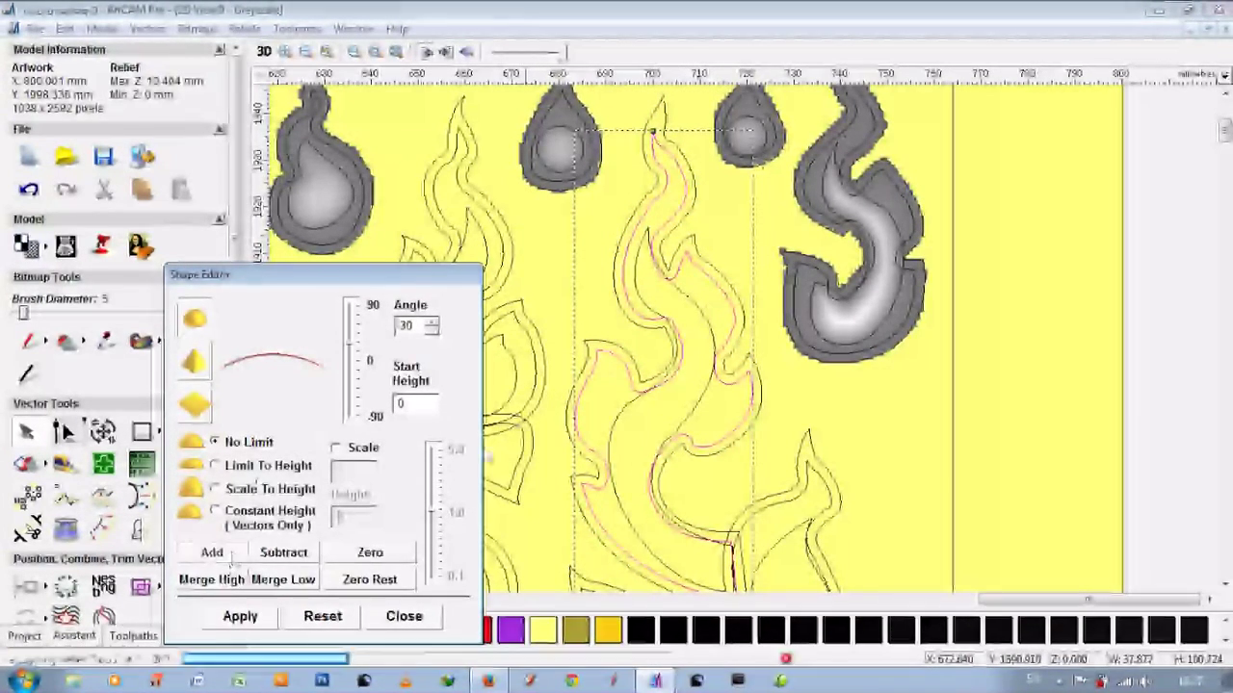
left_click(699, 320)
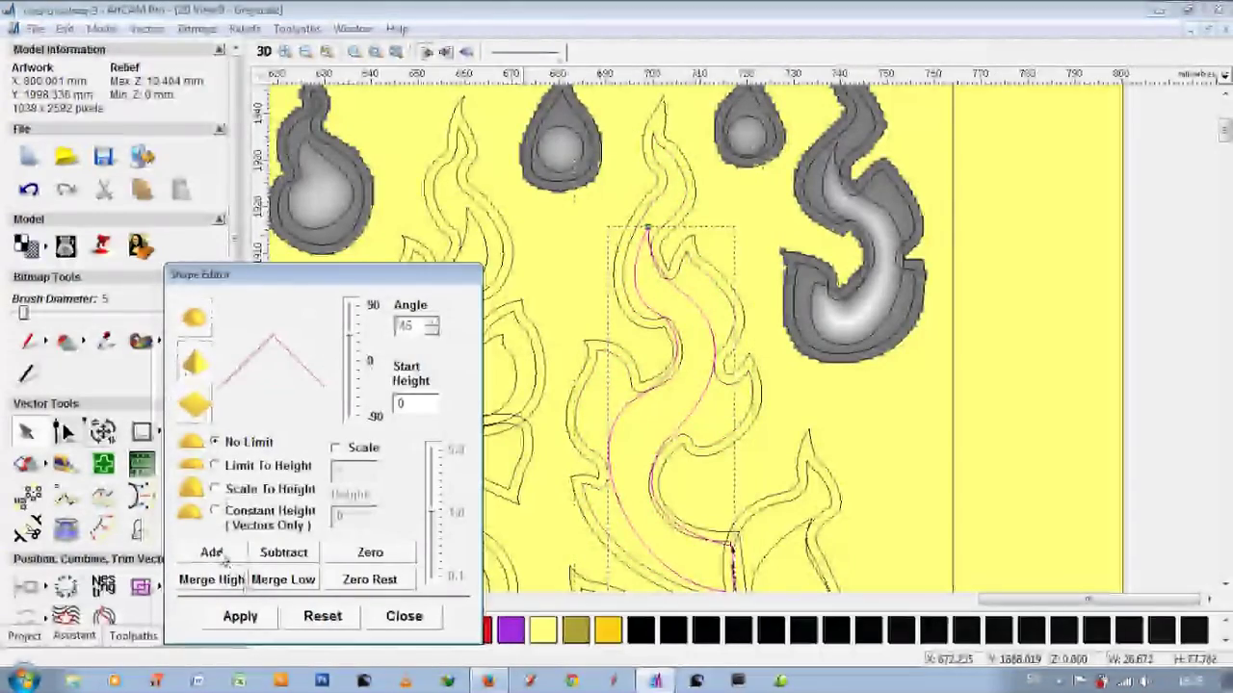
left_click(264, 51)
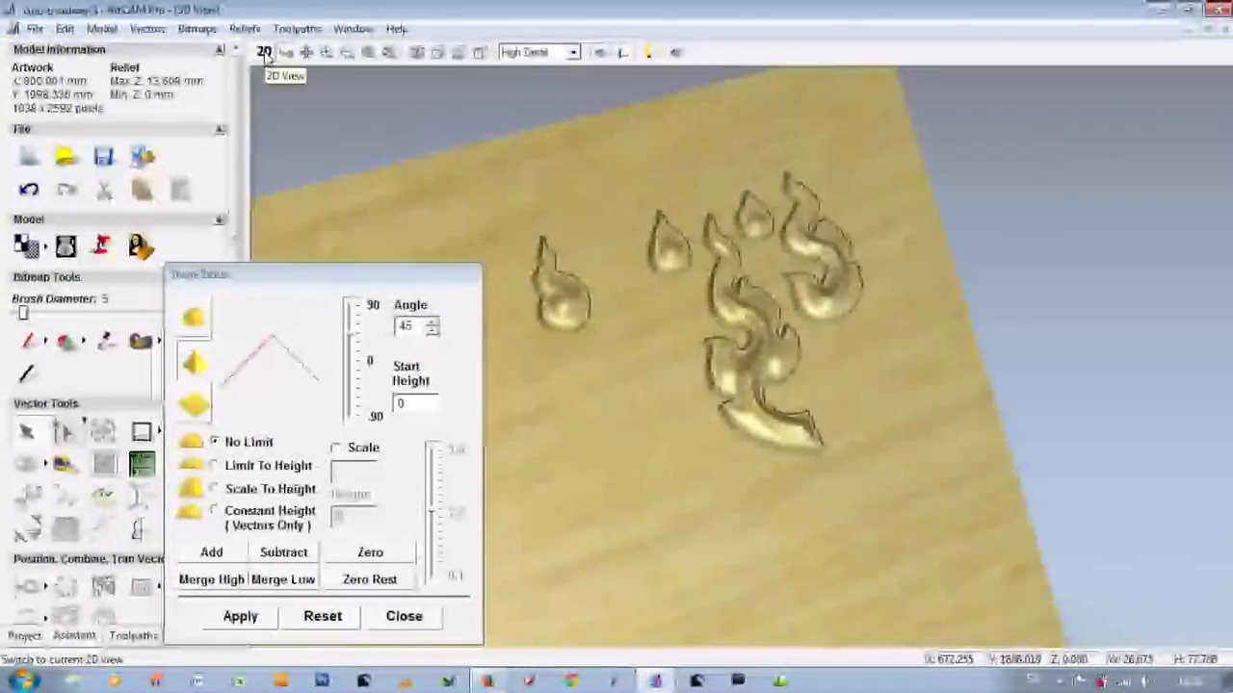
left_click(264, 51)
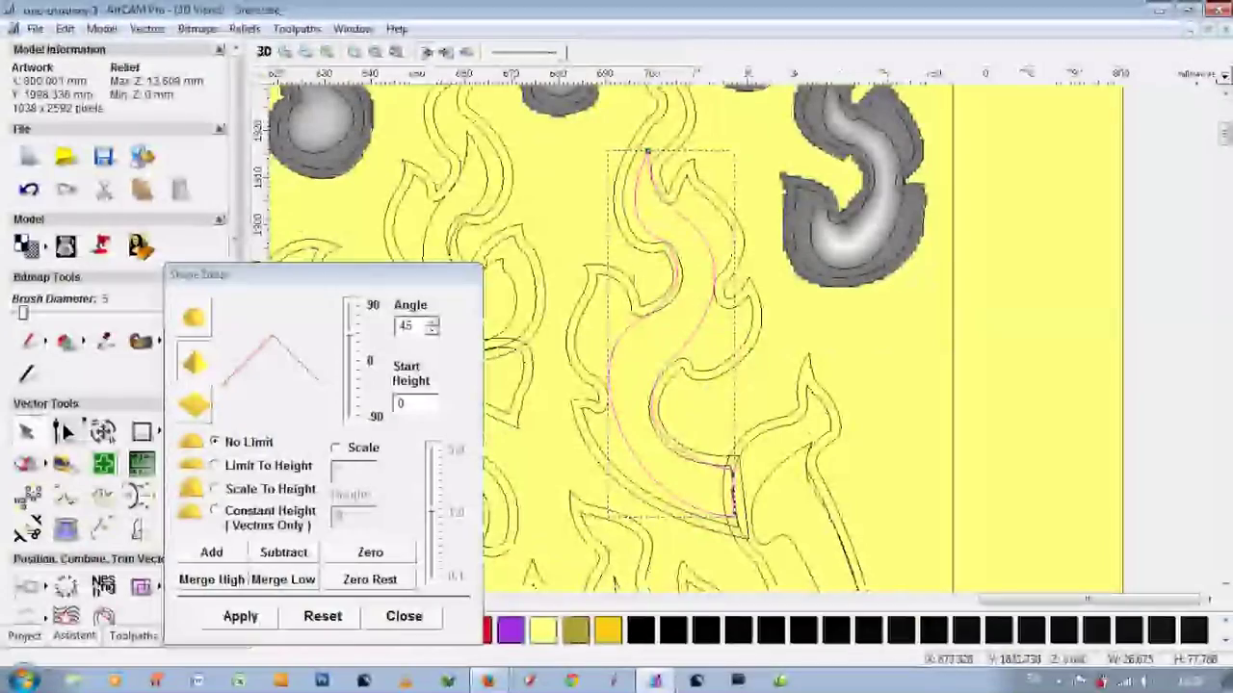
left_click_drag(258, 277, 983, 233)
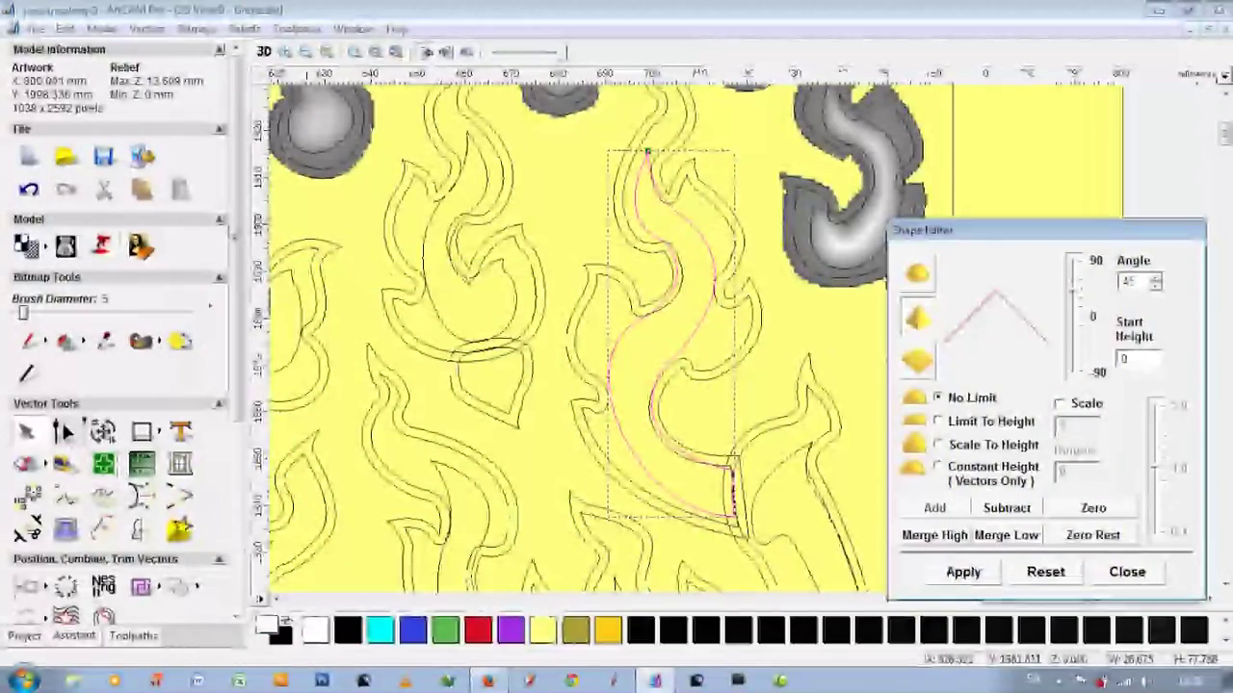
scroll(115, 337, "down", 5)
Step: Apply a 100% linear fade from the central flame's body to its lower curl, then inspect it in 3D
left_click(26, 412)
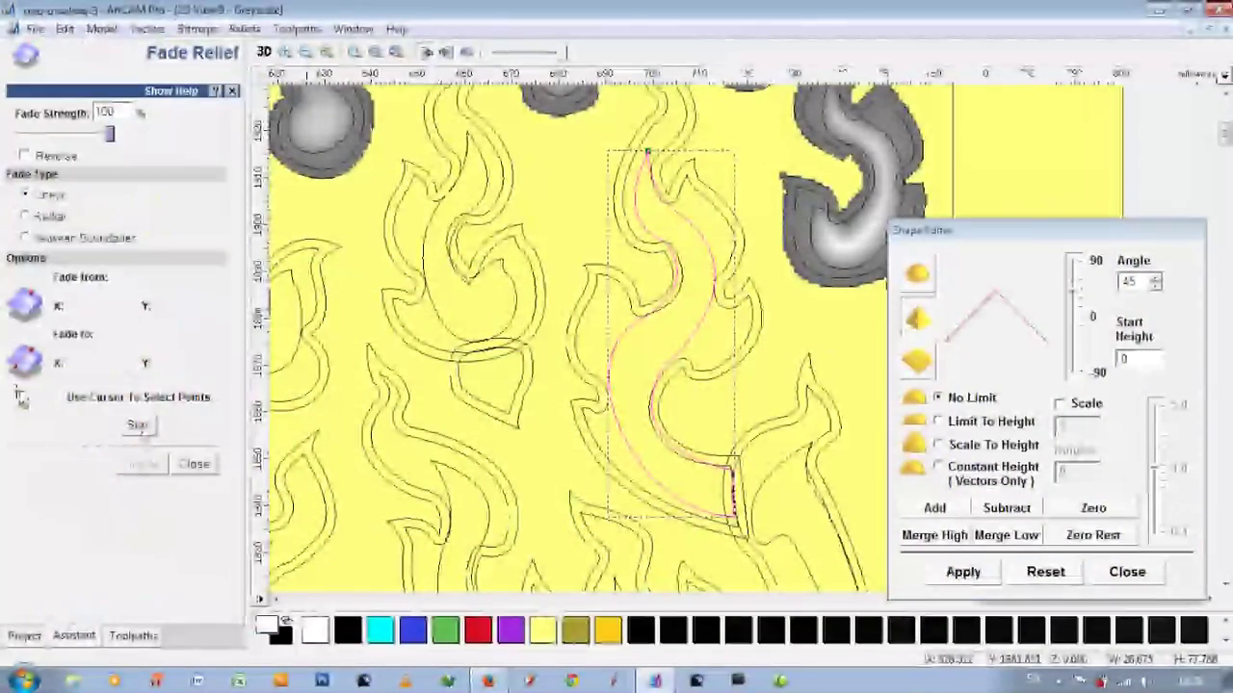
left_click(582, 262)
left_click(140, 427)
left_click(628, 294)
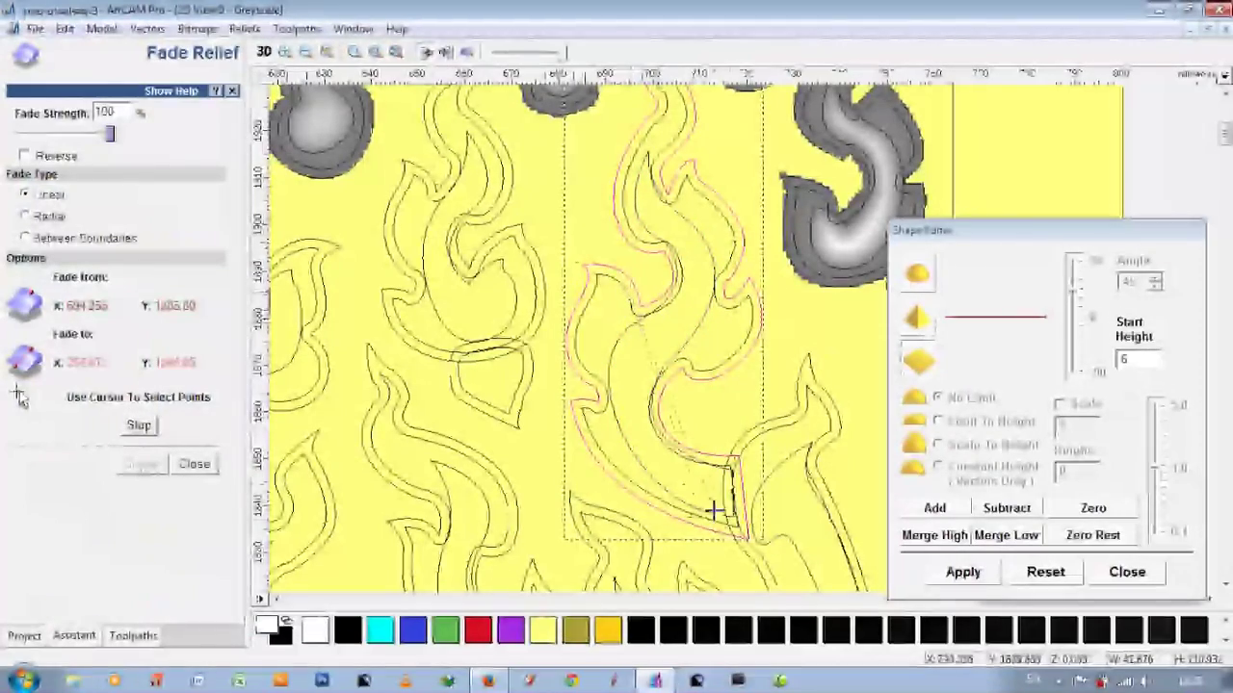
left_click(747, 537)
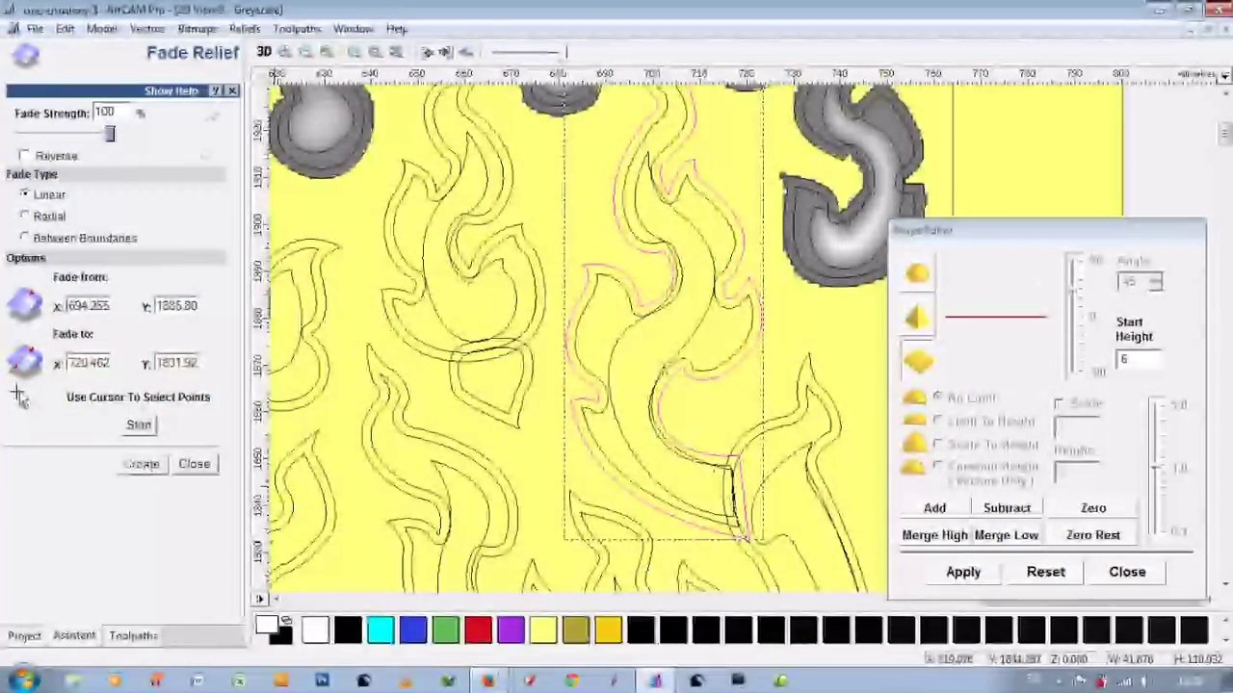
key("F3")
scroll(784, 418, "up", 5)
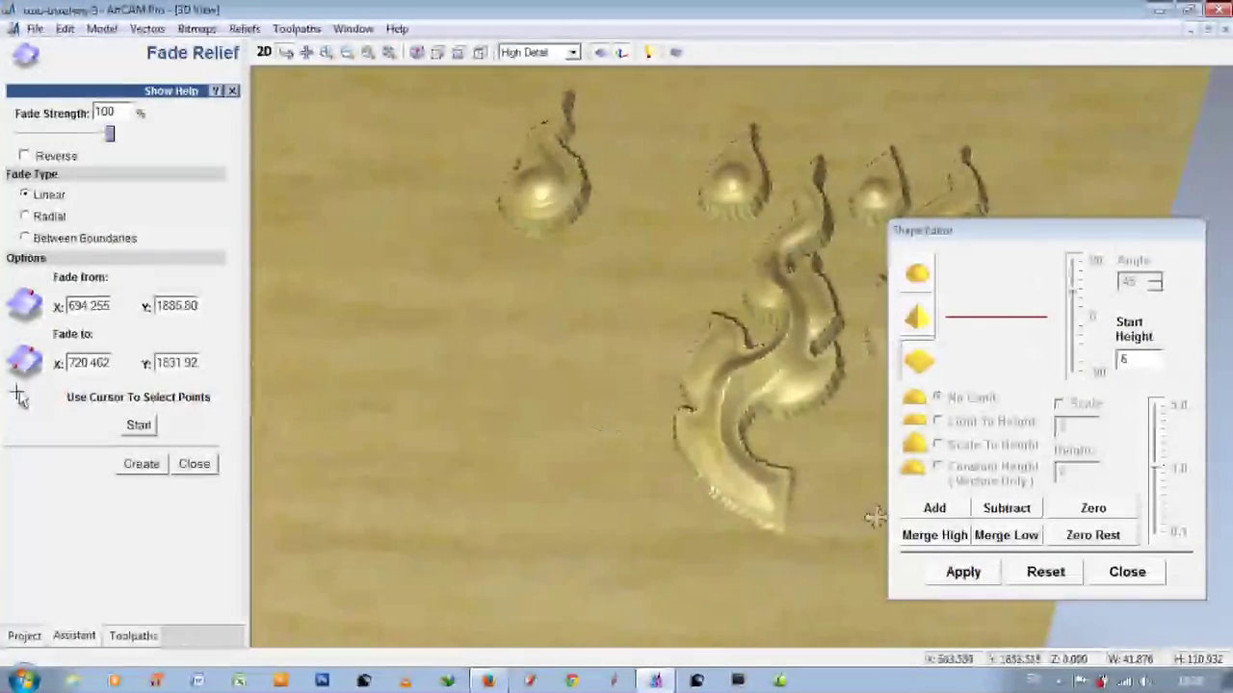
scroll(499, 463, "up", 2)
scroll(613, 385, "up", 2)
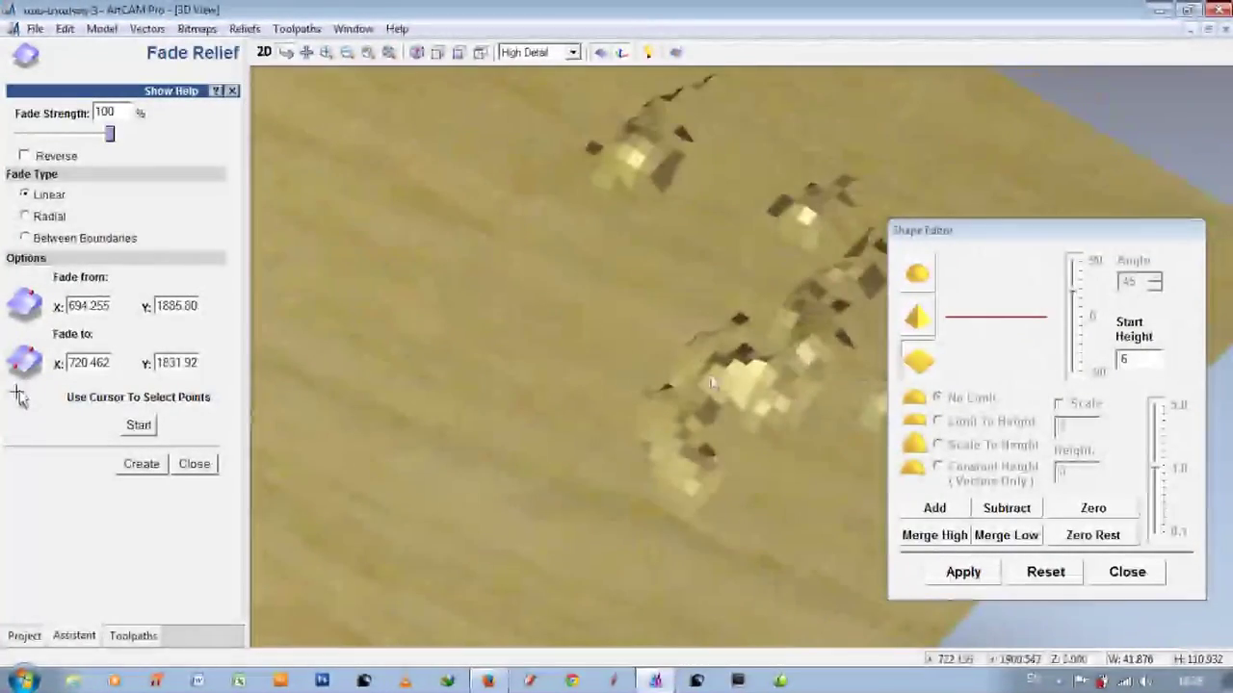
left_click_drag(613, 385, 624, 411)
left_click(194, 464)
left_click(267, 52)
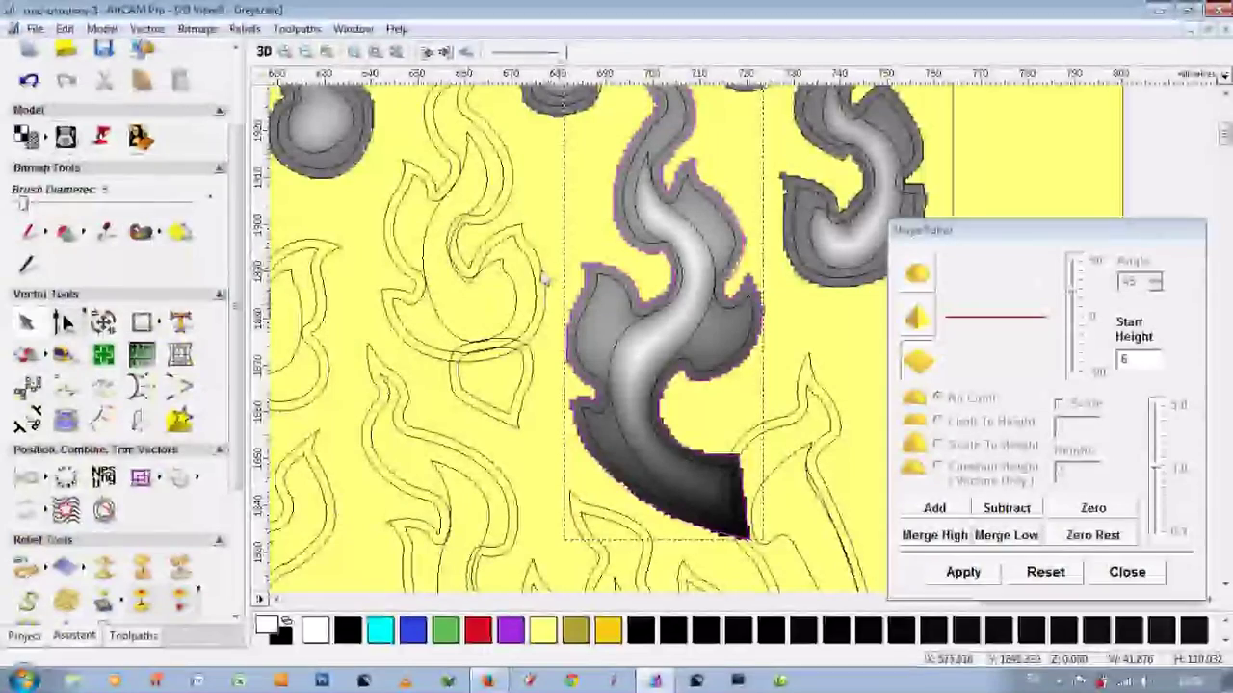
Step: Select the upper-left flame and set its start height for a 45° profile
left_click(528, 387, "shift")
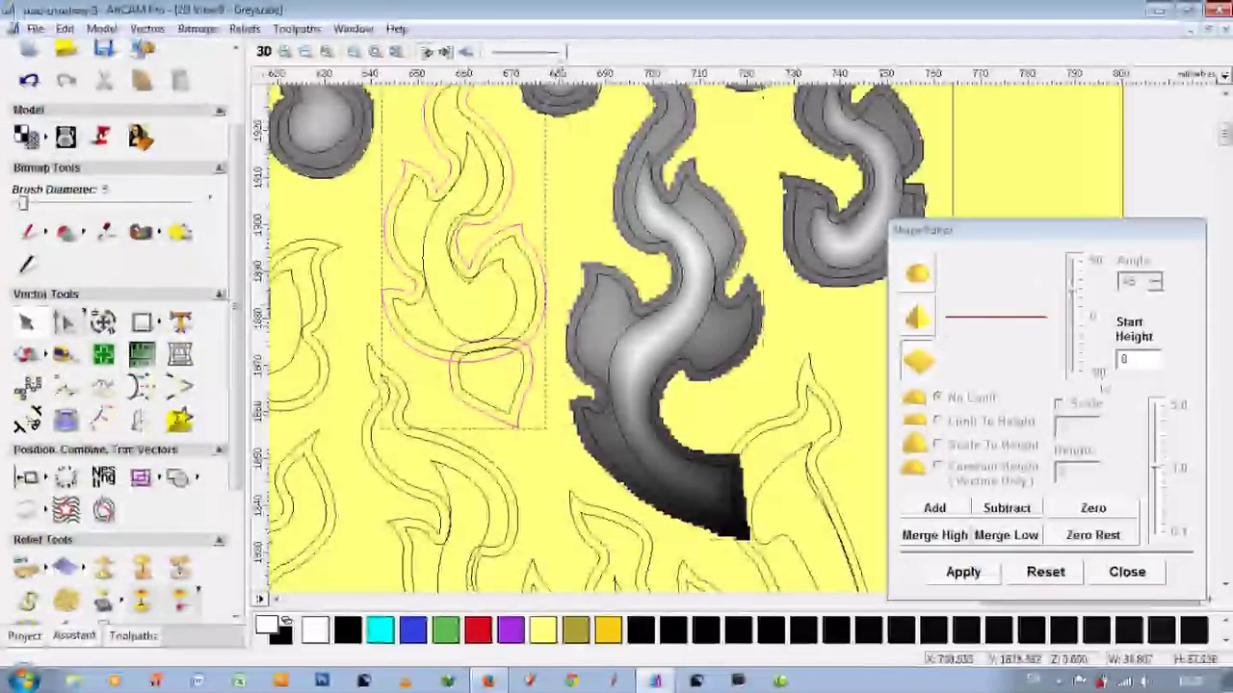
double_click(1125, 359)
type(".8")
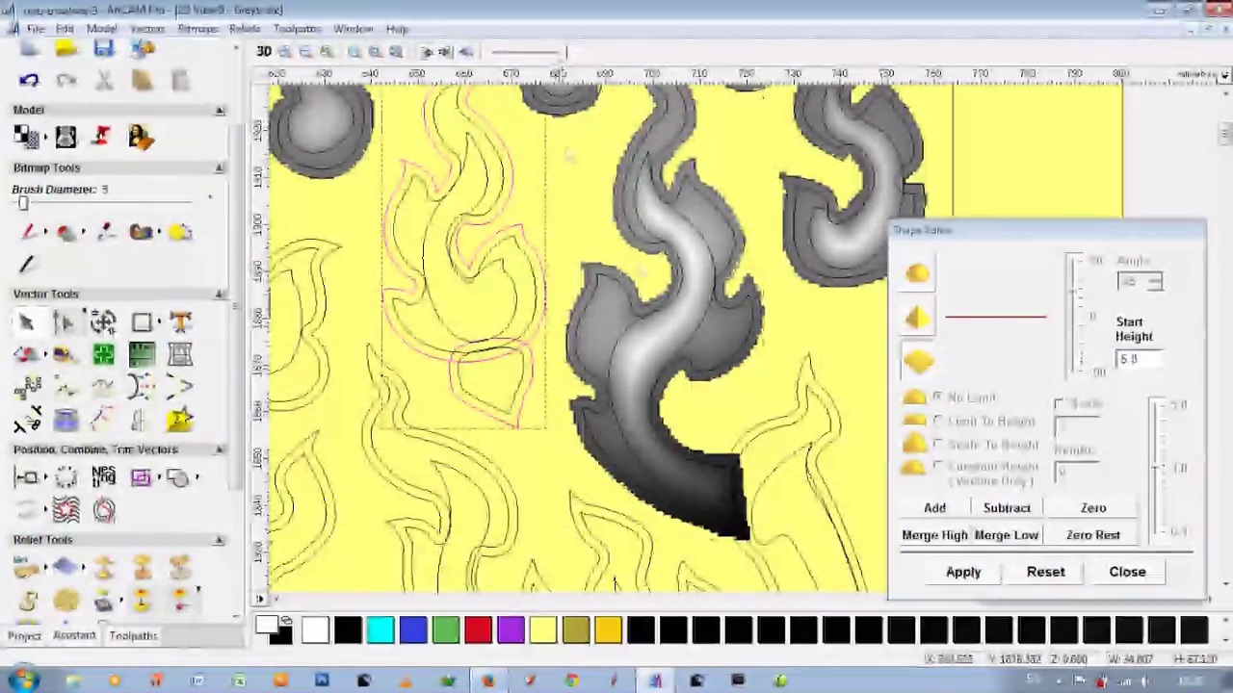
left_click(523, 259)
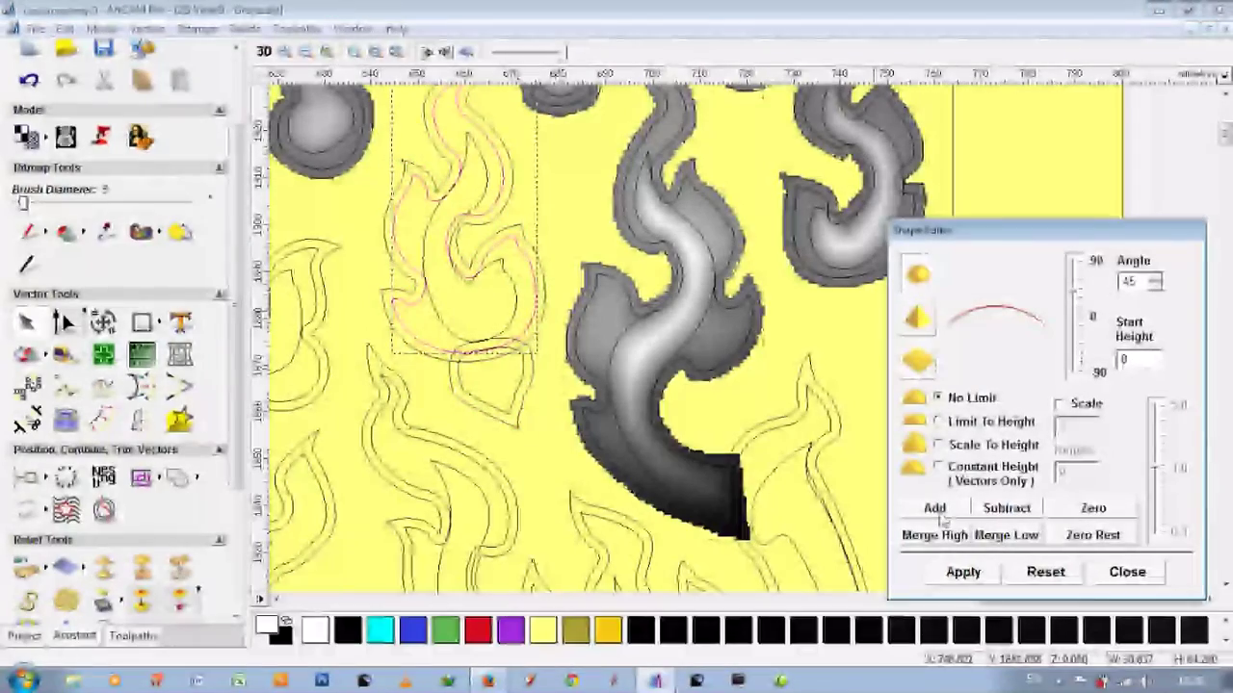
left_click(520, 380)
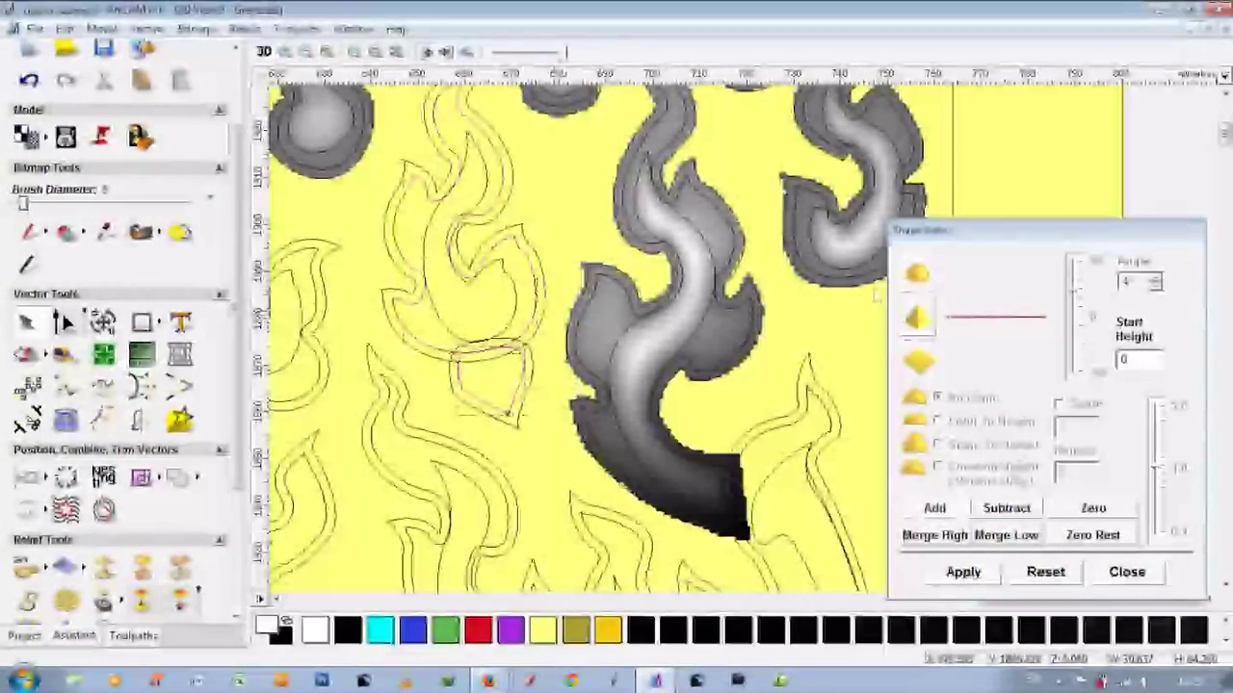
left_click(507, 279)
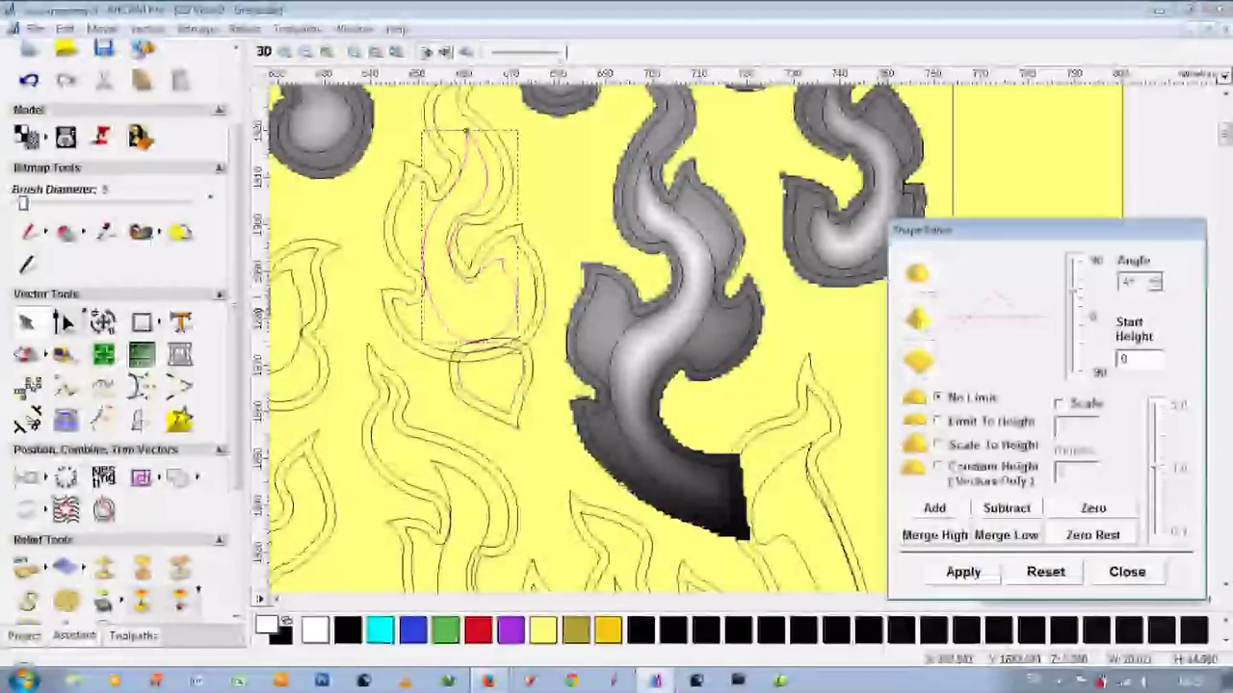
Step: Inspect the newly raised left flame from several angles in 3D
key("F3")
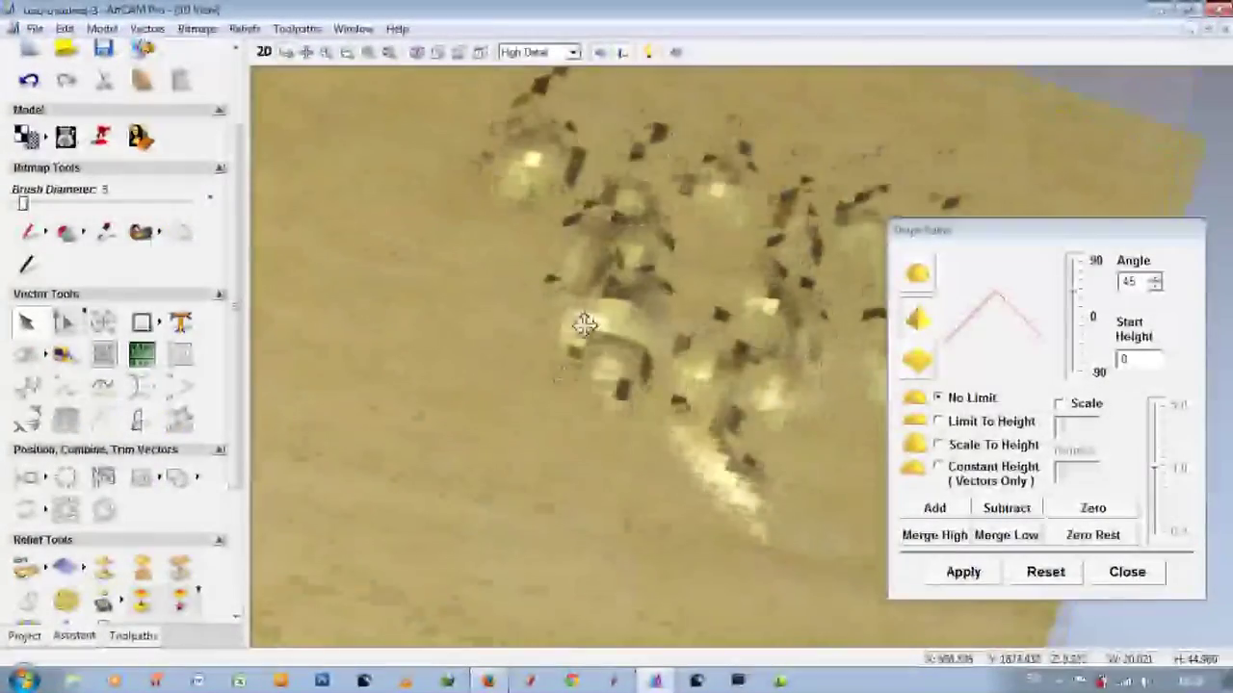
scroll(768, 280, "up", 3)
left_click_drag(768, 281, 517, 366)
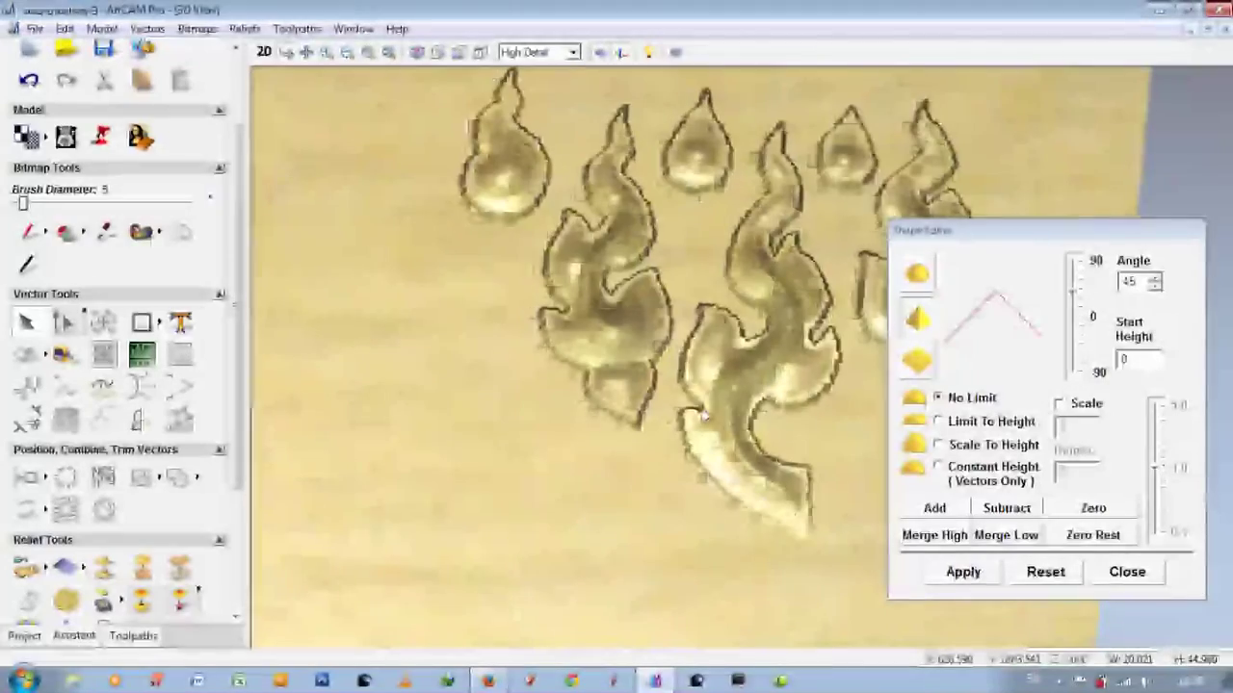
left_click_drag(517, 366, 652, 353)
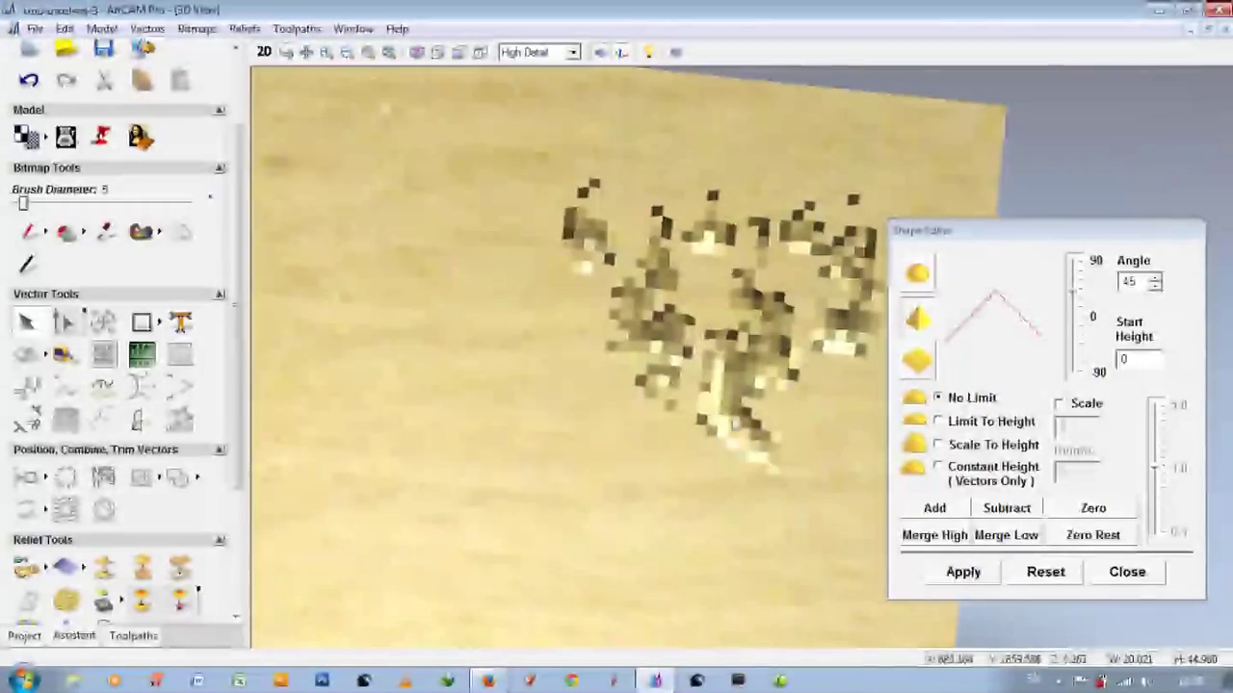
key("F2")
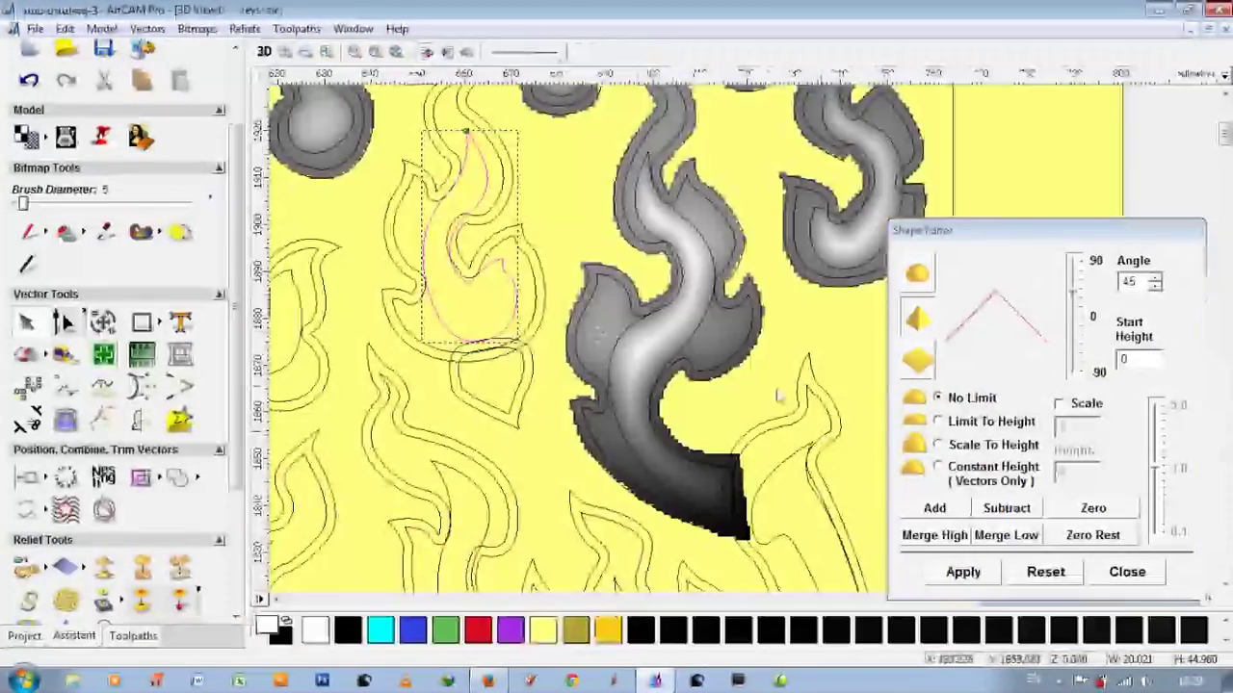
left_click(817, 393)
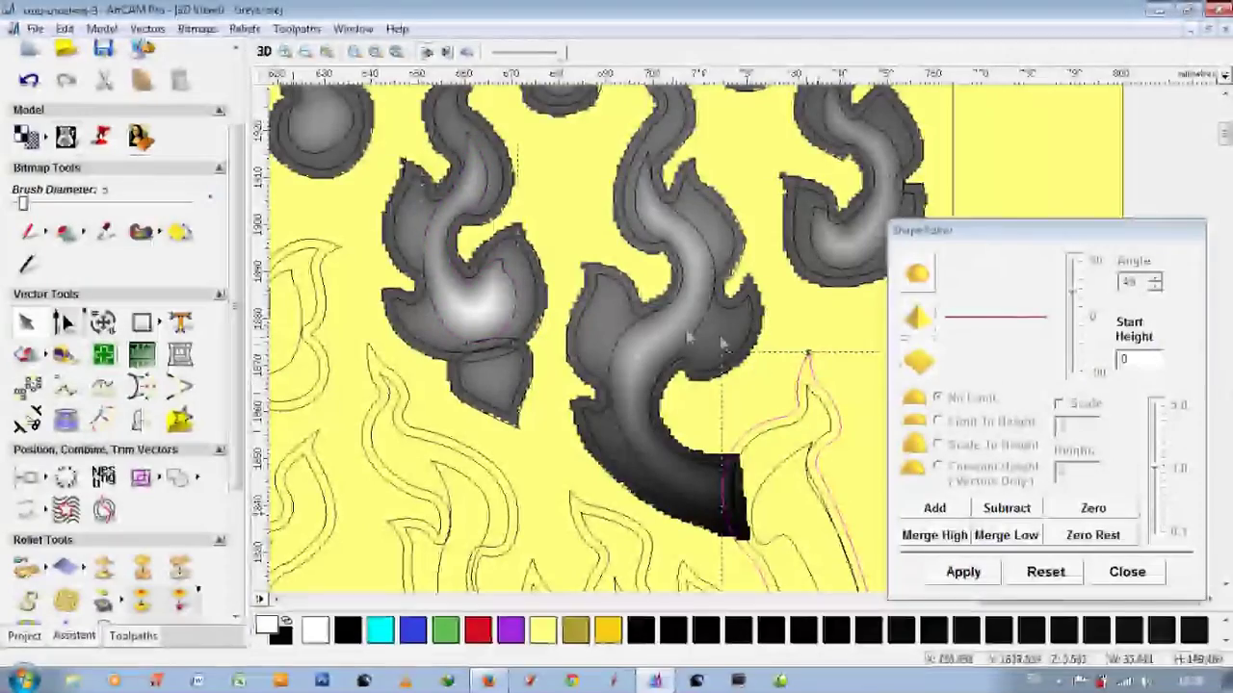
Step: Set the tail flame's start height to 5.0, then 6.2, checking the relief in 3D
scroll(688, 336, "down", 2)
left_click_drag(963, 230, 150, 171)
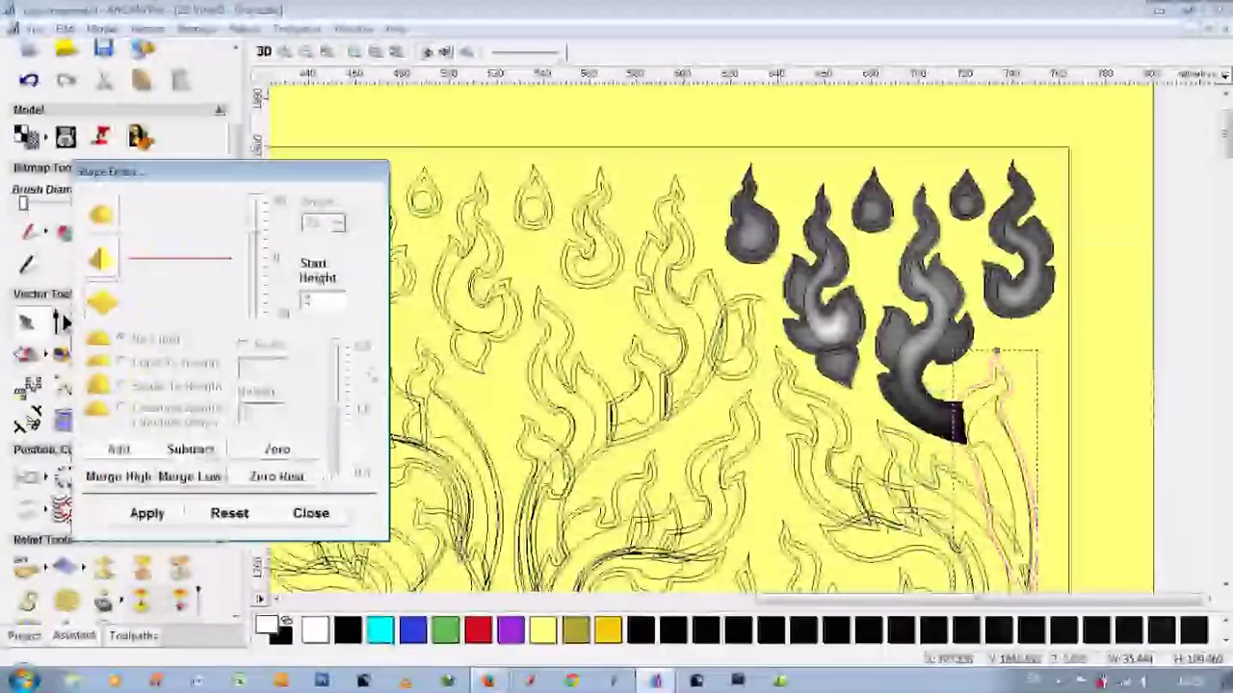
type("5.0")
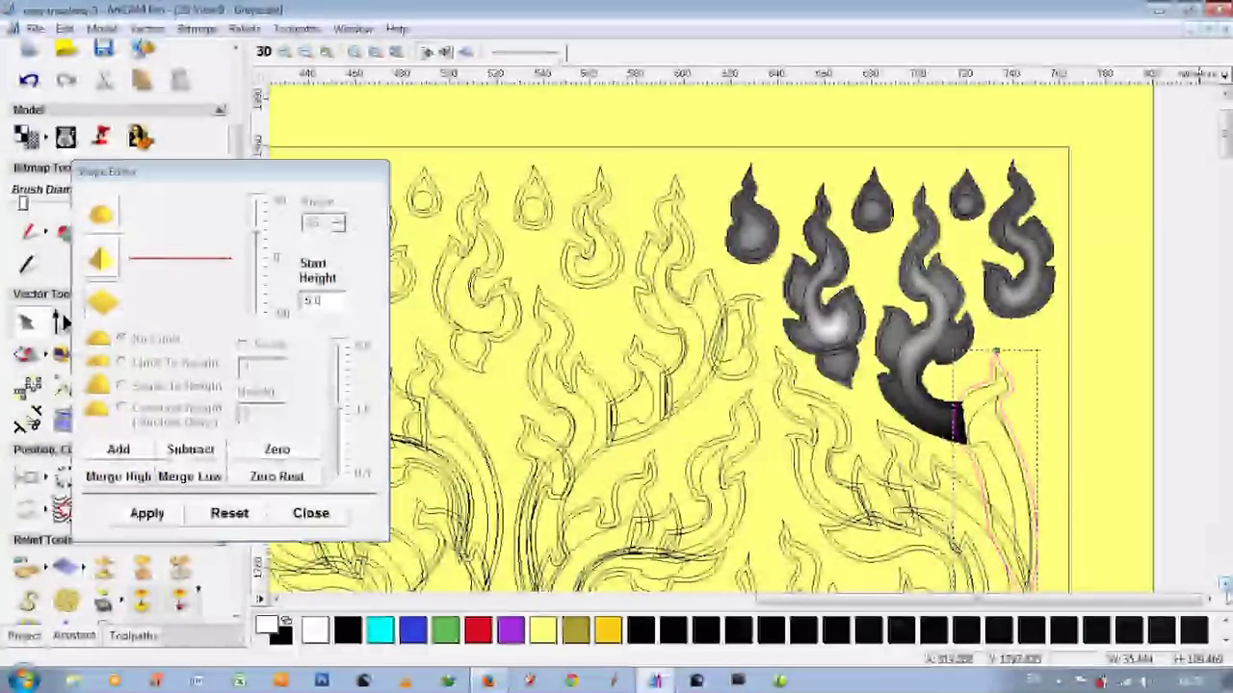
key("F3")
left_click_drag(827, 479, 657, 424)
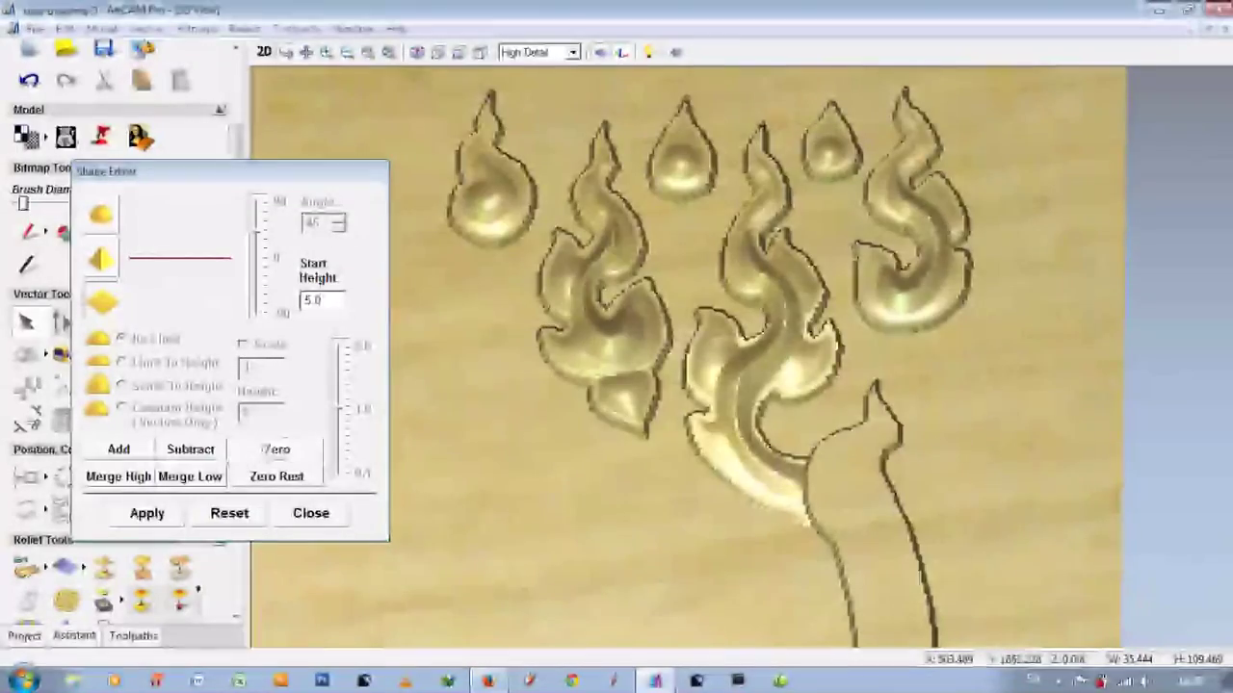
left_click(117, 449)
type("6.2")
left_click(449, 407)
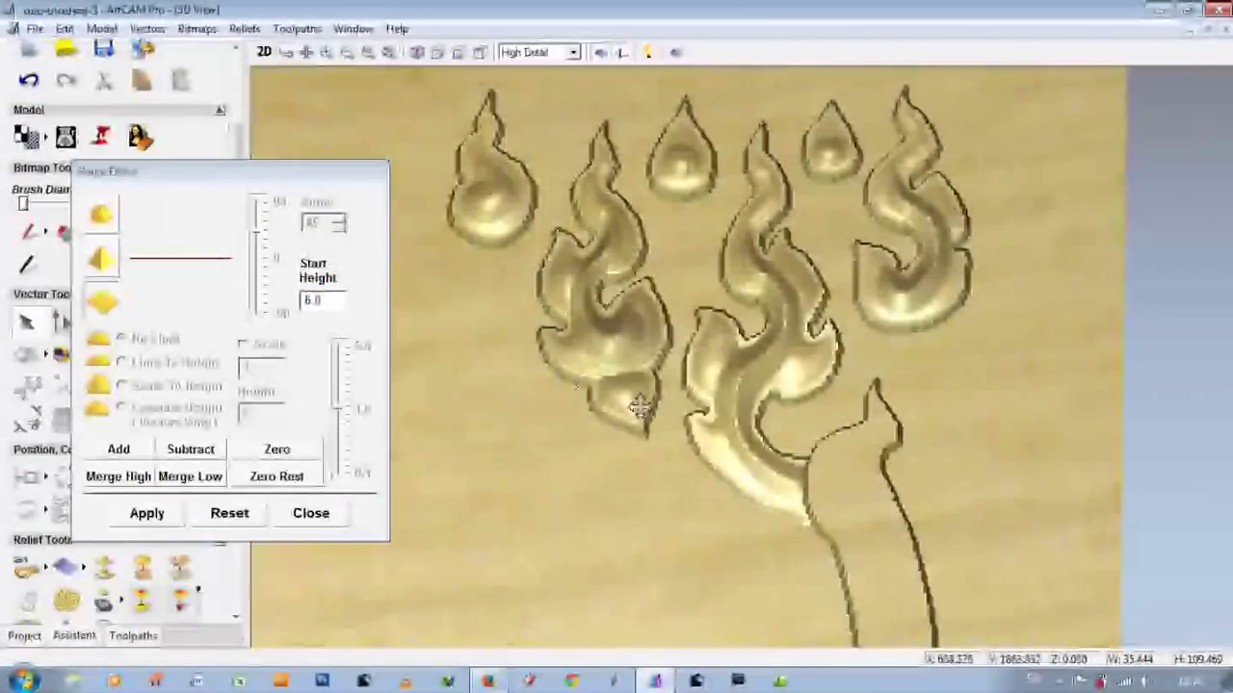
left_click(265, 52)
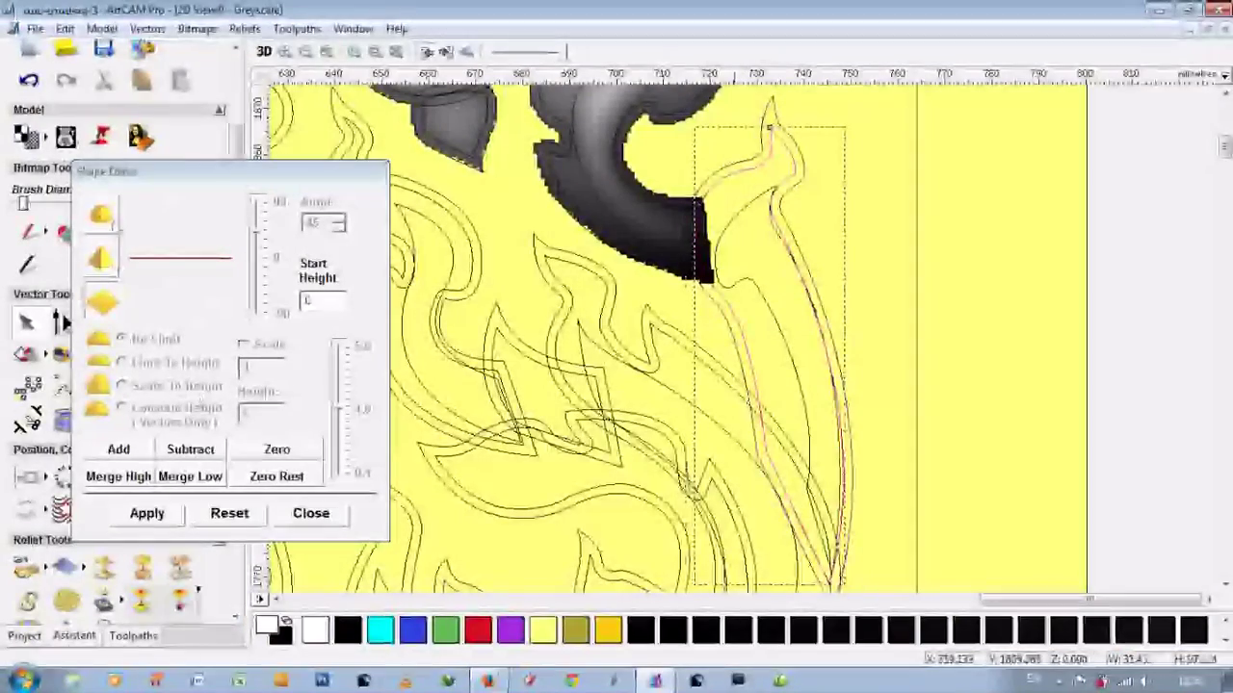
Step: Select the tail's inner and outer vectors and open the Fade Relief settings
left_click(729, 307)
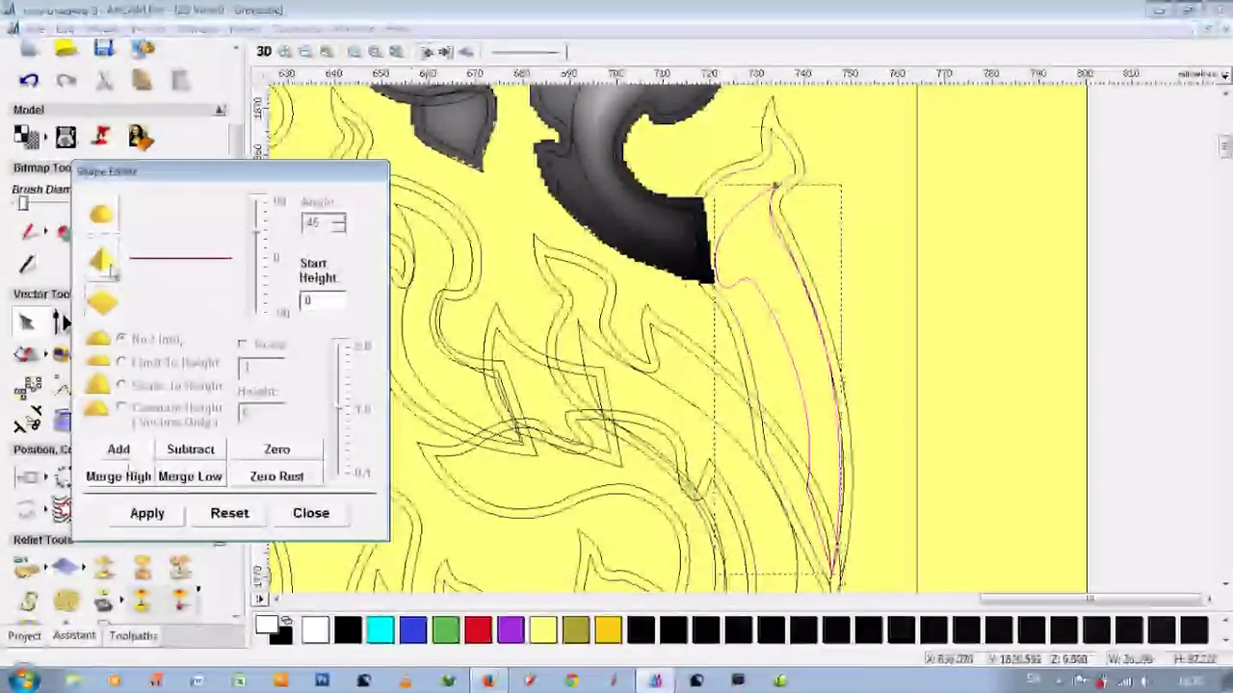
left_click(730, 337)
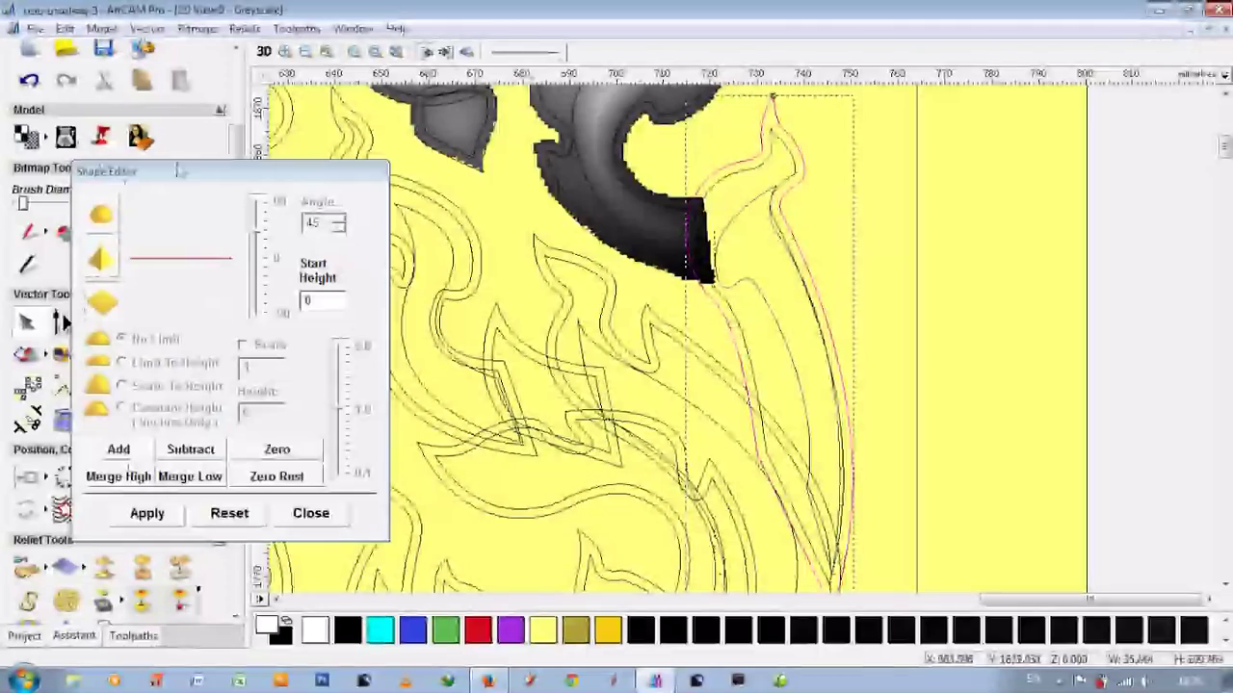
left_click_drag(144, 171, 1021, 98)
scroll(60, 310, "down", 4)
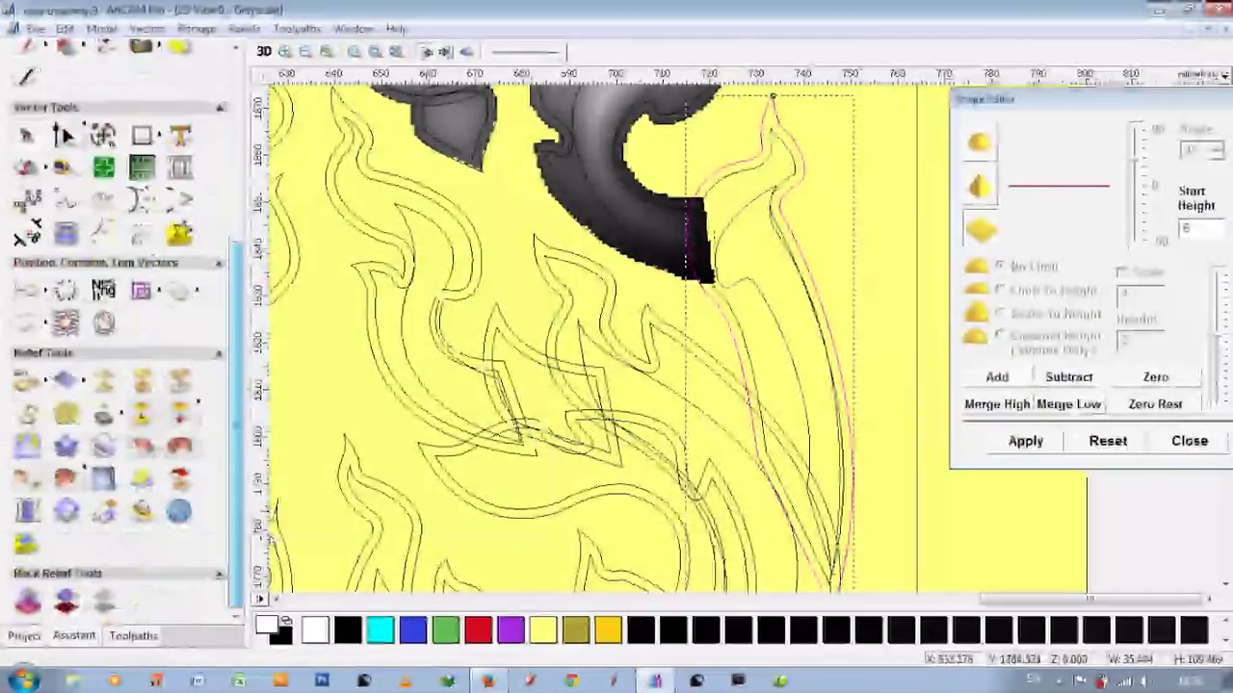
left_click(62, 599)
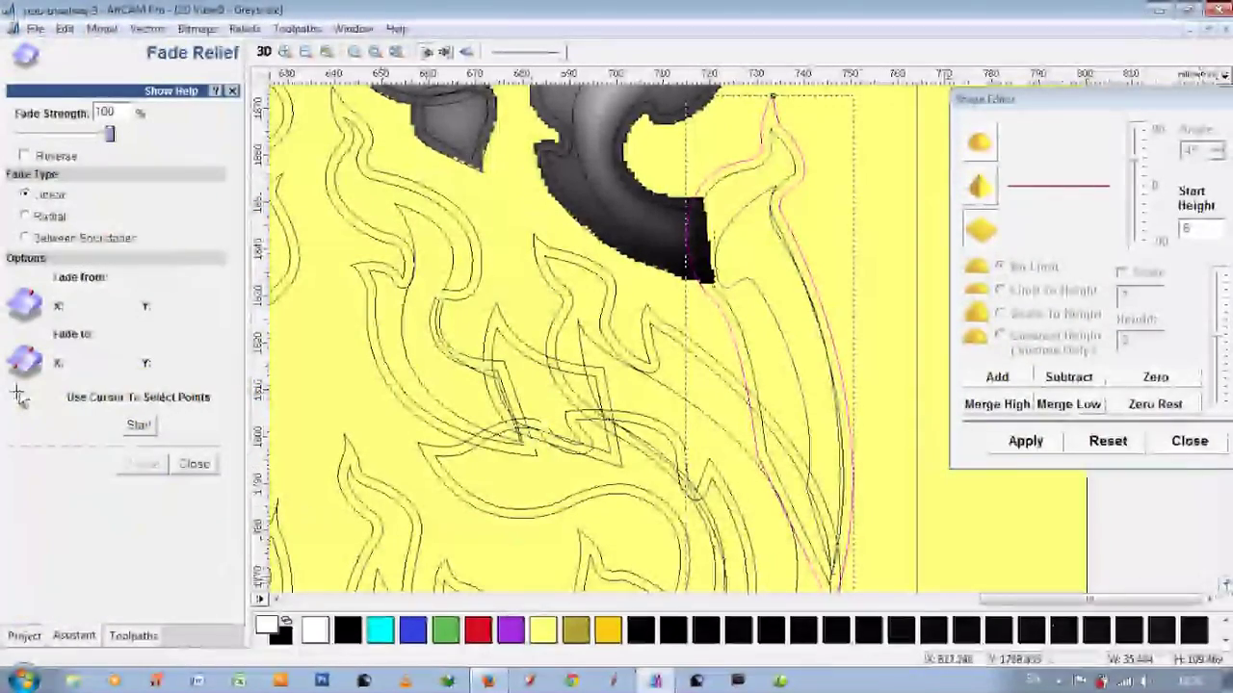
Step: Fade the tail flame linearly from about 725,1826 to 746,1760 and check it in 3D
left_click(138, 425)
scroll(778, 289, "down", 2)
left_click(778, 266)
left_click(828, 572)
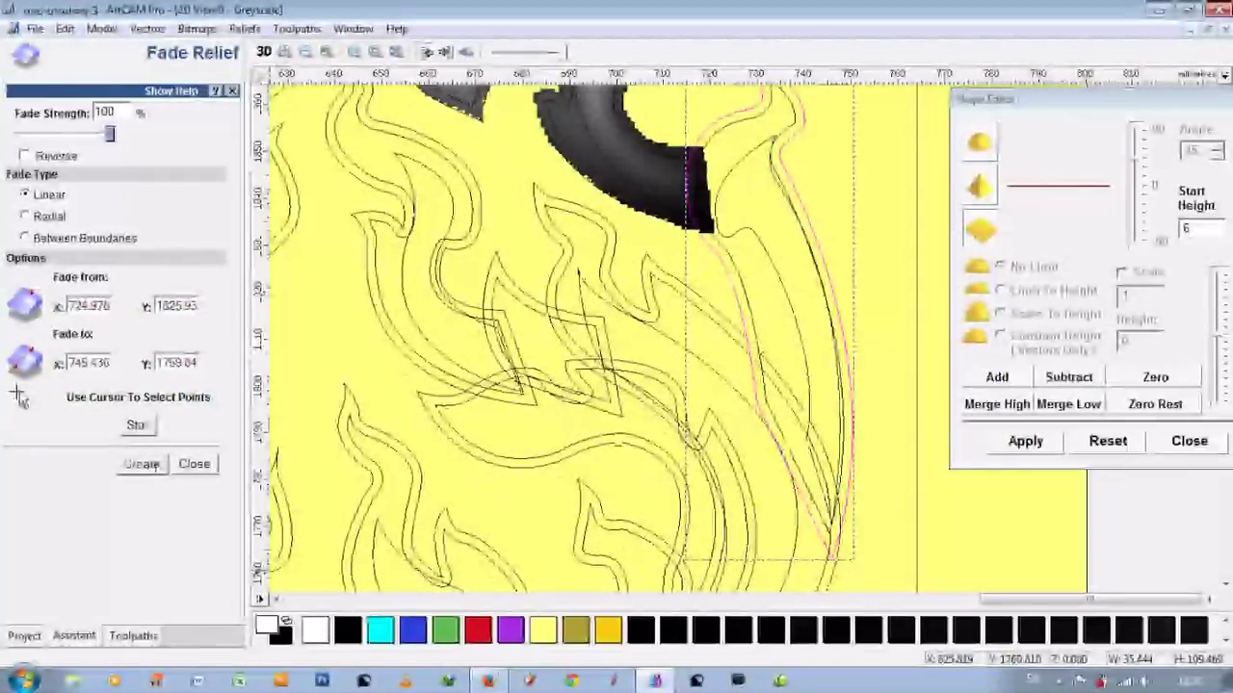
left_click(142, 464)
mouse_move(798, 509)
left_mouse_down()
mouse_move(847, 525)
mouse_move(1002, 480)
mouse_move(815, 569)
mouse_move(735, 492)
mouse_move(427, 280)
mouse_move(548, 430)
mouse_move(743, 454)
mouse_move(567, 440)
mouse_move(664, 330)
mouse_move(601, 405)
mouse_move(640, 434)
left_mouse_up()
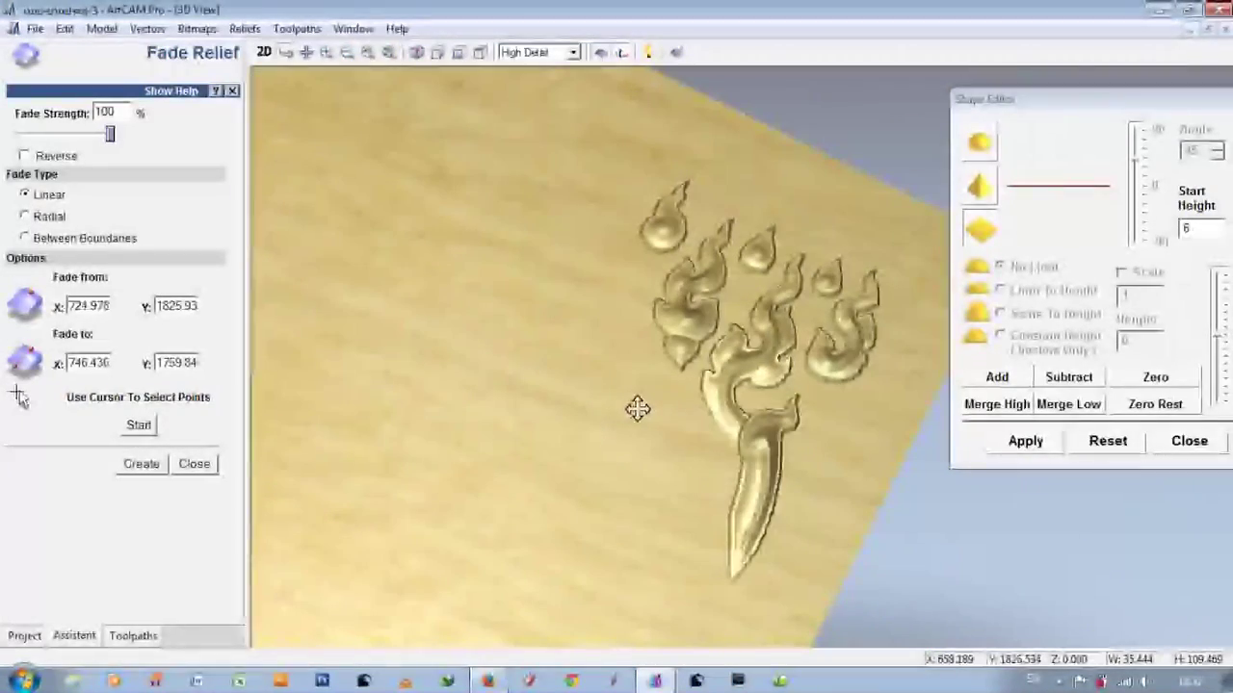
key("F2")
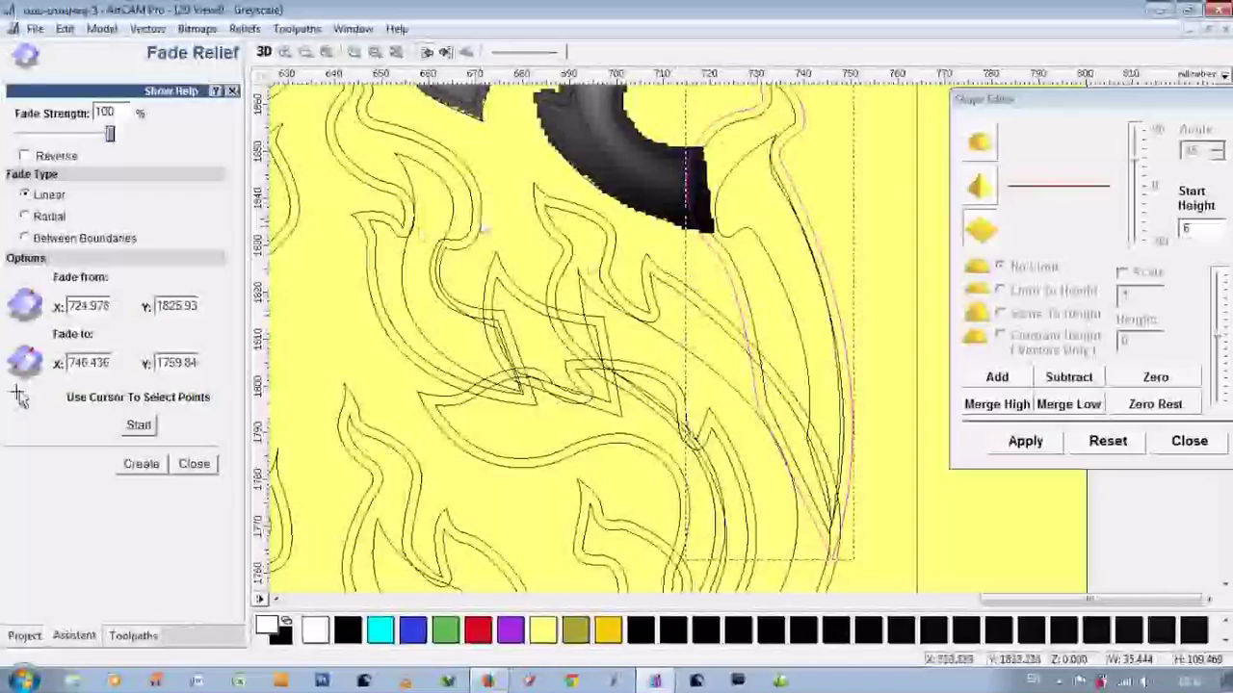
Step: Fade the left flame petal from about 663,1830 to 683,1796 and inspect it in 3D
left_click(1189, 228)
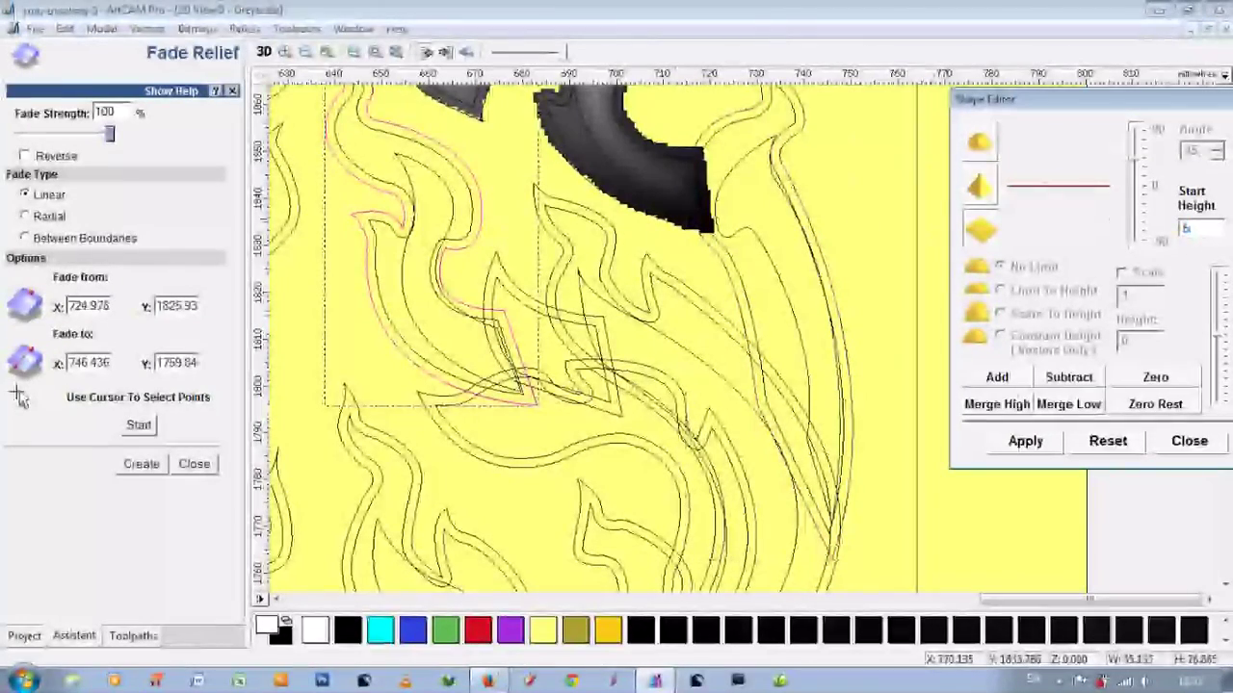
left_click(1002, 380)
left_click(470, 199)
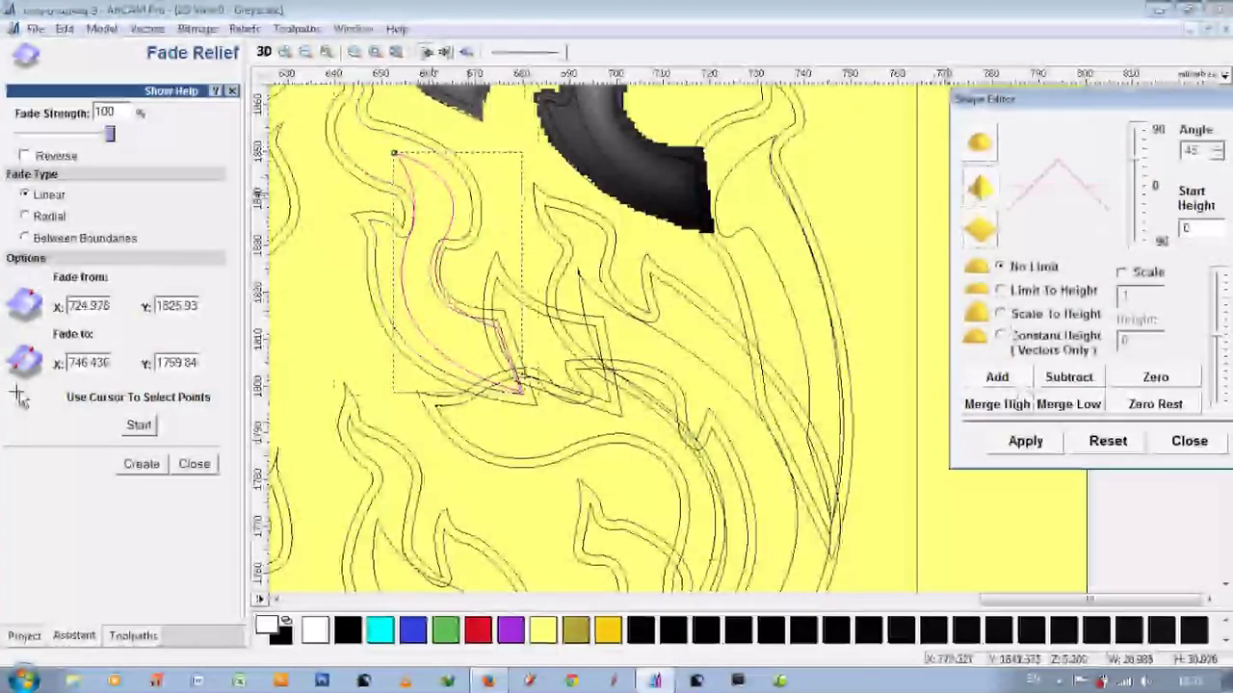
left_click(376, 324)
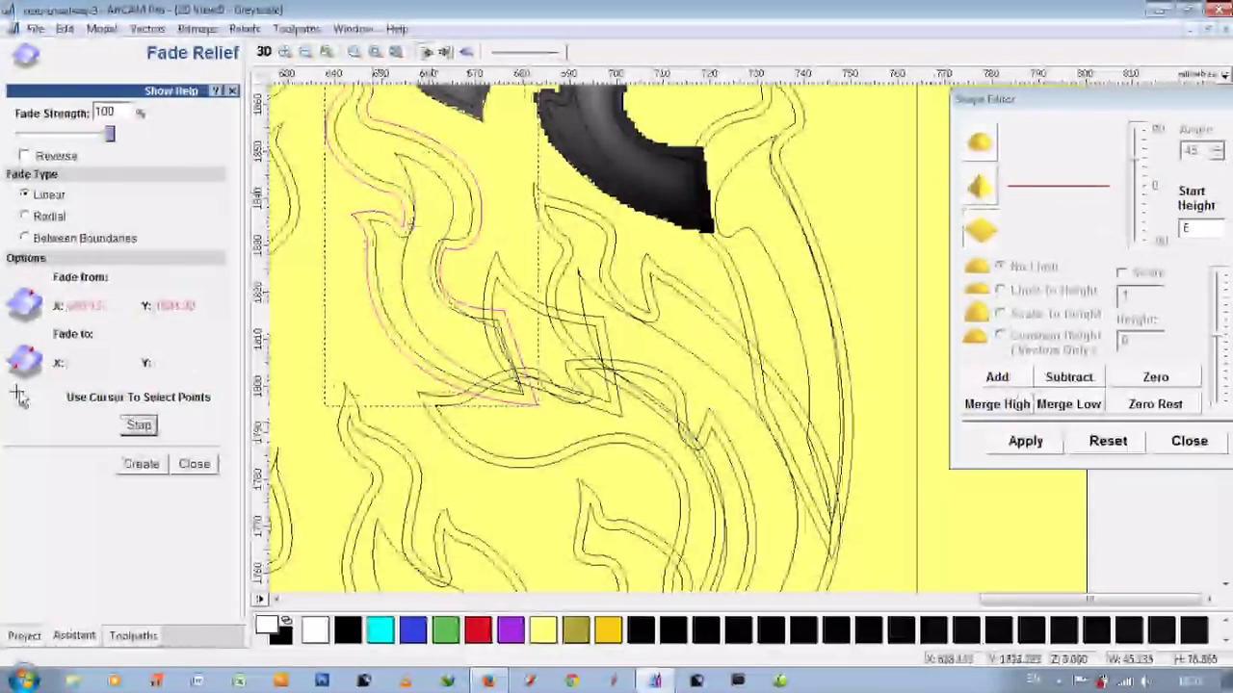
left_click_drag(443, 245, 533, 409)
left_click(142, 464)
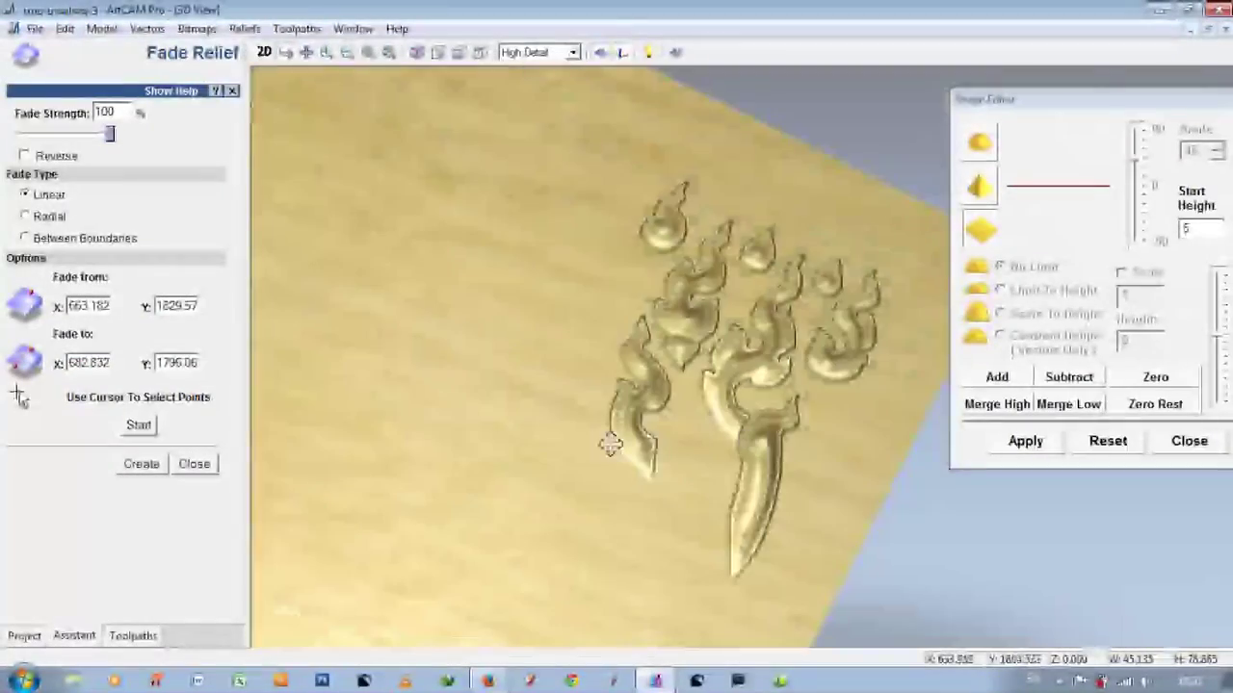
mouse_move(610, 440)
left_mouse_down()
mouse_move(720, 471)
mouse_move(702, 521)
mouse_move(718, 418)
mouse_move(492, 336)
mouse_move(564, 391)
mouse_move(927, 295)
left_mouse_up()
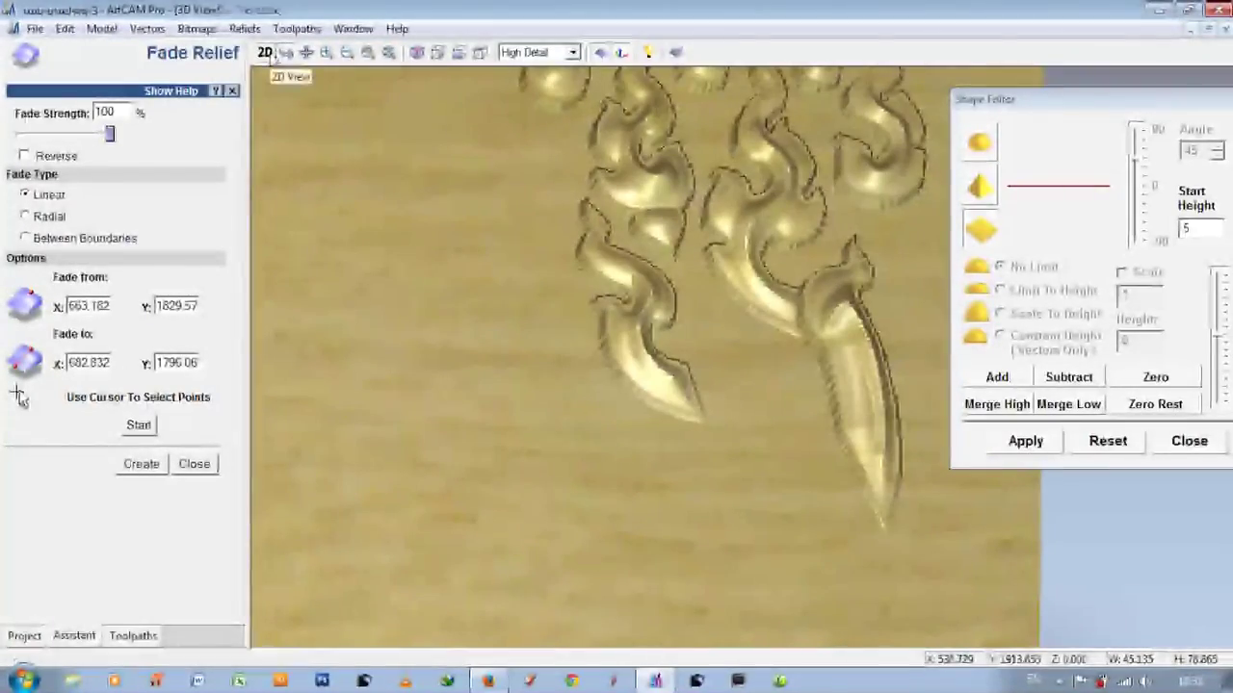
left_click(274, 55)
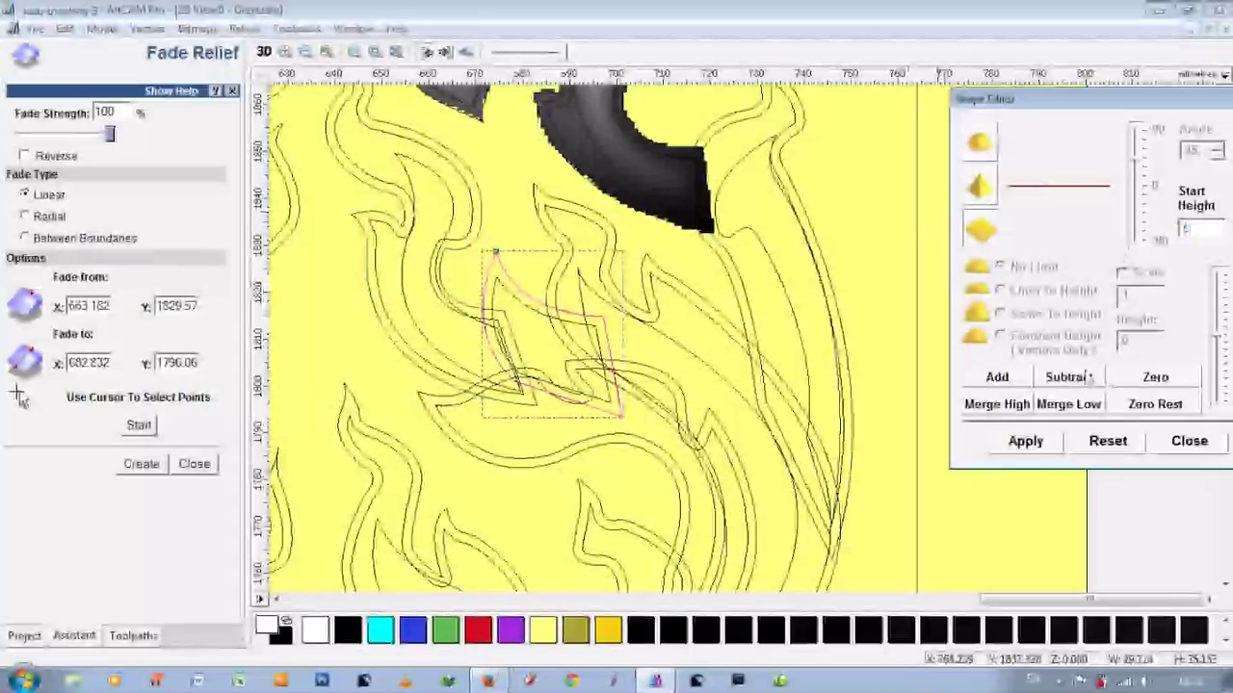
Step: Set the start height to 5.0 and preview the relief in 3D
type(".0")
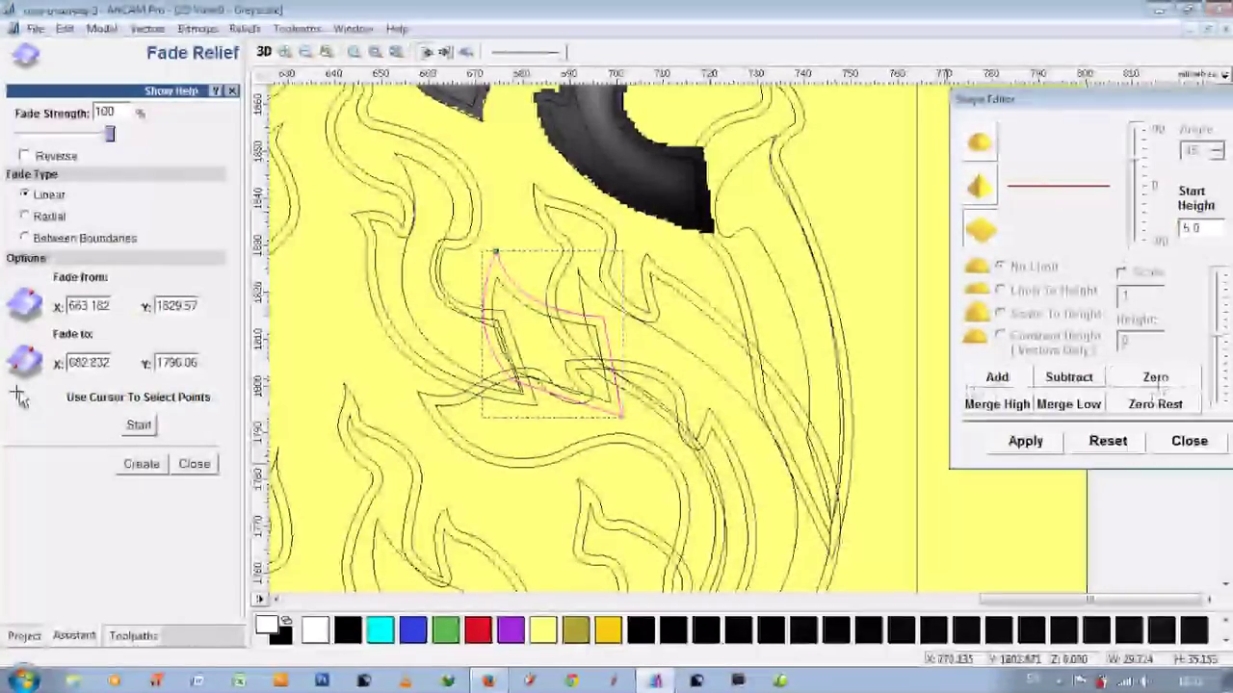
key("F3")
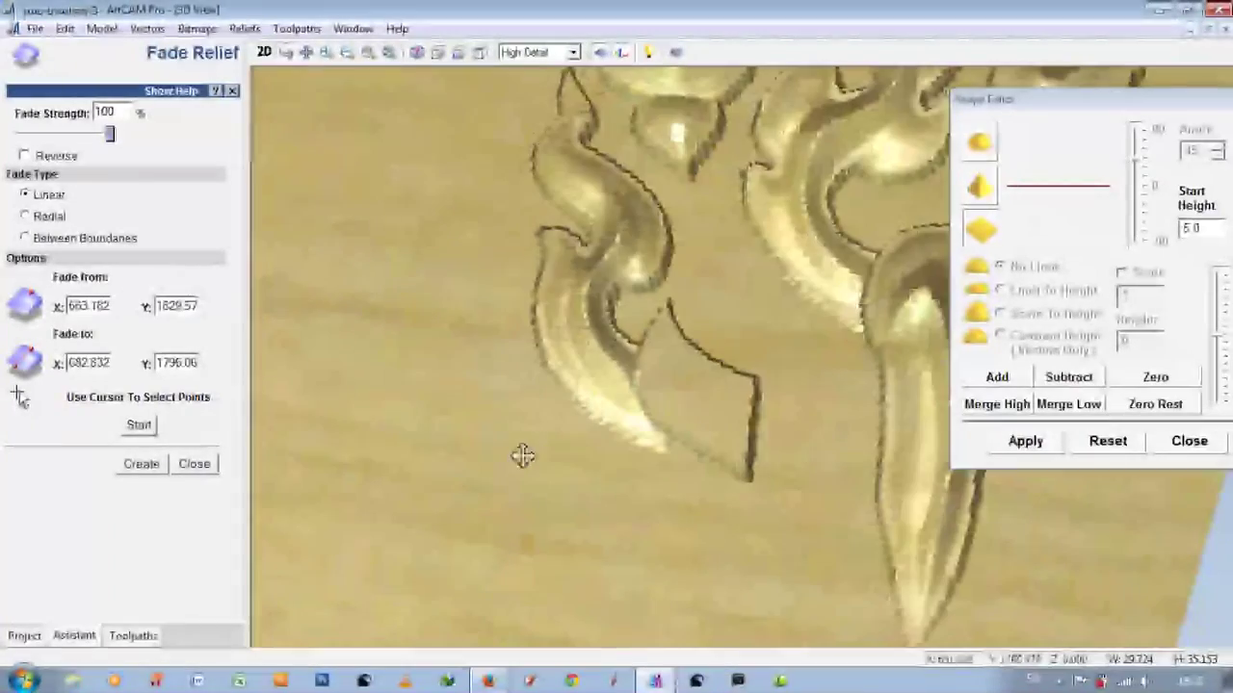
key("F2")
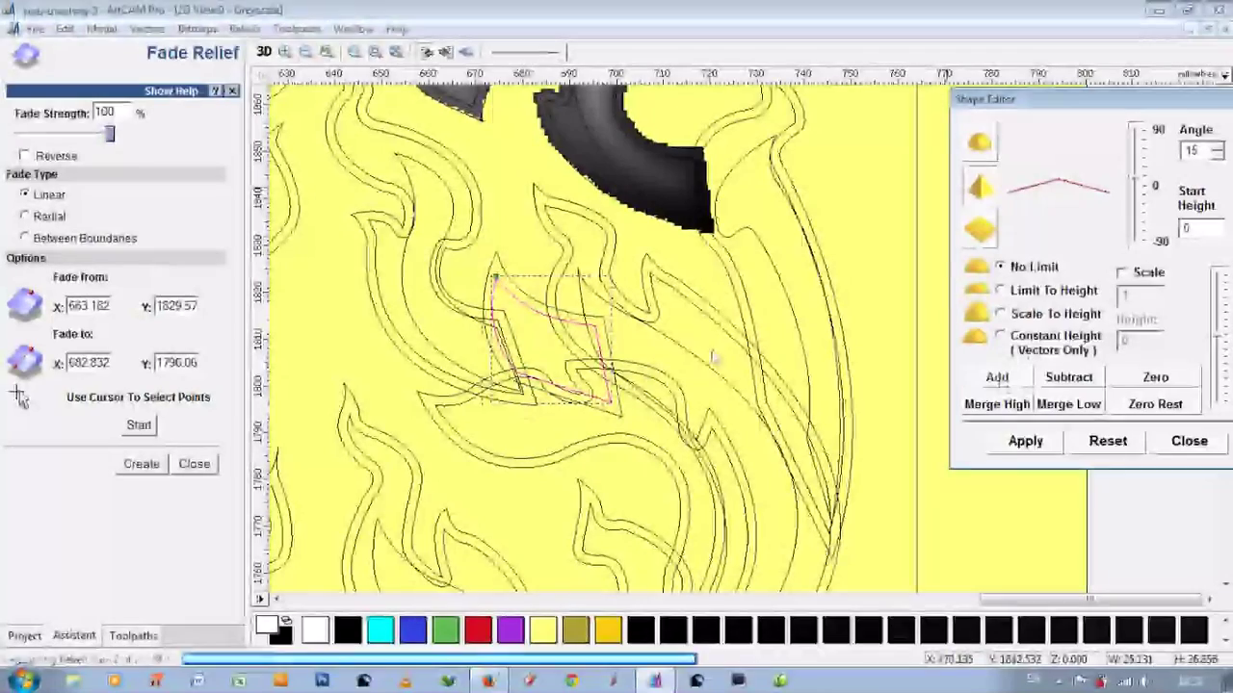
Step: Fade the small middle flame from about 683,1815 to 701,1794 and inspect it in 3D
left_click(140, 424)
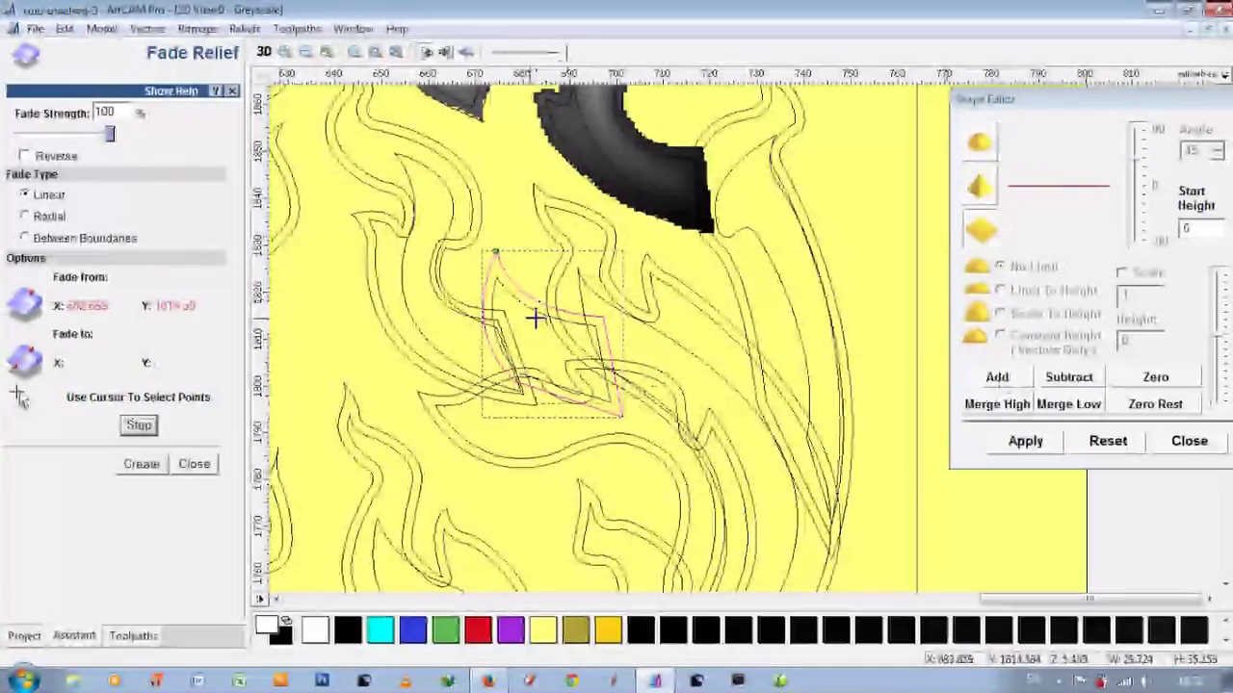
left_click(157, 464)
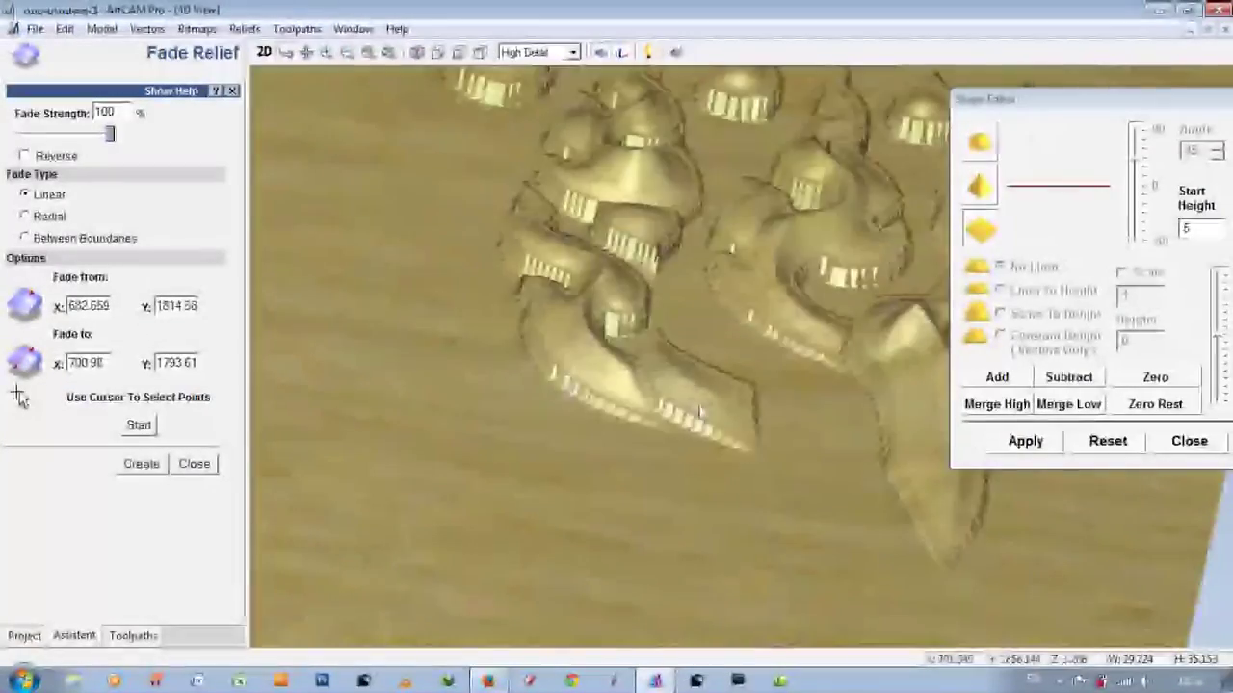
mouse_move(736, 348)
left_mouse_down()
mouse_move(774, 321)
mouse_move(601, 418)
left_mouse_up()
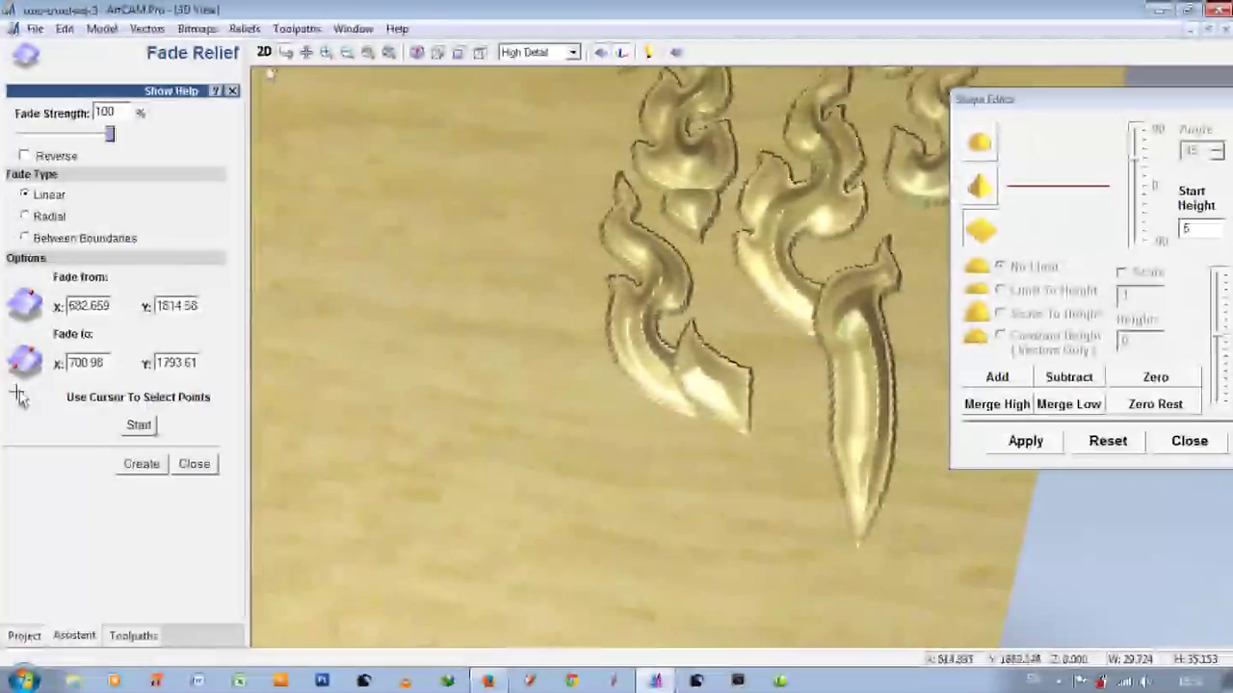
key("F2")
left_click(711, 310)
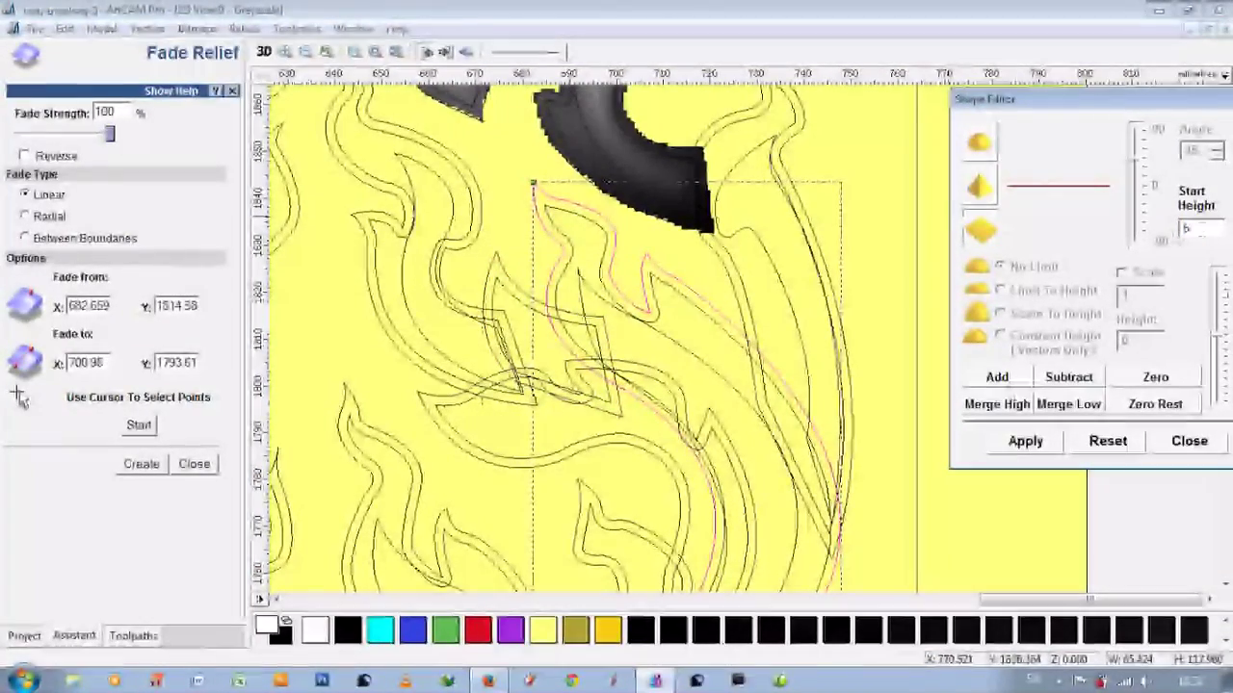
Step: Select the long curved flame and add a 45° pointed profile to its relief
left_click_drag(664, 276, 676, 297)
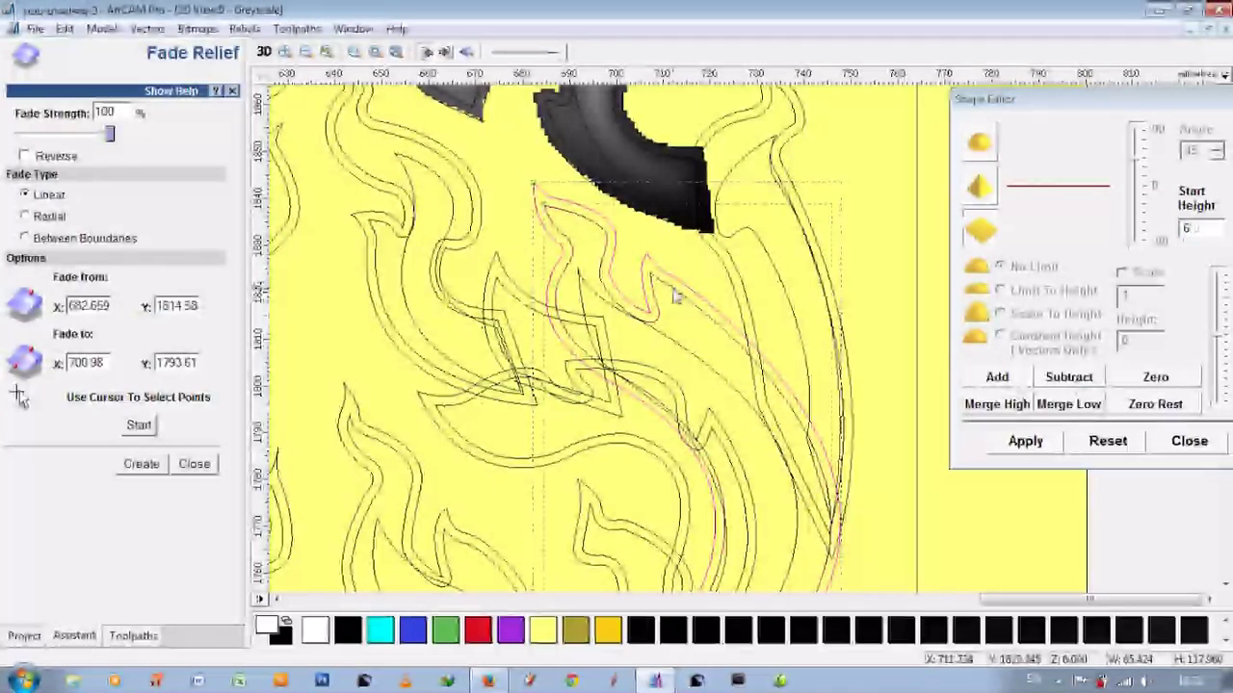
left_click(674, 332)
left_click(980, 187)
left_click(998, 378)
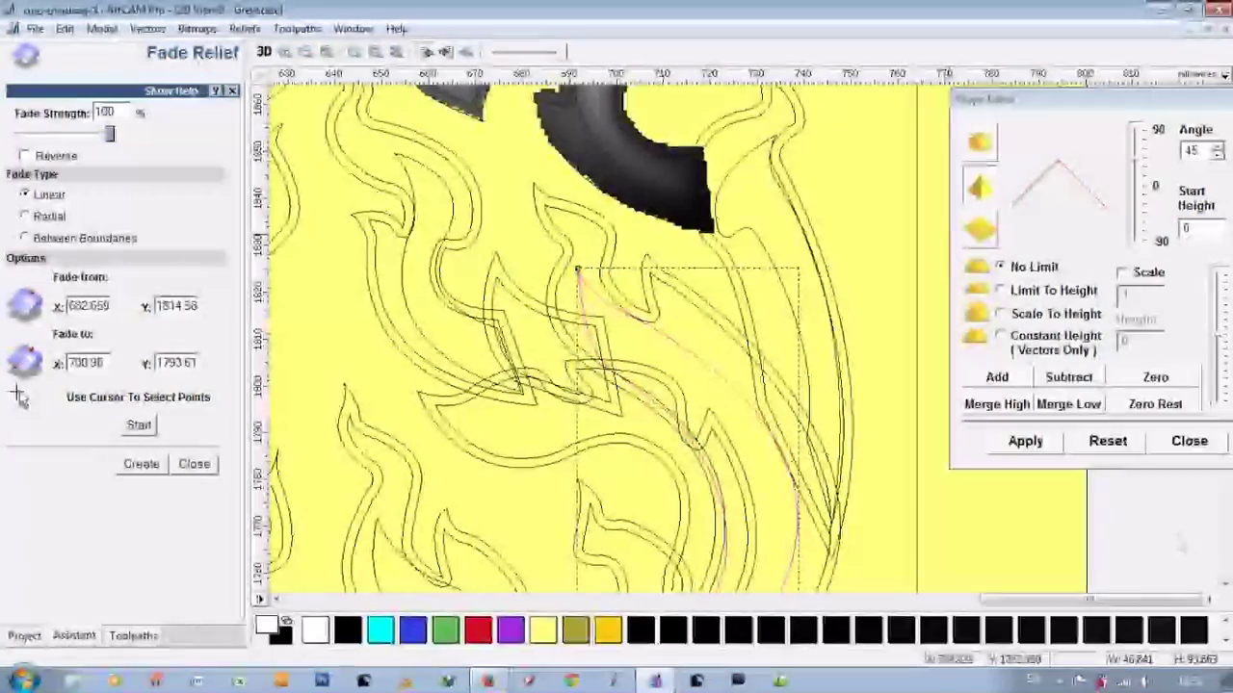
scroll(578, 337, "down", 3)
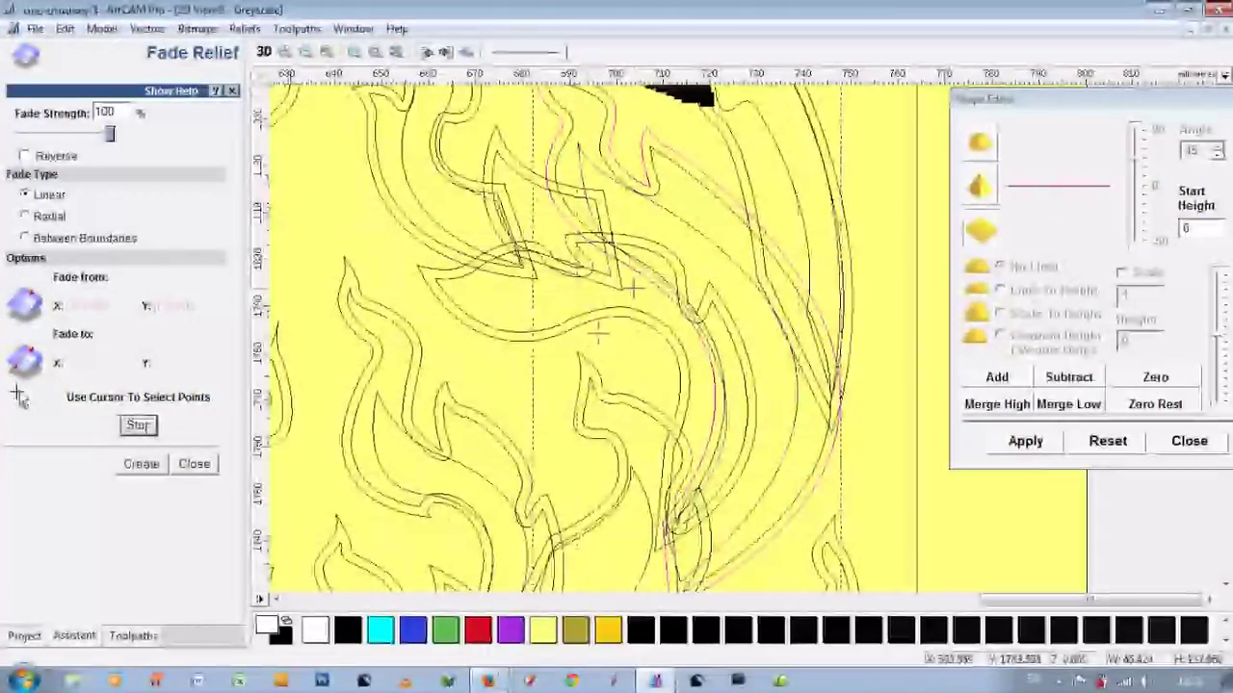
scroll(714, 160, "down", 1)
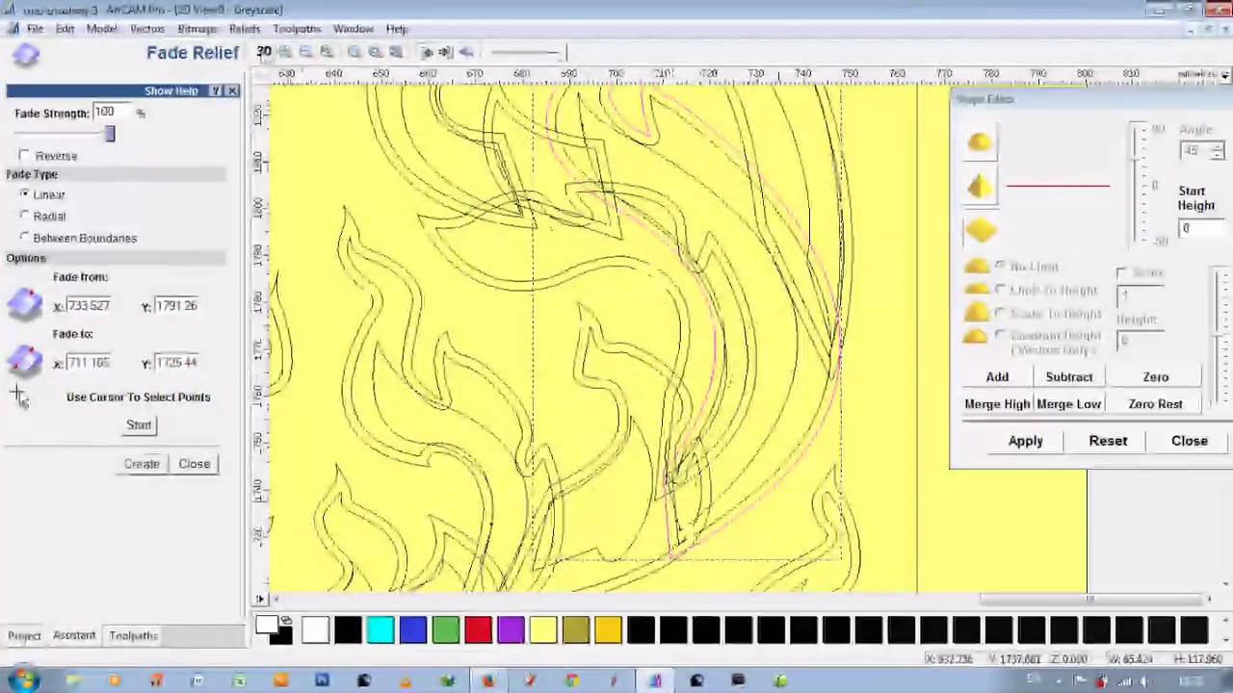
Step: Check the pointed flame in 3D, then flatten the relief under it
key("F3")
scroll(550, 408, "up", 3)
scroll(624, 341, "up", 2)
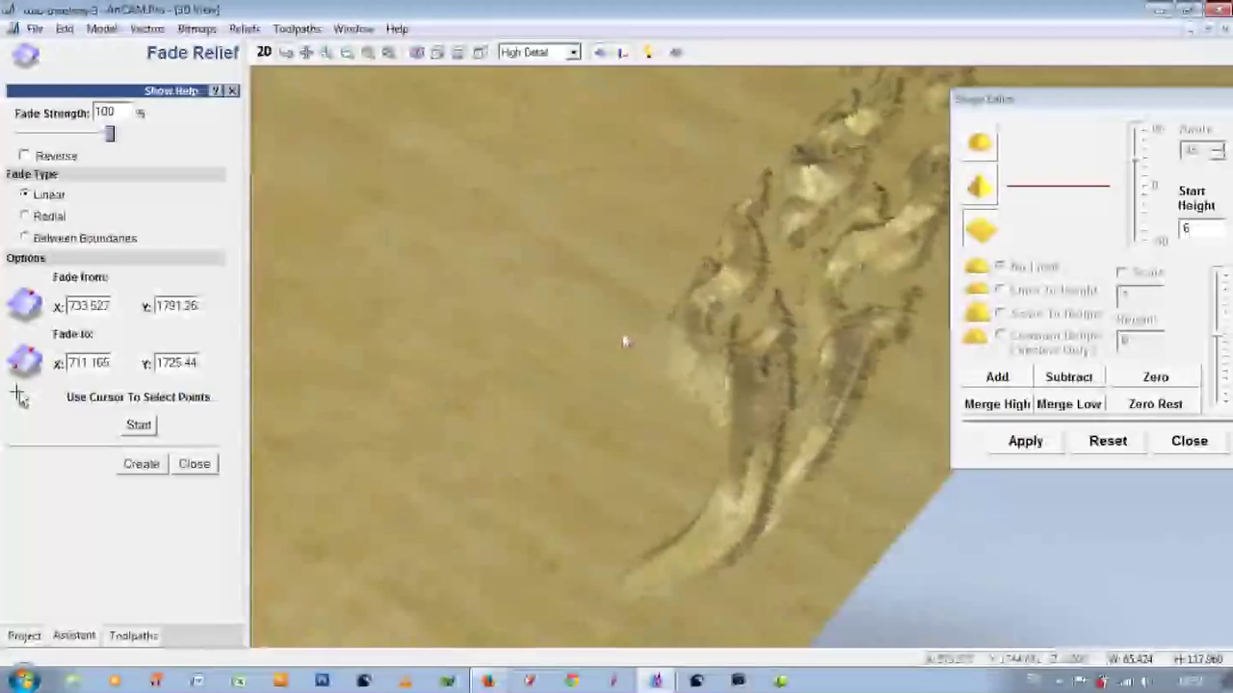
scroll(624, 342, "down", 2)
left_click(1154, 379)
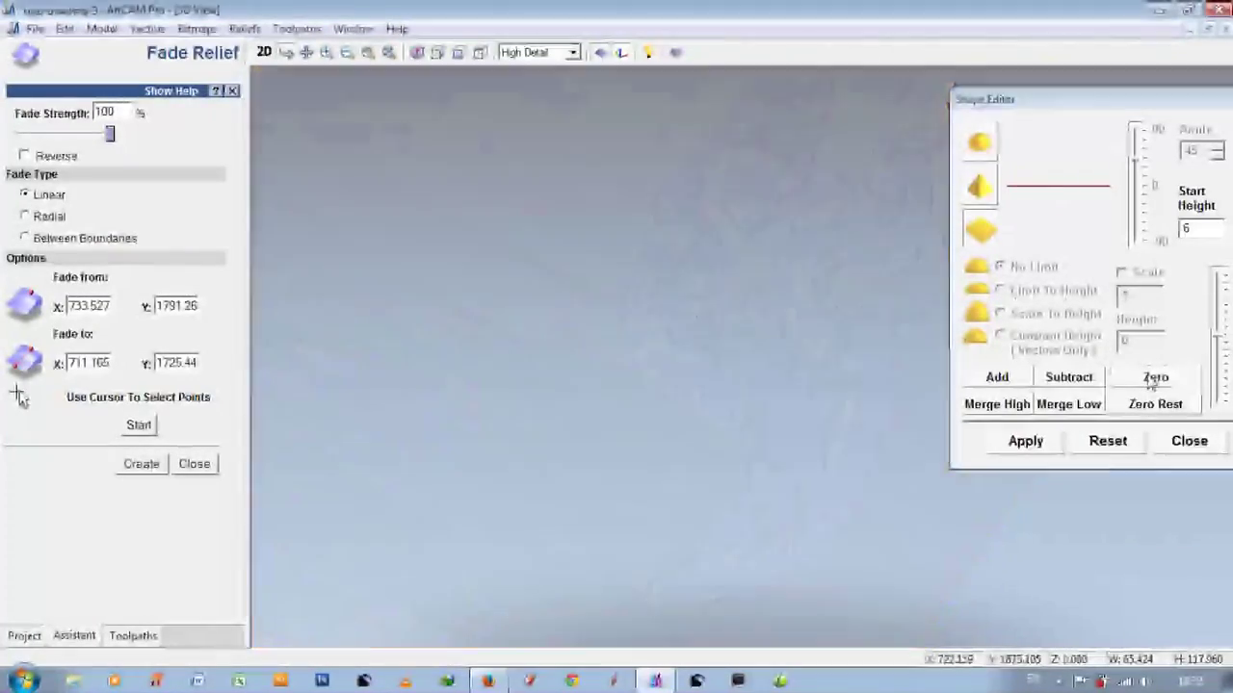
left_click(266, 54)
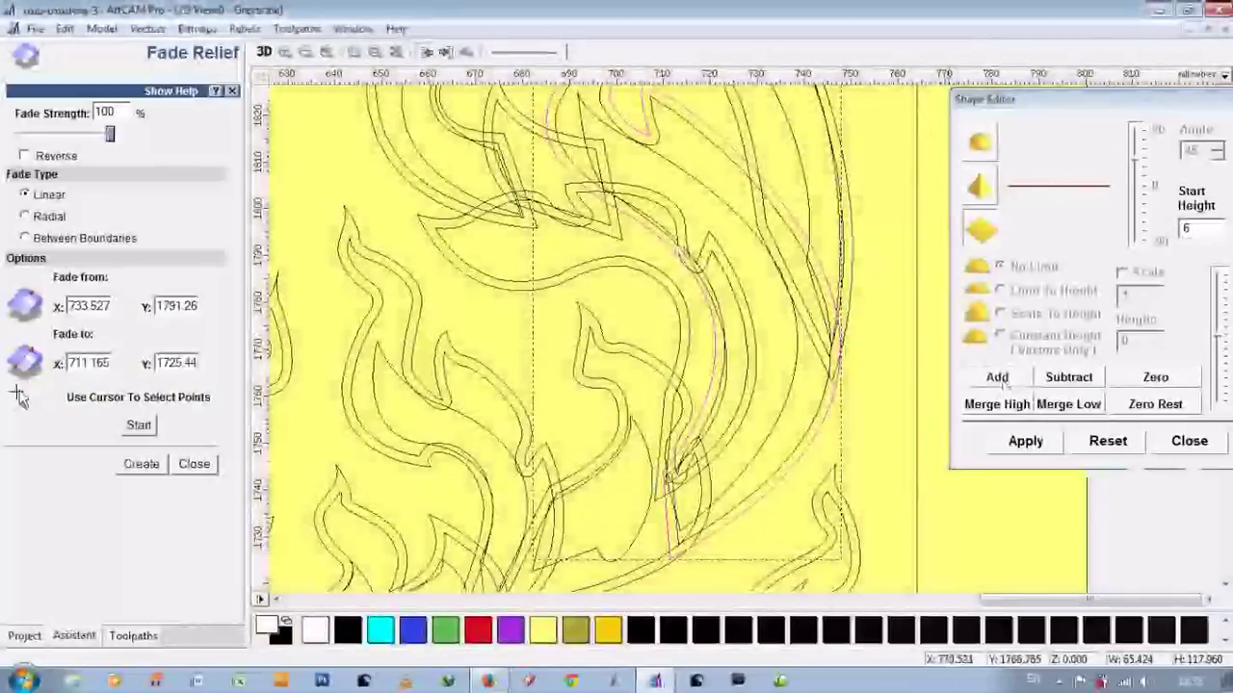
Step: Reapply the pointed profile to the flame and preview it in 3D
left_click(979, 186)
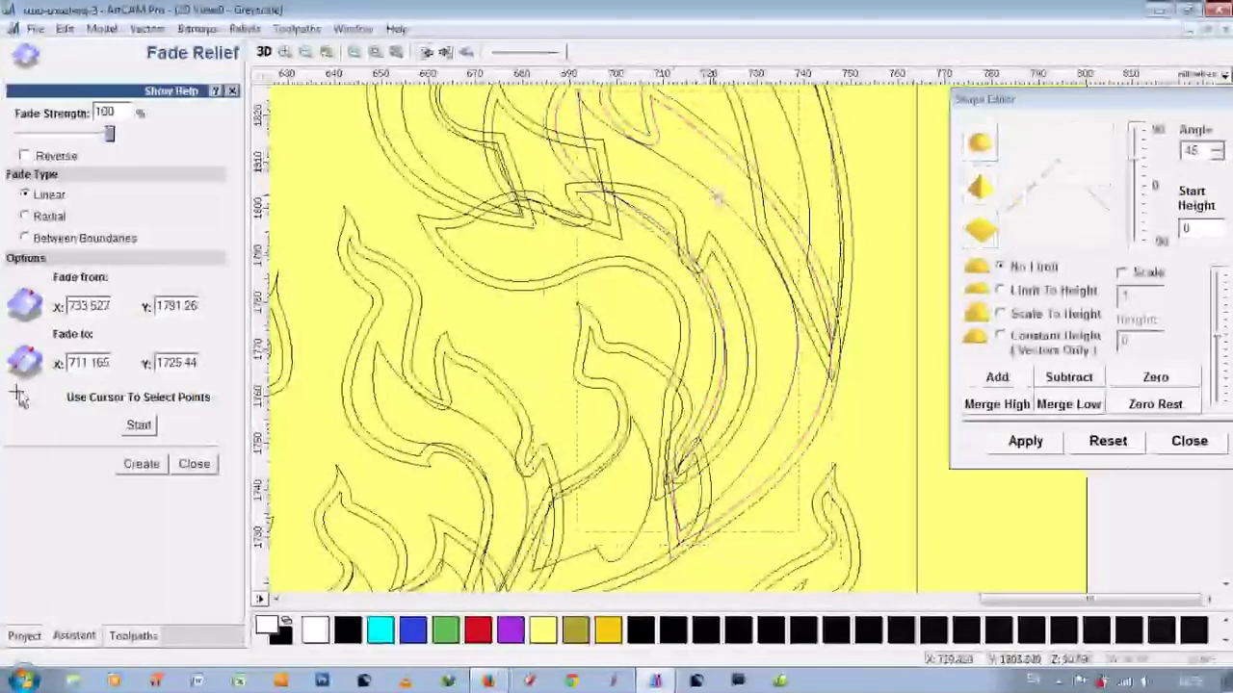
key("F3")
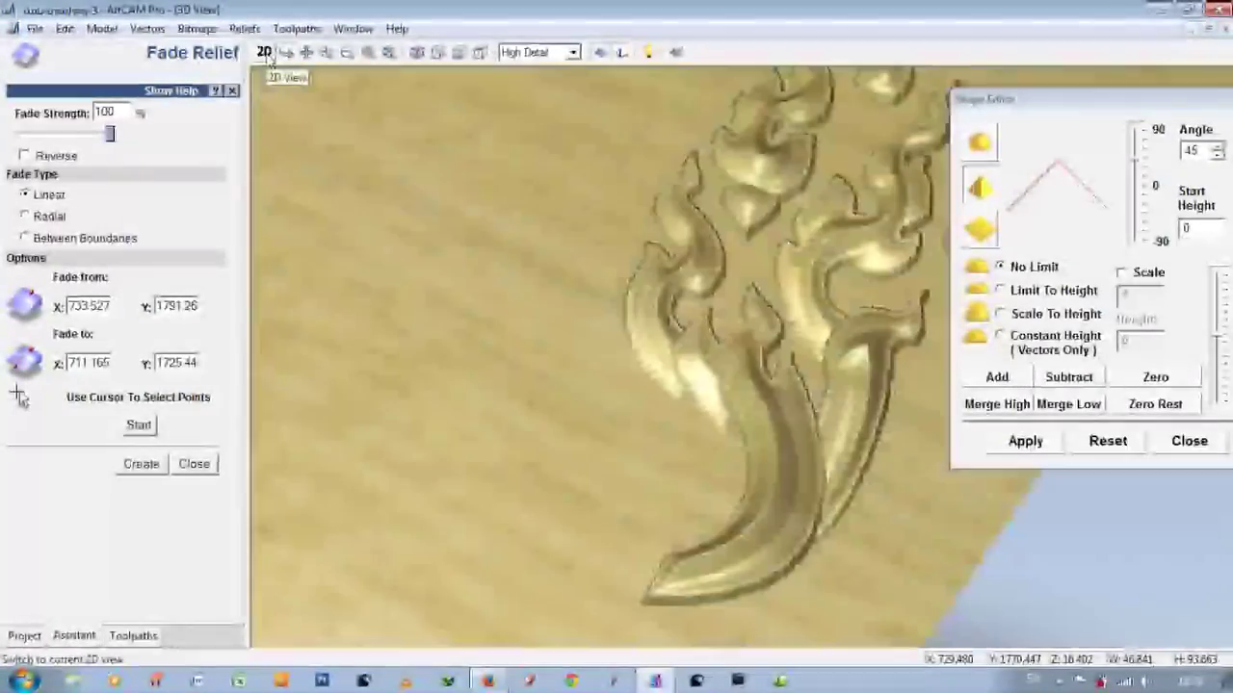
key("F2")
Step: Fade the curved flame linearly from about 735,1789 down to 711,1725 and inspect it in 3D
left_click(138, 426)
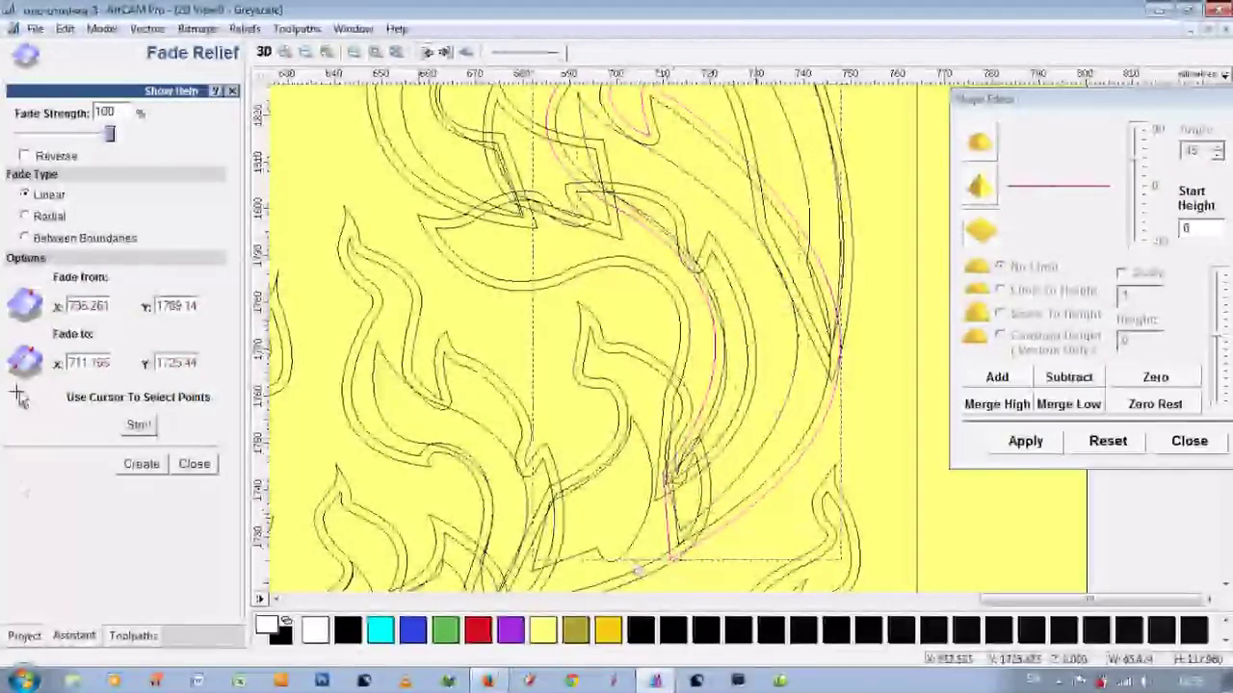
left_click(141, 464)
key("F3")
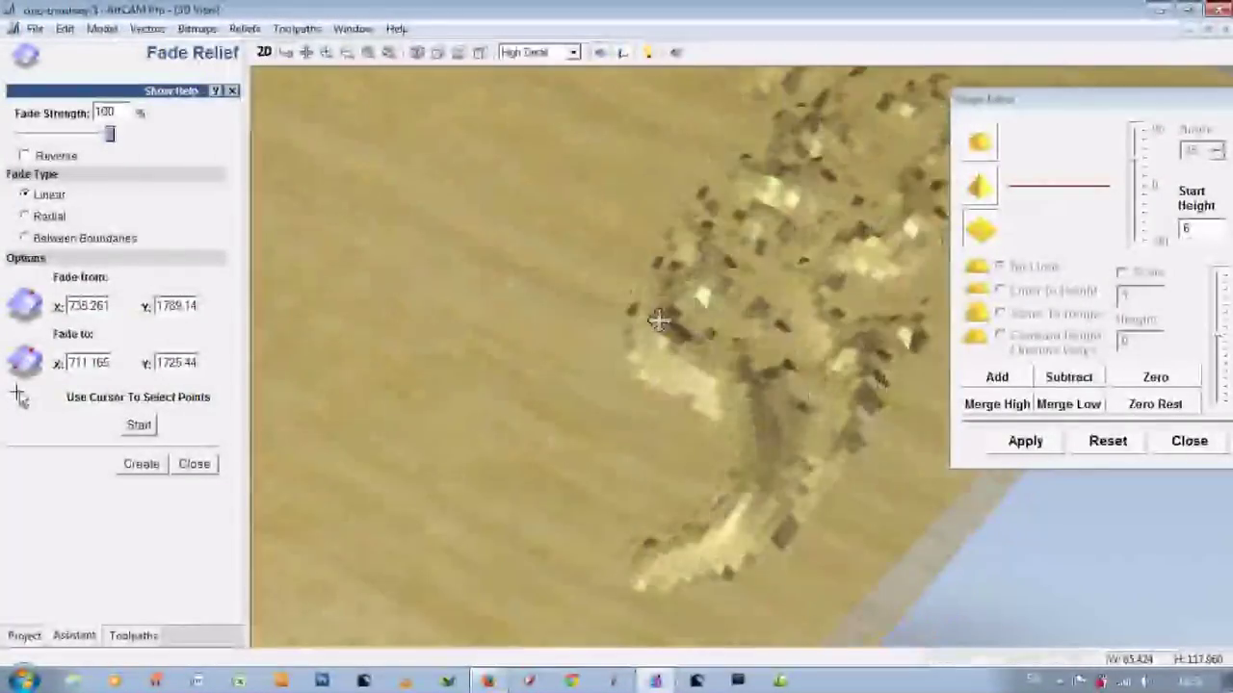
mouse_move(602, 318)
left_mouse_down()
mouse_move(771, 470)
mouse_move(731, 462)
mouse_move(900, 448)
mouse_move(757, 498)
mouse_move(460, 436)
left_mouse_up()
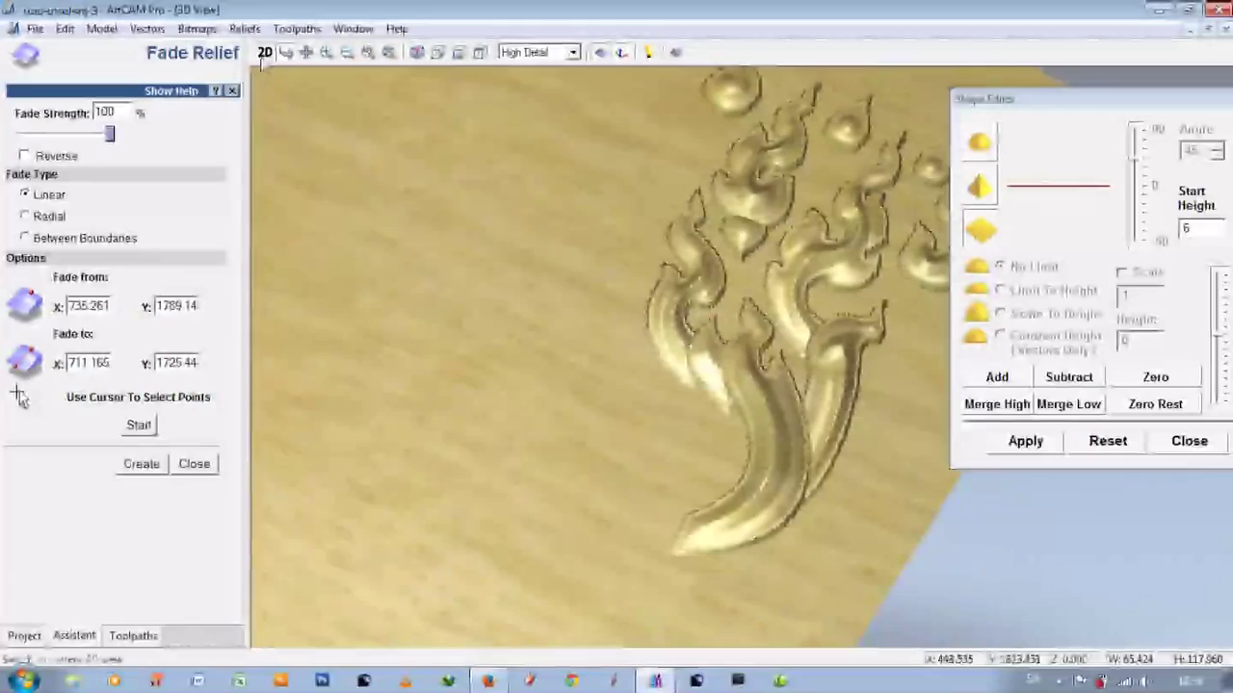
left_click(264, 53)
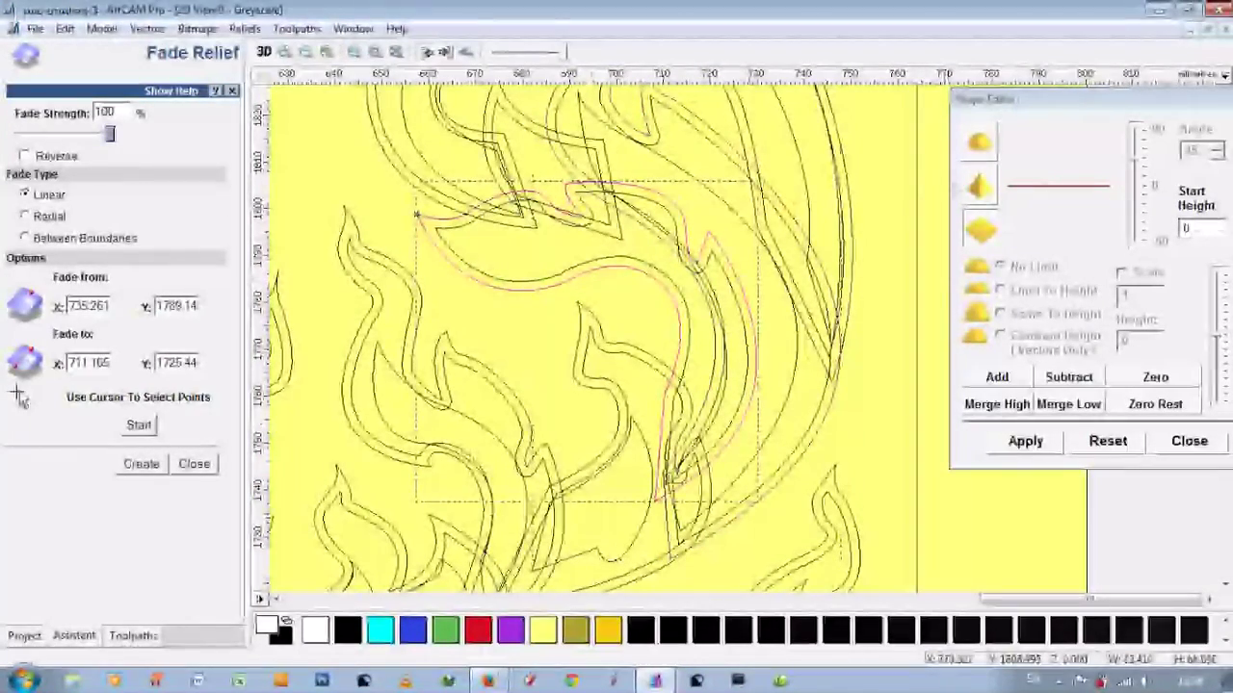
left_click(1198, 231)
type("5")
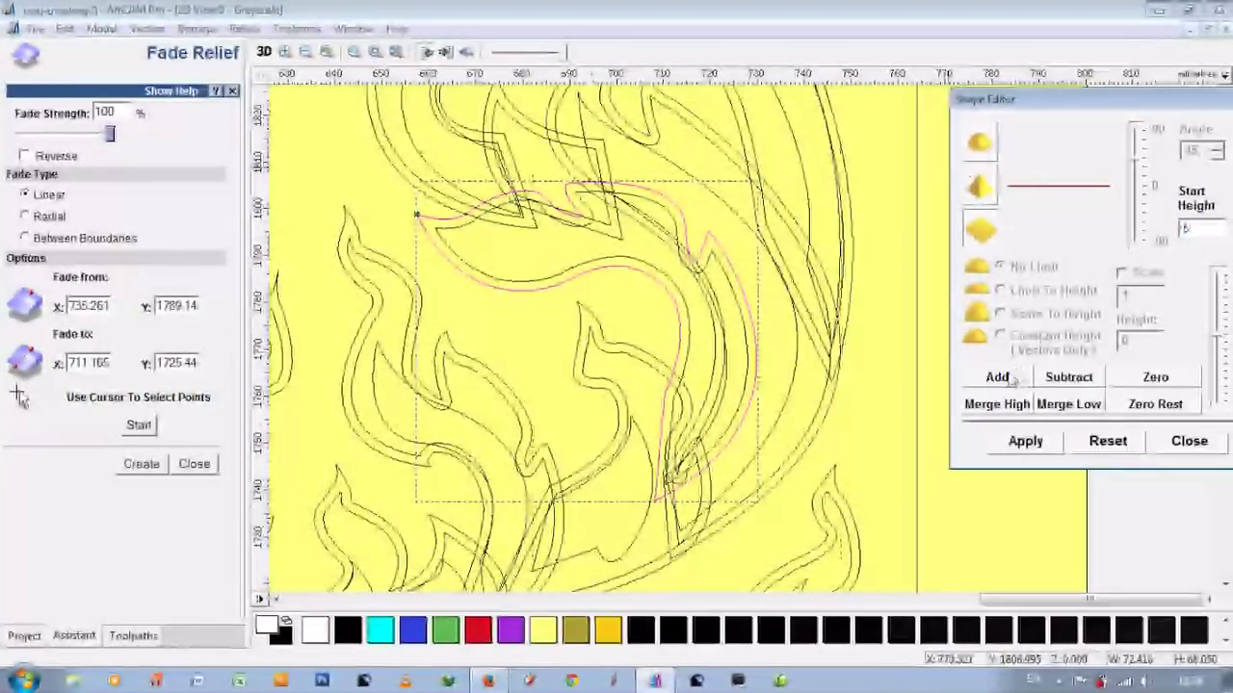
Step: Enter start height .3 and inspect the flame relief from several angles in 3D
type(".3")
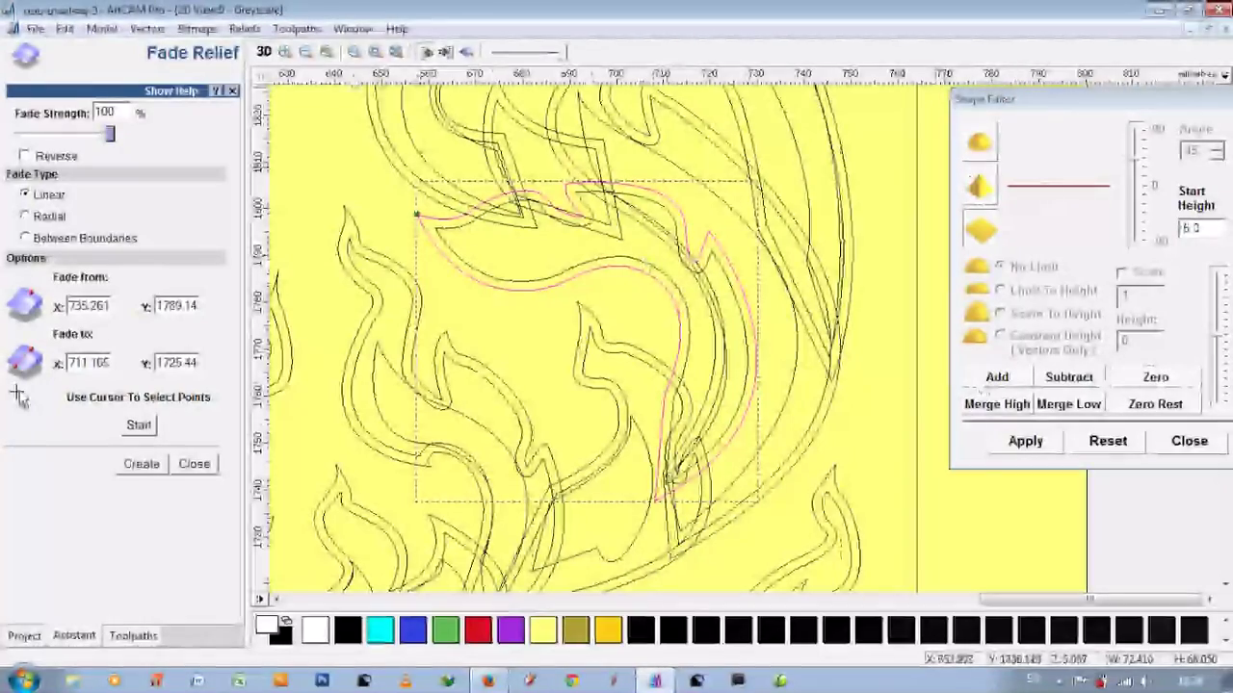
key("F3")
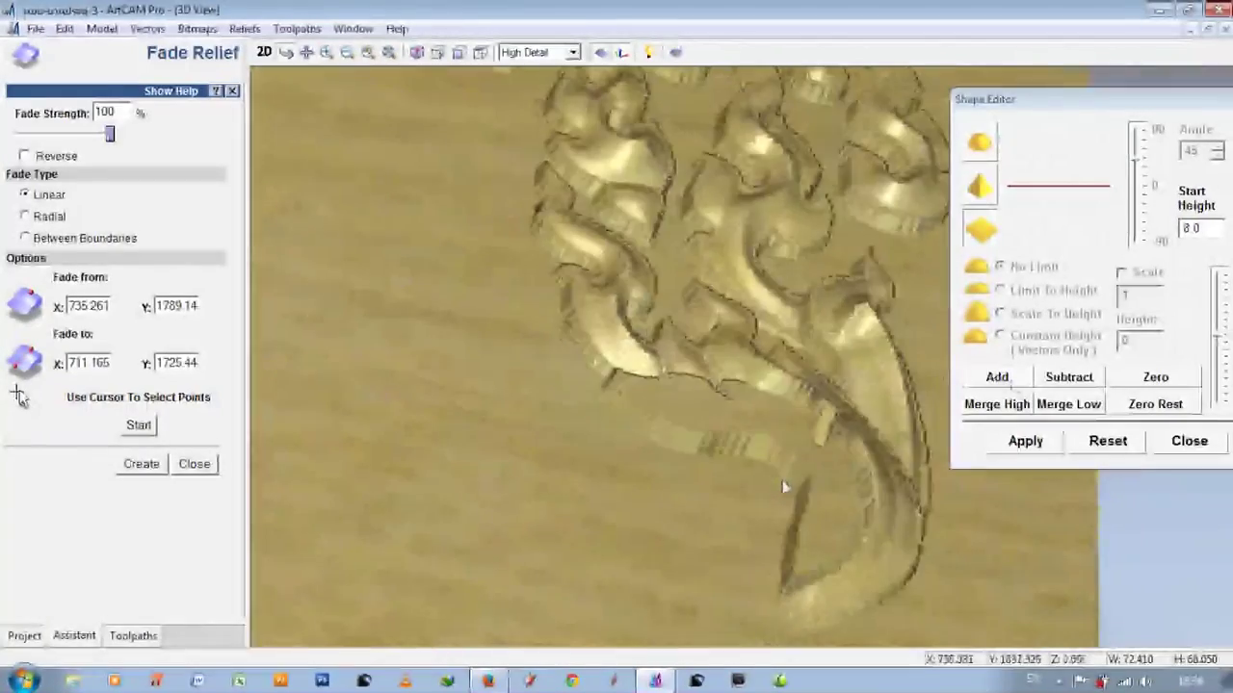
mouse_move(782, 487)
left_mouse_down()
mouse_move(708, 367)
mouse_move(660, 464)
left_mouse_up()
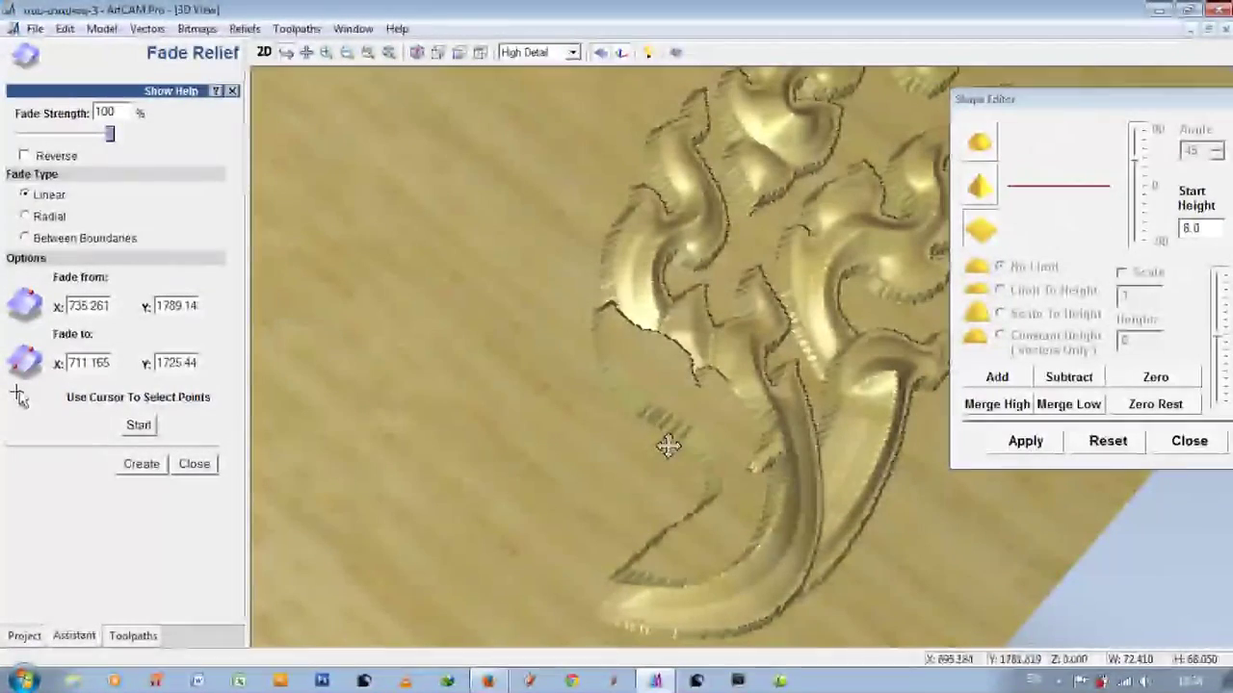
mouse_move(661, 464)
left_mouse_down()
mouse_move(624, 325)
mouse_move(641, 443)
mouse_move(860, 466)
left_mouse_up()
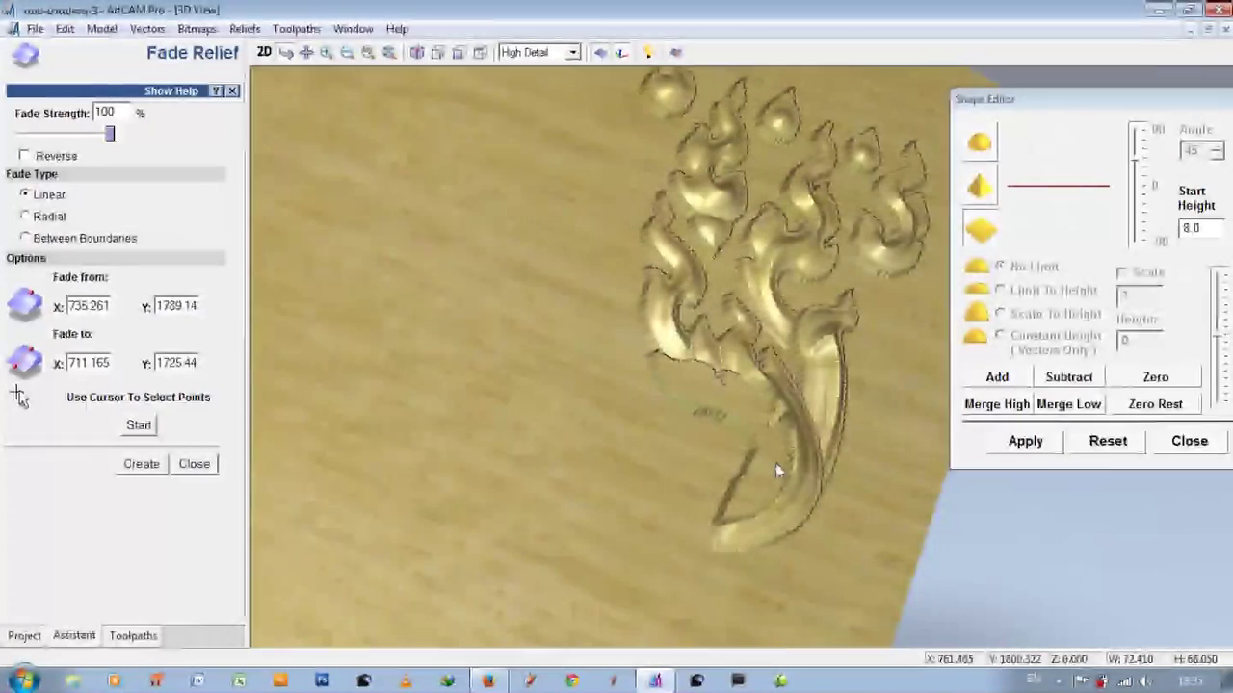
left_click_drag(775, 464, 1101, 364)
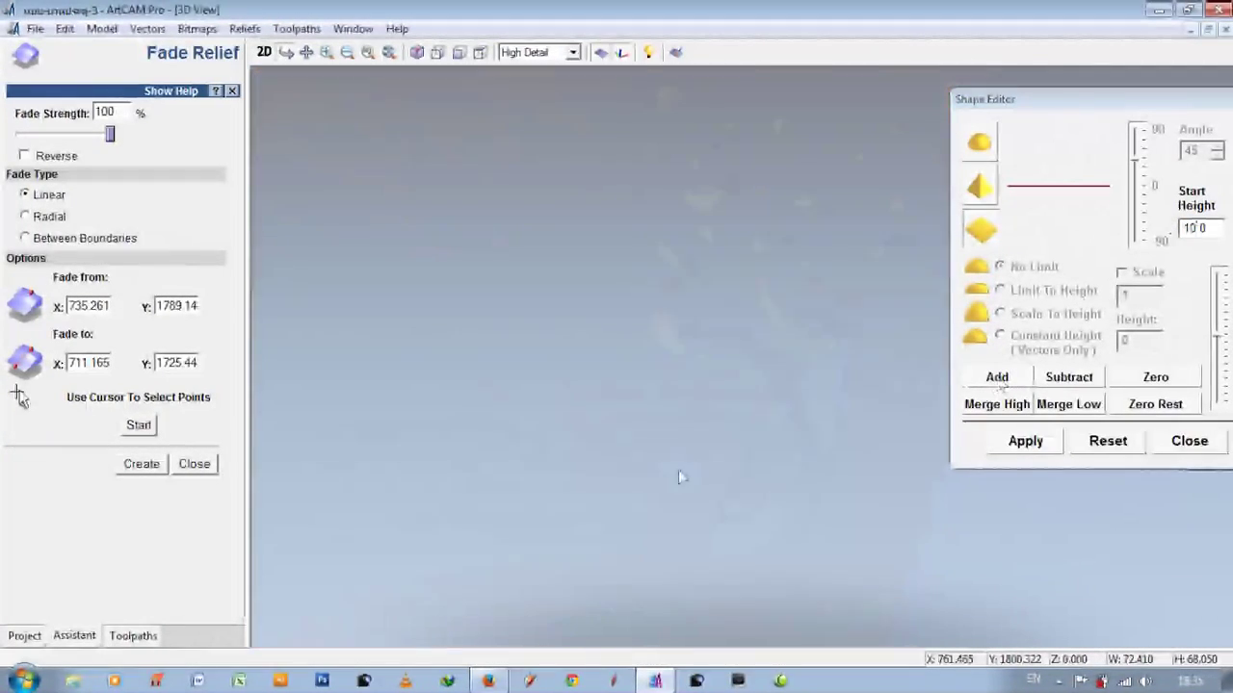
left_click_drag(678, 469, 698, 468)
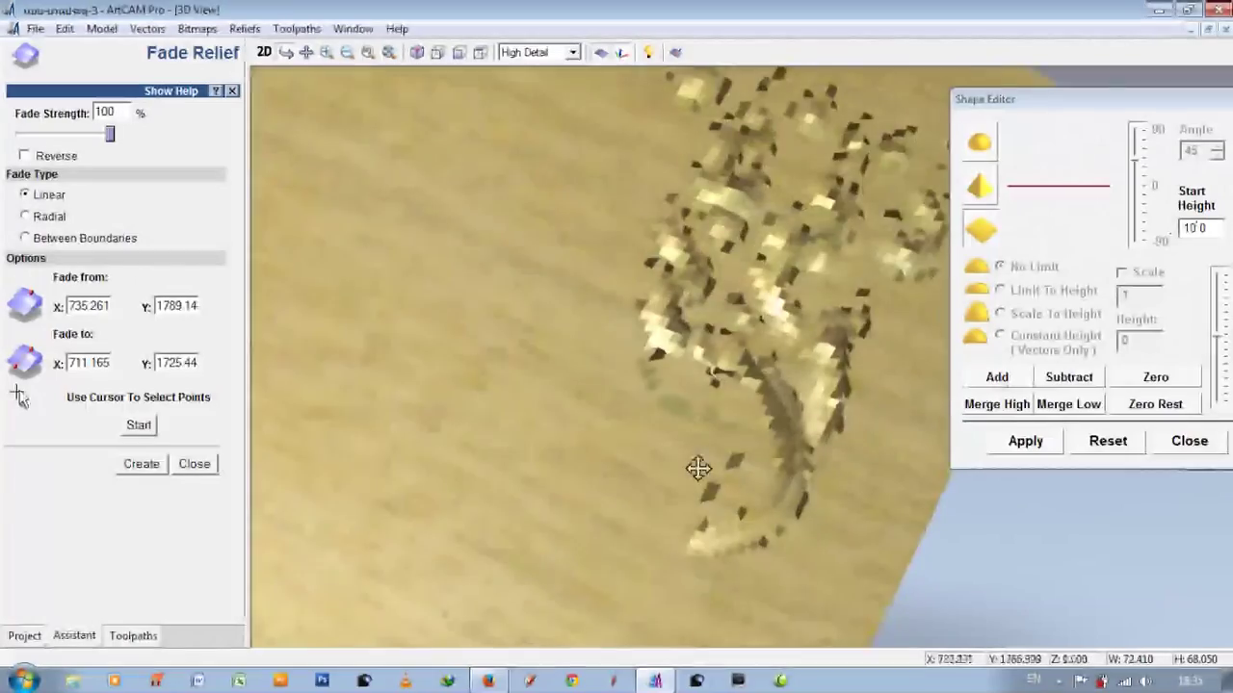
scroll(688, 494, "up", 3)
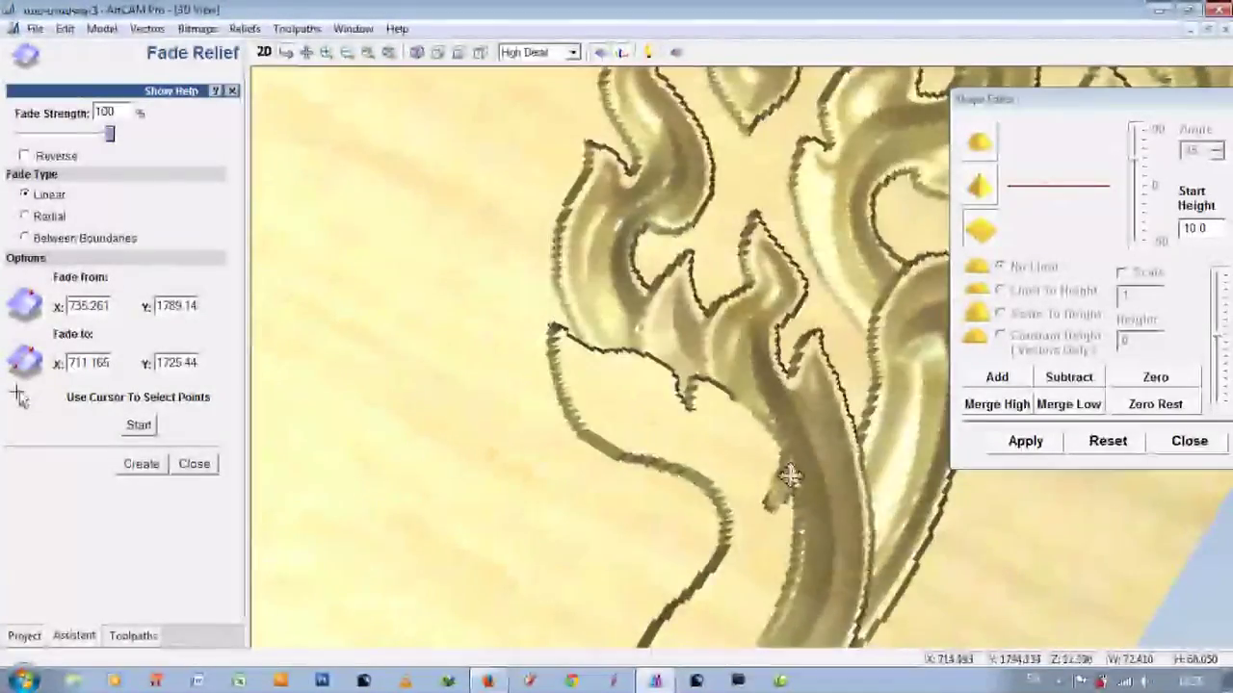
left_click_drag(788, 475, 800, 464)
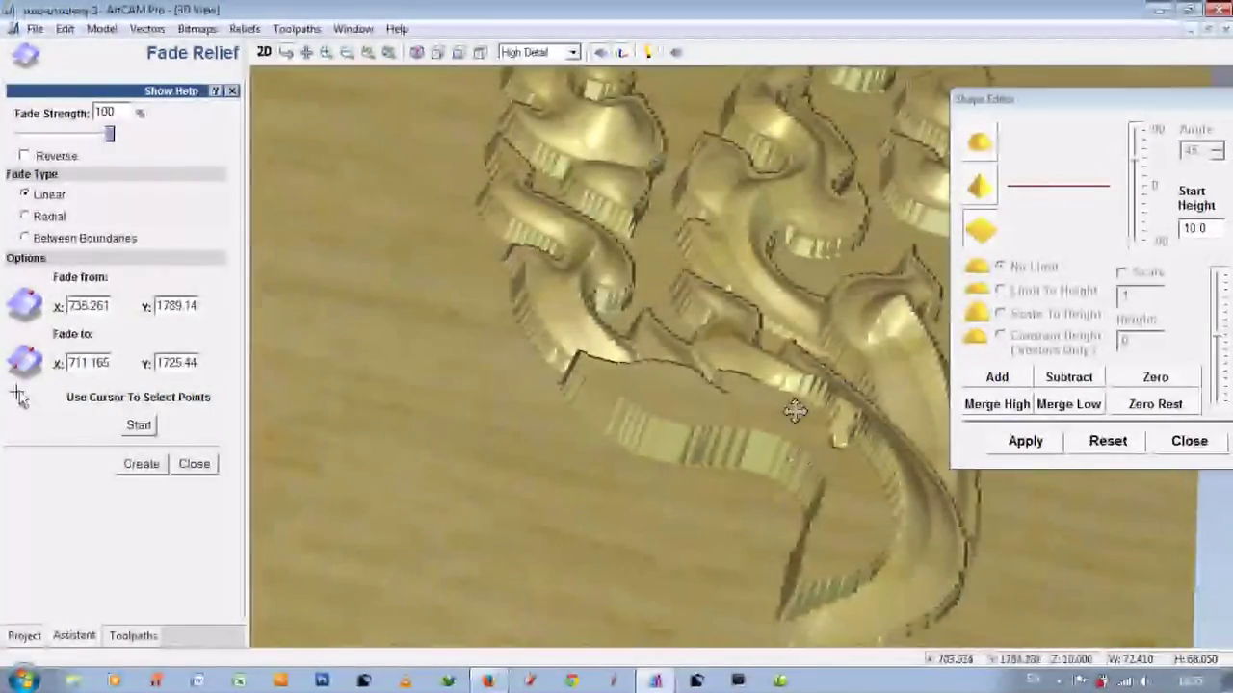
left_click_drag(794, 411, 743, 506)
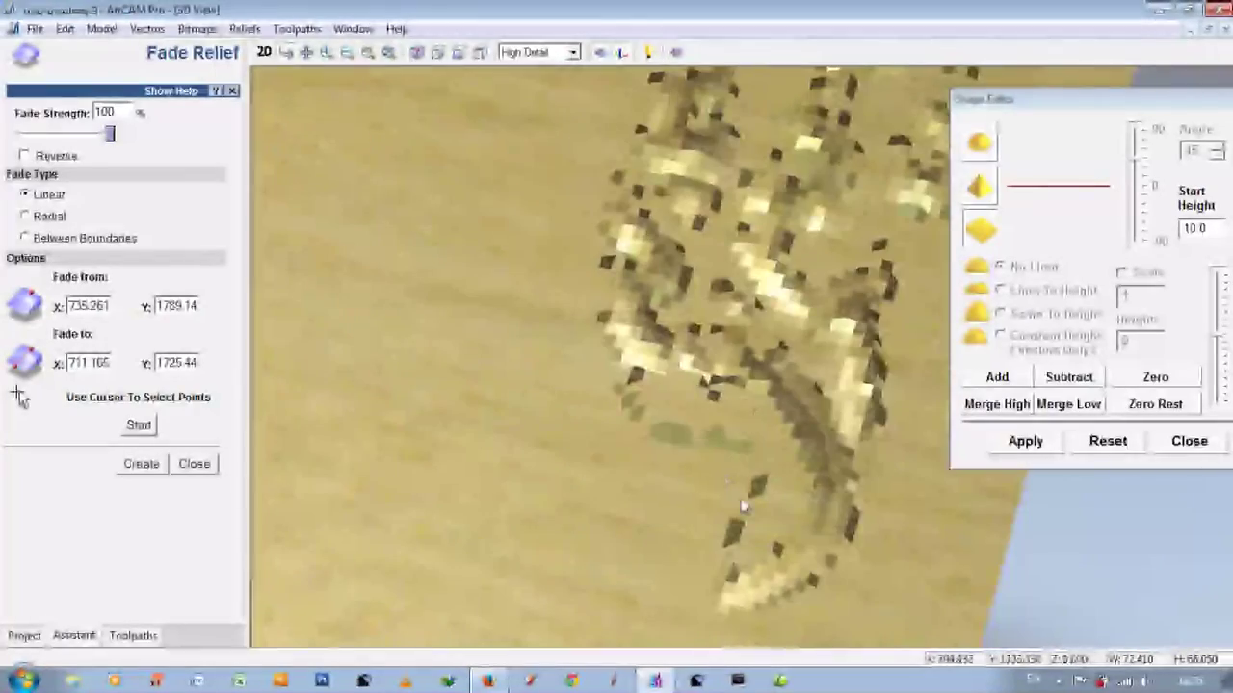
left_click(268, 55)
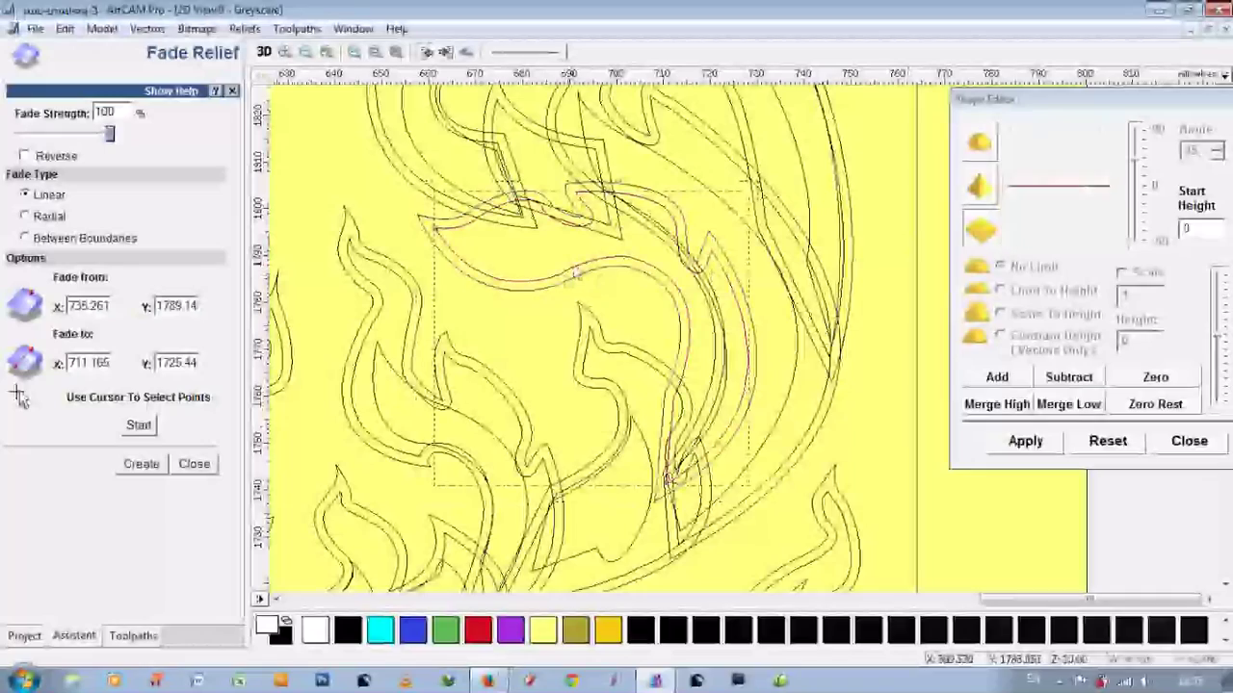
Step: Shape the inner curved flame outline and check its faded relief in 3D
left_click(671, 476)
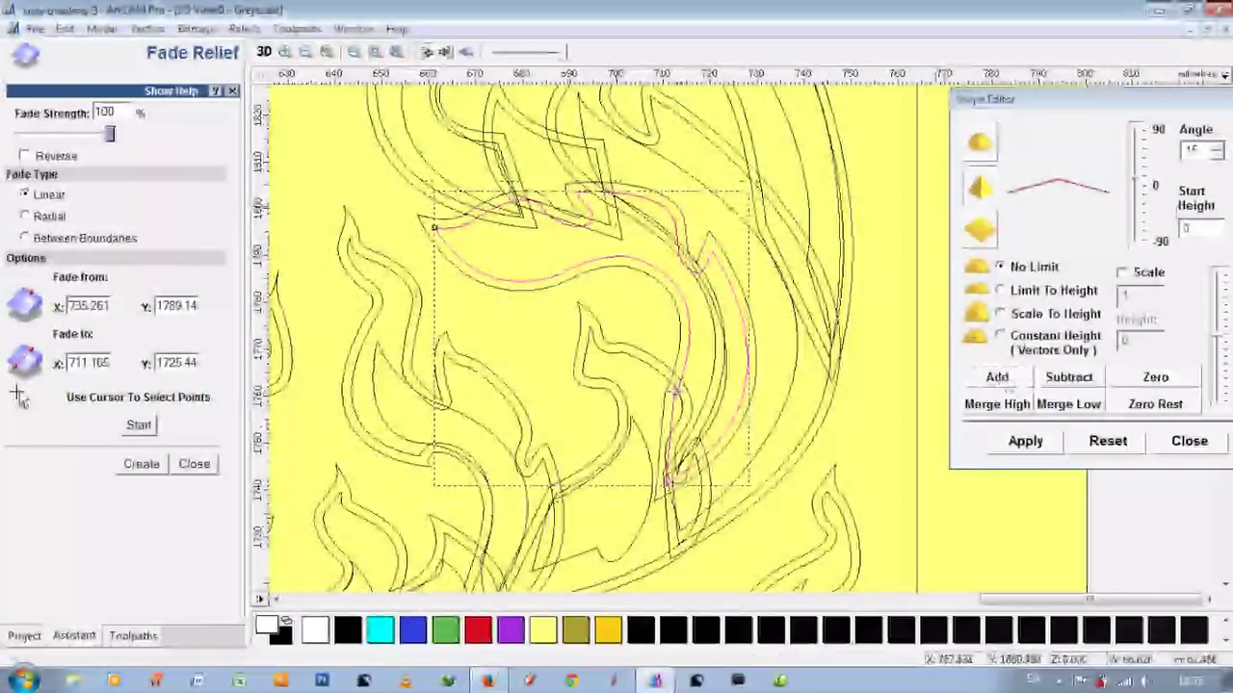
left_click(680, 337)
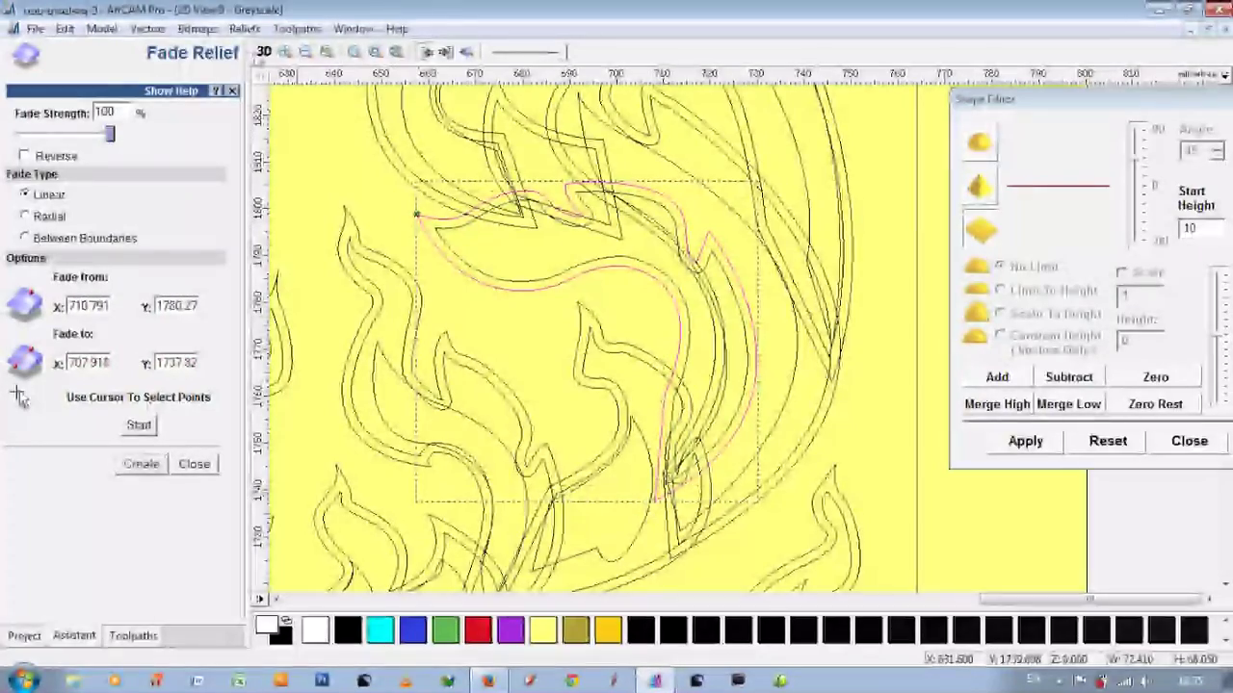
key("F3")
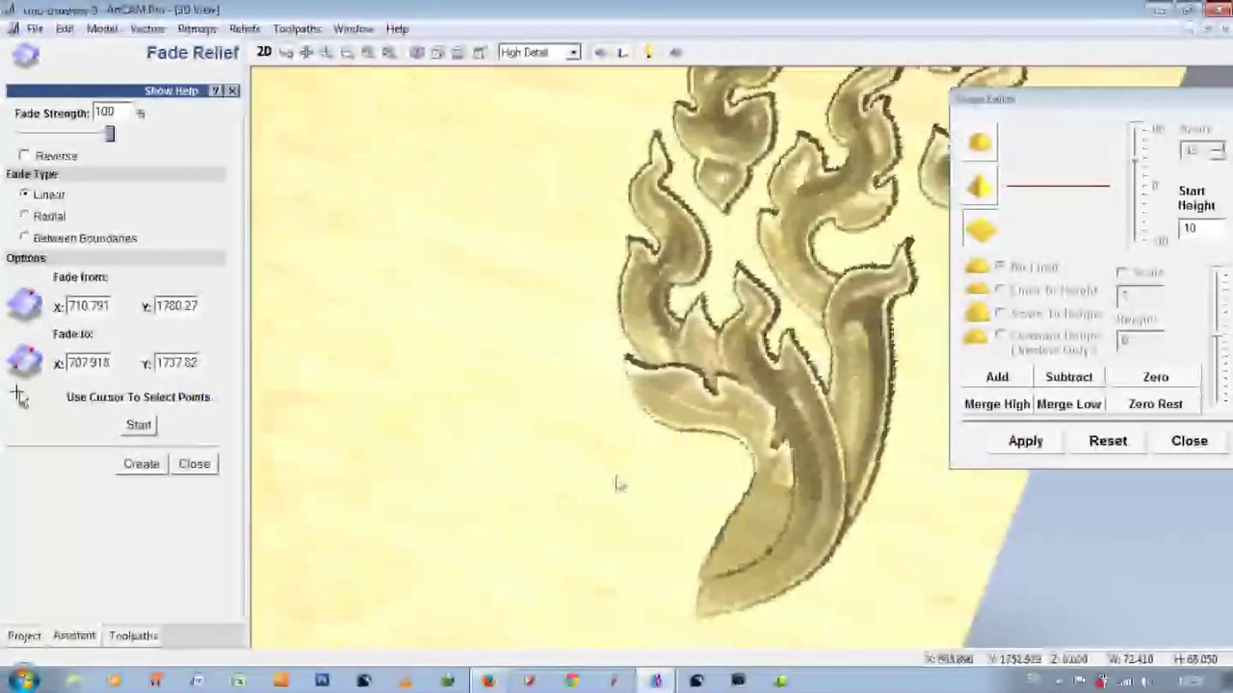
left_click_drag(616, 485, 713, 498)
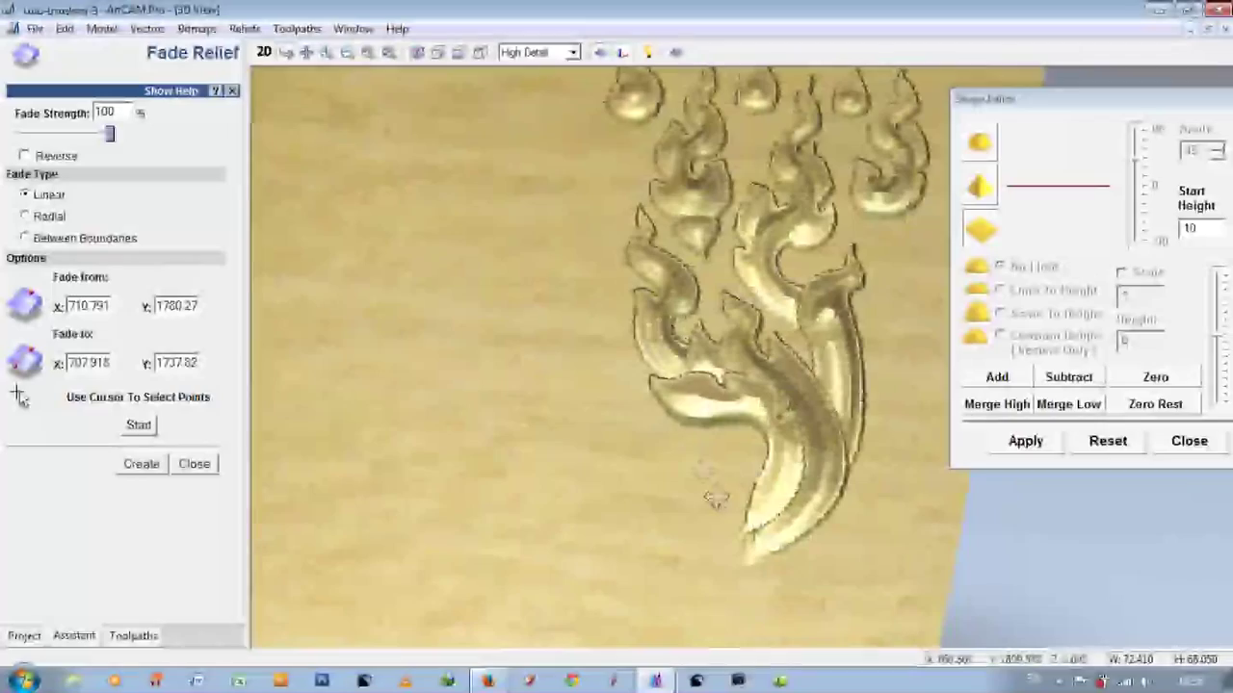
key("F2")
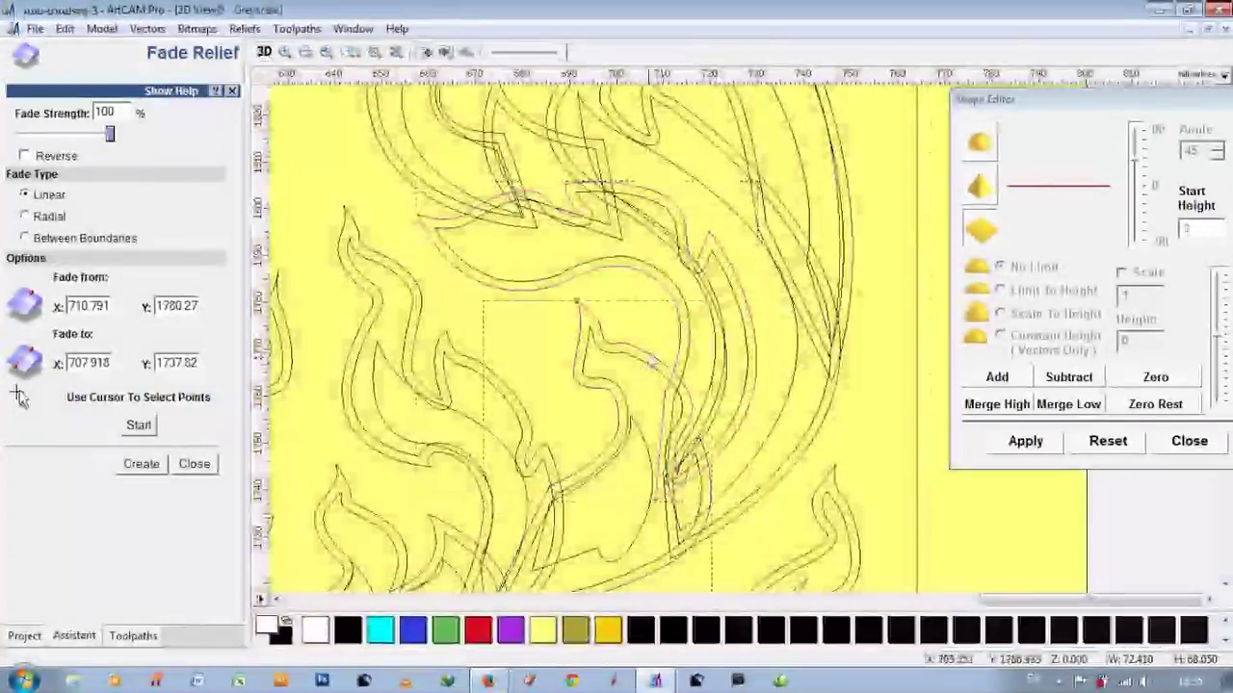
Step: Set the shape start height to 1 and preview the relief in 3D
left_click(1194, 229)
type("5")
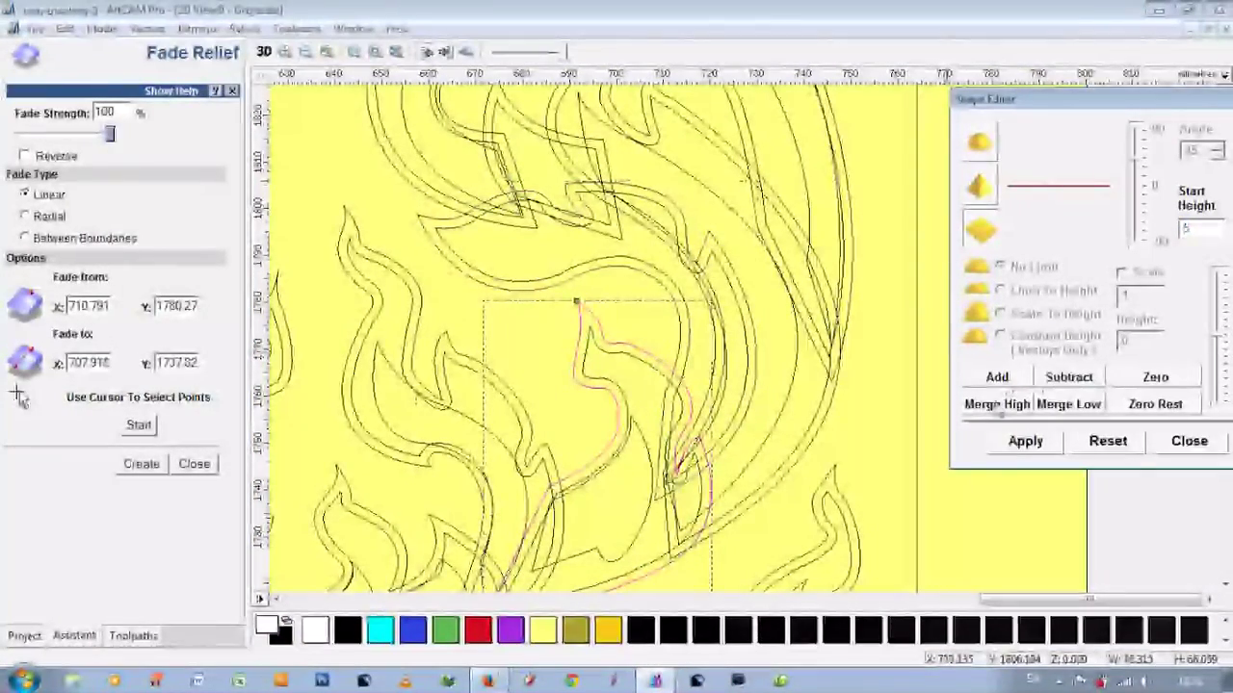
type("1")
scroll(577, 338, "down", 3)
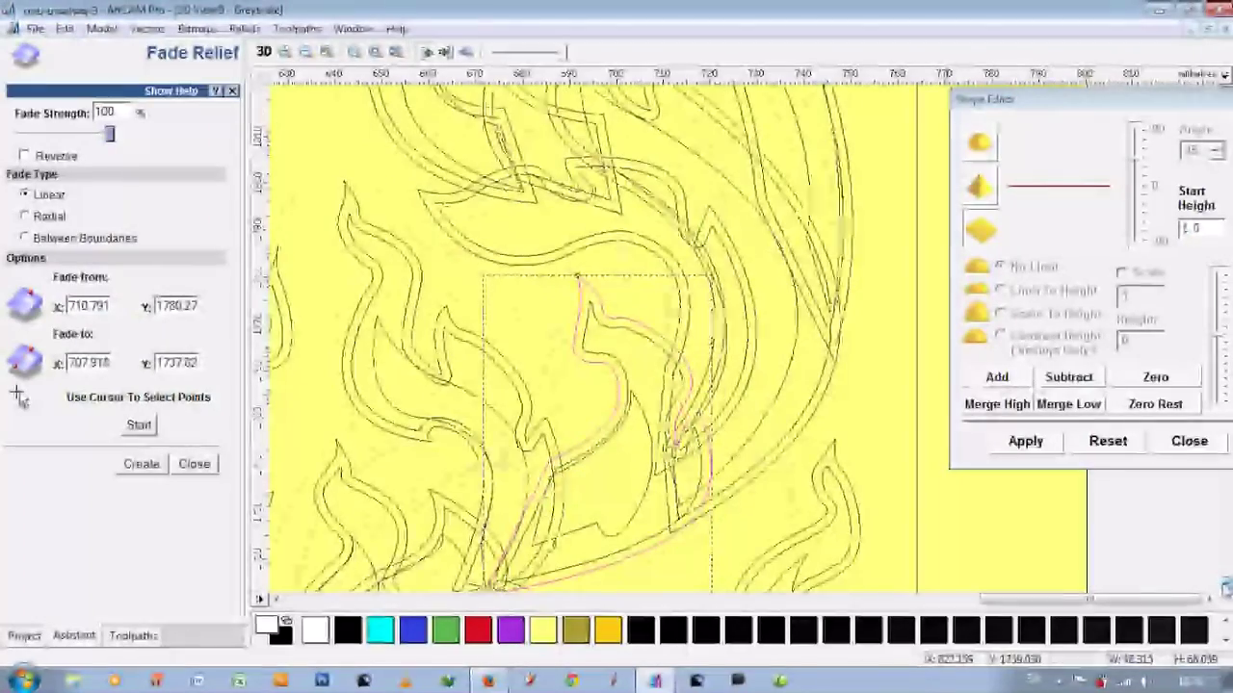
left_click(263, 52)
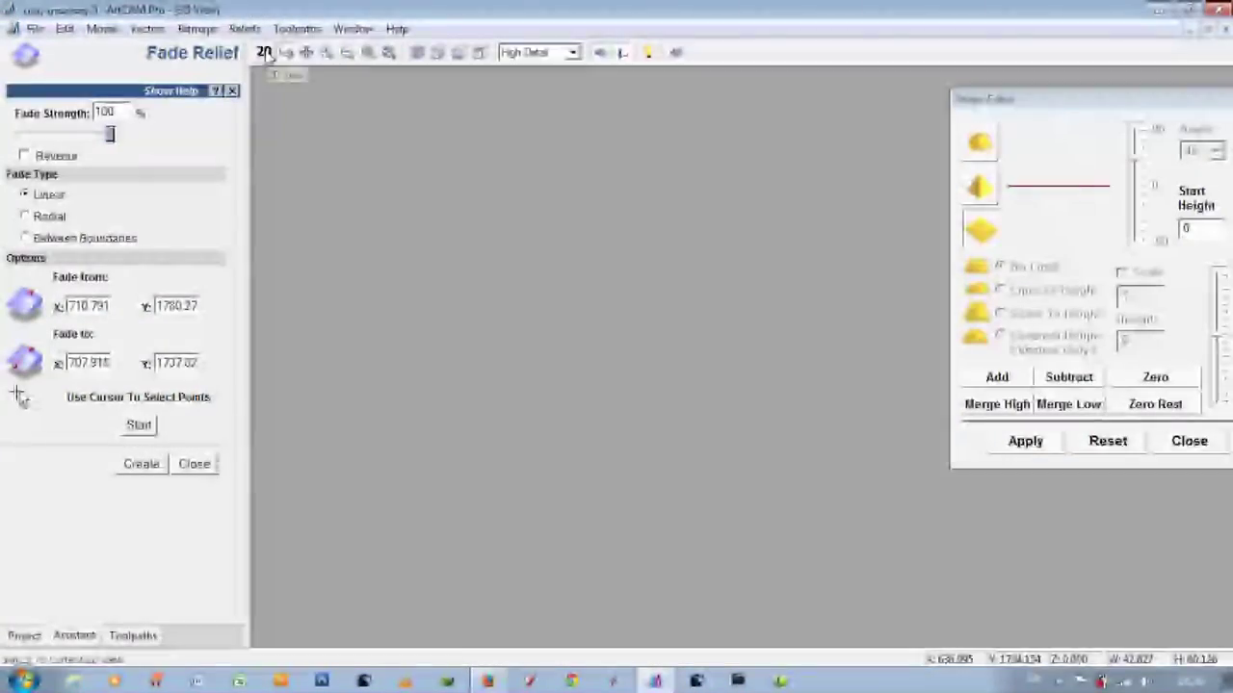
left_click(266, 53)
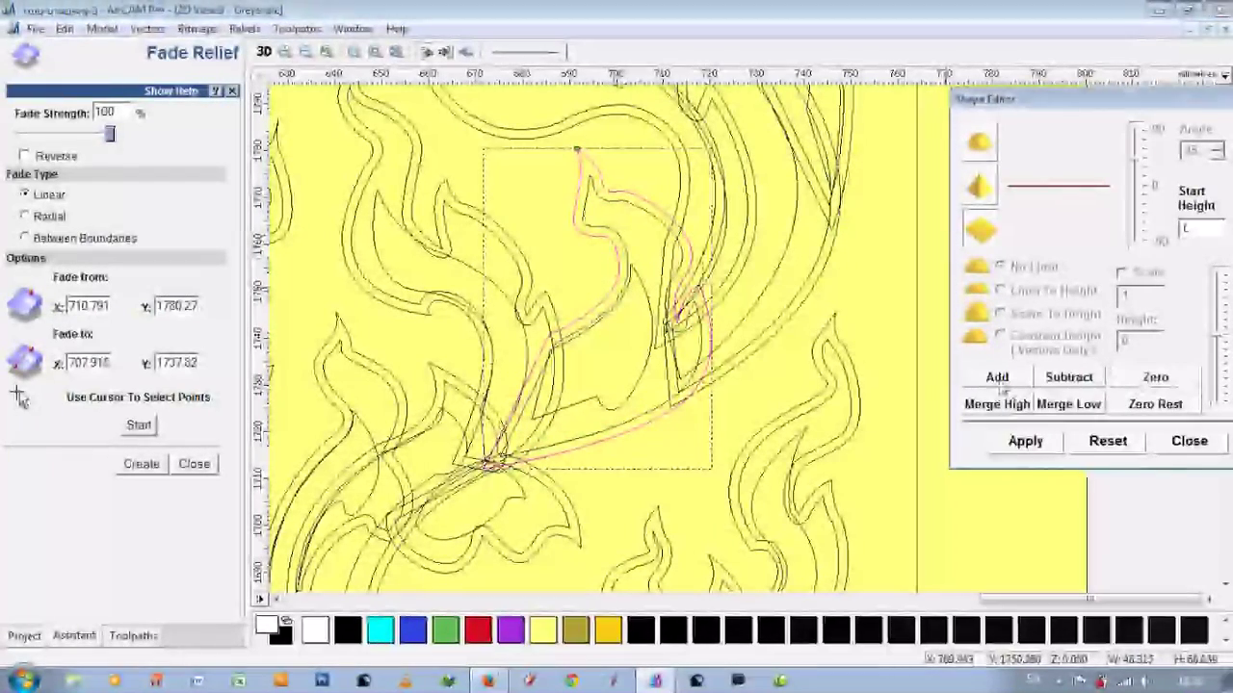
Step: Give the smaller inner flame a 30° angled profile and inspect the whole relief in 3D
left_click(979, 144)
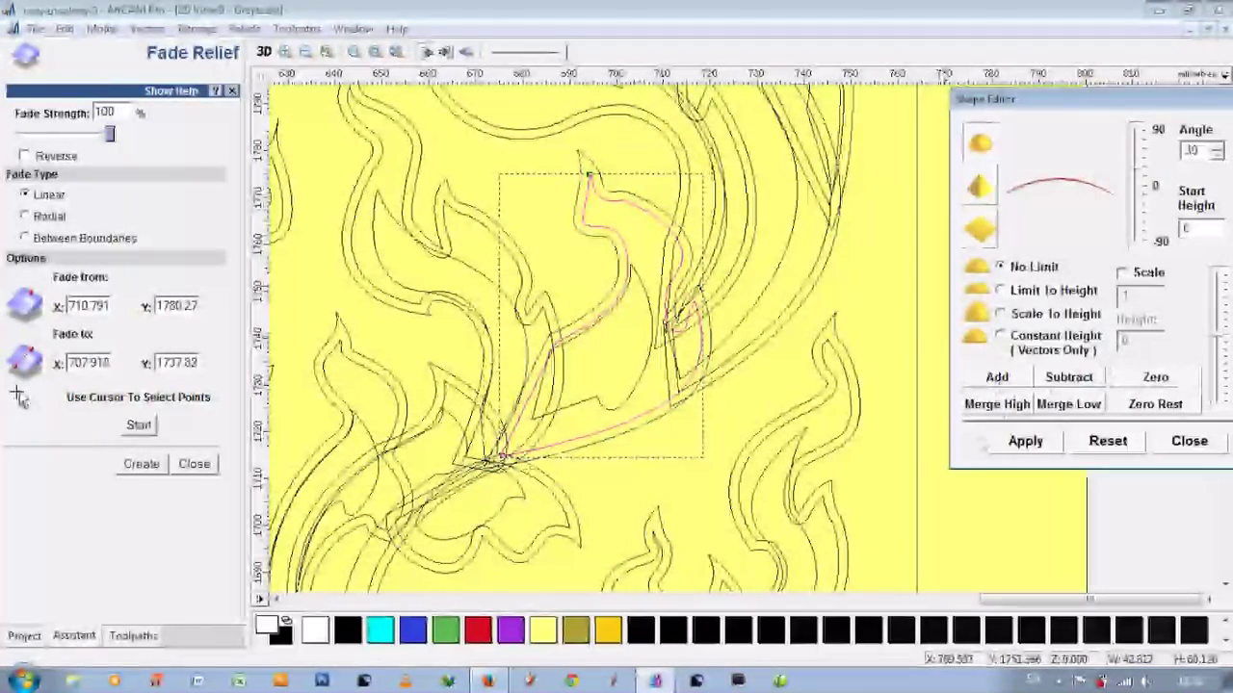
left_click(651, 289)
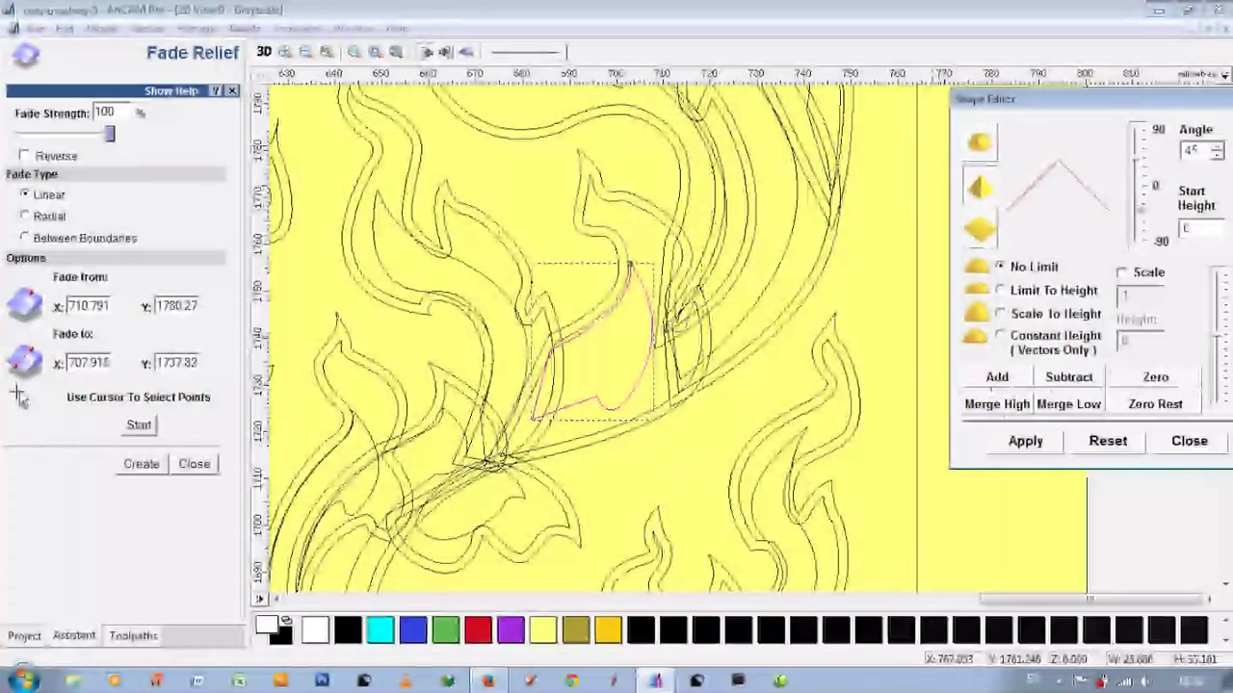
key("F3")
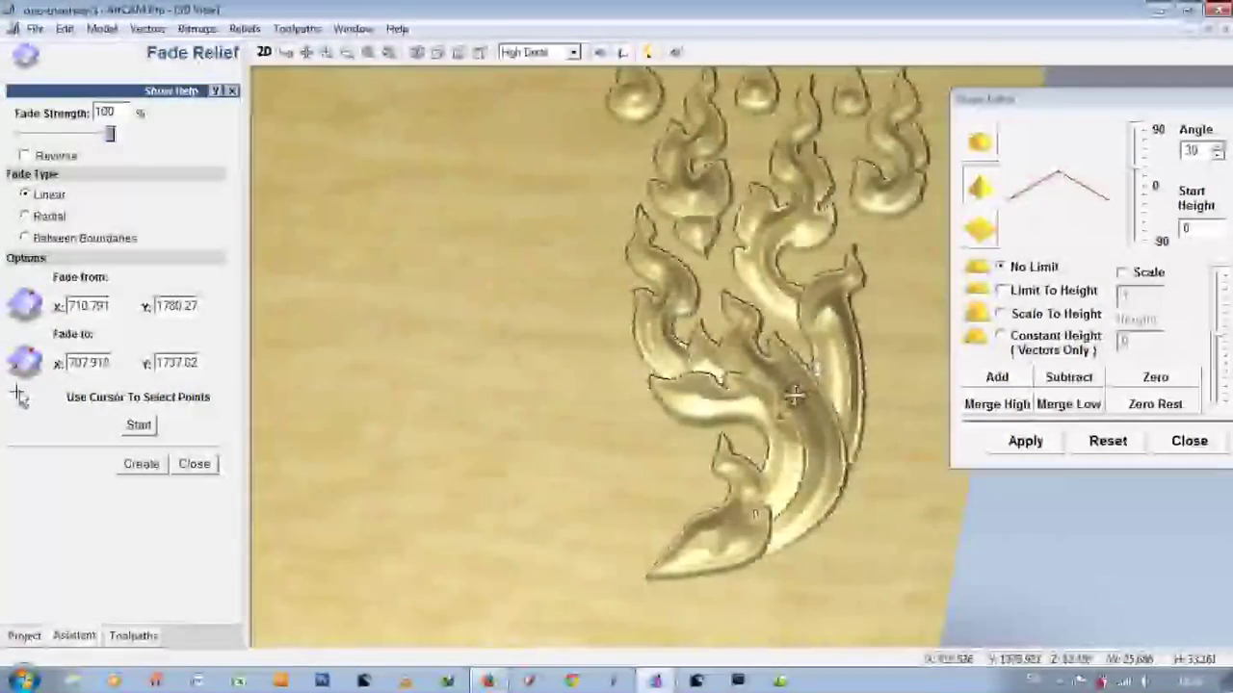
scroll(616, 376, "down", 2)
scroll(743, 523, "up", 2)
scroll(702, 473, "down", 2)
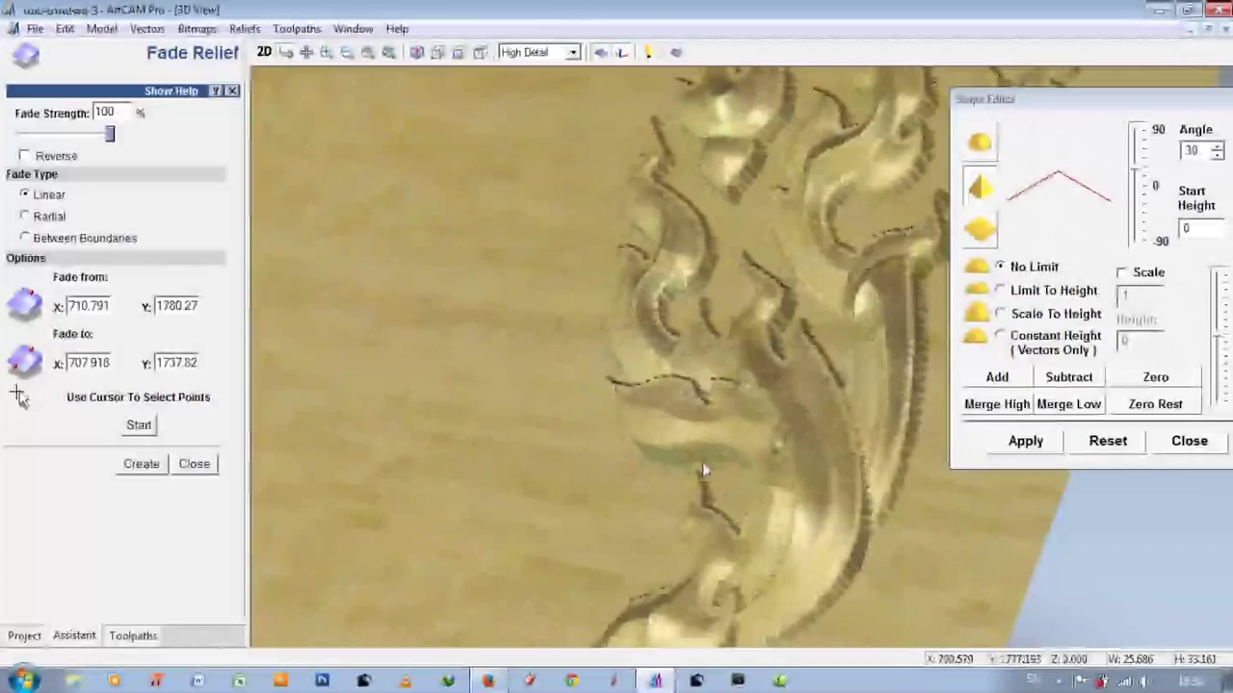
scroll(702, 472, "up", 2)
scroll(782, 474, "down", 3)
scroll(701, 325, "up", 3)
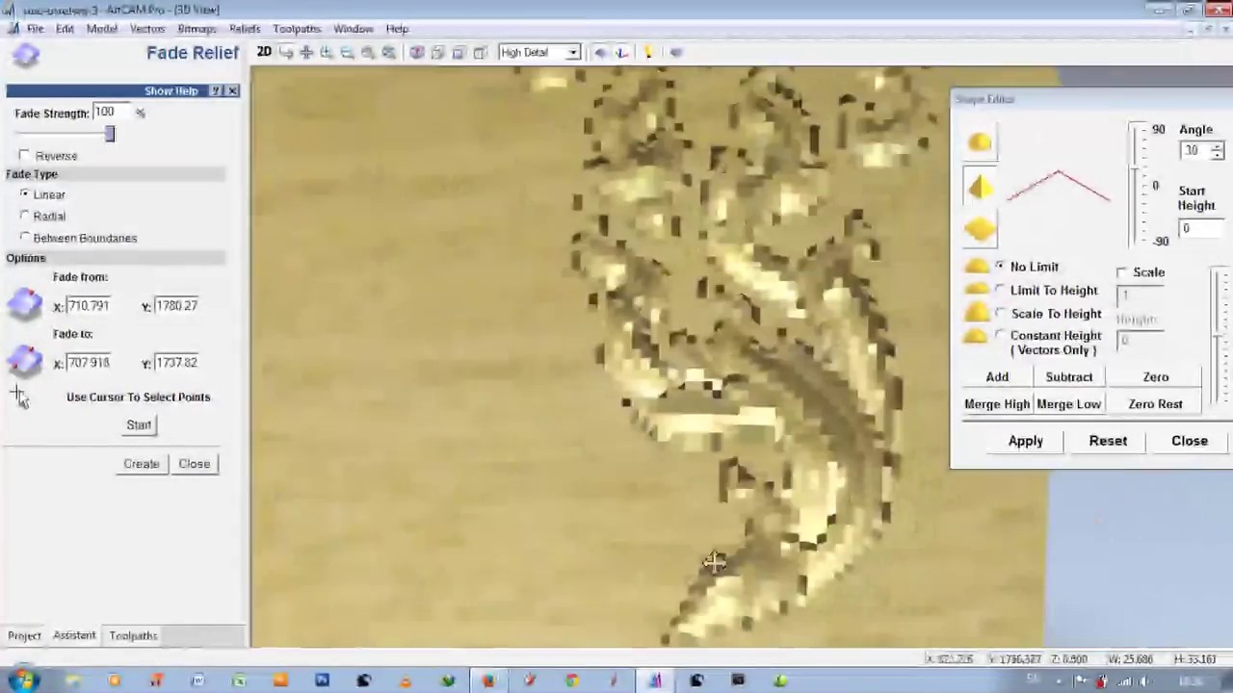
scroll(701, 326, "down", 3)
scroll(655, 308, "down", 3)
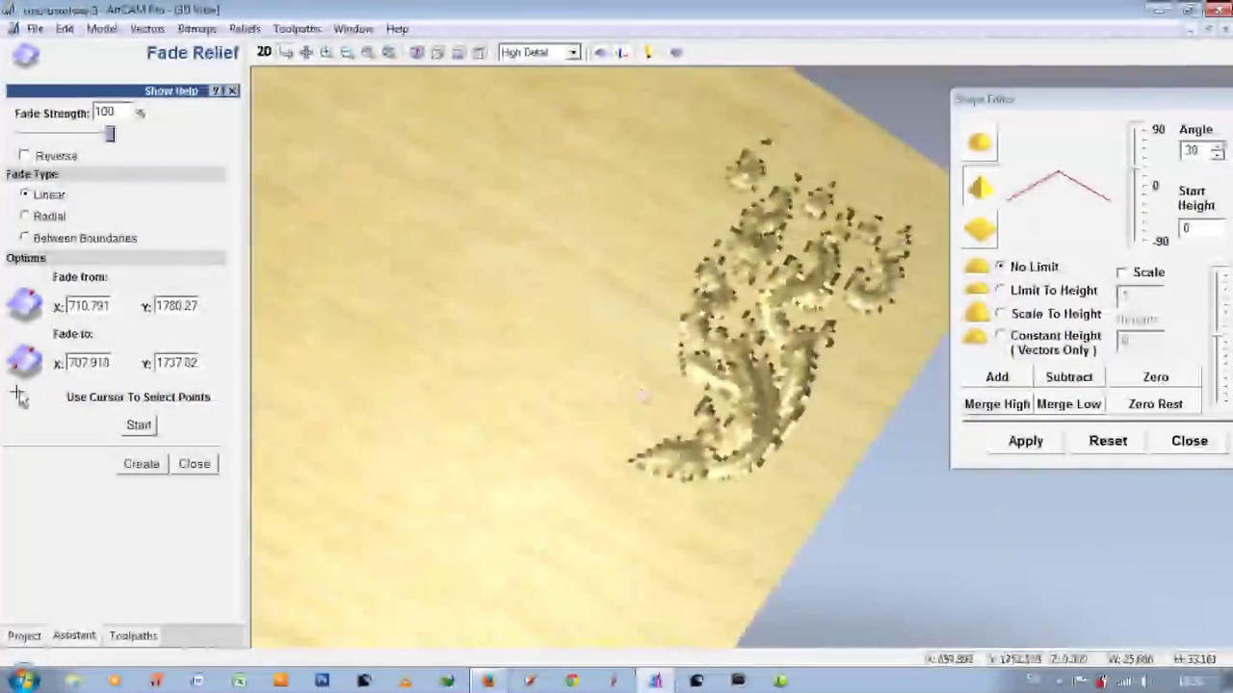
mouse_move(635, 293)
left_mouse_down()
mouse_move(600, 321)
mouse_move(641, 366)
mouse_move(828, 427)
mouse_move(642, 404)
left_mouse_up()
key("F2")
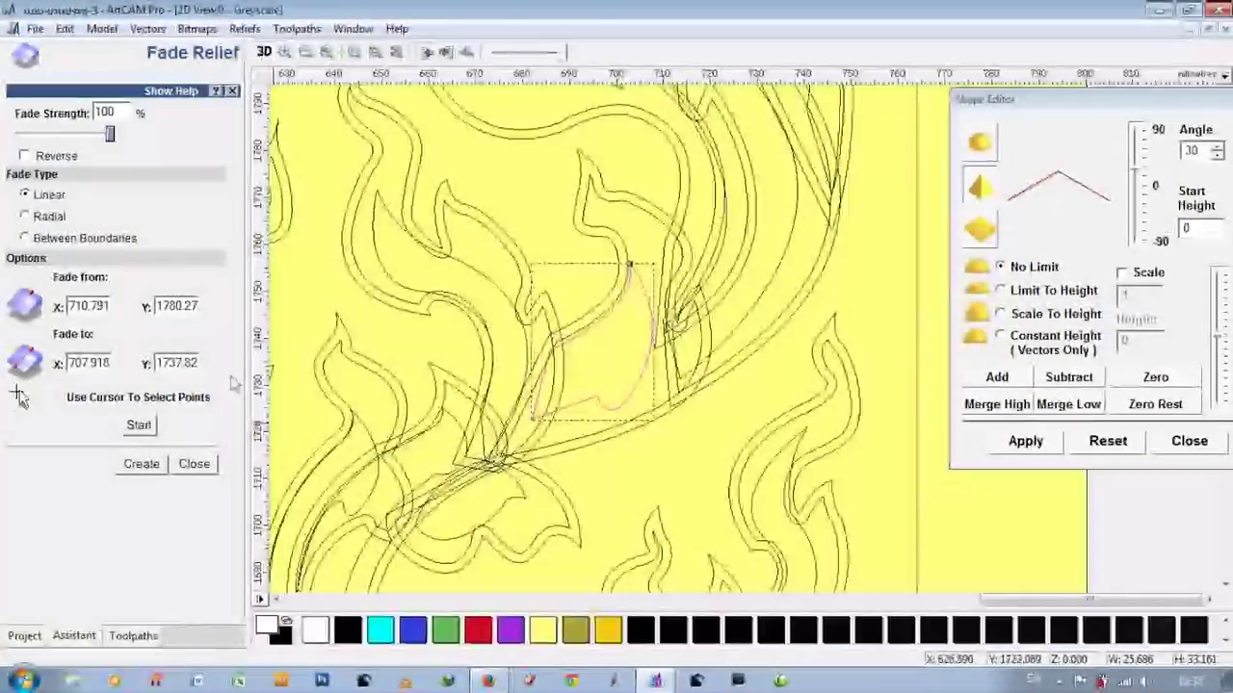
left_click(495, 460)
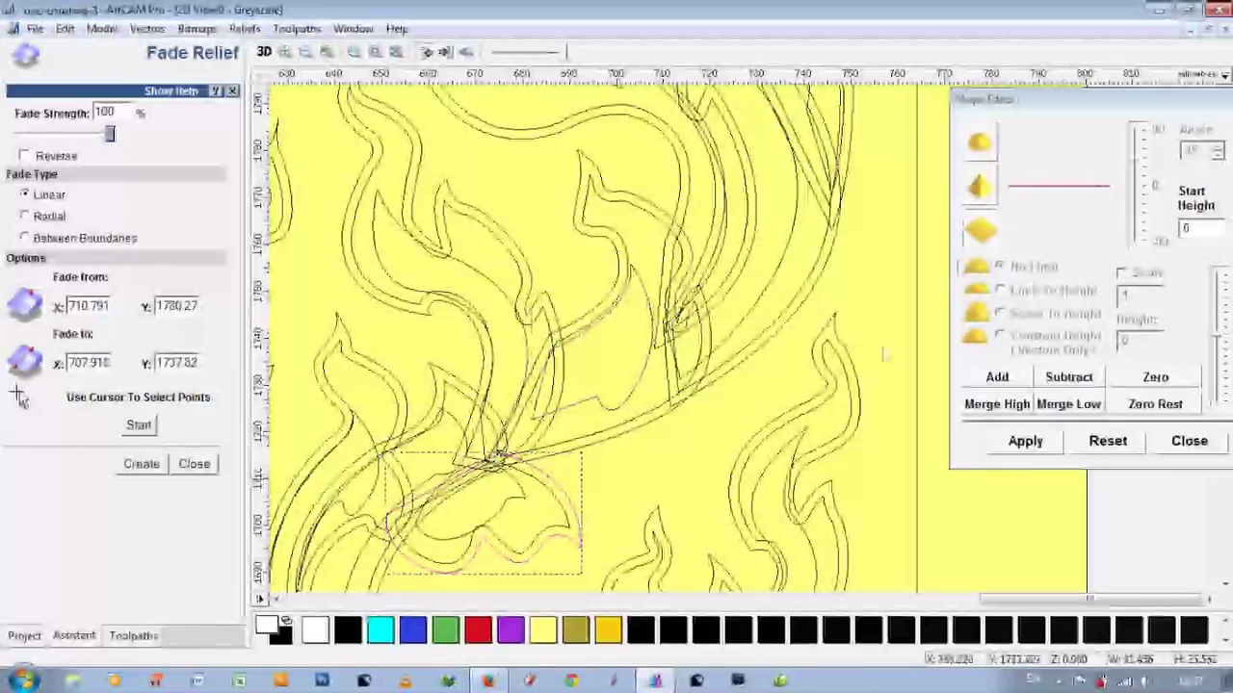
Step: Add the leaf shape at start height 3 and pick the fade end point on the larger flame
type("3")
left_click(997, 377)
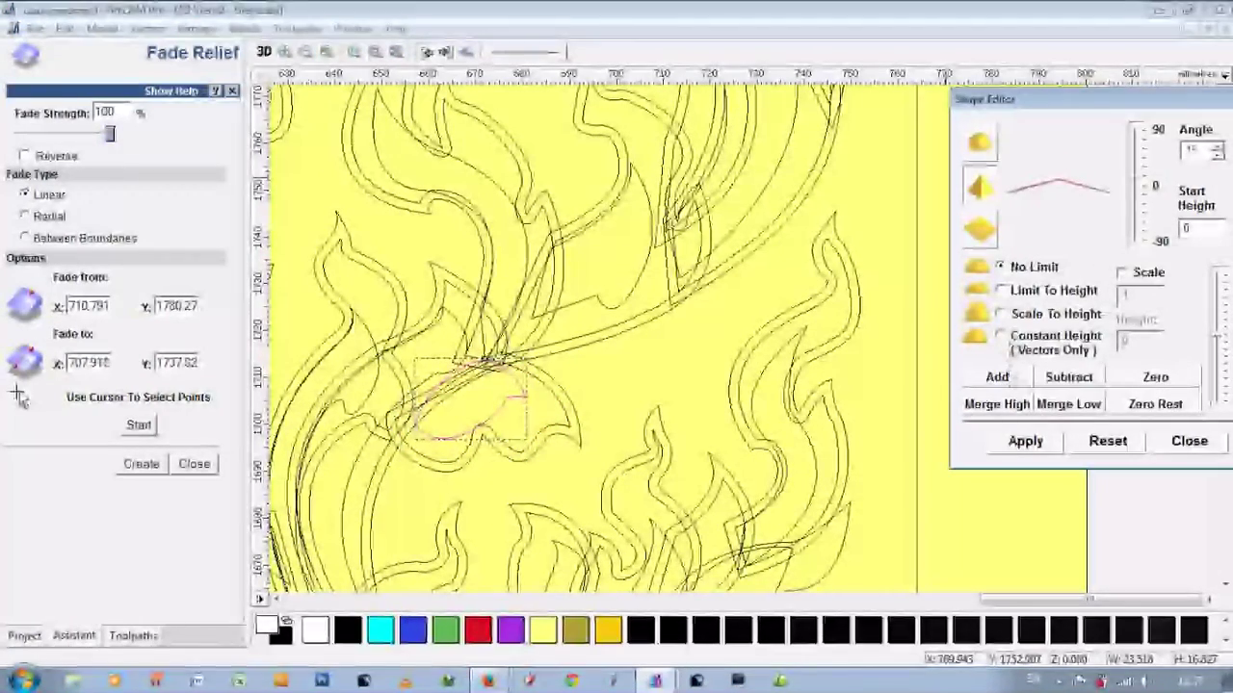
left_click(498, 471)
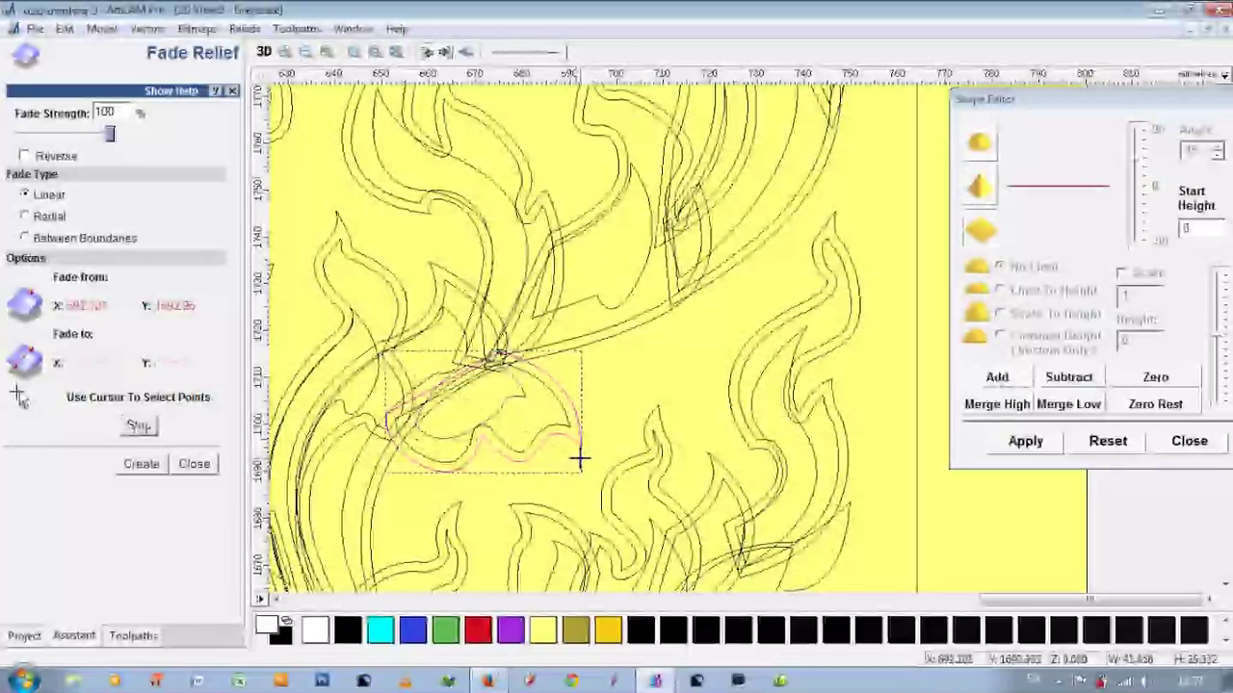
left_click_drag(402, 365, 432, 380)
left_click(160, 470)
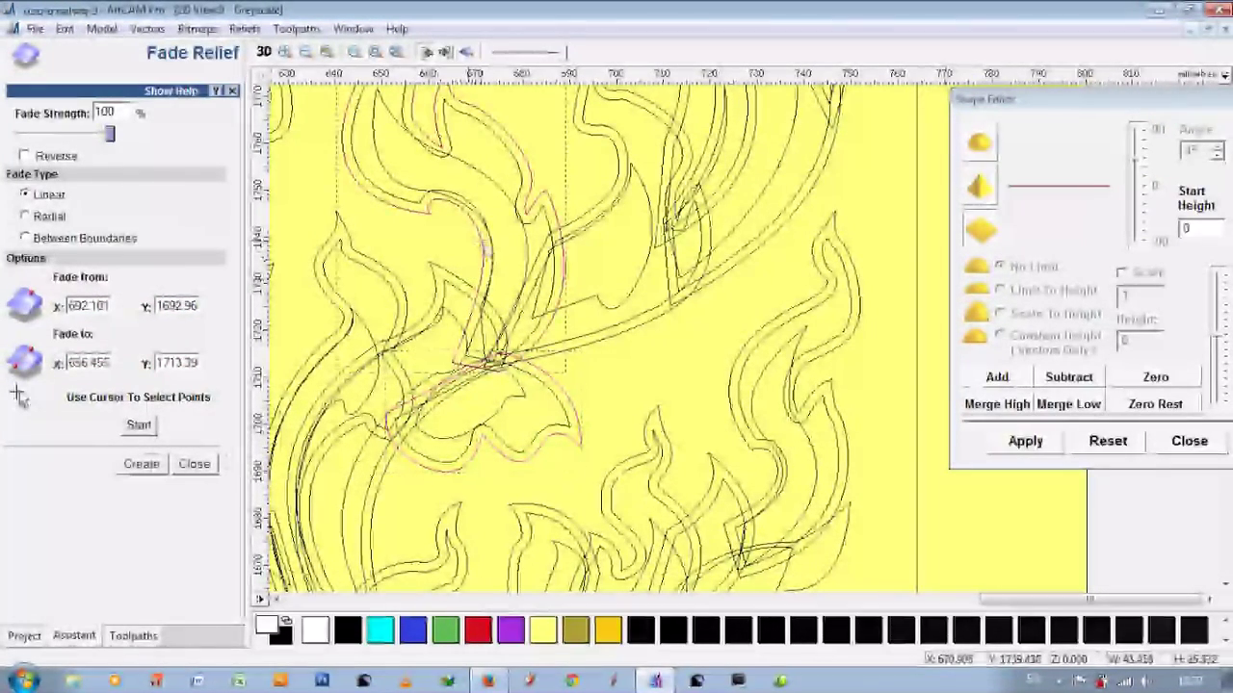
Step: Set start height 5 and inspect the resulting fade in 3D
left_click(1199, 228)
type("5.")
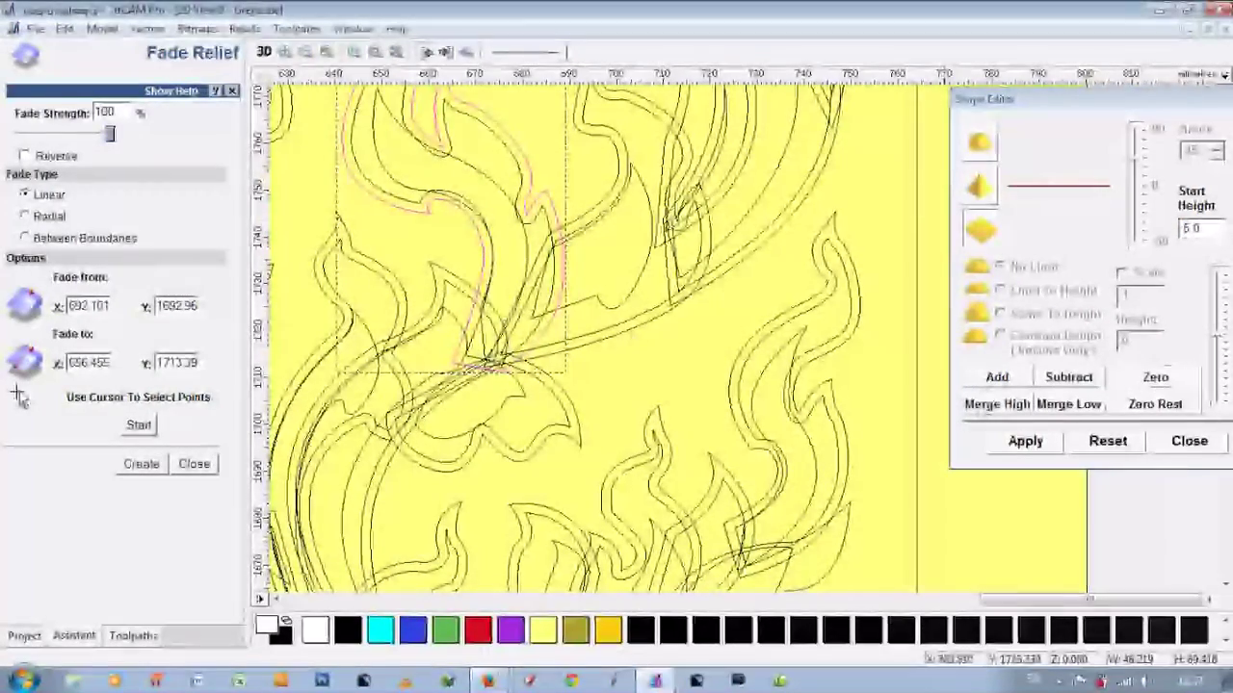
left_click(263, 52)
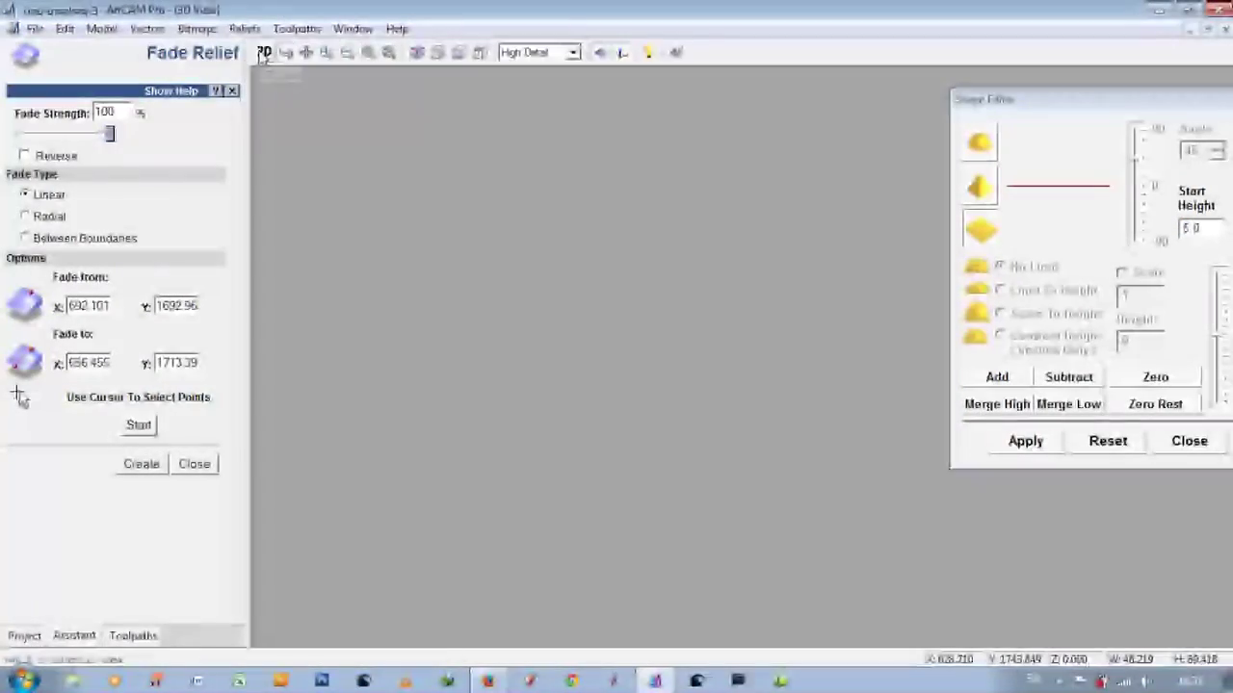
scroll(640, 517, "up", 3)
mouse_move(641, 517)
left_mouse_down()
mouse_move(800, 551)
mouse_move(962, 553)
mouse_move(661, 527)
mouse_move(743, 495)
left_mouse_up()
key("F2")
Step: Select the long curved flame vector and inspect it in 3D
left_click(661, 326)
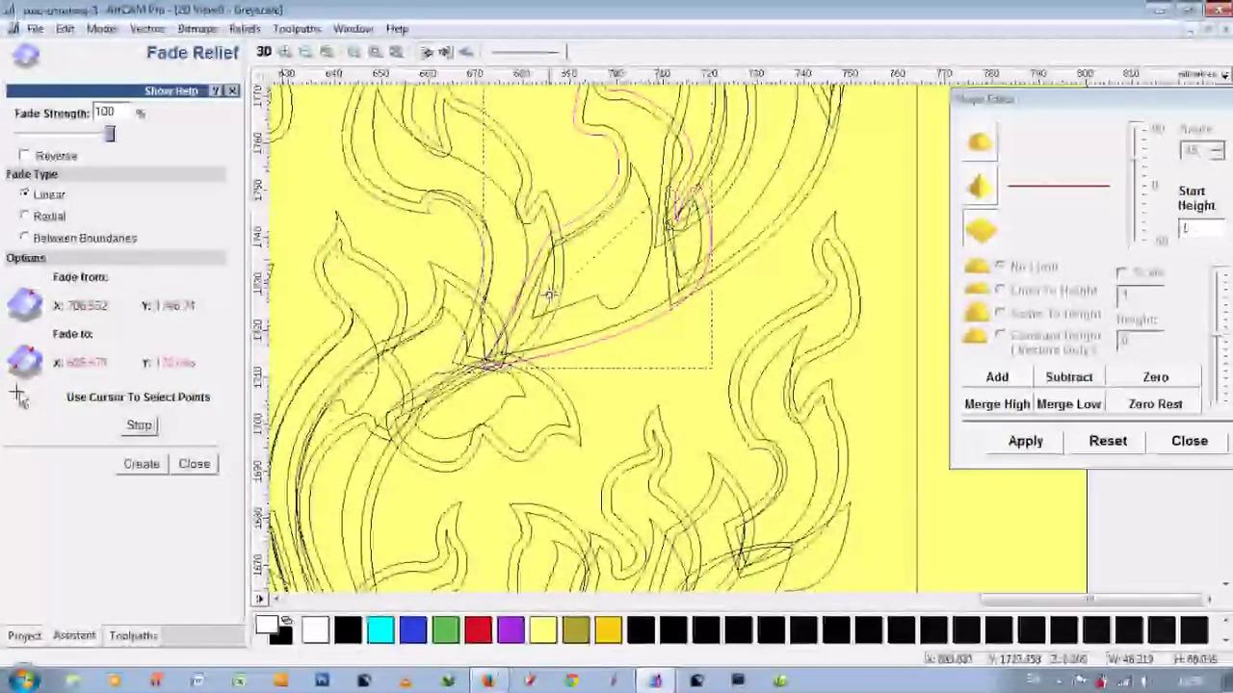
key("F3")
mouse_move(742, 453)
left_mouse_down()
mouse_move(707, 535)
mouse_move(754, 434)
mouse_move(659, 492)
left_mouse_up()
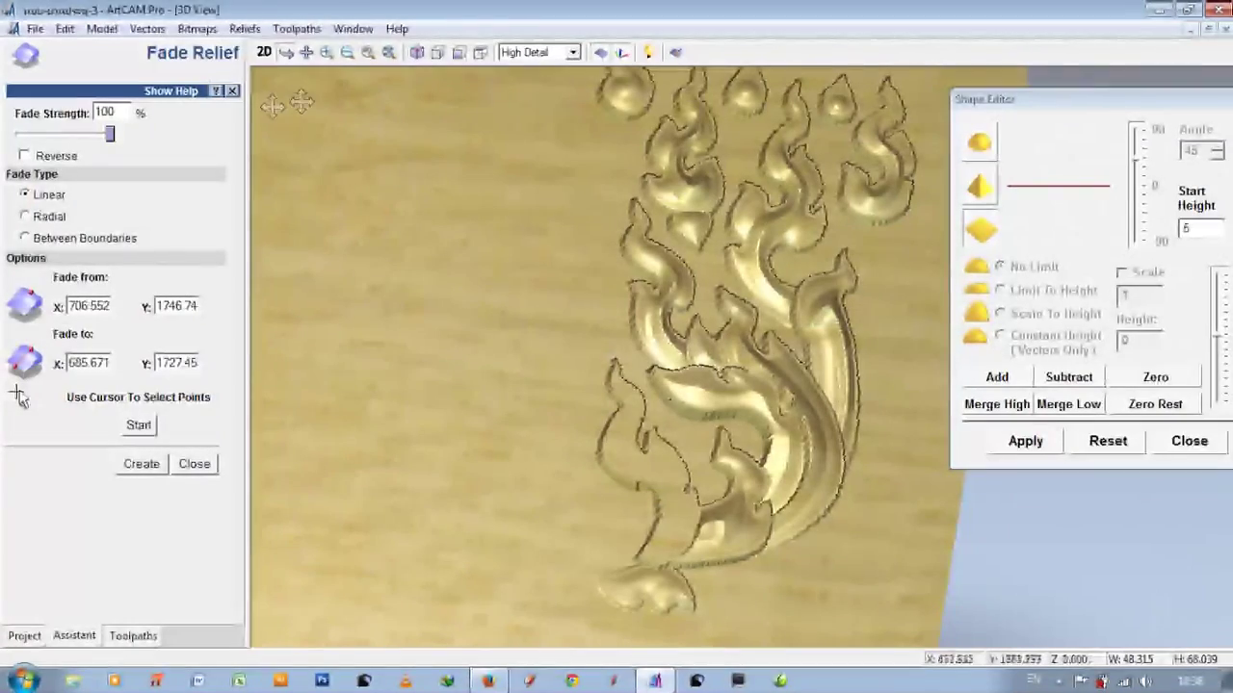
left_click(265, 54)
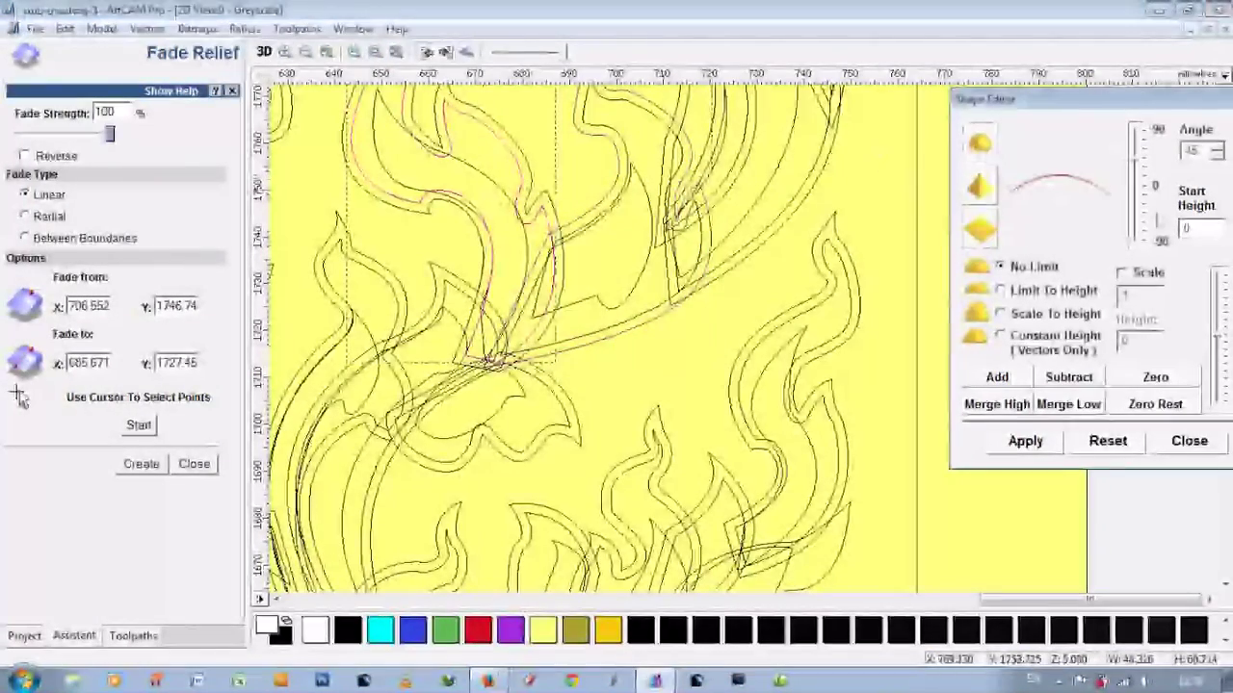
Step: Give another flame outline a pointed angled profile, set its fade end point, and check it in 3D
left_click(979, 186)
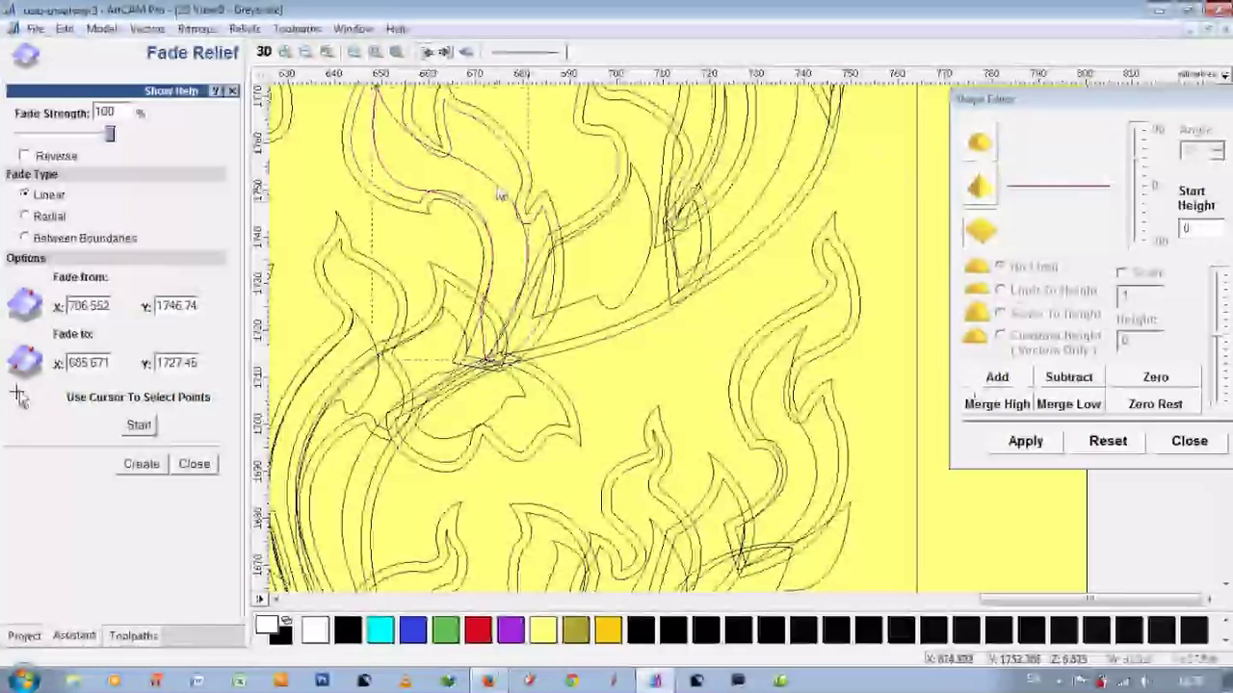
left_click(345, 135)
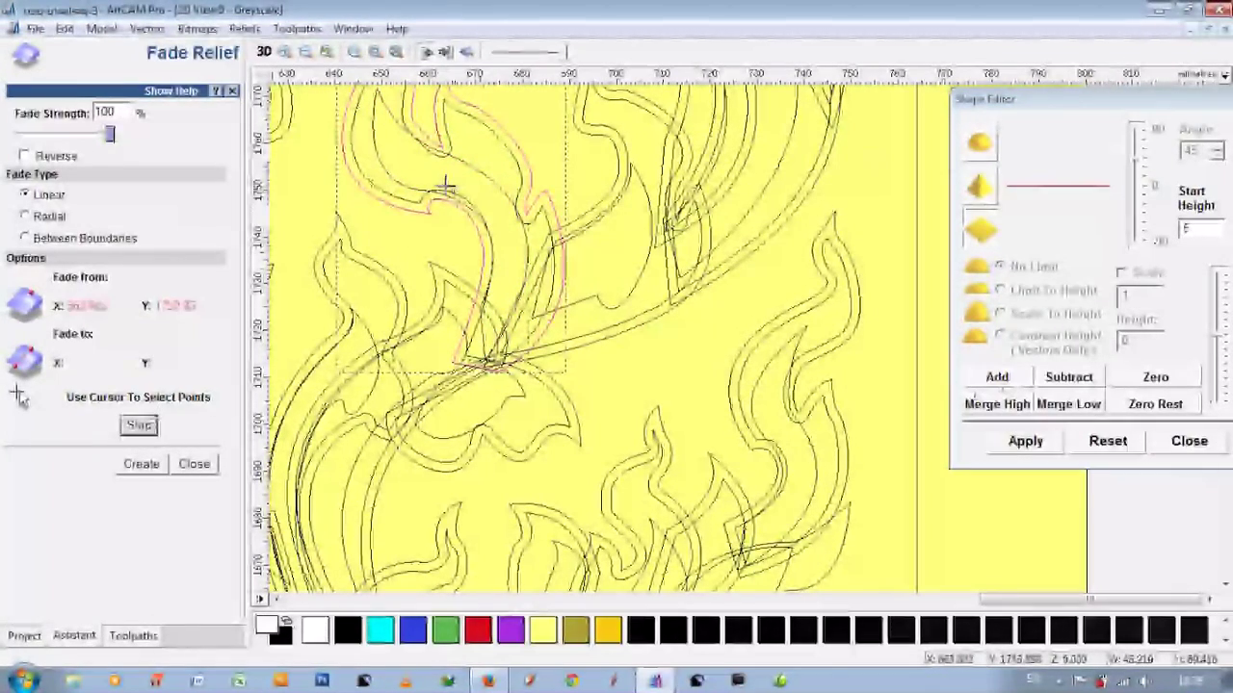
left_click(459, 344)
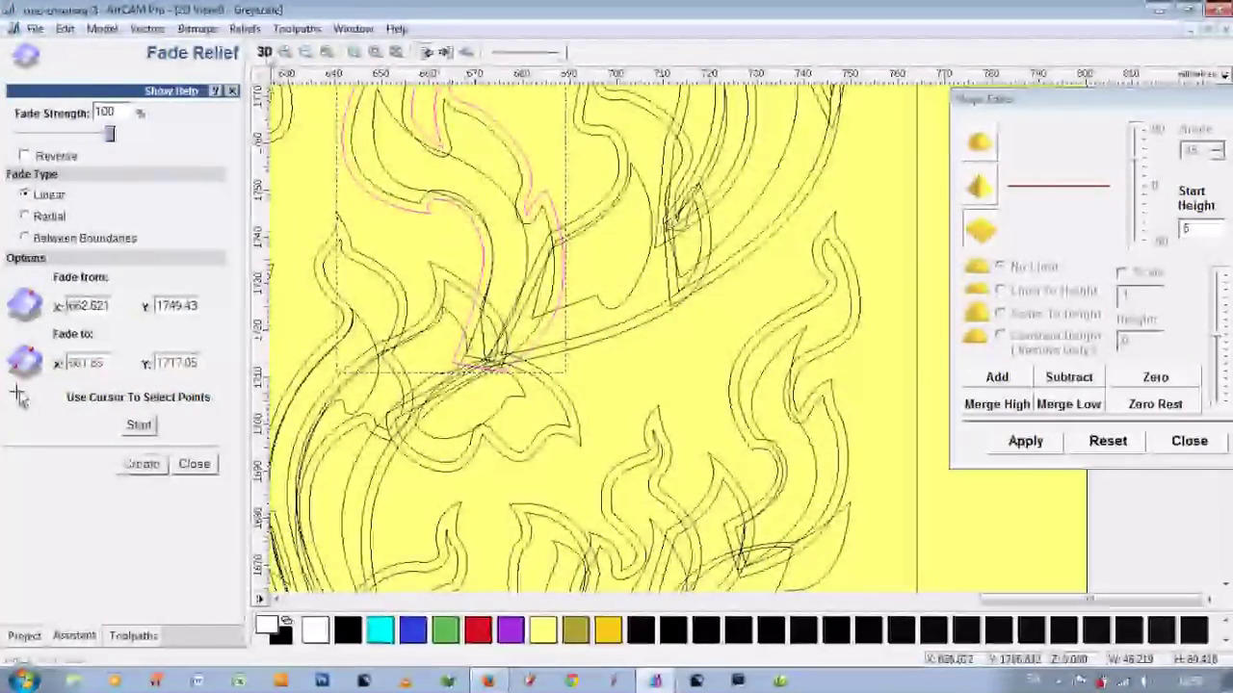
key("F3")
scroll(863, 376, "up", 5)
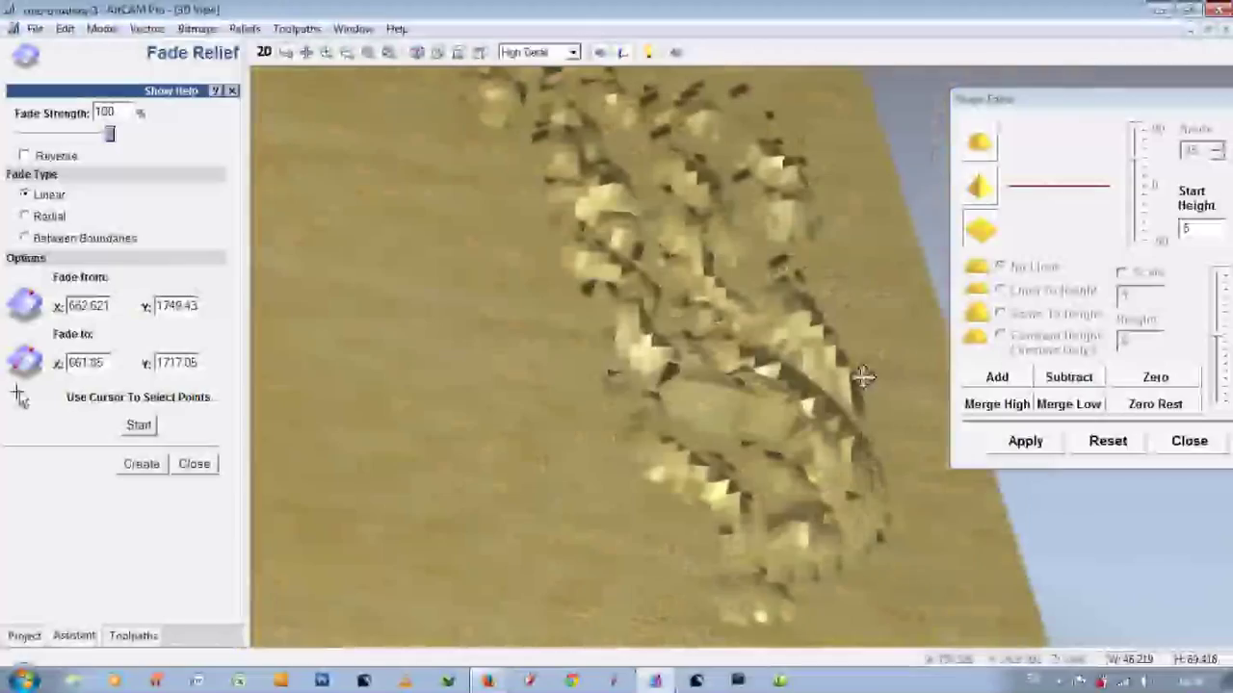
mouse_move(779, 536)
left_mouse_down()
mouse_move(620, 407)
mouse_move(635, 482)
left_mouse_up()
scroll(635, 481, "up", 3)
scroll(651, 570, "up", 2)
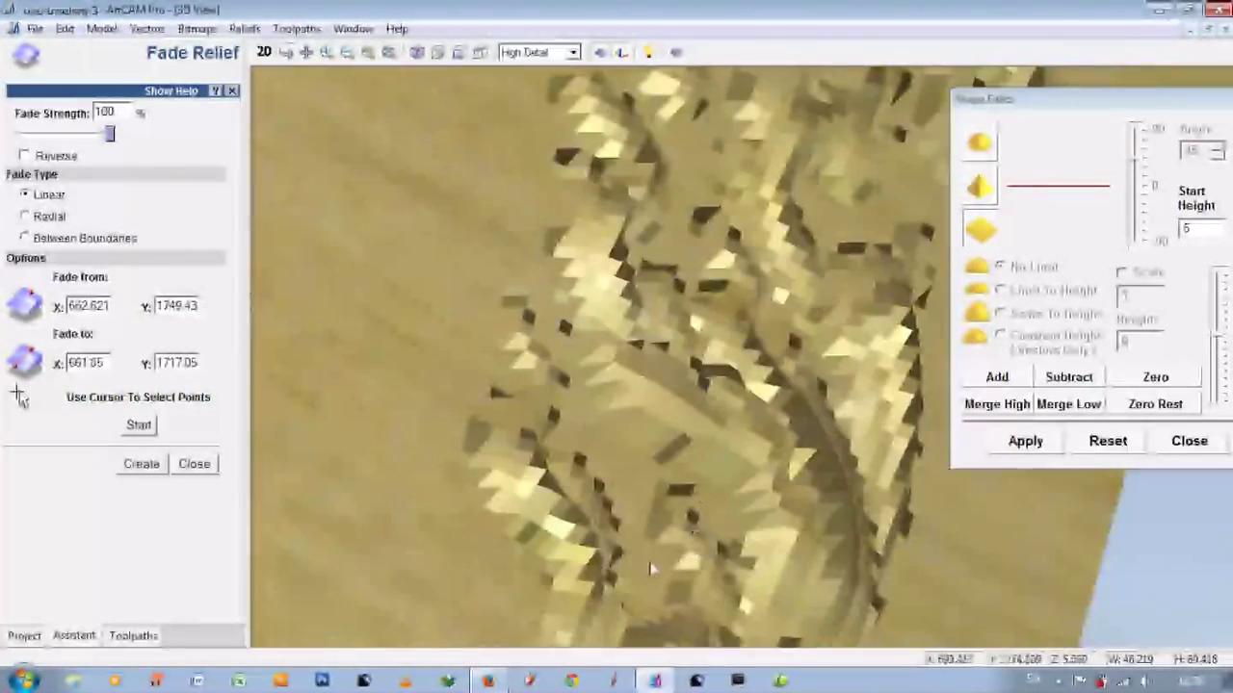
mouse_move(647, 562)
left_mouse_down()
mouse_move(832, 406)
mouse_move(677, 297)
left_mouse_up()
scroll(677, 298, "up", 3)
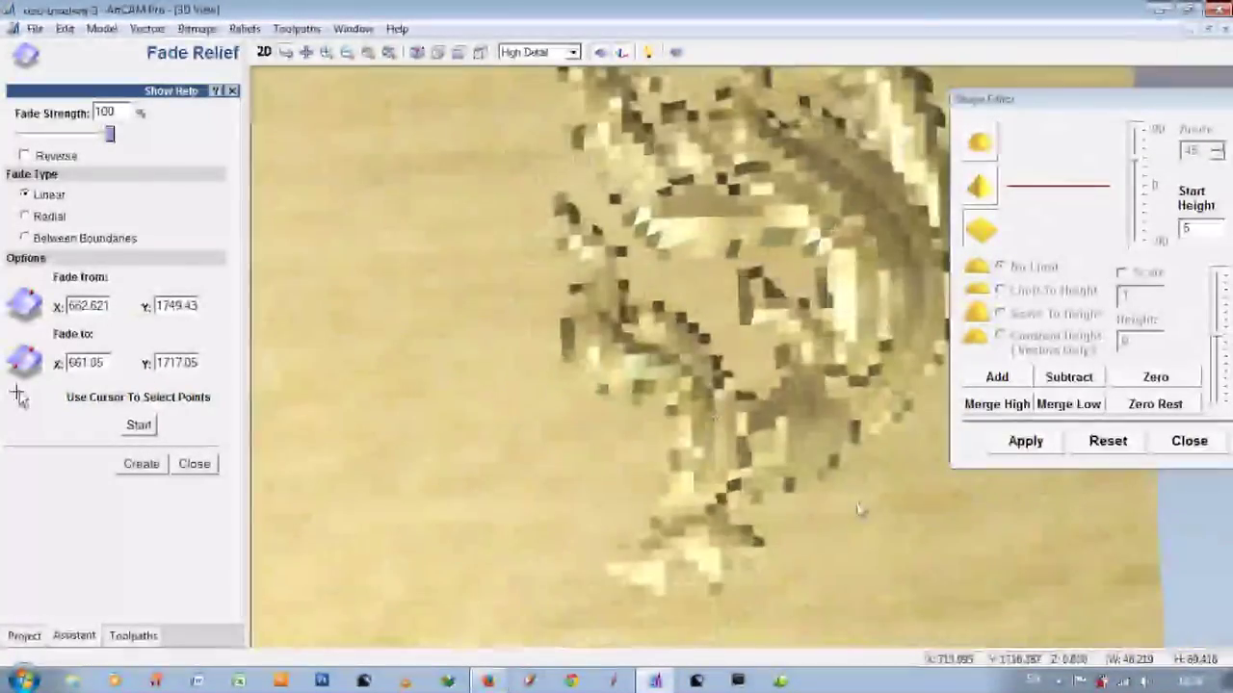
left_click_drag(860, 508, 584, 434)
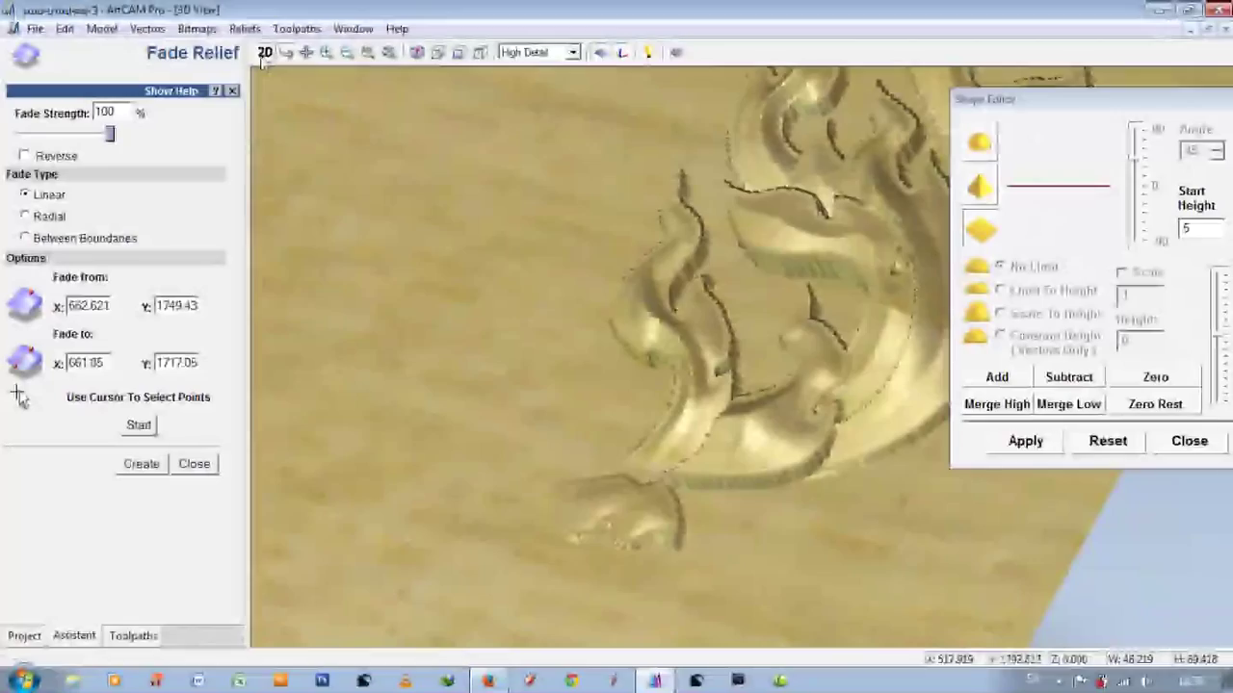
Step: Create the leaf fade from about 709,1731 to 675,1716 and inspect it in 3D
left_click(265, 54)
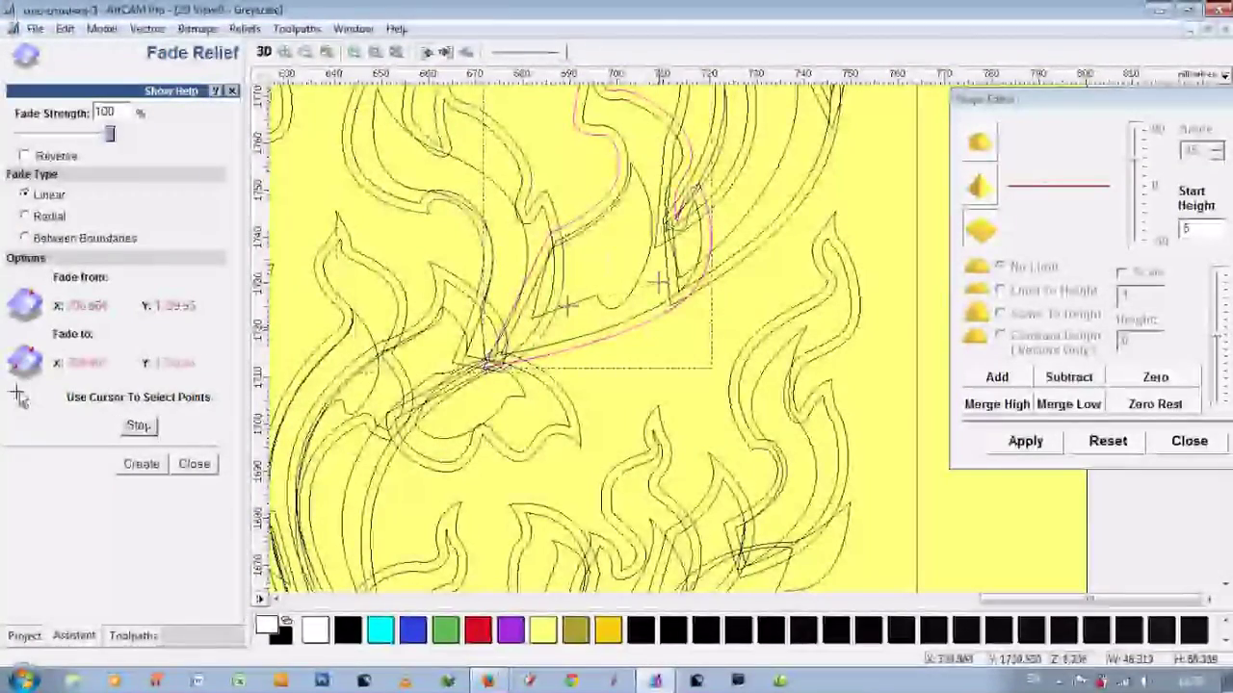
left_click(141, 463)
scroll(715, 433, "up", 3)
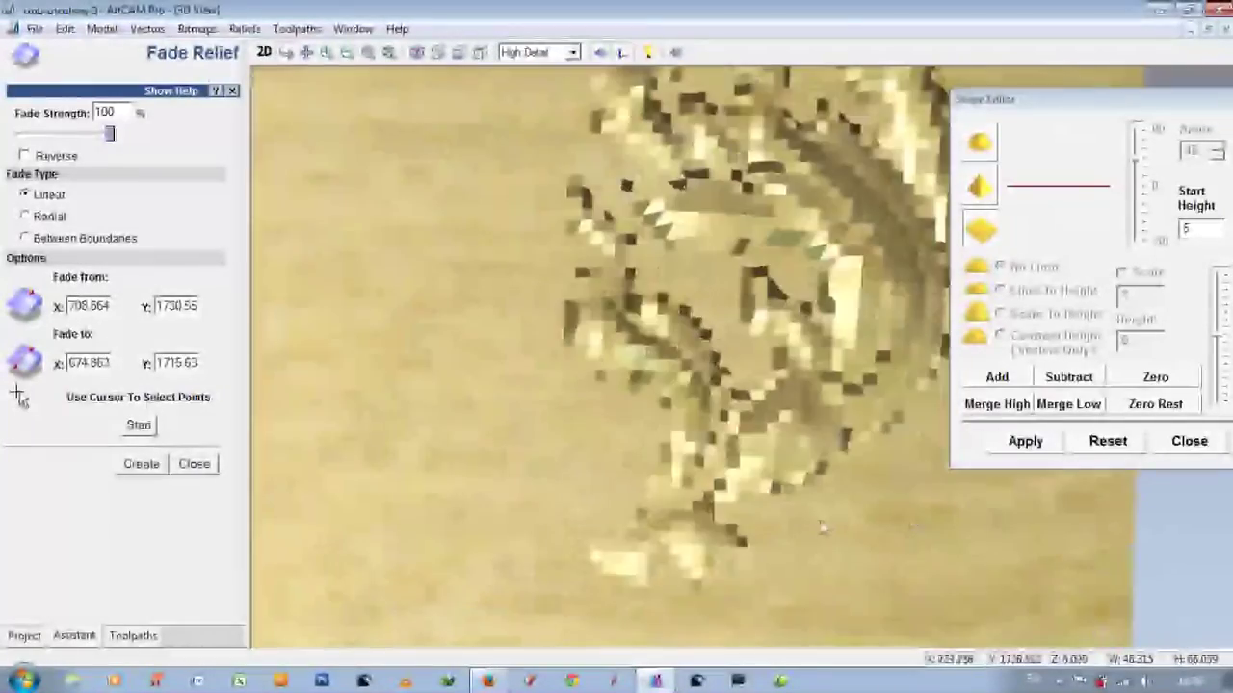
mouse_move(819, 520)
left_mouse_down()
mouse_move(788, 398)
mouse_move(780, 501)
left_mouse_up()
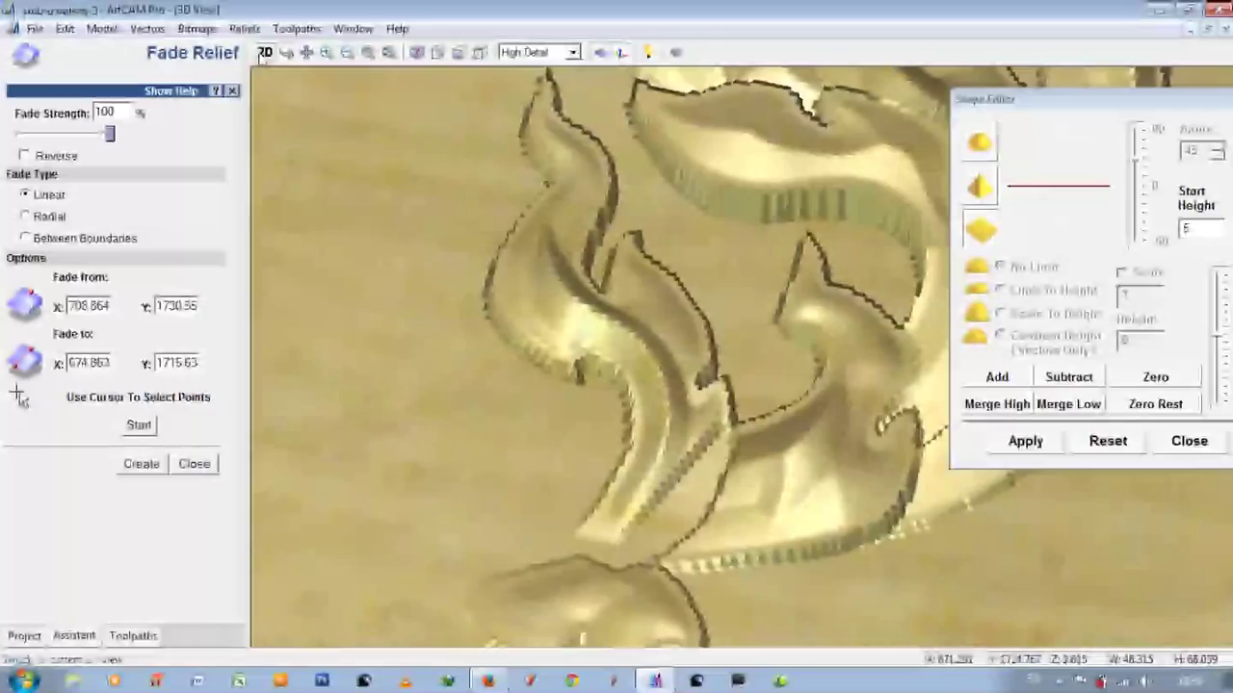
left_click(264, 53)
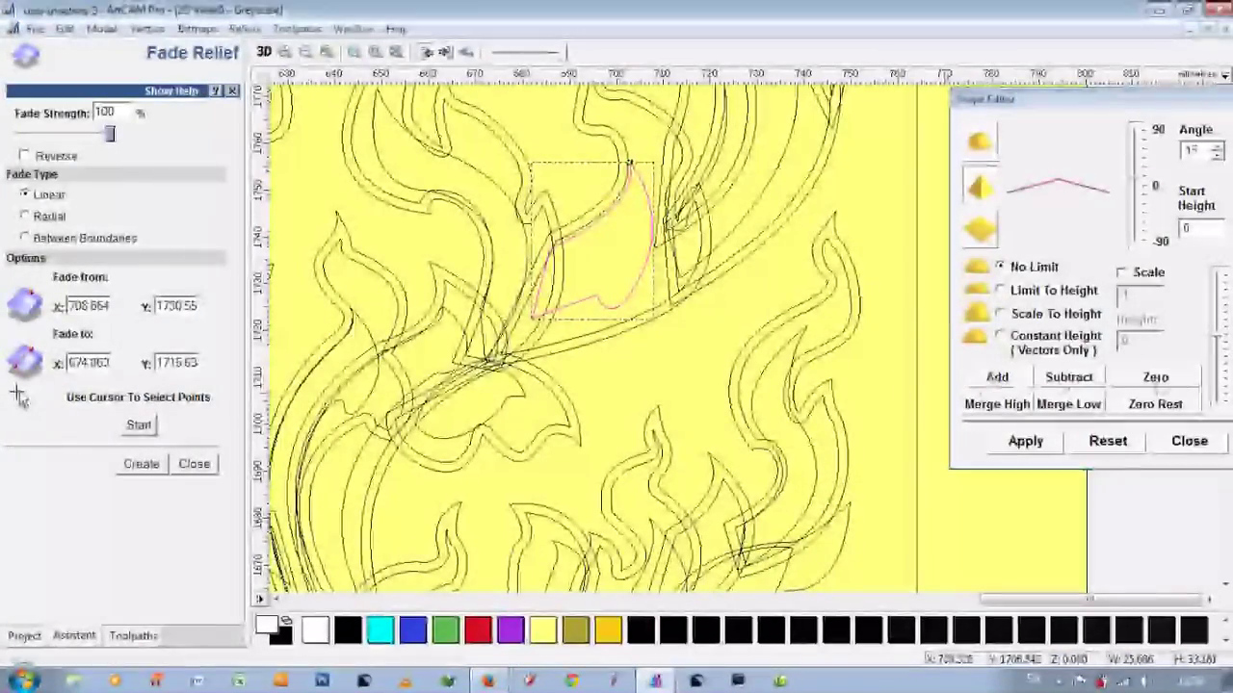
Step: Inspect the faded flame relief in 3D from several angles
key("F3")
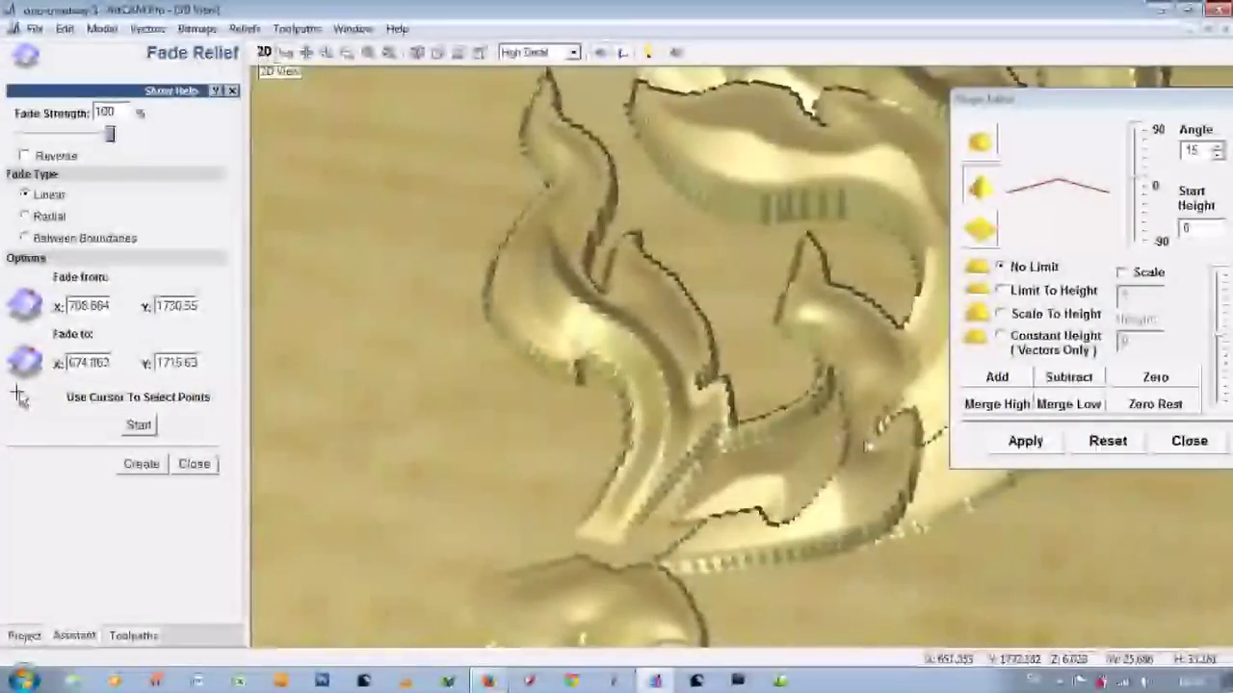
left_click_drag(847, 424, 884, 475)
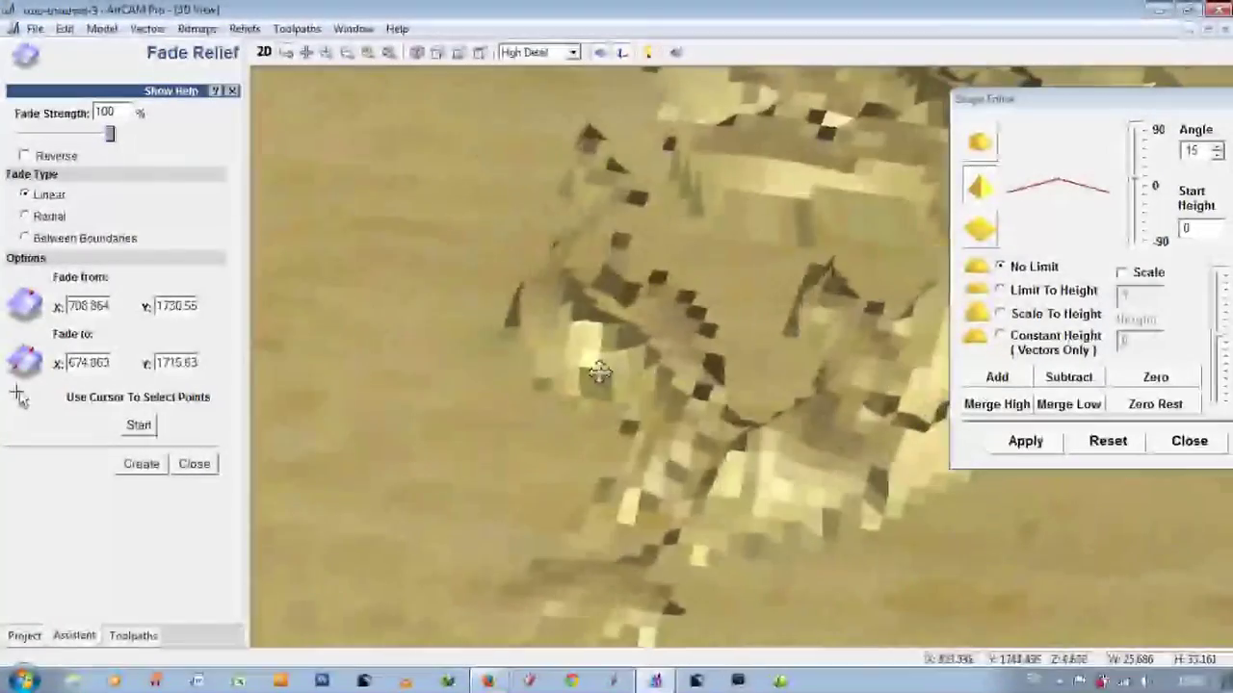
scroll(799, 380, "up", 3)
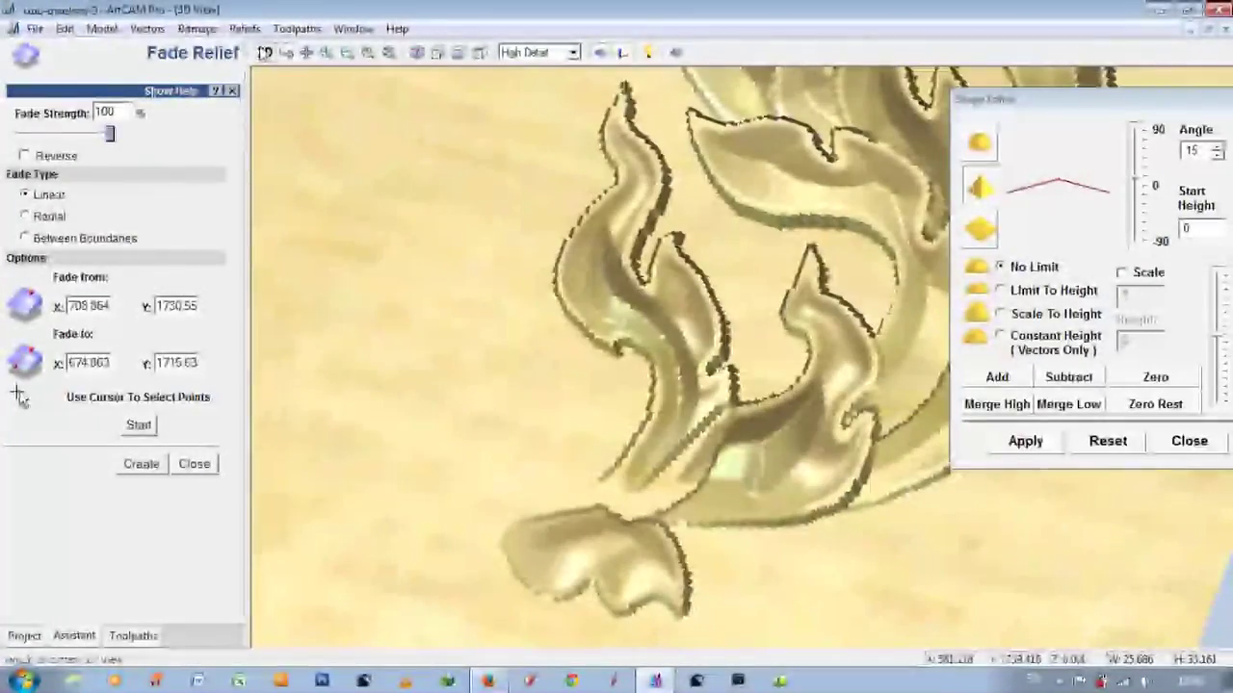
key("F2")
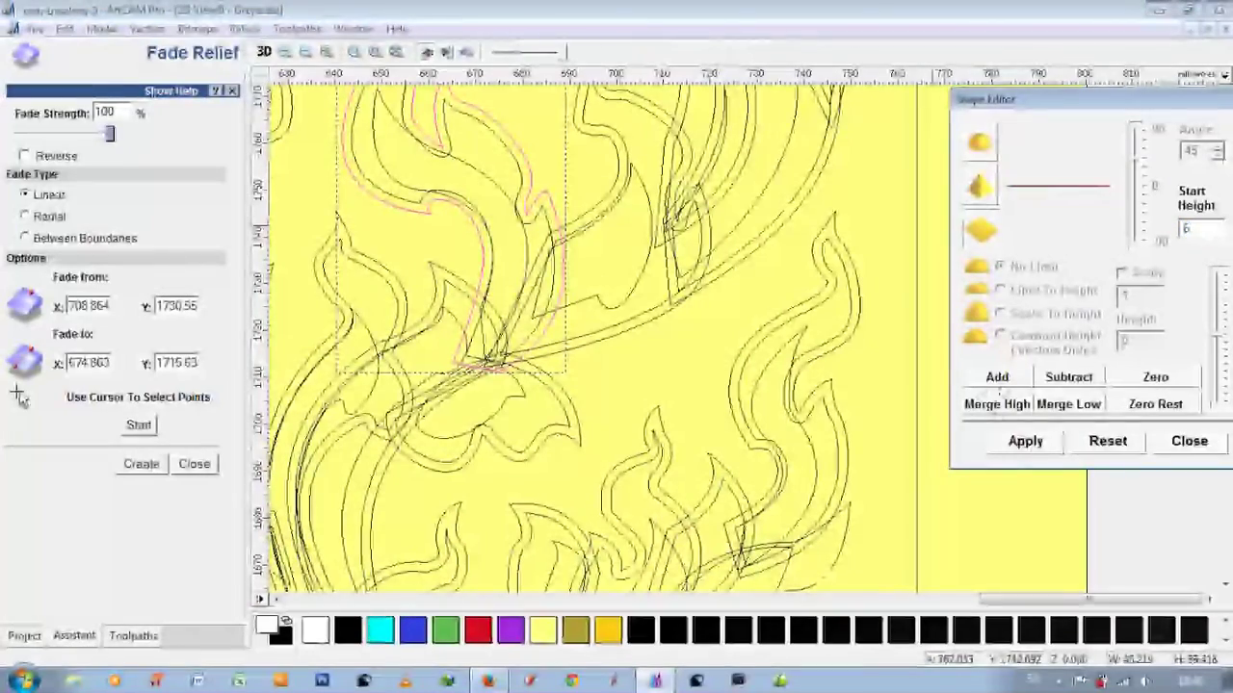
key("F3")
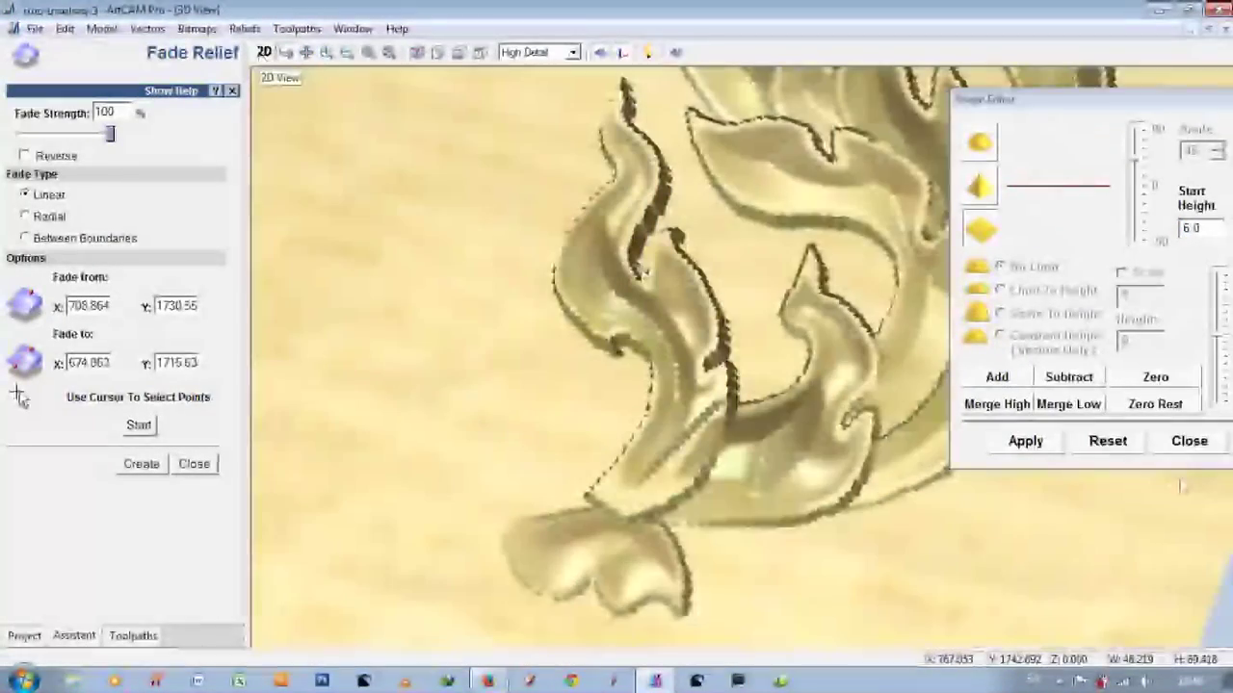
scroll(860, 467, "up", 3)
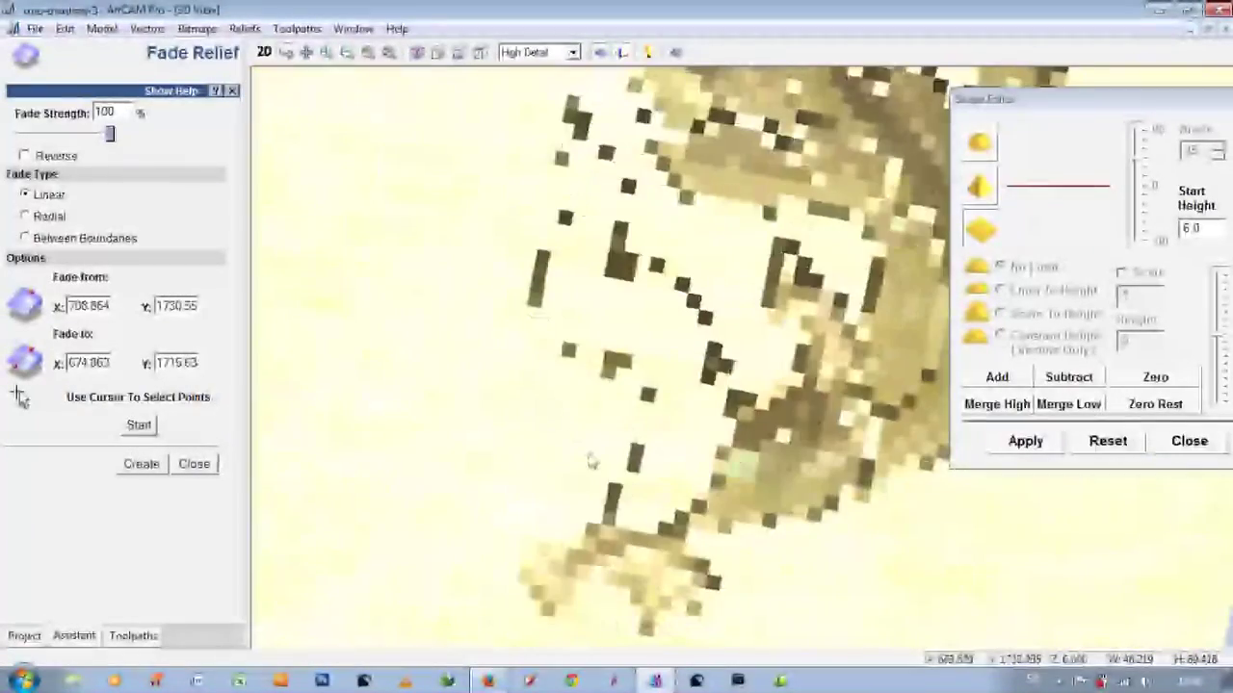
left_click_drag(588, 454, 608, 442)
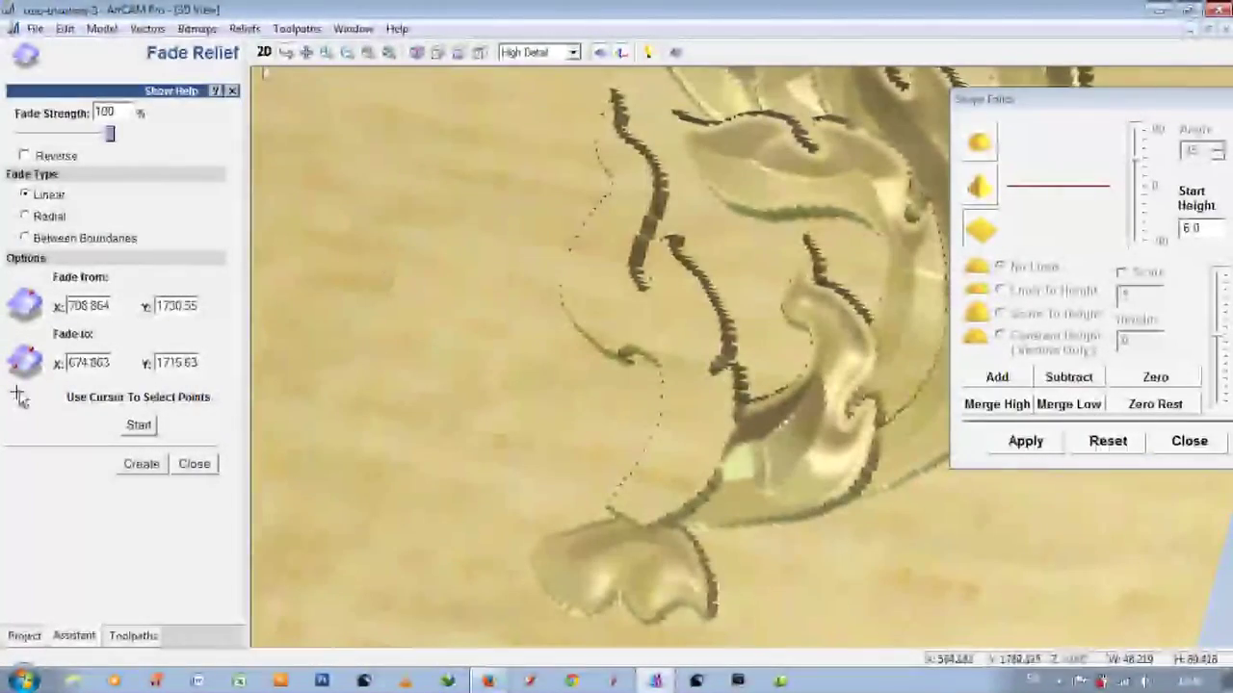
left_click(22, 396)
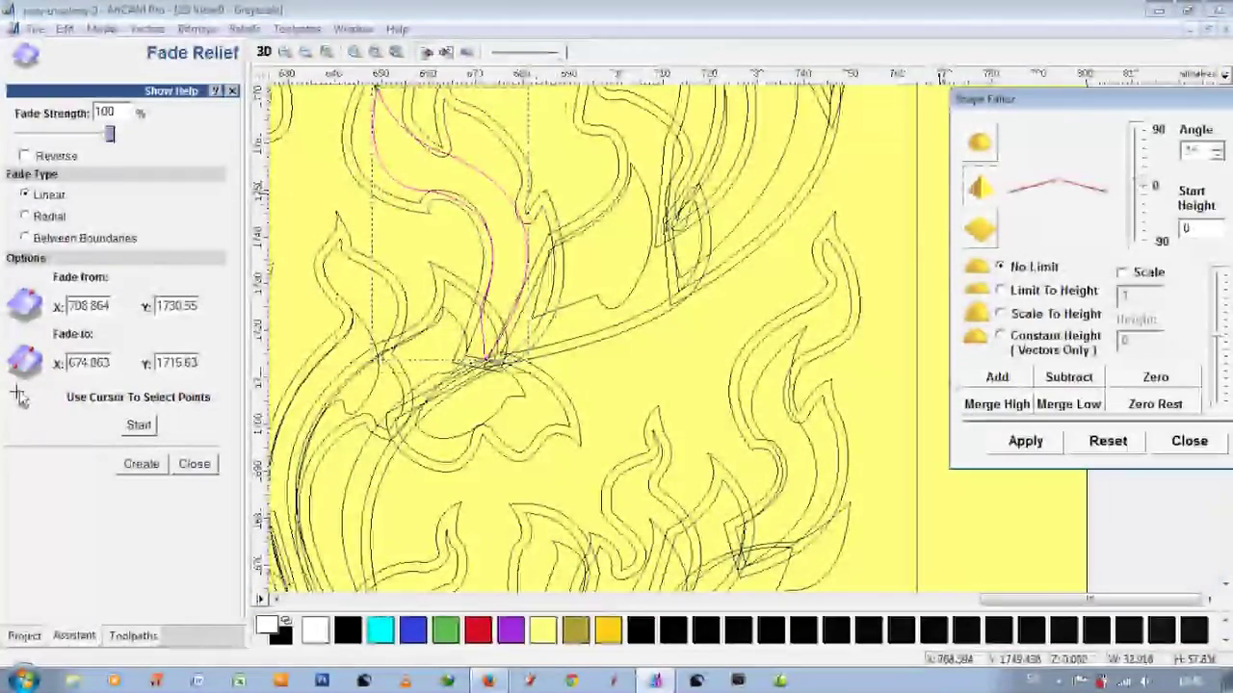
left_click(263, 52)
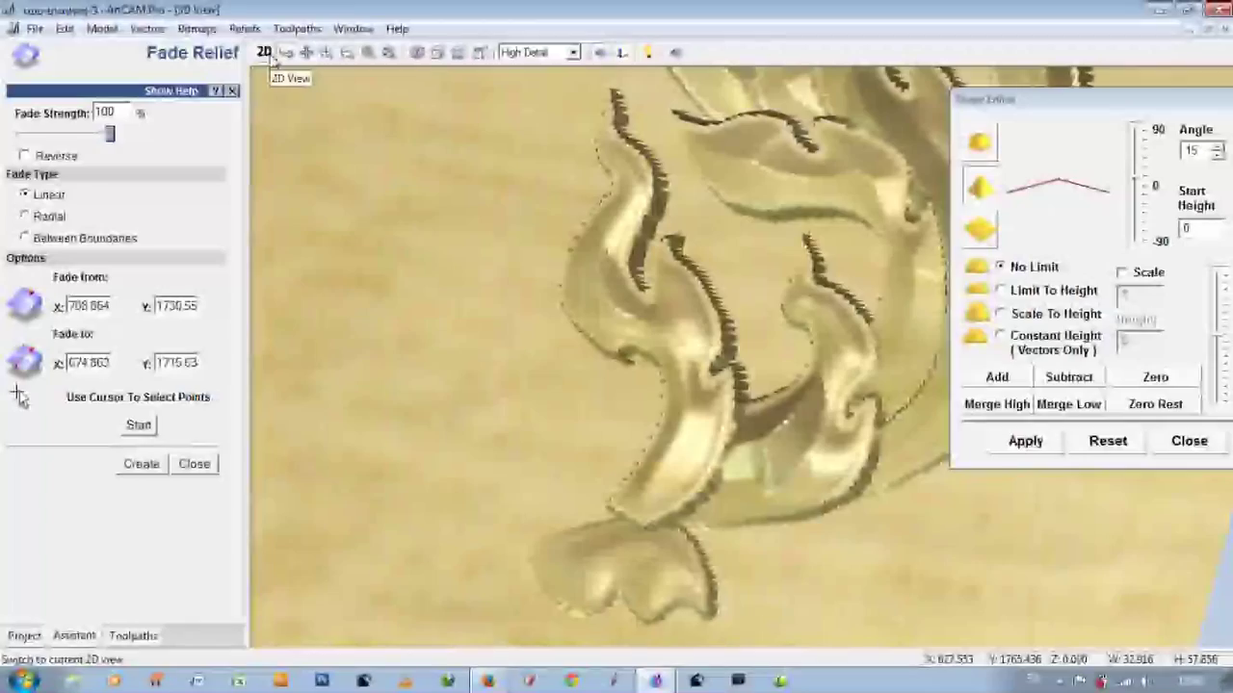
left_click(264, 53)
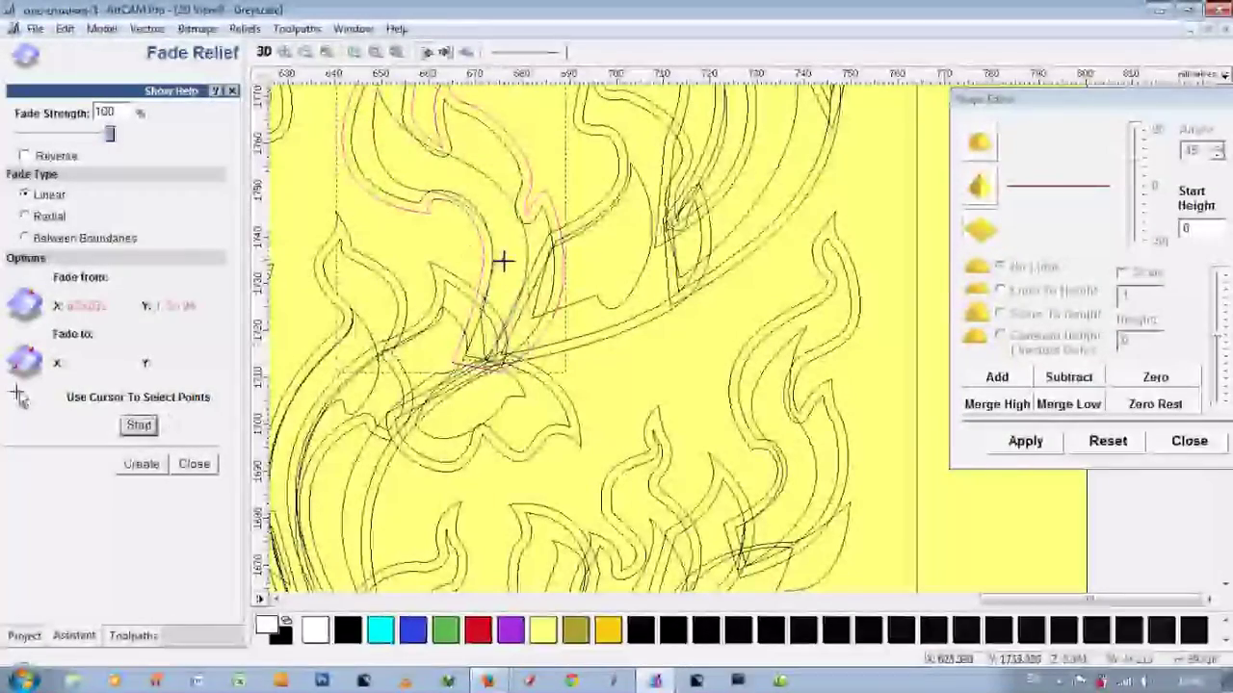
Step: Fade the next leaf from about 676,1730 to 664,1715, check it in 3D, and set start height 6
left_click(450, 356)
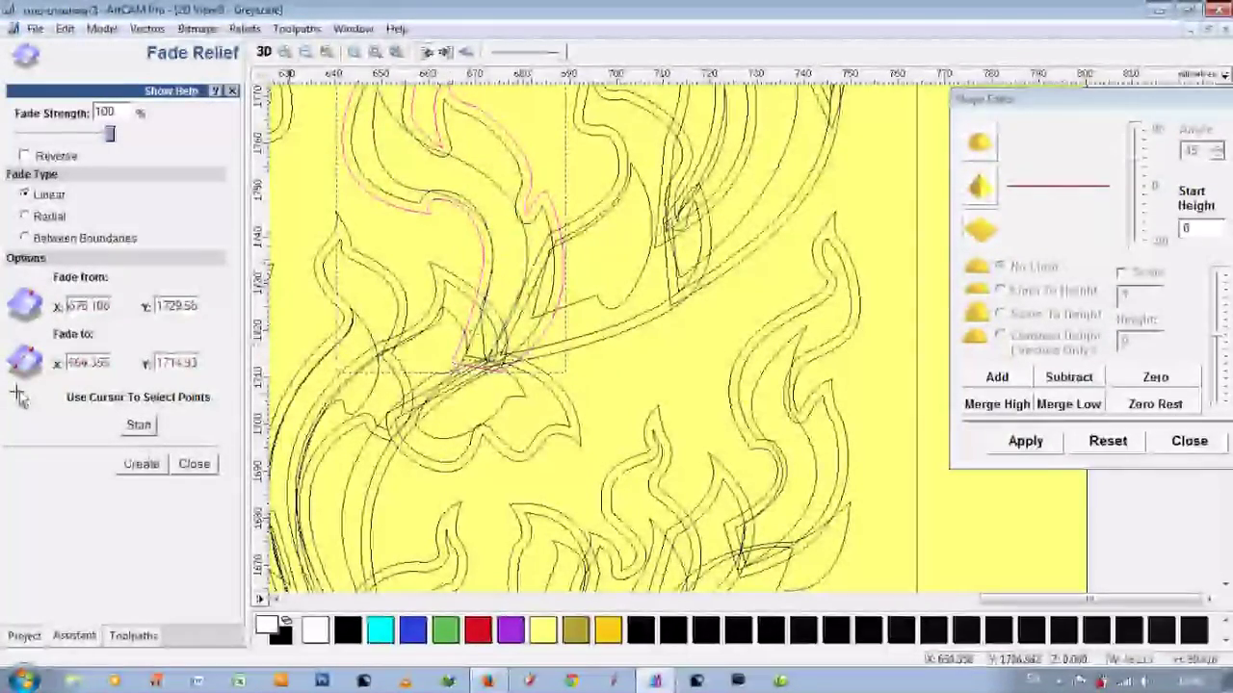
key("F3")
scroll(812, 426, "up", 3)
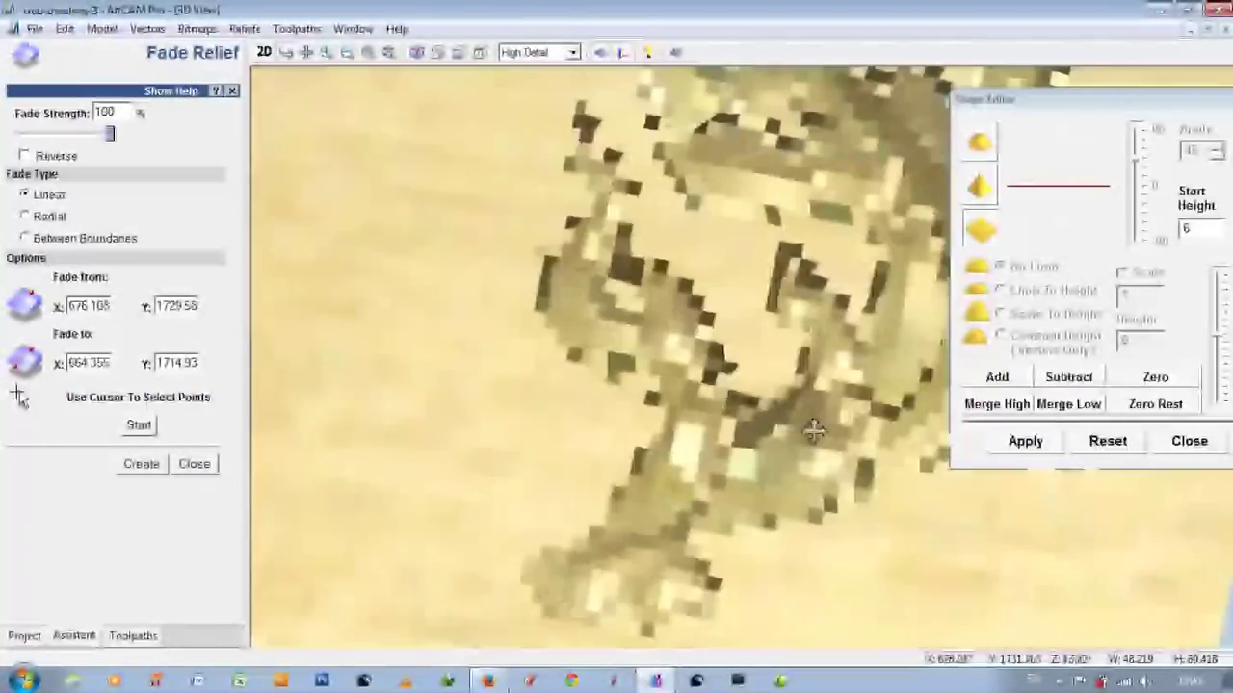
mouse_move(632, 453)
left_mouse_down()
mouse_move(749, 509)
mouse_move(602, 475)
mouse_move(588, 240)
mouse_move(632, 381)
mouse_move(663, 343)
left_mouse_up()
mouse_move(818, 350)
left_mouse_down()
mouse_move(665, 413)
mouse_move(422, 239)
left_mouse_up()
left_click(265, 53)
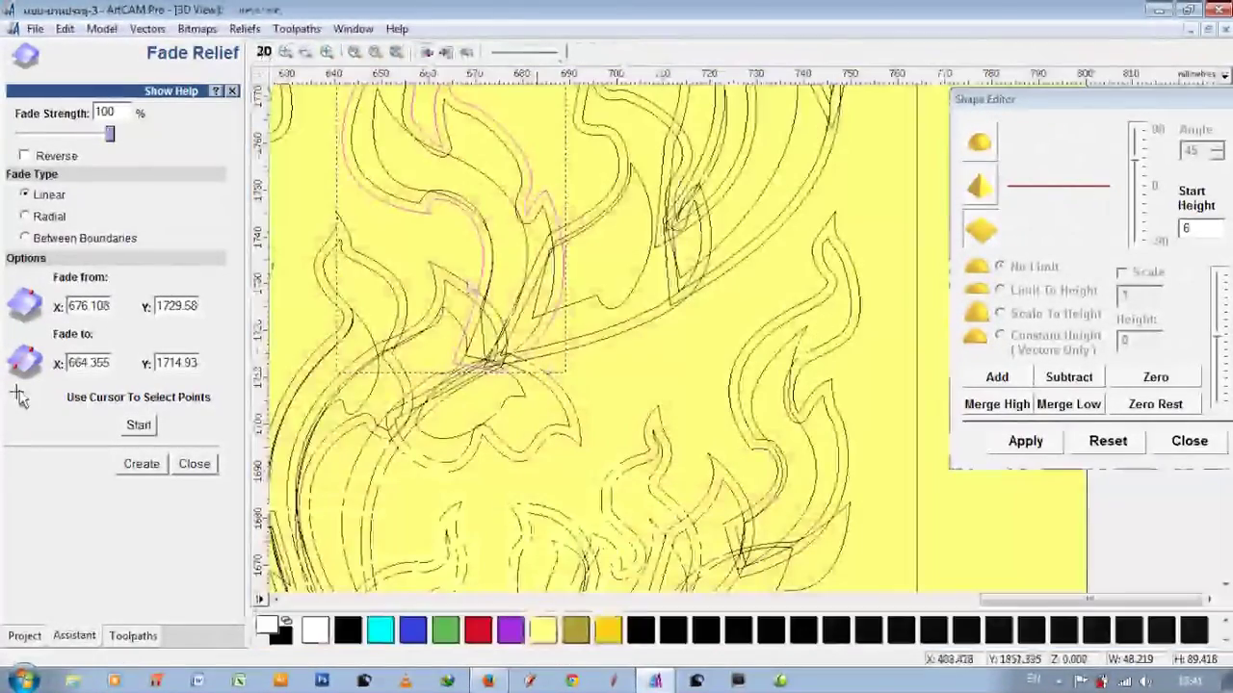
type("5")
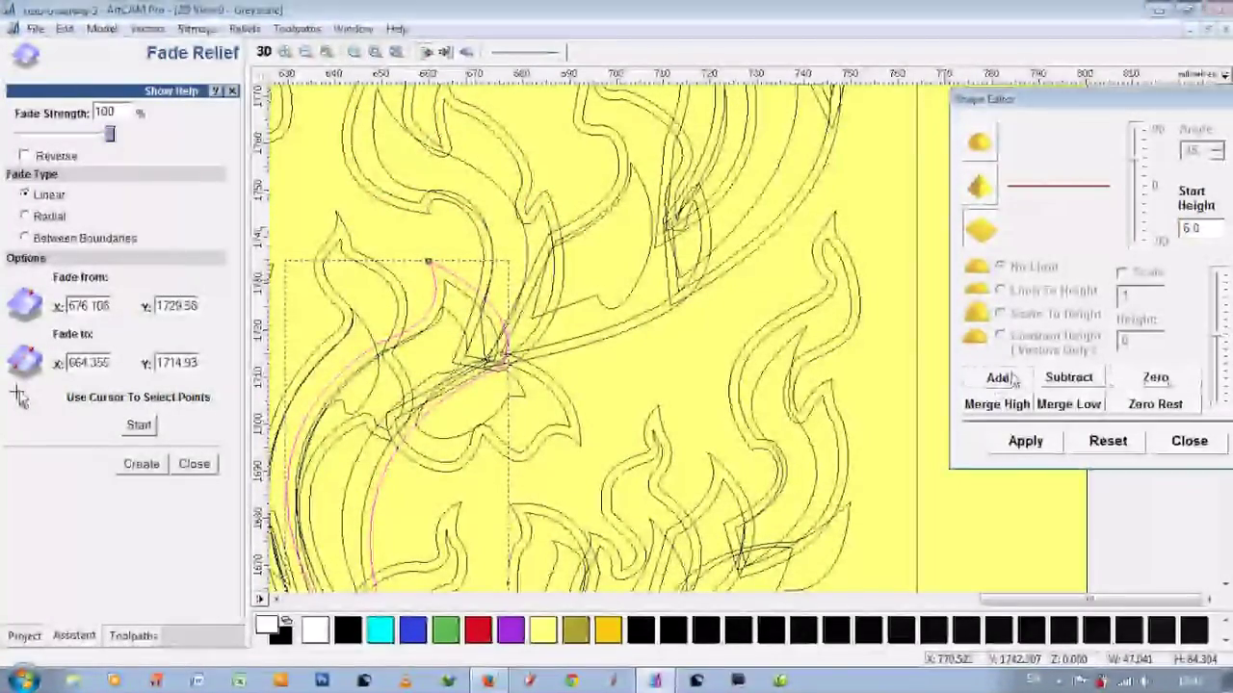
Step: View the flame relief from above in 3D
key("F3")
left_click_drag(652, 410, 732, 489)
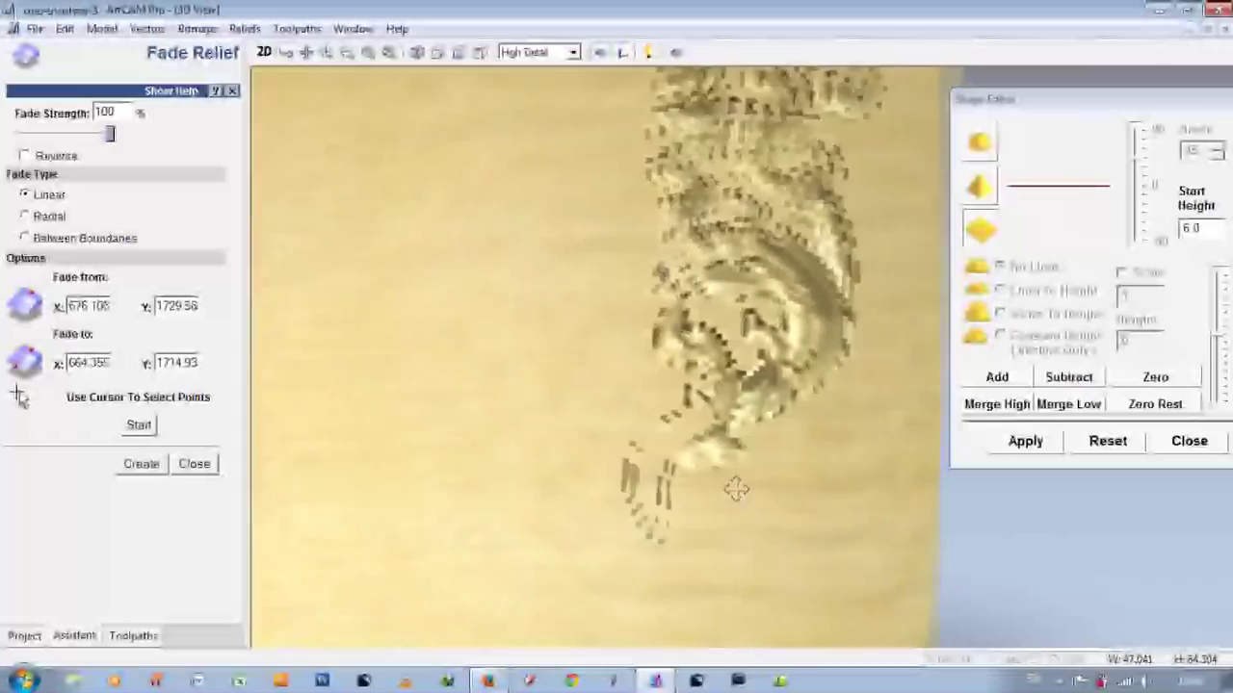
left_click(265, 52)
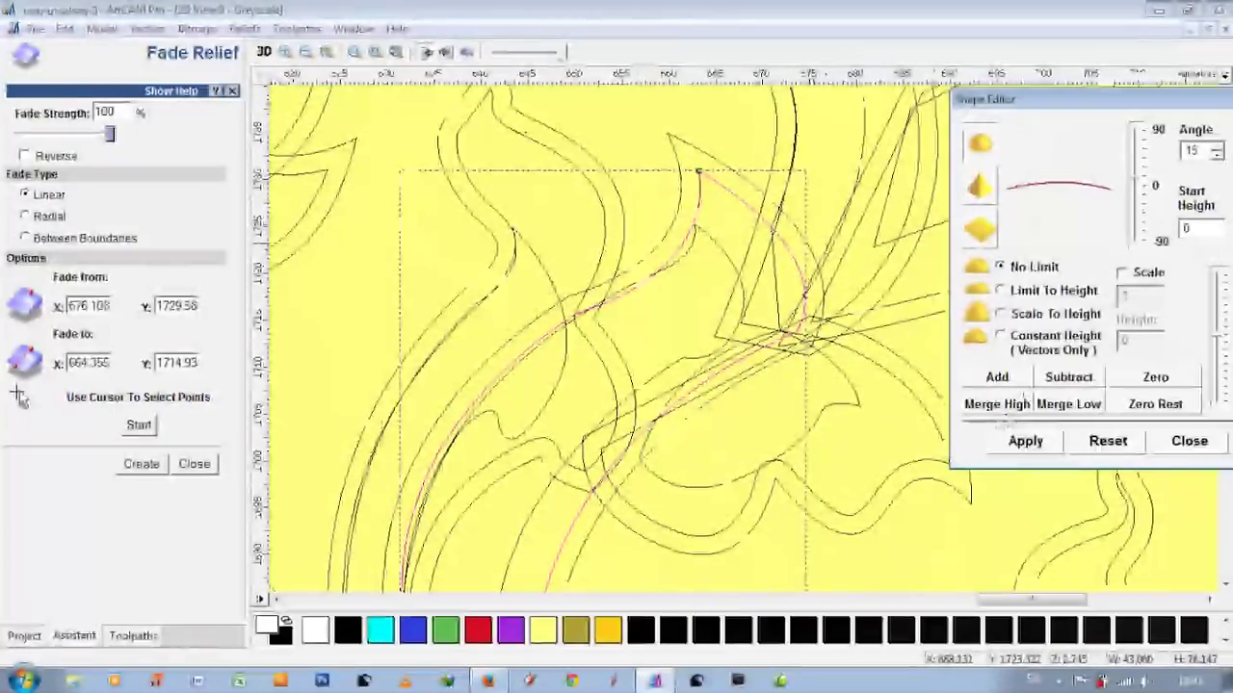
Step: Give the larger curved outline a peaked profile and fade it from about 659,1720 to 644,1651
left_click(979, 187)
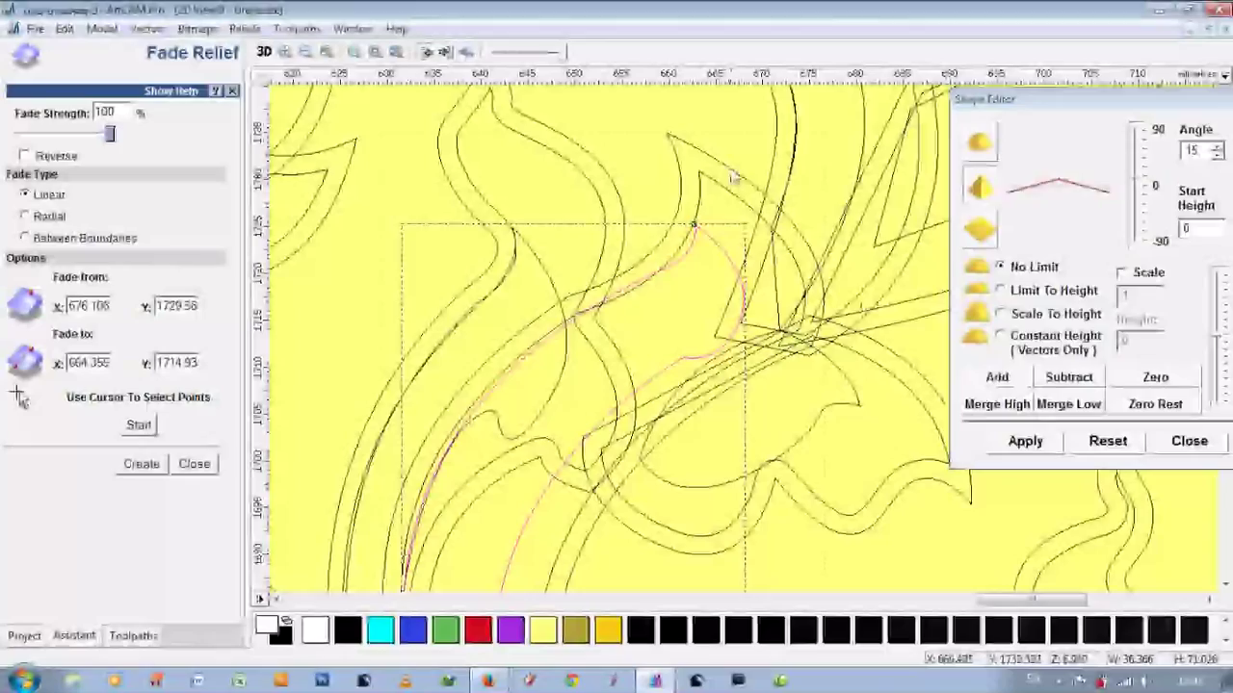
left_click(737, 248)
scroll(737, 248, "down", 5)
left_click(139, 424)
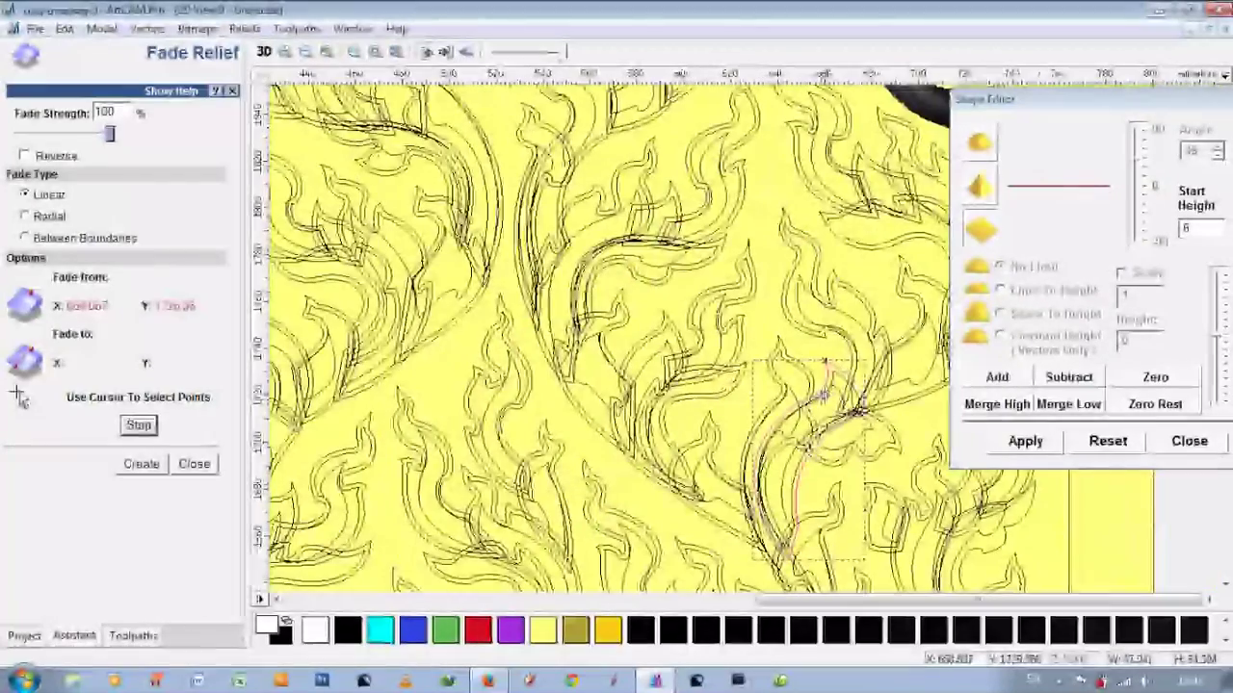
left_click(785, 552)
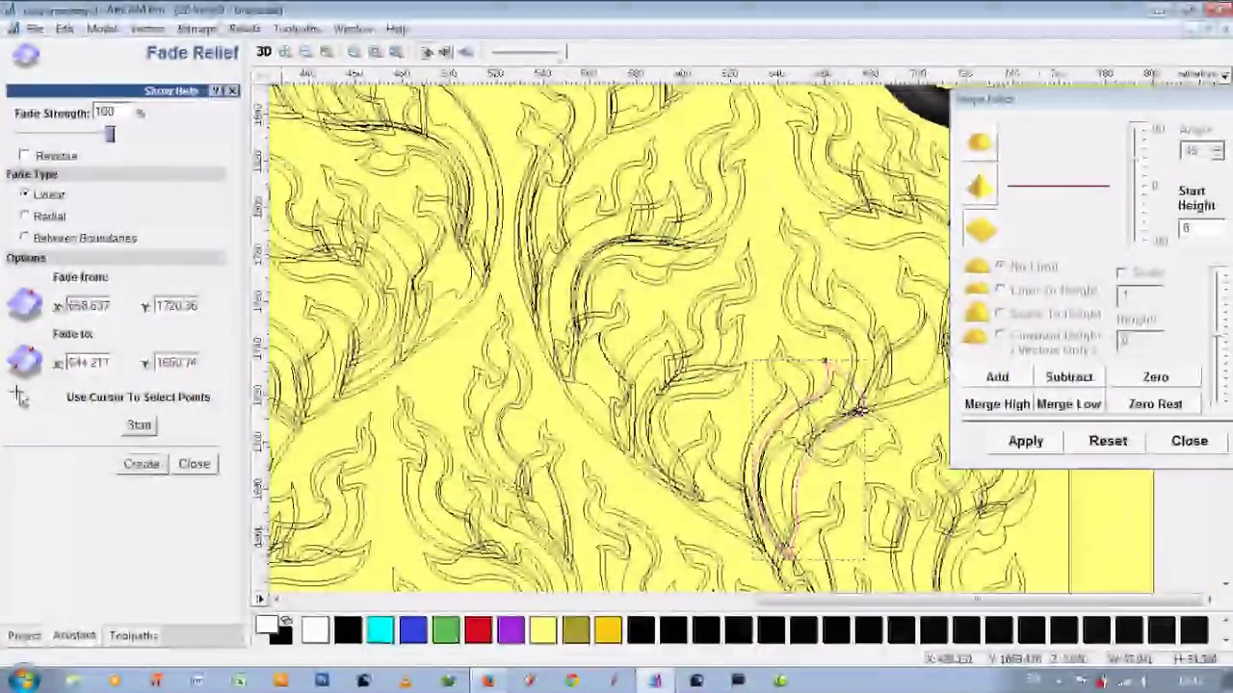
Step: Inspect the faded relief looking down on the board, then close the Fade Relief tool
key("F3")
scroll(678, 556, "up", 2)
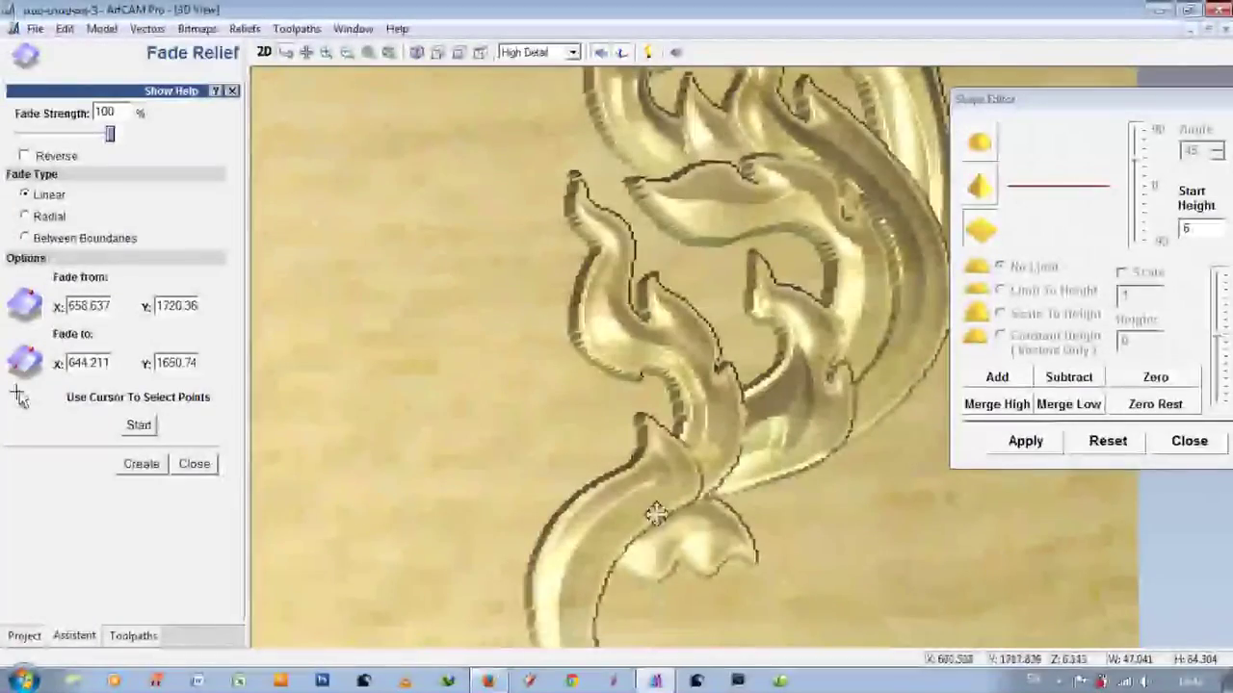
scroll(655, 514, "up", 1)
scroll(652, 489, "up", 3)
left_click_drag(790, 369, 605, 443)
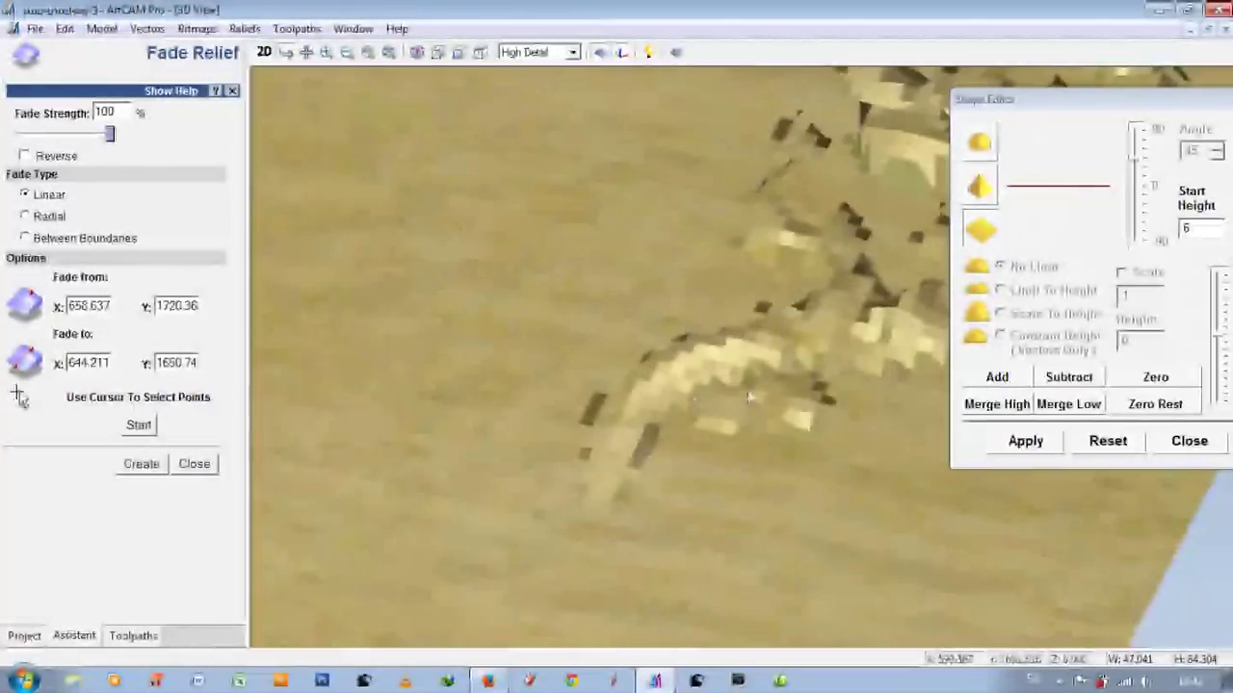
scroll(605, 443, "down", 2)
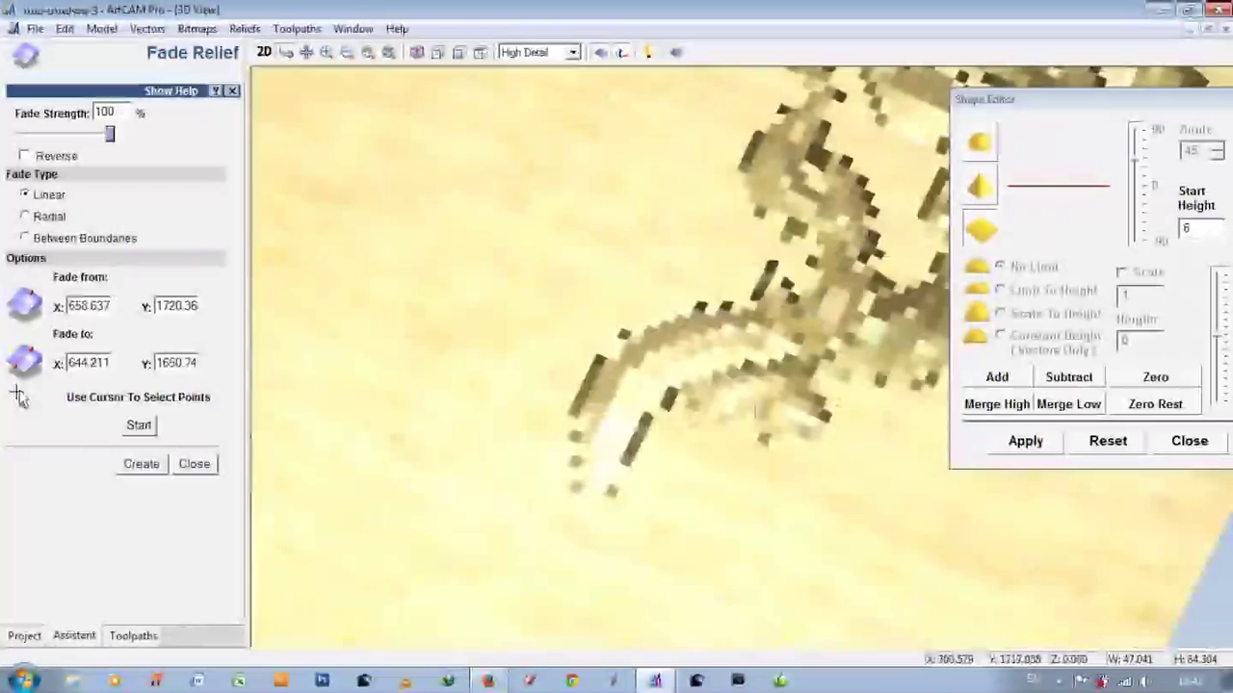
scroll(645, 439, "down", 3)
left_click_drag(674, 492, 841, 190)
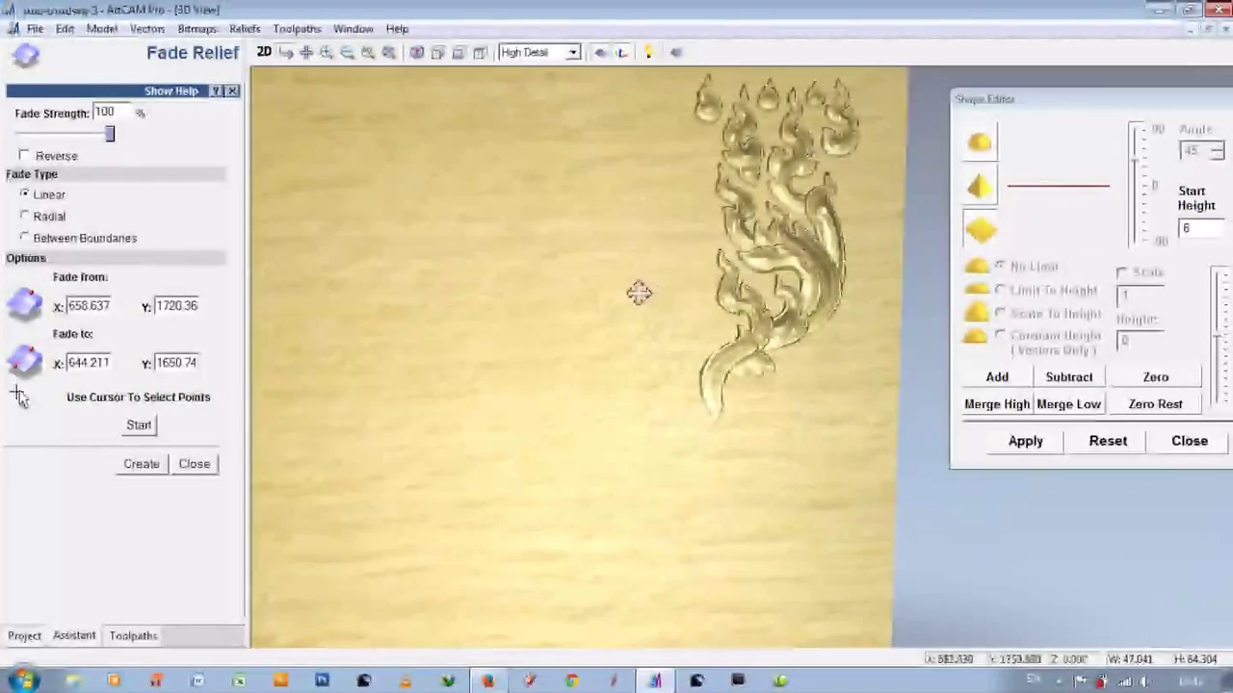
key("F2")
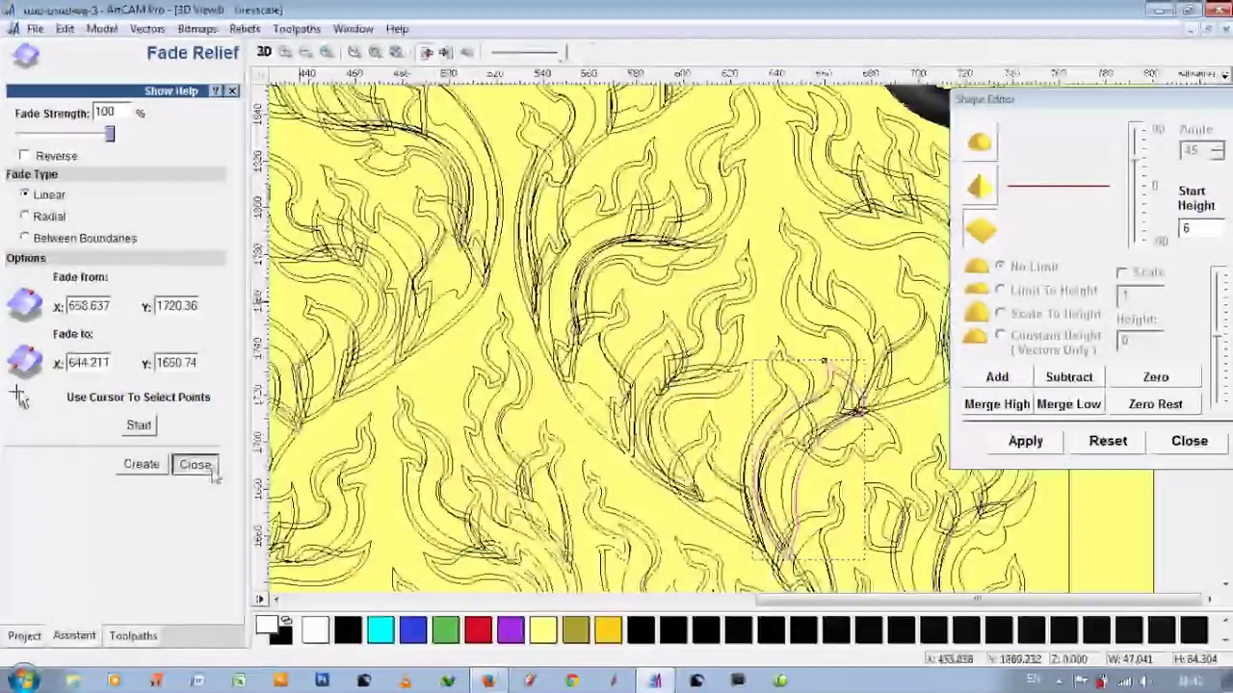
left_click(194, 463)
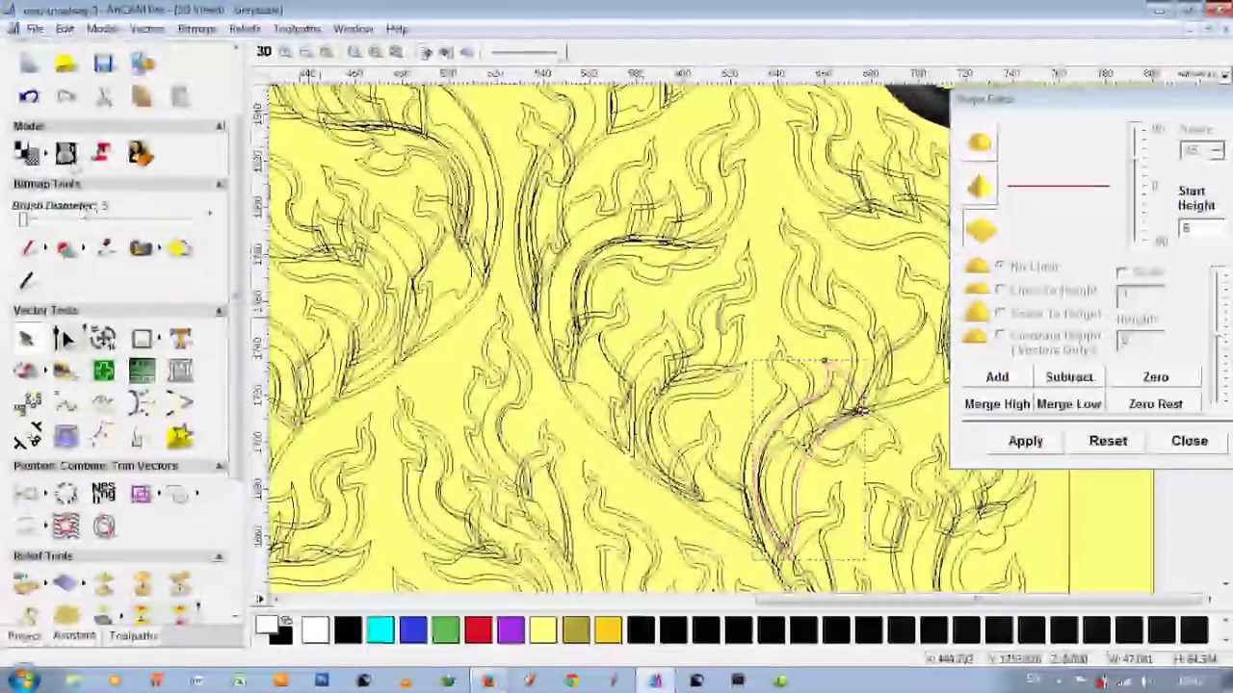
Step: Show the shaded relief and select a small upper flame's inner and surrounding outlines
left_click(66, 154)
left_click_drag(1002, 99, 943, 140)
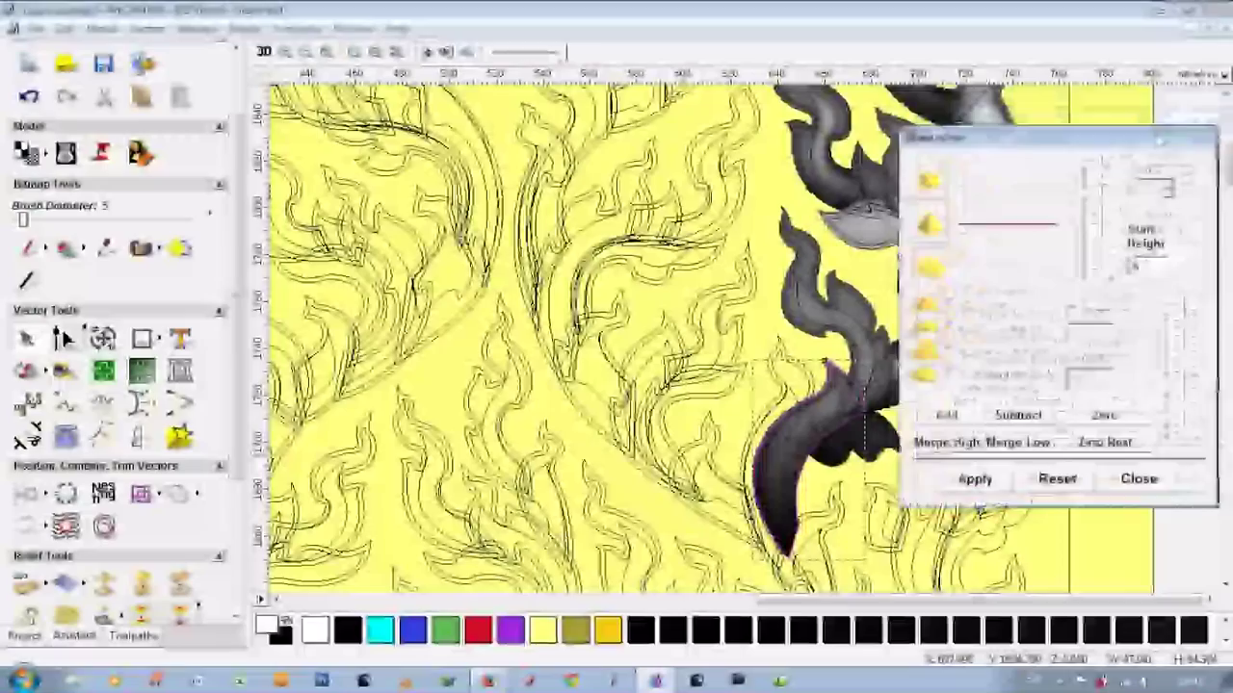
scroll(751, 289, "up", 3)
left_click(756, 255)
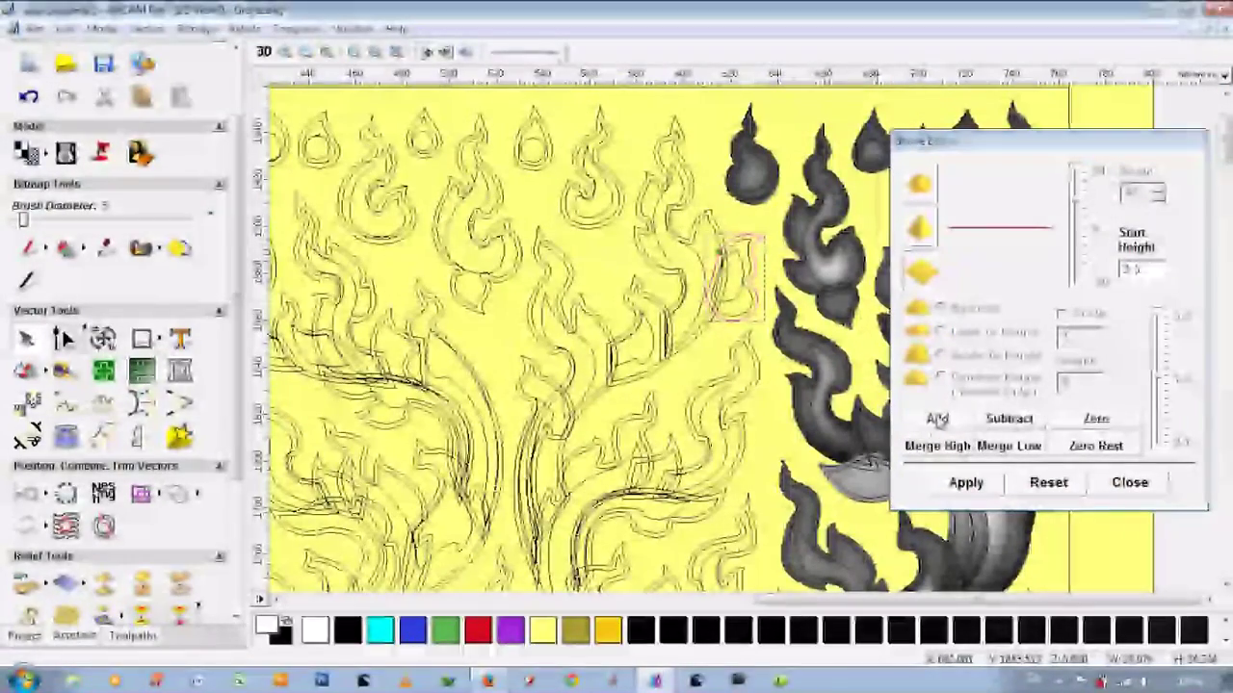
scroll(809, 231, "up", 2)
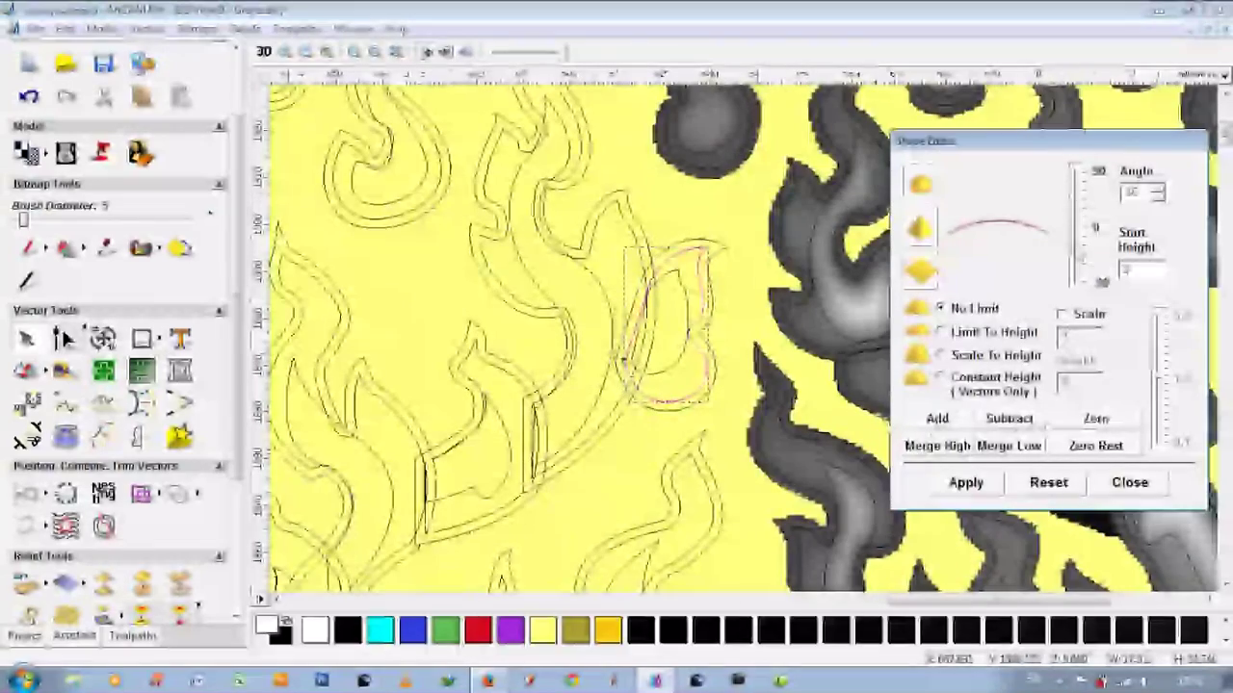
left_click(647, 287)
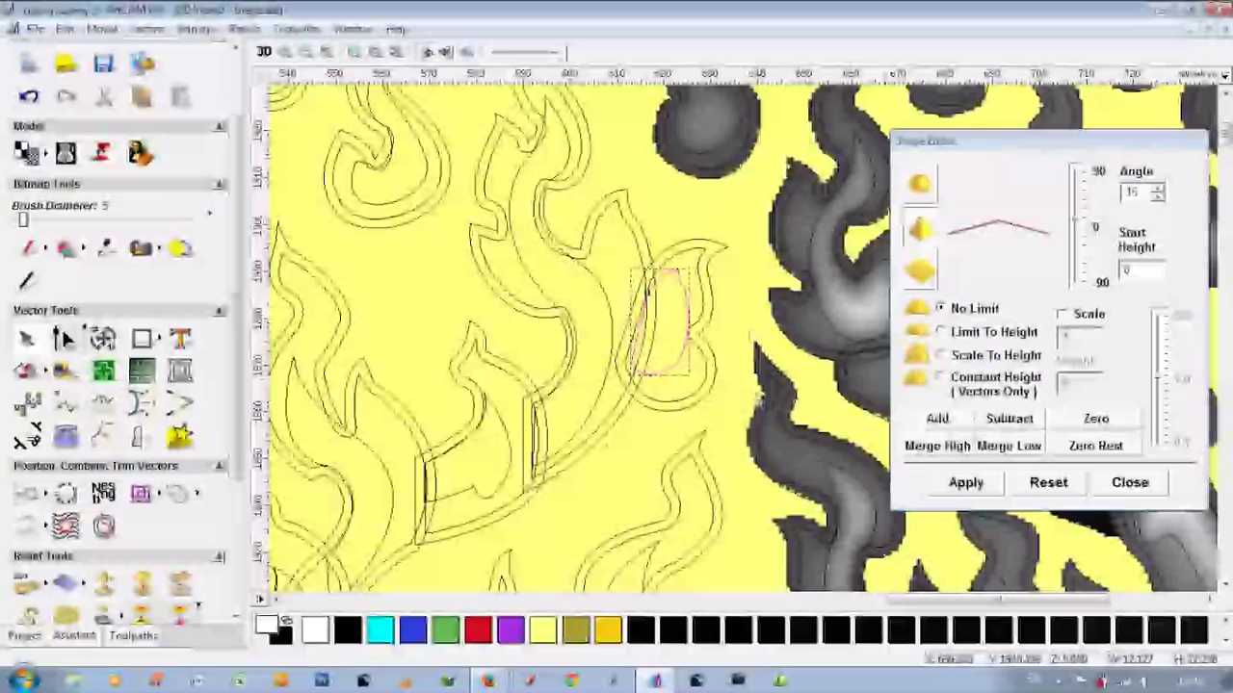
left_click(644, 279)
Step: Create a linear fade on the selected flame and preview it in 3D
left_click(65, 583)
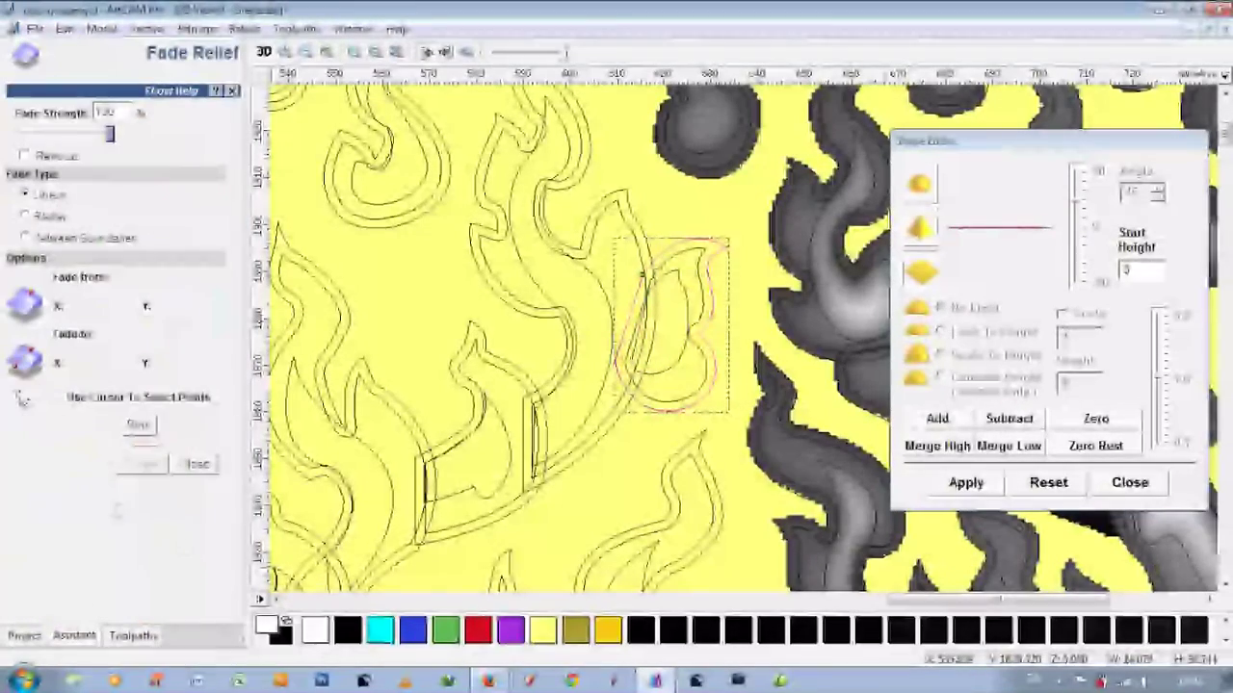
left_click(138, 467)
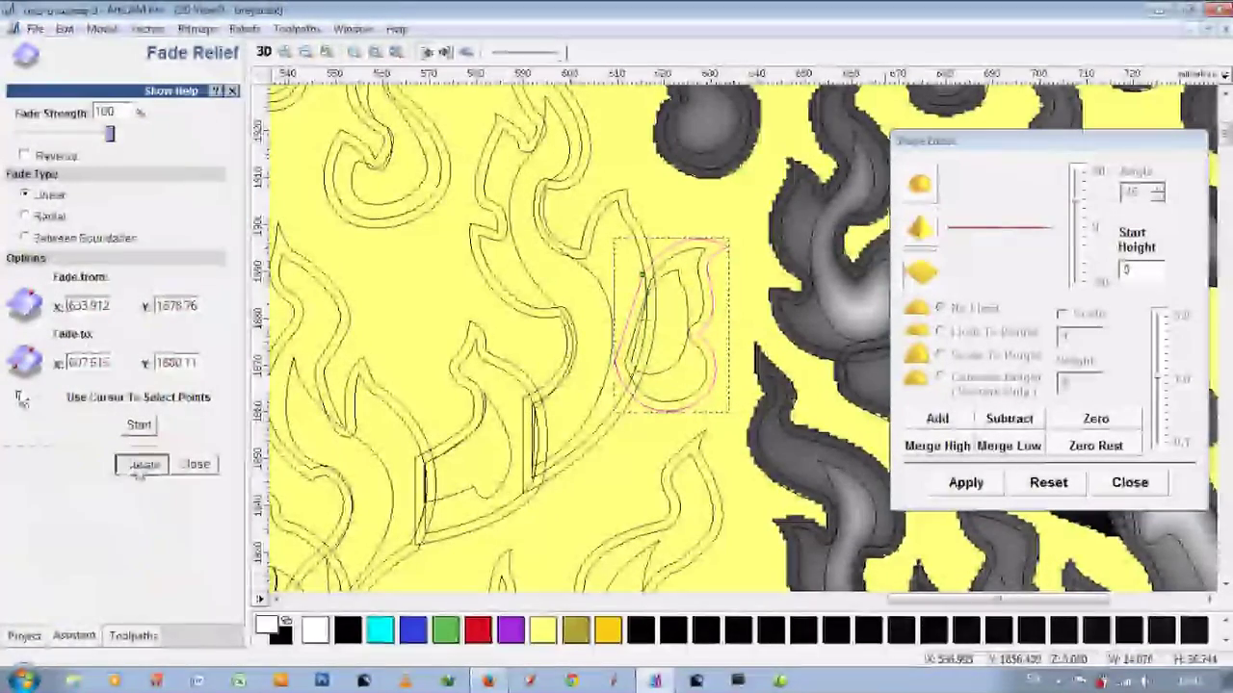
left_click(263, 52)
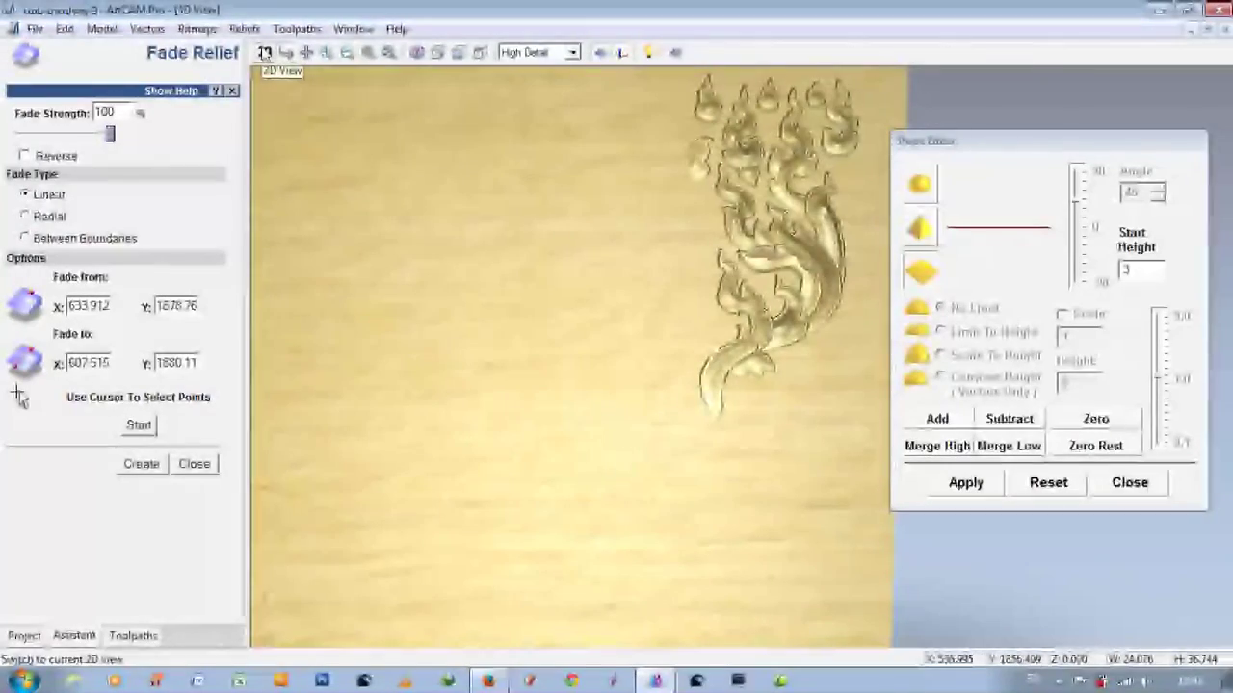
left_click(264, 52)
Step: Edit the start height, select another set of inner flame vectors, and create their fade
double_click(1138, 271)
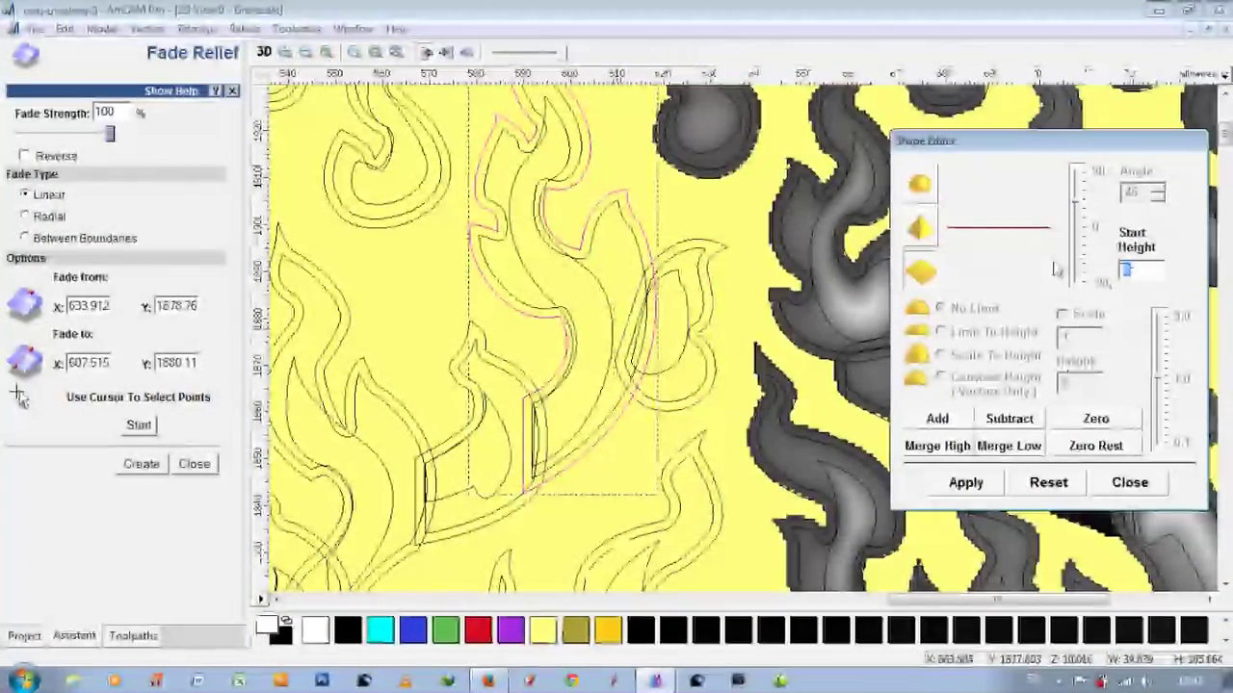
type("6.0")
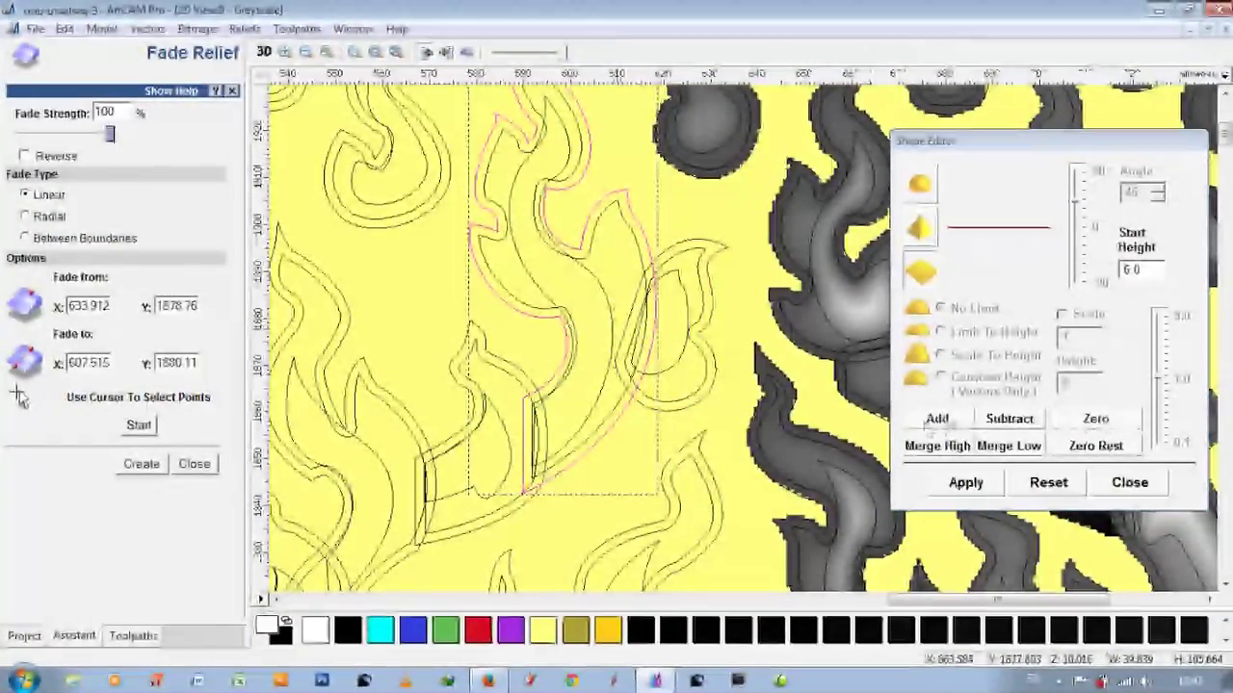
left_click(597, 256)
left_click(923, 187)
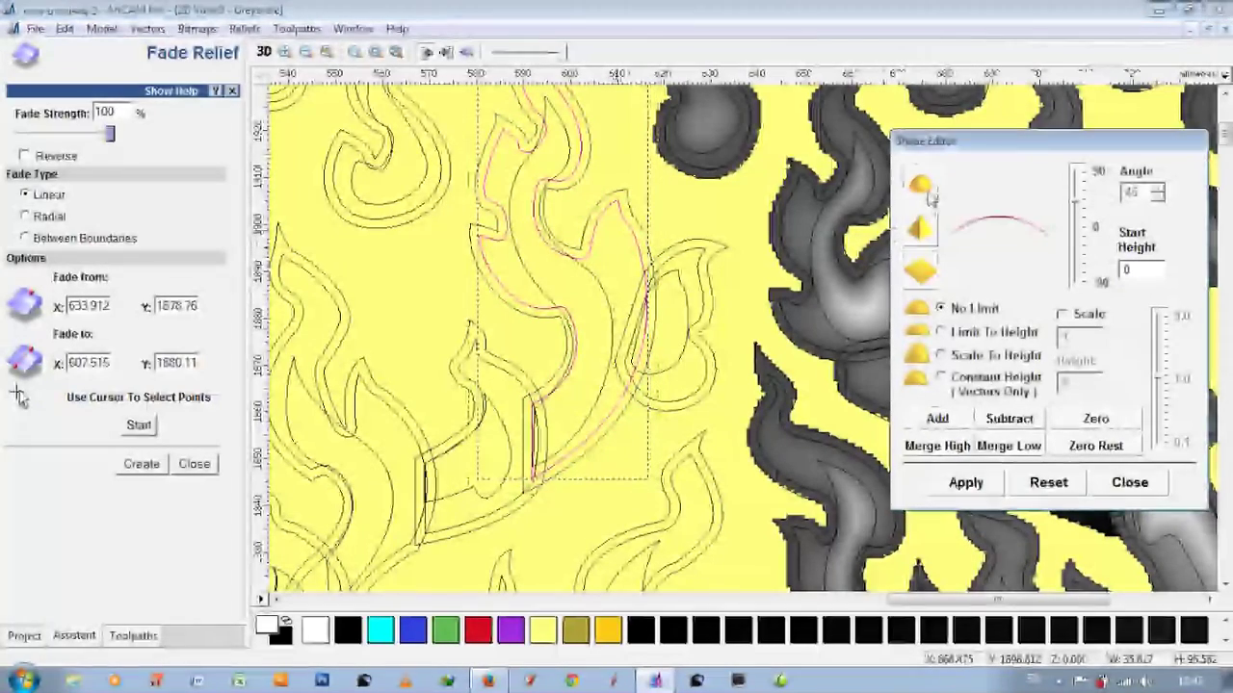
left_click(544, 97)
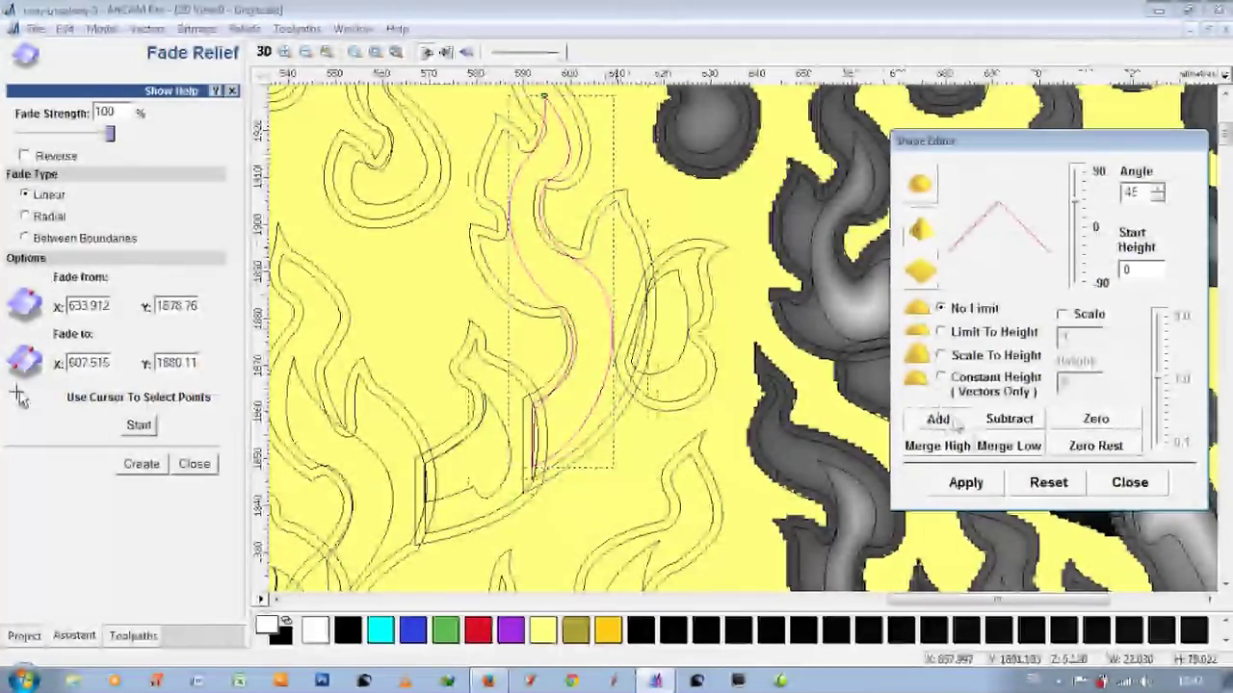
left_click(472, 236)
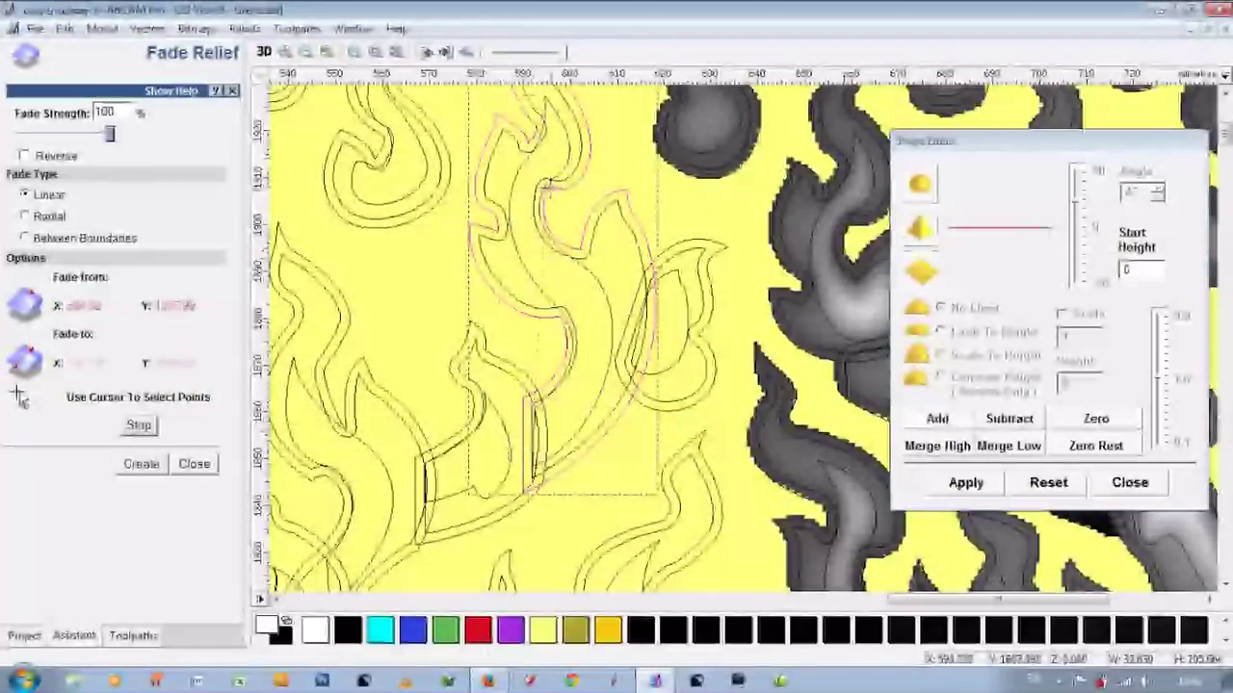
left_click(526, 489)
left_click(141, 463)
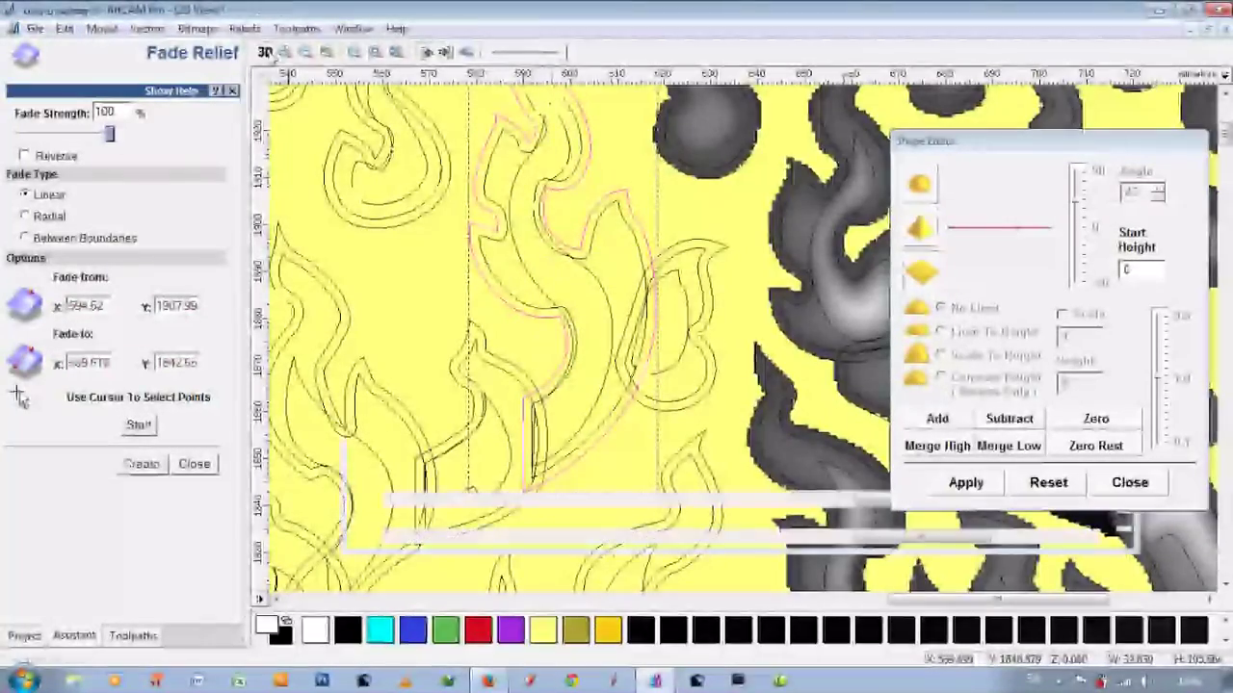
Step: Pan and orbit the 3D view to inspect the faded flame relief
scroll(677, 184, "up", 3)
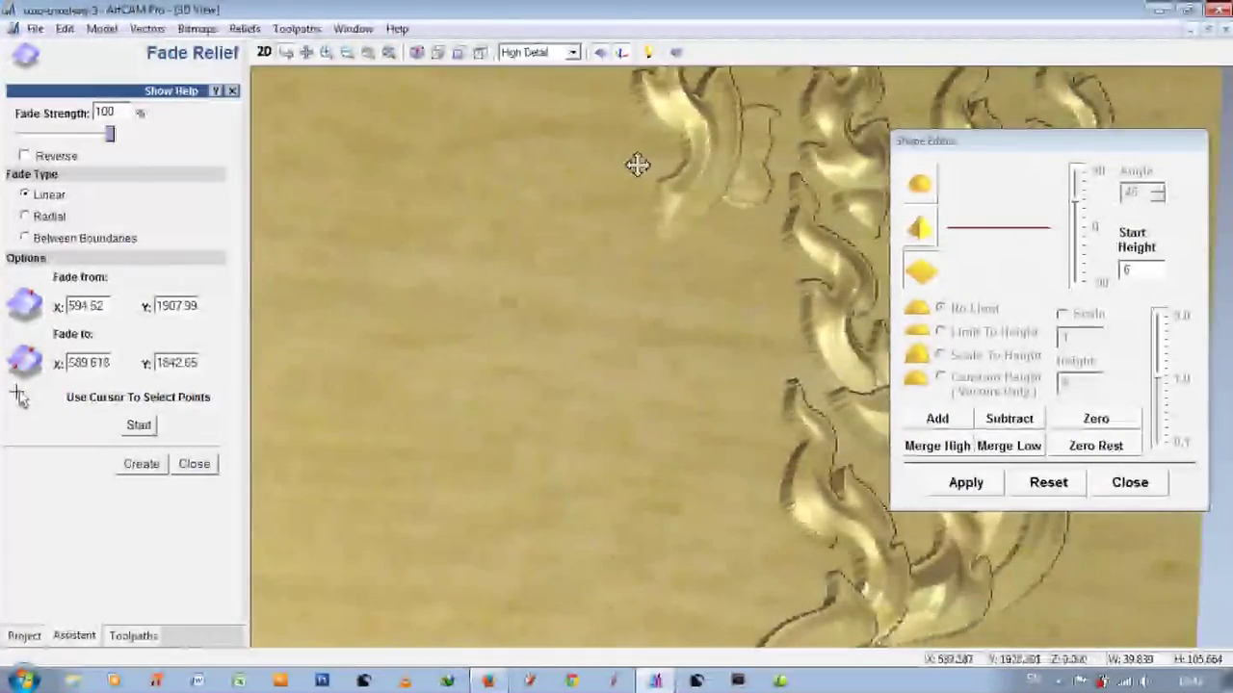
middle_click_drag(636, 170, 756, 323)
left_click_drag(1004, 141, 1078, 139)
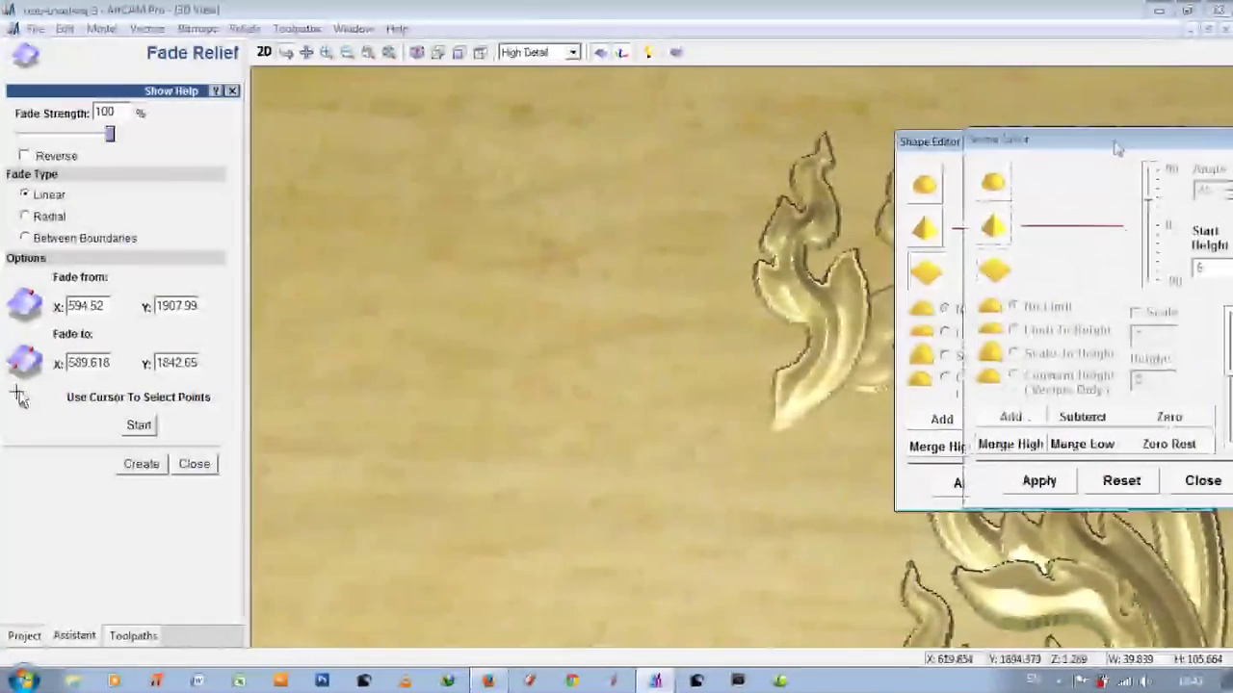
left_click_drag(815, 410, 369, 111)
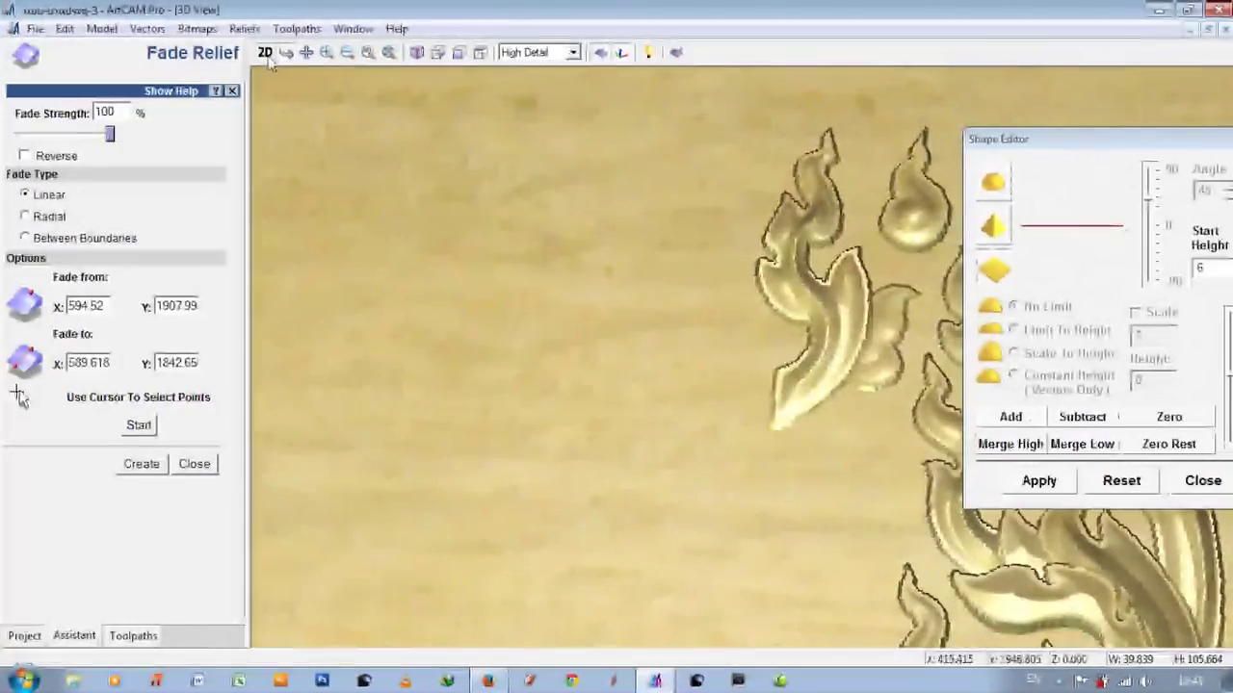
left_click(266, 53)
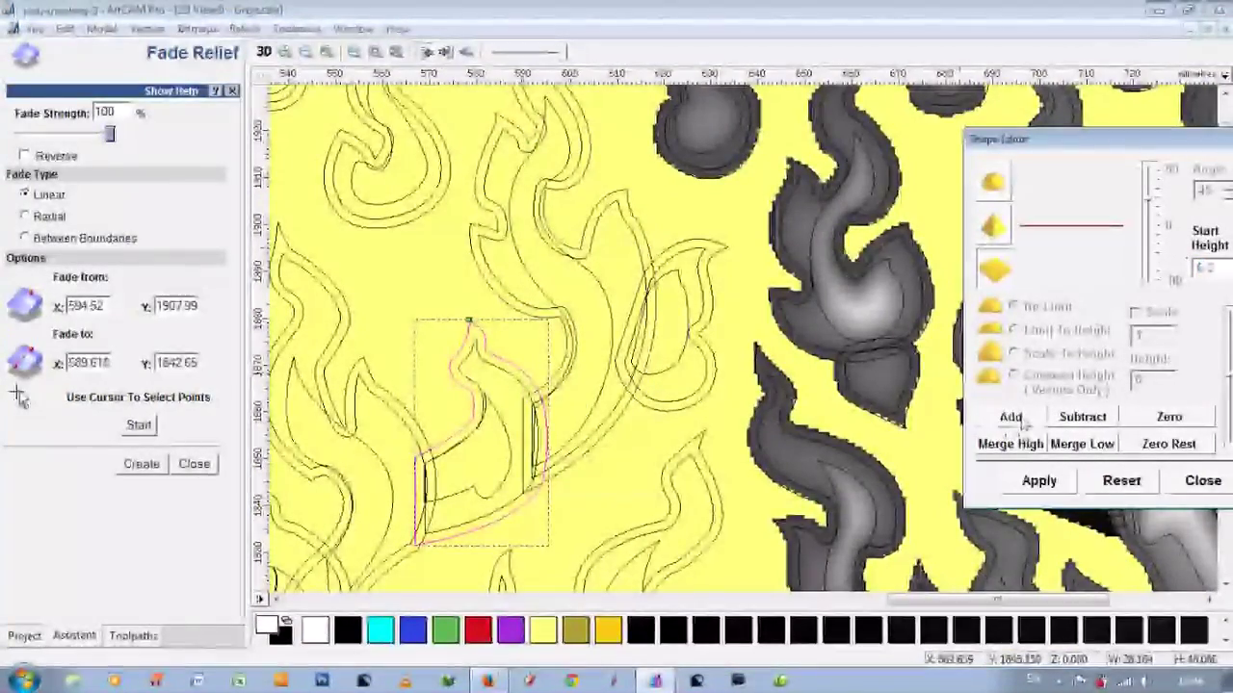
Step: Select another nested set of flame vectors and preview their relief in 3D
left_click(520, 395)
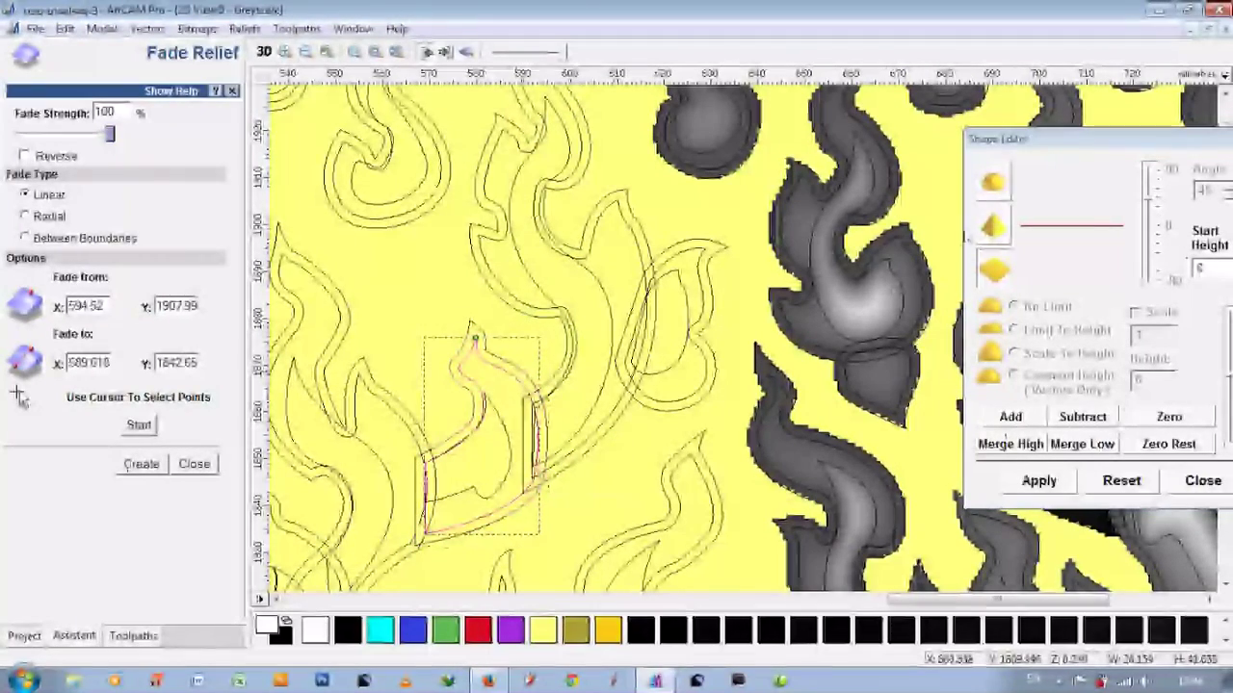
left_click(487, 405)
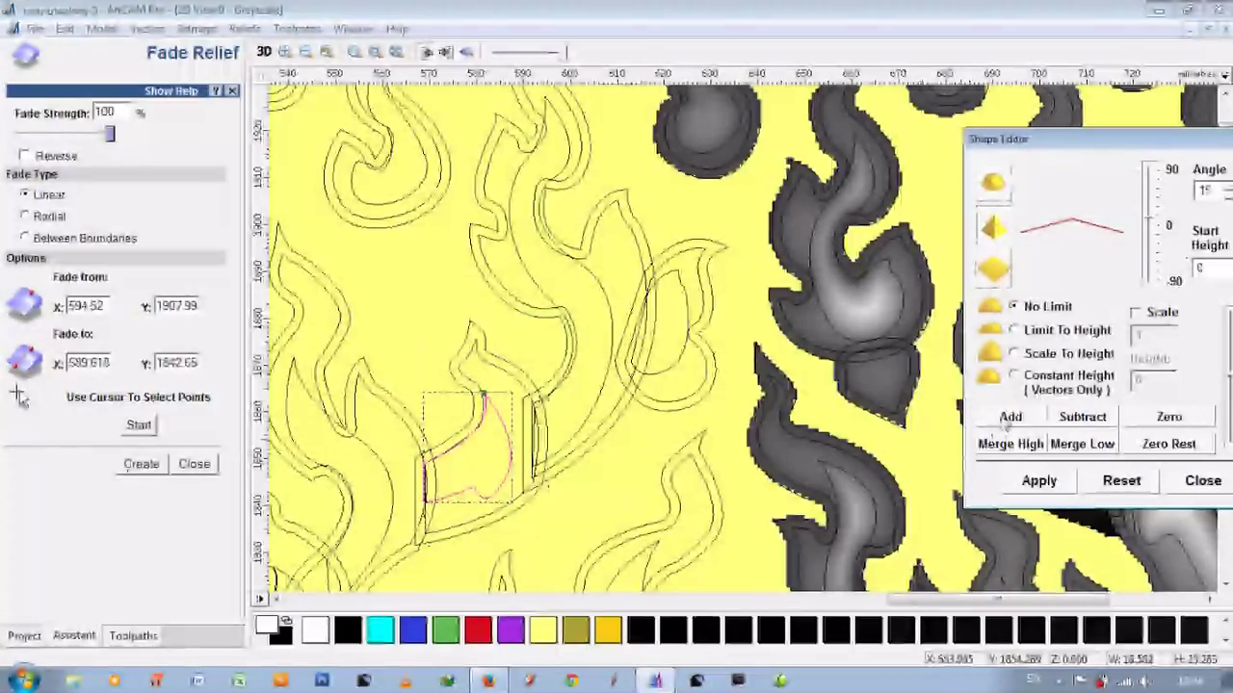
left_click(503, 420)
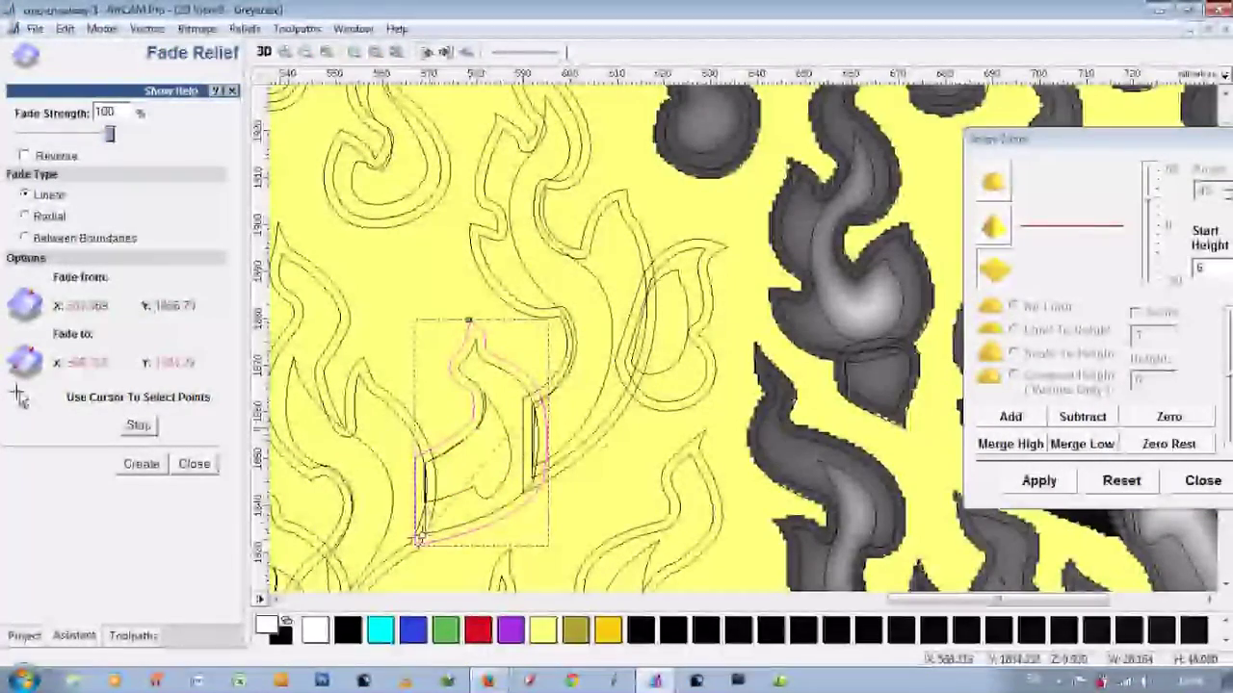
left_click(264, 52)
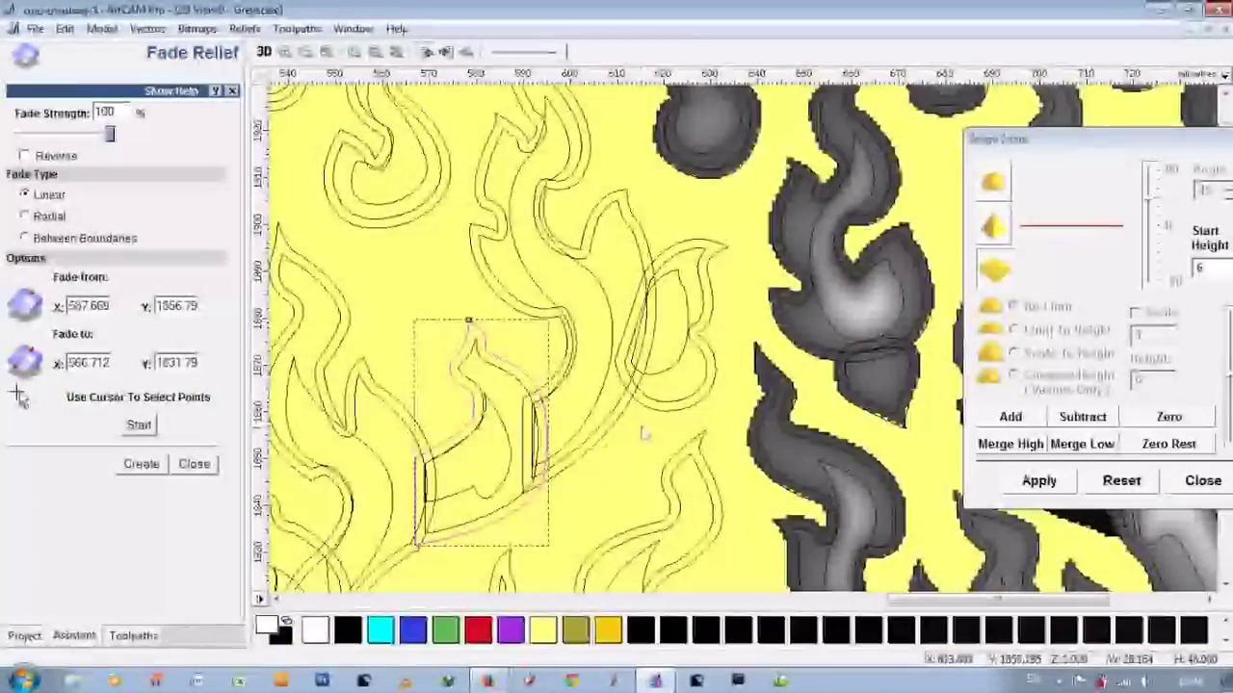
left_click(265, 52)
Step: Set the central flame's start height to 5 and apply it
scroll(616, 337, "left", 3)
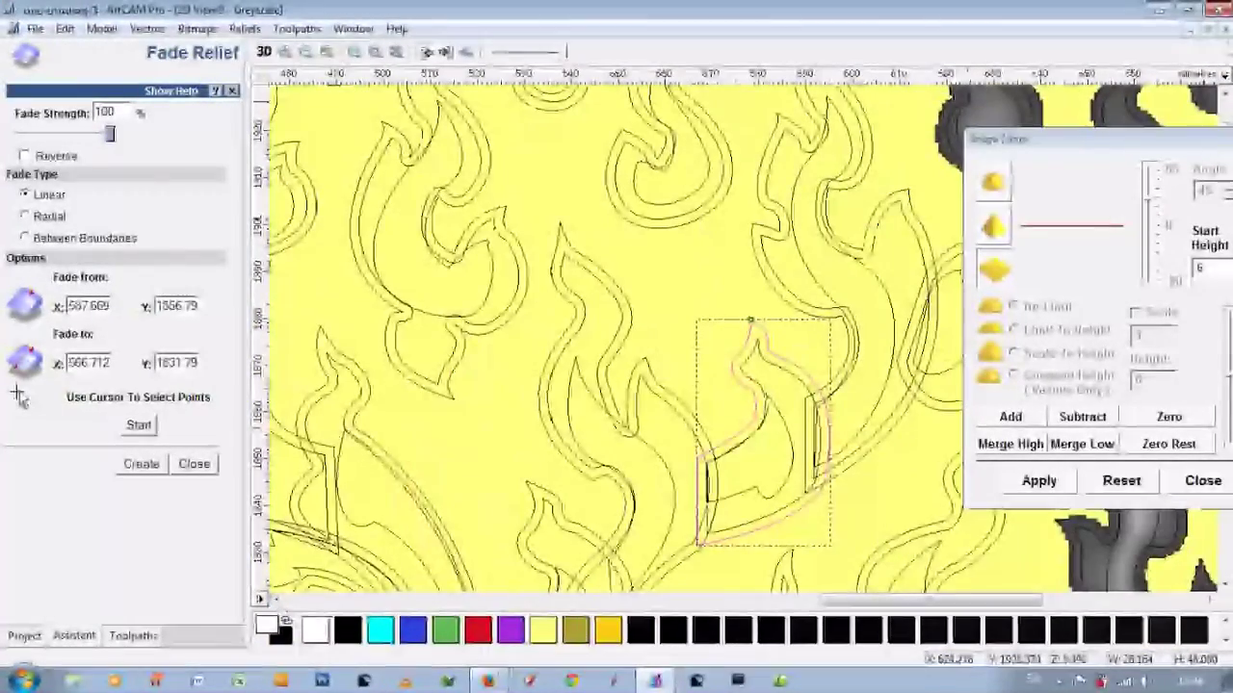
scroll(729, 296, "up", 2)
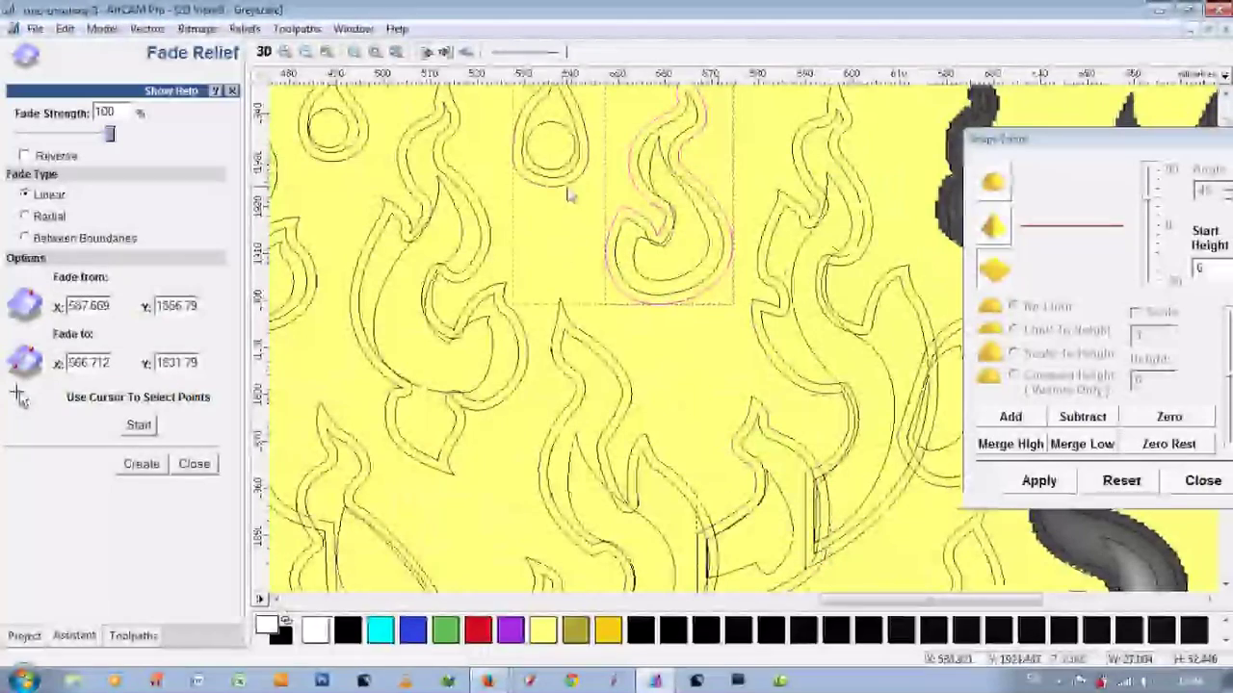
left_click(467, 193, "shift")
left_click(1204, 268)
type("5")
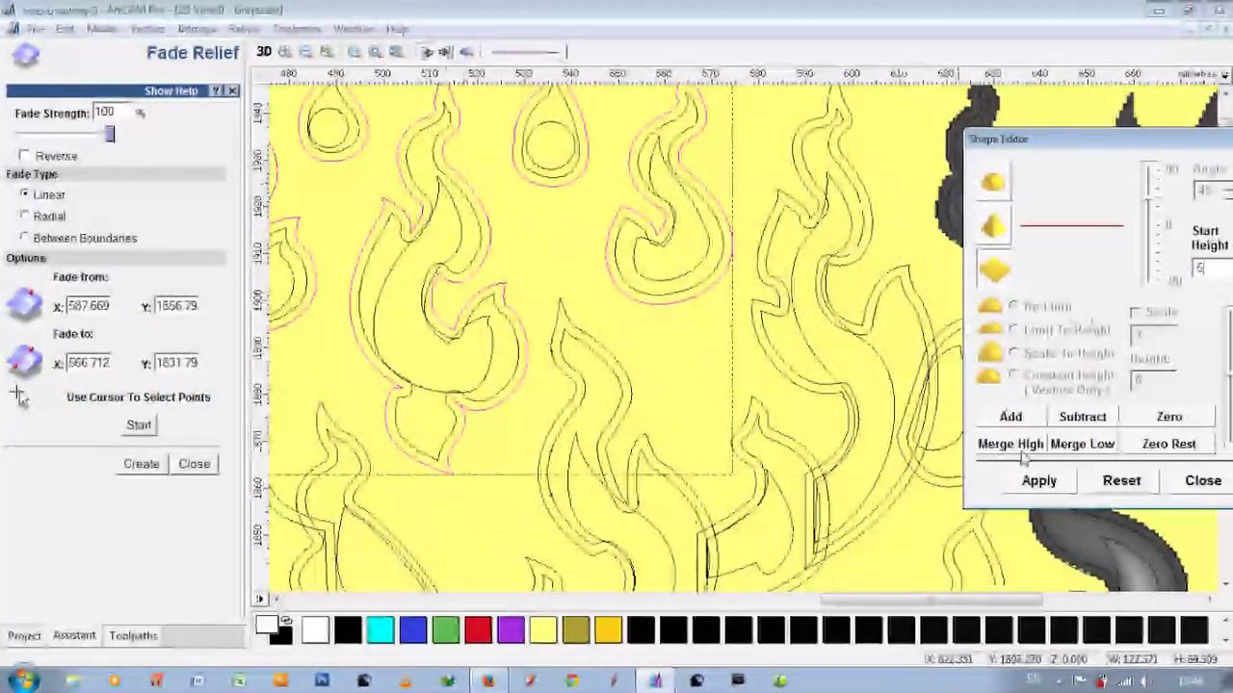
left_click(1021, 448)
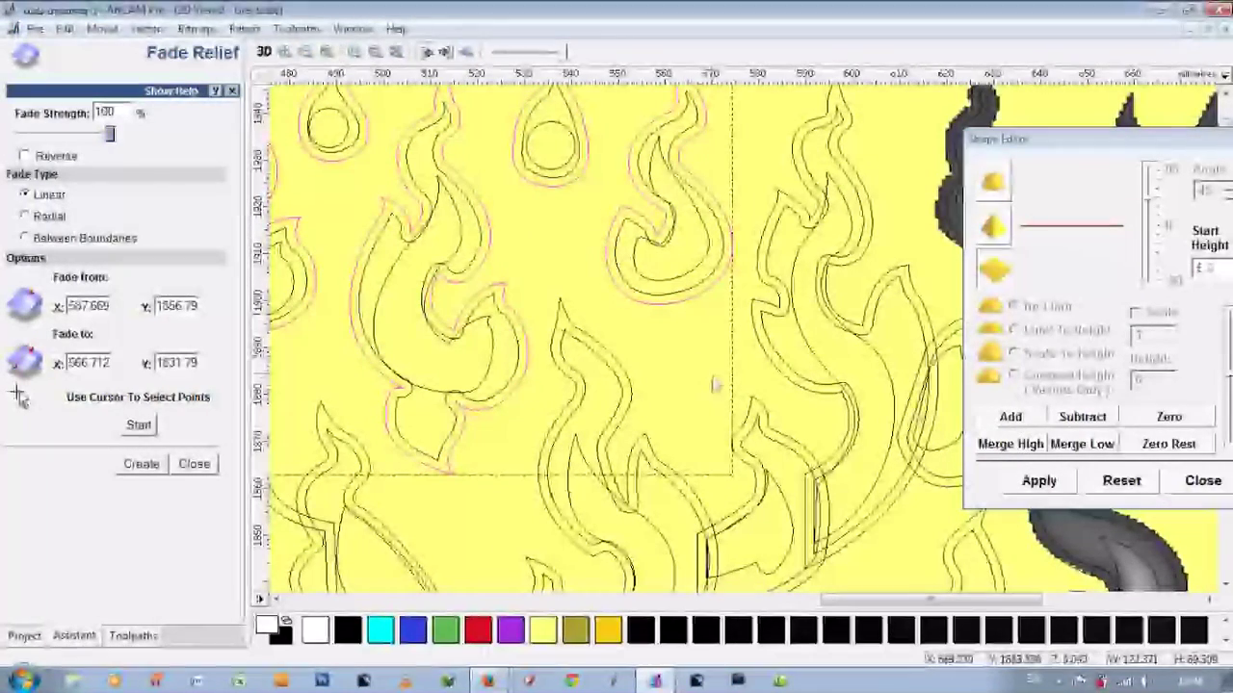
Step: Change the selection to the left circle and preview the relief in 3D
left_click(708, 293)
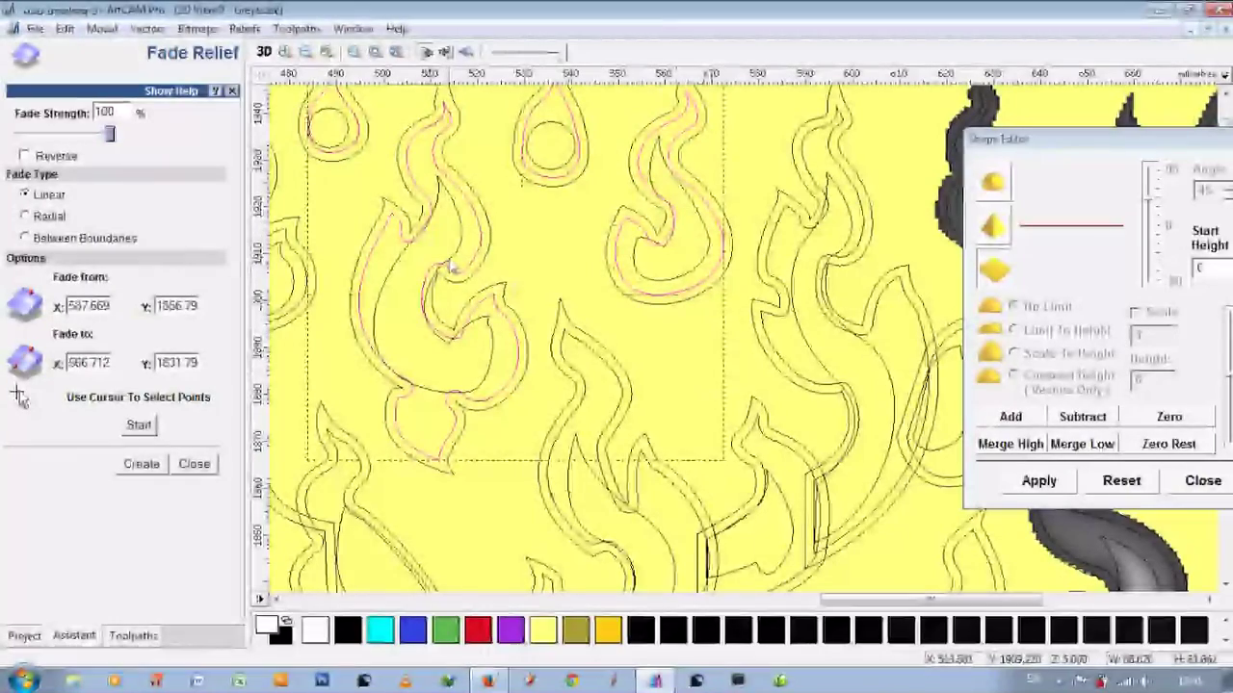
left_click(994, 185)
left_click(591, 187)
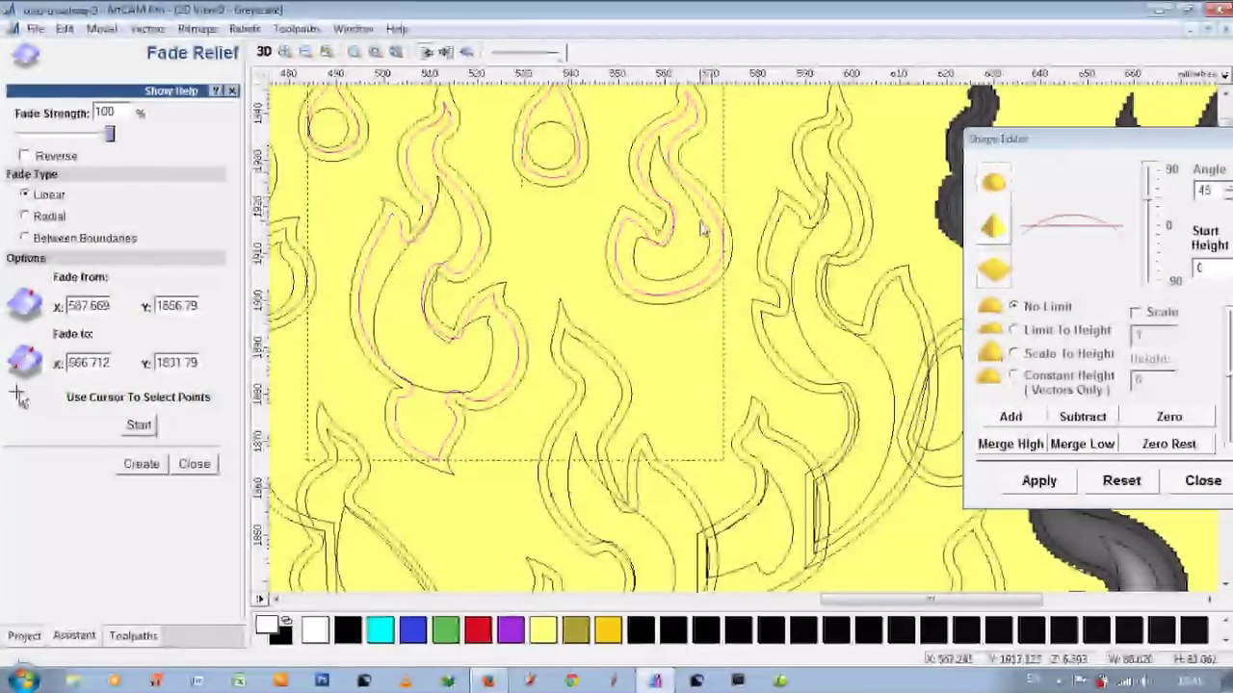
left_click(455, 258, "shift")
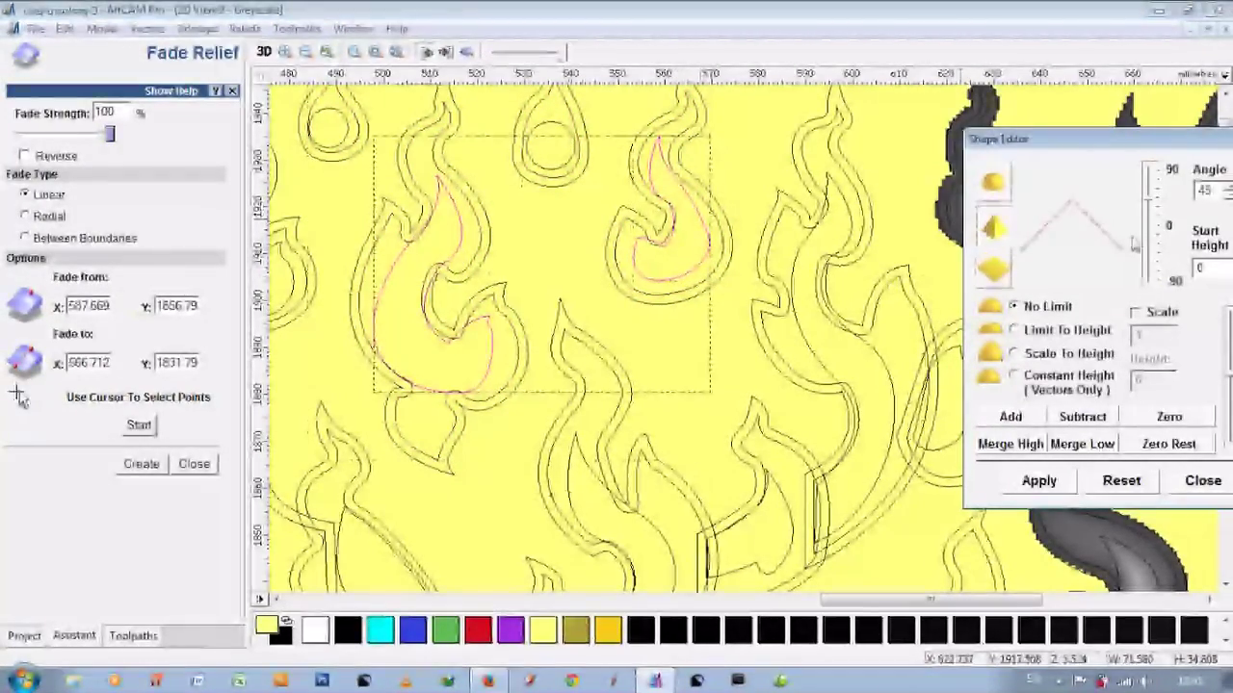
left_click(540, 176)
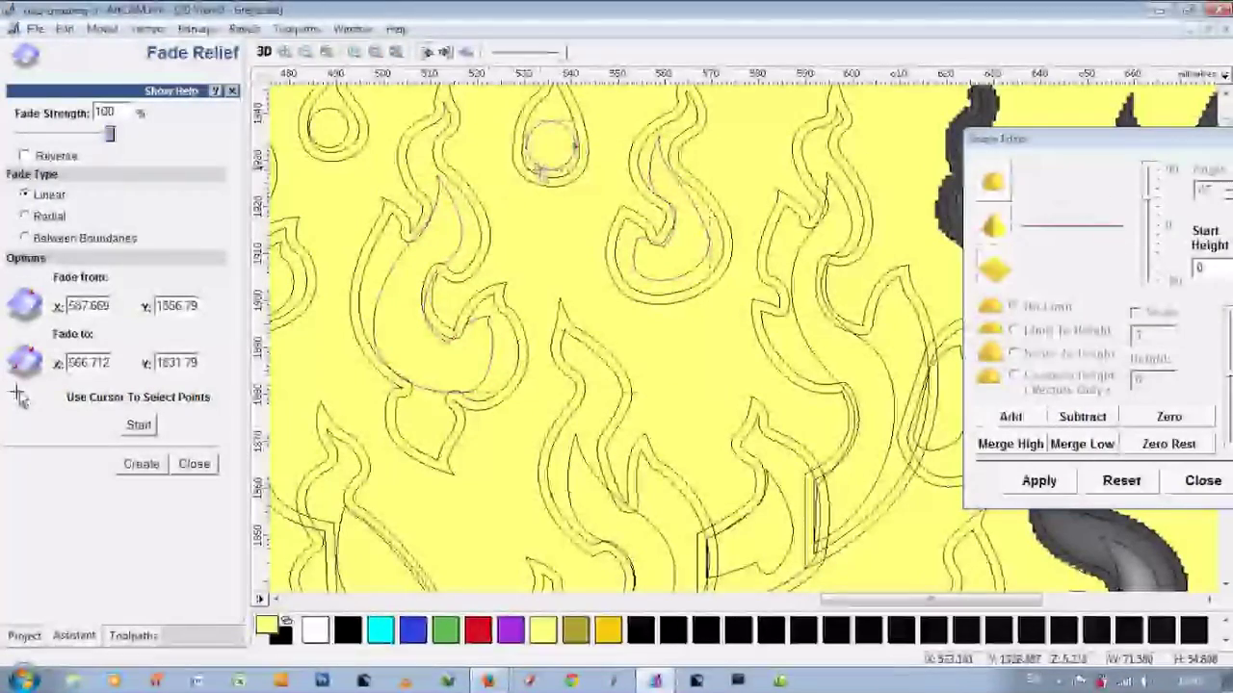
left_click(349, 143, "shift")
key("F3")
key("F2")
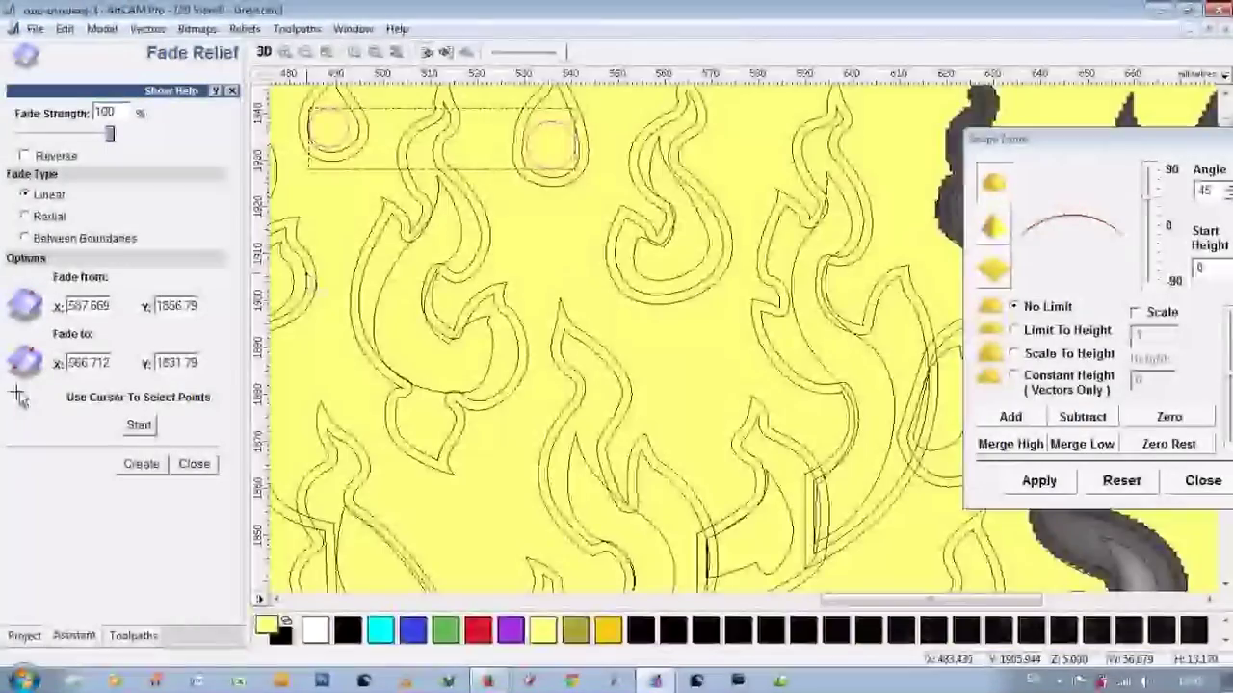
left_click(264, 52)
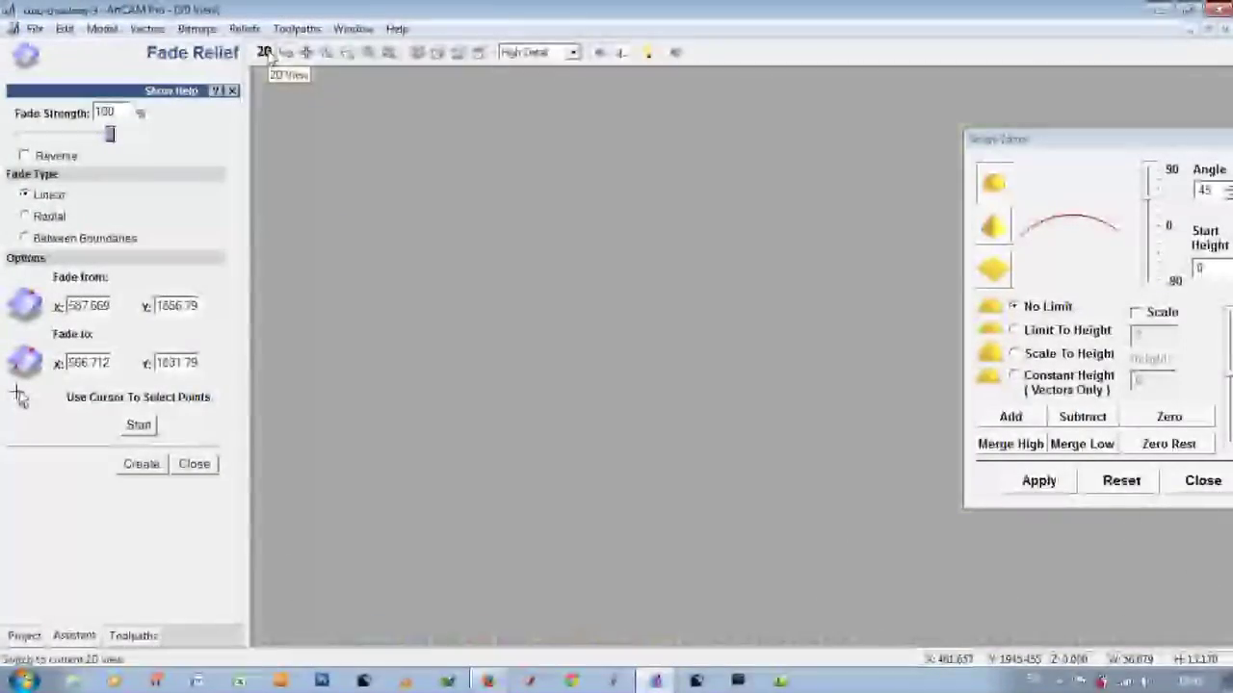
left_click(267, 53)
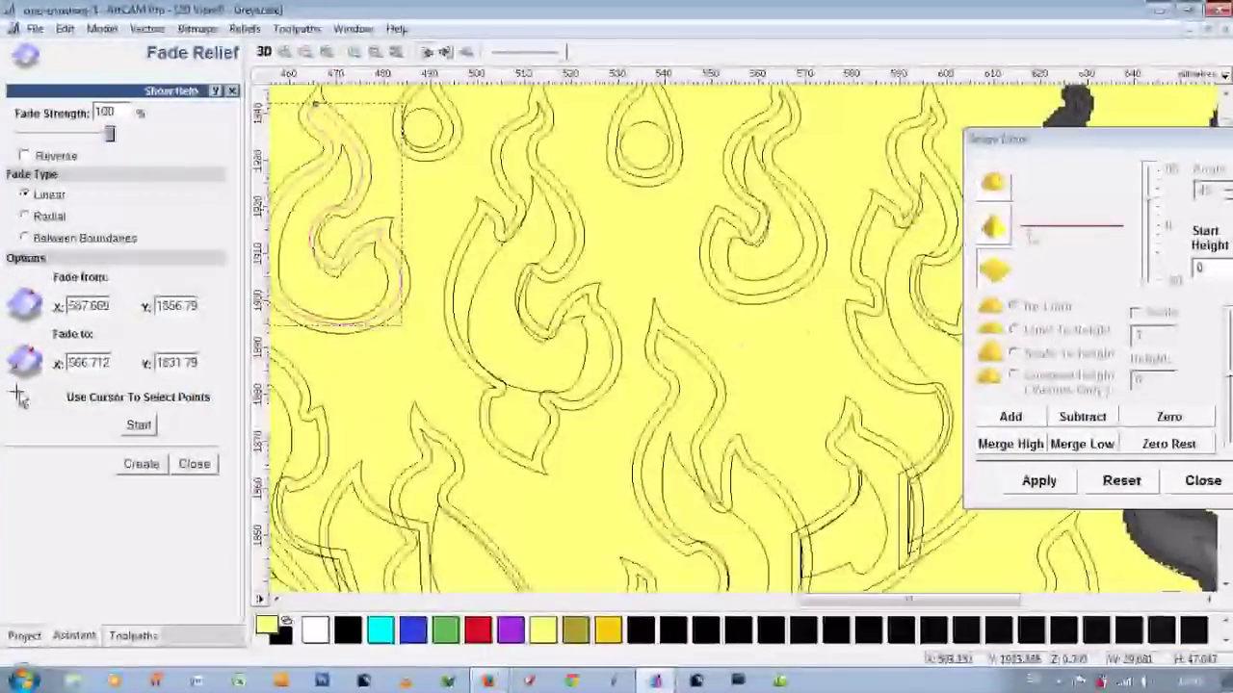
Step: Select the upper-left flame's inner outline and check its peaked 45° relief in 3D
left_click_drag(1064, 165, 1012, 163)
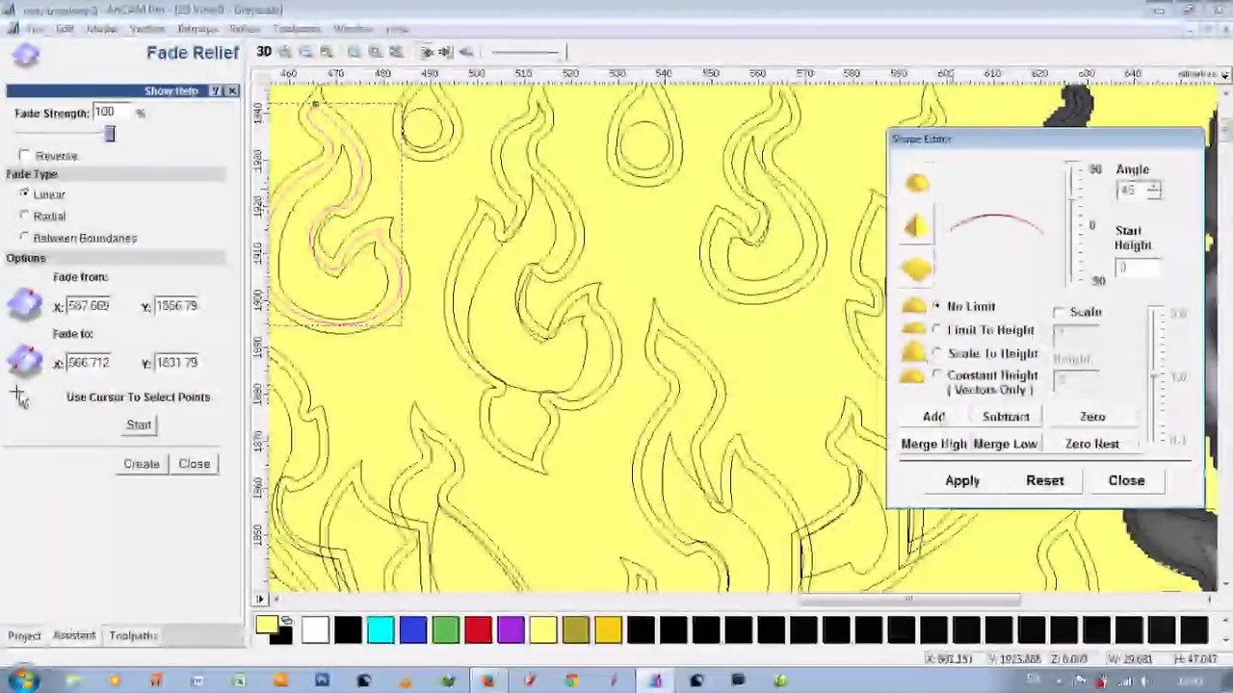
left_click(348, 262)
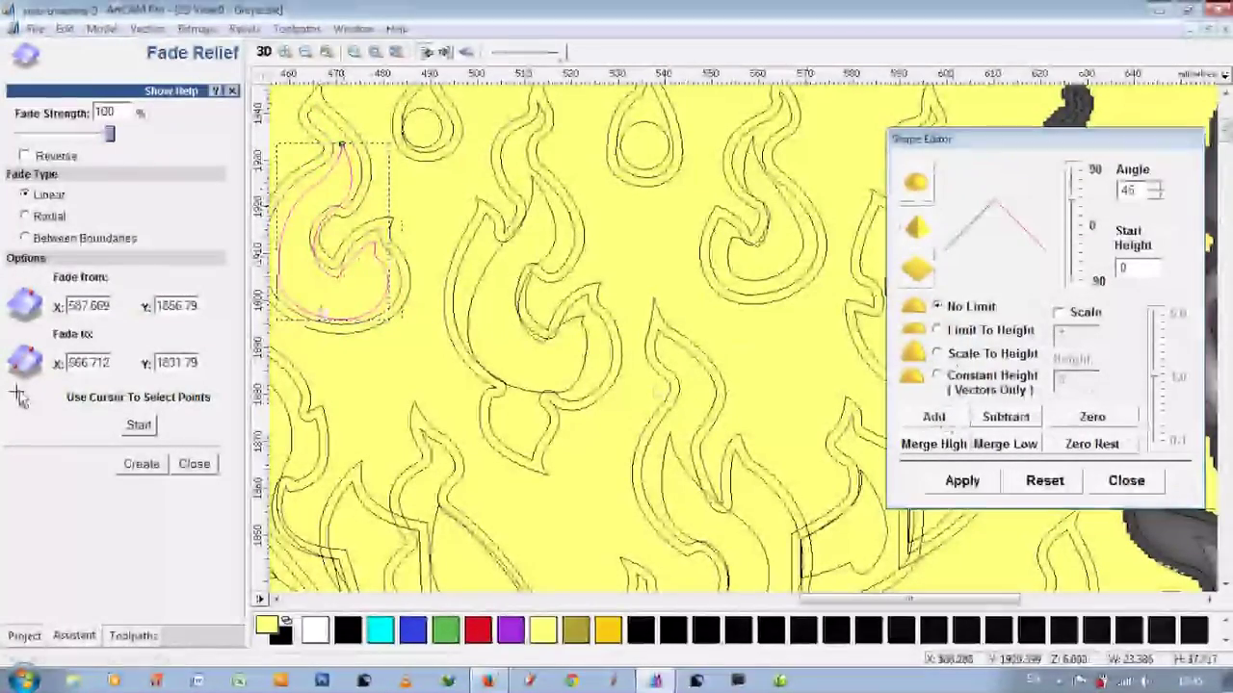
left_click(264, 53)
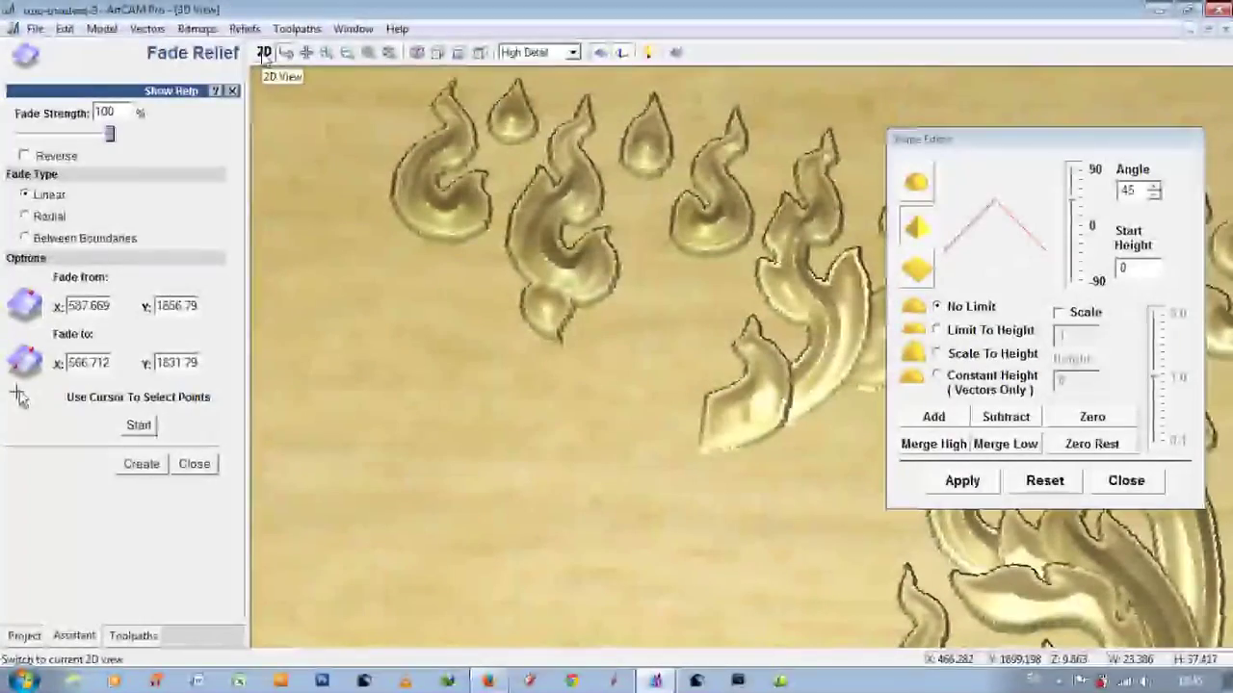
left_click(264, 53)
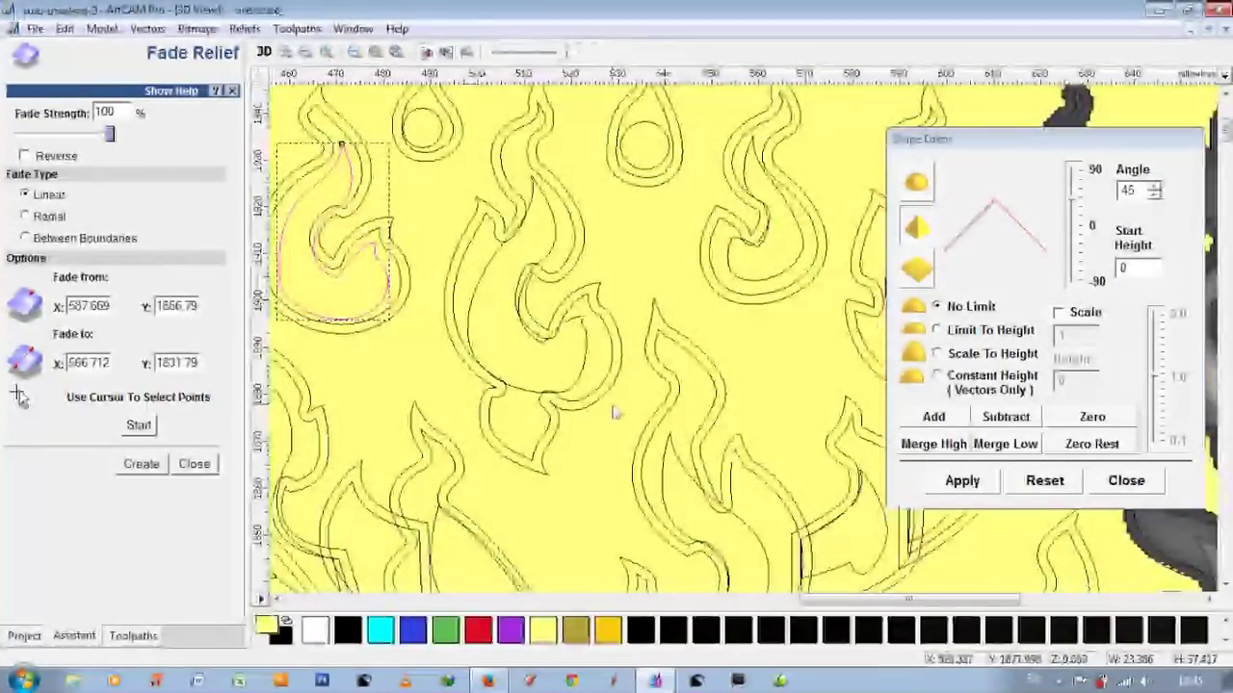
scroll(613, 412, "down", 2)
scroll(544, 205, "up", 2)
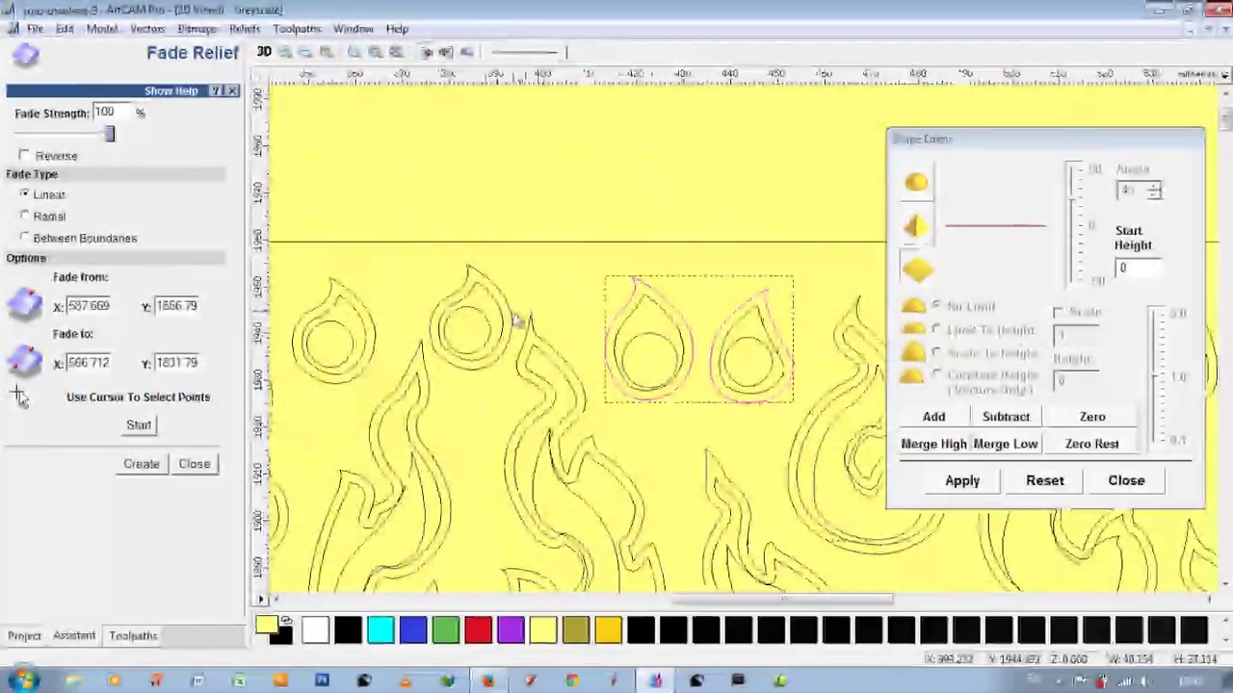
Step: Select the four teardrops, then narrow the selection to their inner circles
left_click(1120, 289)
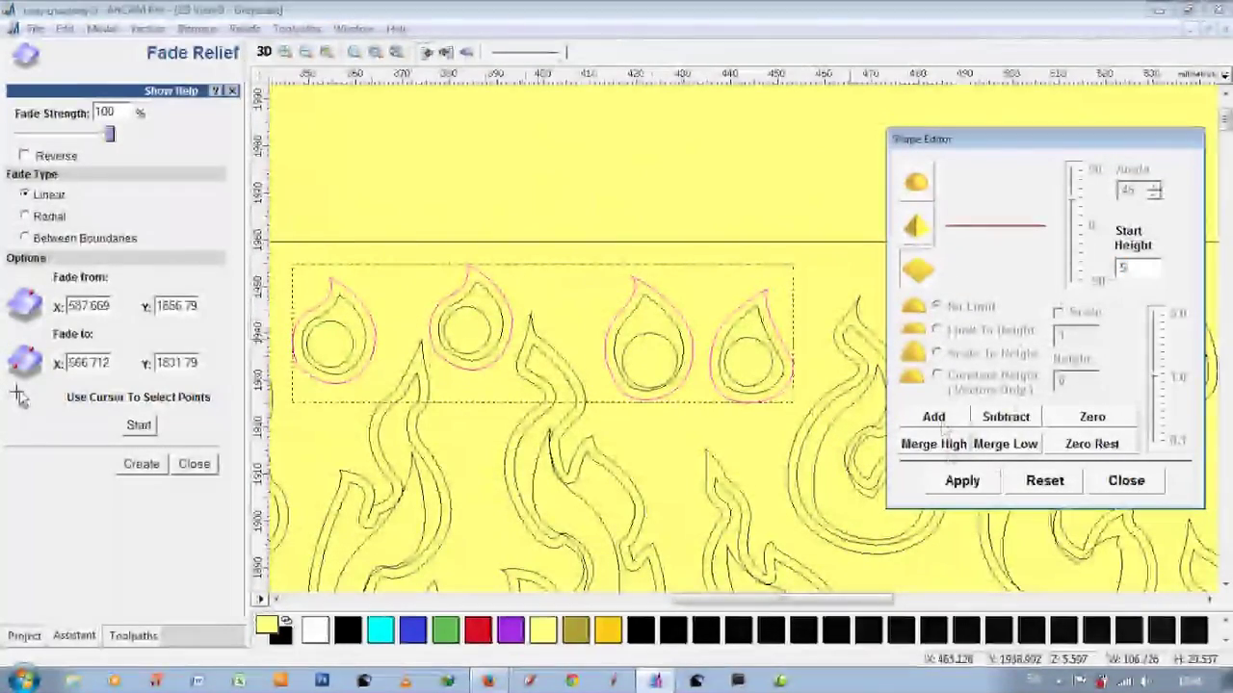
left_click(500, 318, "shift")
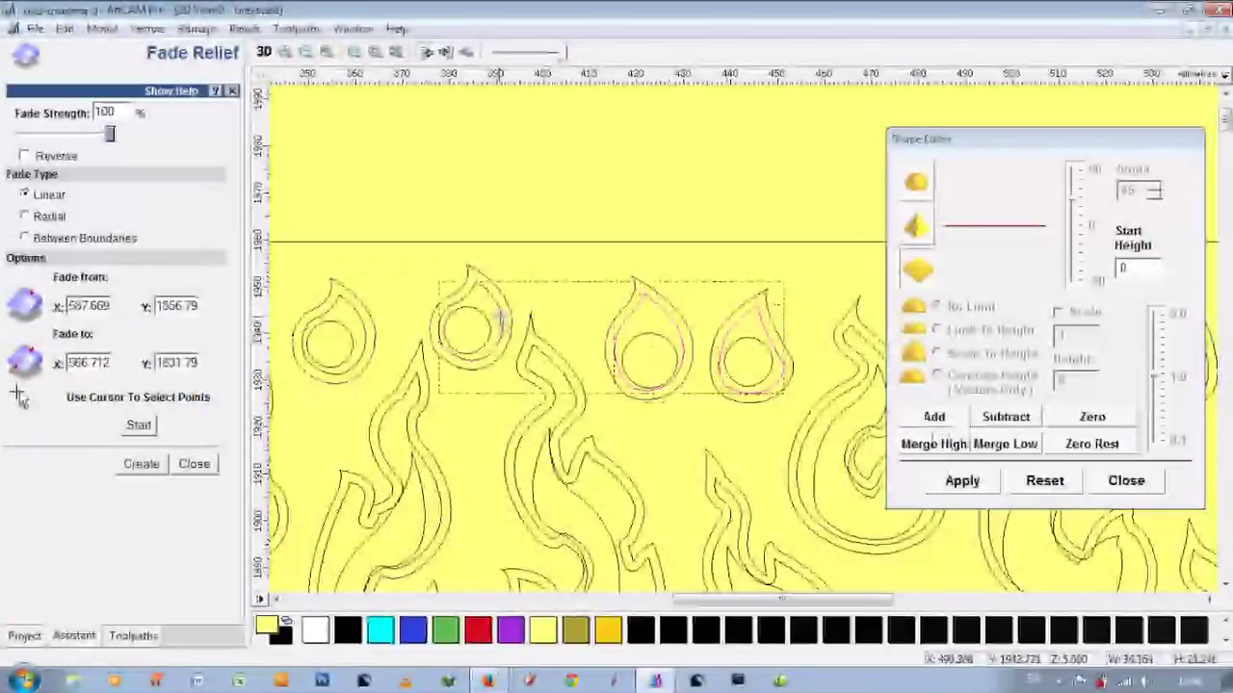
left_click(371, 327, "shift")
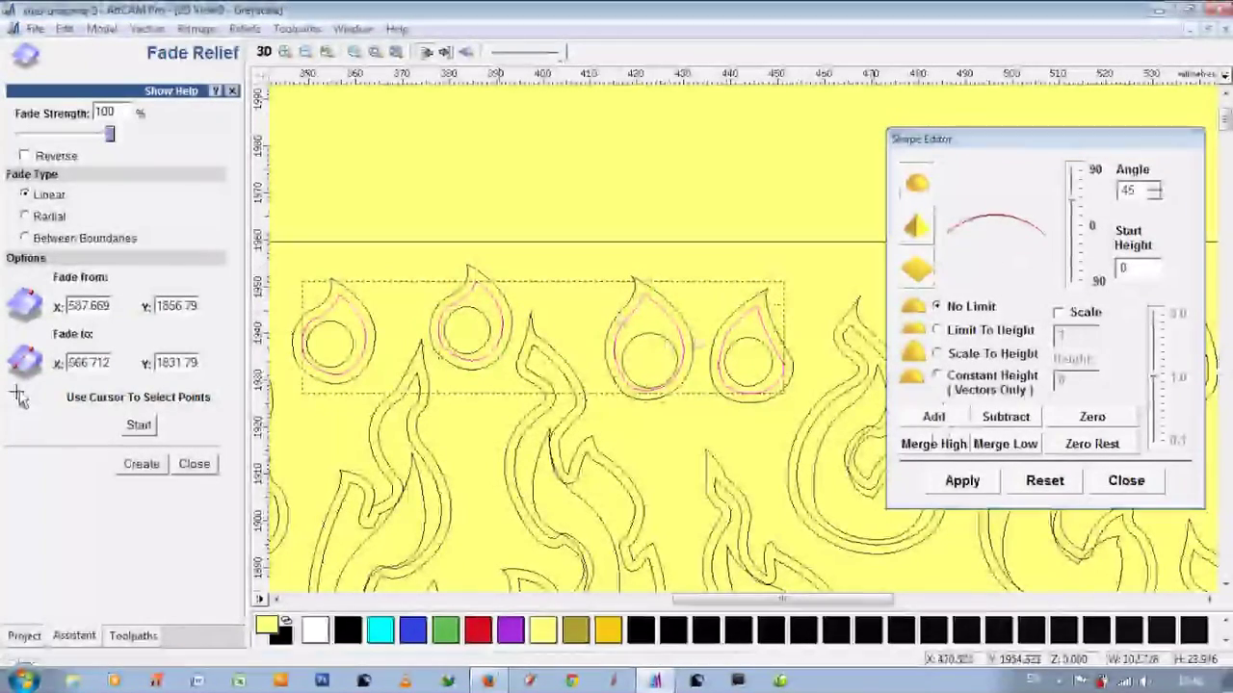
left_click(667, 352)
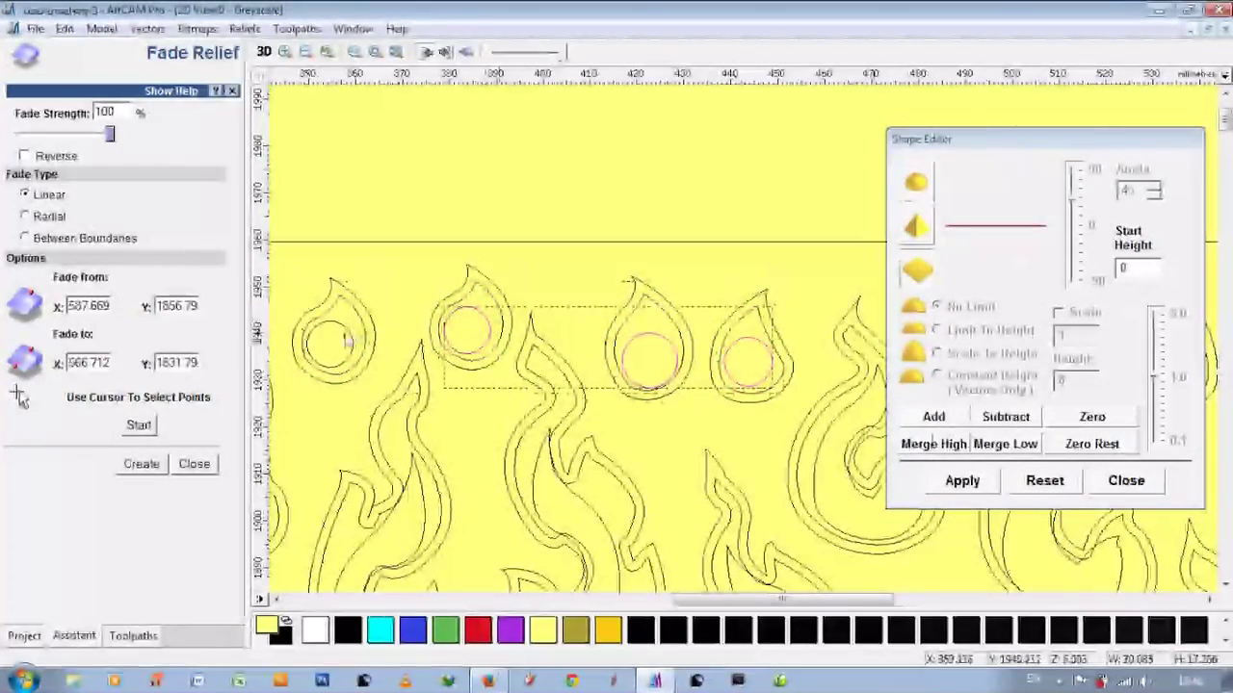
Step: Inspect the teardrop relief in a tilted 3D view, then close the Fade Relief panel
left_click(263, 52)
mouse_move(616, 357)
left_mouse_down()
mouse_move(483, 359)
mouse_move(473, 375)
left_mouse_up()
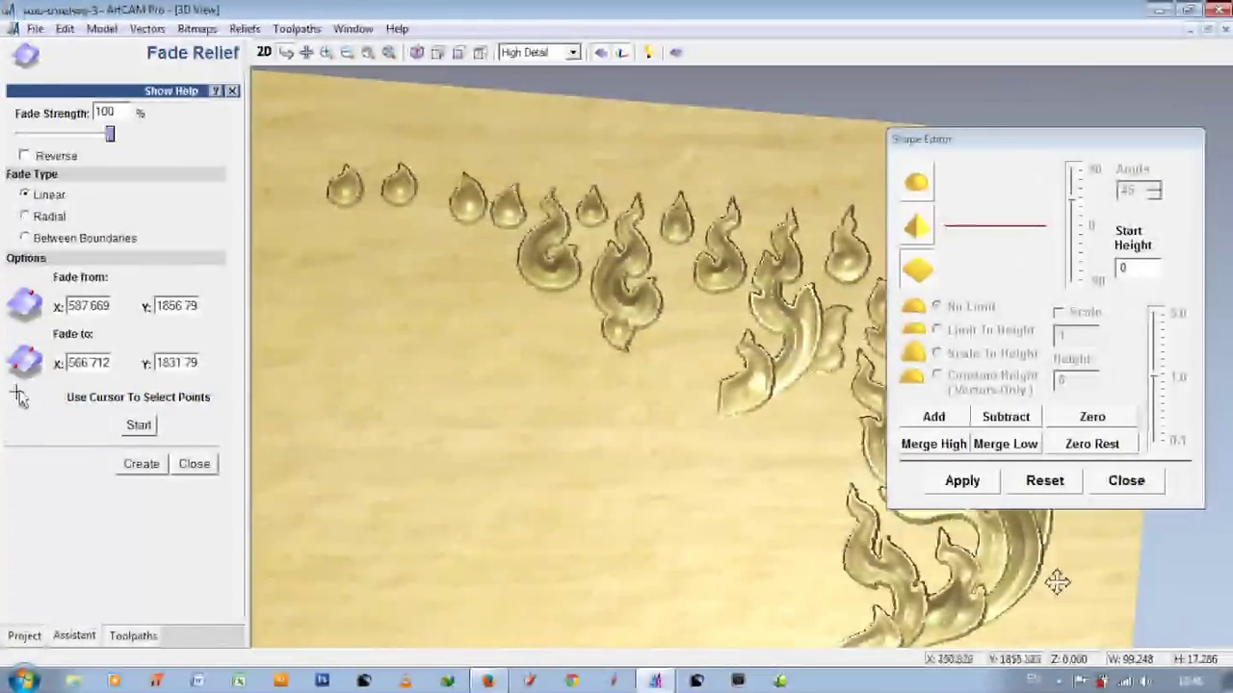
key("F2")
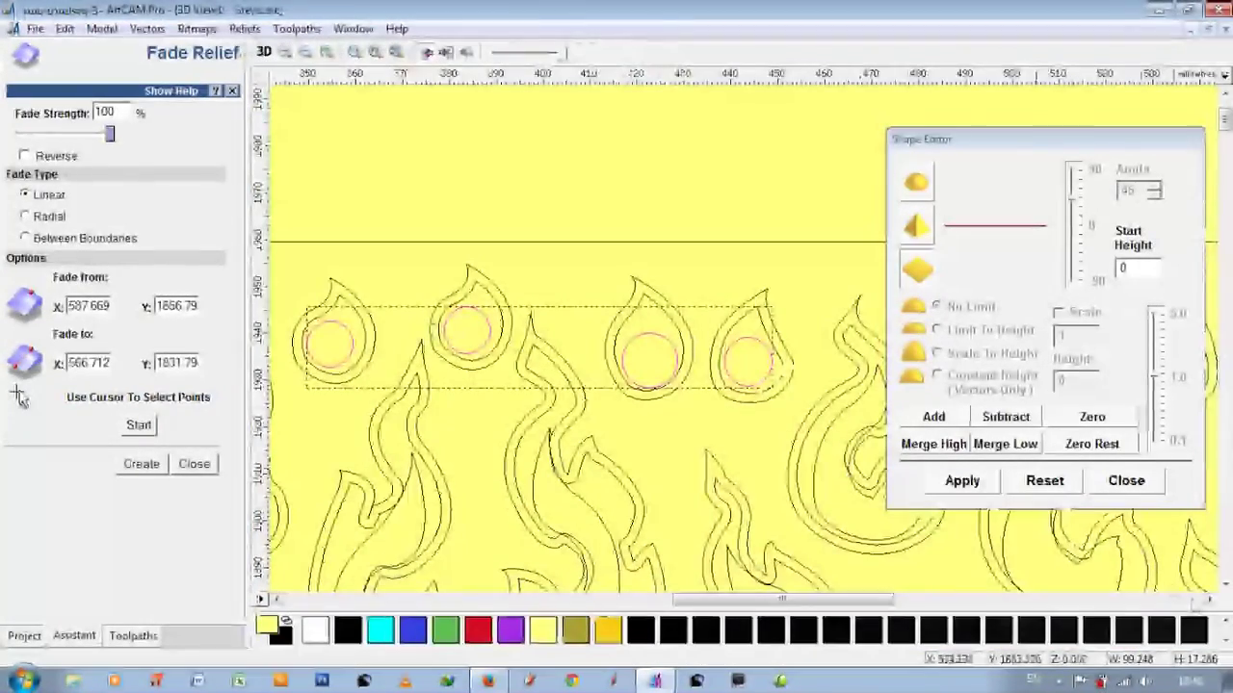
left_click(196, 467)
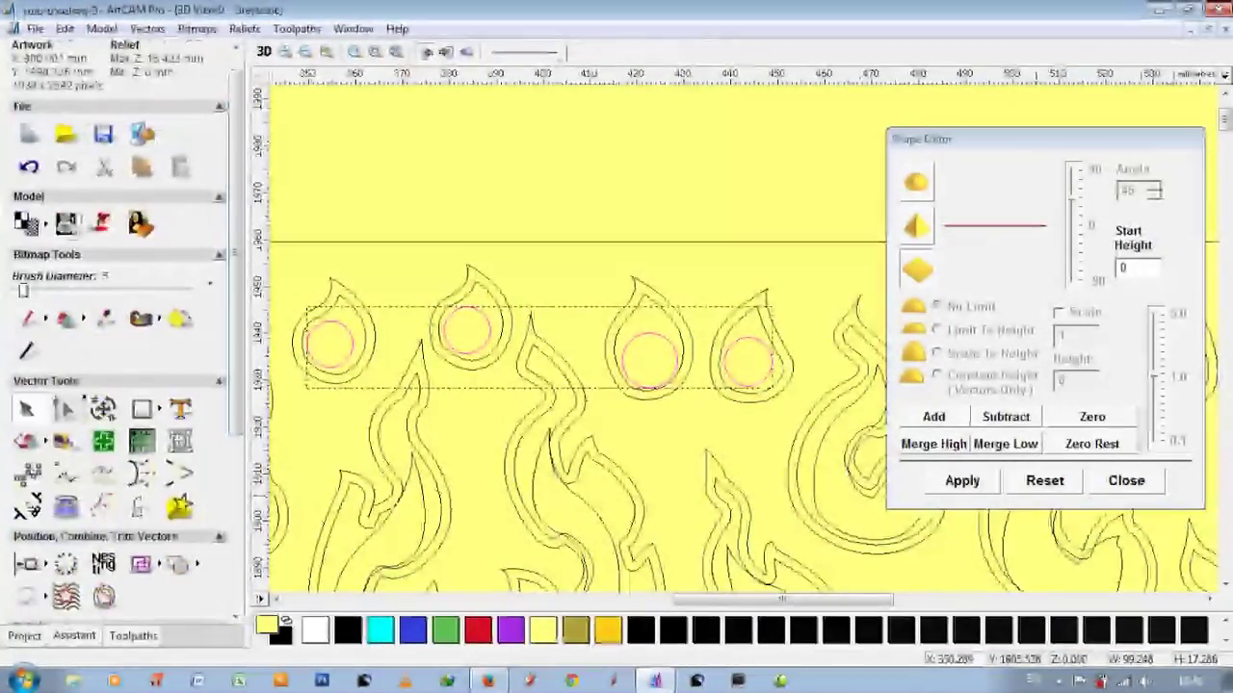
Step: Select the slim flame in the central branch and set its start height to 5.0
left_click(1216, 598)
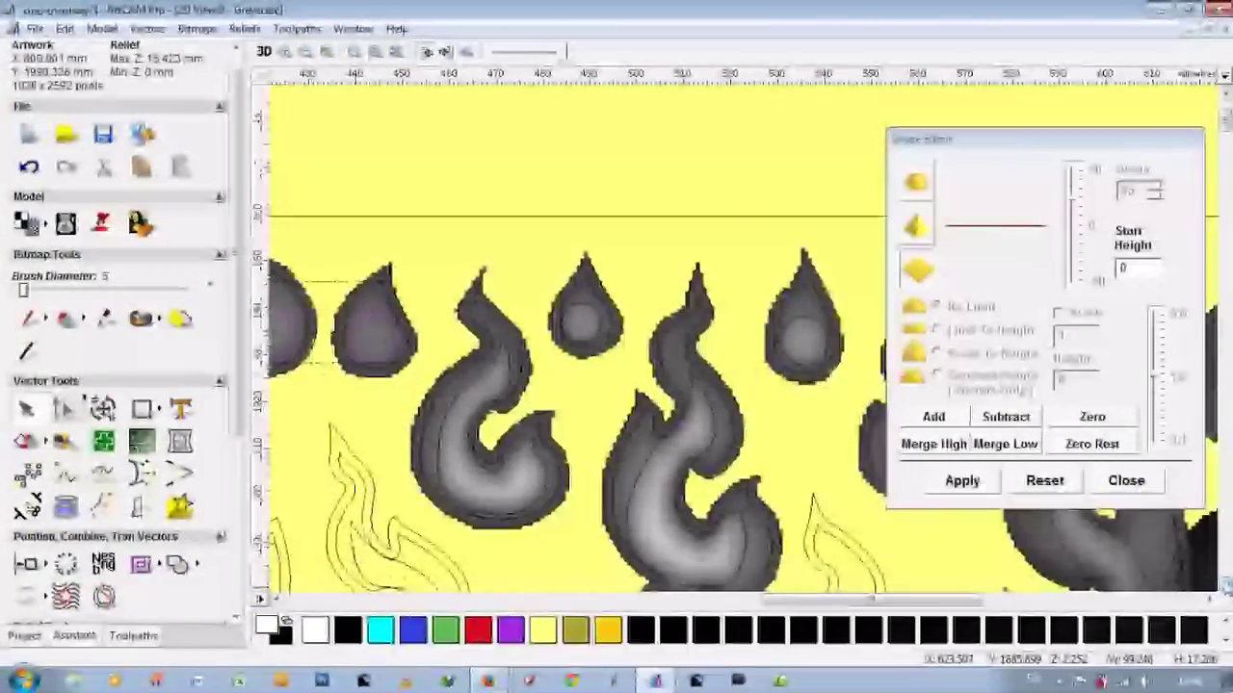
scroll(1006, 588, "down", 3)
scroll(1040, 585, "down", 3)
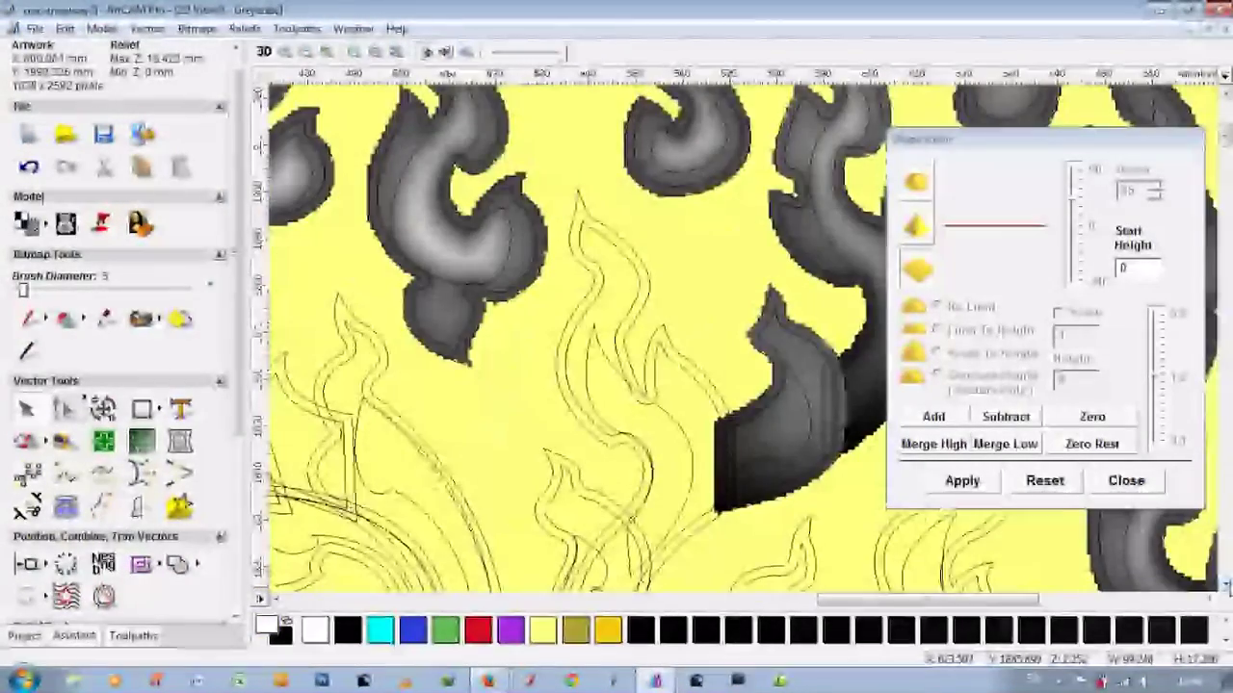
scroll(1067, 585, "down", 3)
left_click(674, 278)
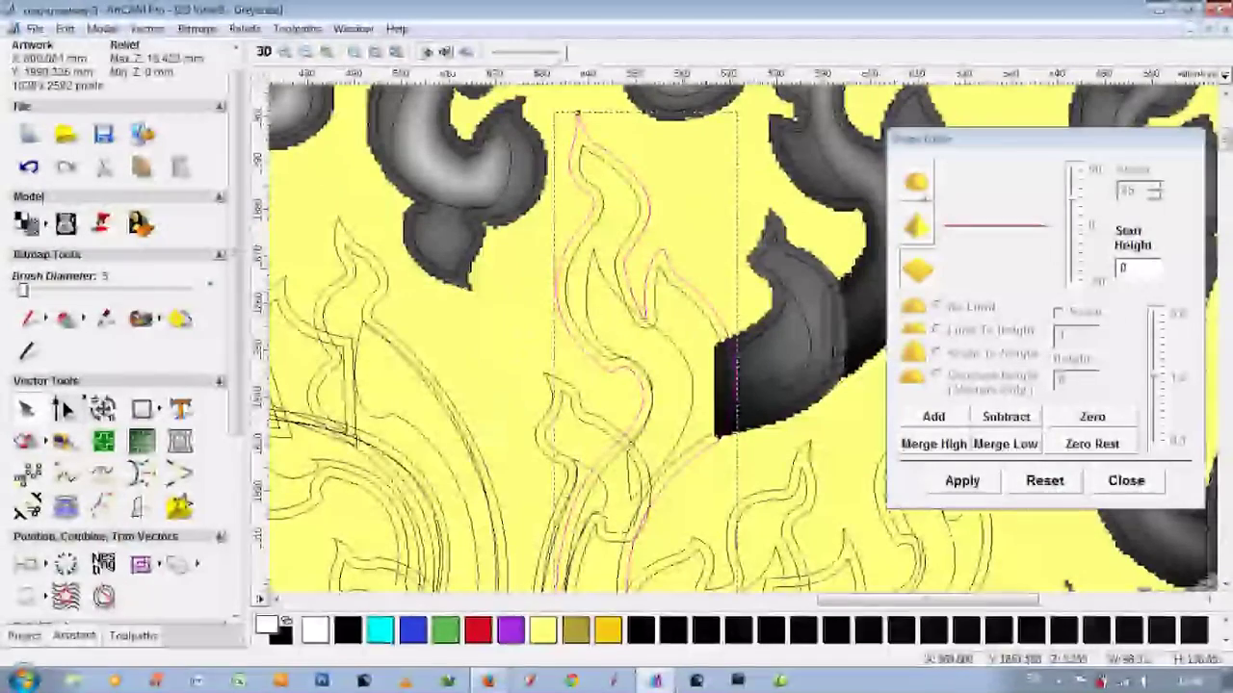
double_click(1123, 269)
type("5")
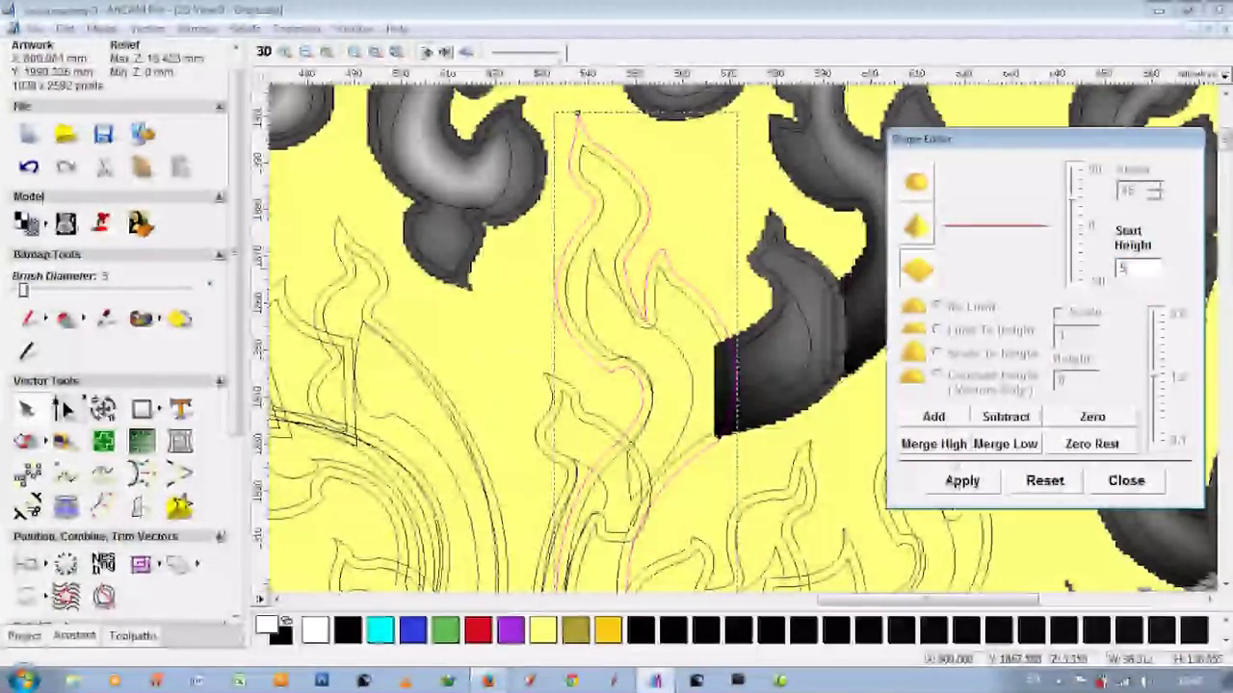
type(".0")
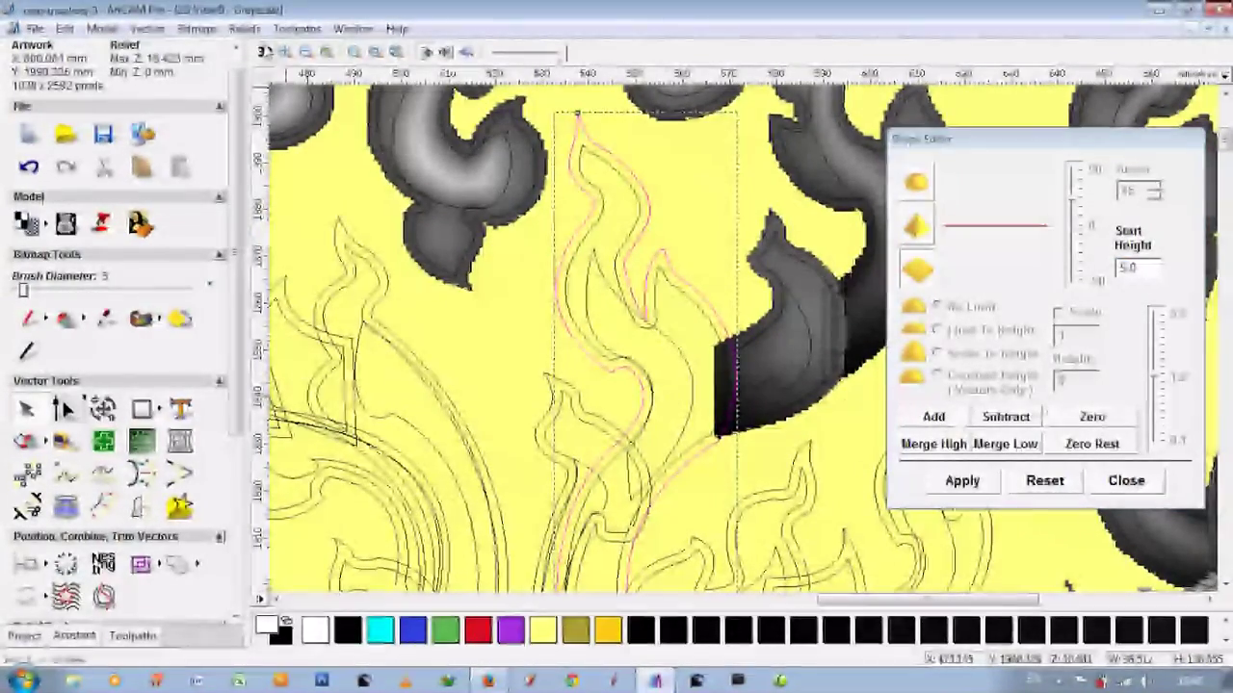
Step: Preview in 3D, then add the inner flame as a pointed relief shape
key("F3")
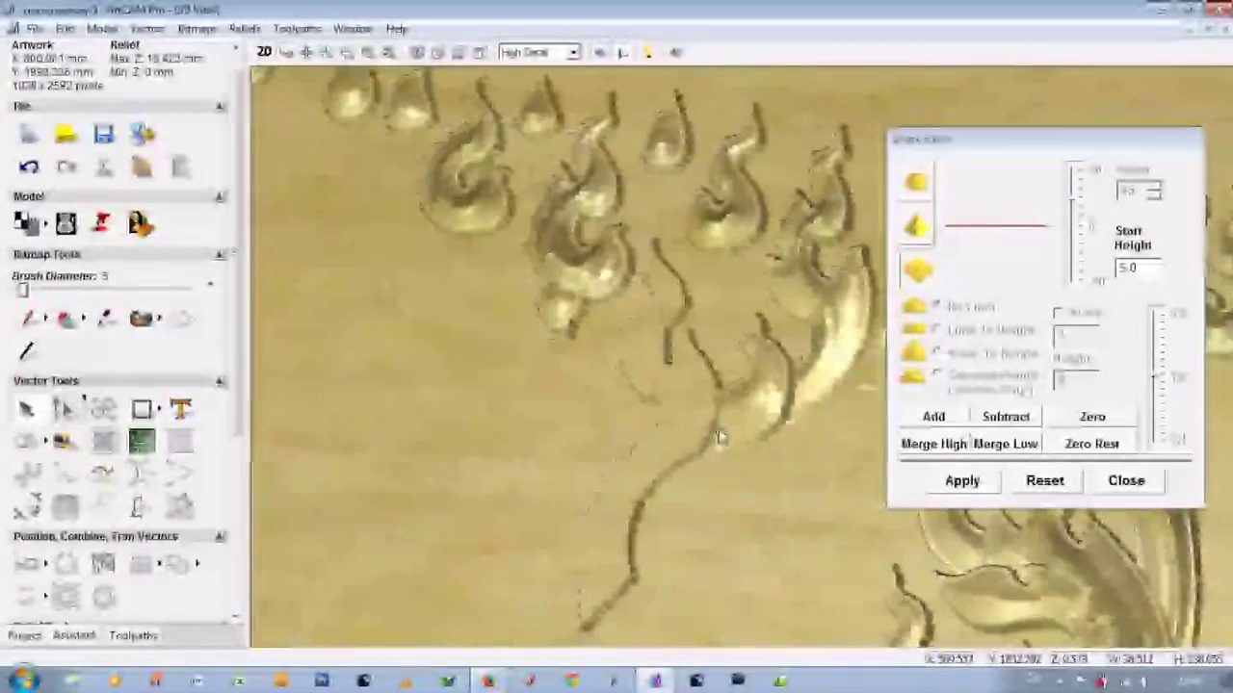
left_click_drag(721, 436, 615, 348)
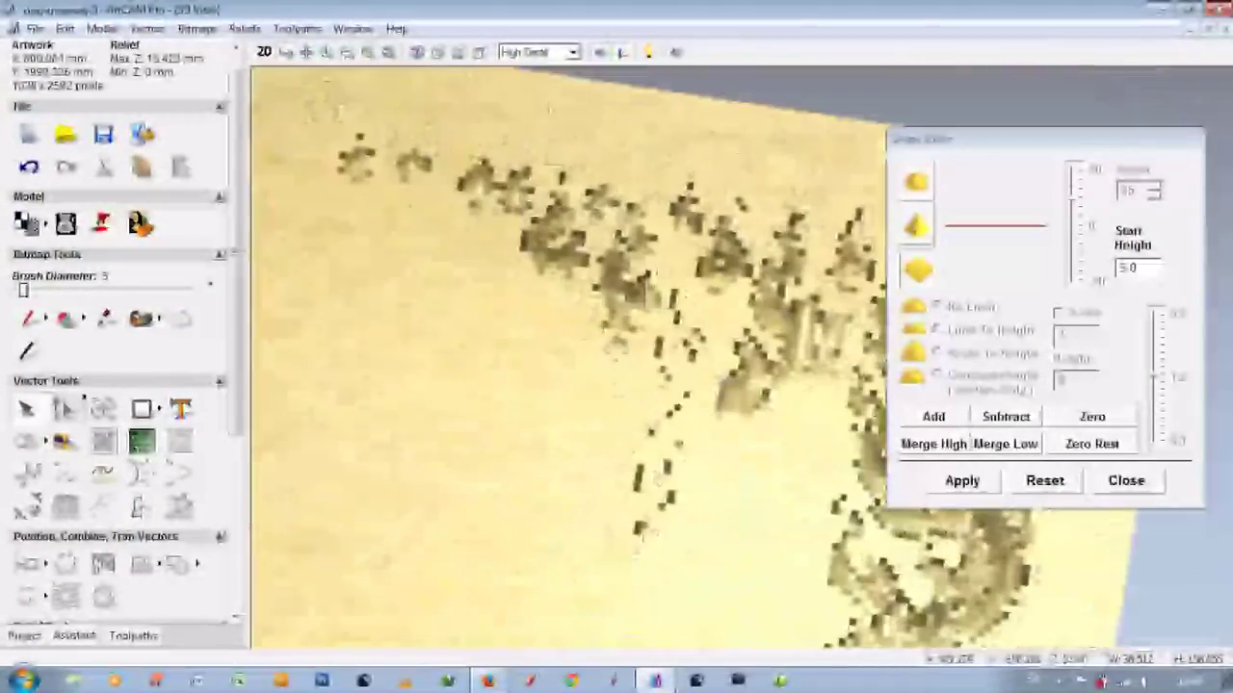
key("F2")
left_click(653, 301)
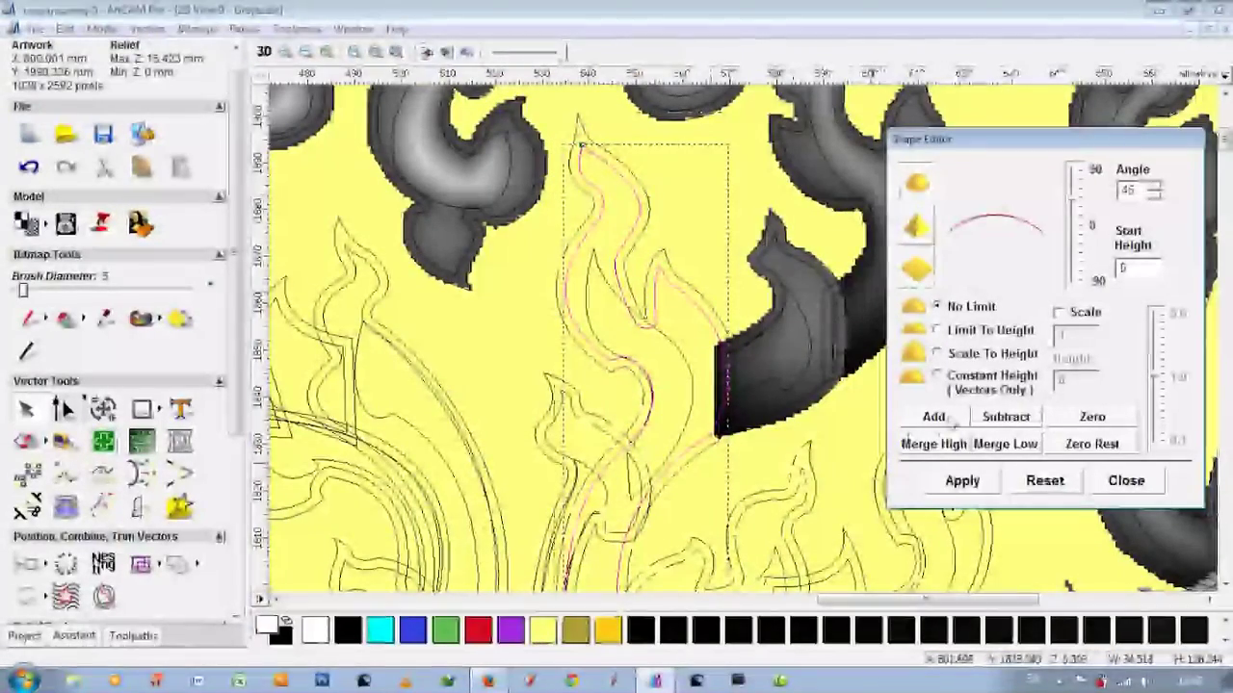
left_click(690, 383)
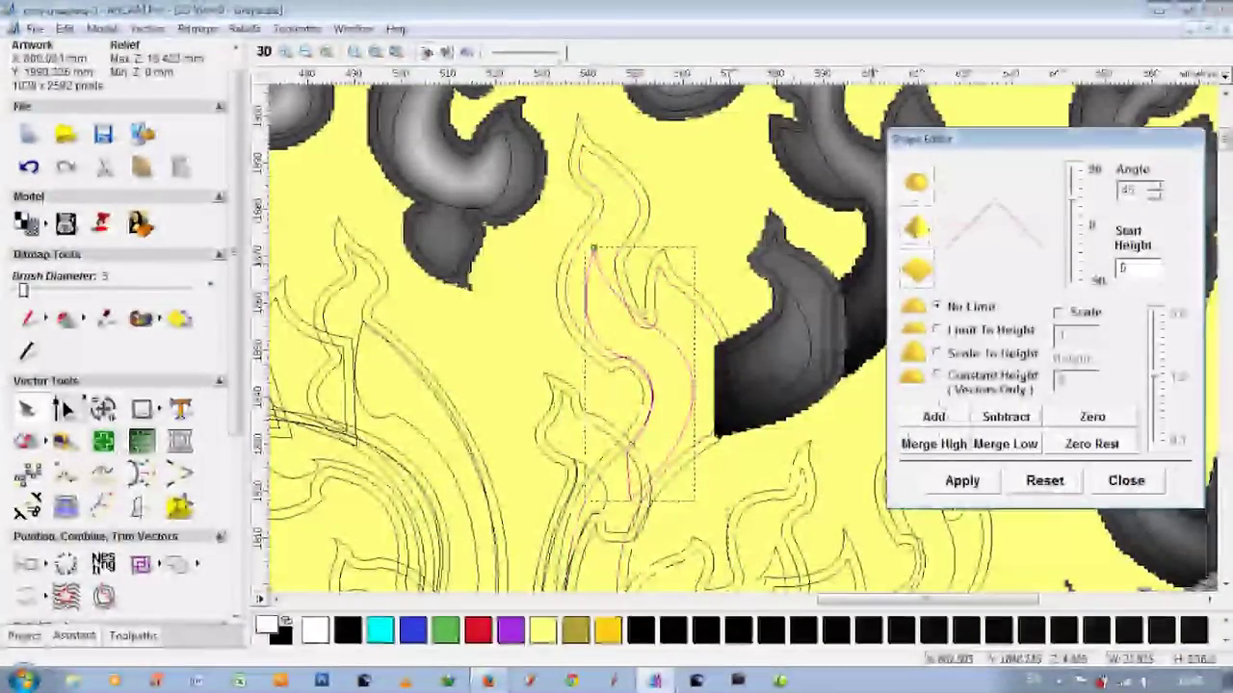
left_click(949, 417)
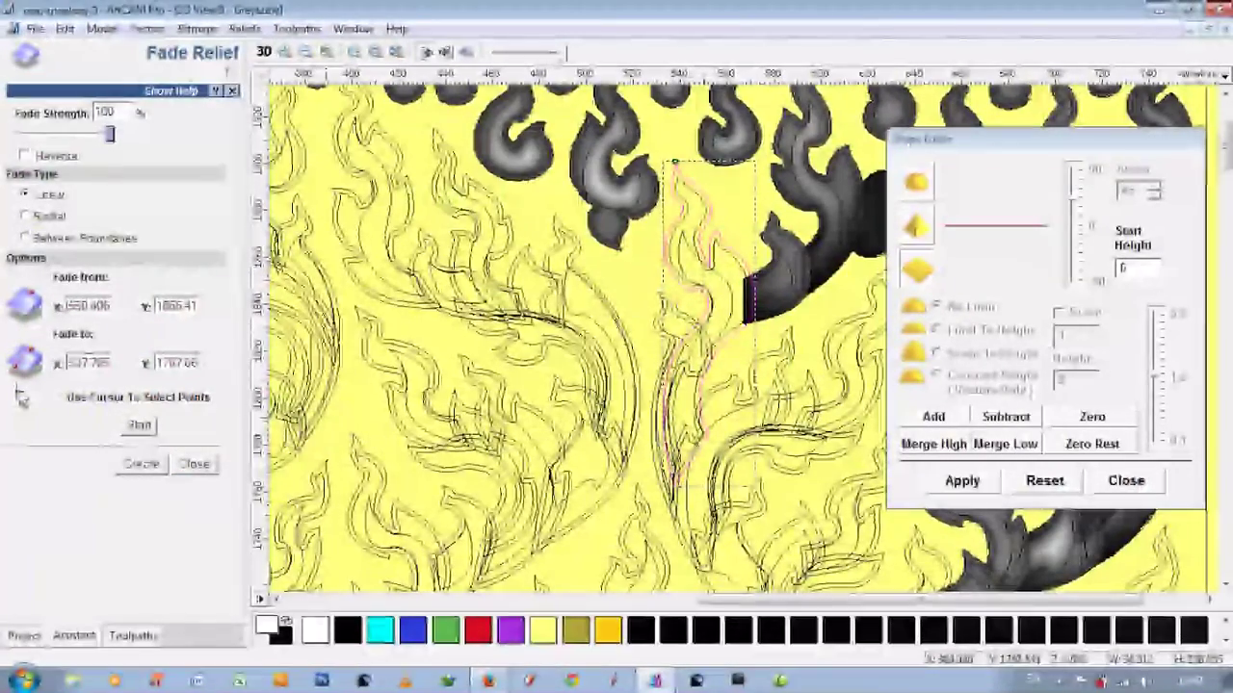
Step: Inspect the new flame relief at an oblique 3D angle, then enter 0.2 and recheck
left_click(263, 51)
scroll(597, 385, "up", 3)
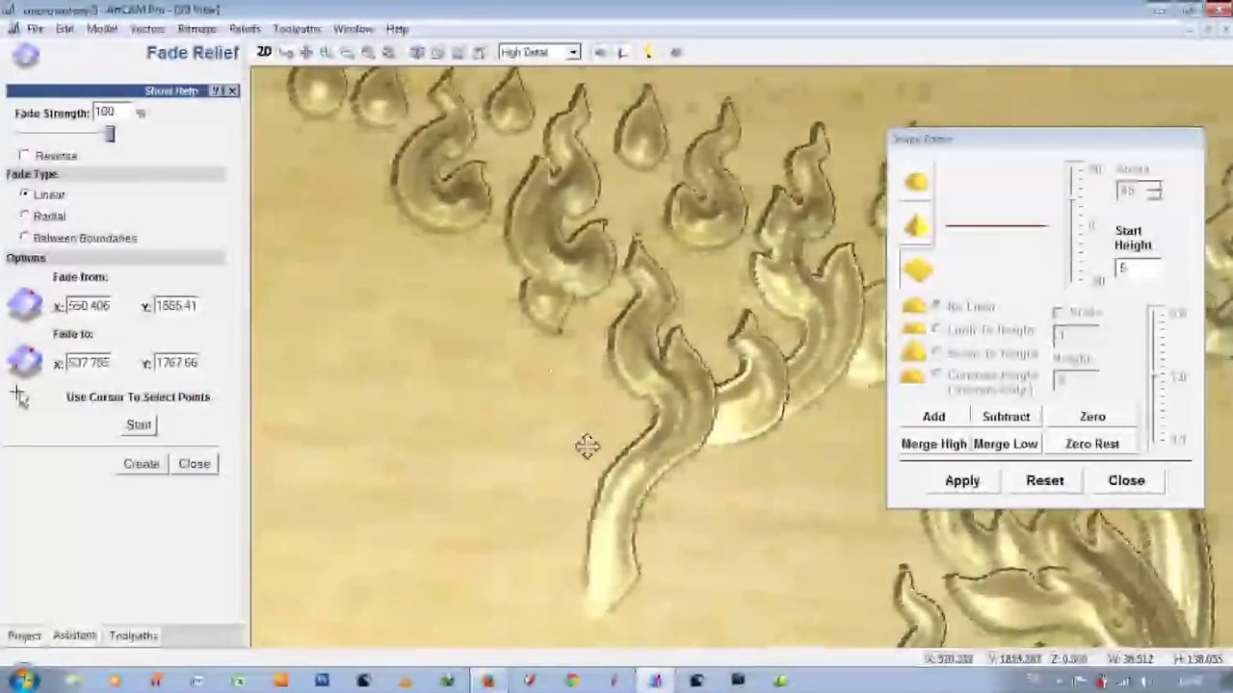
left_click_drag(586, 443, 792, 385)
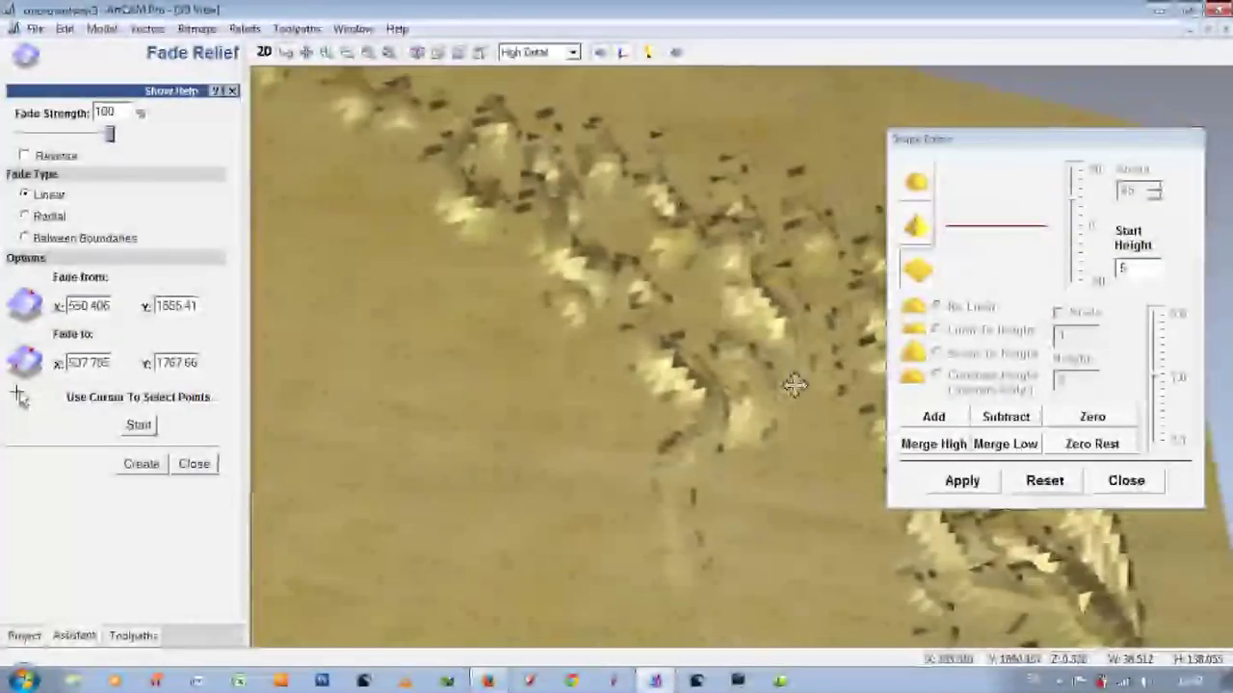
left_click_drag(677, 397, 522, 427)
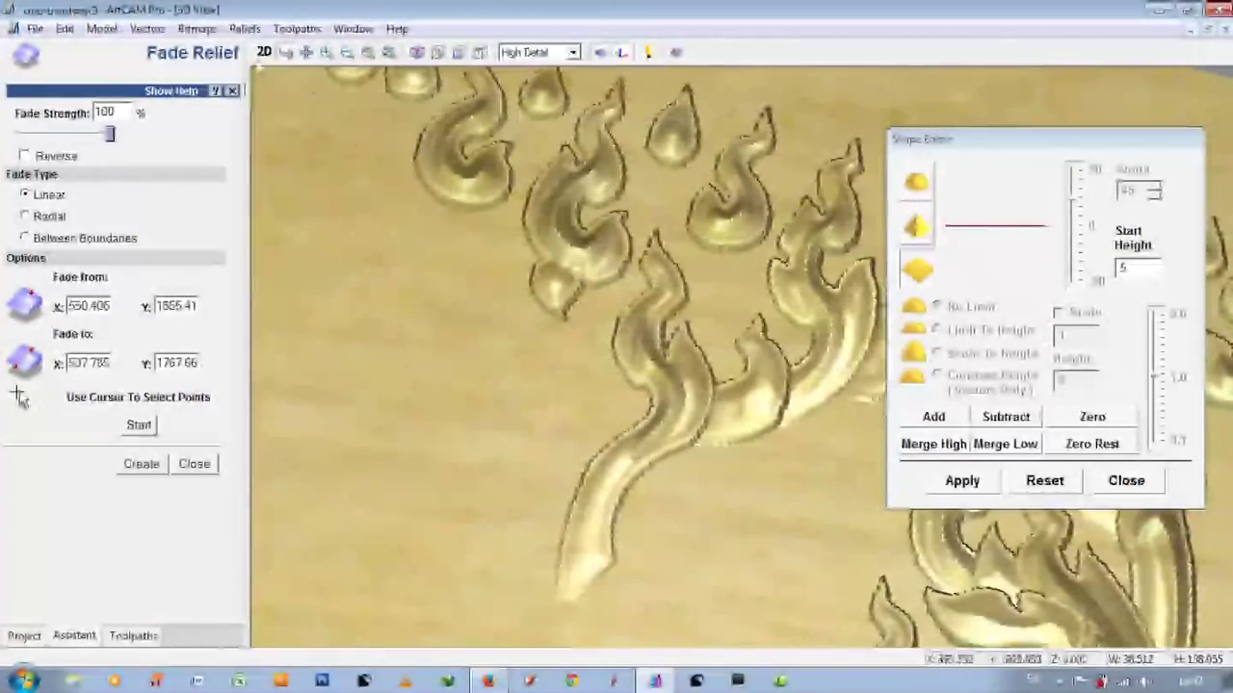
left_click(263, 53)
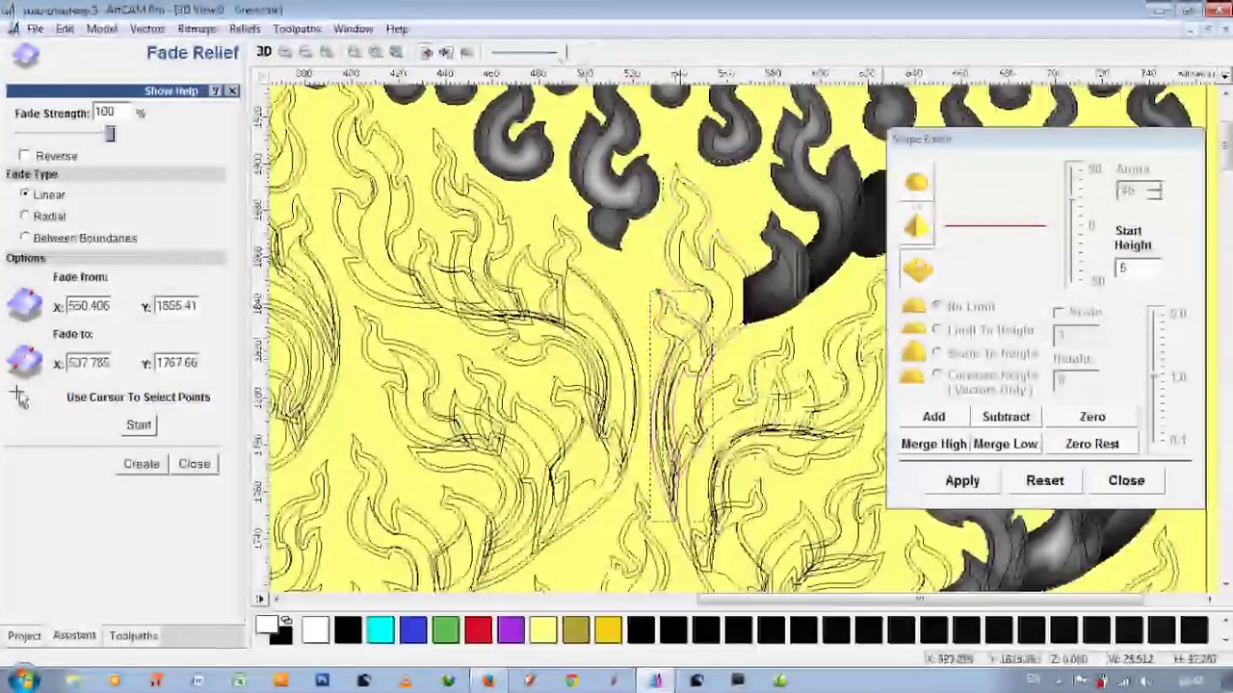
type("0.2")
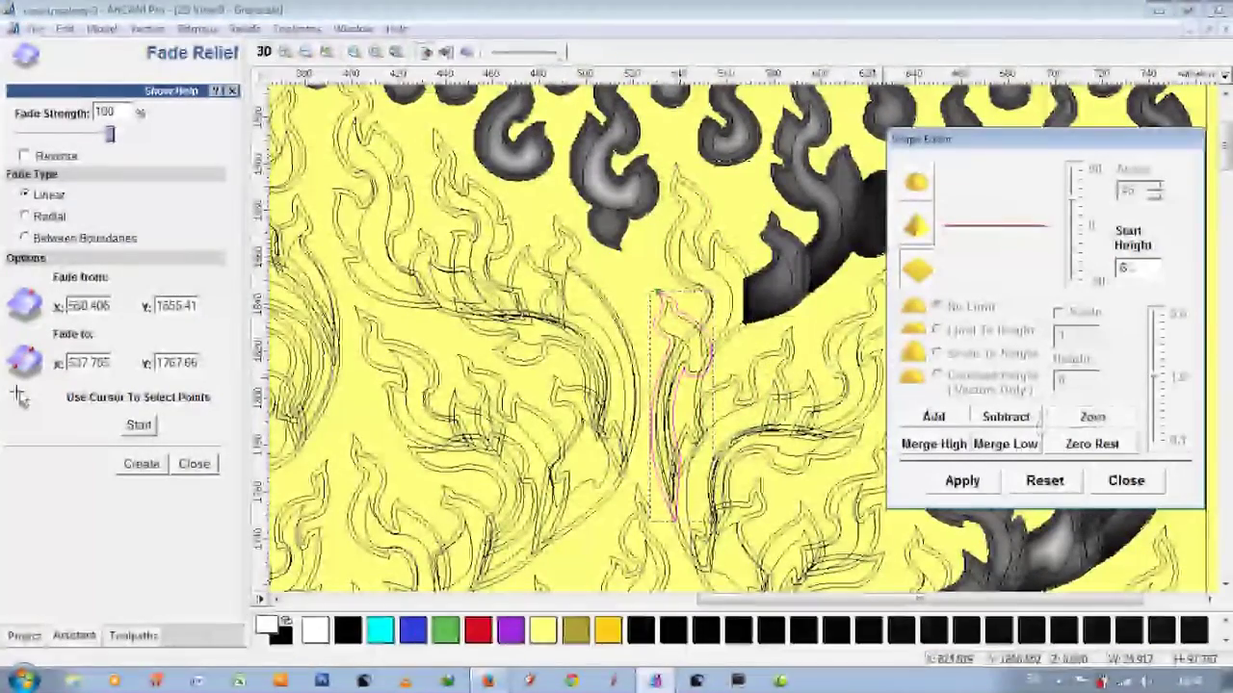
left_click(264, 53)
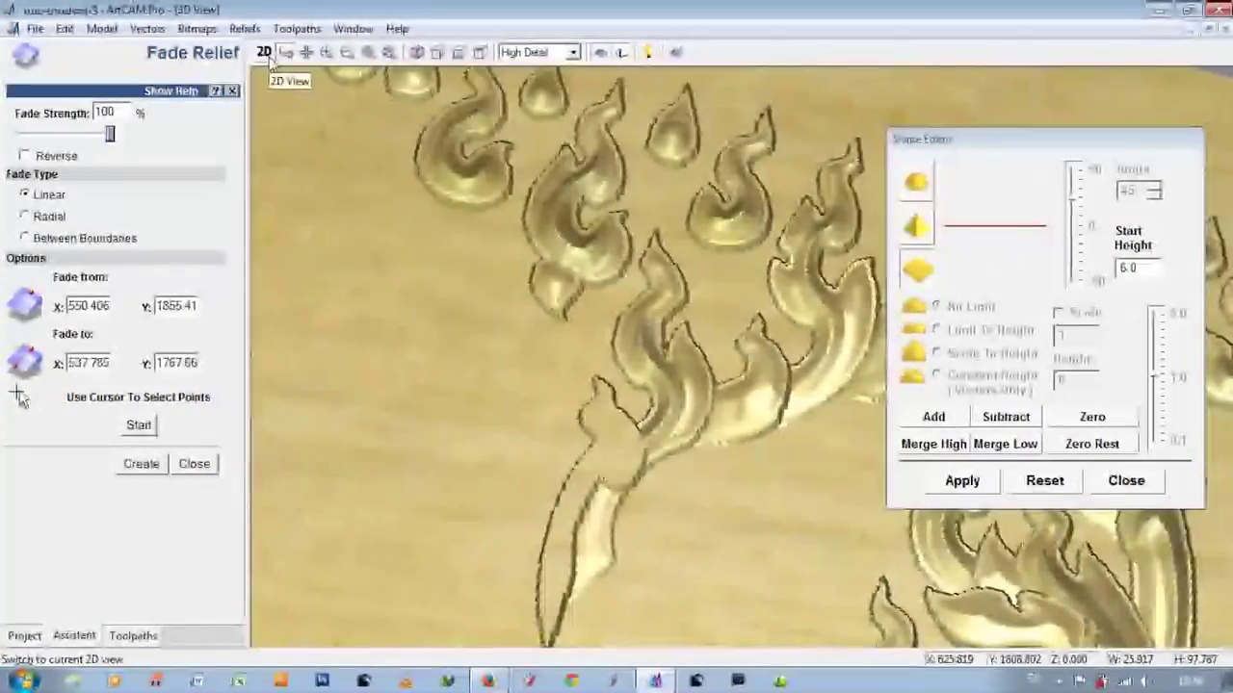
left_click(268, 56)
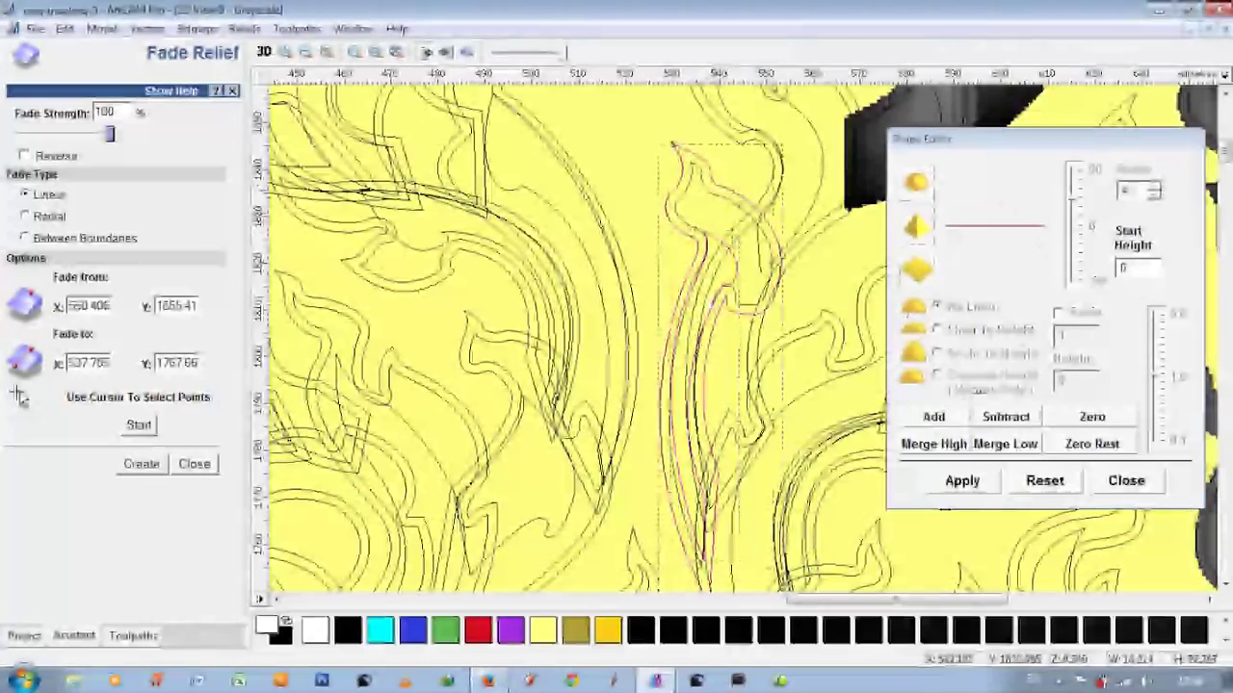
Step: Pan the 3D relief to view more flames, then select the slender right-hand flame
scroll(713, 302, "down", 2)
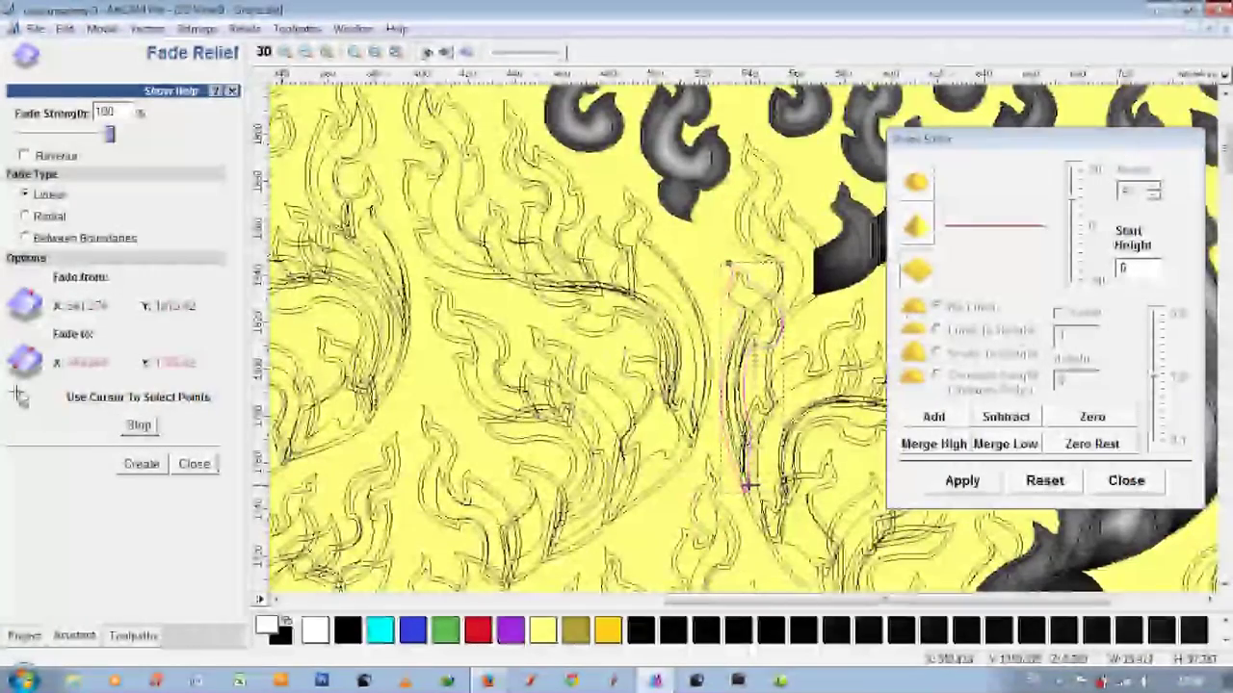
key("F3")
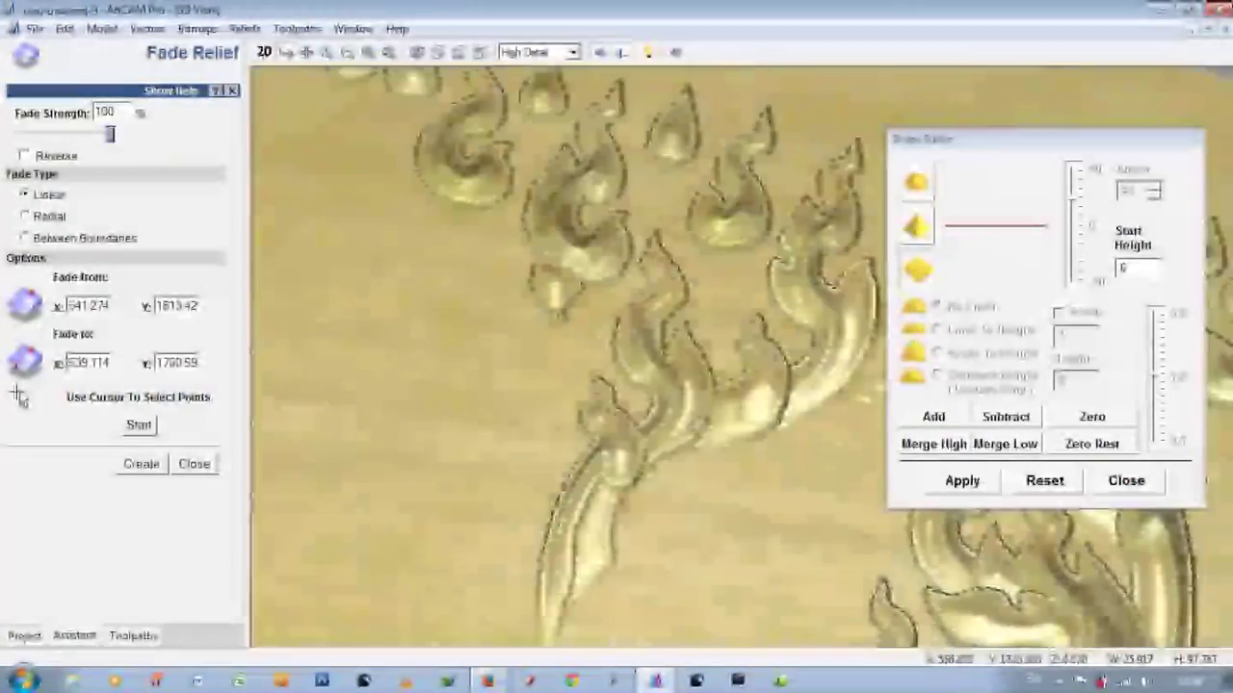
scroll(631, 461, "up", 5)
scroll(631, 460, "up", 2)
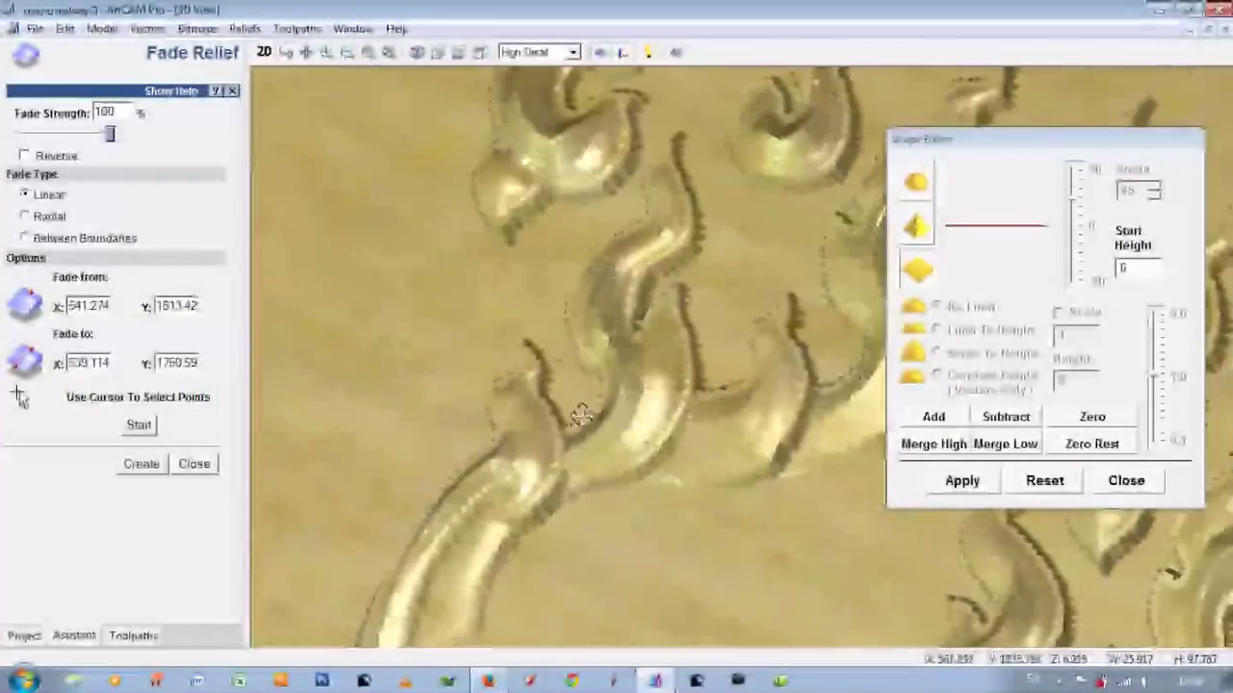
scroll(636, 452, "down", 3)
scroll(698, 436, "down", 3)
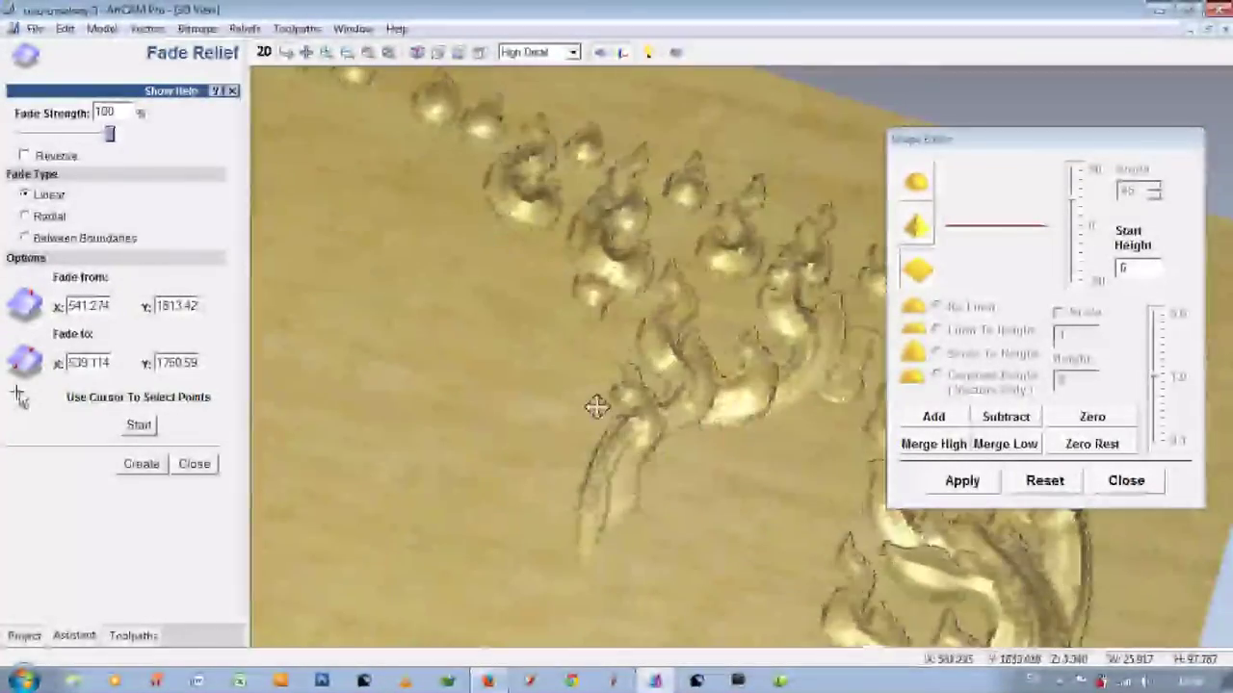
middle_click_drag(591, 408, 500, 451)
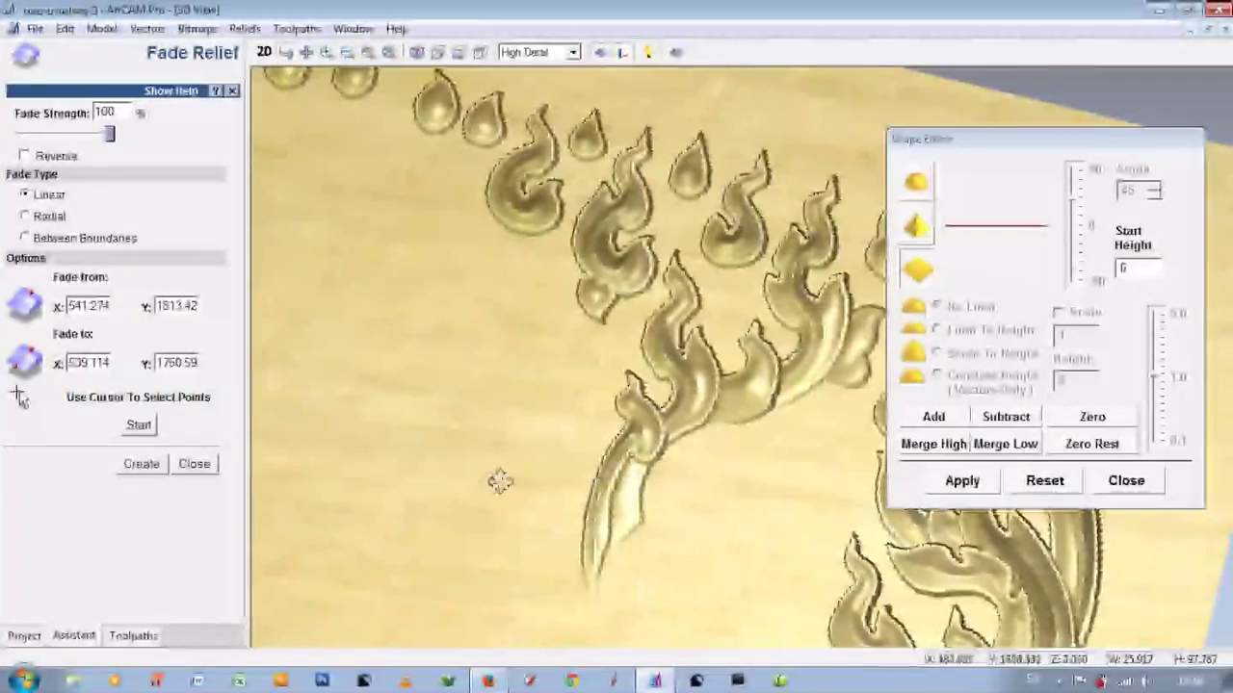
key("F2")
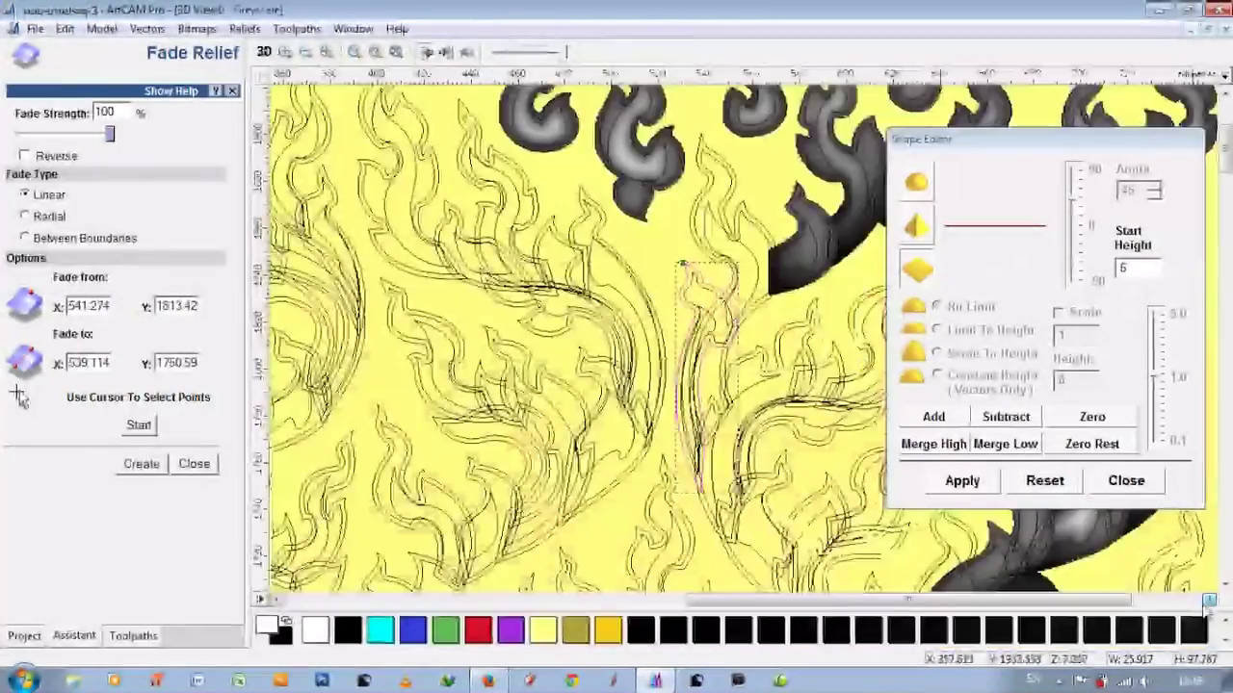
left_click(769, 210)
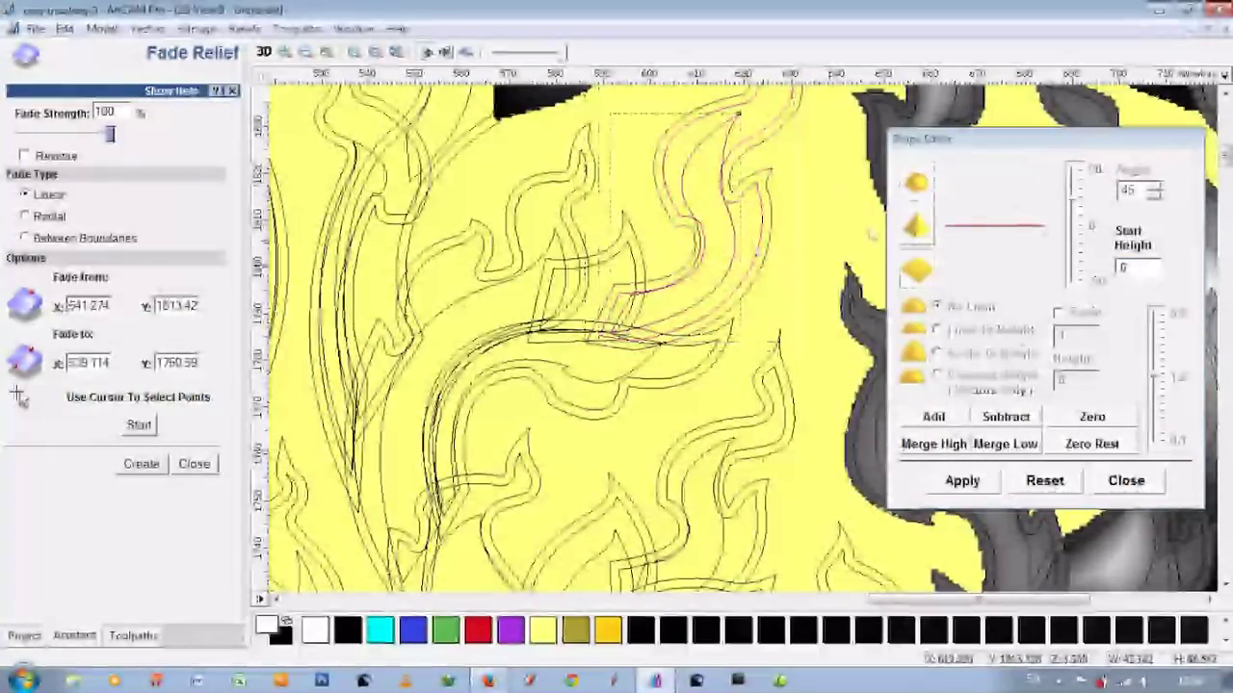
Step: Pick fade points along the outer flame, create the fade, and check it top-down in 3D
left_click(749, 145)
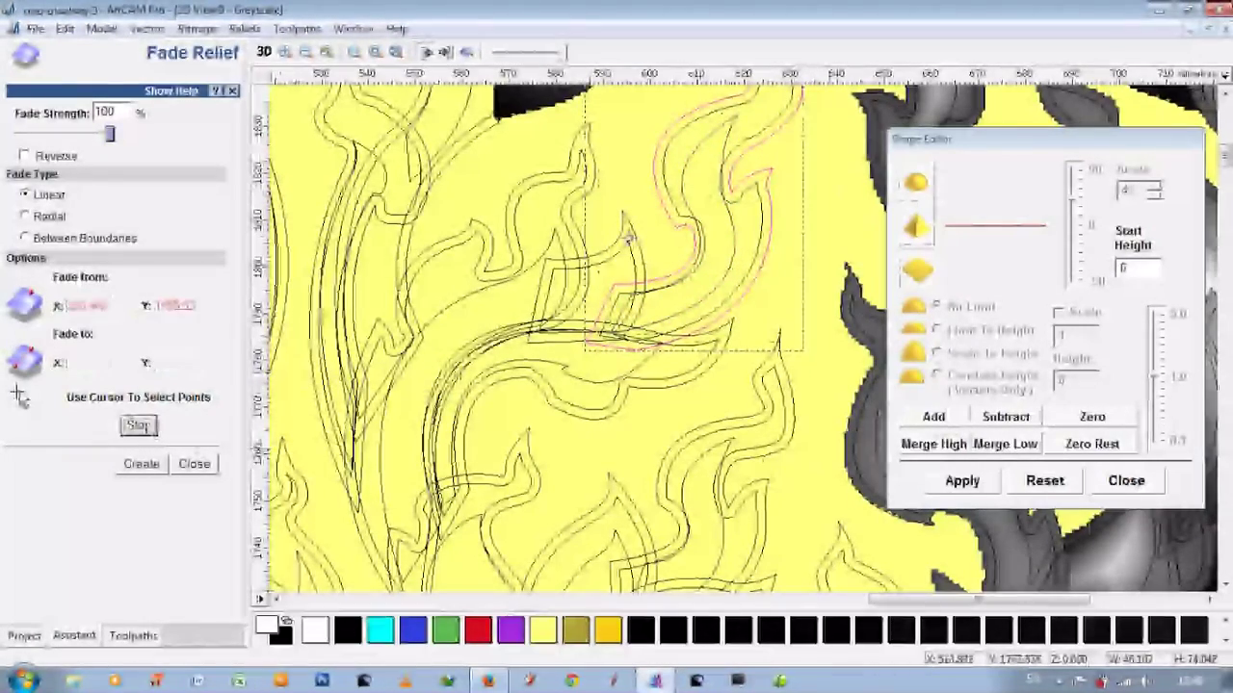
left_click(640, 240)
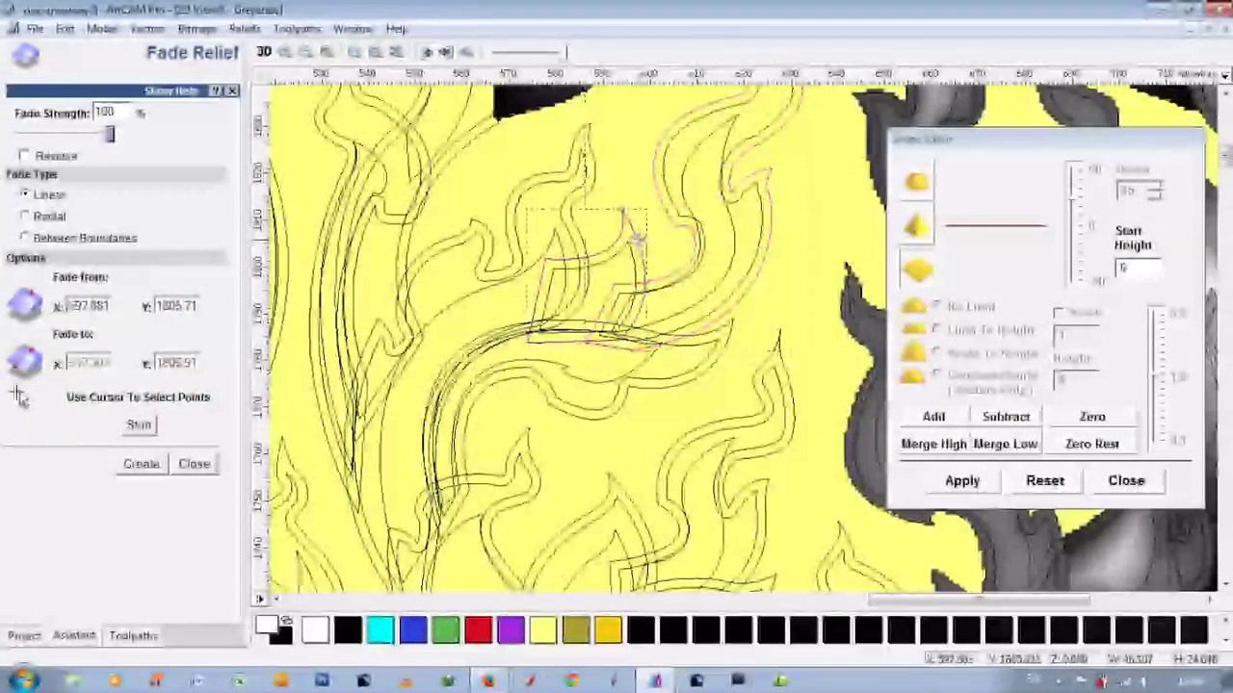
key("F3")
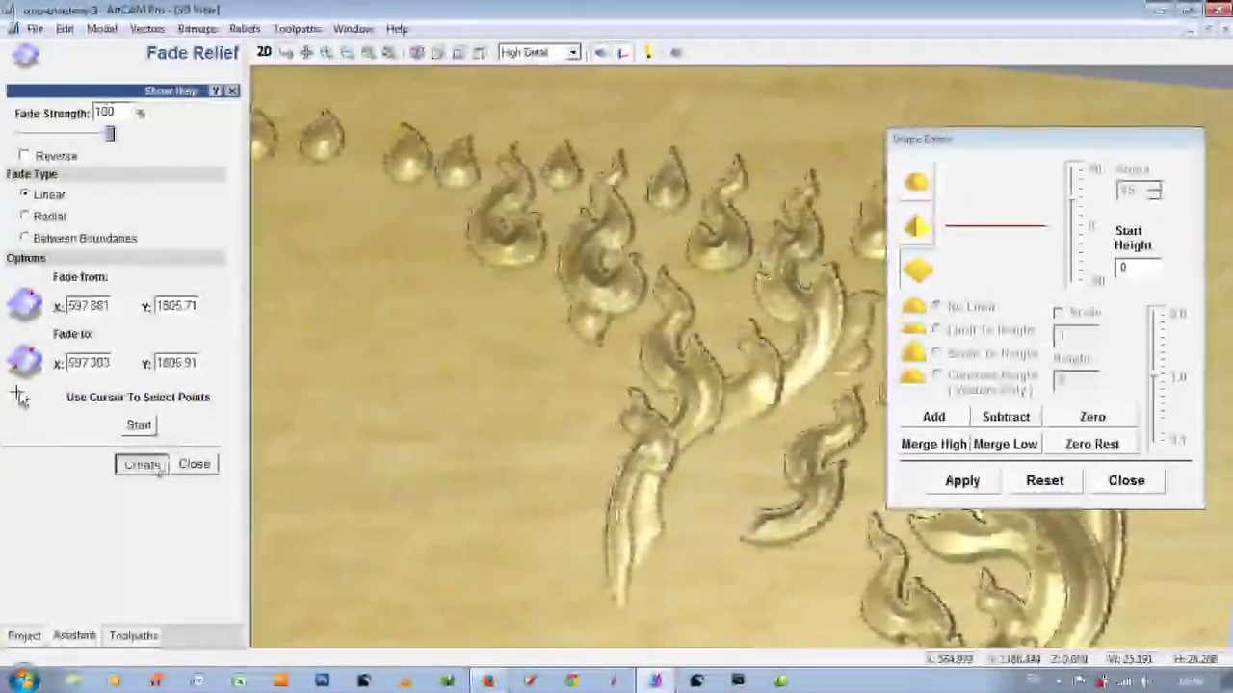
left_click(142, 465)
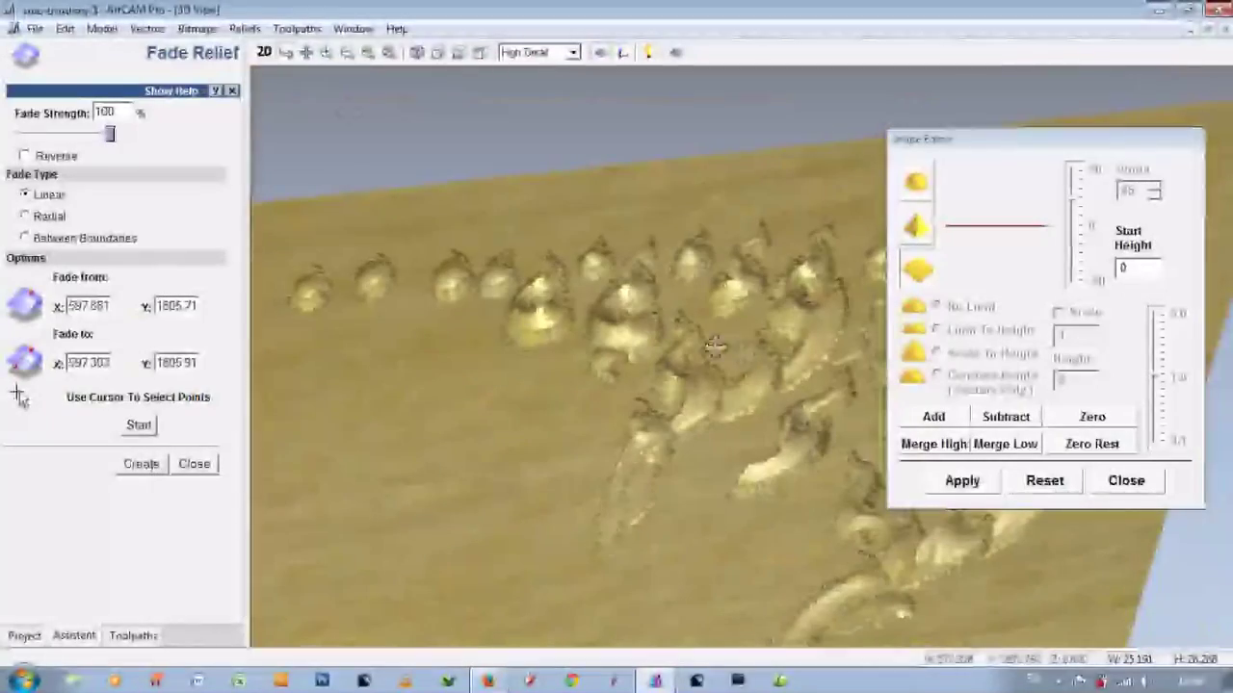
key("F2")
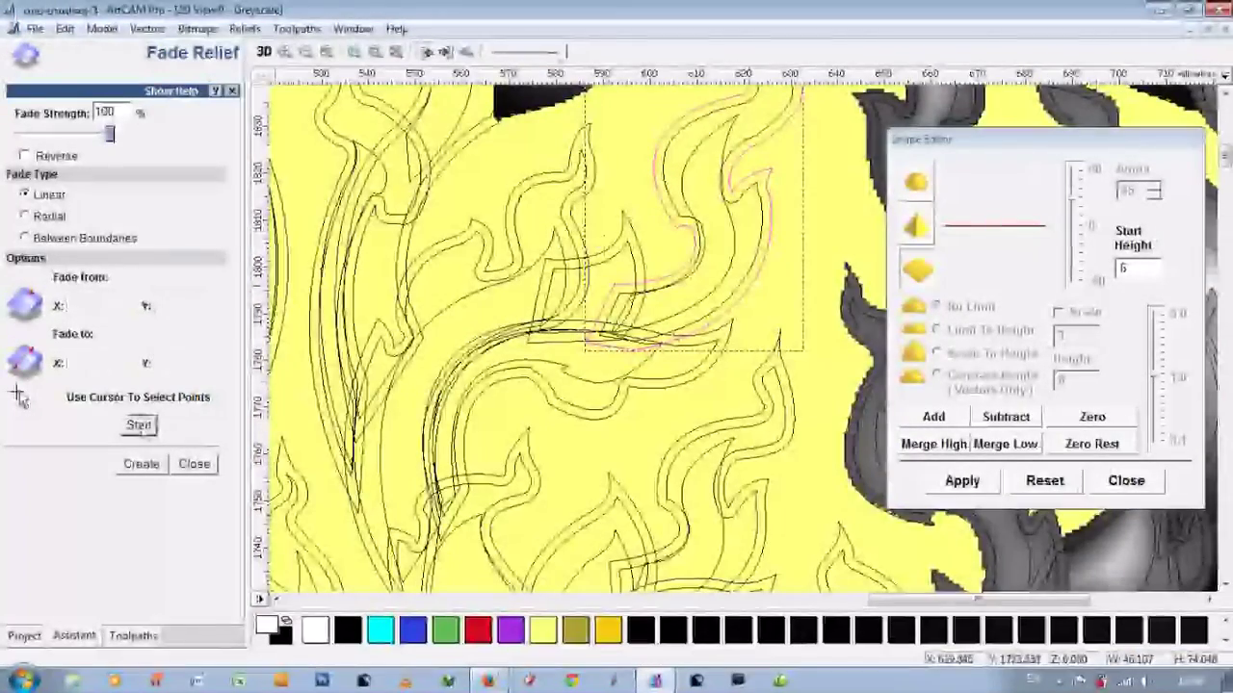
left_click(263, 52)
left_click_drag(838, 385, 828, 547)
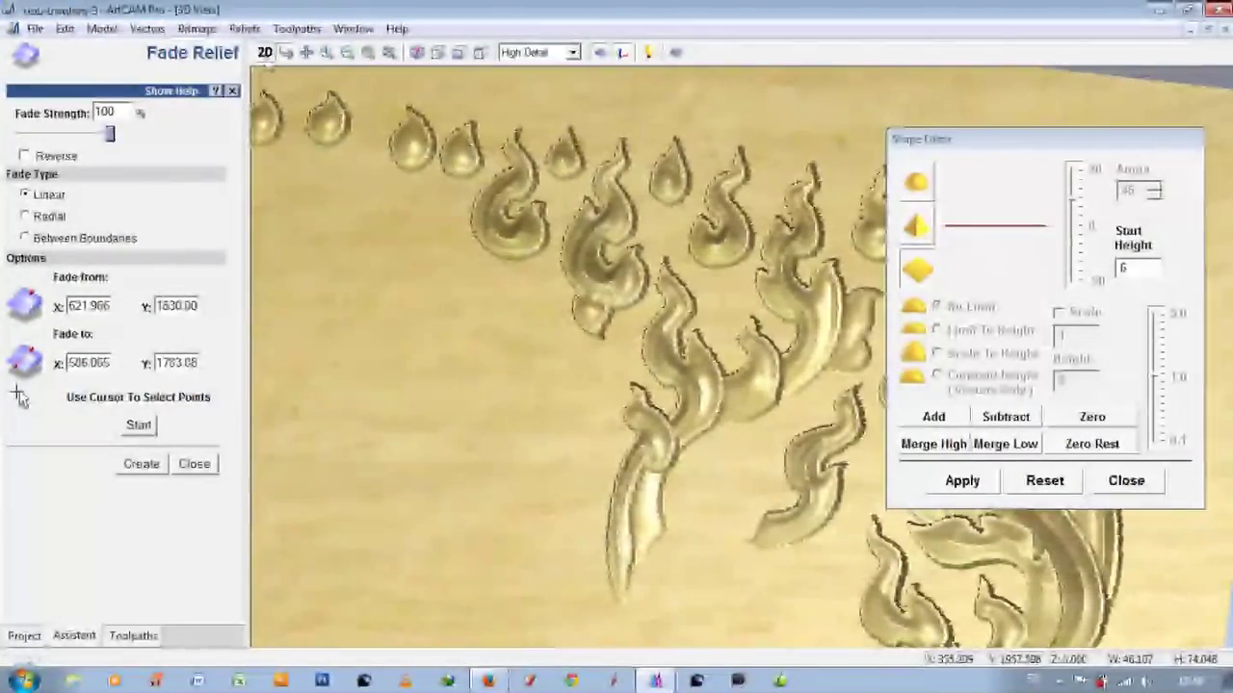
left_click(264, 52)
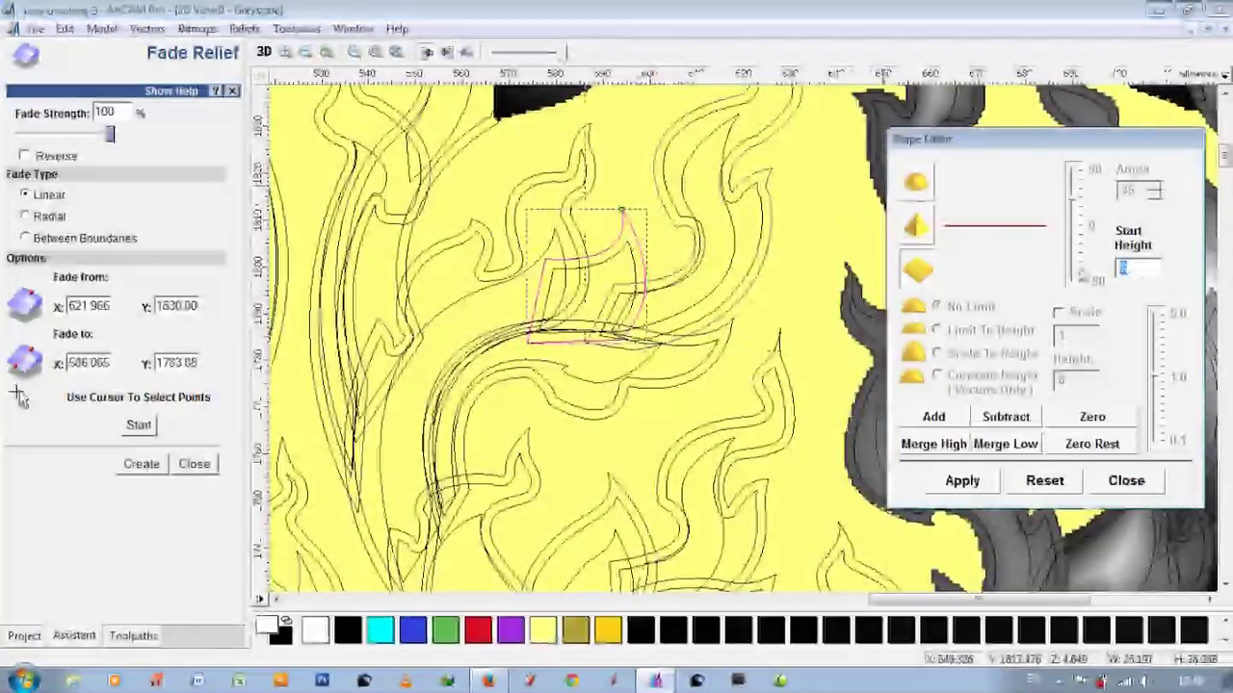
type("5")
Step: Select the small inner and curled flame vectors, pick their fade points, and check in 3D
left_click(637, 275)
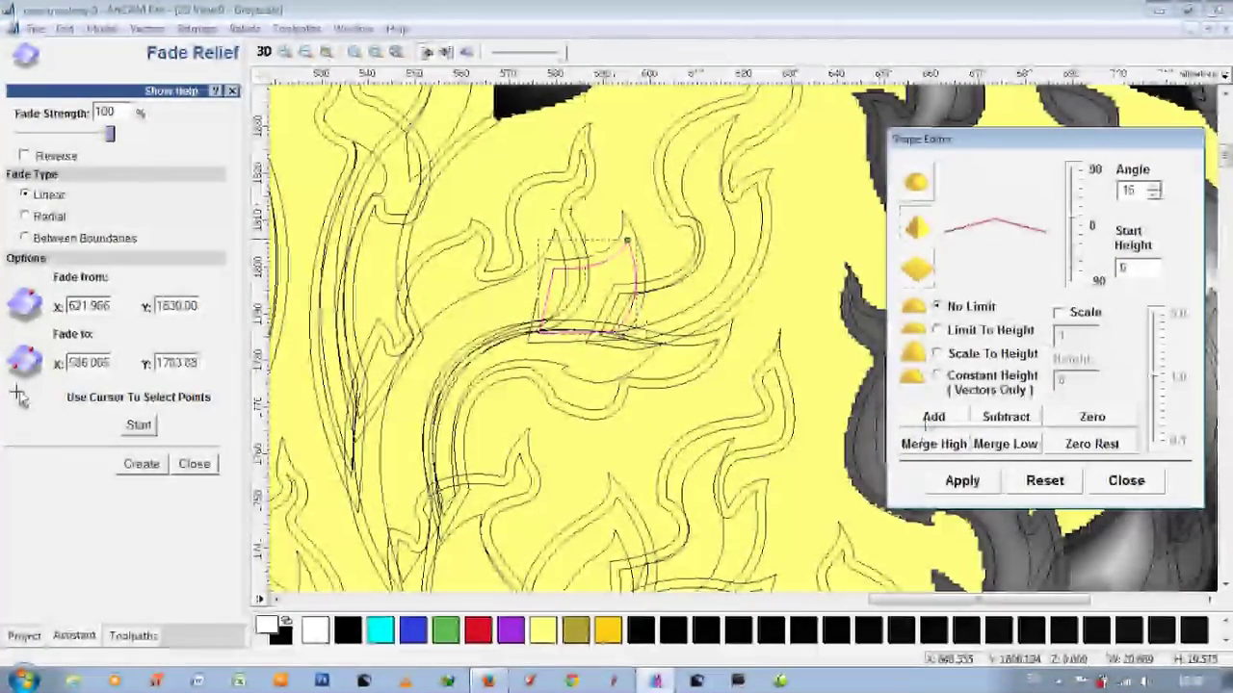
left_click(529, 344)
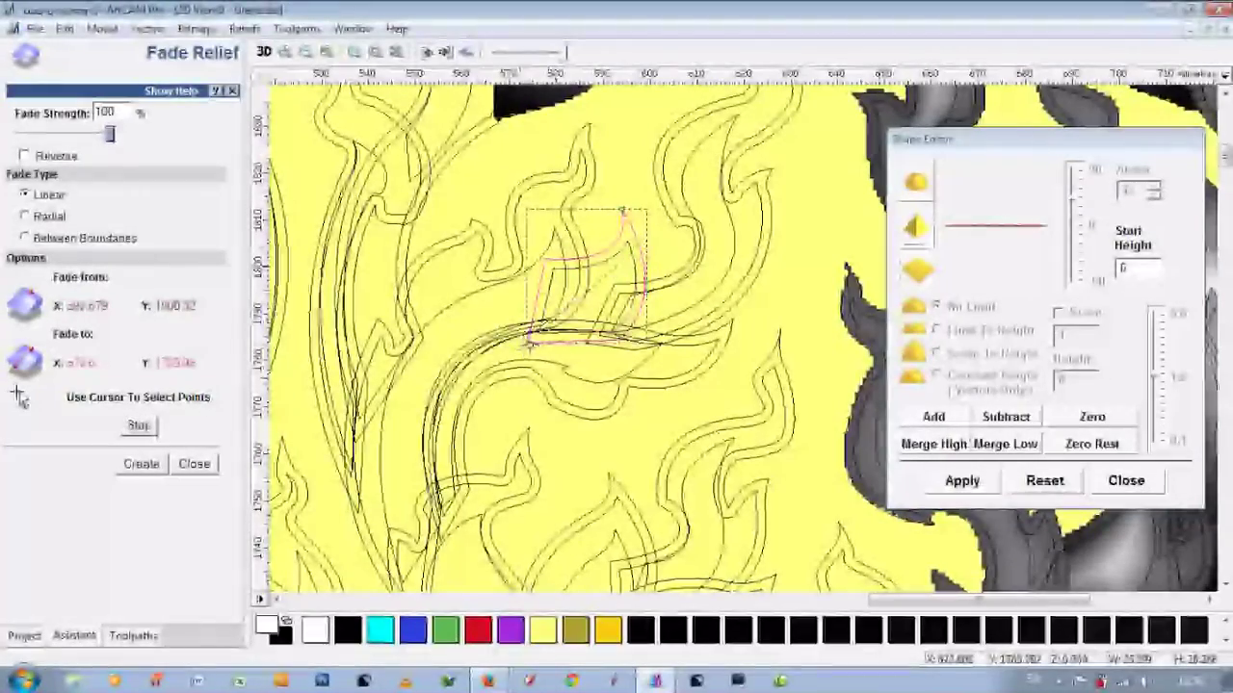
left_click(263, 51)
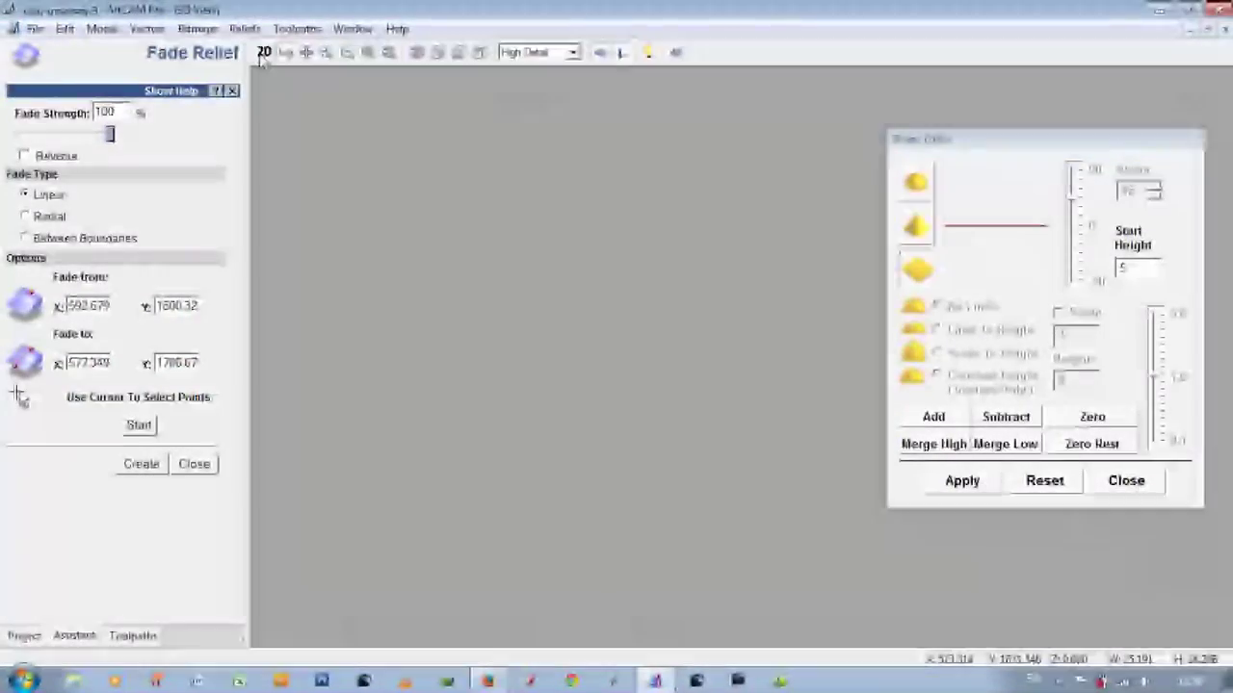
left_click(264, 53)
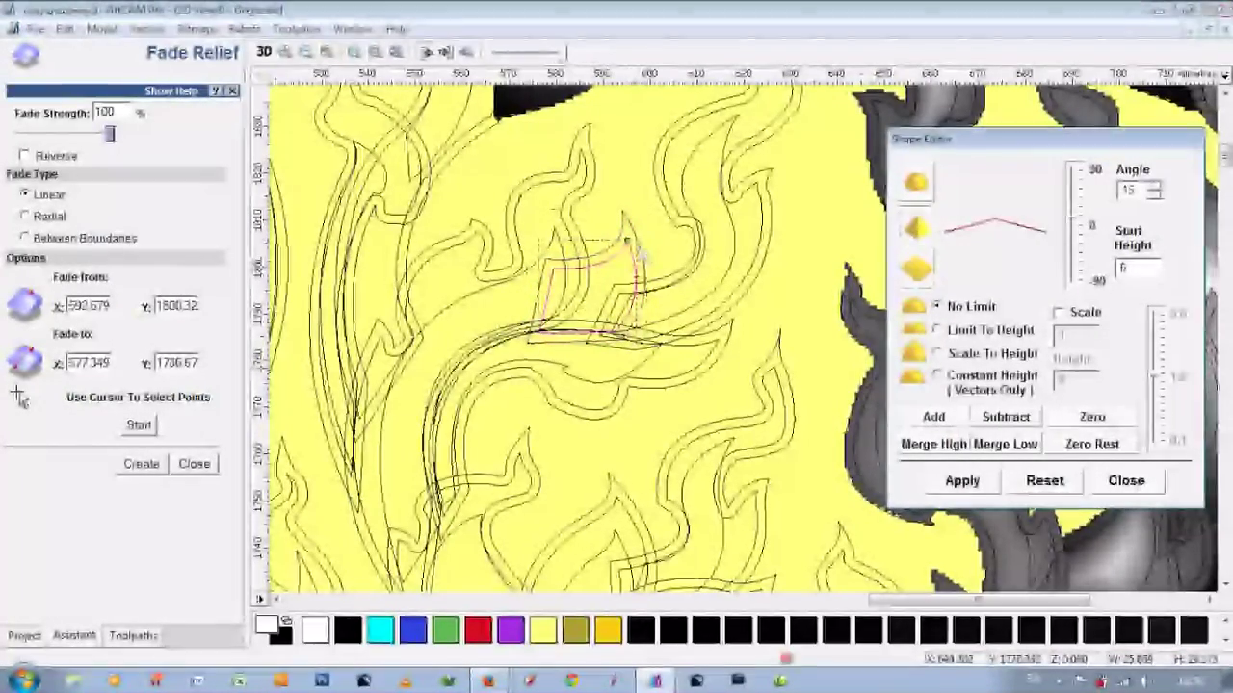
left_click(139, 426)
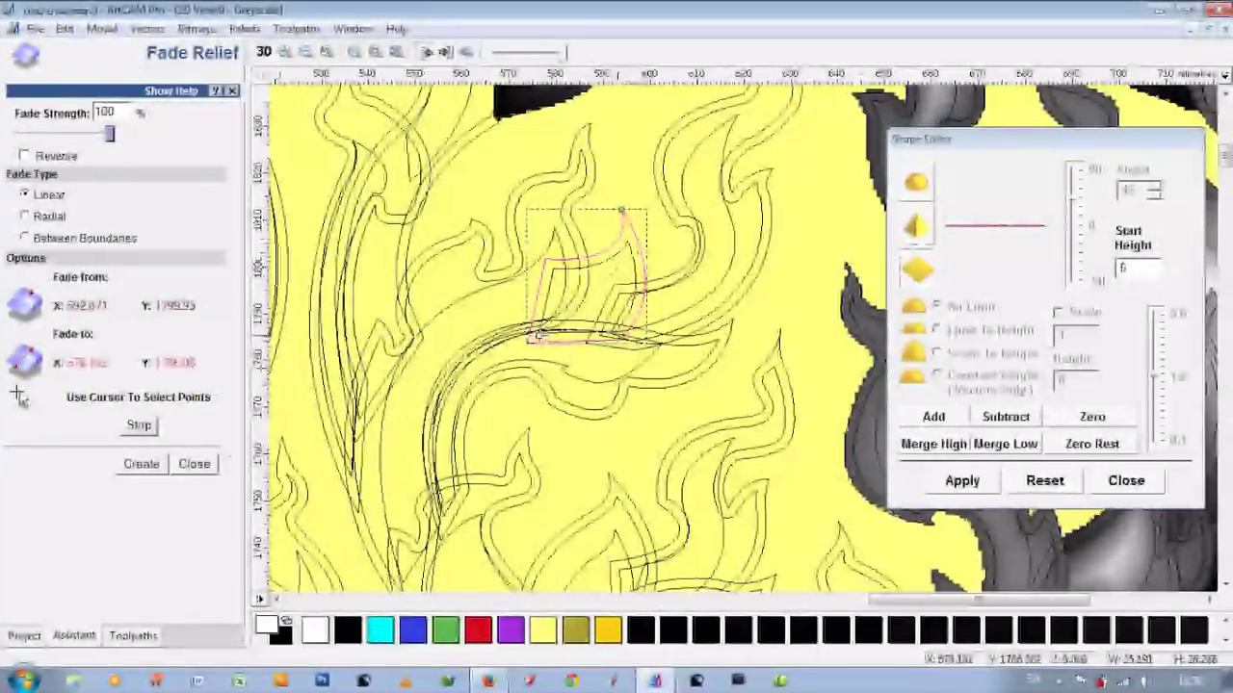
left_click(262, 53)
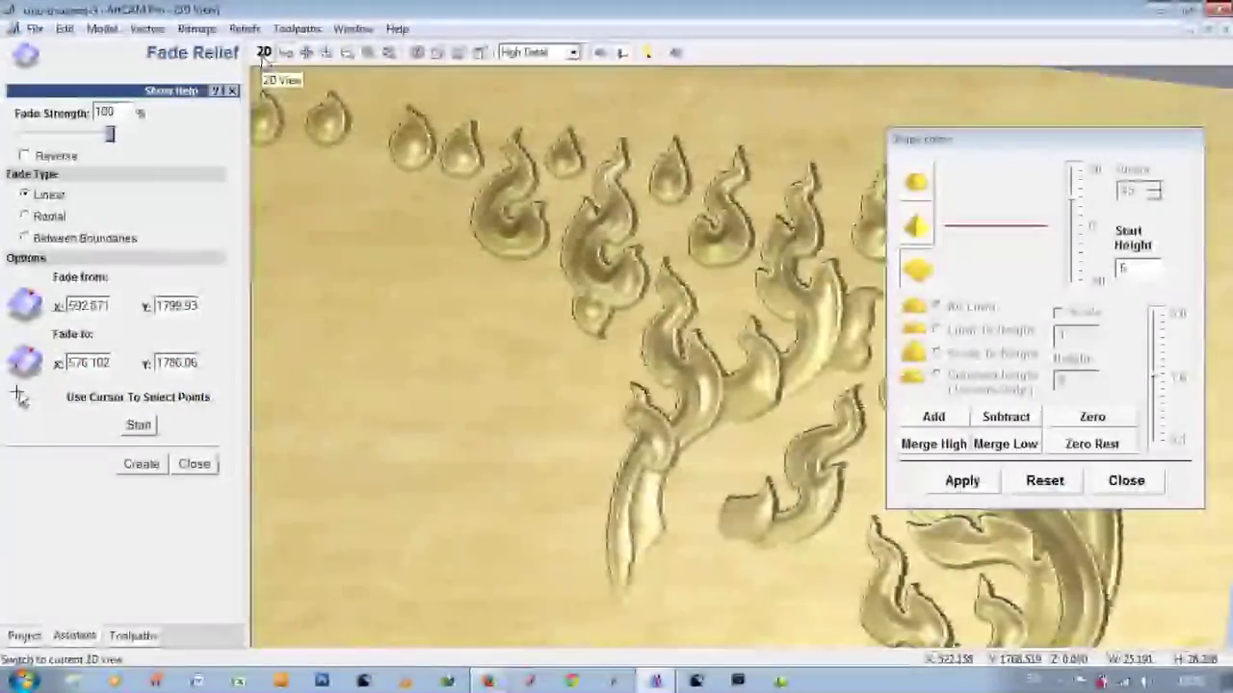
left_click(264, 53)
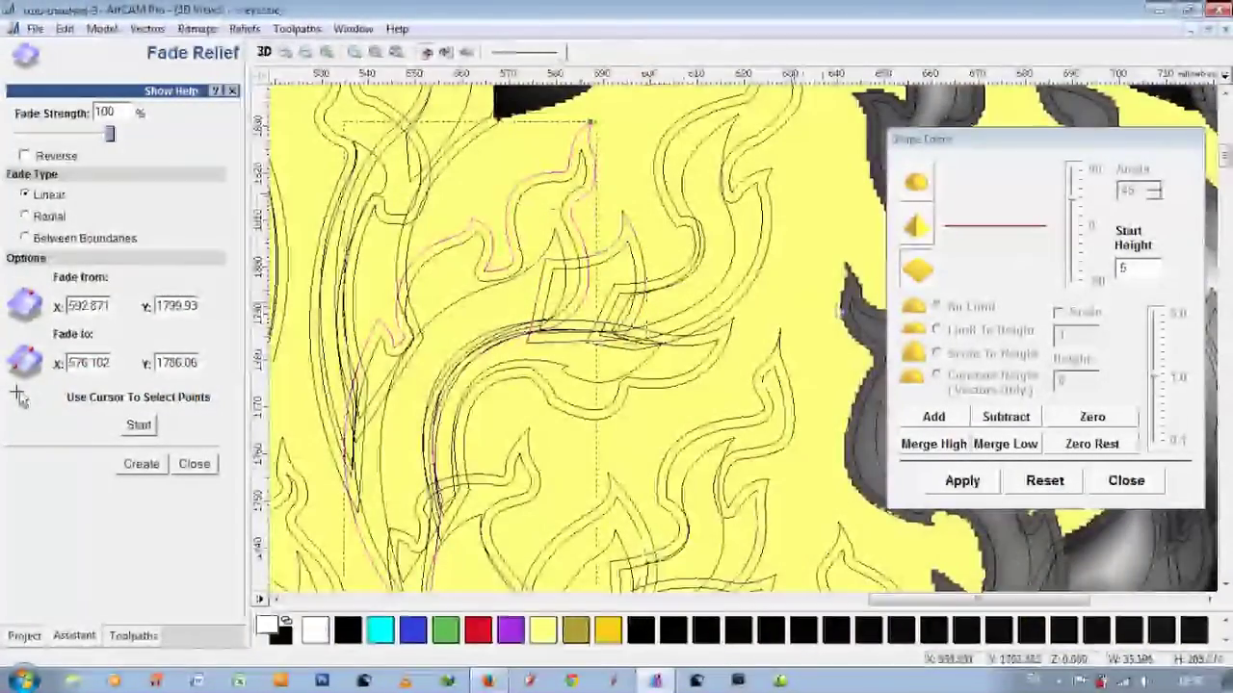
Step: Give the tall flame stem start height 5.0 and a 15° angled profile
type(".0")
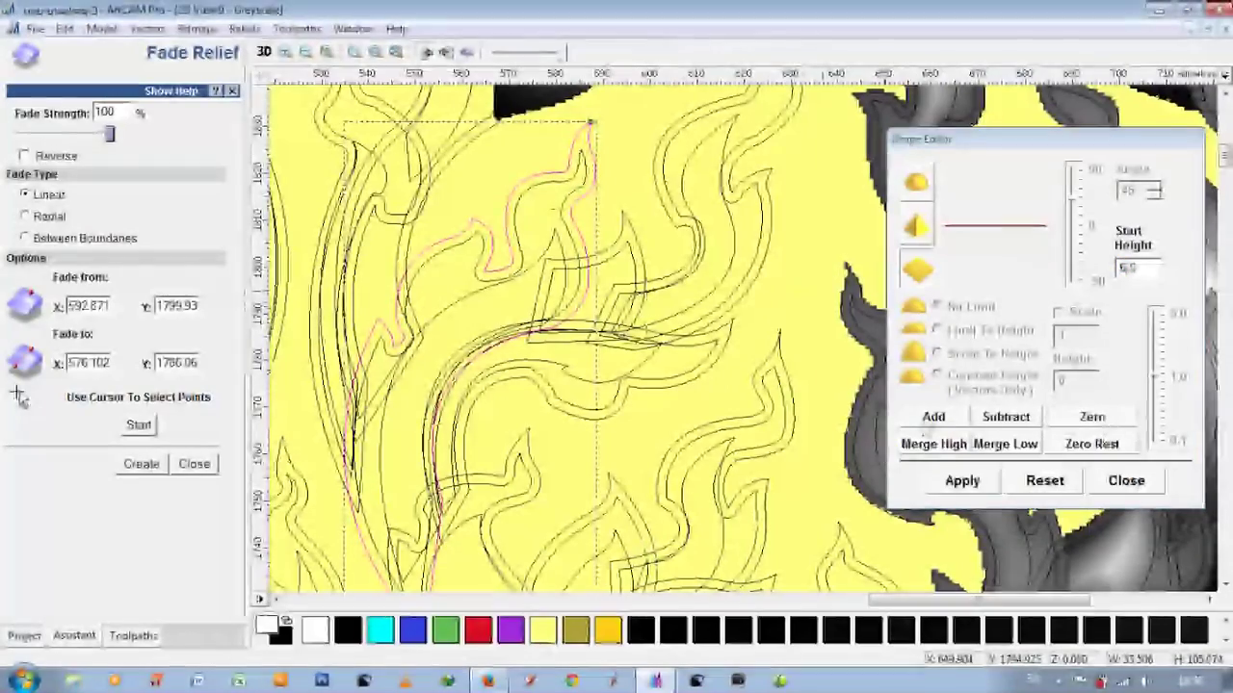
left_click(918, 225)
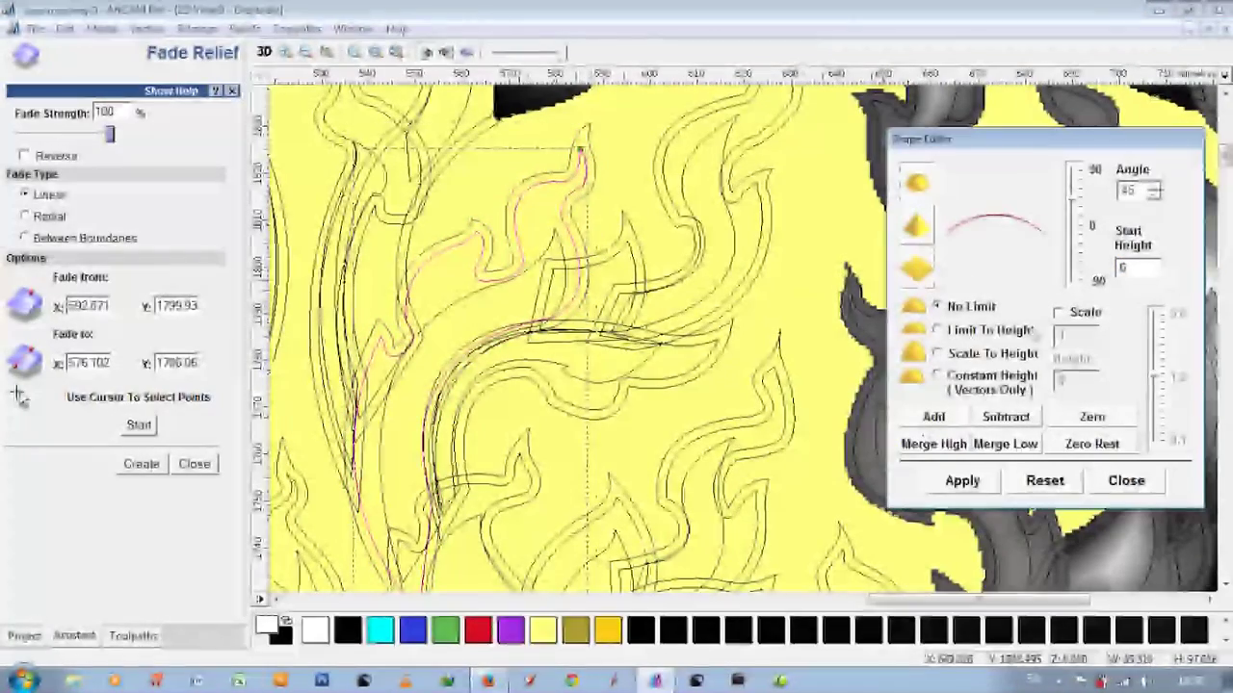
left_click(936, 416)
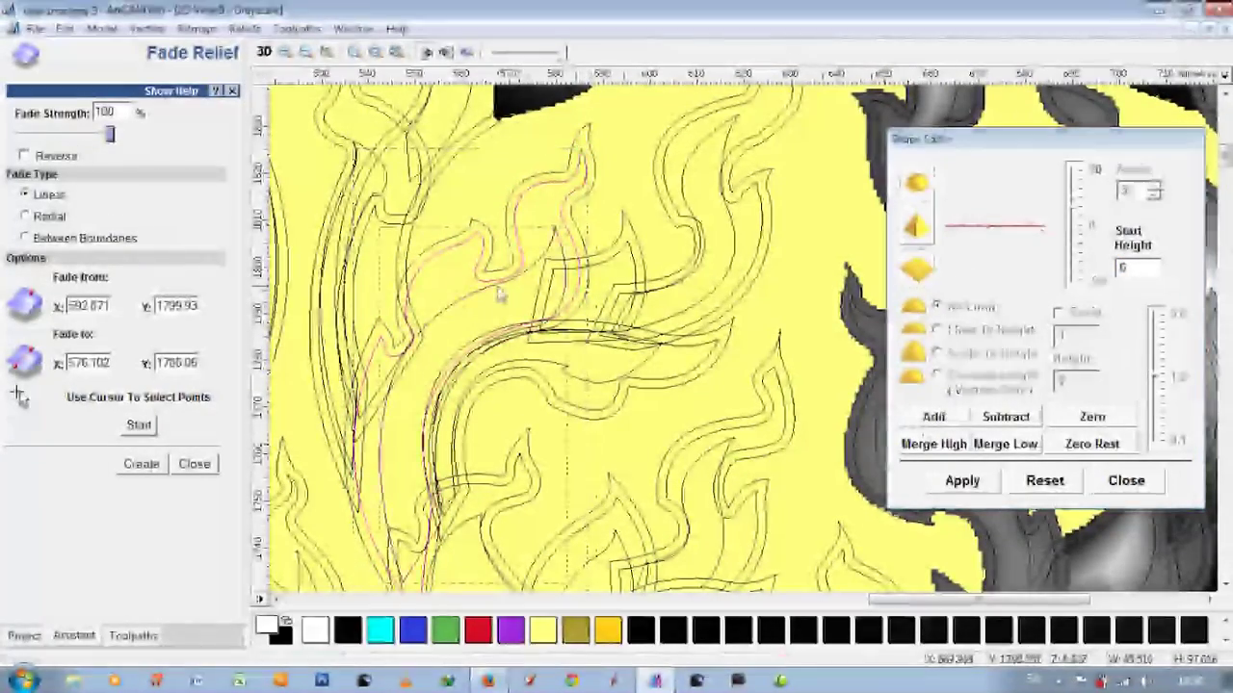
left_click(1072, 245)
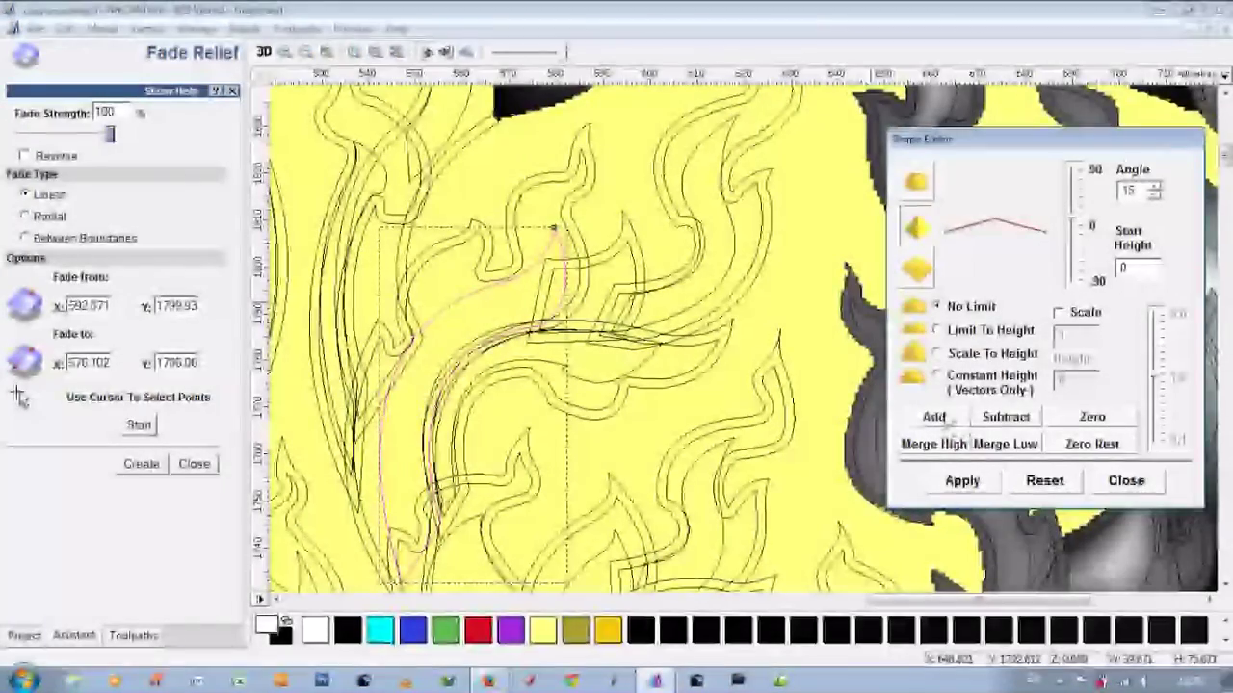
left_click(436, 313)
Step: Review the stem's relief in 3D, enter 5, and select the curved flame vector below
key("F3")
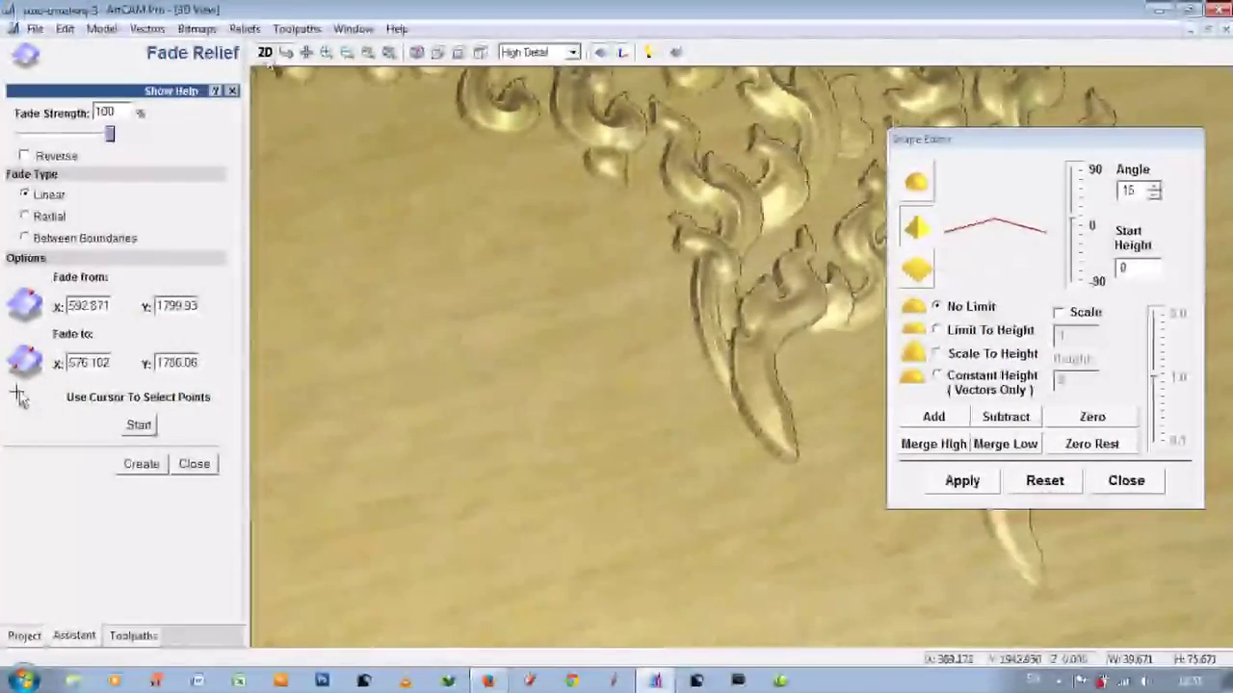
key("F2")
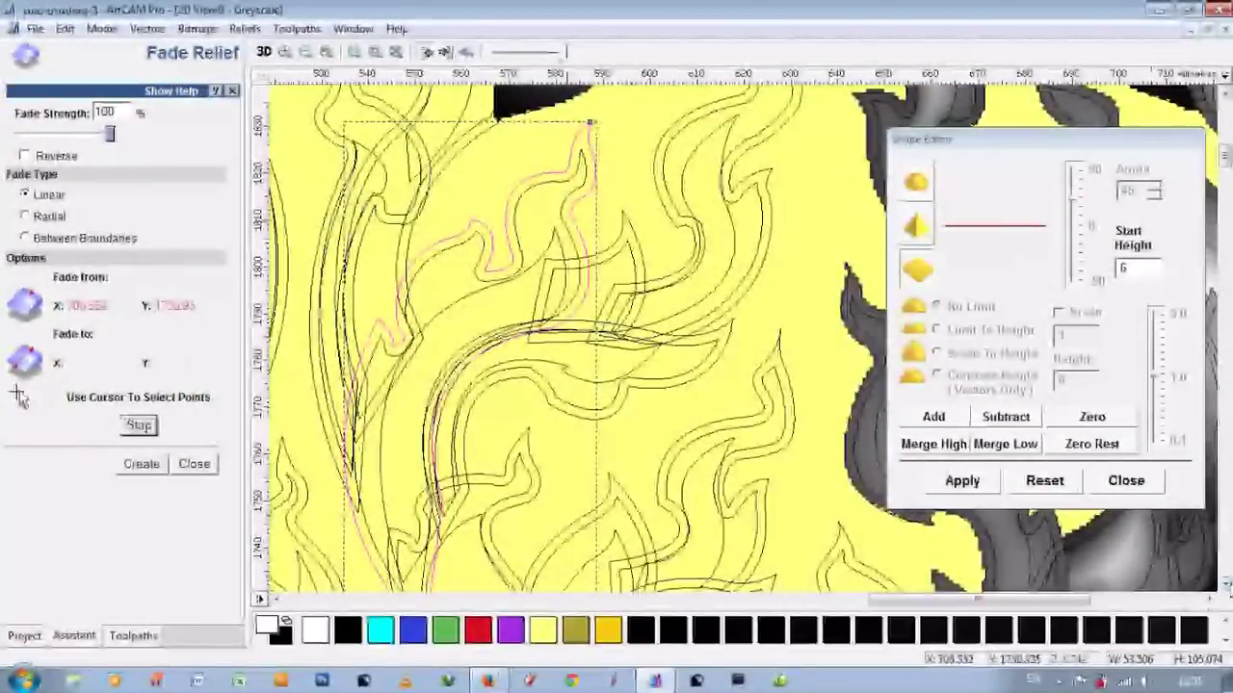
scroll(448, 223, "down", 2)
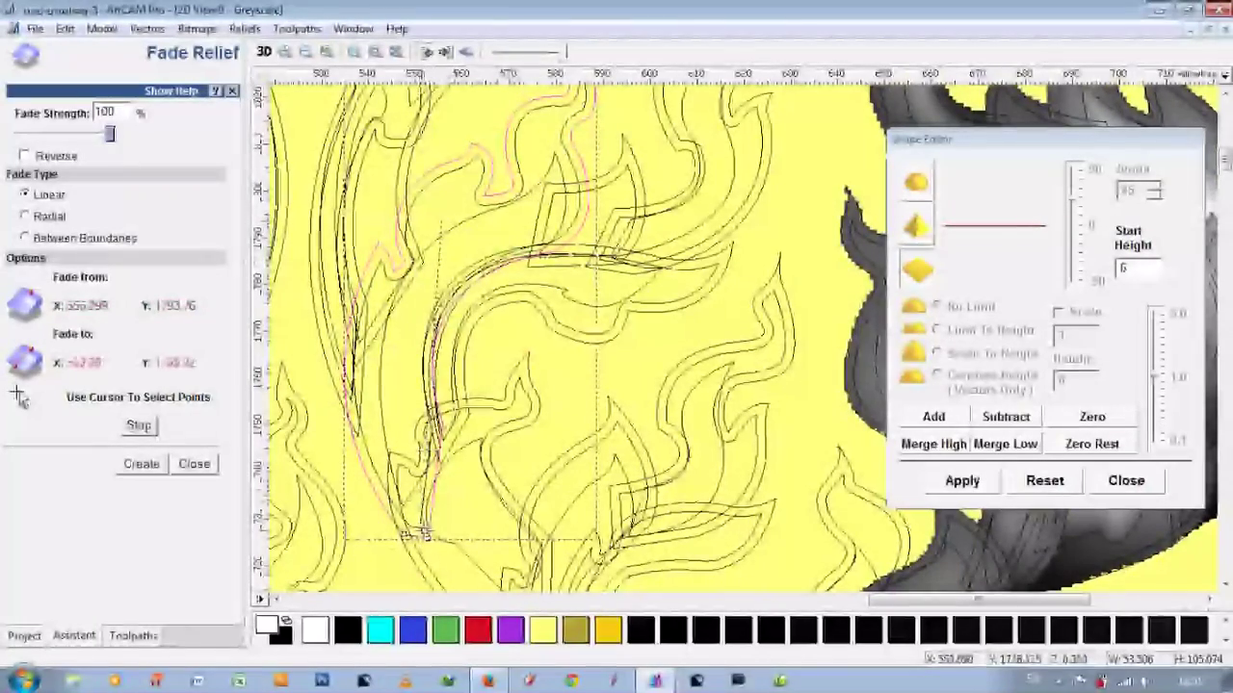
left_click(263, 52)
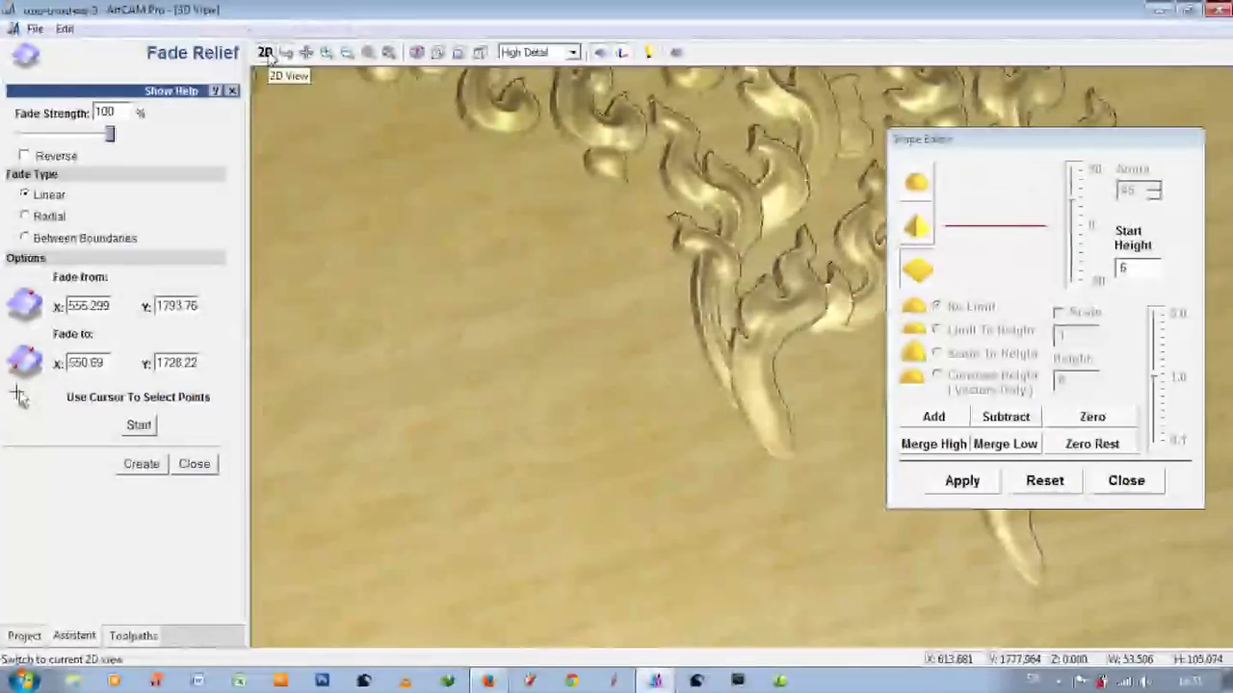
left_click(266, 53)
type("5")
left_click(936, 420)
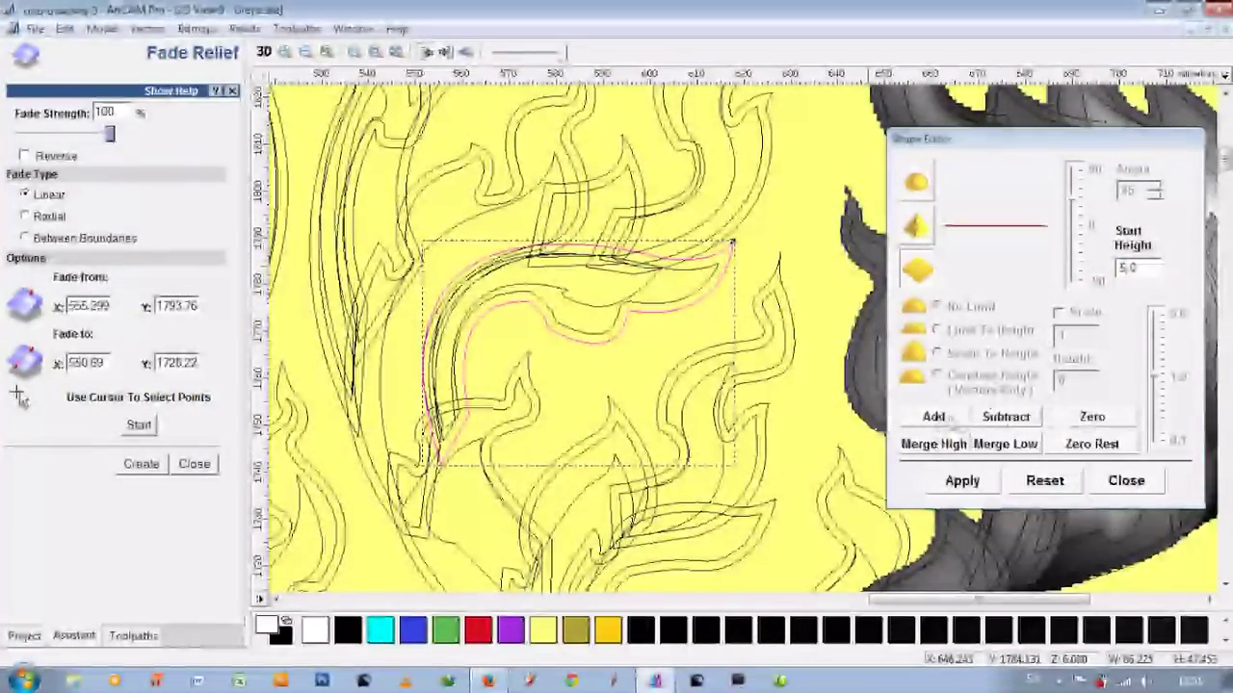
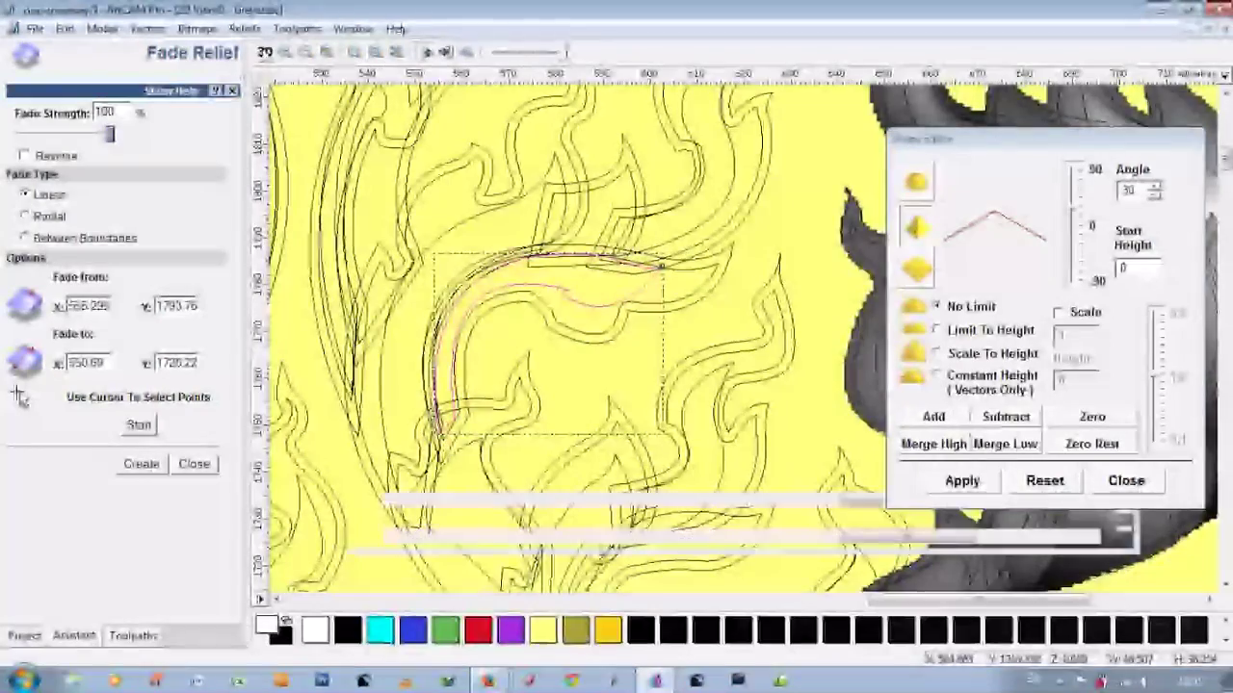
Step: Preview the current relief in 3D on the wooden board, zooming in and out, then return to 2D
key("F3")
scroll(766, 352, "up", 2)
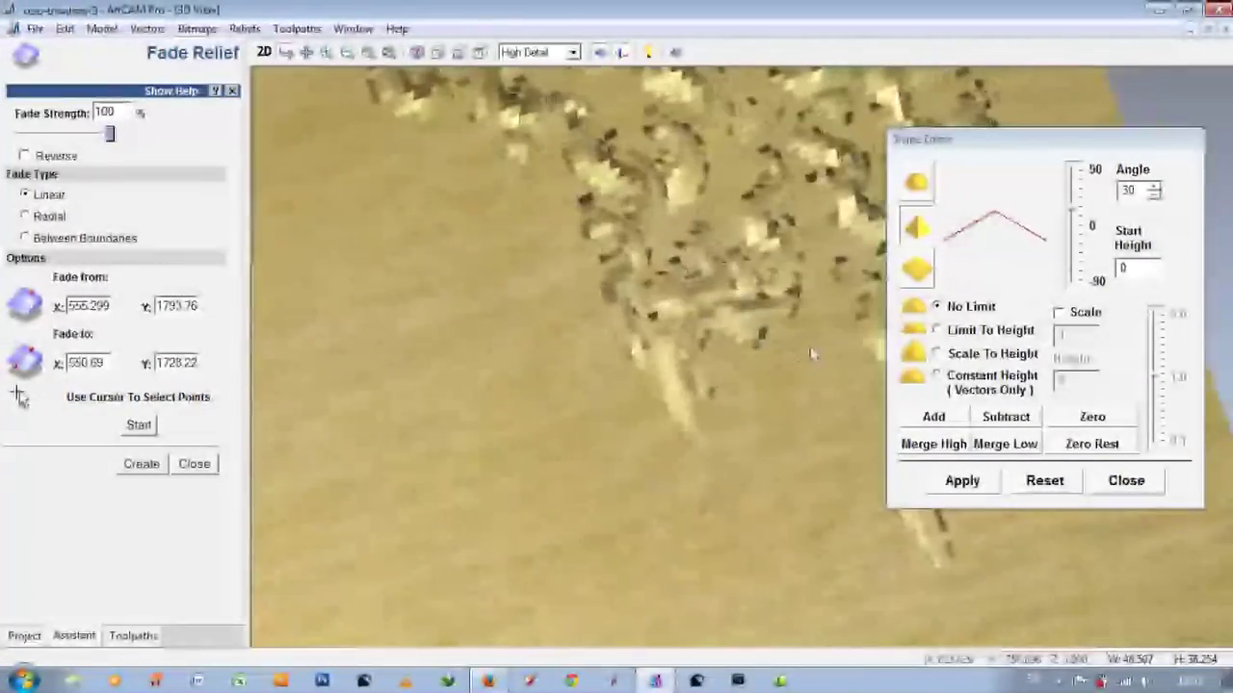
scroll(761, 352, "up", 2)
scroll(750, 355, "up", 2)
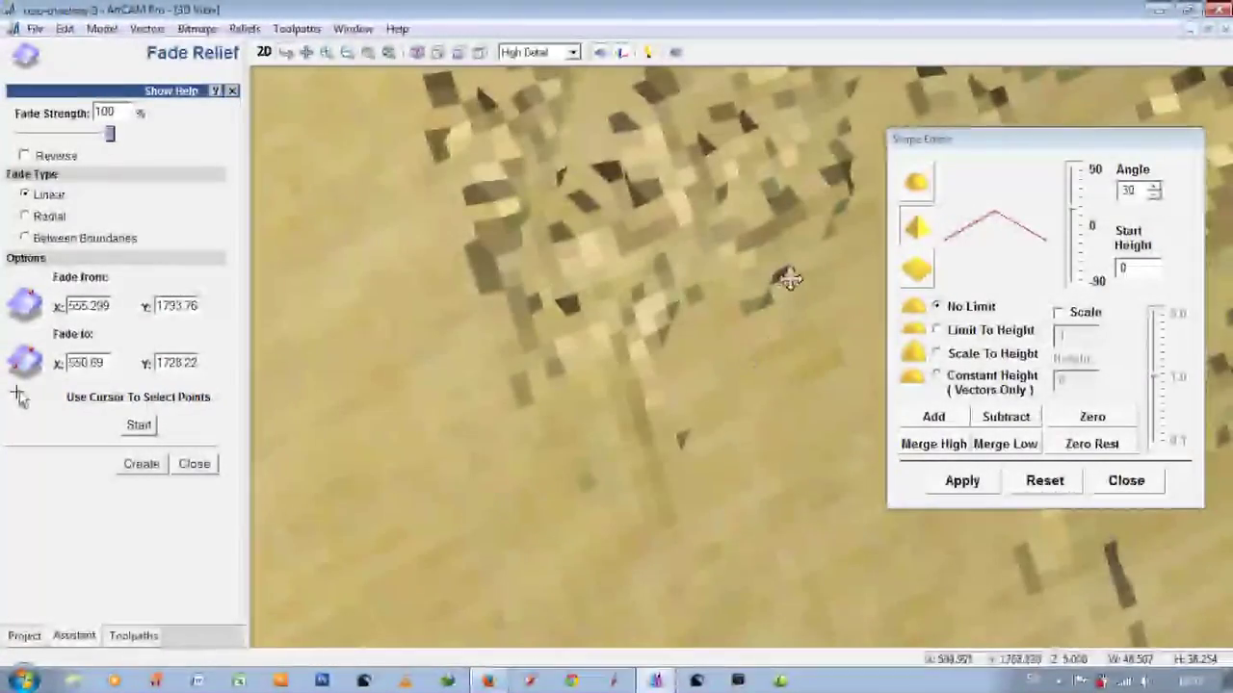
scroll(783, 293, "down", 3)
scroll(577, 255, "up", 3)
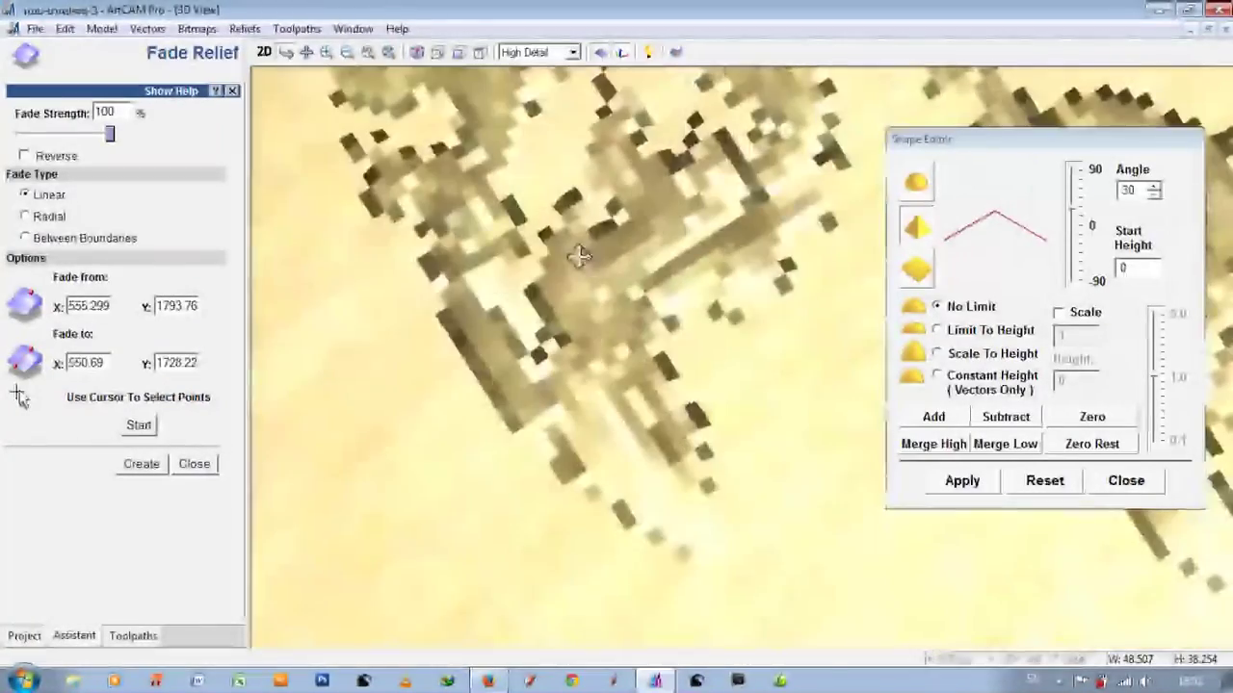
scroll(578, 255, "down", 3)
left_click(265, 53)
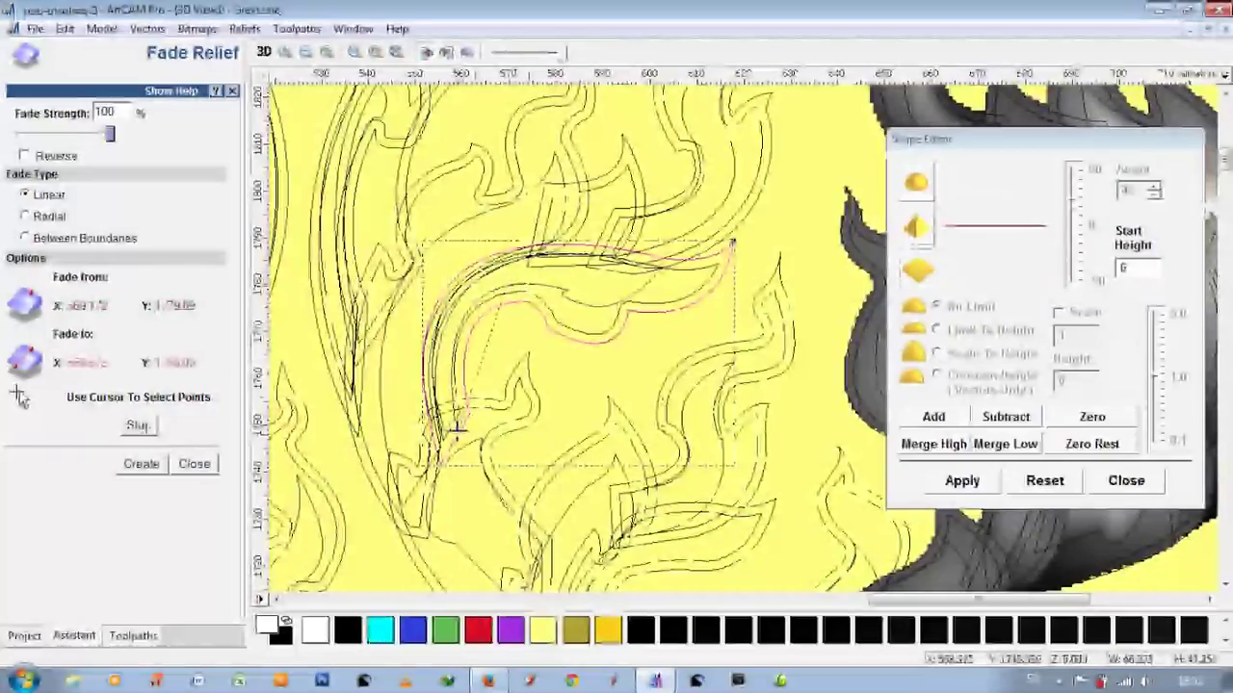
Step: Flatten the next leaf's shape angle and fade it from X 559.345 to X 576.301
left_click(457, 436)
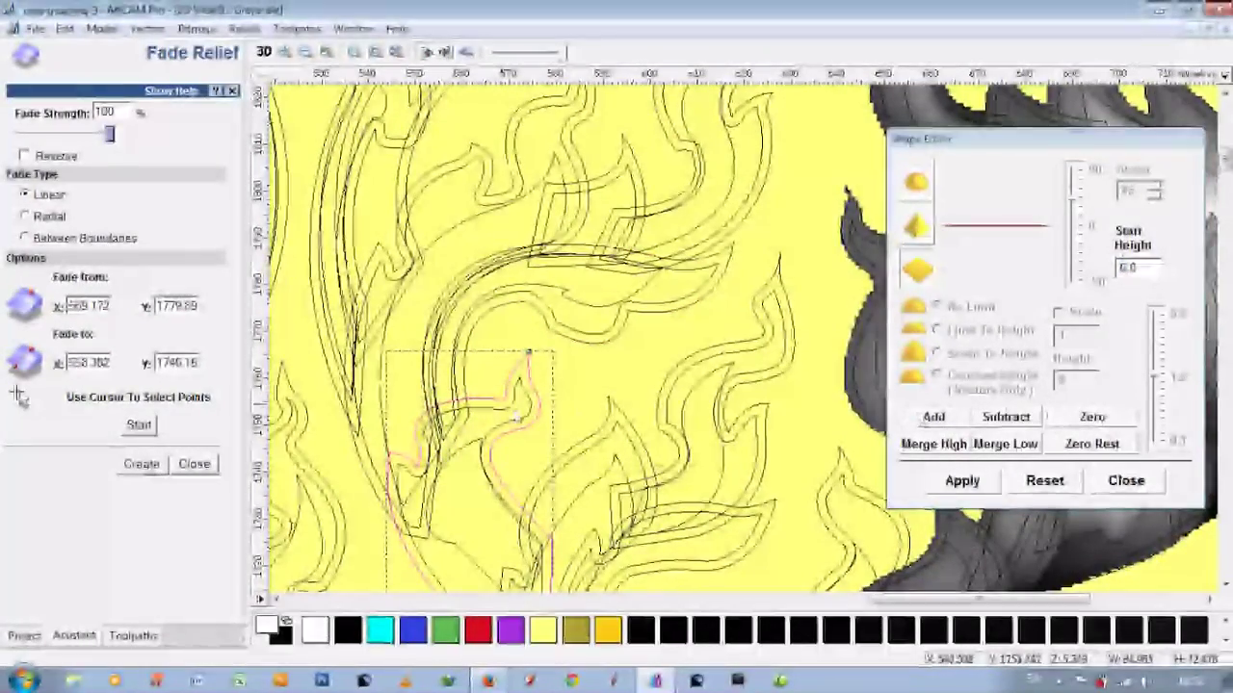
left_click(577, 412)
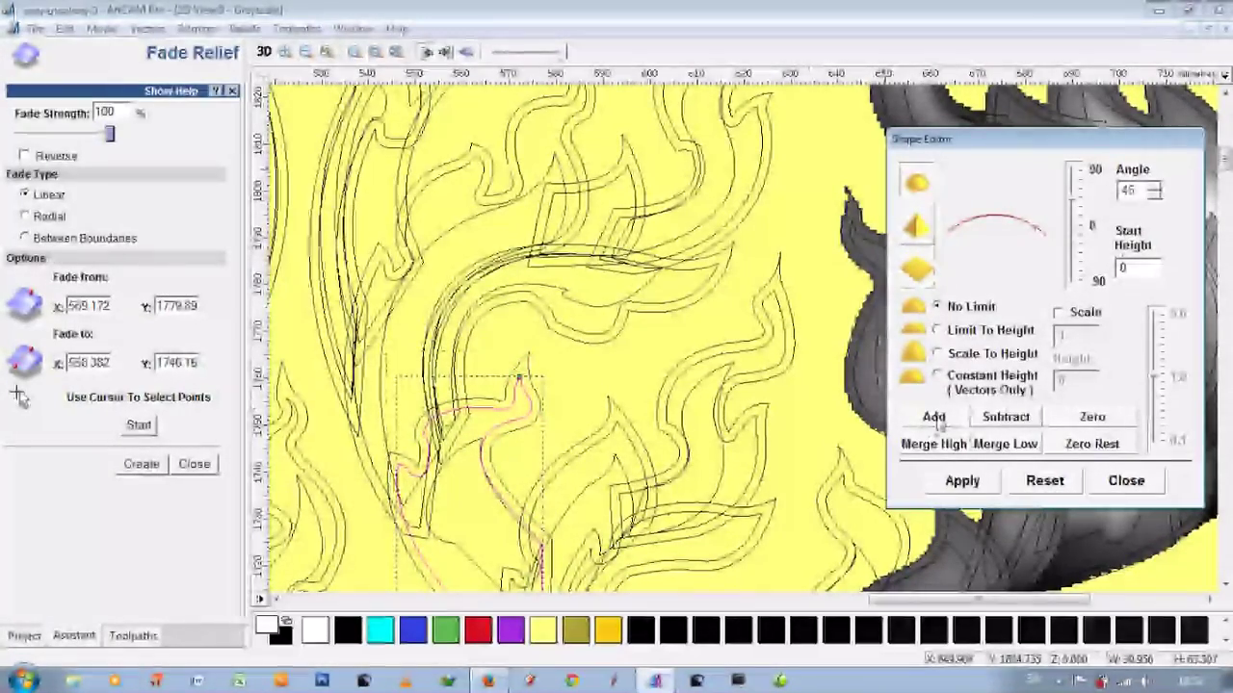
left_click_drag(1076, 198, 1076, 216)
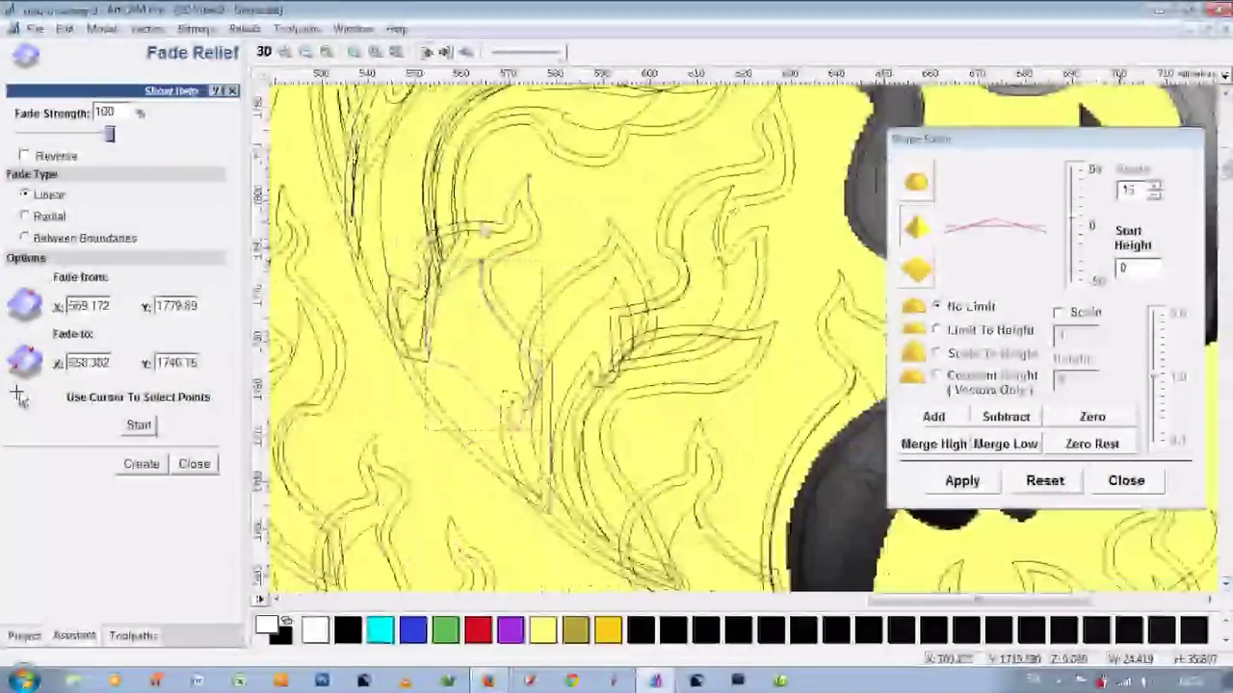
left_click_drag(460, 280, 541, 471)
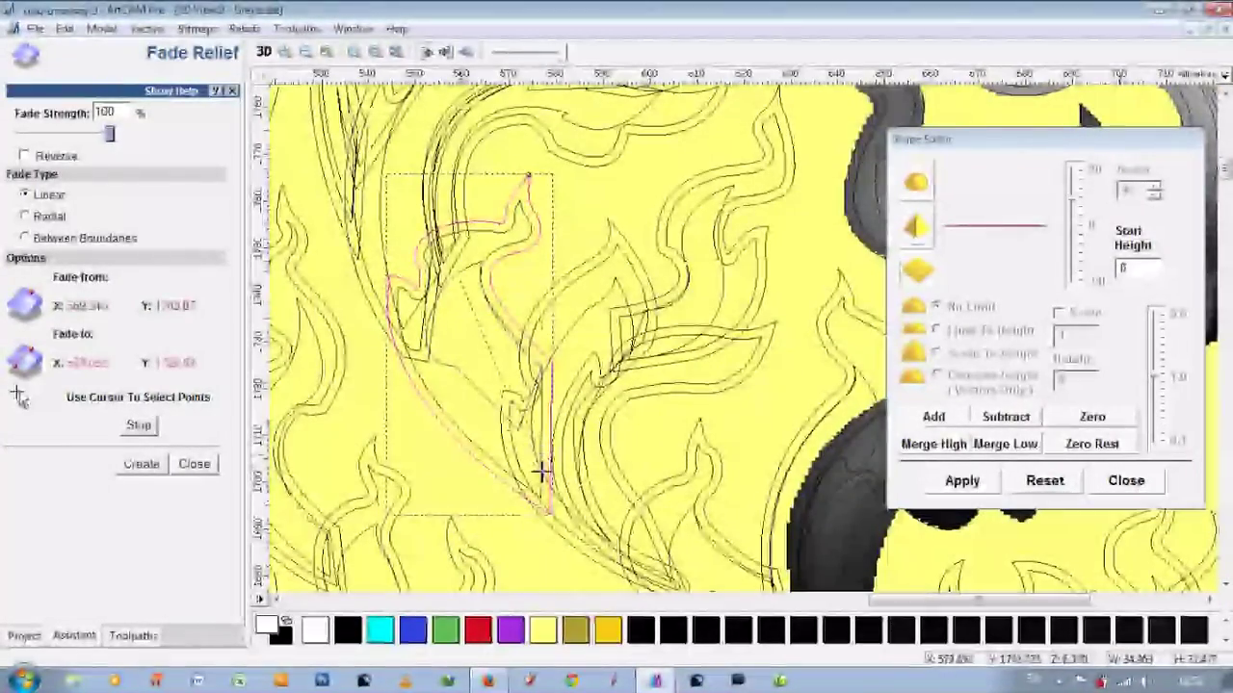
Step: Zoom around the updated leaf carving in 3D, then go back to the vector drawing
key("F3")
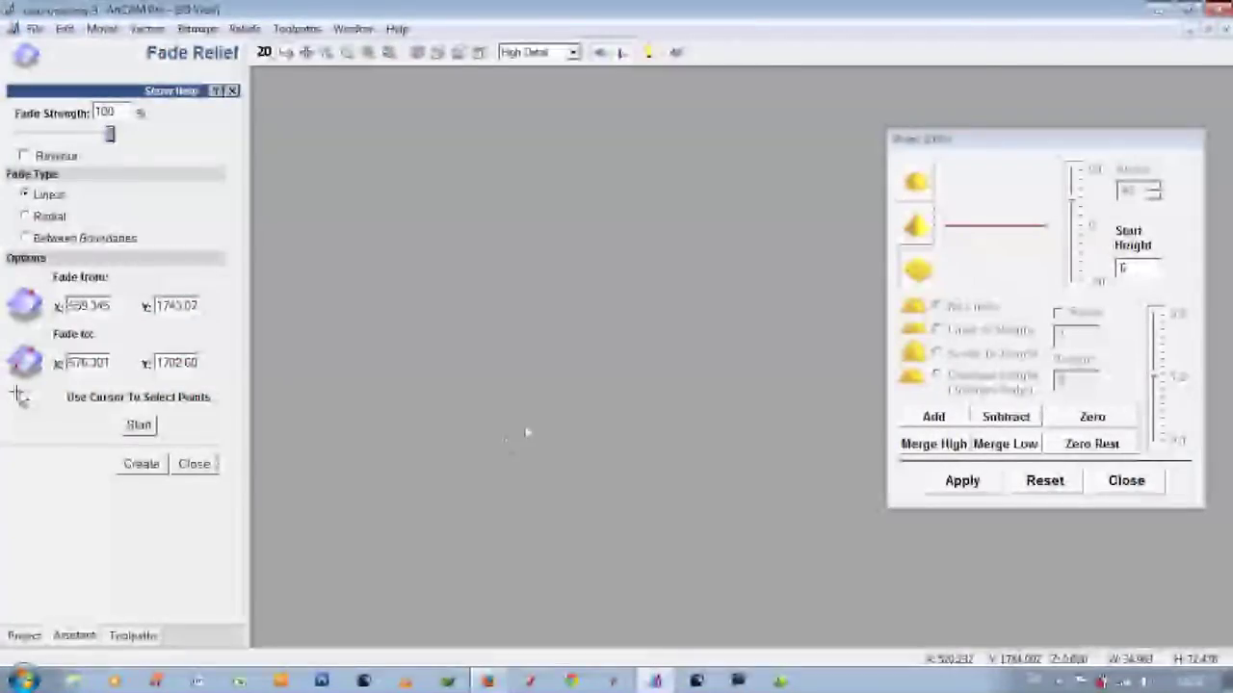
scroll(732, 446, "up", 3)
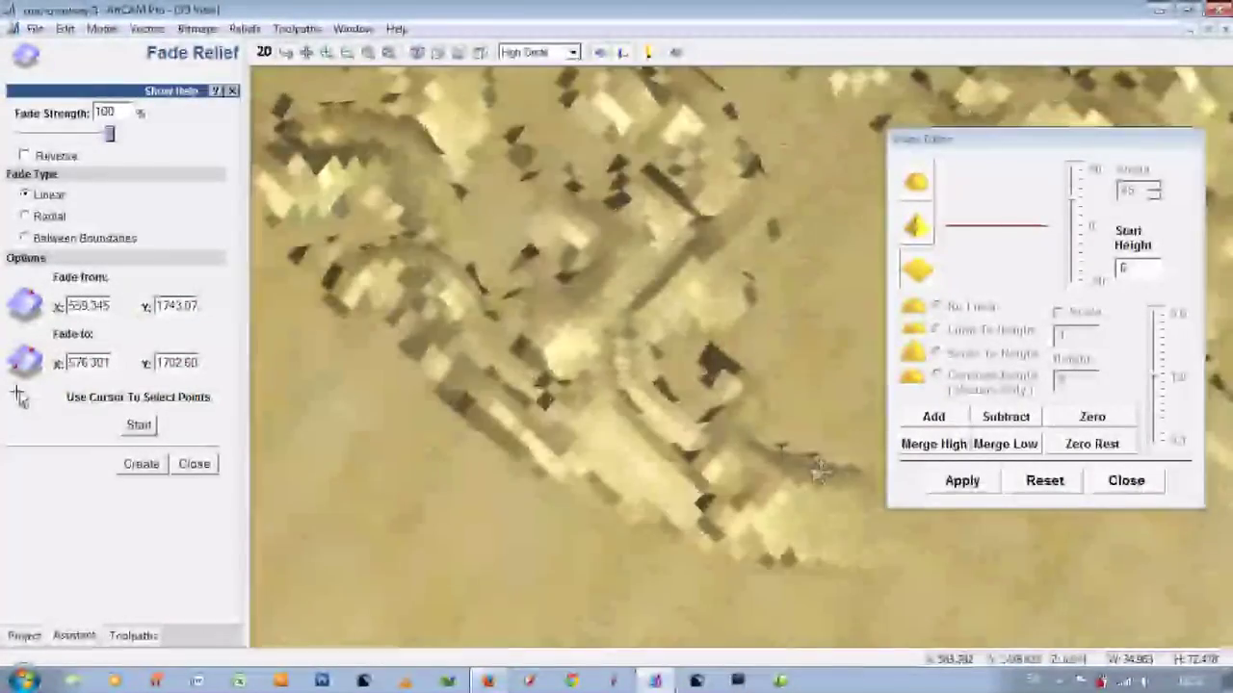
scroll(738, 360, "up", 3)
scroll(624, 412, "down", 5)
scroll(625, 412, "up", 2)
scroll(624, 412, "down", 2)
scroll(641, 317, "down", 2)
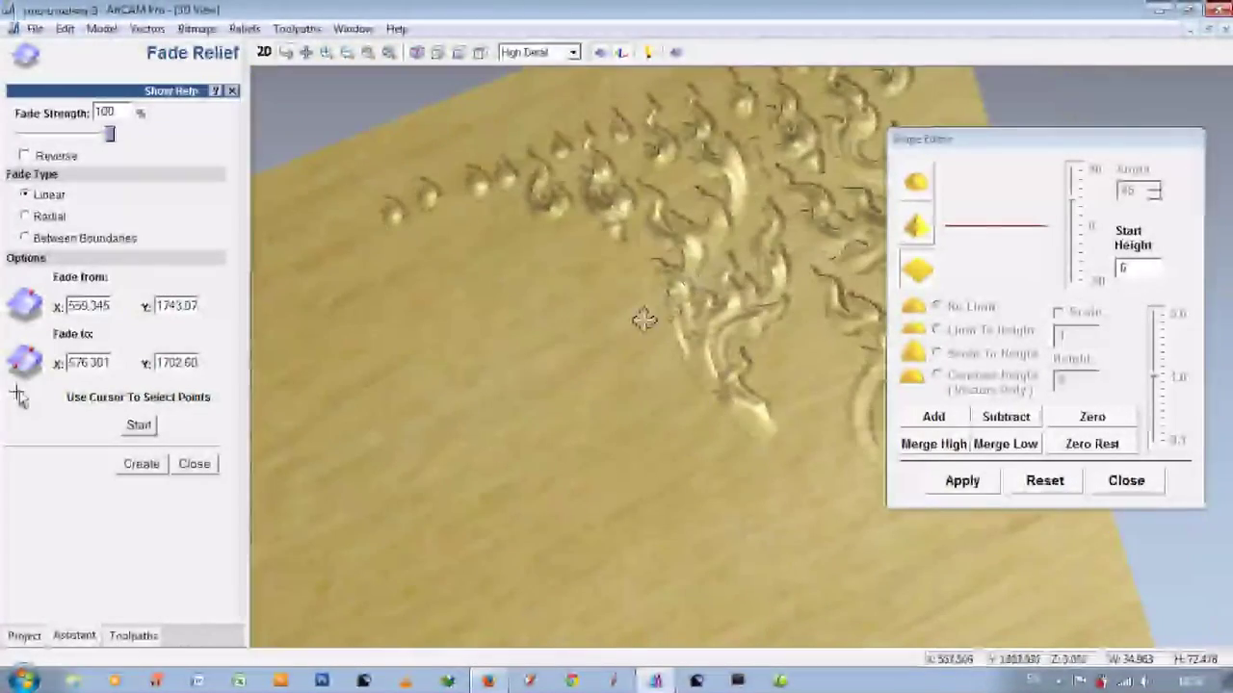
scroll(722, 336, "up", 2)
scroll(727, 342, "down", 1)
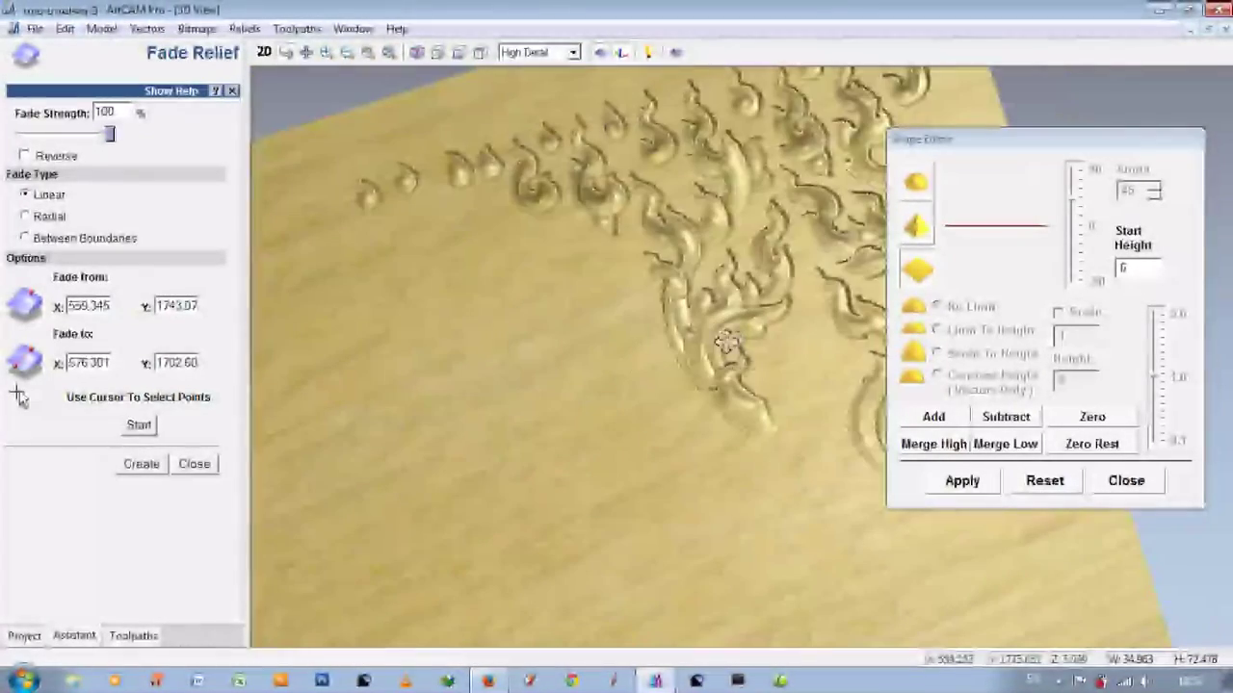
left_click(264, 52)
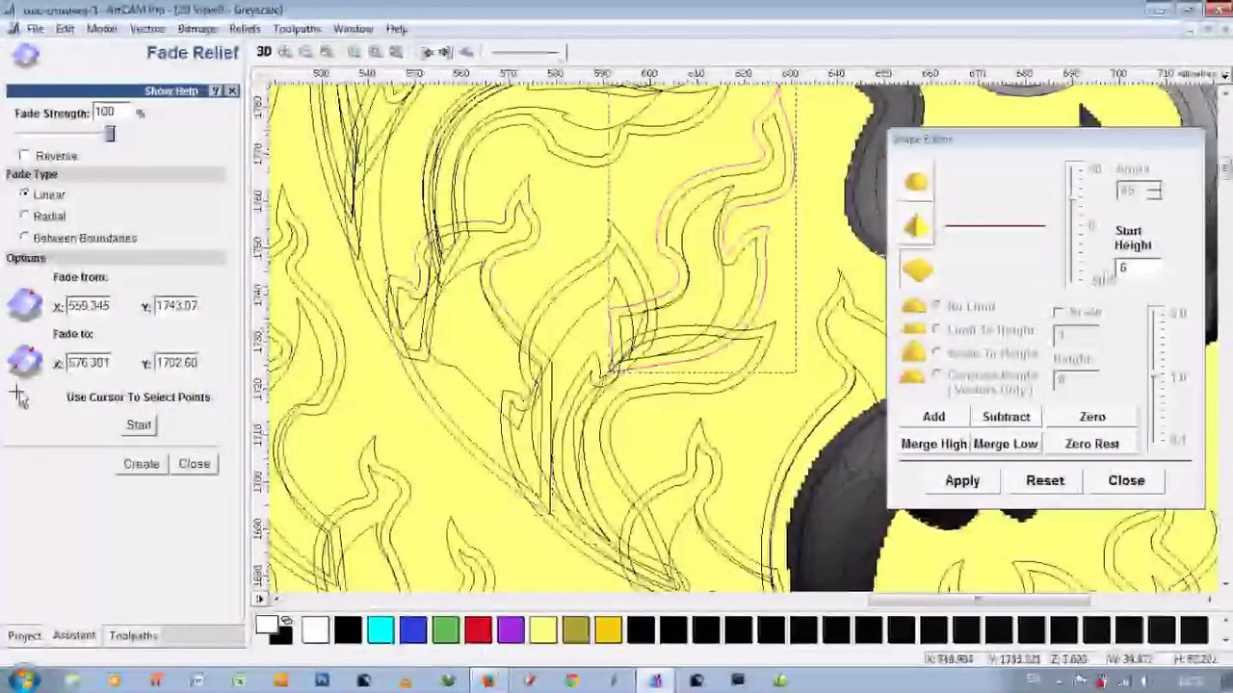
Step: Enter .0 in the shape settings and draw a fade line across the current leaf
type(".0")
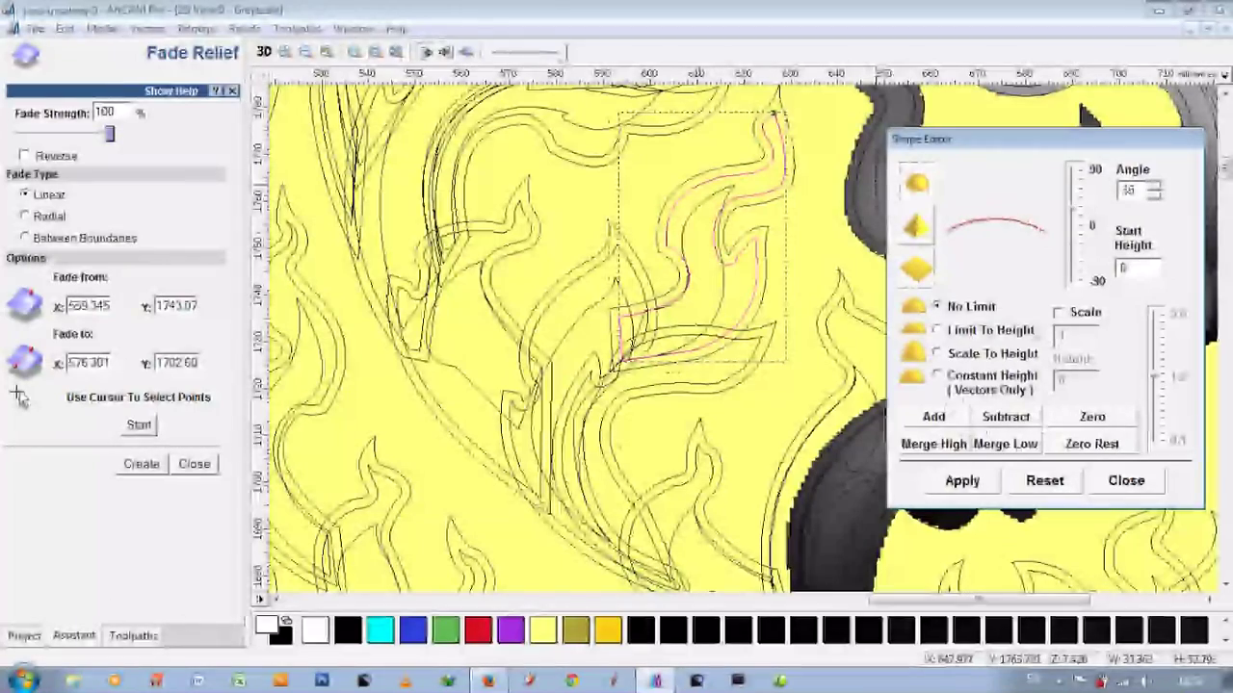
left_click(939, 420)
left_click(139, 425)
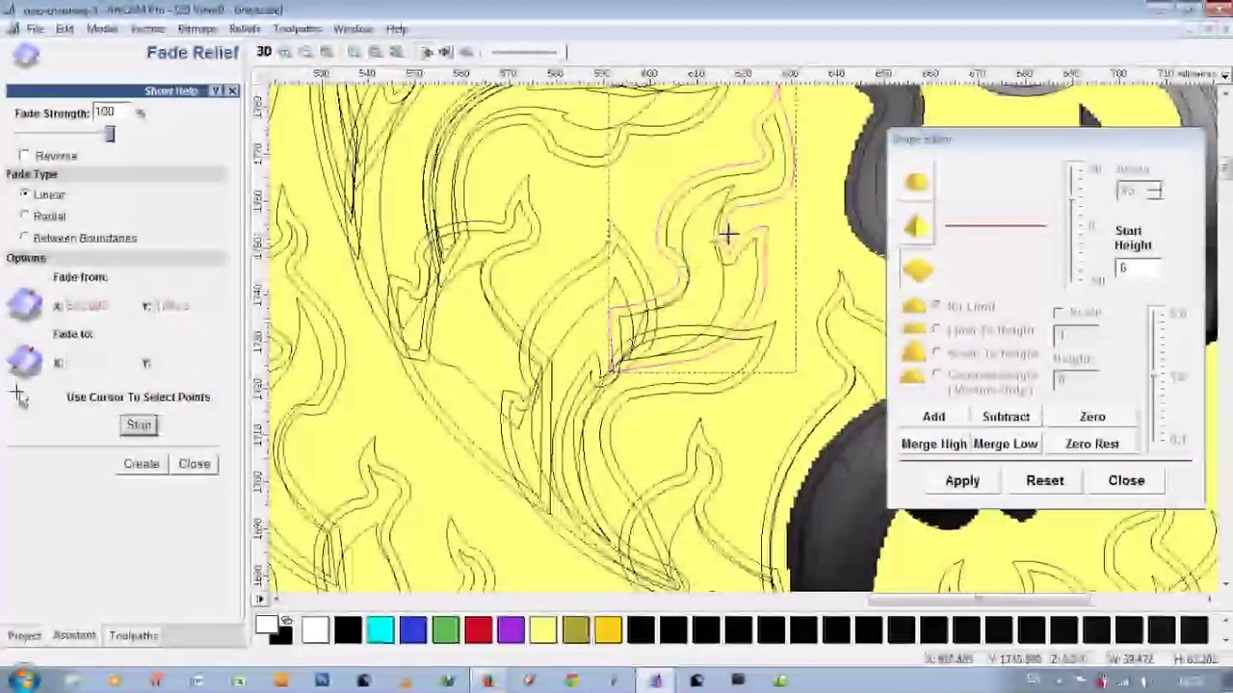
left_click_drag(727, 227, 488, 342)
Step: Shape the next flame leaves at start height 6, fading from X 582.081 to X 599.571
left_click_drag(635, 255, 526, 388)
double_click(1123, 270)
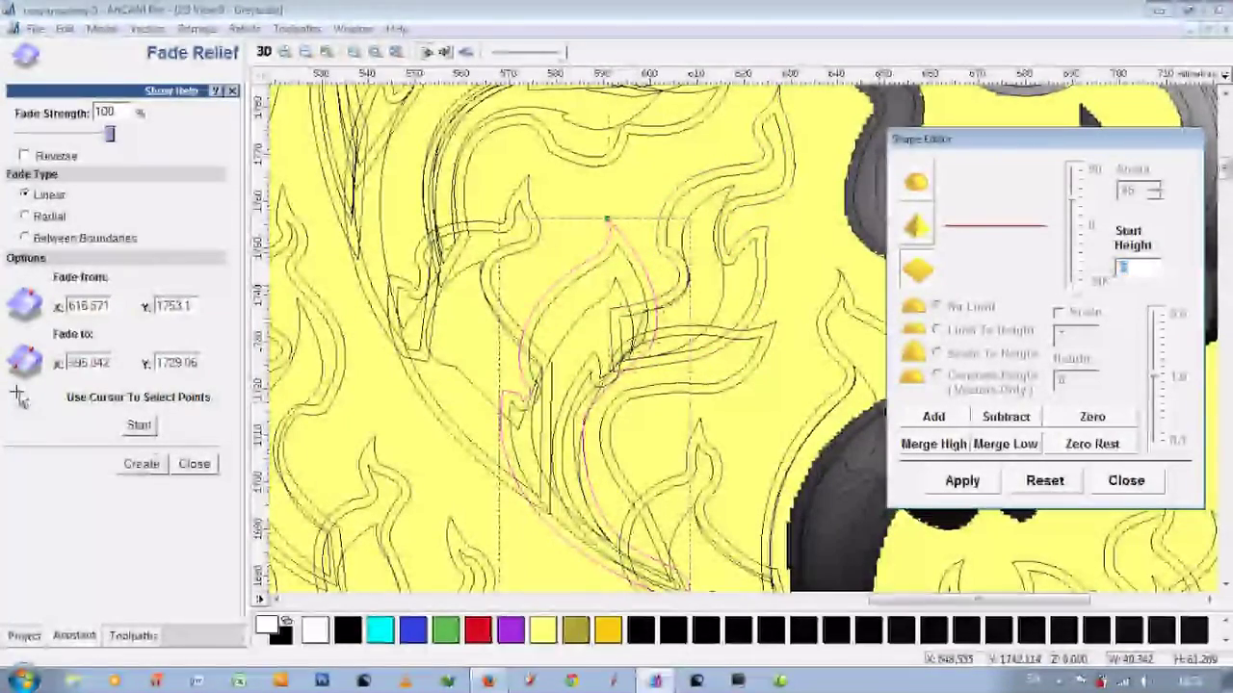
left_click_drag(607, 219, 613, 277)
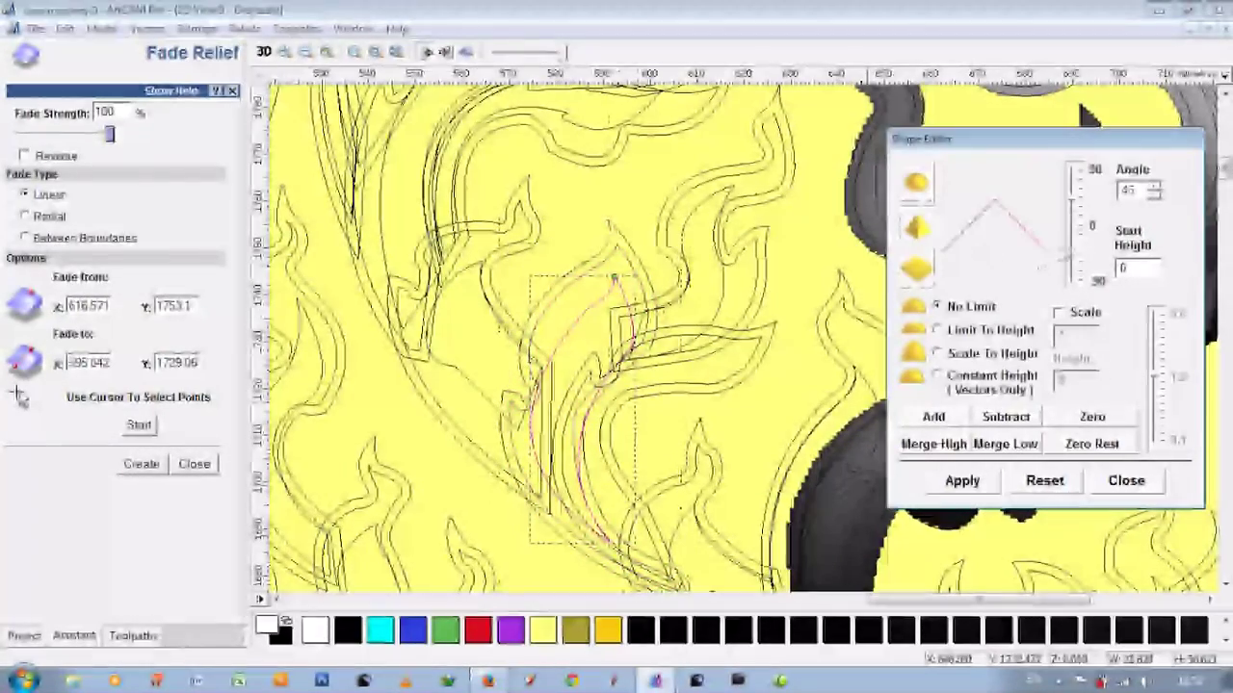
left_click(569, 342)
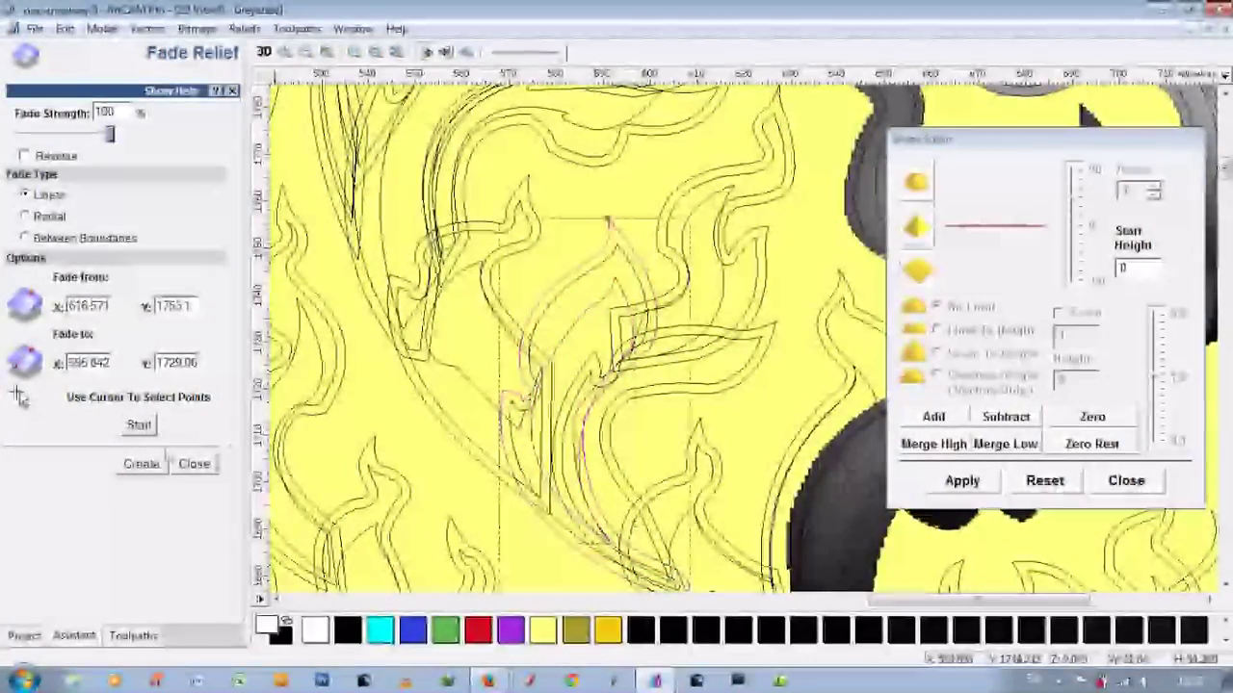
left_click_drag(563, 365, 600, 501)
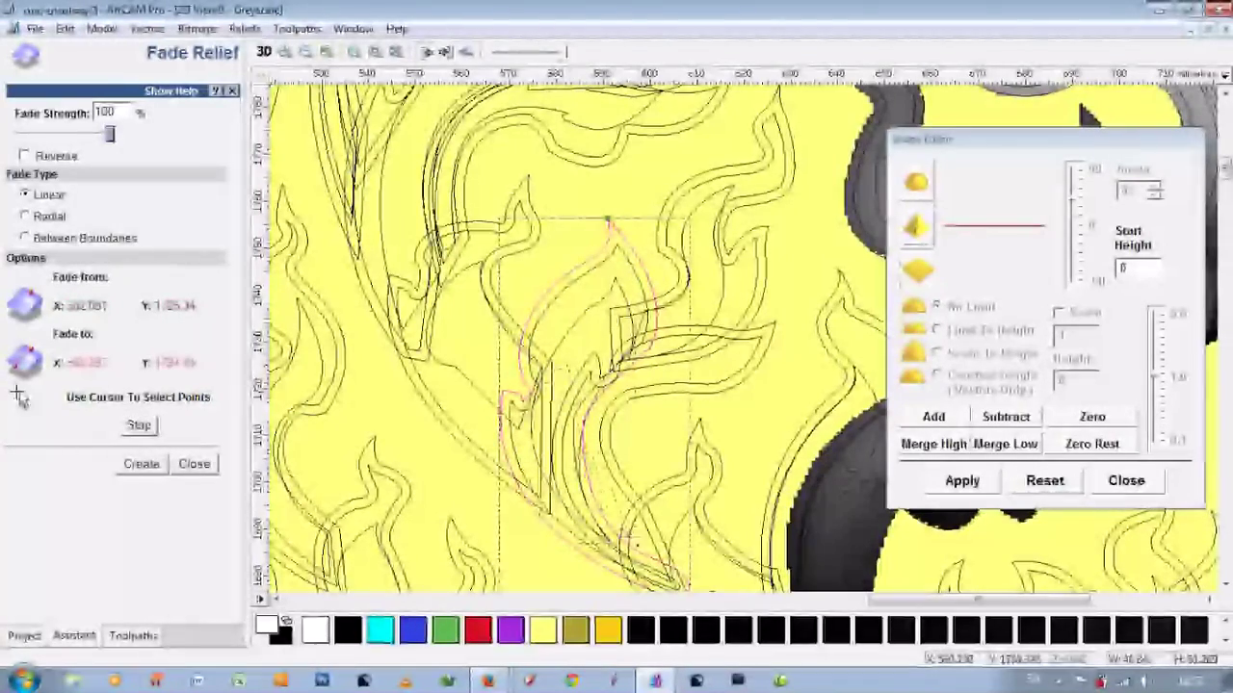
Step: Rotate the 3D relief to inspect the carved leaves, then return to 2D
key("F3")
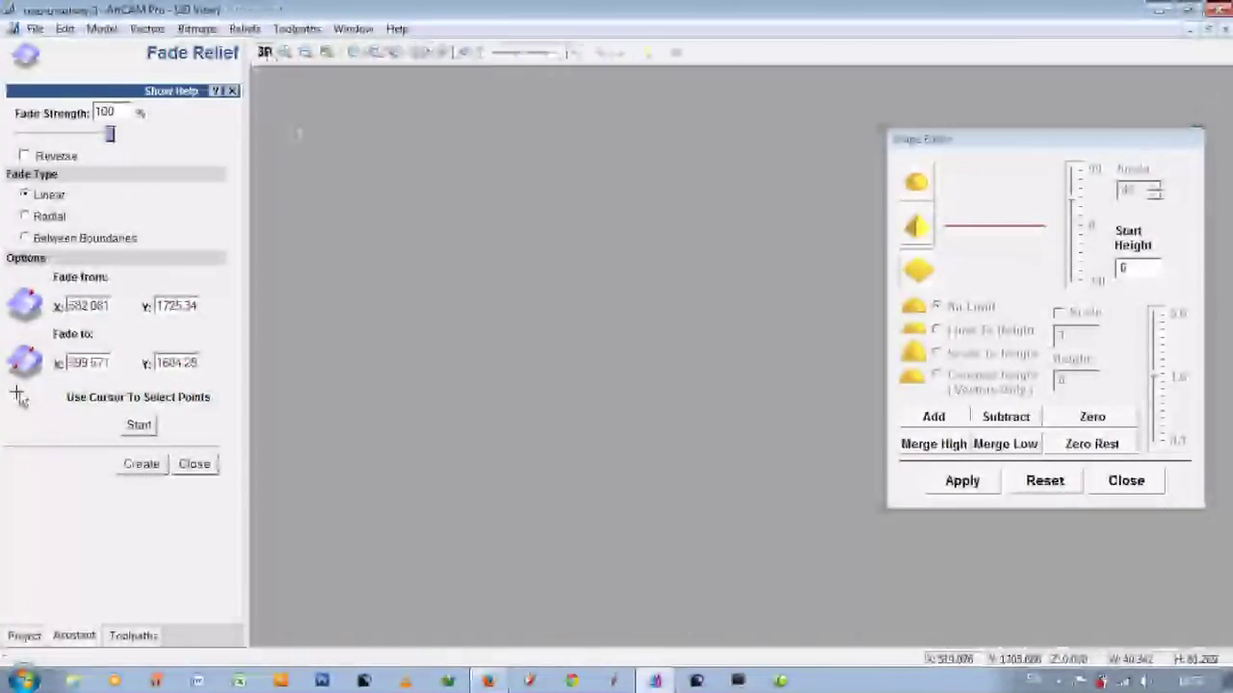
left_click_drag(807, 419, 711, 354)
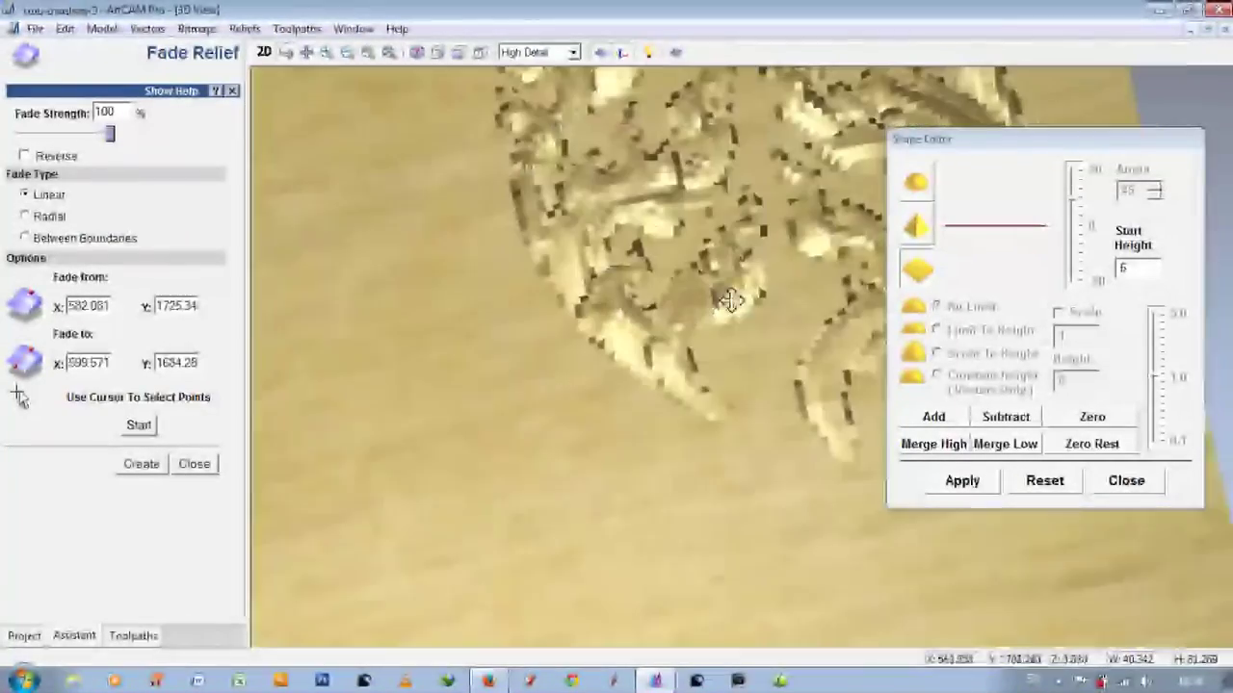
left_click(265, 54)
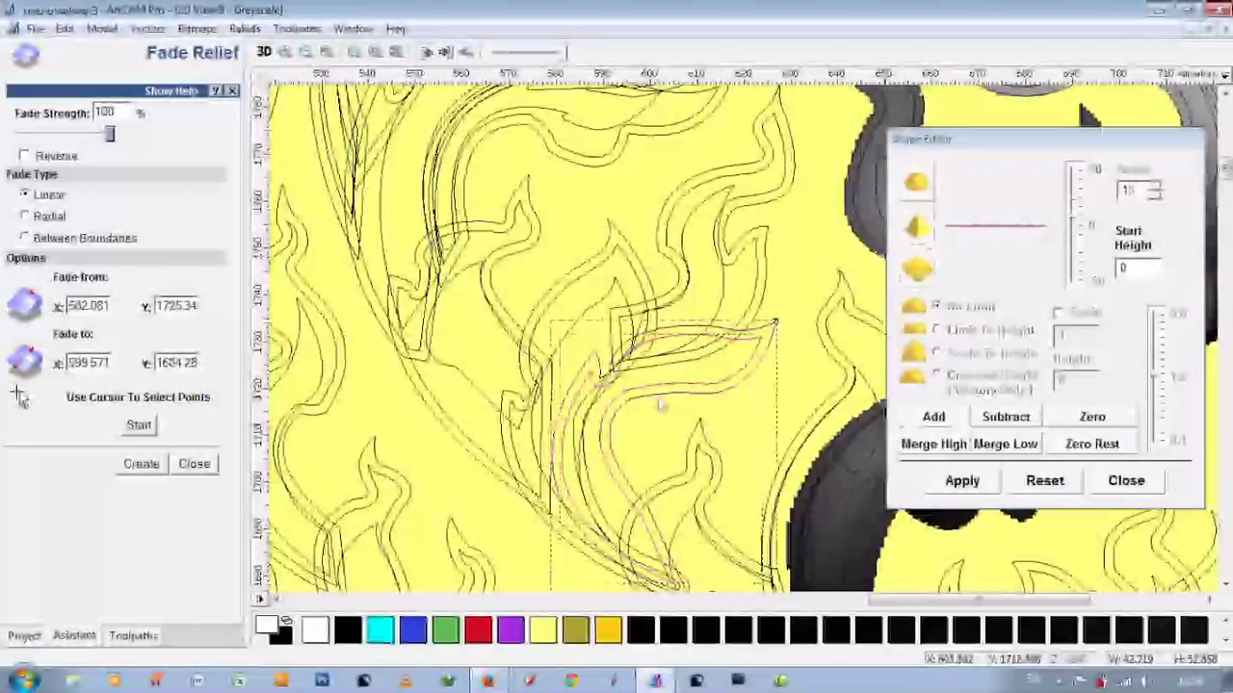
Step: Create a fade on the leaf running from X 604.047 to X 604.899, zooming in to check
left_click(139, 424)
left_click_drag(495, 337, 673, 480)
left_click(142, 464)
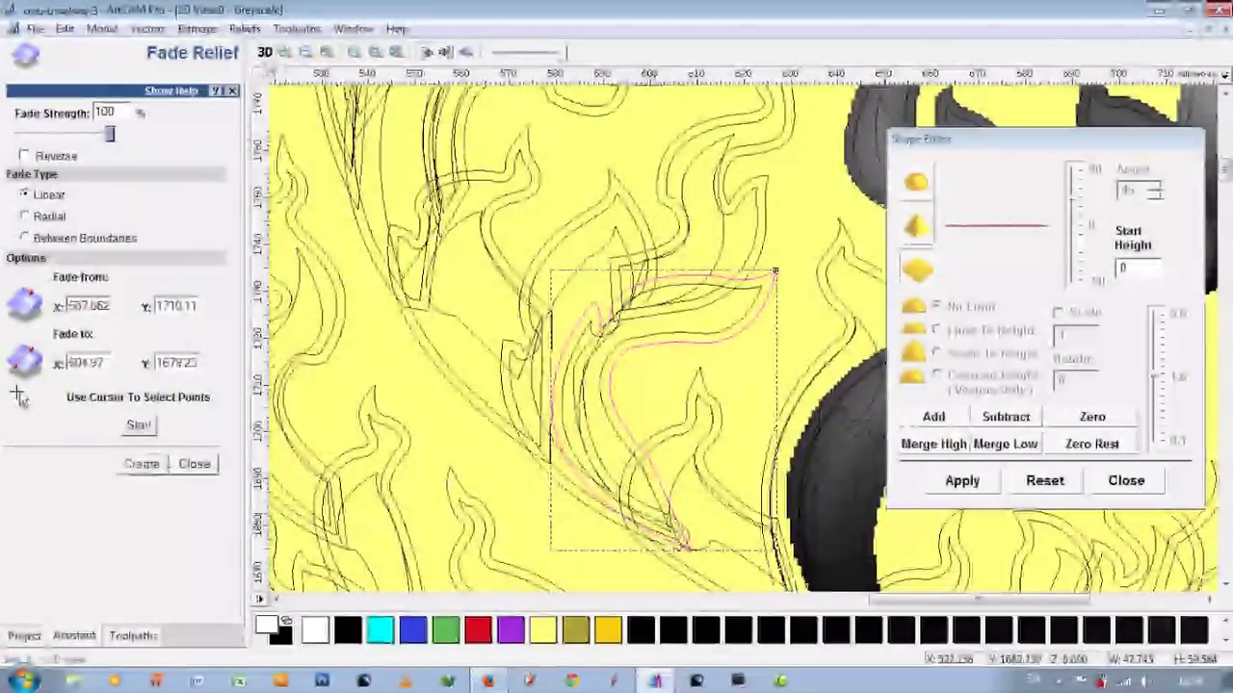
scroll(652, 349, "up", 2)
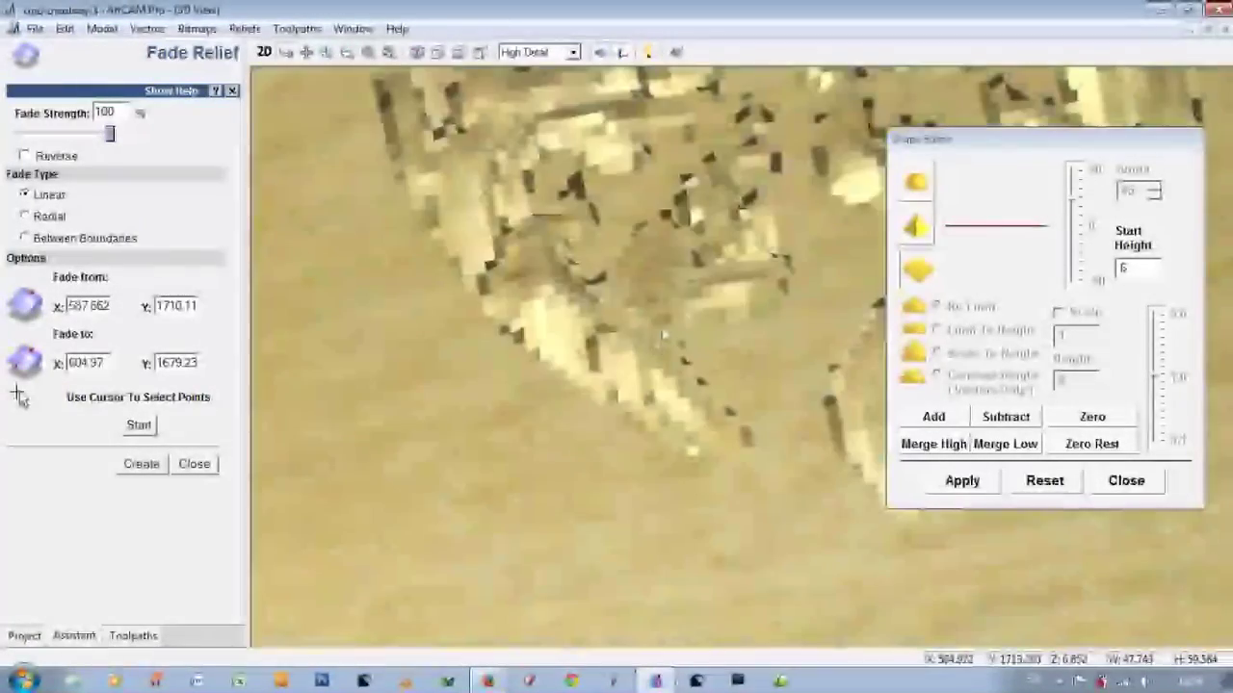
scroll(674, 352, "up", 3)
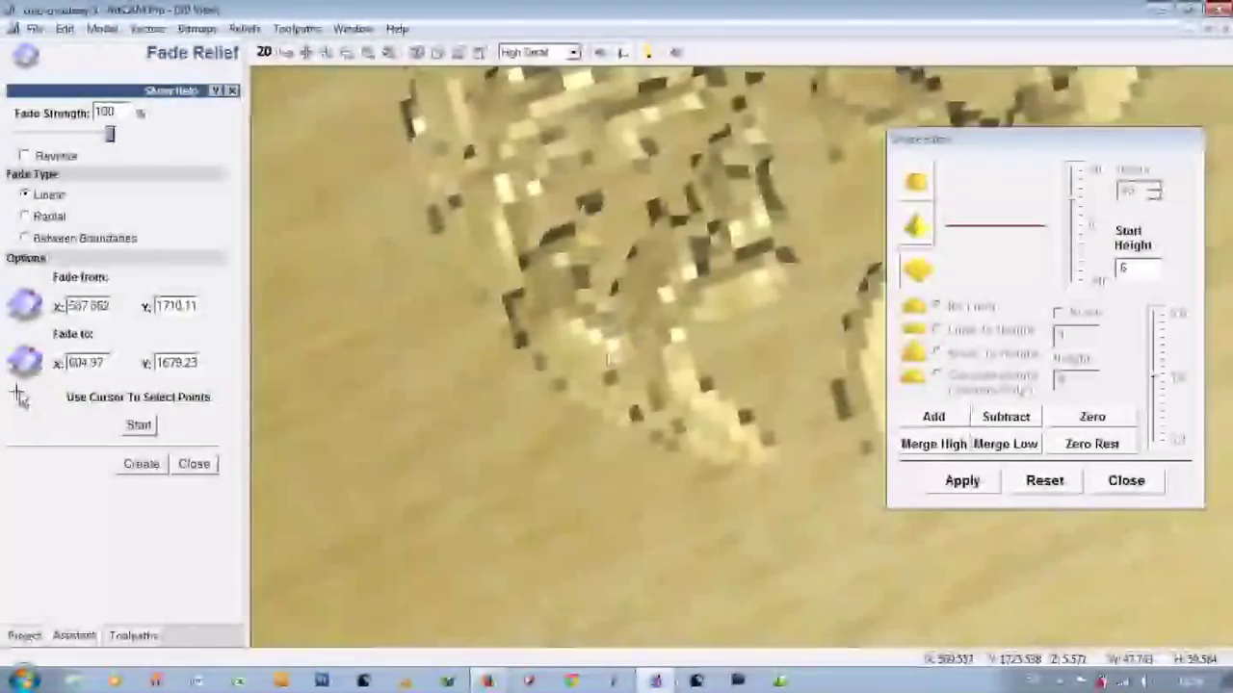
key("F2")
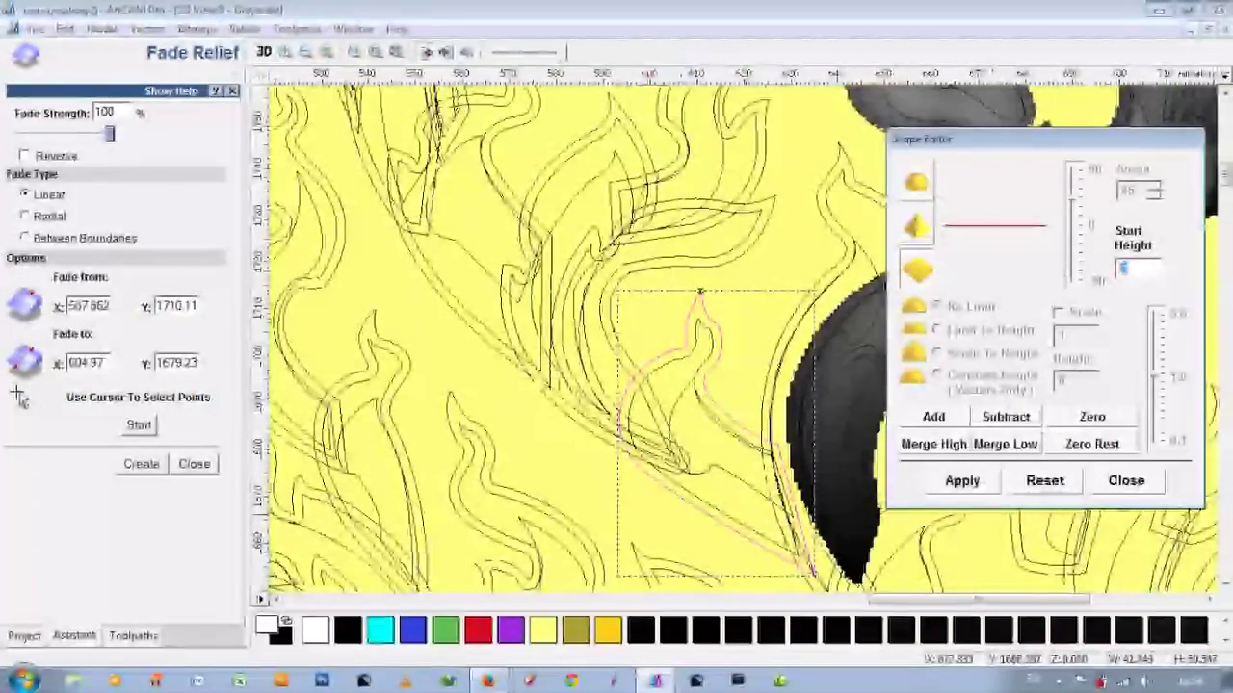
Step: Select the next long flame leaf vector and check the relief in 3D before returning to 2D
type(".0")
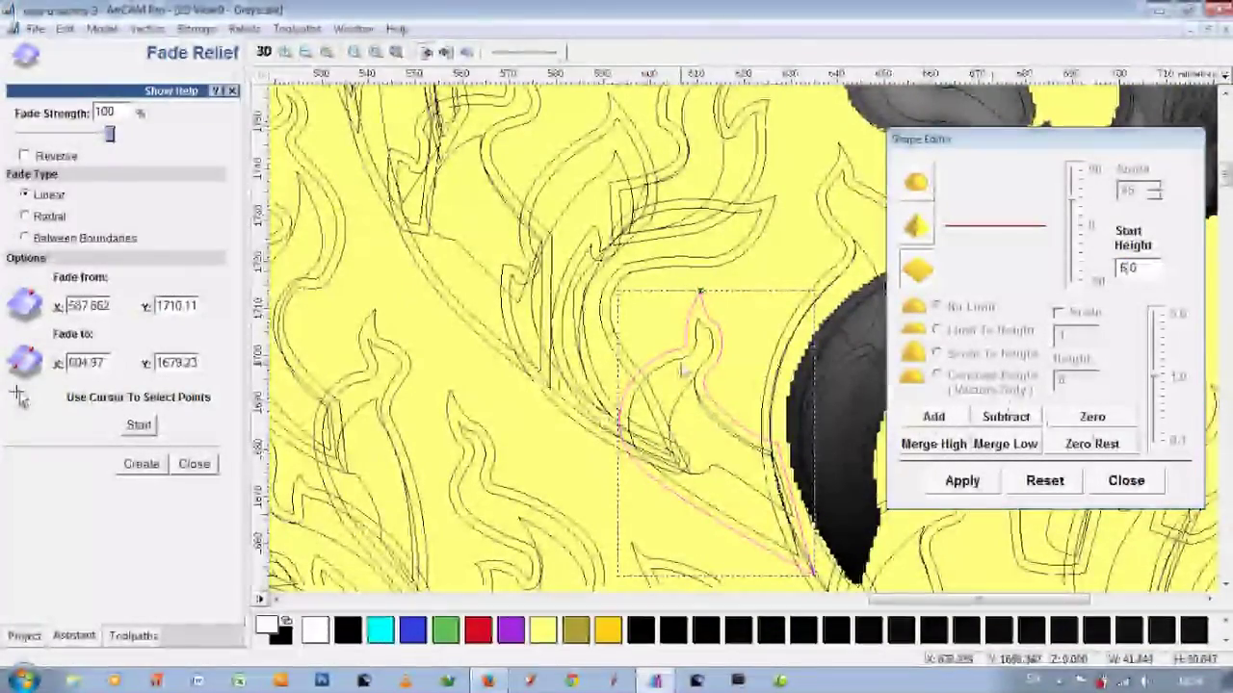
left_click(669, 385)
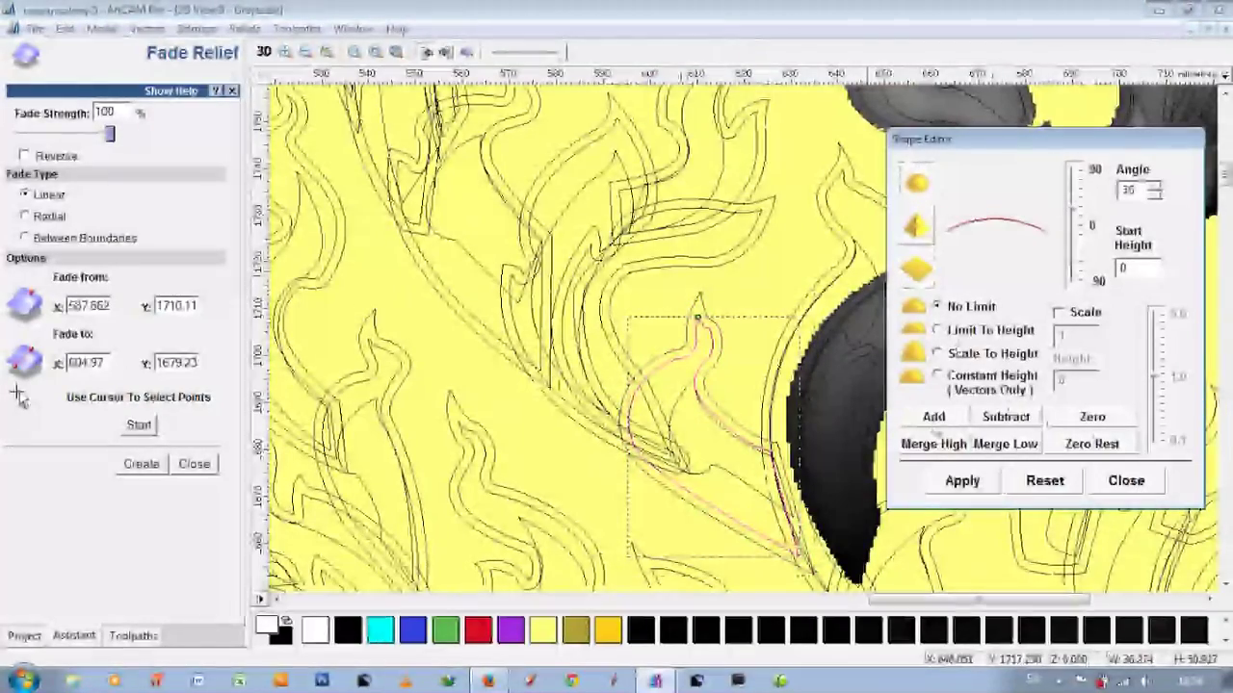
left_click(670, 387)
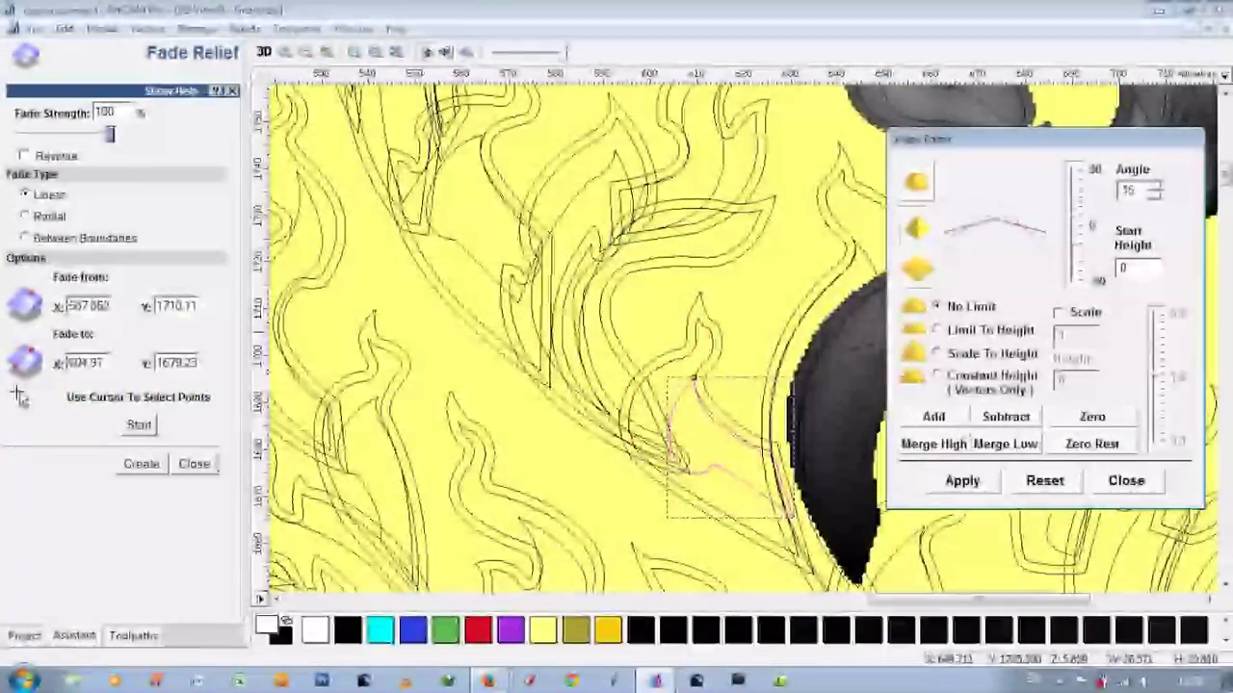
left_click(668, 412)
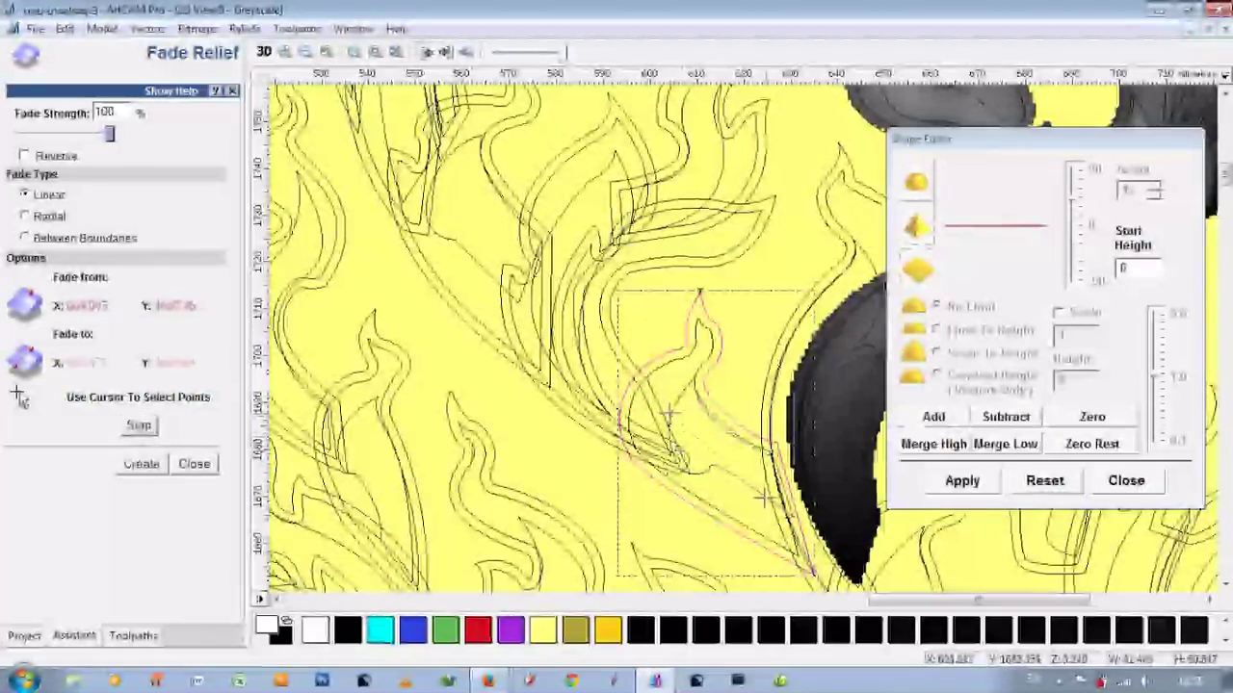
key("F3")
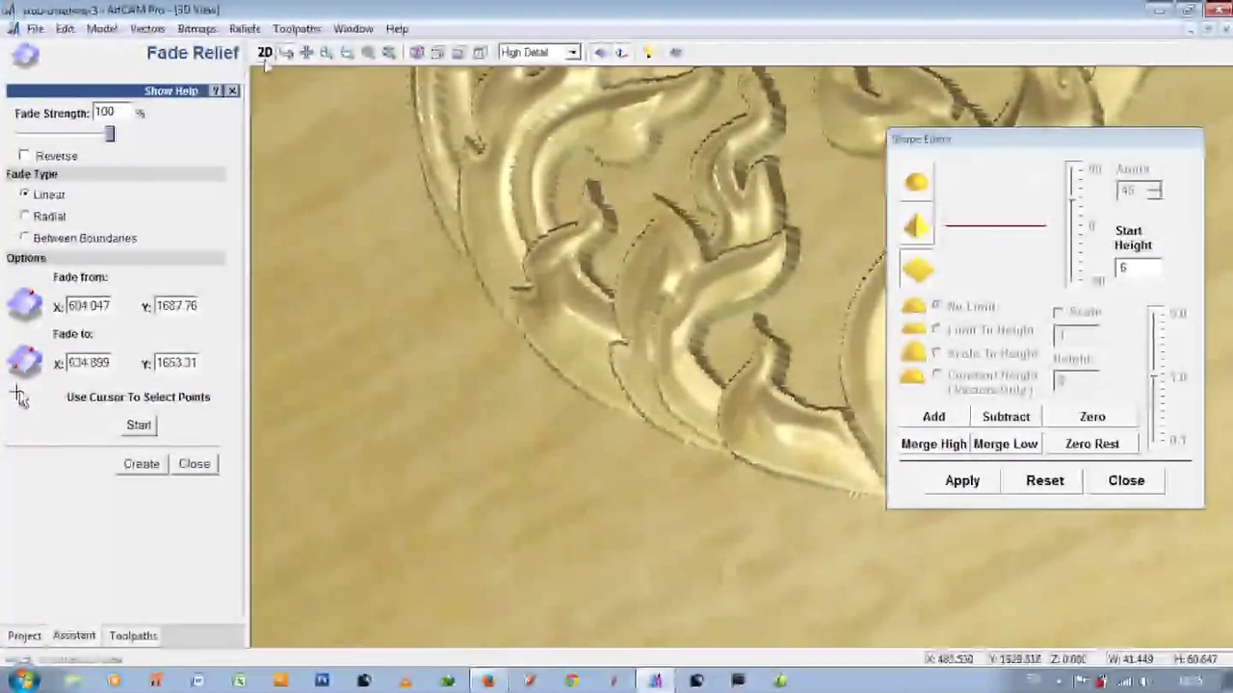
key("F2")
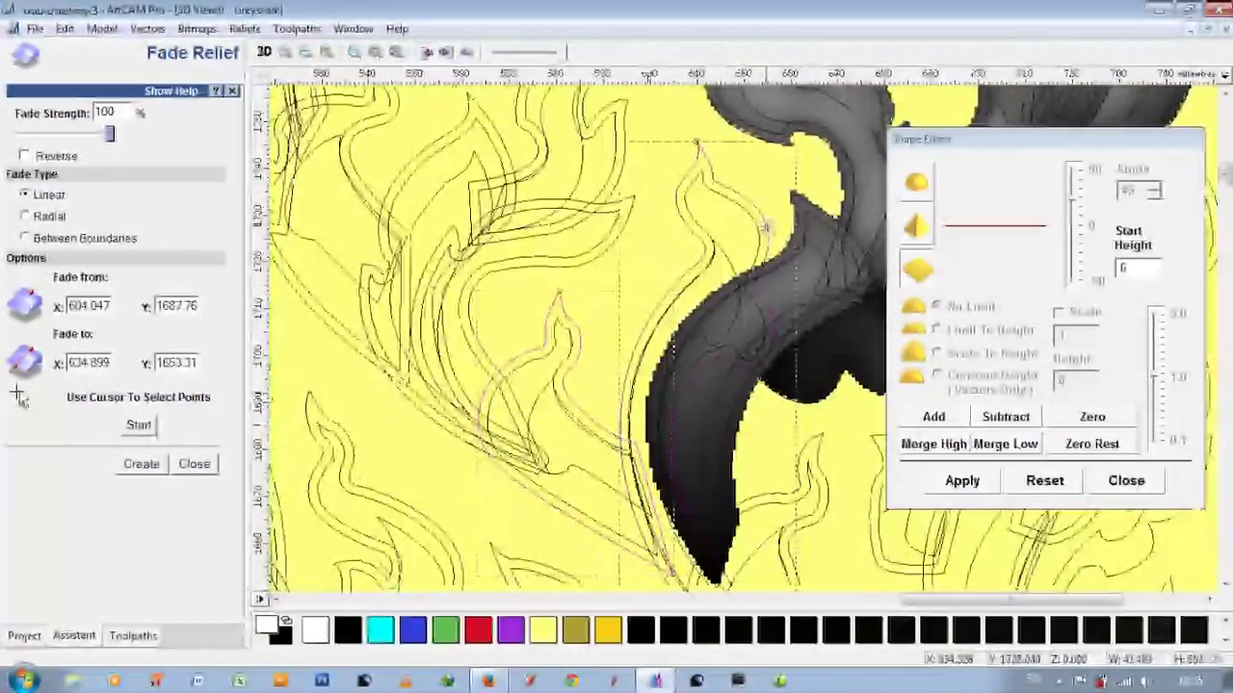
Step: Raise the long leaf with a rounded profile at start height 5.0 and orbit it in 3D
type("5")
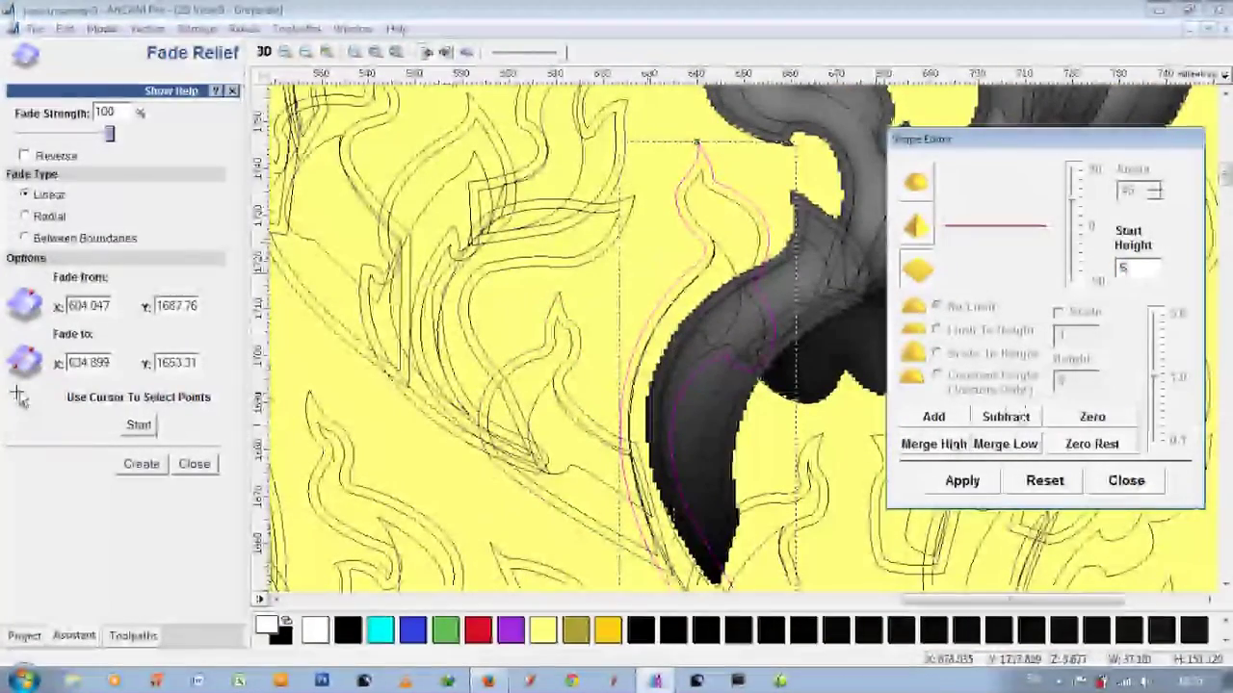
type(".0")
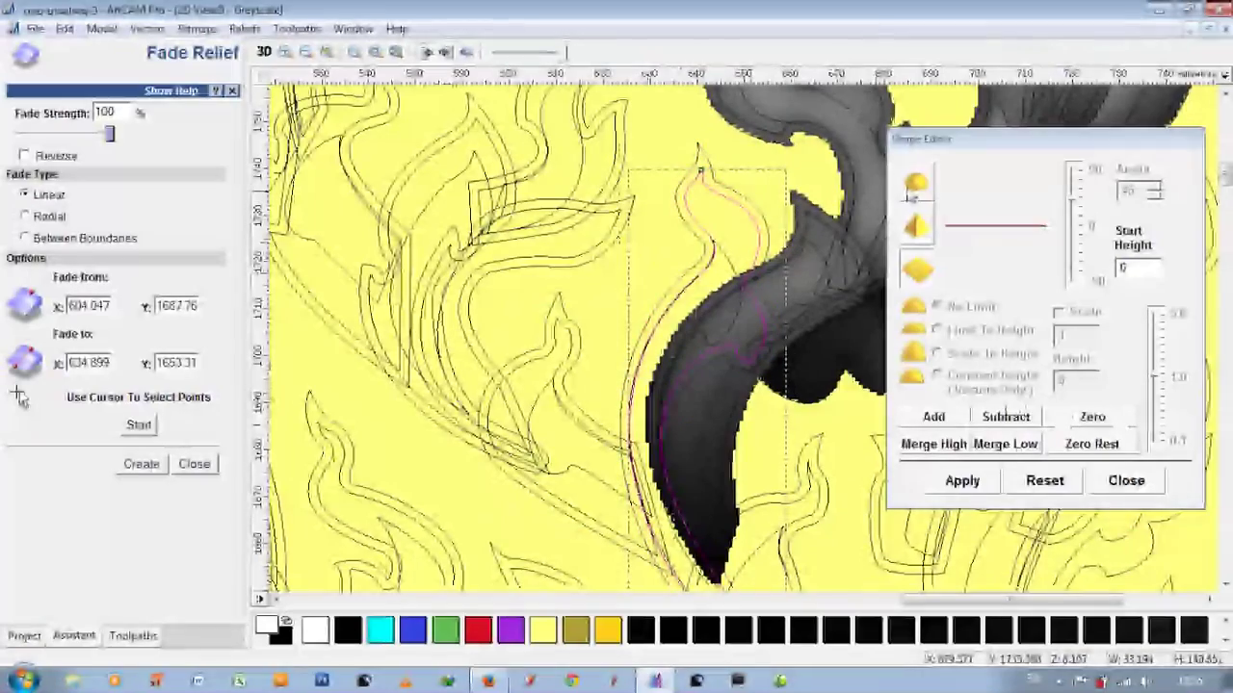
left_click(914, 188)
left_click(935, 416)
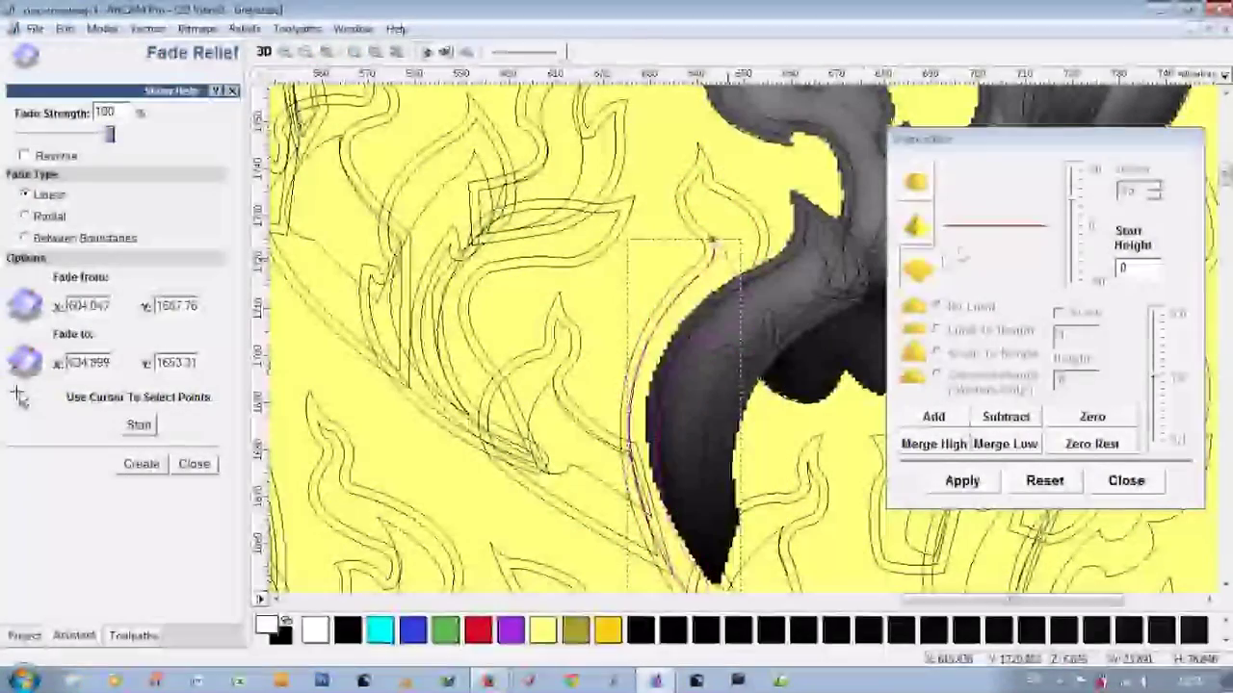
left_click(263, 51)
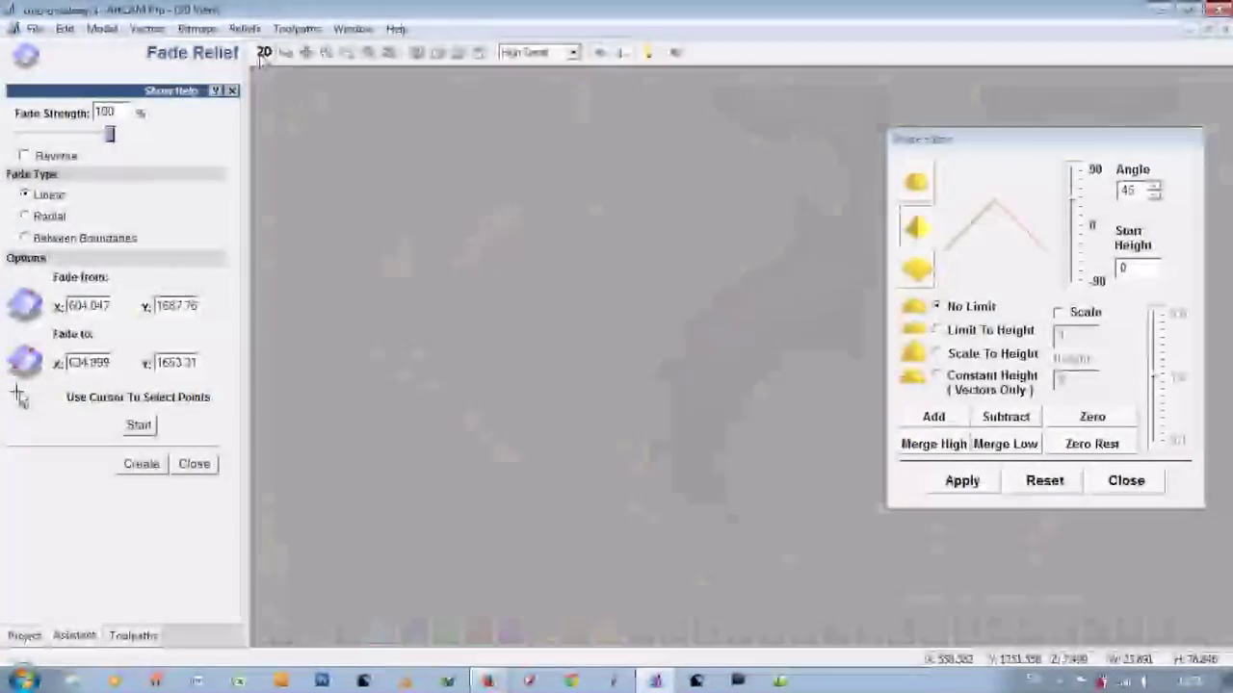
mouse_move(853, 395)
left_mouse_down()
mouse_move(691, 290)
mouse_move(655, 306)
left_mouse_up()
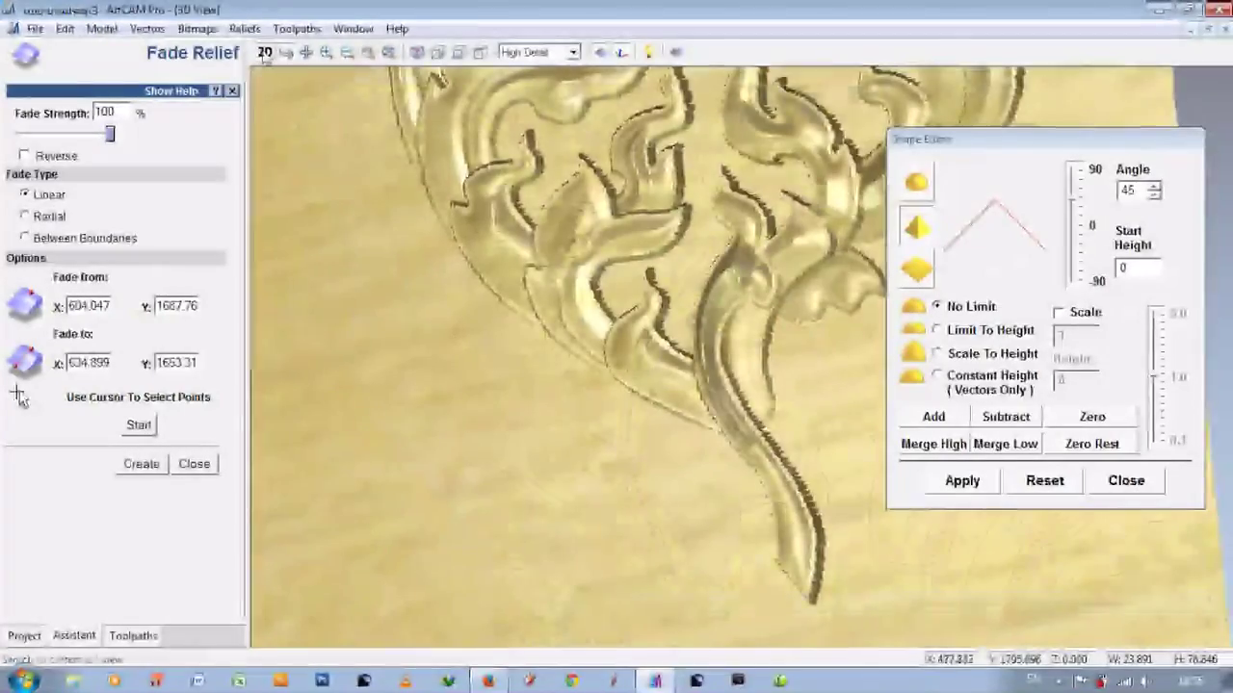
key("F2")
Step: Create a fade on the leaf toward its tip and close the Fade Relief settings
scroll(616, 337, "down", 2)
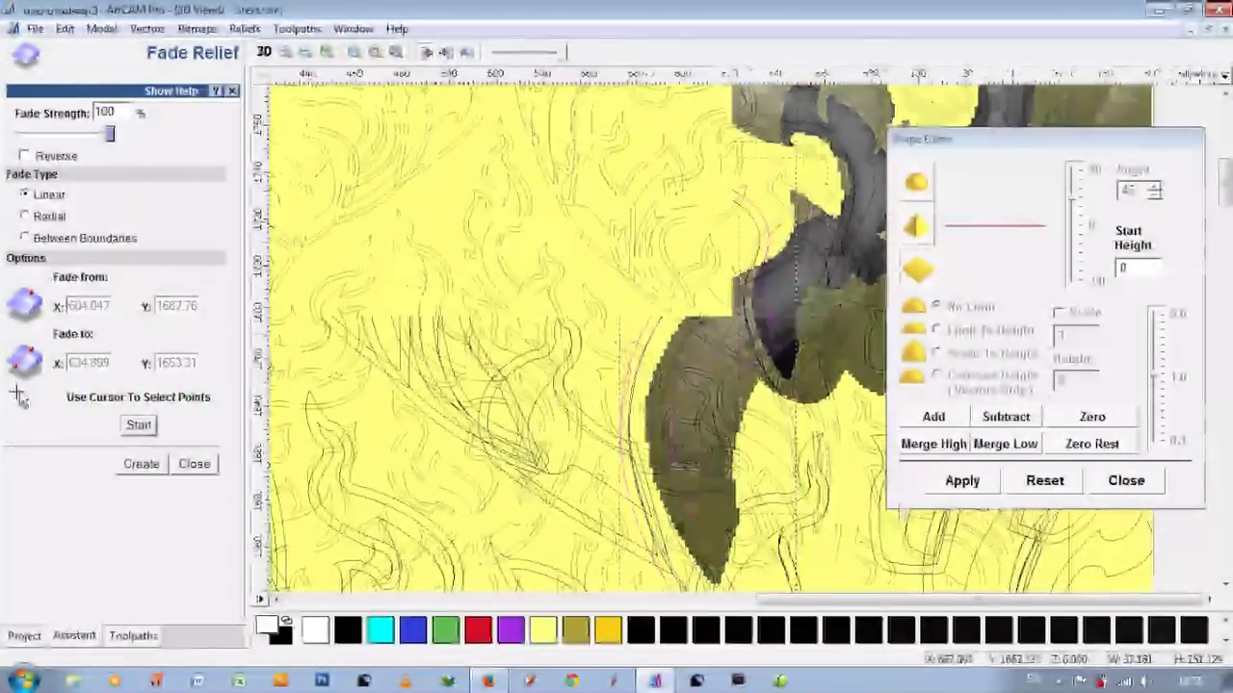
left_click(139, 425)
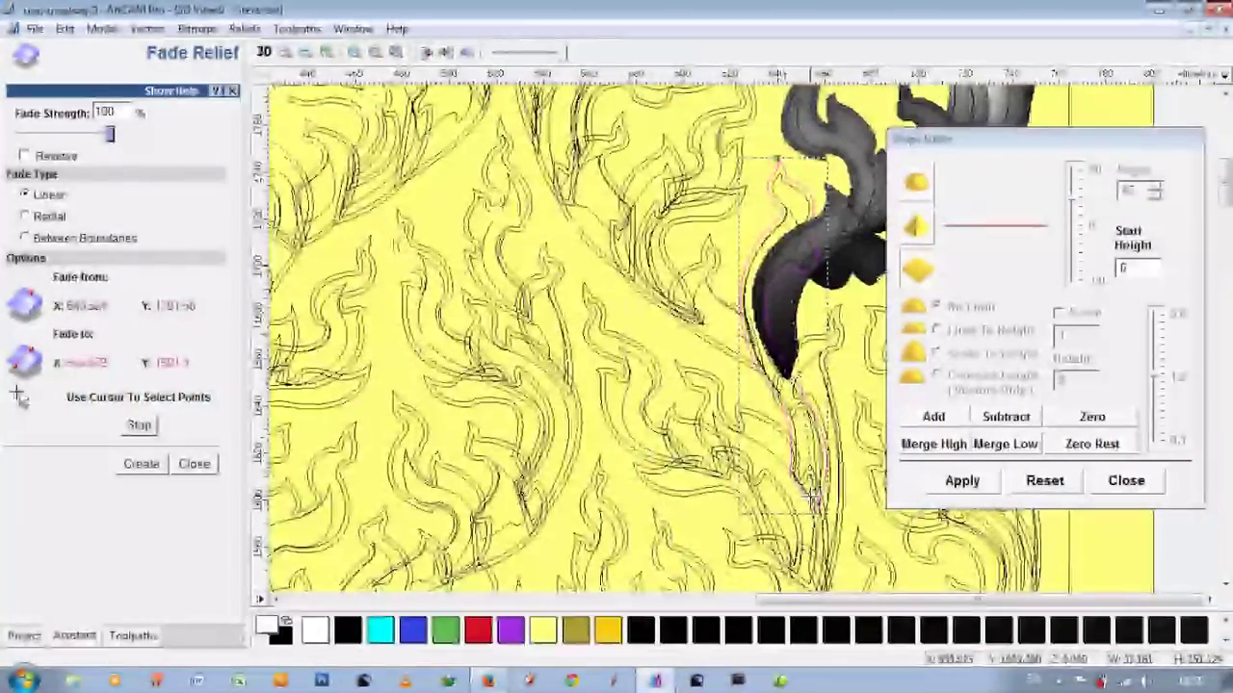
left_click(812, 497)
left_click(140, 463)
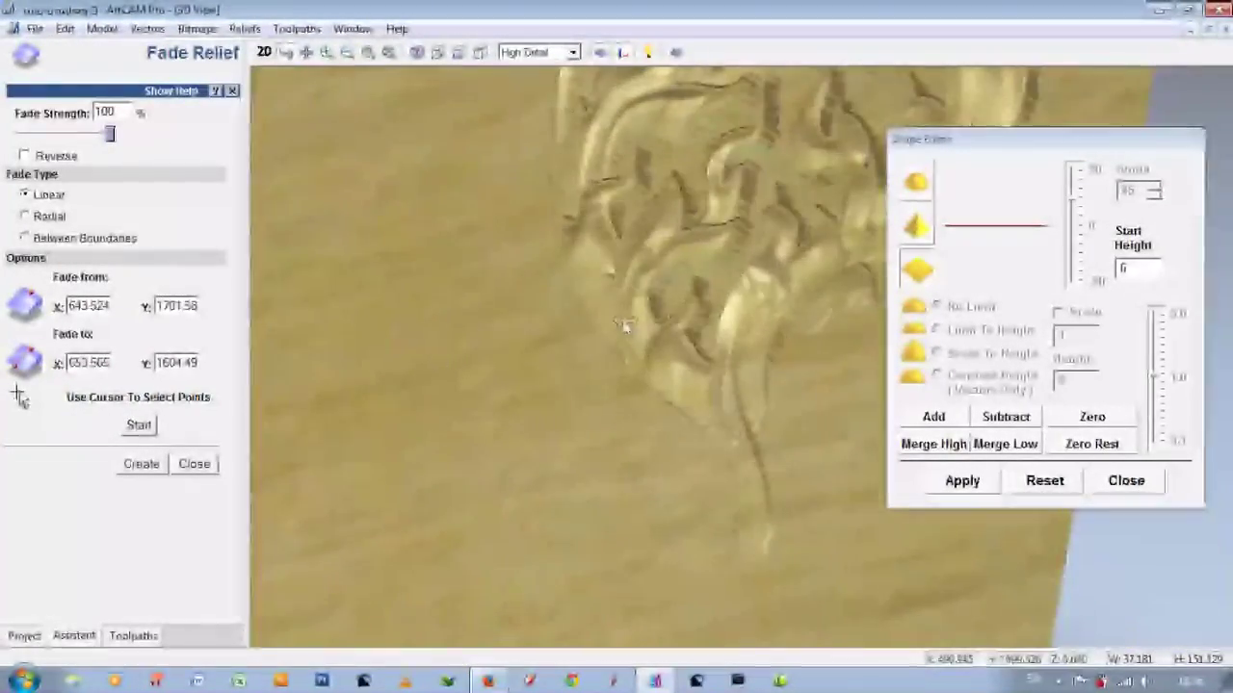
scroll(616, 366, "down", 2)
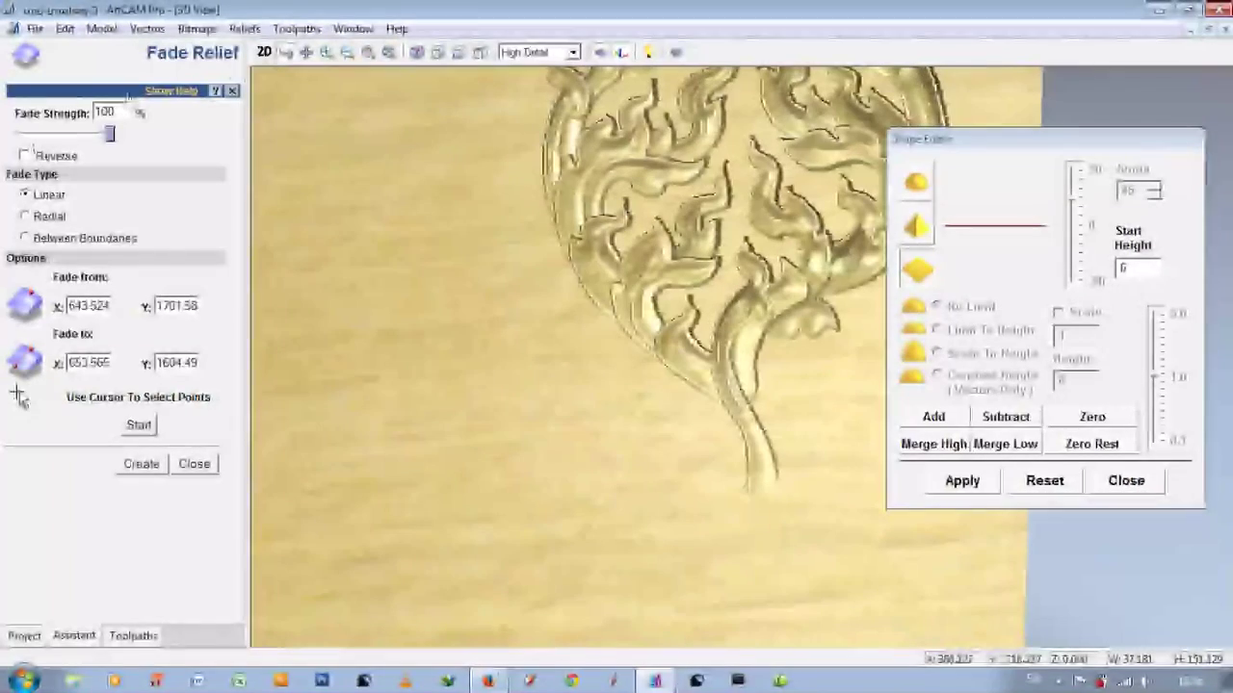
left_click(193, 469)
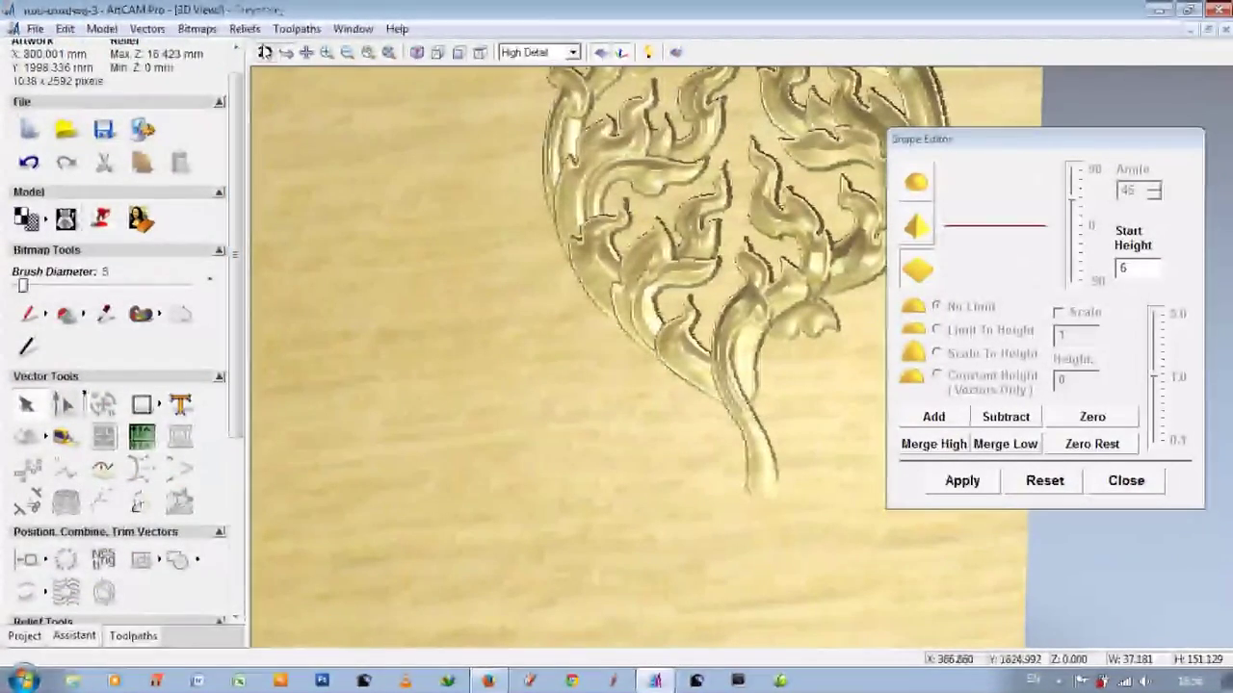
left_click(265, 52)
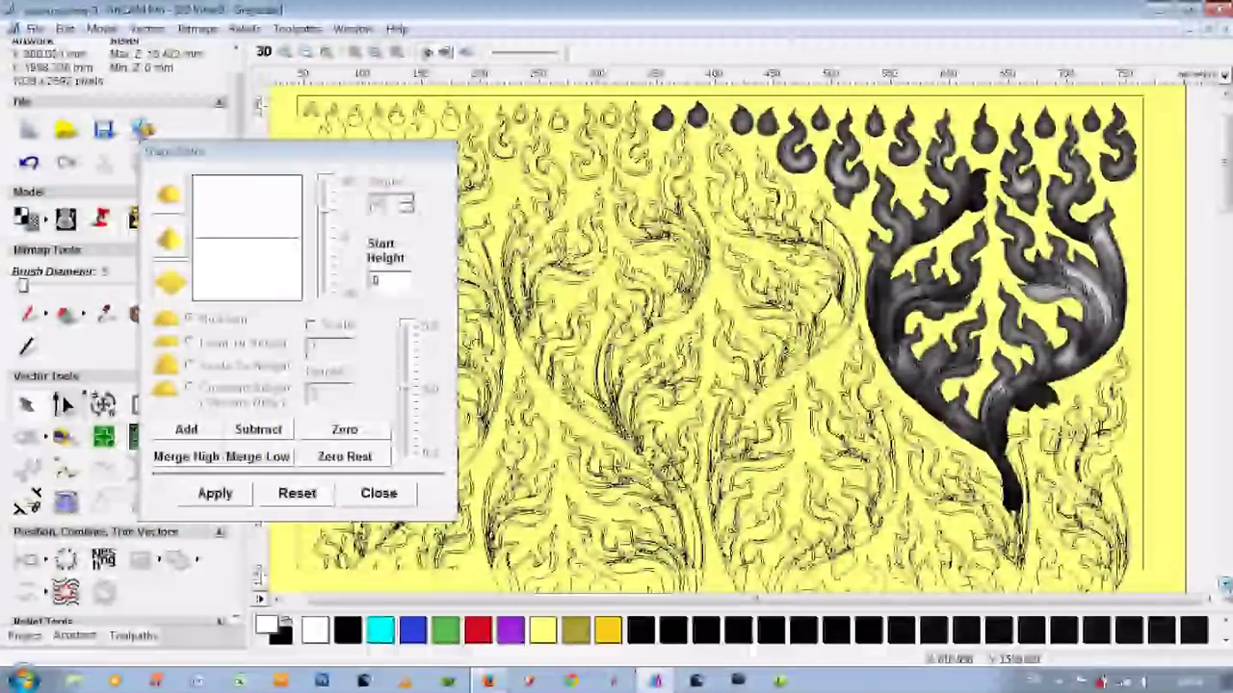
Step: Bring the lower stem leaves into view and check the relief in 3D
scroll(784, 258, "up", 2)
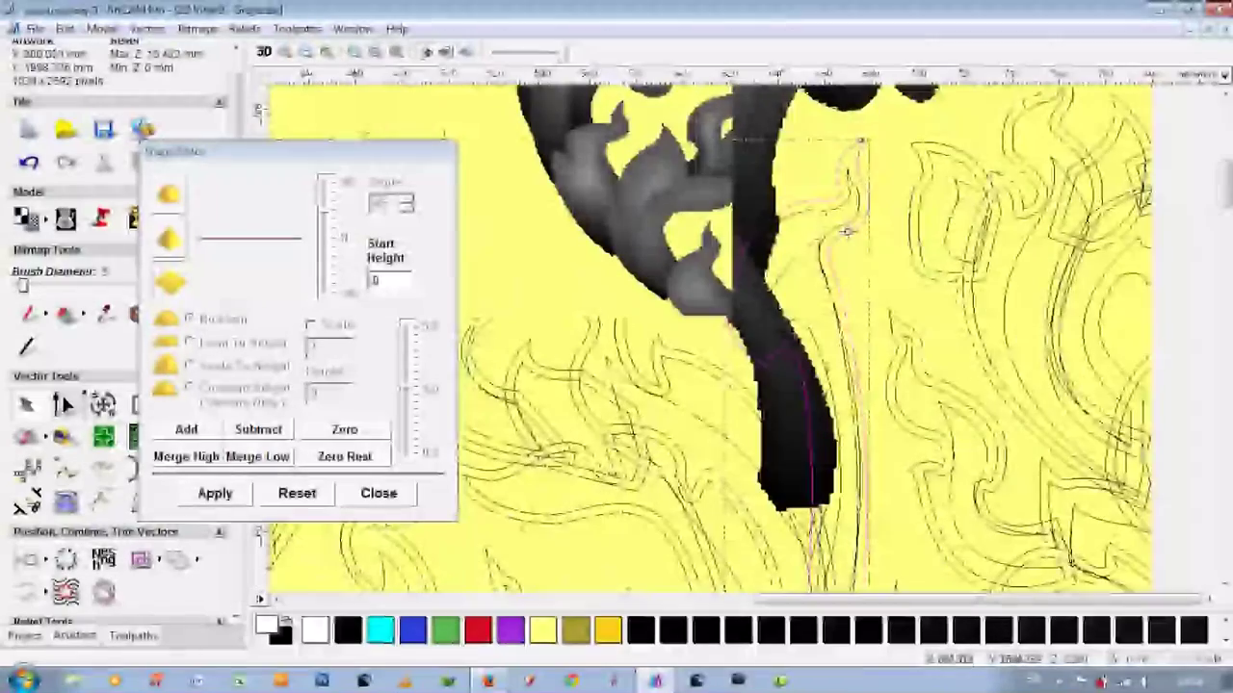
scroll(845, 231, "down", 2)
middle_click_drag(828, 318, 828, 241)
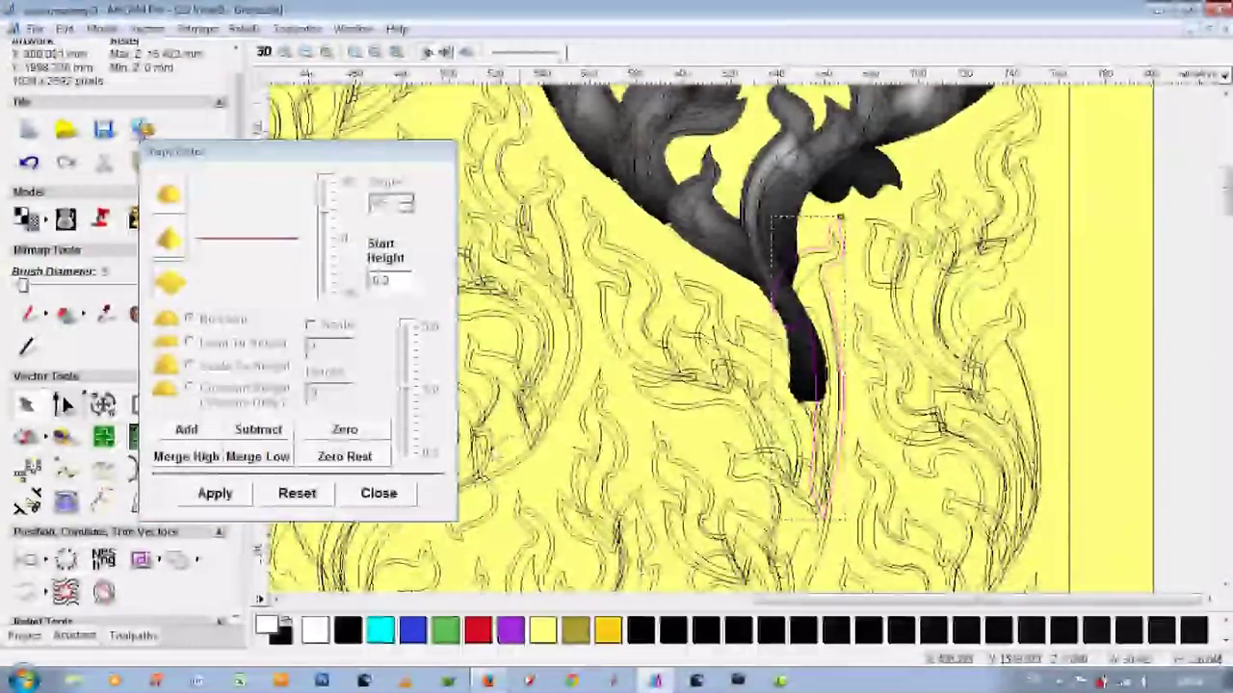
key("F3")
scroll(855, 484, "down", 3)
scroll(825, 569, "up", 1)
scroll(751, 407, "up", 3)
scroll(744, 381, "up", 2)
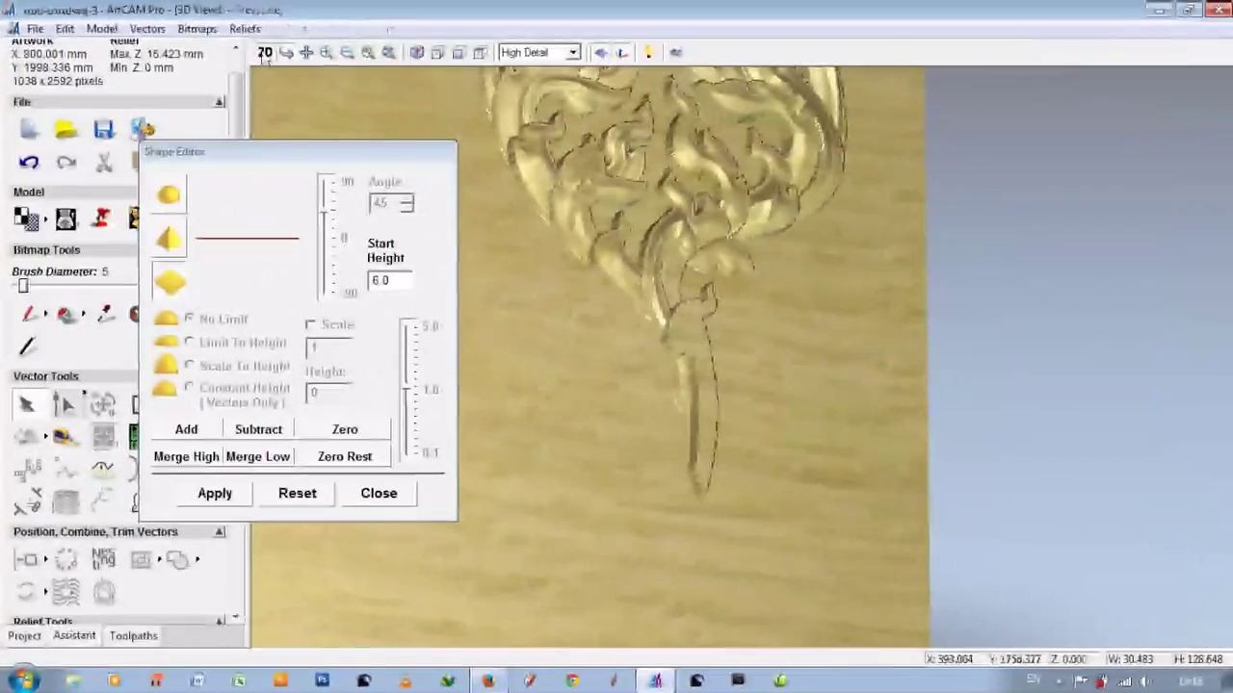
key("F2")
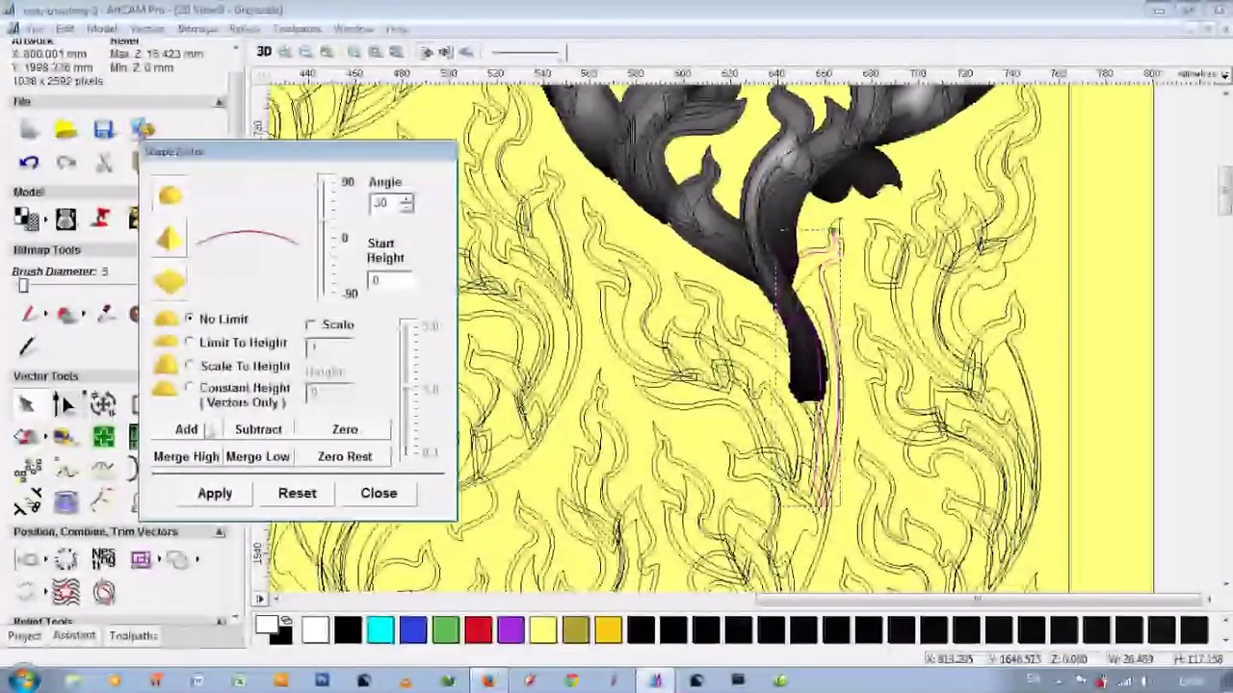
Step: Give the next long leaf a 30° angled profile and preview it in 3D
scroll(848, 405, "up", 2)
left_click(168, 241)
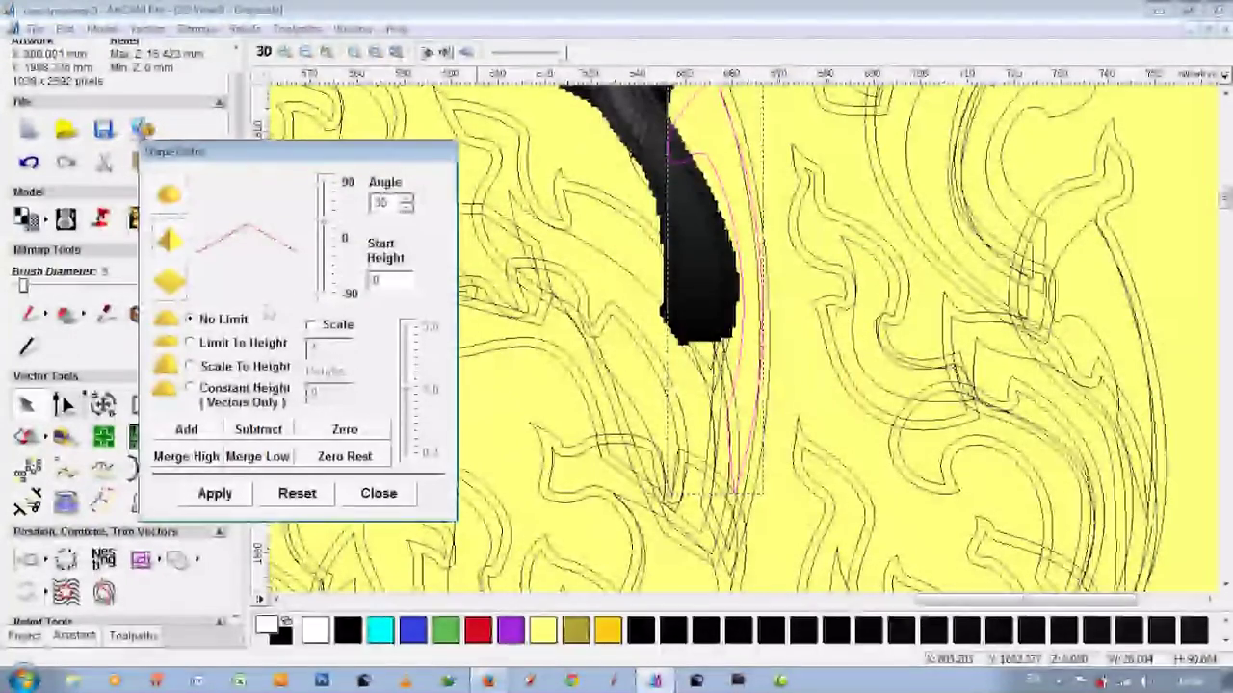
left_click(264, 53)
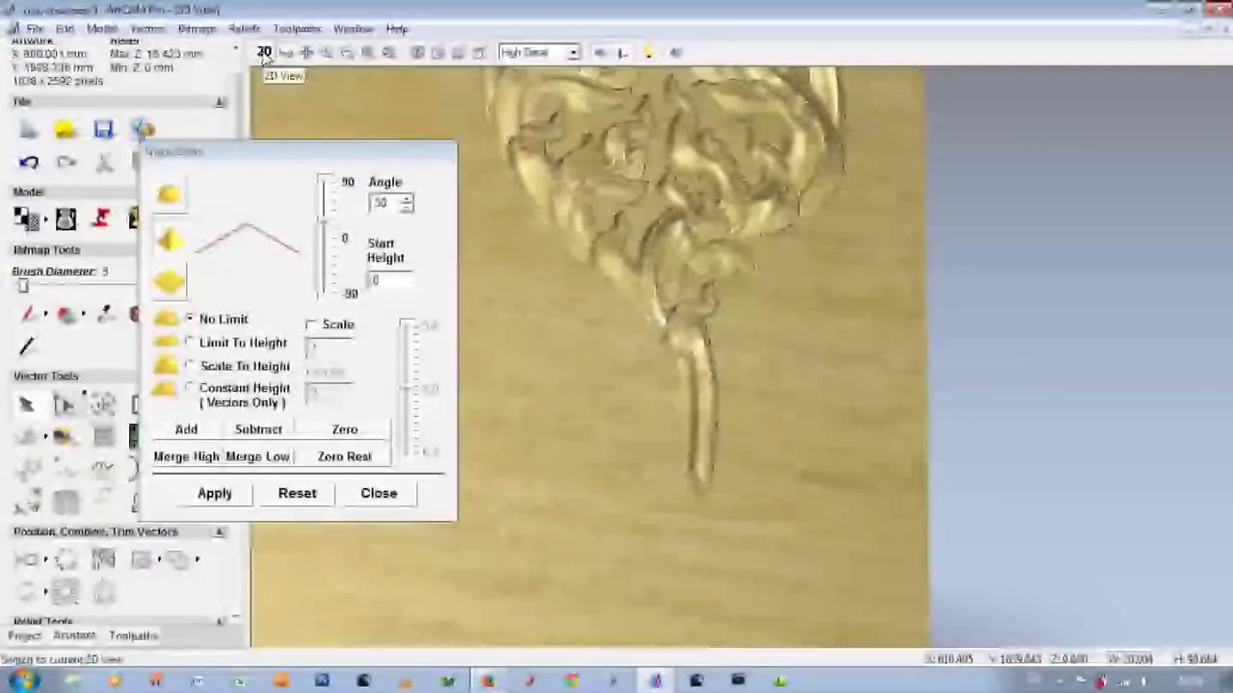
left_click(265, 54)
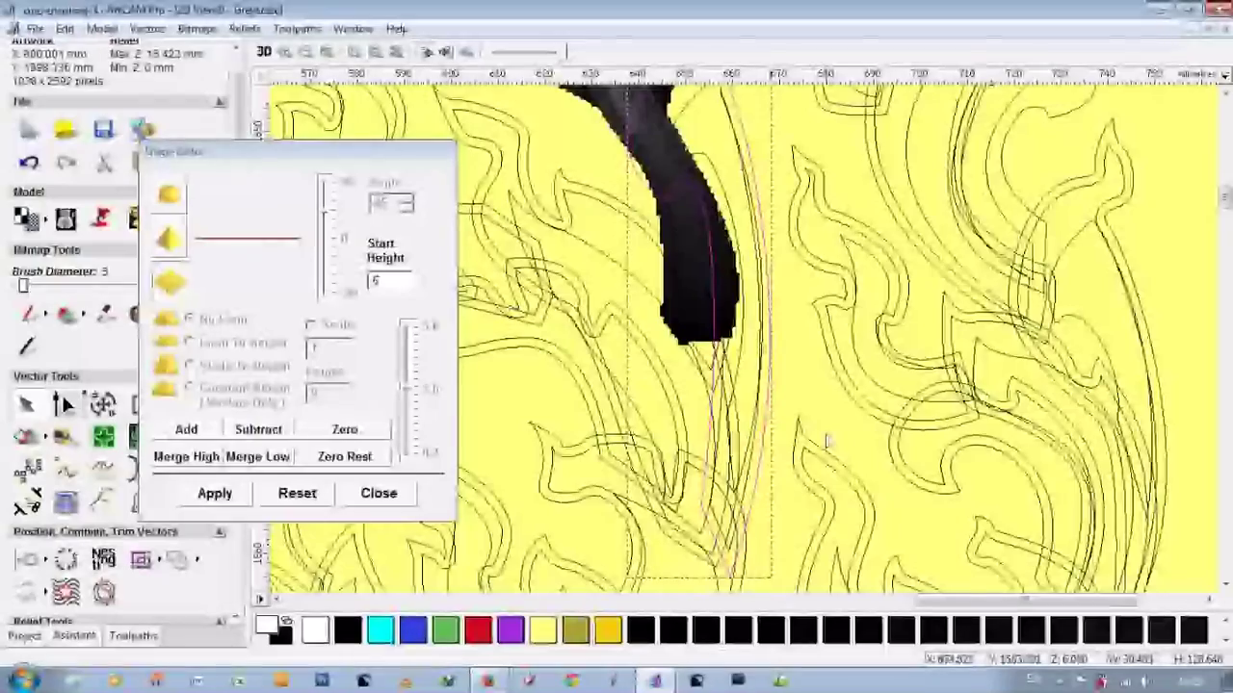
left_click_drag(193, 151, 363, 177)
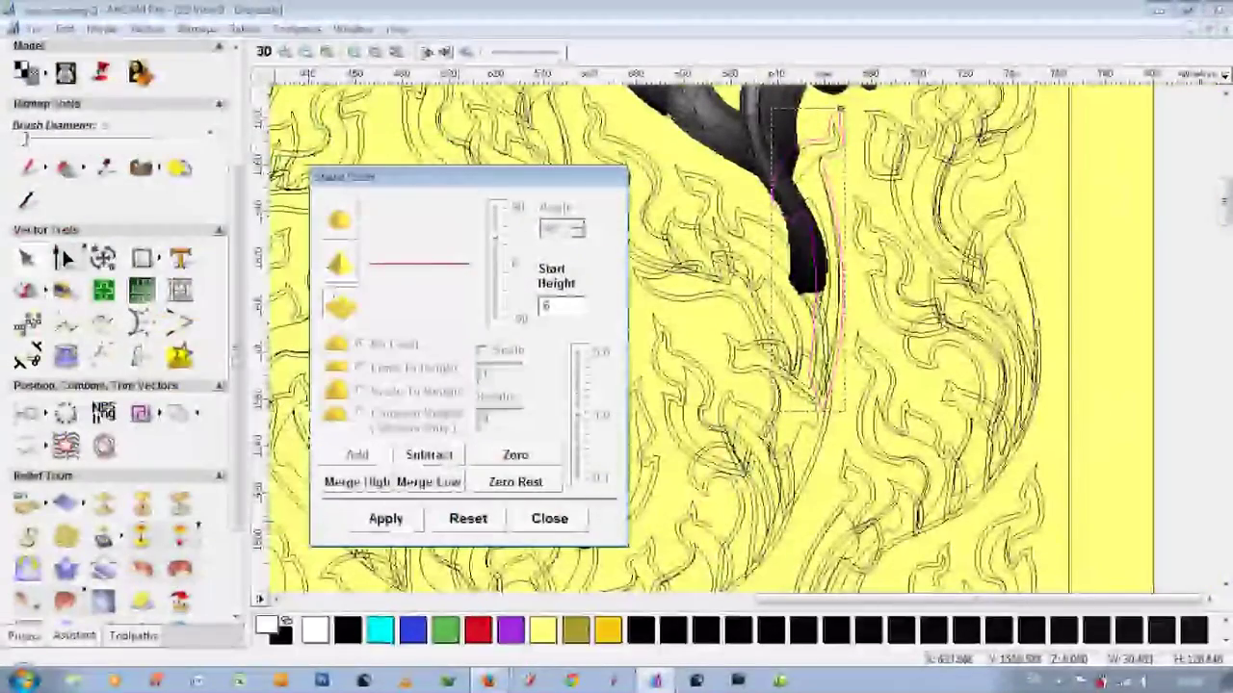
Step: Fade the long lower leaf from X 651.999 to X 652.992 and orbit to inspect it
left_click(67, 528)
left_click(846, 274)
left_click(819, 380)
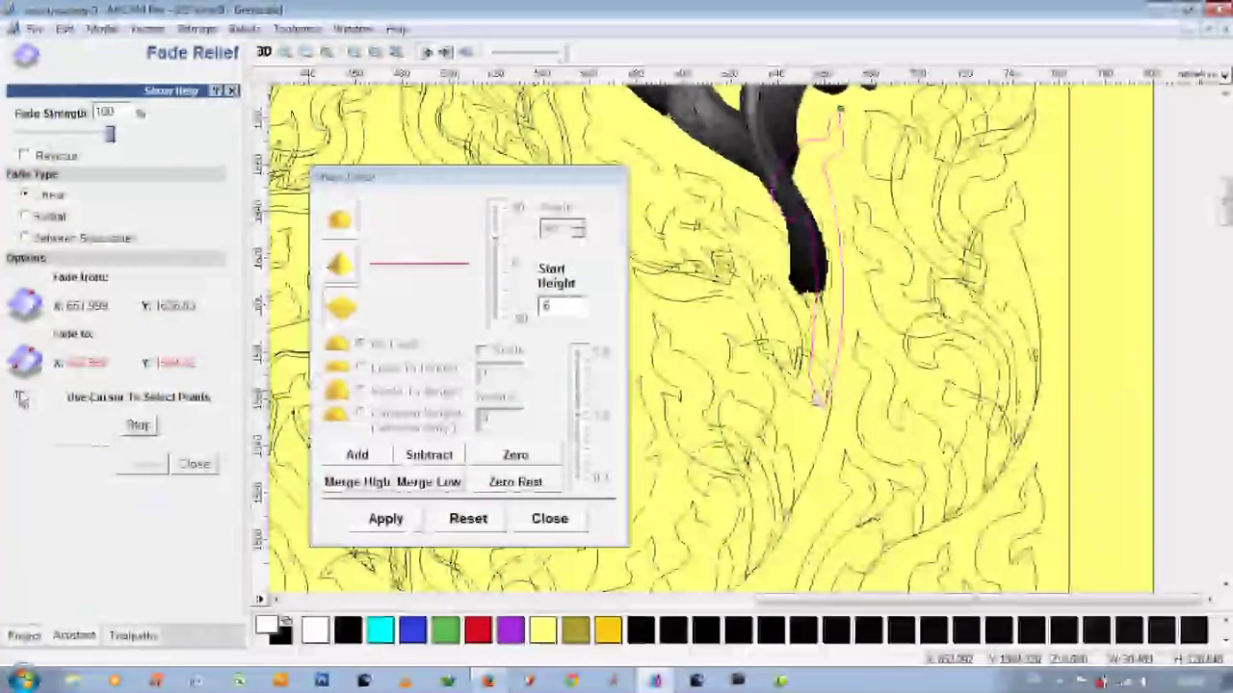
left_click(264, 53)
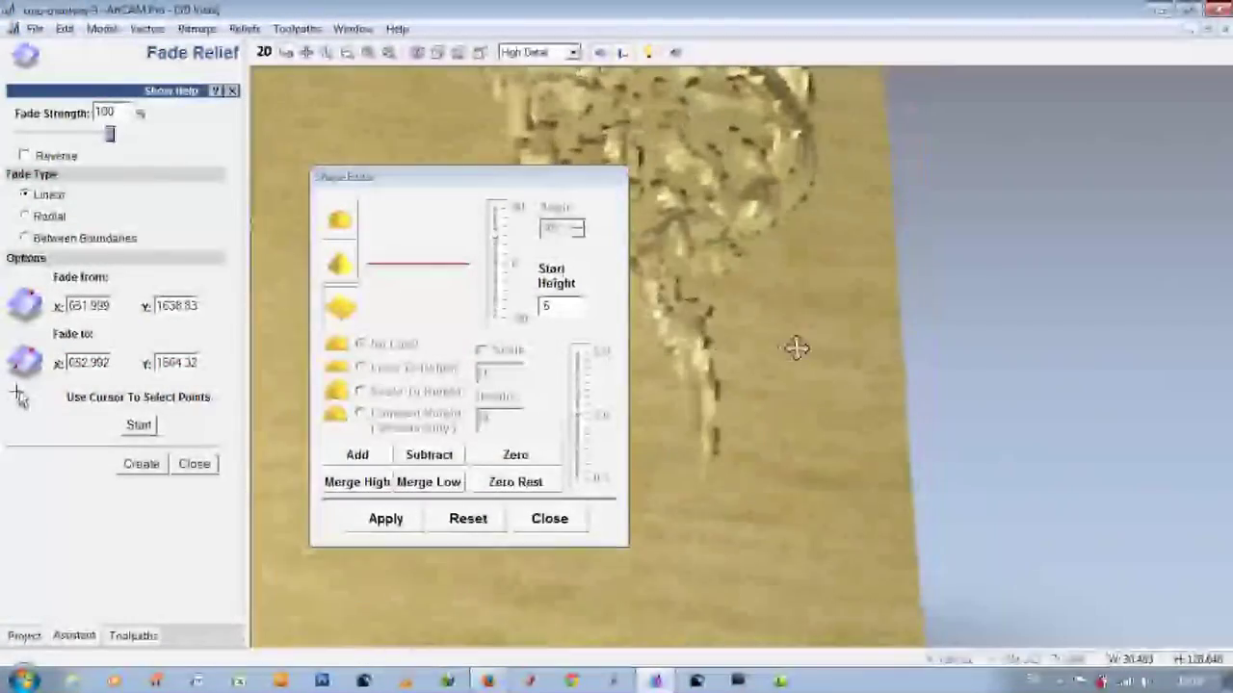
left_click_drag(797, 348, 701, 358)
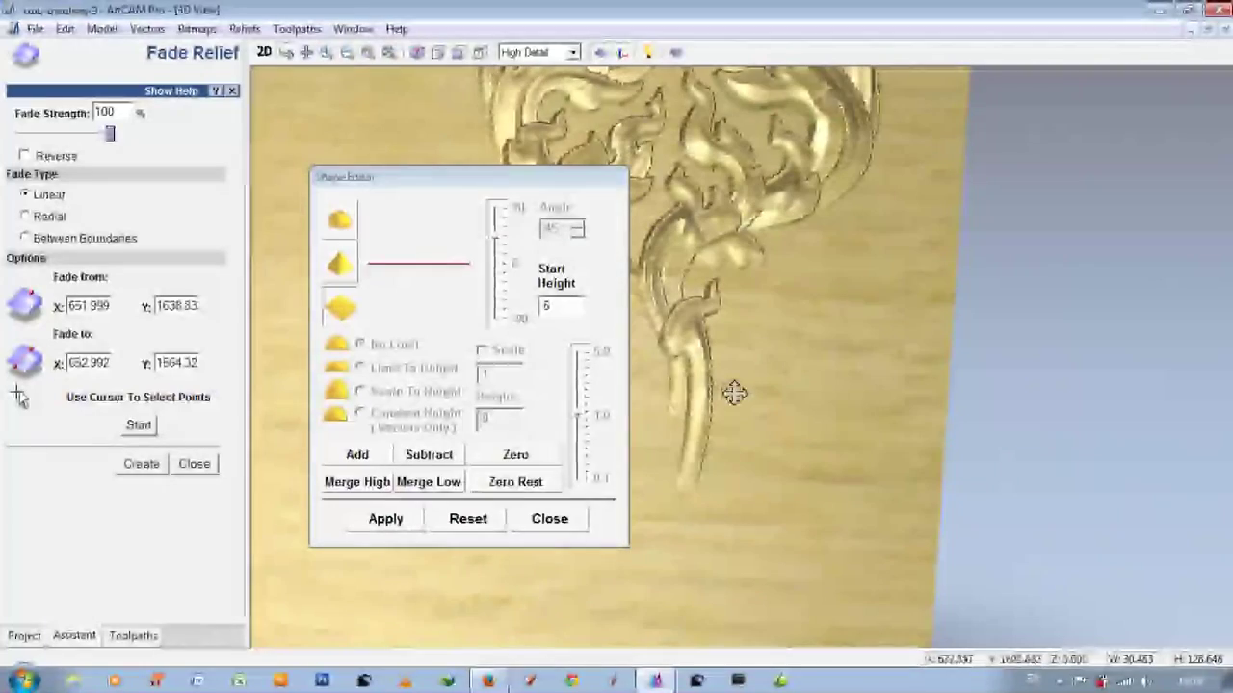
left_click_drag(548, 179, 455, 171)
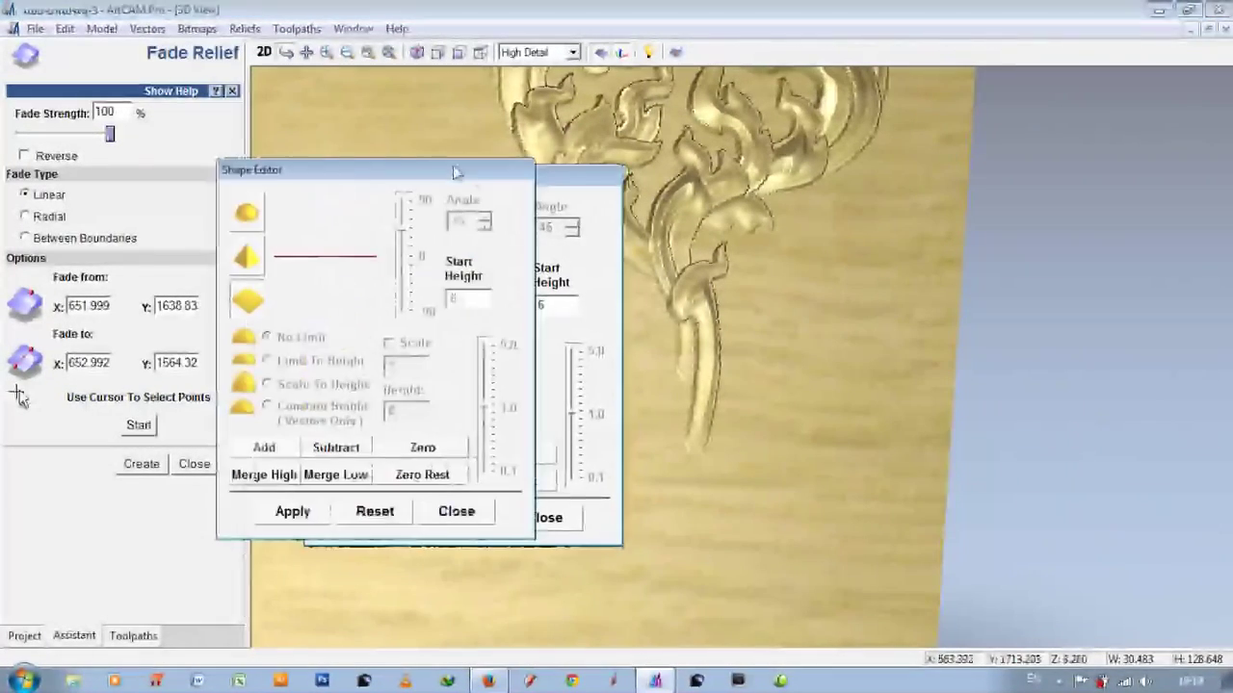
Step: Select the next small flame leaf and draw a first fade direction along it
left_click(260, 56)
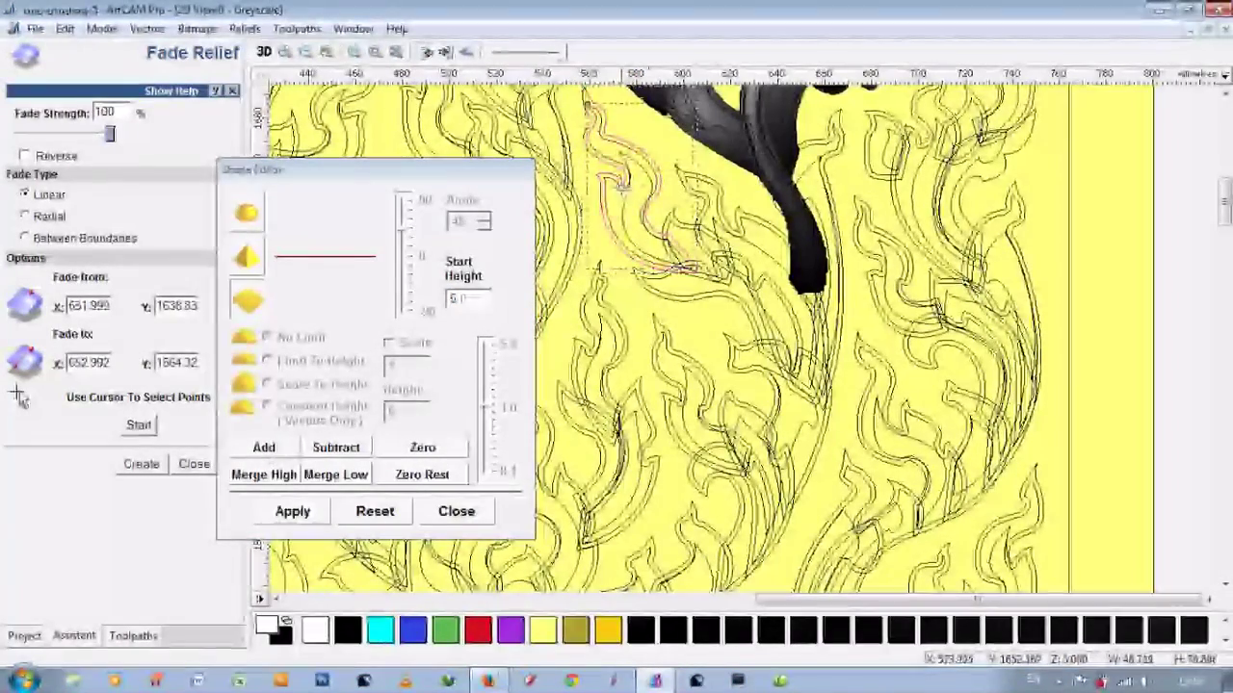
left_click(246, 257)
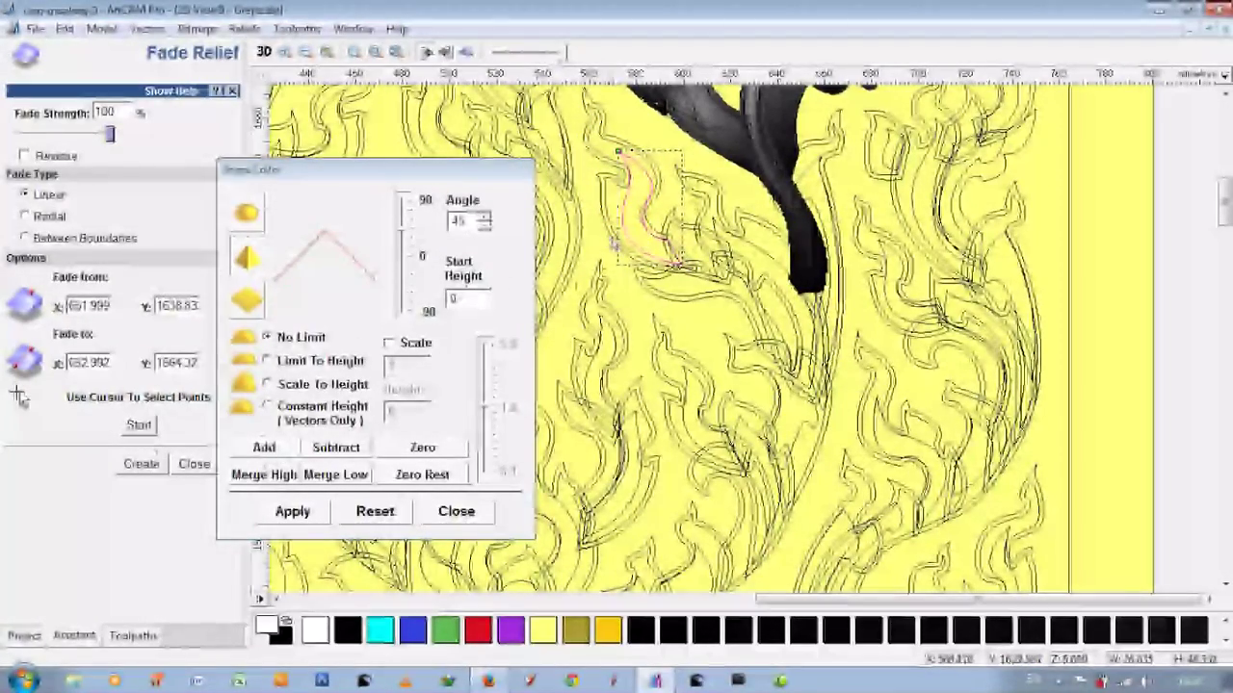
left_click(128, 428)
left_click_drag(645, 274, 697, 242)
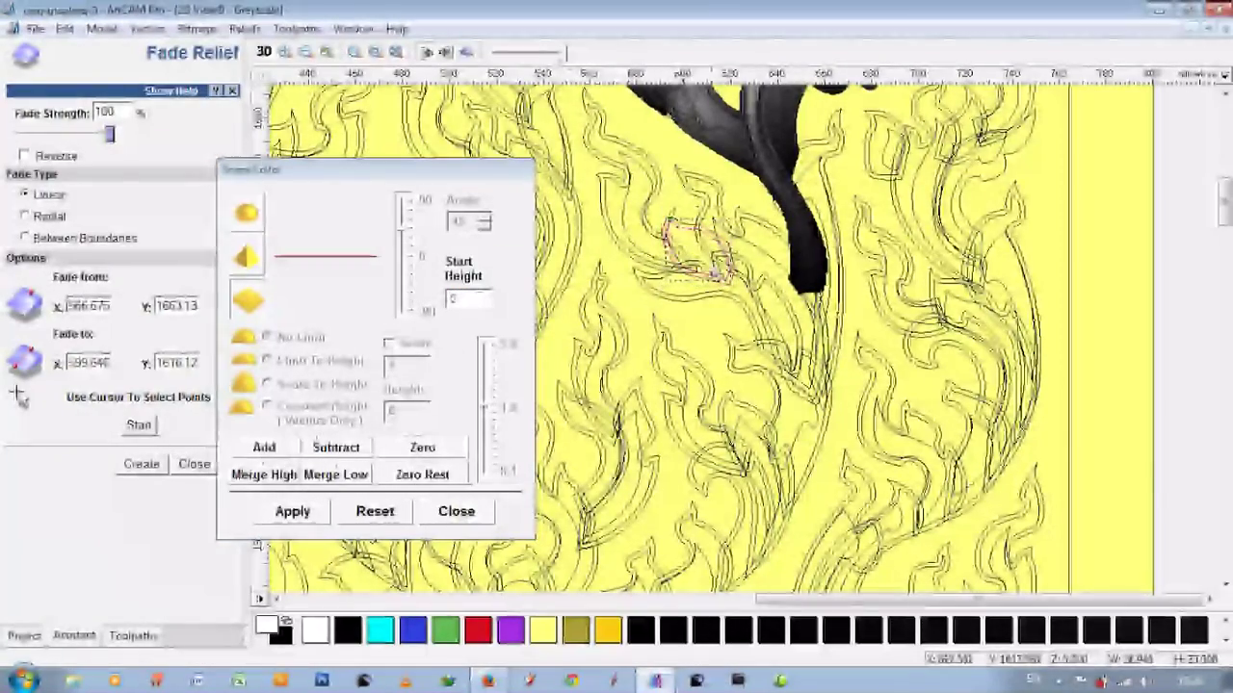
Step: Redefine the leaf's fade points from X 636.995 to X 645.28 and view it in 3D
scroll(667, 176, "up", 2)
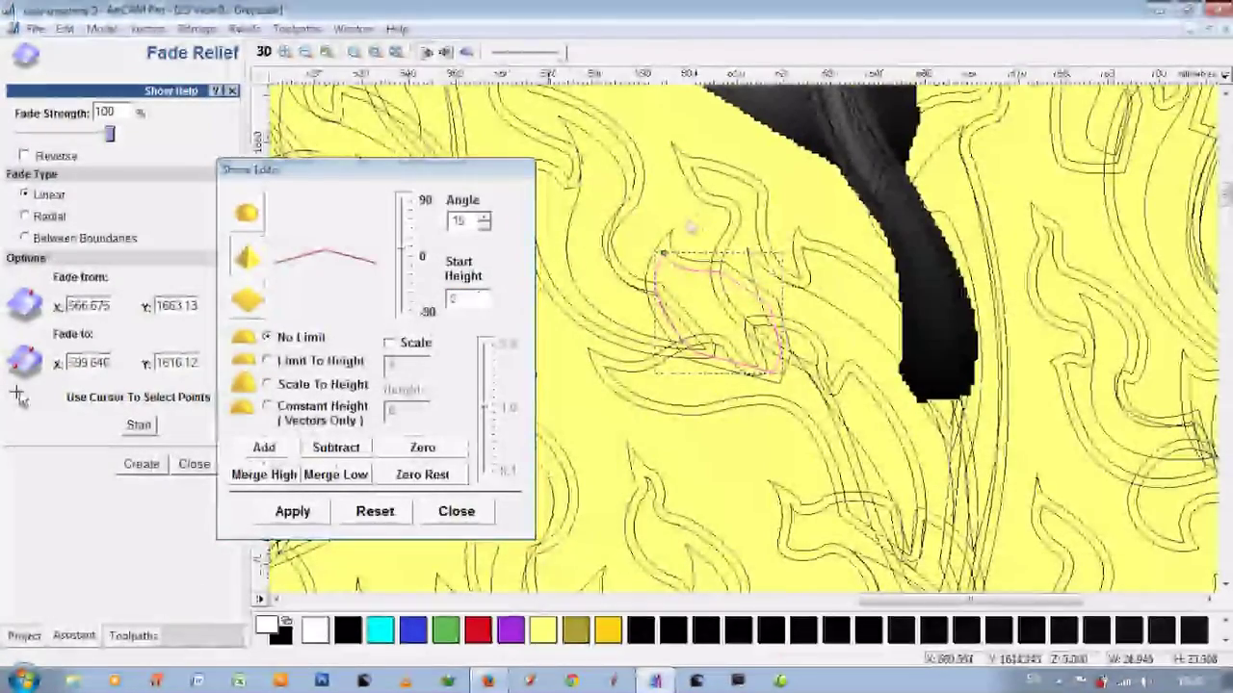
left_click(138, 425)
left_click_drag(680, 283, 785, 359)
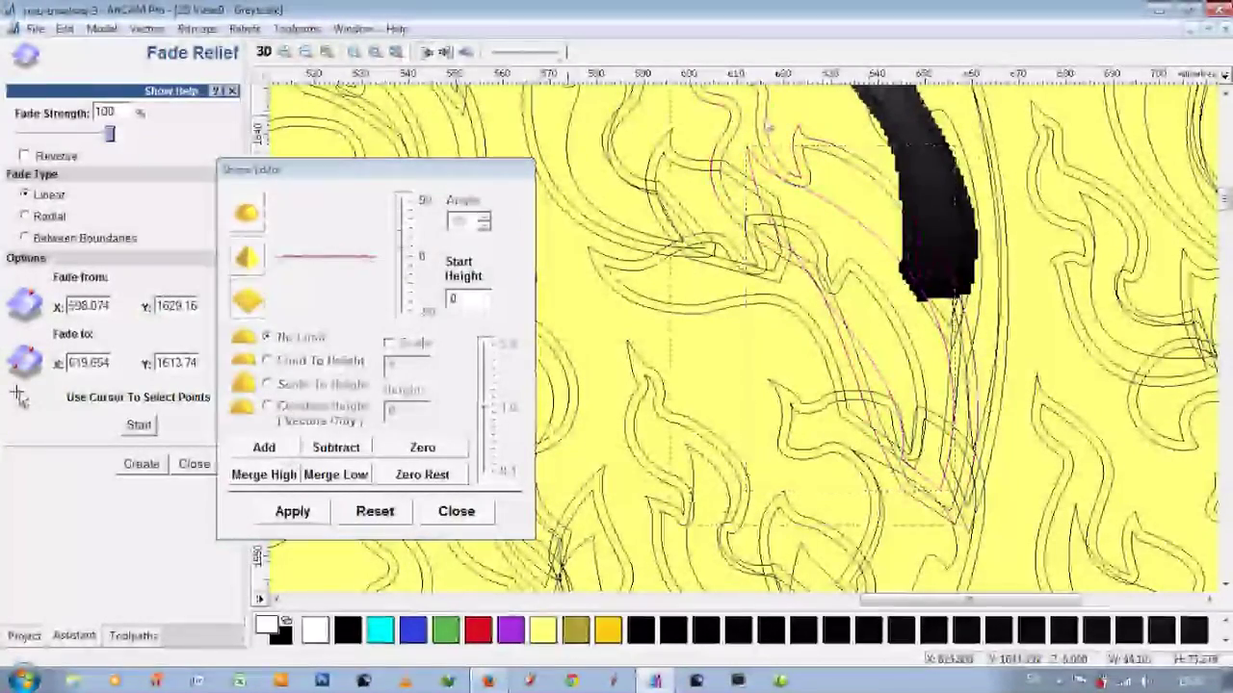
left_click(139, 425)
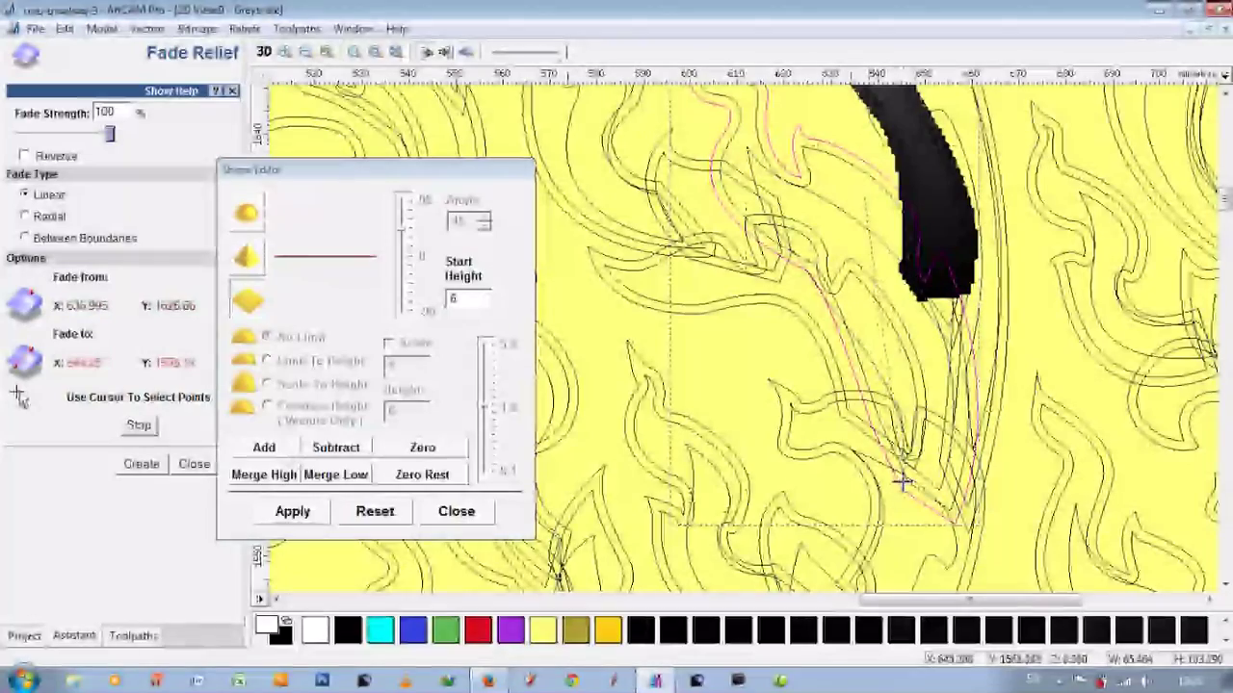
left_click(727, 314)
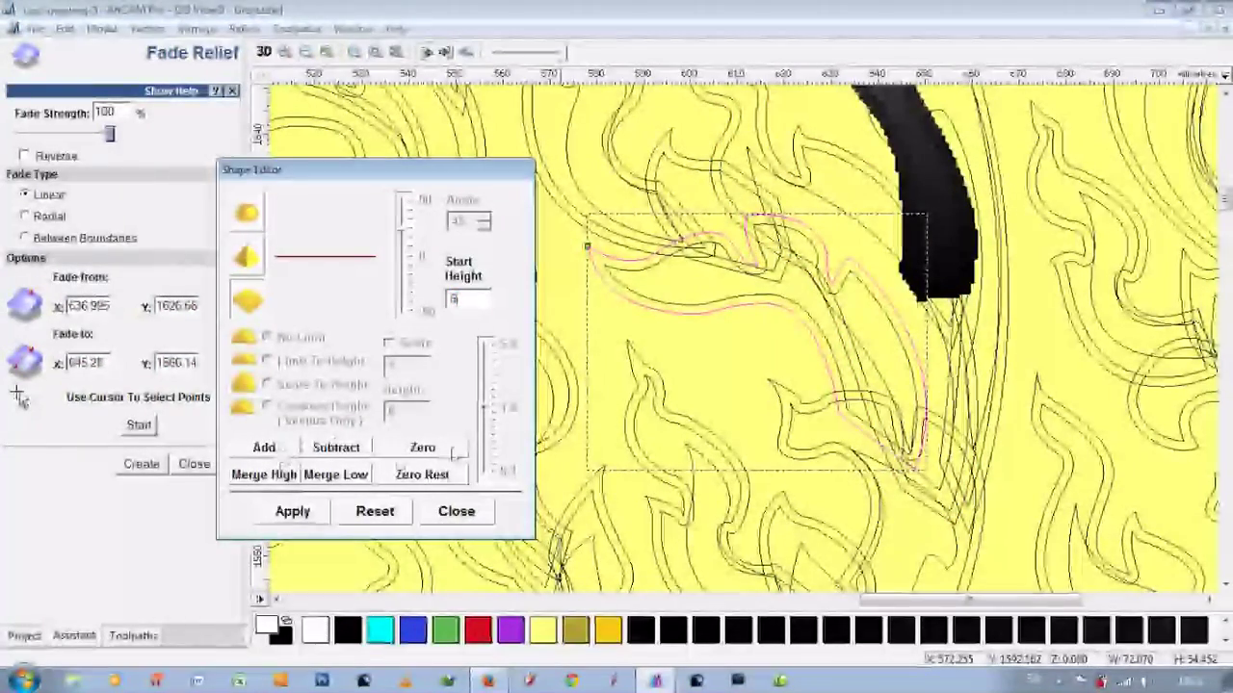
type(".6")
key("F3")
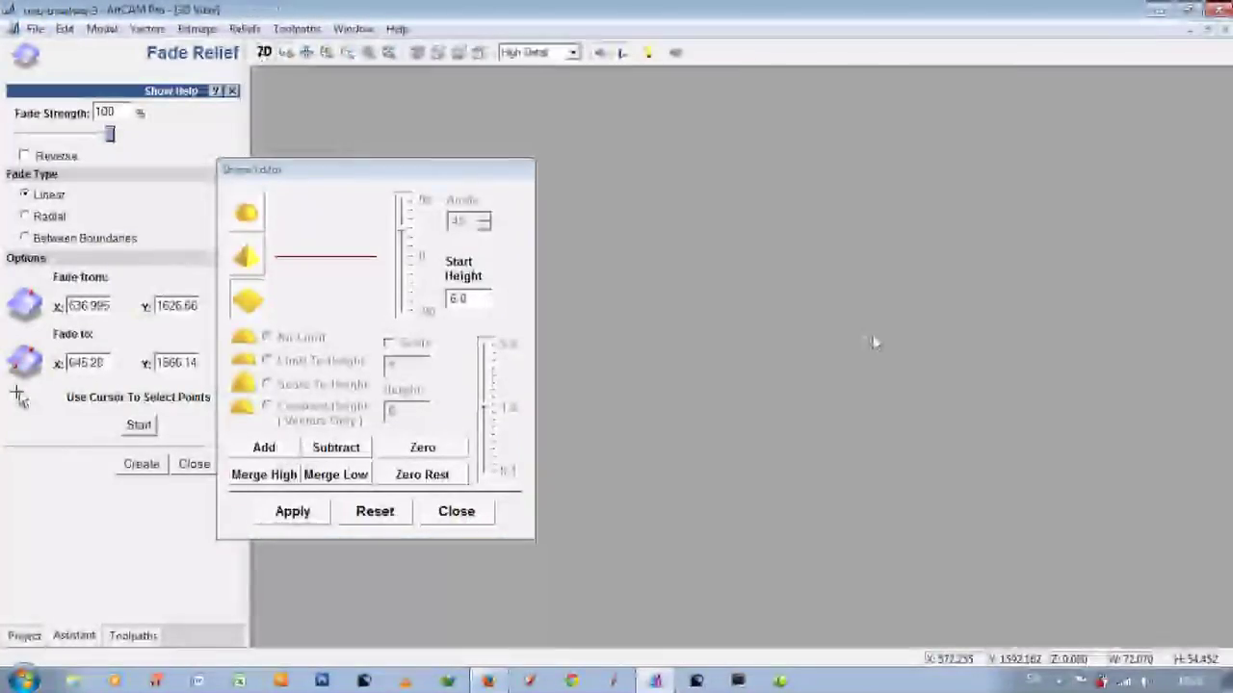
Step: Set new fade points on the current leaf and preview it in 3D
key("F2")
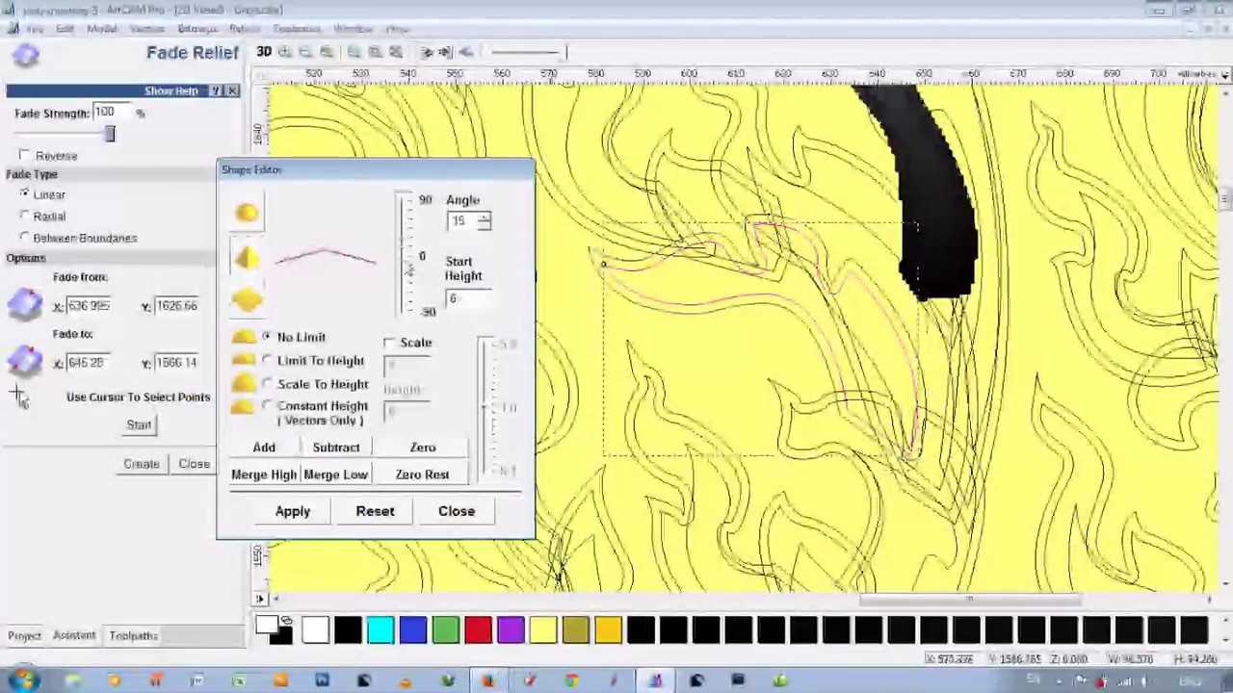
left_click(139, 424)
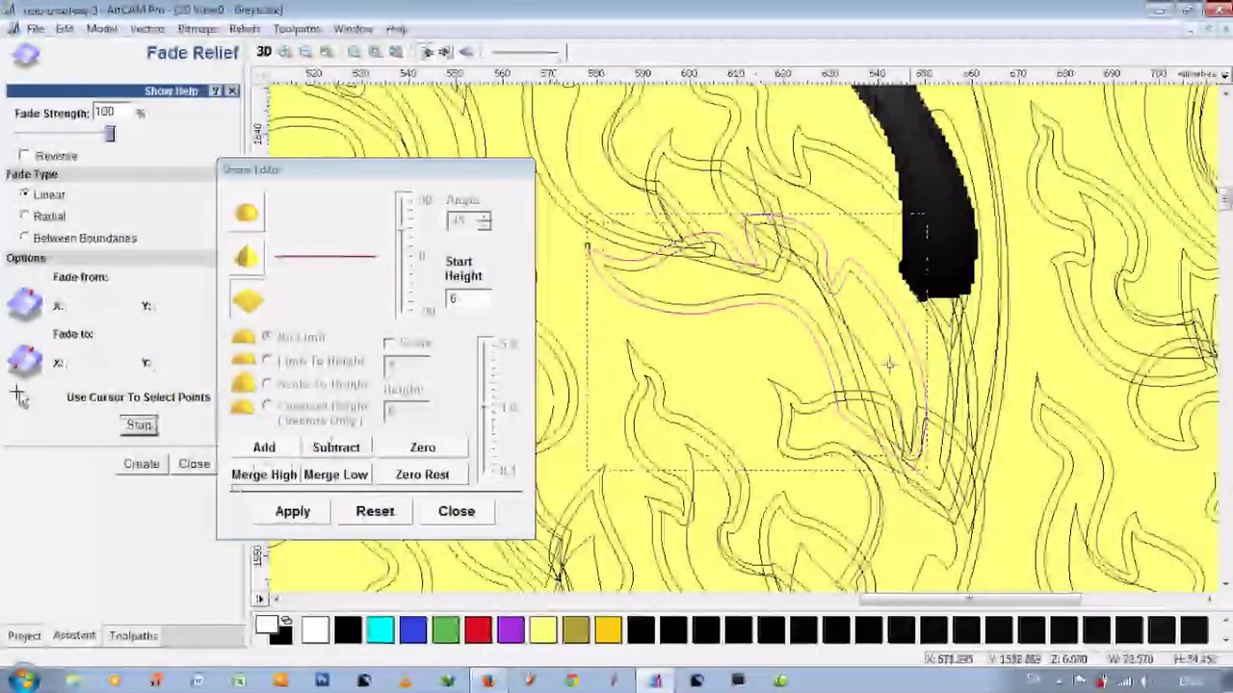
left_click(856, 408)
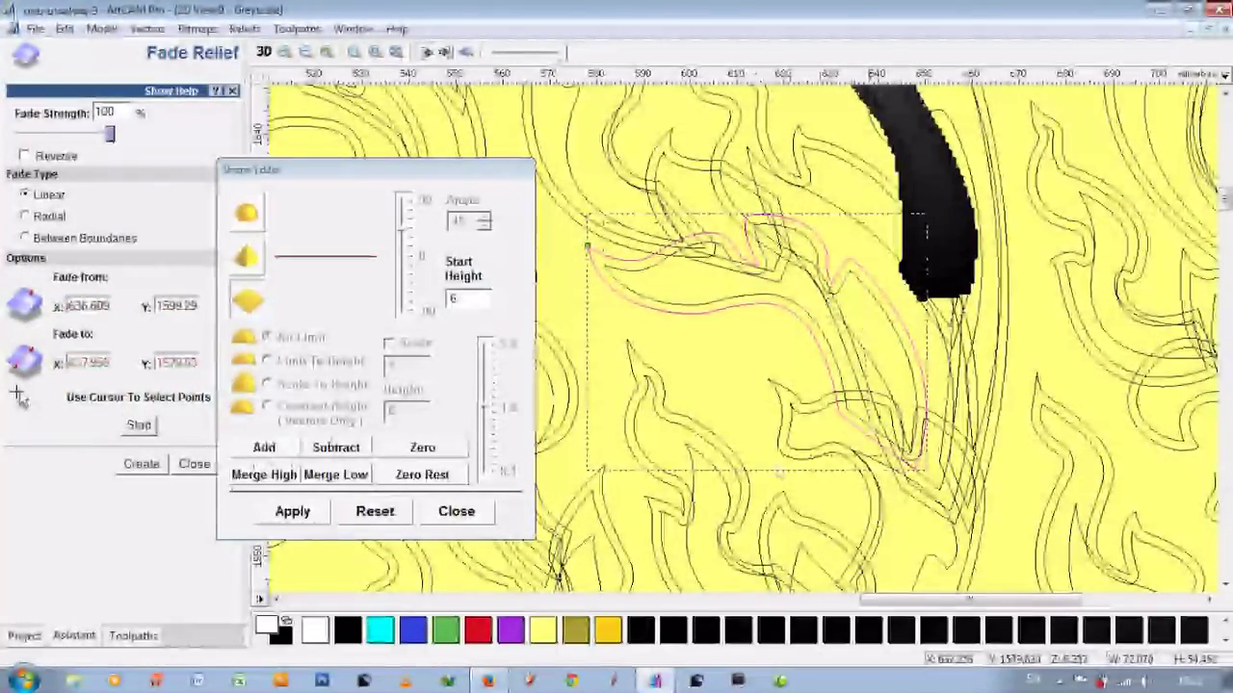
left_click(263, 52)
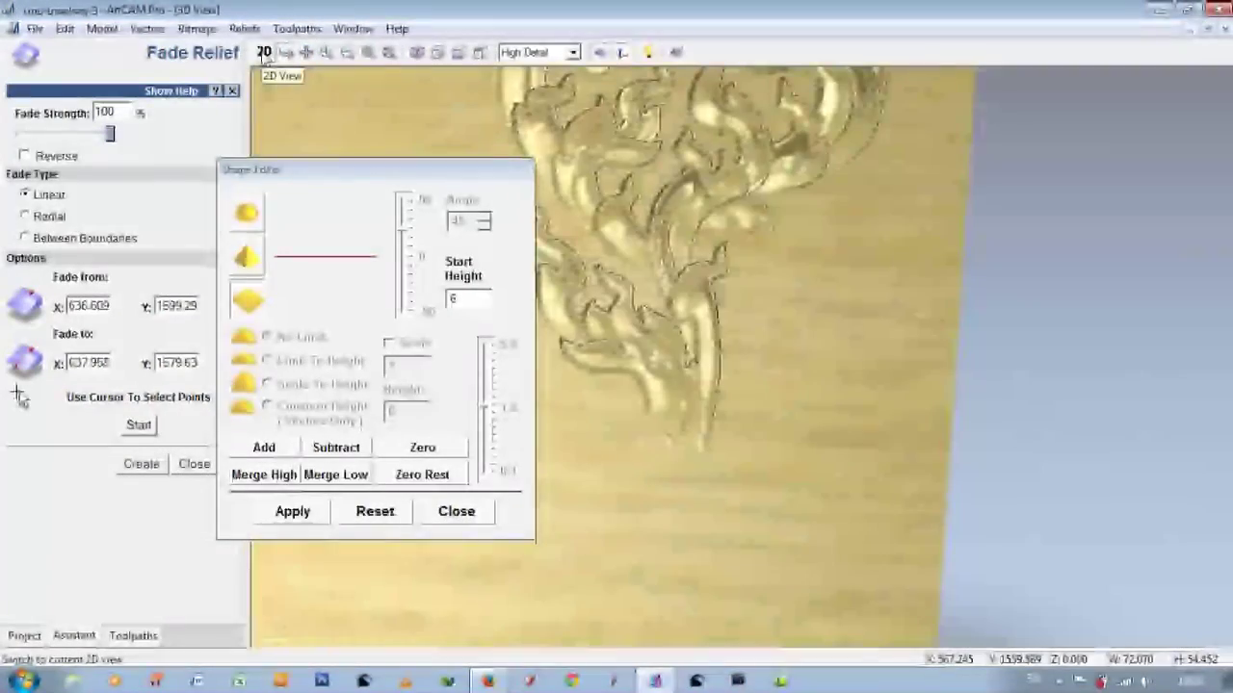
left_click(263, 52)
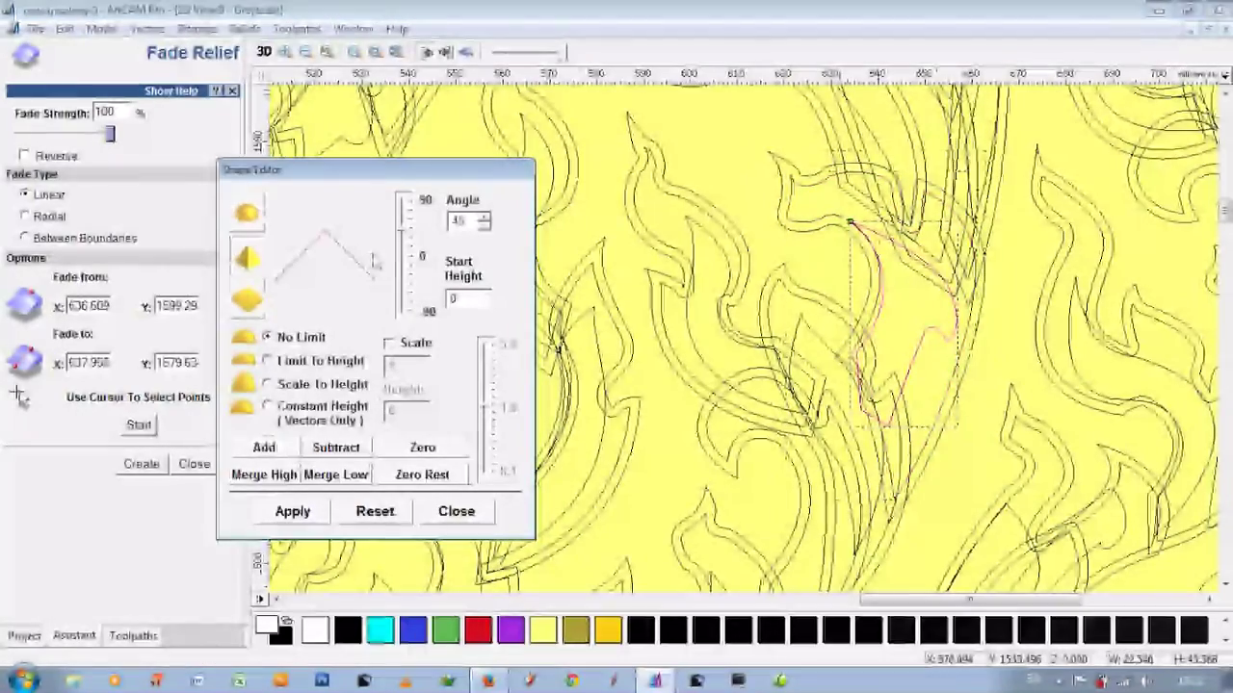
Step: Fade the next leaf from X 650.29 to X 641.426 and zoom in on it in 3D
left_click(139, 425)
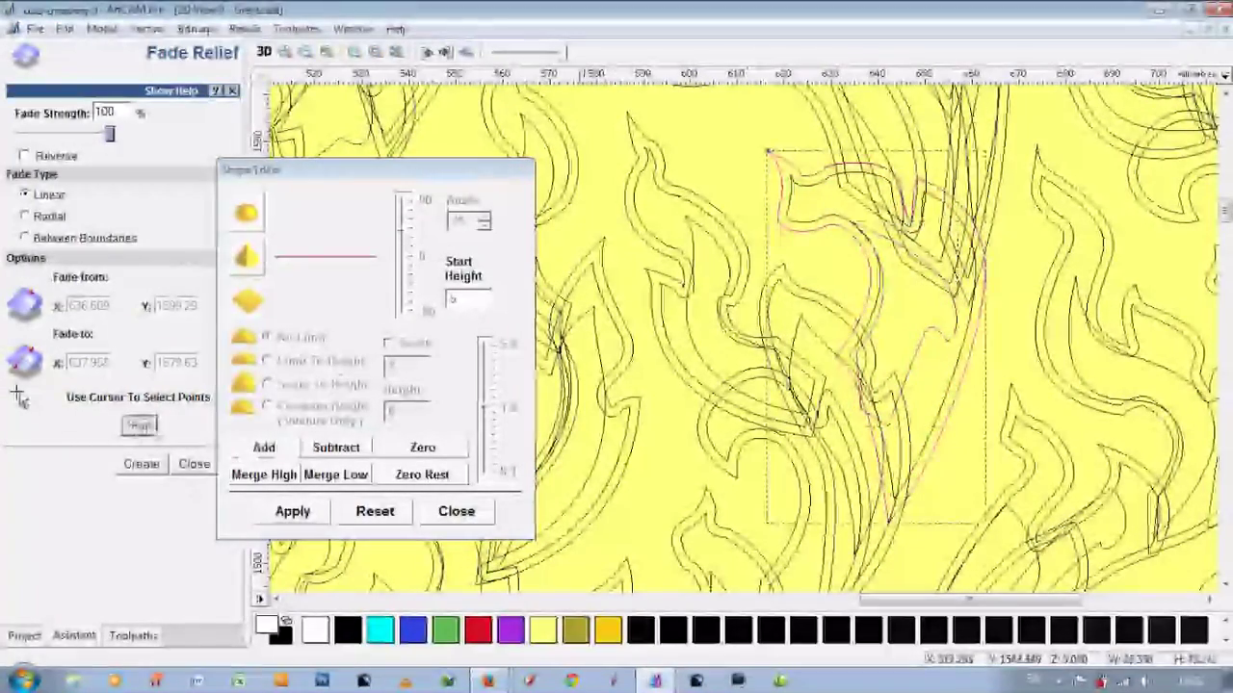
left_click(923, 280)
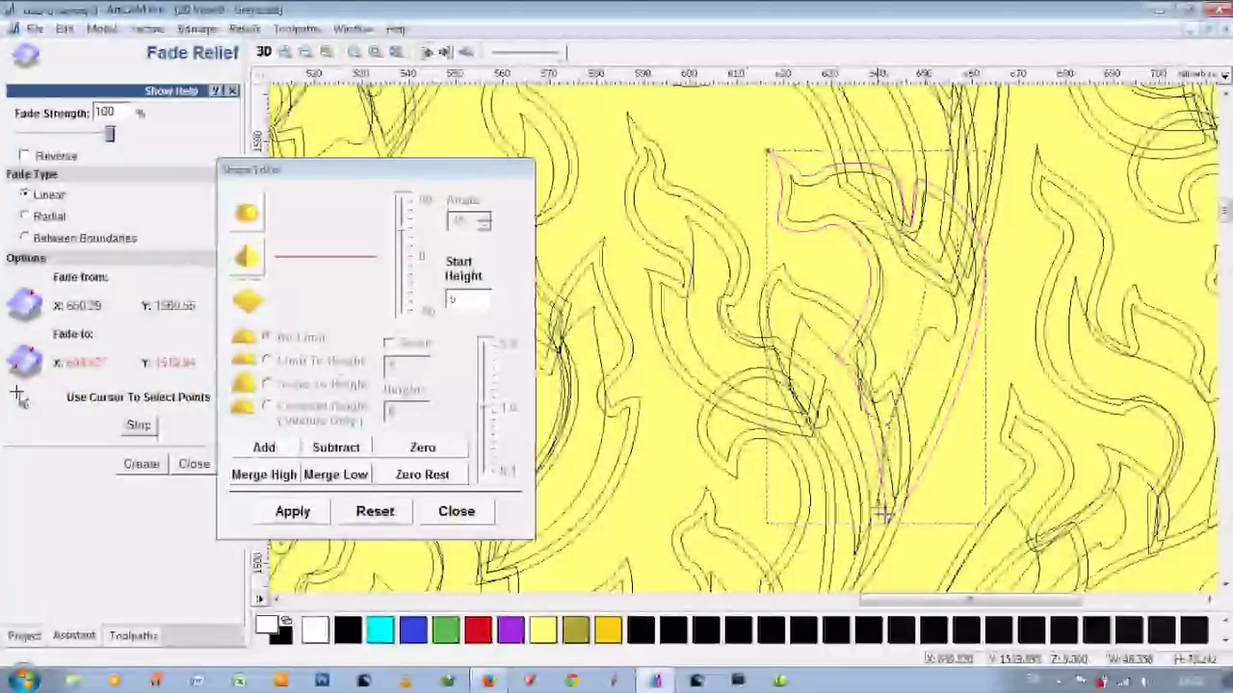
left_click(881, 512)
left_click(262, 56)
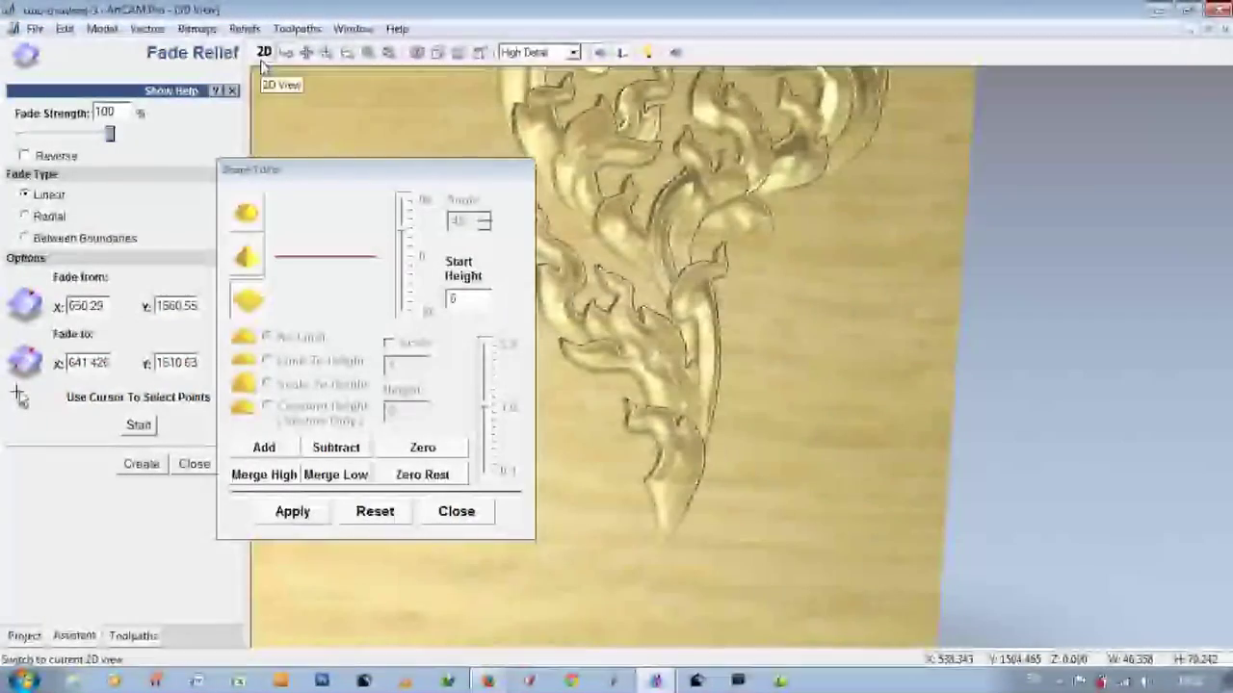
scroll(790, 407, "up", 3)
scroll(620, 418, "up", 2)
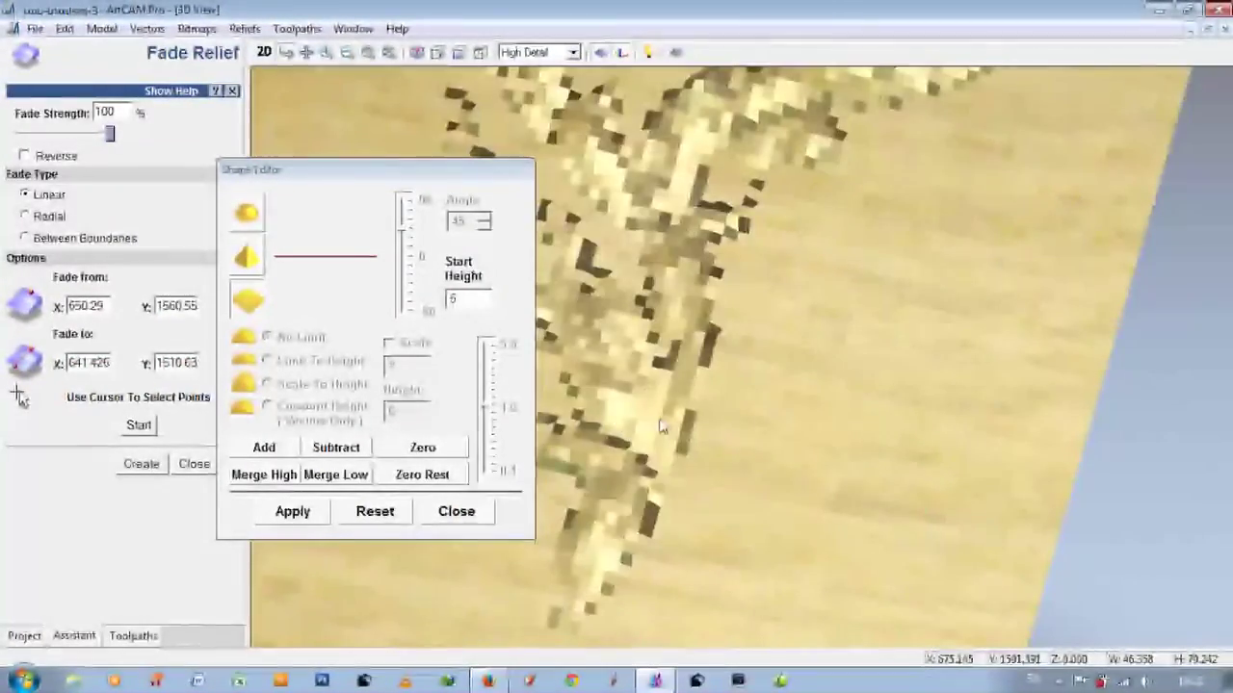
scroll(663, 414, "down", 1)
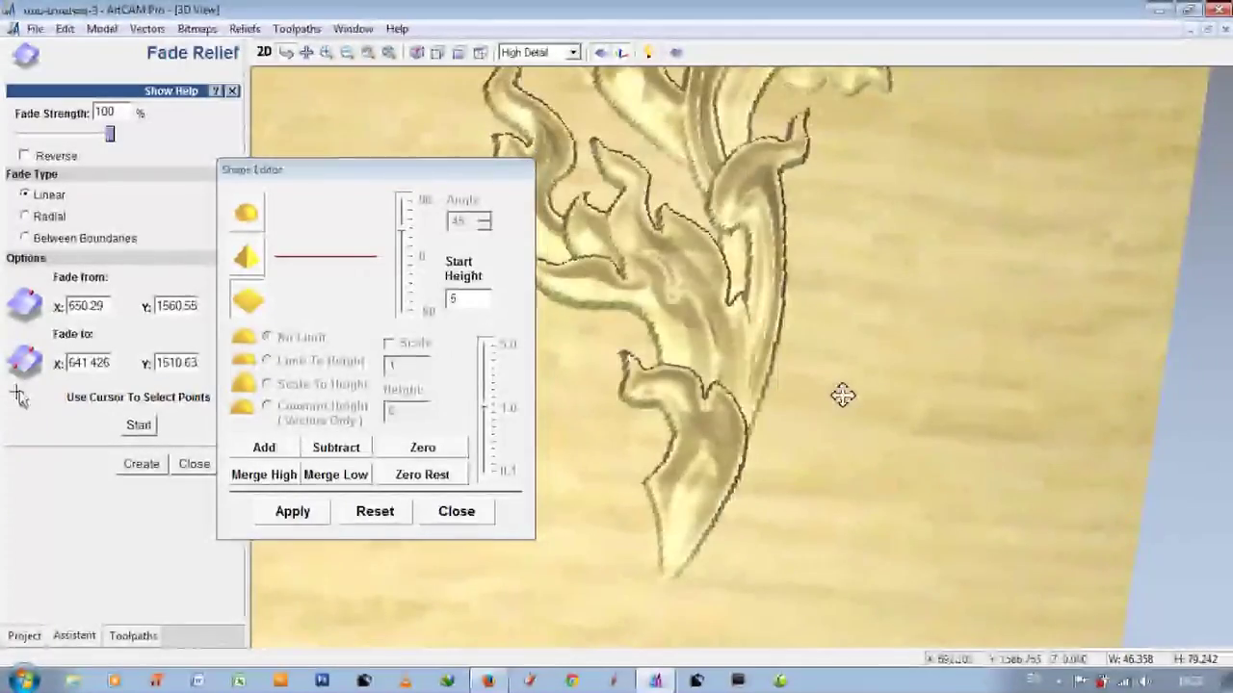
scroll(842, 395, "down", 2)
scroll(577, 265, "up", 1)
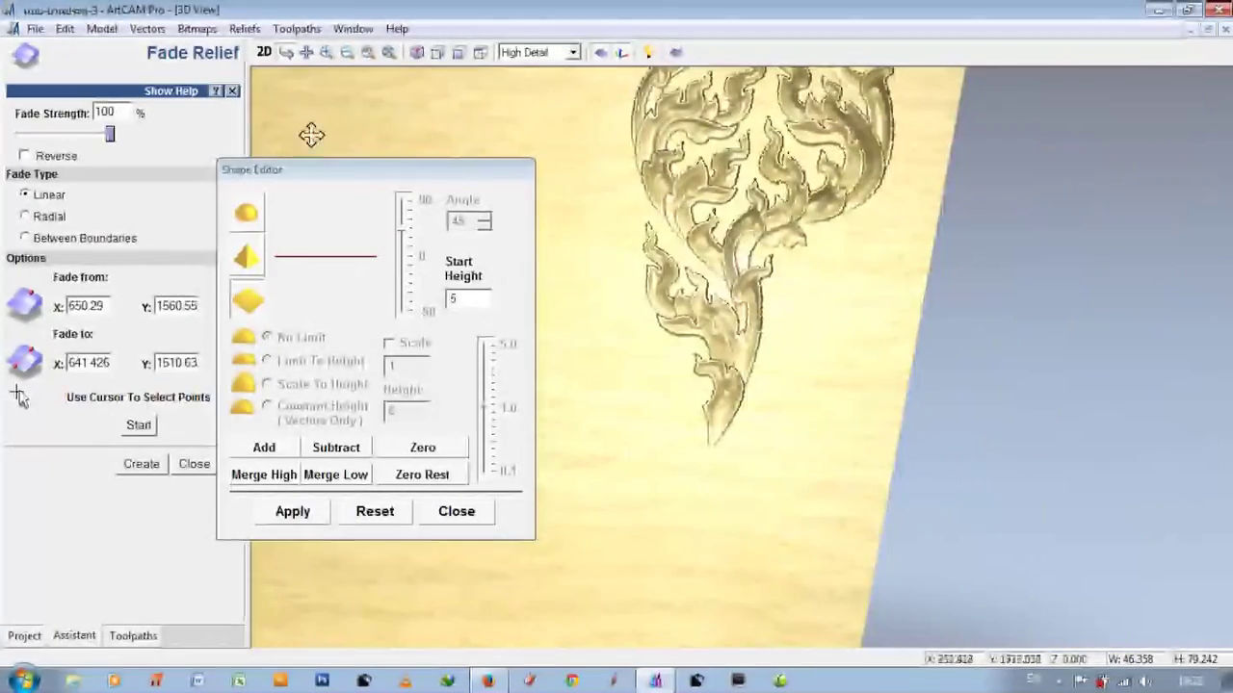
scroll(693, 459, "up", 2)
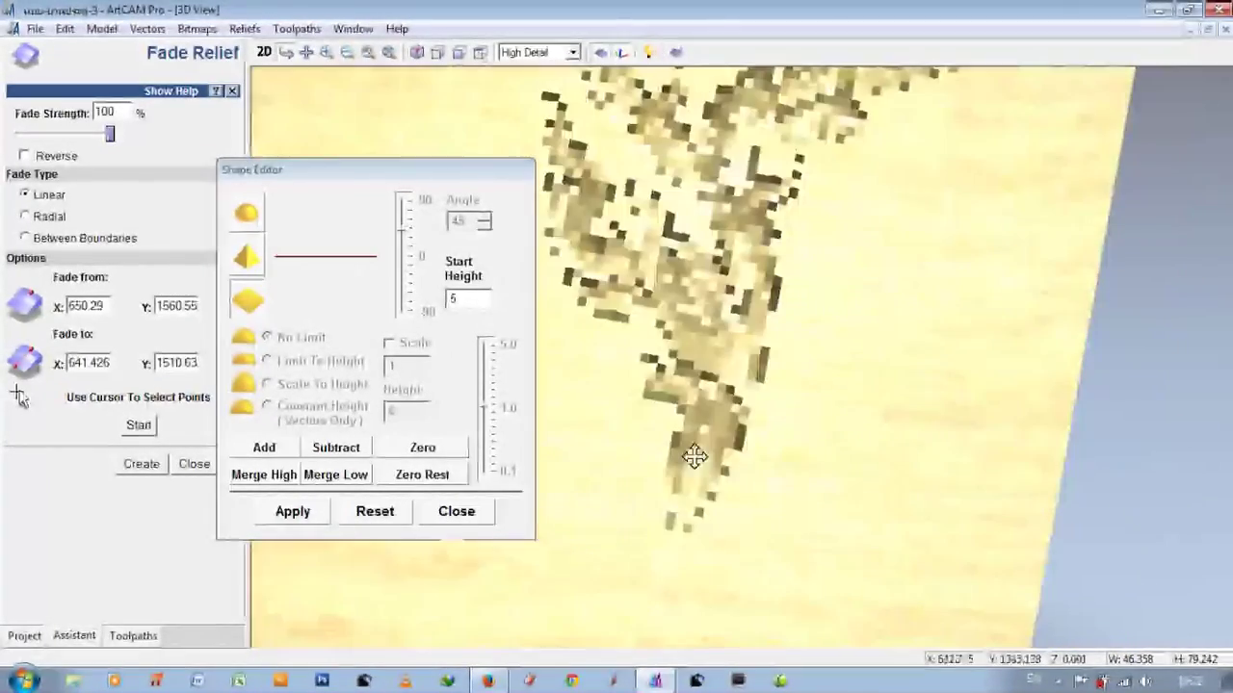
left_click(262, 56)
type("6")
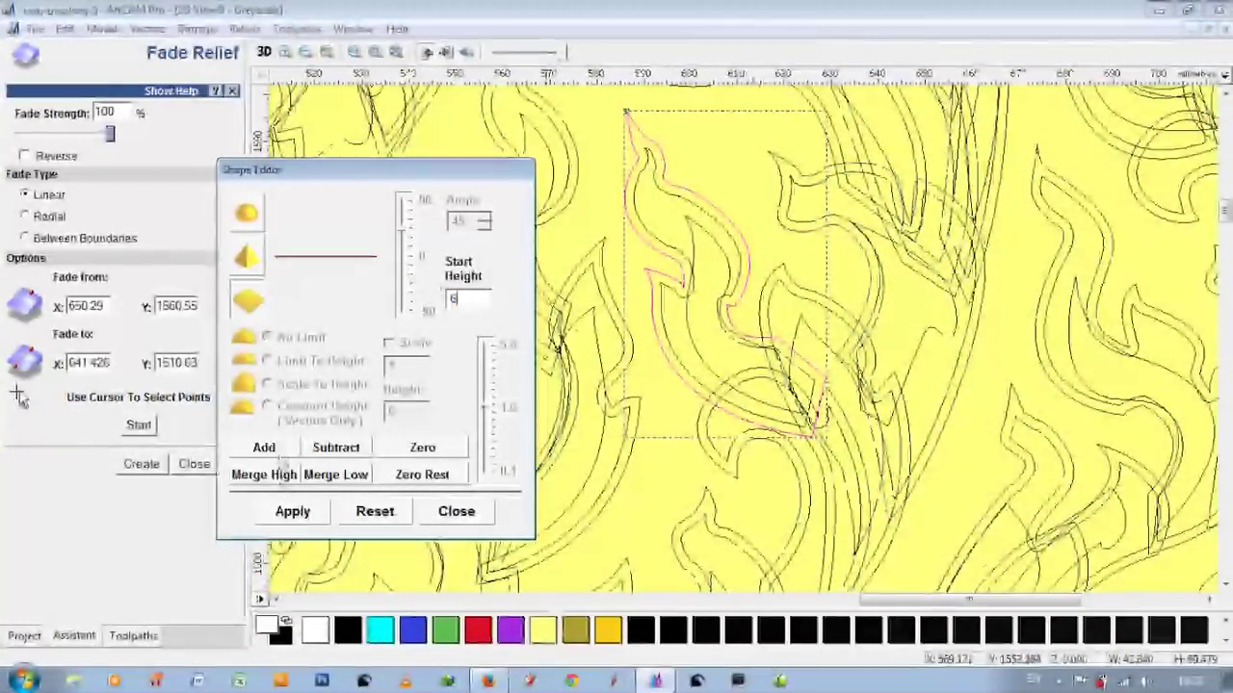
Step: Select the next flame leaf, enter a .1 start height and give it a pointed peak profile
type(".1")
left_click(684, 304)
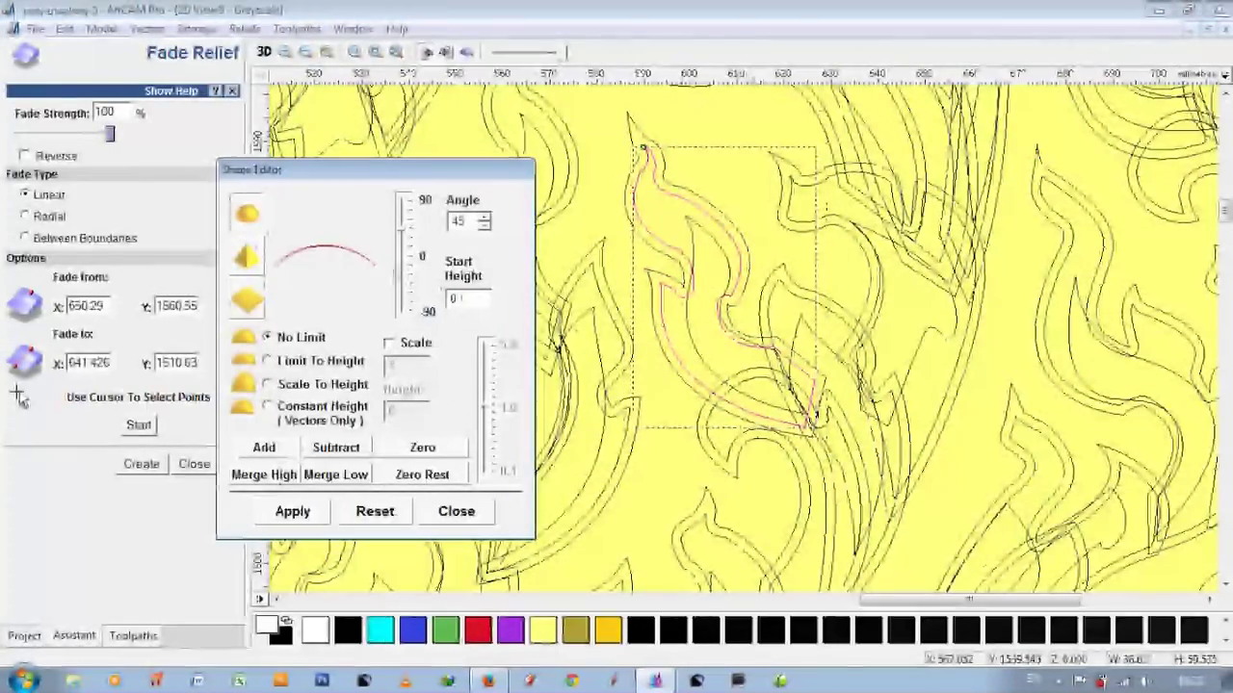
left_click(636, 234)
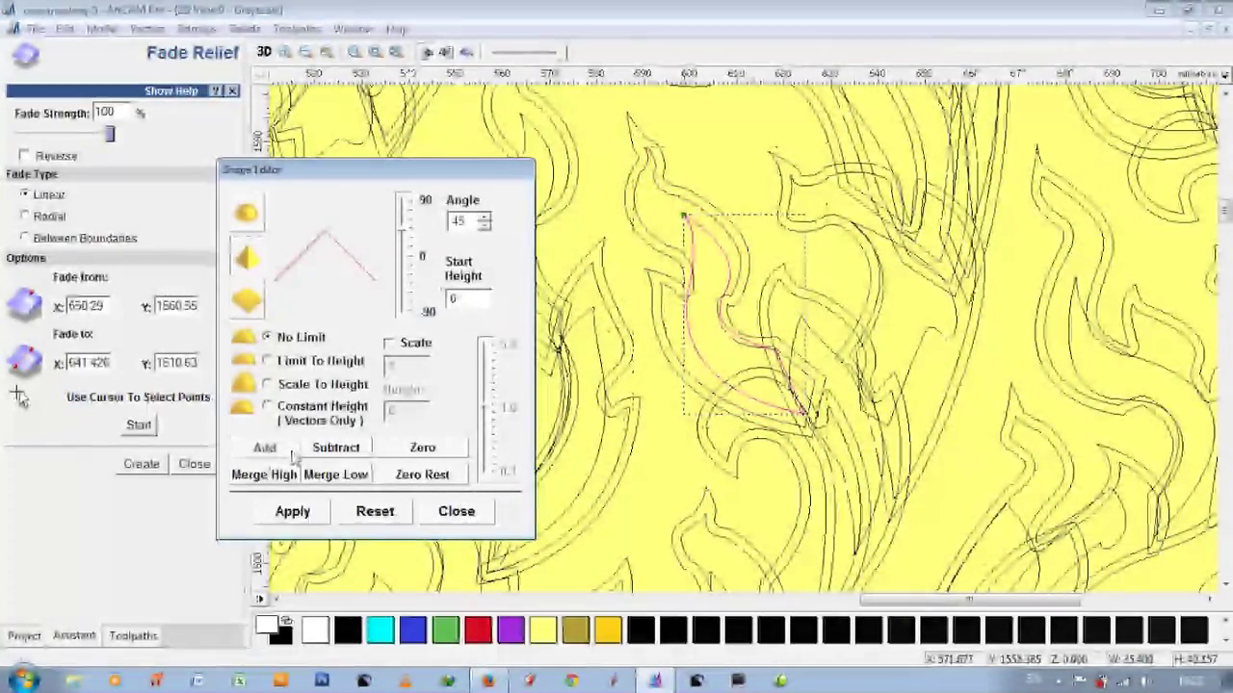
left_click(651, 204)
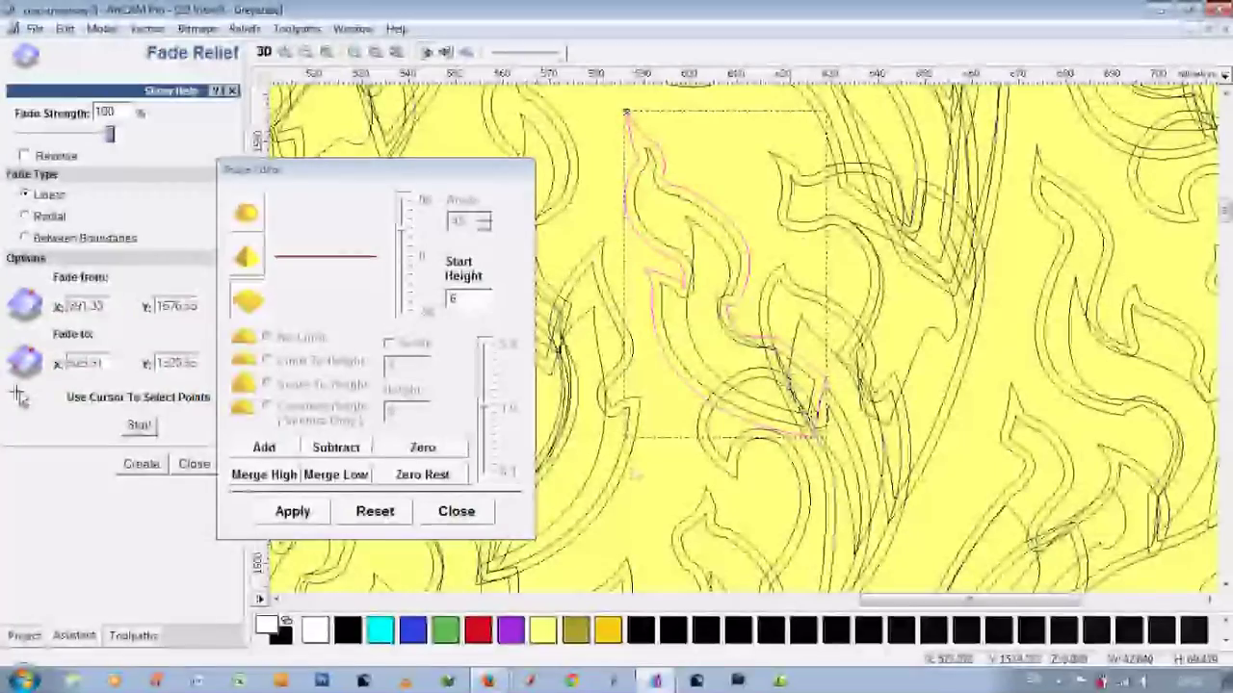
left_click(140, 463)
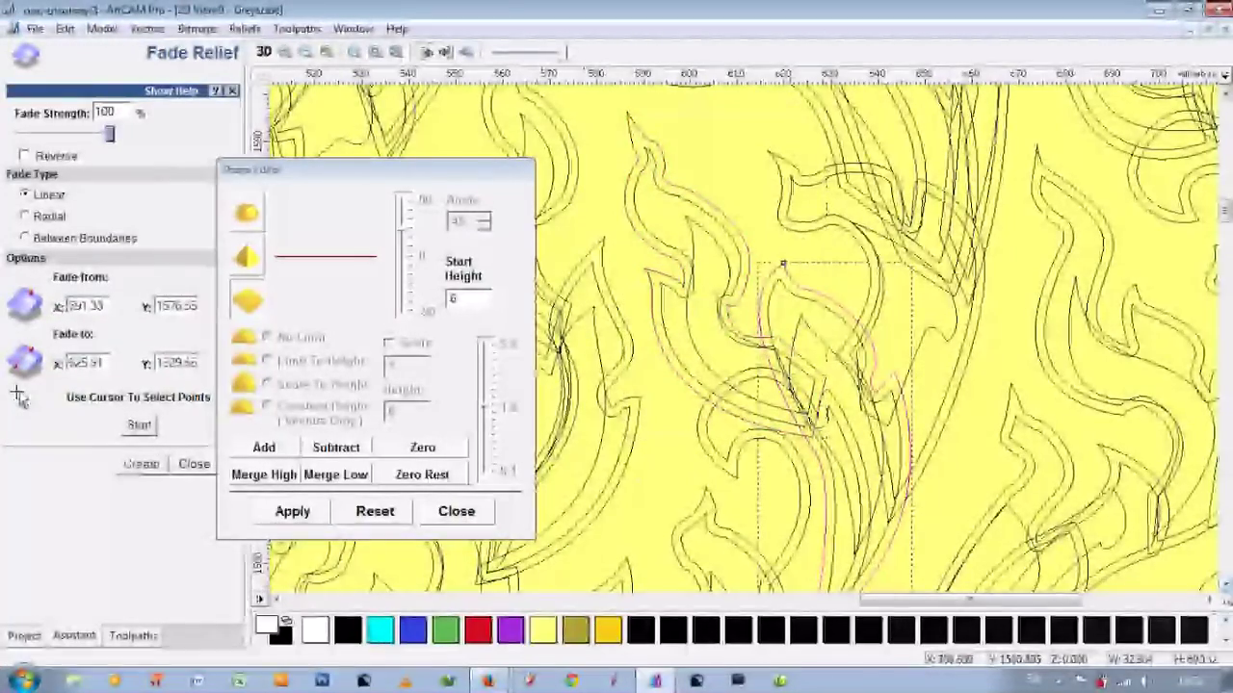
scroll(741, 337, "down", 3)
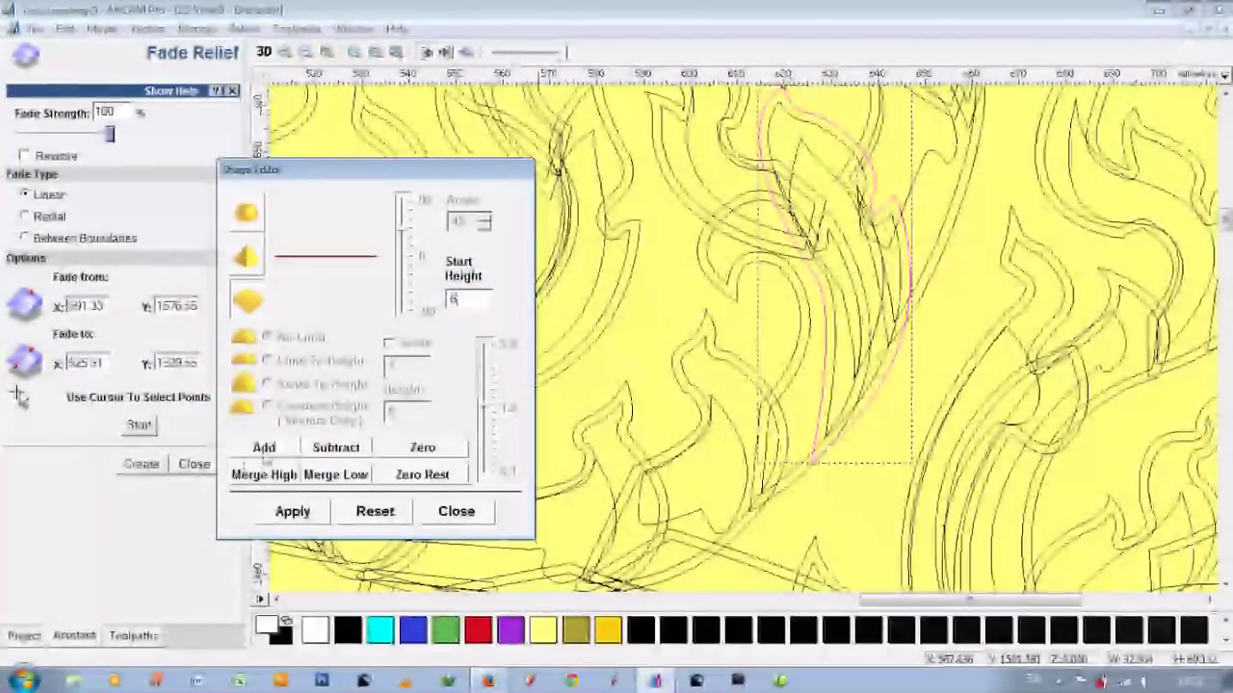
left_click(697, 178)
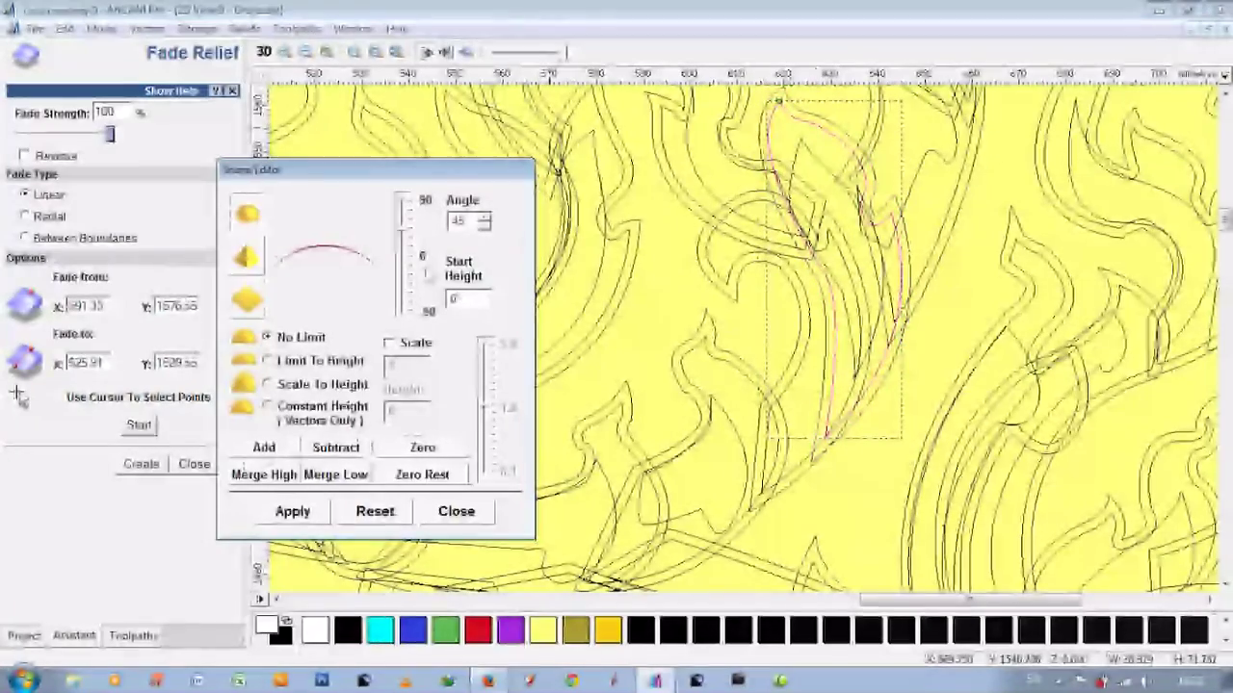
left_click(469, 221)
type("30")
left_click(246, 256)
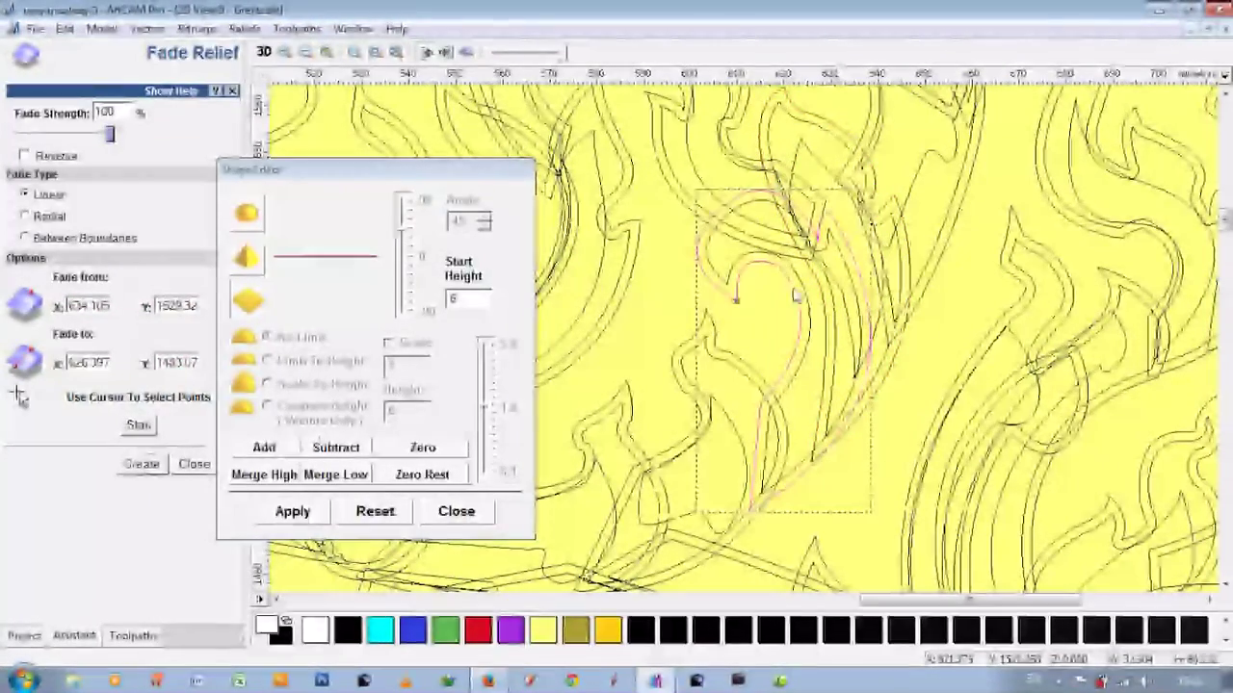
Step: Fade the larger leaf toward its lower tip and view the board tilted in 3D
left_click(736, 301)
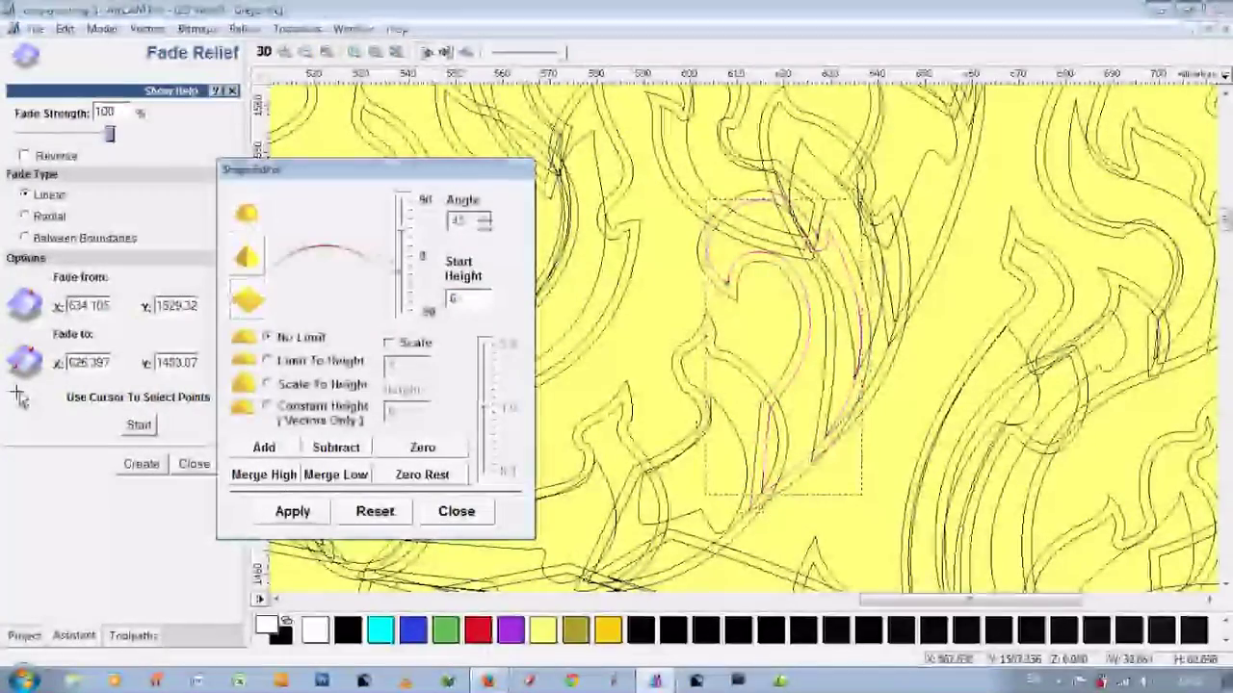
left_click(834, 306)
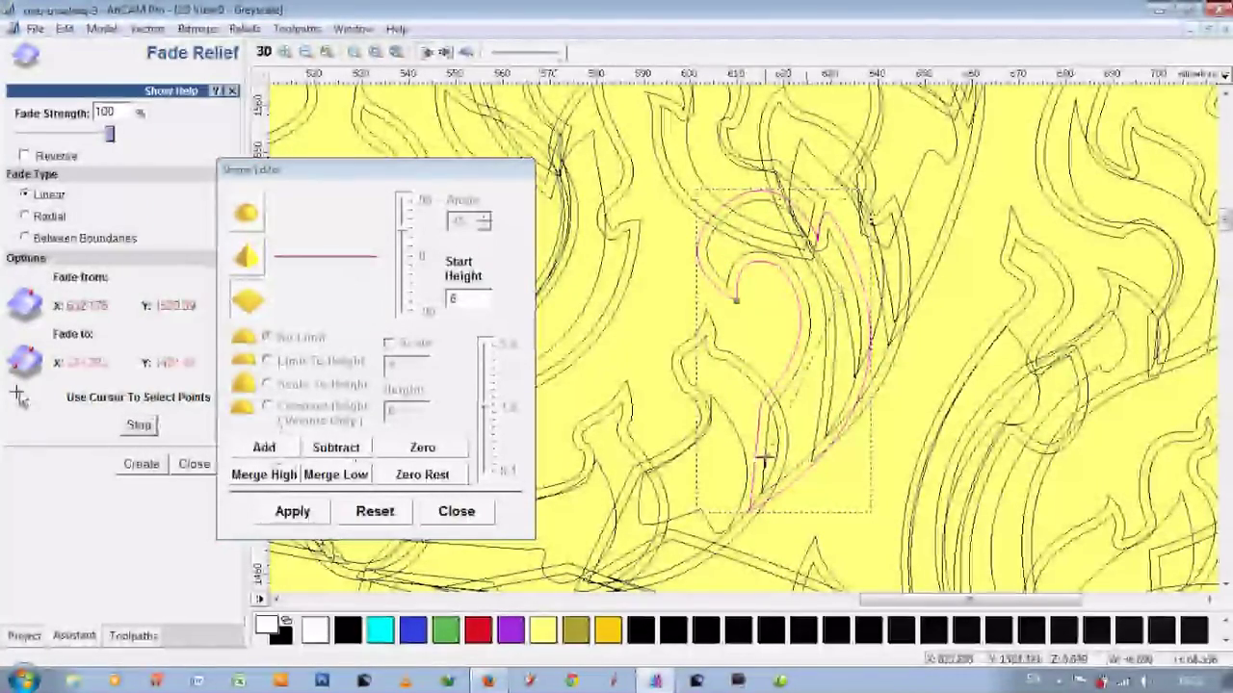
left_click(741, 511)
key("F3")
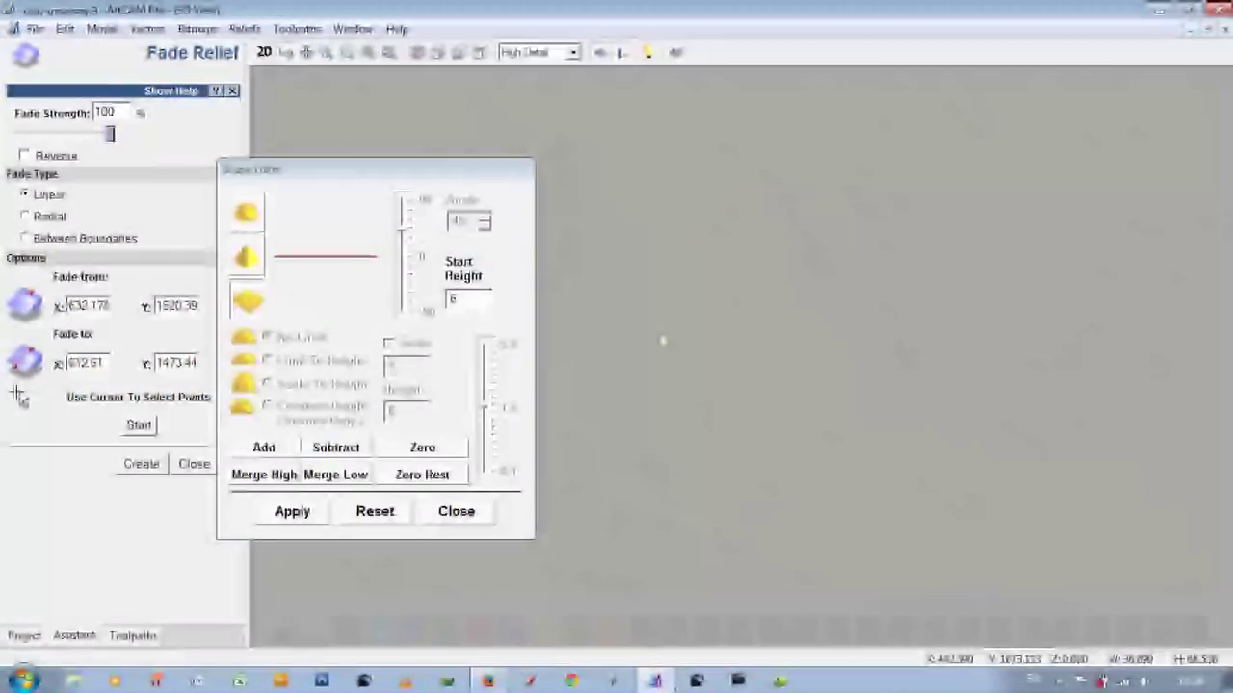
scroll(665, 496, "up", 2)
scroll(867, 366, "up", 5)
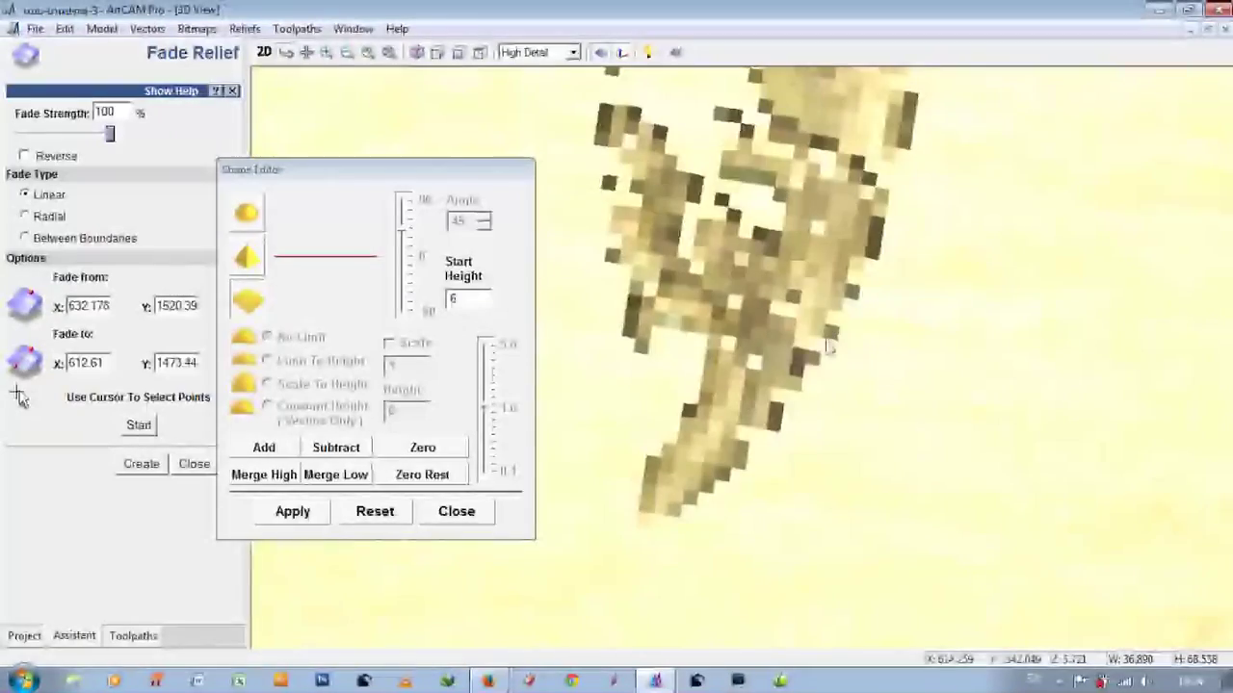
mouse_move(867, 344)
left_mouse_down()
mouse_move(962, 275)
mouse_move(861, 327)
left_mouse_up()
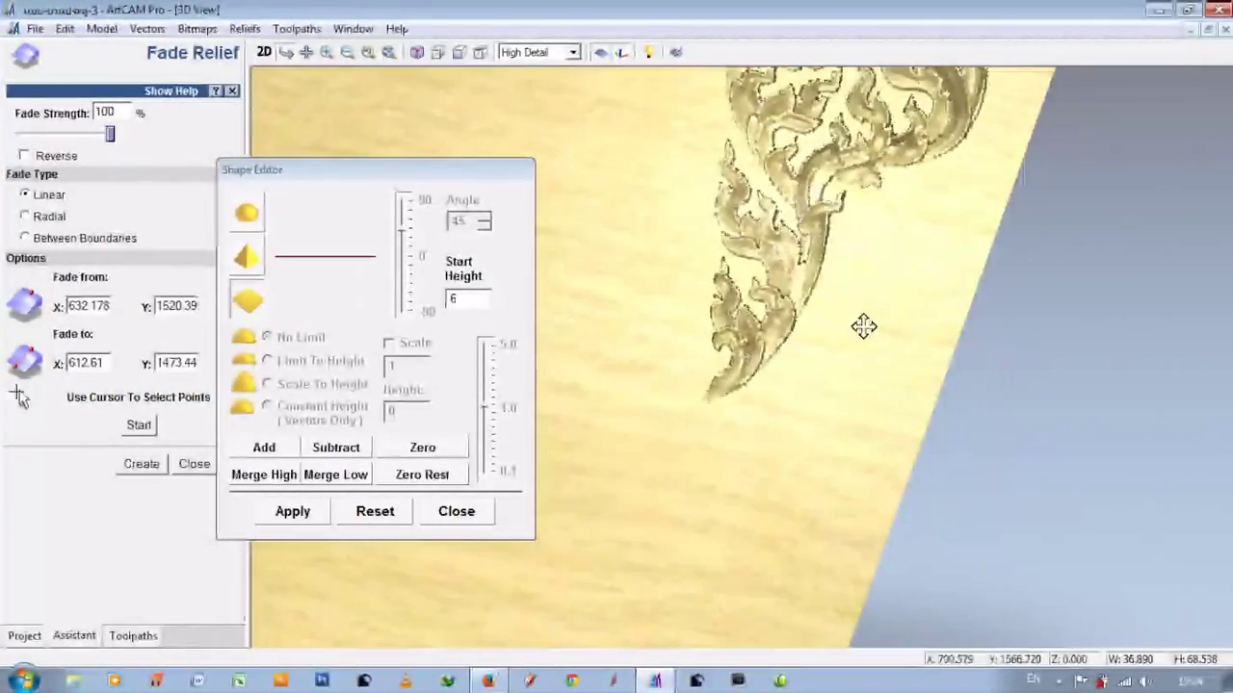
left_click(264, 53)
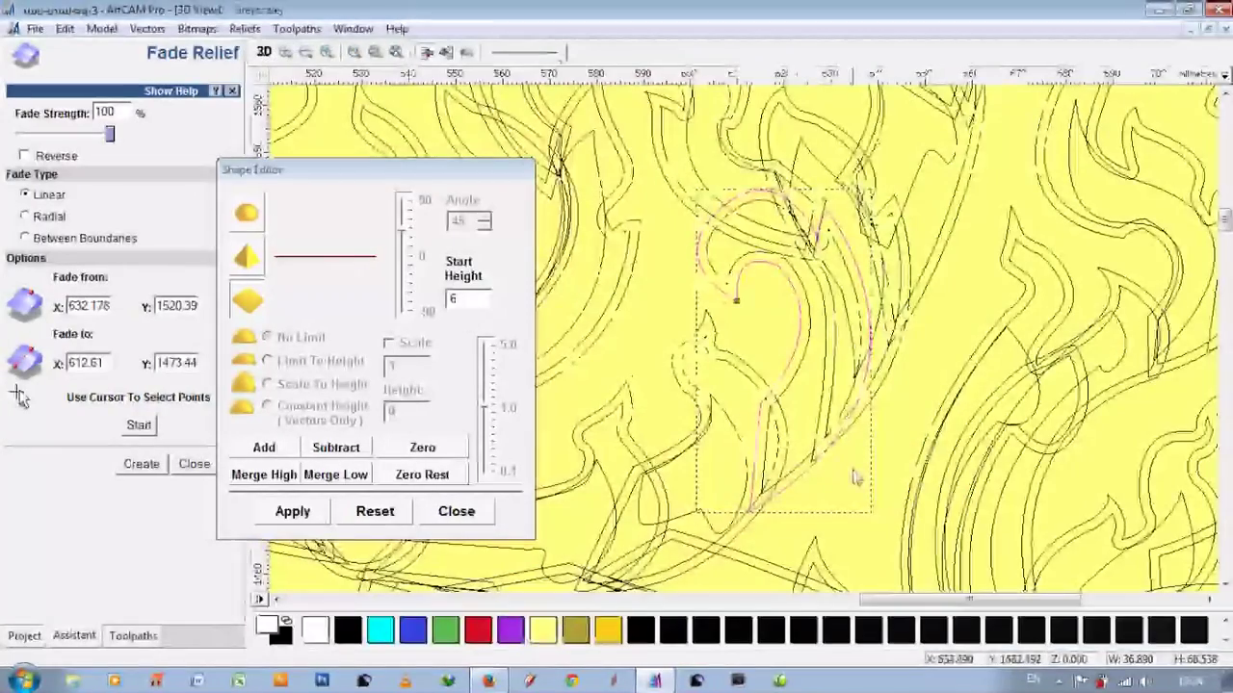
Step: Give the next leaf a 15° angled profile and add it to the relief
scroll(568, 276, "up", 2)
scroll(568, 276, "up", 1)
scroll(569, 277, "up", 1)
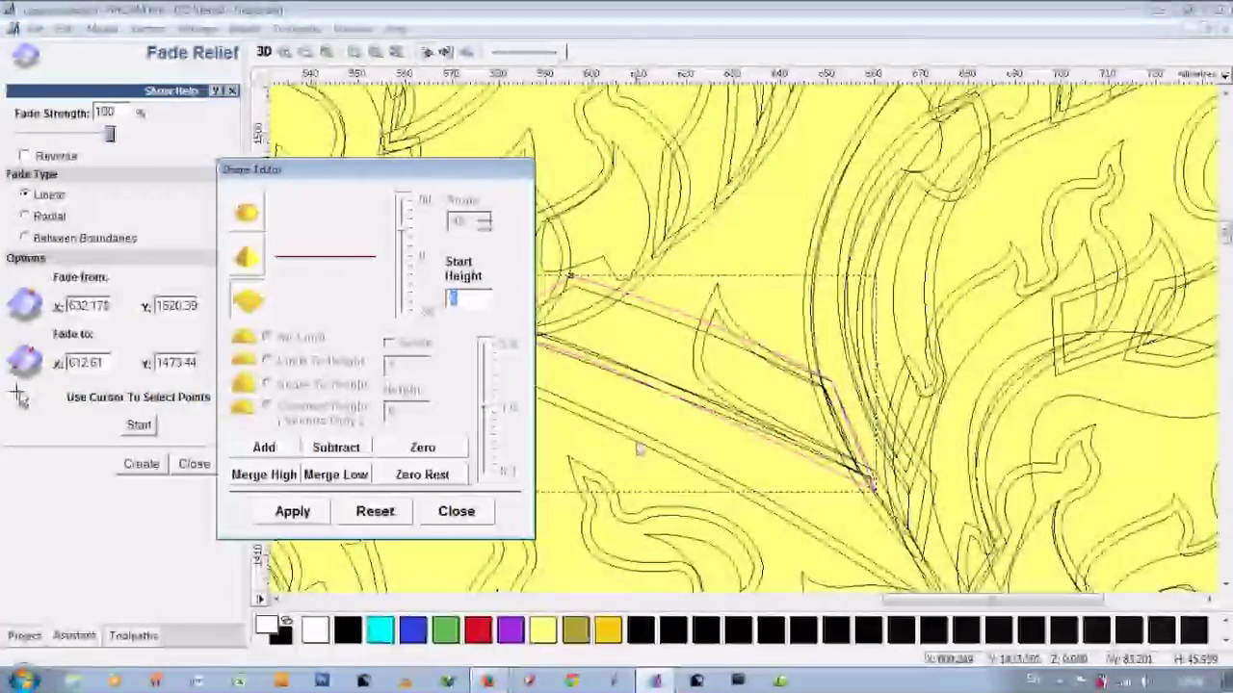
type("2.")
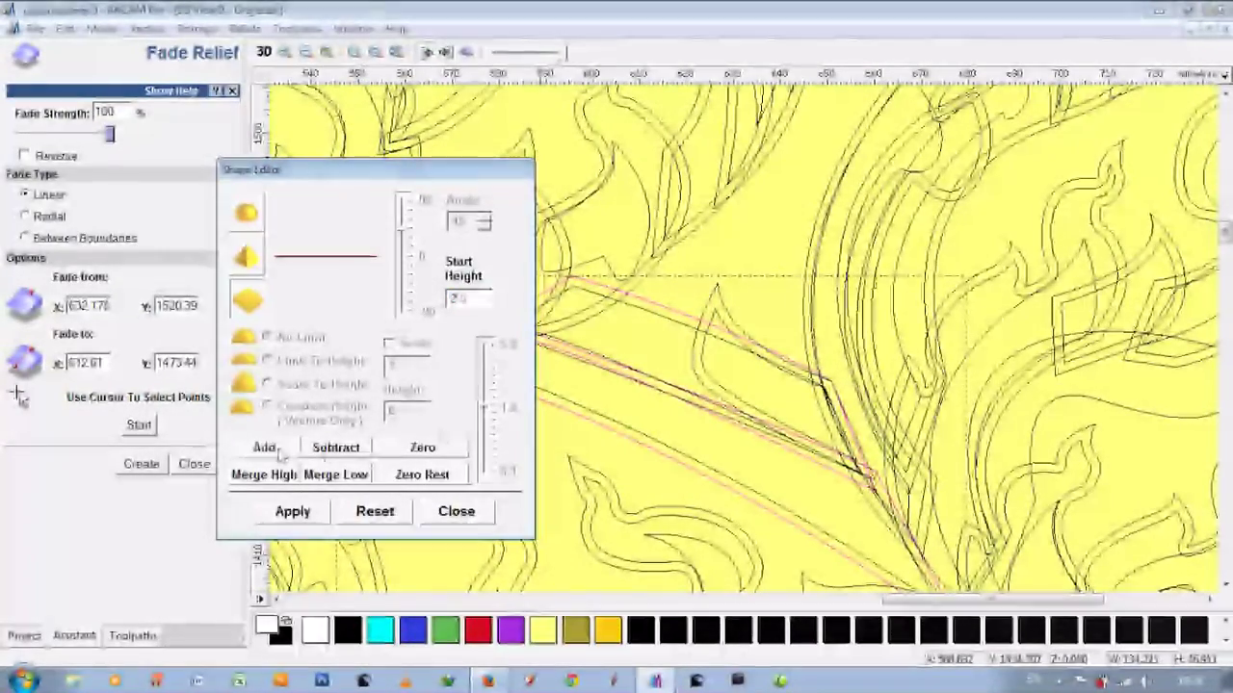
left_click(407, 284)
left_click(272, 452)
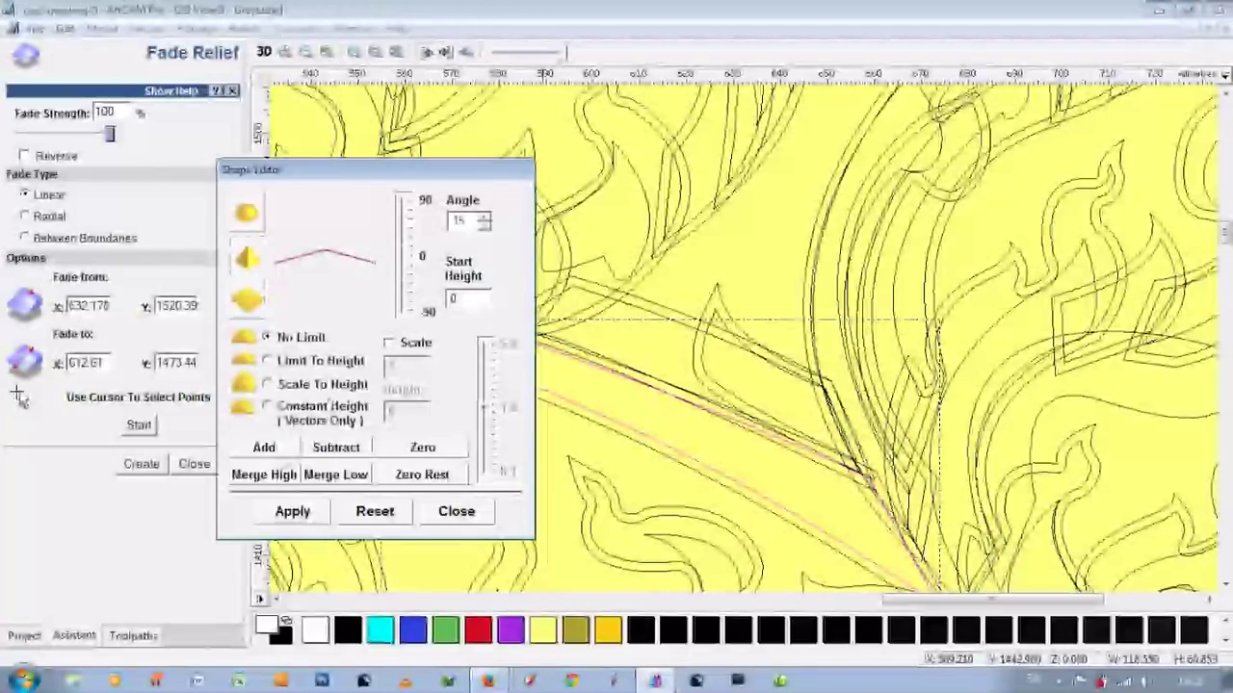
Step: Set start height 3 on the next leaf outline and check the carved relief in 3D
left_click(711, 374)
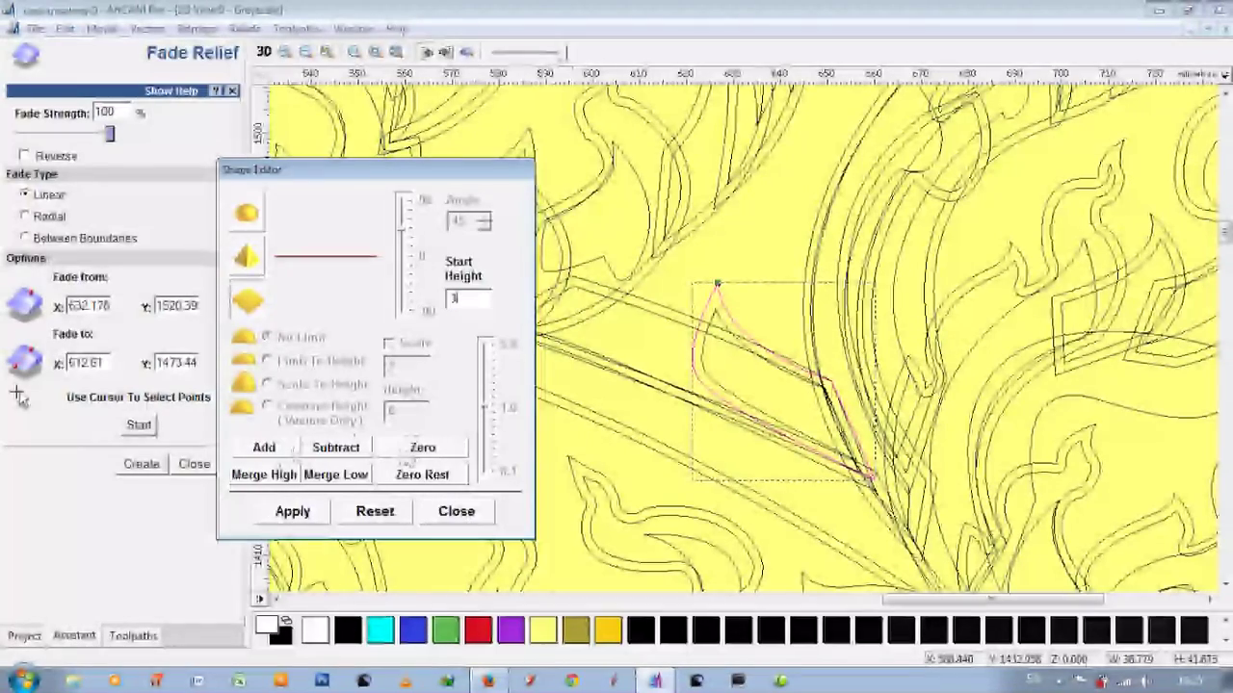
key("Return")
key("F3")
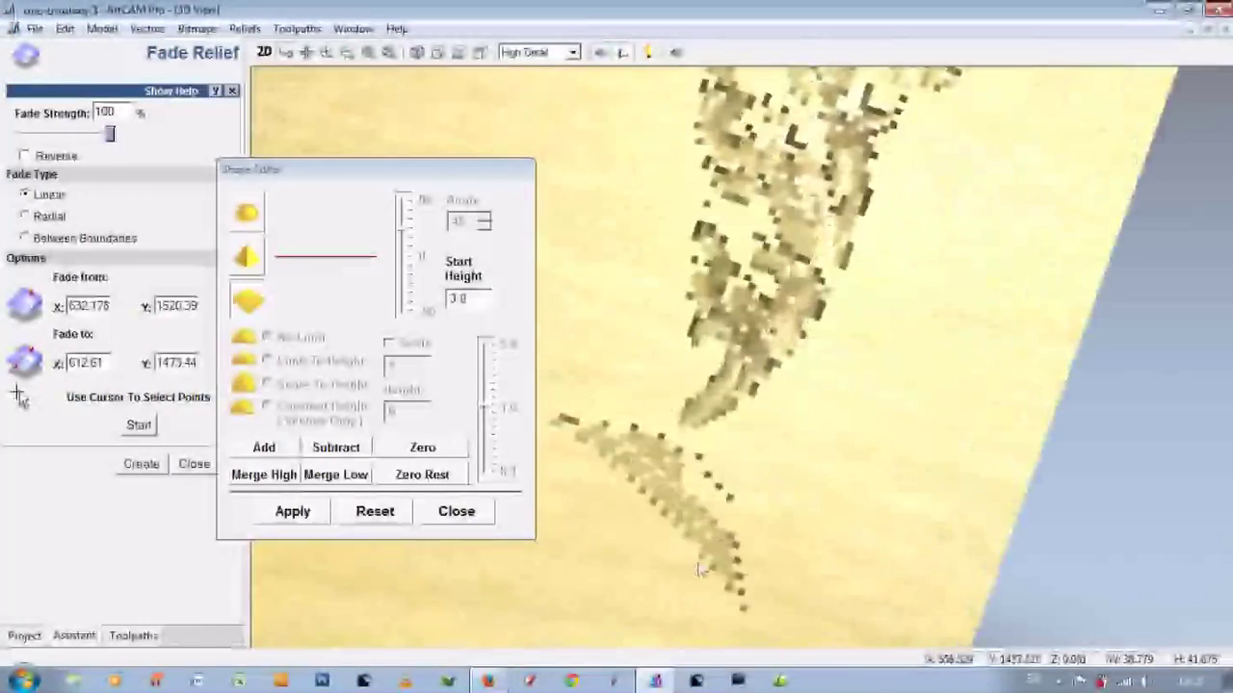
left_click(264, 53)
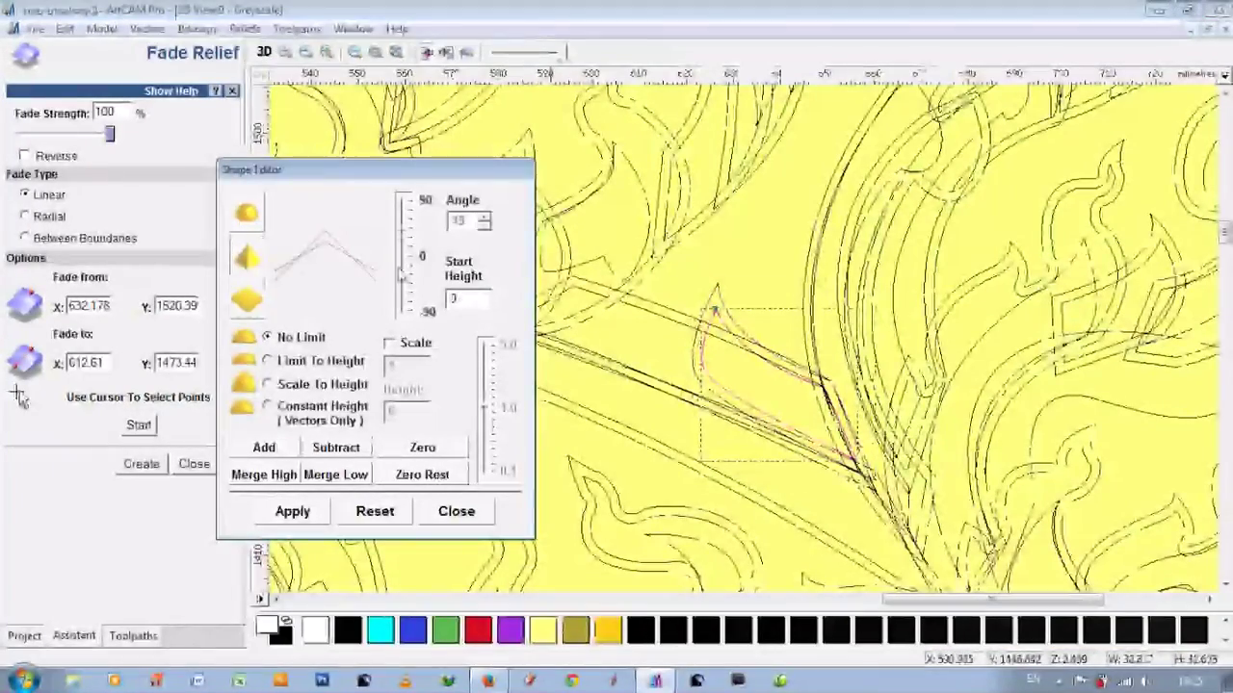
left_click(264, 52)
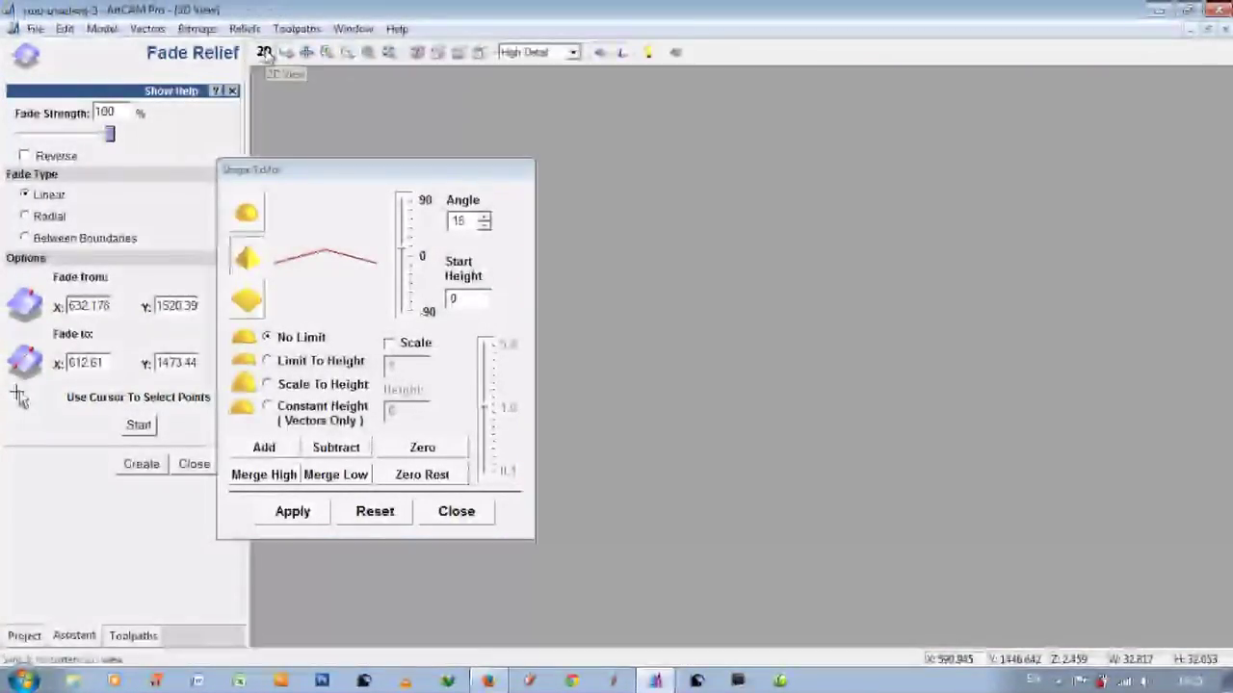
scroll(743, 503, "up", 3)
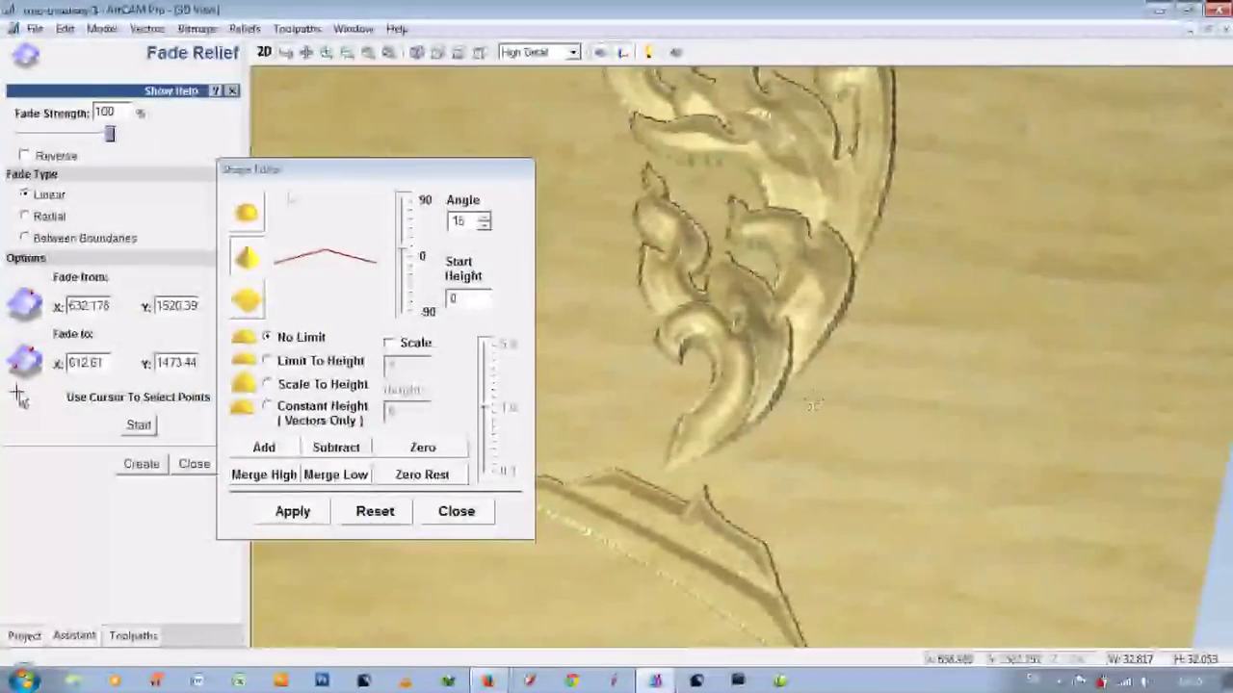
left_click(140, 425)
Step: Fade the long stem leaf's relief diagonally, then redo the fade from X 576.108 to X 677.072
left_click(744, 377)
left_click(879, 474)
left_click(141, 465)
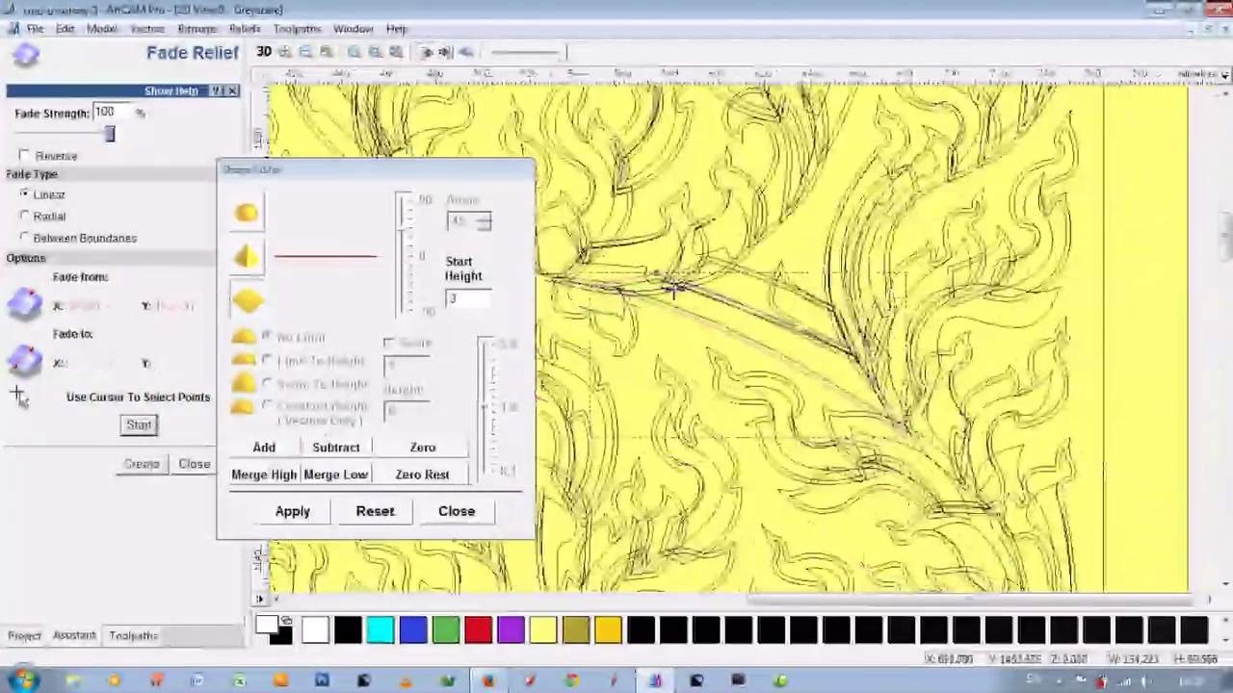
left_click(578, 278)
left_click(902, 414)
left_click(141, 465)
Step: Tilt and rotate the faded stem leaf in 3D to inspect its depth, then return to 2D
key("F3")
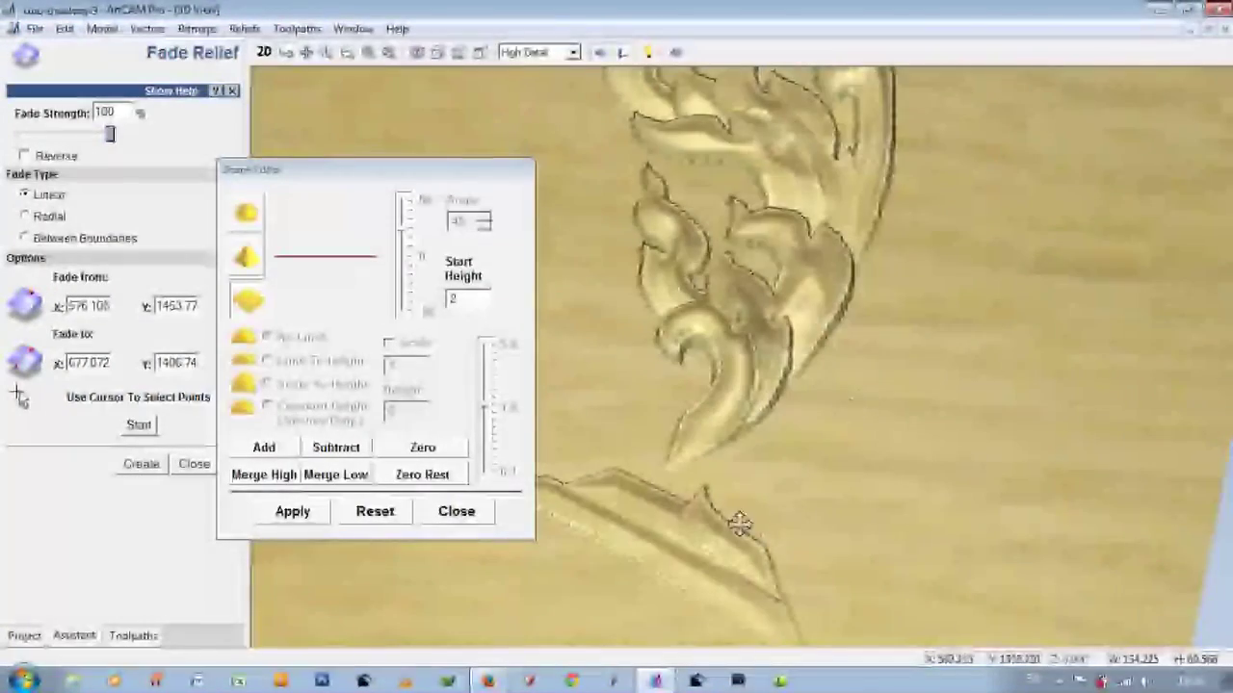
scroll(740, 523, "up", 3)
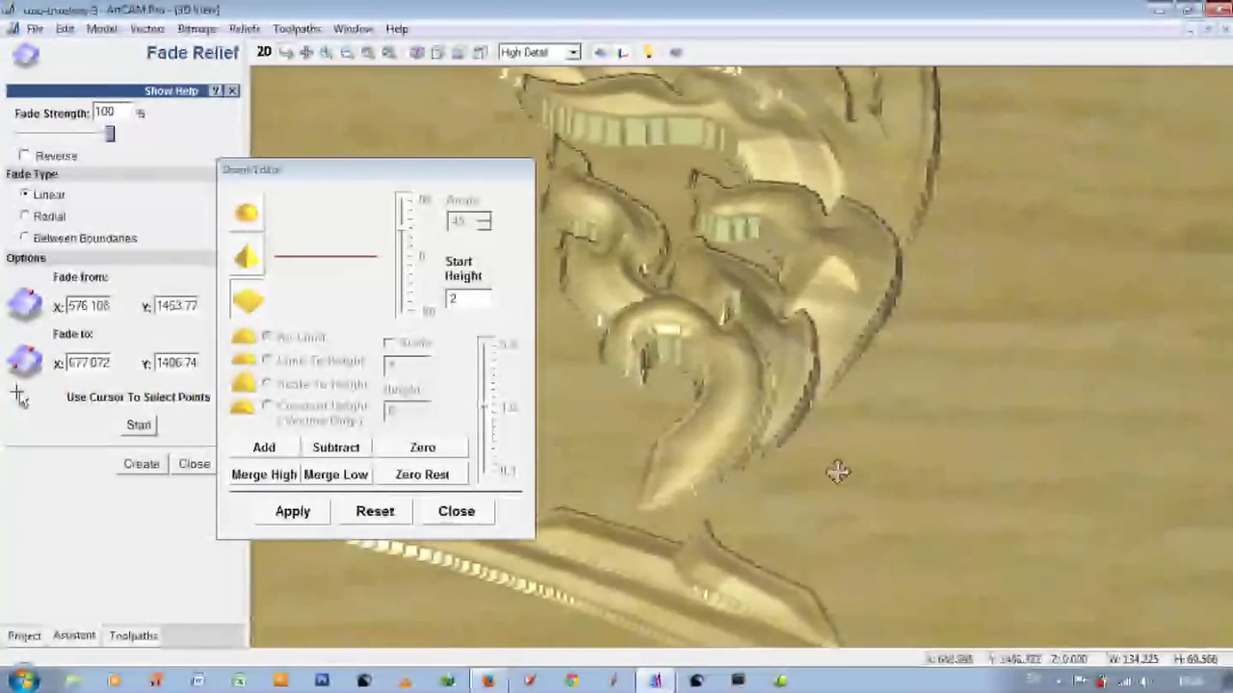
scroll(837, 462, "down", 3)
left_click_drag(837, 448, 749, 375)
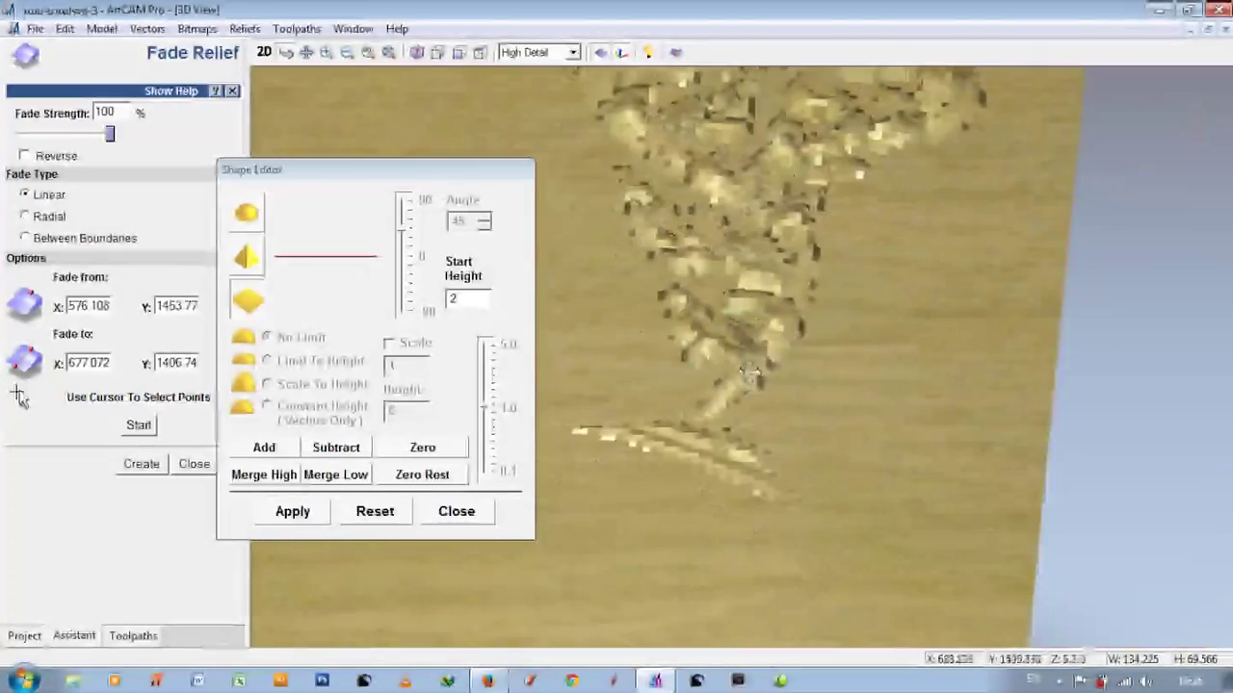
left_click_drag(761, 334, 755, 394)
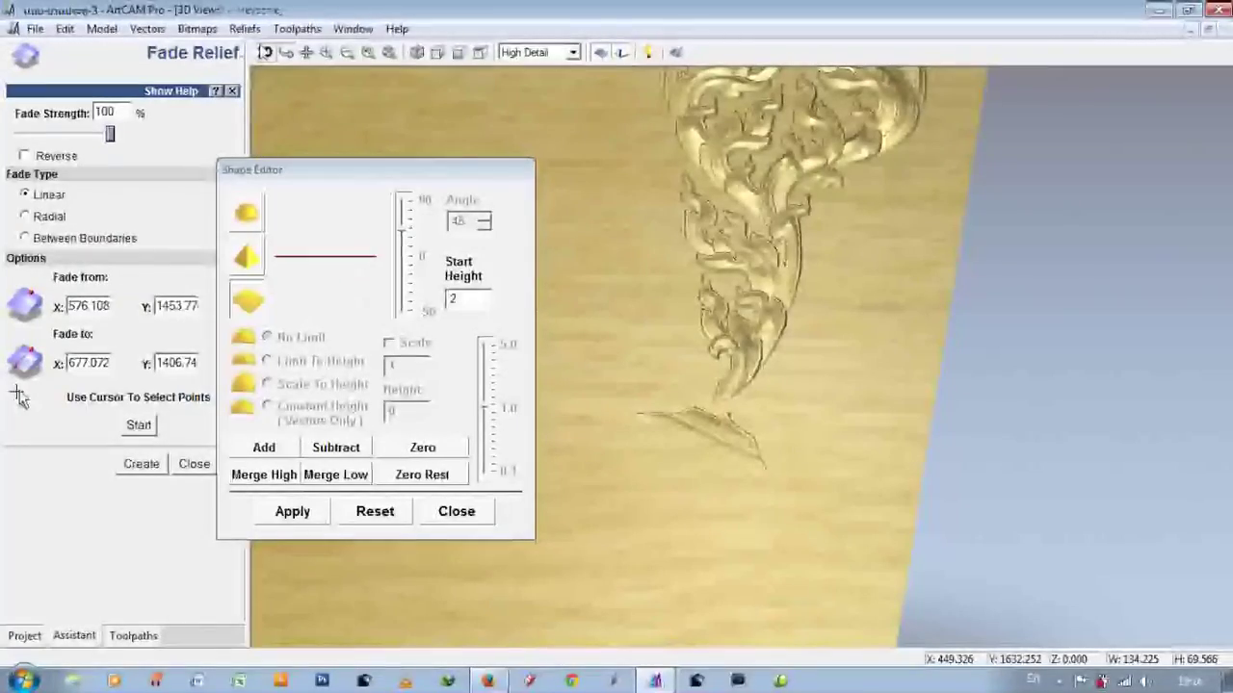
key("F2")
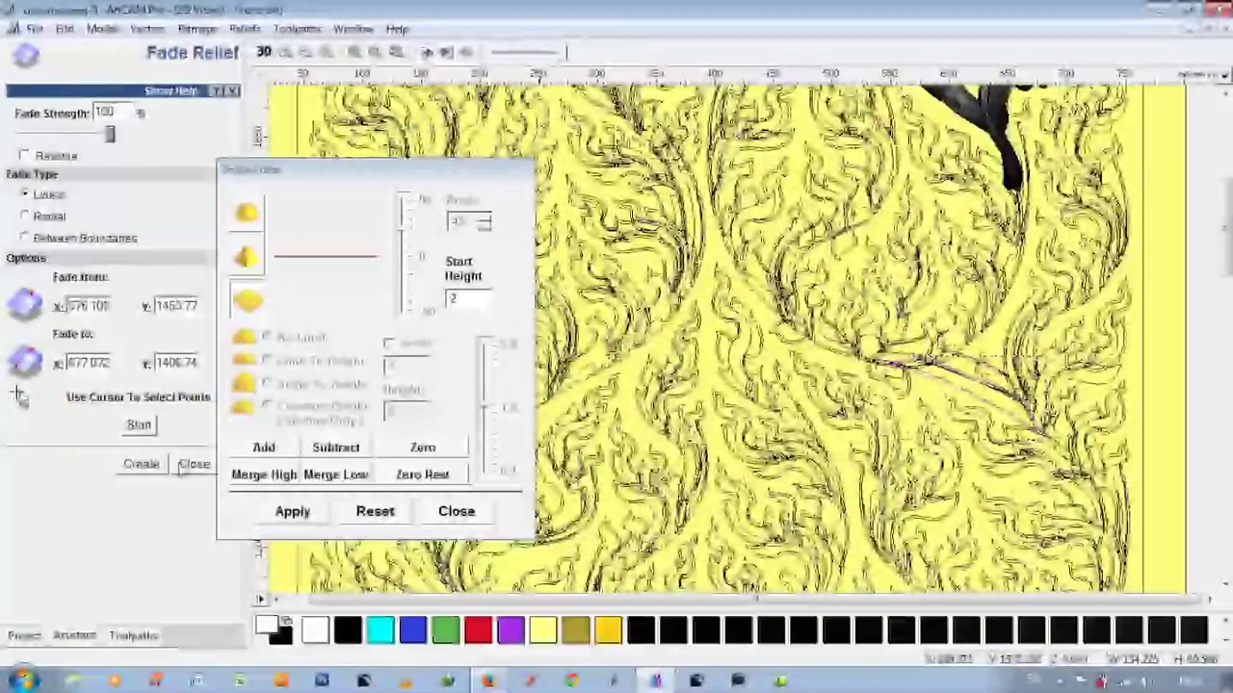
Step: Close the Fade Relief settings and zoom in on the relief
left_click(183, 464)
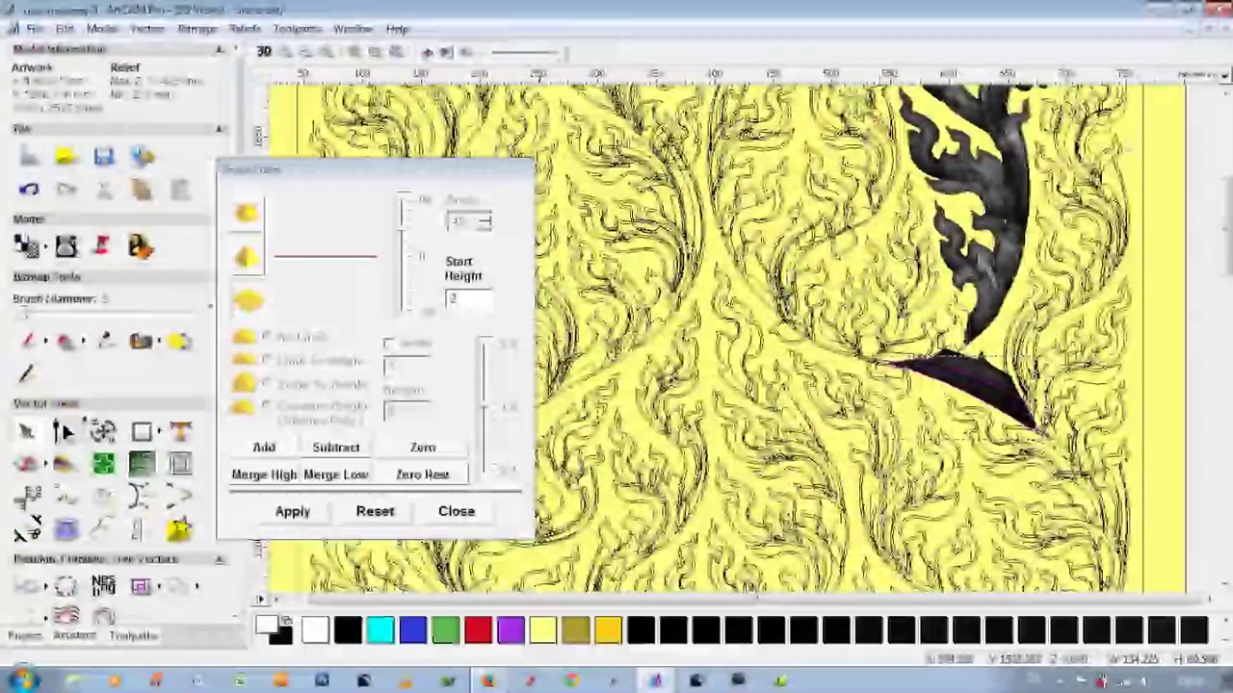
scroll(1099, 453, "up", 1)
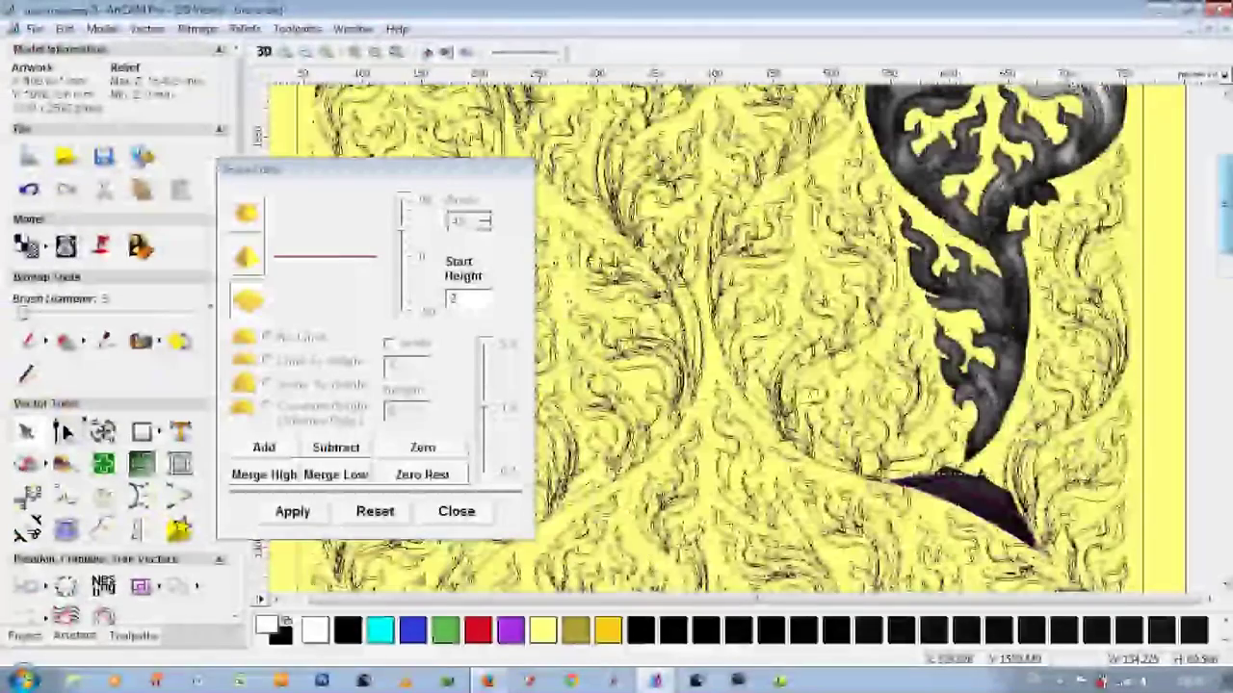
scroll(1098, 452, "up", 1)
scroll(1099, 453, "down", 1)
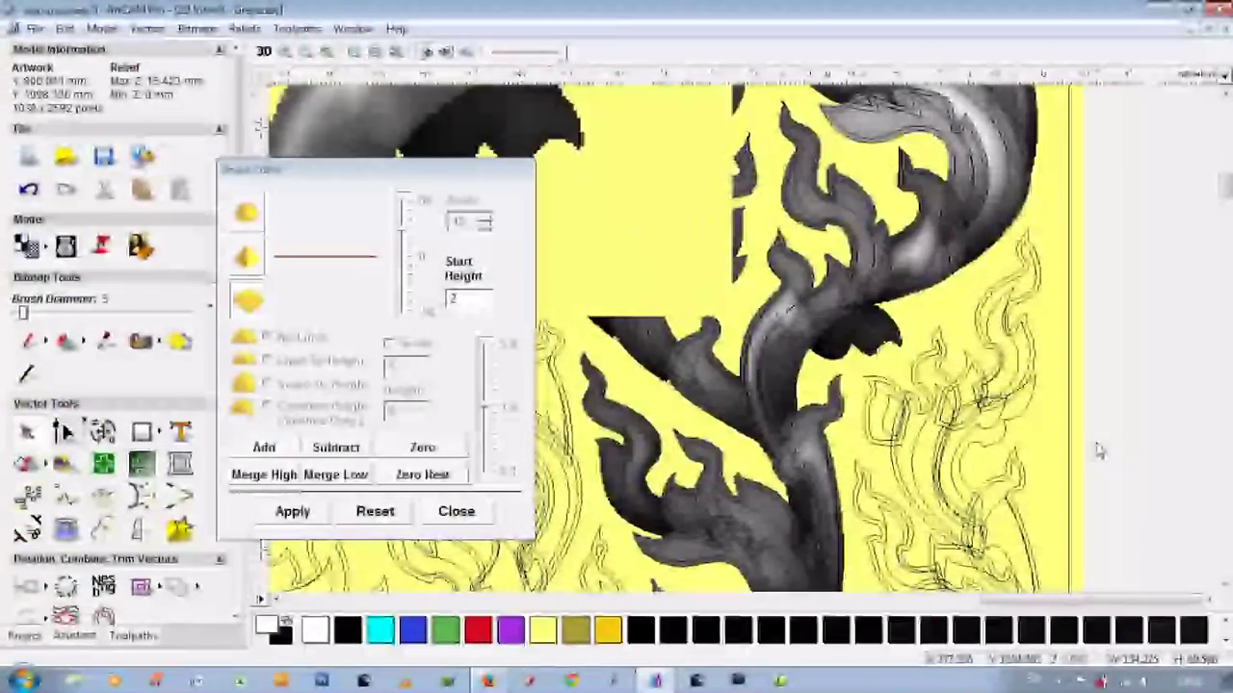
scroll(1069, 308, "down", 1)
Step: Select the upper-right flame outlines and give them a flat profile
left_click(1040, 166)
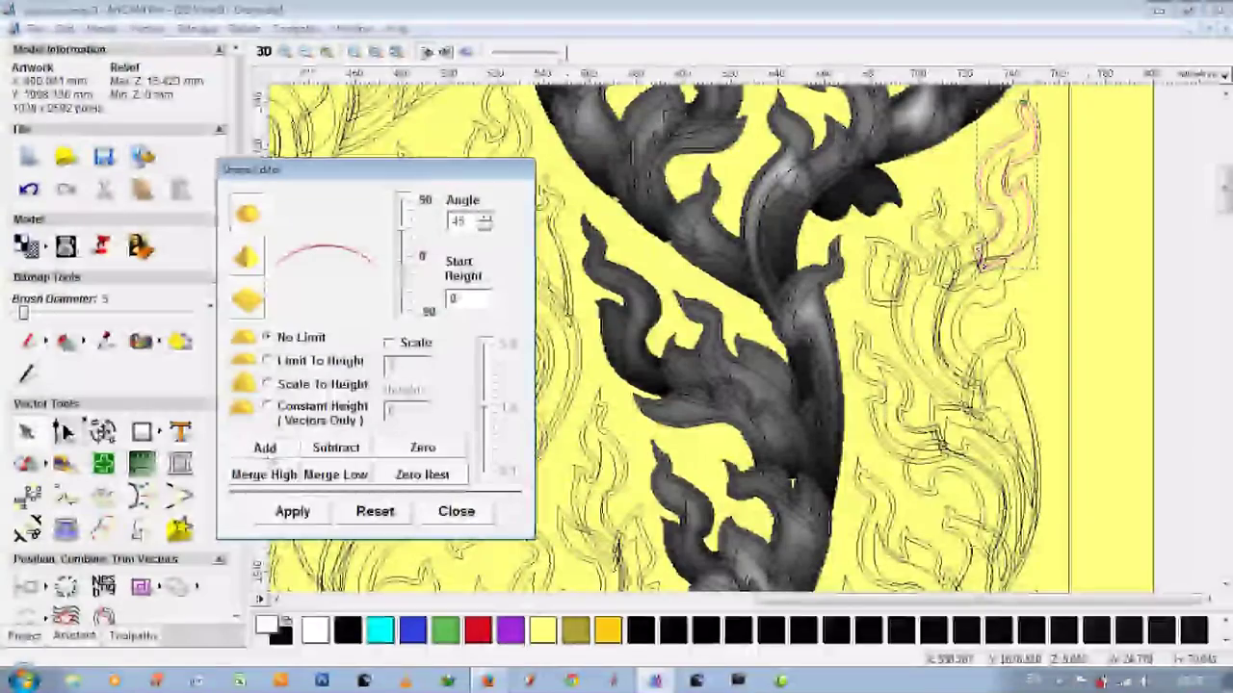
left_click(247, 258)
left_click(1012, 126)
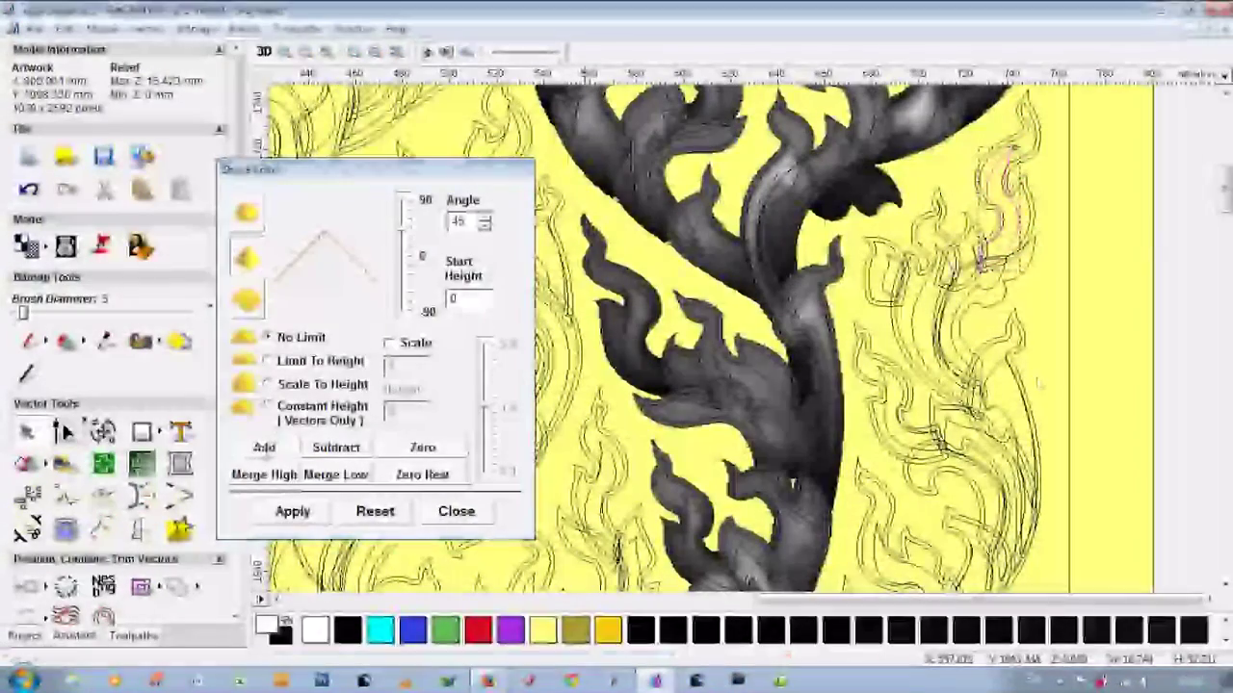
left_click(246, 258)
scroll(135, 423, "down", 3)
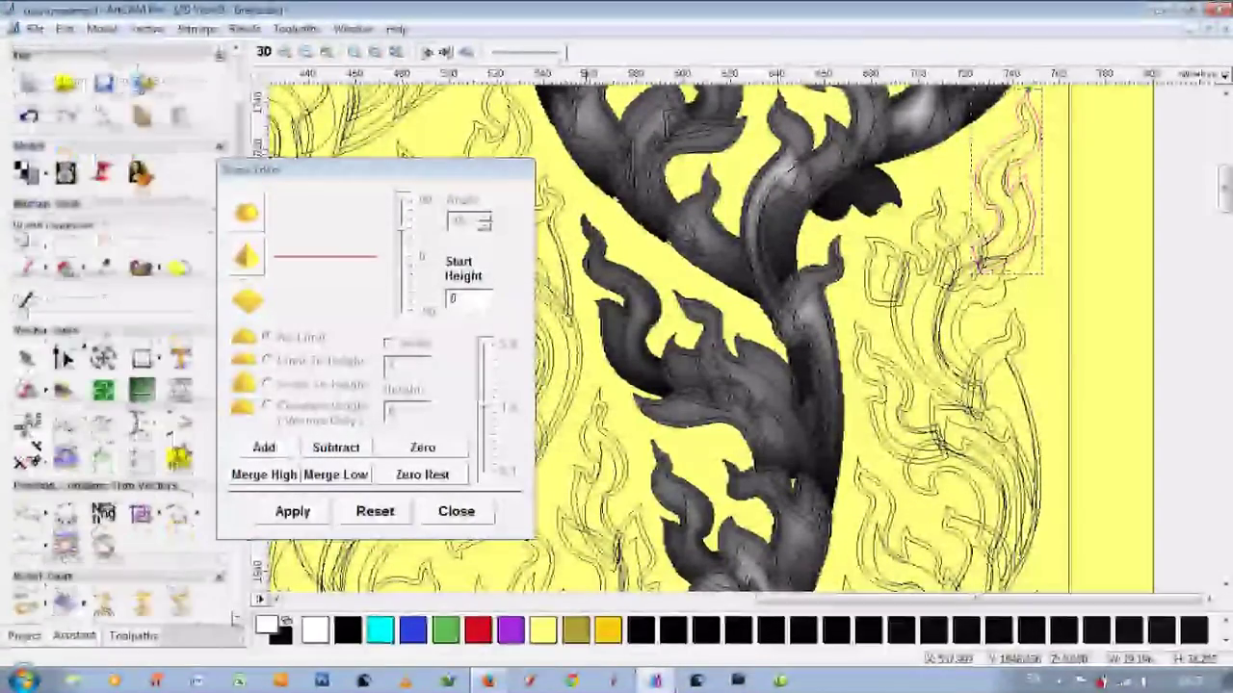
scroll(135, 423, "down", 3)
left_click(137, 426)
Step: Draw the fade direction down across the flame and enter a new start height
left_click_drag(1025, 168, 789, 481)
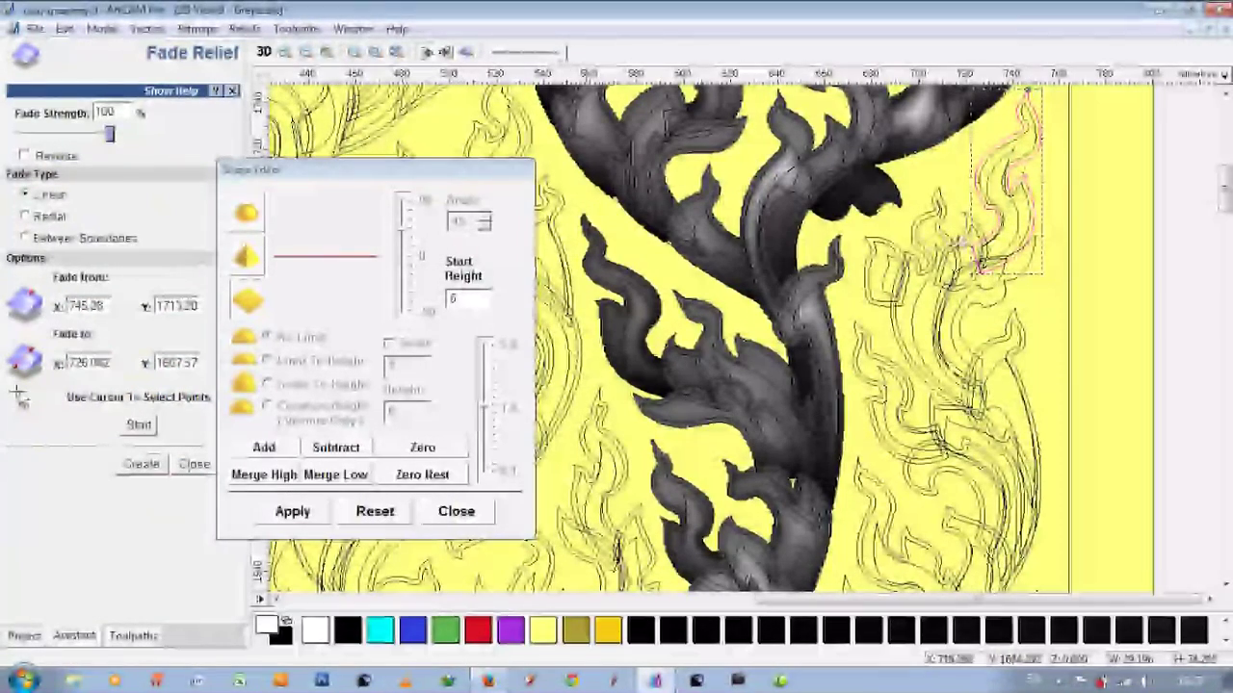
double_click(453, 300)
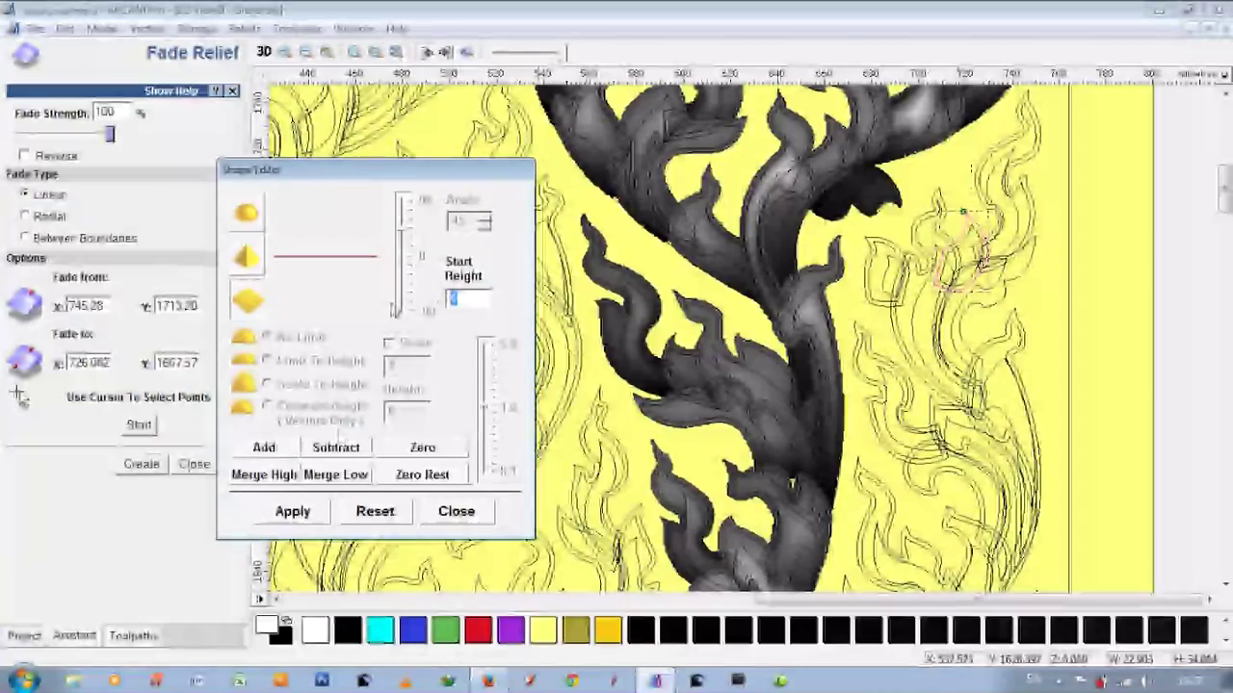
type("0.5")
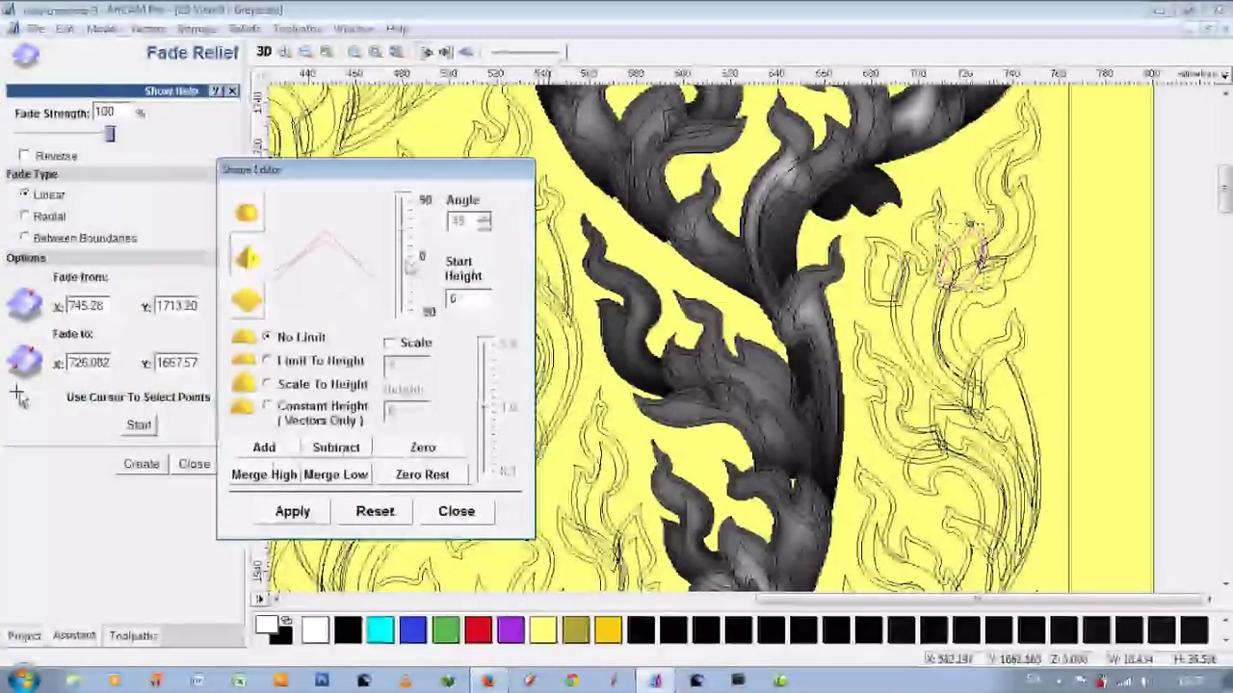
type("5")
key("Return")
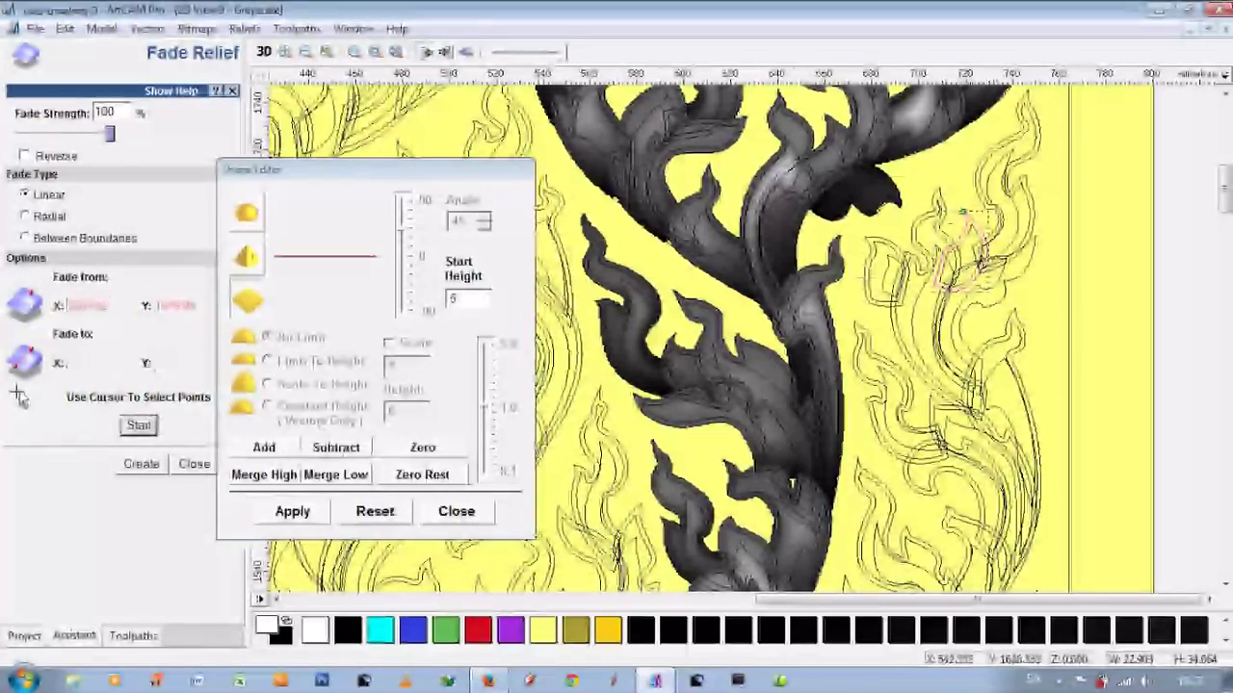
Step: Set the fade start on the flame and select the smaller inner leaf outline, entering 15
left_click(993, 256)
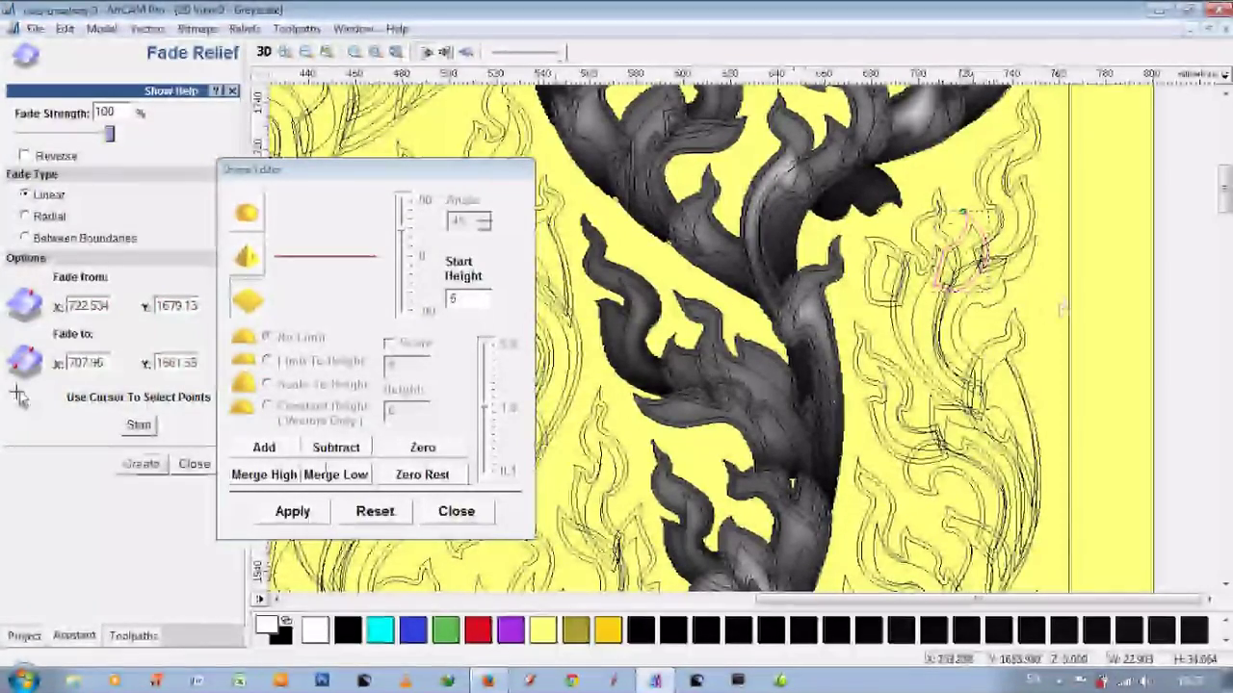
scroll(400, 586, "up", 3)
scroll(399, 585, "up", 2)
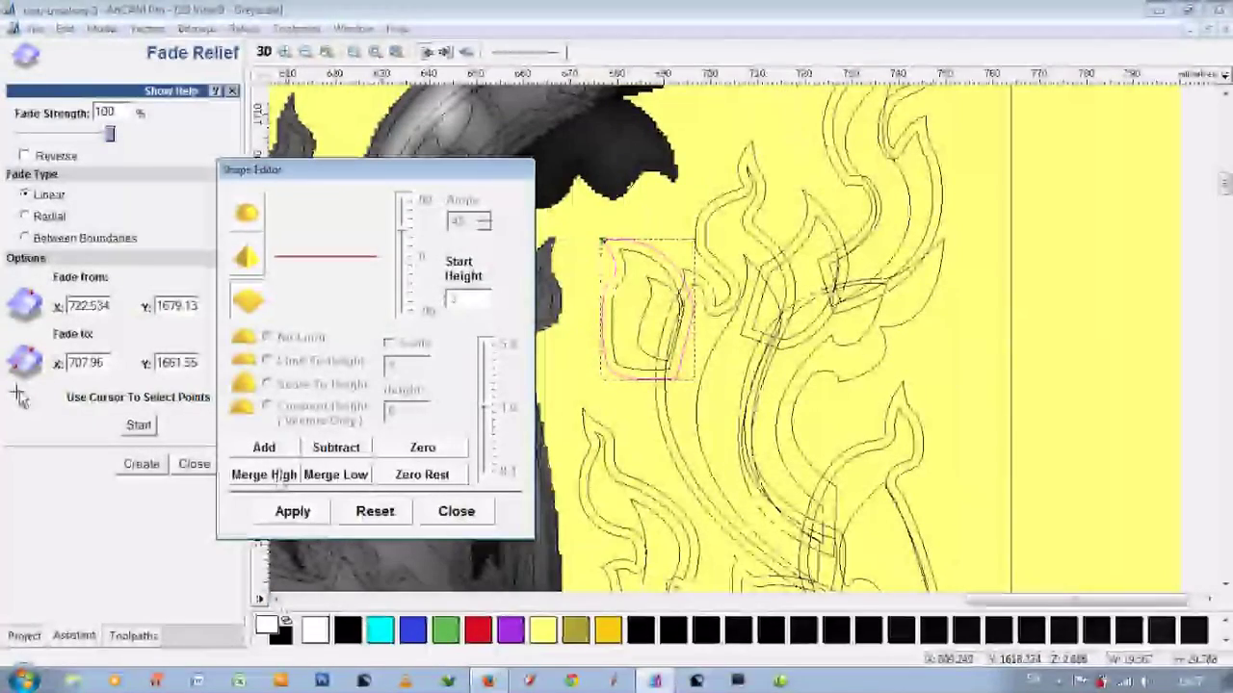
left_click(610, 308)
type("15")
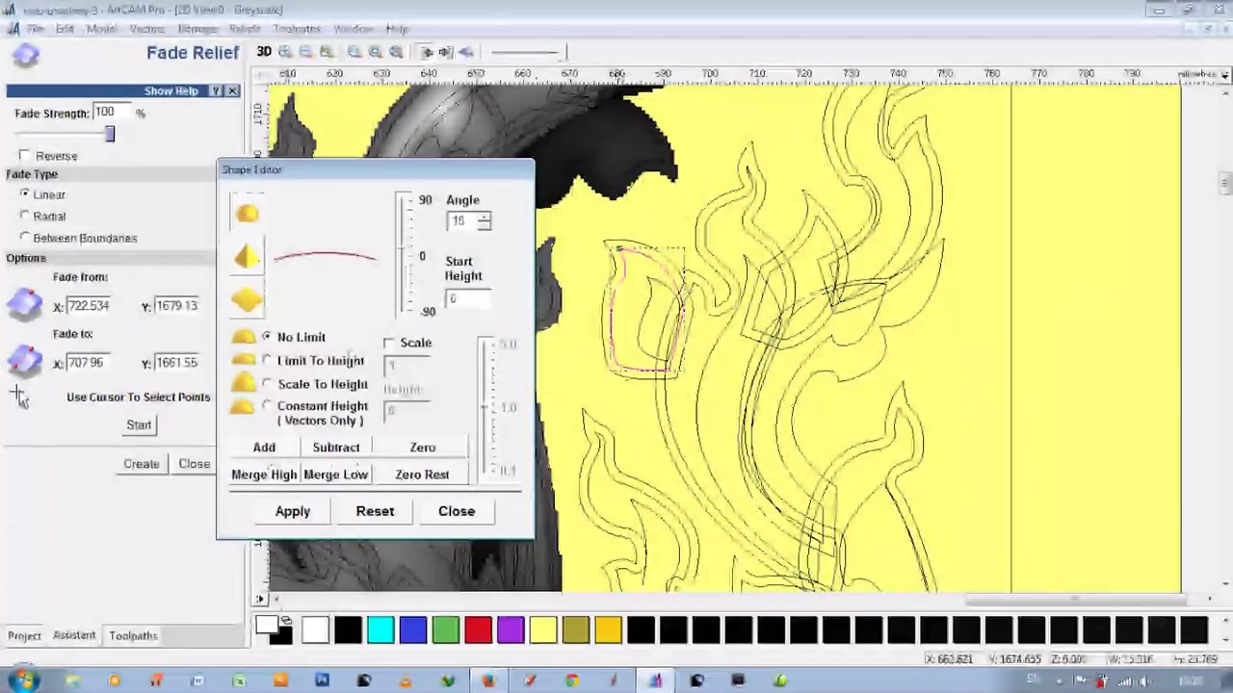
left_click(662, 317)
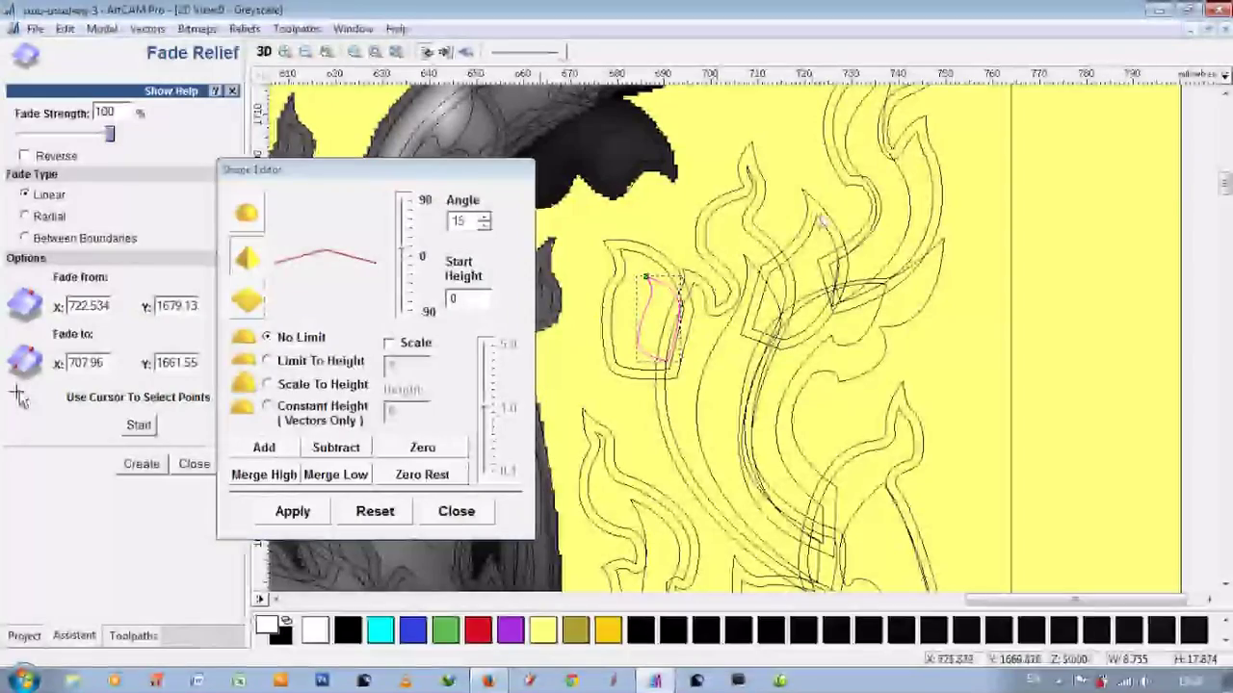
Step: Create the fade from X 678.636 to X 712.139 and view it carved in 3D
left_click(264, 52)
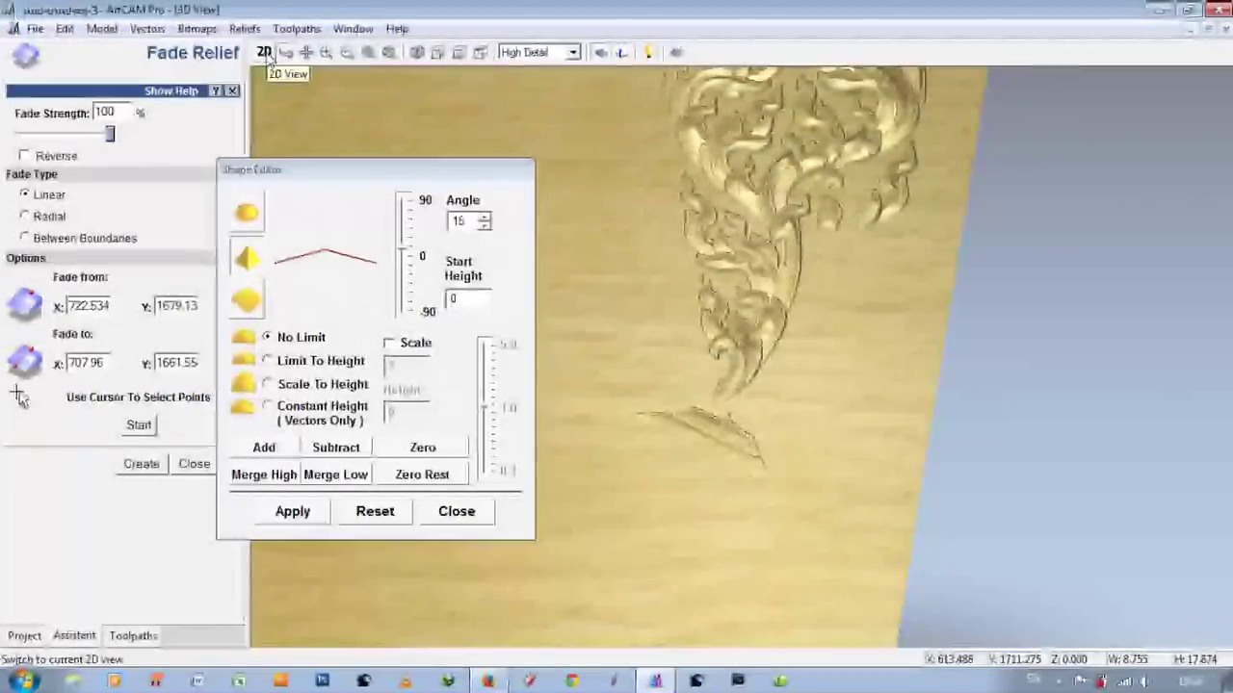
left_click(264, 52)
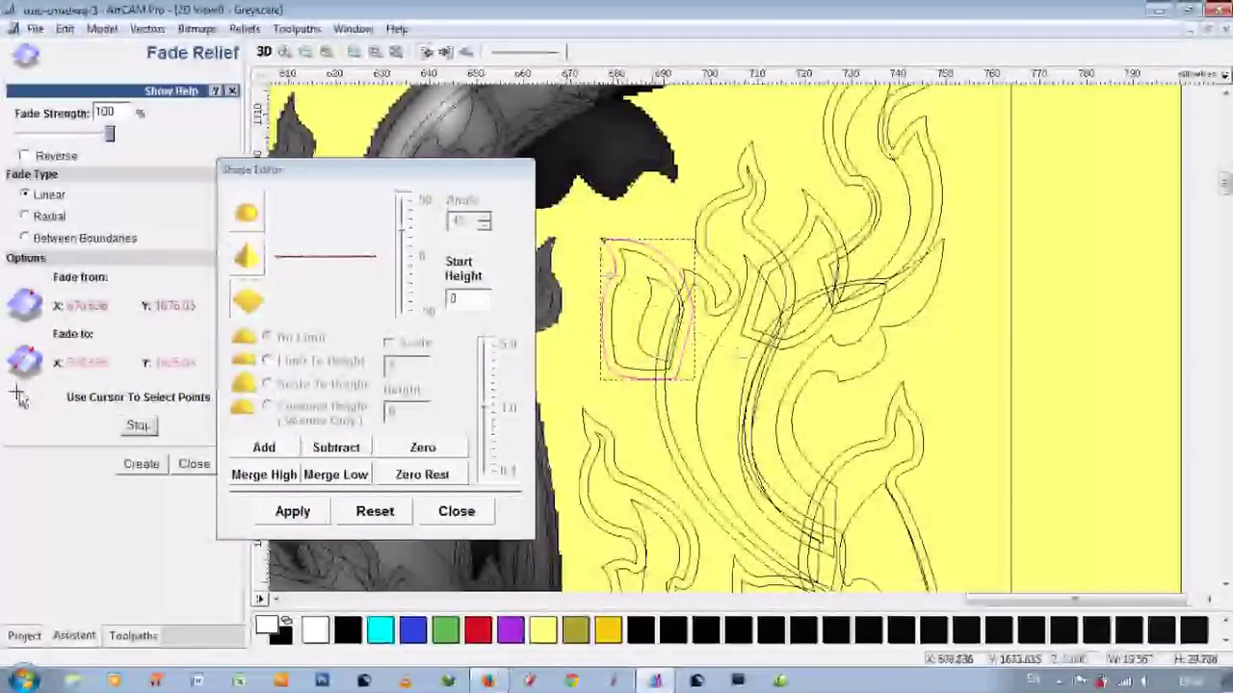
left_click(162, 466)
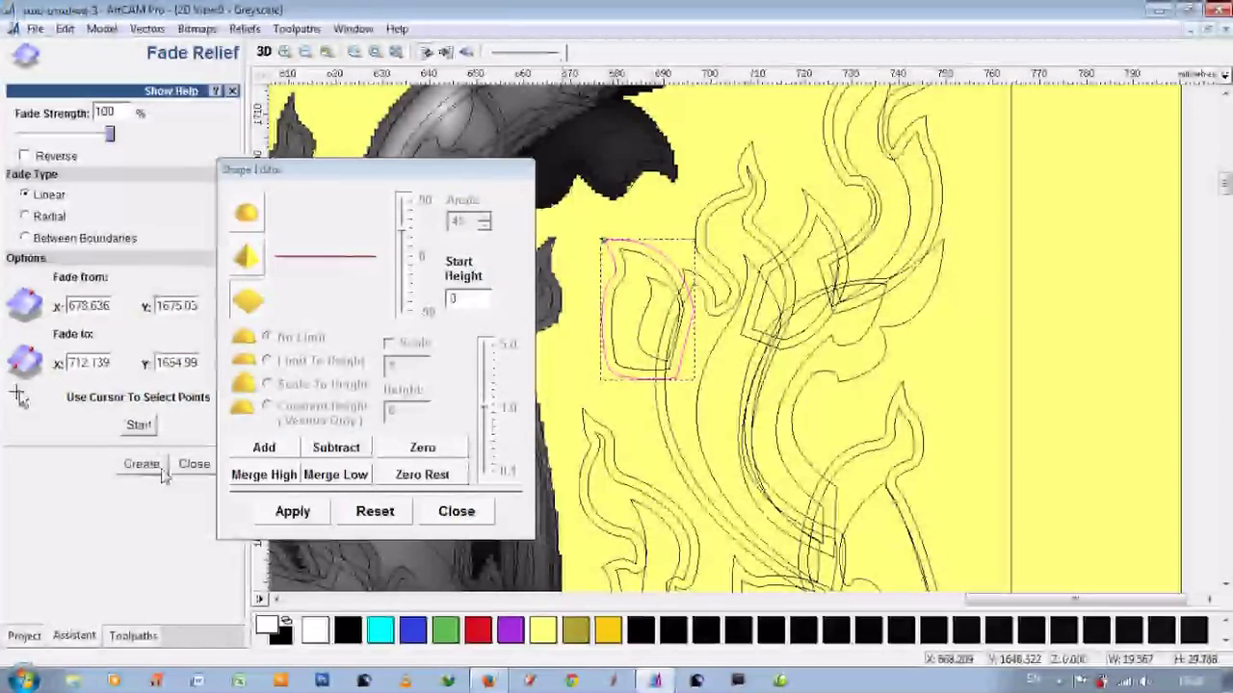
key("F3")
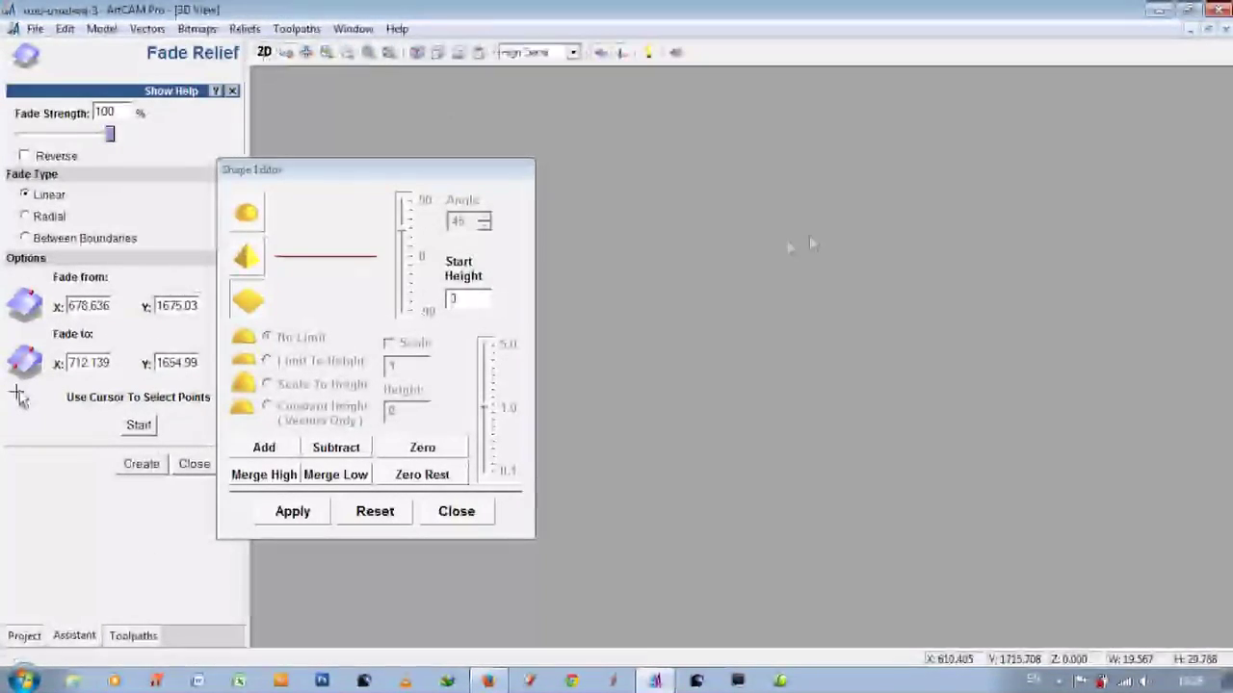
scroll(879, 209, "up", 2)
scroll(690, 337, "up", 3)
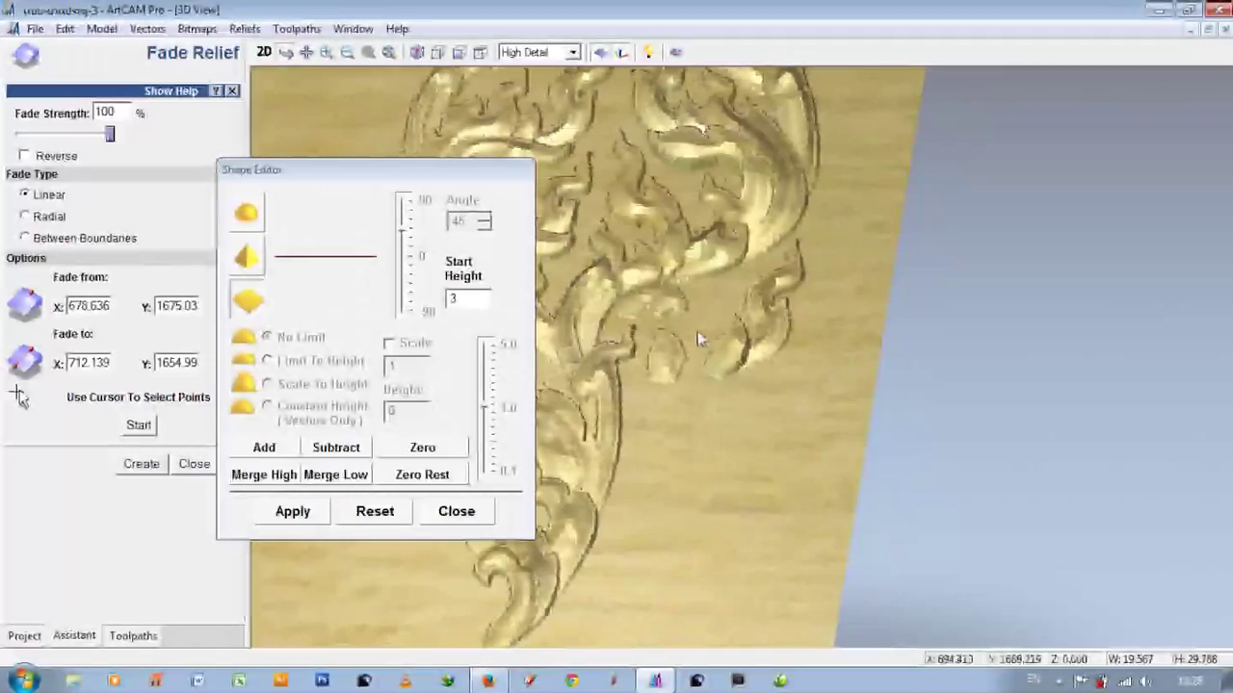
Step: Select the next flame leaf vectors and preview them in 3D
scroll(627, 267, "down", 1)
left_click(264, 53)
type("0.2")
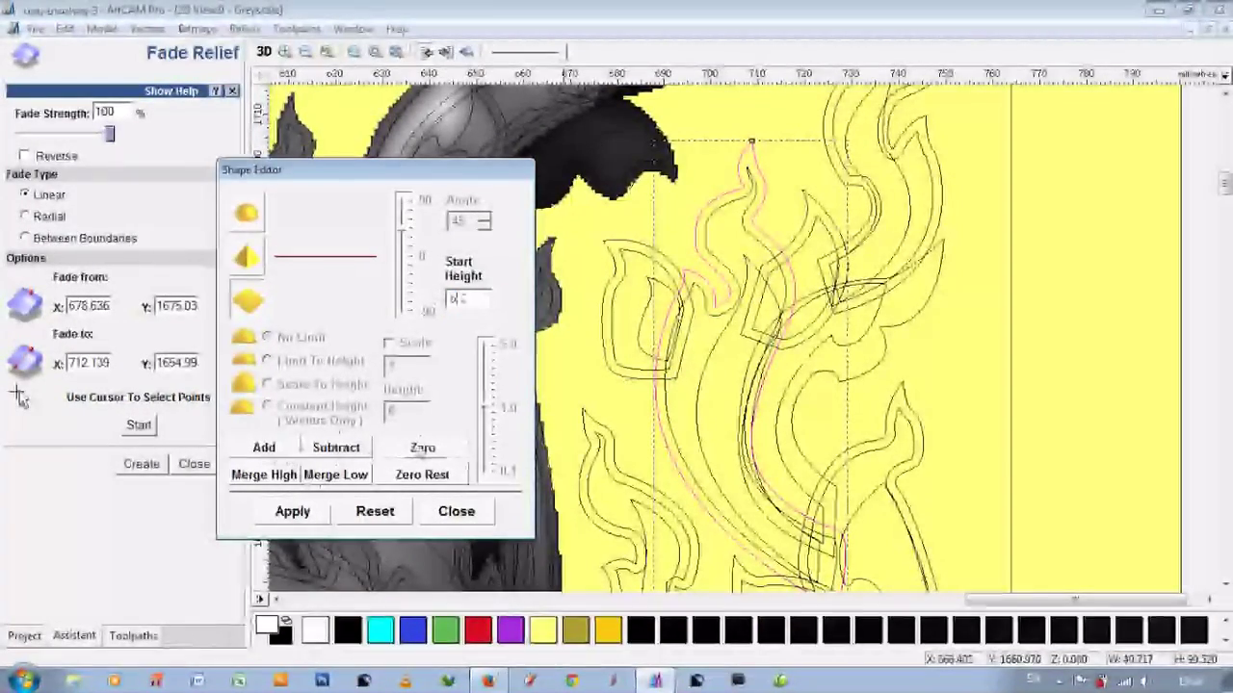
left_click(756, 254)
left_click(720, 273)
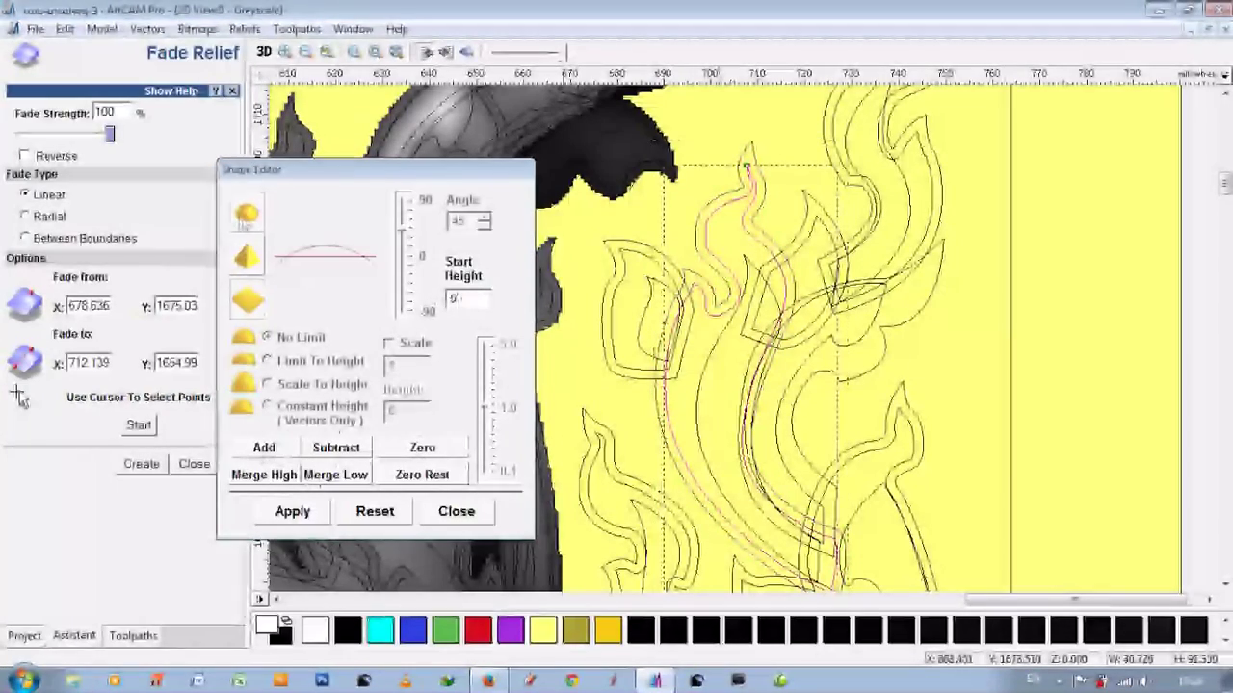
left_click(715, 363)
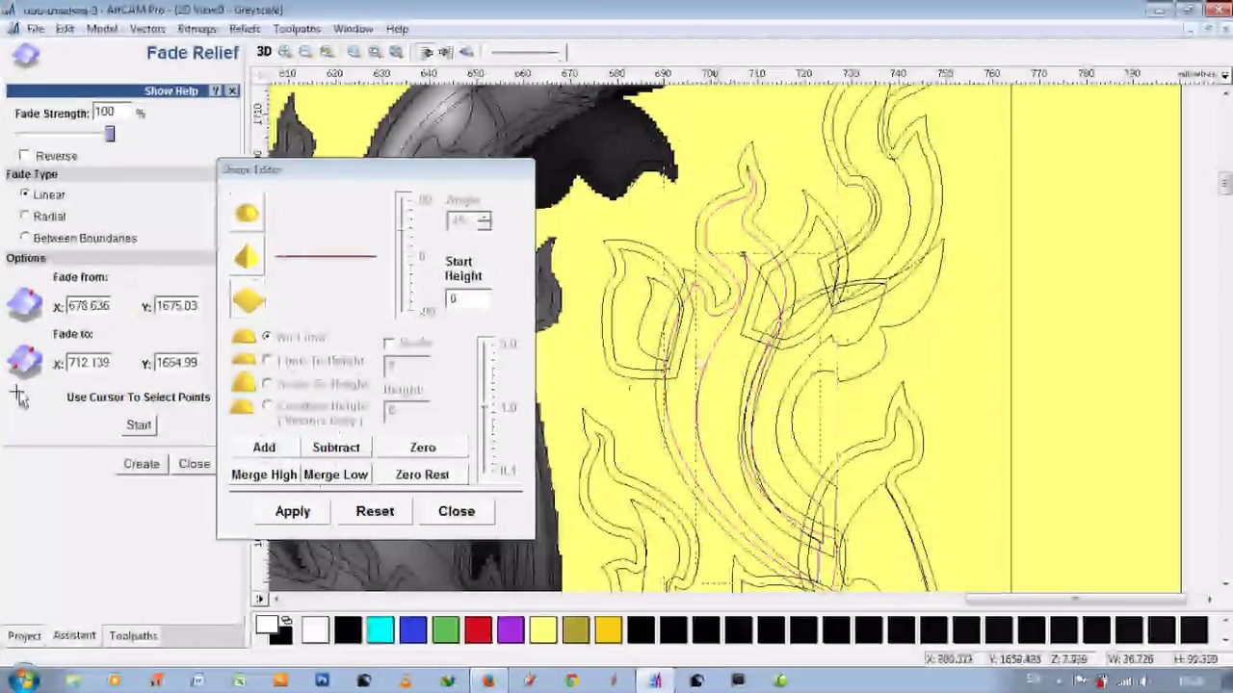
left_click(263, 51)
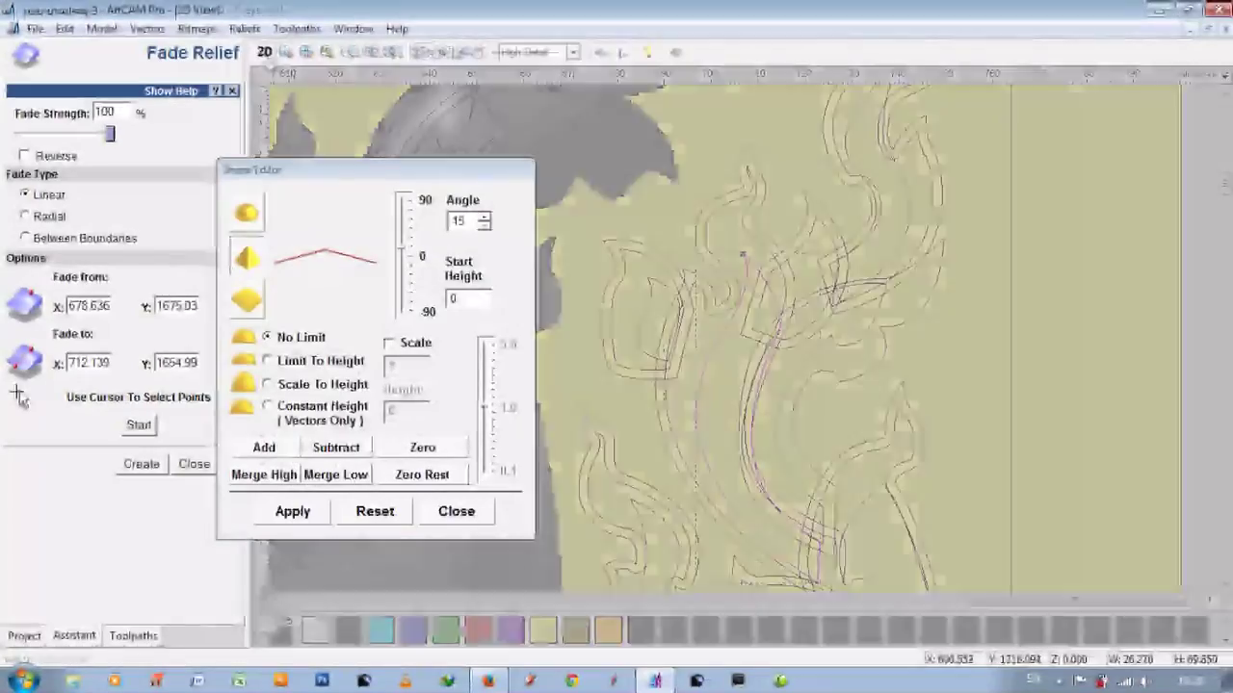
left_click(264, 52)
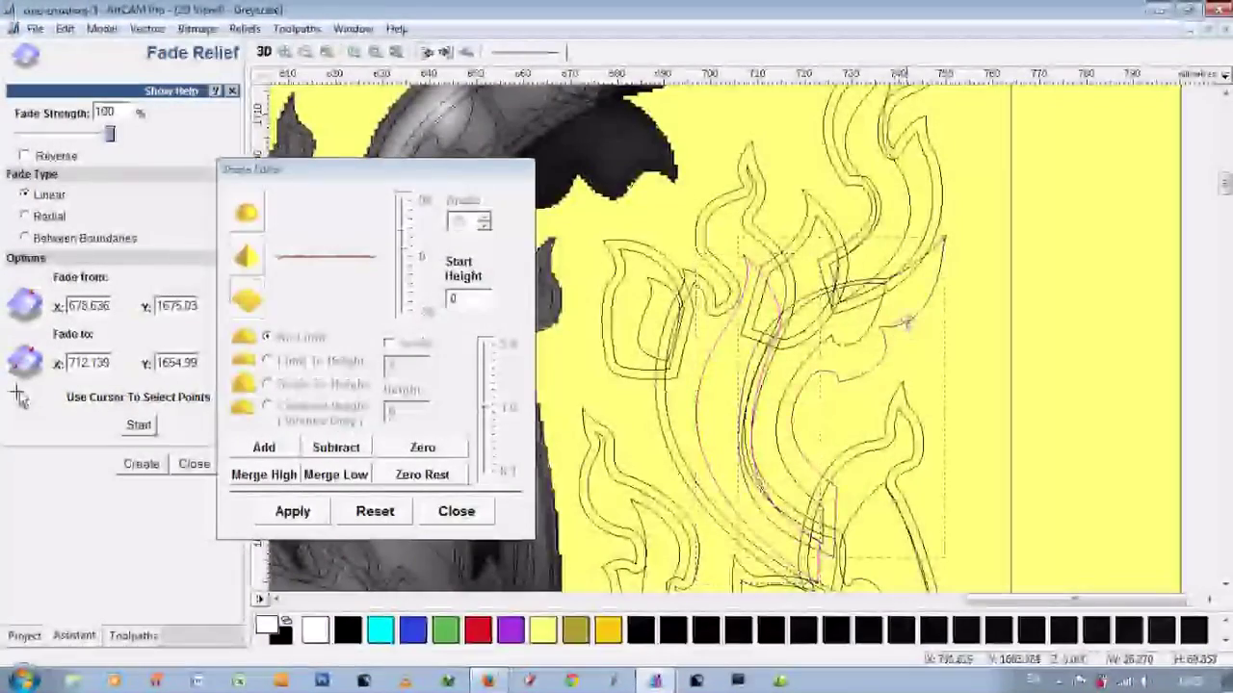
Step: Give the long curving leaf an angled peak profile at 30 and add it to the relief
left_click(405, 464)
left_click(246, 301)
left_click(246, 256)
type("30")
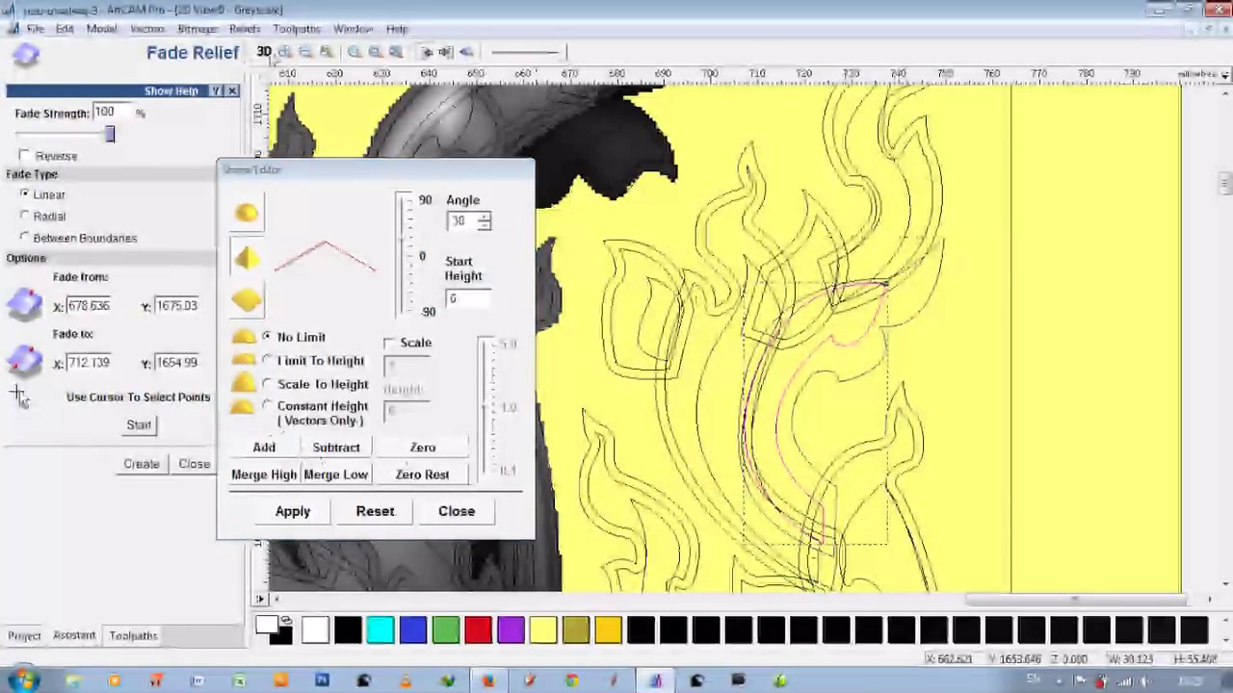
left_click(263, 52)
key("F2")
Step: Shape the narrow outer leaf with an angled profile at 15 degrees and add it
left_click(824, 390)
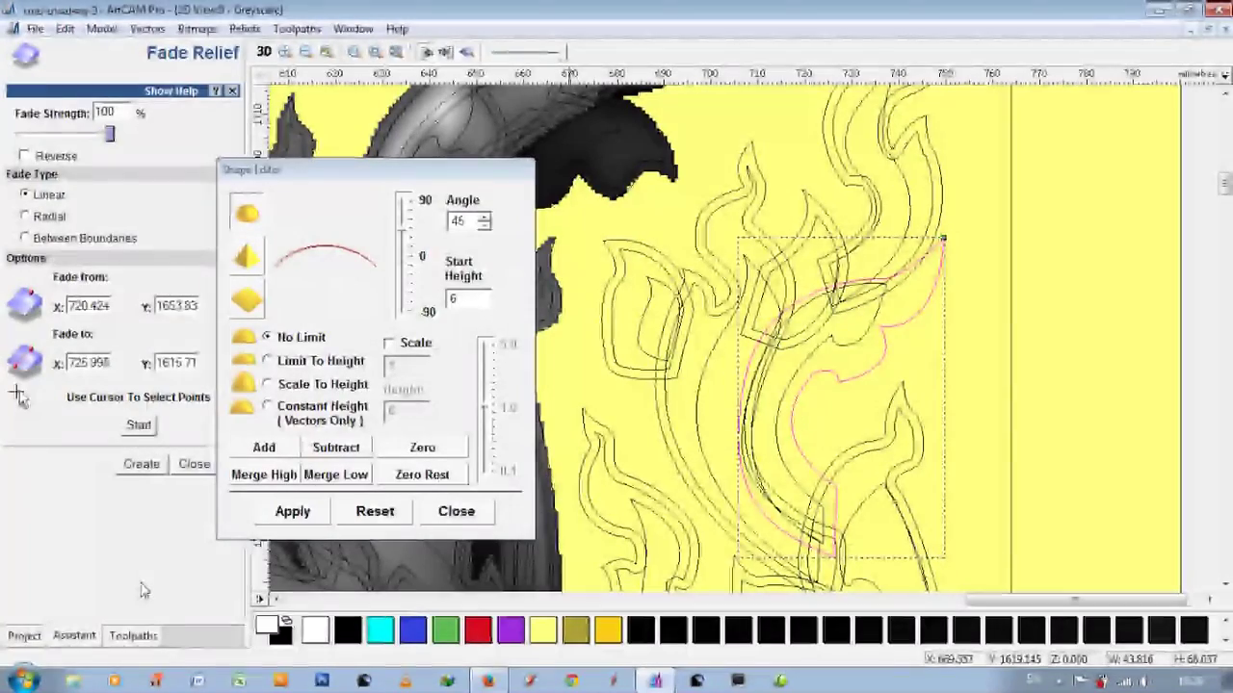
scroll(759, 545, "down", 1)
scroll(752, 545, "down", 1)
left_click(932, 343)
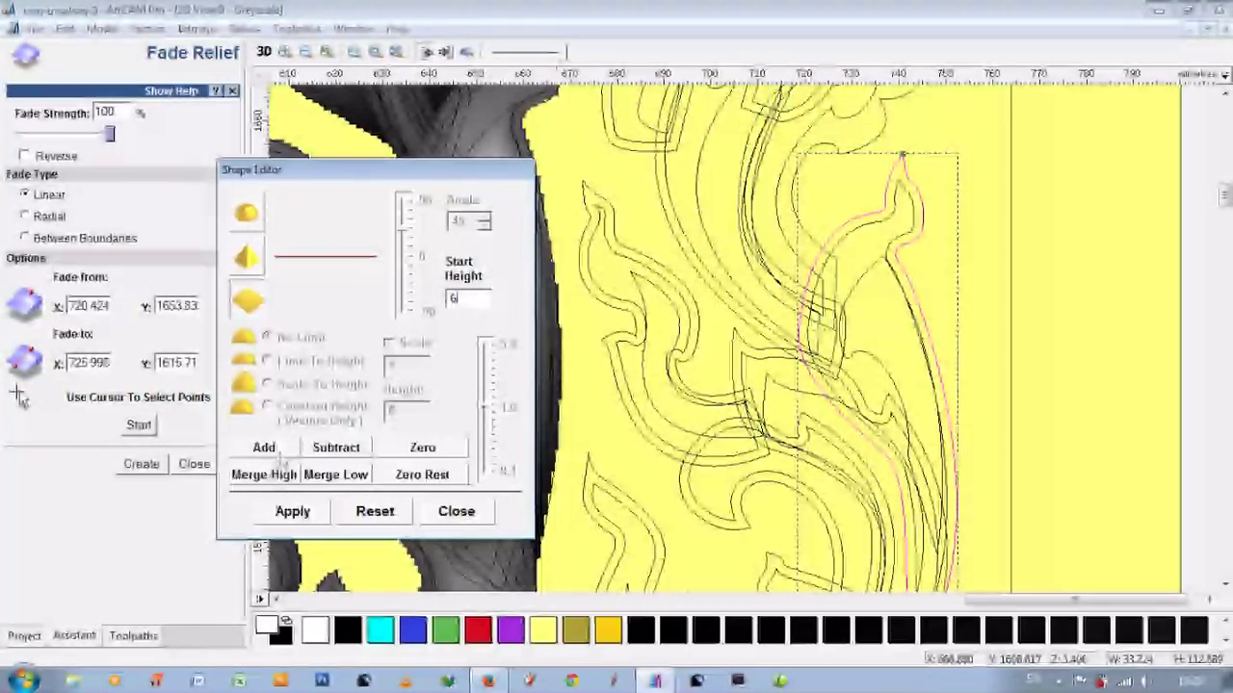
left_click(893, 225)
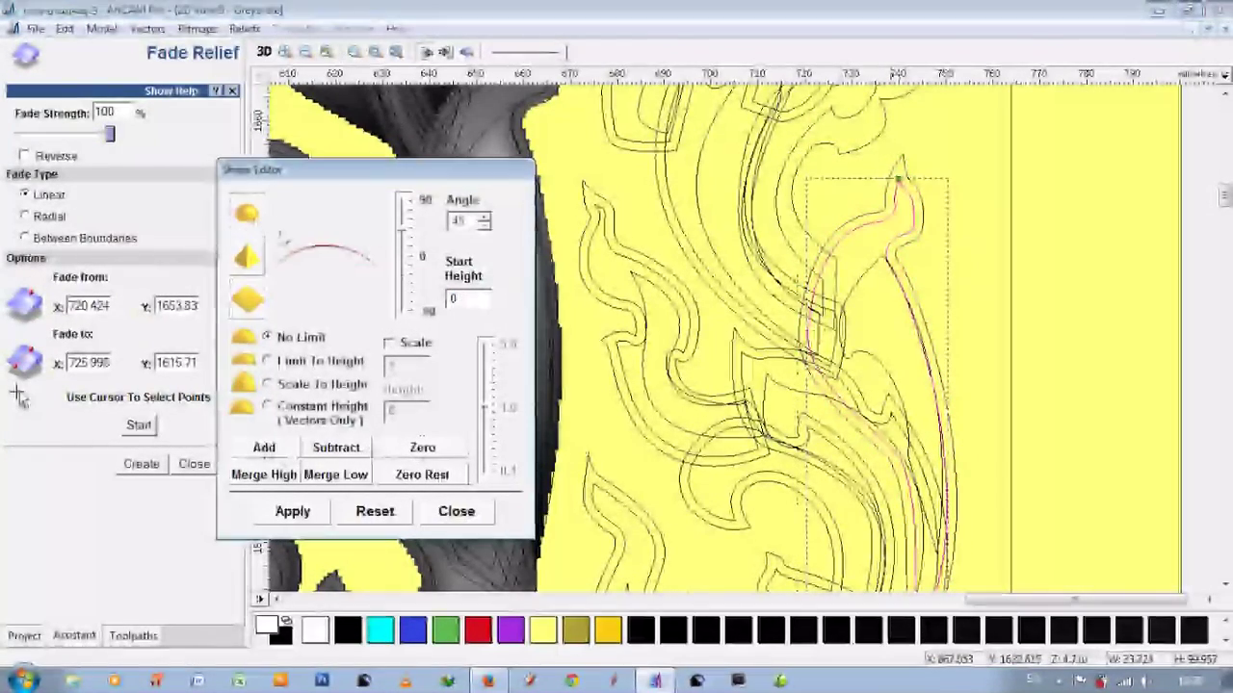
left_click(914, 385)
left_click(245, 256)
left_click_drag(405, 227, 406, 246)
left_click(263, 448)
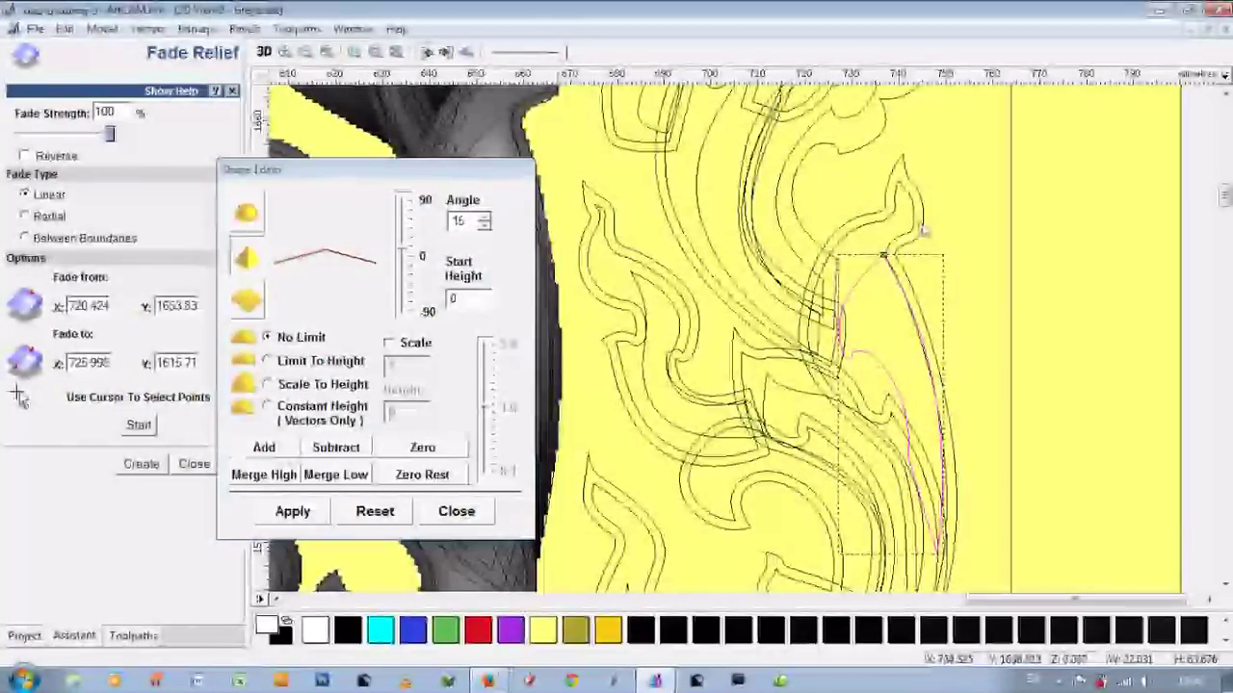
Step: Fade the leaf from X 736.417 to X 740.412 and check the result in 3D
scroll(1117, 351, "down", 2)
left_click_drag(1007, 279, 1016, 486)
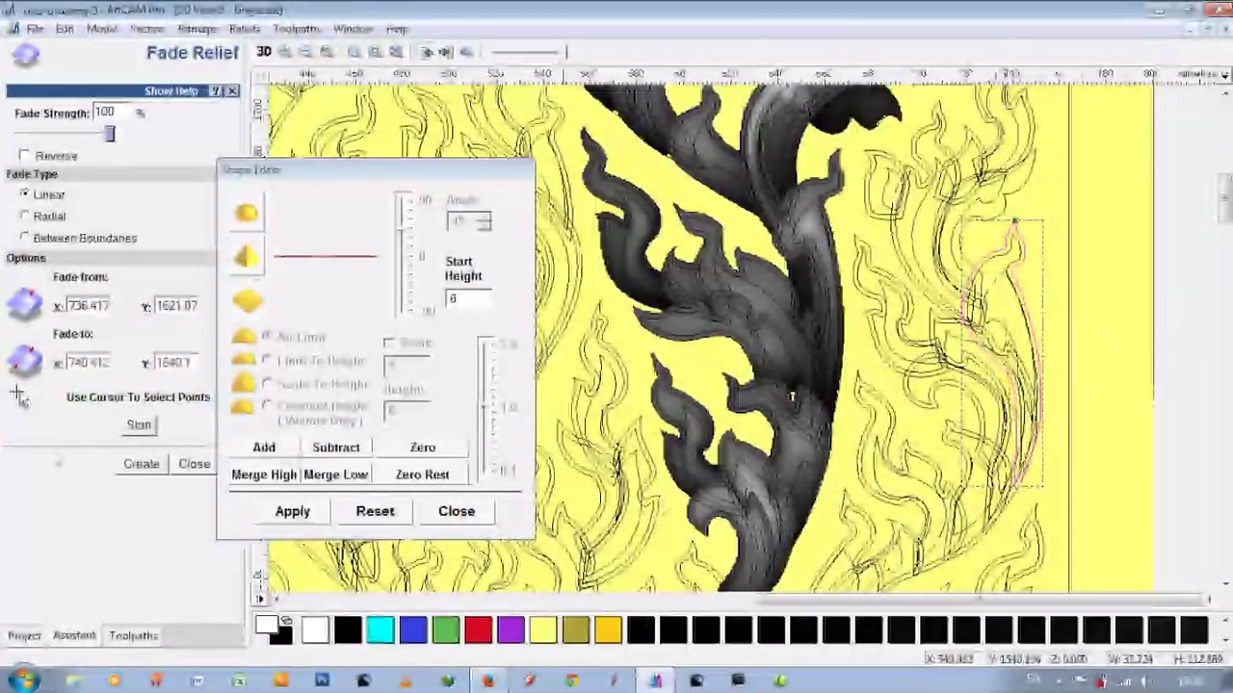
left_click(141, 463)
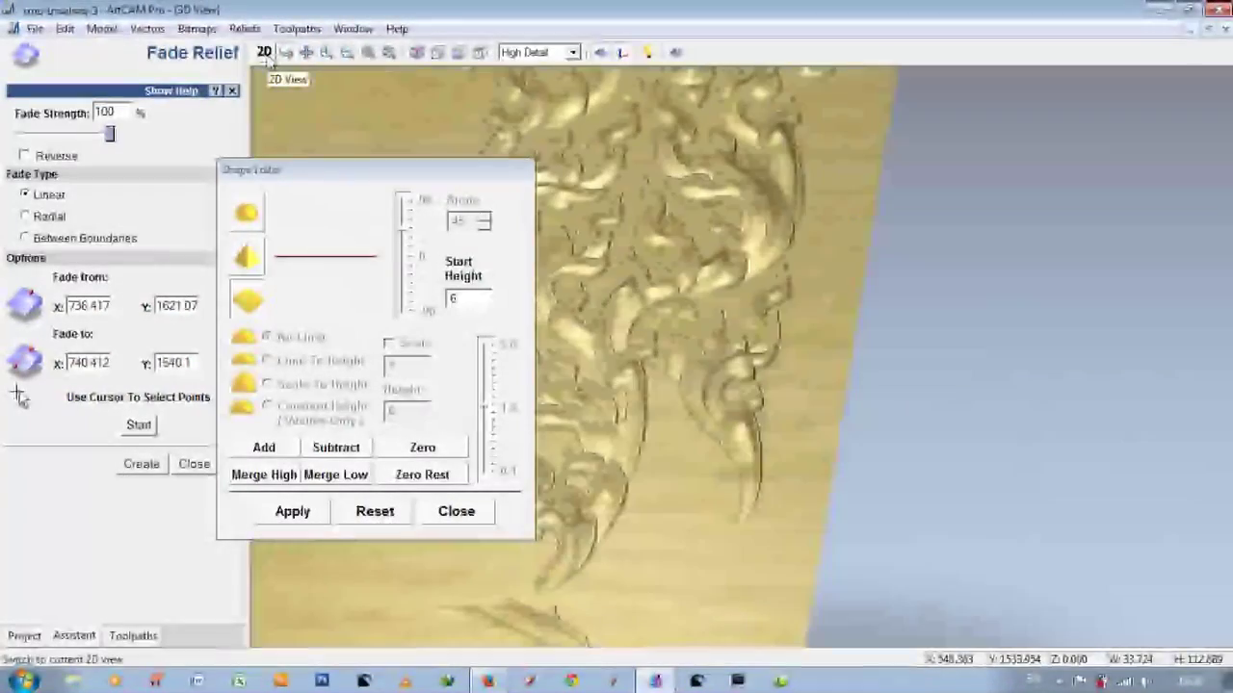
scroll(757, 453, "up", 2)
scroll(842, 457, "up", 2)
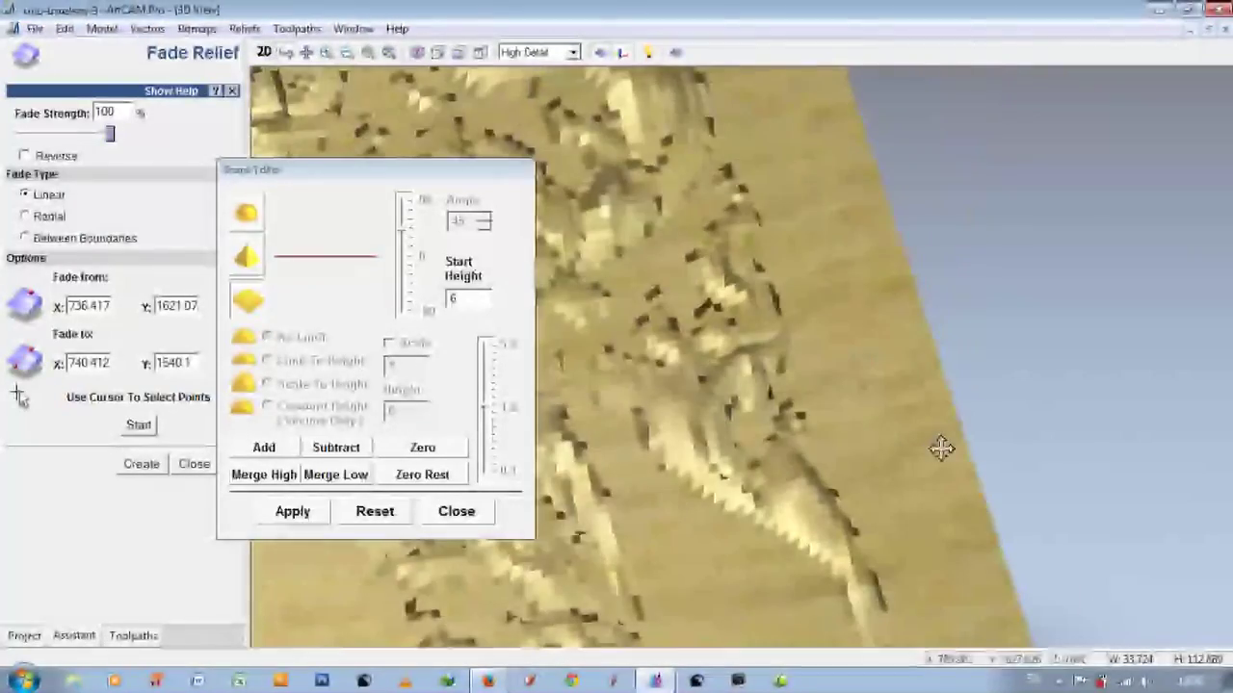
scroll(938, 446, "down", 2)
scroll(803, 468, "up", 2)
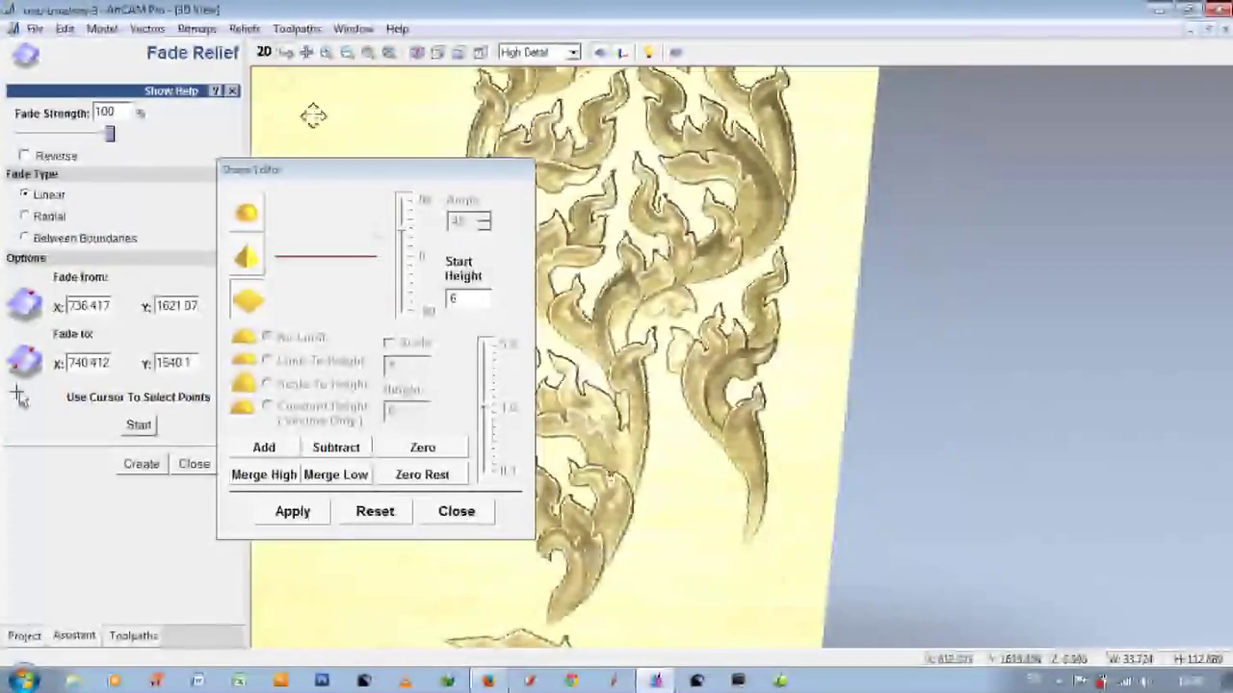
left_click(262, 56)
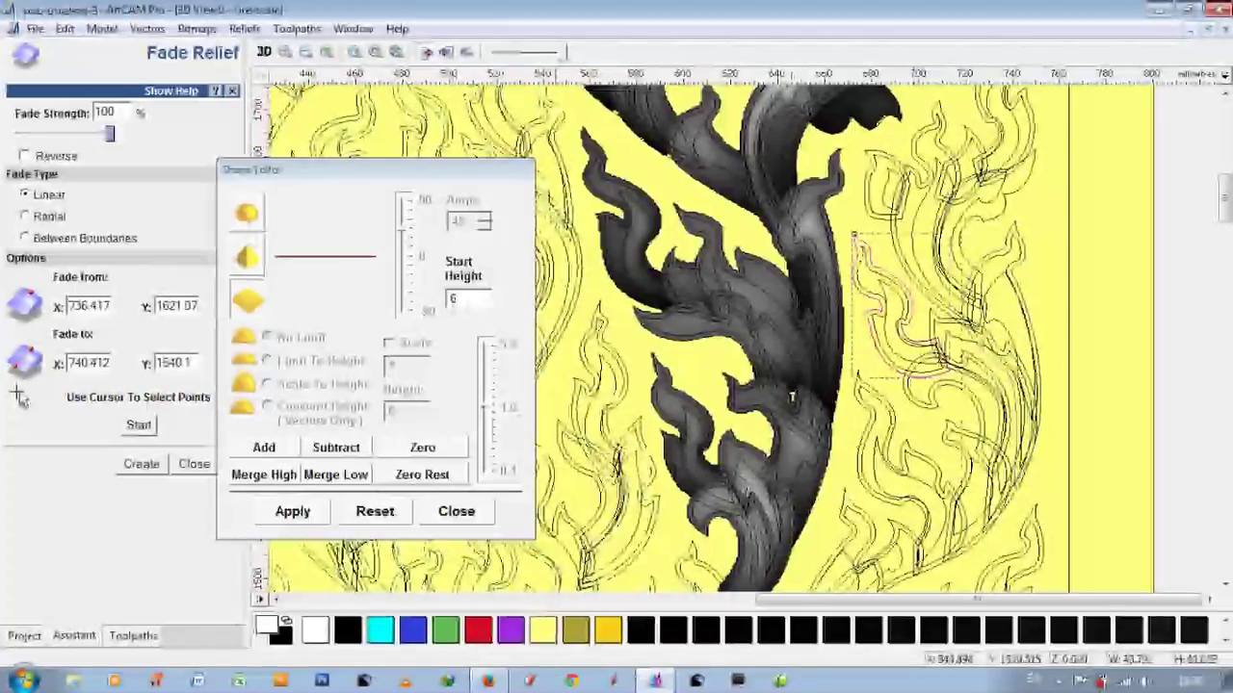
Step: Enter start heights 5.0 and 6.5 for the inner leaves and add the low peaked shape
type("5.0")
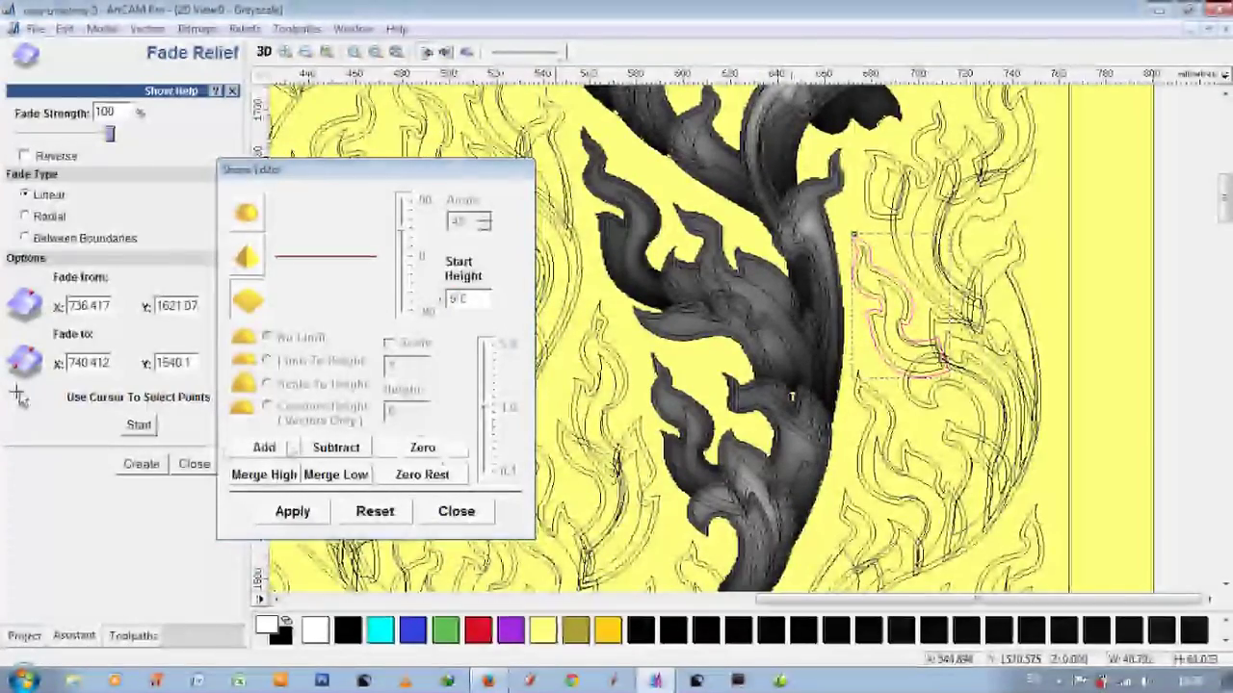
scroll(791, 395, "up", 2)
left_click(746, 327)
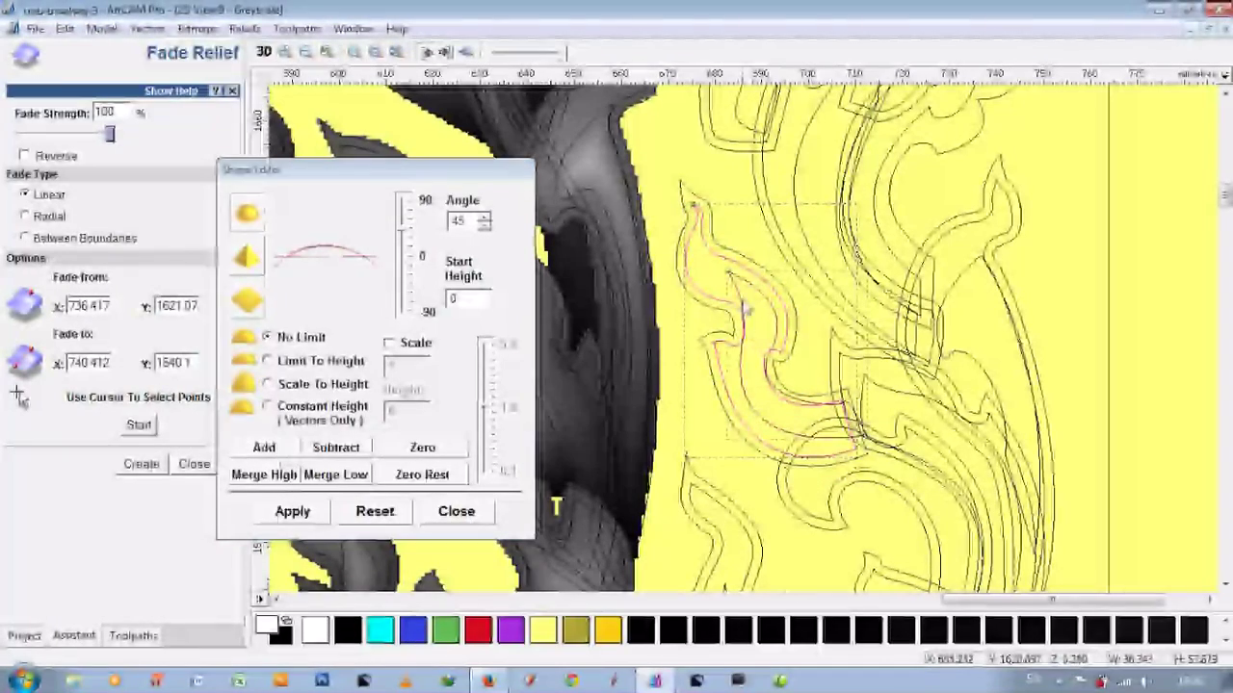
left_click(741, 327)
left_click(759, 268)
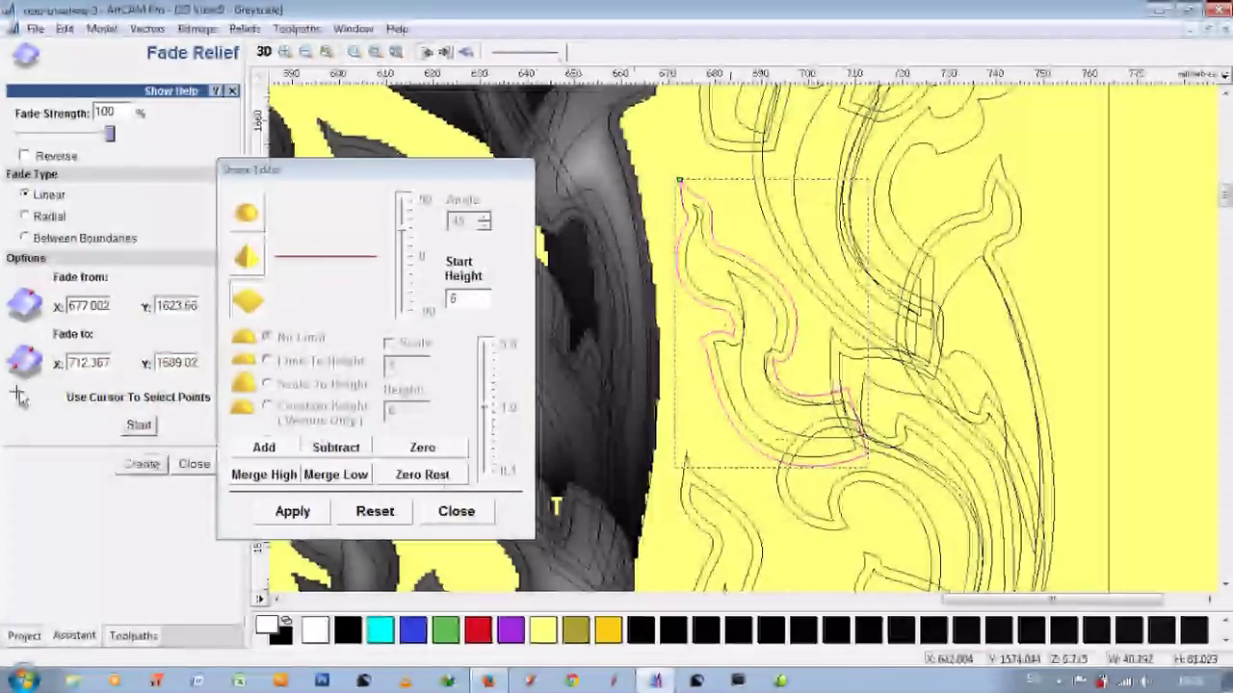
scroll(837, 343, "down", 5)
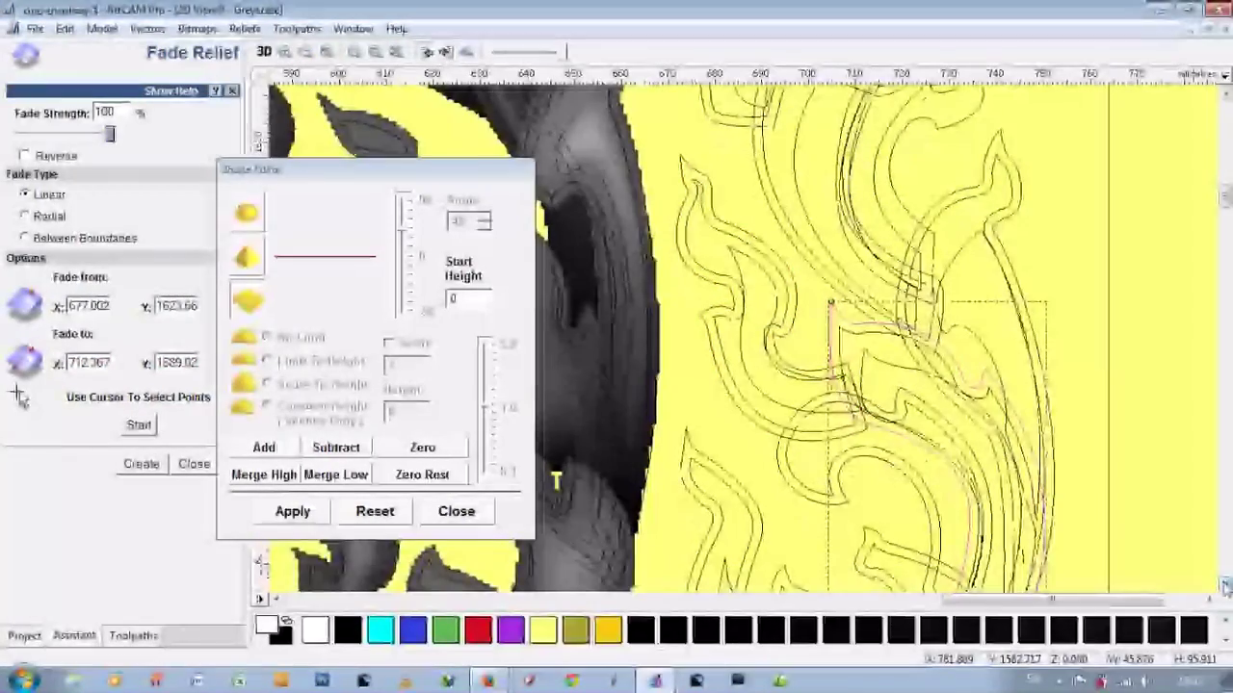
type("6.5")
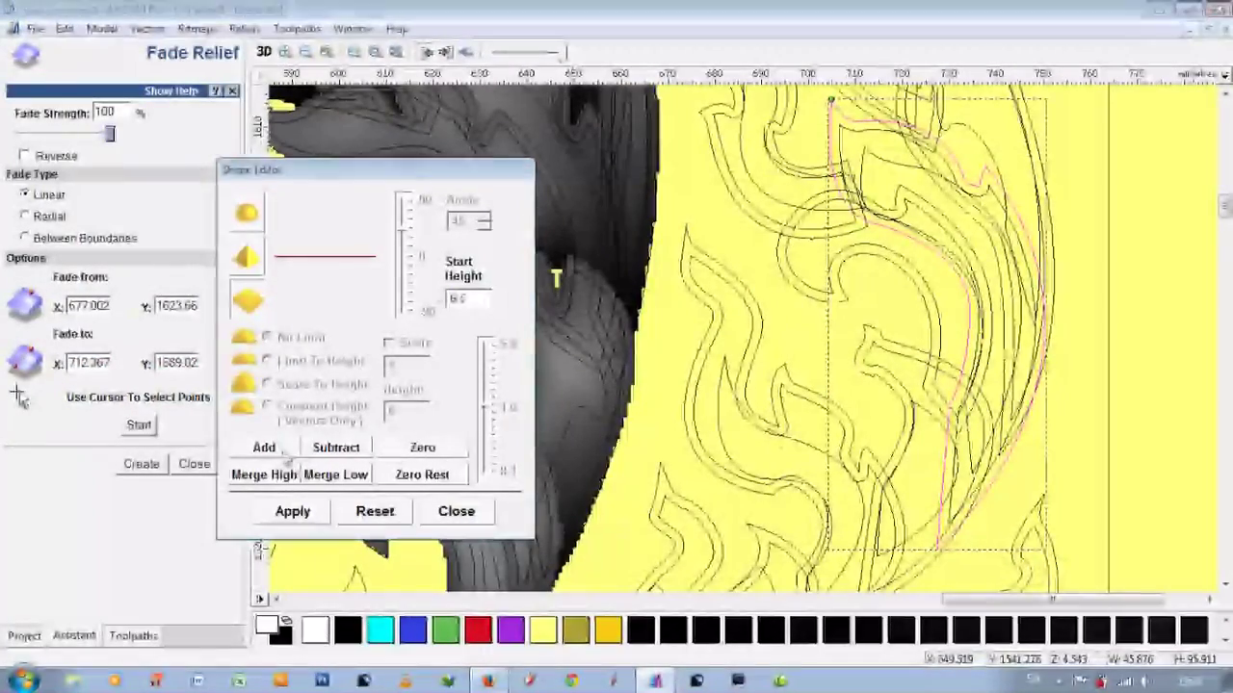
left_click(877, 159)
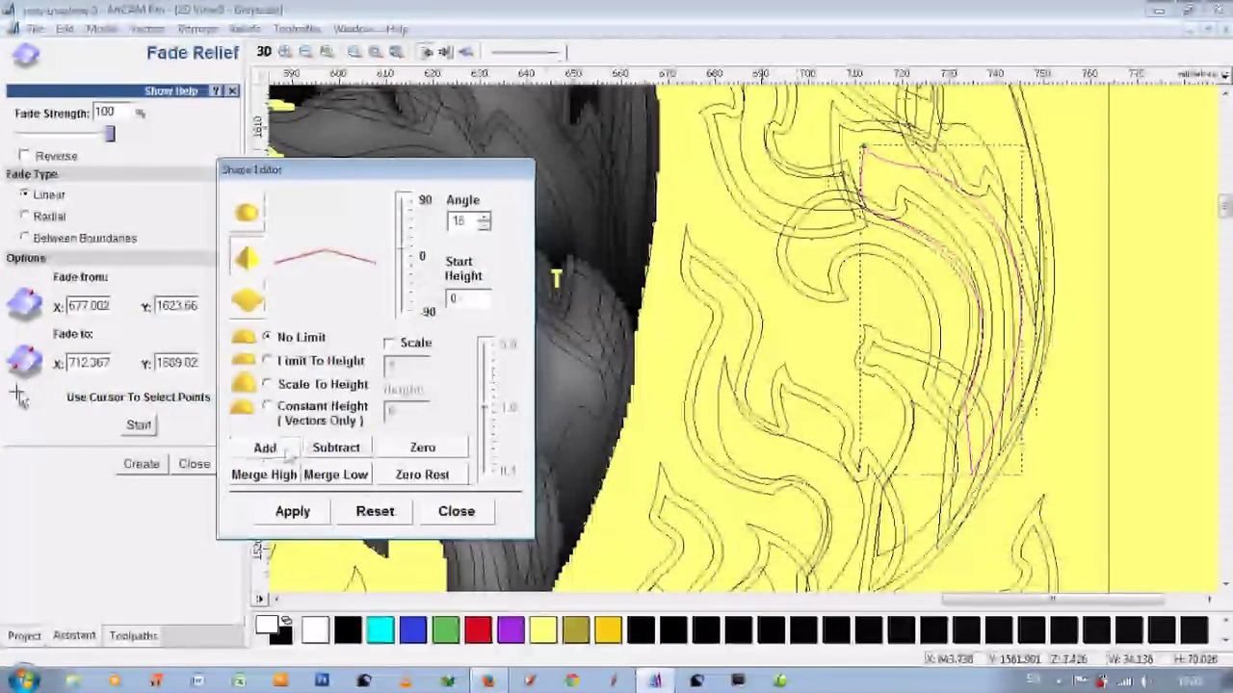
left_click(848, 151)
Step: Set the fade direction across the large outer leaf and give another leaf an angled peak at height 6
left_click(830, 100)
type("6")
left_click_drag(987, 234, 938, 550)
left_click(826, 333)
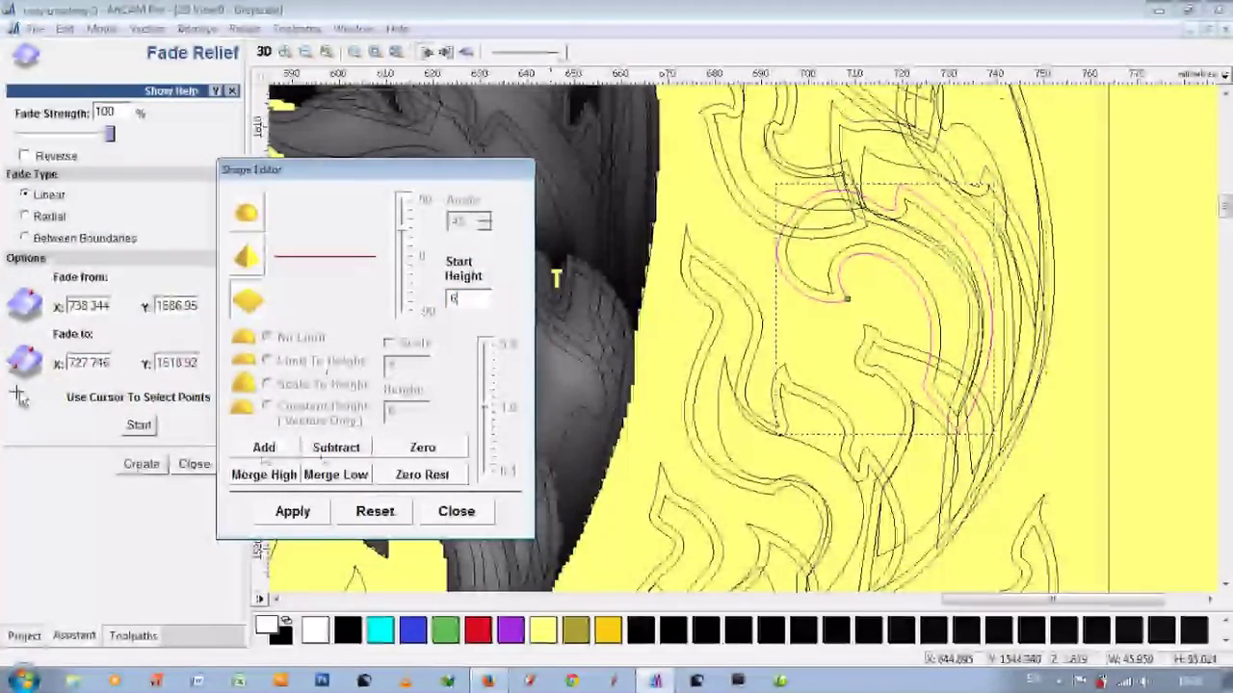
left_click(836, 273)
left_click(247, 257)
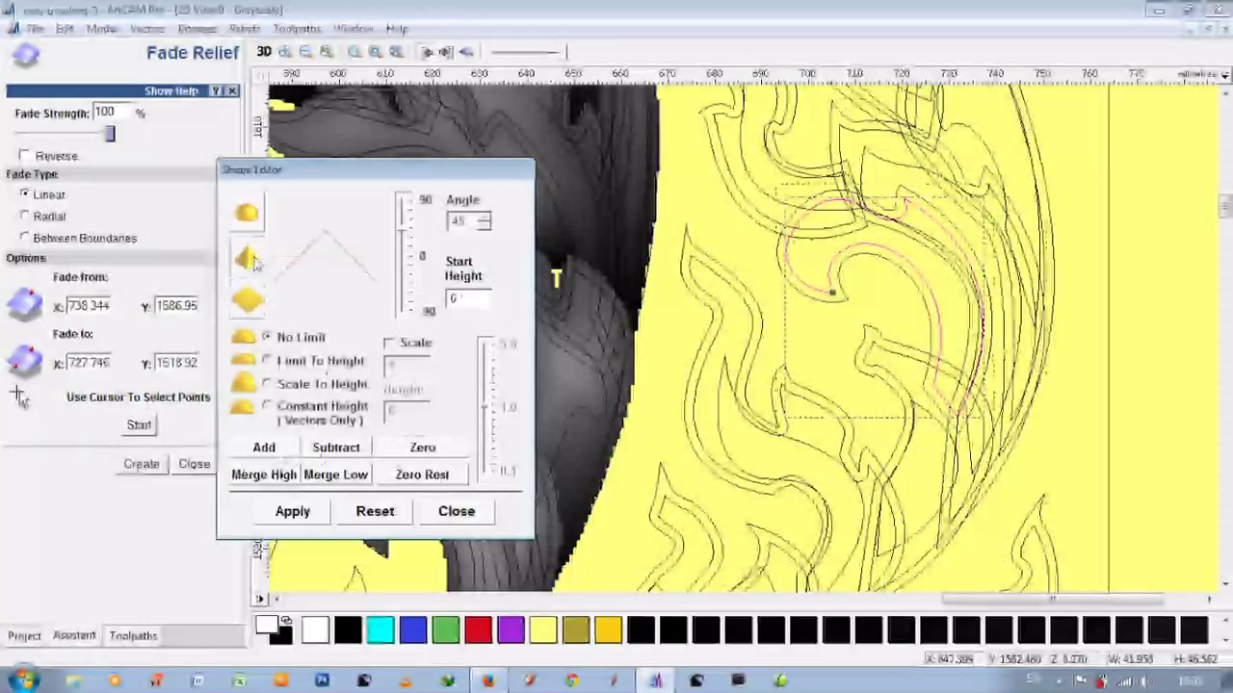
left_click(468, 220)
type("15")
Step: Fade another leaf from X 724.471 to X 731.75 and view the relief in 3D
left_click(909, 277)
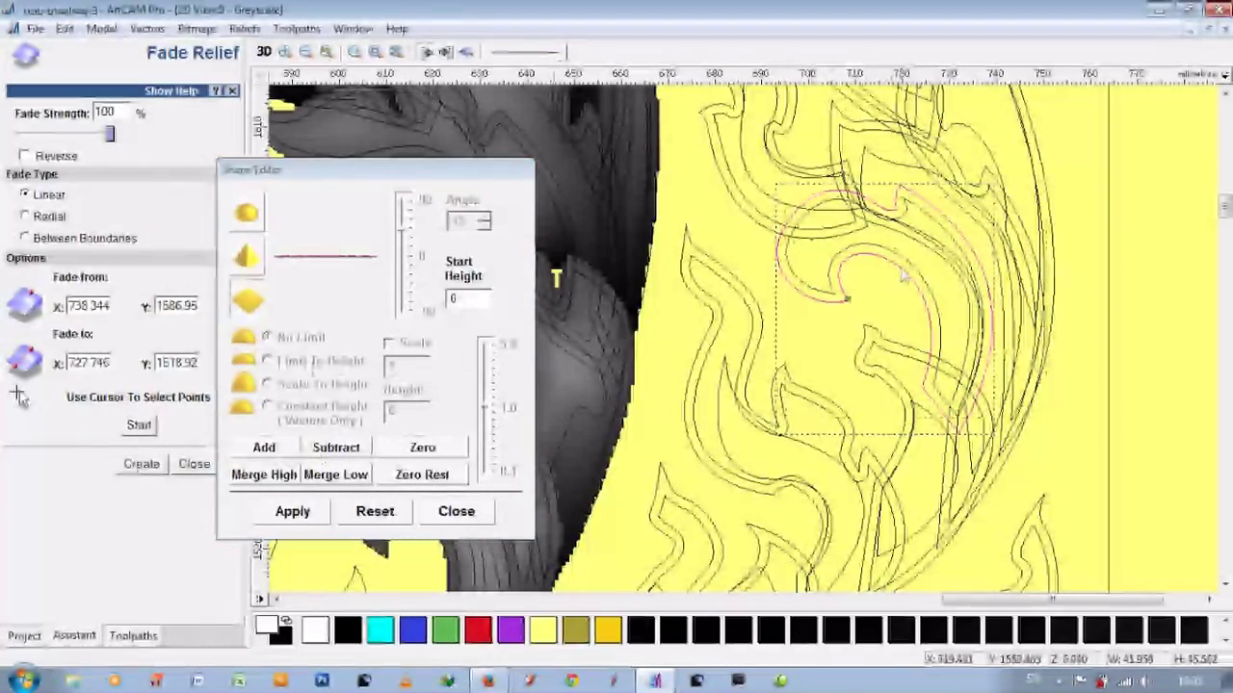
left_click(923, 259)
left_click(955, 288)
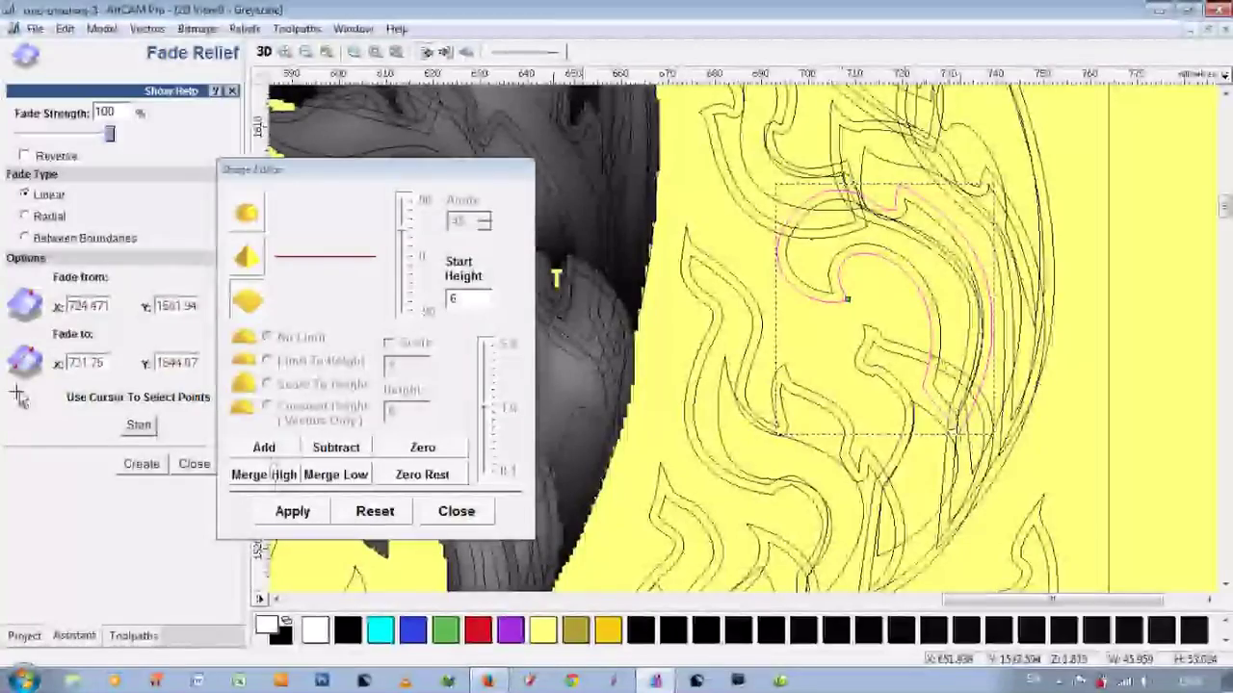
left_click(142, 465)
left_click(263, 52)
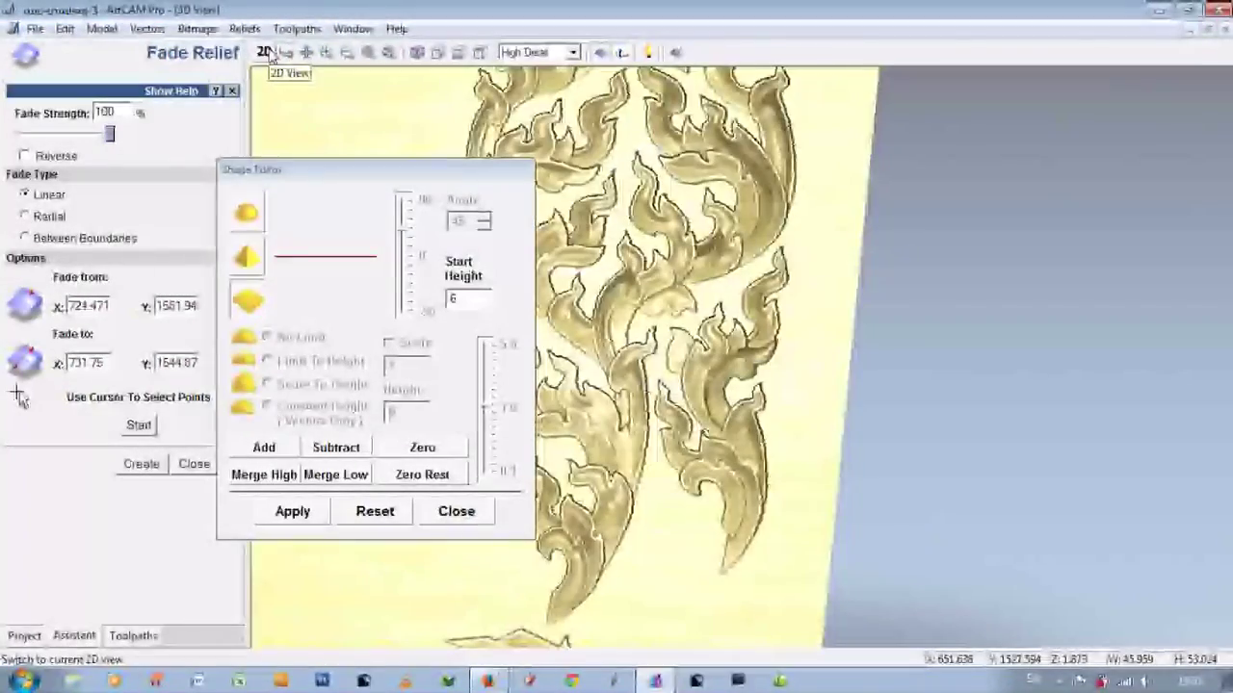
Step: Select the next flame leaf and give it a flat profile at start height 6
left_click(264, 51)
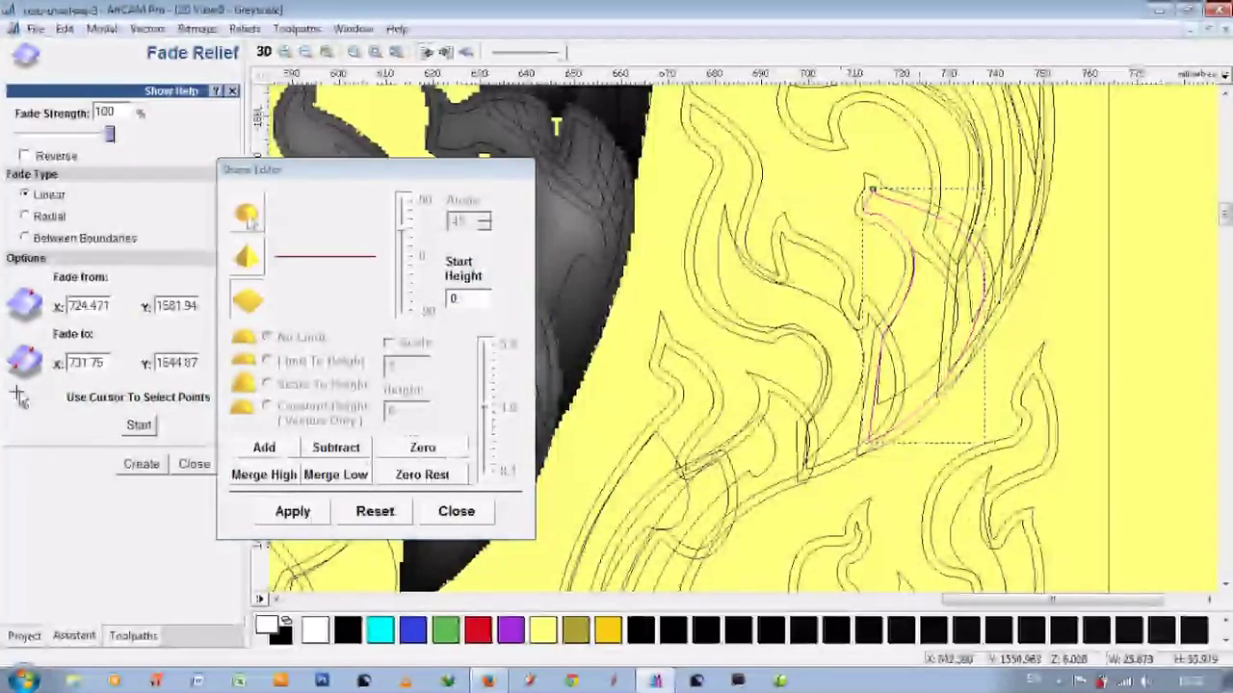
left_click(408, 273)
left_click(947, 276)
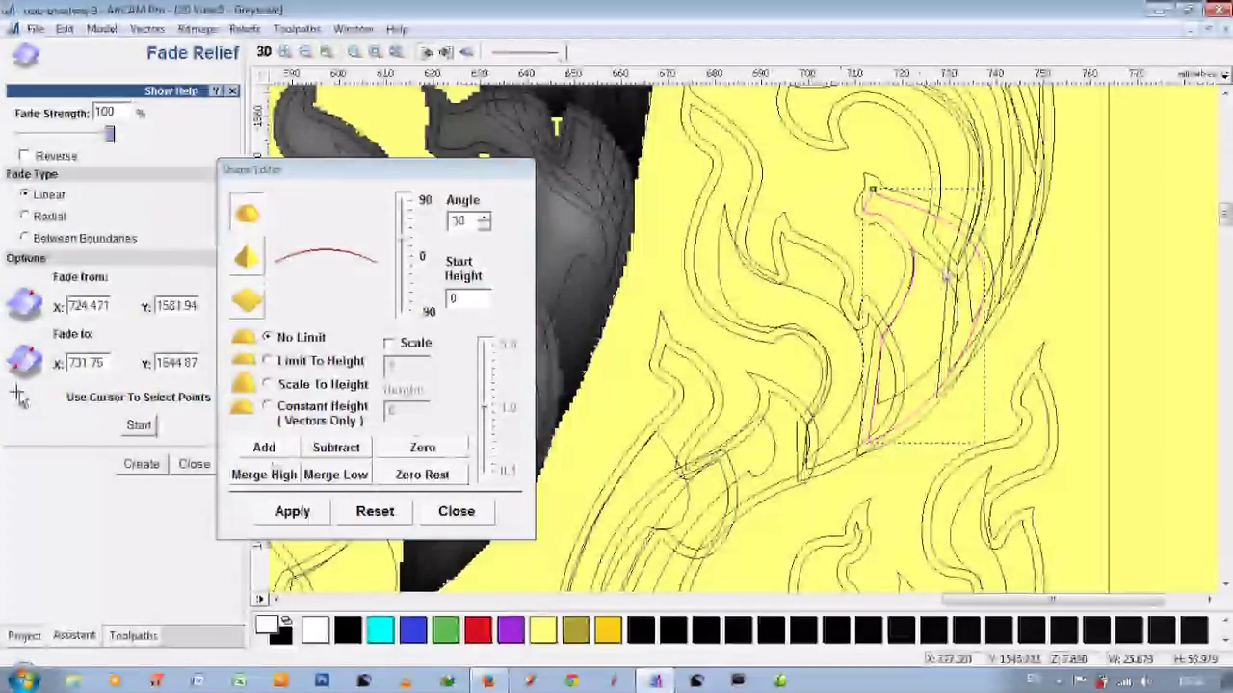
left_click(940, 278)
left_click(246, 256)
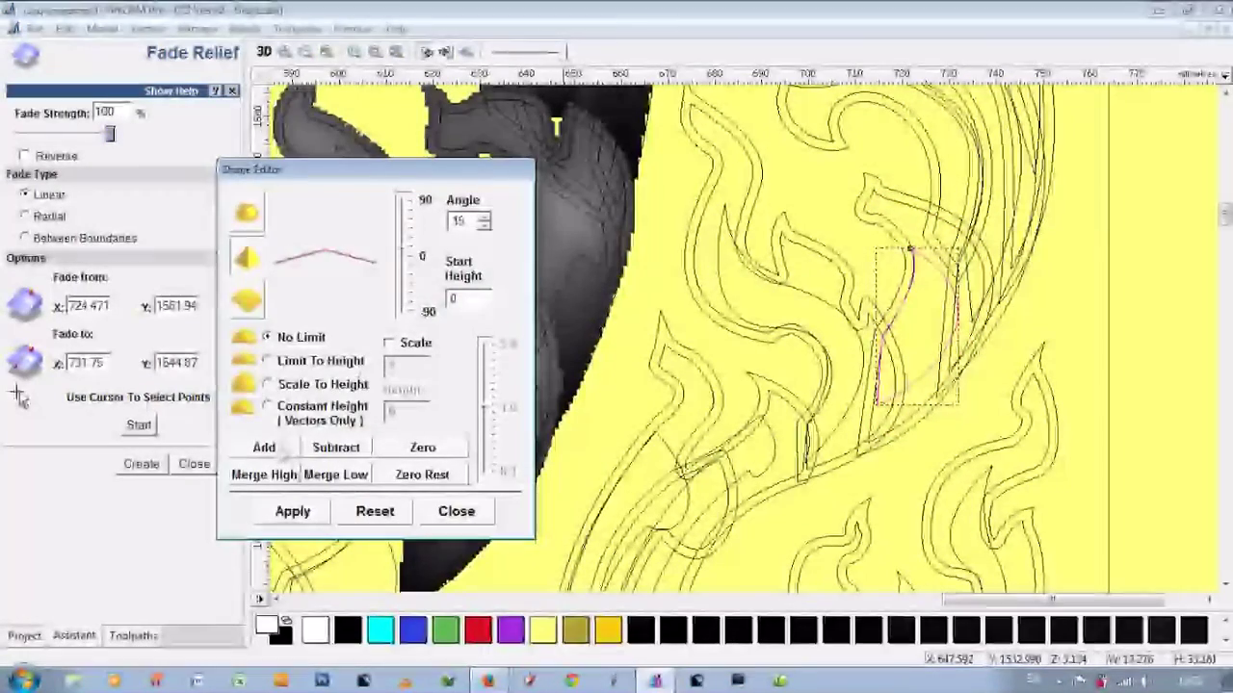
left_click(860, 286)
left_click(467, 298)
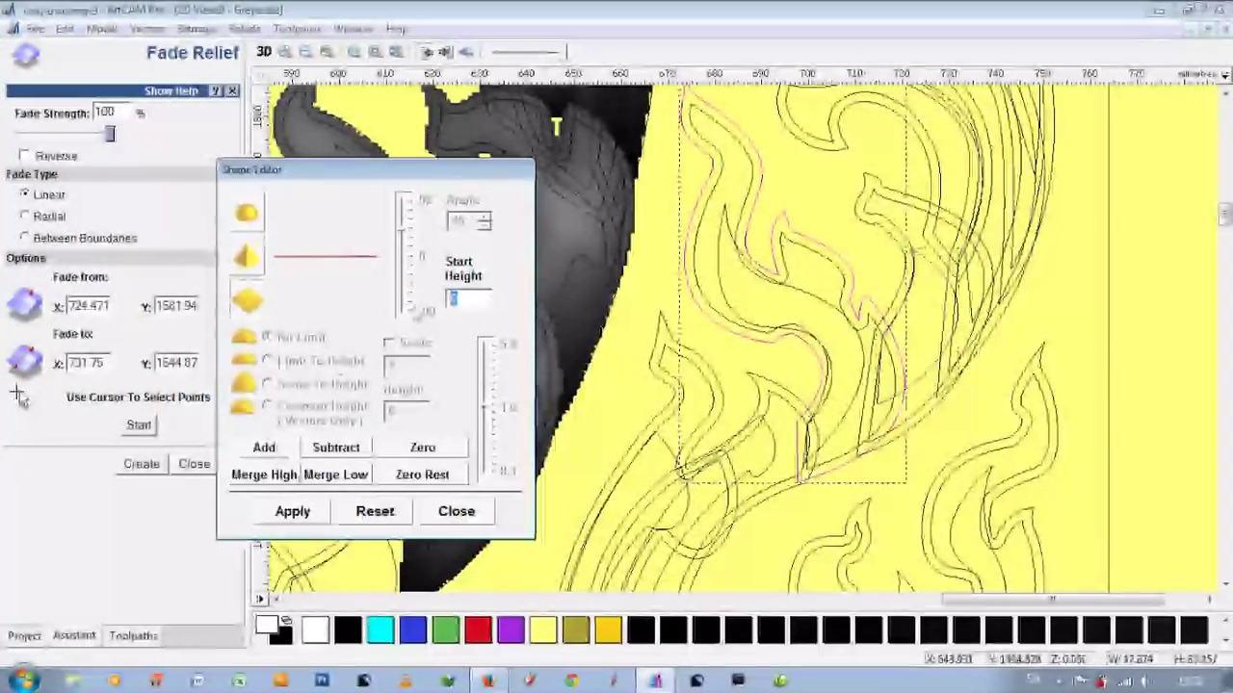
type("6")
Step: Select the large flame leaf and pick fade points from X 698.516 to X 697.522
left_click(896, 385)
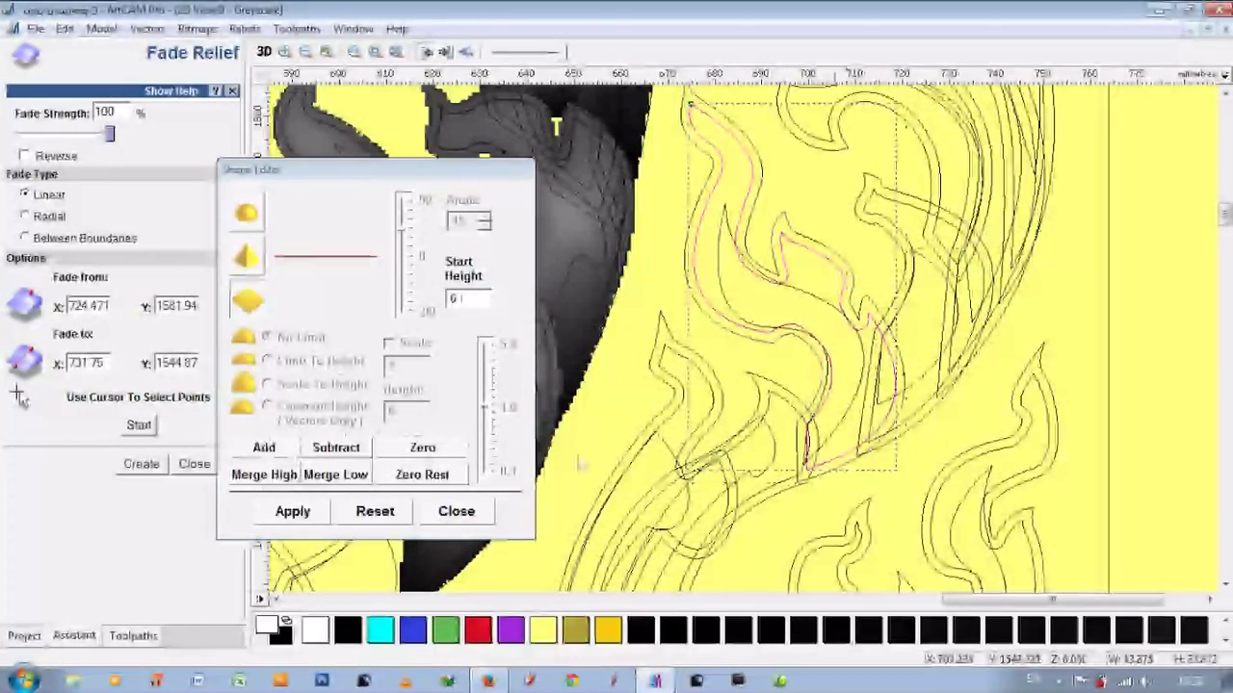
left_click(821, 253)
left_click(822, 279)
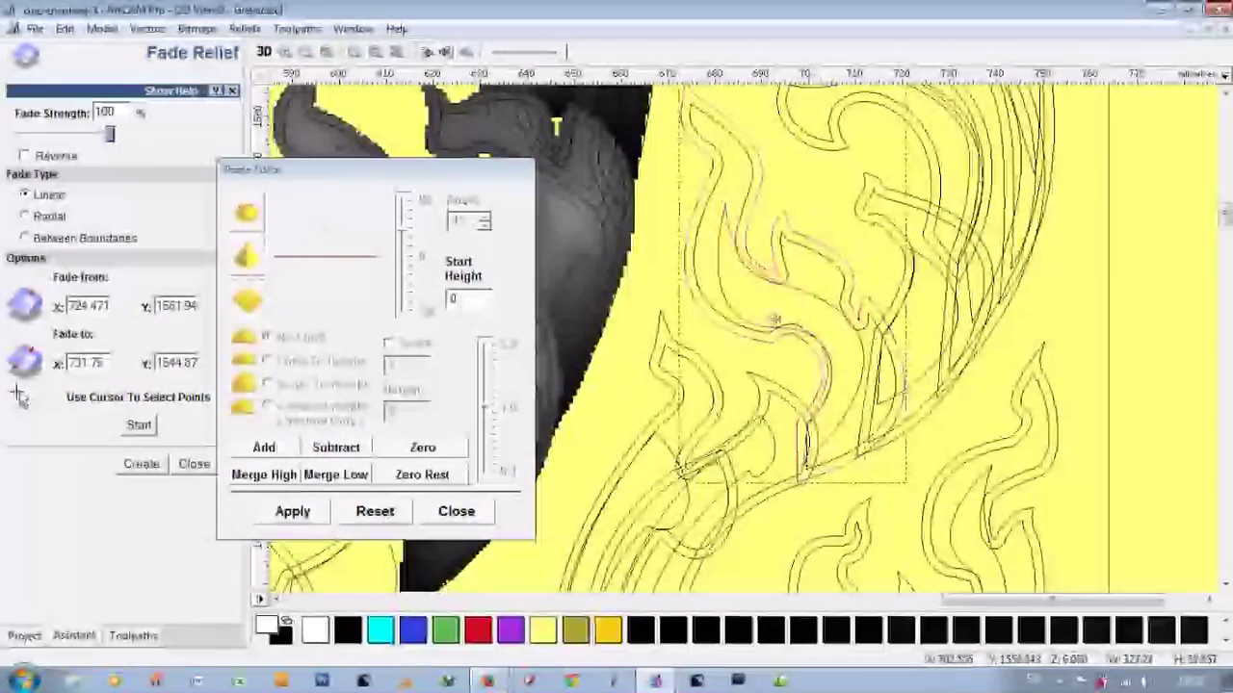
left_click(792, 316)
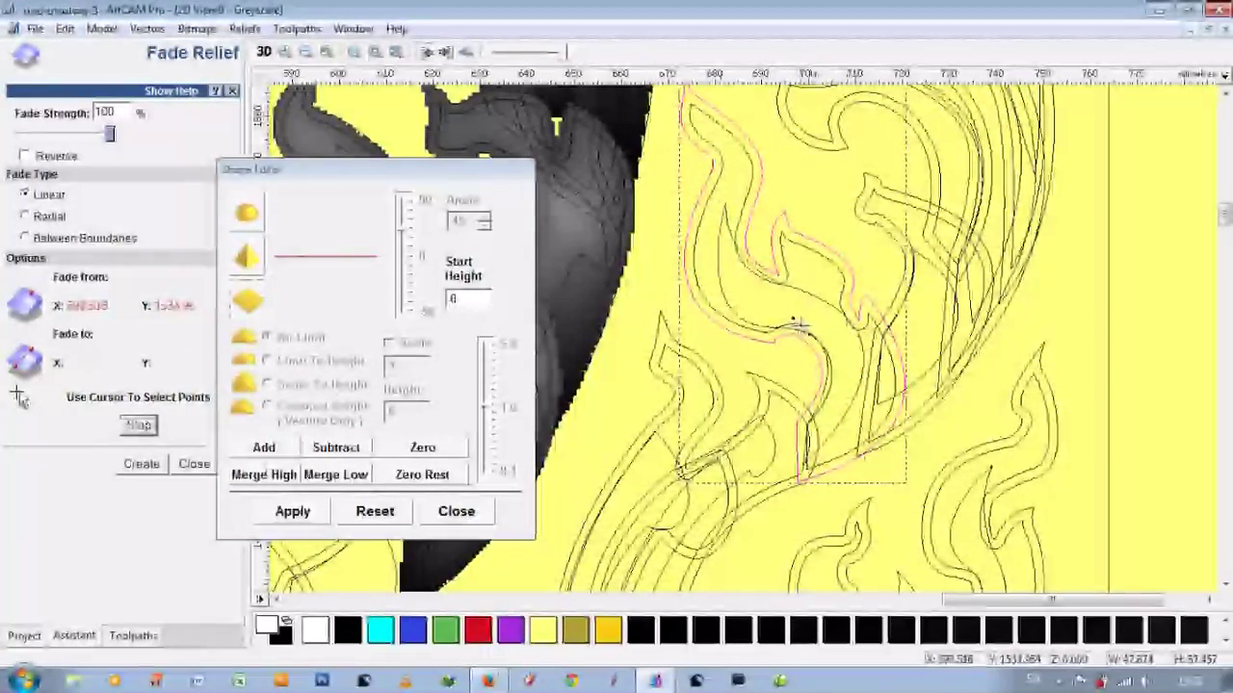
left_click(788, 462)
key("F3")
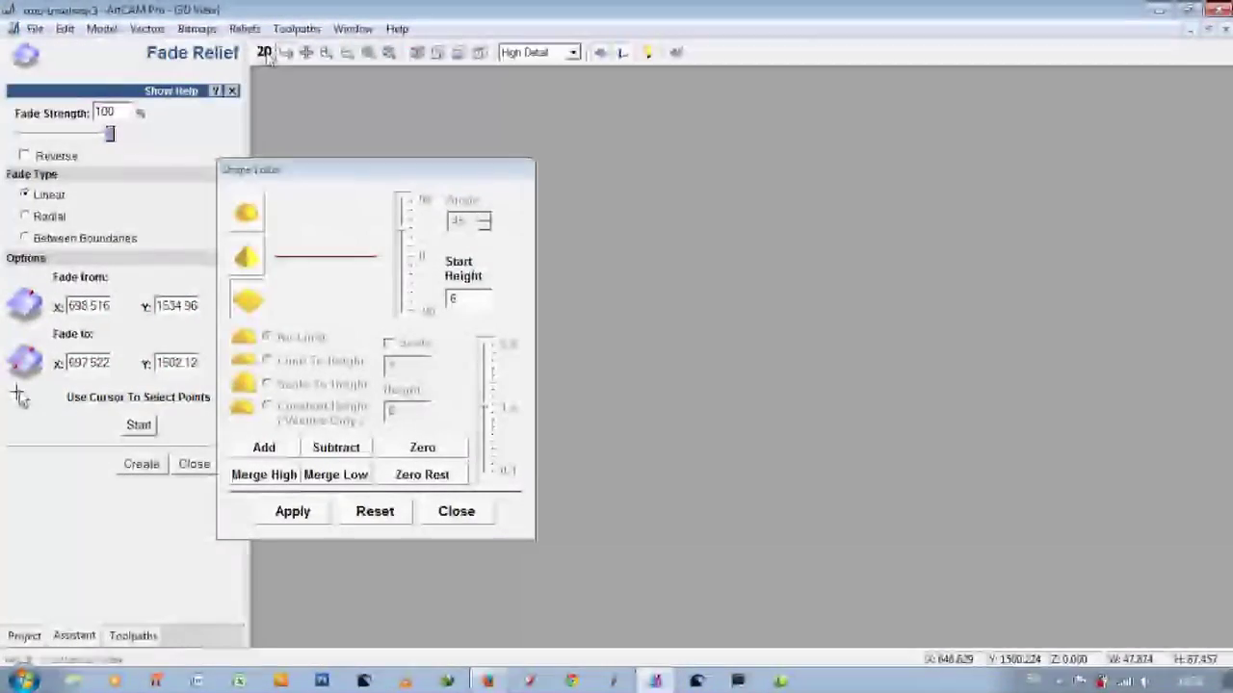
Step: Orbit the relief on wood, then re-pick the leaf's fade from X 696.147 to X 691.908
mouse_move(674, 501)
left_mouse_down()
mouse_move(703, 518)
mouse_move(995, 390)
mouse_move(926, 418)
left_mouse_up()
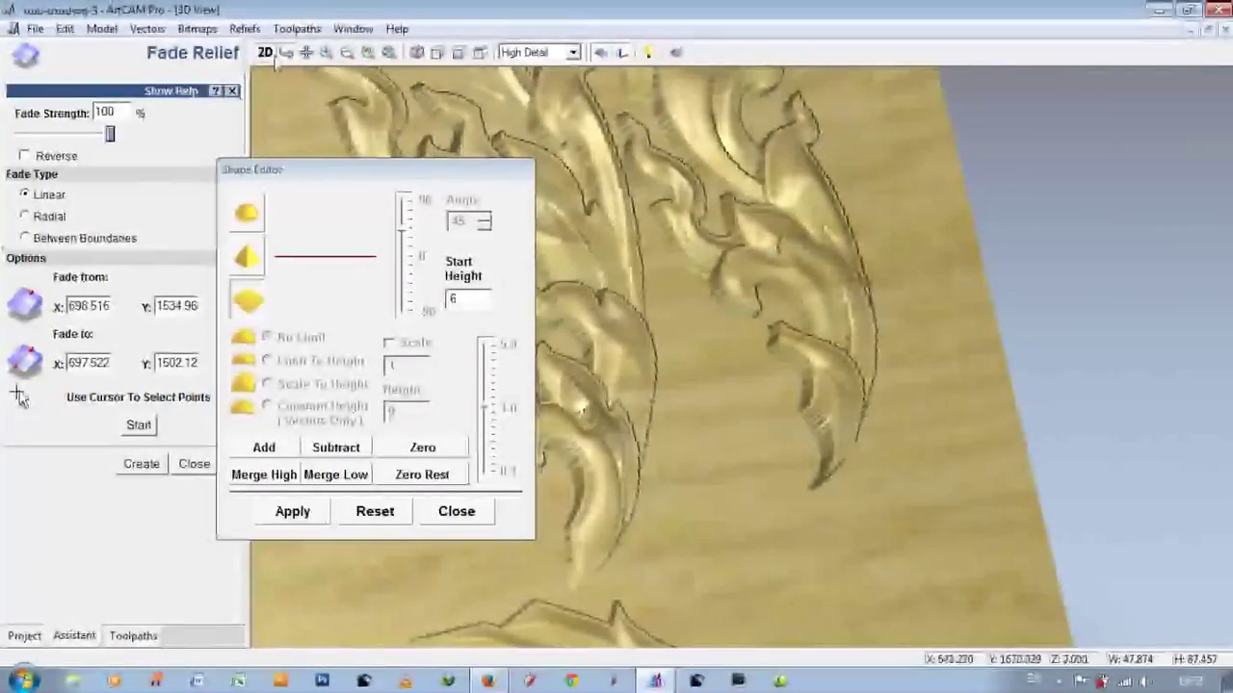
left_click(266, 53)
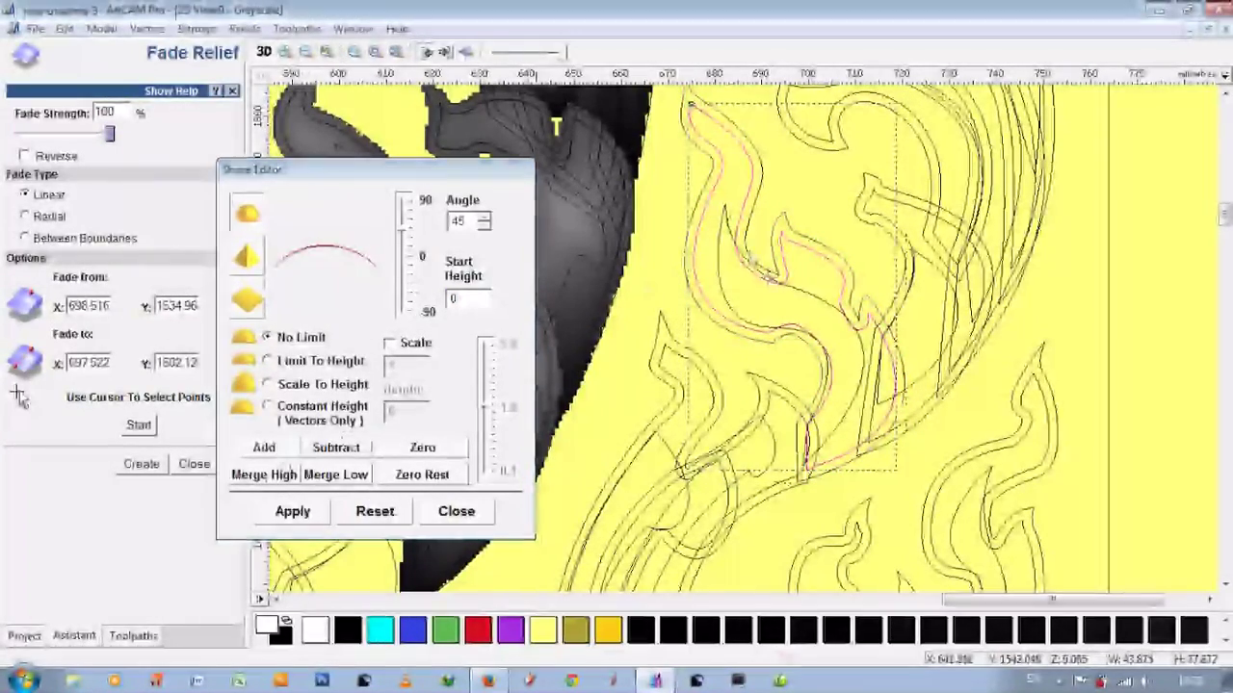
left_click(694, 304)
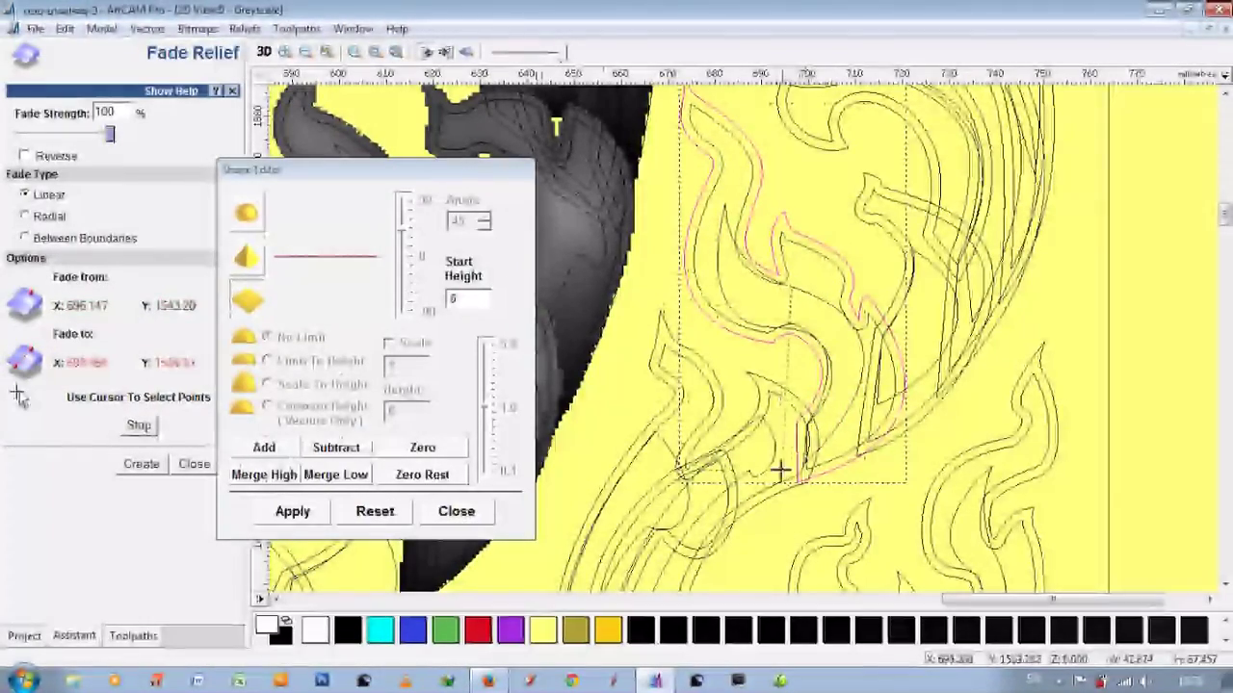
left_click(769, 534)
left_click(263, 52)
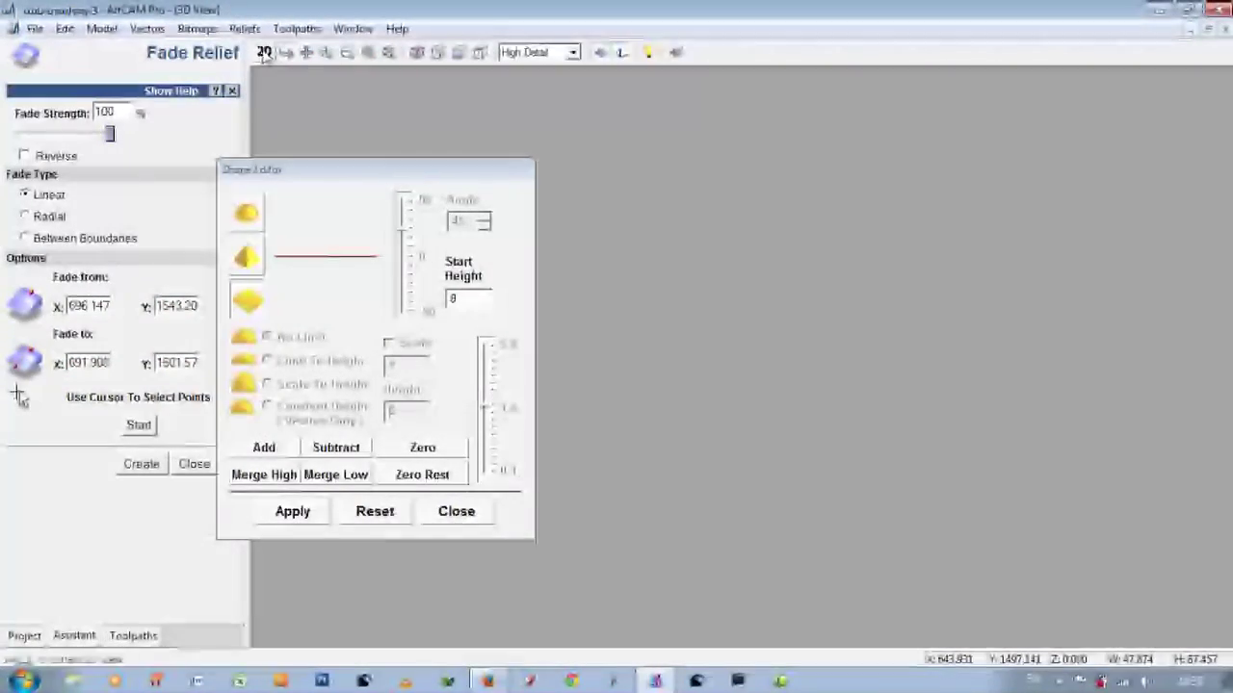
Step: Fix the fade end point and create the faded relief from X 708.286 to X 695.762
scroll(811, 347, "up", 2)
scroll(811, 347, "up", 2)
scroll(811, 347, "up", 2)
scroll(812, 347, "down", 2)
scroll(812, 347, "up", 2)
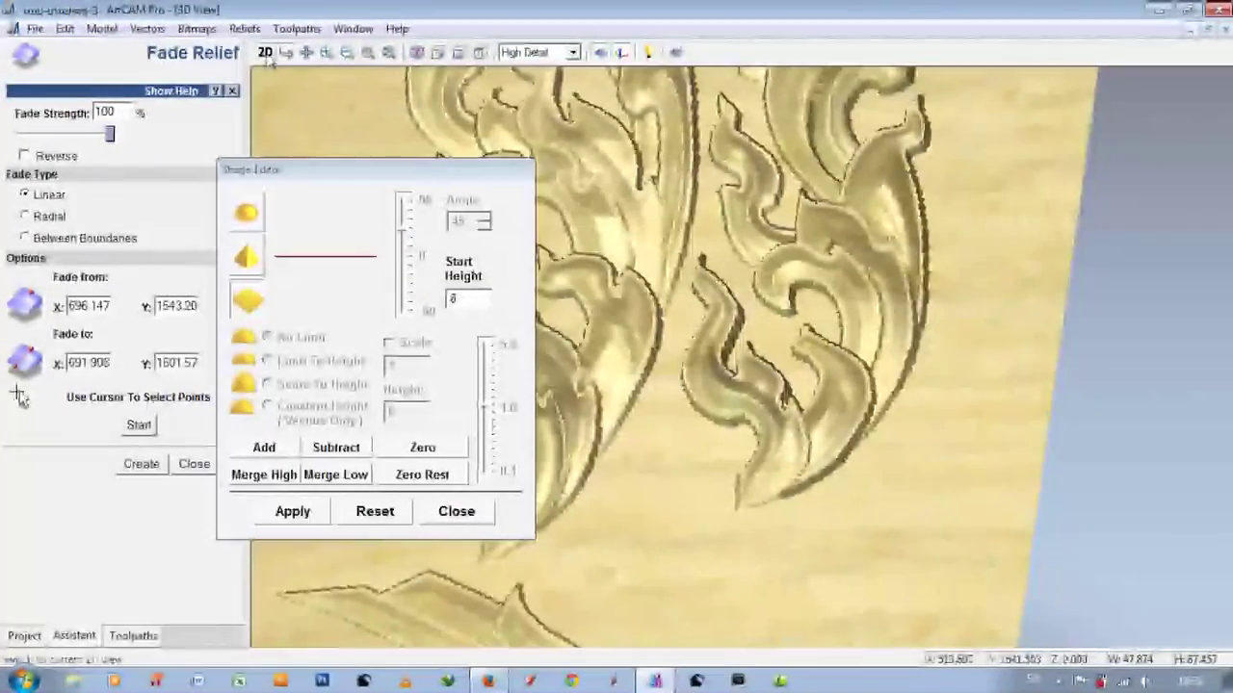
left_click(264, 52)
left_click(863, 457)
left_click(141, 463)
key("F3")
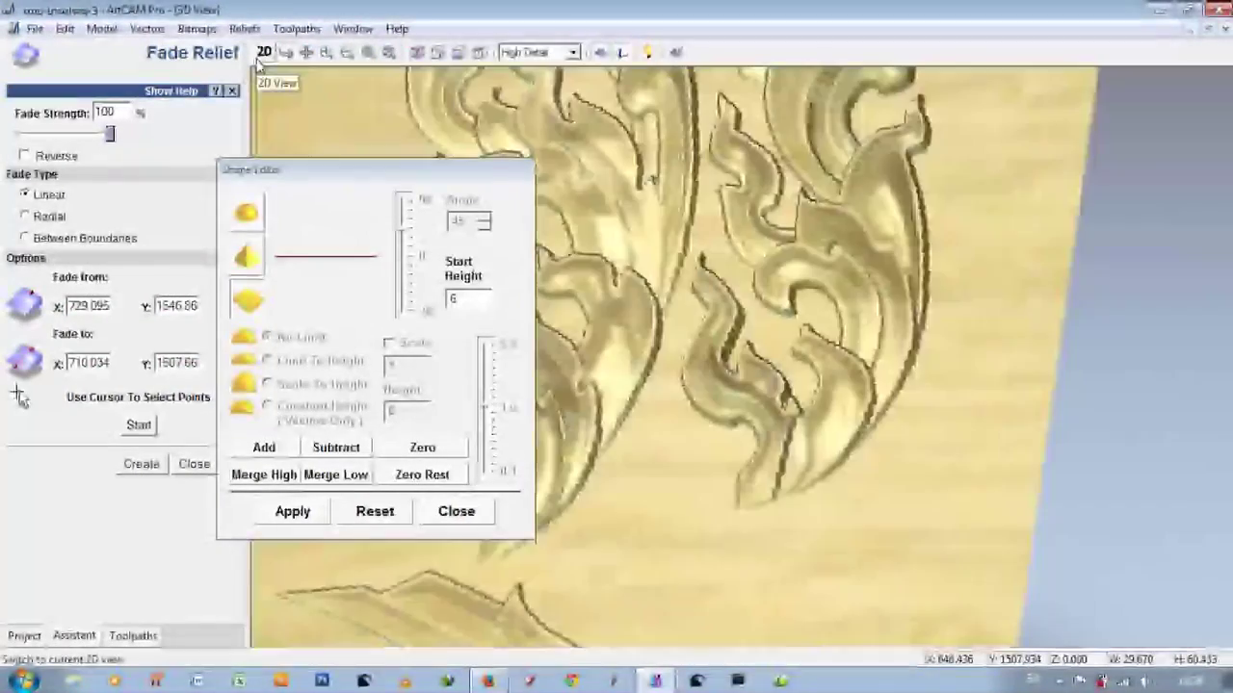
scroll(703, 237, "down", 2)
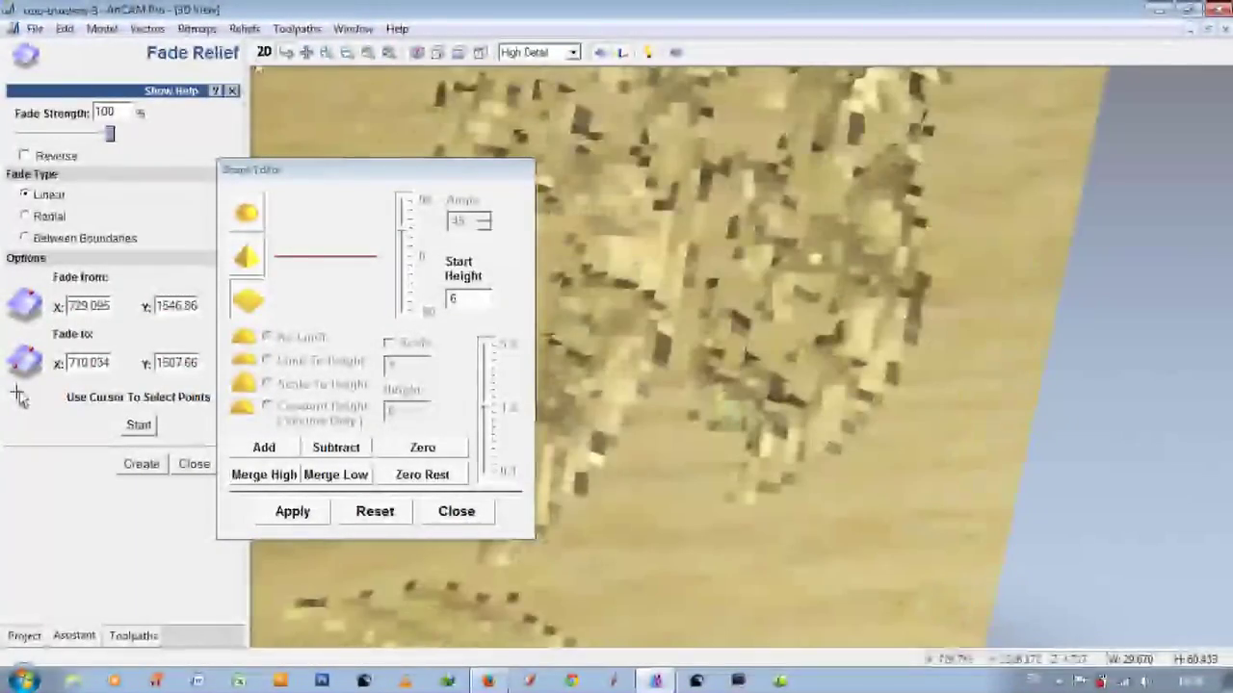
key("F2")
Step: Reselect the flame leaf and compare the relief in the 2D and 3D views
left_click(743, 299)
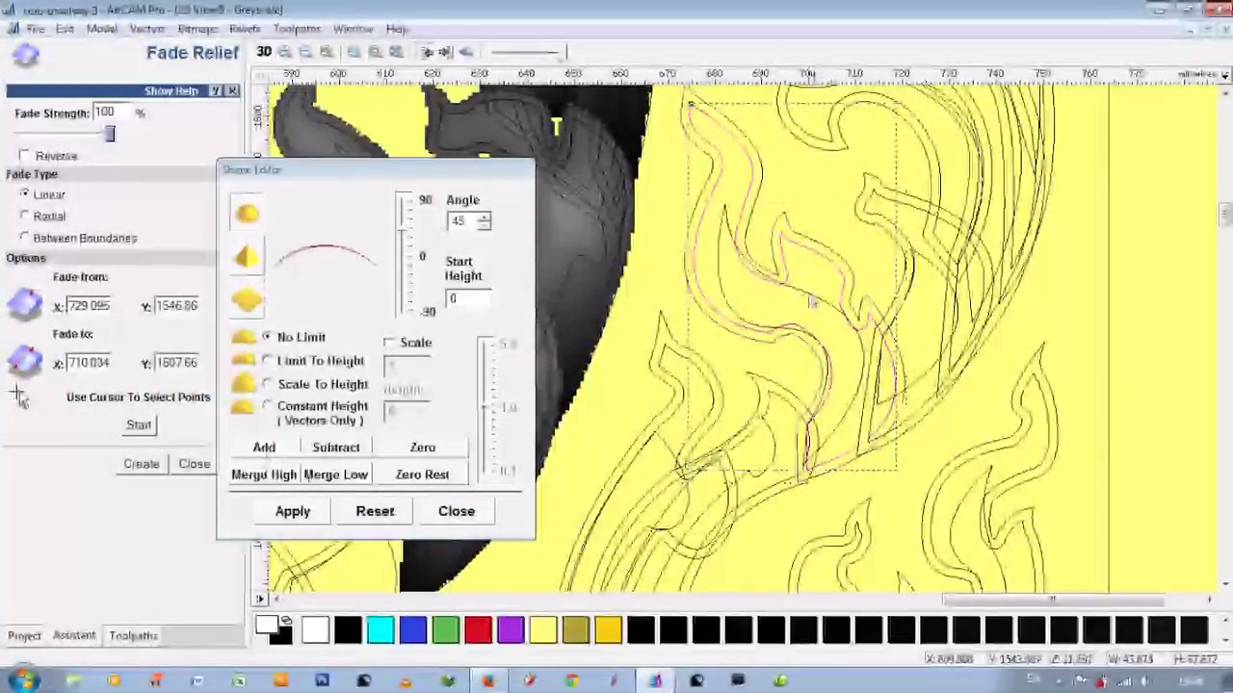
left_click(263, 52)
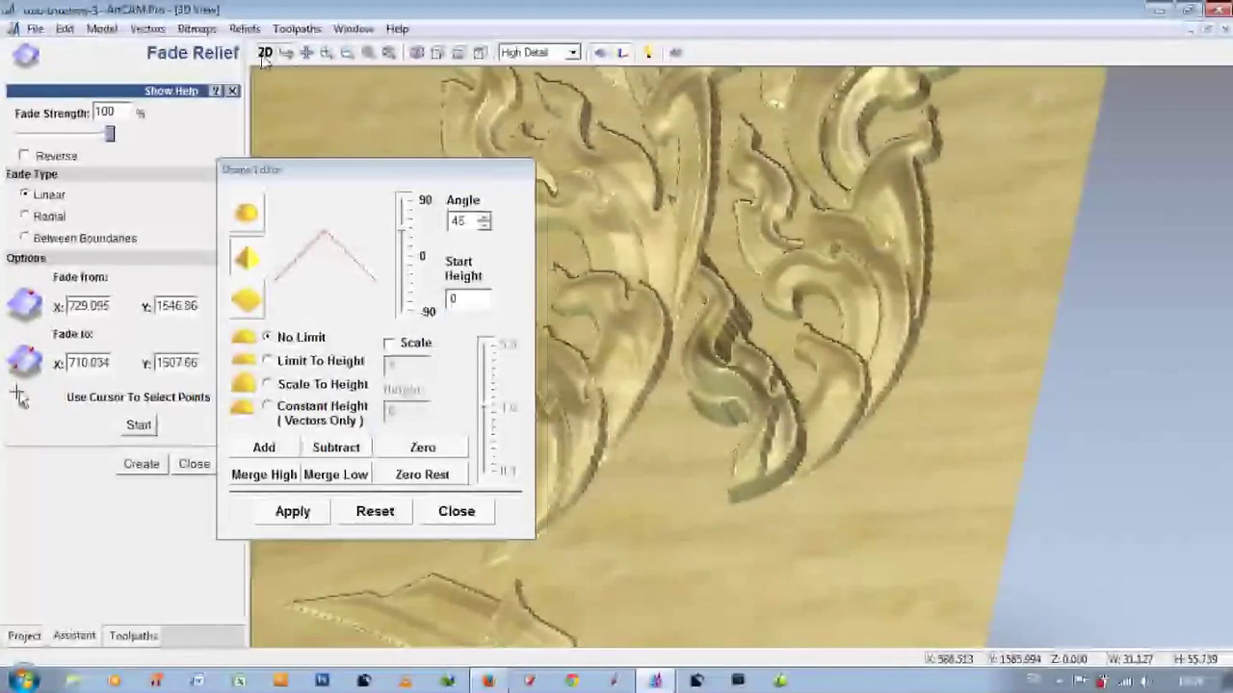
left_click(263, 53)
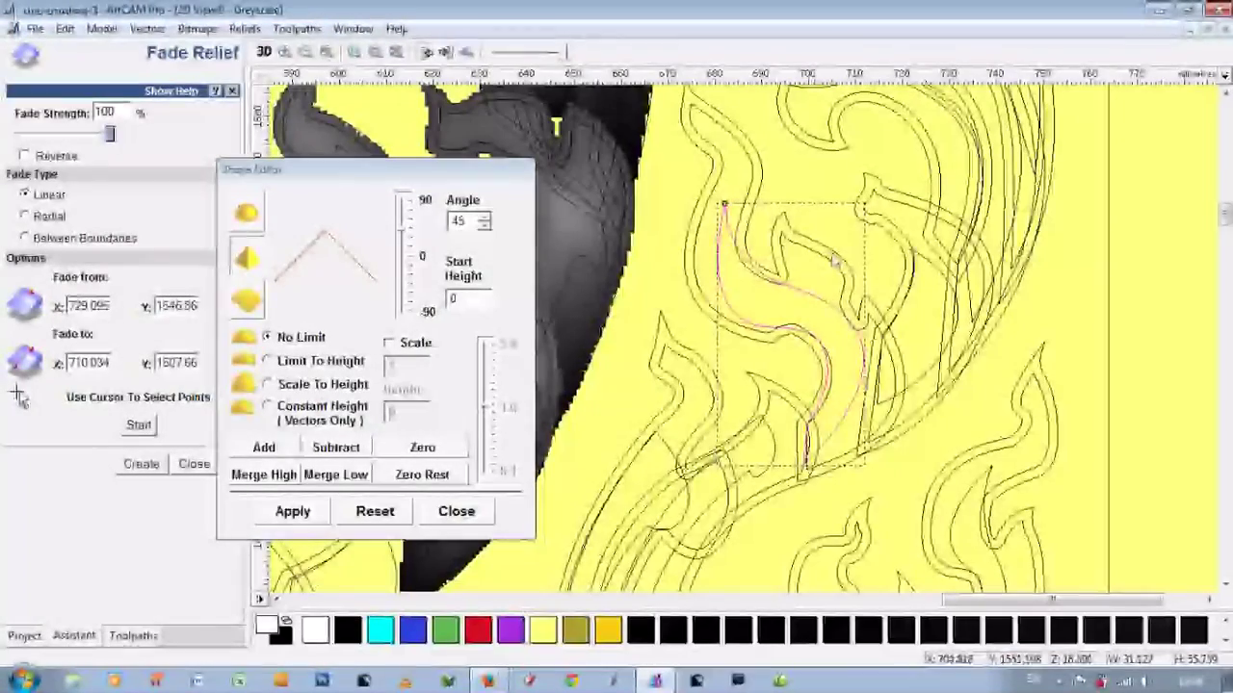
left_click(263, 52)
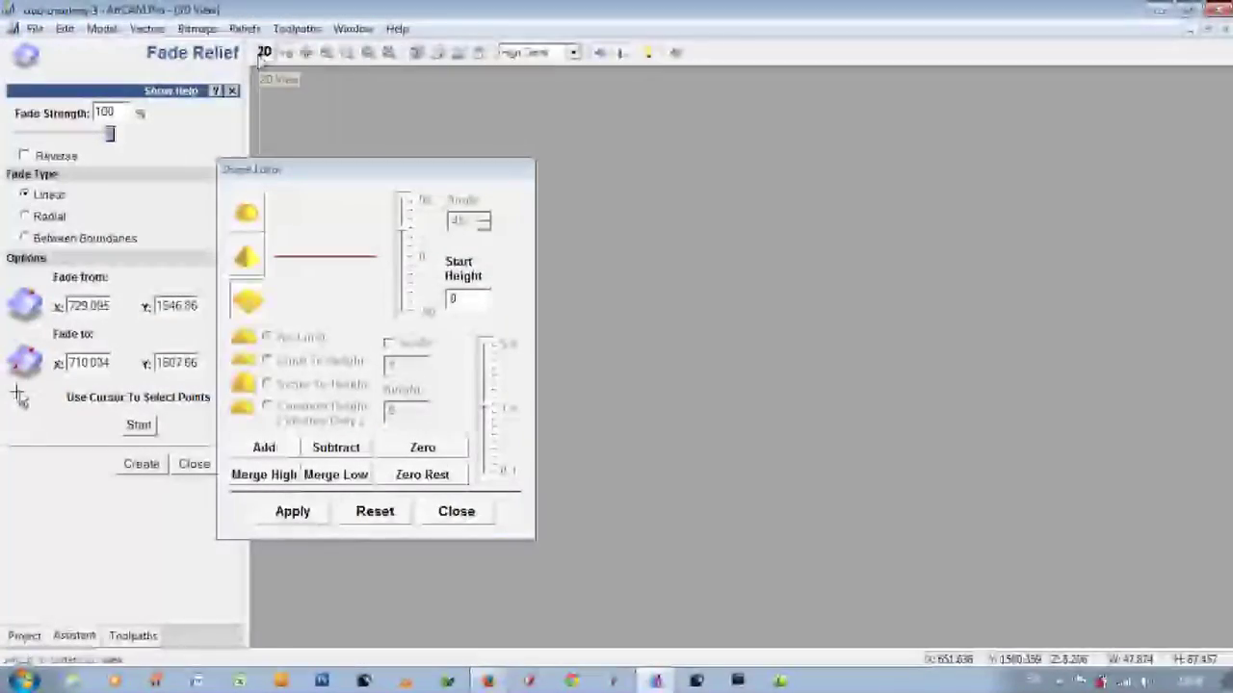
left_click(264, 54)
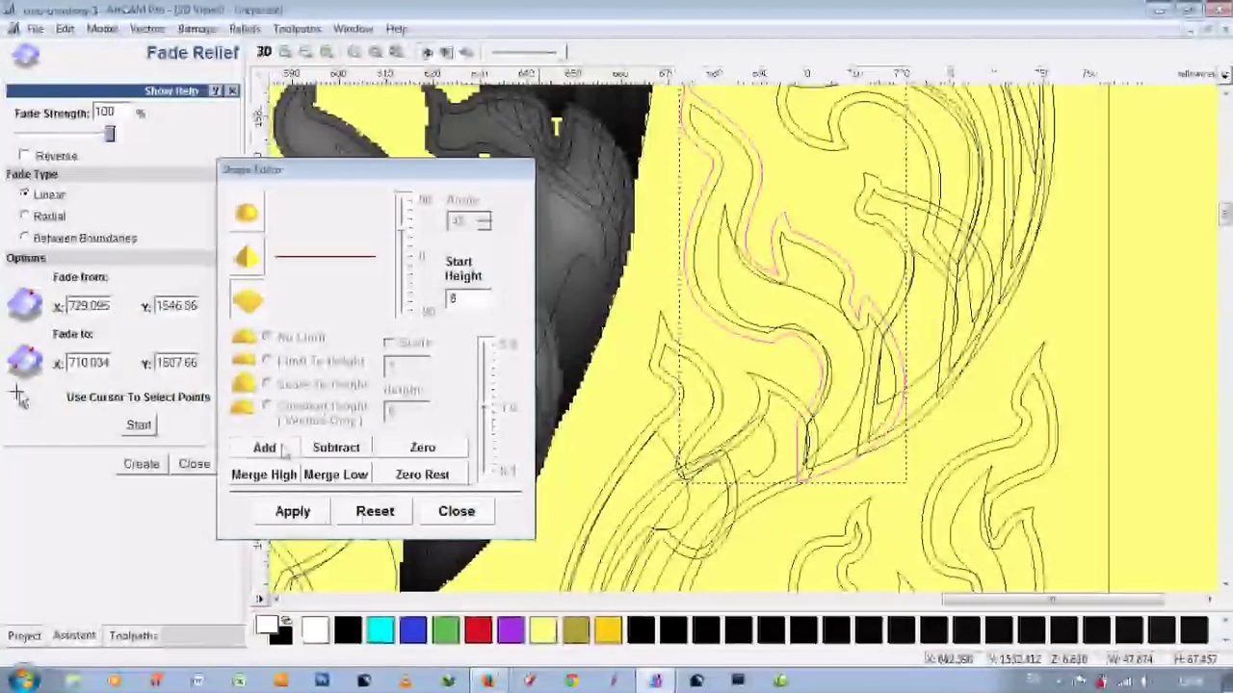
left_click(264, 54)
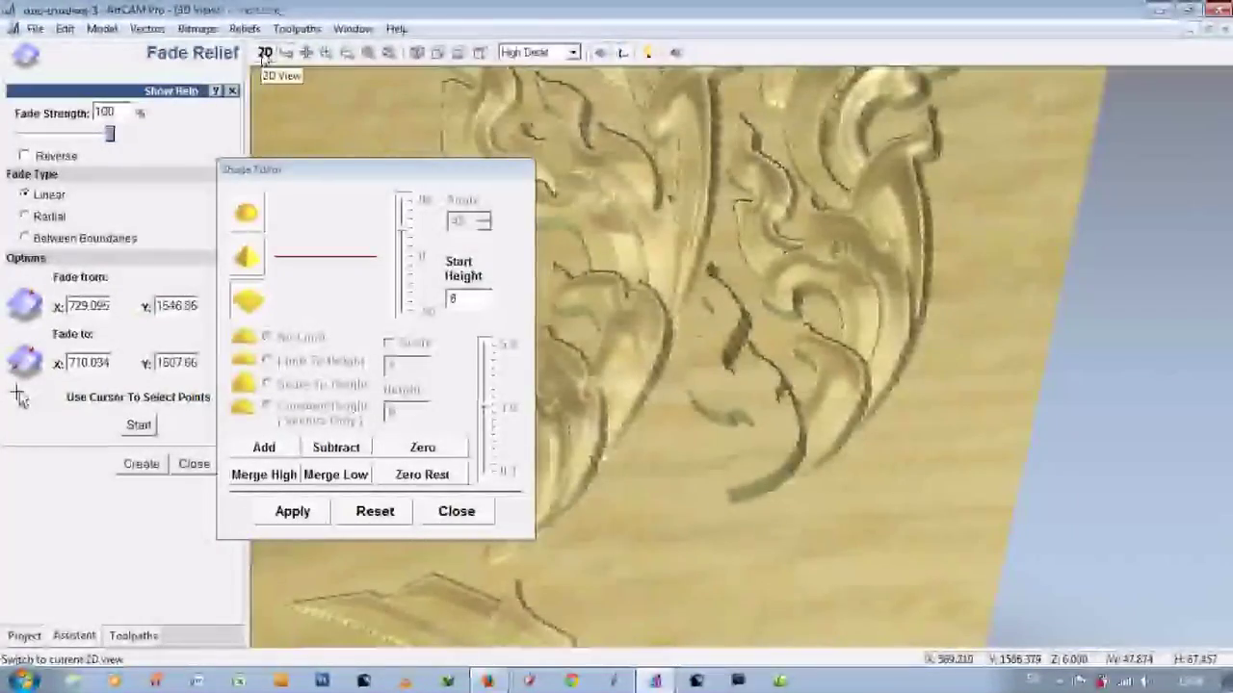
left_click(264, 54)
Step: Select the large flame leaf, preview it in 3D, then select the next flame leaf
left_click(804, 298)
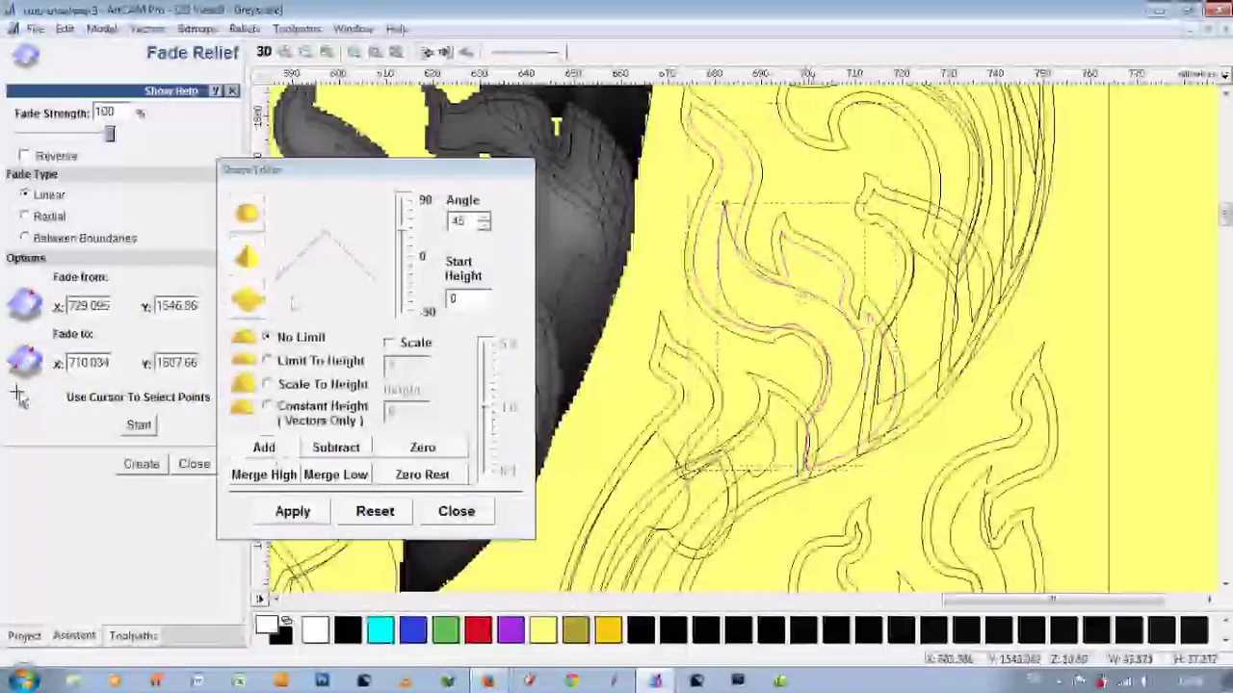
left_click(798, 369)
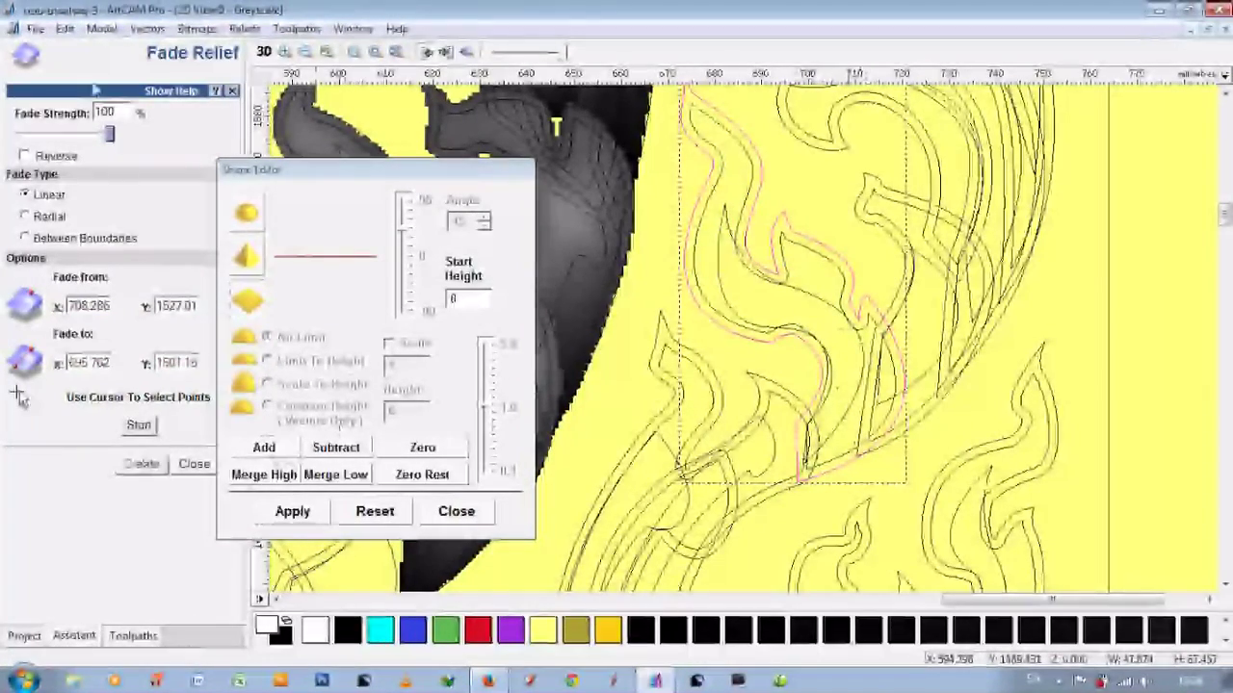
type("8")
left_click(264, 52)
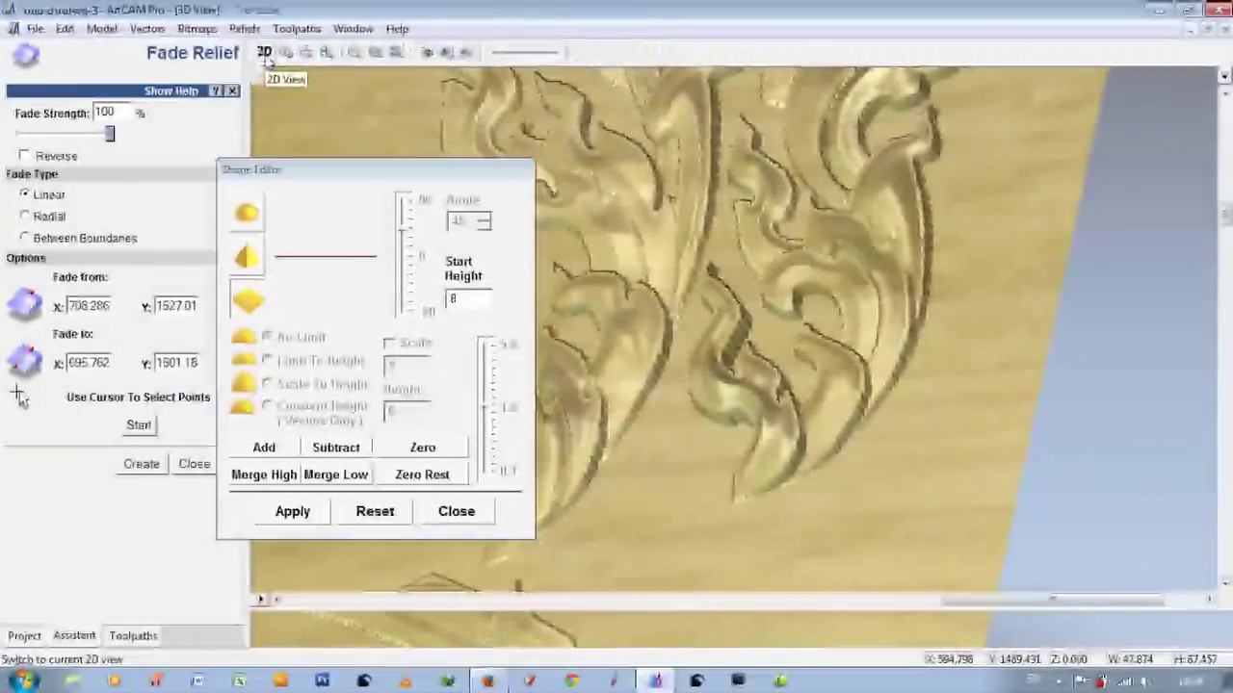
left_click(264, 52)
left_click(744, 370)
scroll(742, 337, "down", 2)
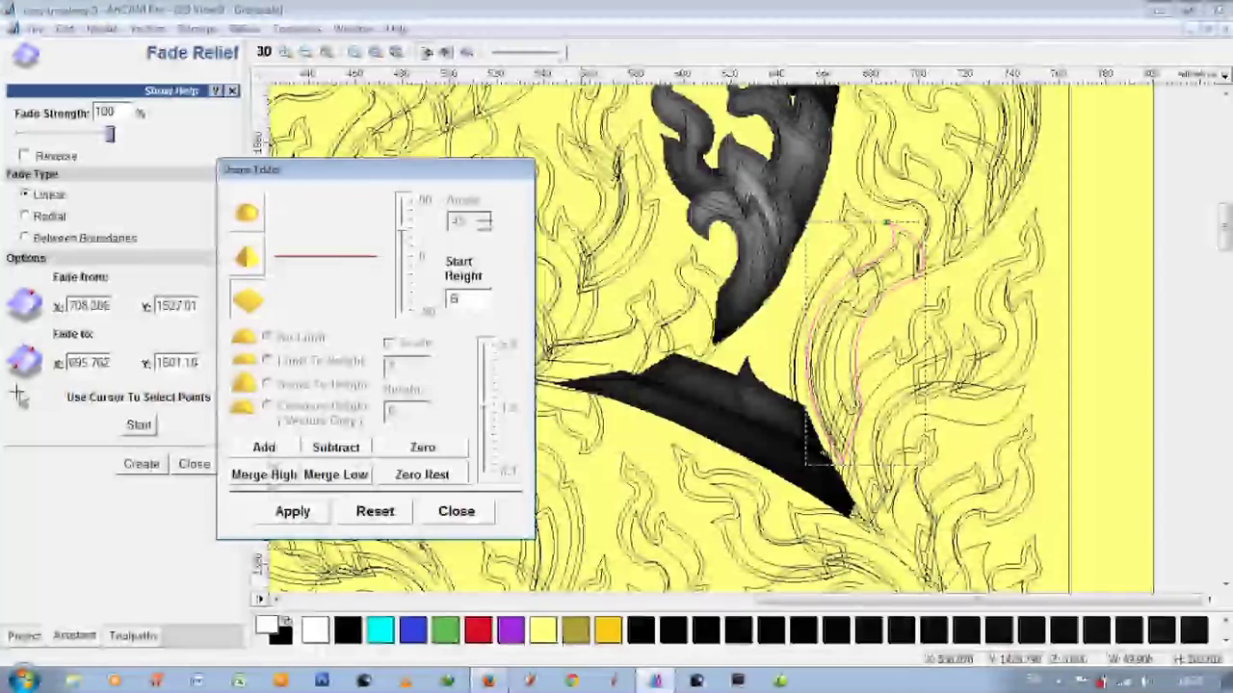
Step: Set the start height to 0.0, then fade another flame leaf down its length
type("0.0")
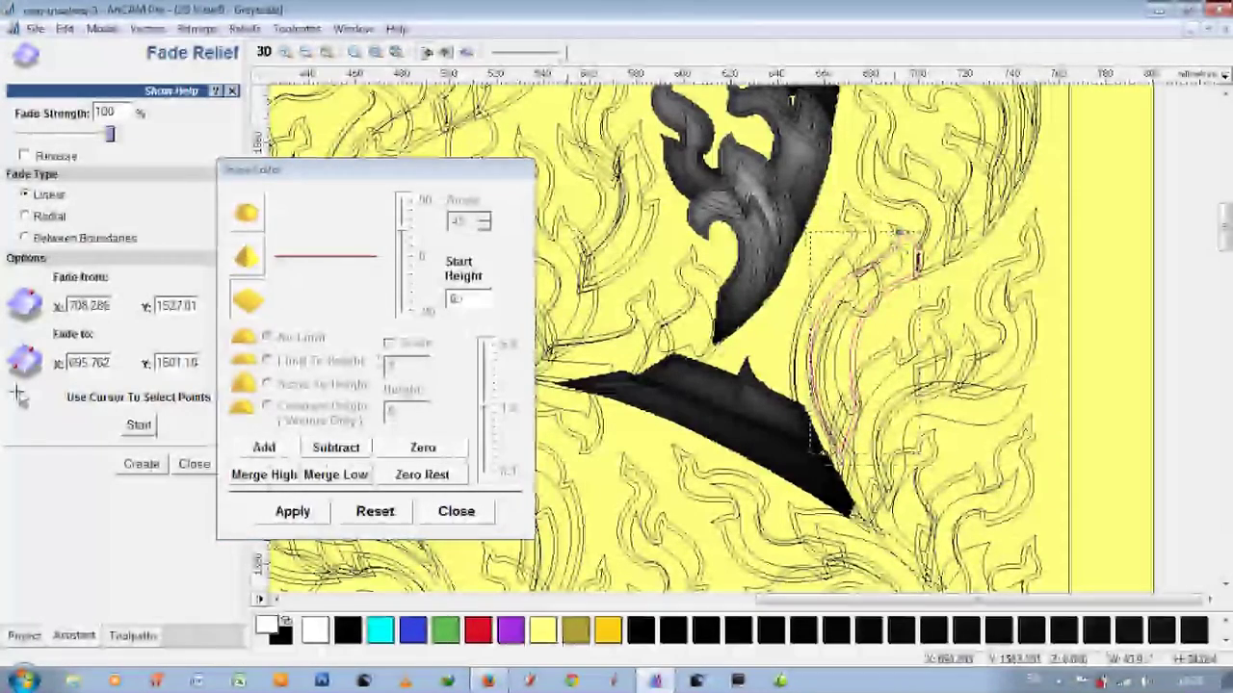
key("Return")
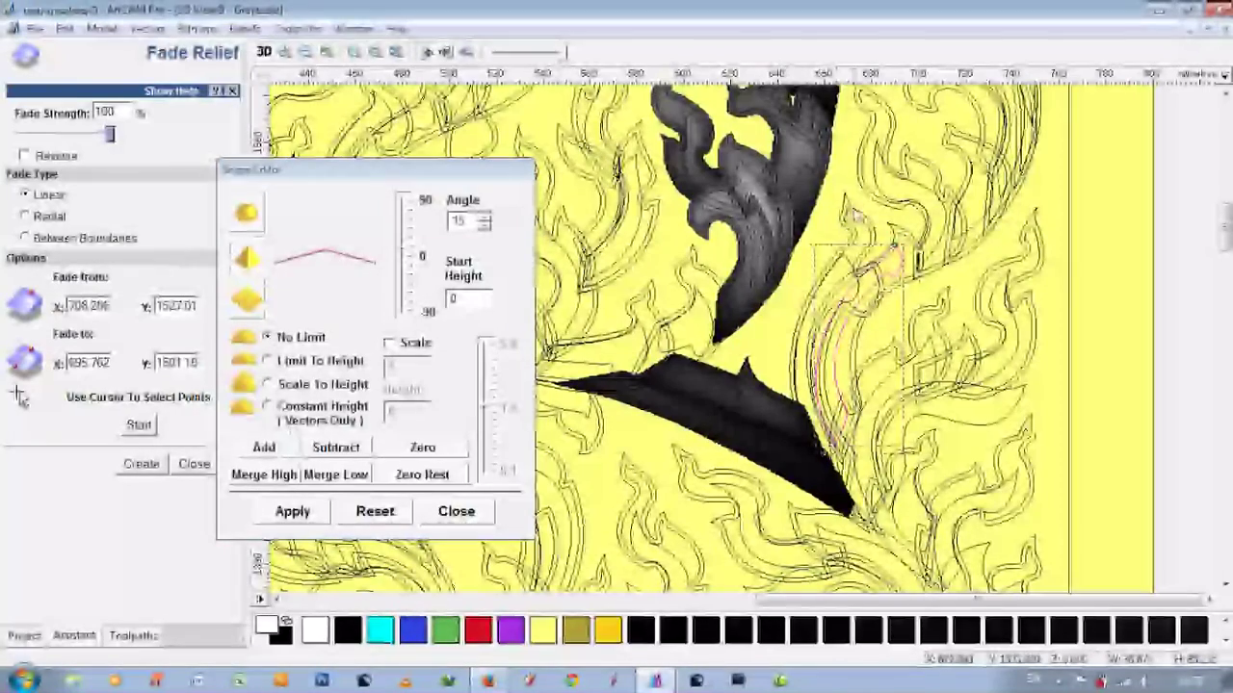
left_click(844, 193)
type("6")
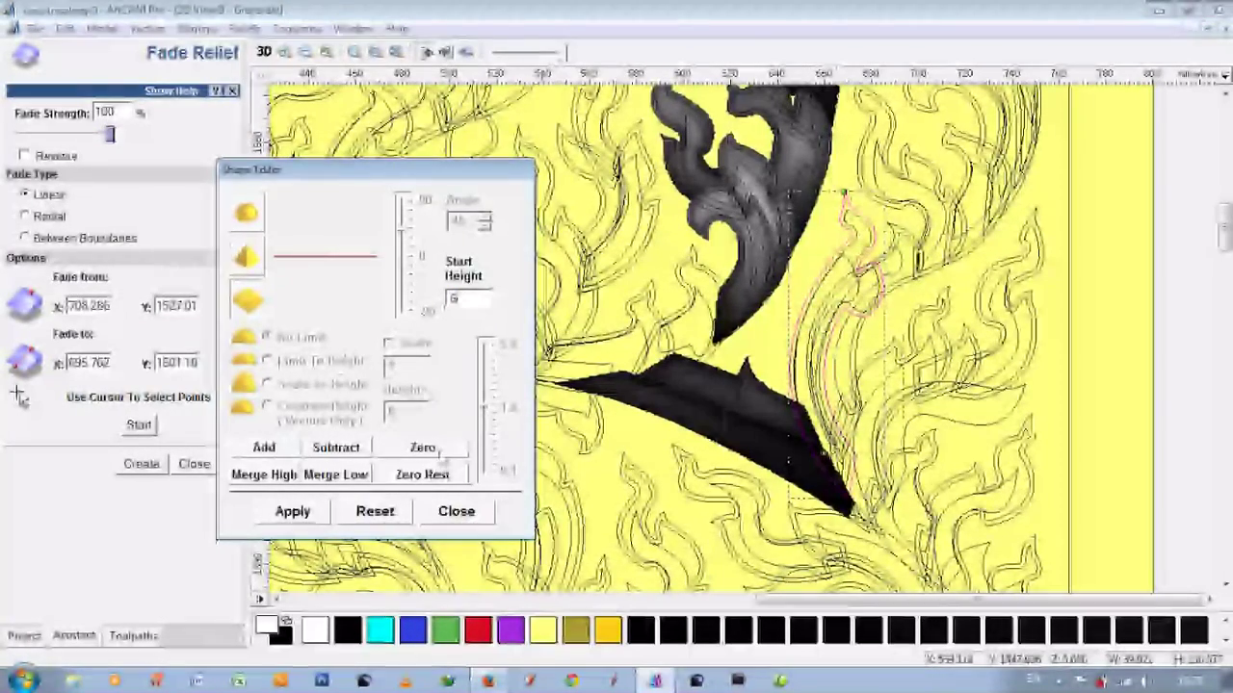
left_click(263, 51)
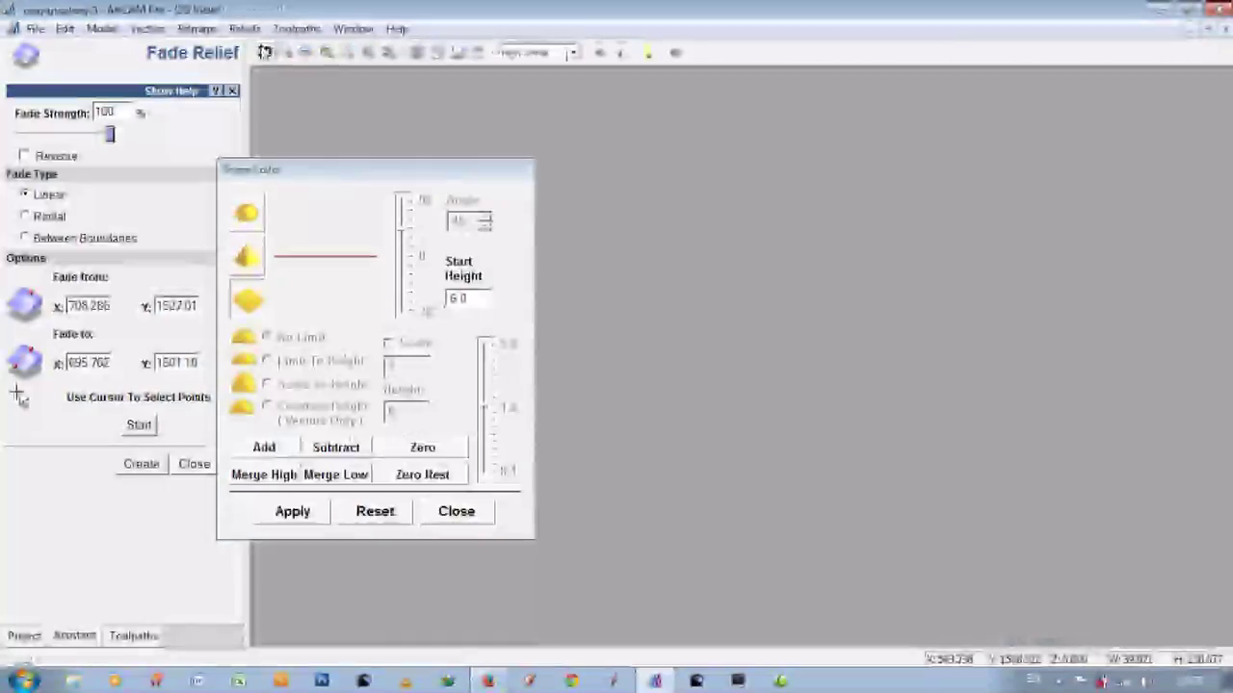
left_click(263, 52)
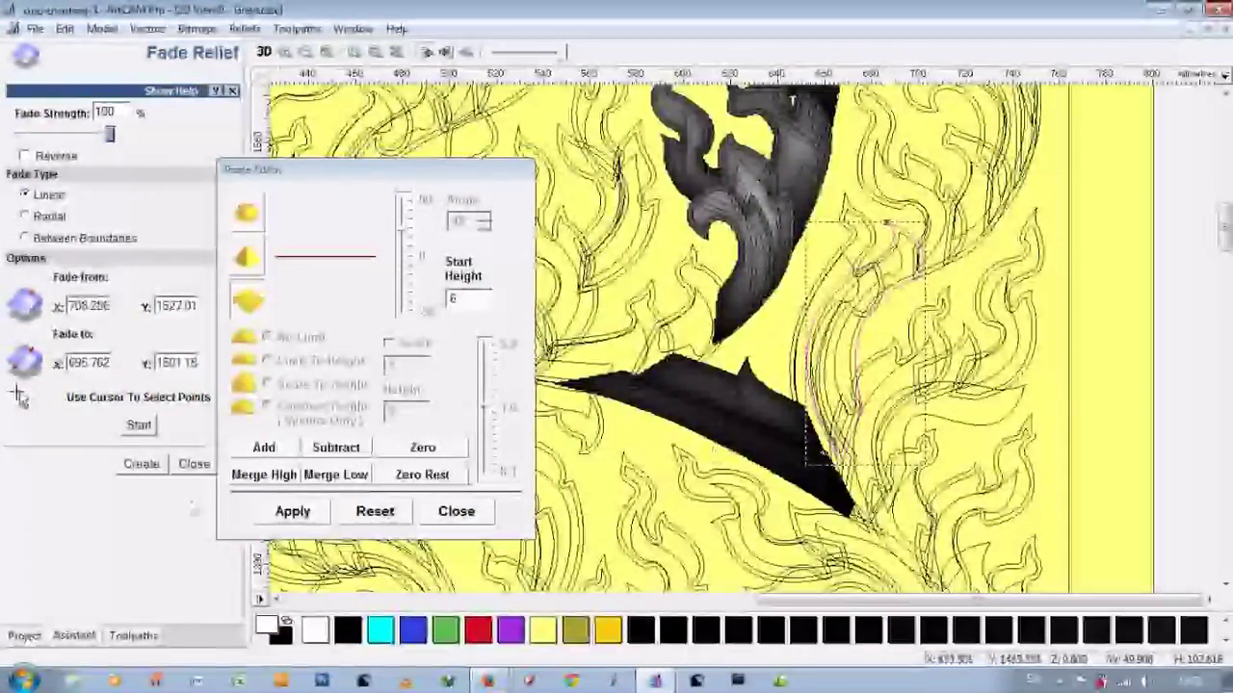
left_click_drag(894, 277, 839, 464)
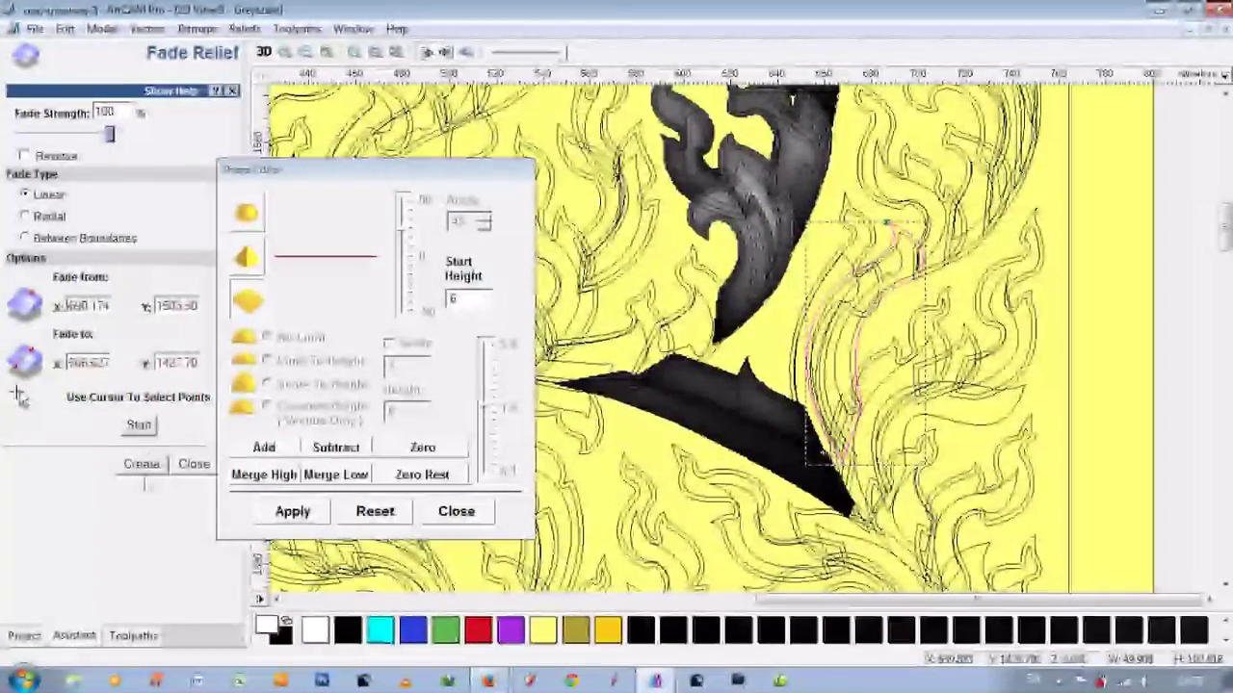
Step: Review the faded relief in 3D, zooming and tilting to inspect it
left_click(262, 52)
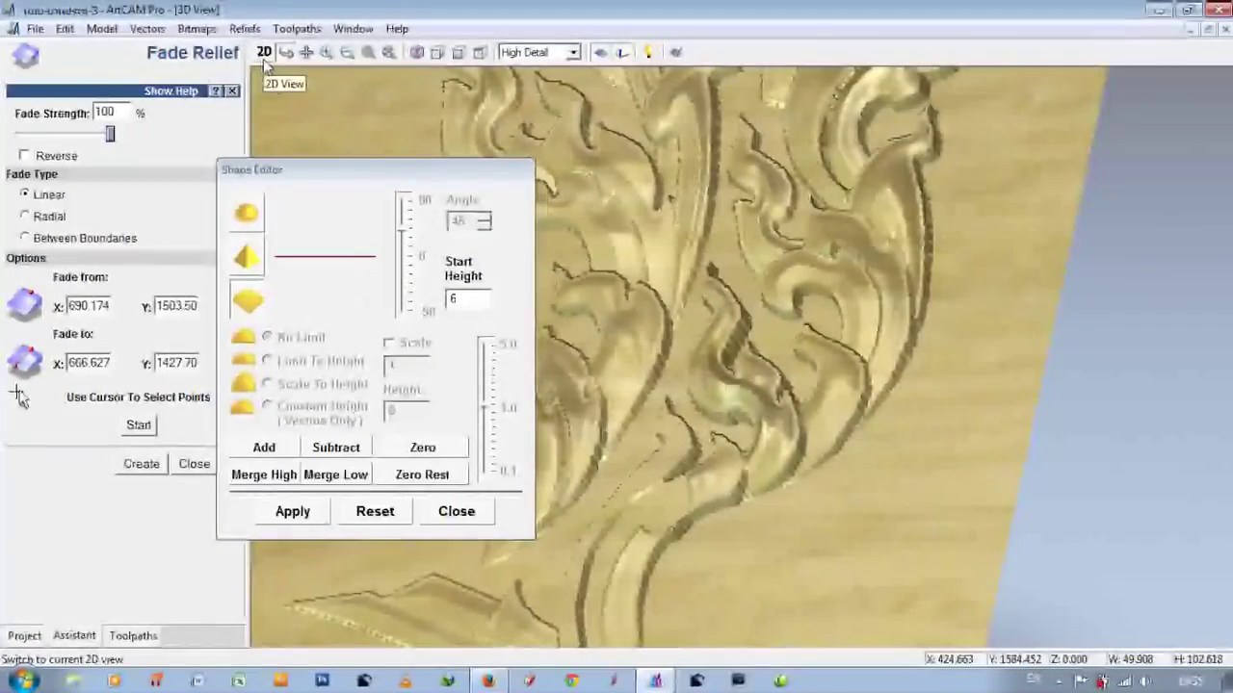
left_click(264, 56)
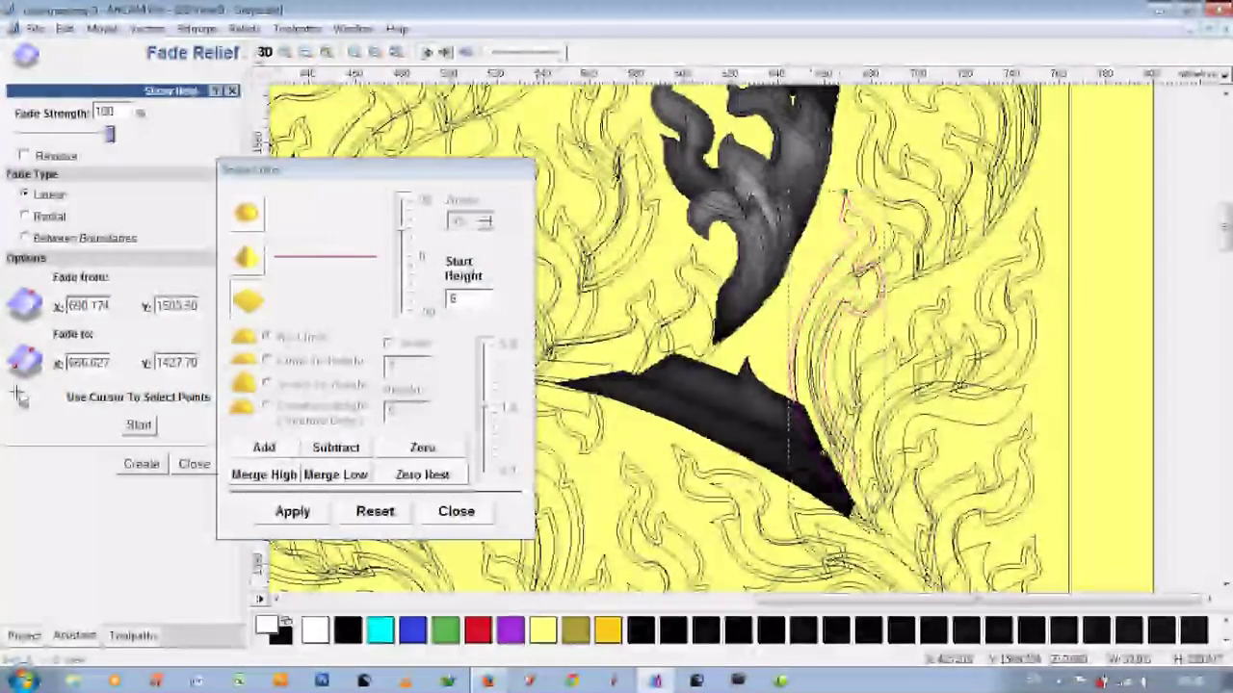
key("F3")
scroll(819, 423, "up", 5)
left_click_drag(820, 424, 623, 630)
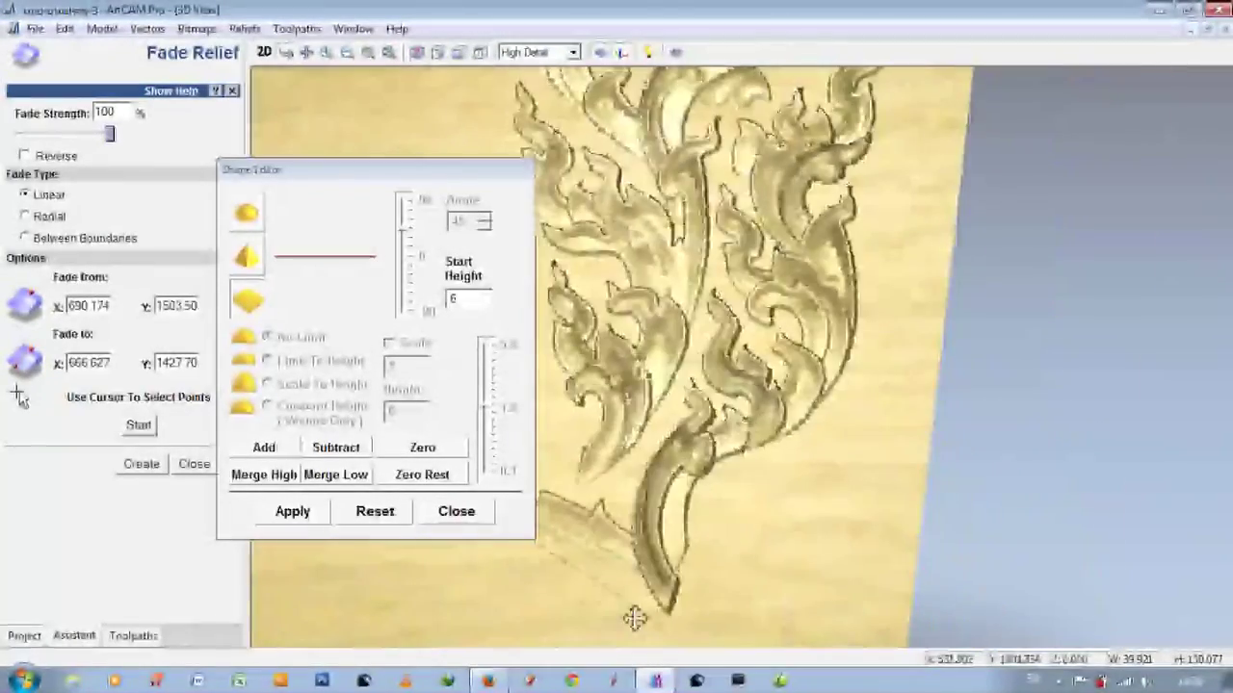
scroll(627, 617, "up", 3)
scroll(732, 457, "up", 2)
left_click_drag(732, 458, 880, 454)
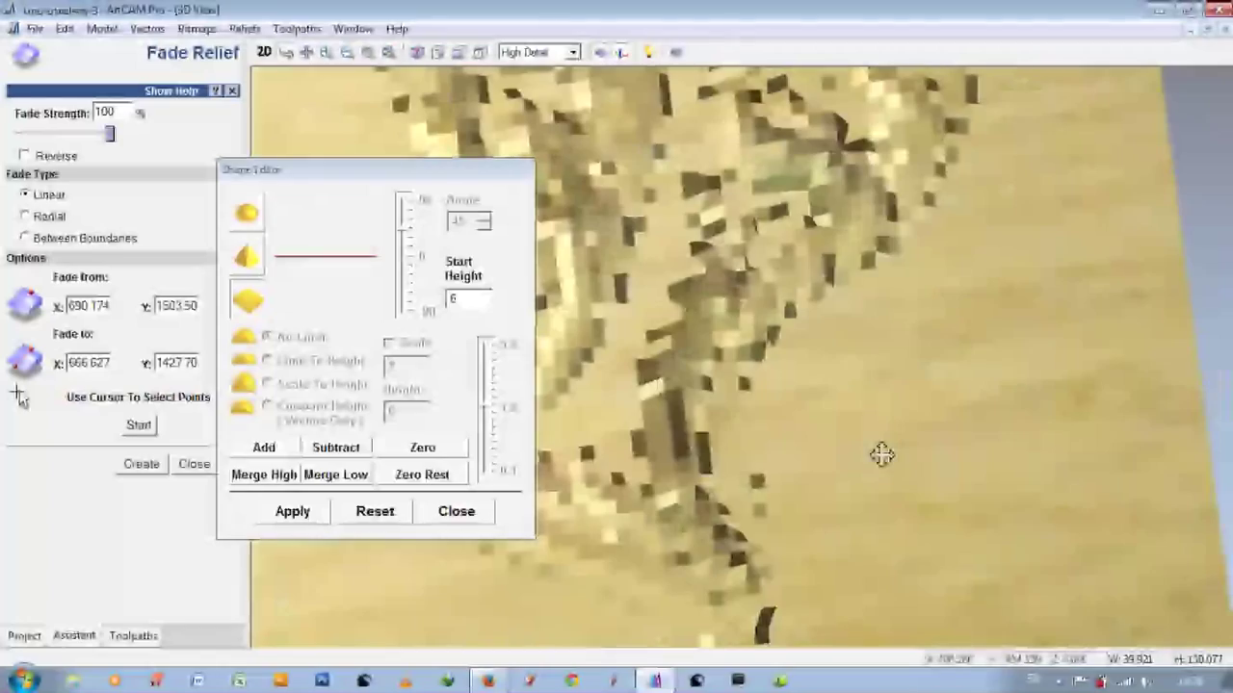
left_click(266, 53)
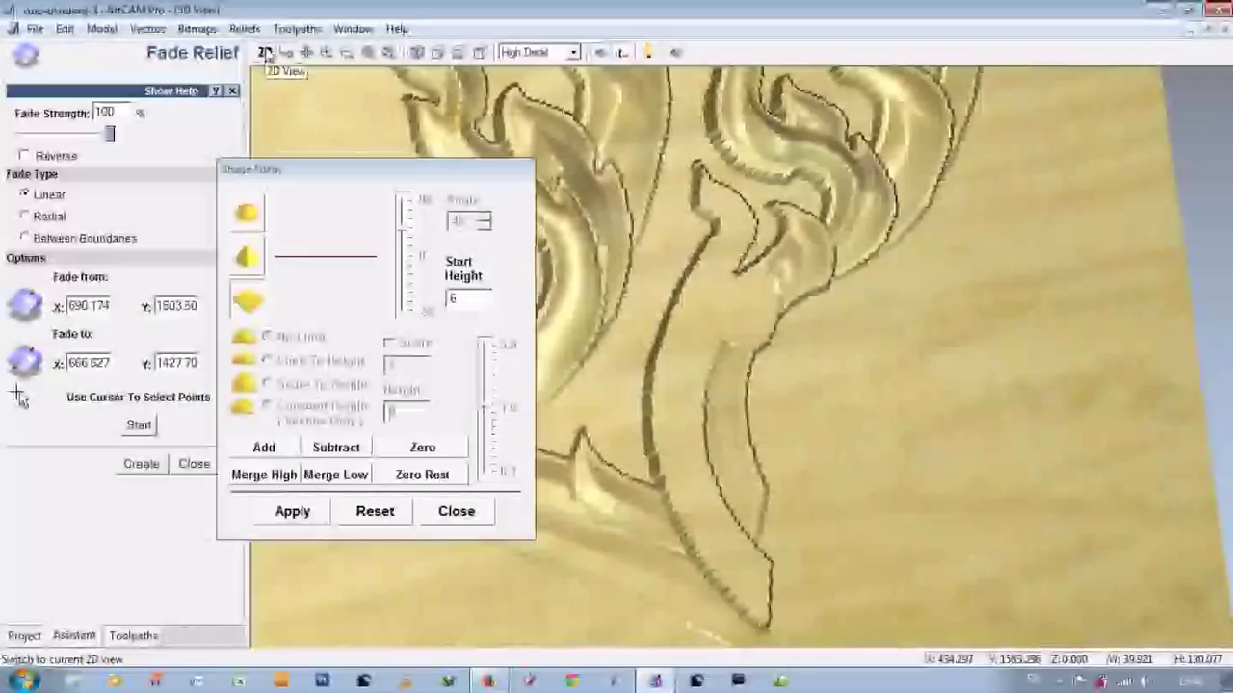
Step: Give the small right-hand leaf an angled profile and fade it from X 739.517 to X 712.656, then enter .1
left_click(266, 53)
left_click(245, 257)
left_click(139, 424)
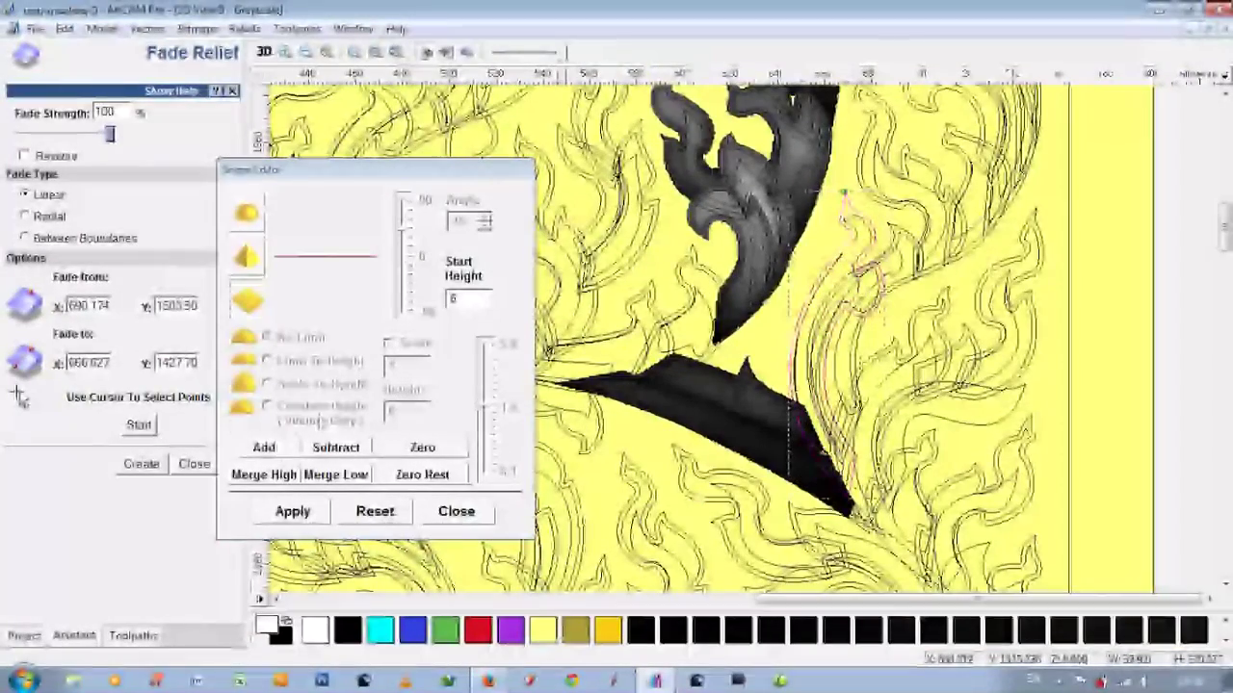
left_click(844, 300)
left_click(866, 508)
key("F3")
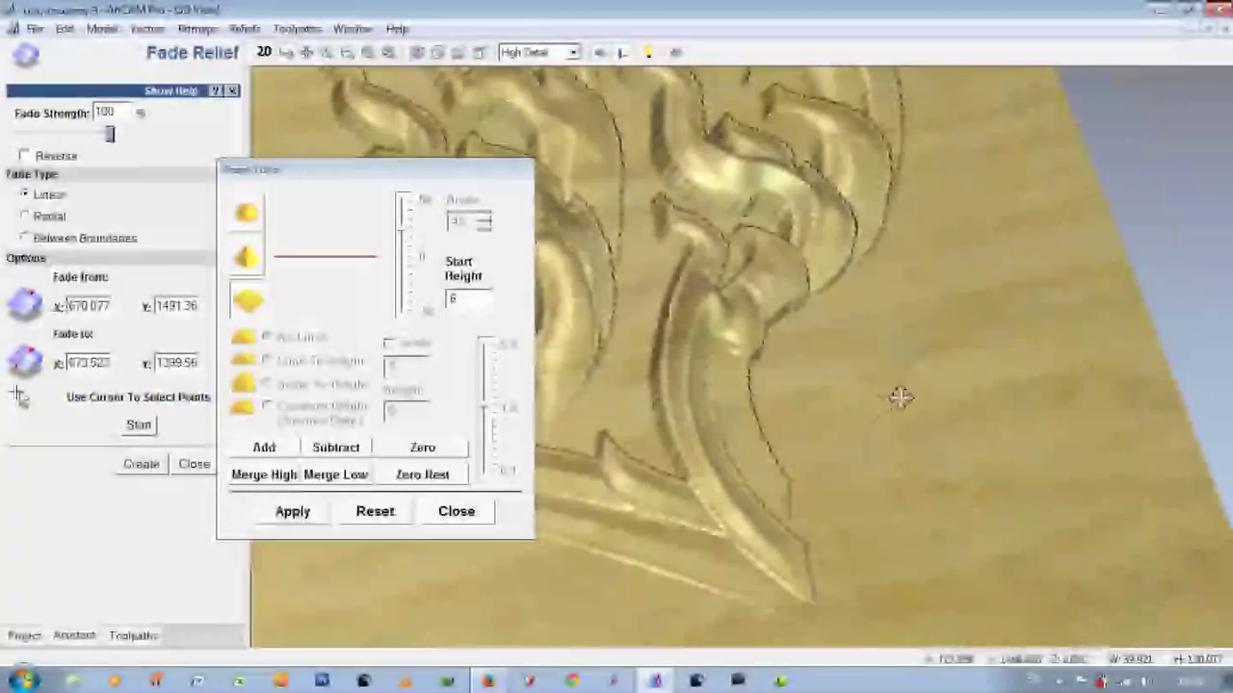
mouse_move(898, 396)
left_mouse_down()
mouse_move(742, 400)
mouse_move(757, 407)
left_mouse_up()
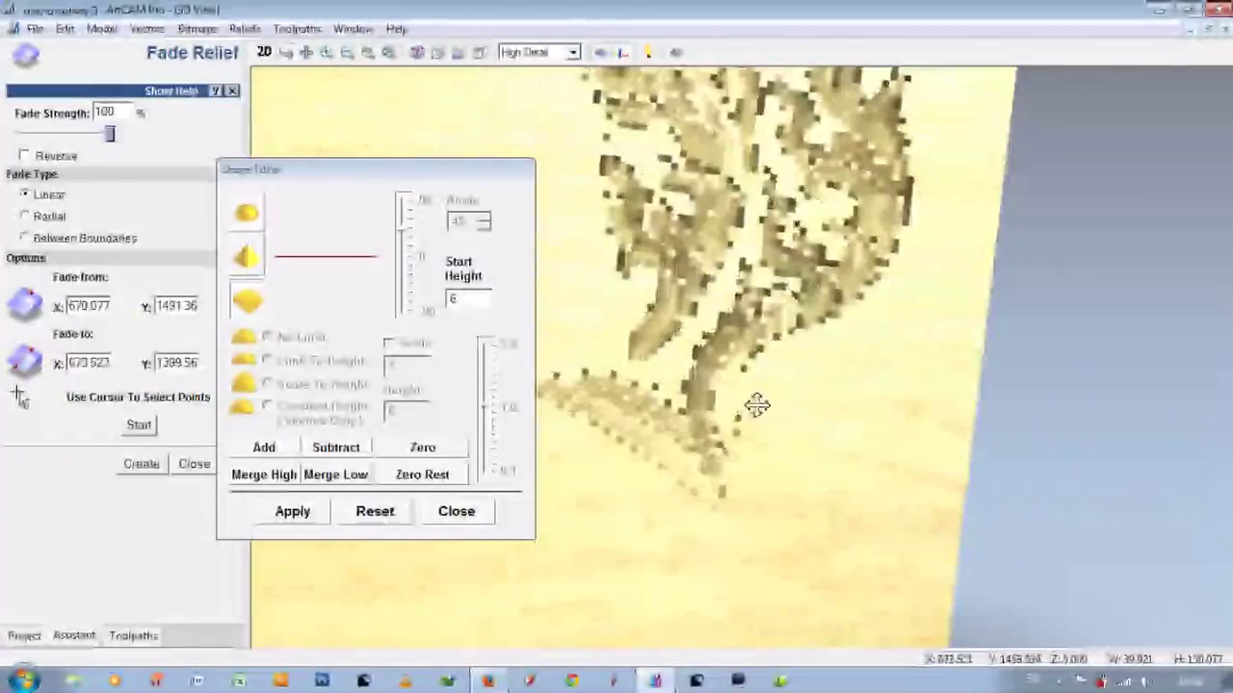
left_click(265, 53)
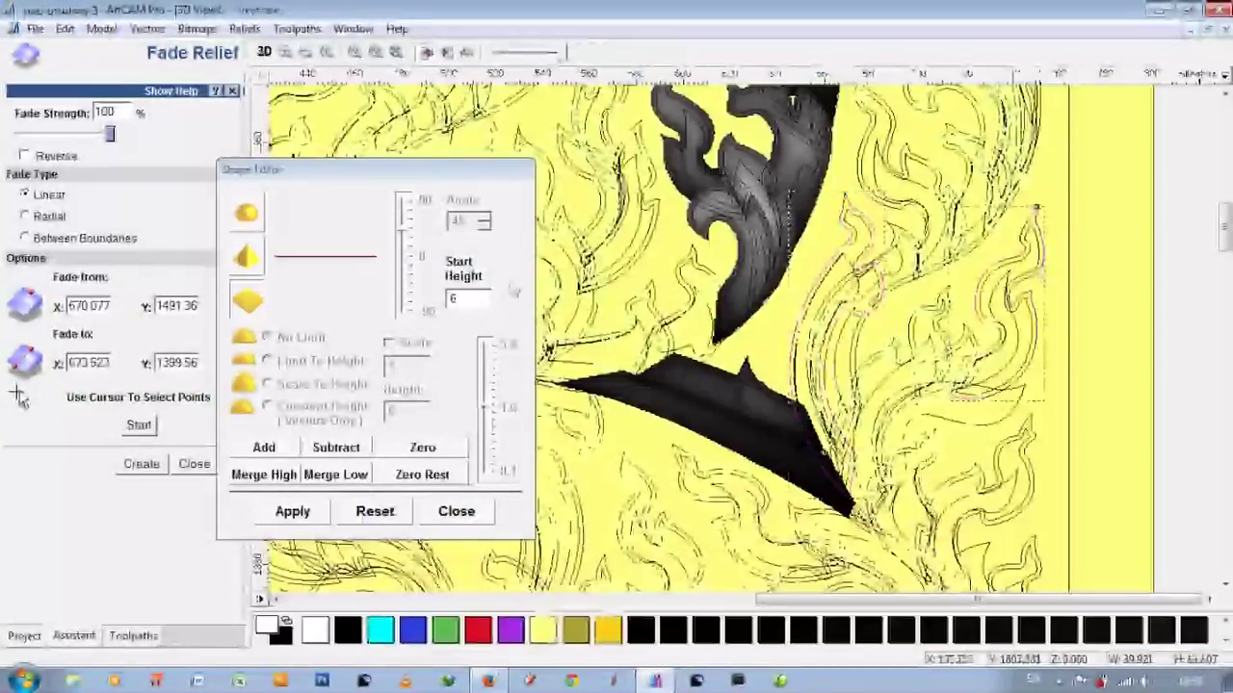
type(".1")
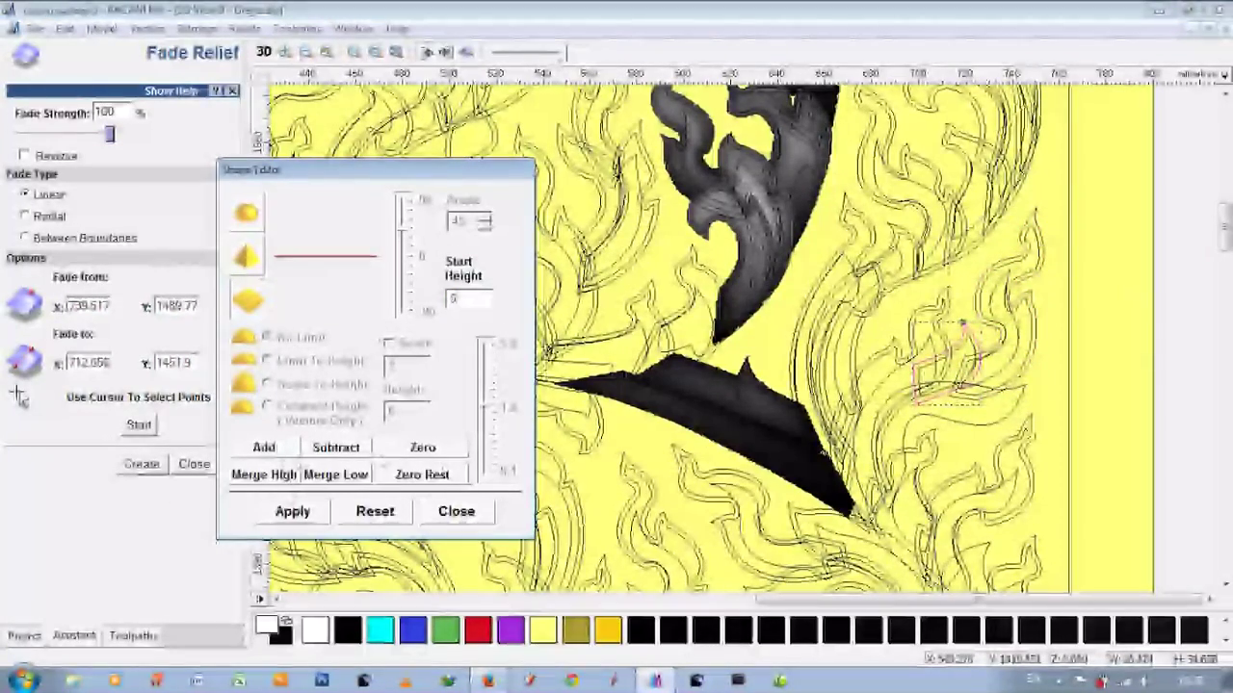
Step: Raise a larger right-hand flame leaf with a 15° profile and start height 0.5
key("F3")
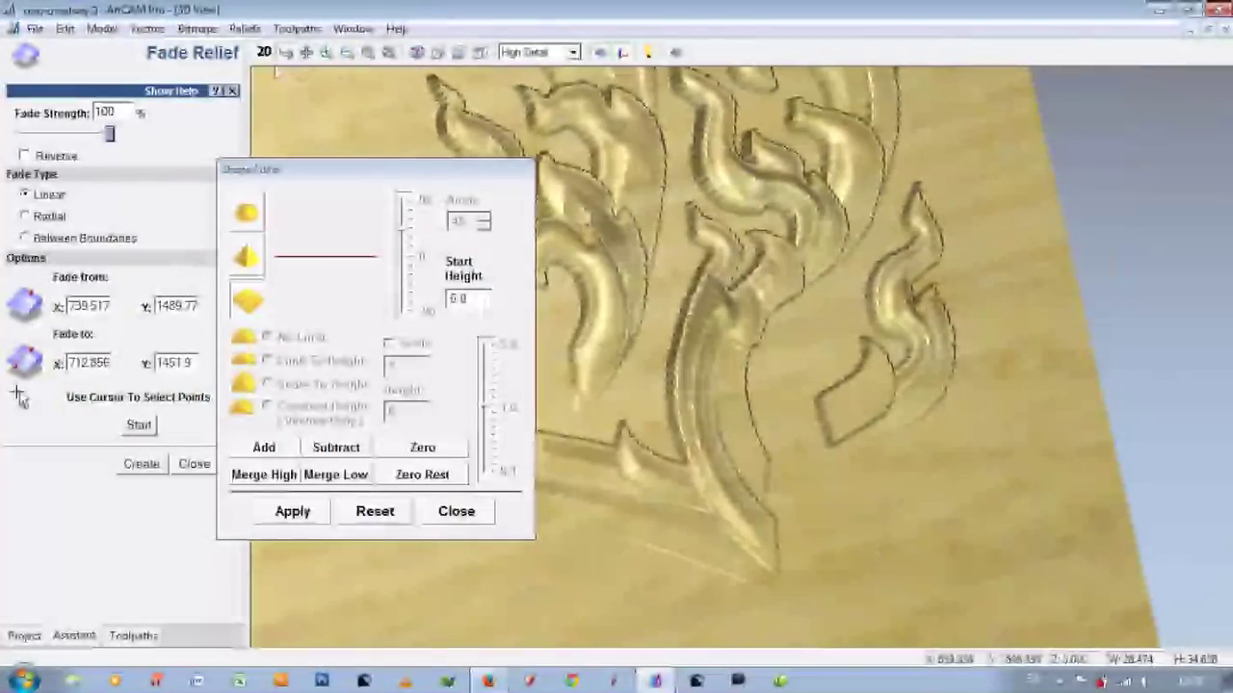
left_click(265, 52)
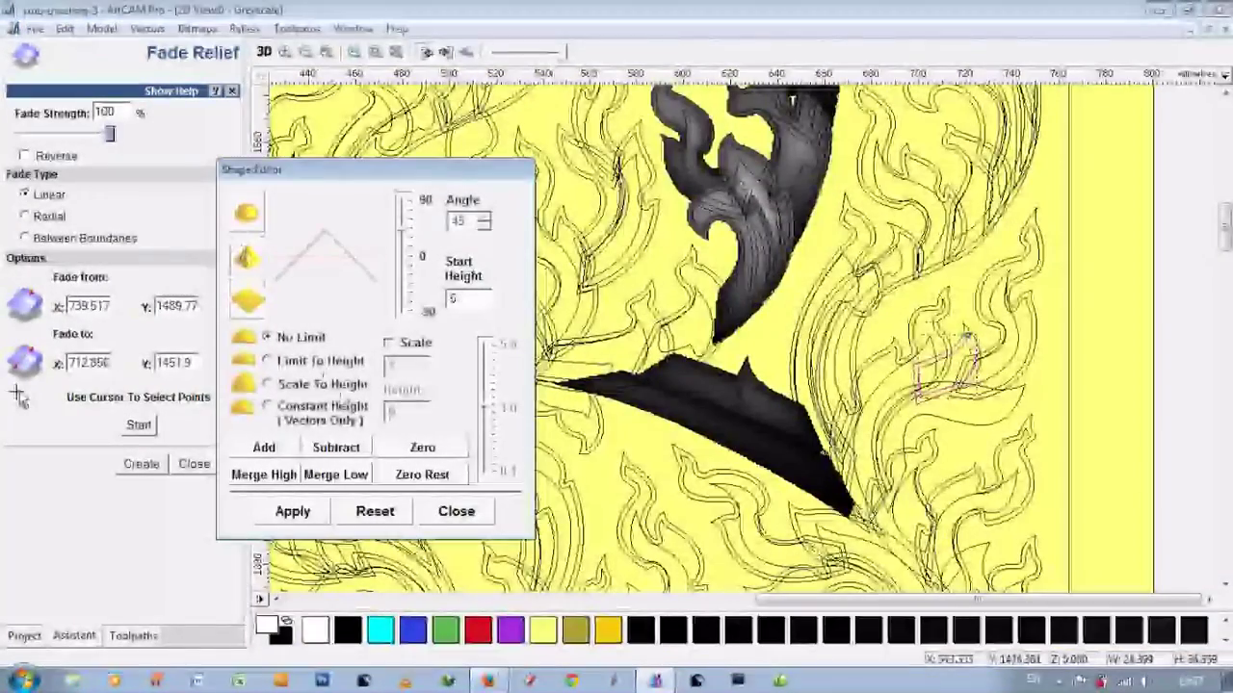
left_click(468, 222)
type("15")
left_click(847, 405)
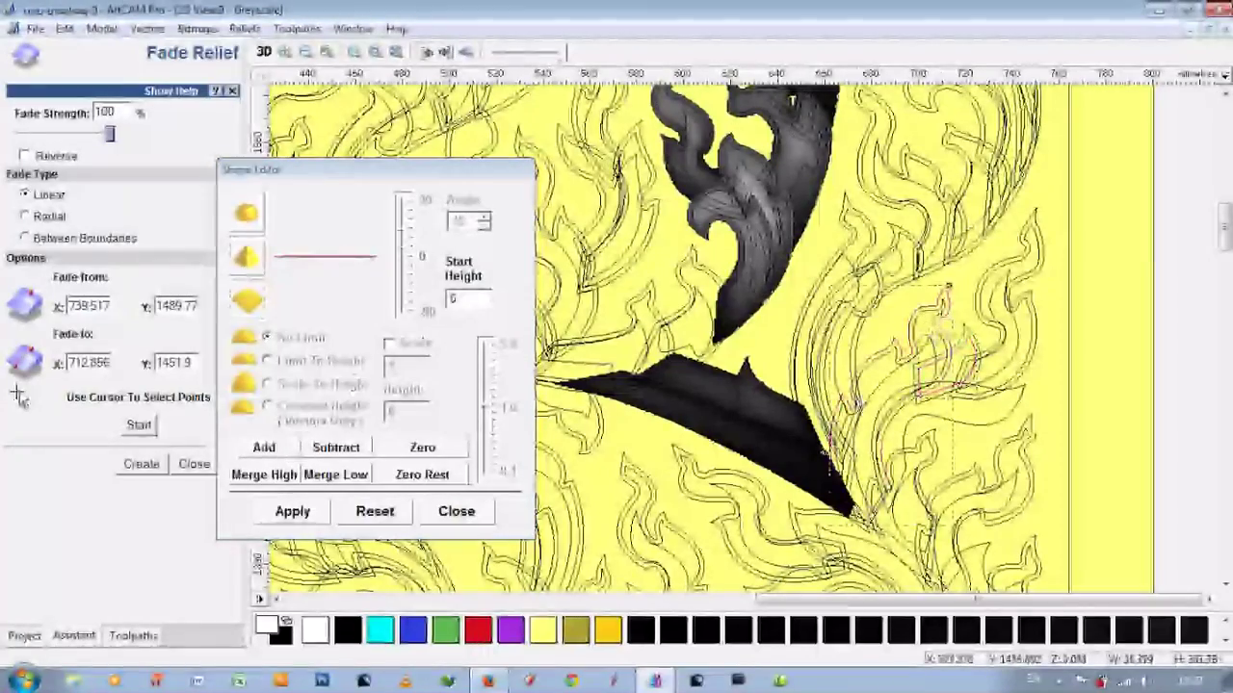
scroll(606, 383, "down", 3)
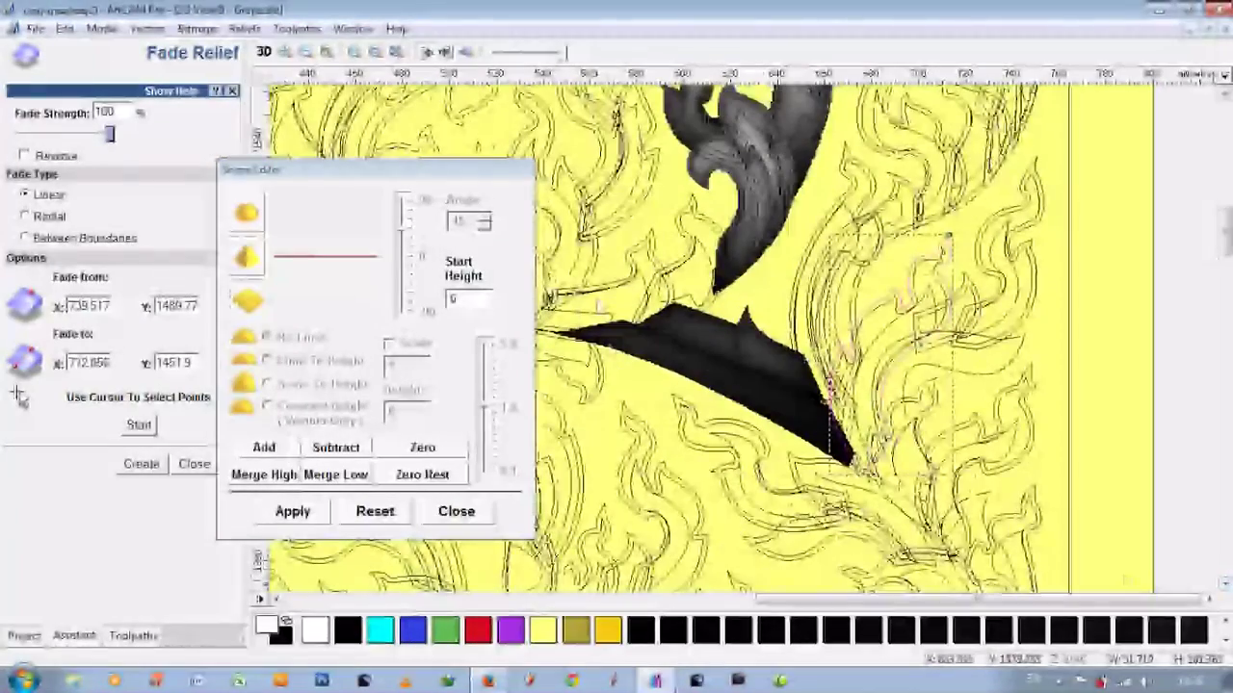
left_click(460, 320)
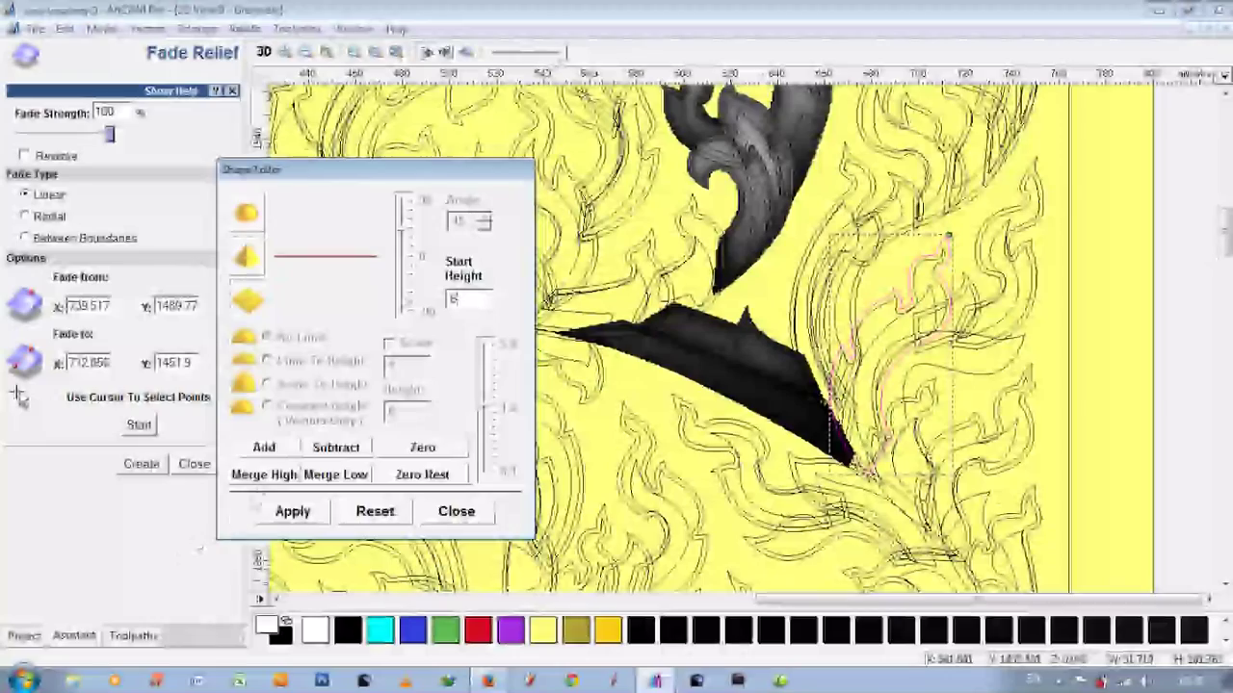
type(".5")
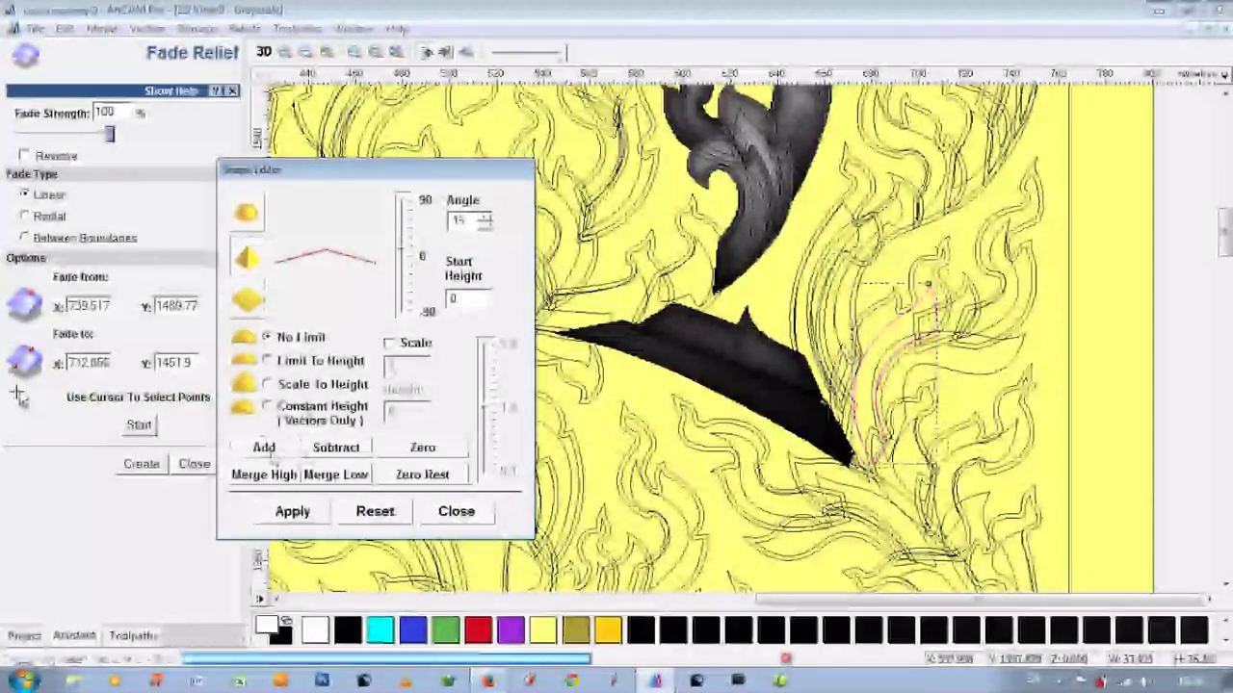
left_click(263, 53)
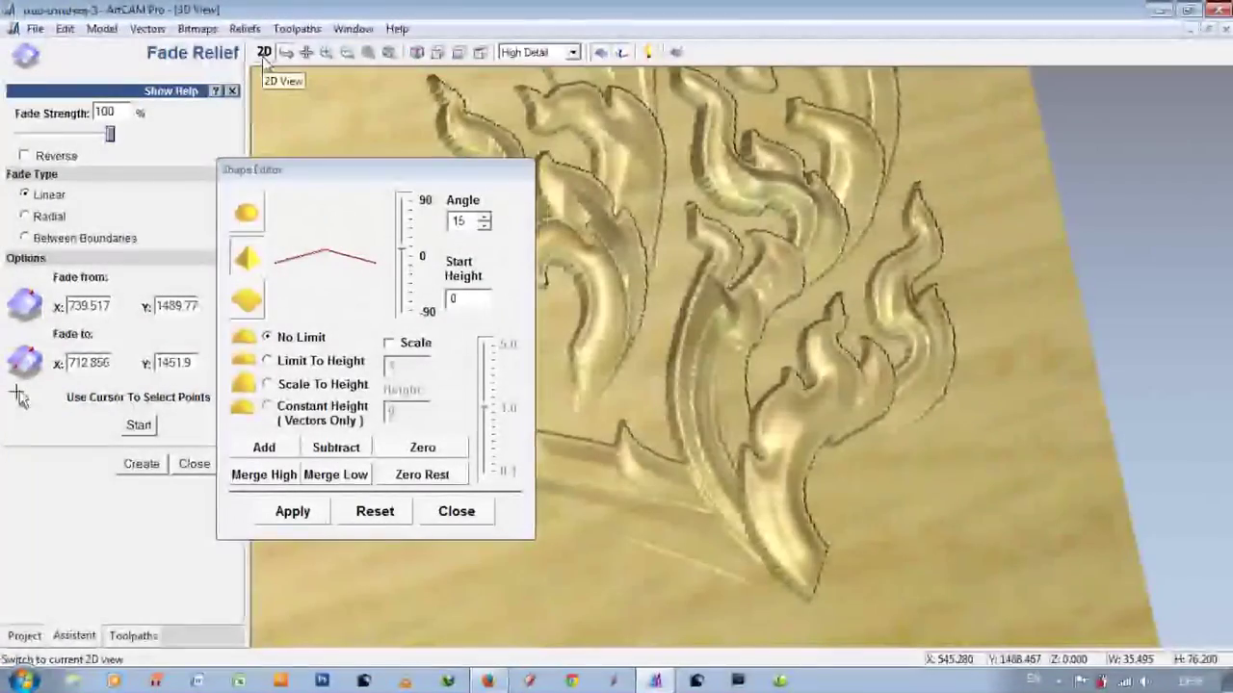
left_click(264, 54)
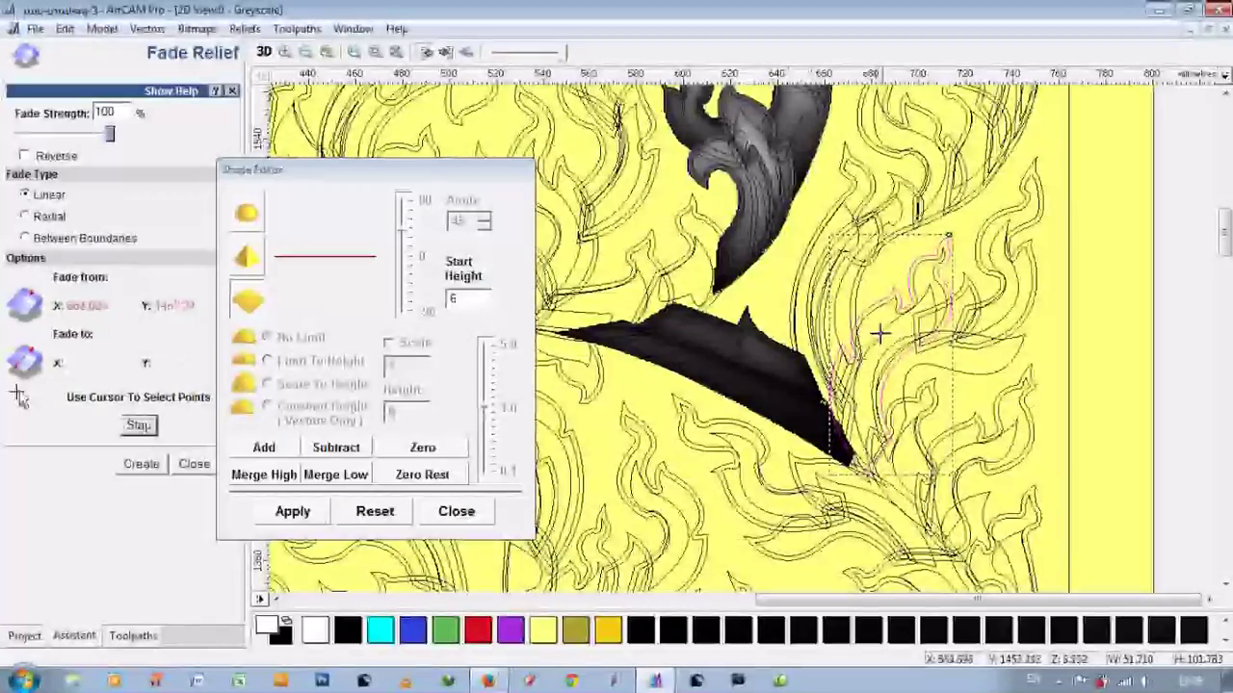
Step: Fade that leaf and the next one, ending at X 691.715, checking each in 3D
left_click_drag(879, 341, 869, 463)
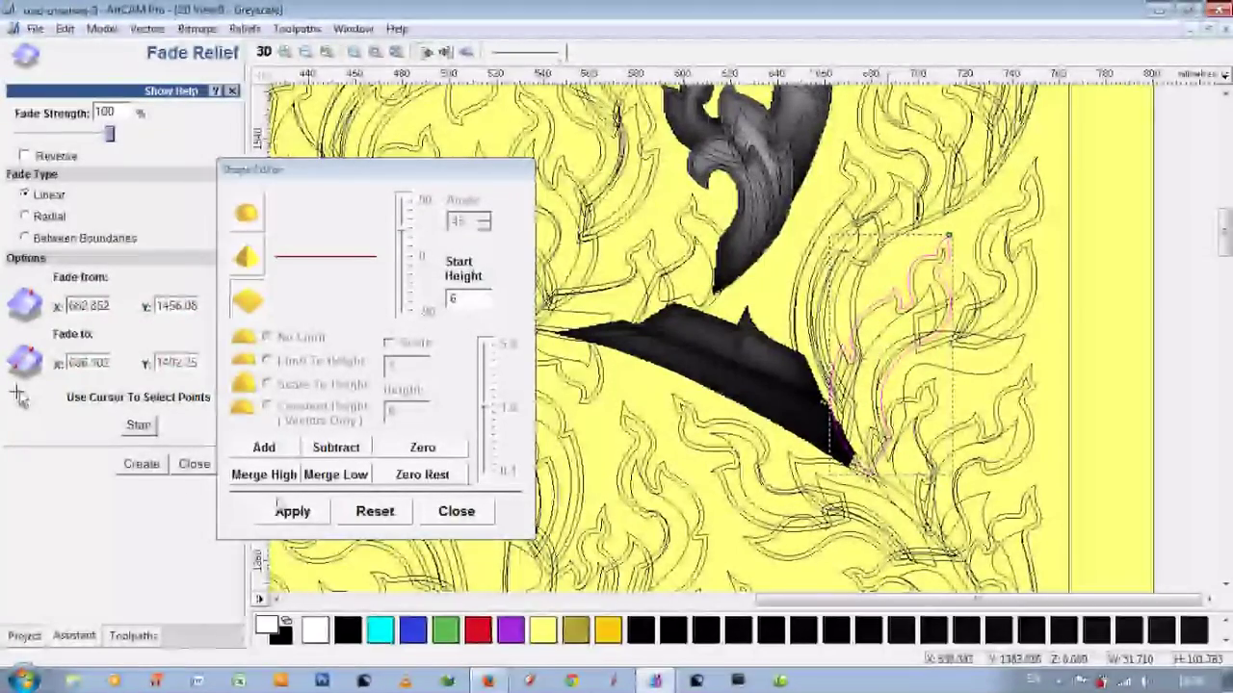
left_click(263, 52)
left_click(263, 54)
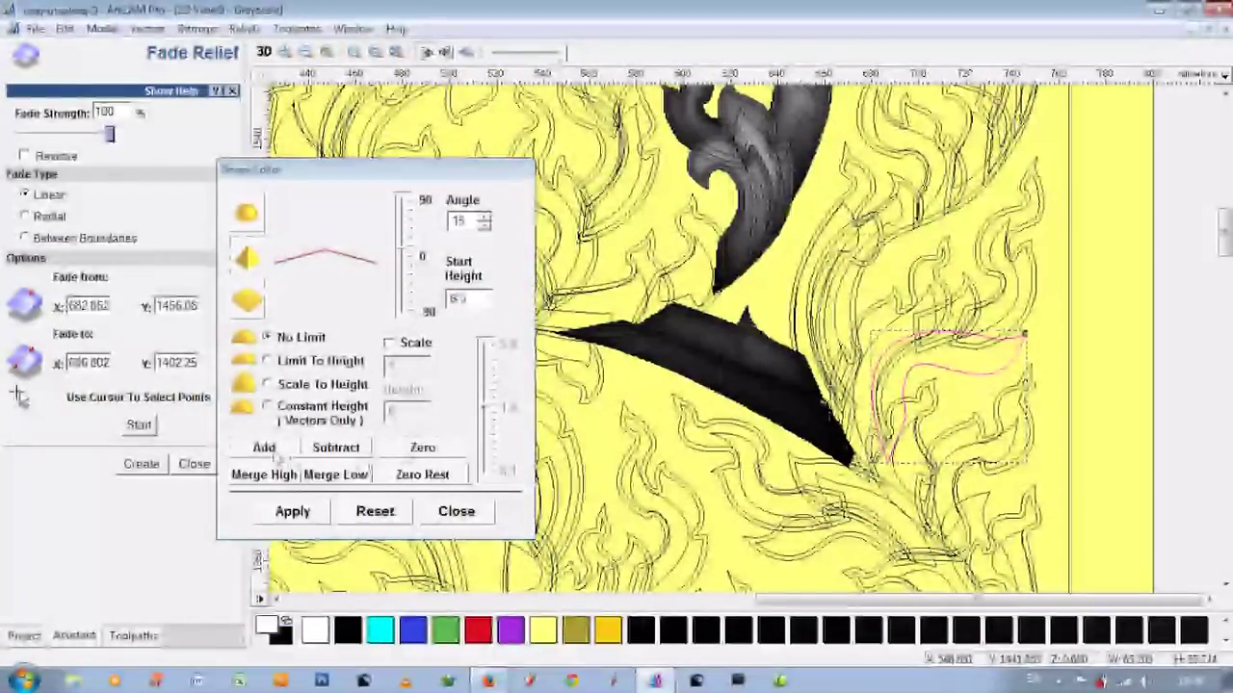
left_click(263, 52)
left_click_drag(786, 397, 830, 371)
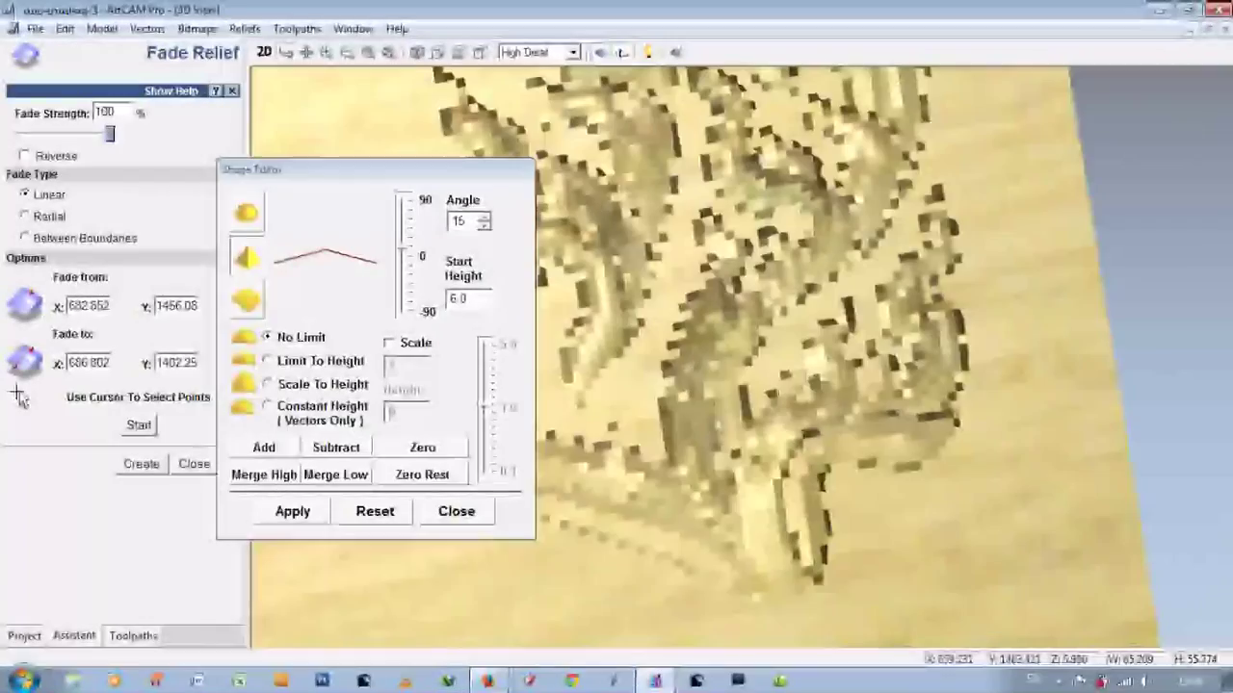
left_click(264, 53)
left_click(902, 472)
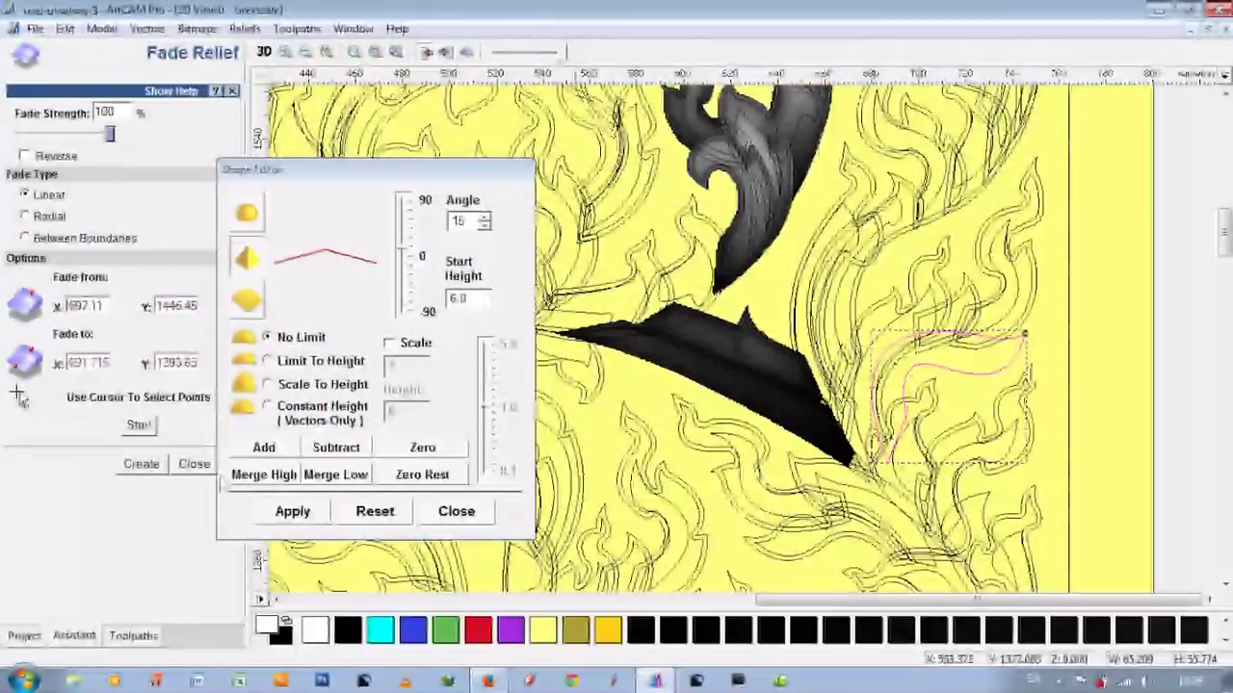
left_click(264, 52)
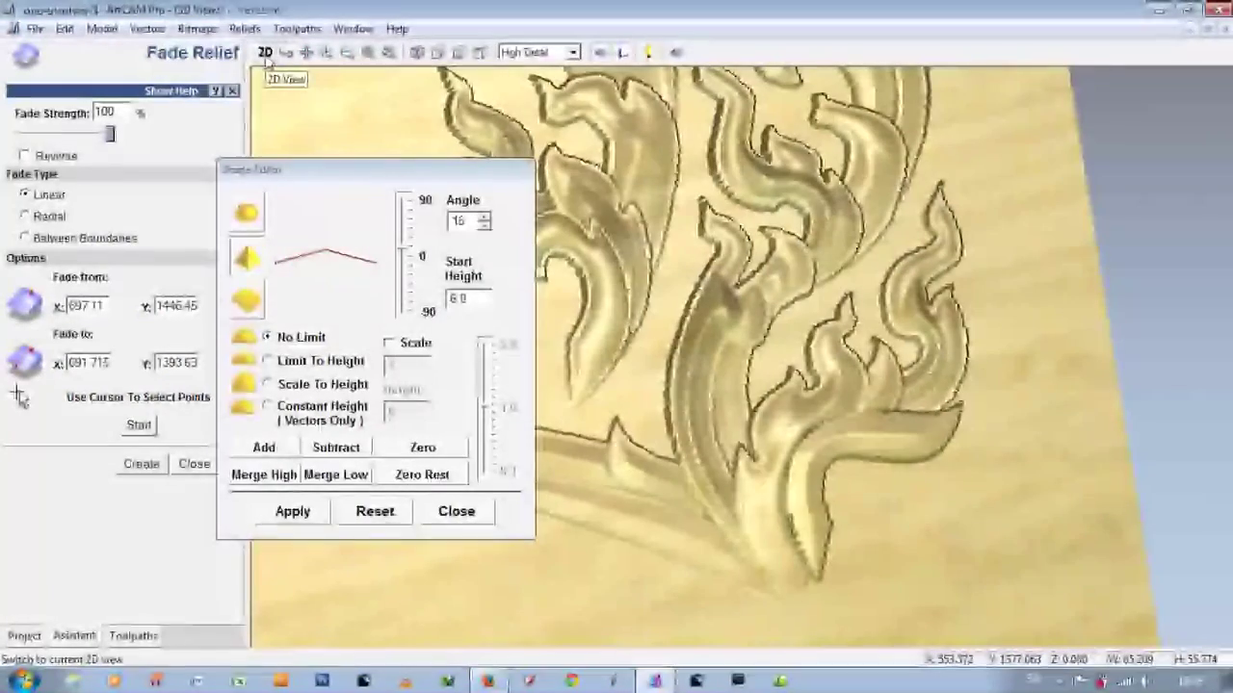
left_click(265, 54)
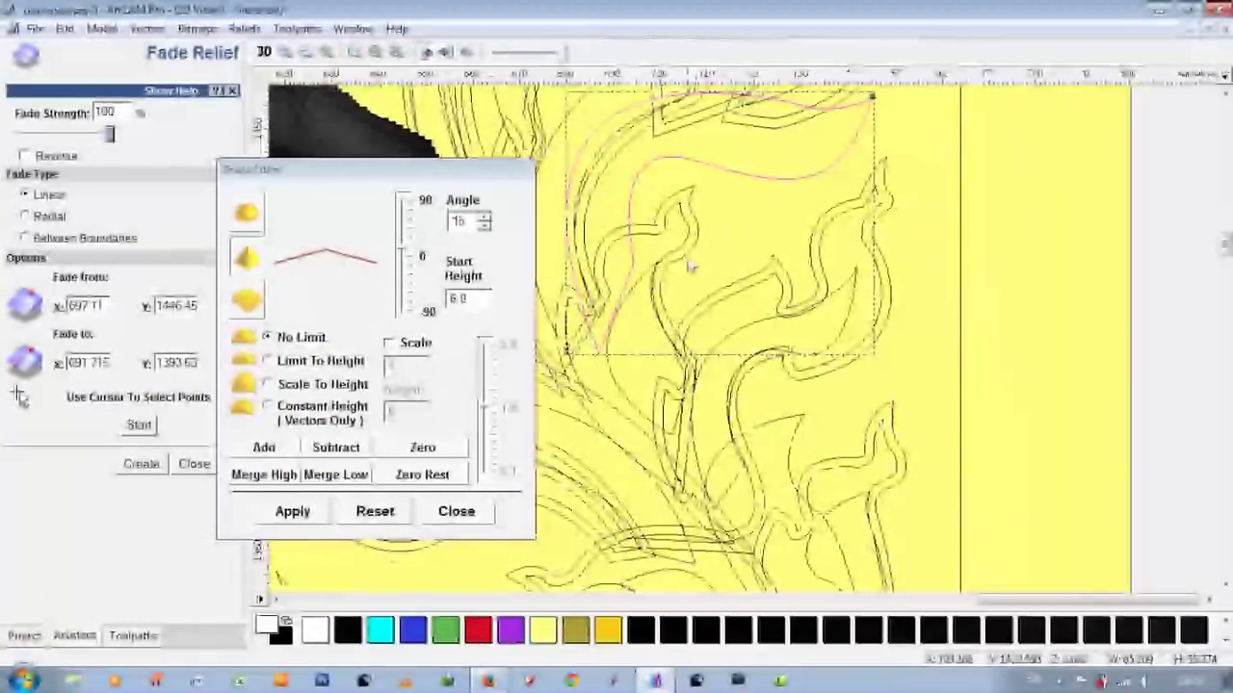
Step: Select a neighbouring flame leaf and check the relief in 3D
left_click(434, 313)
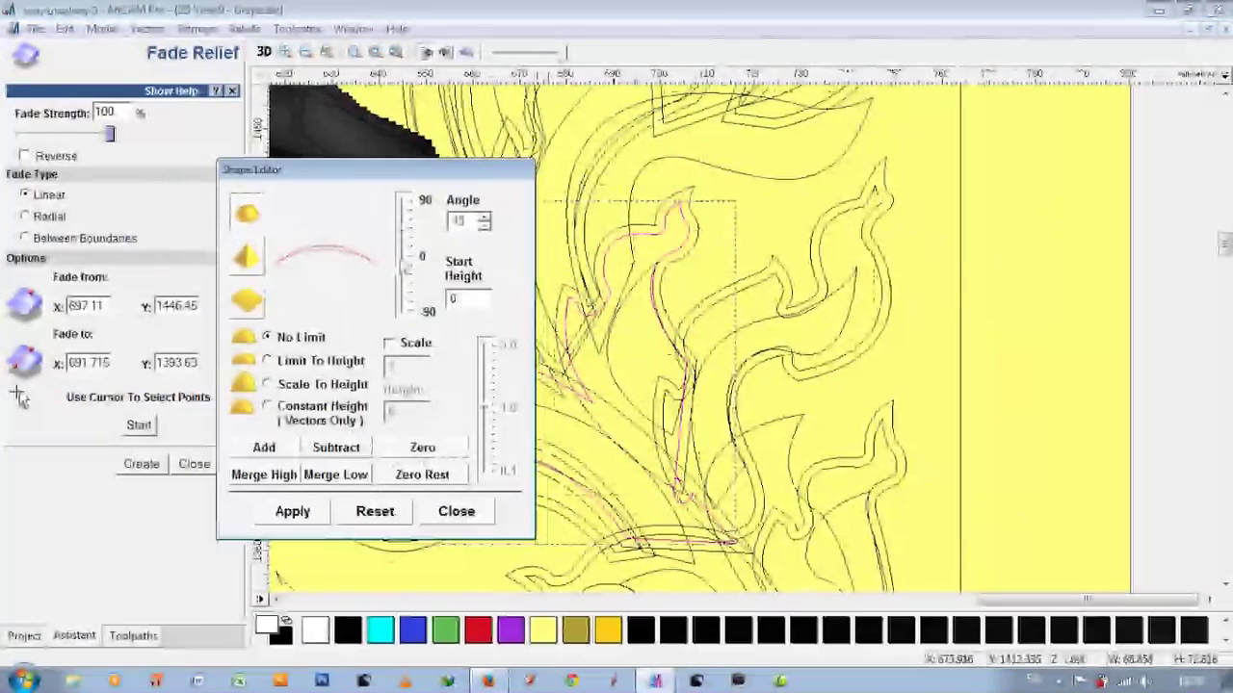
left_click(655, 262)
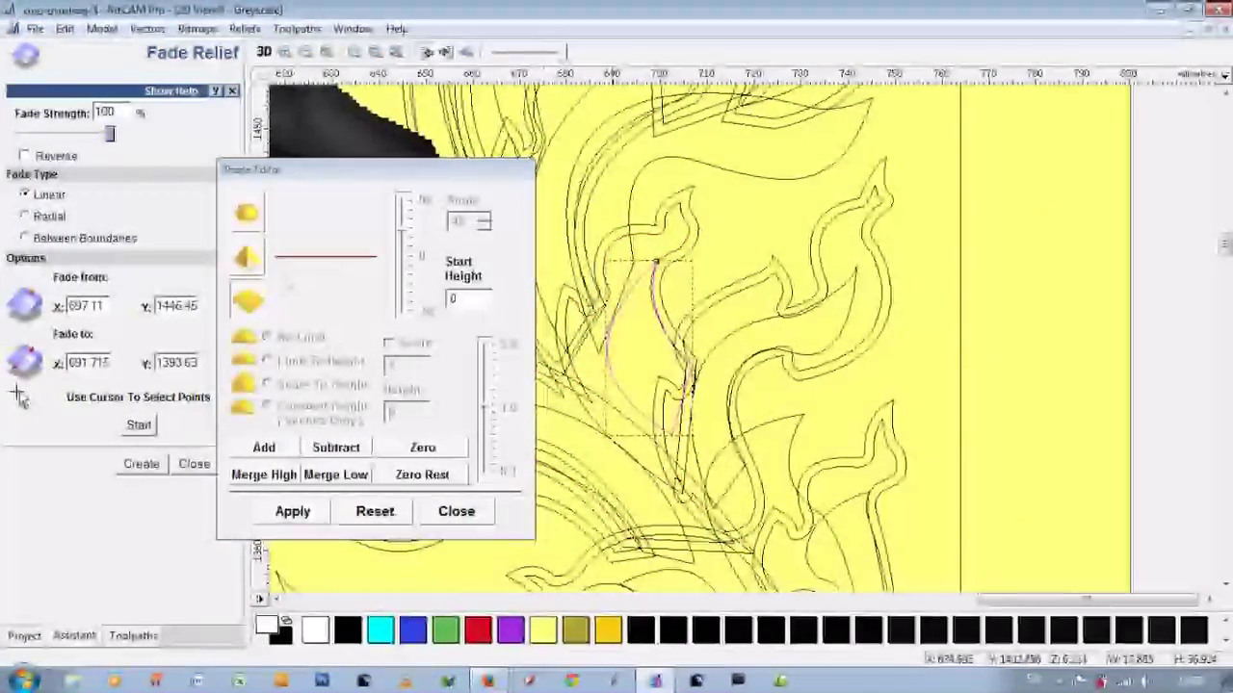
left_click(662, 218)
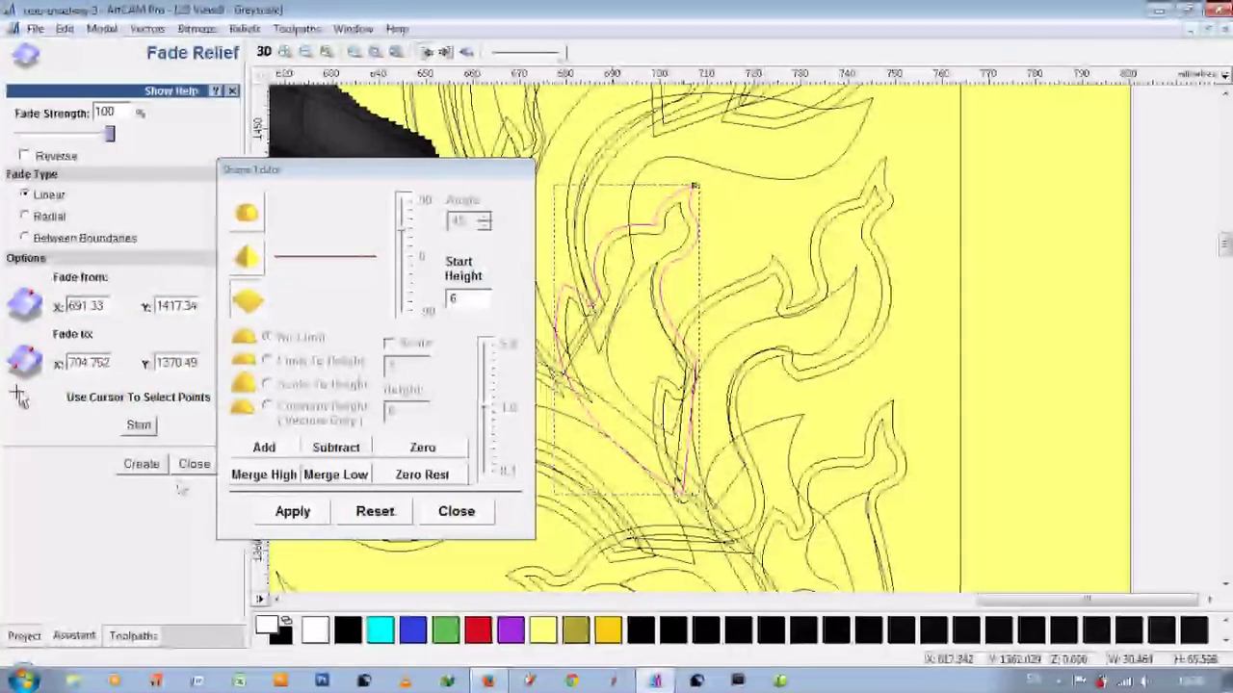
left_click(684, 510)
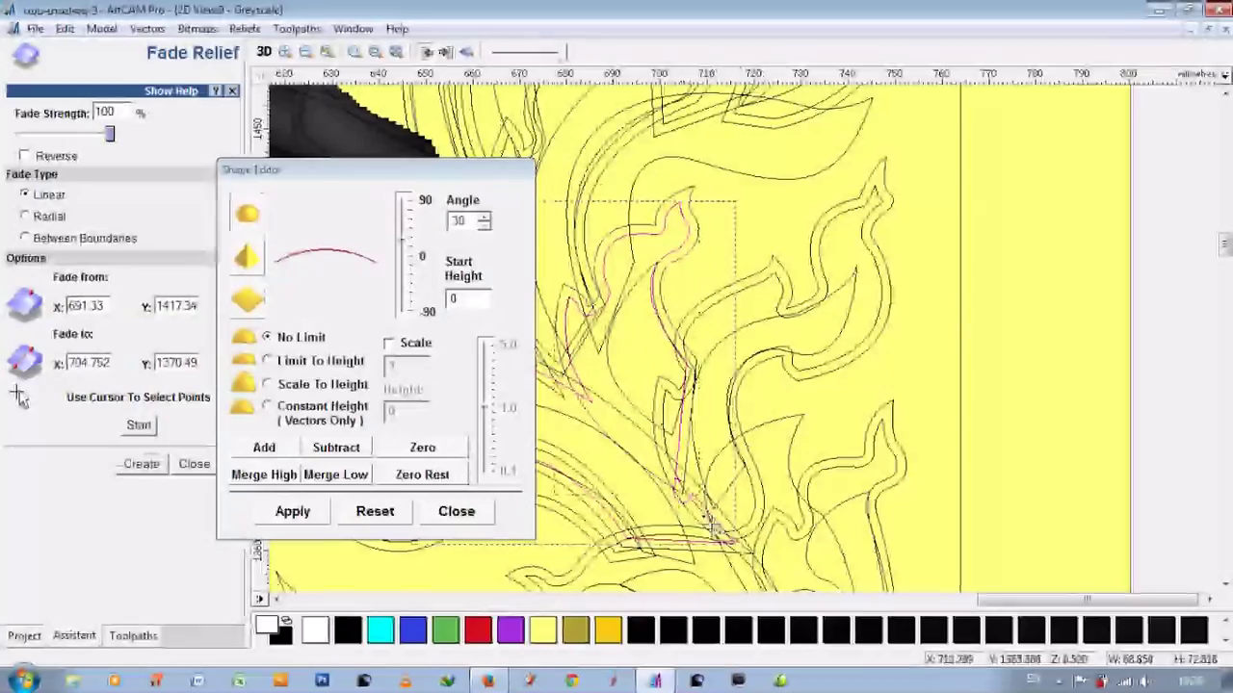
key("F3")
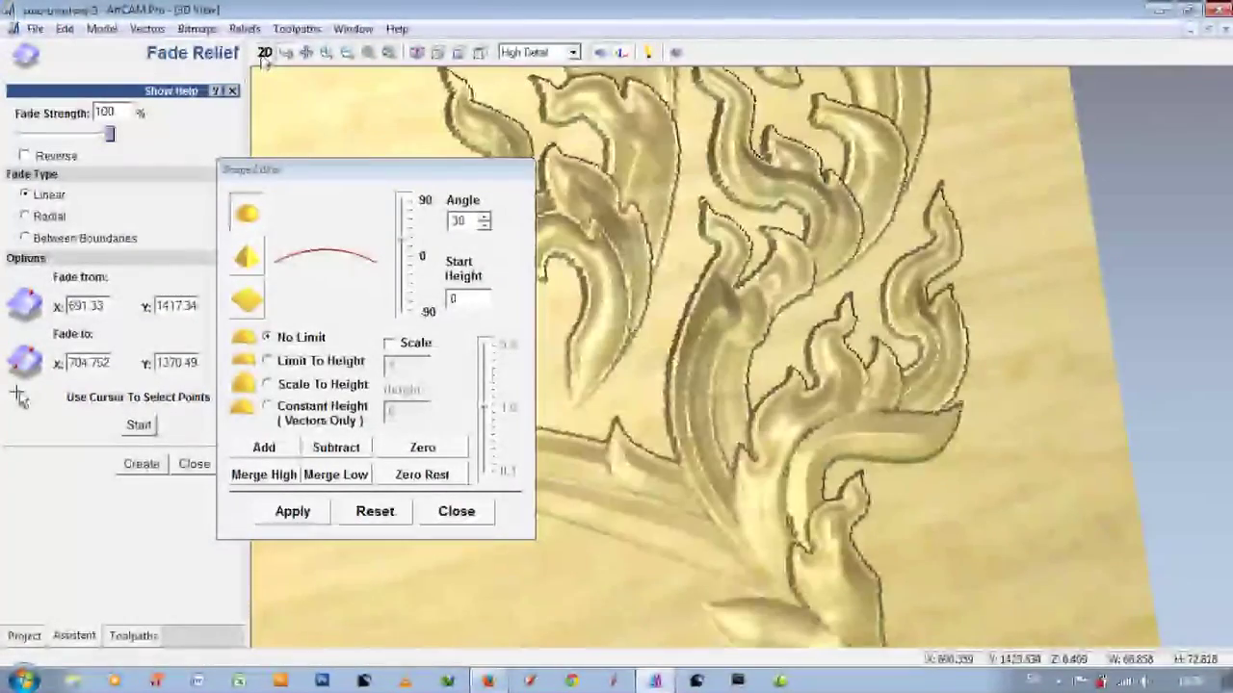
key("F2")
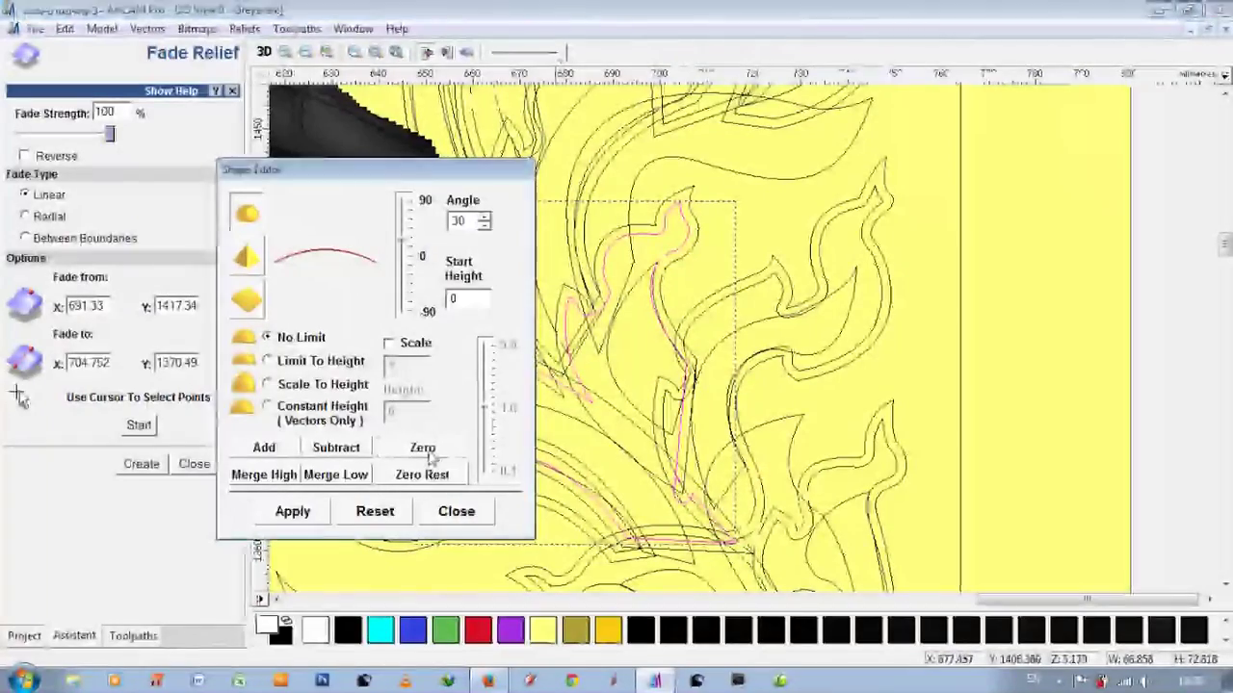
Step: Back in 2D, select the leaf outline and open Offset Vector(s) at 2 inwards, radiused
left_click(264, 53)
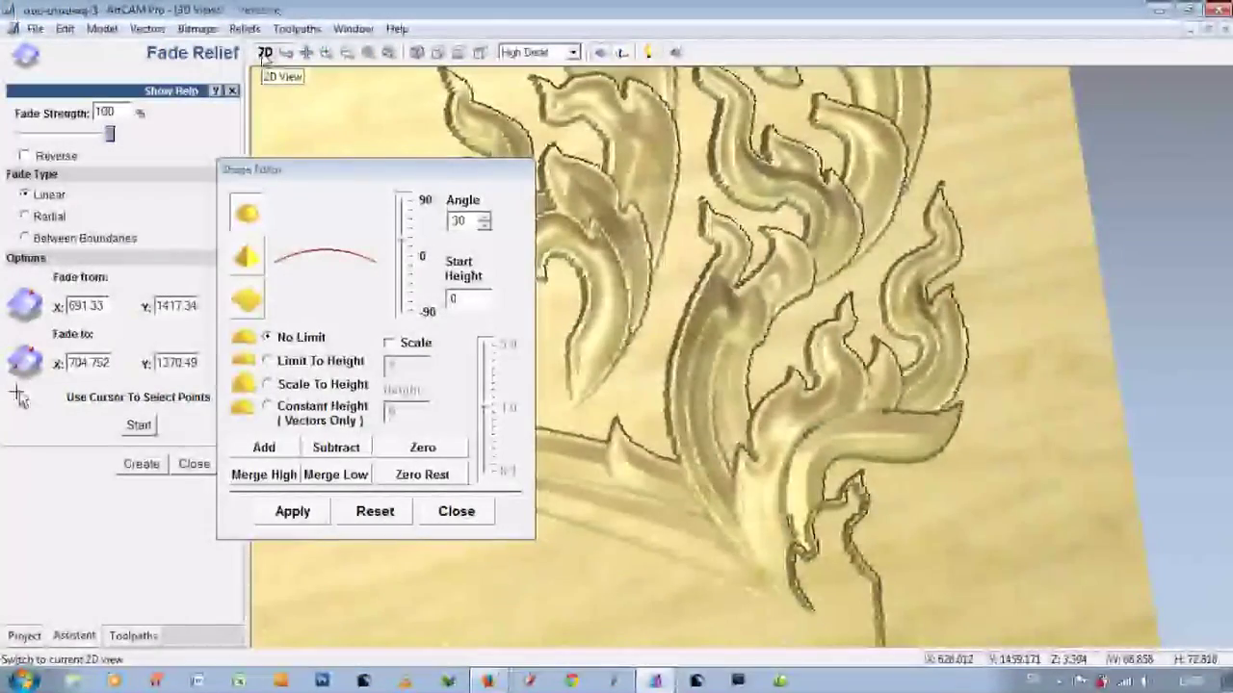
left_click(264, 53)
key("F3")
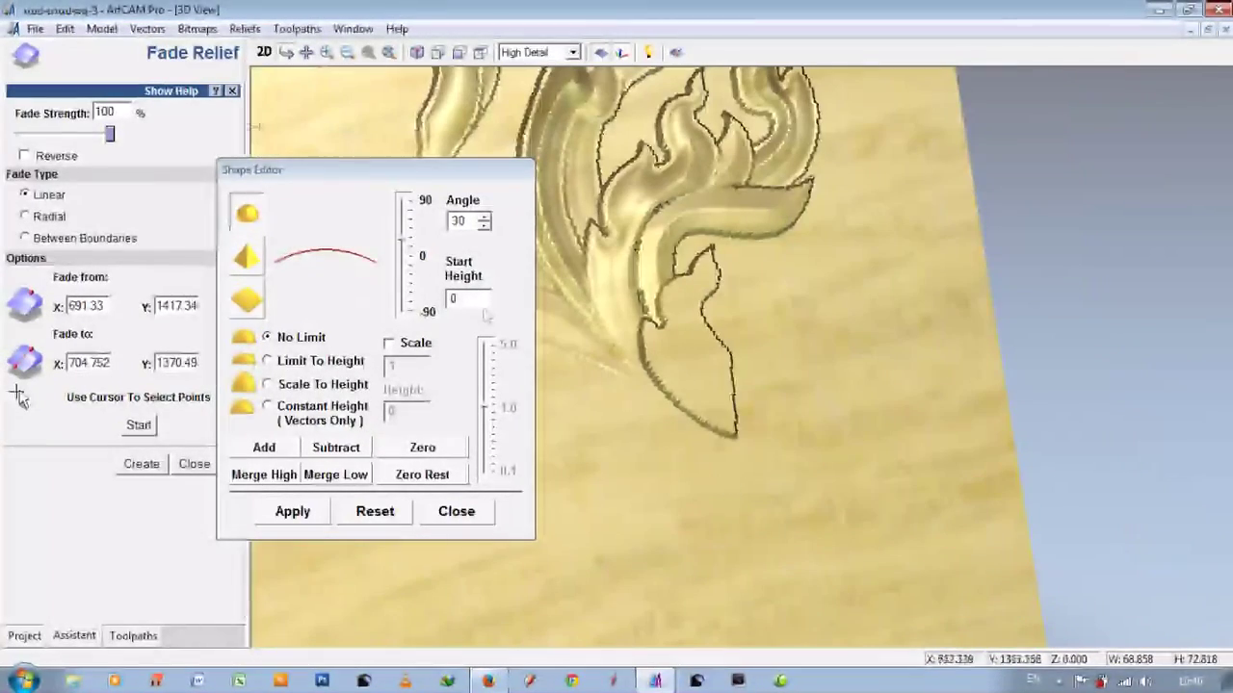
key("F2")
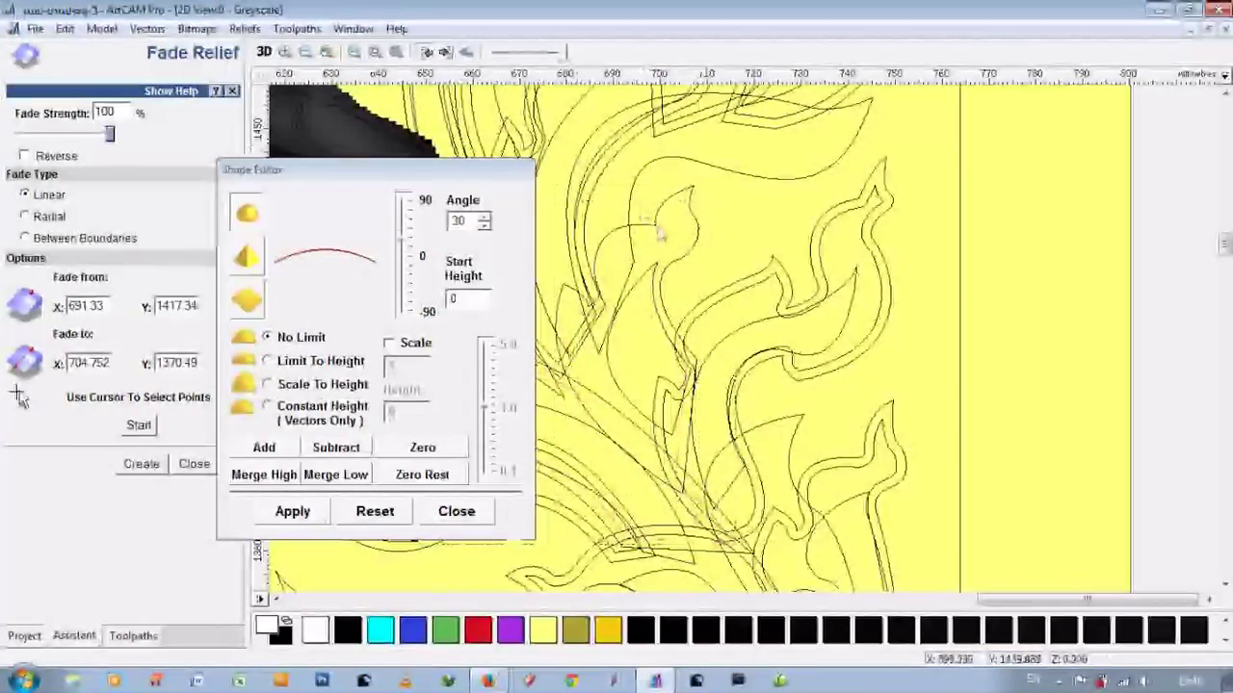
left_click(194, 463)
left_click(55, 206)
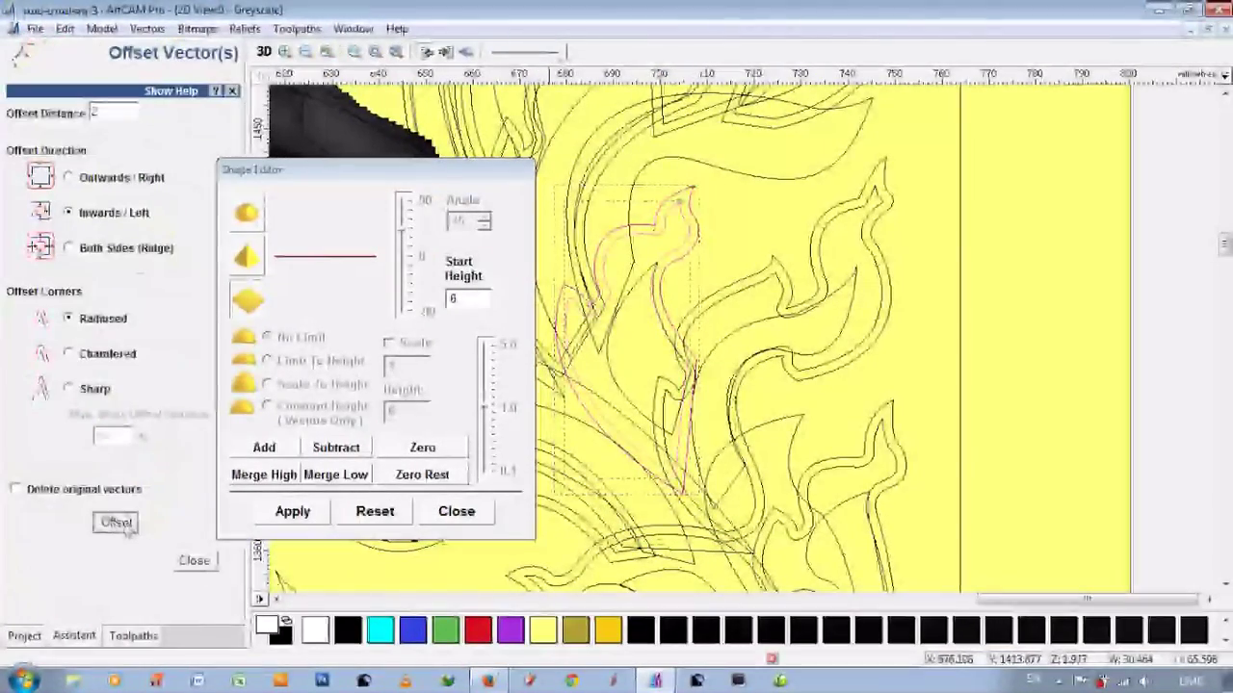
Step: Create inward offsets of two leaf outlines, then close the offset tool
left_click_drag(338, 169, 1085, 162)
left_click(115, 522)
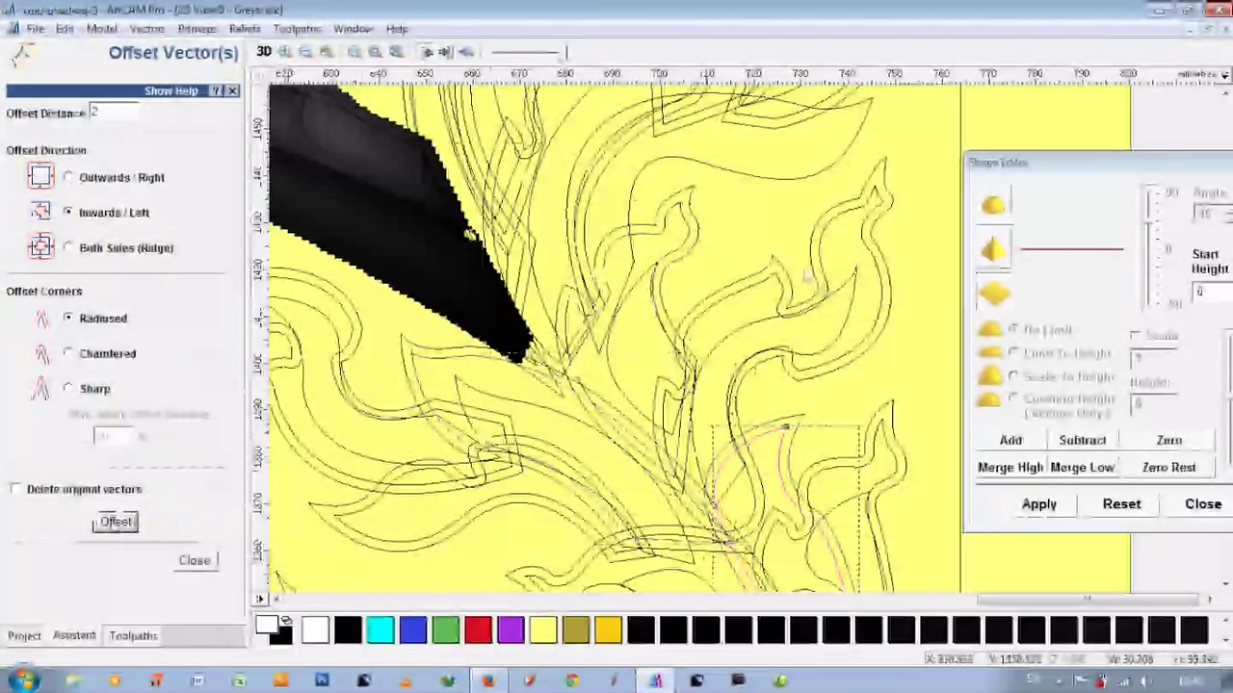
left_click(263, 52)
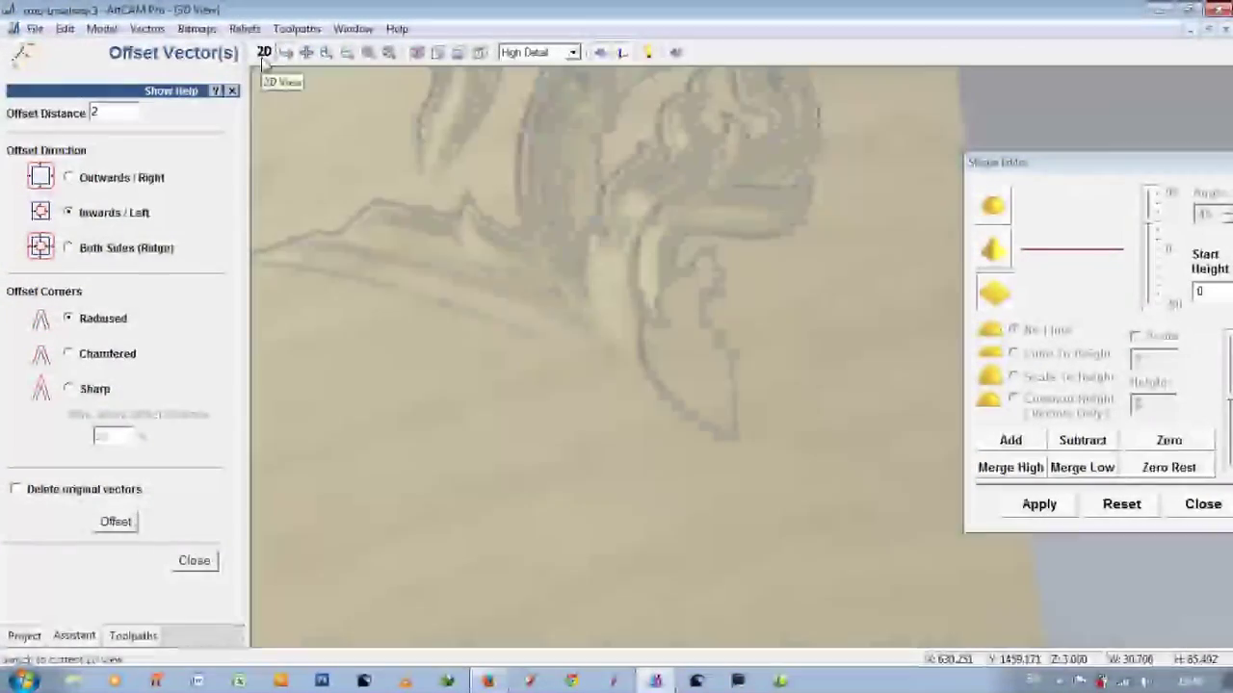
left_click(264, 53)
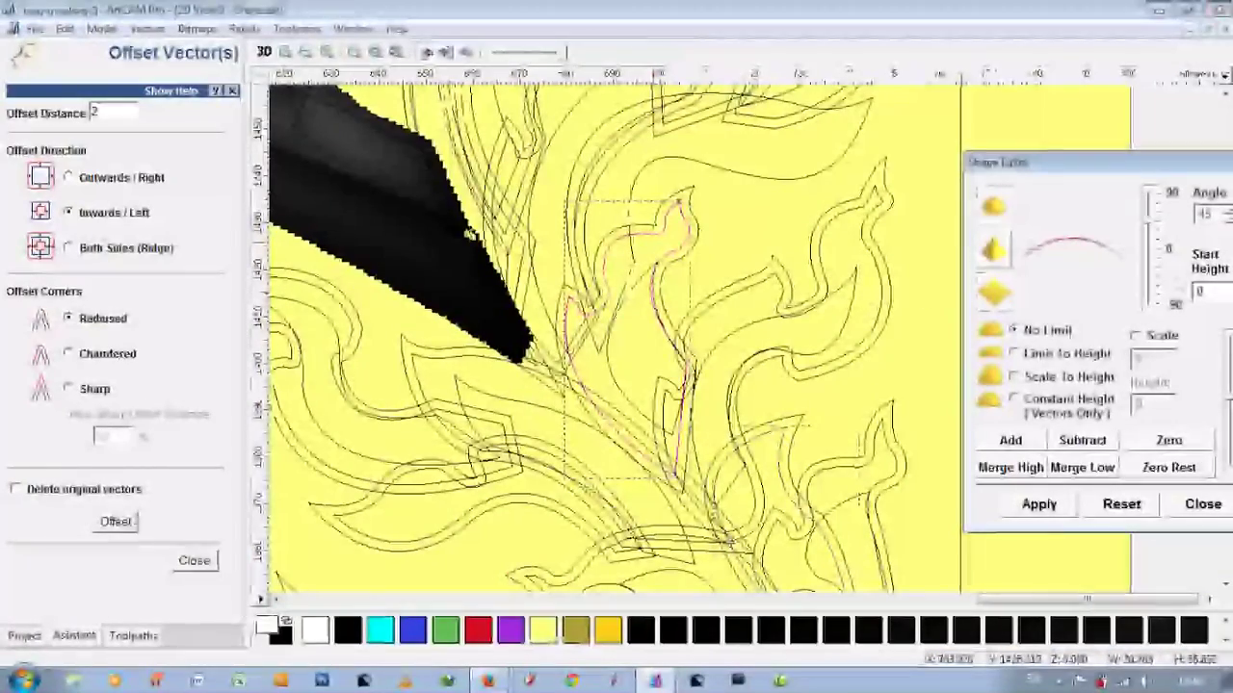
left_click(663, 288)
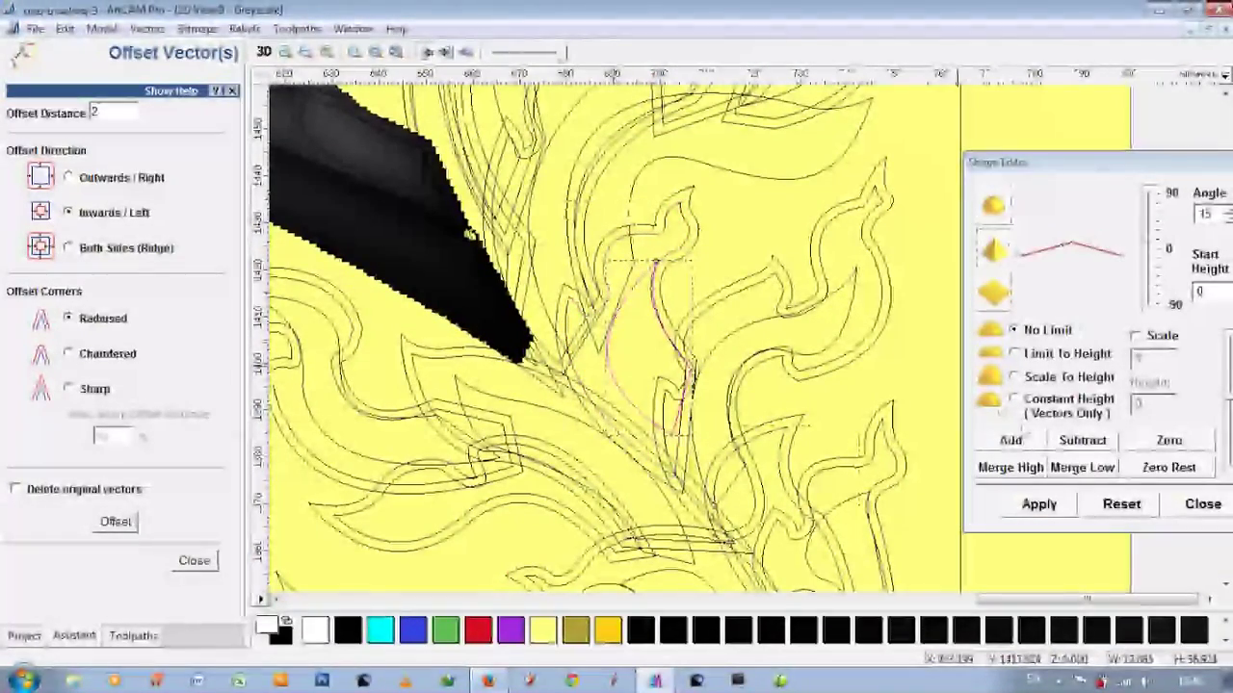
left_click(116, 521)
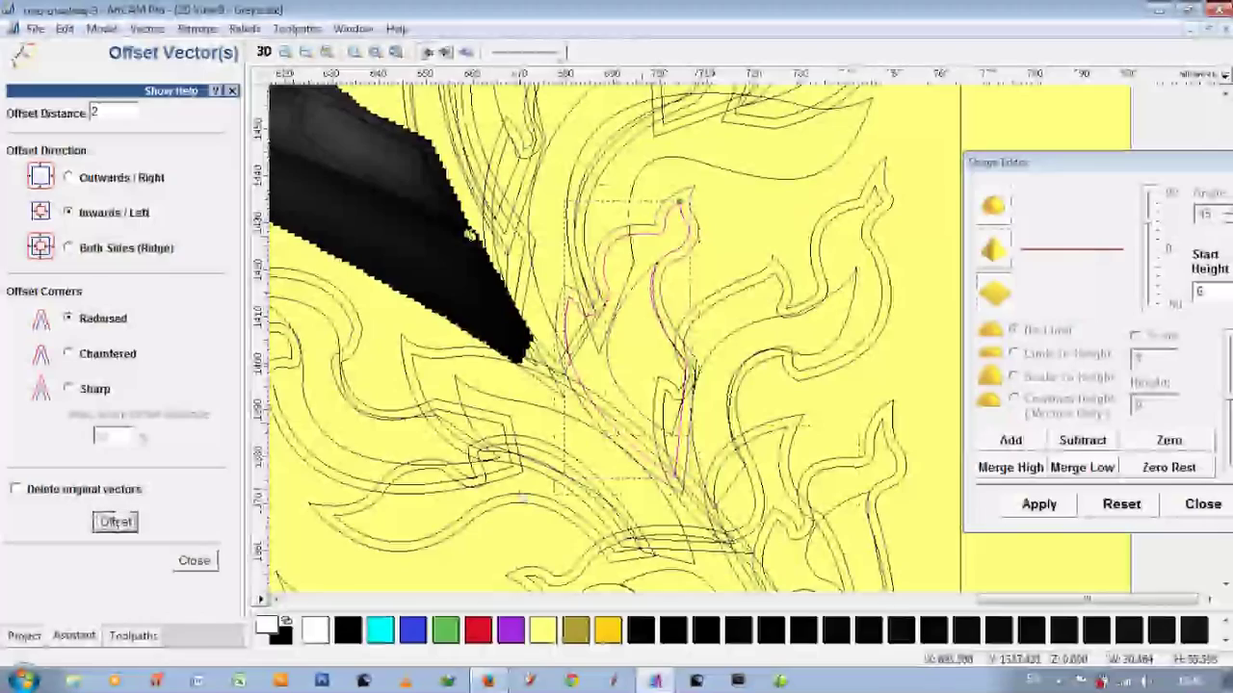
key("Escape")
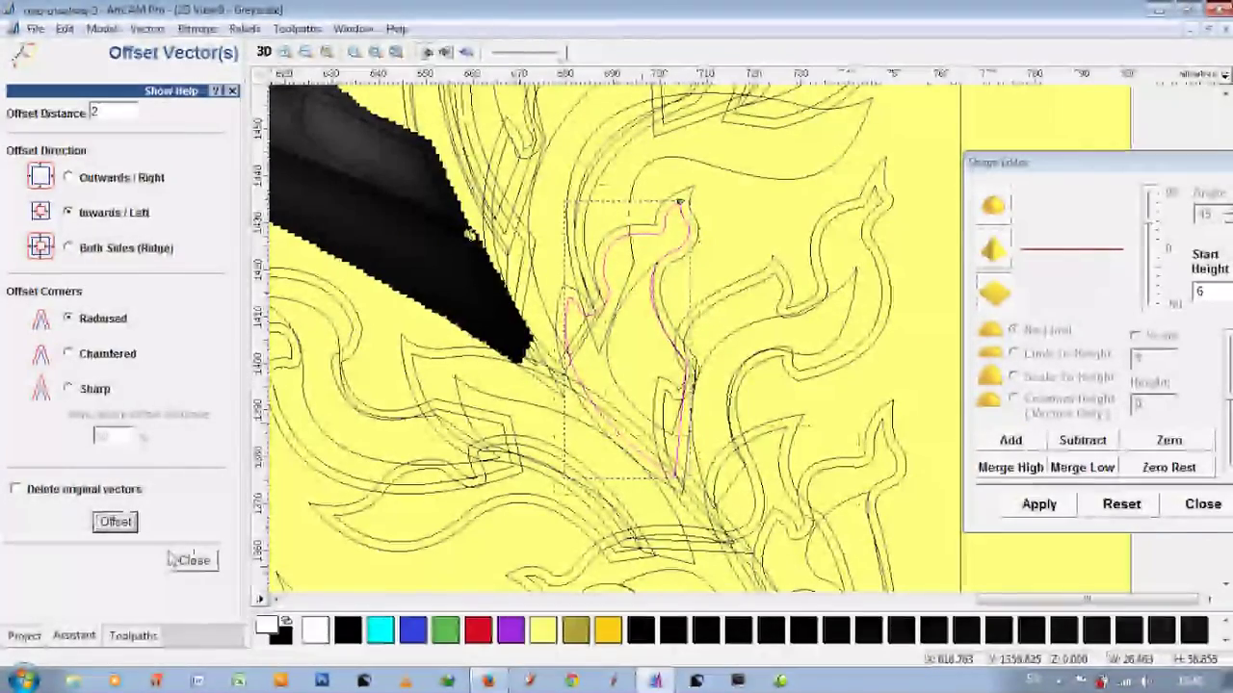
left_click(194, 560)
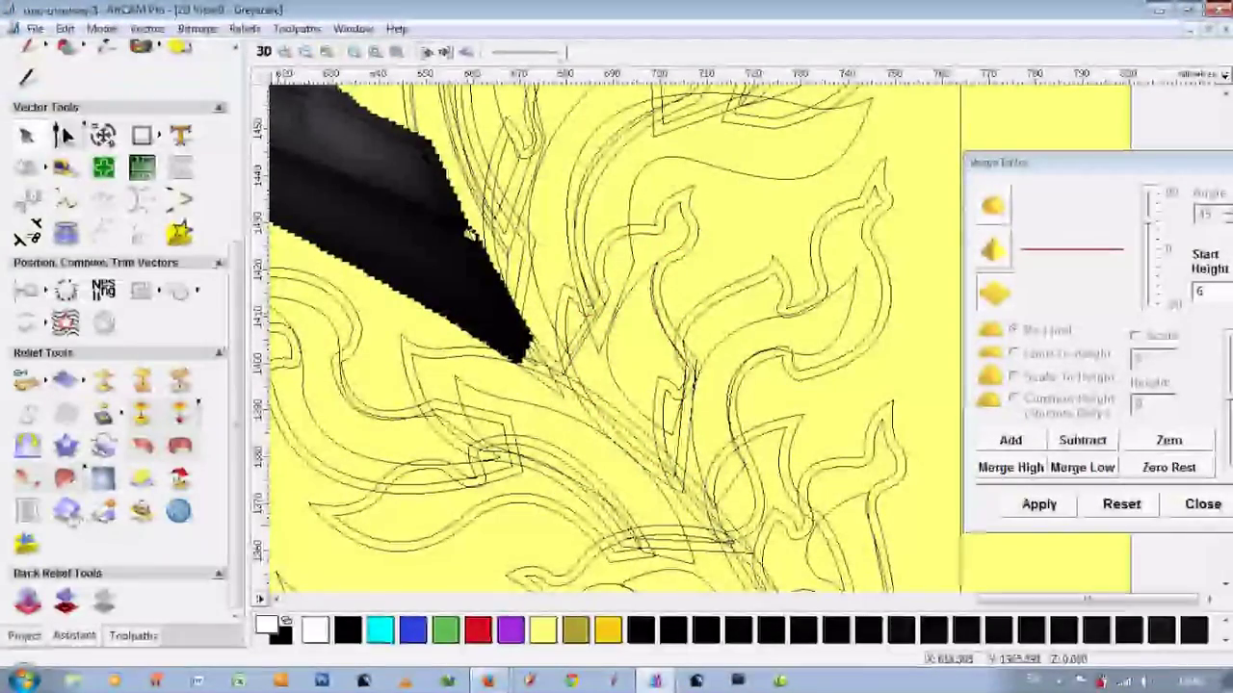
Step: Fade a selected leaf along its length and inspect it in 3D
left_click(690, 247)
left_click(263, 51)
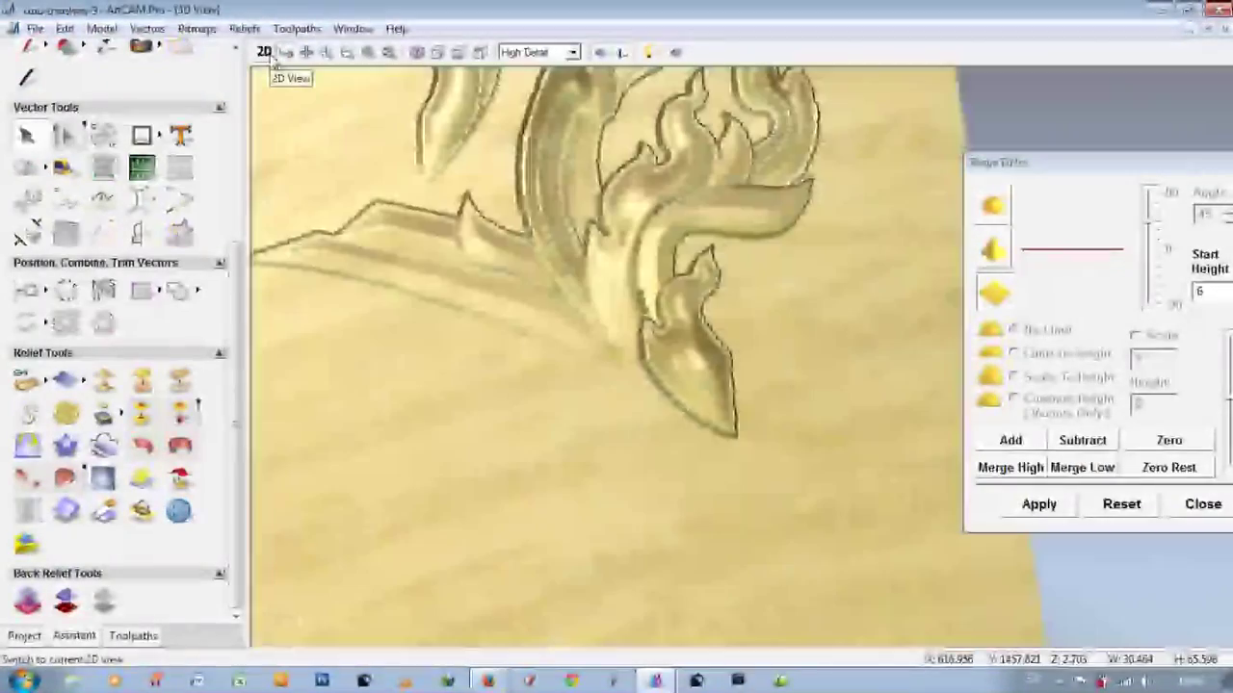
left_click(265, 52)
left_click(65, 510)
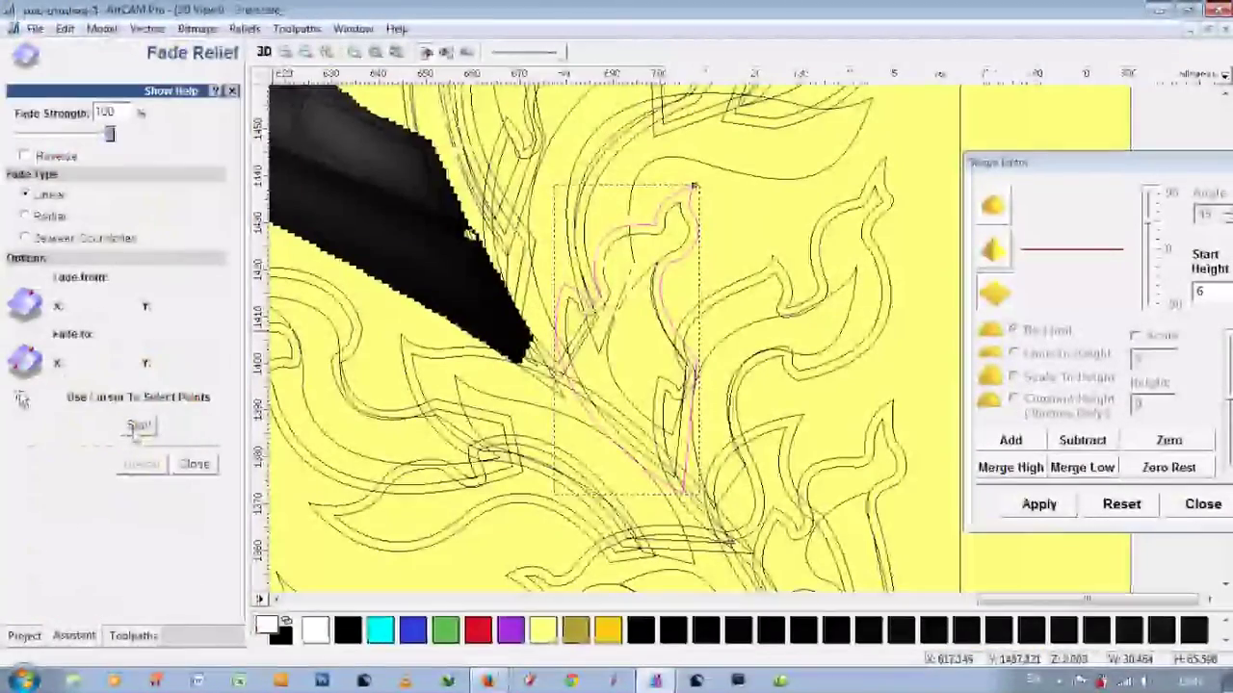
left_click_drag(653, 287, 681, 486)
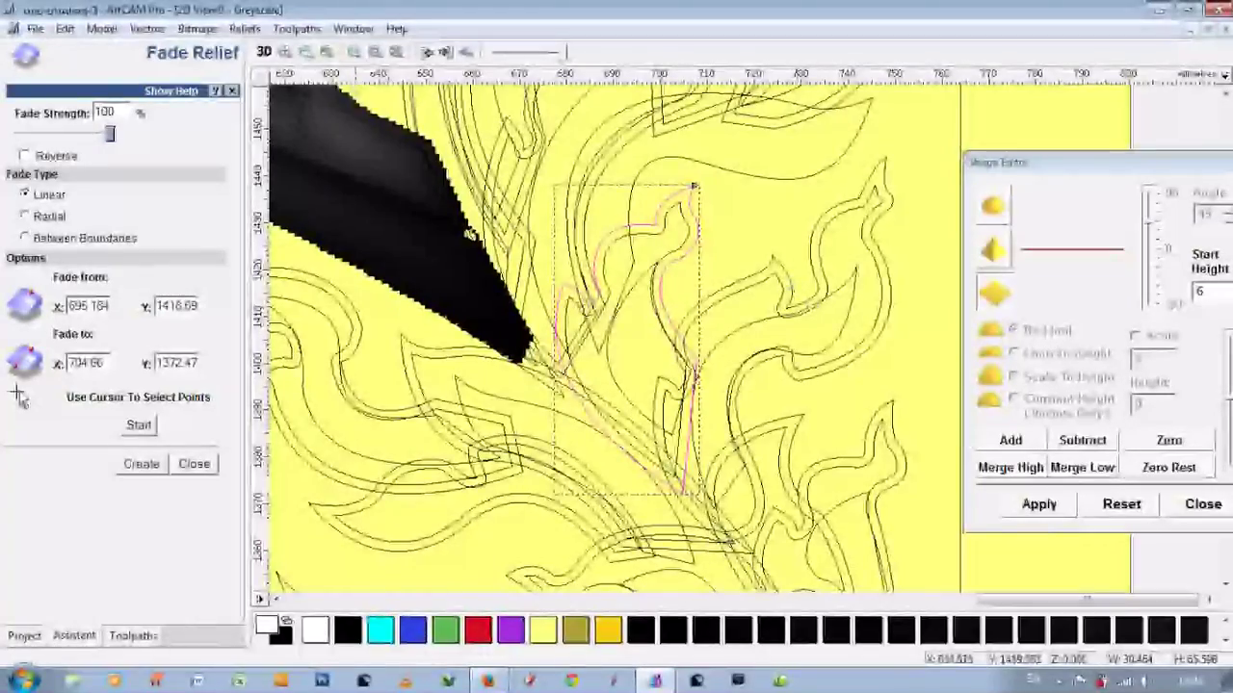
left_click(263, 52)
mouse_move(578, 308)
left_mouse_down()
mouse_move(787, 292)
mouse_move(565, 317)
mouse_move(661, 385)
left_mouse_up()
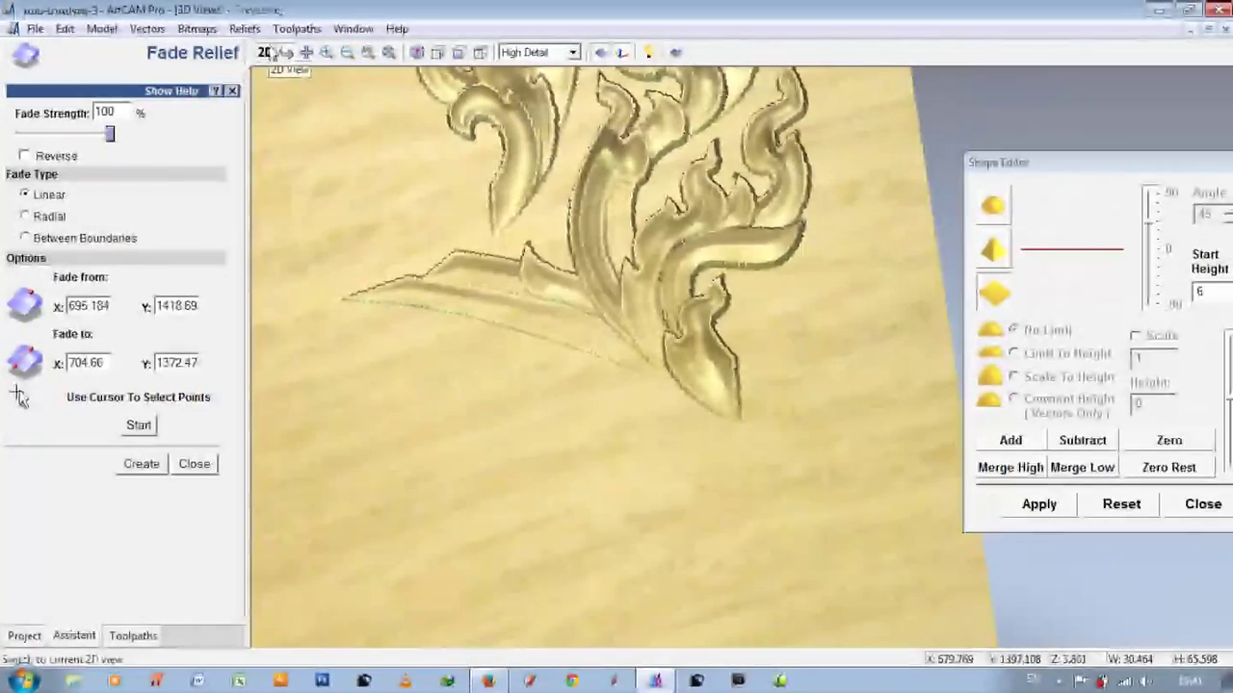
left_click(270, 52)
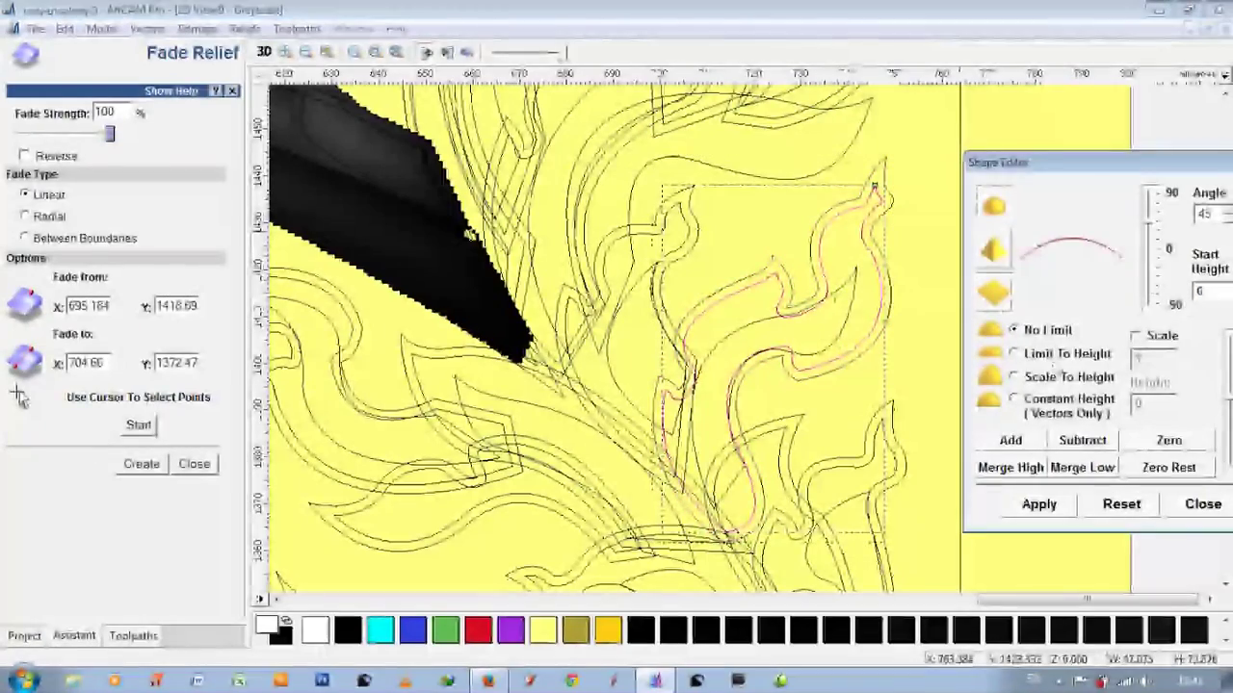
Step: Fade the larger leaf from X 720.81 to X 719.846, review in 3D, and enter 6.0
left_click(790, 313)
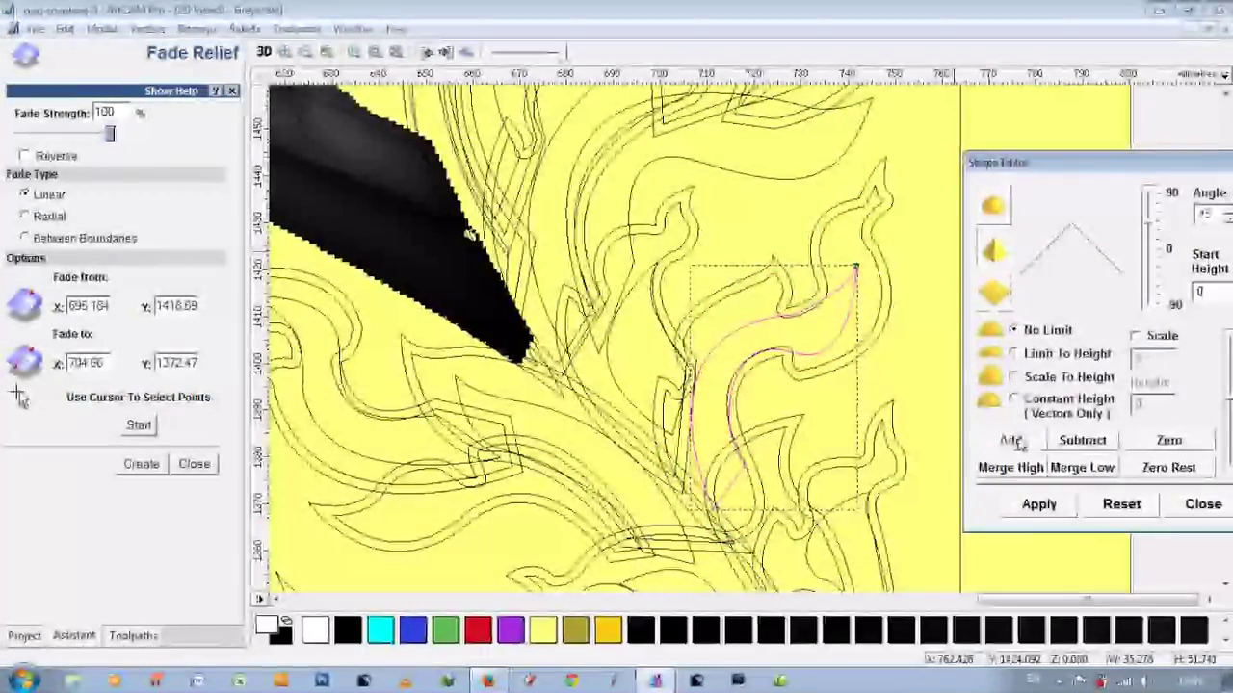
left_click(759, 341)
left_click(139, 425)
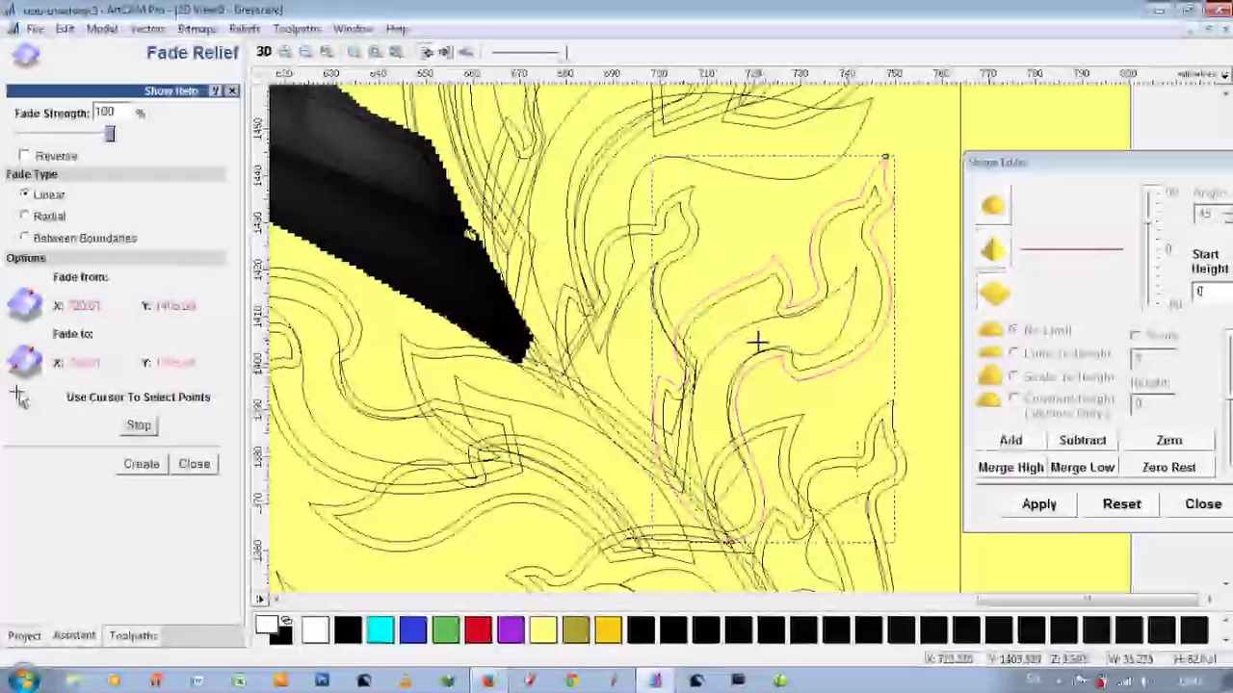
left_click(753, 535)
left_click(263, 52)
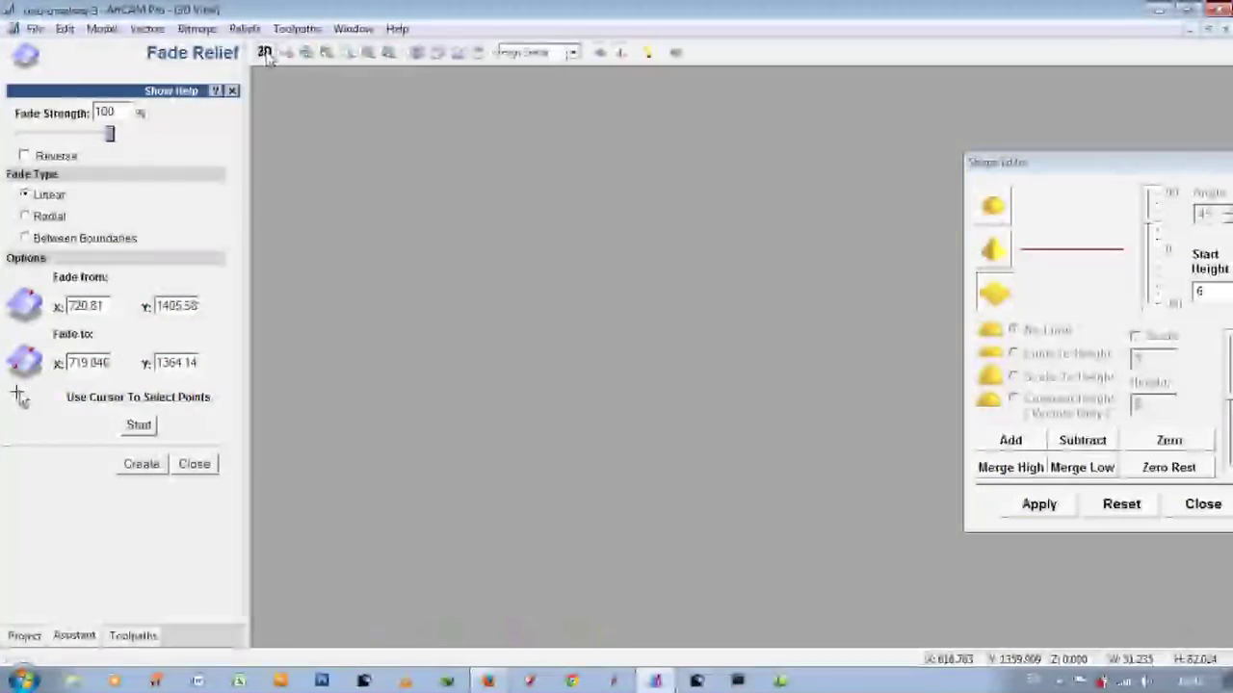
scroll(821, 336, "up", 3)
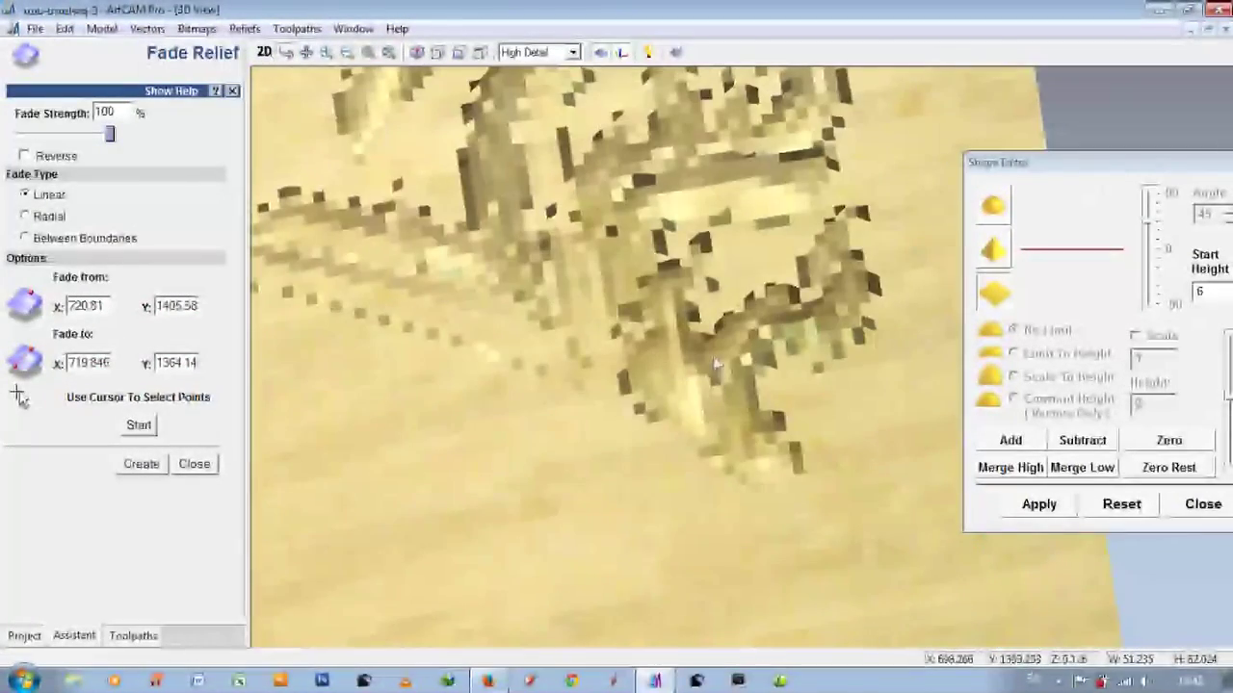
scroll(822, 335, "up", 2)
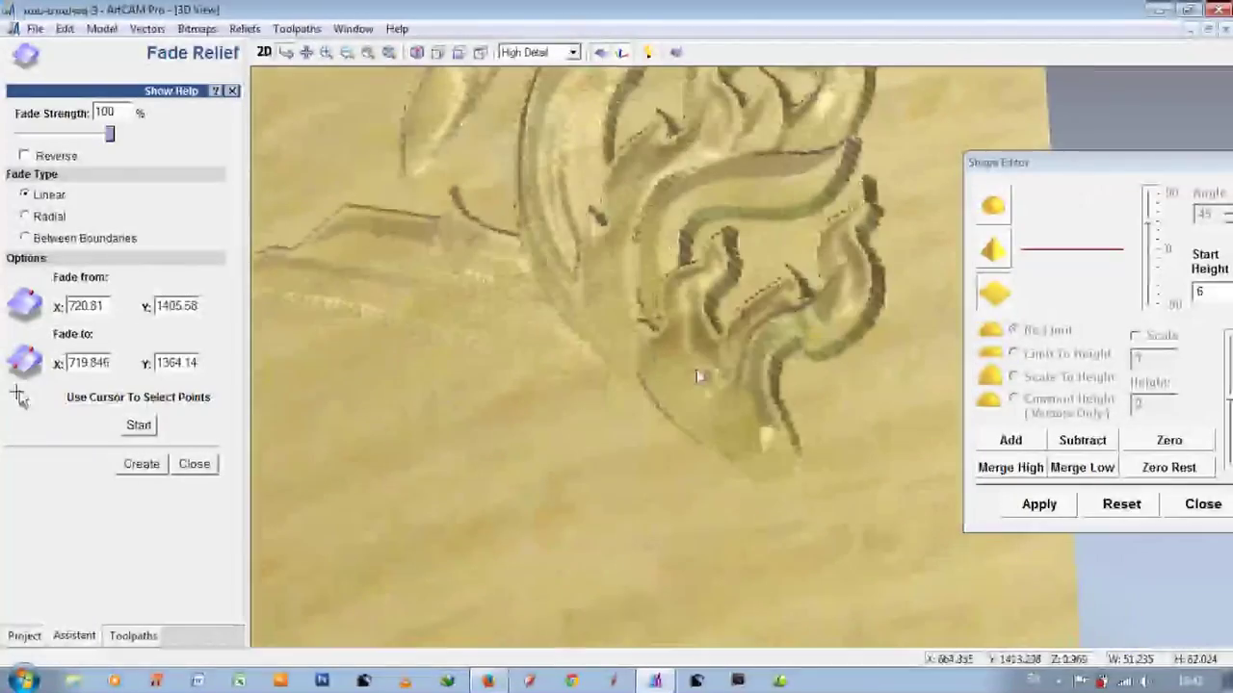
left_click_drag(821, 335, 700, 375)
left_click(264, 53)
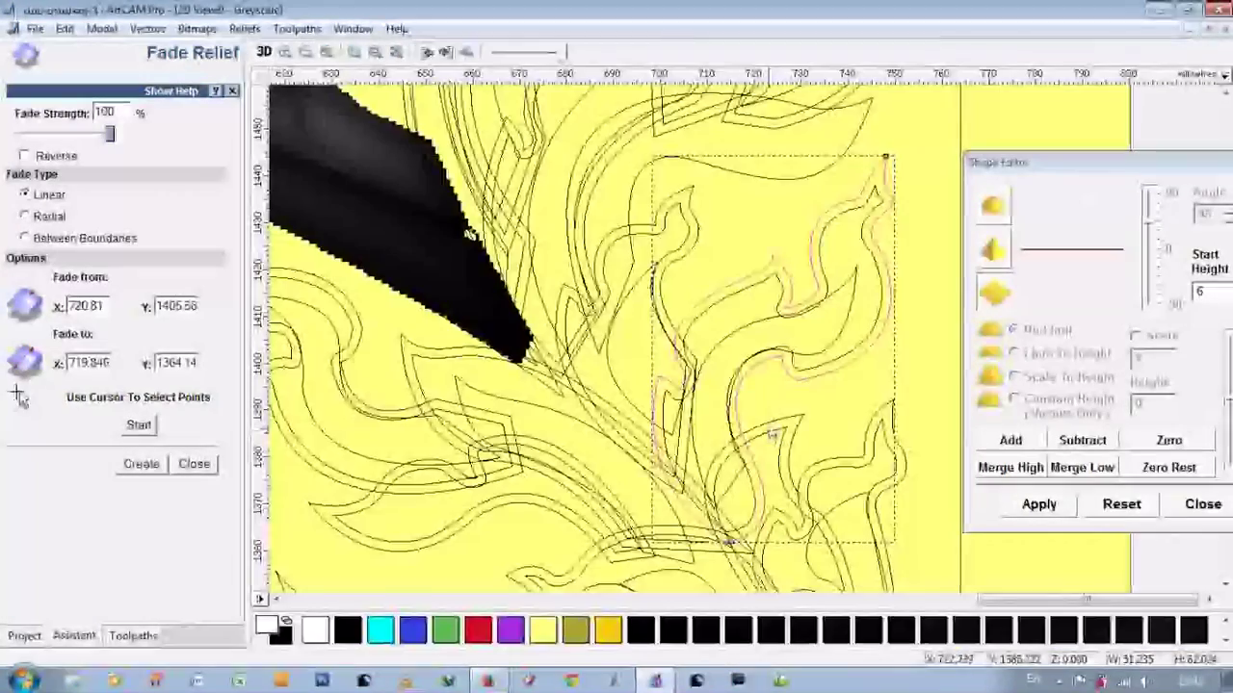
type("6.0")
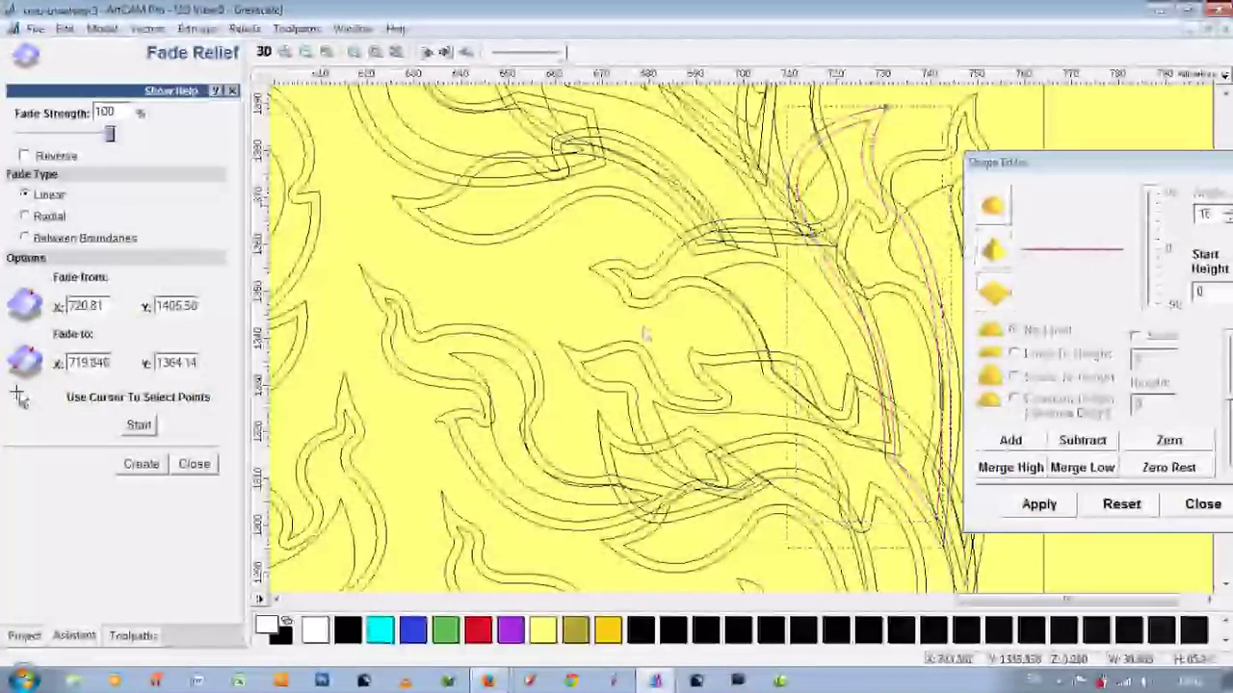
Step: Pick fade points along the leaf and apply the fade
left_click(140, 424)
left_click_drag(844, 214, 846, 218)
left_click(139, 425)
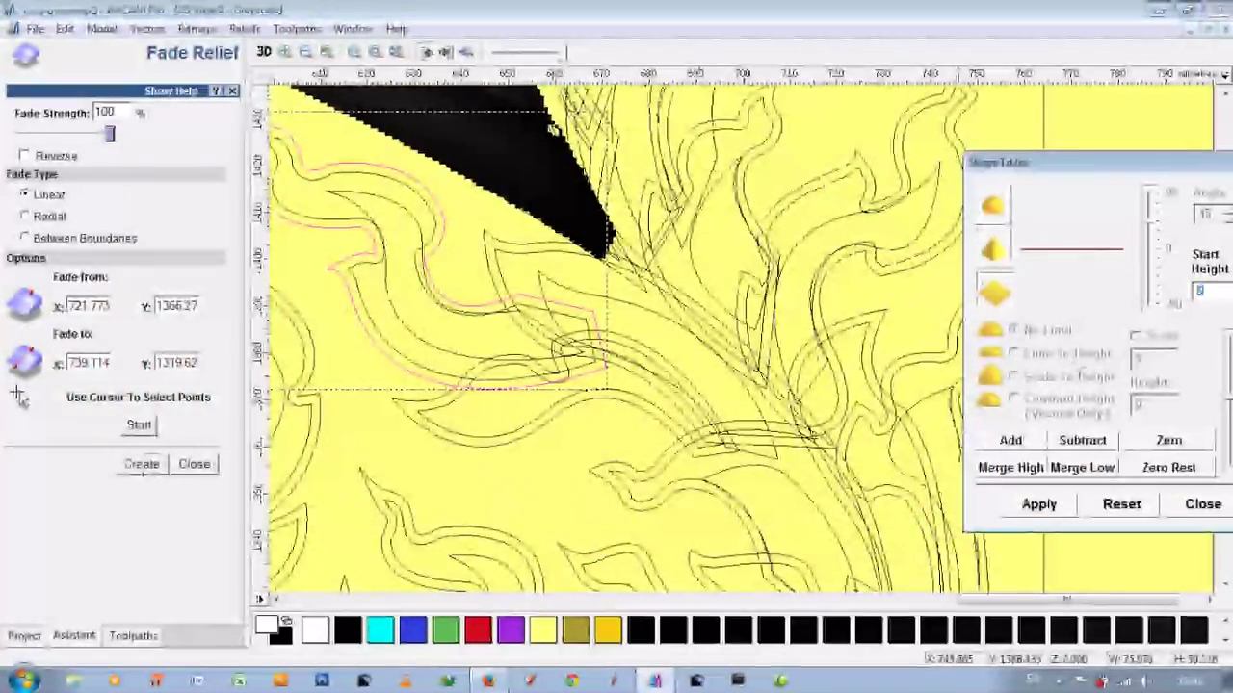
left_click(141, 471)
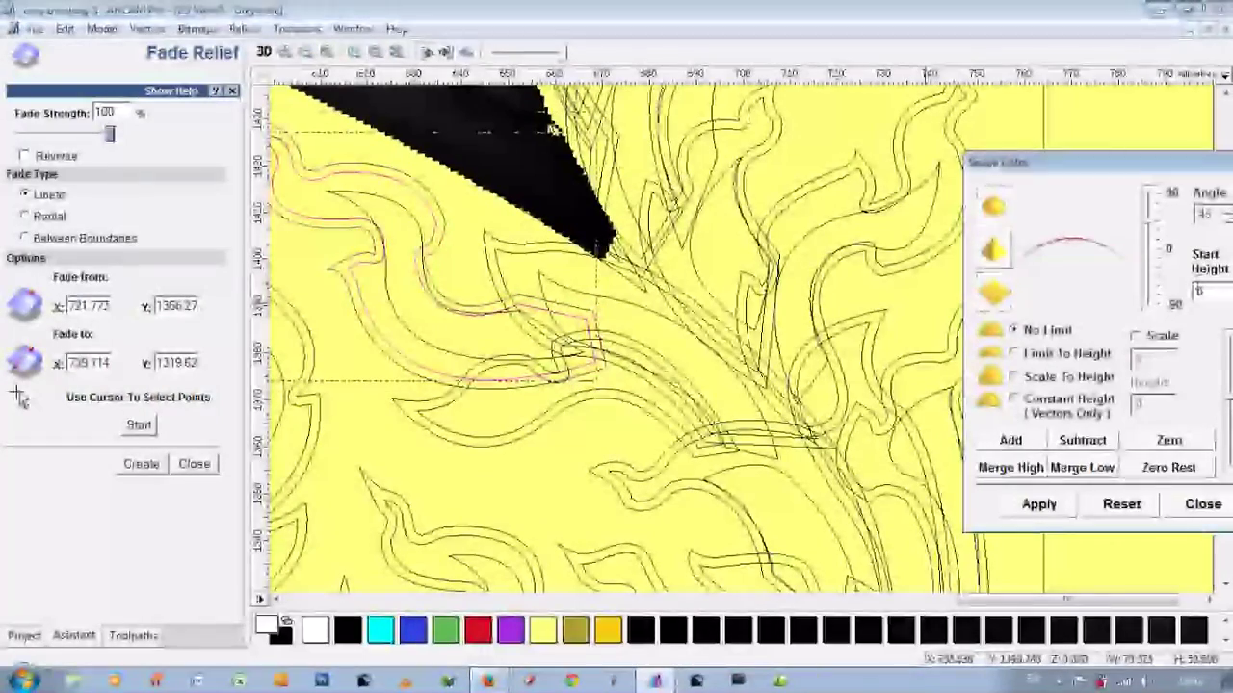
Step: Select another leaf vector and set its start height to 6.0
left_click(446, 349)
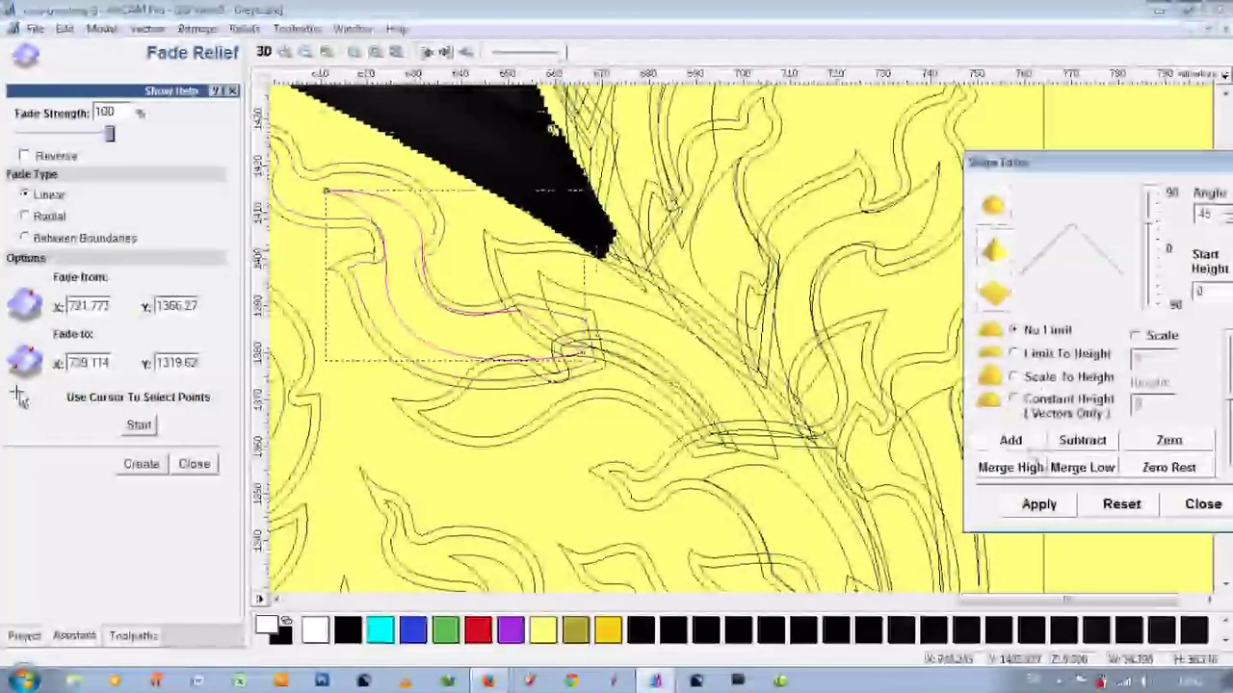
left_click(489, 253)
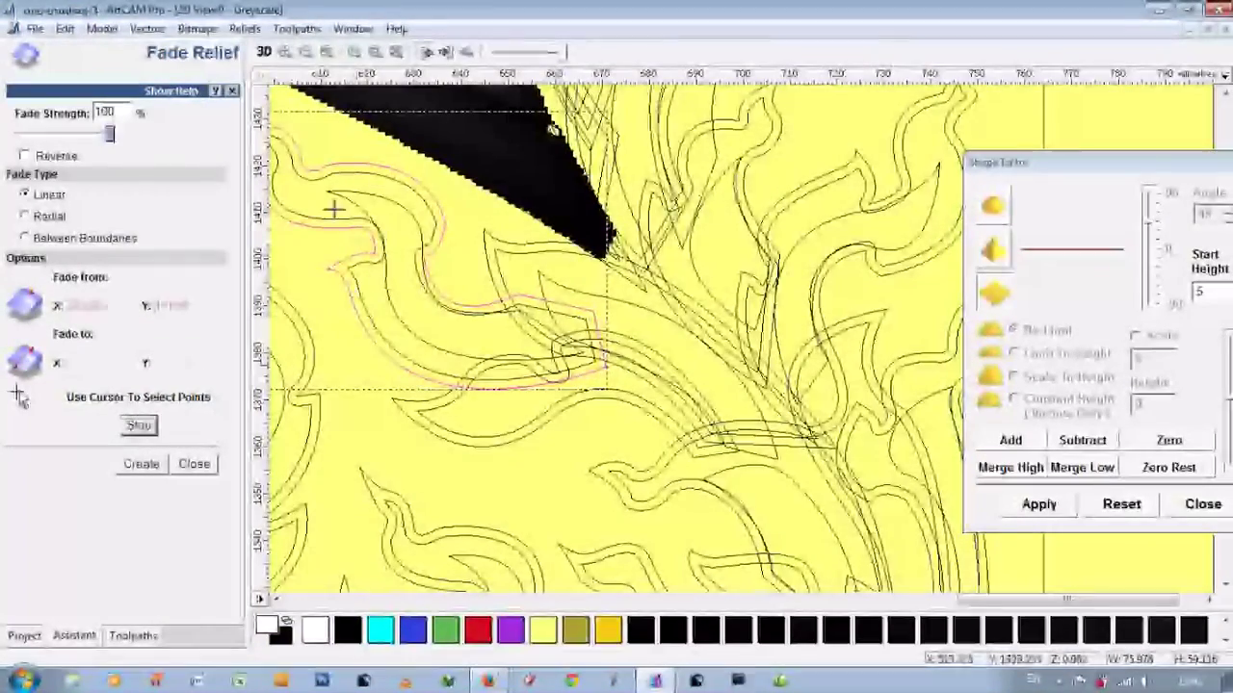
left_click_drag(331, 206, 600, 358)
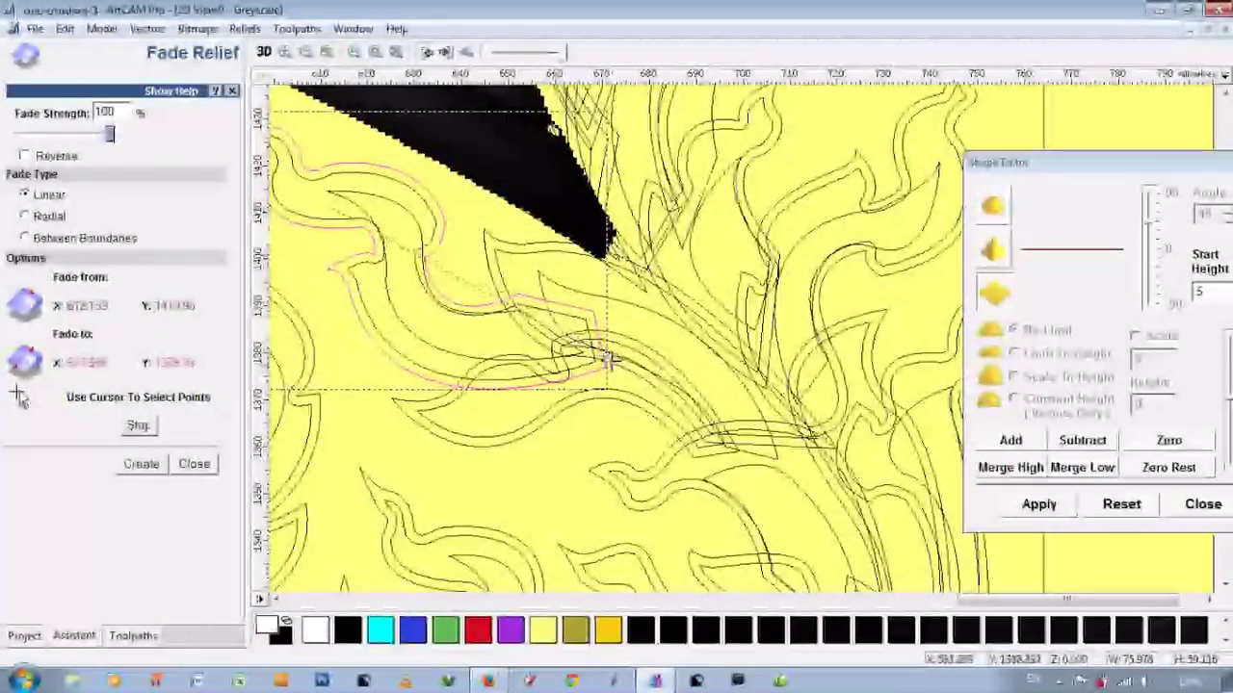
left_click(490, 252)
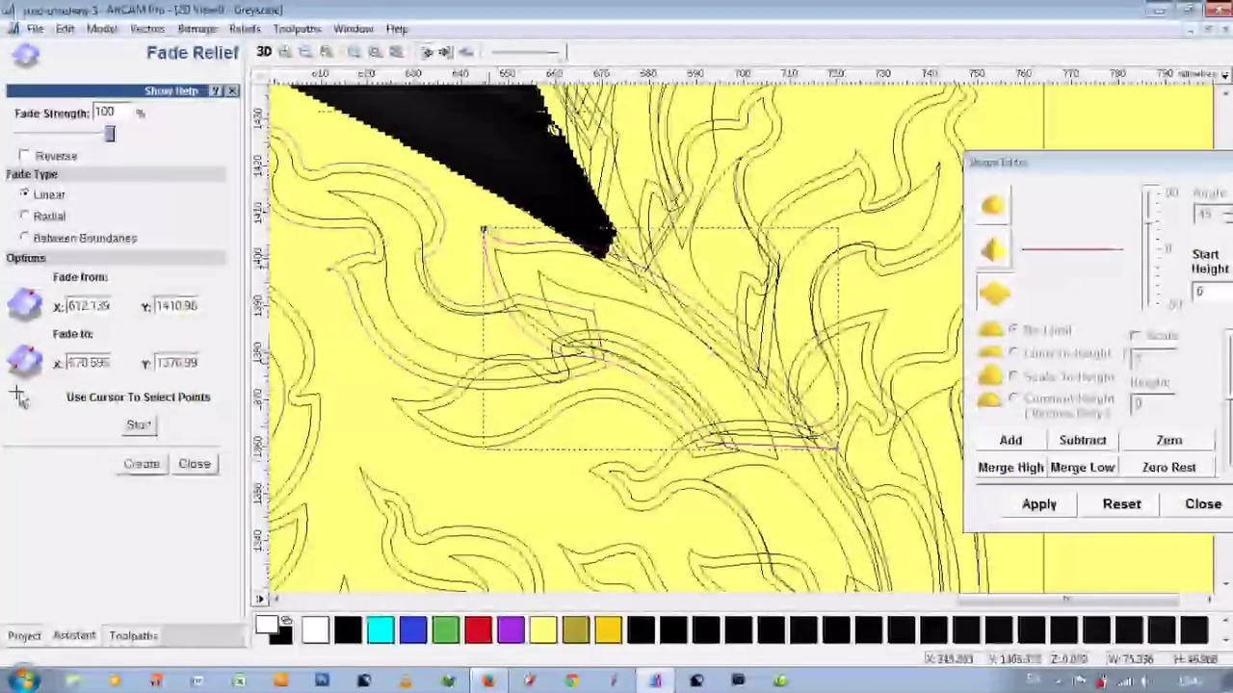
left_click(1204, 291)
type("6.0")
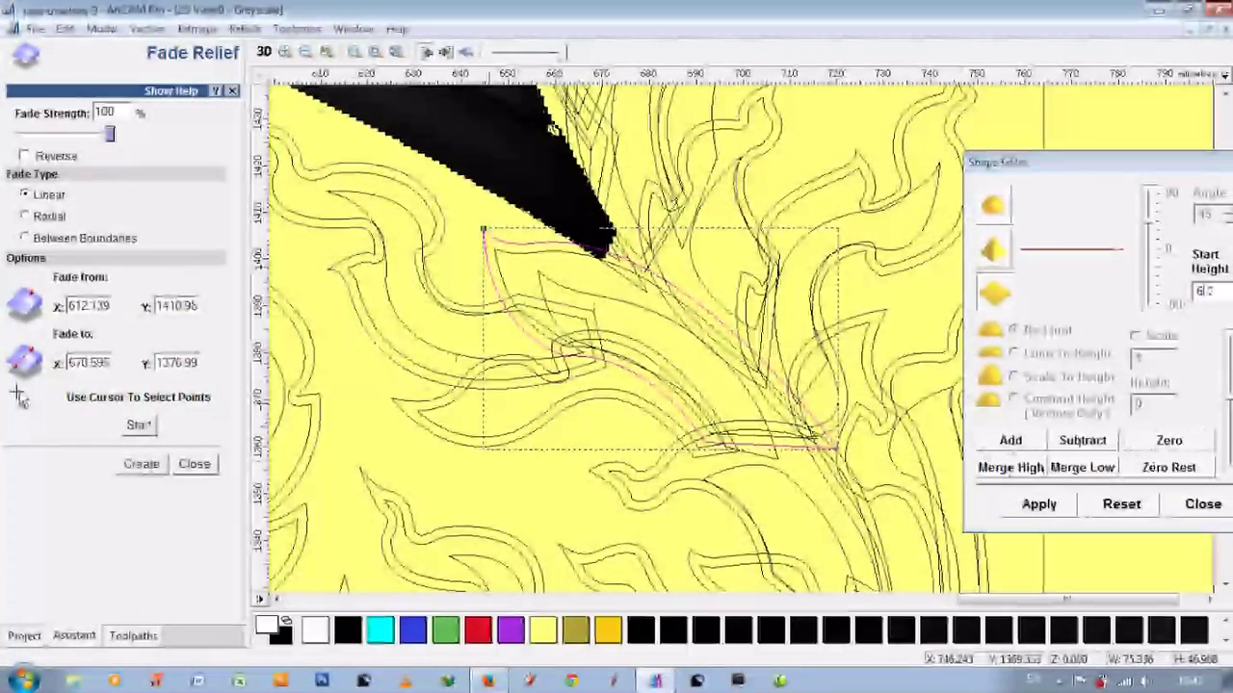
Step: Fade the next leaf outline toward its tip and check it in 3D
left_click(553, 256)
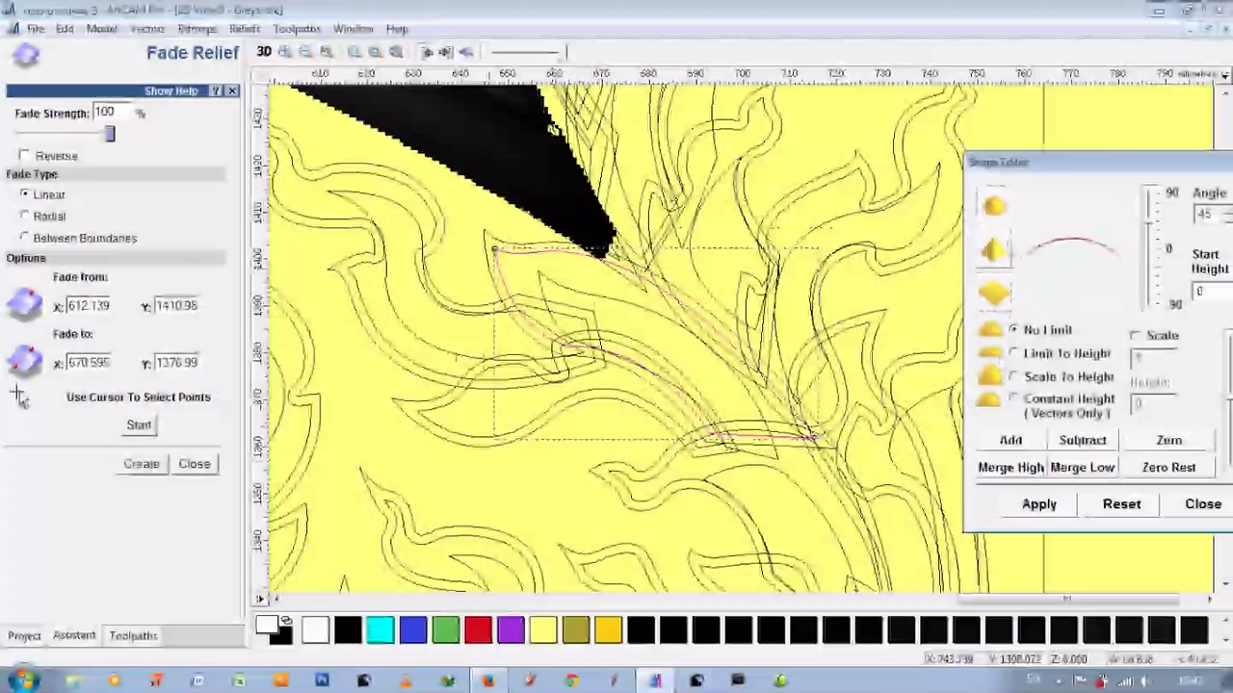
left_click(1011, 440)
left_click(544, 289)
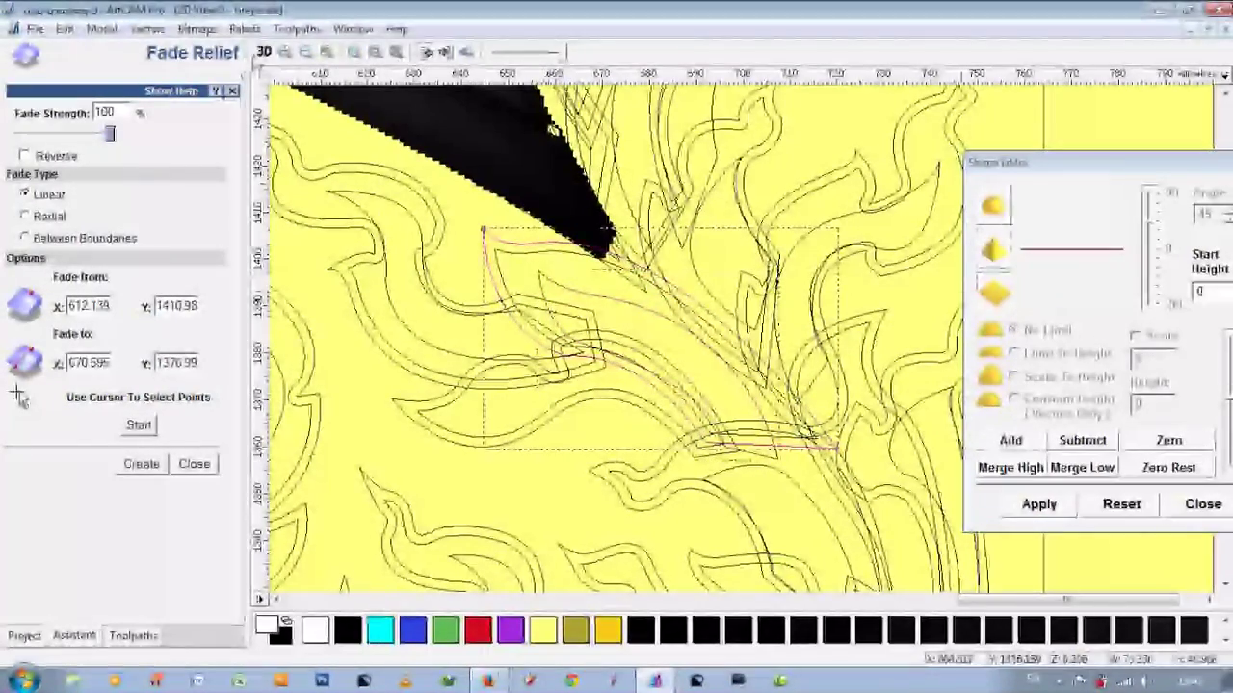
left_click(263, 52)
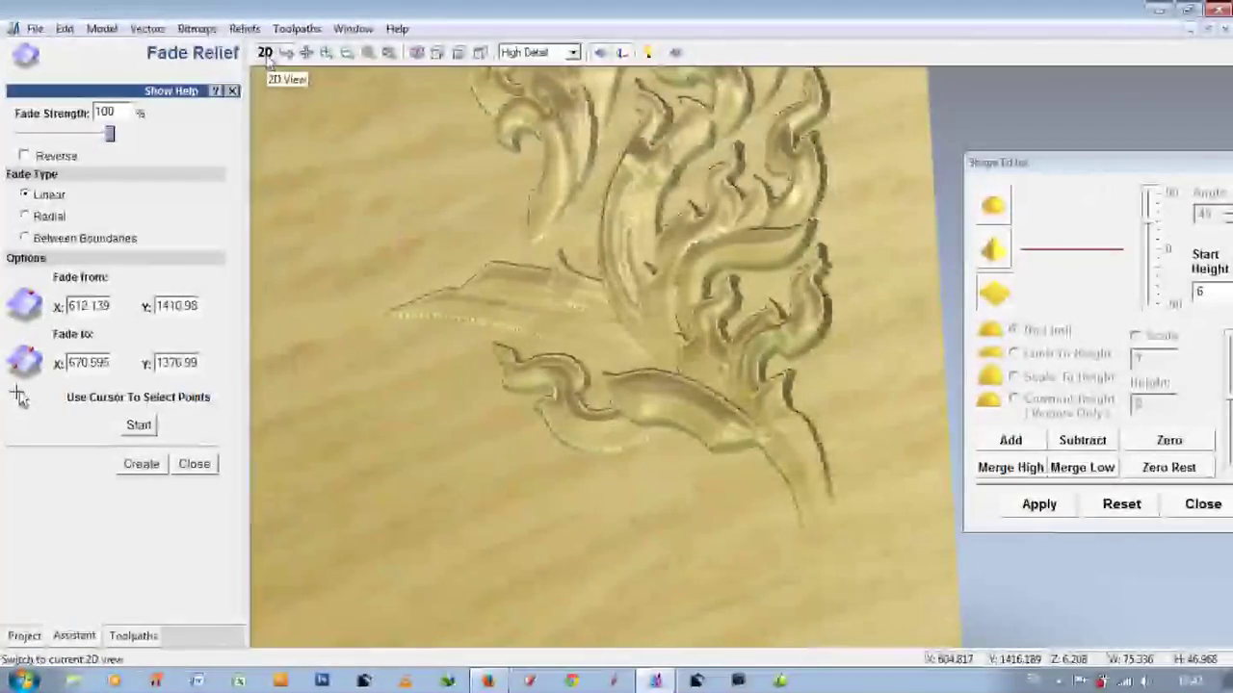
left_click(268, 56)
left_click(139, 425)
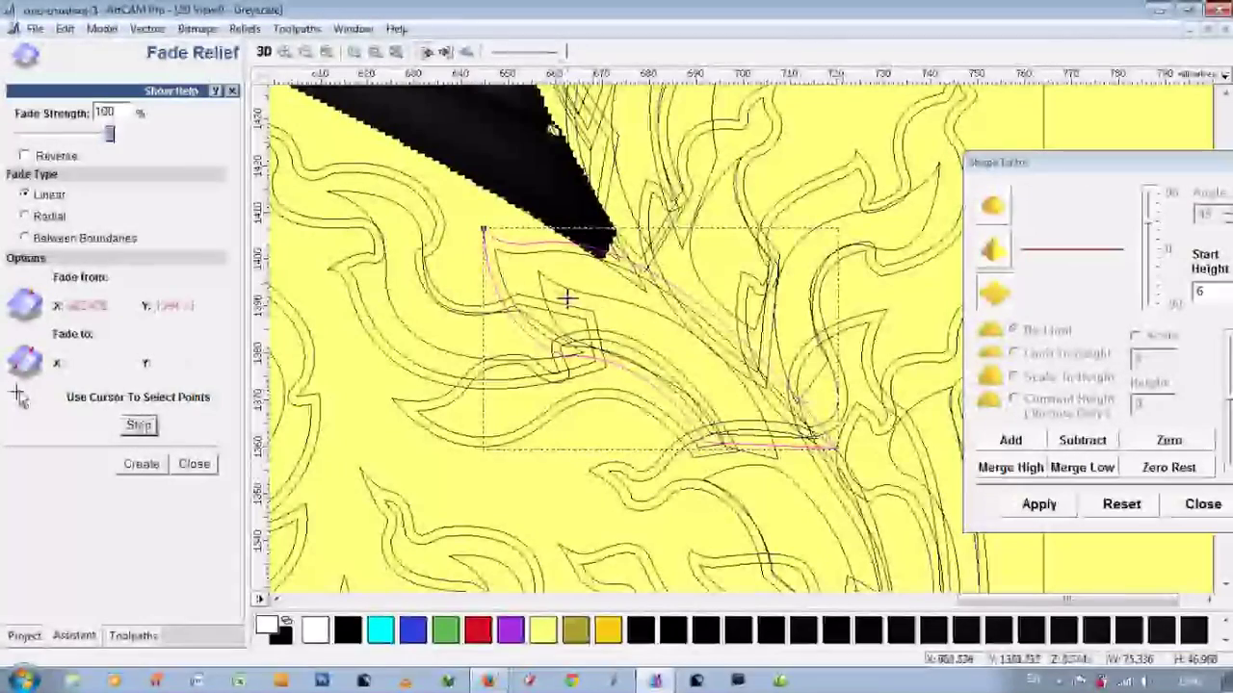
left_click(836, 447)
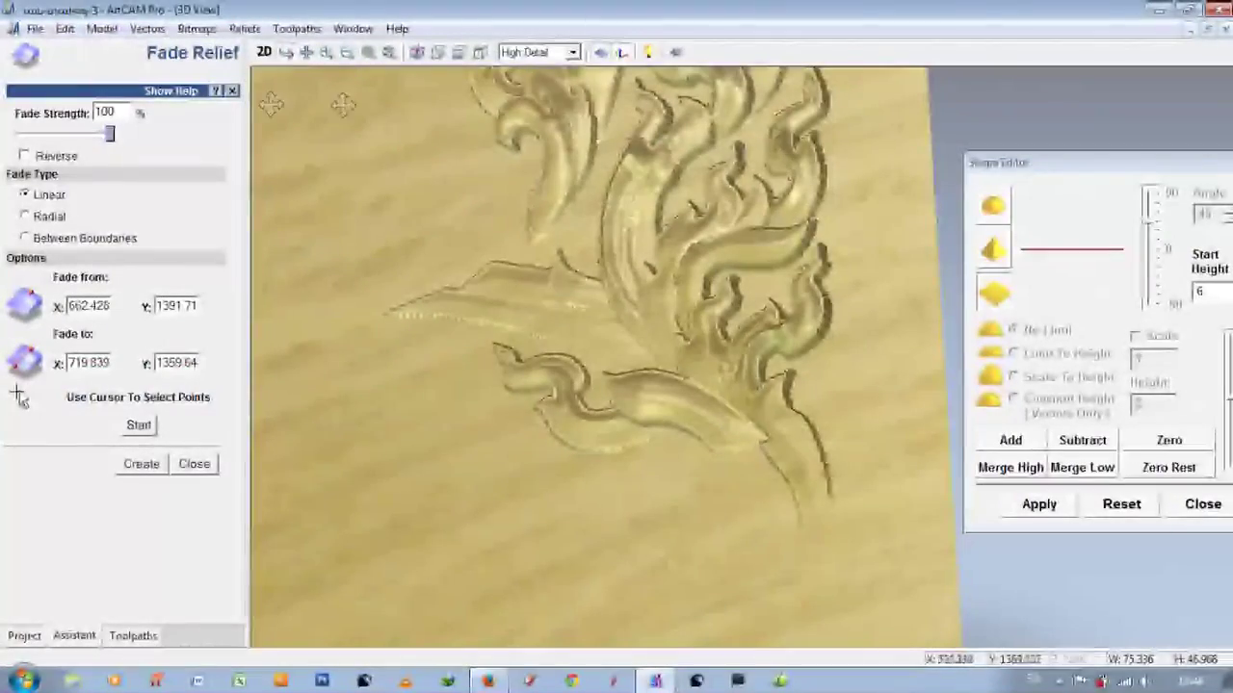
left_click(263, 52)
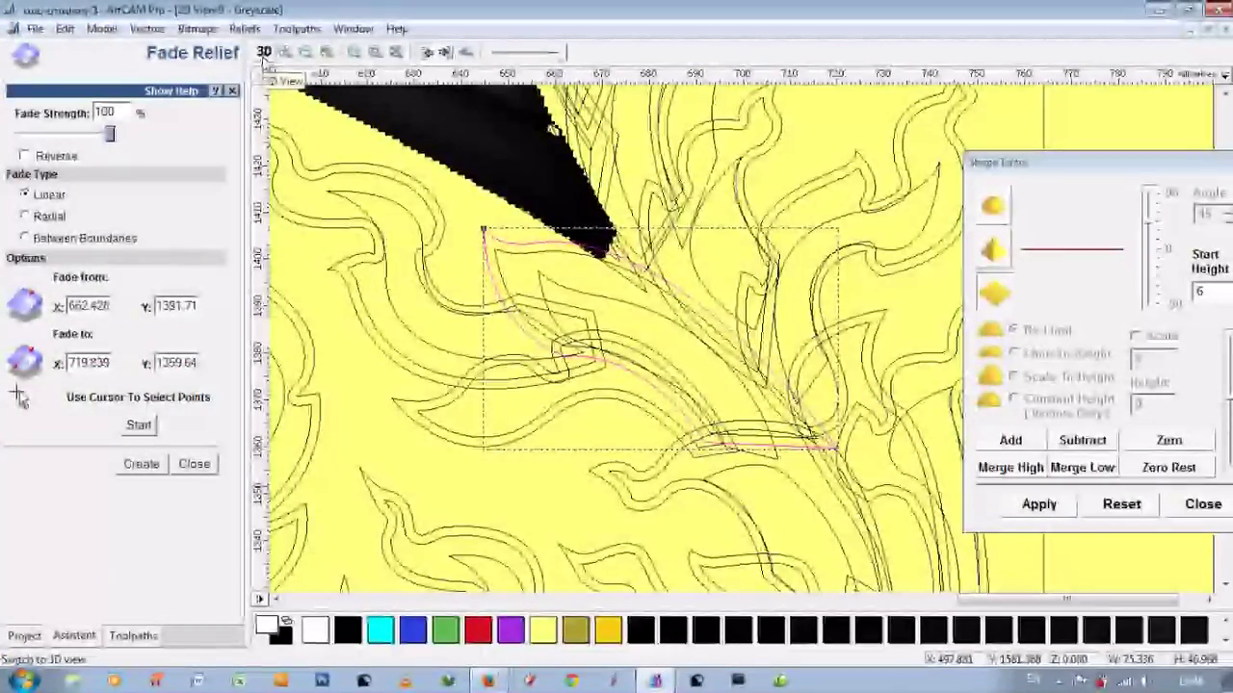
left_click(263, 52)
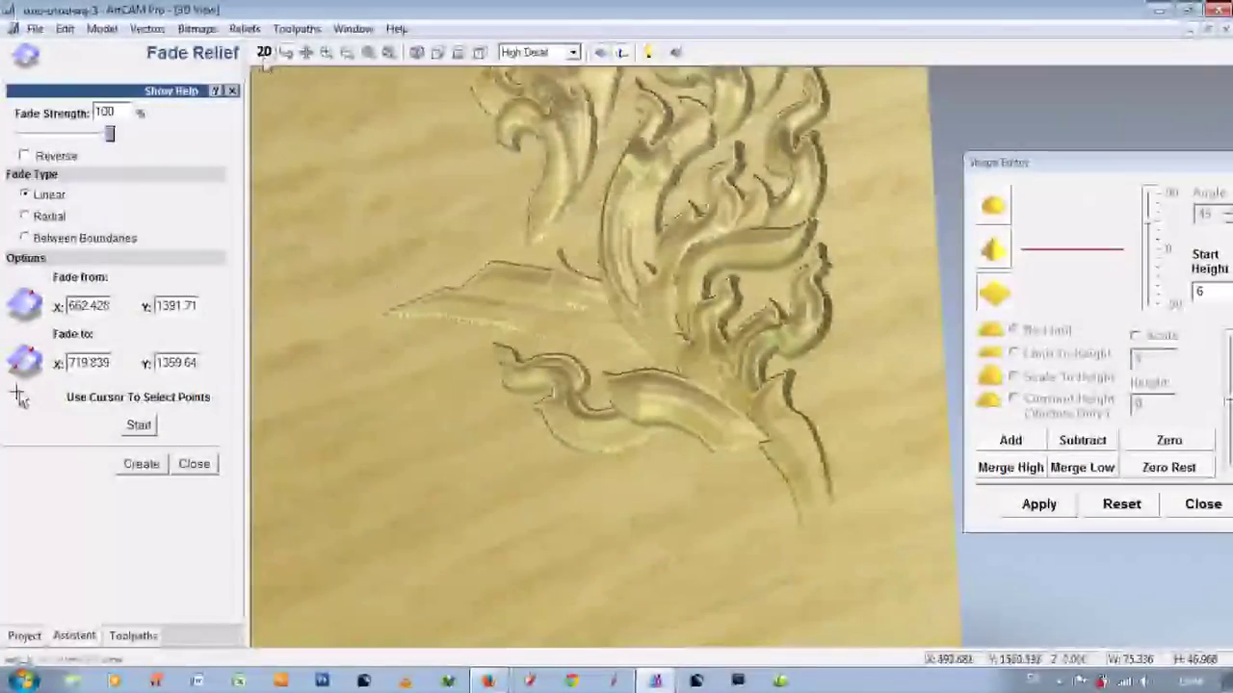
left_click(263, 52)
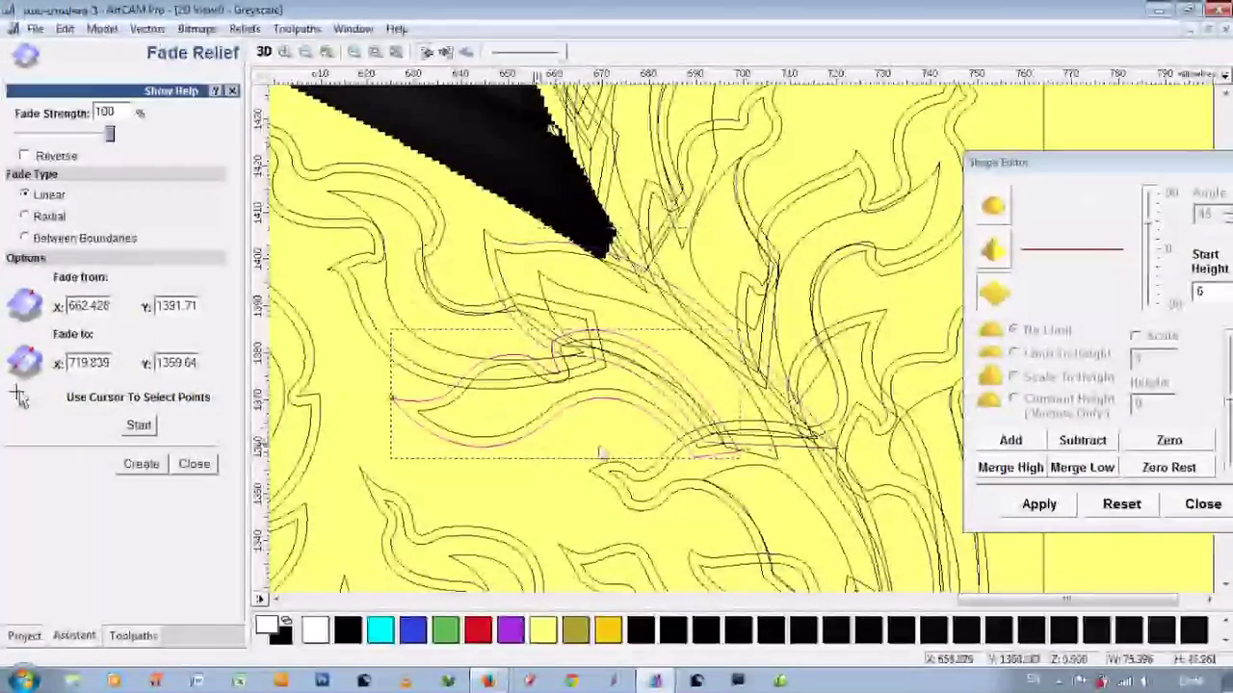
Step: Fade a lower leaf from X 673.411 to X 698.903 and view it in 3D
left_click(1127, 331)
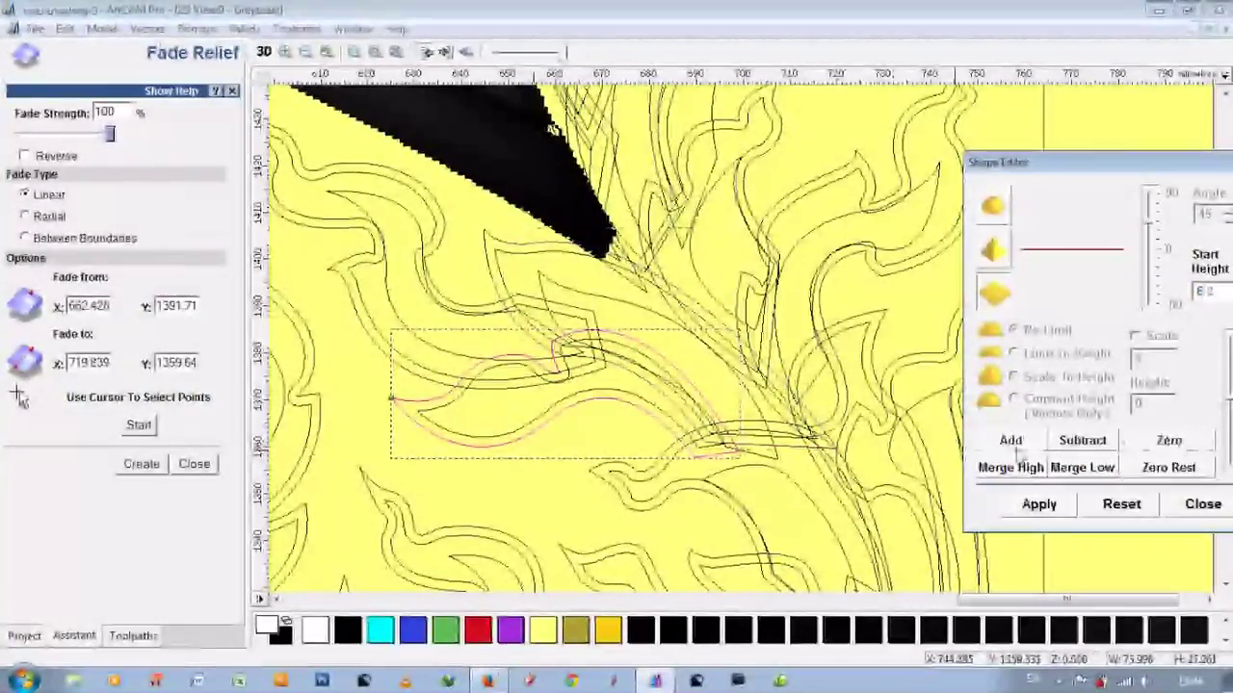
left_click(450, 402)
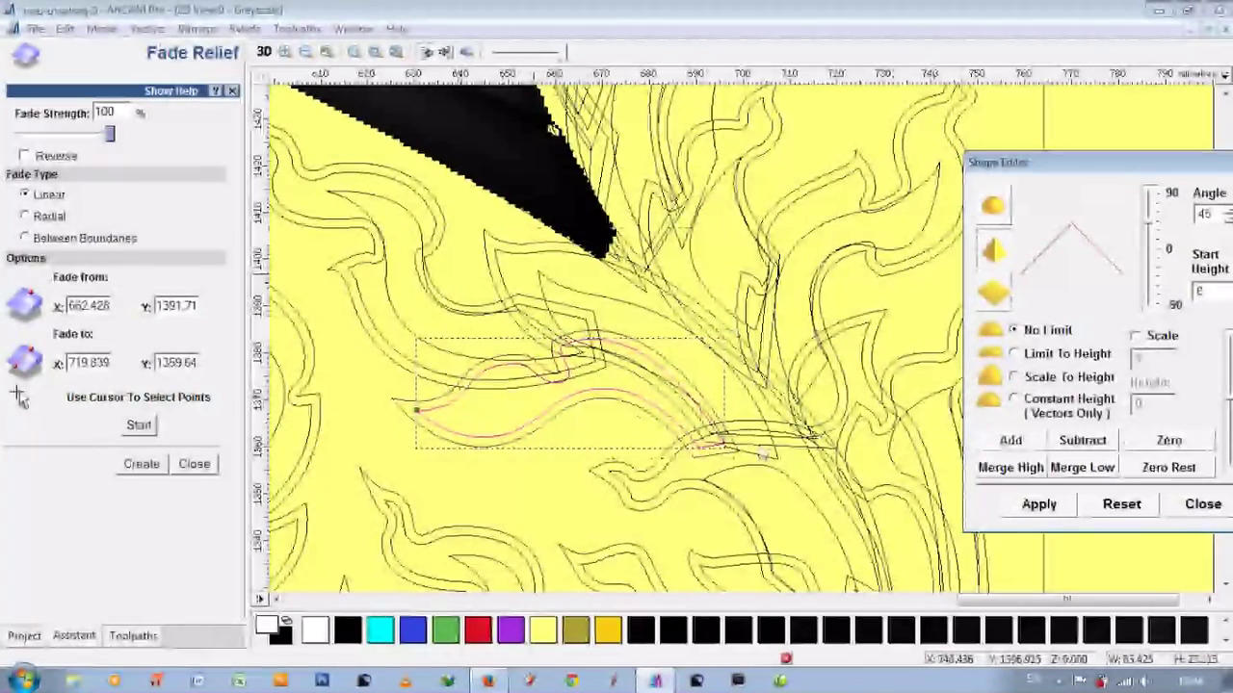
left_click(546, 419)
left_click(604, 383)
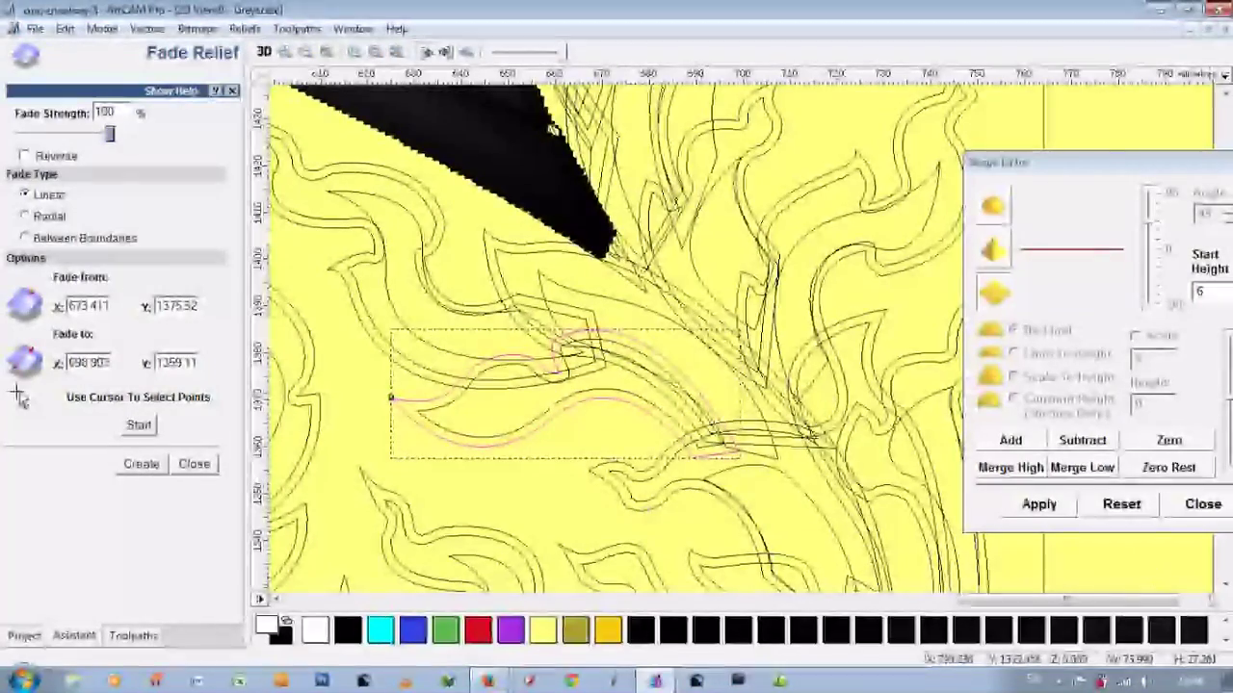
left_click(263, 52)
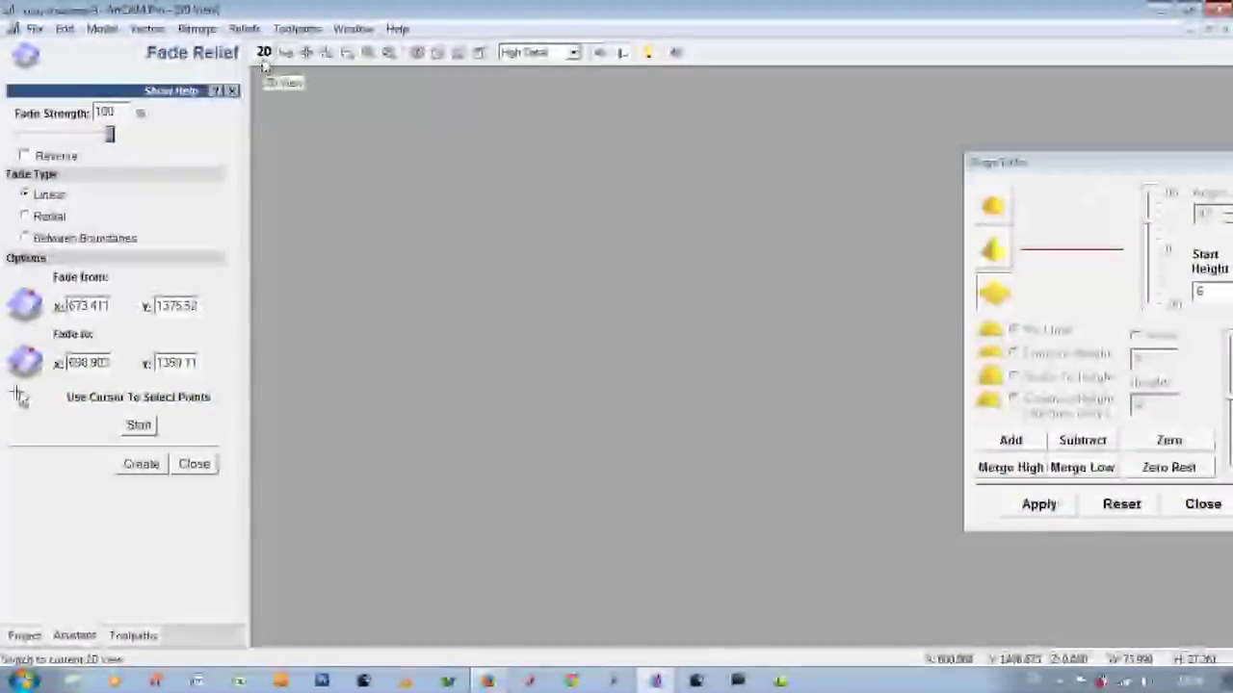
Step: Tilt the 3D view, then set the Shape Editor start height to 6
mouse_move(616, 366)
left_mouse_down()
mouse_move(799, 331)
mouse_move(721, 430)
mouse_move(806, 309)
mouse_move(789, 323)
left_mouse_up()
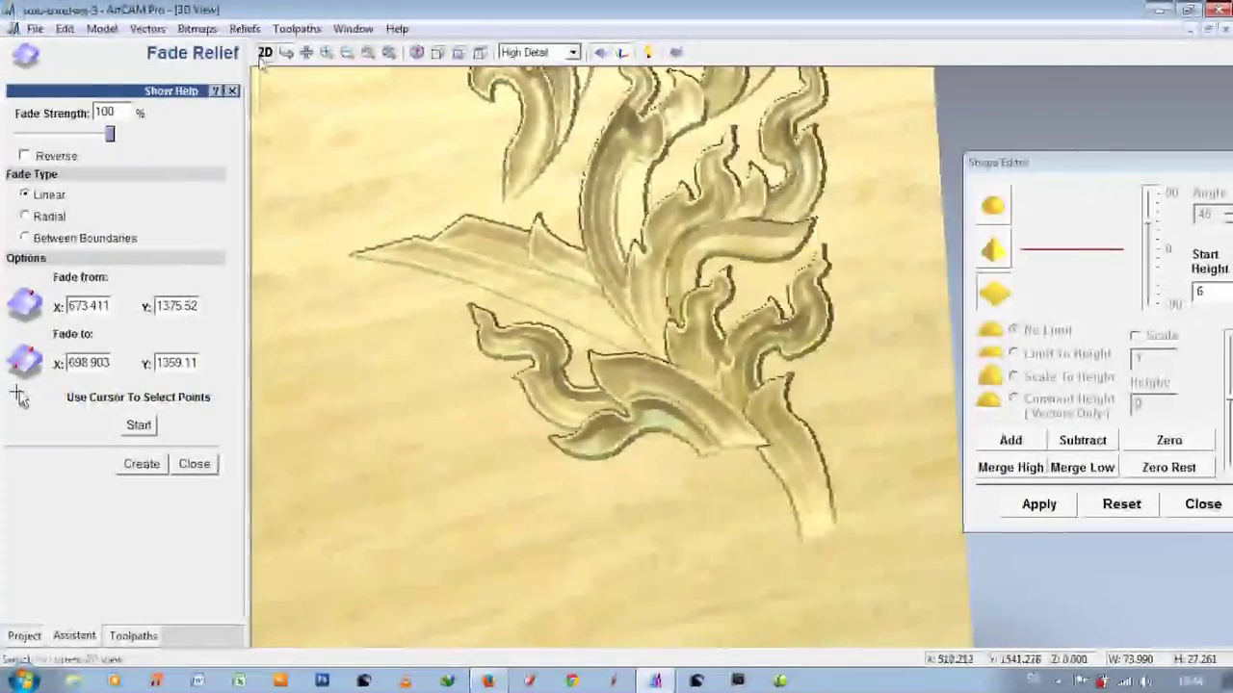
key("F2")
double_click(1200, 292)
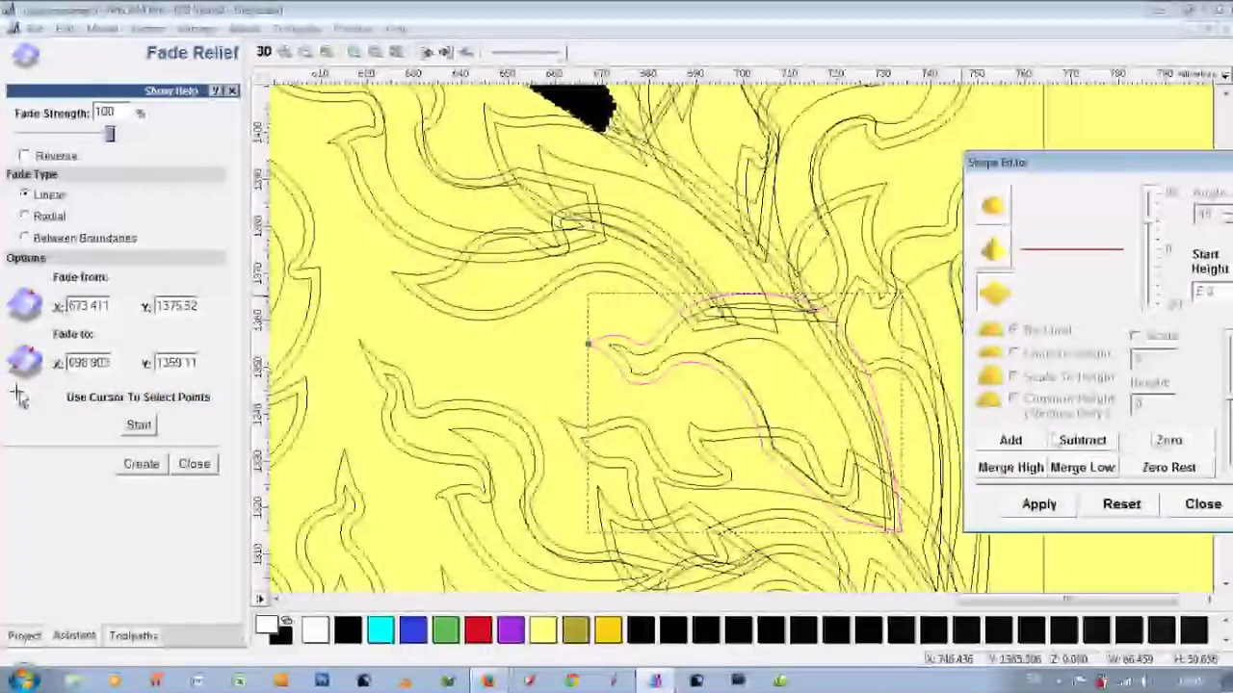
key("Return")
Step: Fade the lower-right curled leaf from X 692.486 to X 733.34 and preview it in 3D
left_click(774, 352)
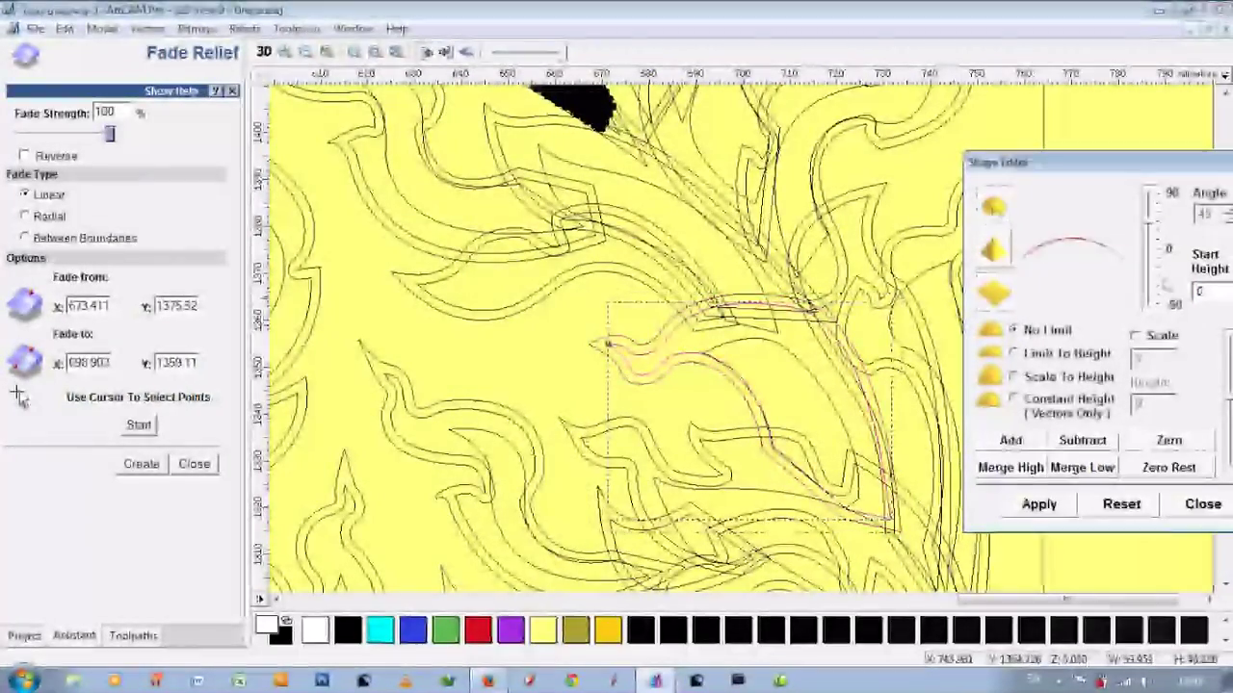
left_click(774, 351)
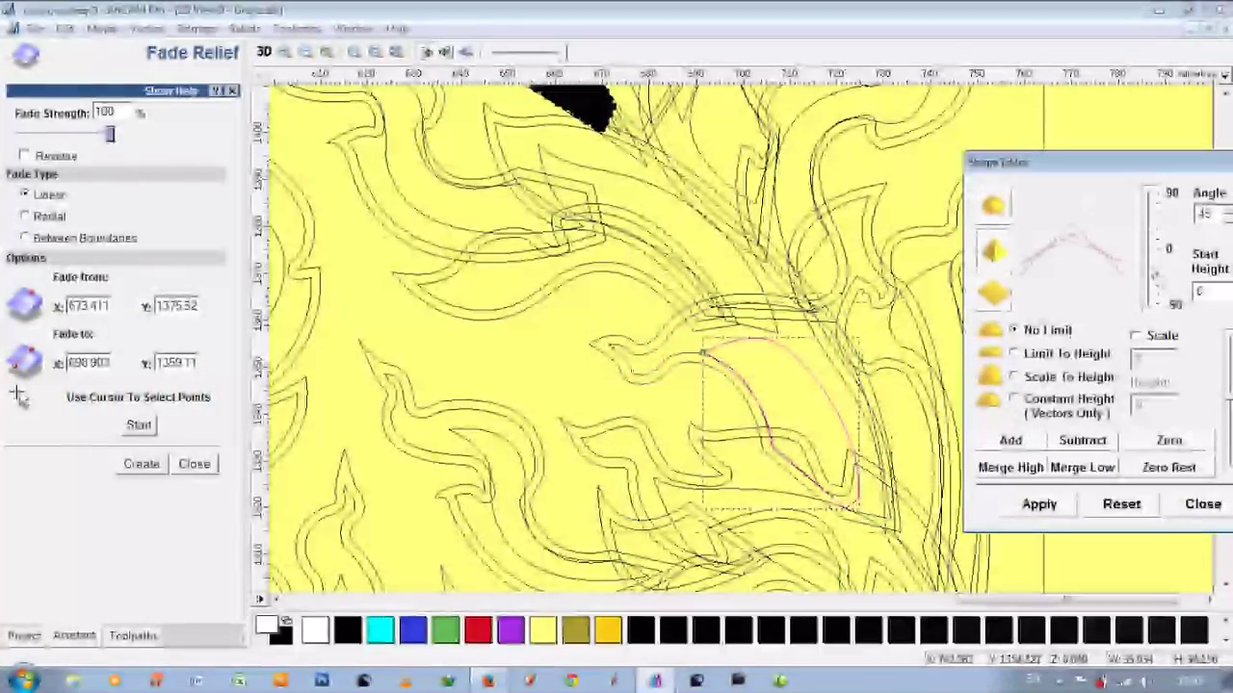
left_click(139, 425)
left_click_drag(707, 352, 893, 533)
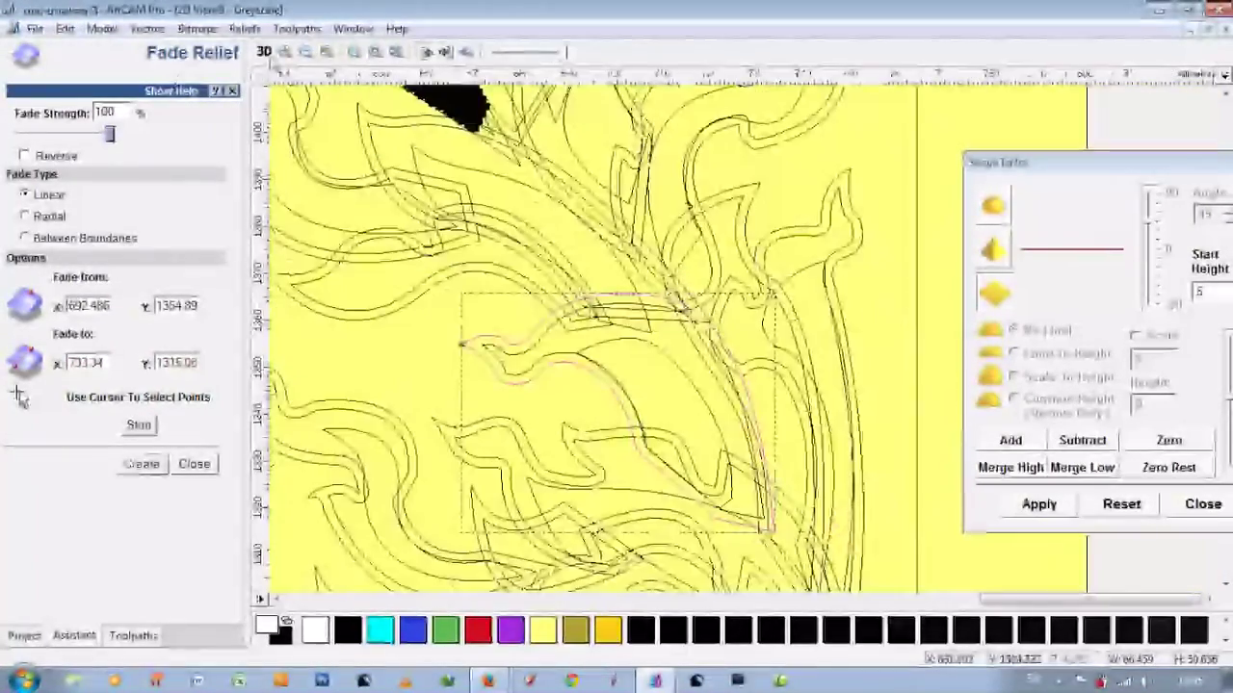
left_click(263, 52)
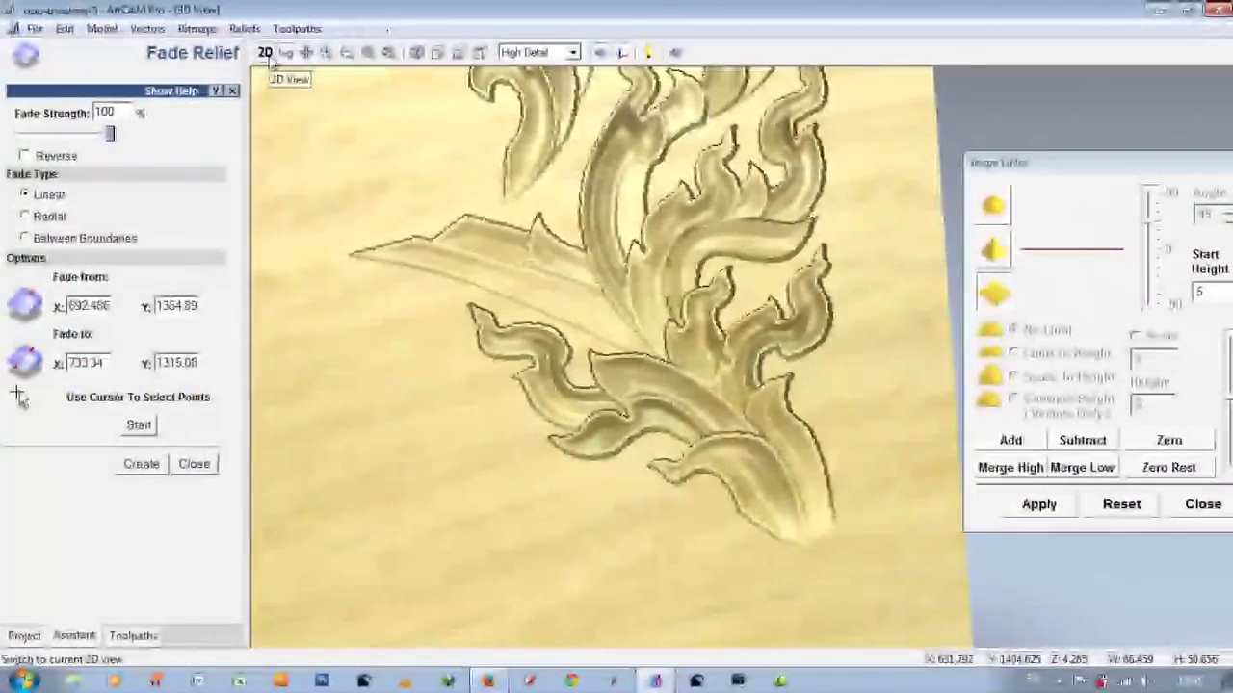
left_click(266, 54)
scroll(807, 328, "up", 2)
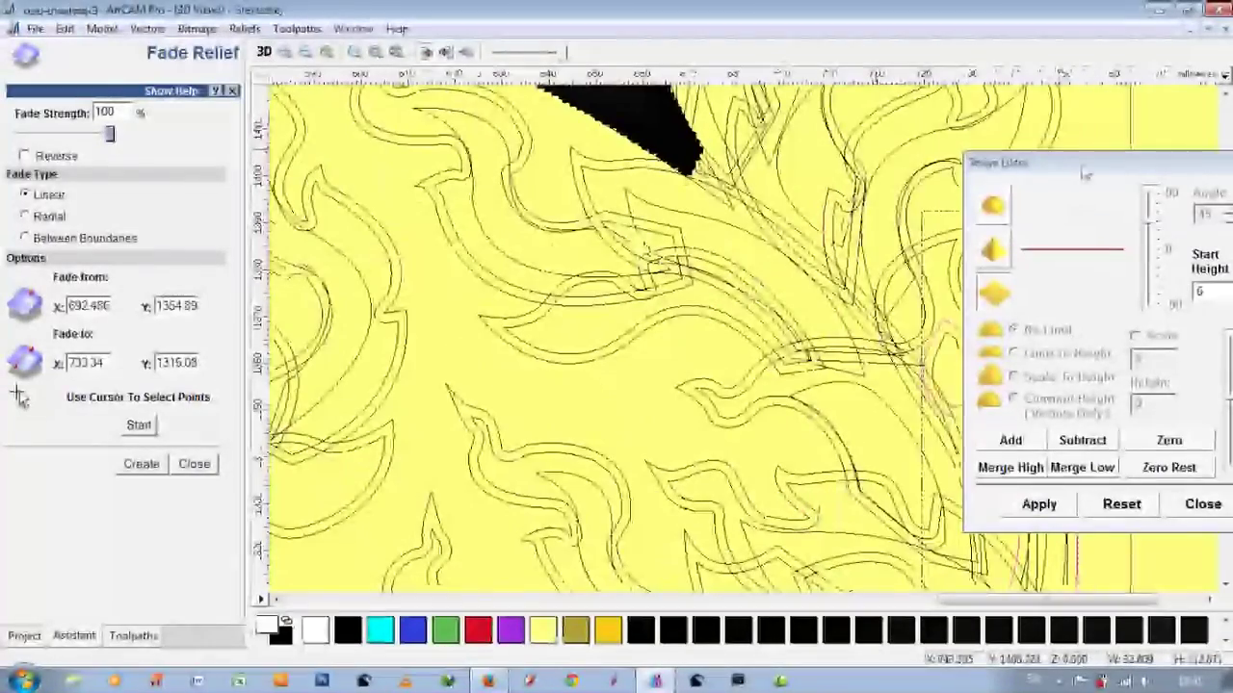
Step: Fade the thin right-edge leaf from X 735.958 to X 746.918
left_click_drag(1081, 169, 290, 180)
scroll(703, 337, "down", 1)
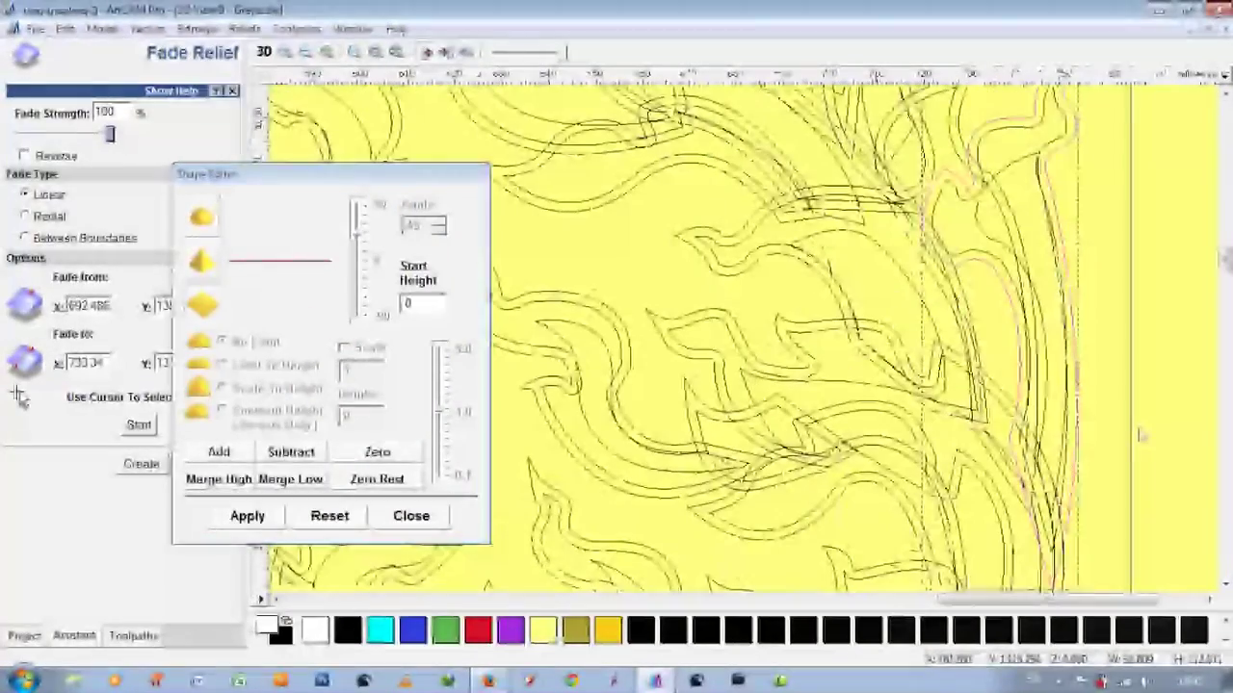
scroll(703, 337, "down", 2)
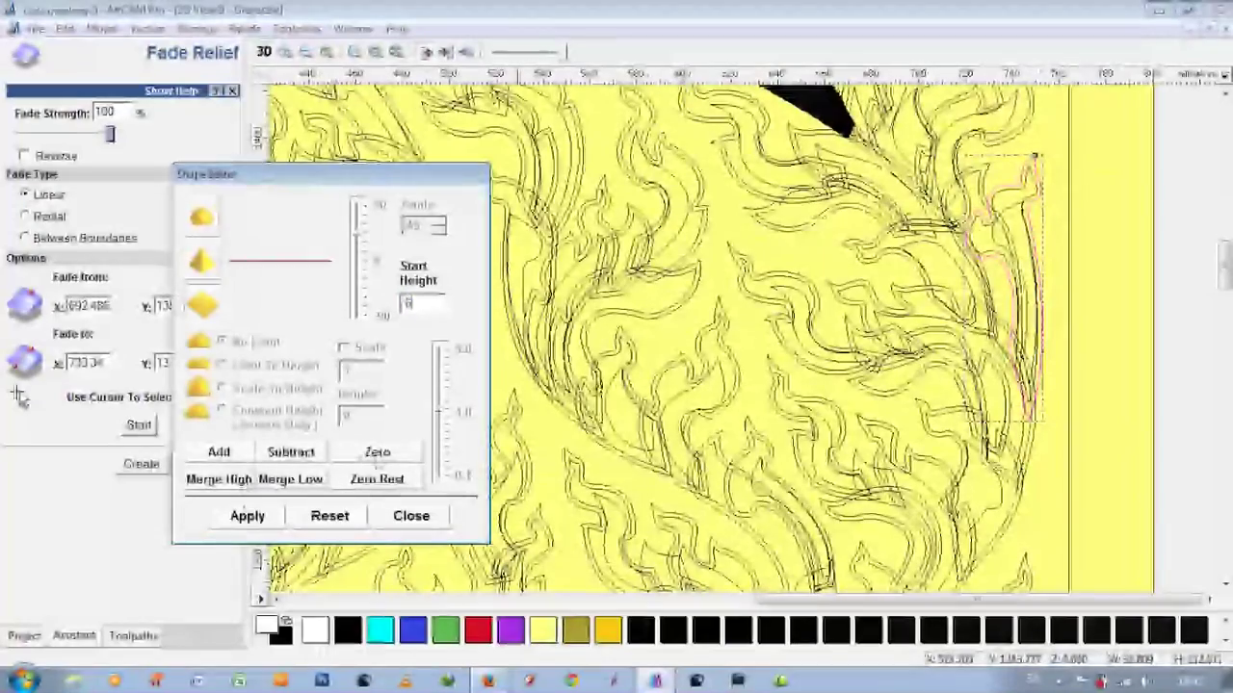
left_click(263, 53)
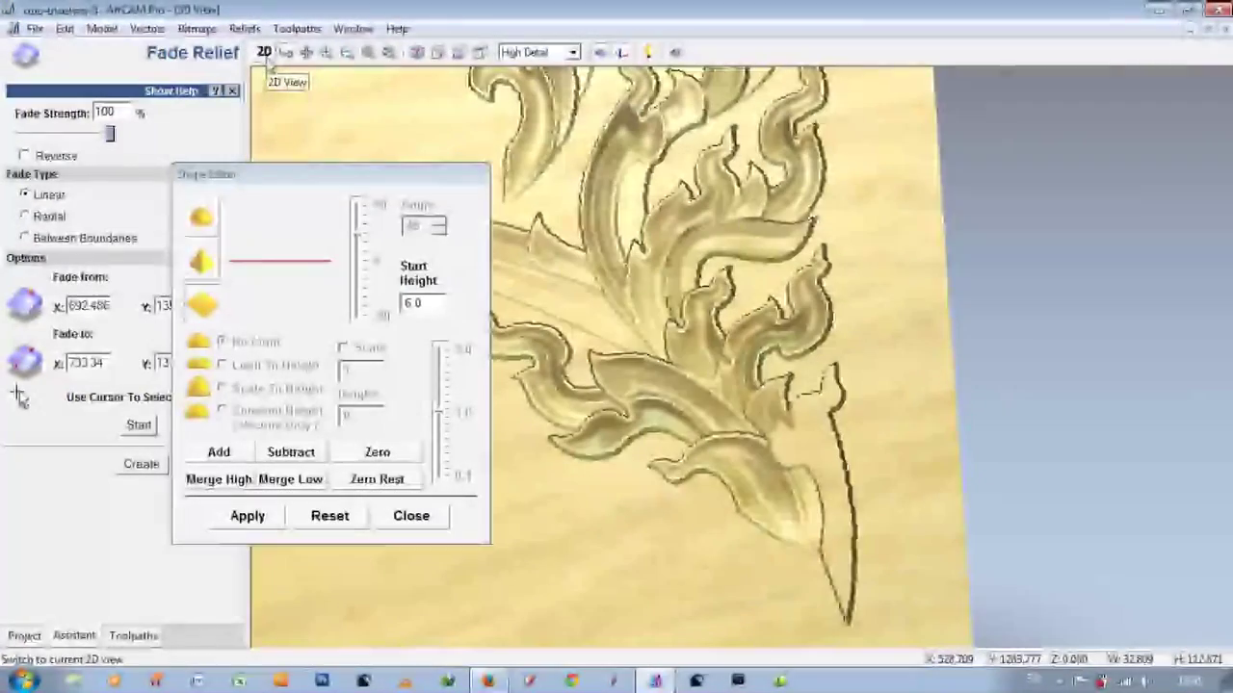
left_click(265, 53)
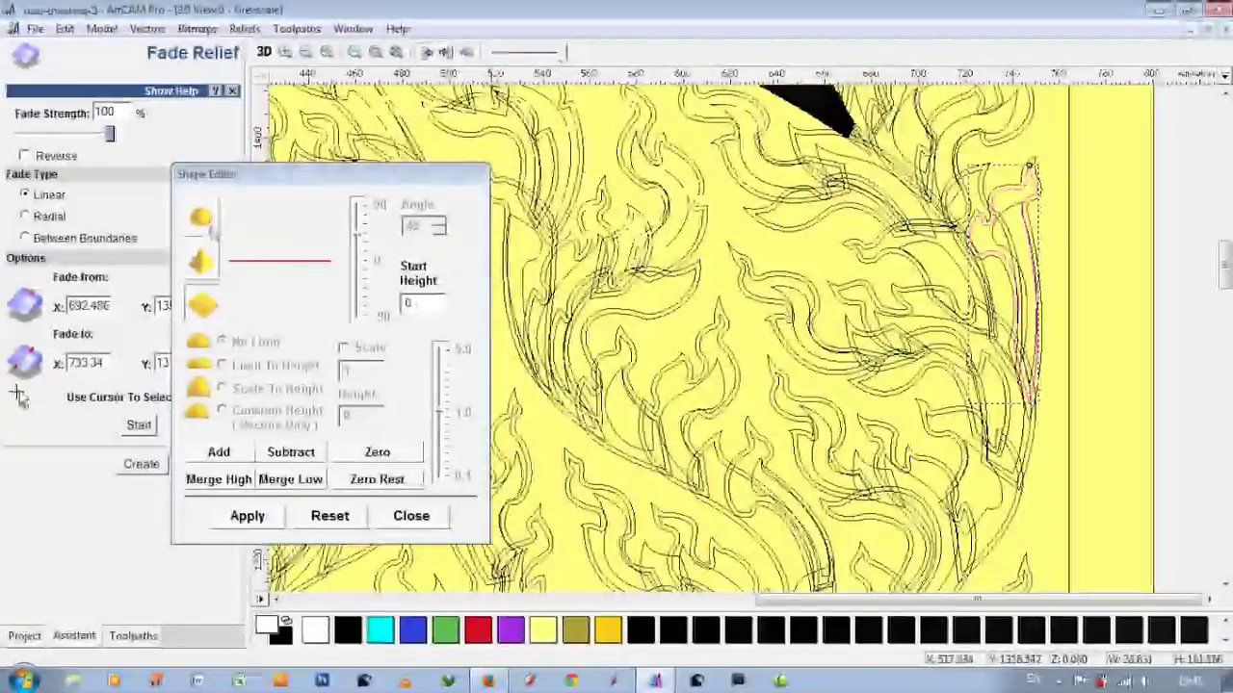
left_click(1028, 289)
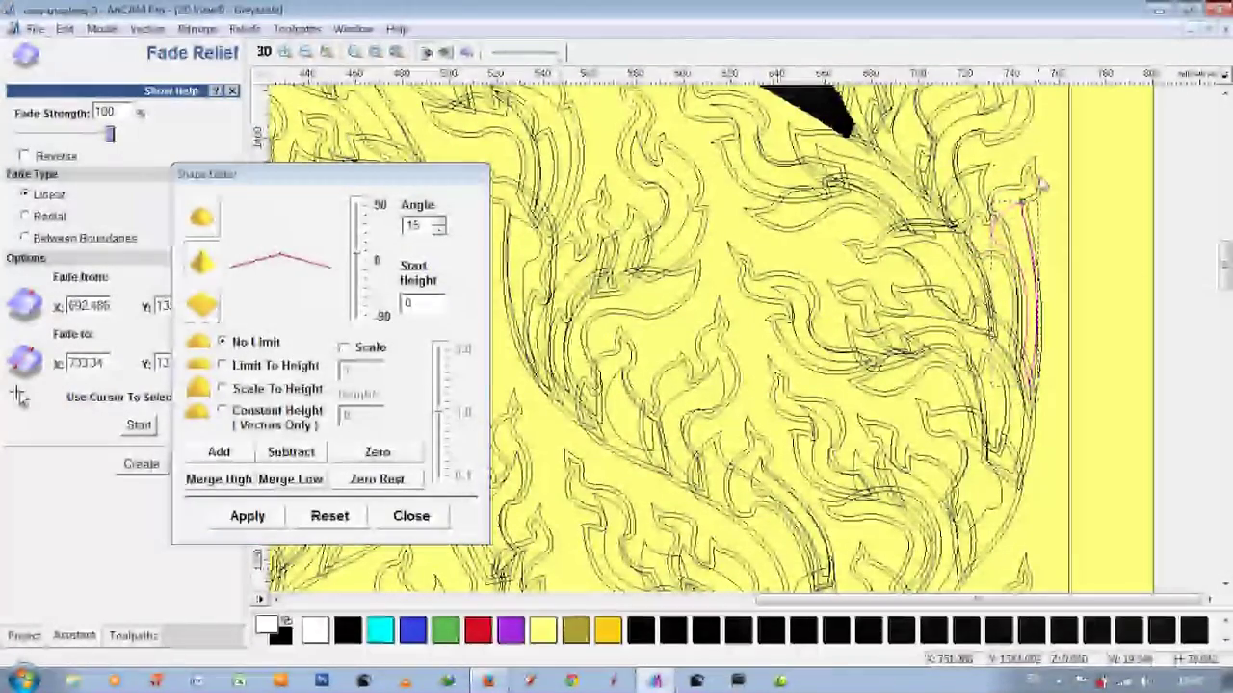
left_click(138, 425)
left_click(1027, 337)
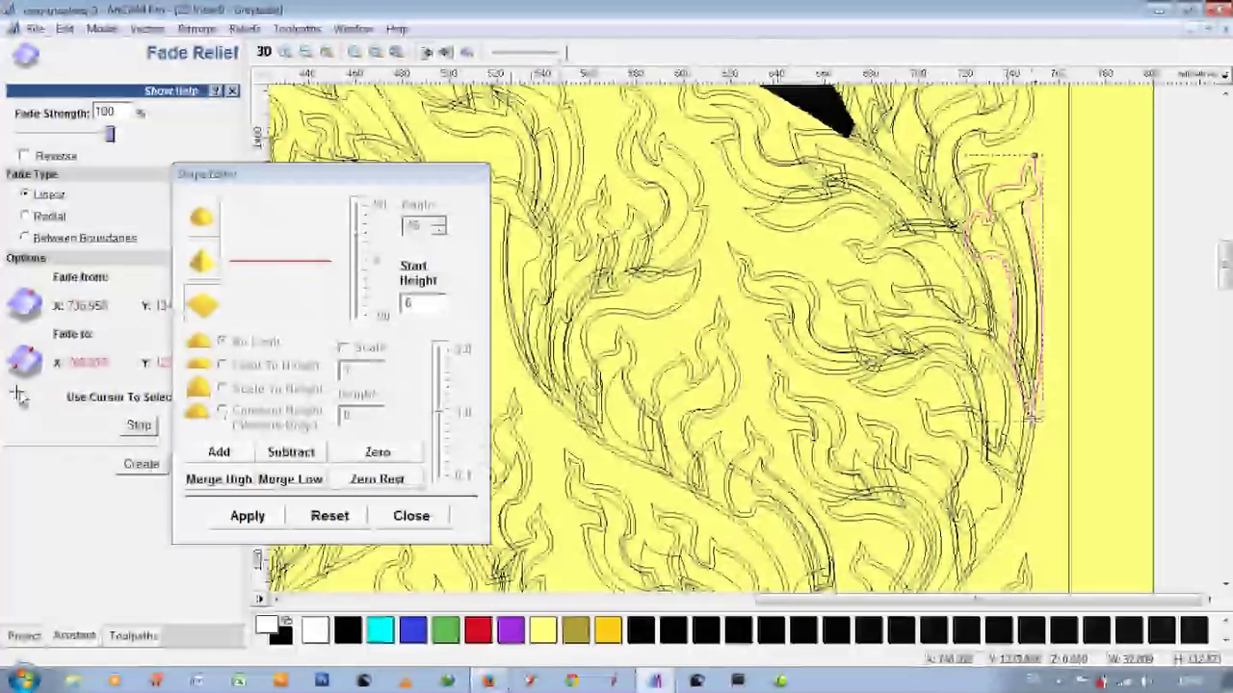
Step: Rotate and tilt the carved flame ornament in 3D to inspect its shading on wood
key("F3")
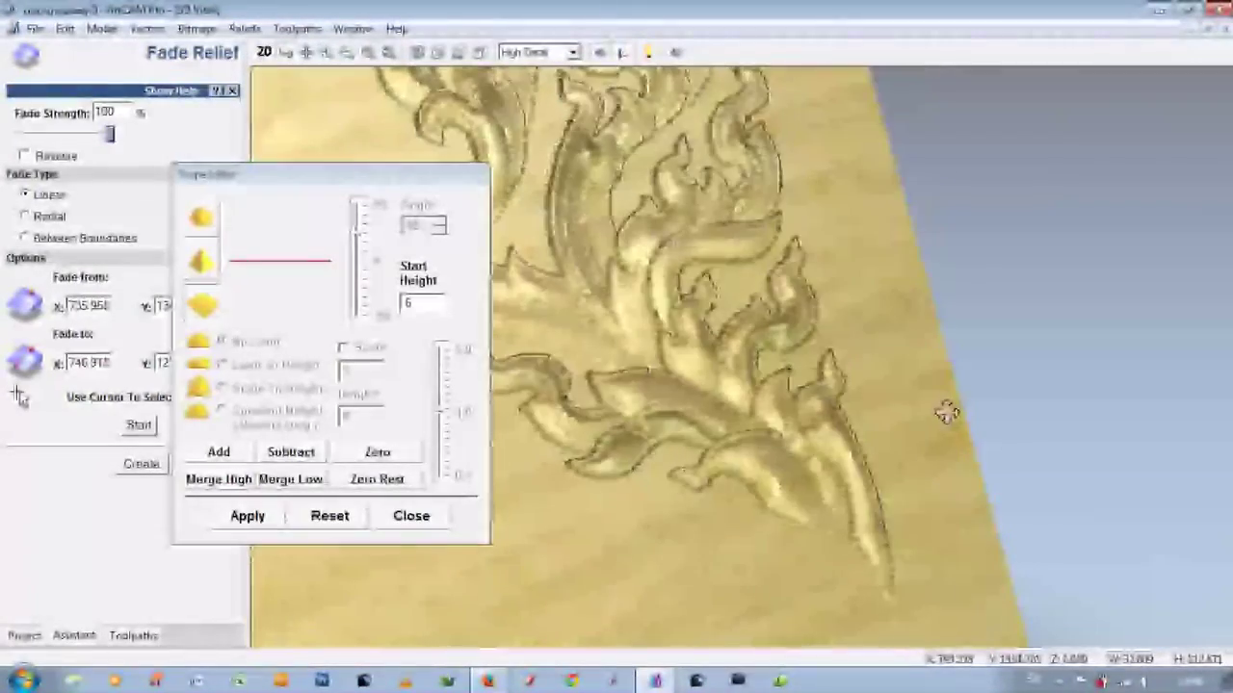
mouse_move(946, 412)
left_mouse_down()
mouse_move(943, 488)
mouse_move(712, 278)
mouse_move(666, 379)
left_mouse_up()
scroll(611, 343, "up", 4)
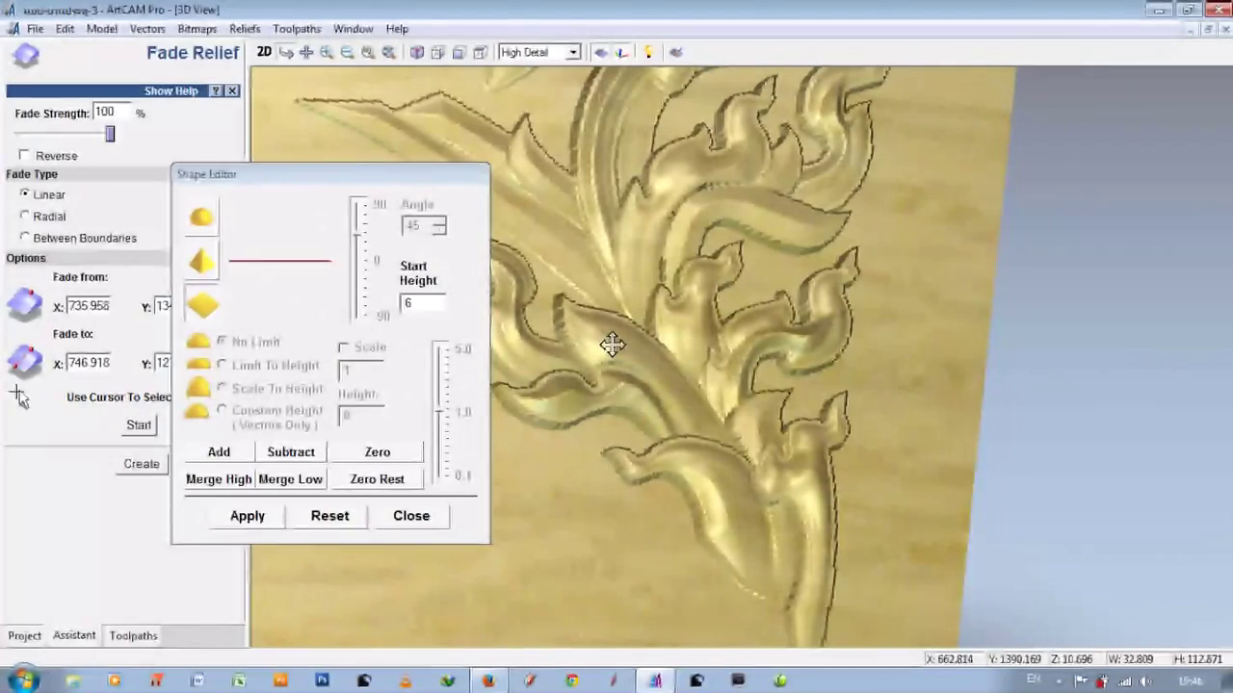
mouse_move(652, 359)
left_mouse_down()
mouse_move(941, 366)
mouse_move(688, 261)
mouse_move(628, 292)
mouse_move(664, 308)
mouse_move(679, 289)
left_mouse_up()
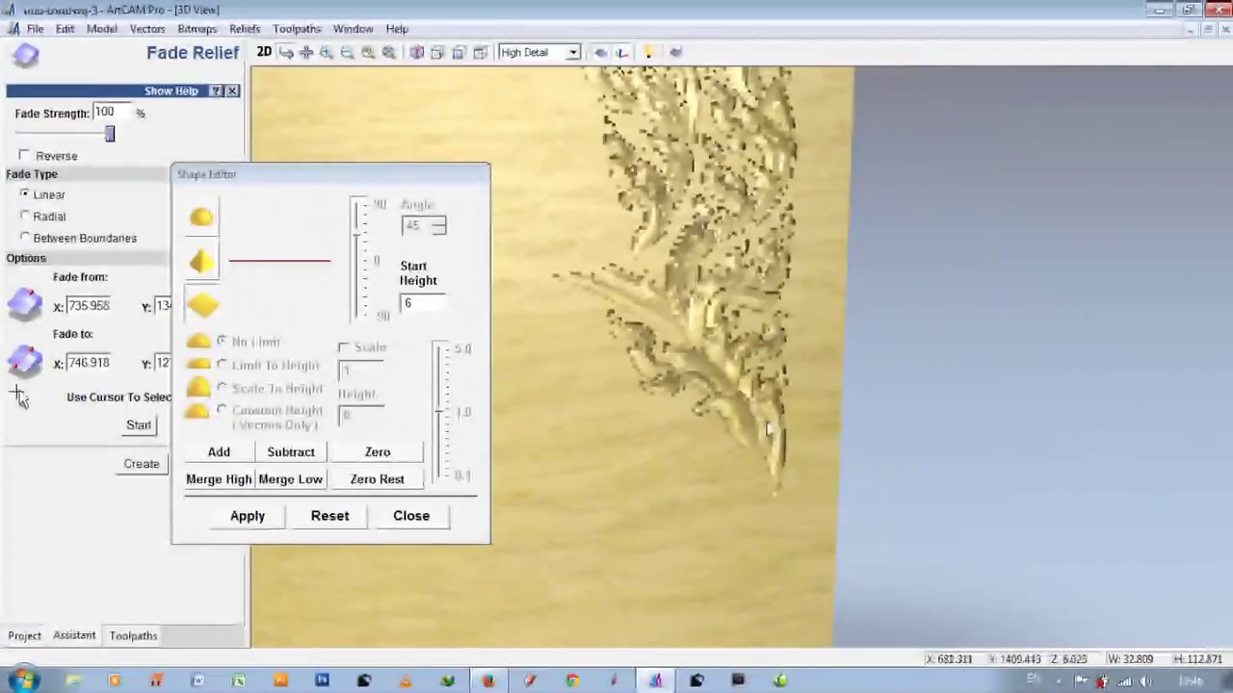
left_click_drag(636, 405, 677, 435)
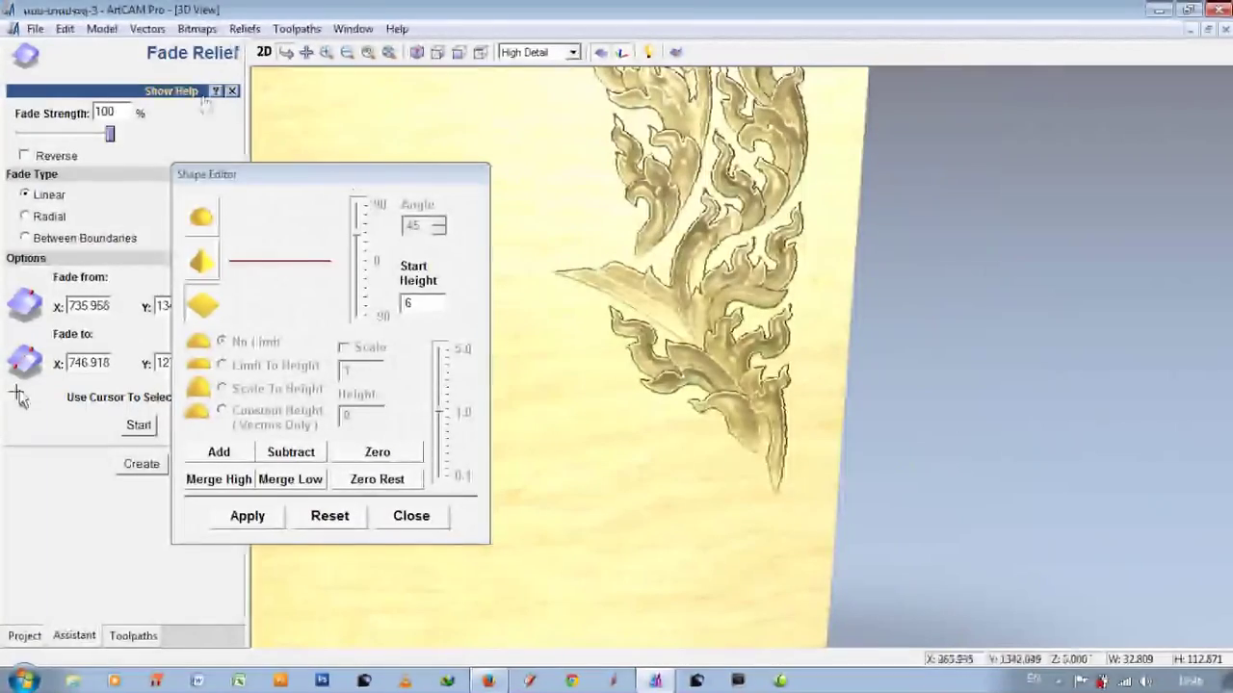
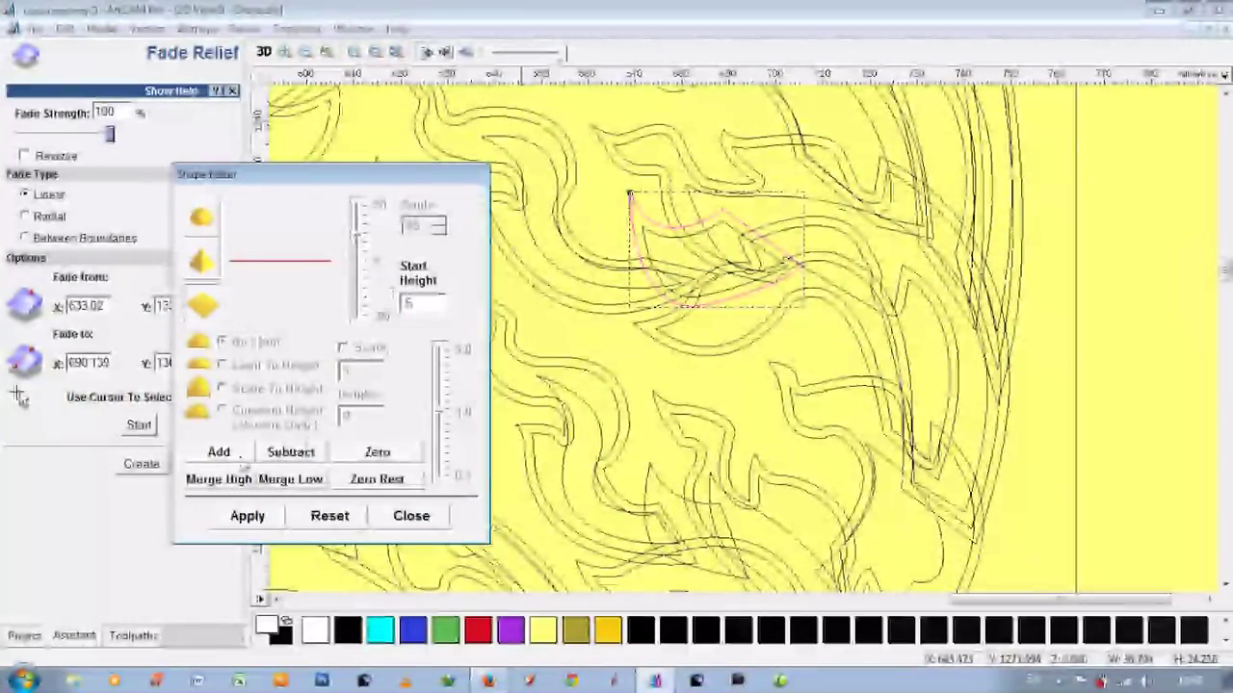
Step: With a 30° angle and start height 6, apply a linear fade across the small leaf lobe
type(".0")
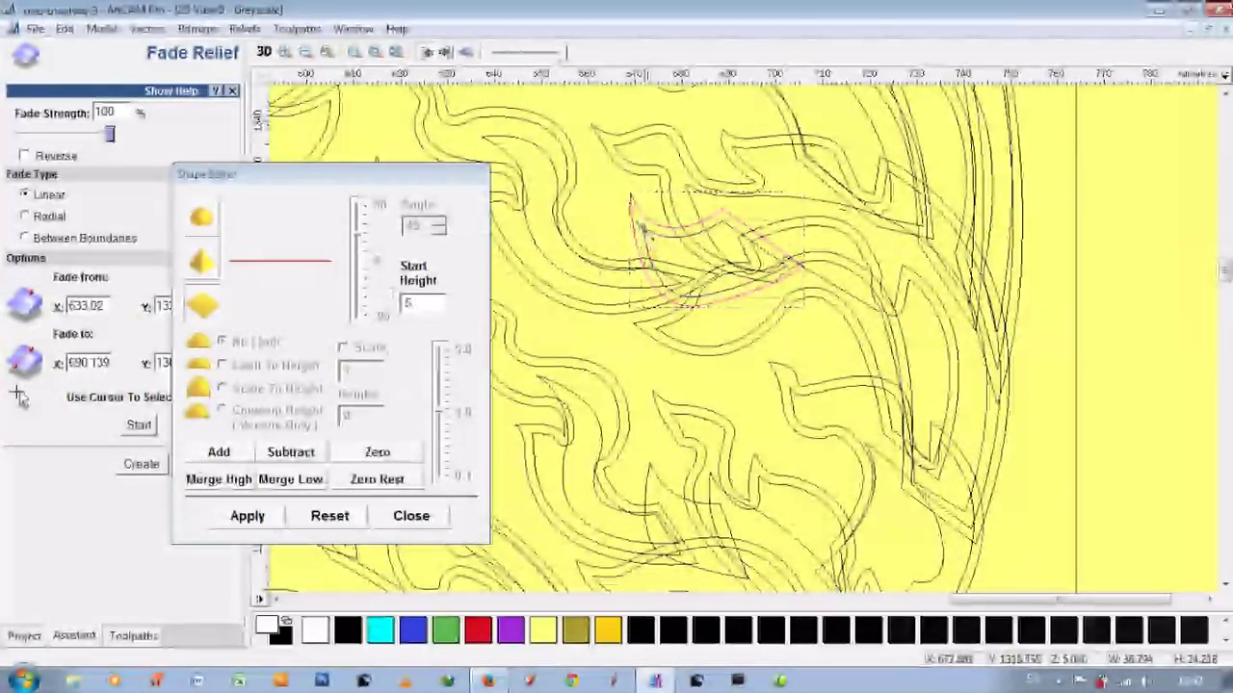
left_click(231, 272)
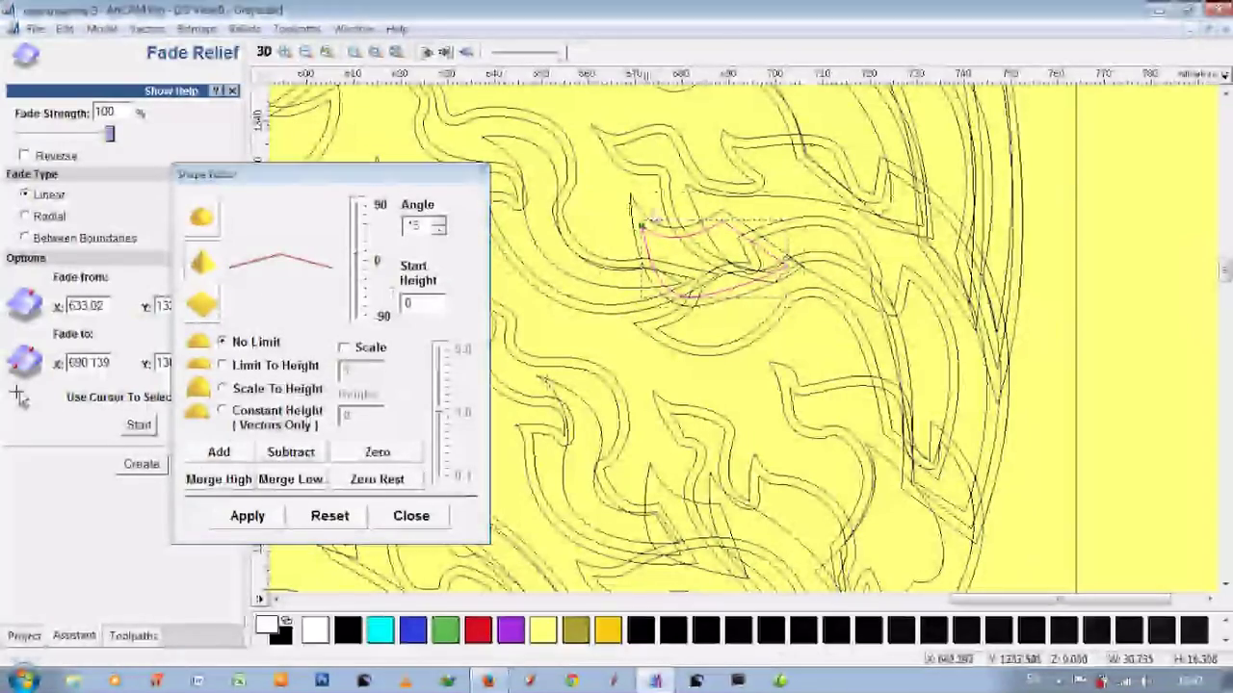
left_click(139, 425)
left_click(800, 269)
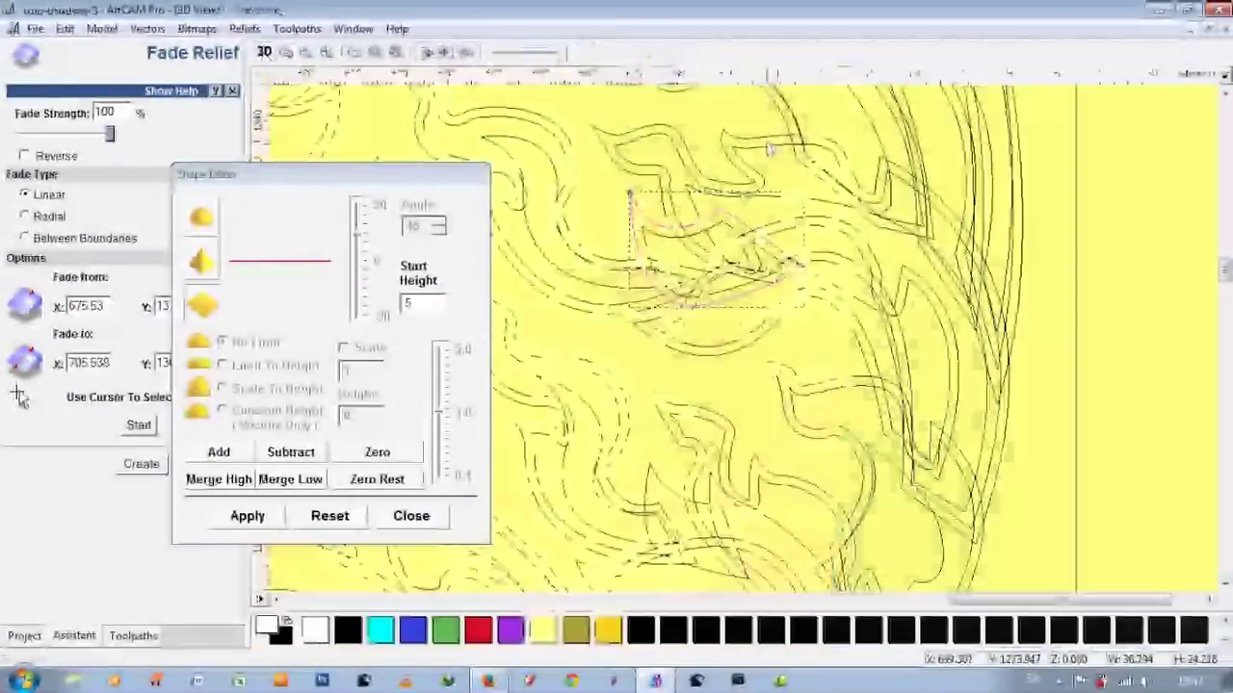
Step: Select four more leaf outlines to fade, then inspect the faded carving in 3D
left_click(590, 126)
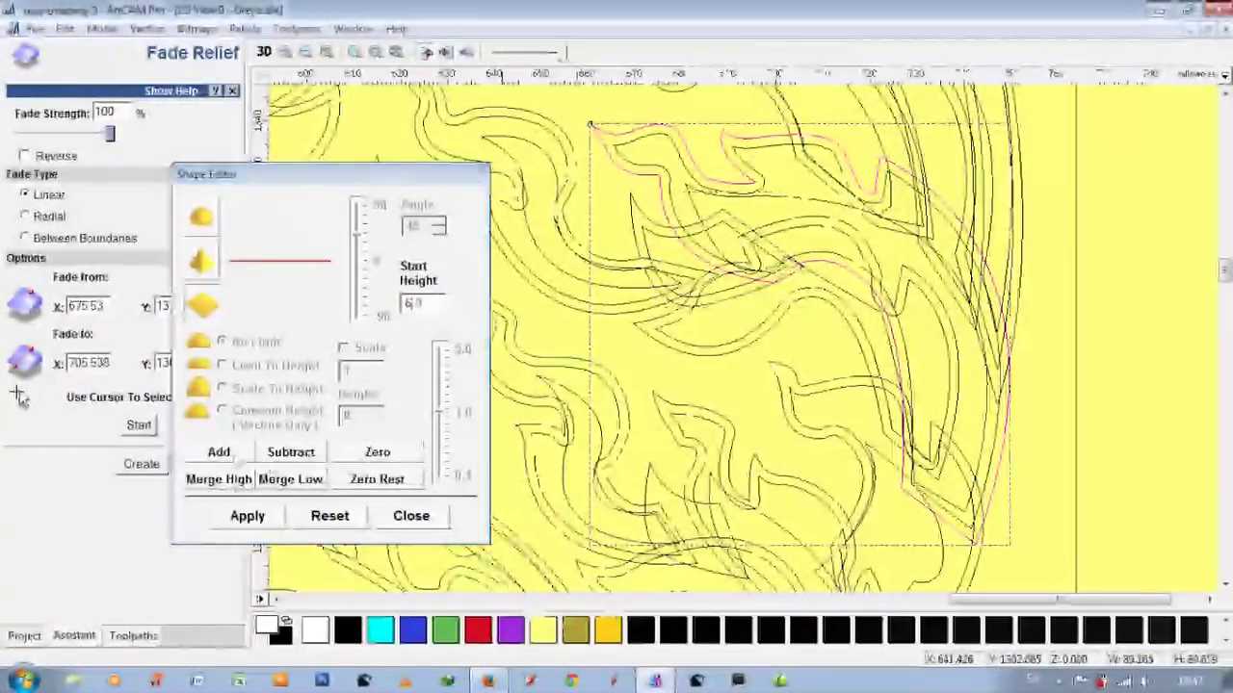
left_click(612, 144)
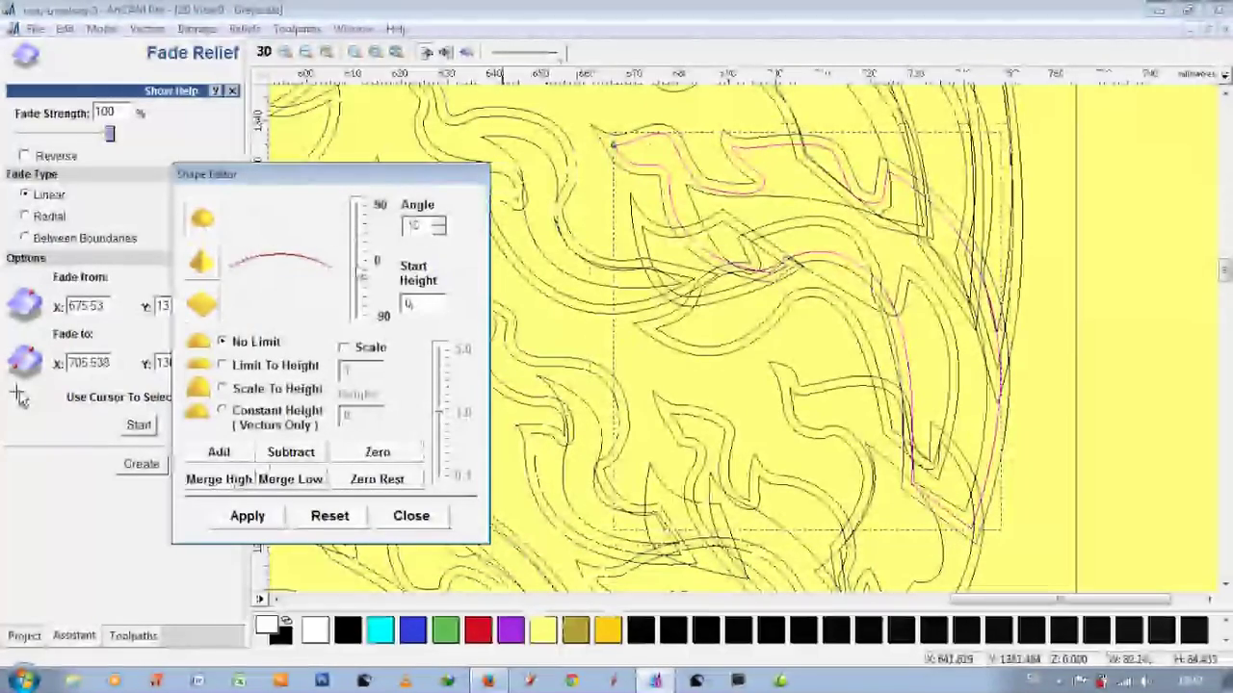
left_click(683, 183)
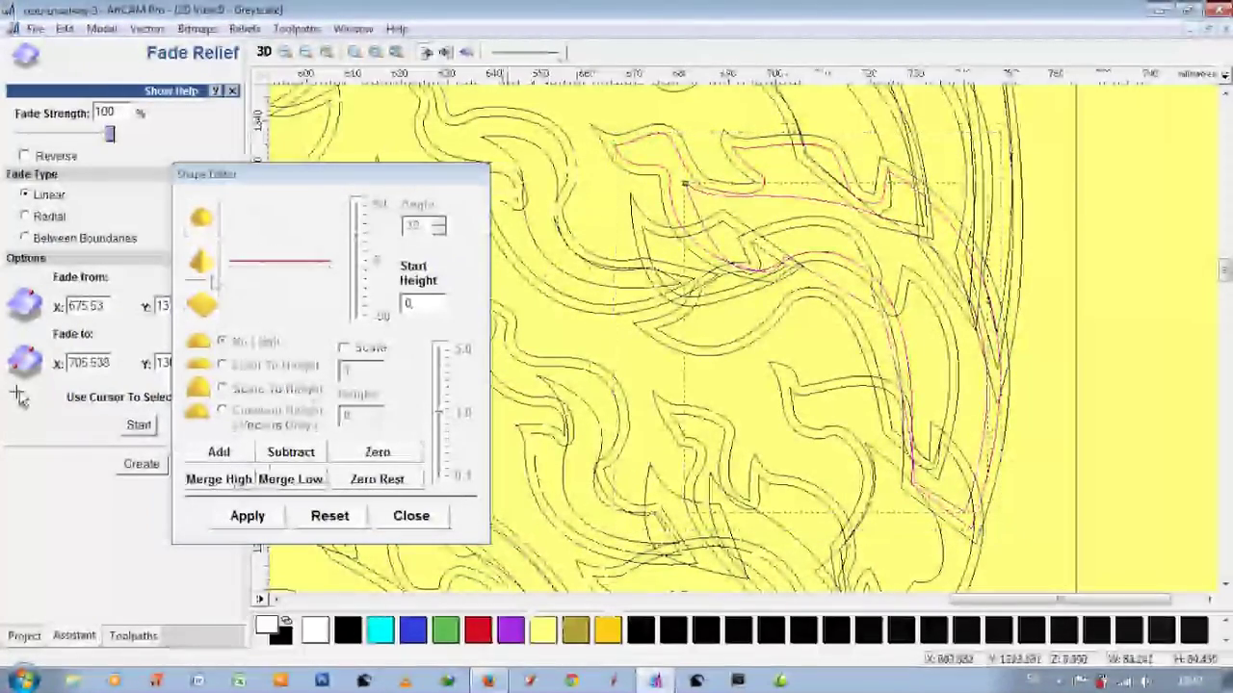
left_click(228, 461)
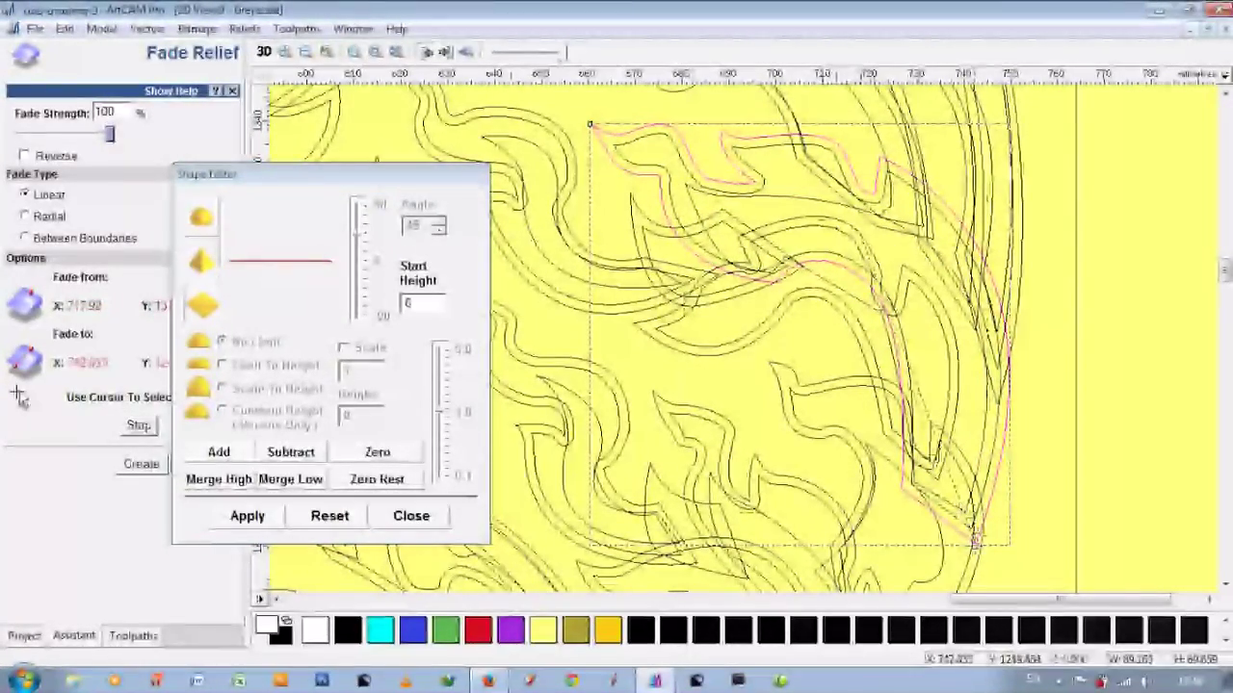
key("F3")
left_click_drag(886, 337, 746, 264)
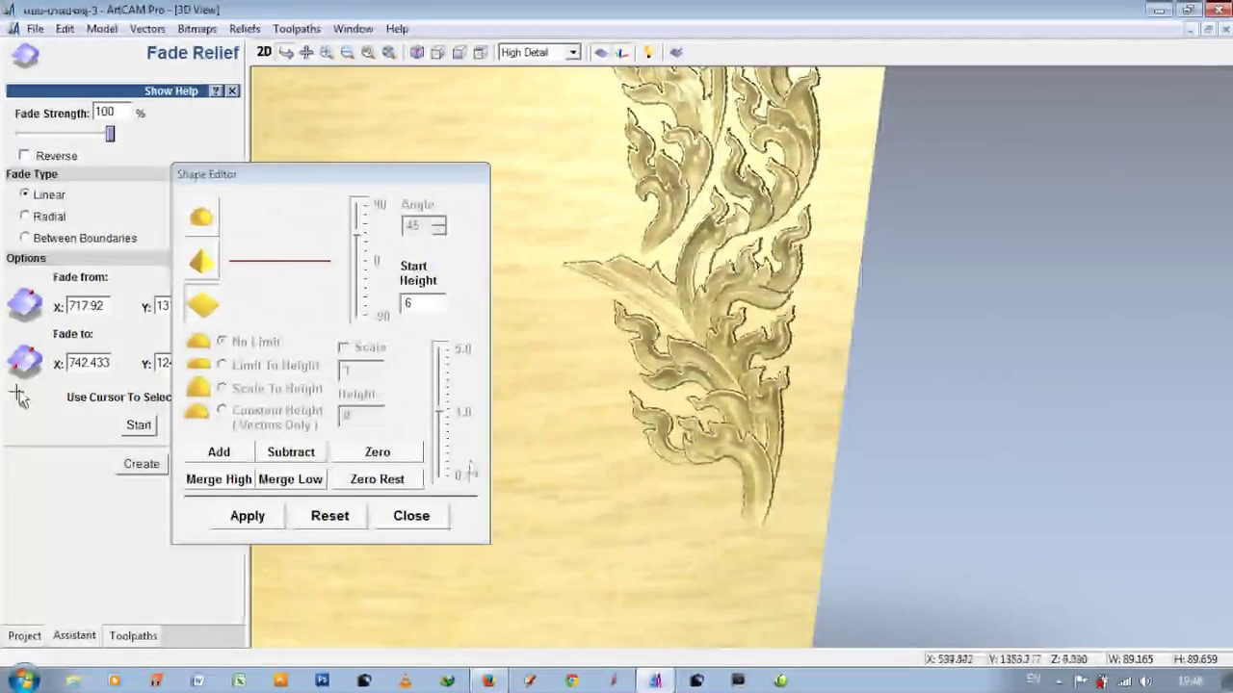
key("F2")
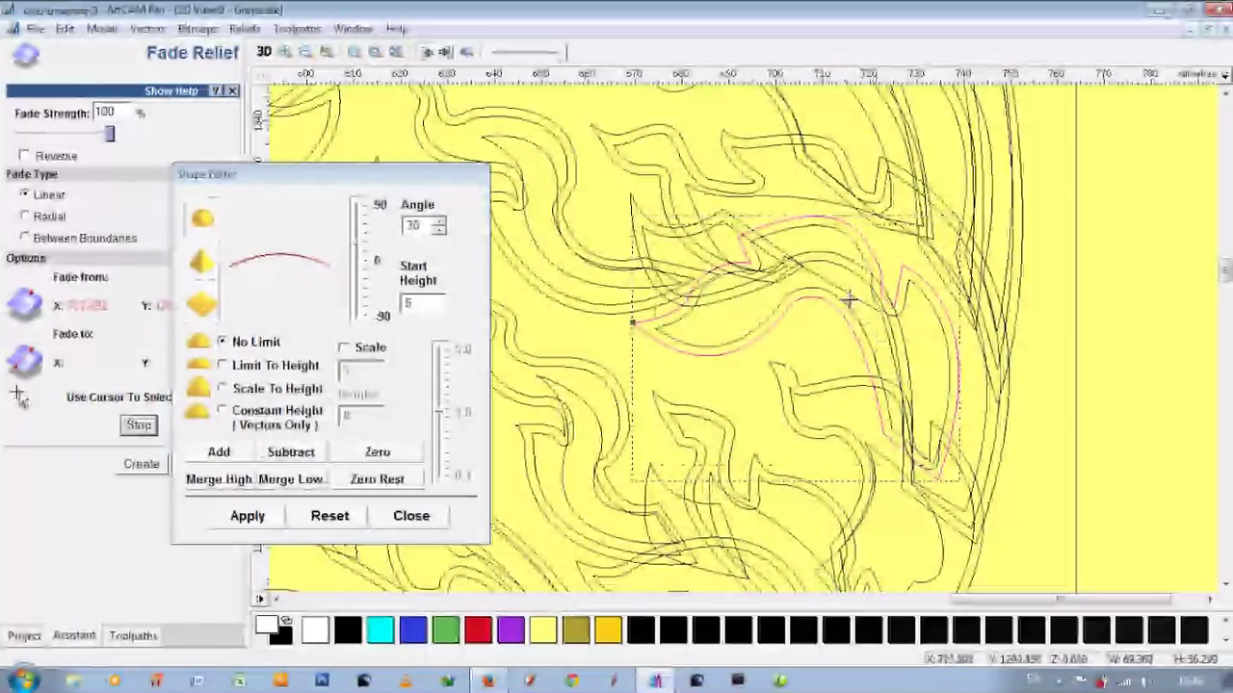
Step: Fix the fade end point on the leaf and inspect the tapered tip in 3D
left_click(926, 474)
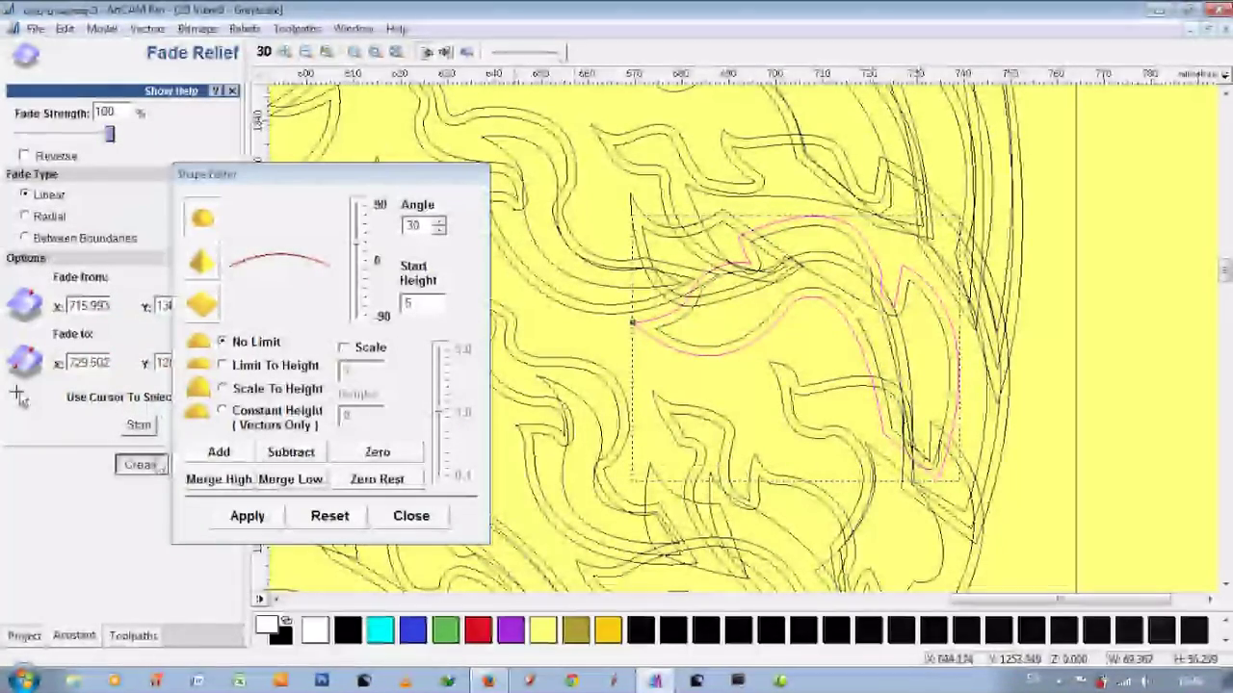
left_click(263, 52)
scroll(800, 448, "up", 3)
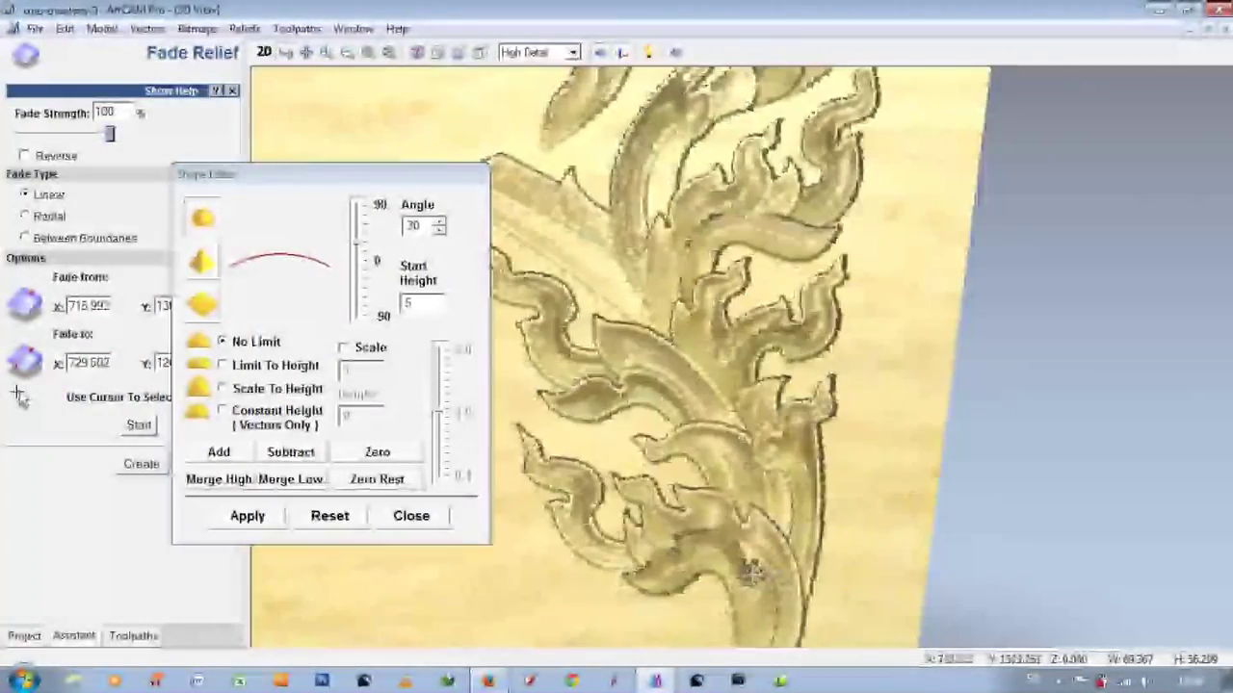
scroll(767, 348, "up", 3)
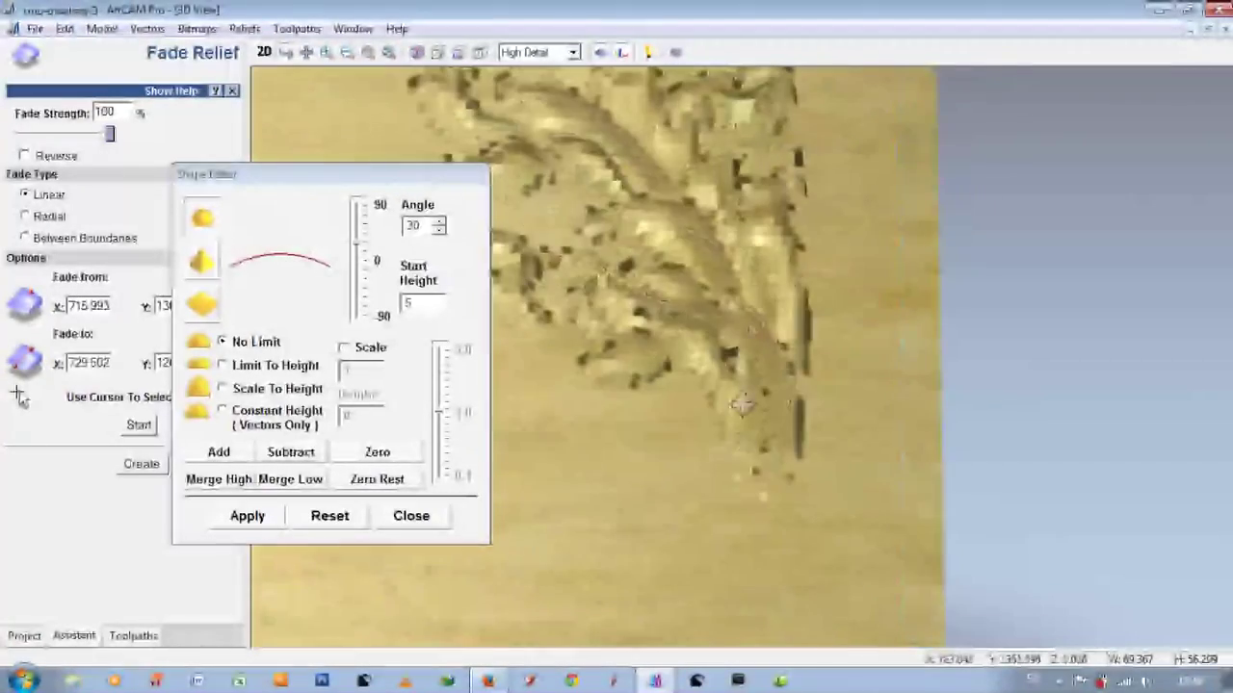
mouse_move(748, 322)
left_mouse_down()
mouse_move(820, 255)
mouse_move(775, 390)
left_mouse_up()
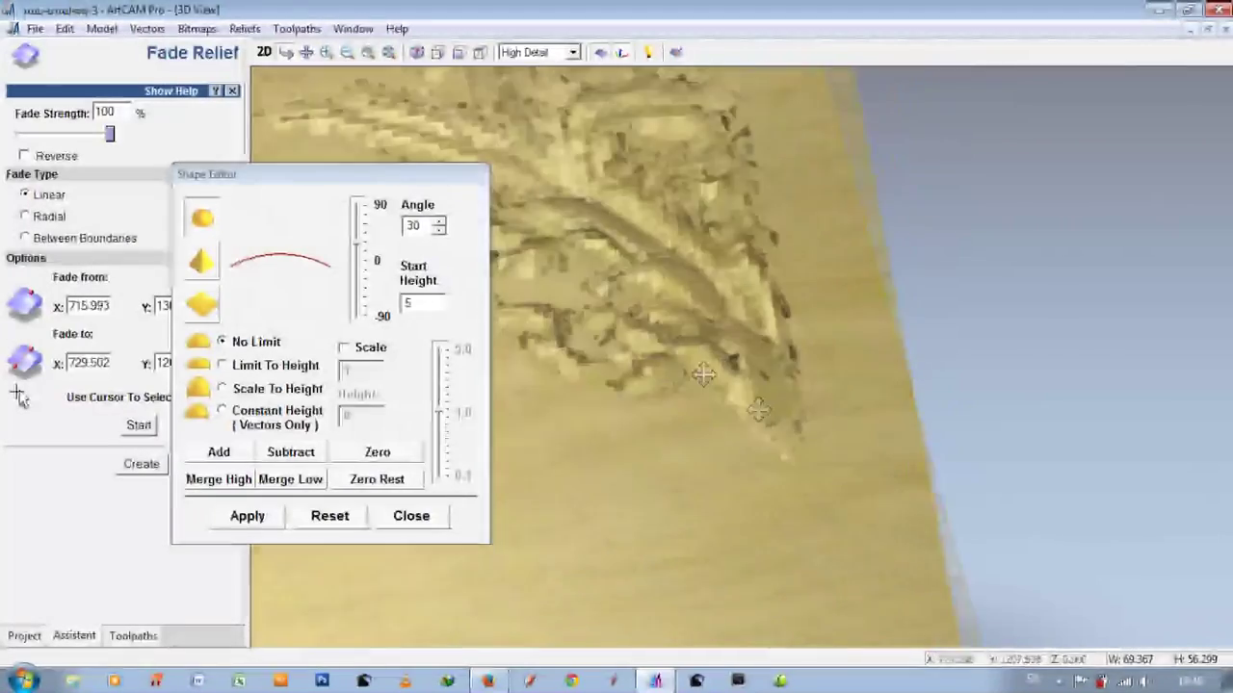
scroll(776, 387, "up", 2)
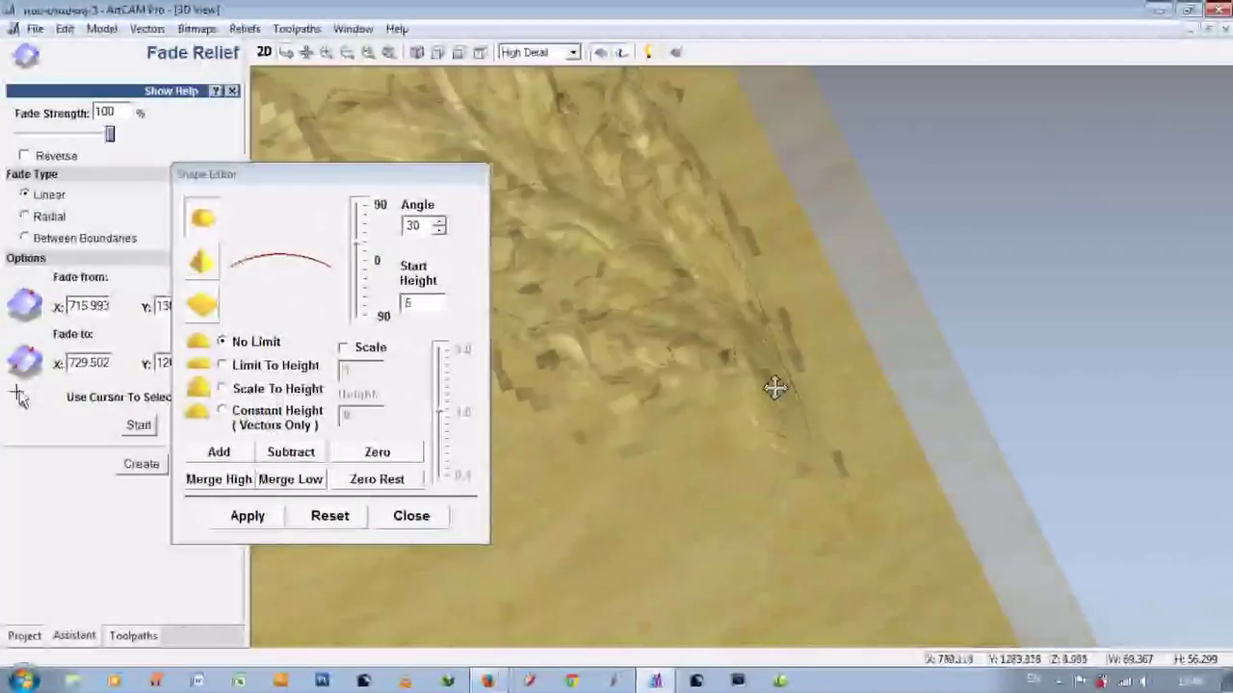
scroll(776, 385, "up", 3)
scroll(795, 411, "down", 2)
left_click_drag(794, 411, 727, 472)
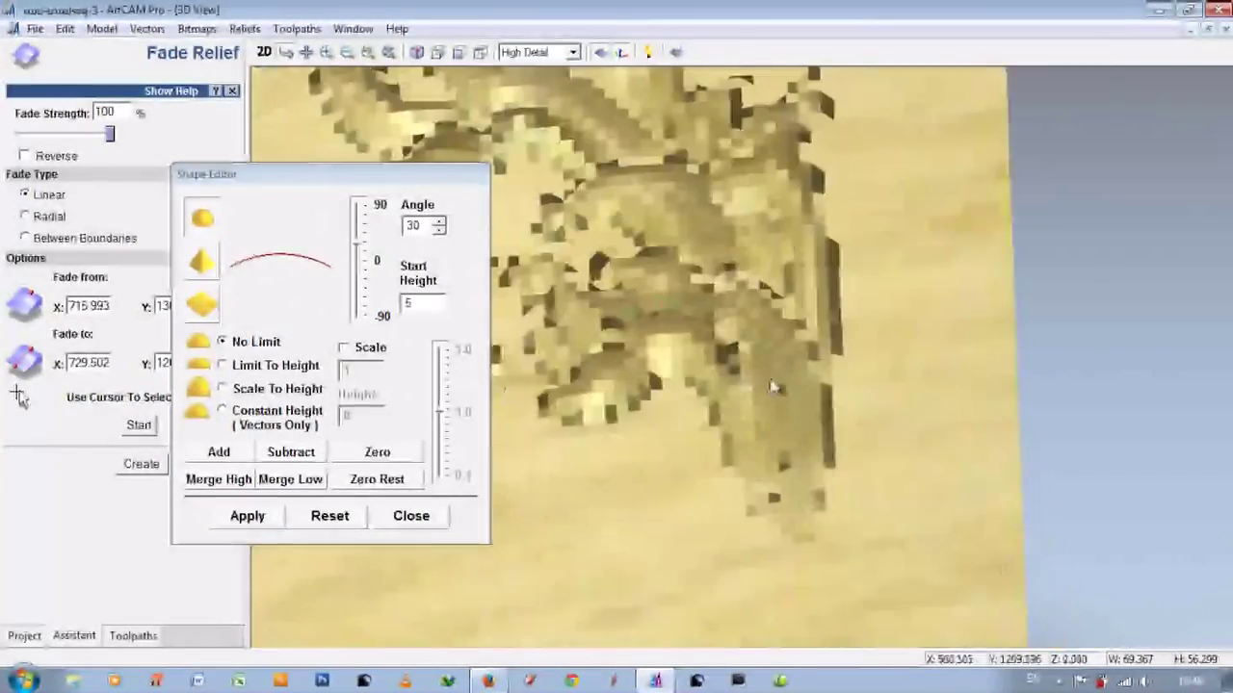
left_click(265, 53)
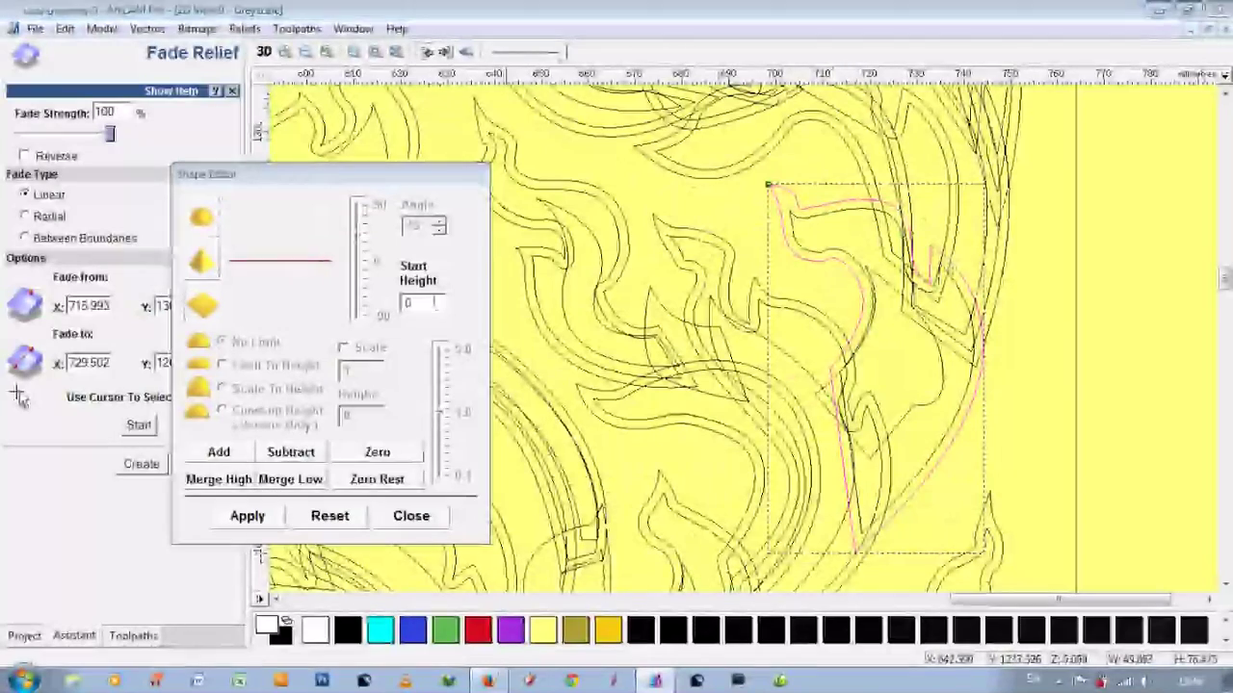
Step: Set start height 5.0, fade four right-edge leaf outlines, and check them in 3D
type("5.0")
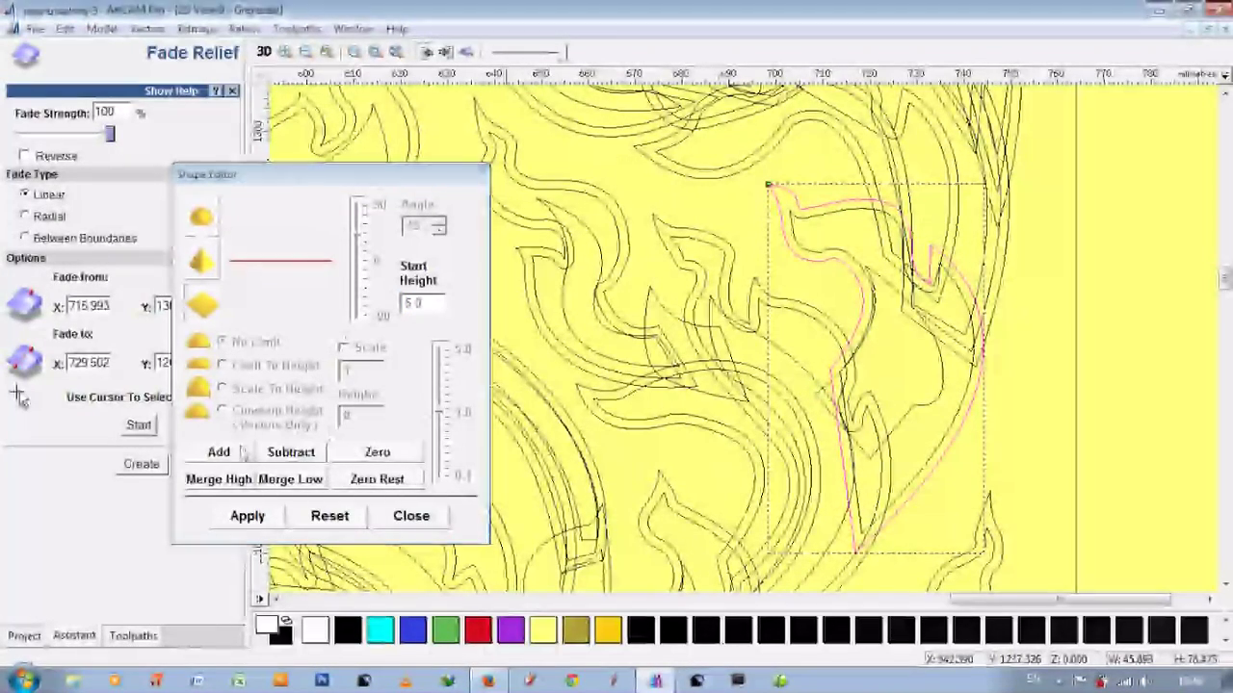
left_click(862, 210)
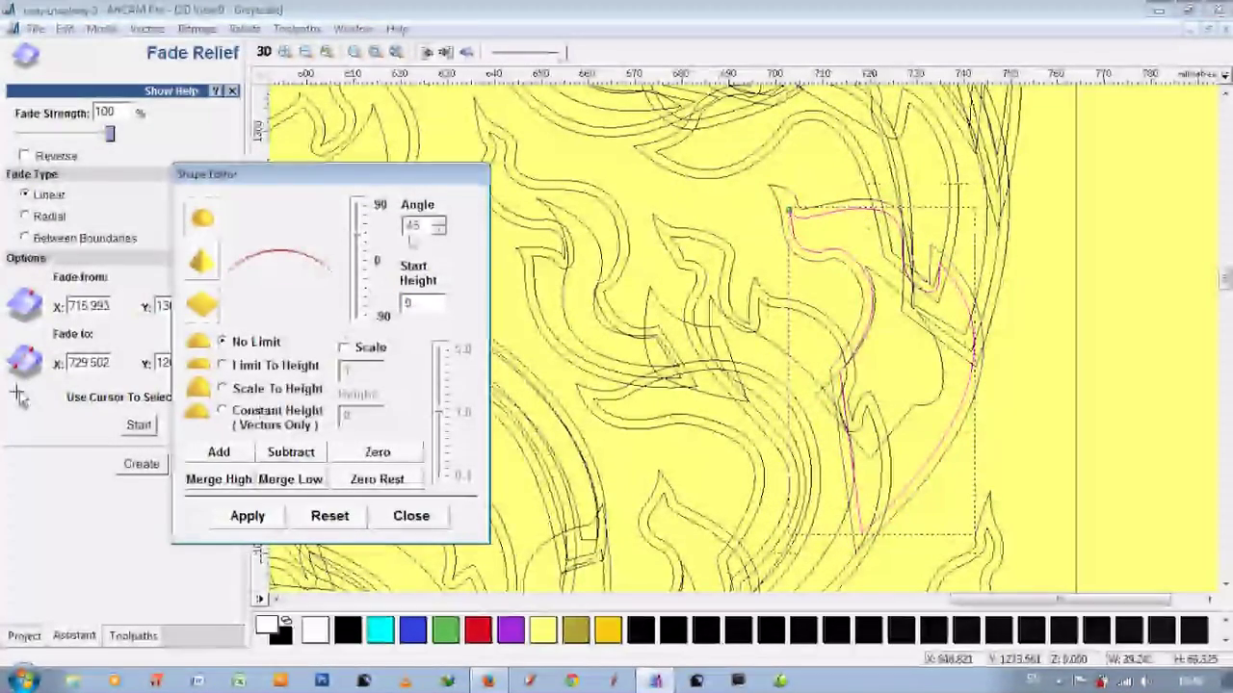
left_click(873, 309)
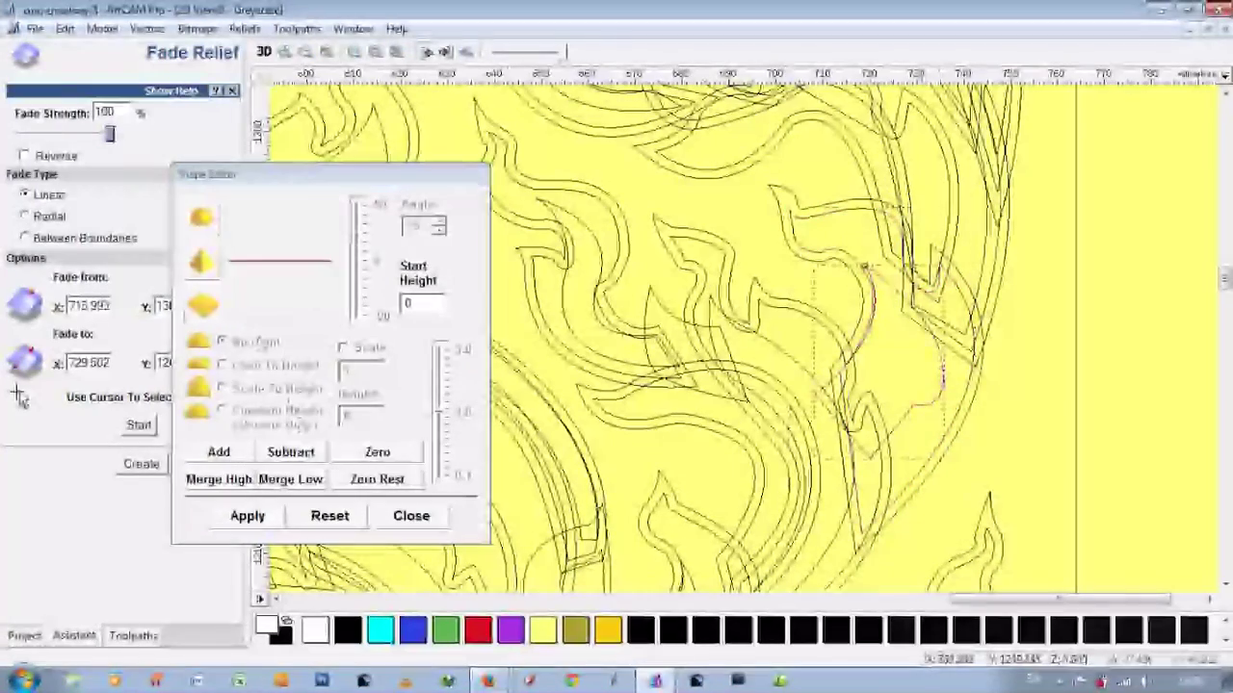
left_click(838, 261)
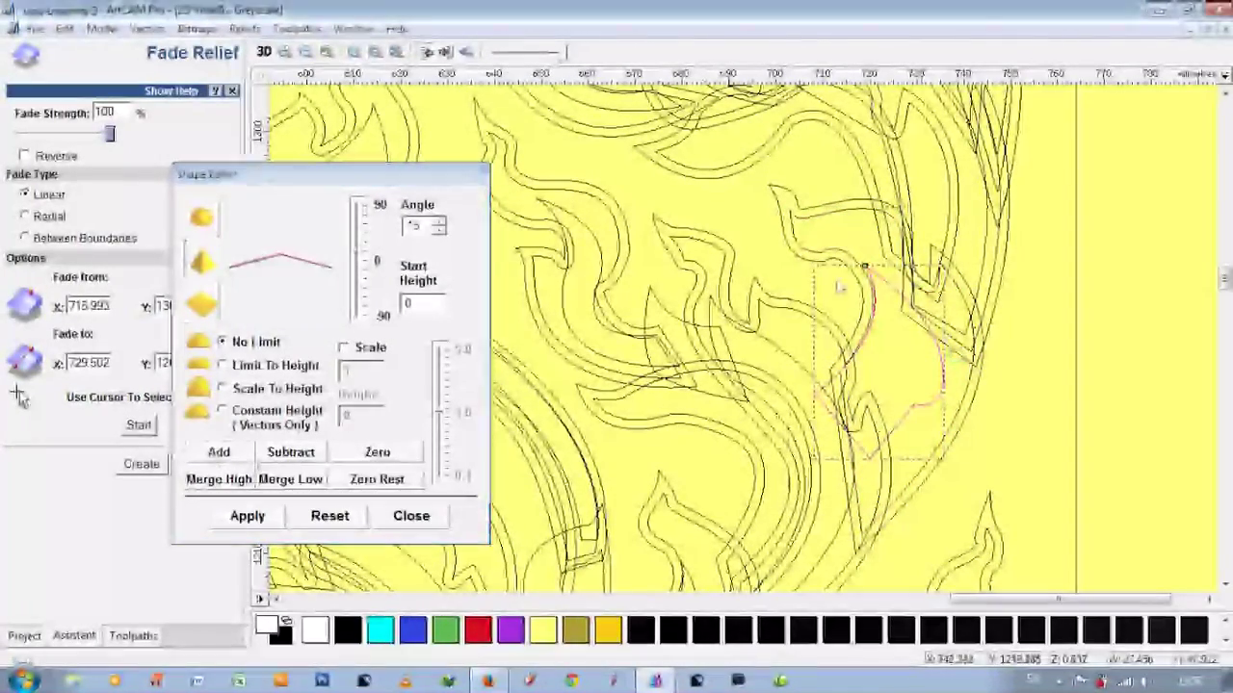
left_click(966, 327)
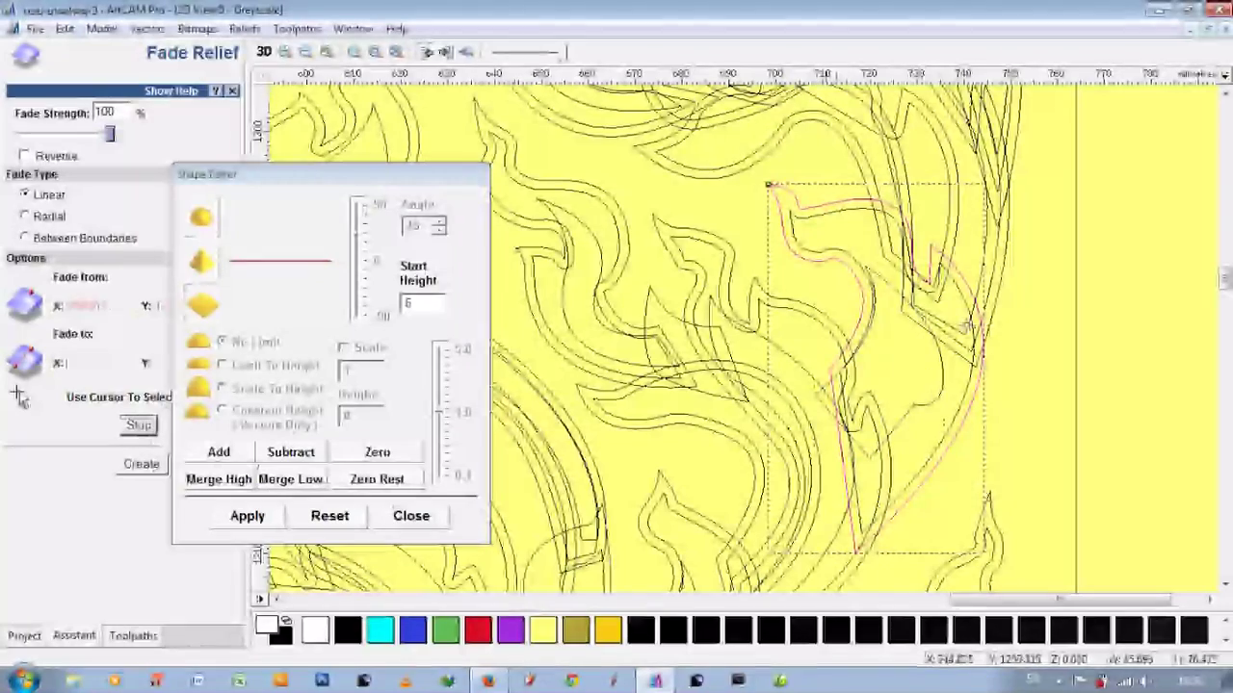
left_click(141, 464)
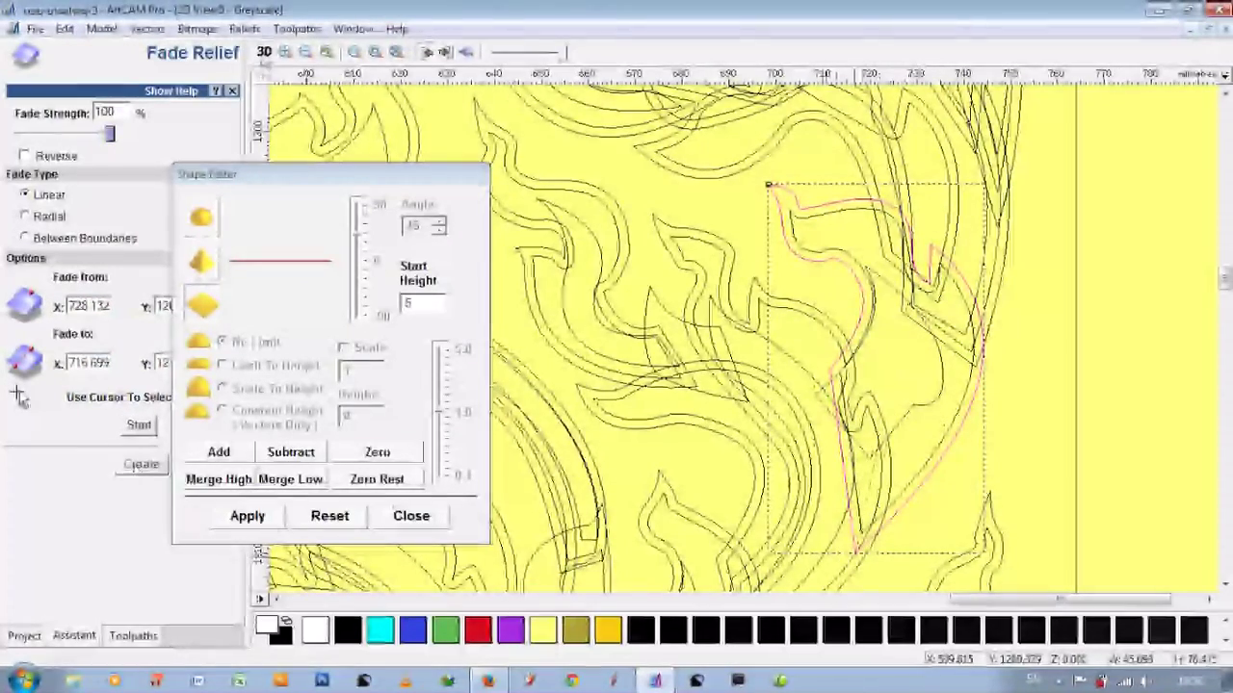
left_click(264, 53)
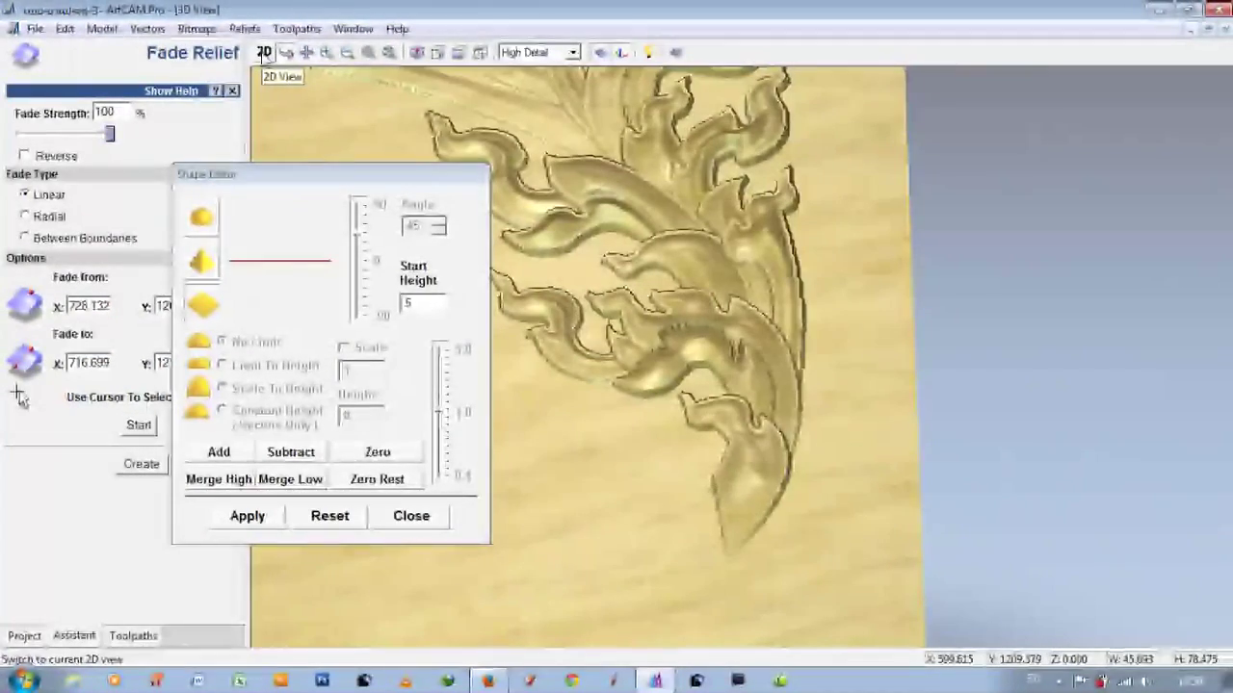
left_click(264, 53)
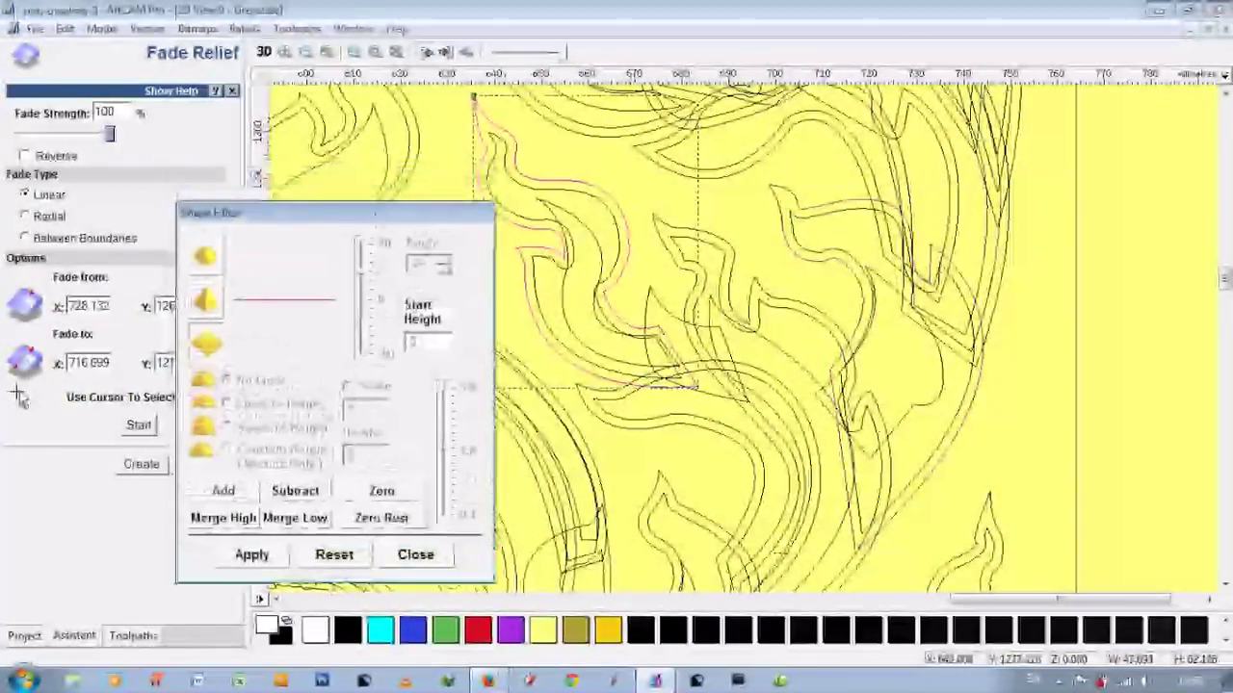
Step: With start height 5, fade the small flame leaf at upper left and preview it in 3D
type("5")
left_click(584, 199)
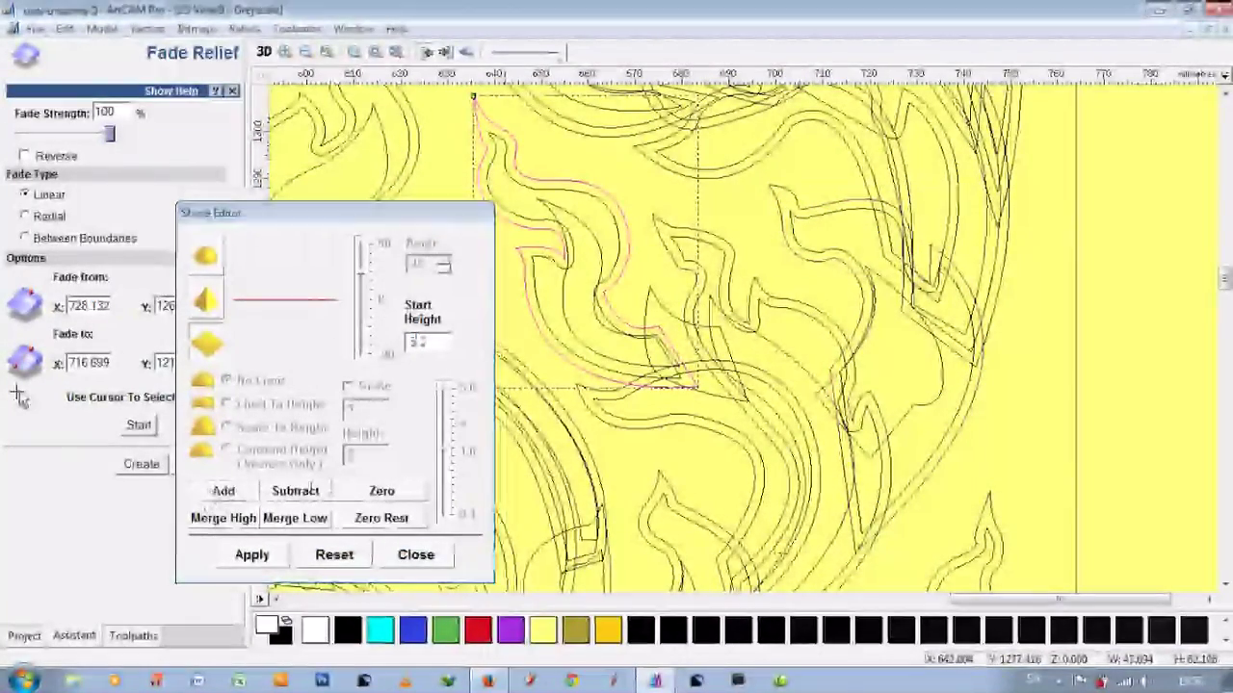
left_click(585, 199)
left_click(578, 190)
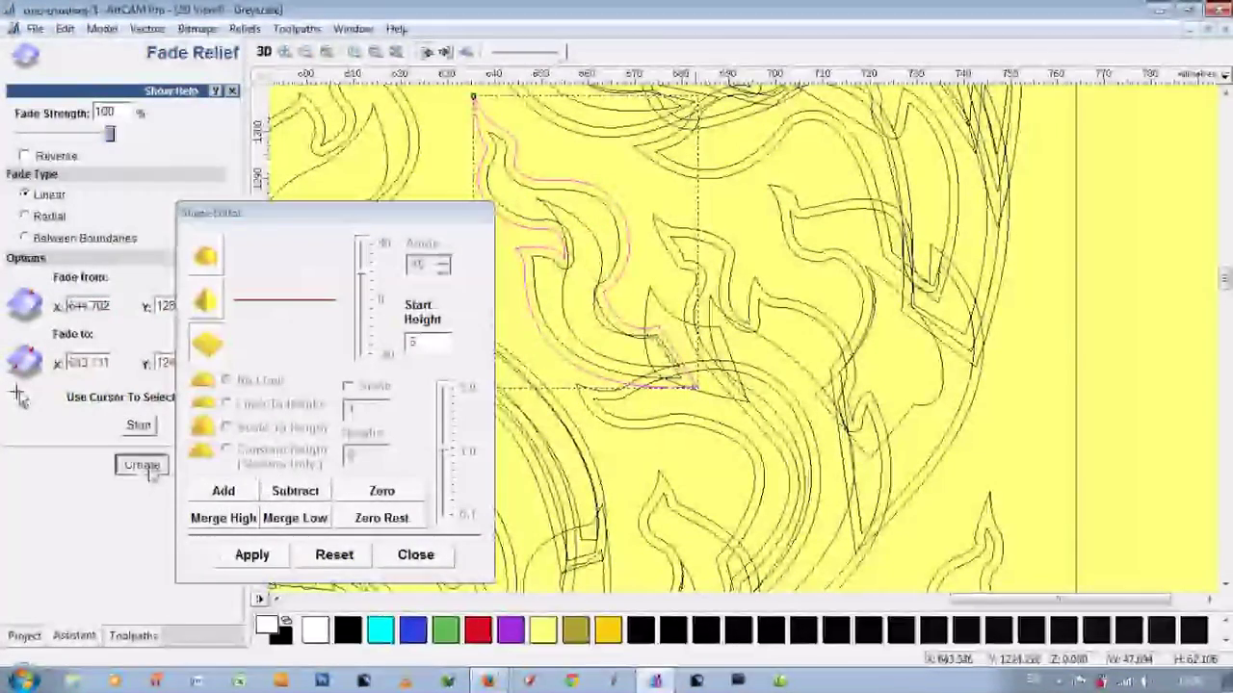
left_click(661, 317)
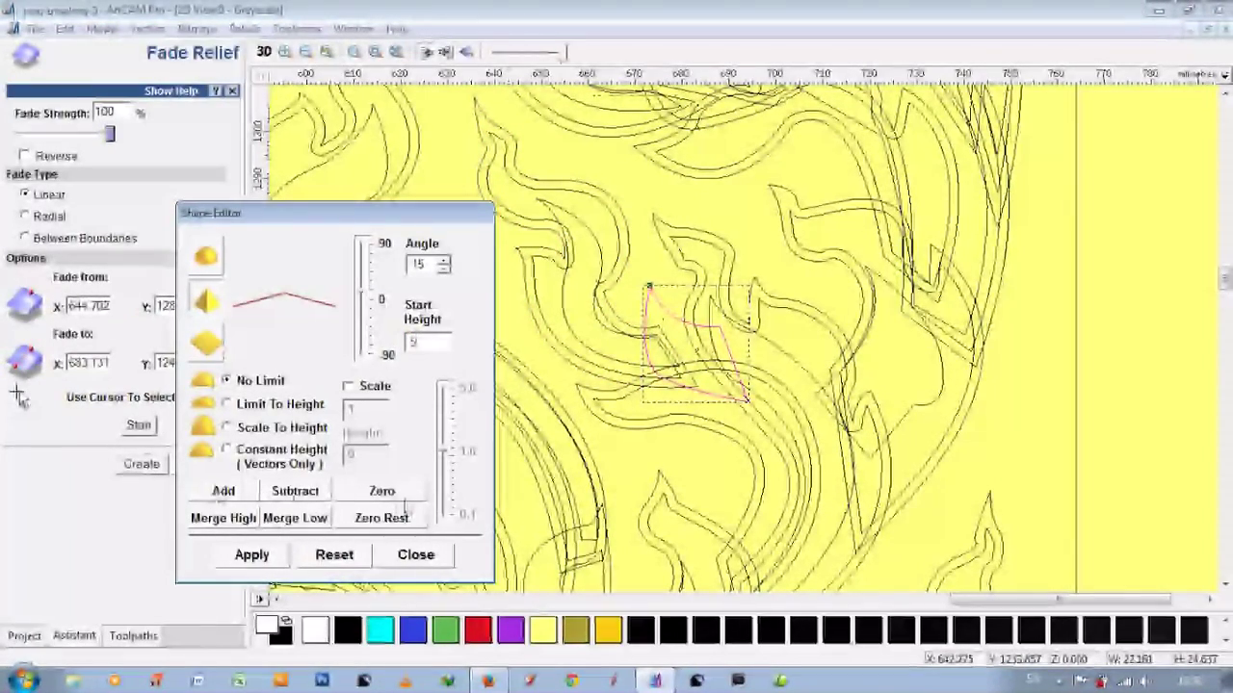
left_click_drag(645, 335, 706, 393)
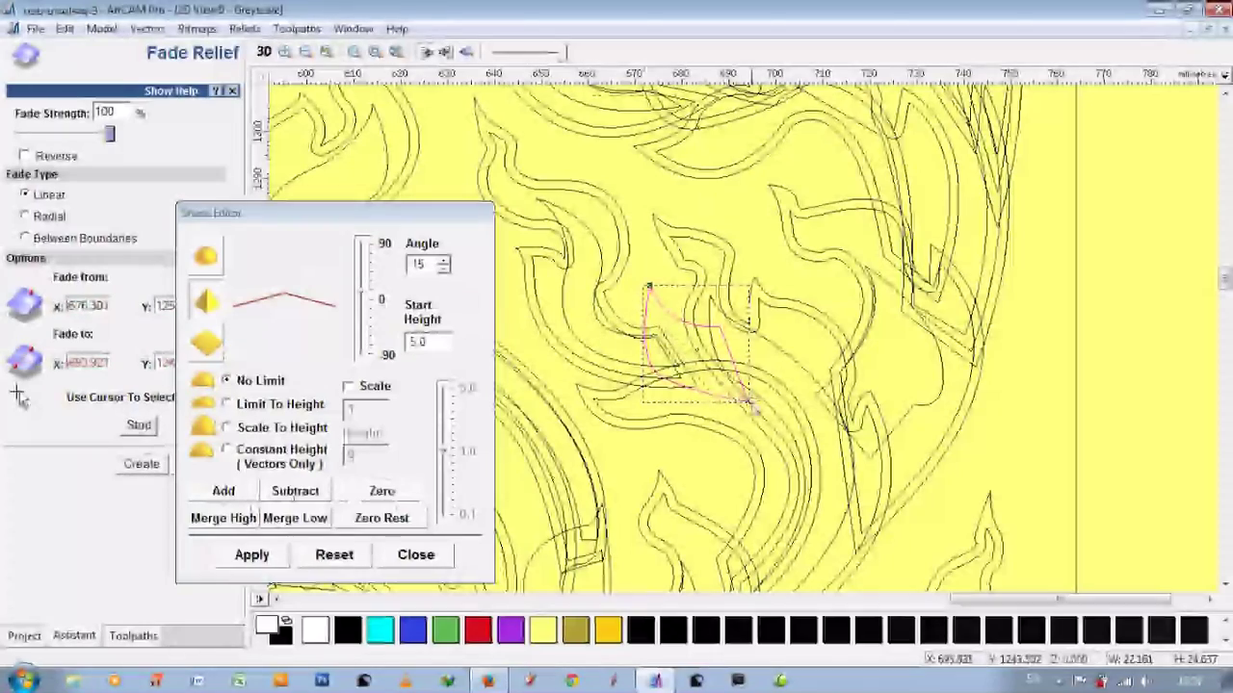
left_click(263, 52)
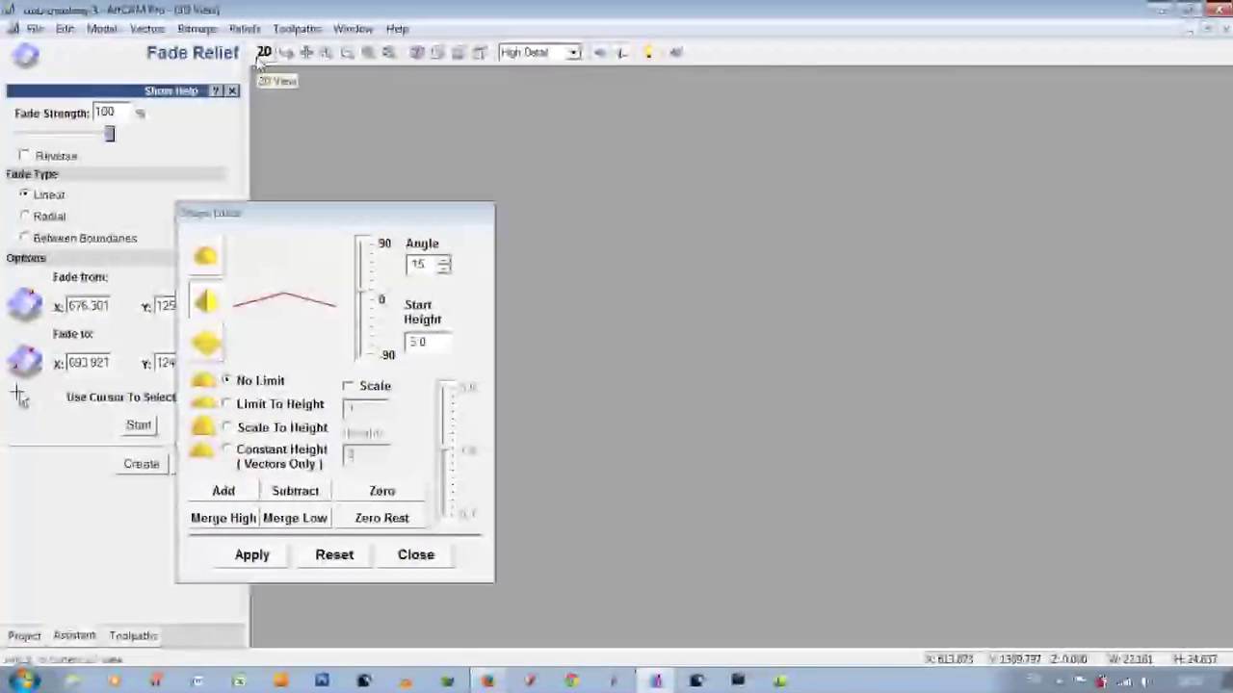
left_click(263, 52)
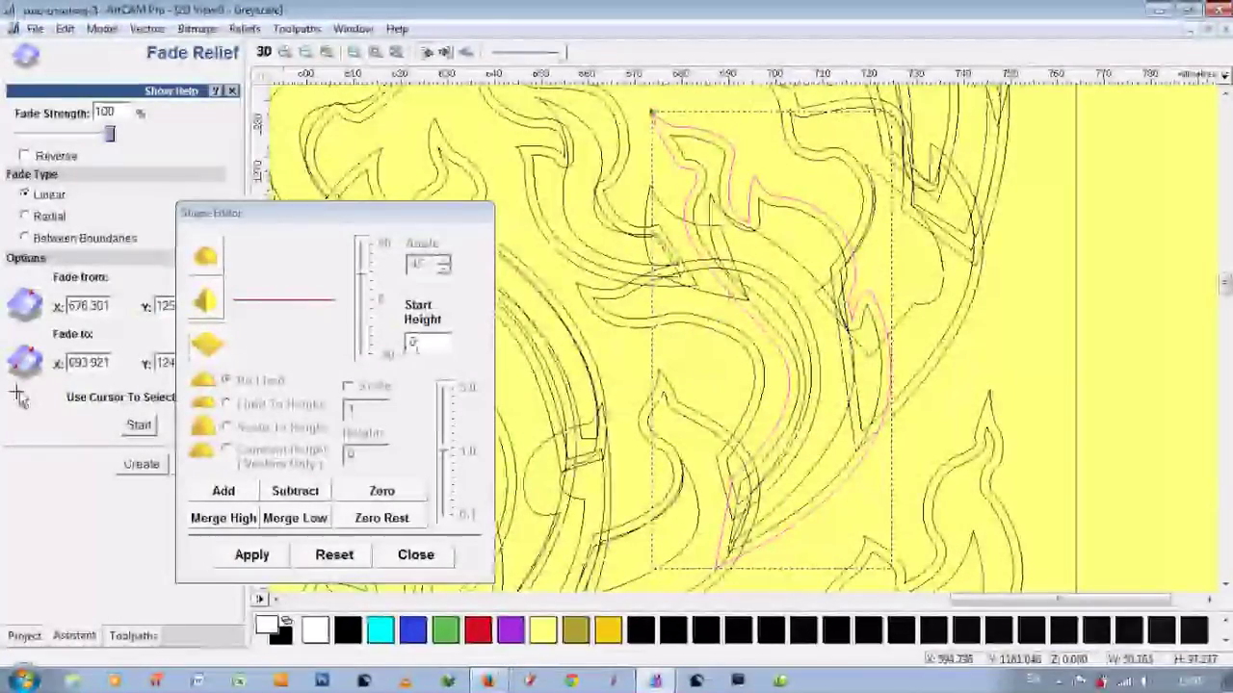
Step: Edit the start height, shape three more leaf outlines, and orbit the relief in 3D
left_click(392, 346)
type("6")
left_click(723, 225)
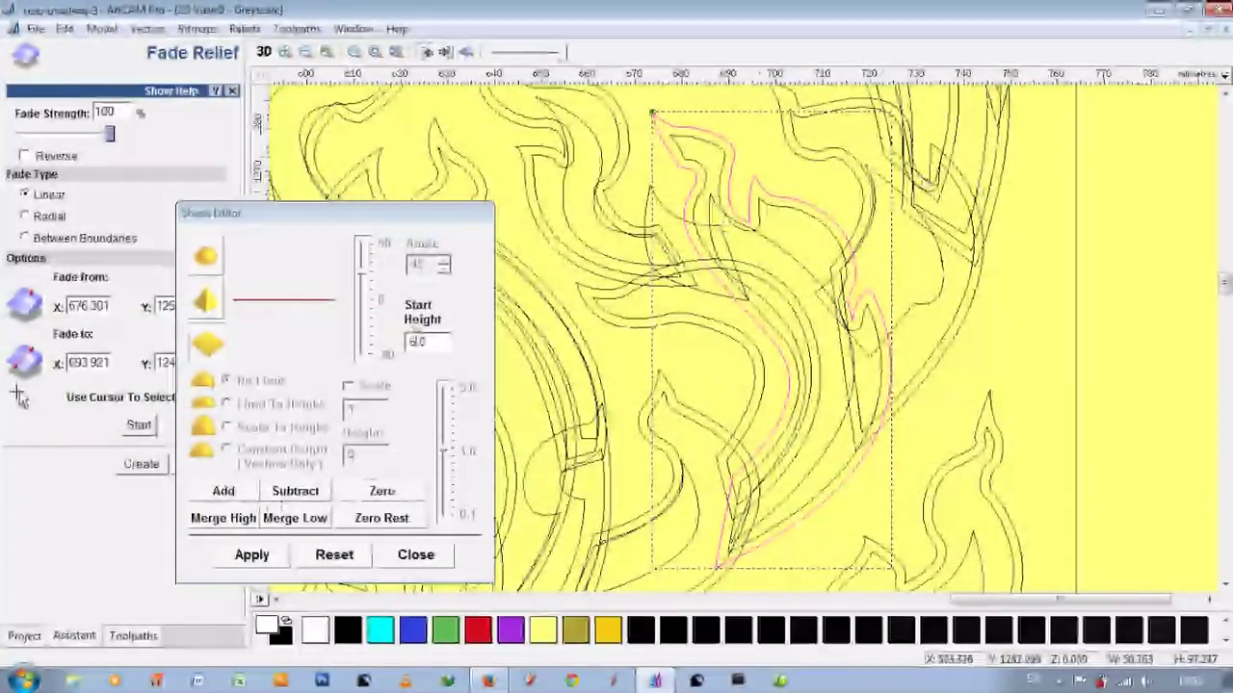
left_click(788, 217)
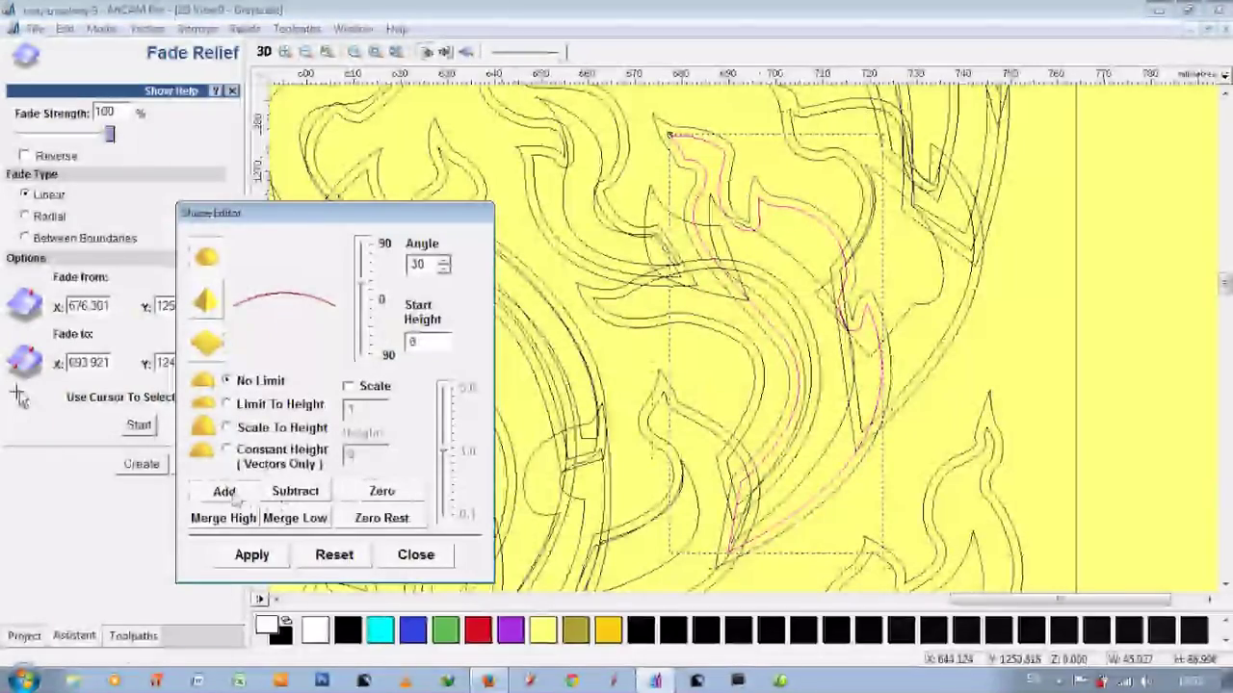
left_click(800, 275)
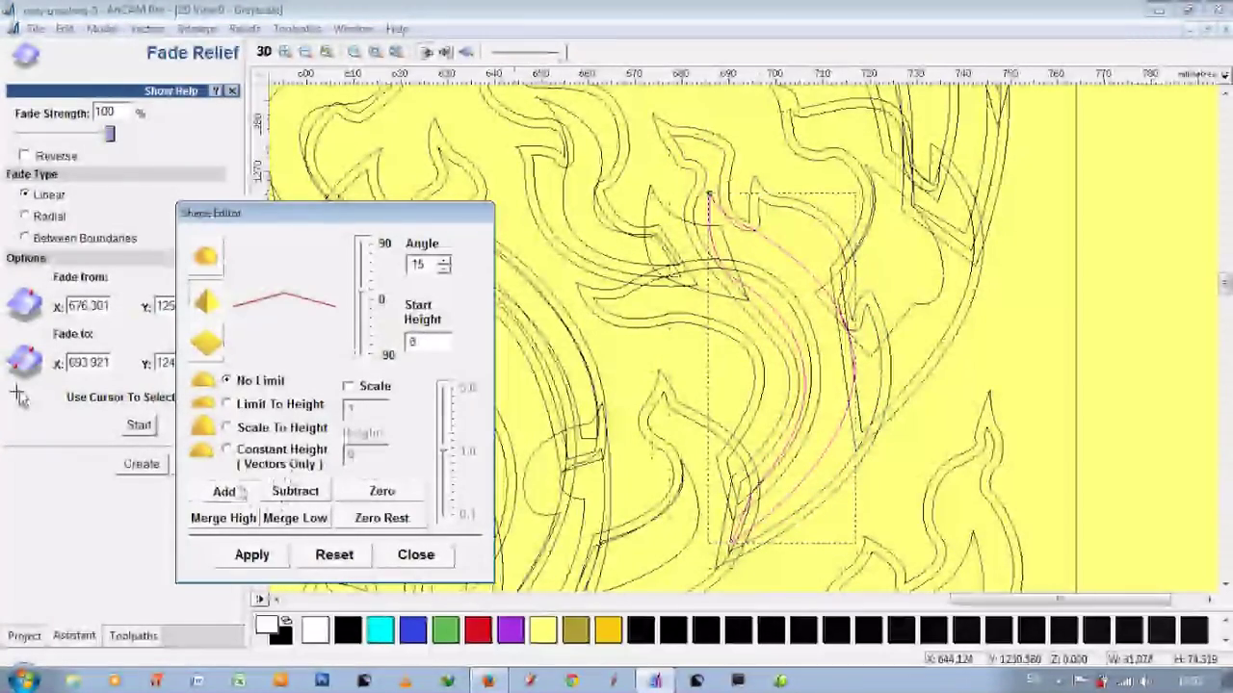
left_click(782, 289)
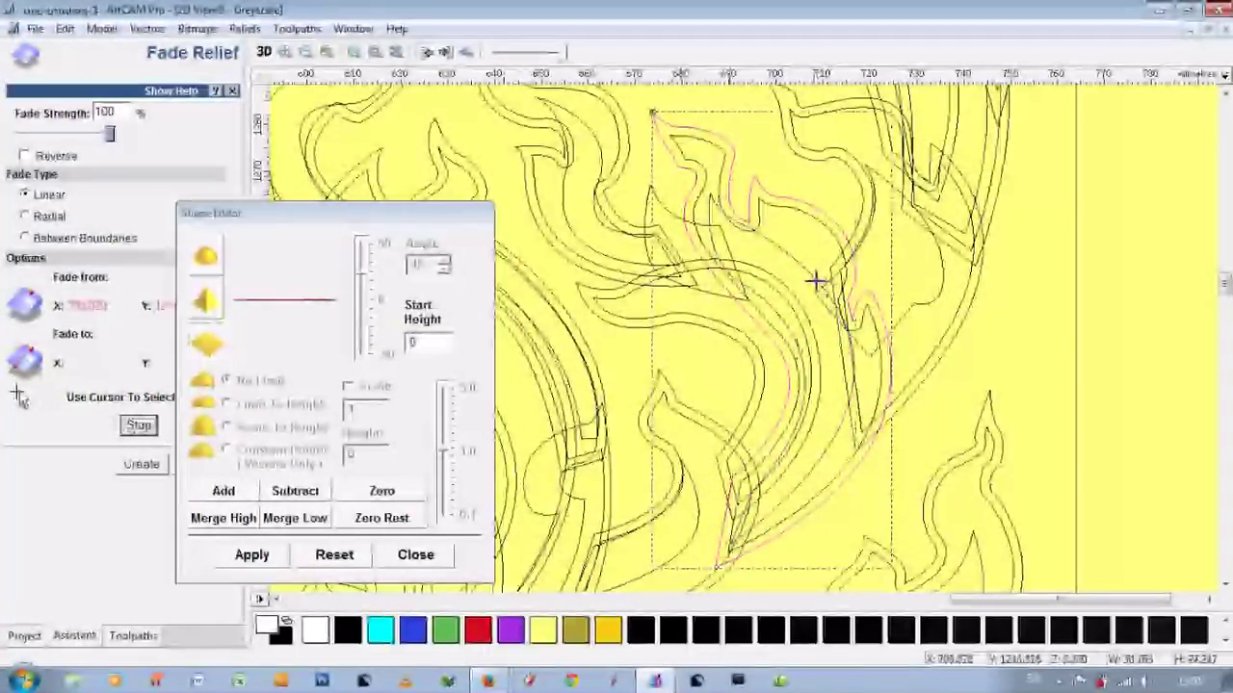
key("F3")
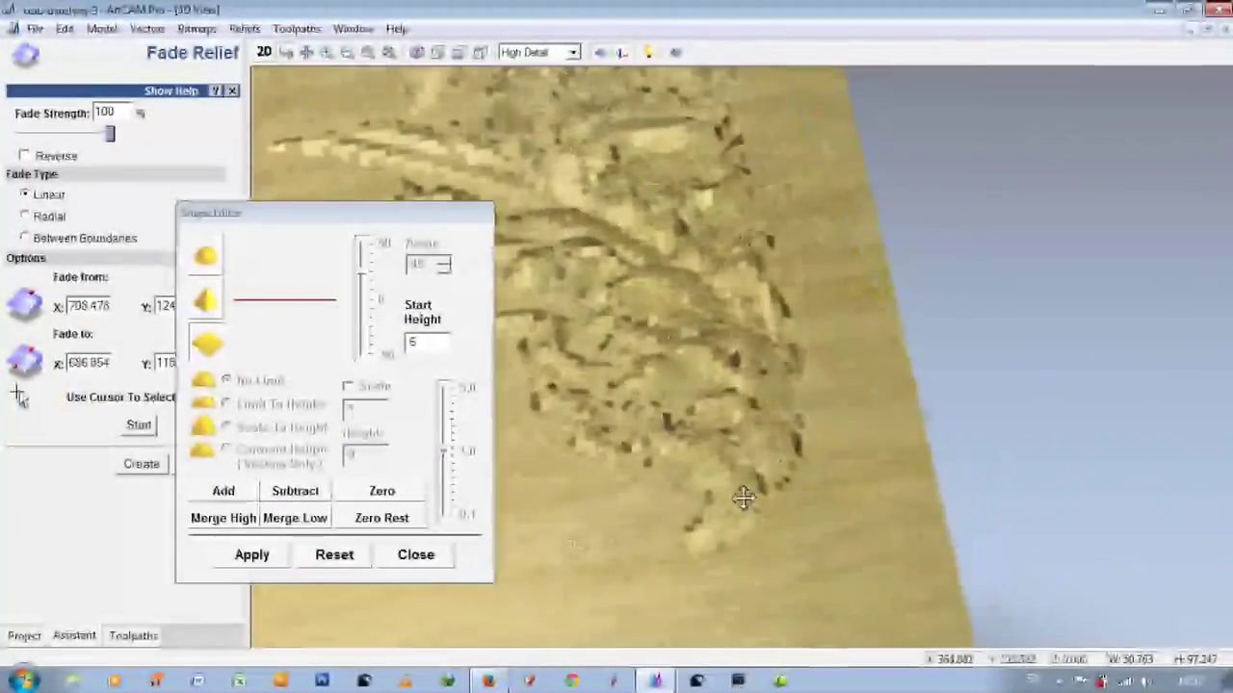
left_click_drag(834, 450, 629, 500)
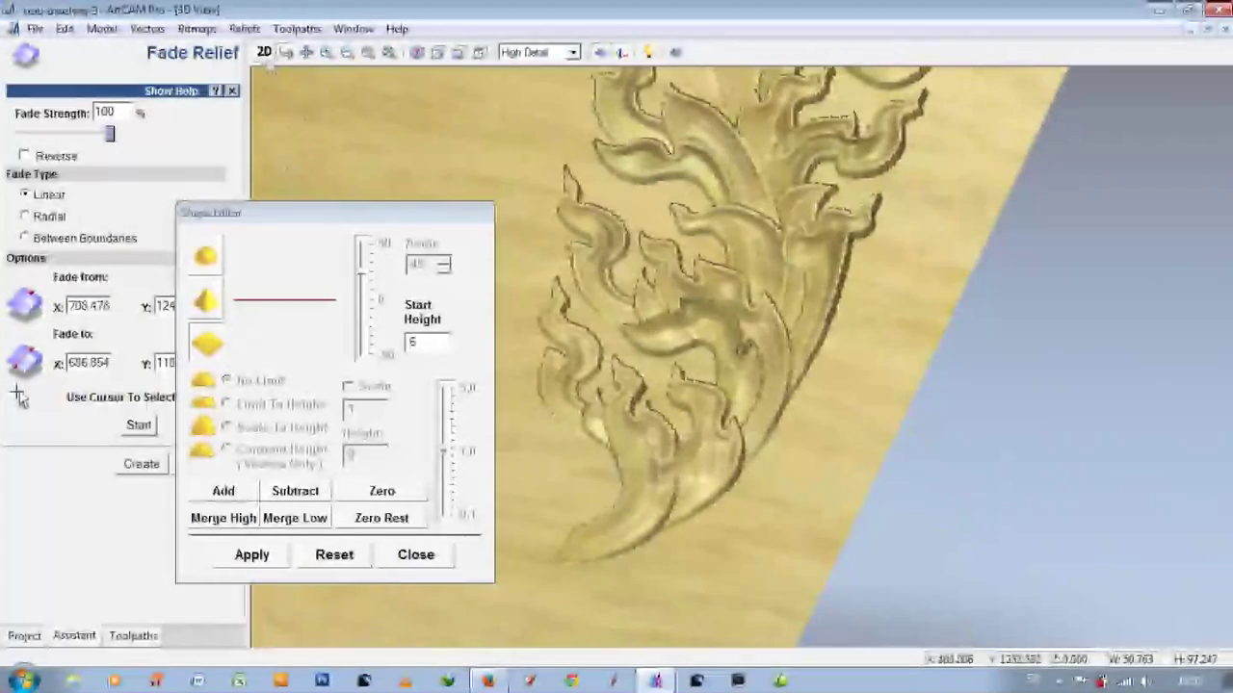
left_click(264, 53)
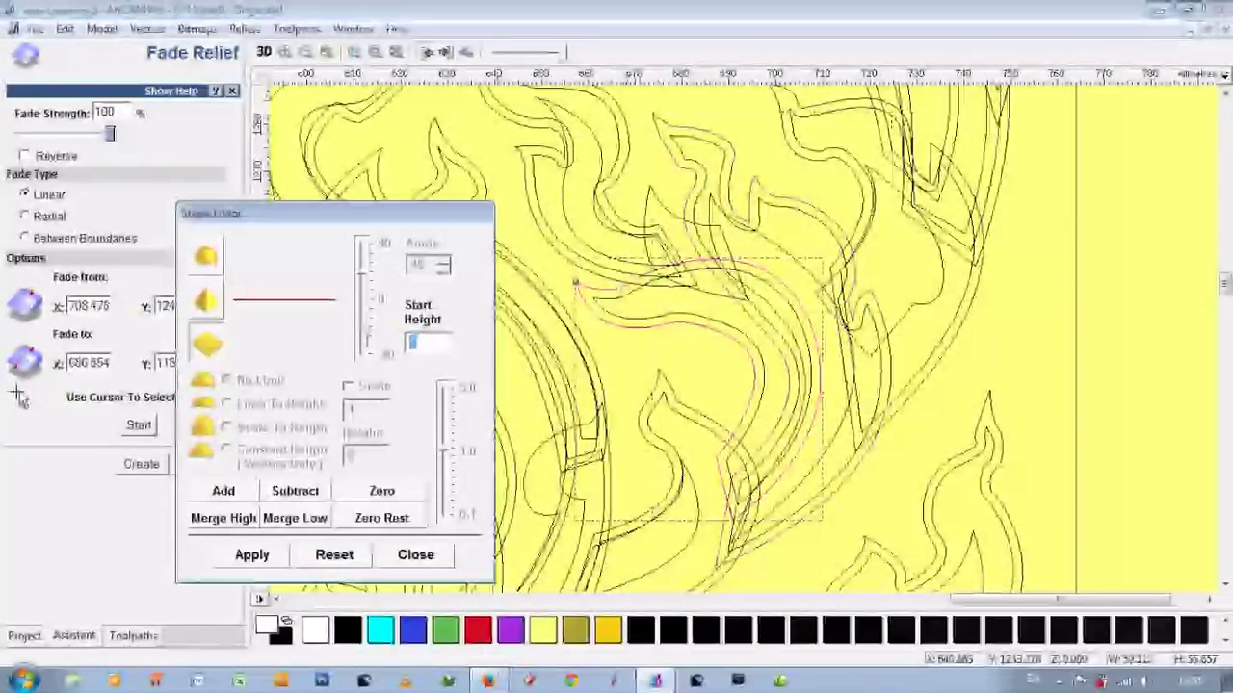
type("5")
Step: Select a leaf curve and its neighbouring offset curve, then preview the relief in 3D
left_click(732, 272)
left_click(679, 322)
type("6")
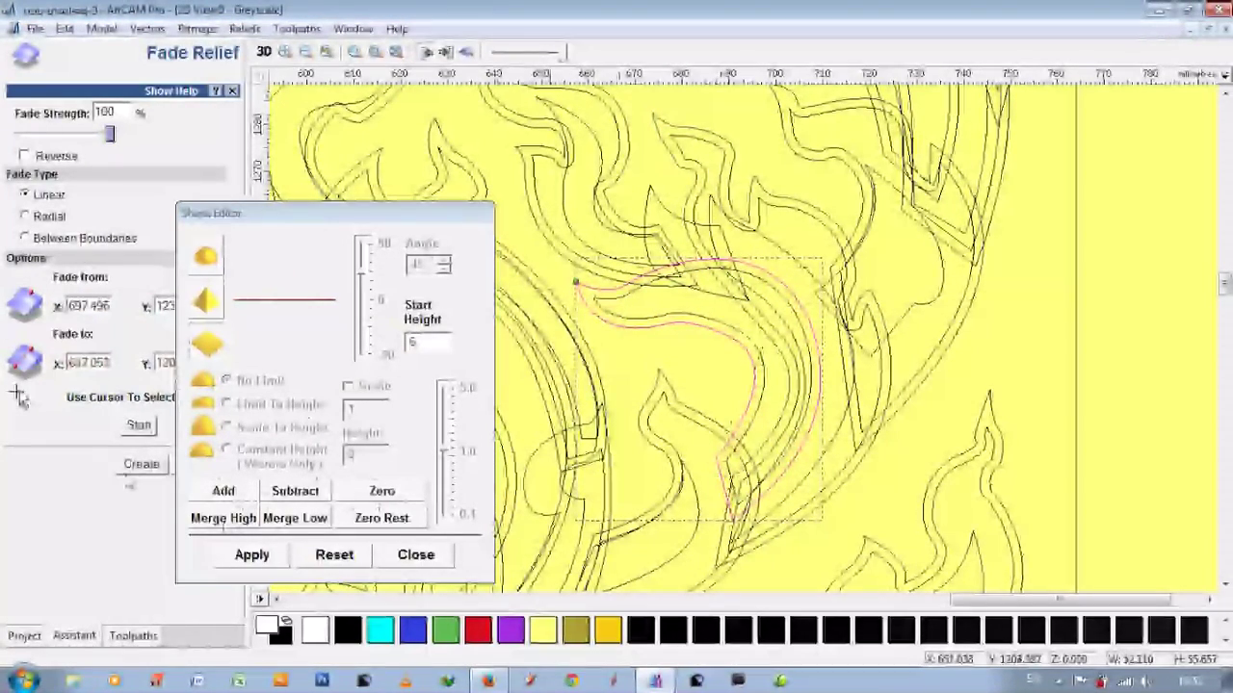
left_click(264, 53)
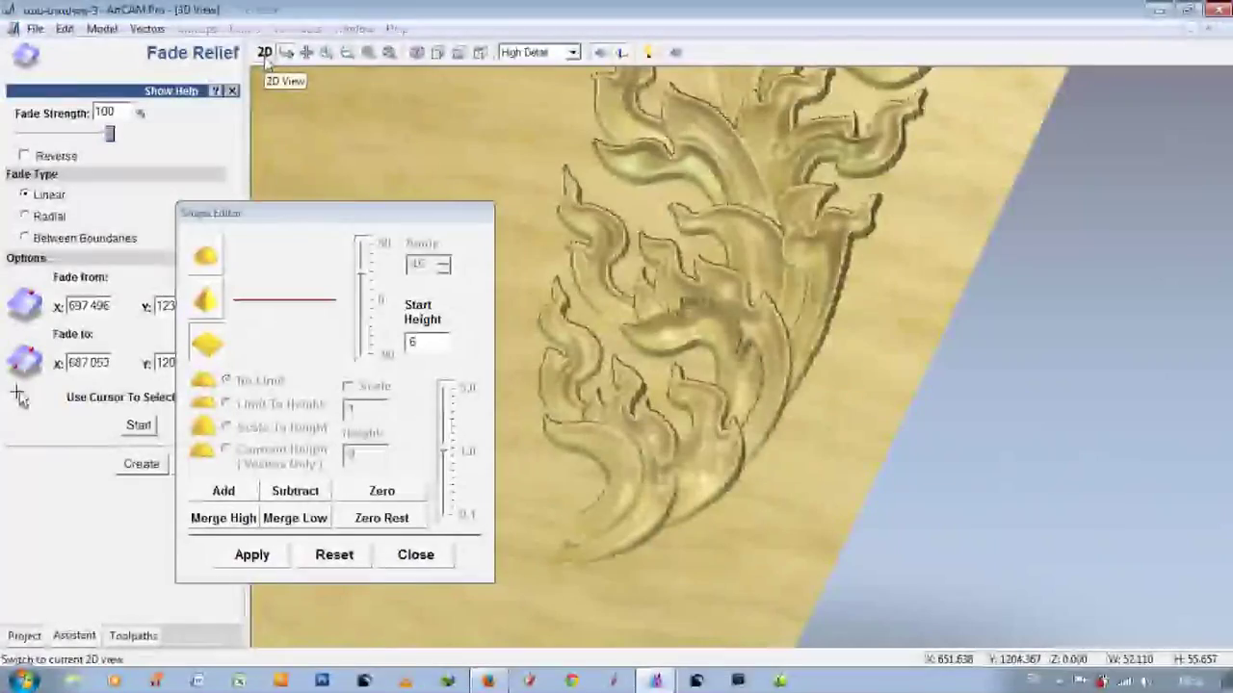
left_click(264, 53)
Step: Fade the nested inner leaf curves from X 686.513 to 653.073 and review them in 3D
left_click(657, 364)
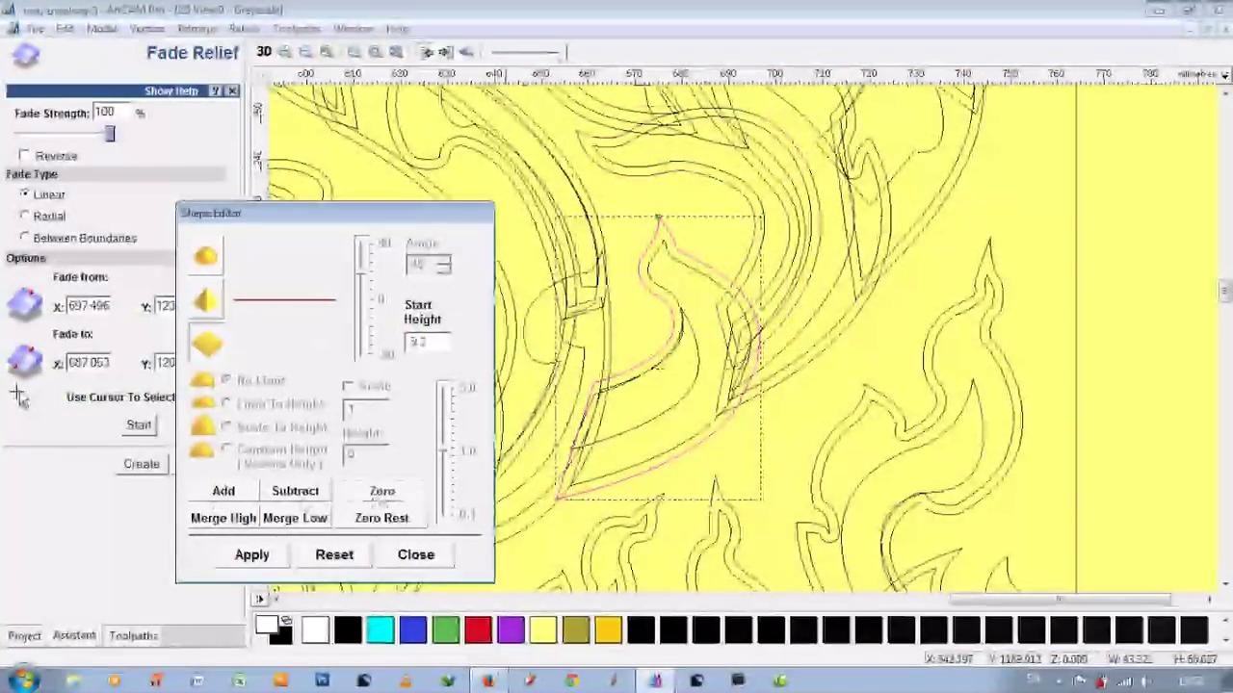
left_click(658, 364)
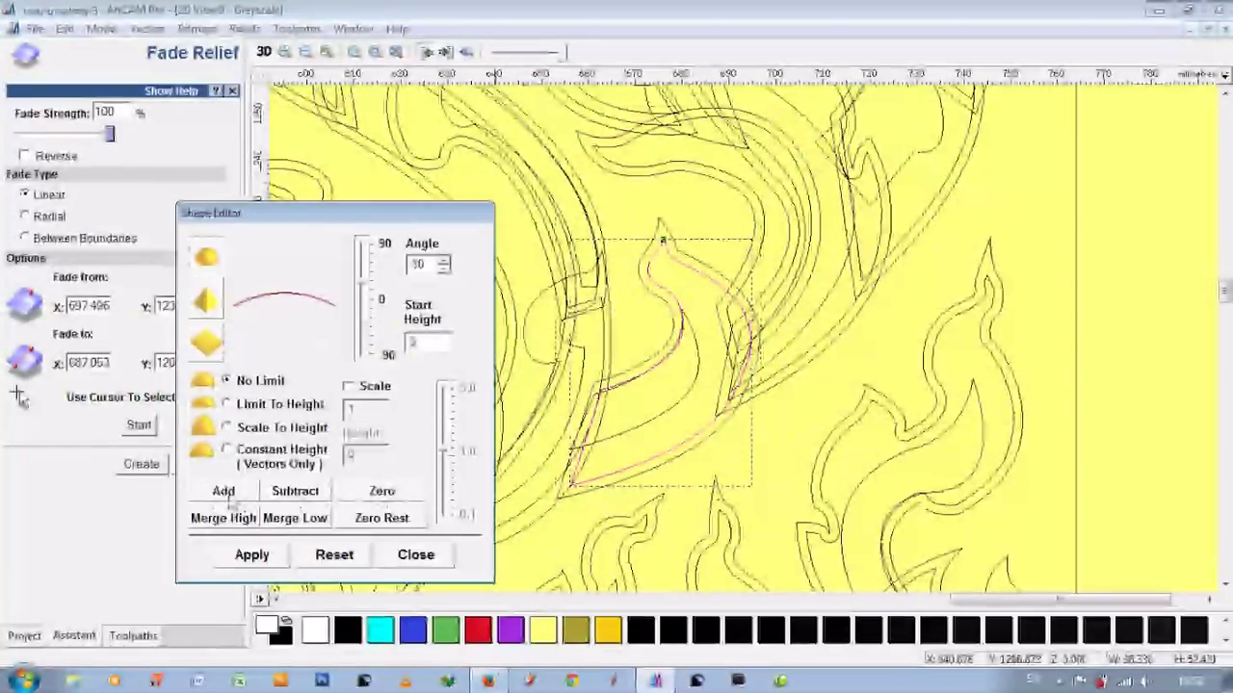
left_click(658, 364)
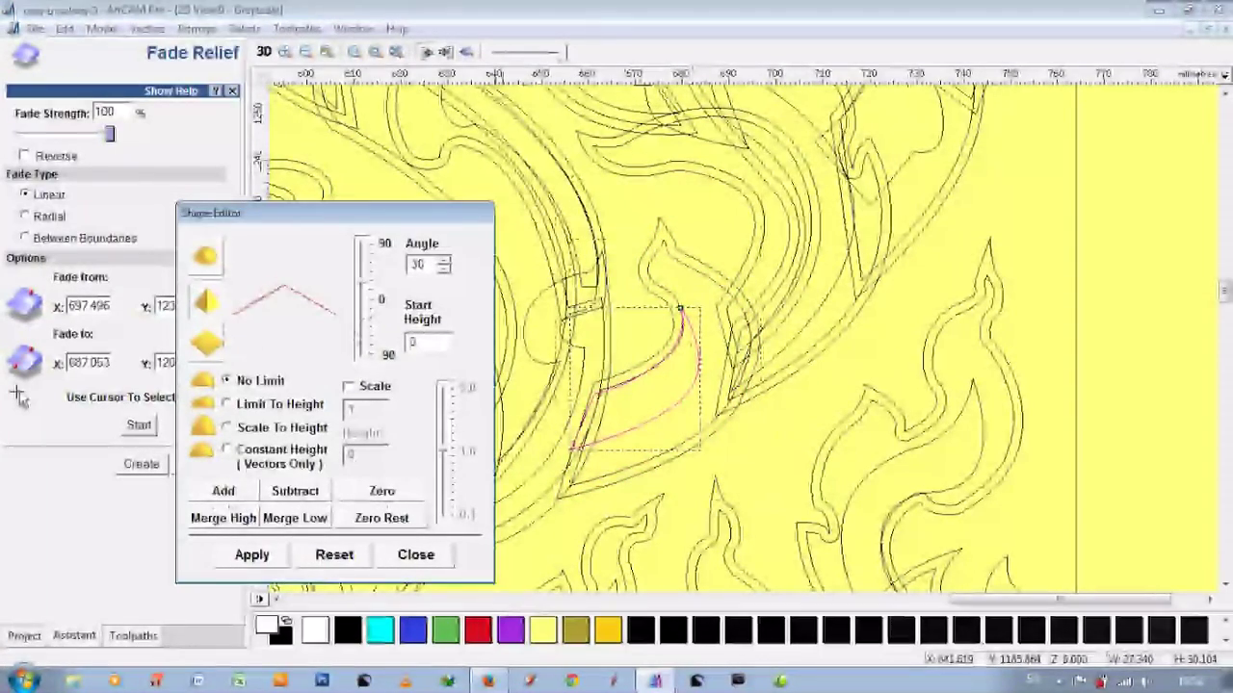
left_click(714, 342)
left_click_drag(715, 342, 556, 491)
key("F3")
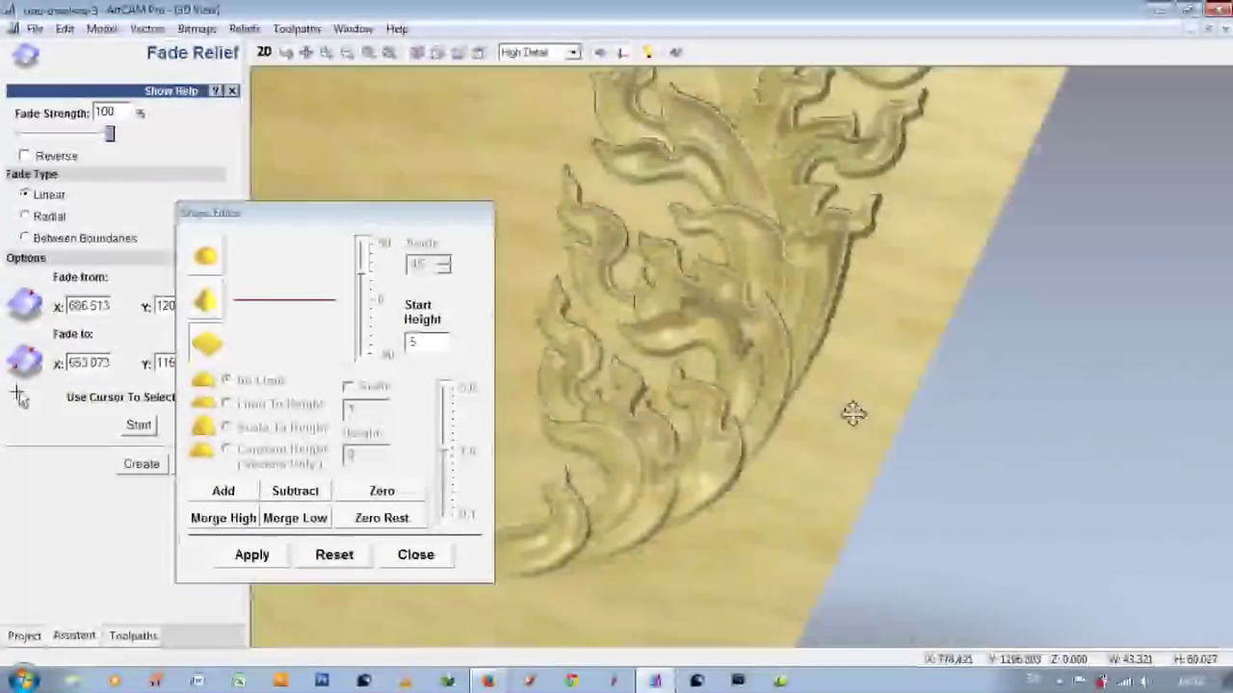
scroll(853, 413, "up", 3)
scroll(591, 531, "down", 2)
left_click_drag(592, 531, 753, 460)
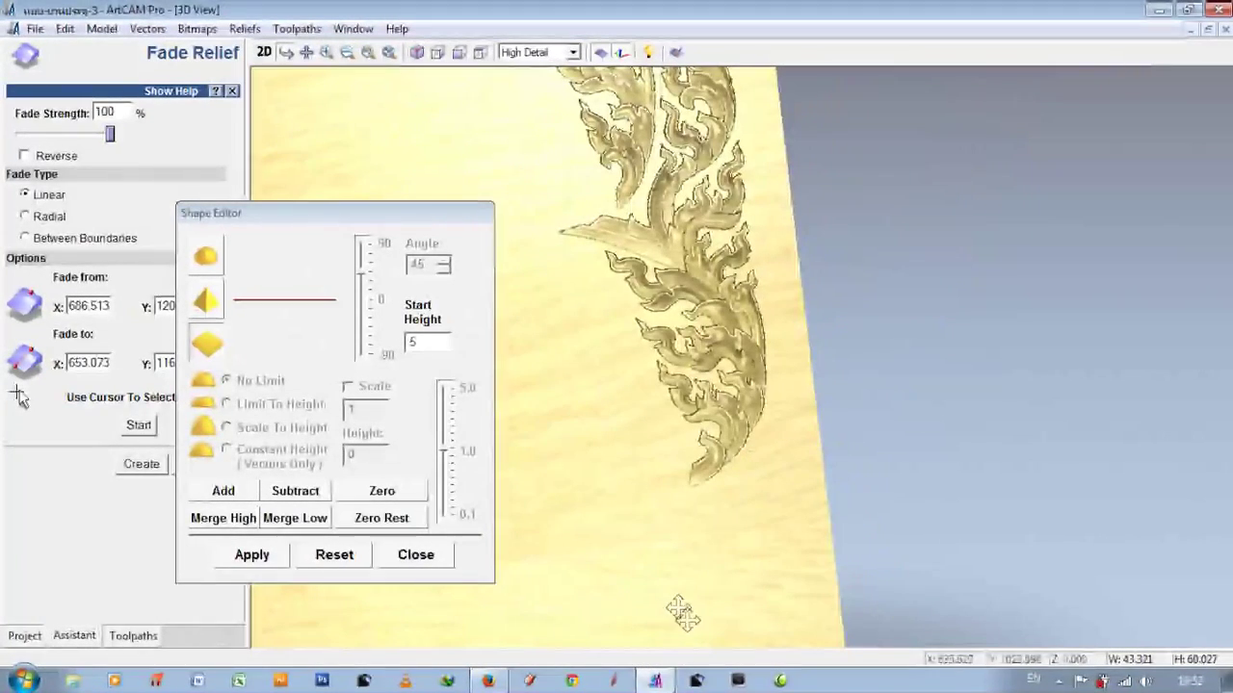
left_click_drag(780, 318, 734, 330)
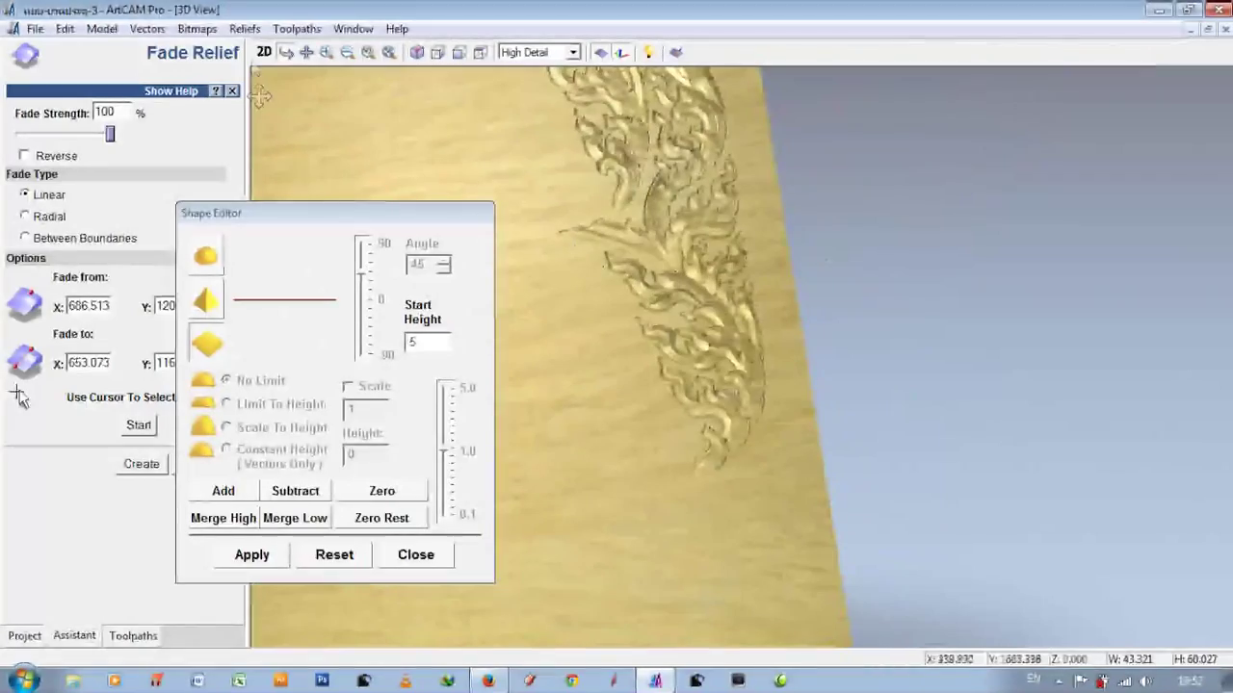
key("F2")
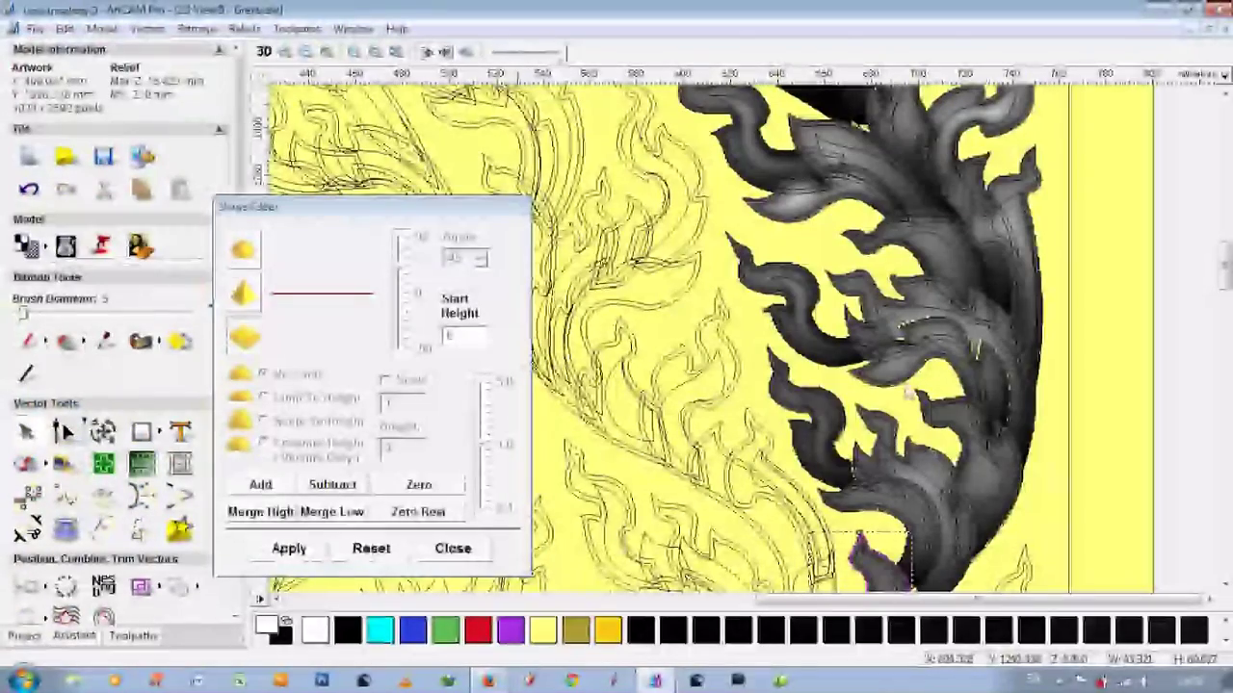
Step: Zoom to the drop-shape area and reopen Fade Relief from the Relief Tools
scroll(909, 392, "down", 2)
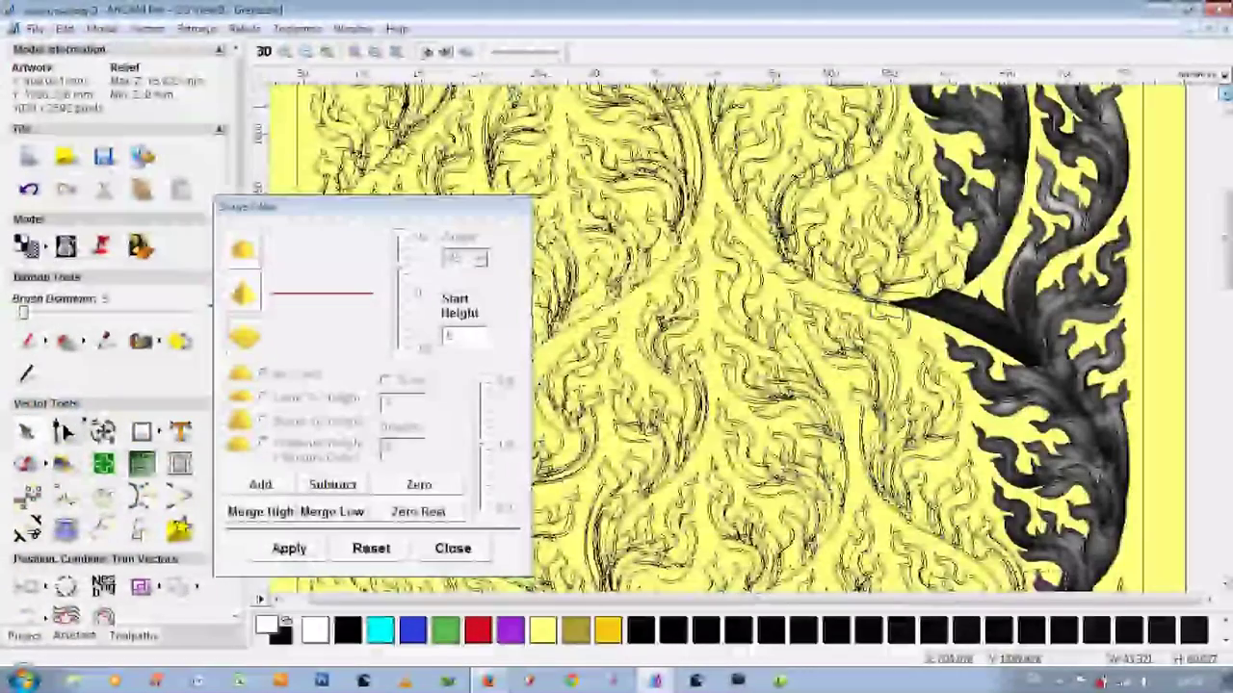
scroll(772, 270, "up", 2)
scroll(772, 271, "up", 2)
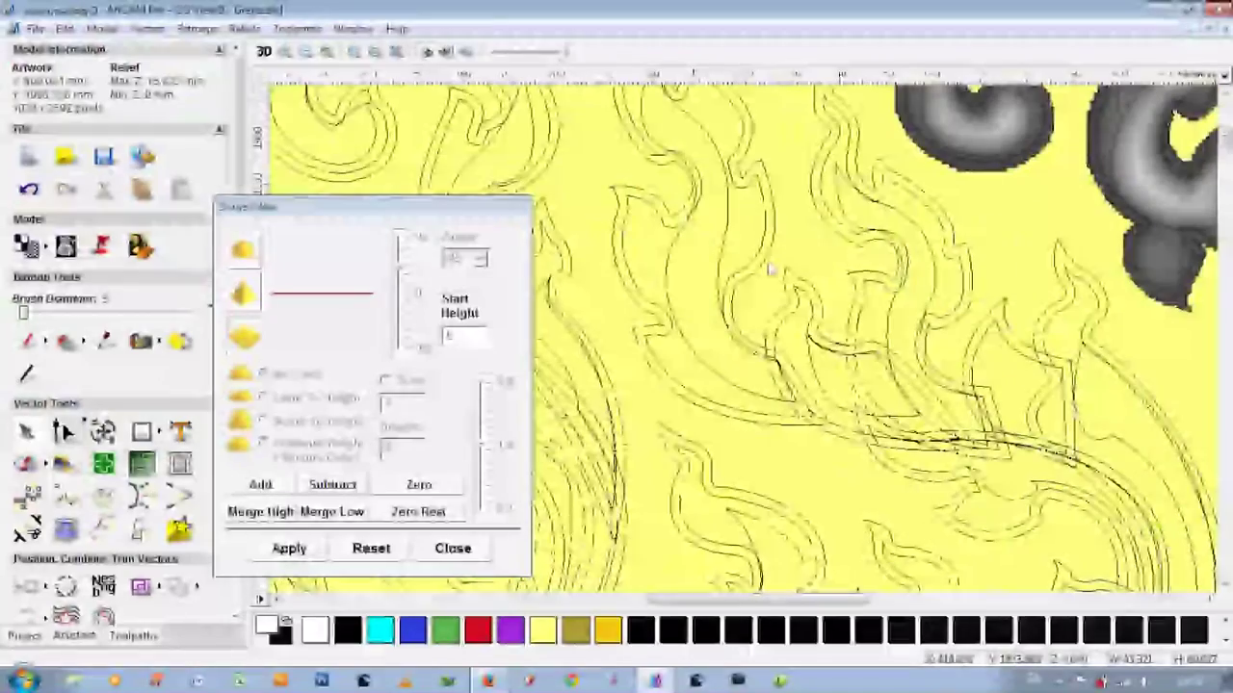
left_click_drag(289, 206, 384, 197)
left_click(219, 403)
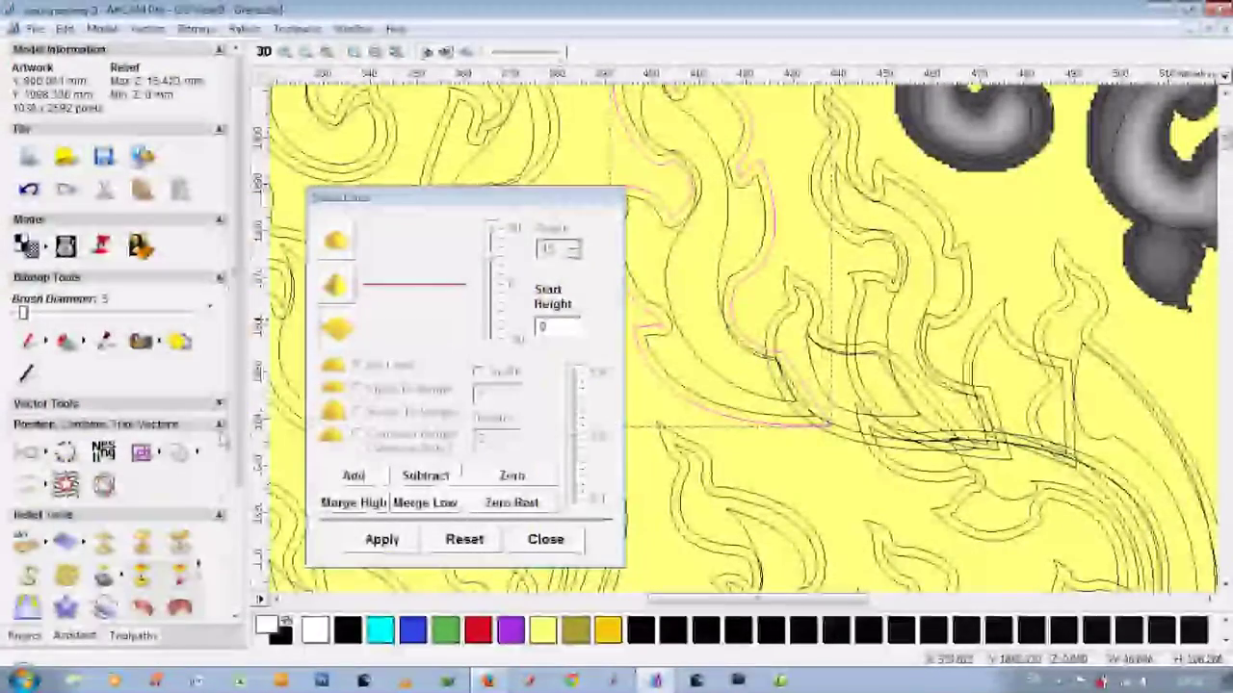
left_click(221, 429)
left_click(106, 505)
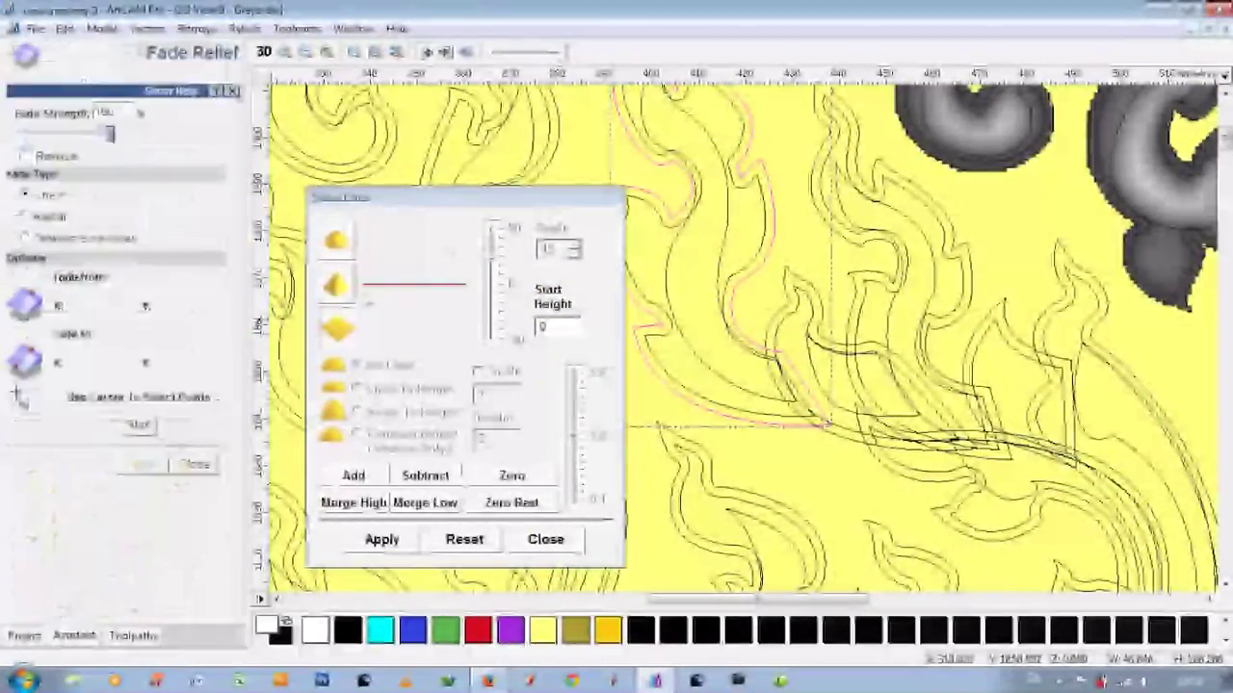
left_click_drag(414, 197, 296, 221)
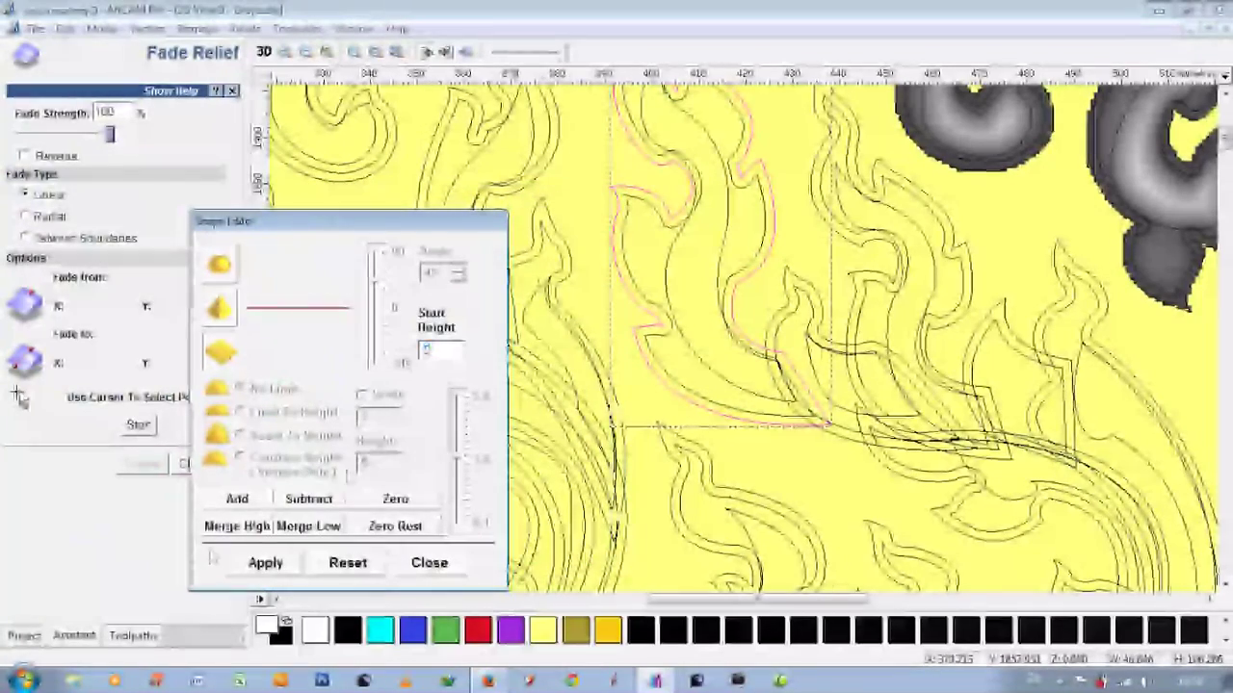
Step: Fade a flame leaf beside the drops from X 401.542 to 437.828 and view it in 3D
left_click(764, 204)
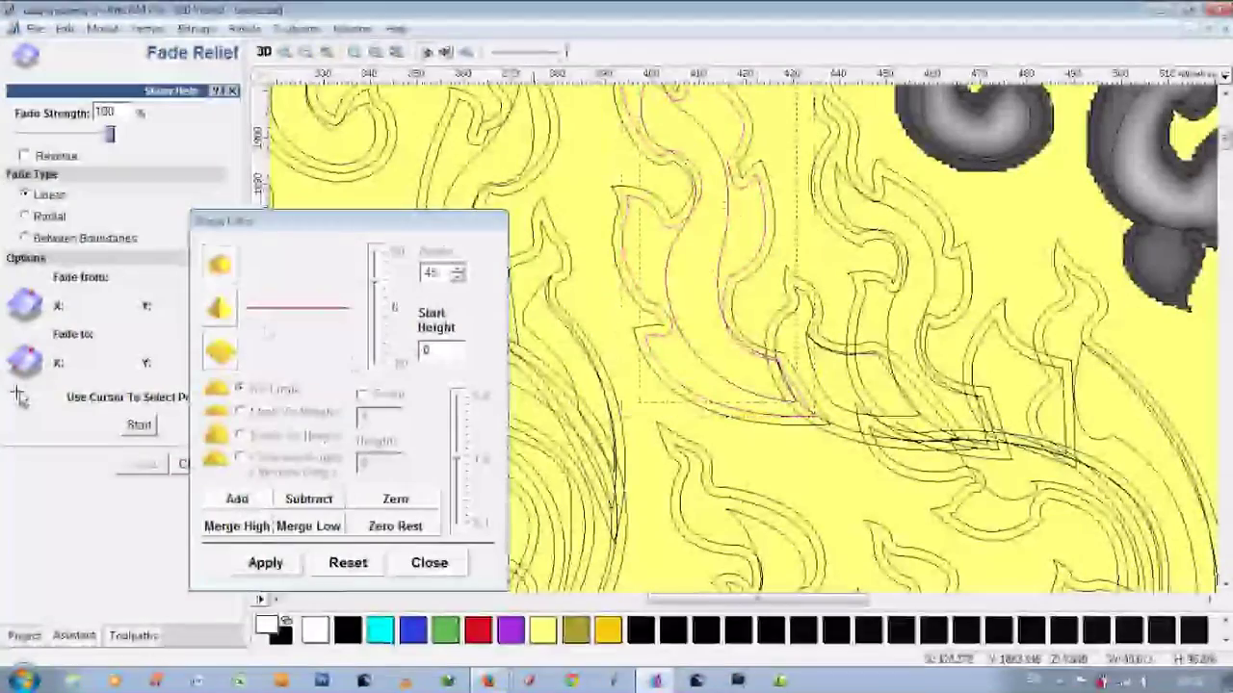
left_click(732, 289)
scroll(706, 221, "down", 3)
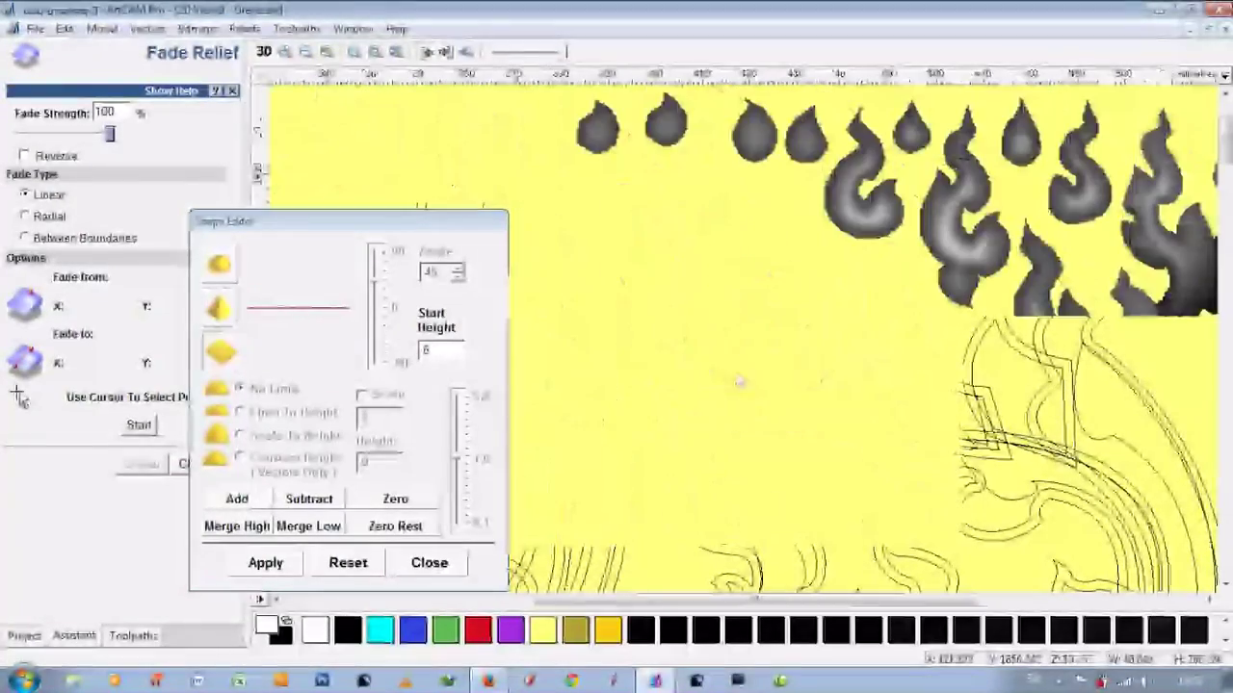
scroll(706, 222, "up", 1)
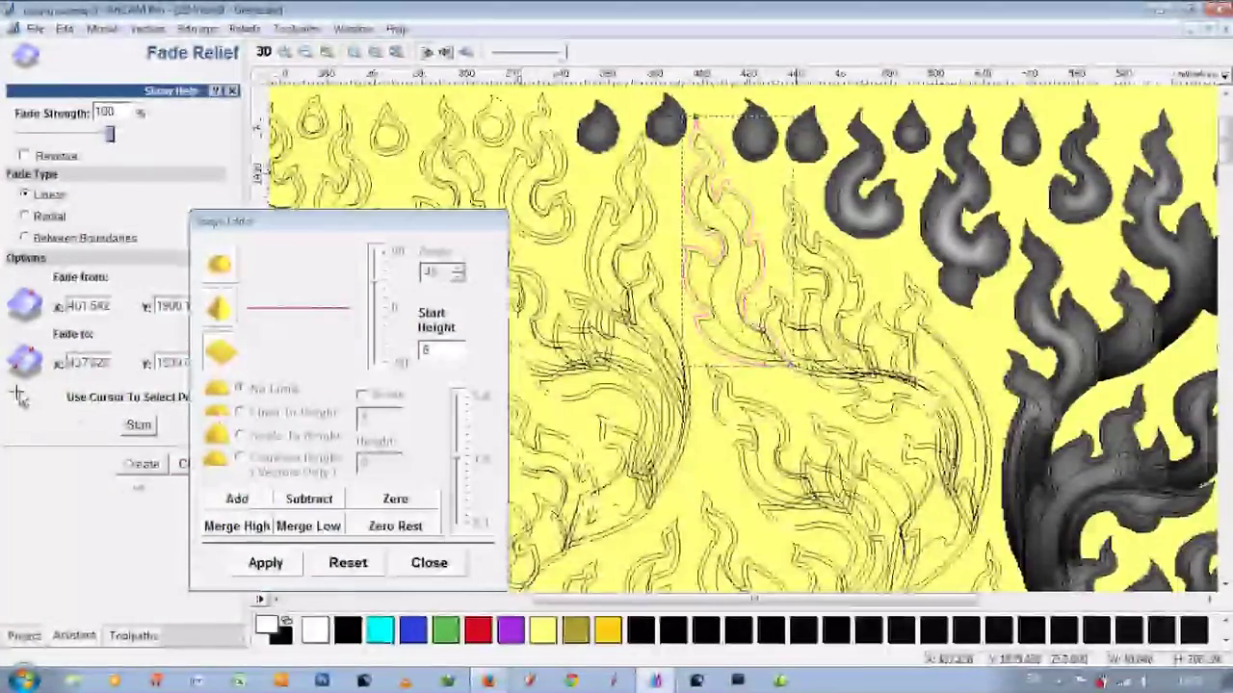
left_click(264, 53)
mouse_move(616, 240)
left_mouse_down()
mouse_move(678, 462)
mouse_move(729, 344)
mouse_move(704, 315)
mouse_move(642, 349)
mouse_move(716, 403)
left_mouse_up()
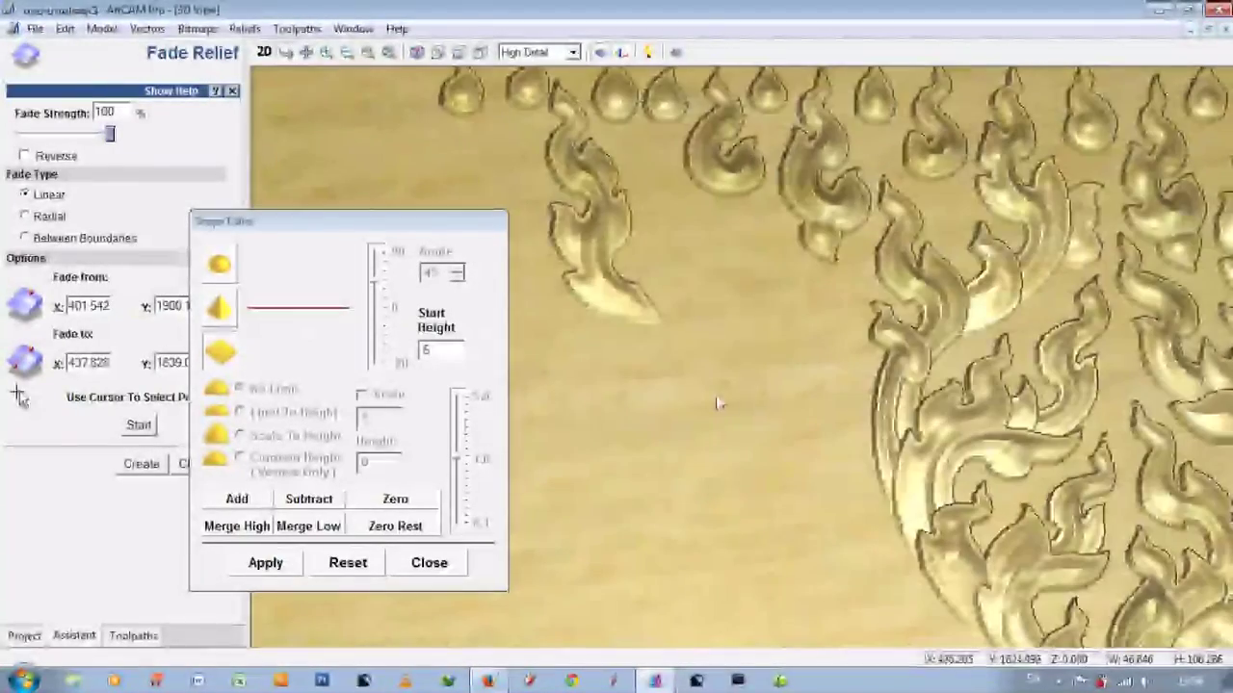
left_click(264, 52)
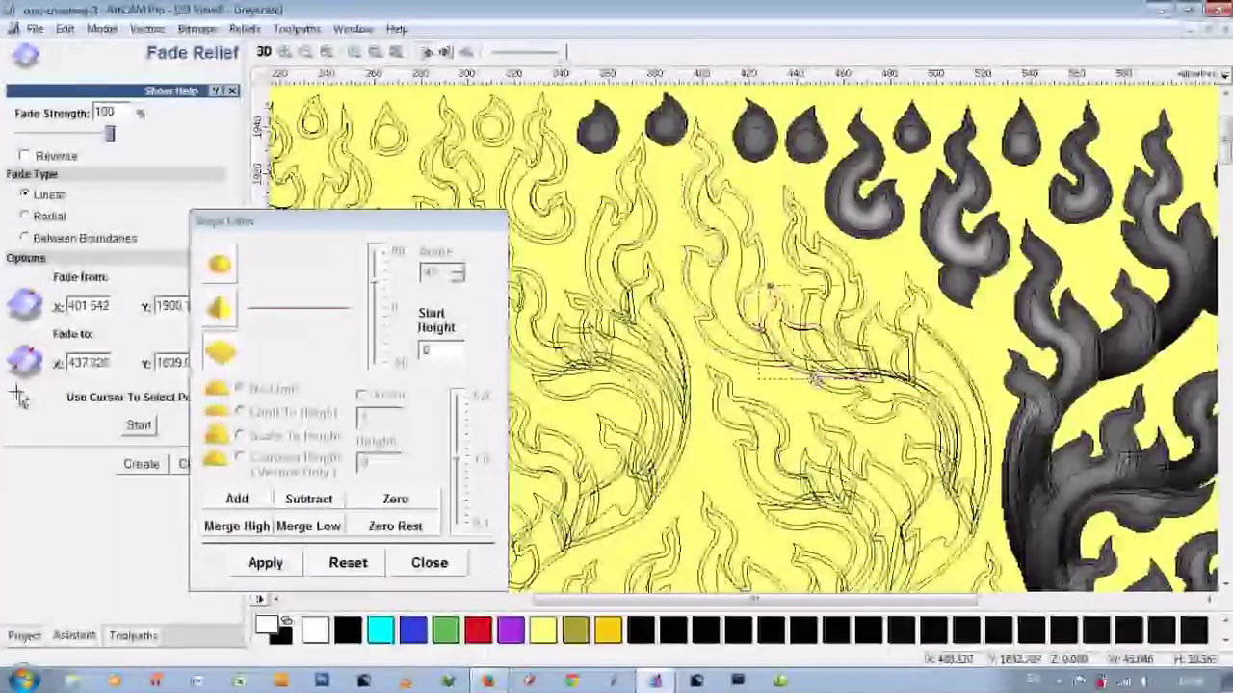
Step: Set start height 8.0 with an angular peak profile and pick fade points on the leaf
scroll(816, 378, "up", 3)
type("8.0")
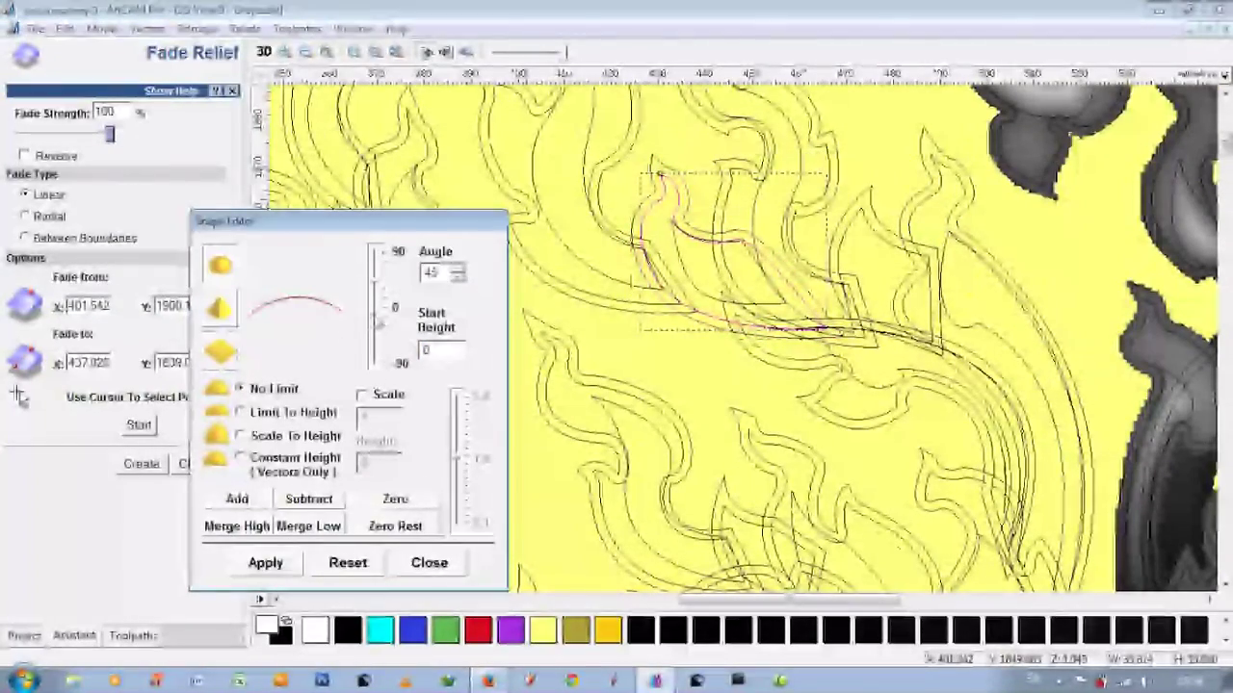
left_click(220, 308)
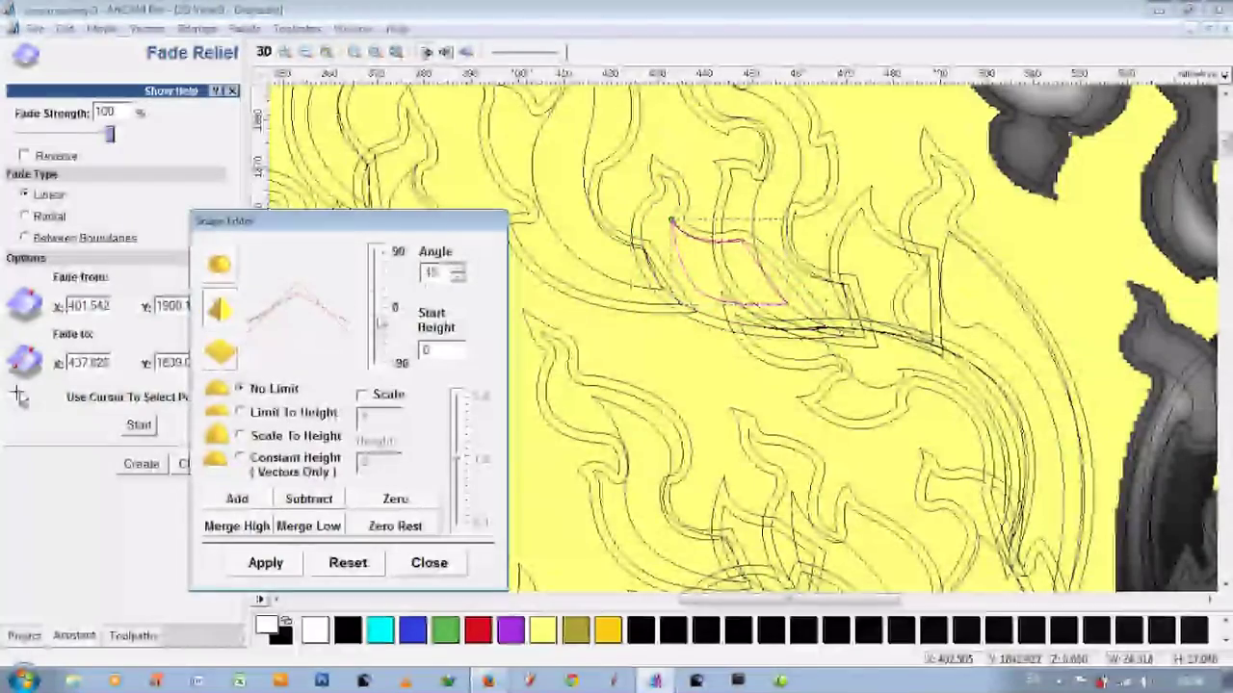
left_click(139, 425)
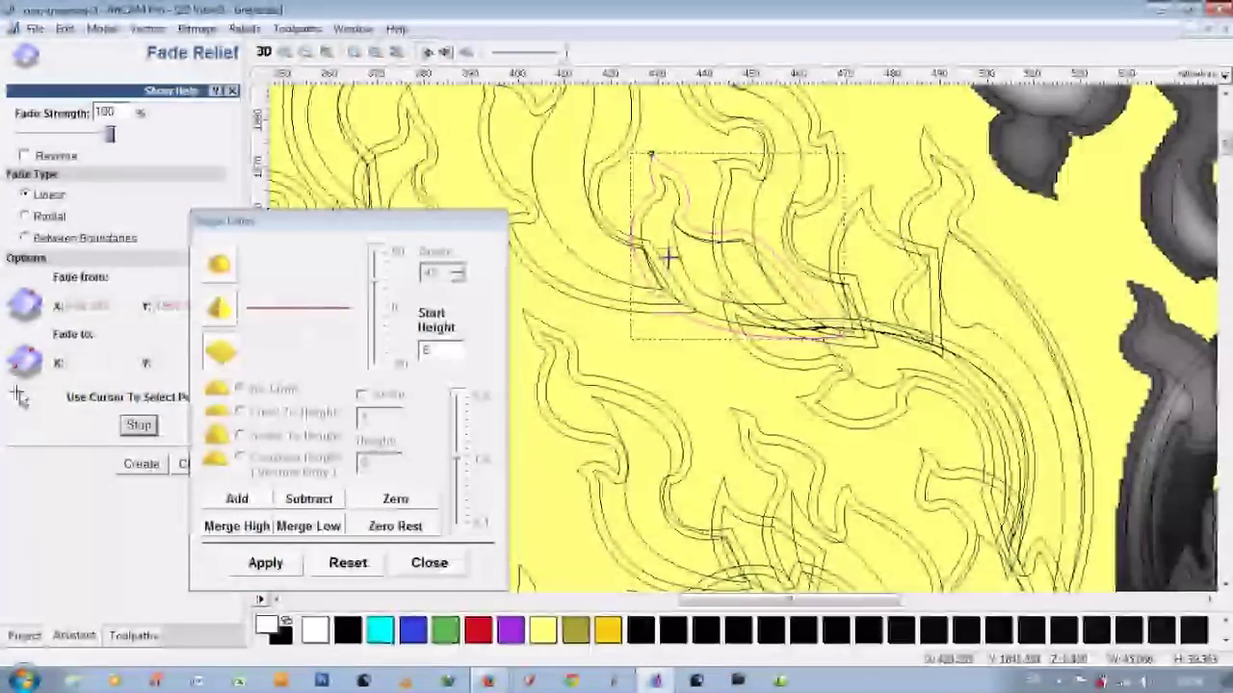
left_click(624, 174)
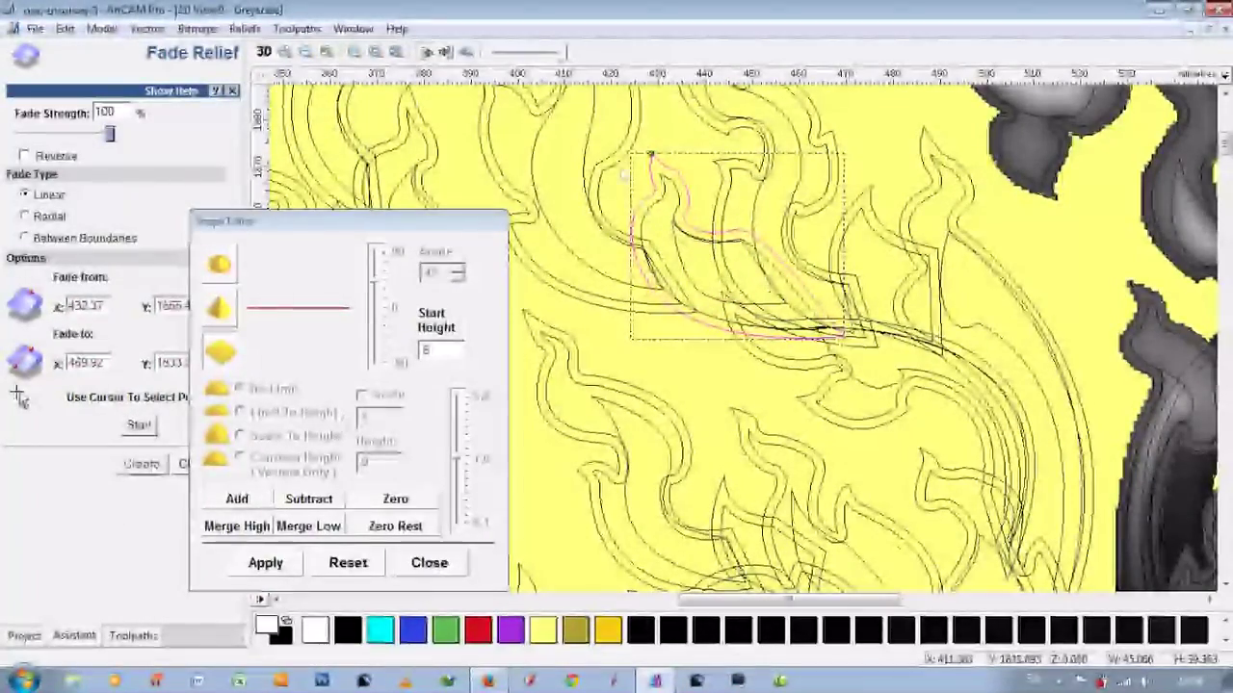
Step: Add a peaked profile to another curled flame leaf, set its fade start, and inspect in 3D
left_click(725, 169)
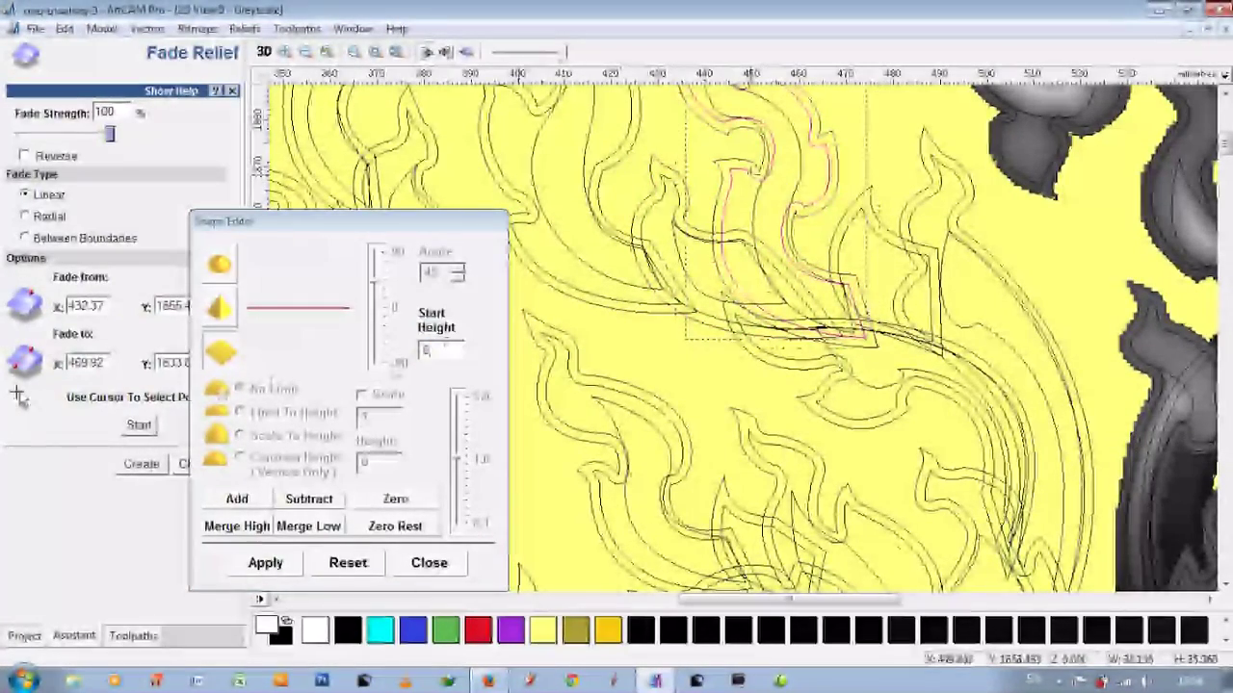
left_click(745, 168)
left_click(761, 173)
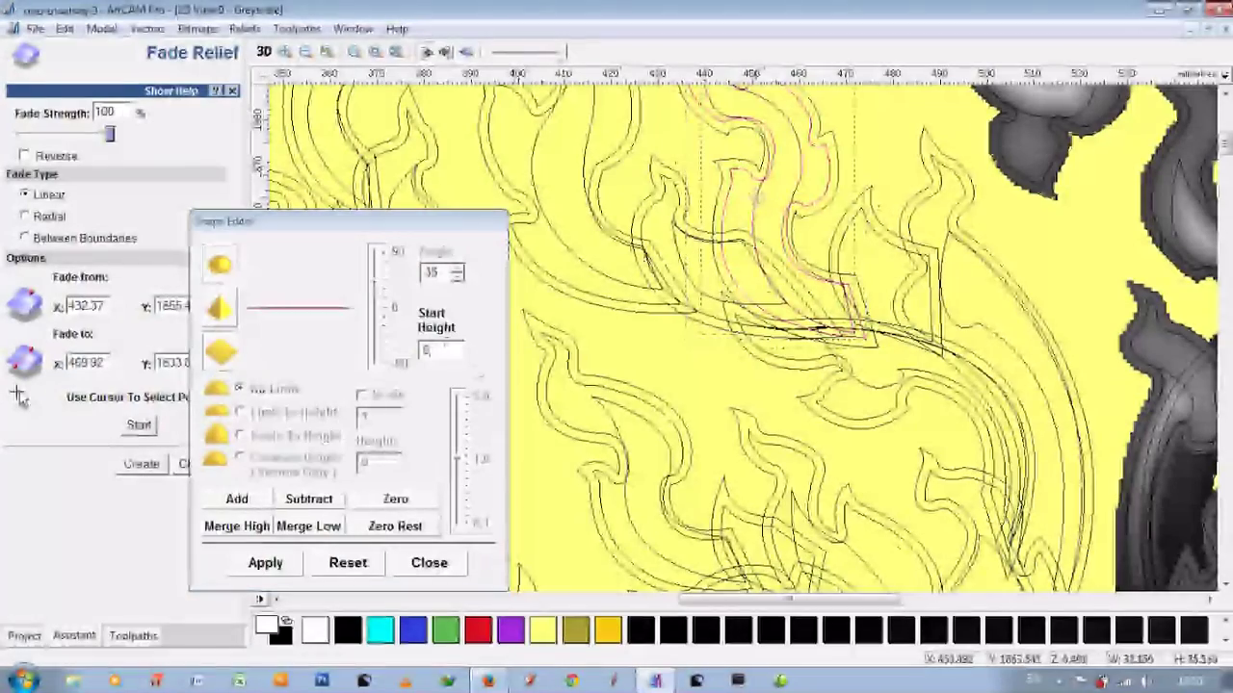
left_click(237, 498)
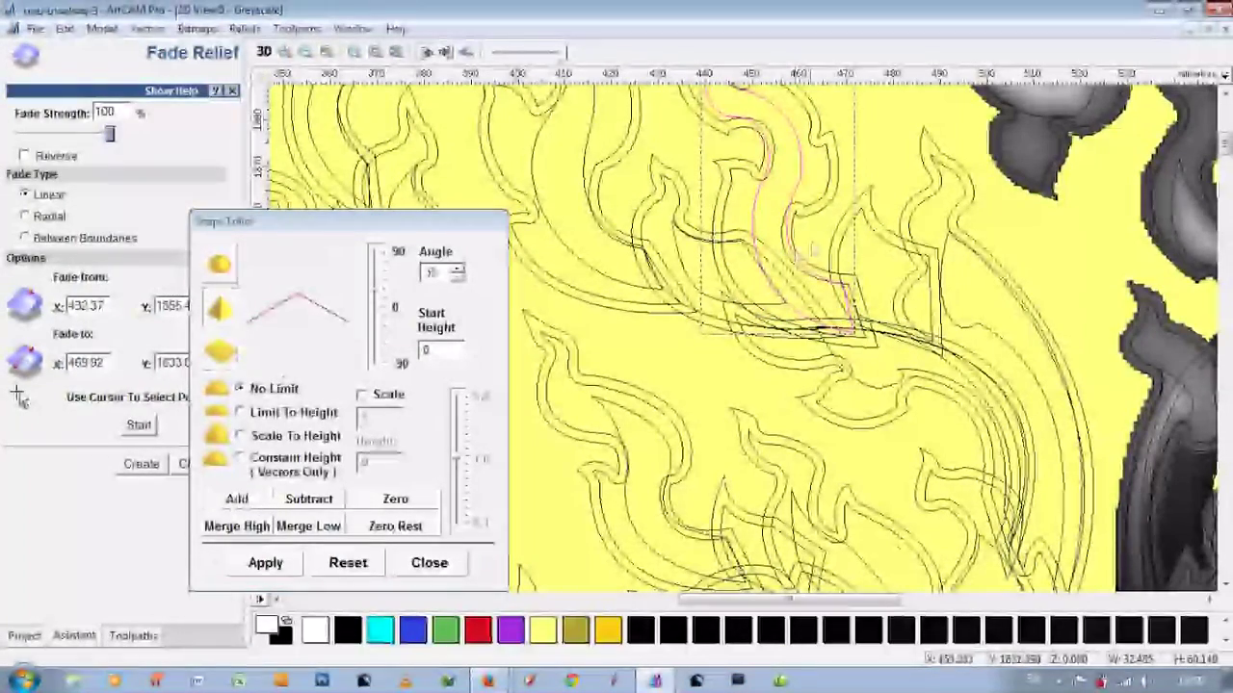
left_click(810, 216)
left_click(723, 134)
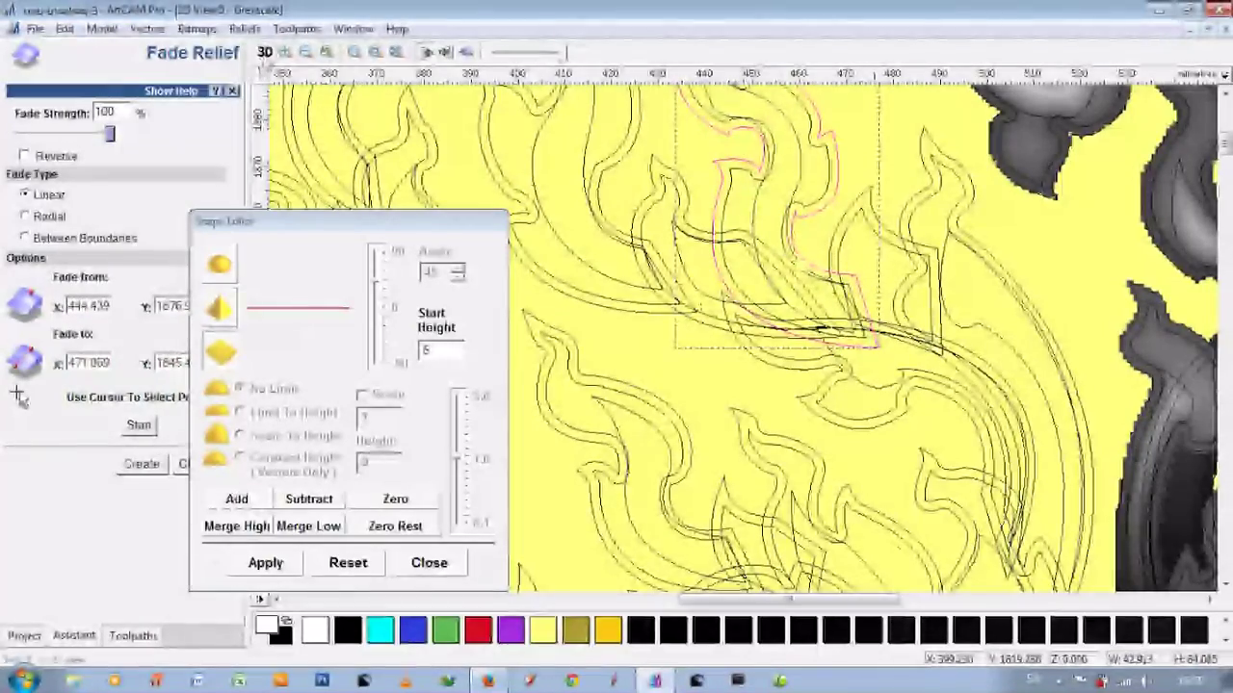
key("F3")
scroll(716, 325, "up", 3)
scroll(773, 339, "up", 2)
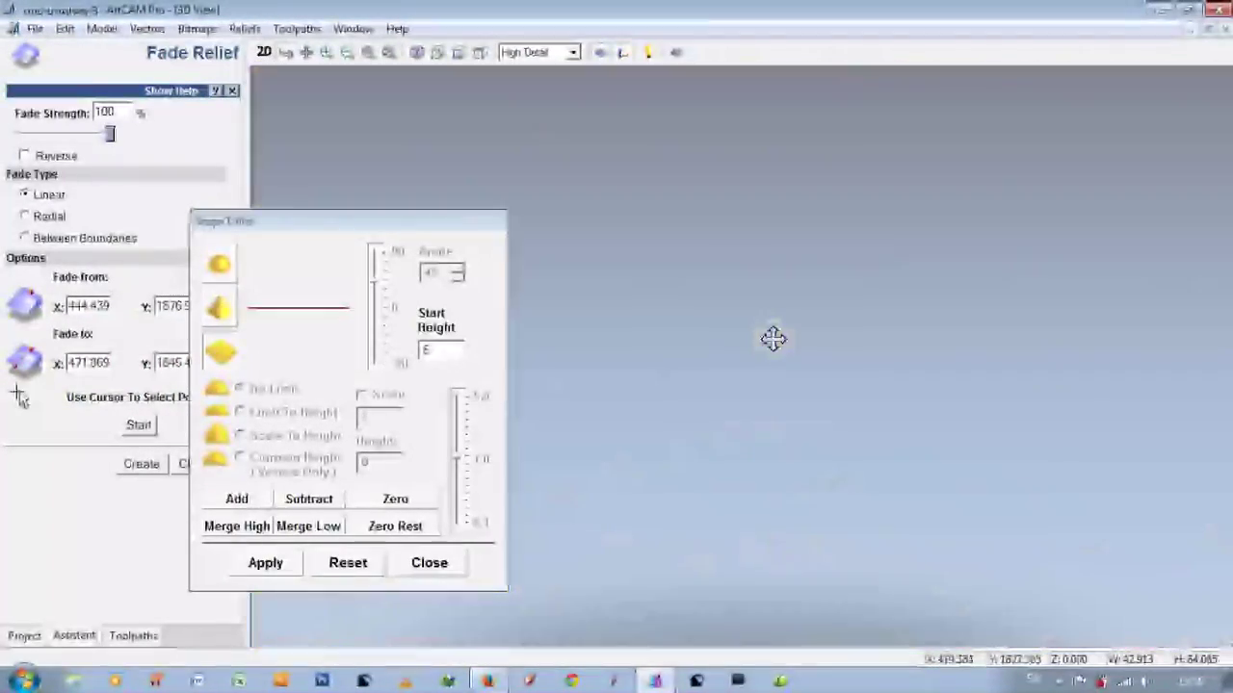
scroll(774, 339, "down", 2)
scroll(700, 255, "down", 1)
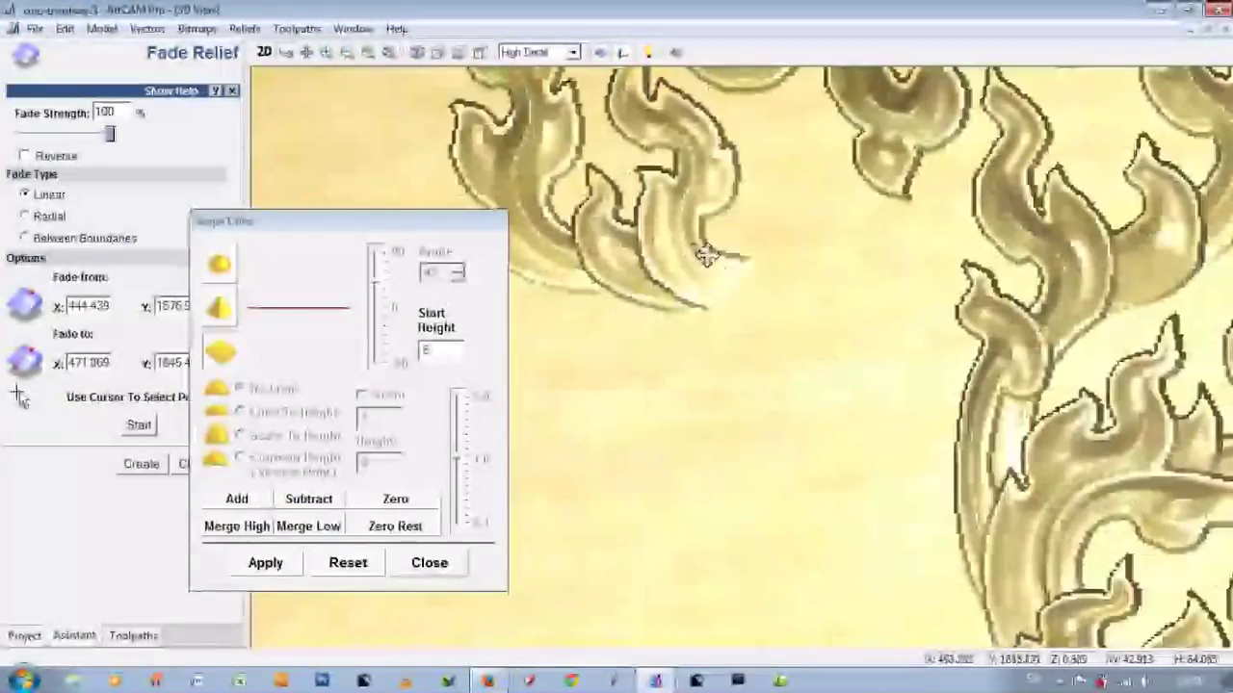
scroll(700, 256, "up", 2)
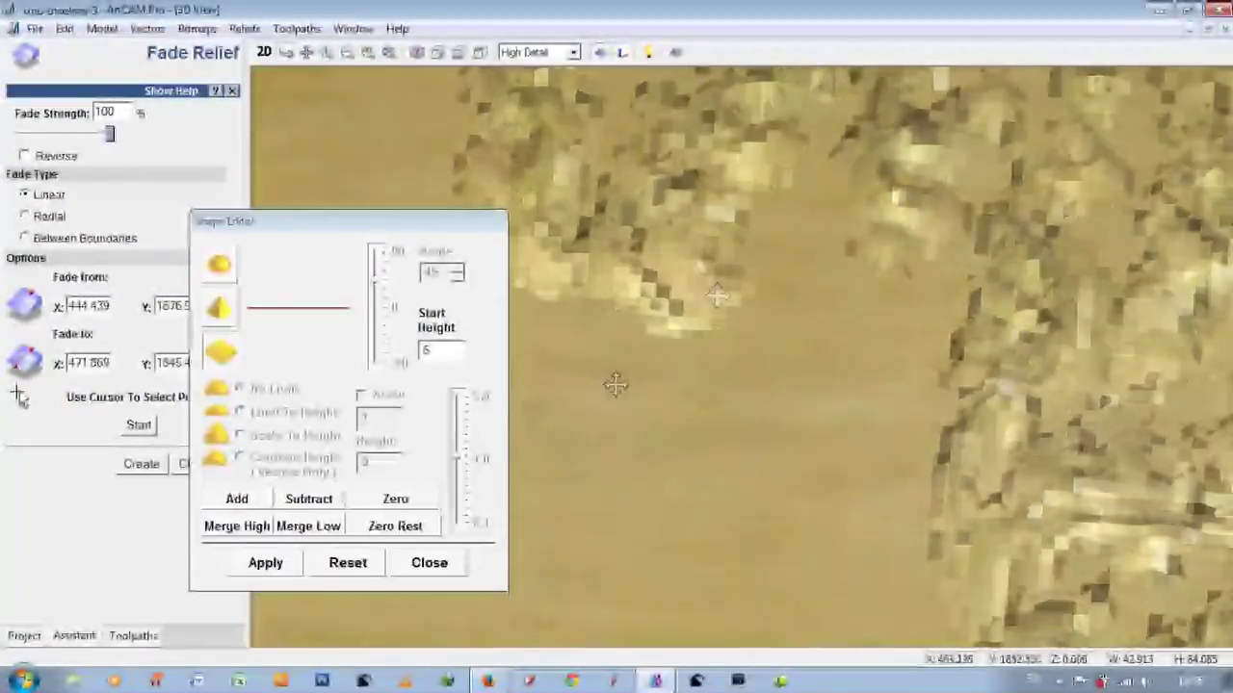
key("F2")
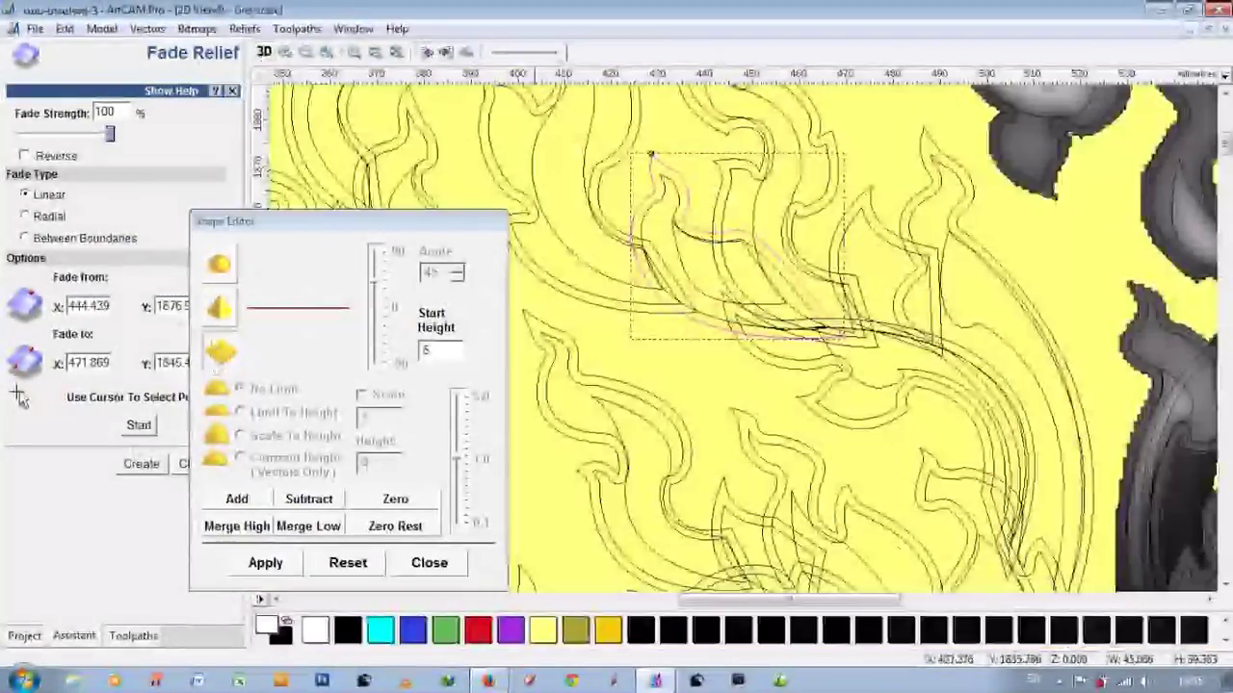
Step: Place new fade points from X 435.068 to 453.95 and view the faded leaf in 3D
left_click(138, 425)
left_click_drag(770, 249, 771, 248)
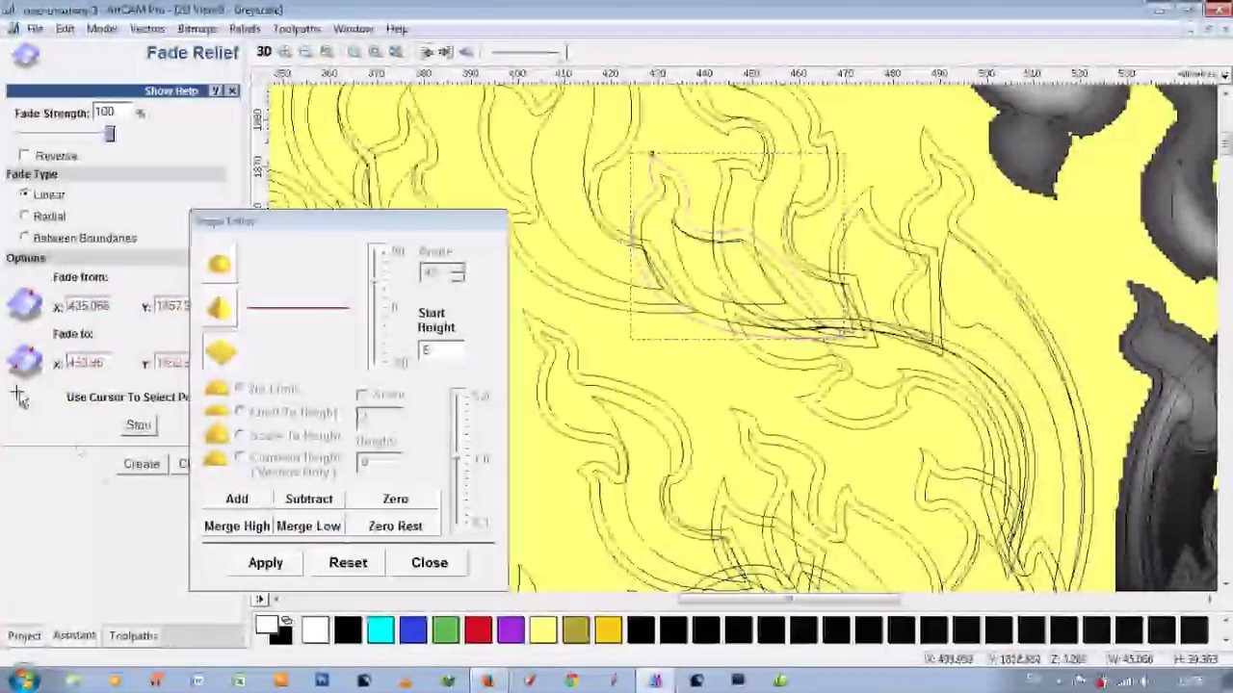
left_click(265, 52)
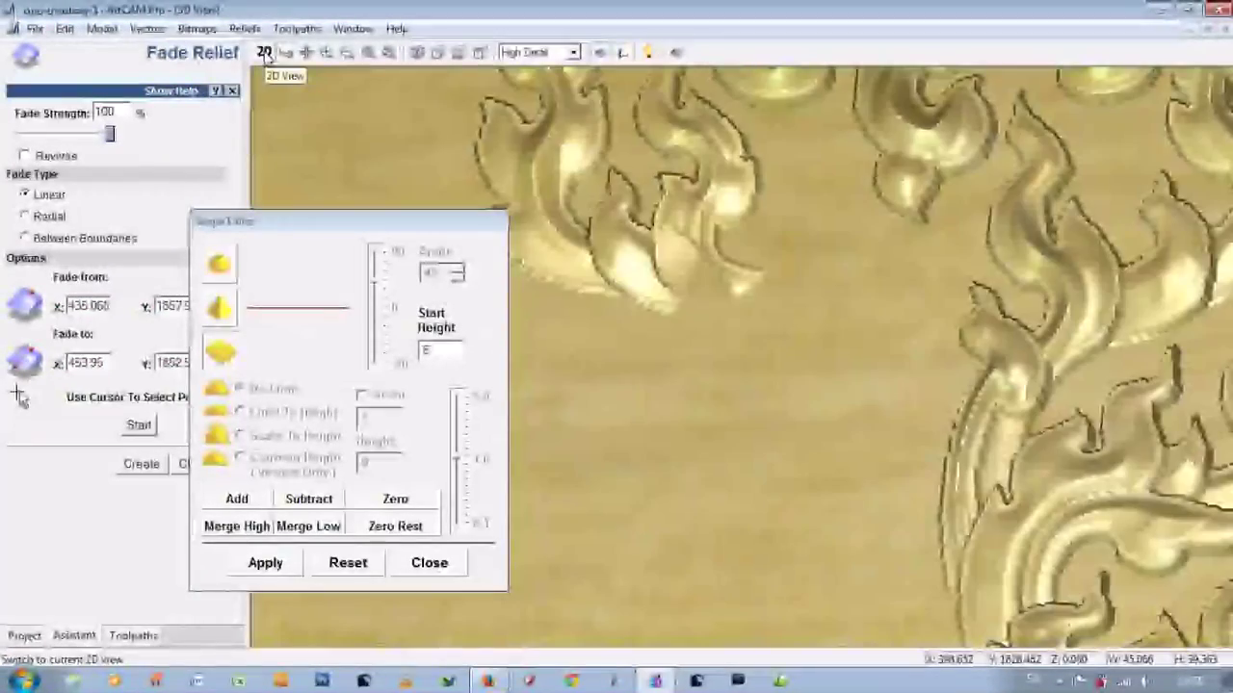
scroll(741, 356, "up", 2)
scroll(674, 309, "up", 2)
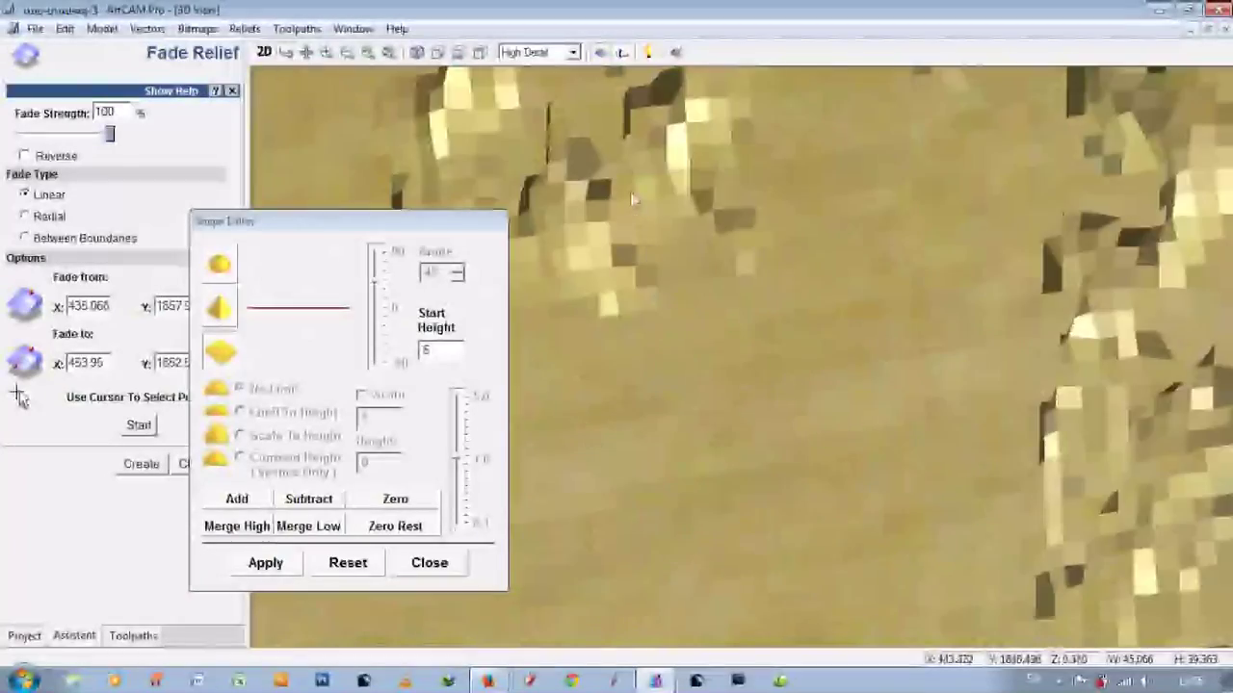
scroll(757, 344, "up", 2)
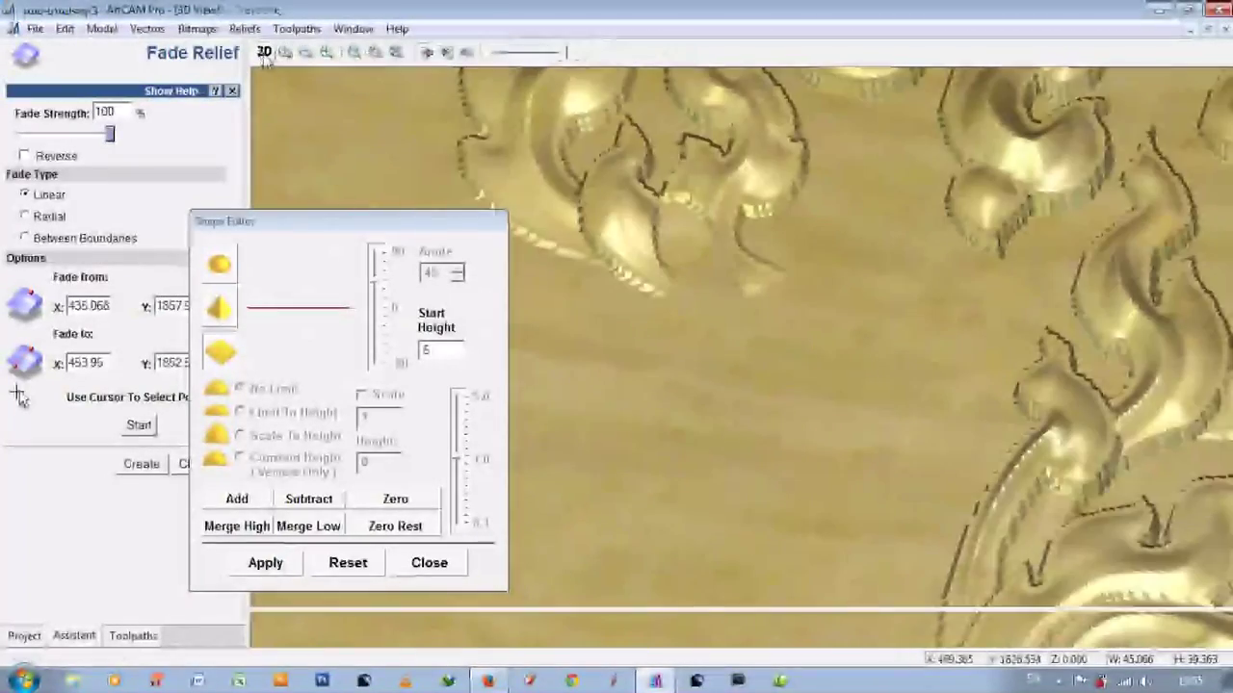
left_click(263, 54)
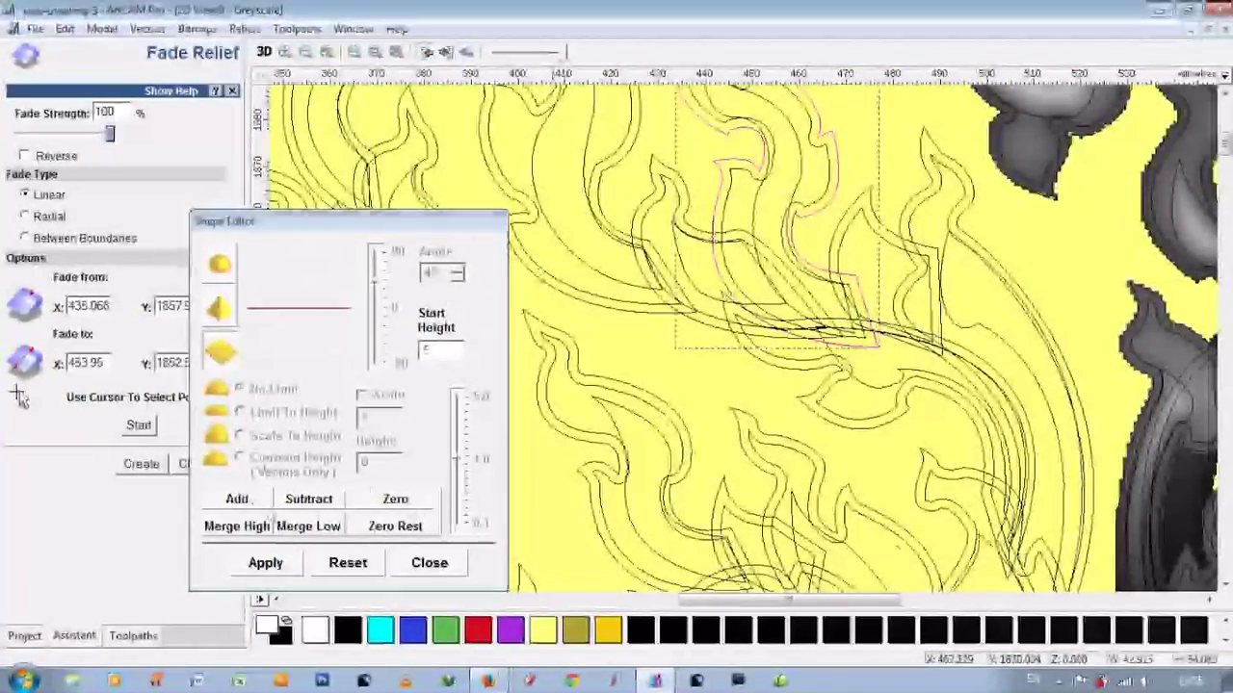
Step: Fade the tall central flame leaf and check it in 3D
left_click(263, 53)
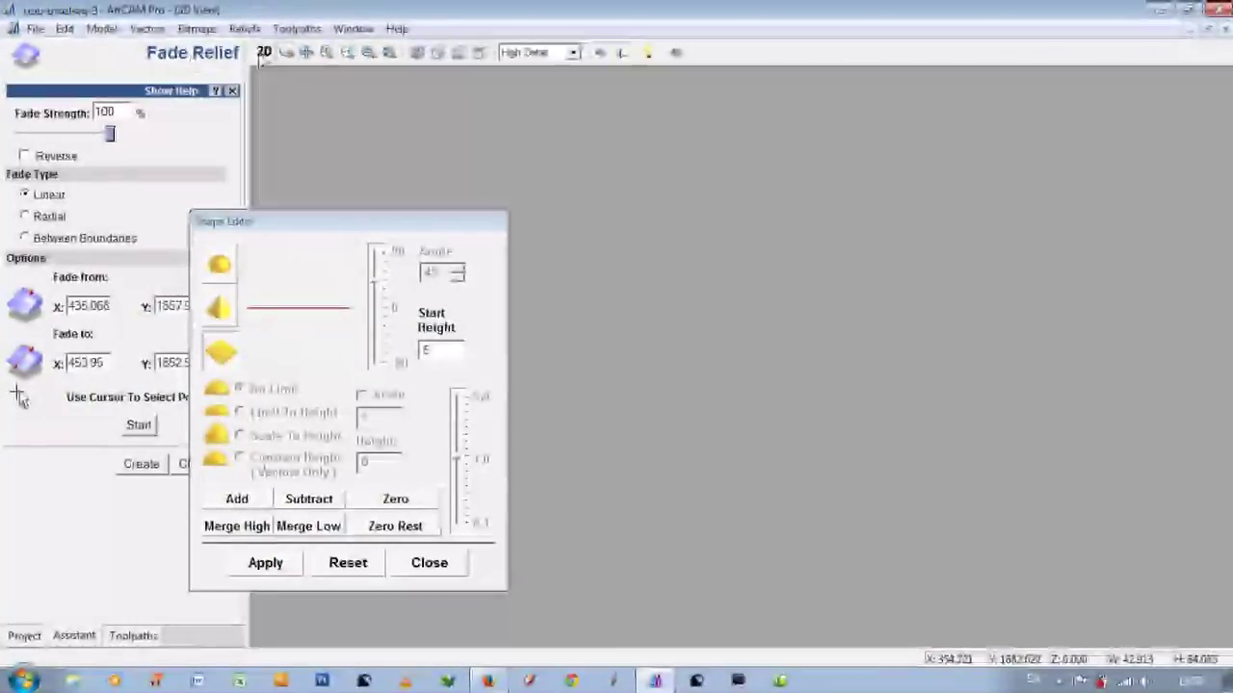
left_click(262, 54)
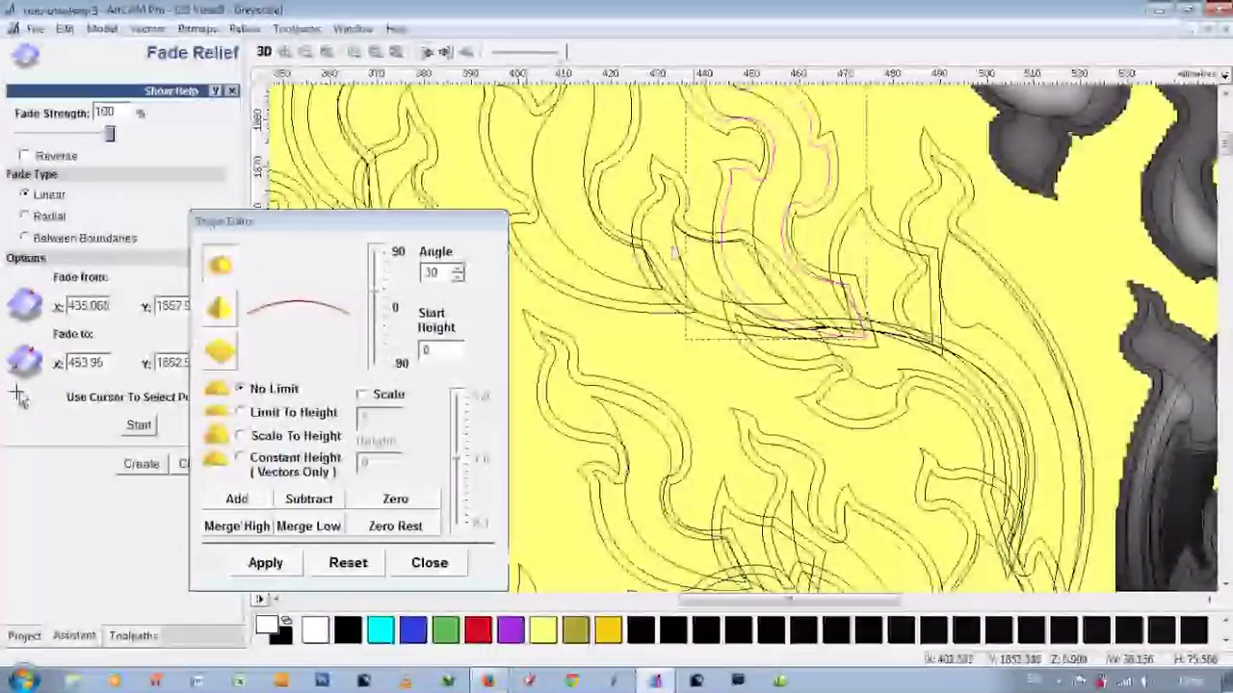
left_click(727, 132)
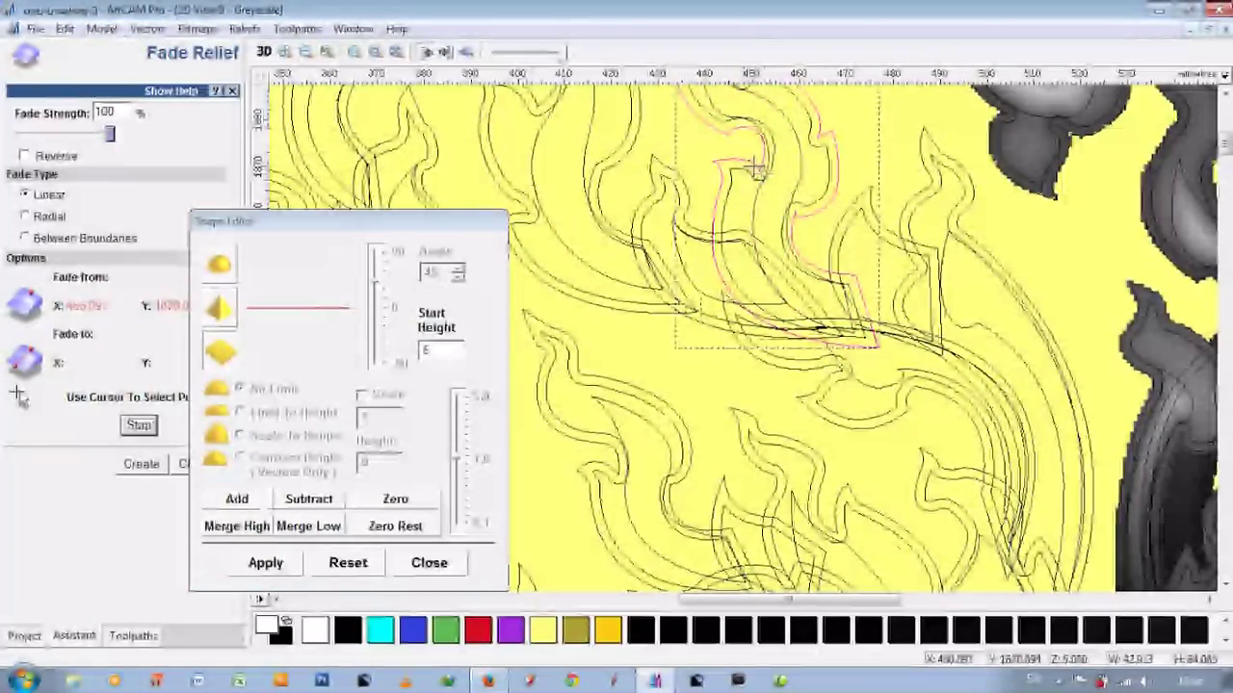
left_click(871, 344)
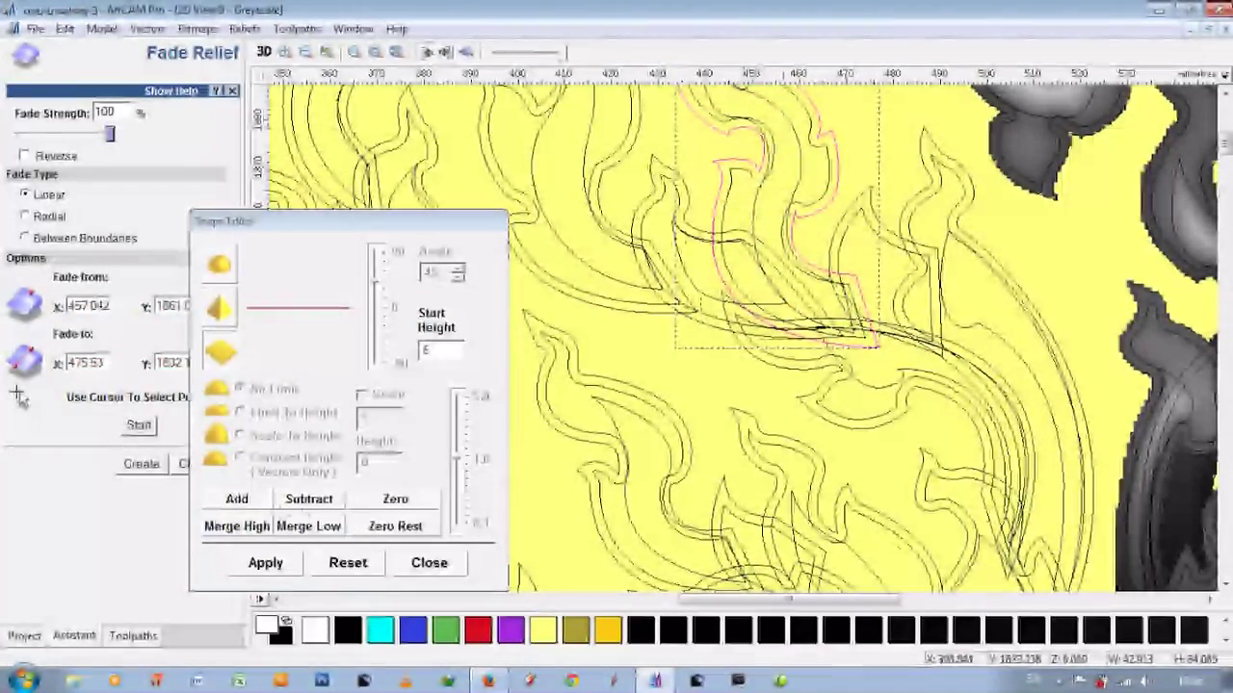
key("F3")
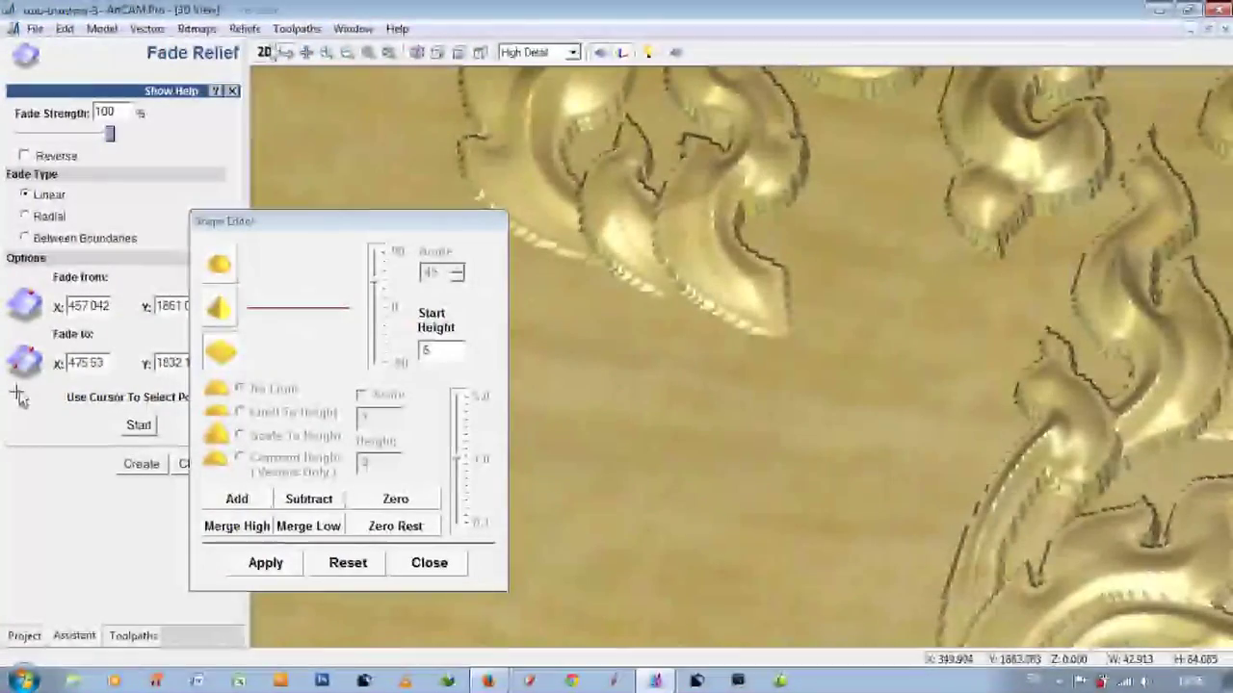
key("F2")
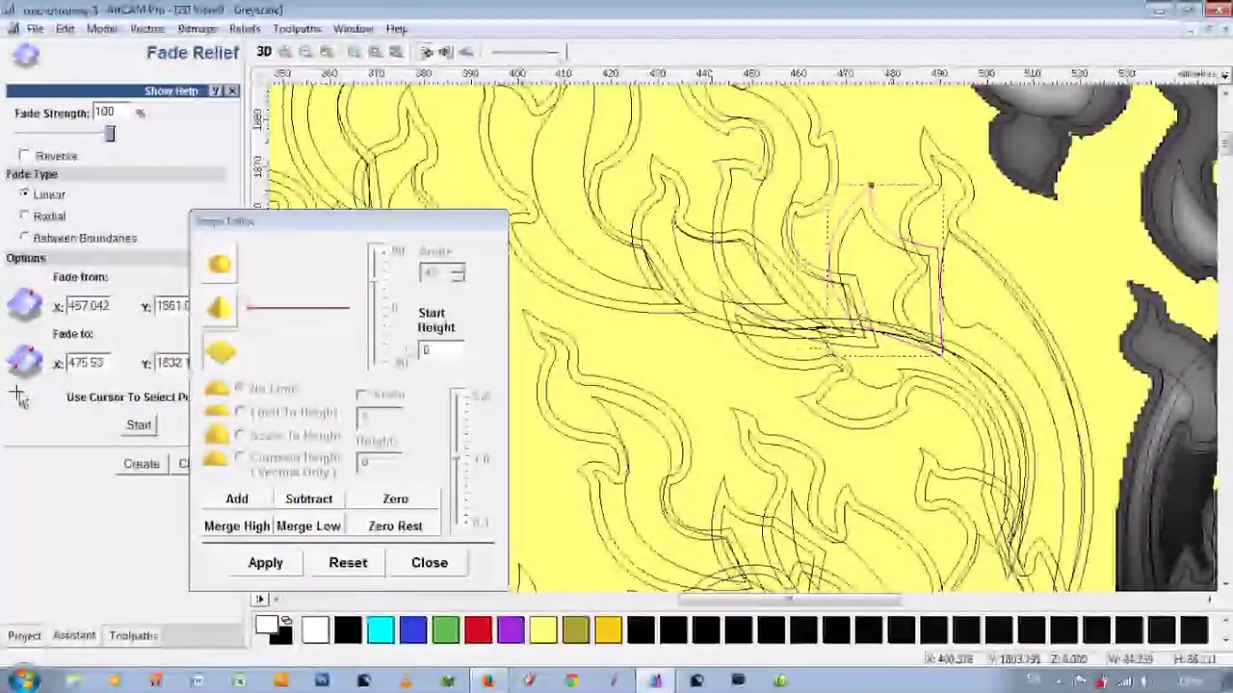
Step: Raise the small pointed leaf with a low 15° angled peak and preview it in 3D
left_click(428, 351)
left_click(860, 207)
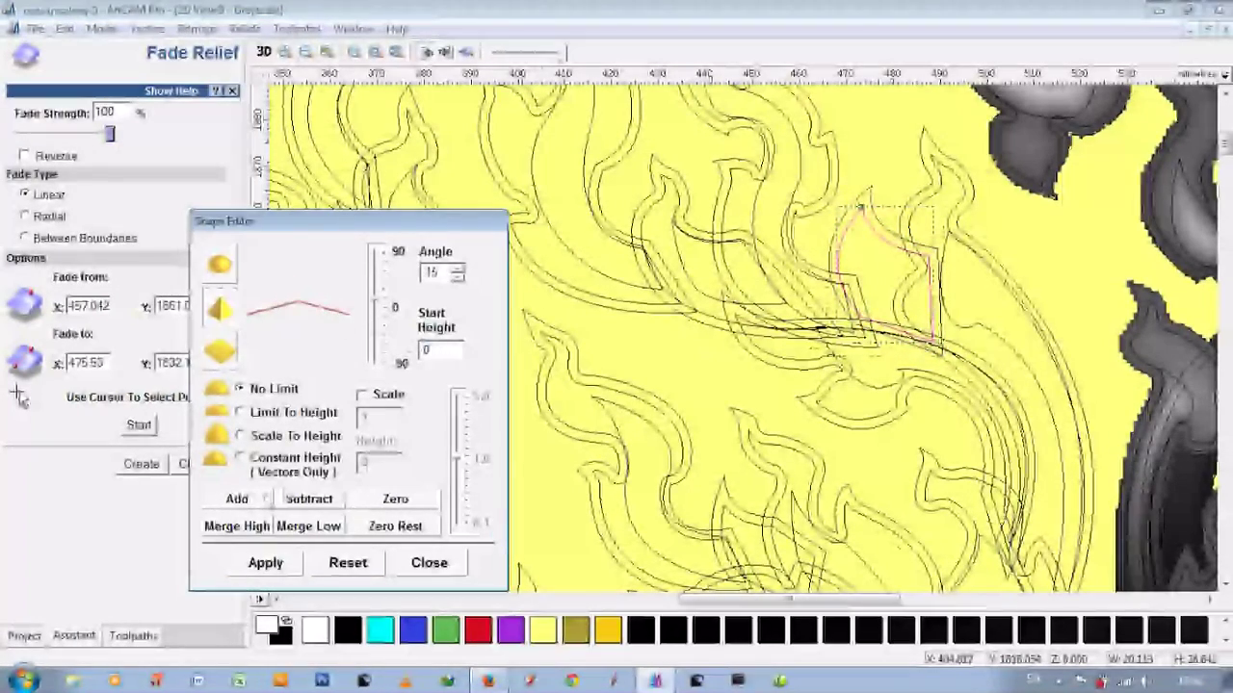
left_click(870, 188)
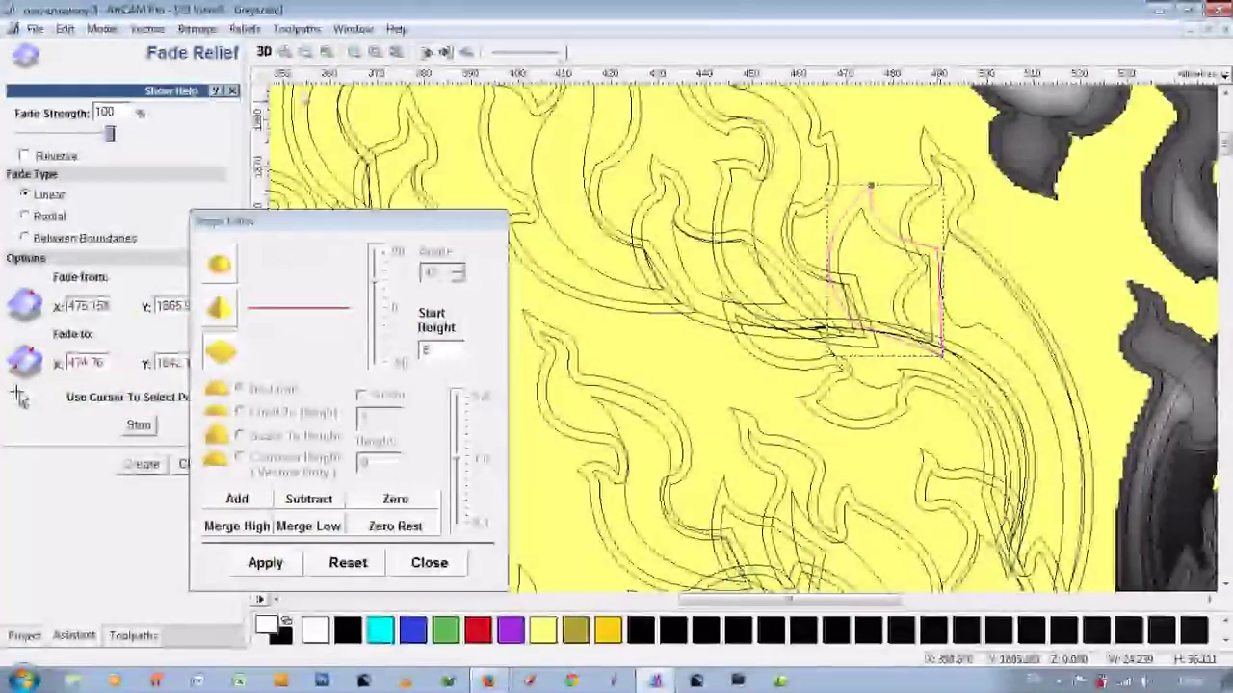
left_click(263, 52)
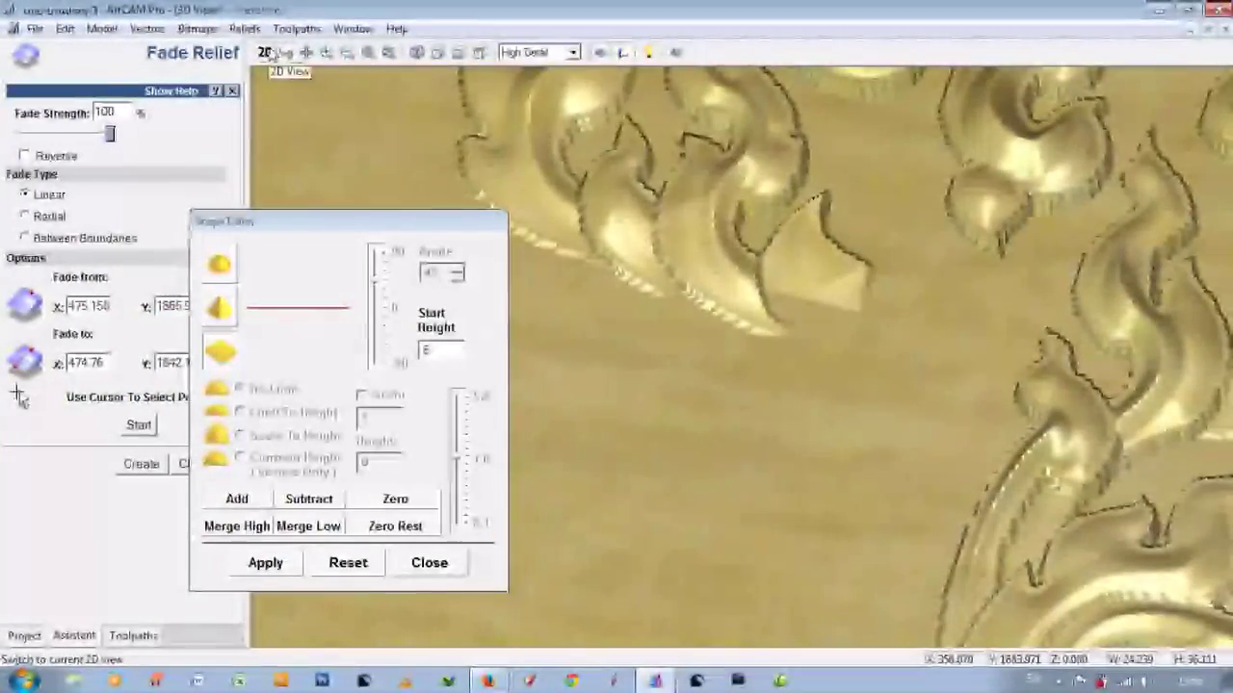
left_click(265, 52)
Step: Fade the small pointed leaf from X 476.301 to 491.137 and view the panel in 3D
left_click(139, 425)
left_click_drag(878, 267, 942, 346)
left_click(140, 463)
left_click(264, 52)
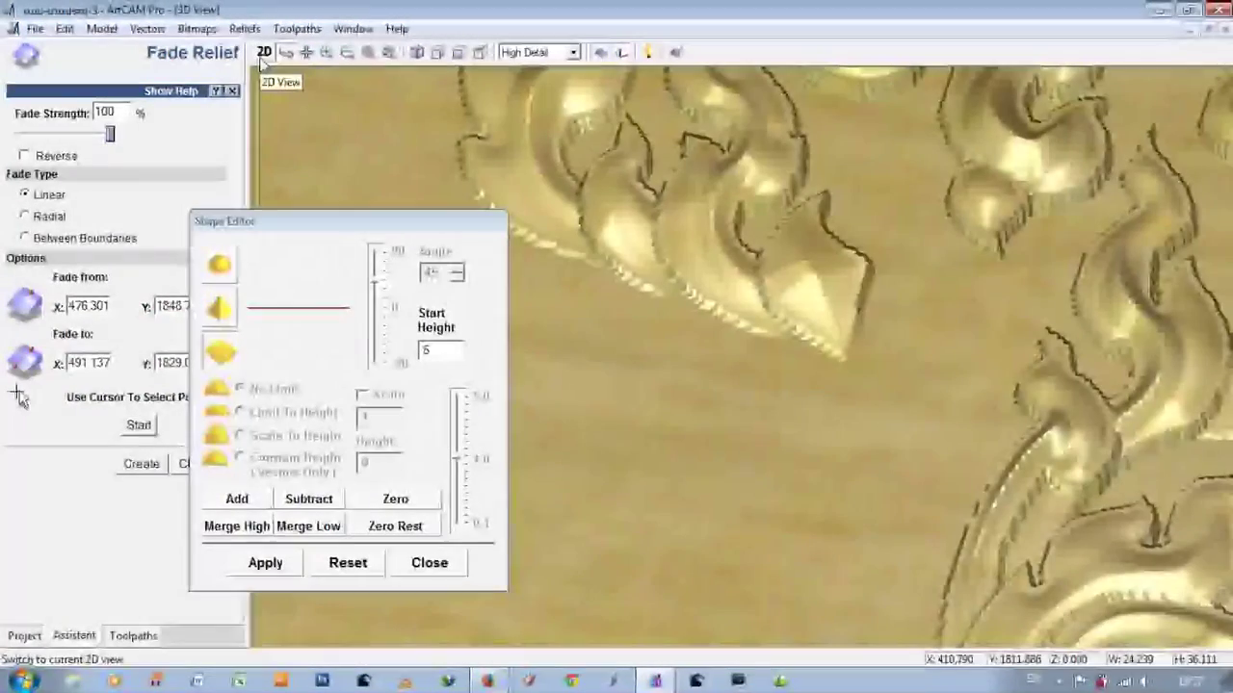
mouse_move(679, 319)
left_mouse_down()
mouse_move(809, 296)
mouse_move(789, 349)
left_mouse_up()
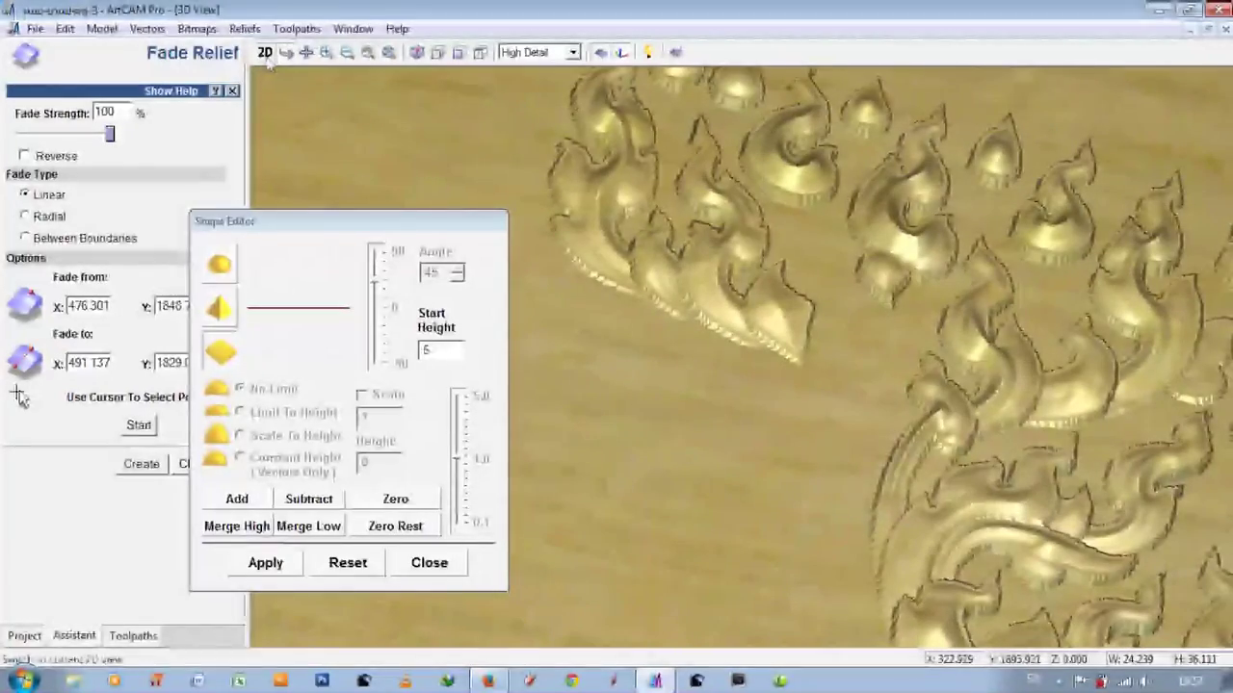
left_click(266, 54)
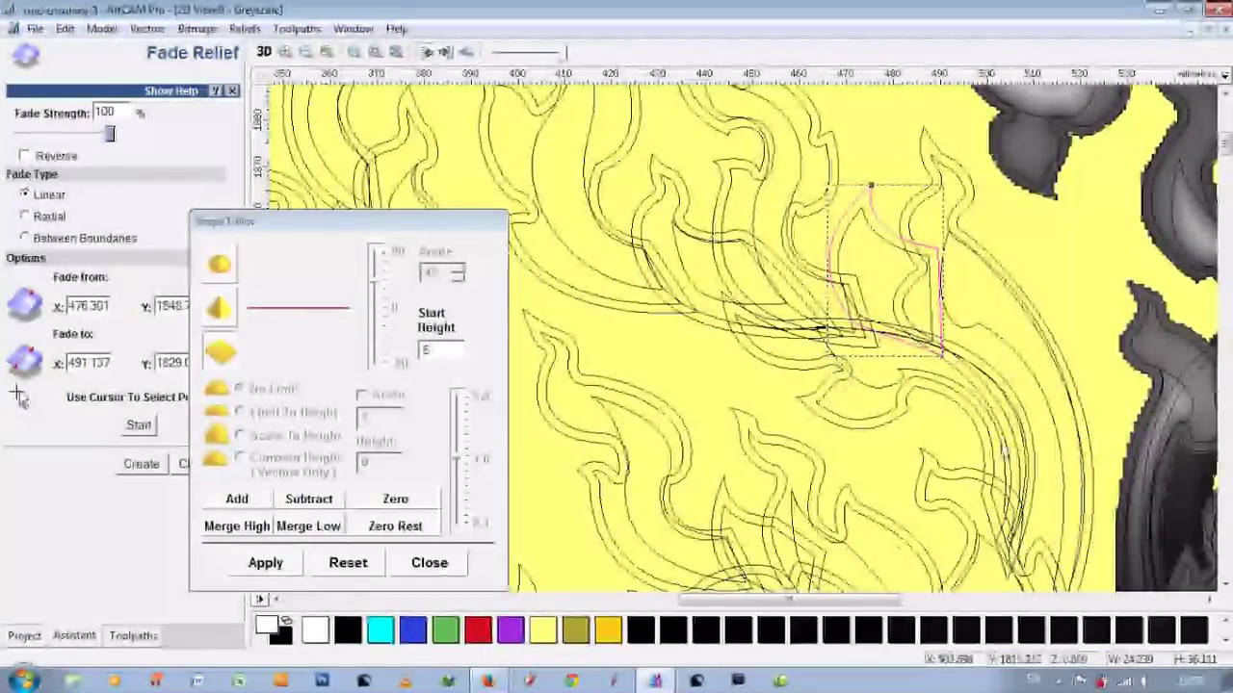
Step: Enter 6.0, fade the curved right stems from X 485.742 to 503.906, and preview in 3D
left_click(1001, 272)
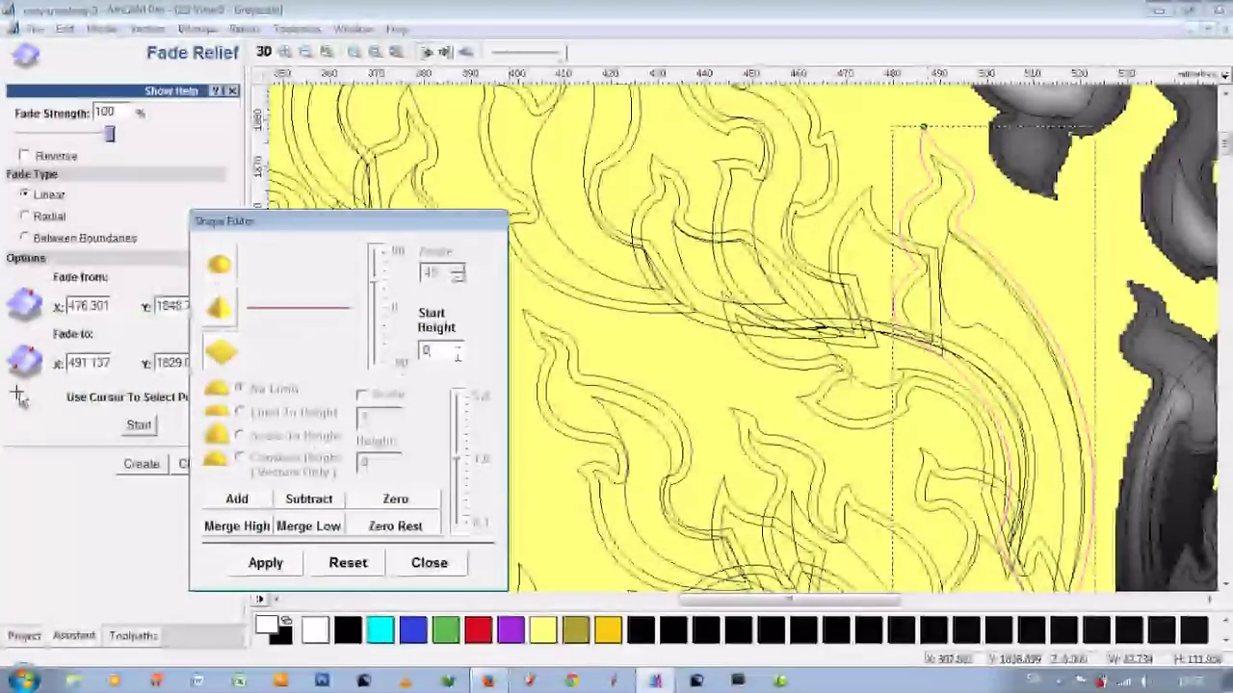
type("6.0")
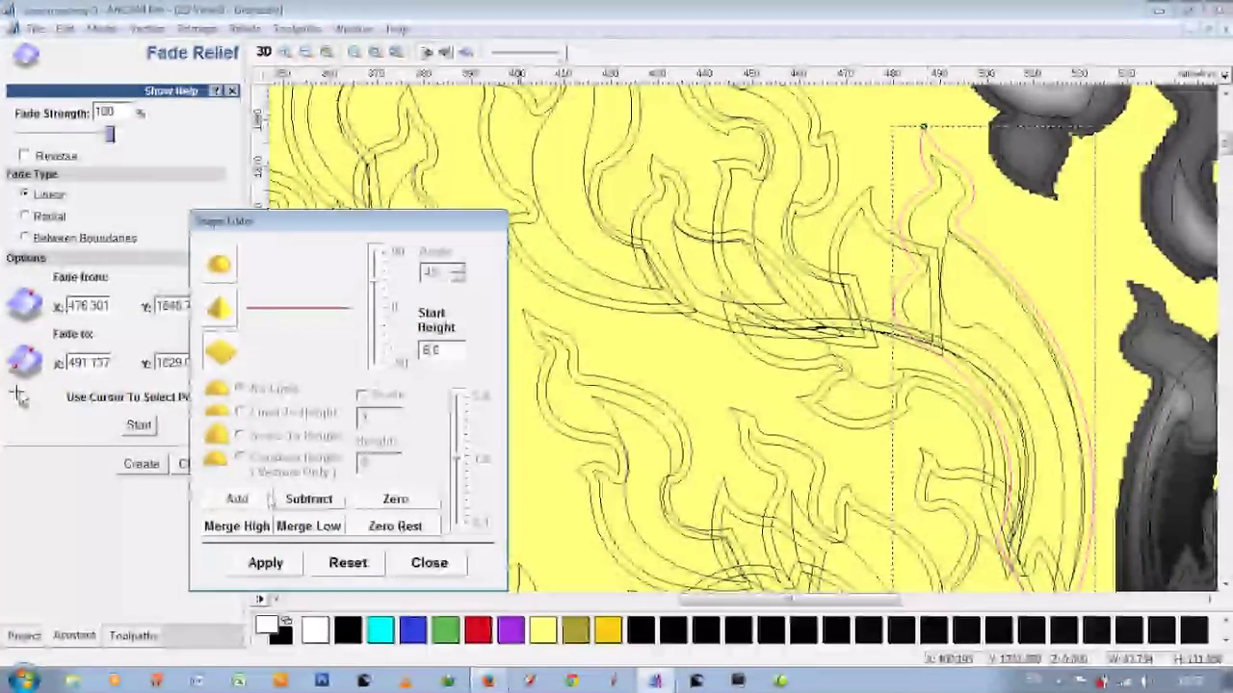
left_click(910, 234)
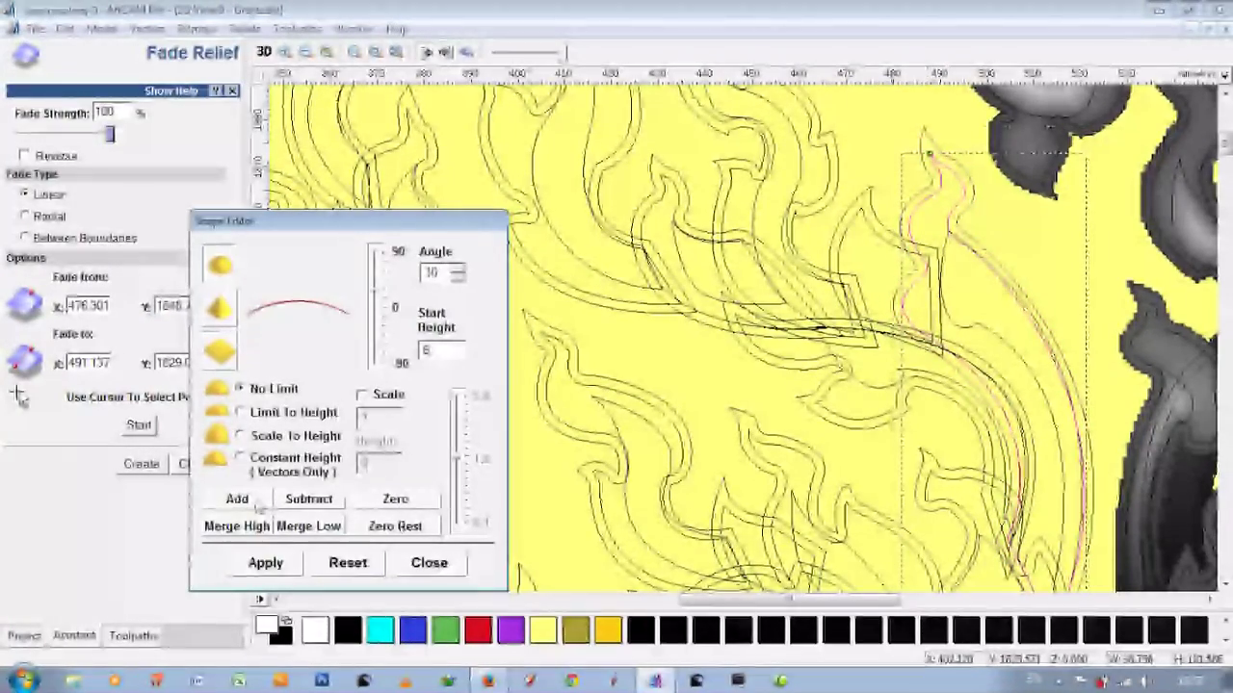
left_click(1081, 423)
scroll(732, 337, "down", 3)
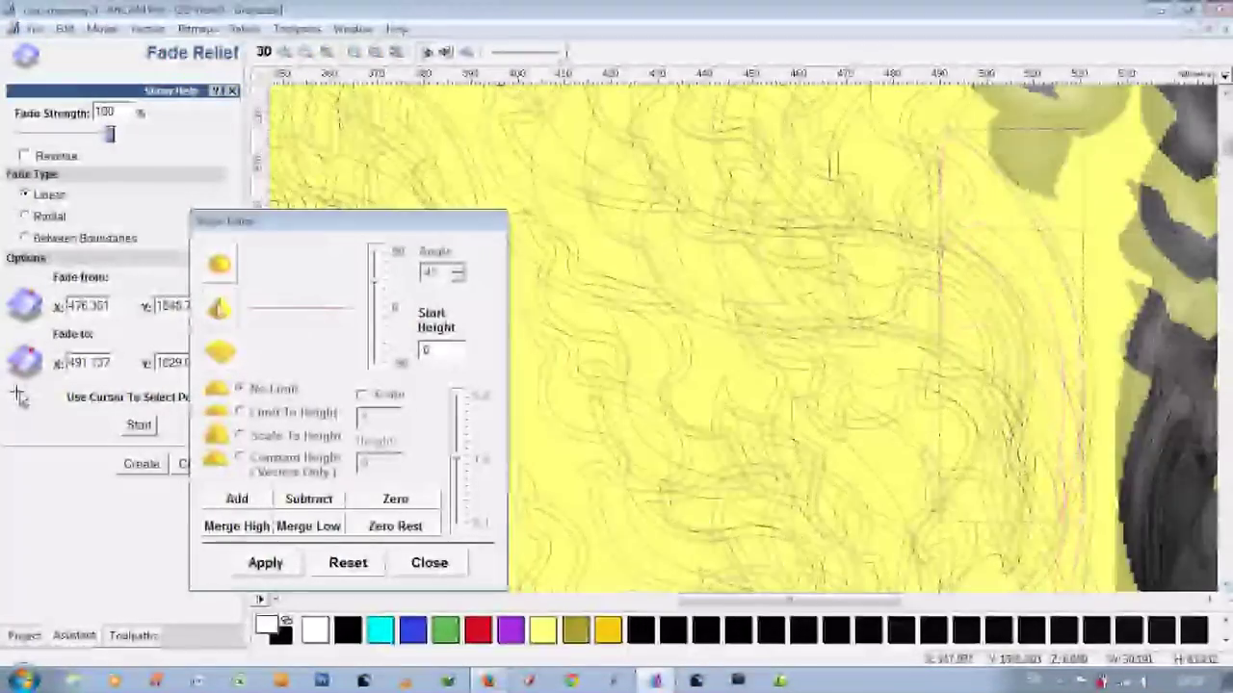
left_click(901, 135)
left_click(139, 424)
left_click(974, 206)
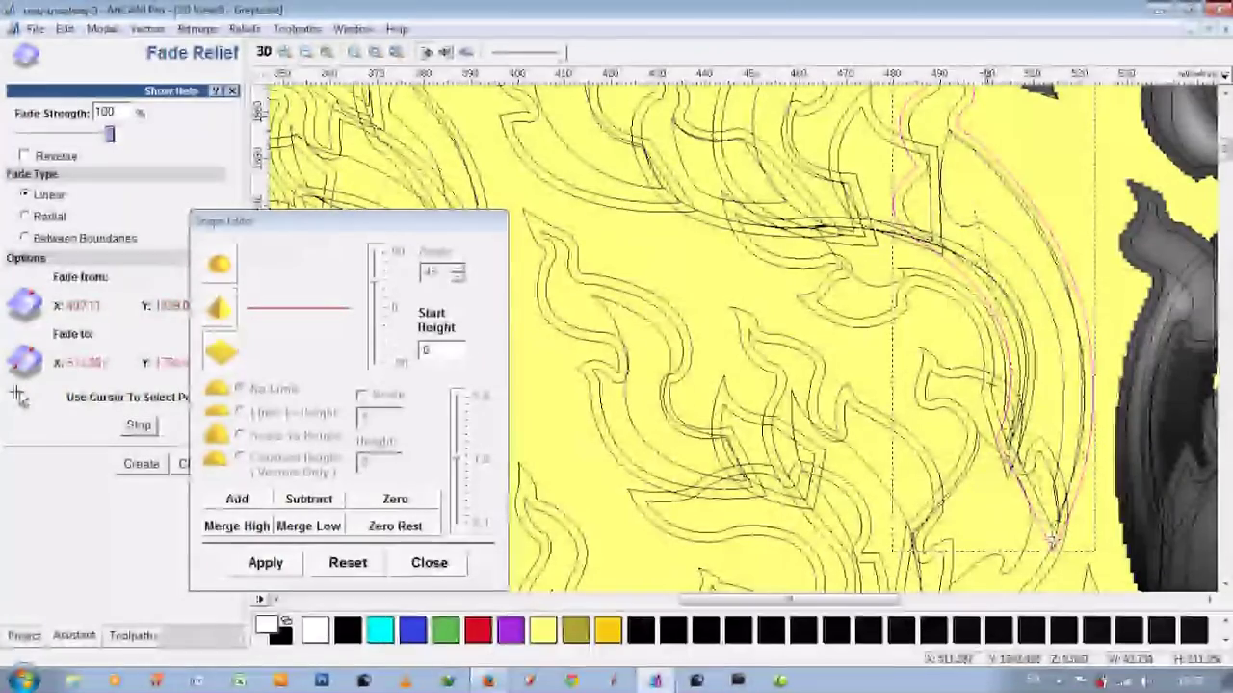
left_click(263, 52)
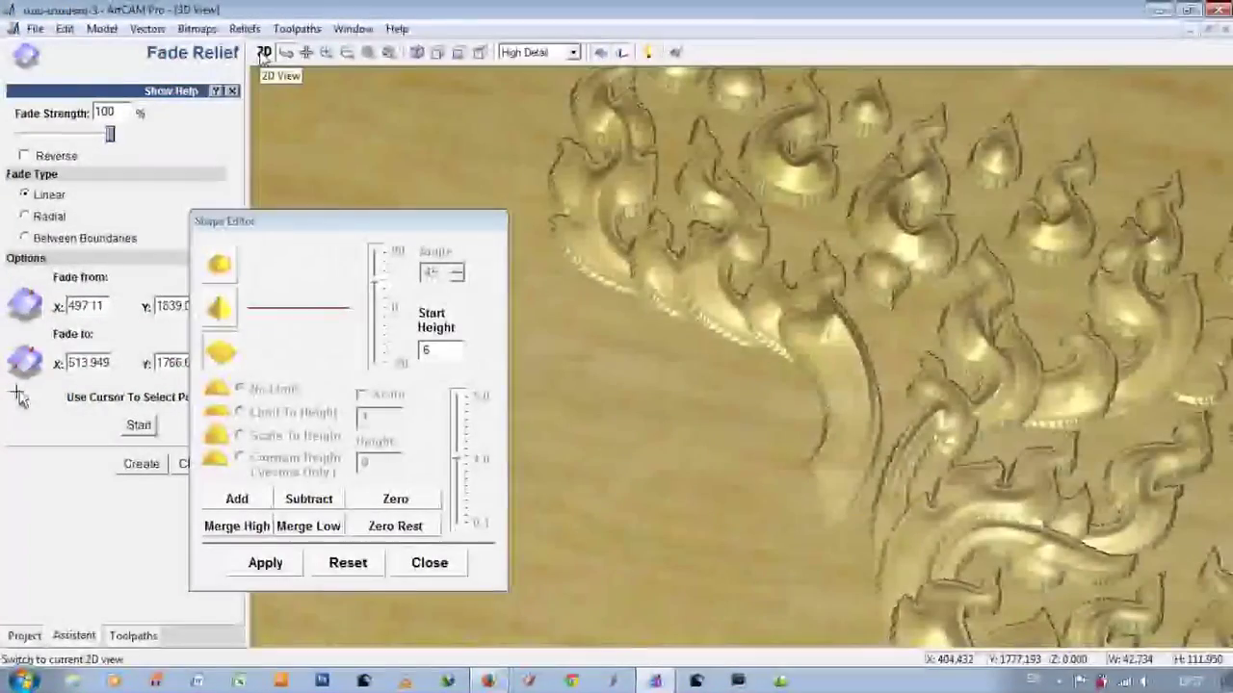
left_click(262, 52)
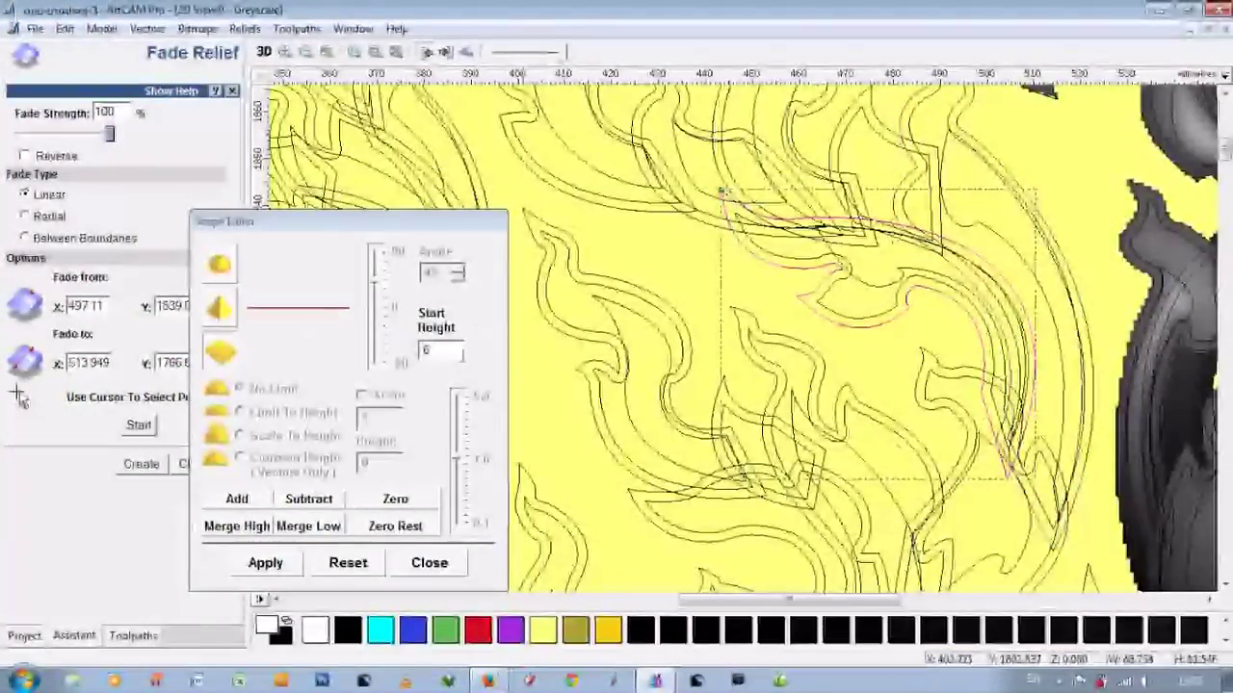
Step: Select the next three leaf strokes and load them into the shape settings
left_click(891, 310)
left_click(219, 264)
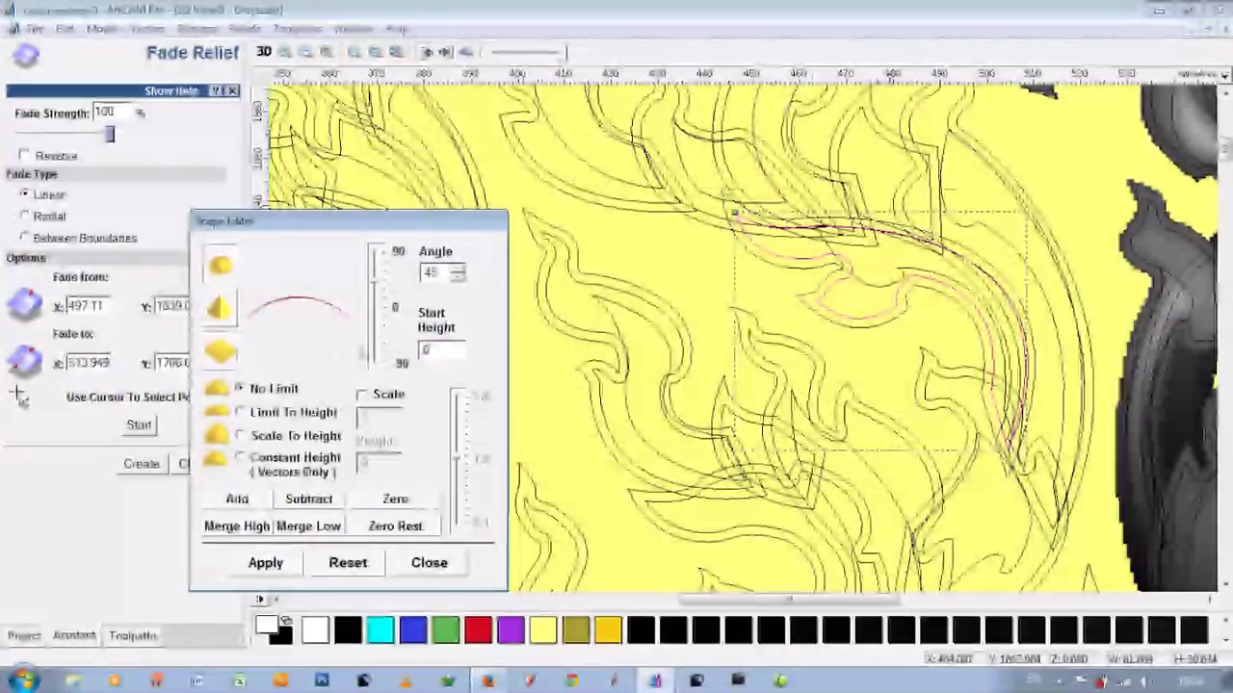
left_click(817, 225)
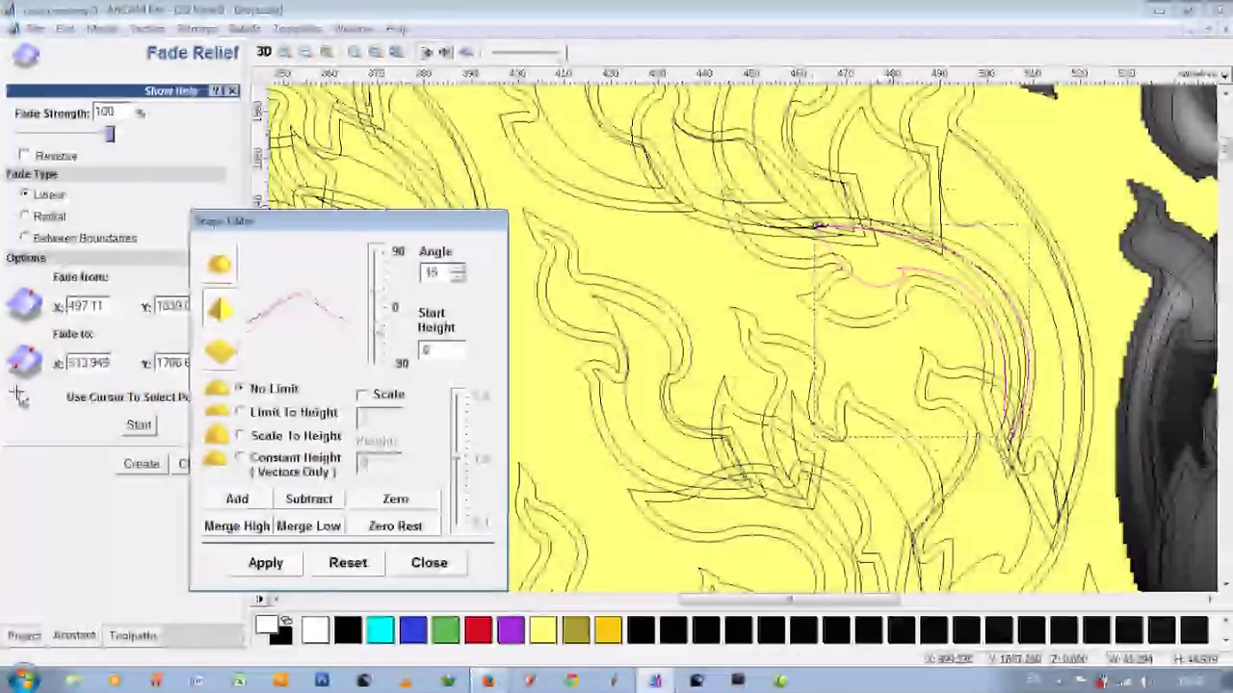
left_click(886, 331)
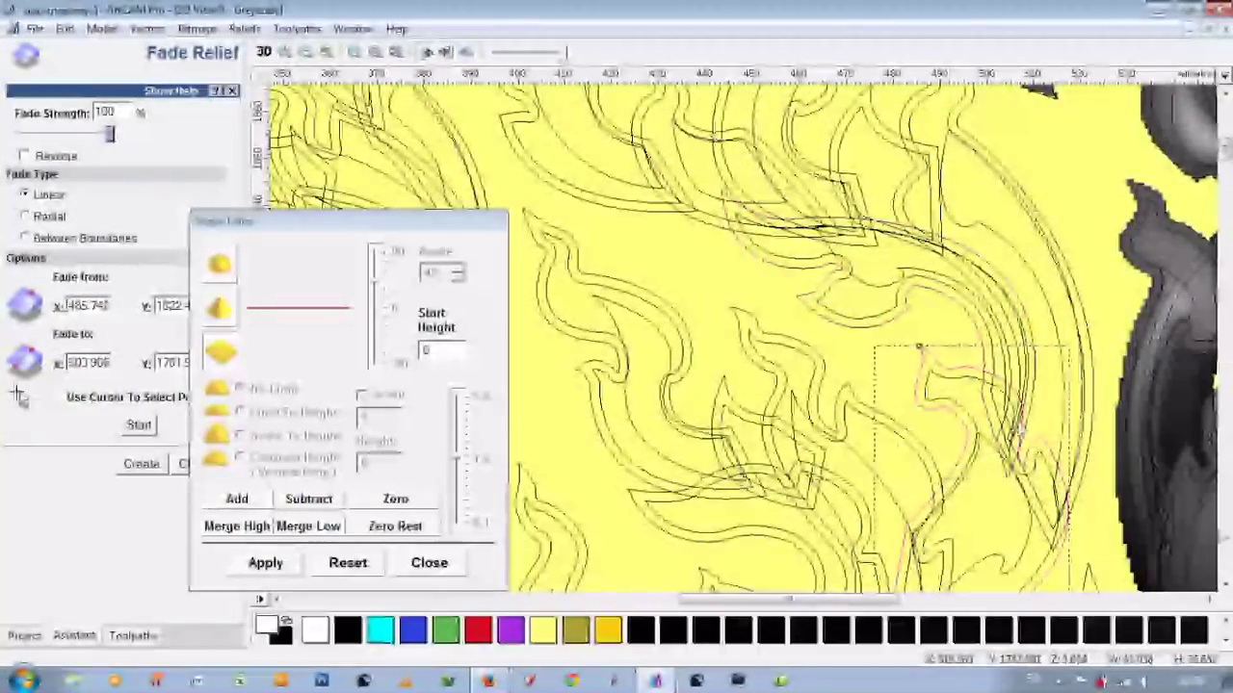
scroll(866, 337, "down", 3)
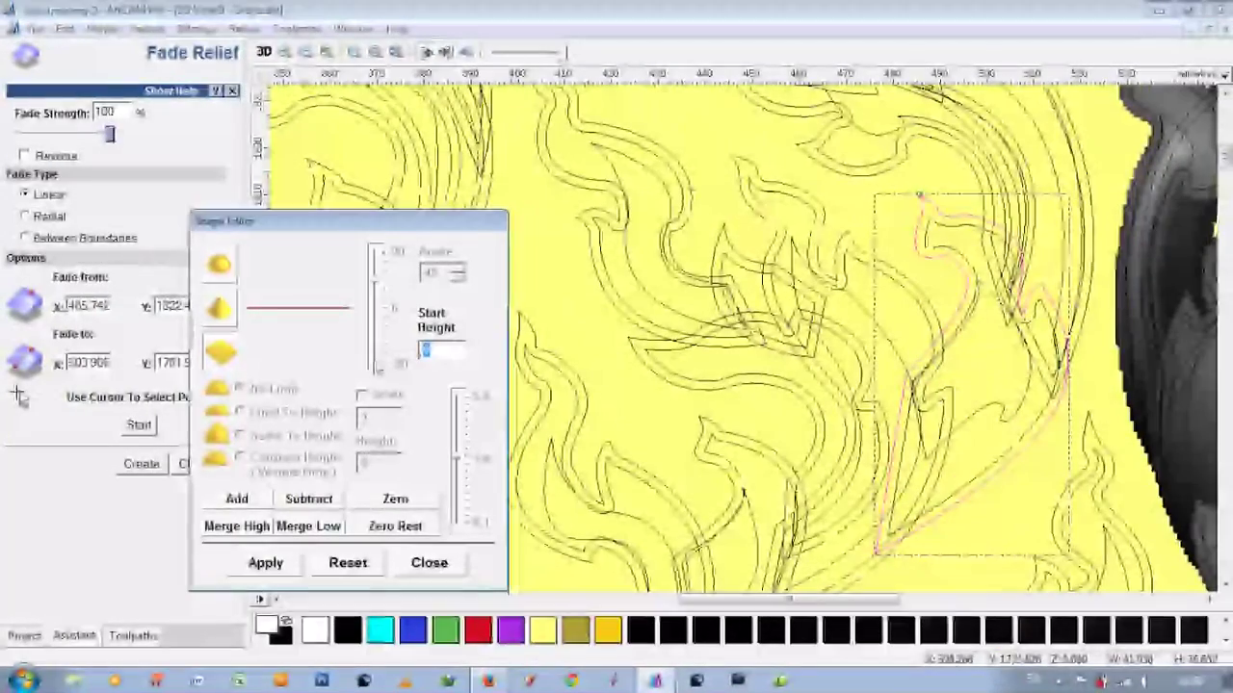
Step: Select another flame vector, set its profile angle to 15, and preview the relief in 3D
left_click(929, 231)
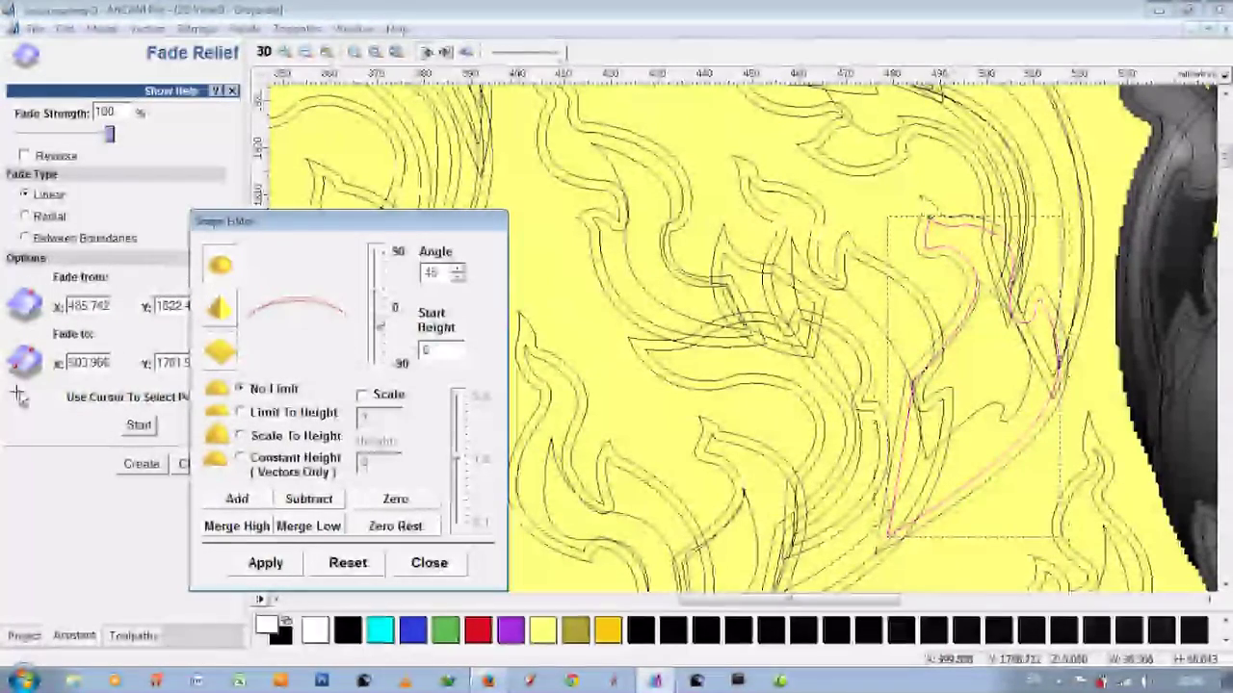
left_click(1035, 376)
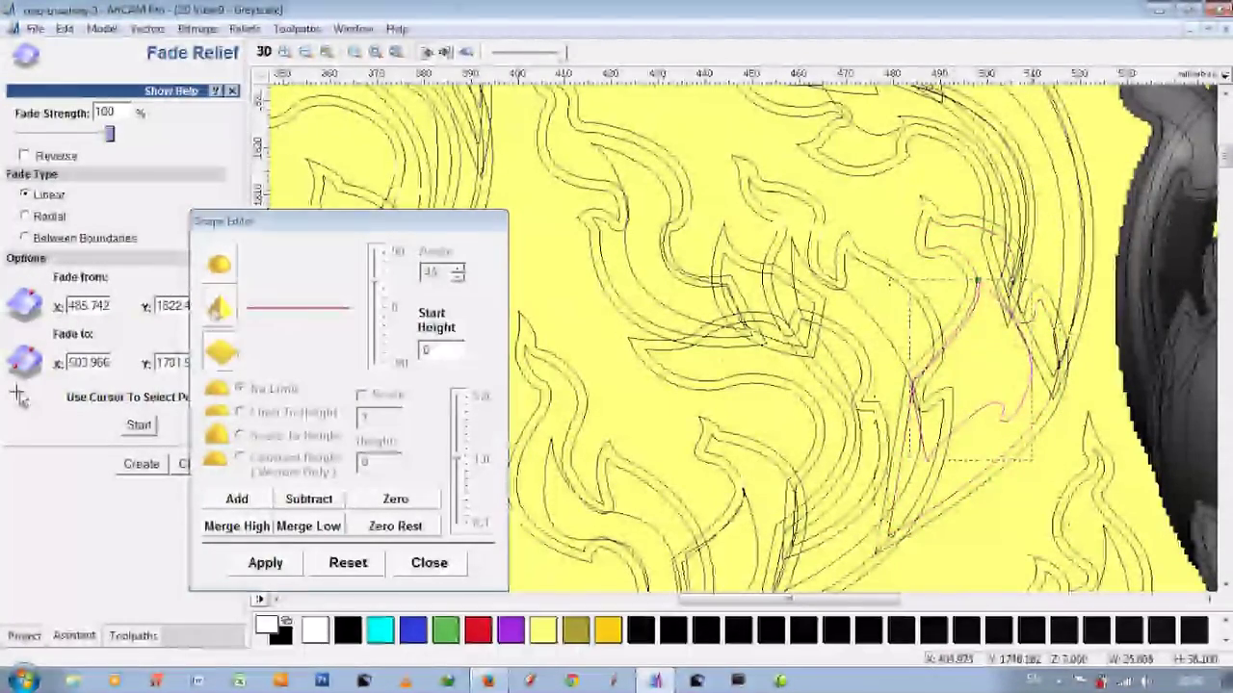
left_click(458, 277)
left_click(458, 277)
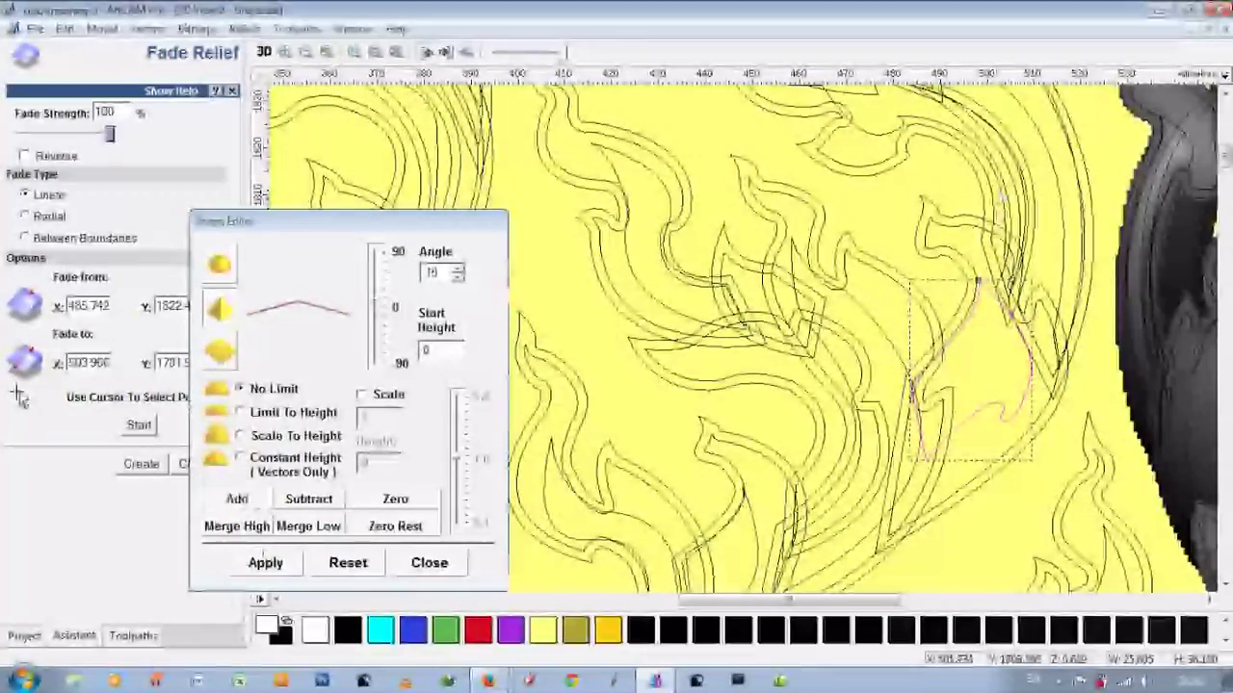
left_click(913, 376)
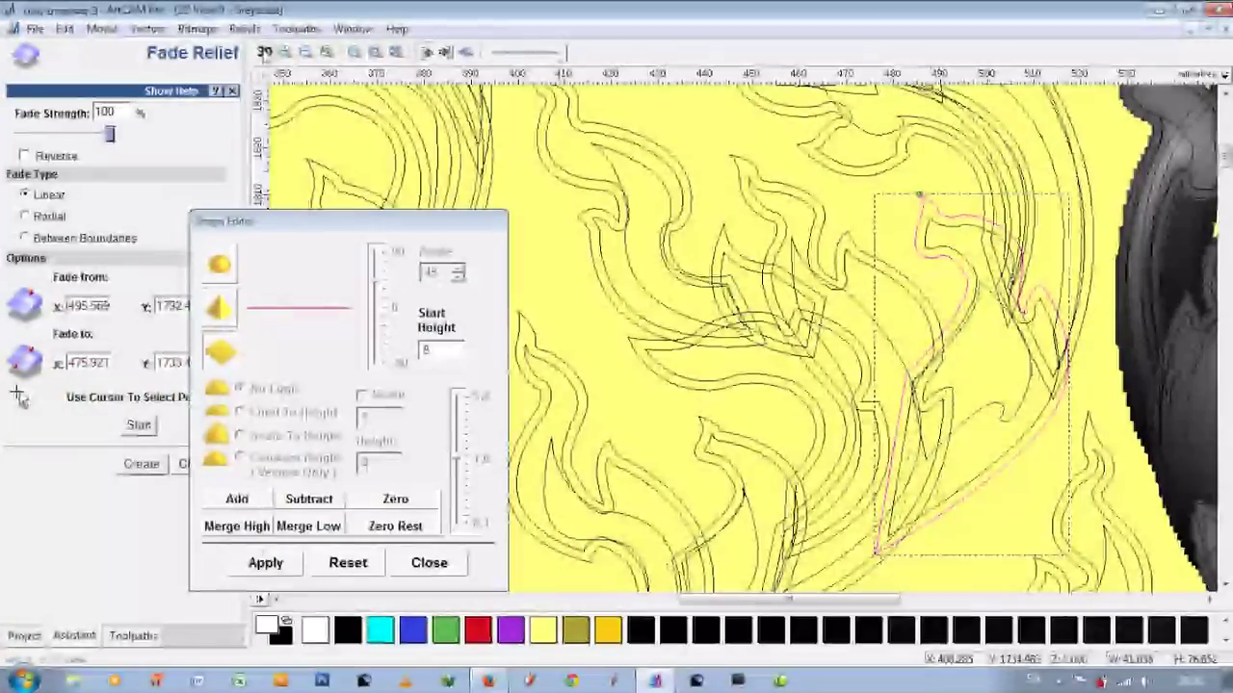
left_click(264, 52)
left_click(264, 52)
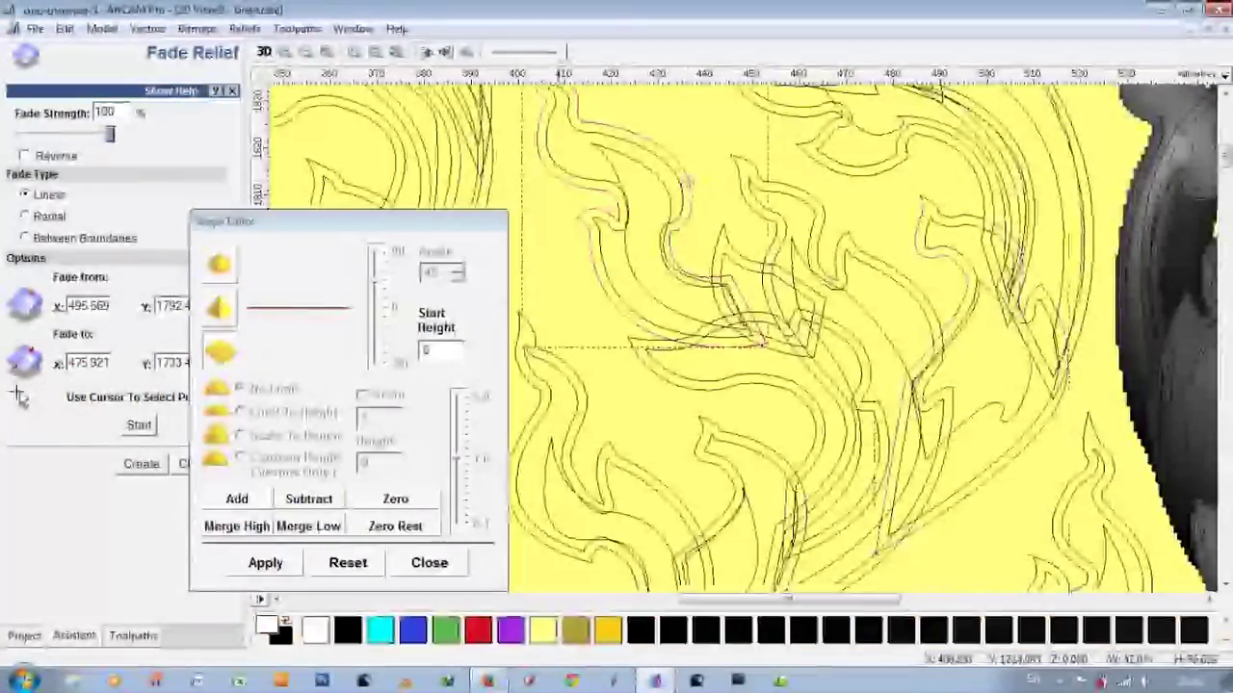
Step: Pick the inner flame, mark its fade end point, and set Start Height 5.0
left_click(686, 180)
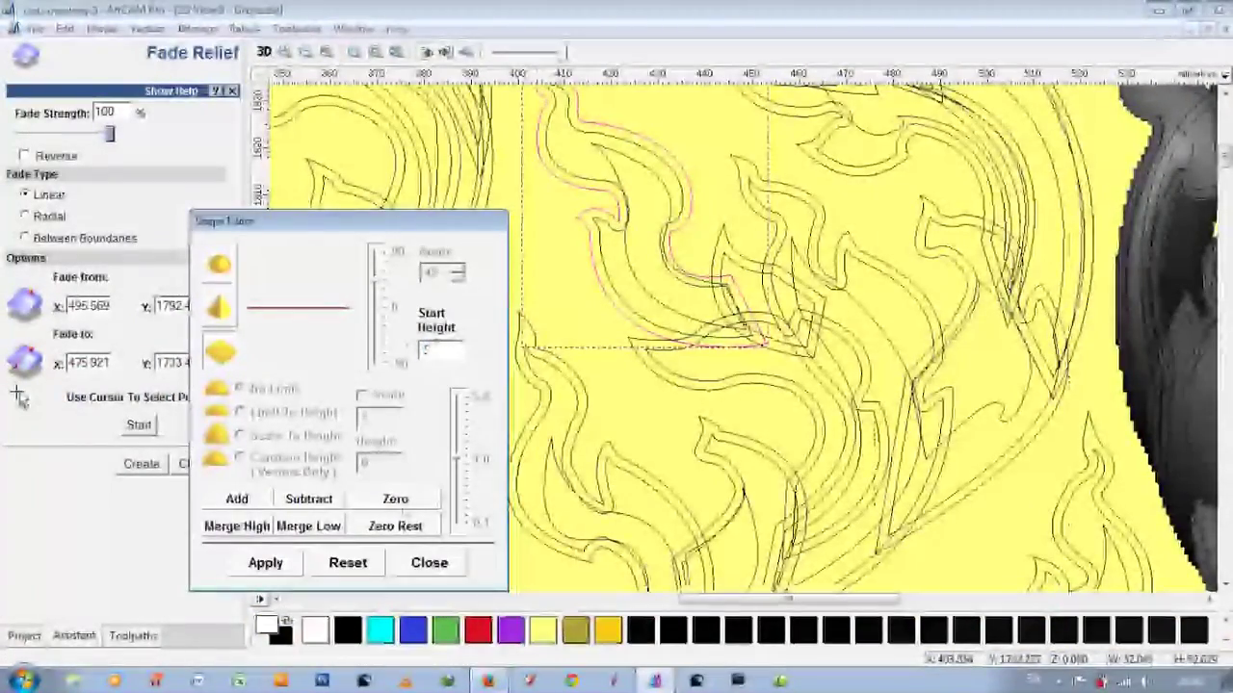
left_click(602, 190)
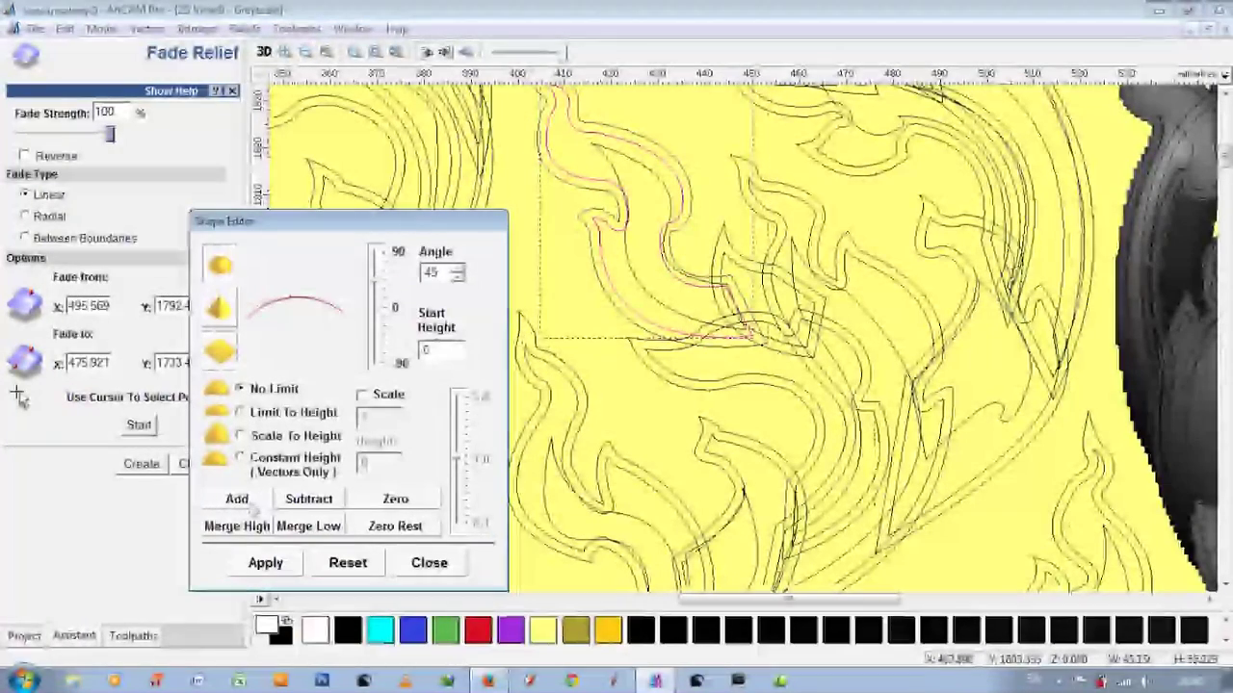
left_click(590, 143)
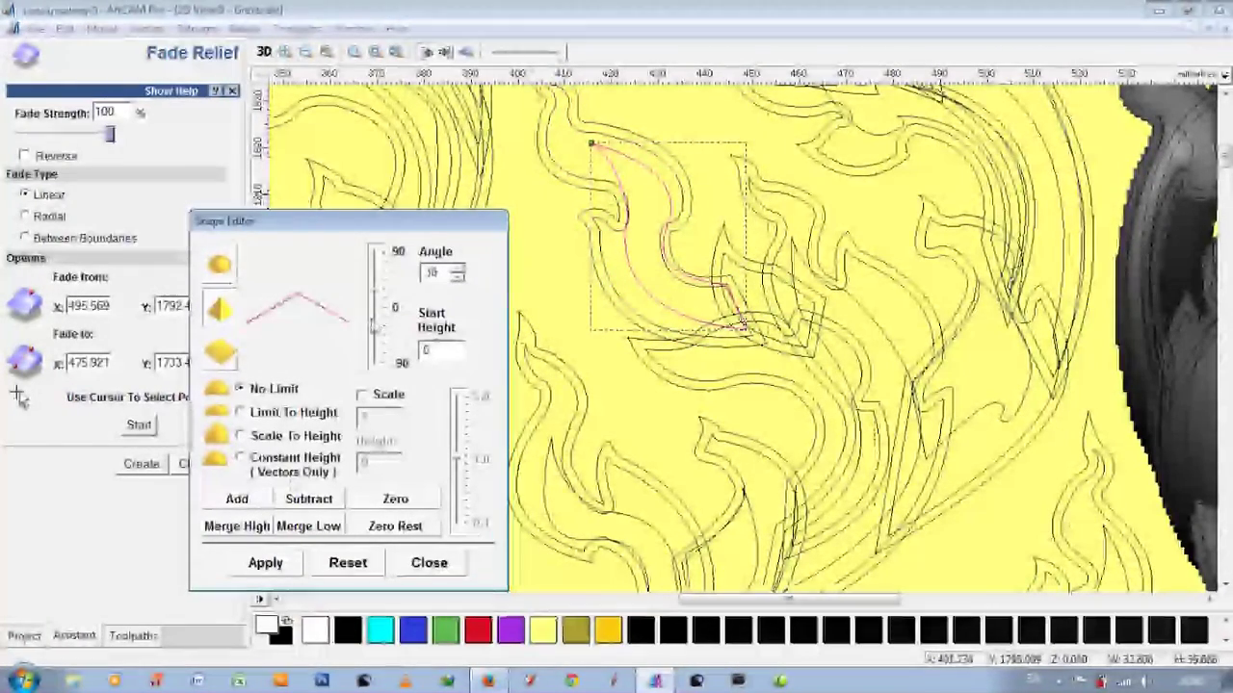
left_click(525, 135)
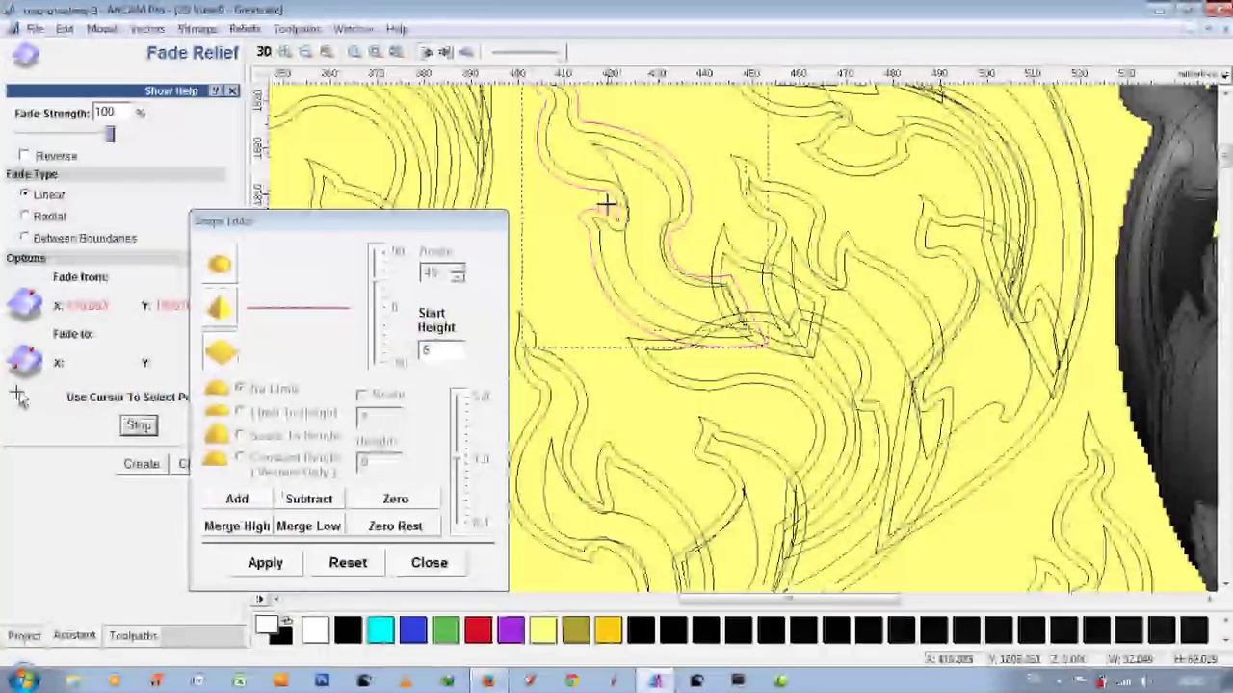
left_click(744, 317)
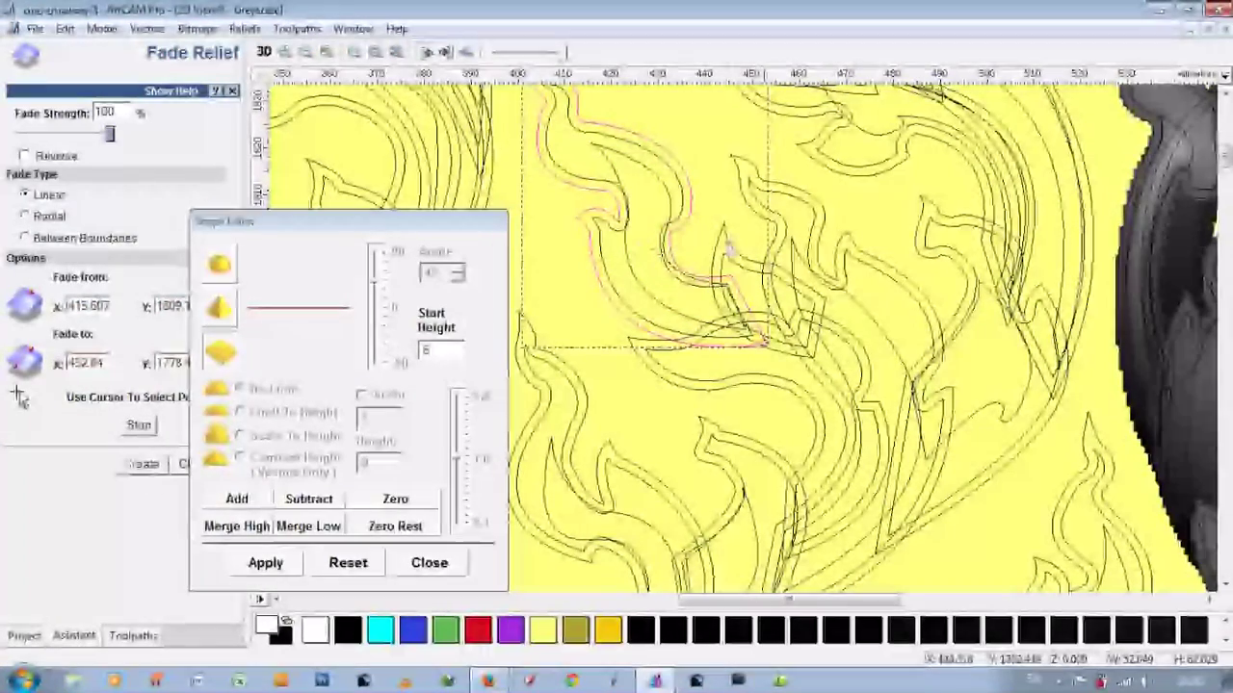
left_click(400, 360)
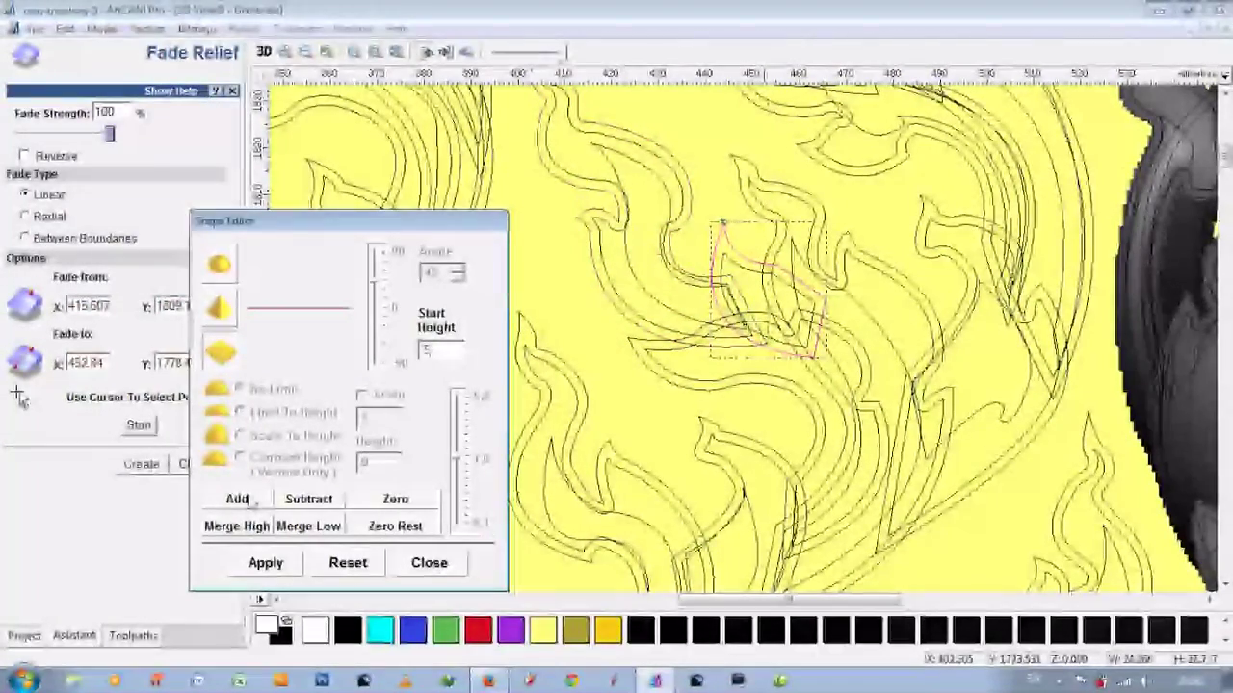
key("Return")
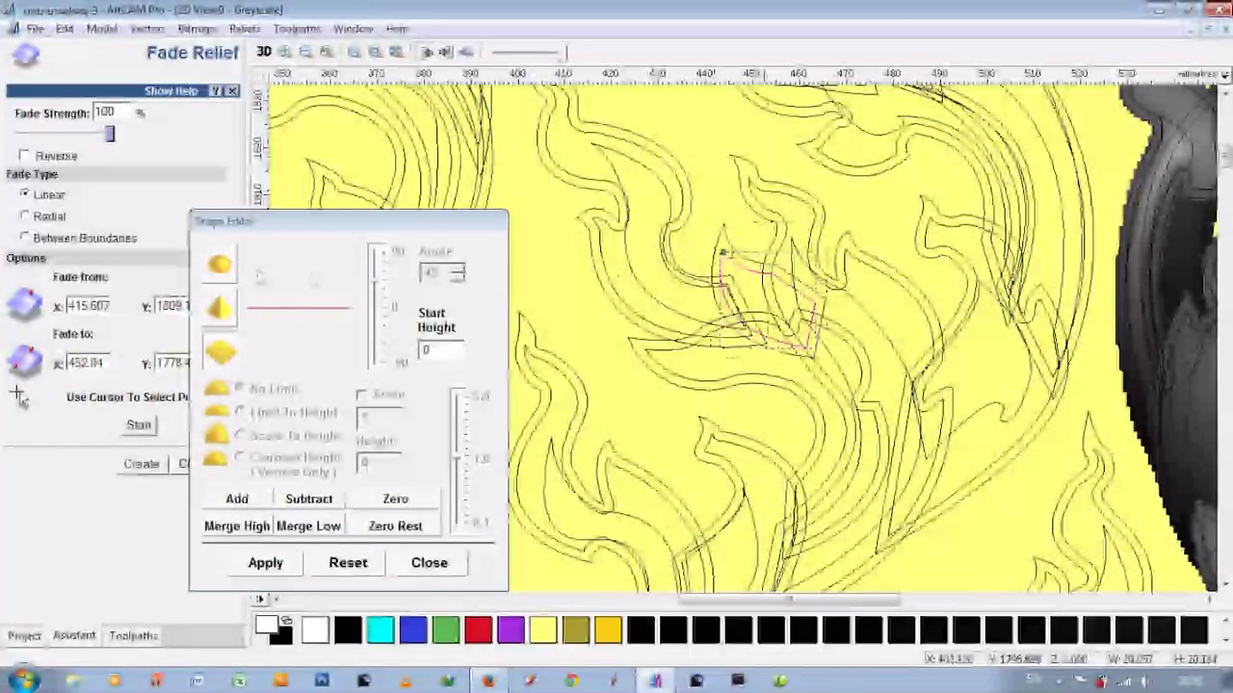
Step: Fade another small leaf from X 445.858 to 461.272 and check it in 3D
left_click(723, 253)
left_click(725, 223)
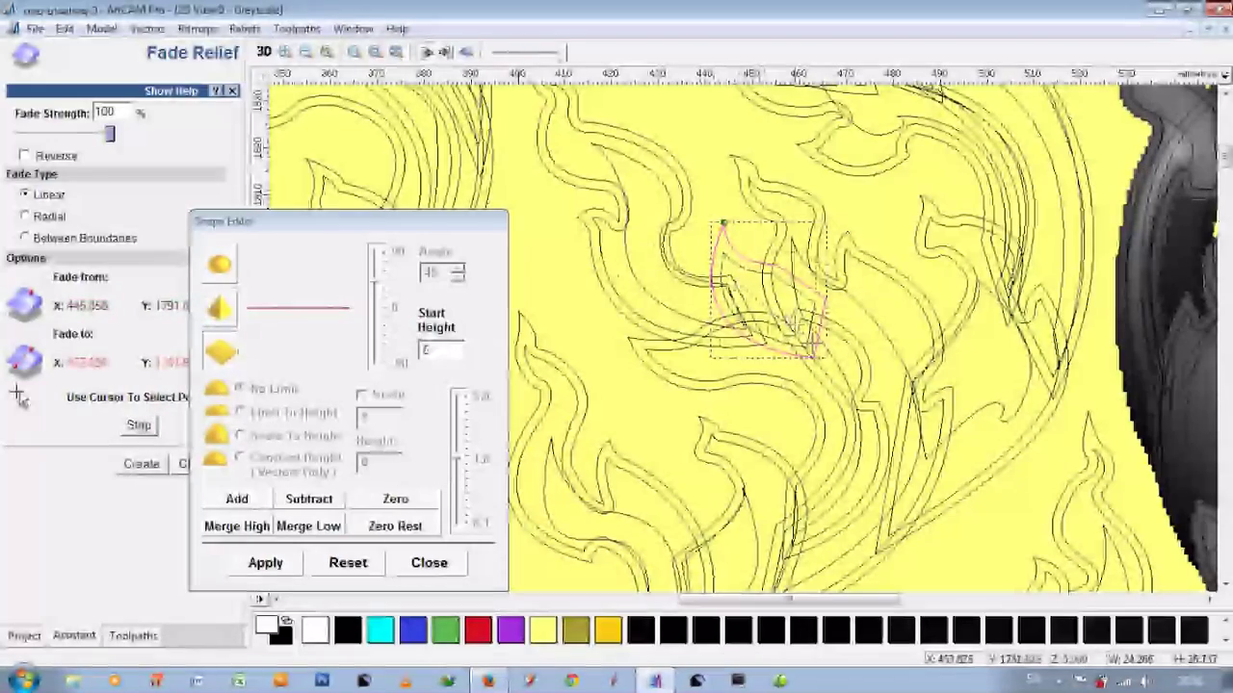
left_click(807, 334)
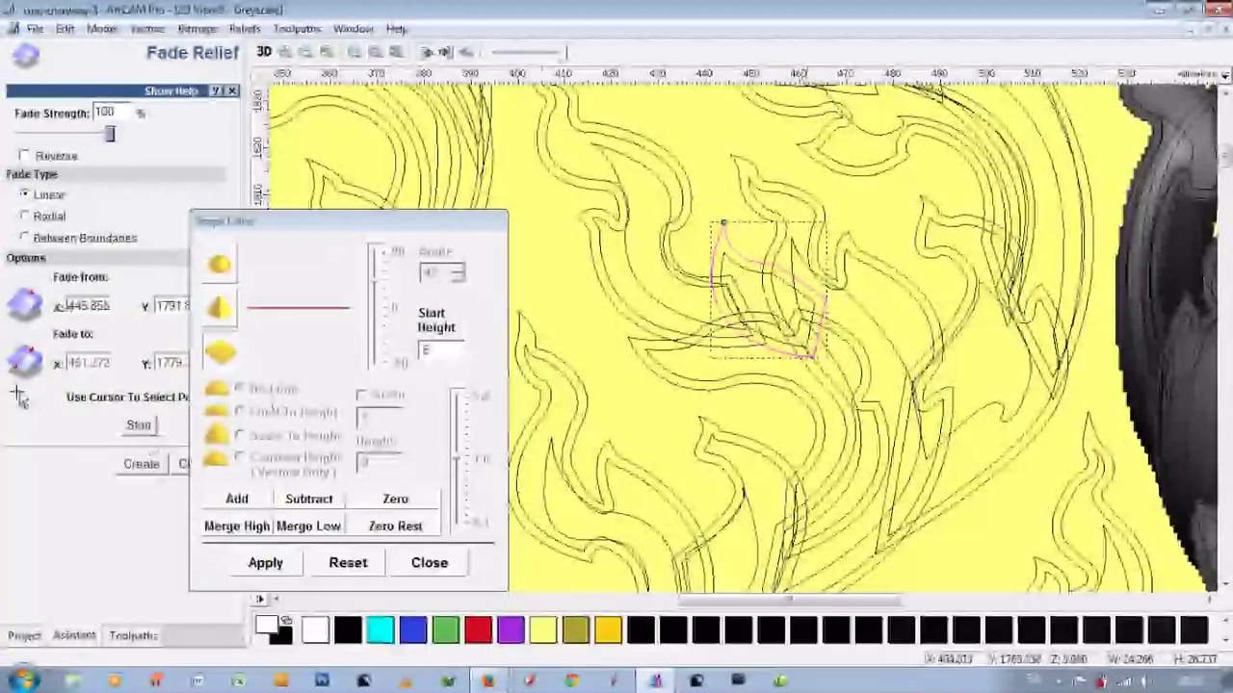
left_click(263, 52)
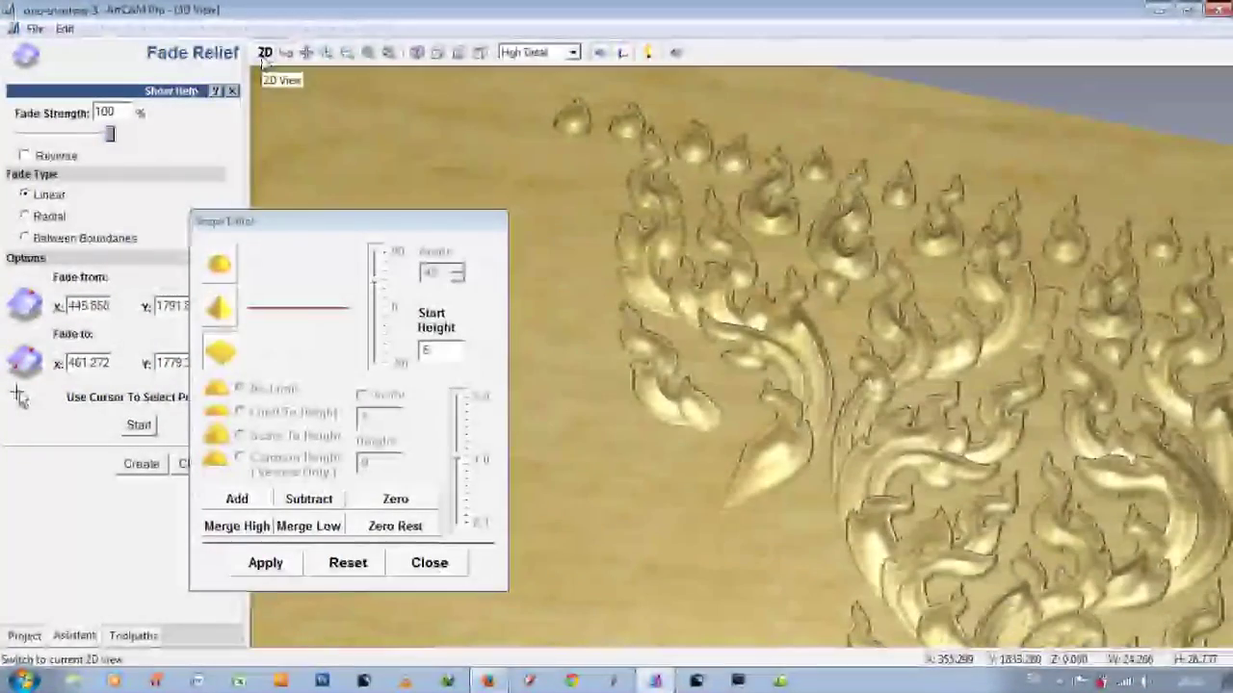
left_click(264, 53)
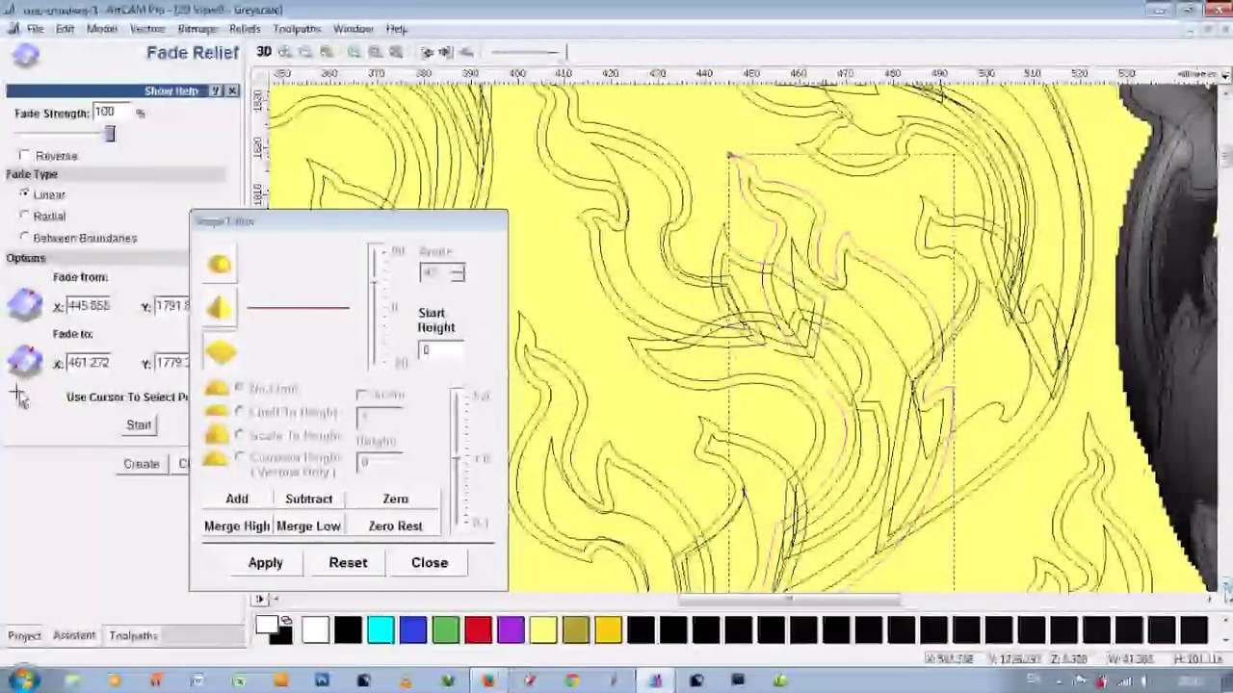
Step: Fade the curling flame leaf from X 466.089 to 456.674
left_click(1225, 585)
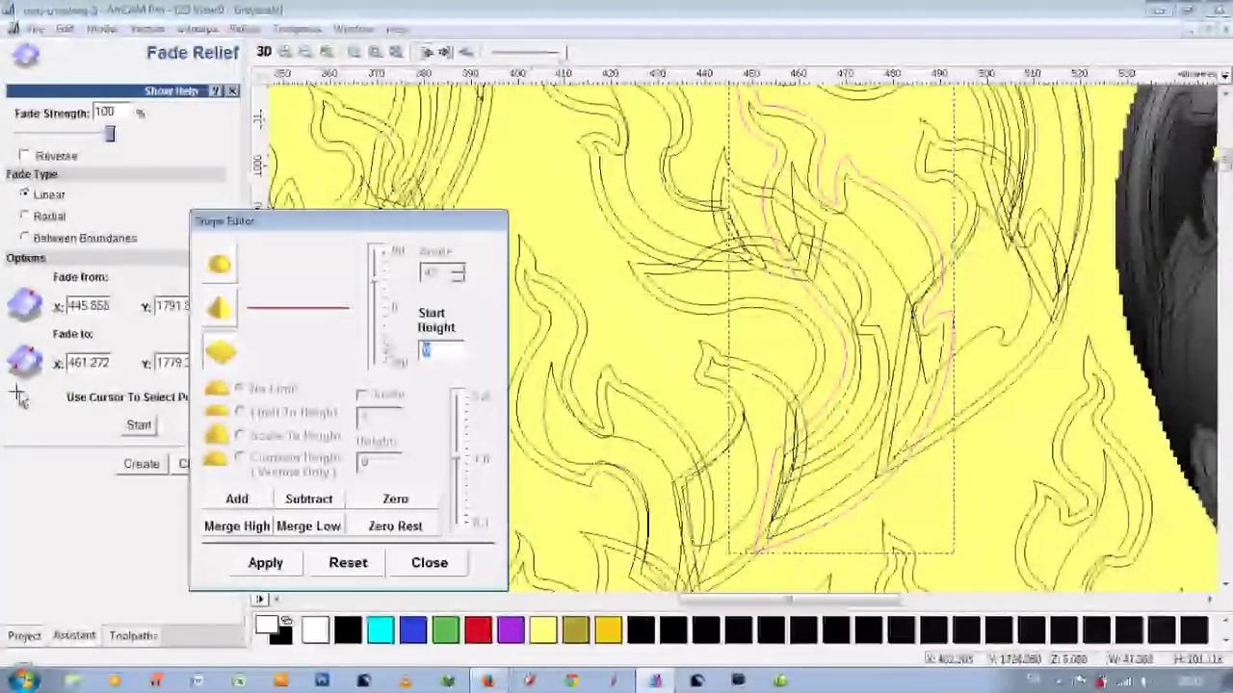
left_click_drag(729, 87, 790, 161)
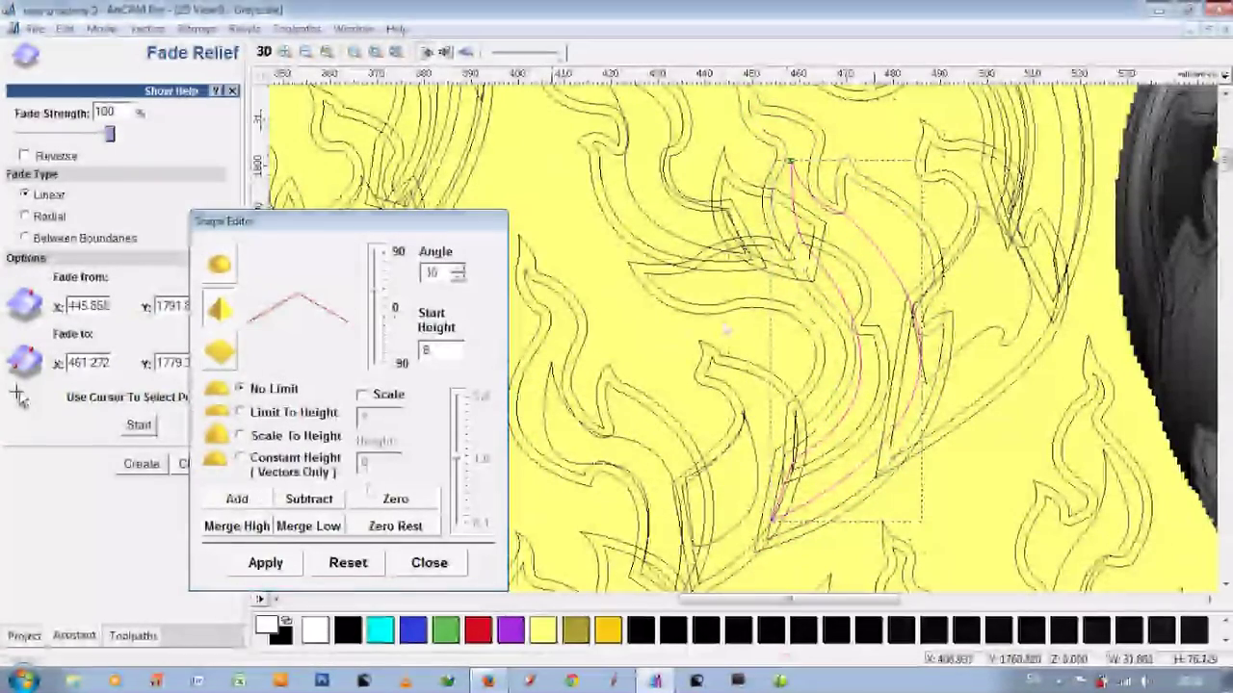
left_click(714, 317)
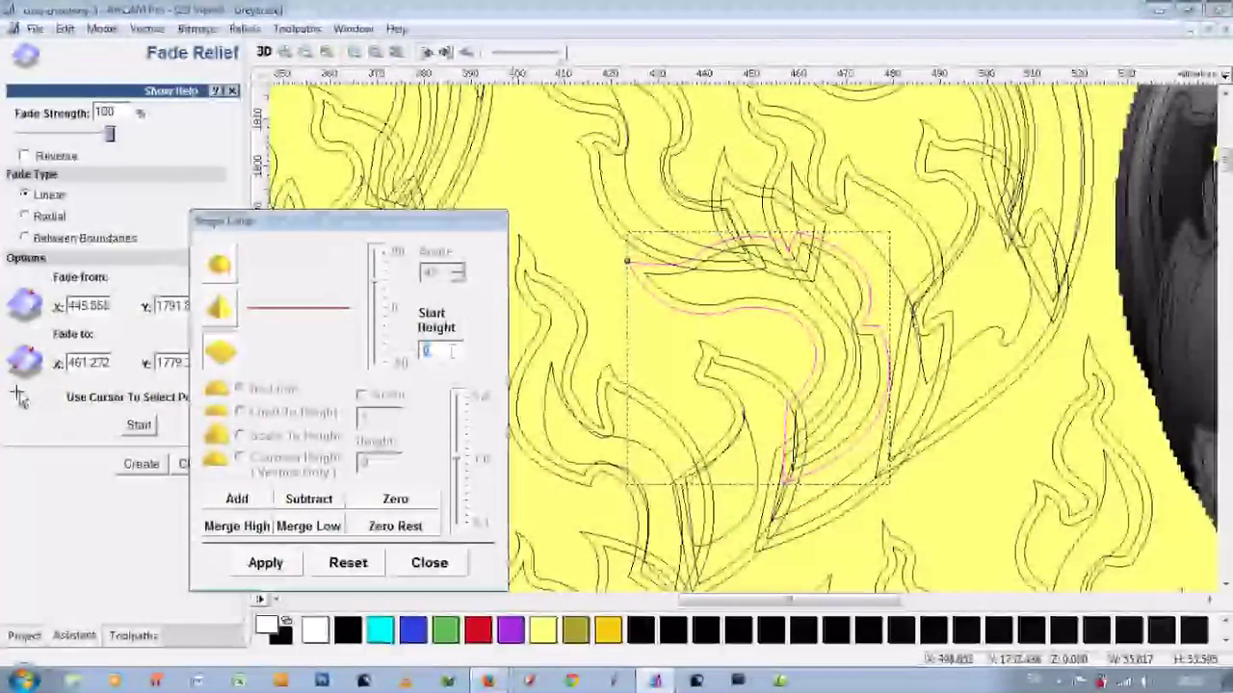
type(".0")
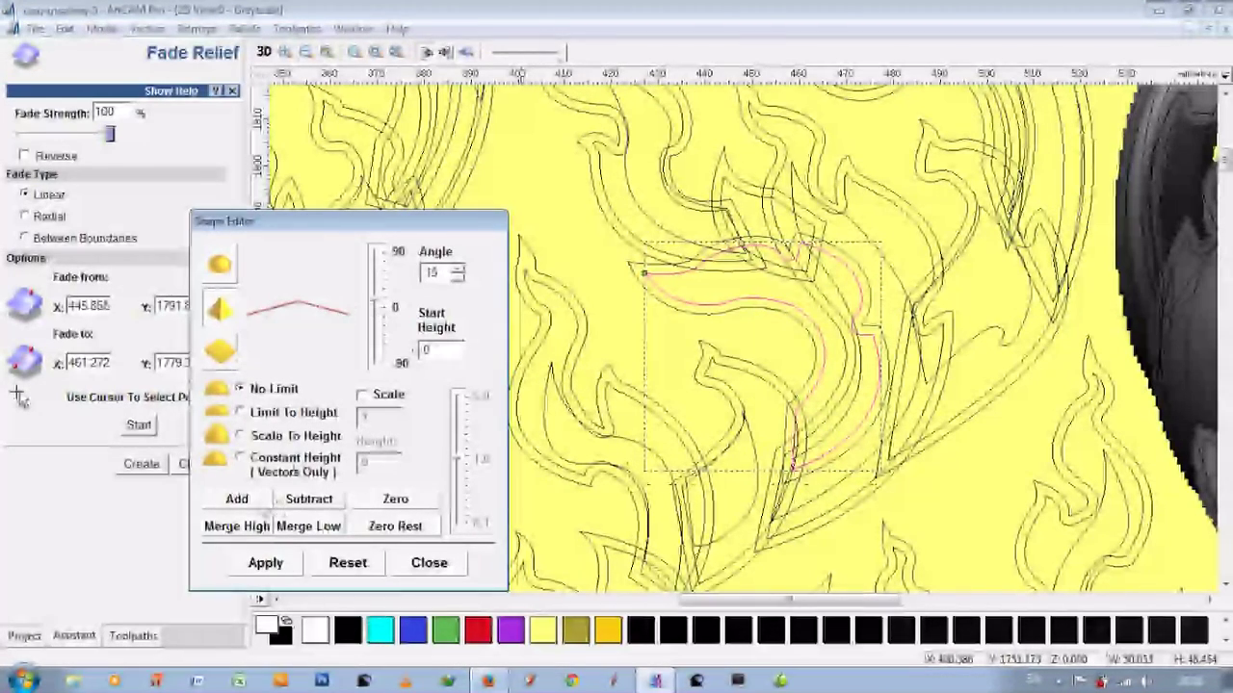
left_click(698, 310)
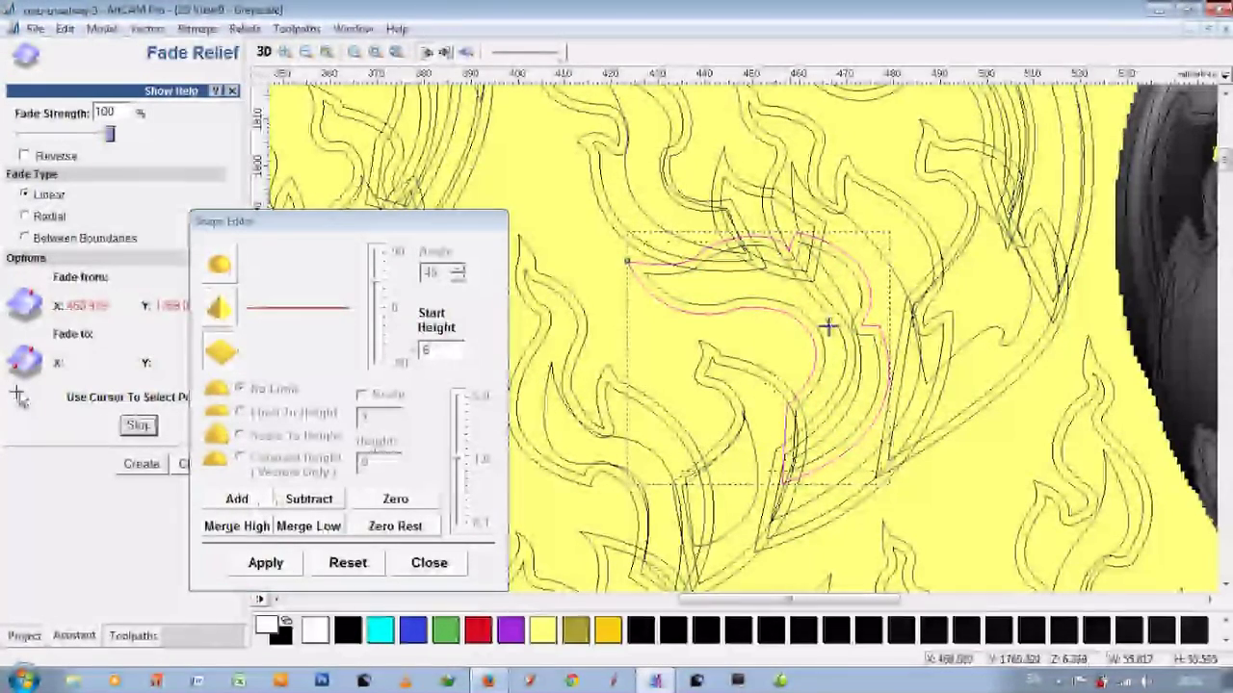
left_click(799, 441)
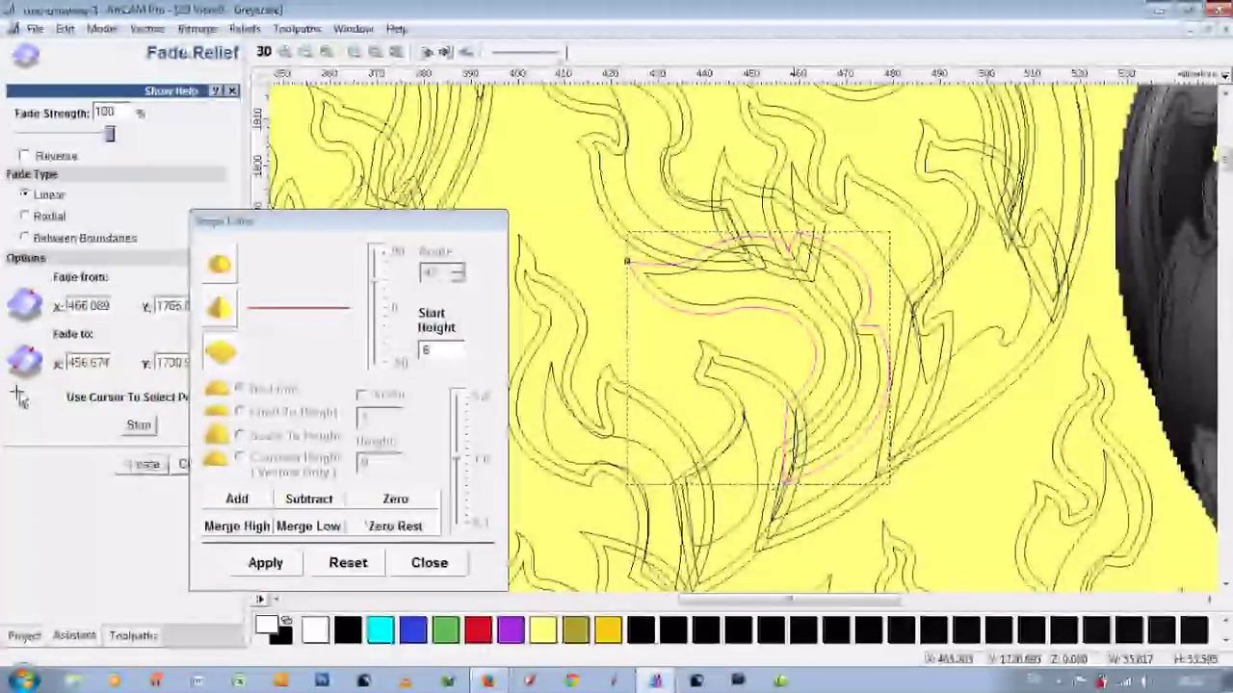
Step: Orbit and zoom the 3D view to inspect the carving, then return to 2D
key("F3")
mouse_move(784, 398)
left_mouse_down()
mouse_move(864, 525)
mouse_move(785, 457)
left_mouse_up()
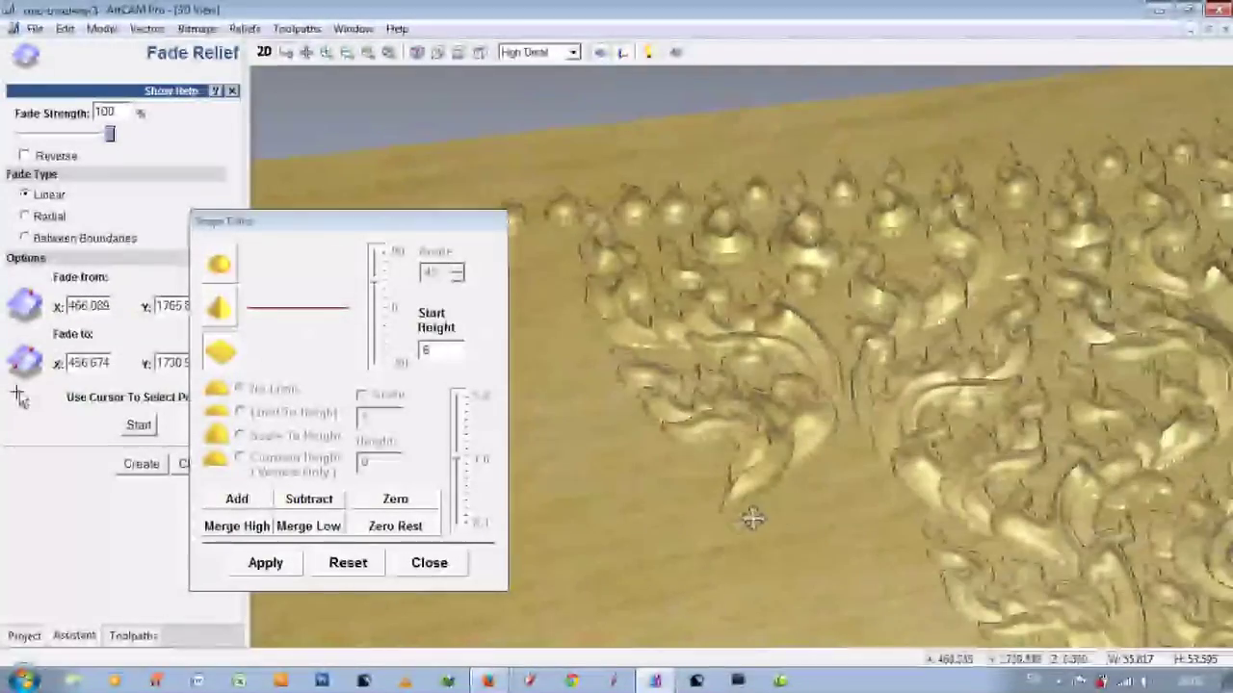
mouse_move(748, 517)
left_mouse_down()
mouse_move(781, 519)
mouse_move(683, 514)
mouse_move(861, 495)
mouse_move(954, 395)
mouse_move(266, 113)
left_mouse_up()
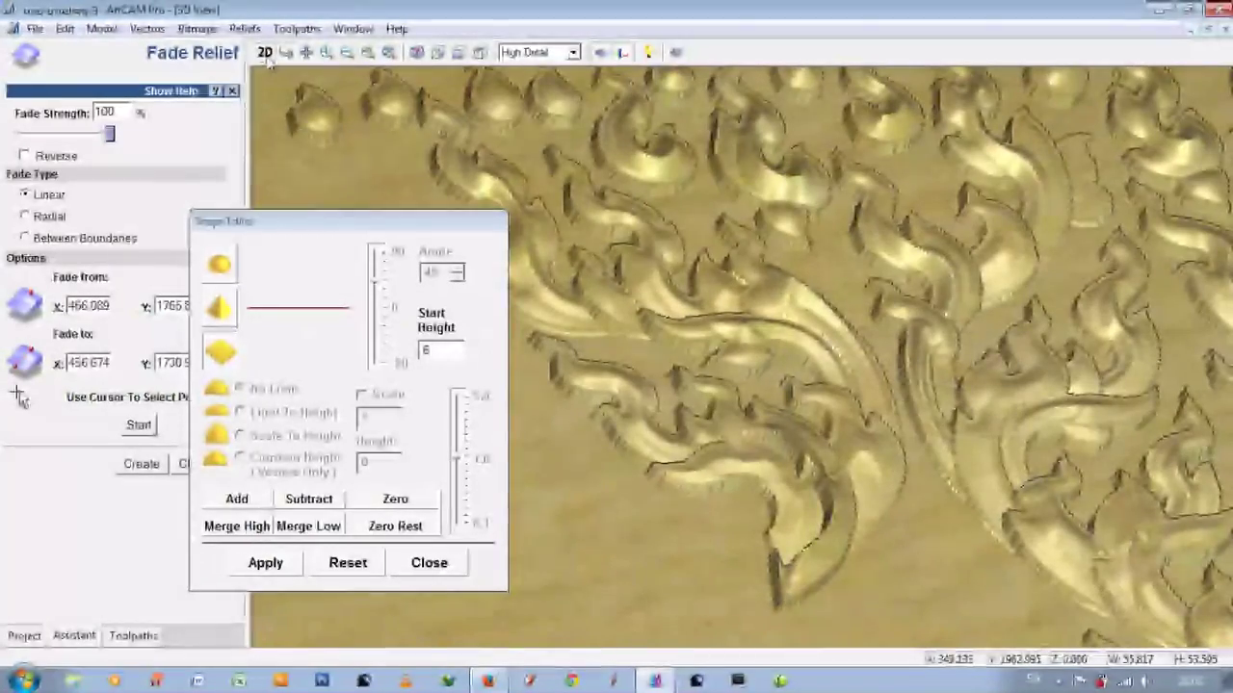
left_click(267, 54)
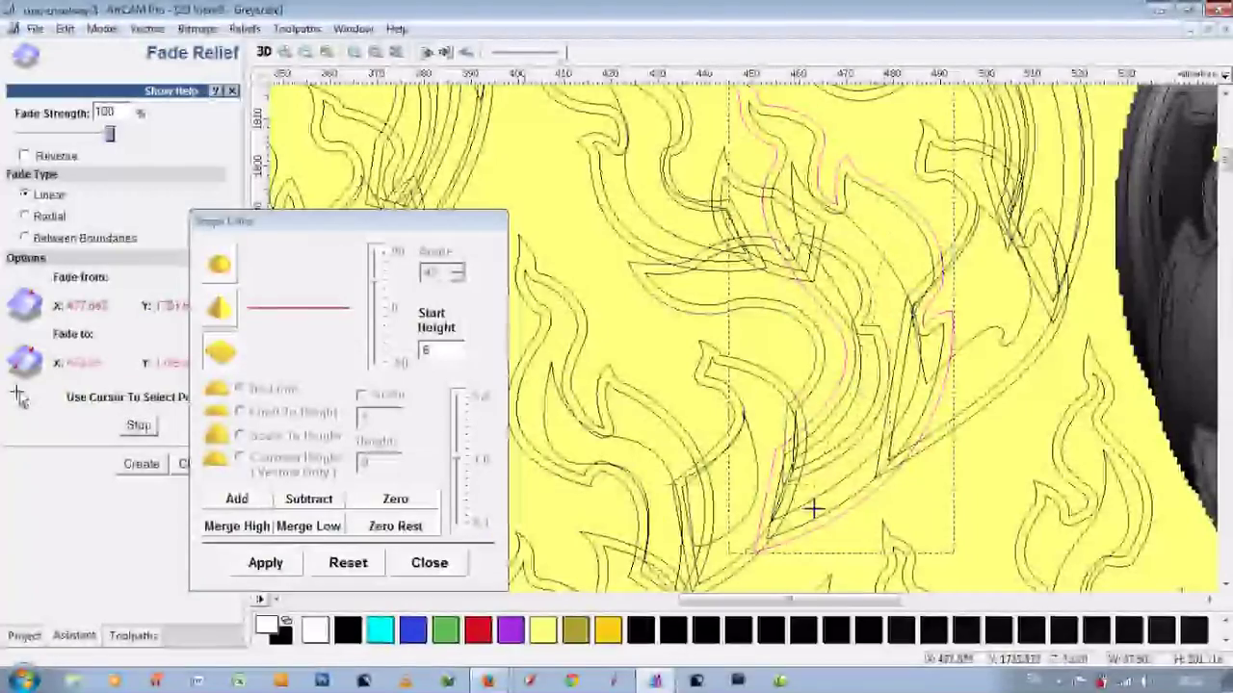
Step: Inspect the faded leaves in 3D and return to the 2D drawing
left_click(263, 52)
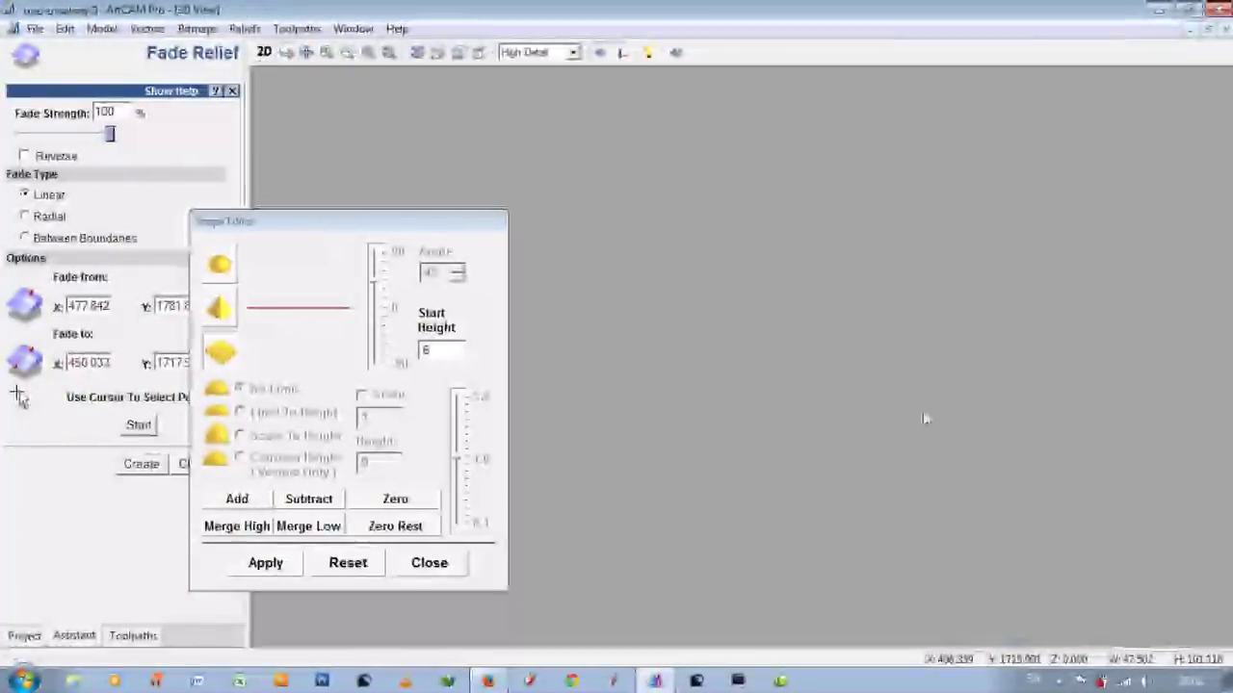
left_click_drag(954, 491, 884, 518)
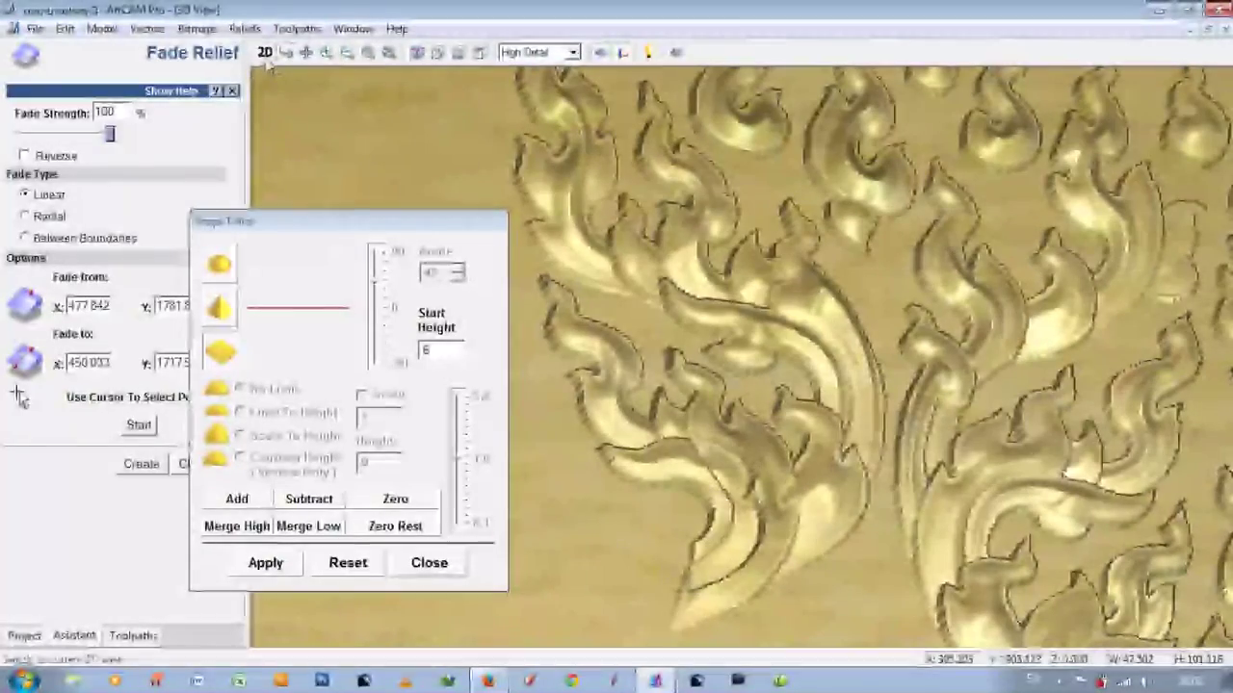
left_click(264, 53)
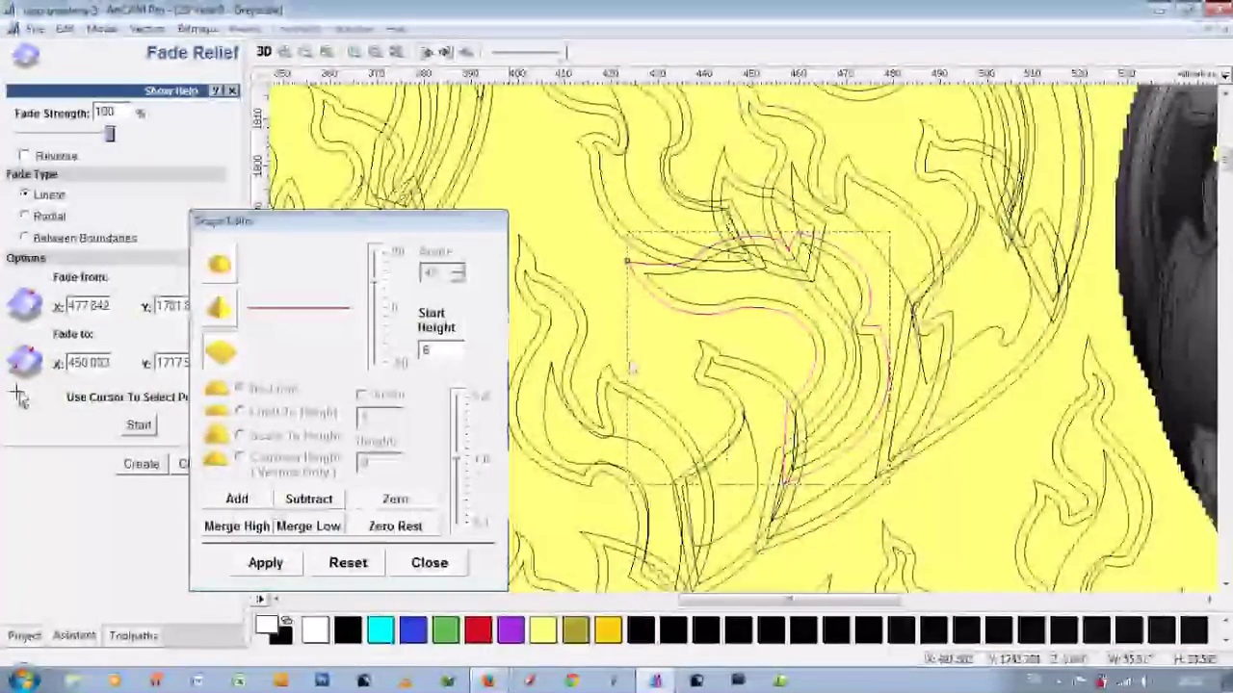
left_click(264, 53)
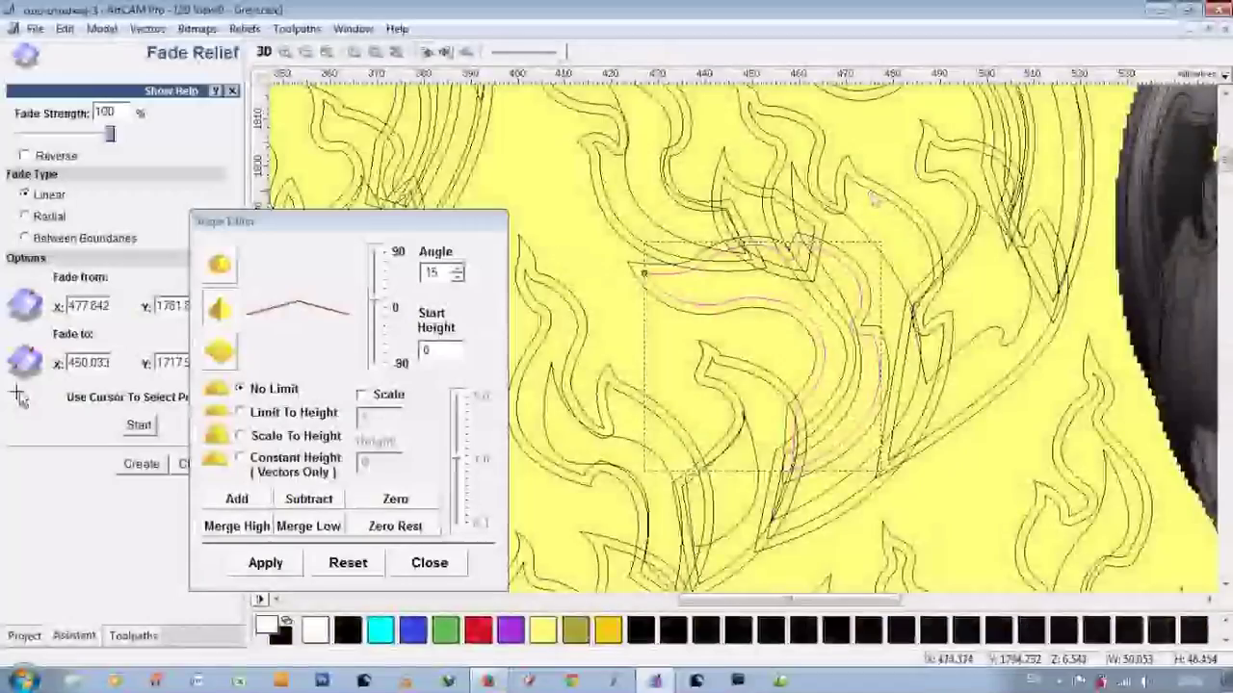
left_click(264, 53)
Step: Give the next flame leaf Start Height 6 with a pointed cone profile at angle 0
type("6")
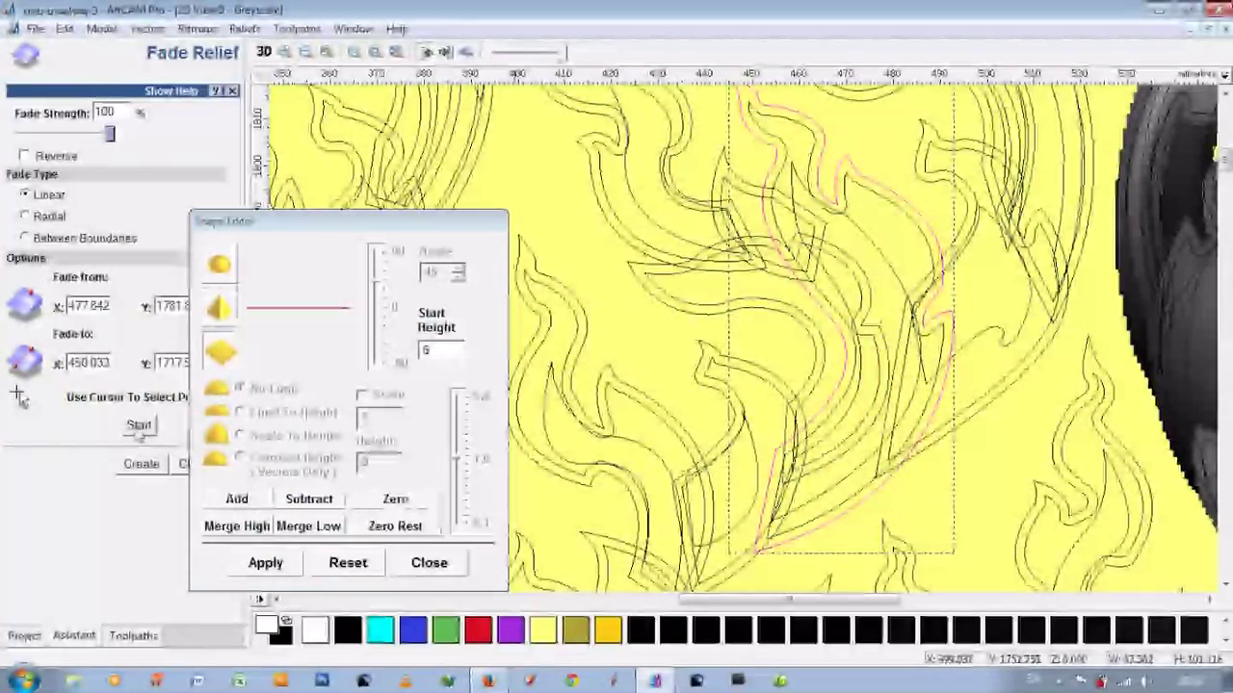
left_click(771, 520)
left_click(220, 308)
left_click(871, 246)
mouse_move(378, 279)
left_mouse_down()
mouse_move(378, 325)
mouse_move(378, 308)
left_mouse_up()
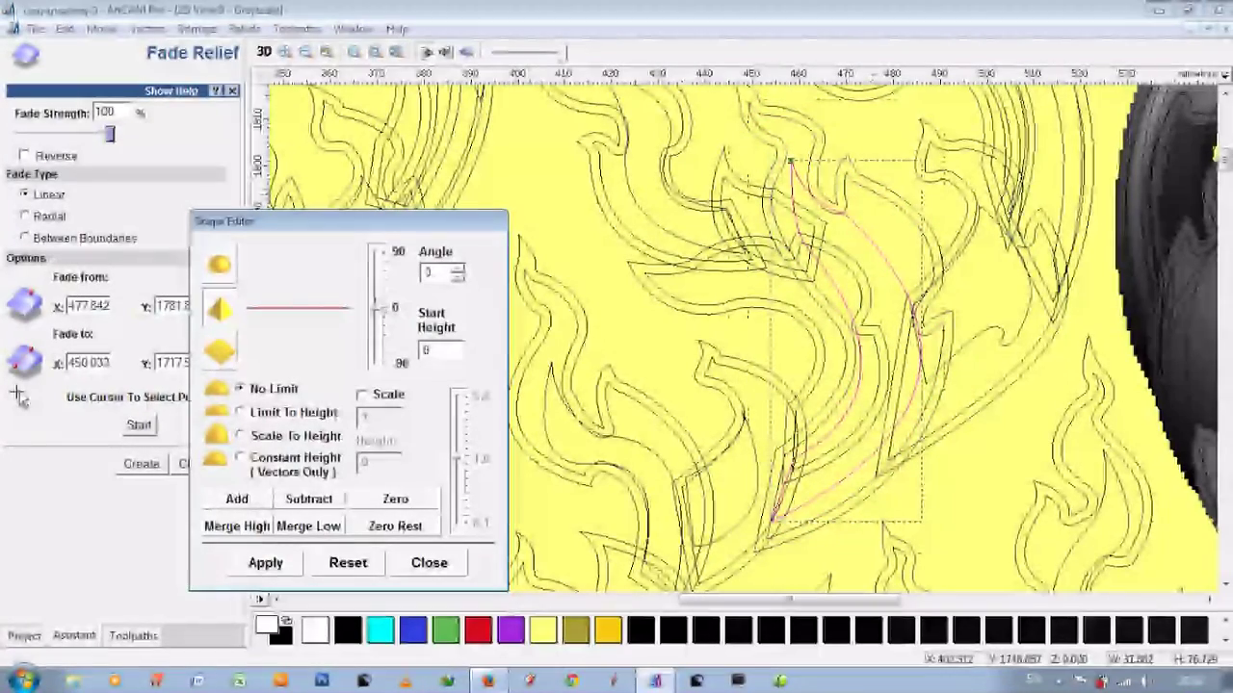
Step: Create the fade on the long flame leaf and inspect it in 3D
left_click(902, 198)
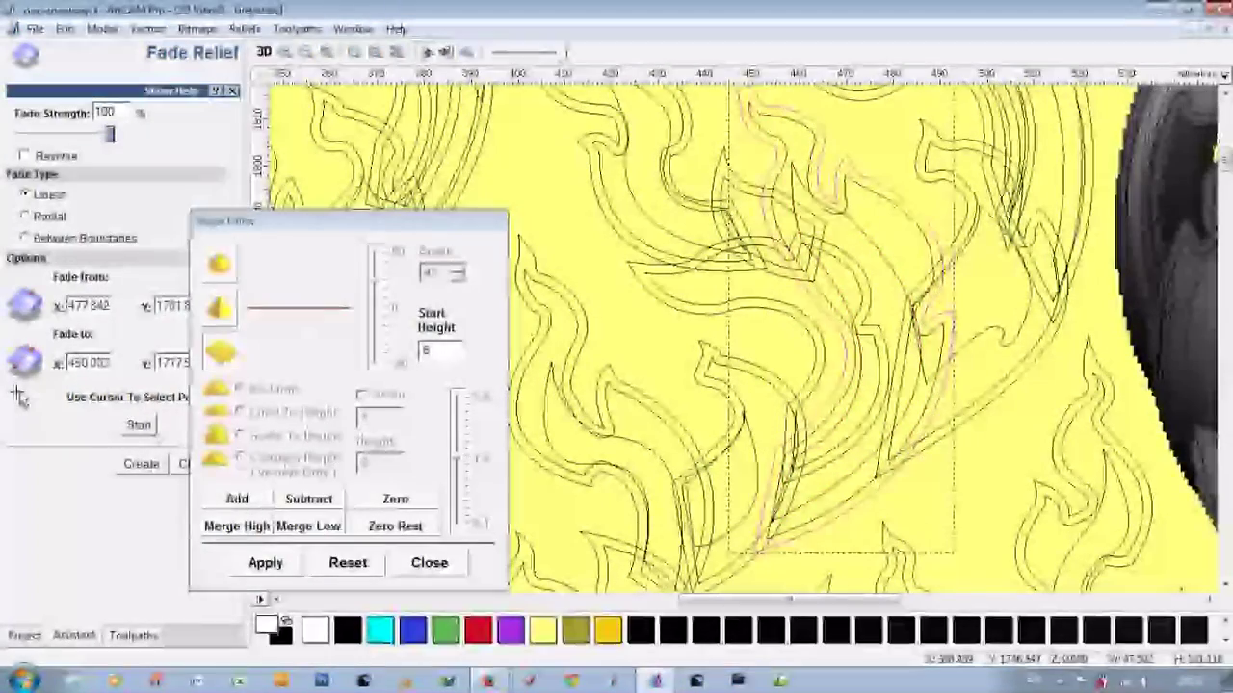
left_click(841, 337)
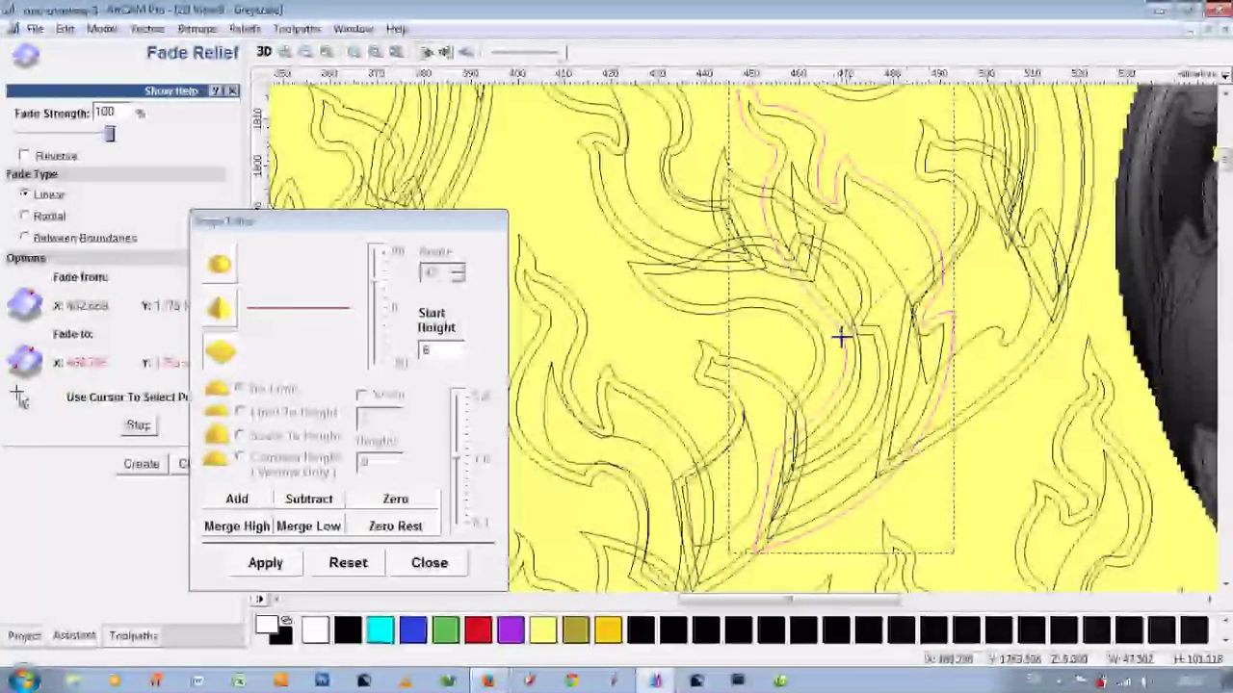
left_click(807, 406)
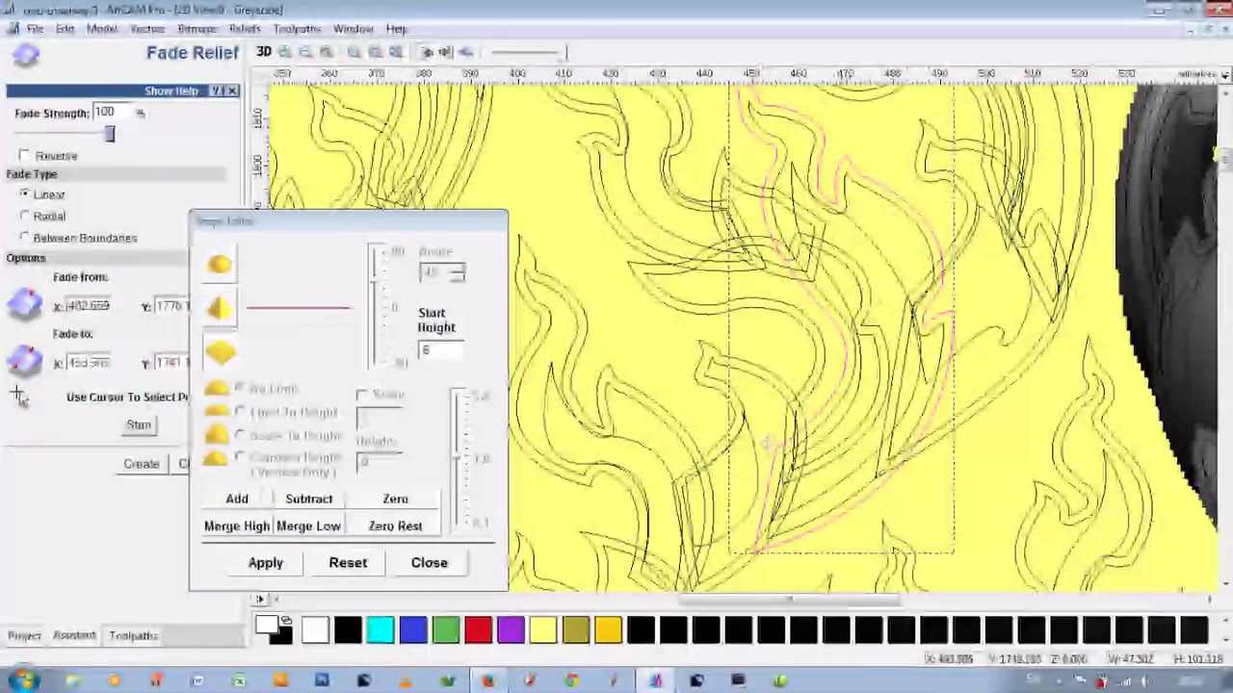
left_click(264, 52)
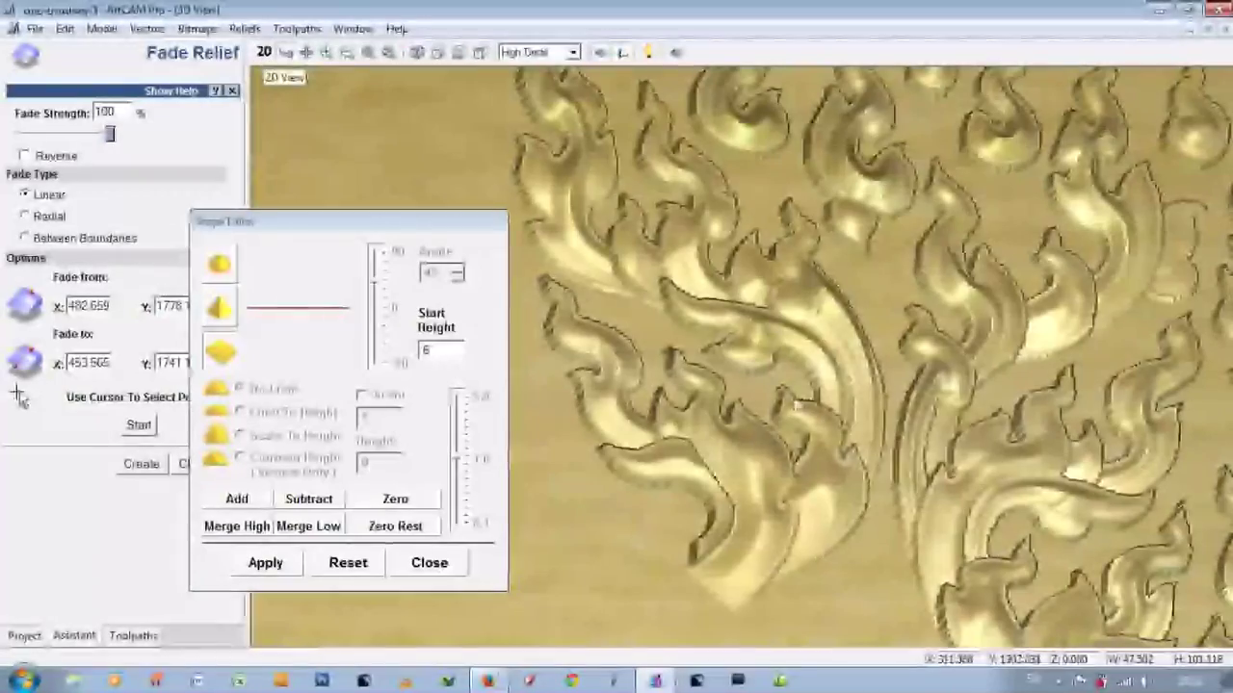
left_click_drag(796, 407, 645, 435)
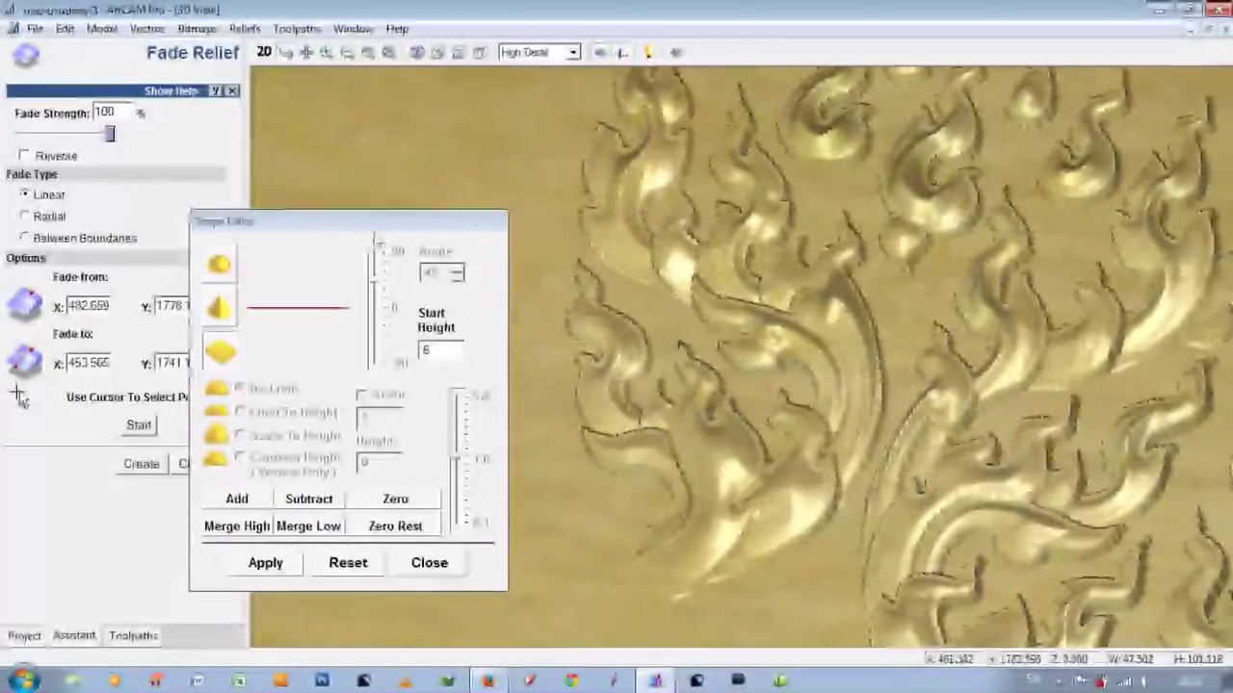
left_click(265, 56)
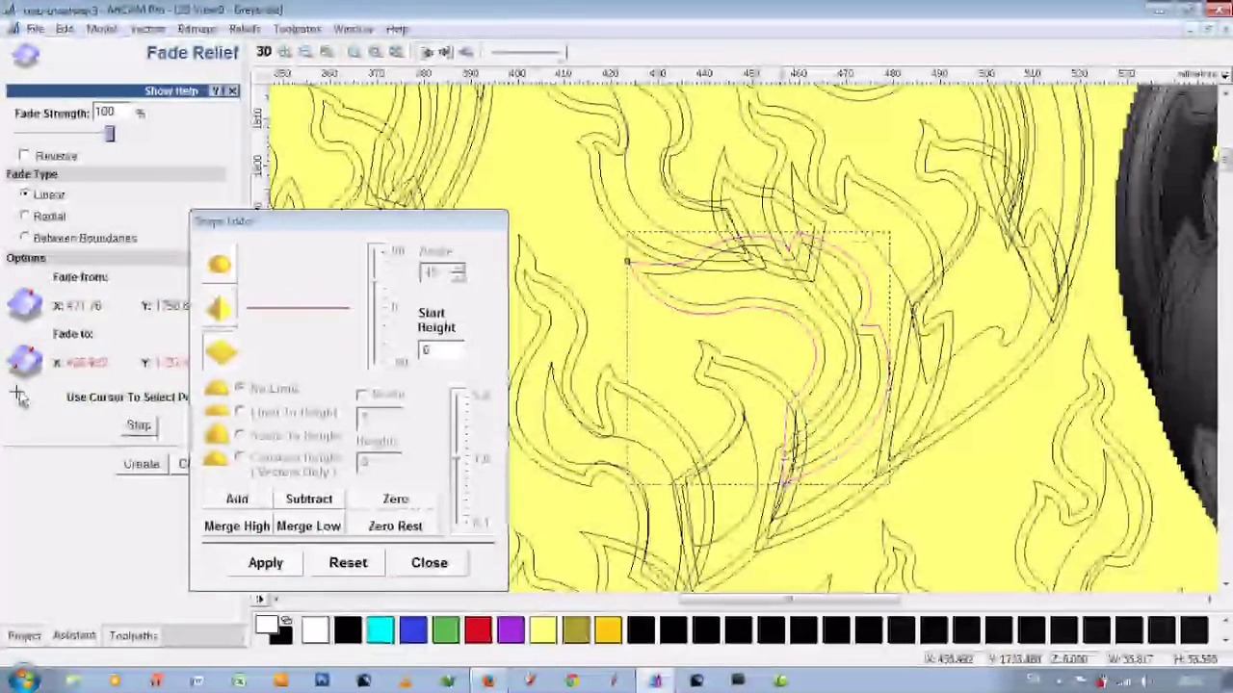
left_click(141, 464)
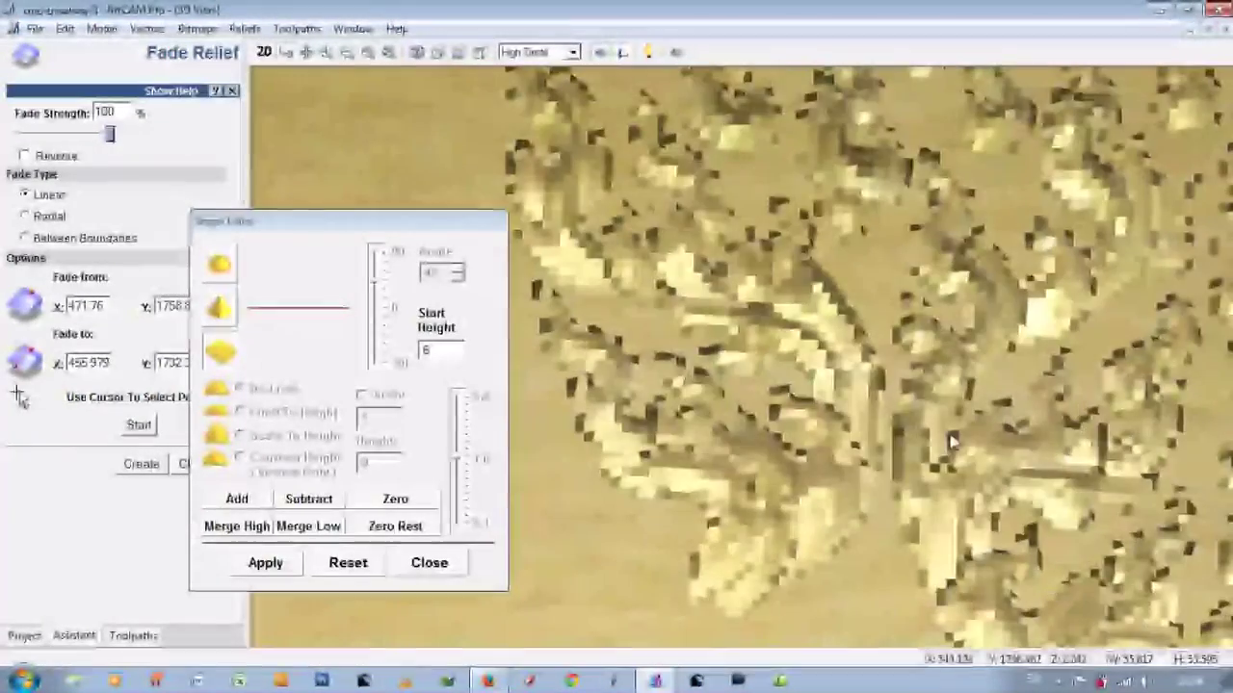
left_click_drag(748, 415, 750, 338)
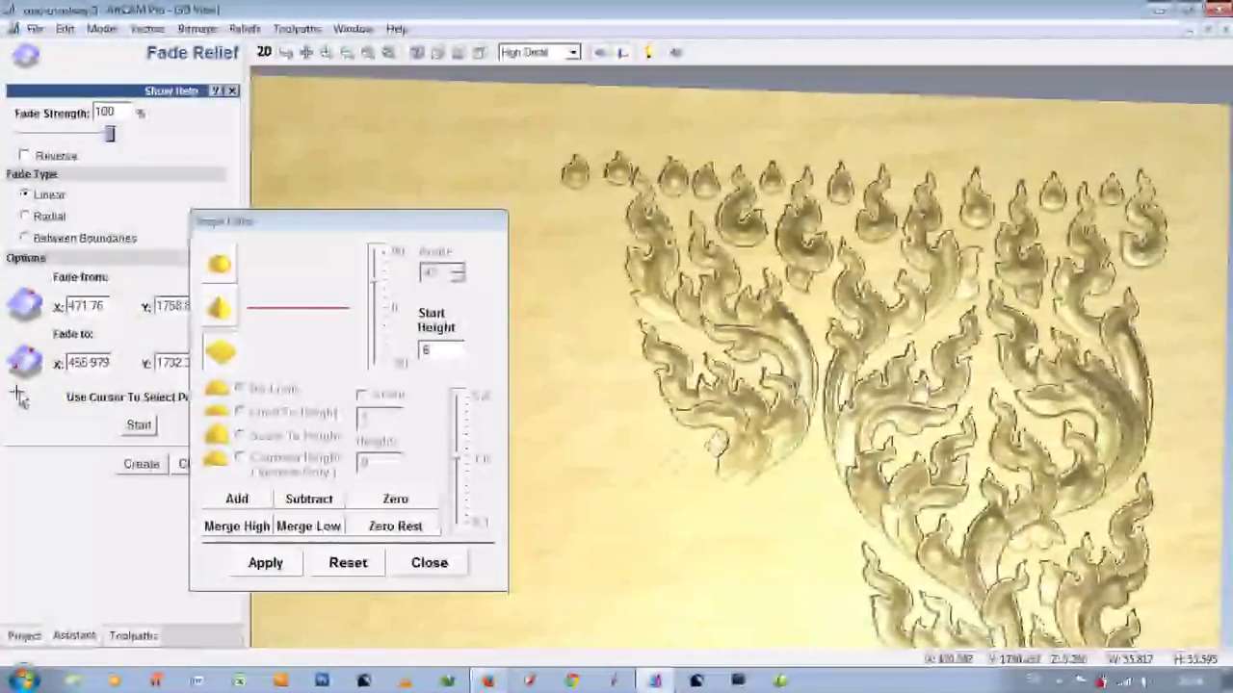
key("F2")
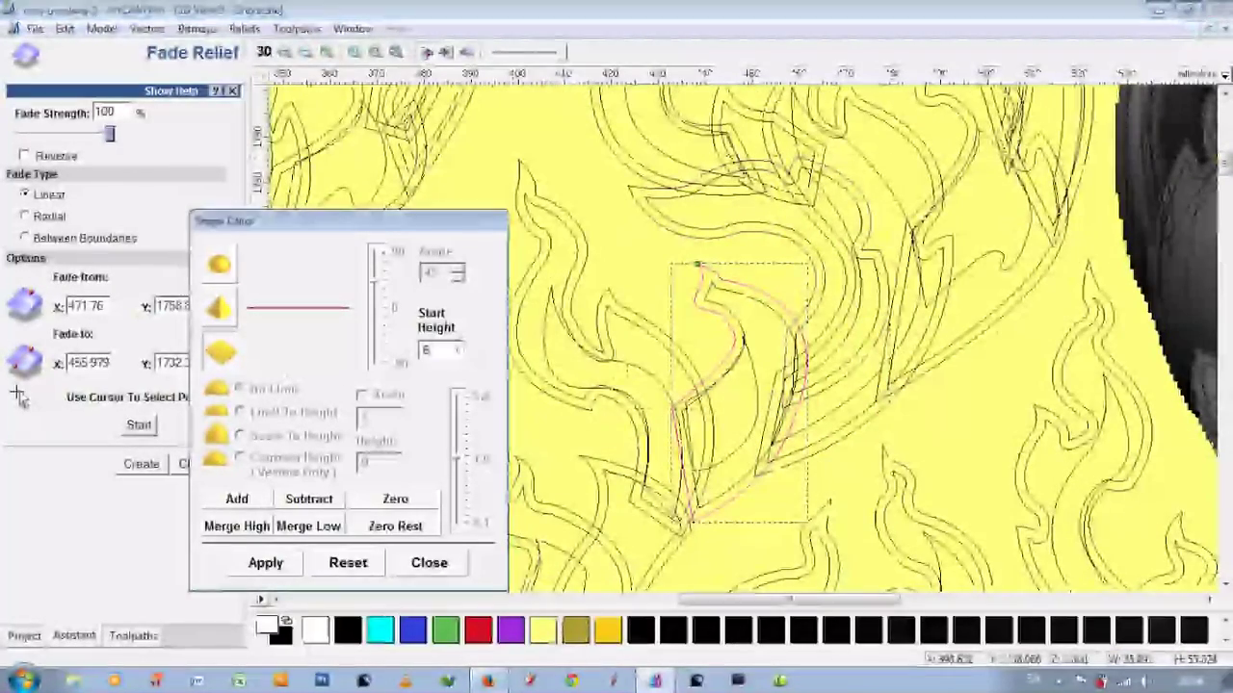
Step: Shape another leaf at Start Height 6.0 and fade it from X 445.665 to 436.899
type("6.0")
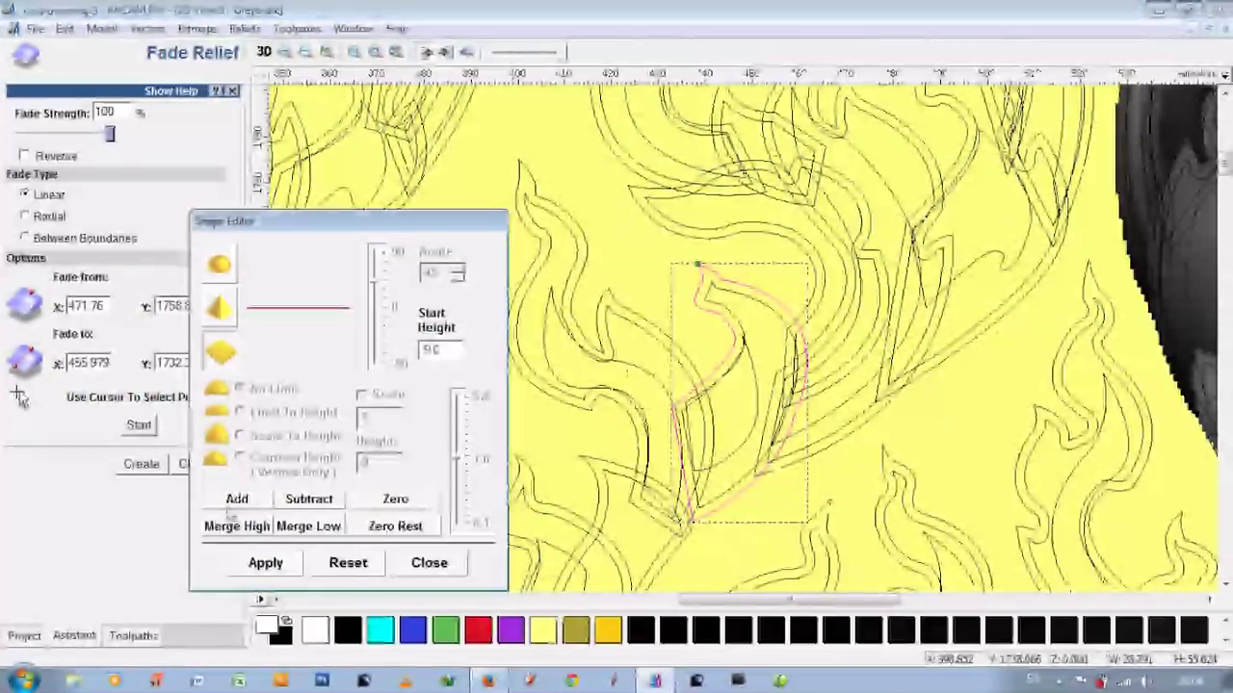
left_click(742, 342)
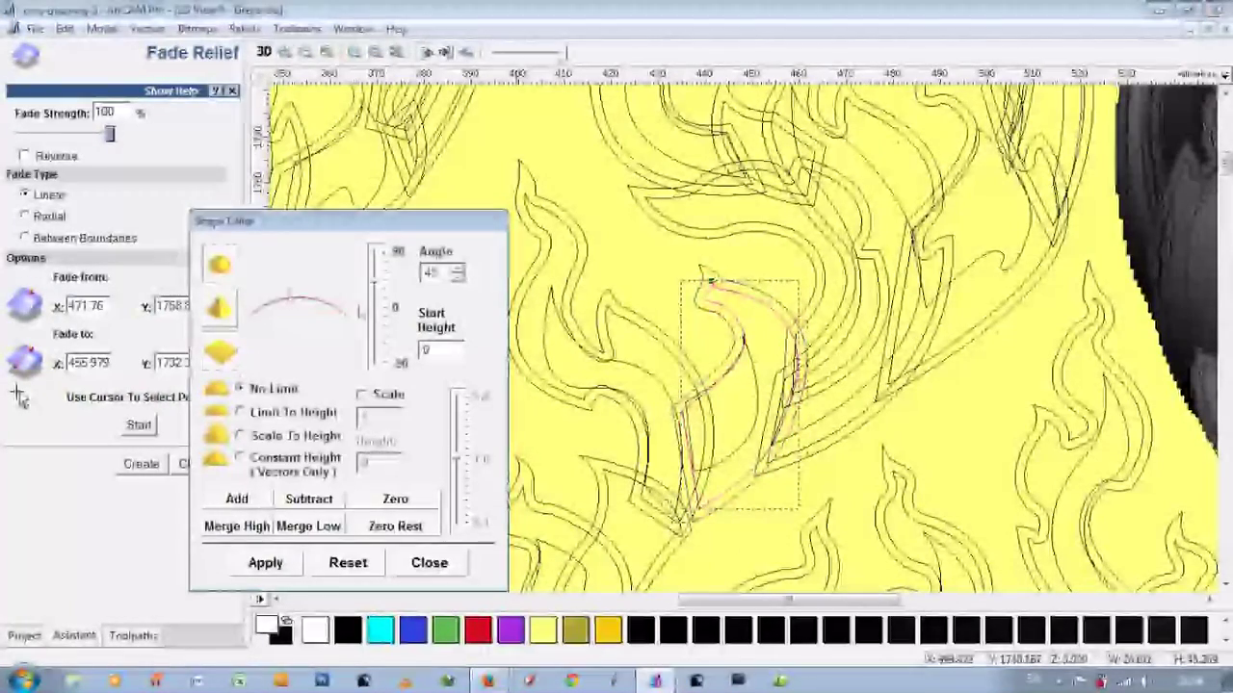
left_click(742, 339)
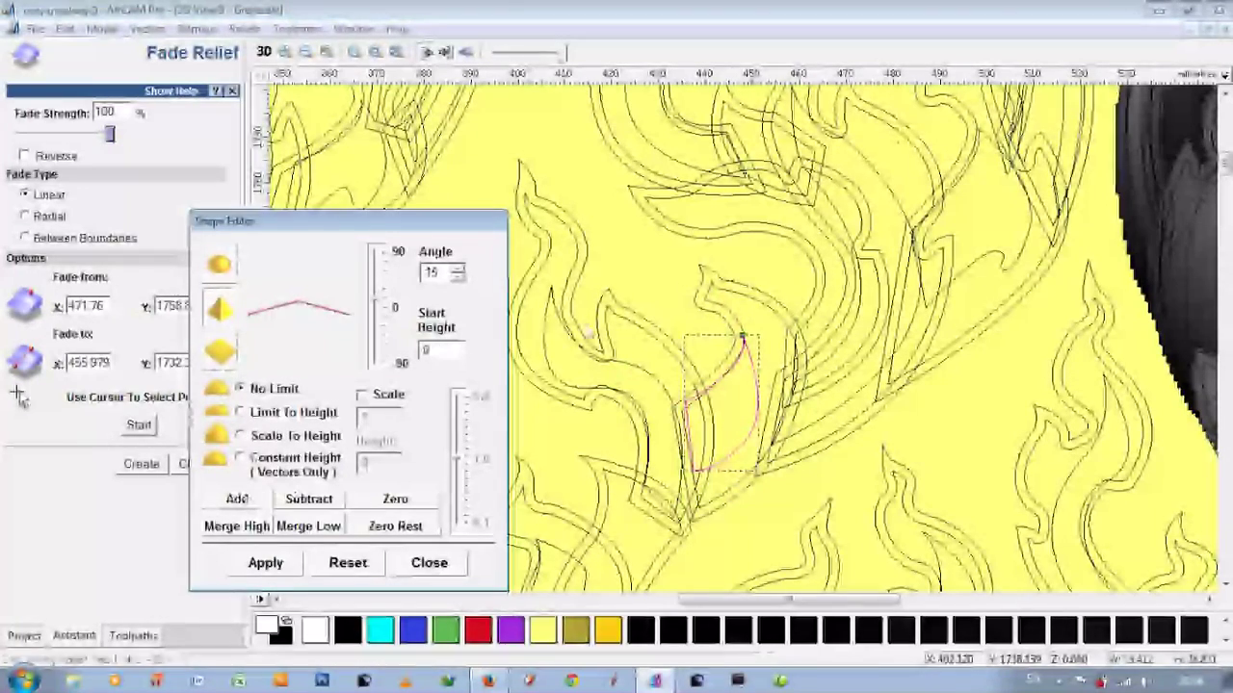
left_click(698, 266)
left_click(139, 425)
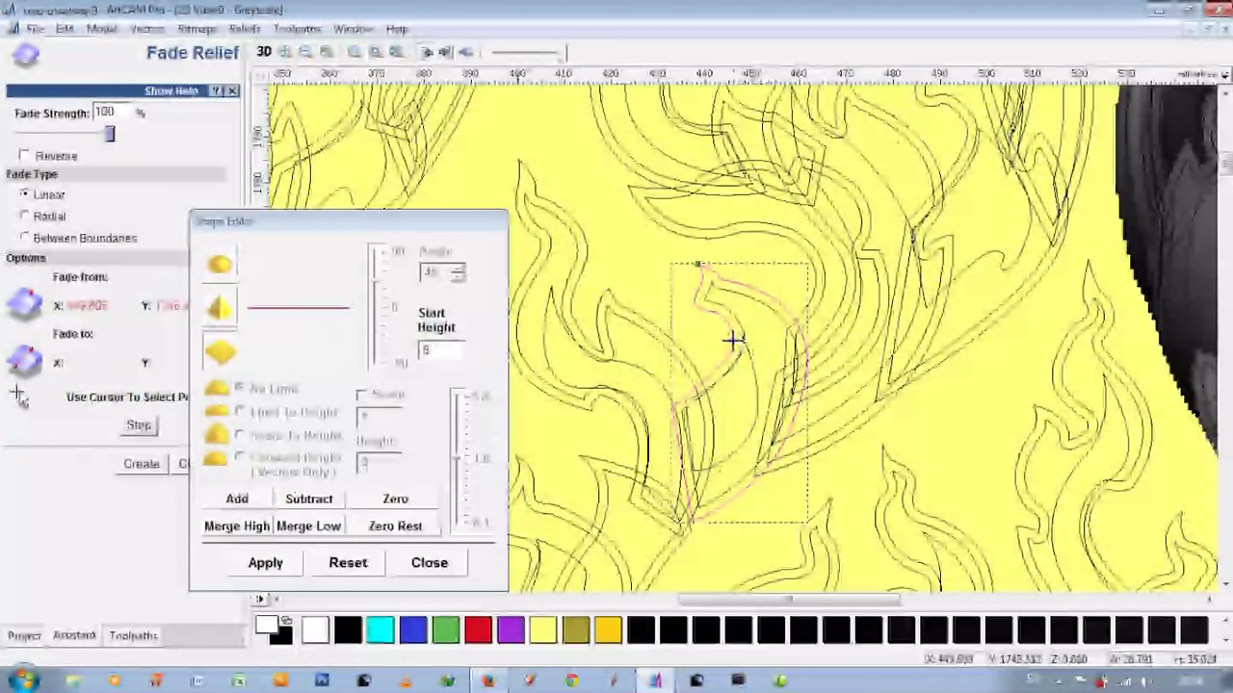
left_click_drag(732, 332, 682, 496)
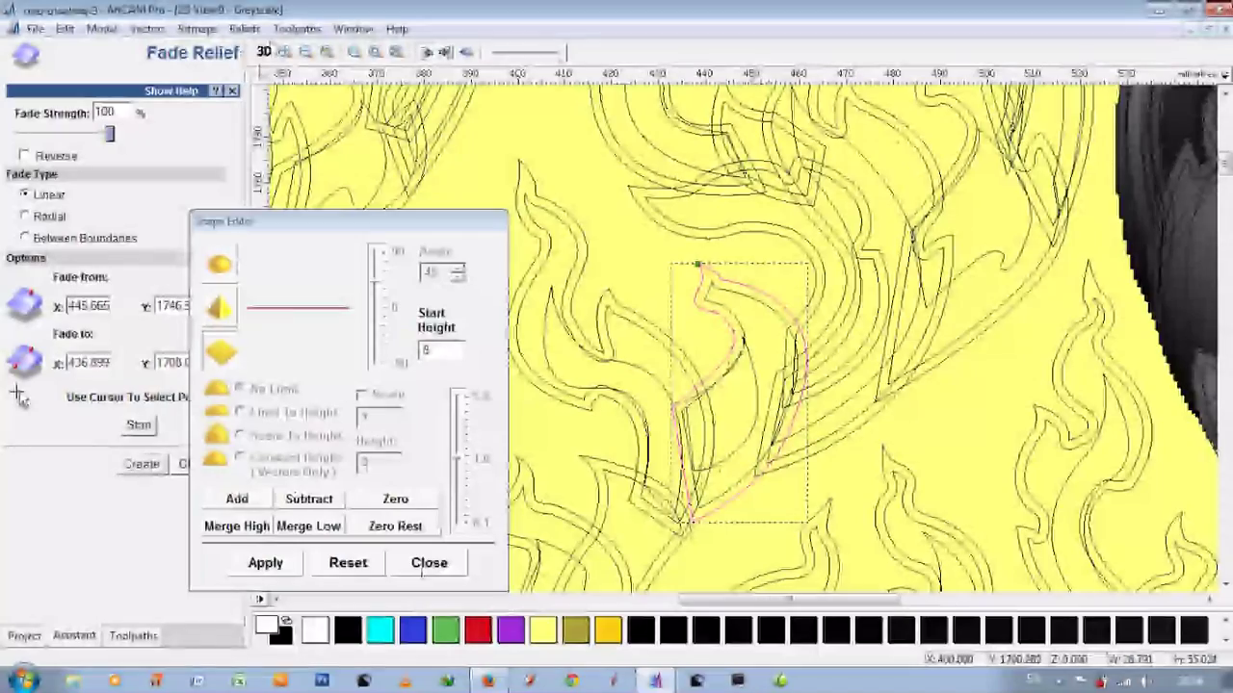
Step: Zoom and orbit the 3D relief to check the new leaf, then return to 2D
left_click(262, 52)
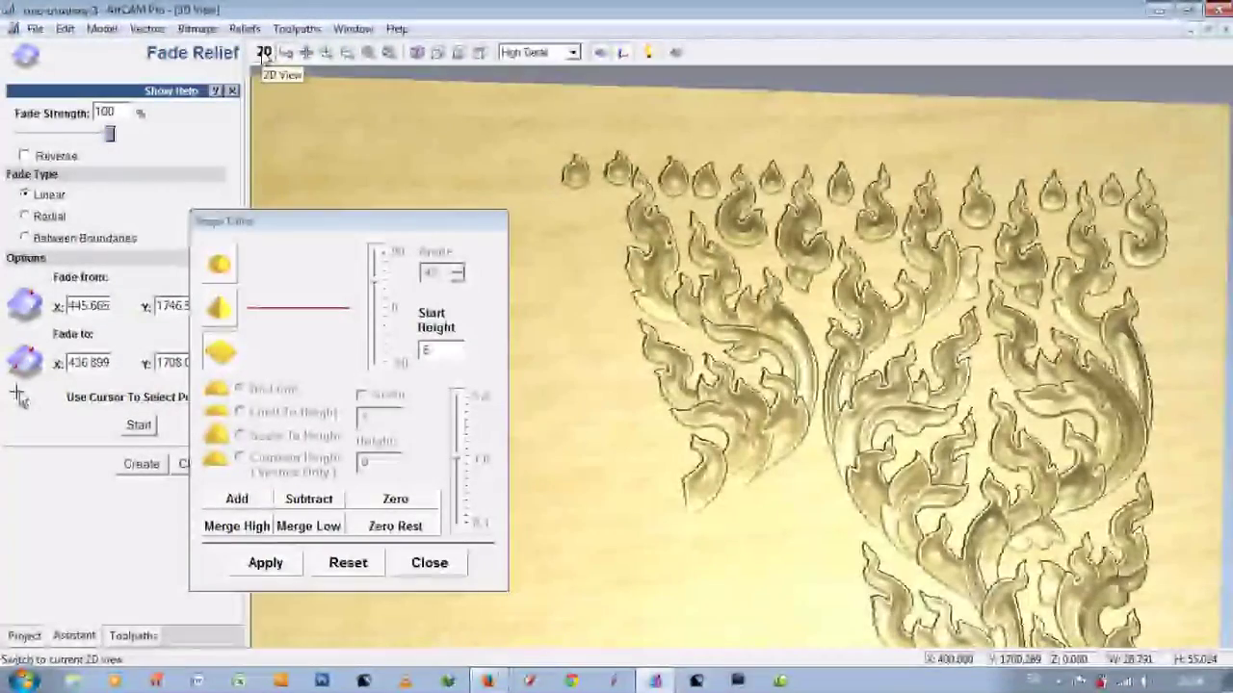
scroll(751, 462, "up", 3)
scroll(741, 375, "up", 3)
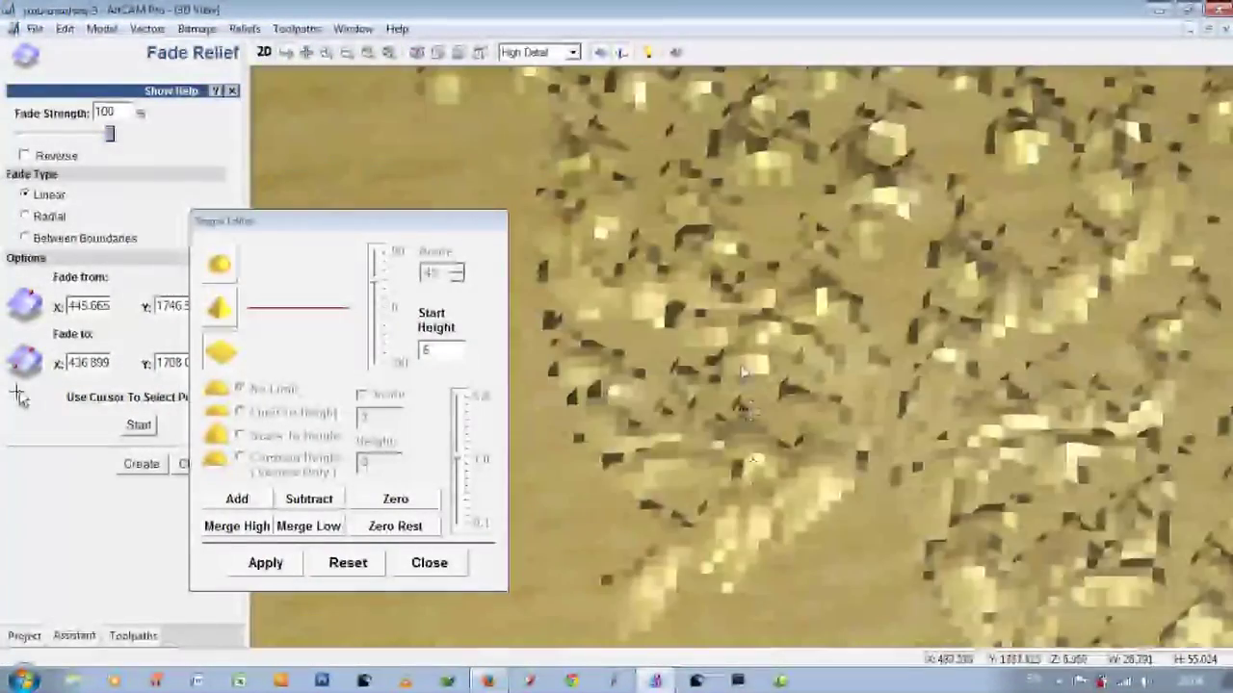
scroll(741, 374, "down", 3)
mouse_move(778, 448)
left_mouse_down()
mouse_move(992, 337)
mouse_move(591, 521)
left_mouse_up()
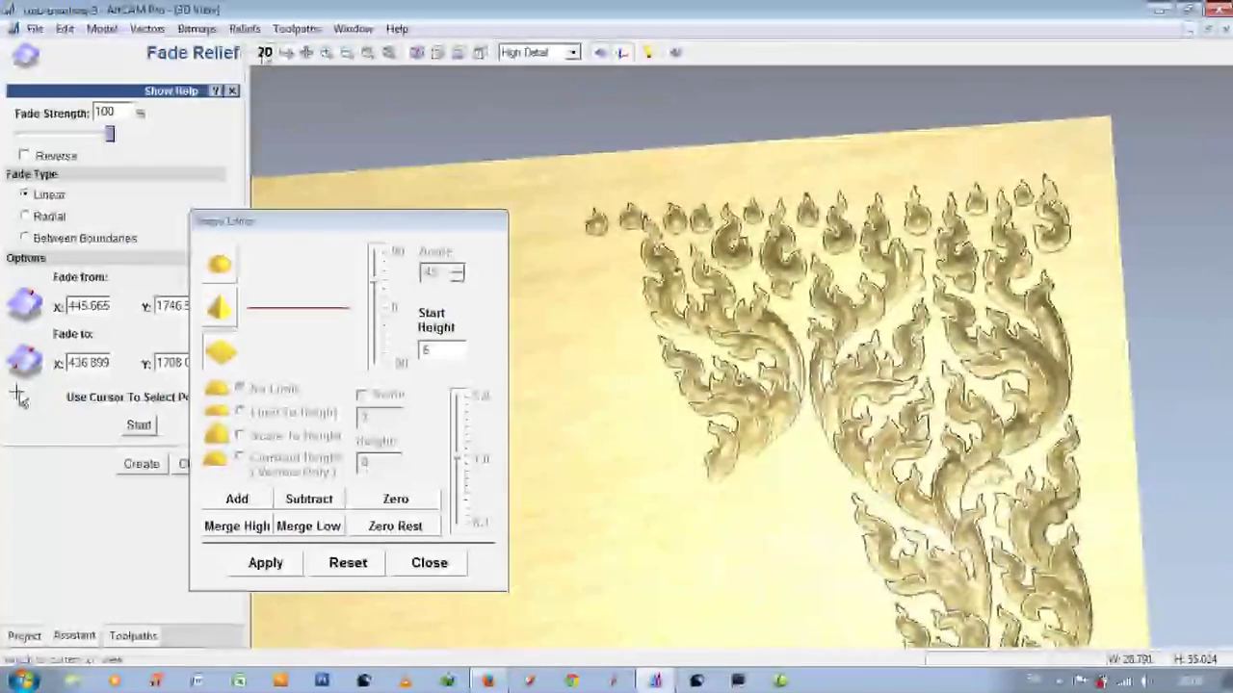
key("F2")
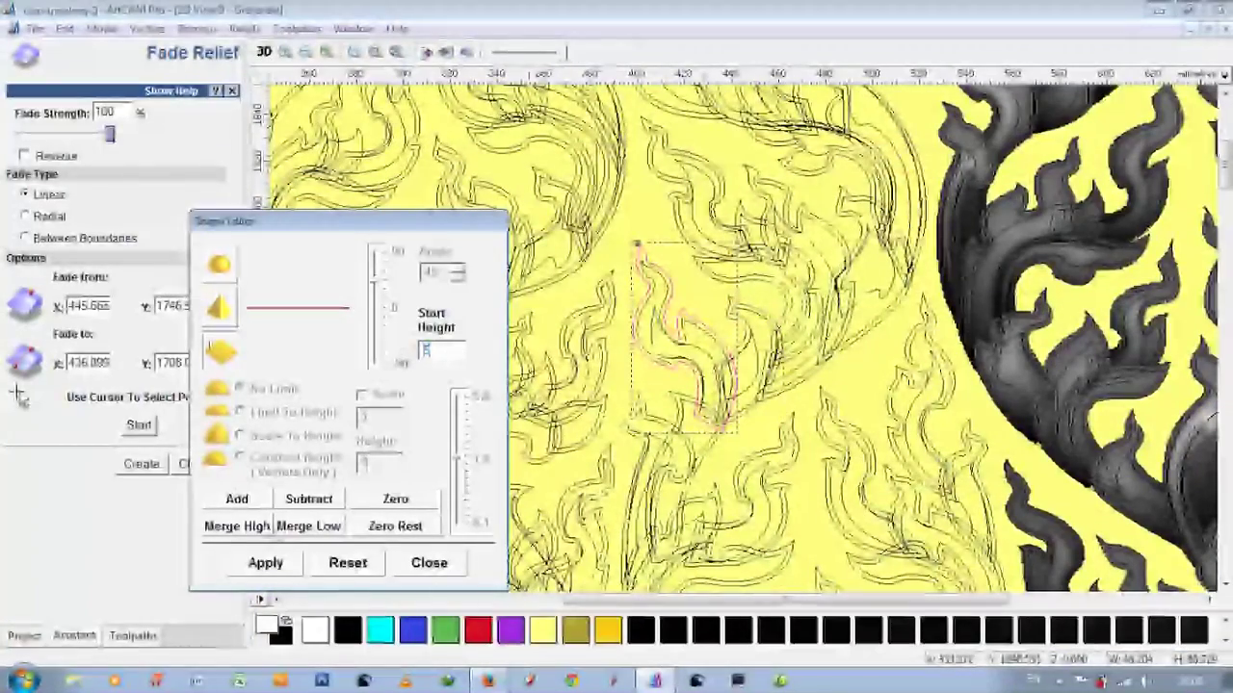
Step: Fade another flame leaf along its length from X 418.596 to 423.354
left_click(638, 253)
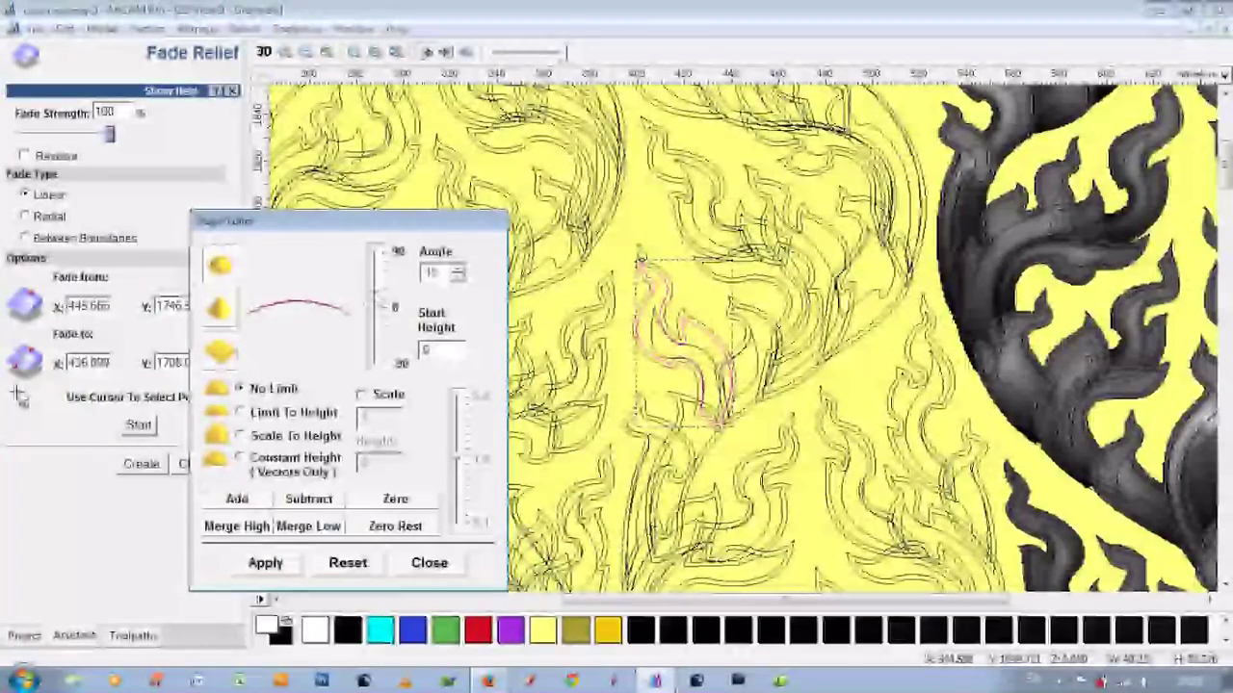
left_click(677, 289)
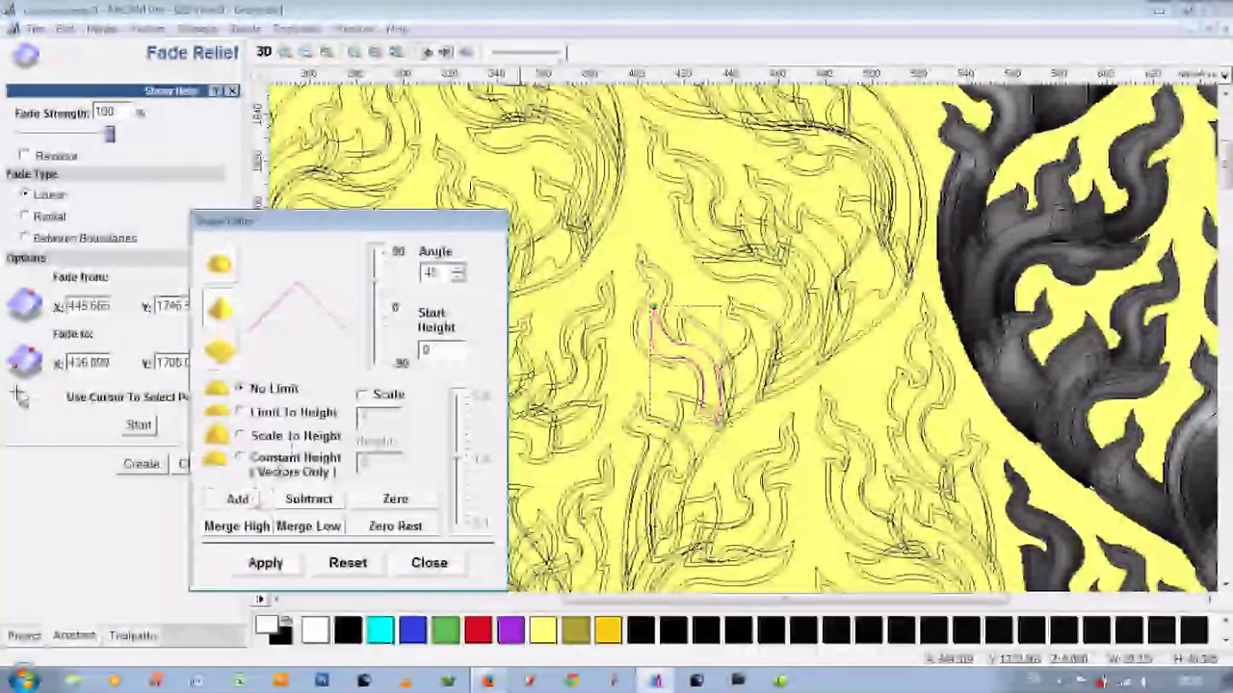
left_click(635, 245)
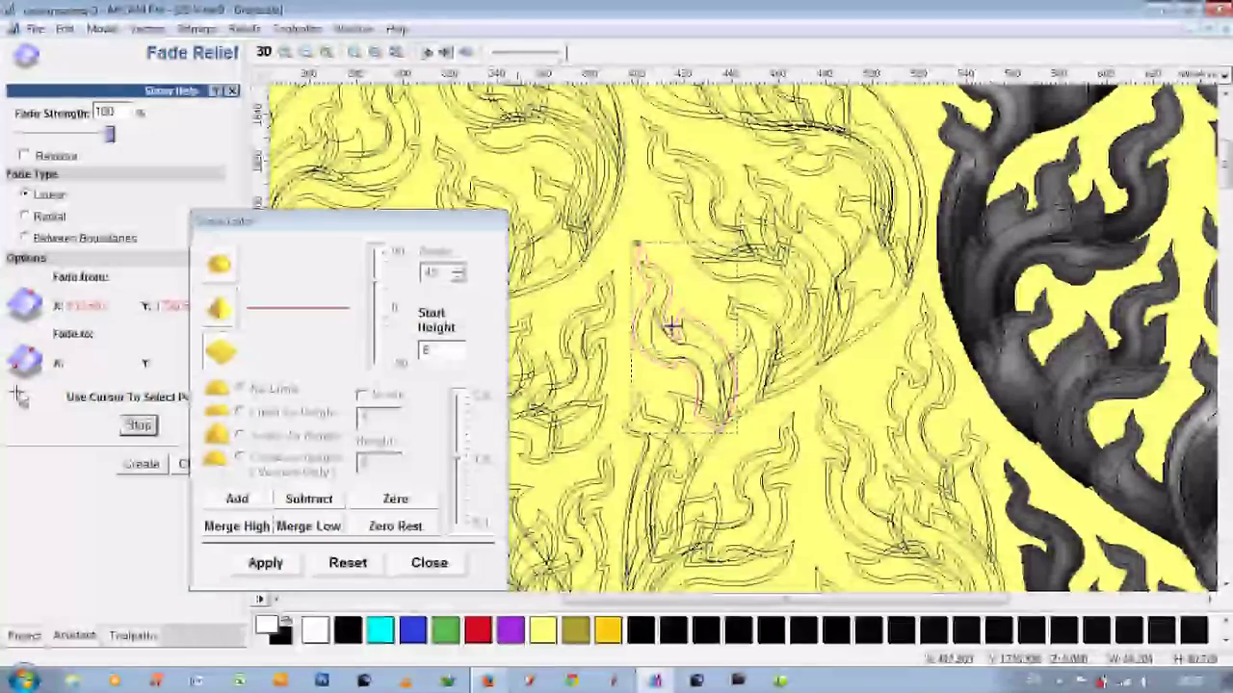
left_click_drag(672, 327, 693, 420)
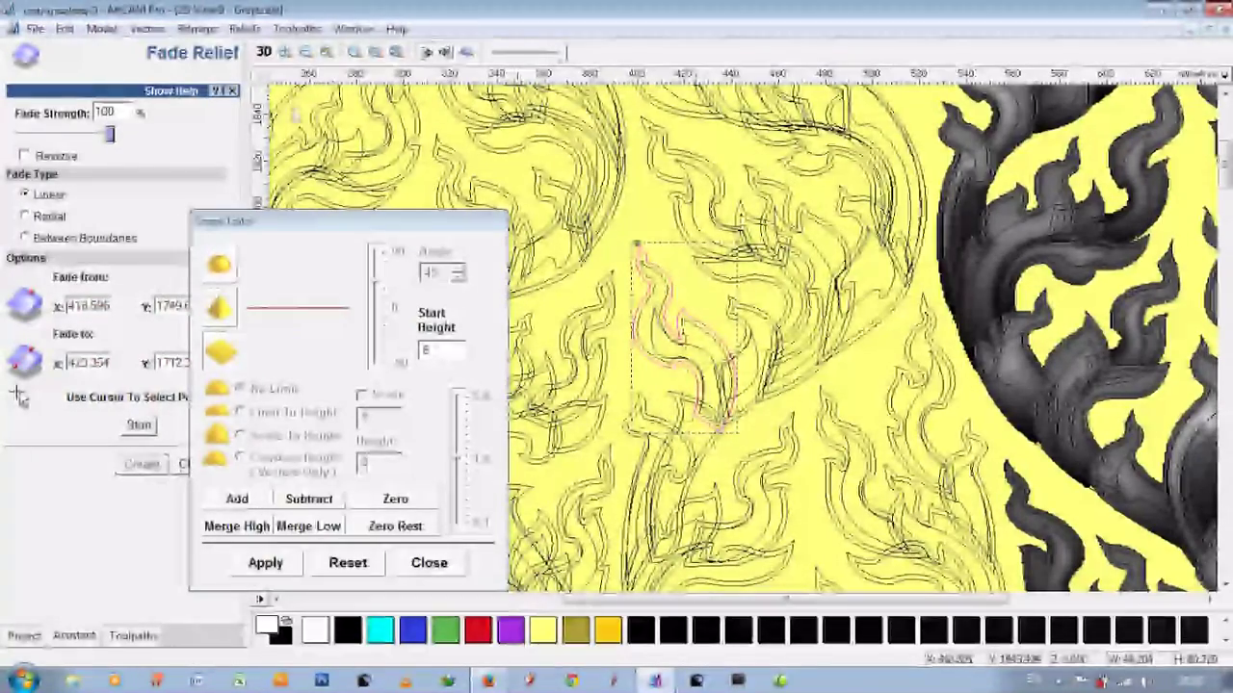
Step: Toggle between 3D and 2D views to inspect the shaped leaf relief
left_click(263, 52)
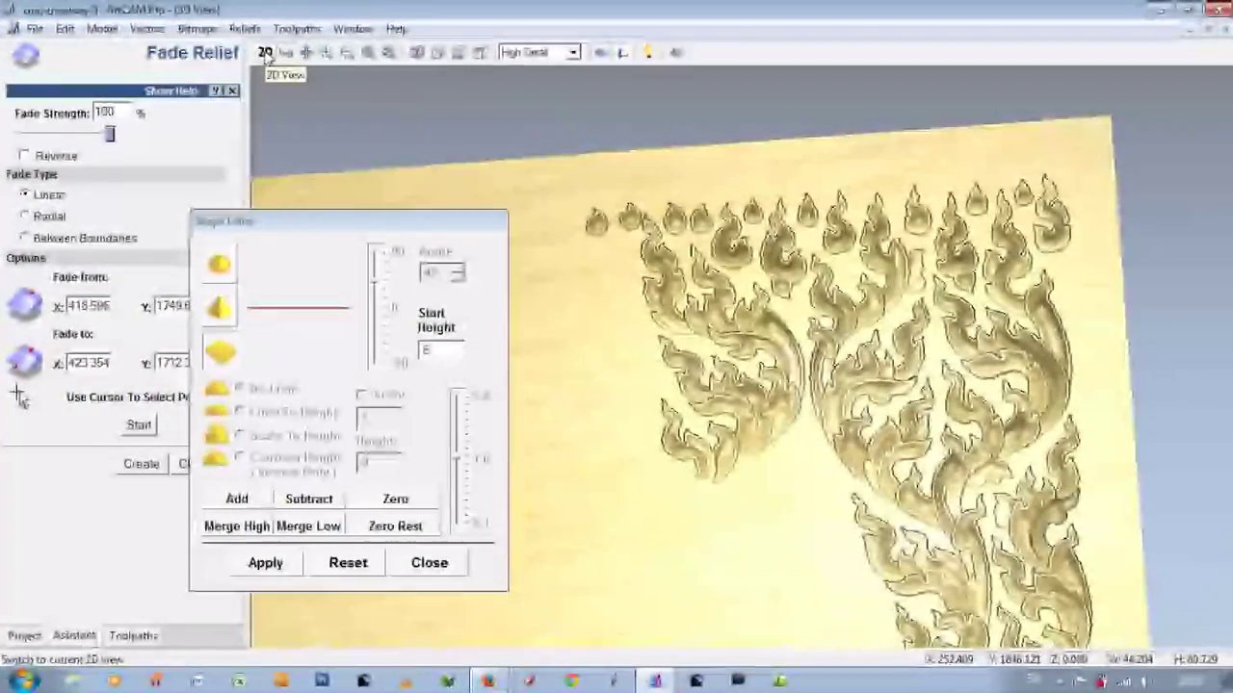
left_click(264, 52)
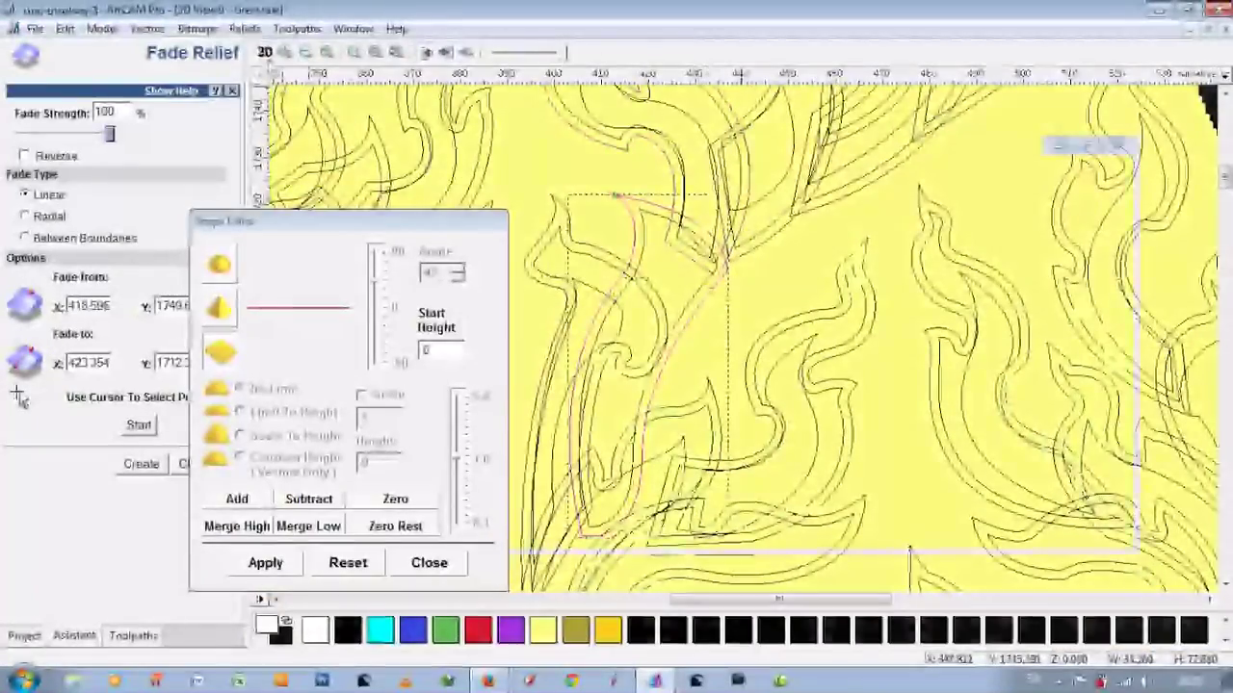
left_click(264, 52)
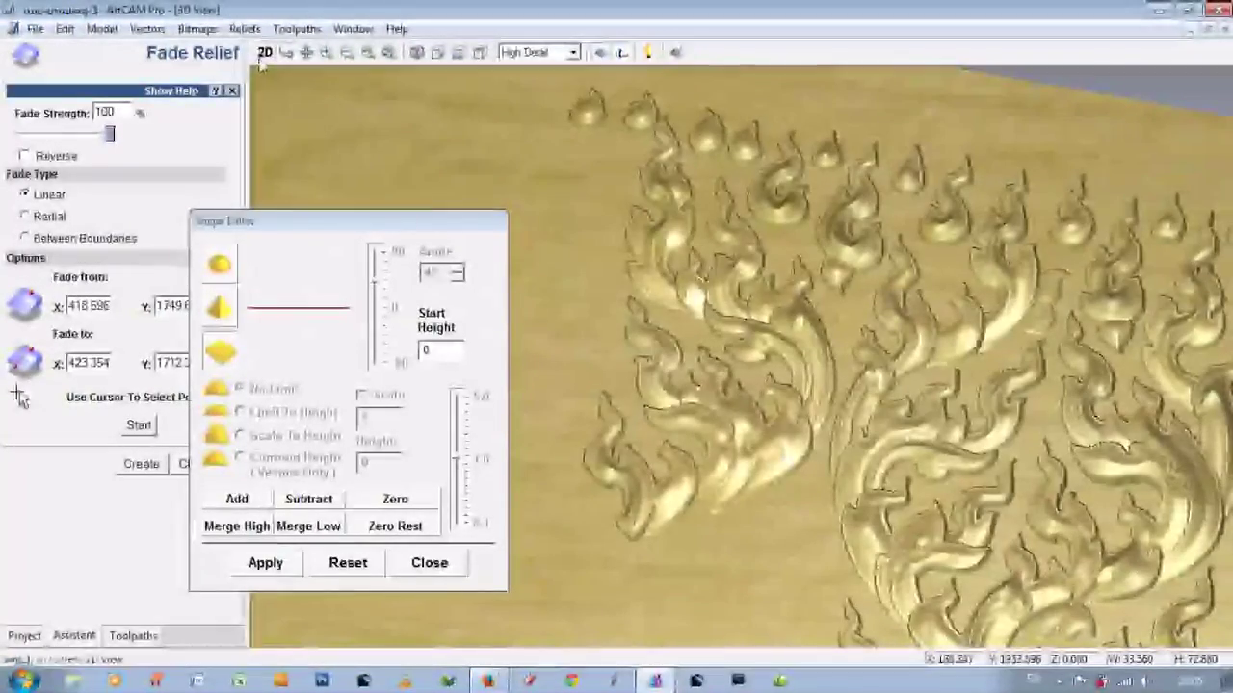
left_click(264, 53)
scroll(696, 363, "down", 3)
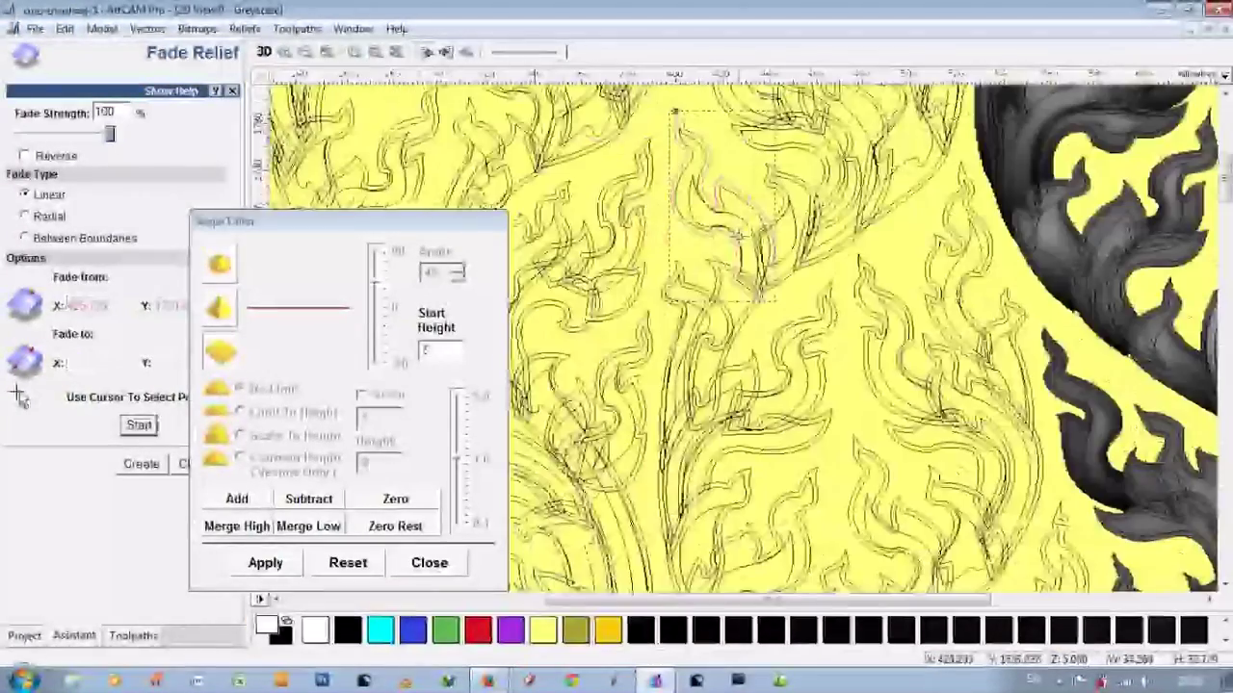
Step: Create the linear fade on the leaf and preview it zoomed in 3D
left_click(117, 462)
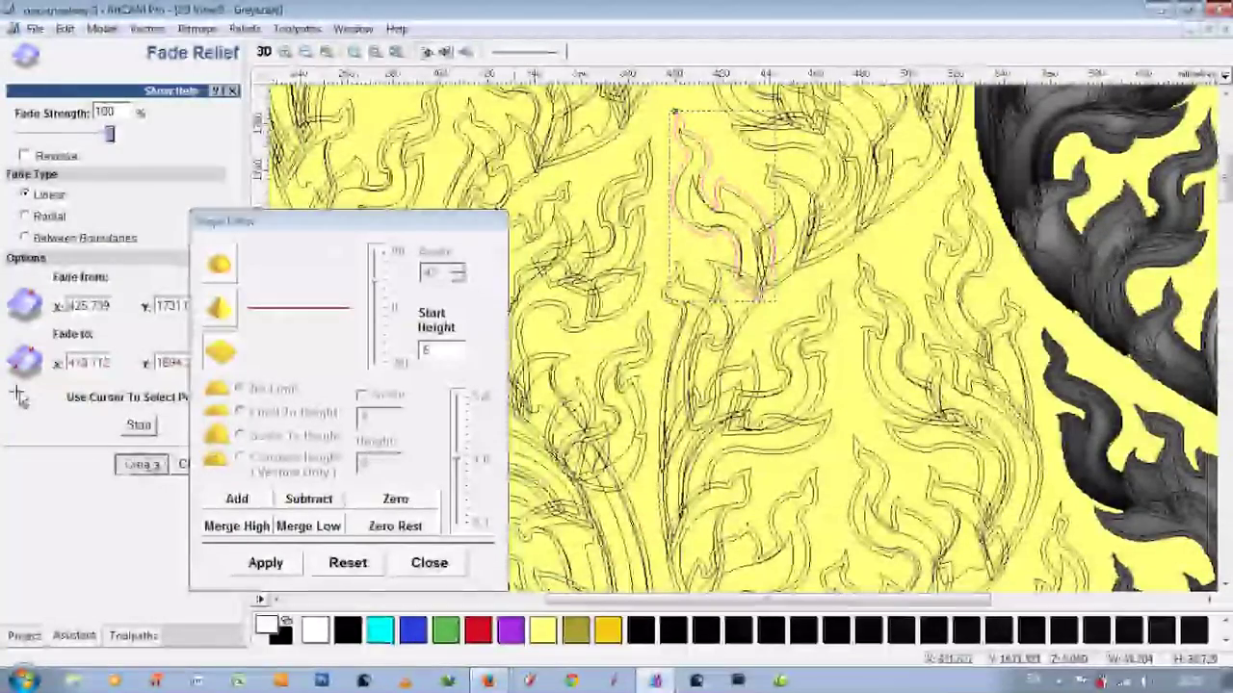
left_click(264, 53)
scroll(646, 554, "up", 4)
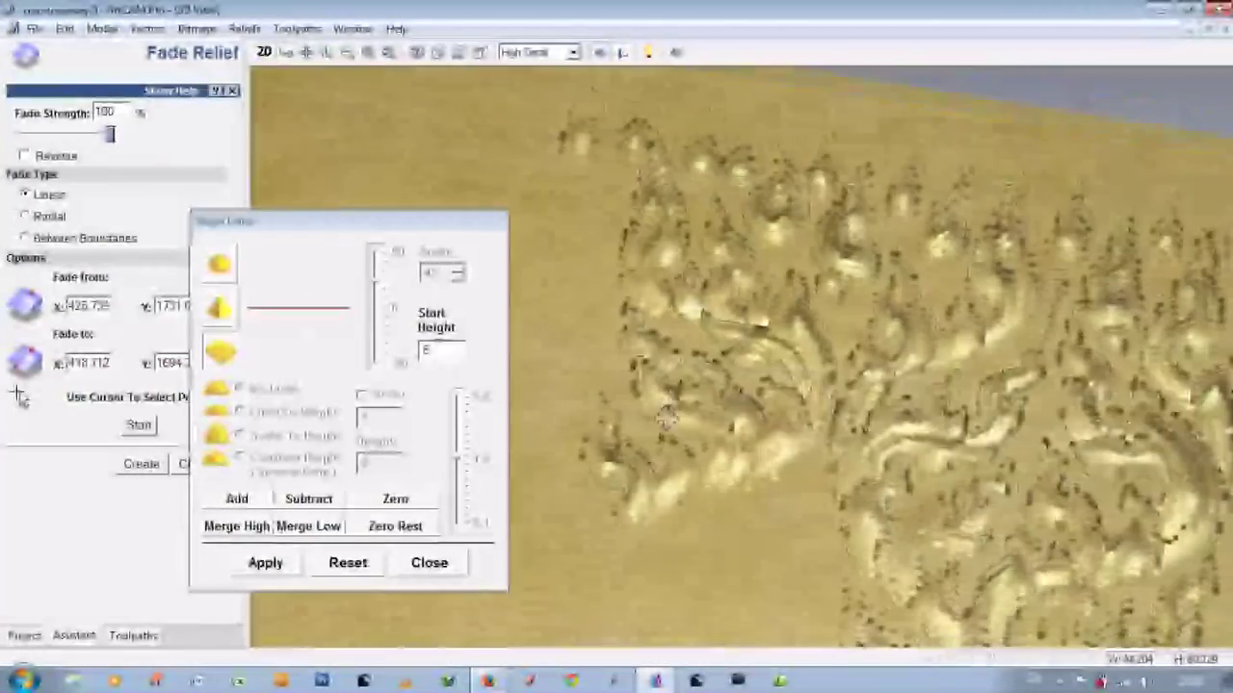
scroll(646, 554, "up", 3)
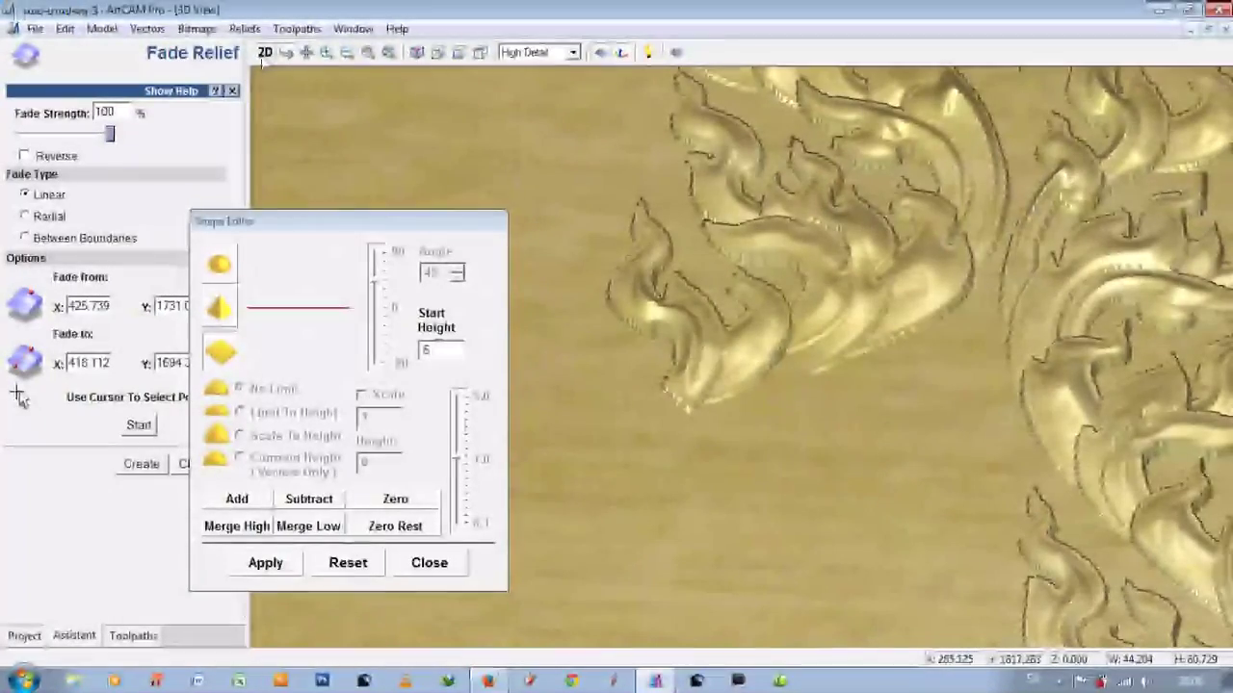
left_click(264, 53)
Step: Add the next leaf at Start Height 6.0, fading X 409.846 to 393.385, and inspect in 3D
type(".0")
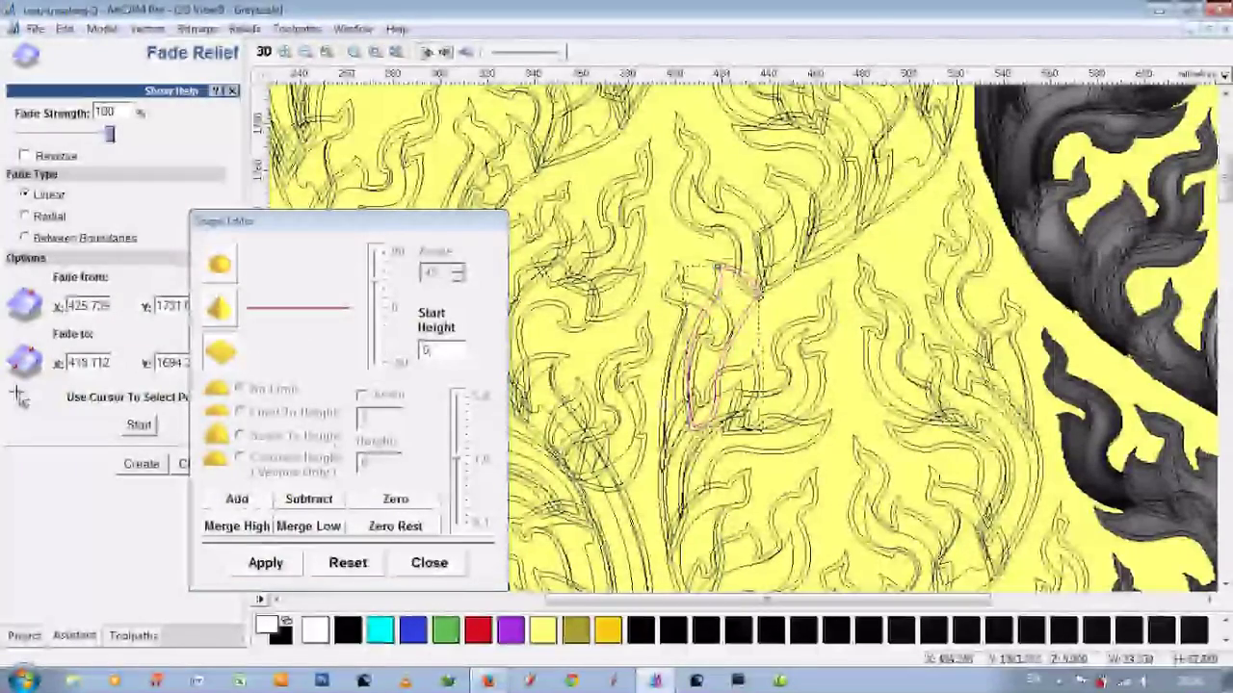
left_click(246, 520)
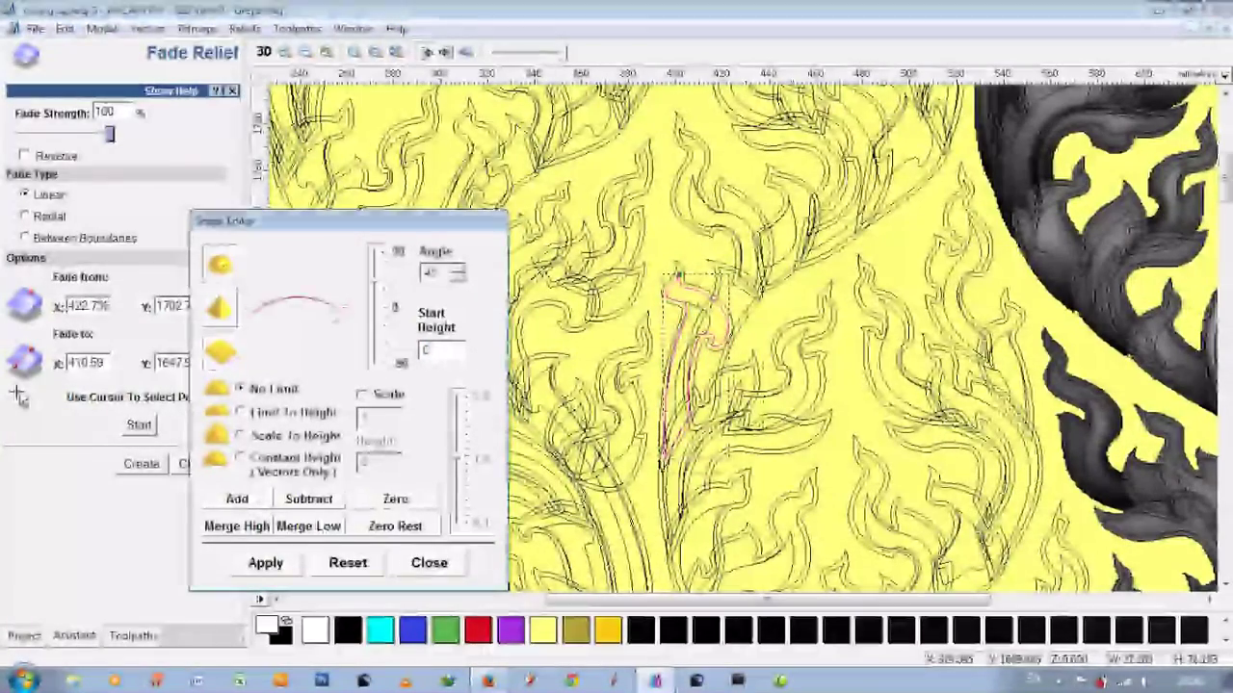
mouse_move(376, 308)
left_mouse_down()
mouse_move(376, 325)
mouse_move(376, 308)
left_mouse_up()
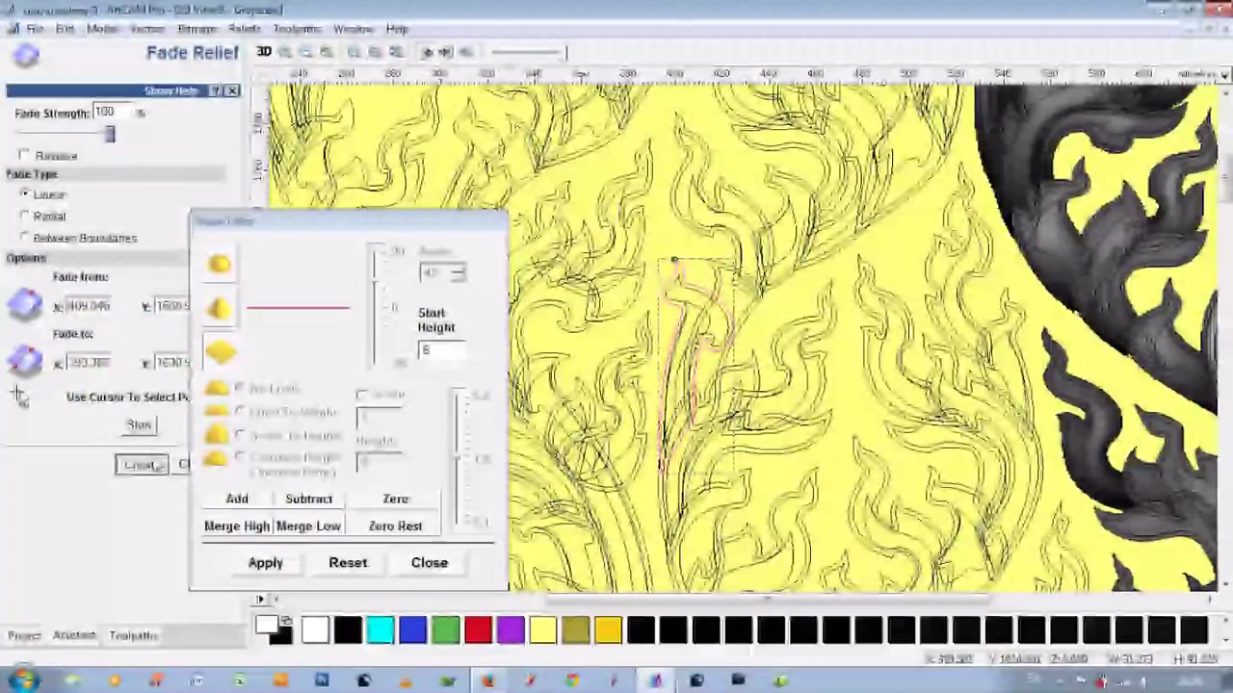
left_click(264, 52)
scroll(847, 424, "up", 2)
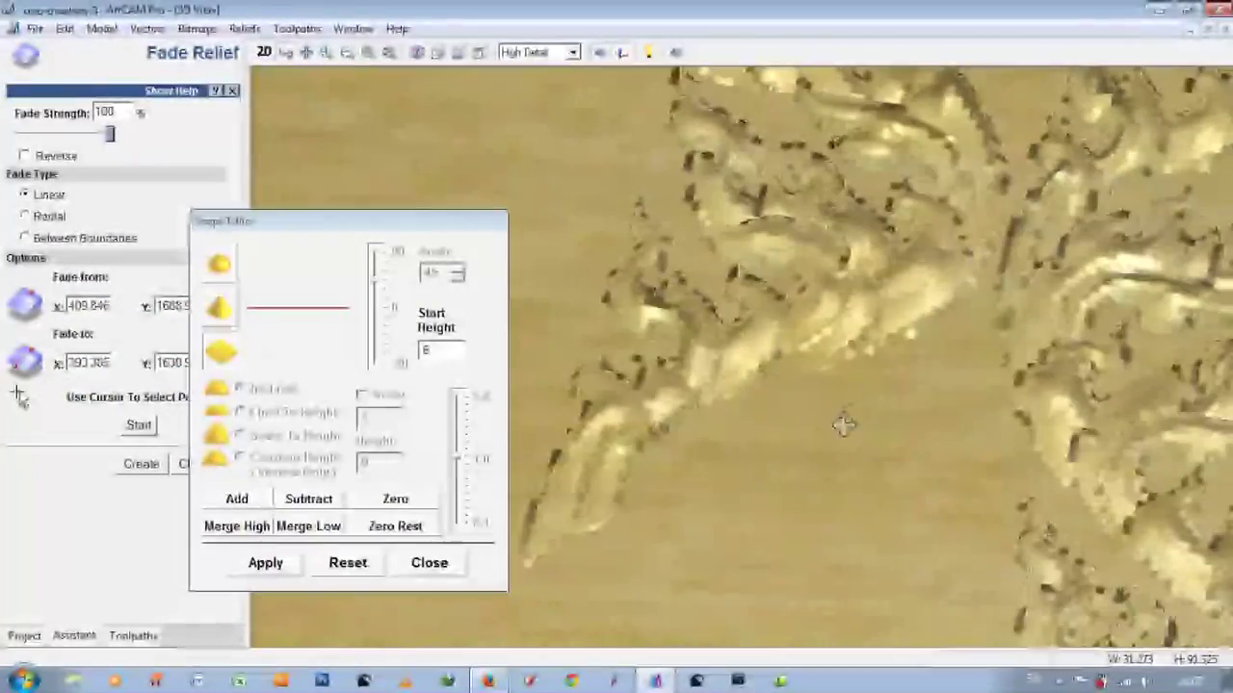
scroll(847, 424, "up", 2)
scroll(878, 436, "down", 4)
left_click_drag(878, 436, 913, 411)
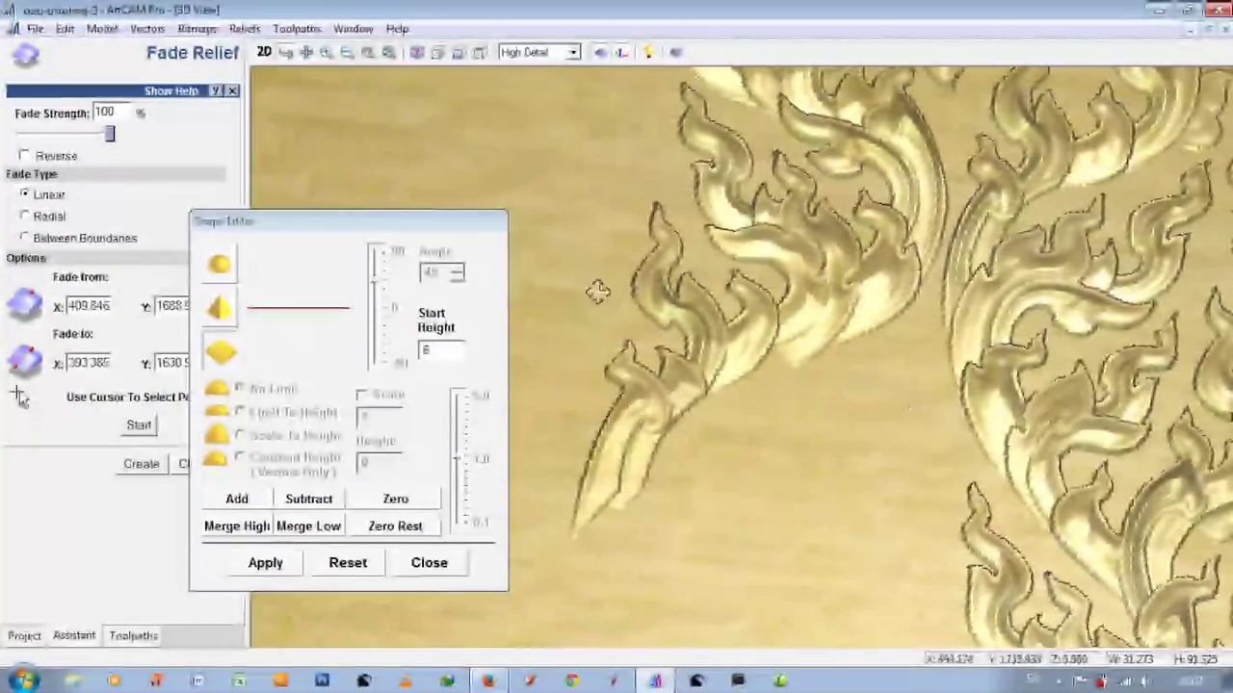
left_click(265, 53)
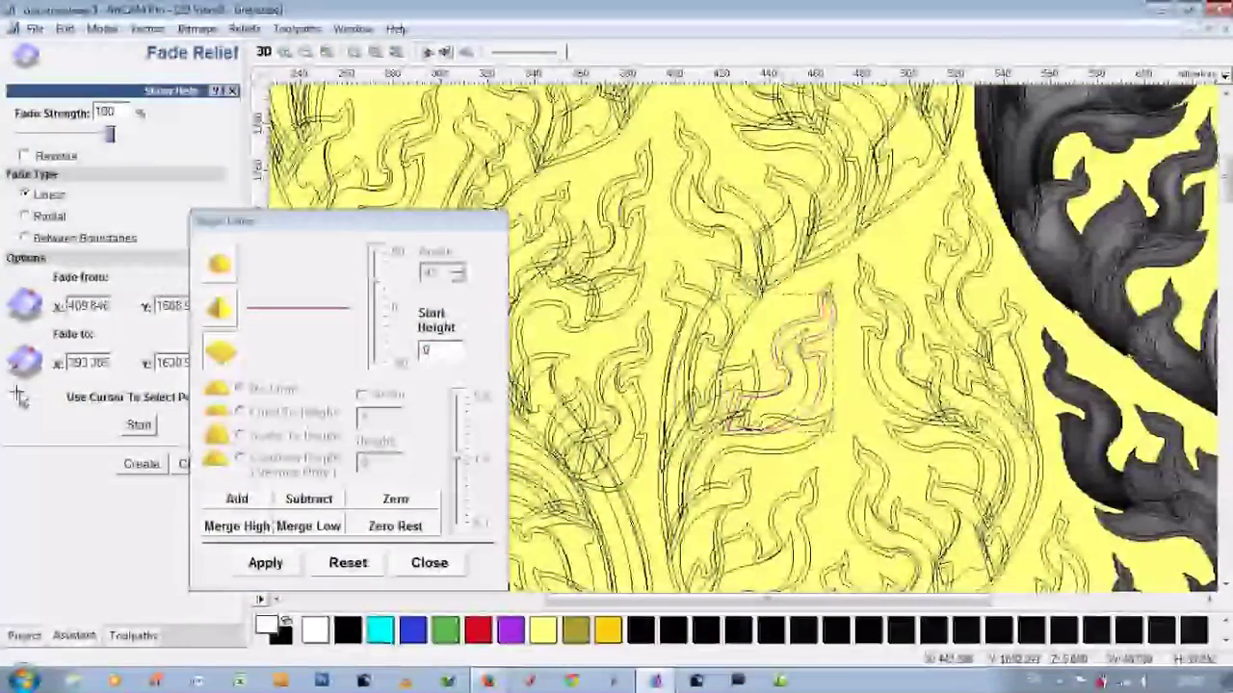
Step: Create a fade along the taller leaf outline and check it in 3D
left_click(804, 358)
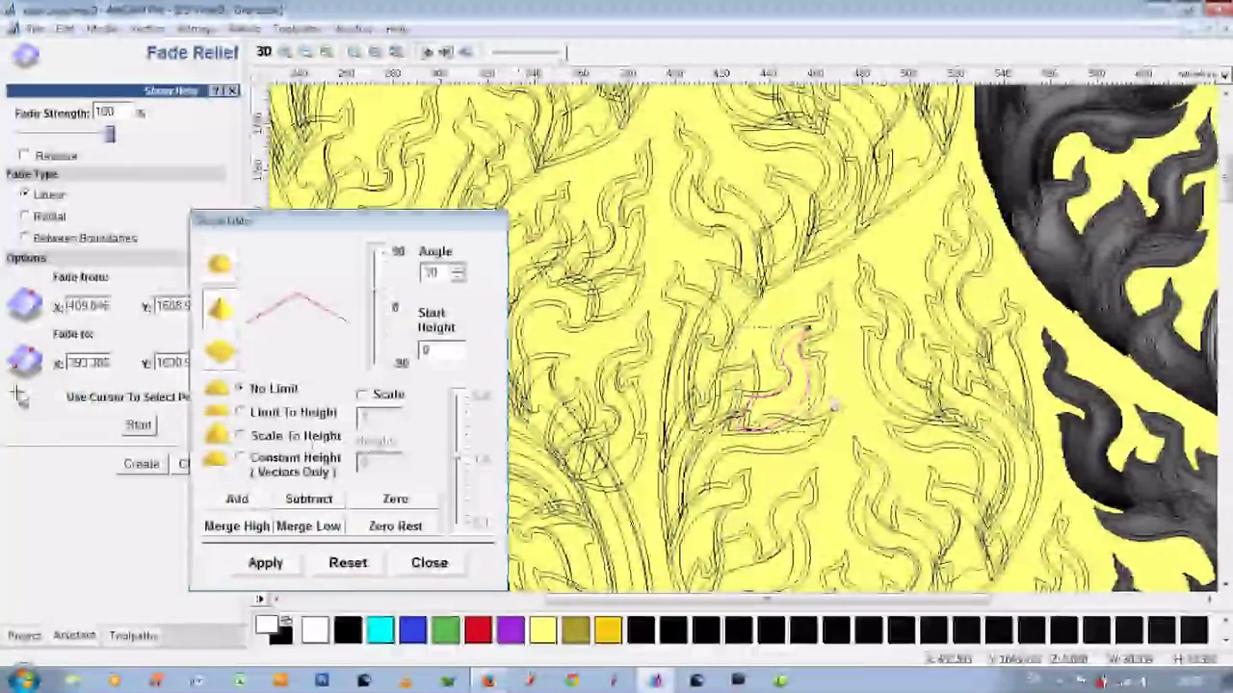
left_click(830, 280)
left_click_drag(802, 361, 722, 436)
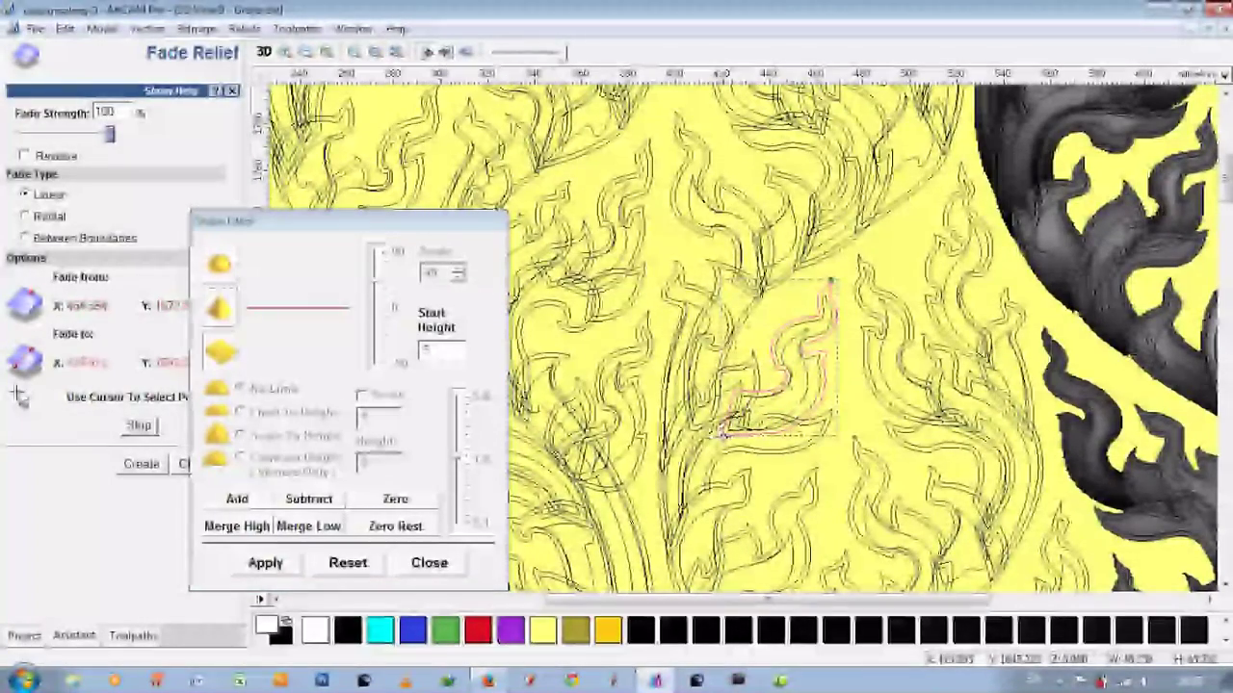
left_click(141, 463)
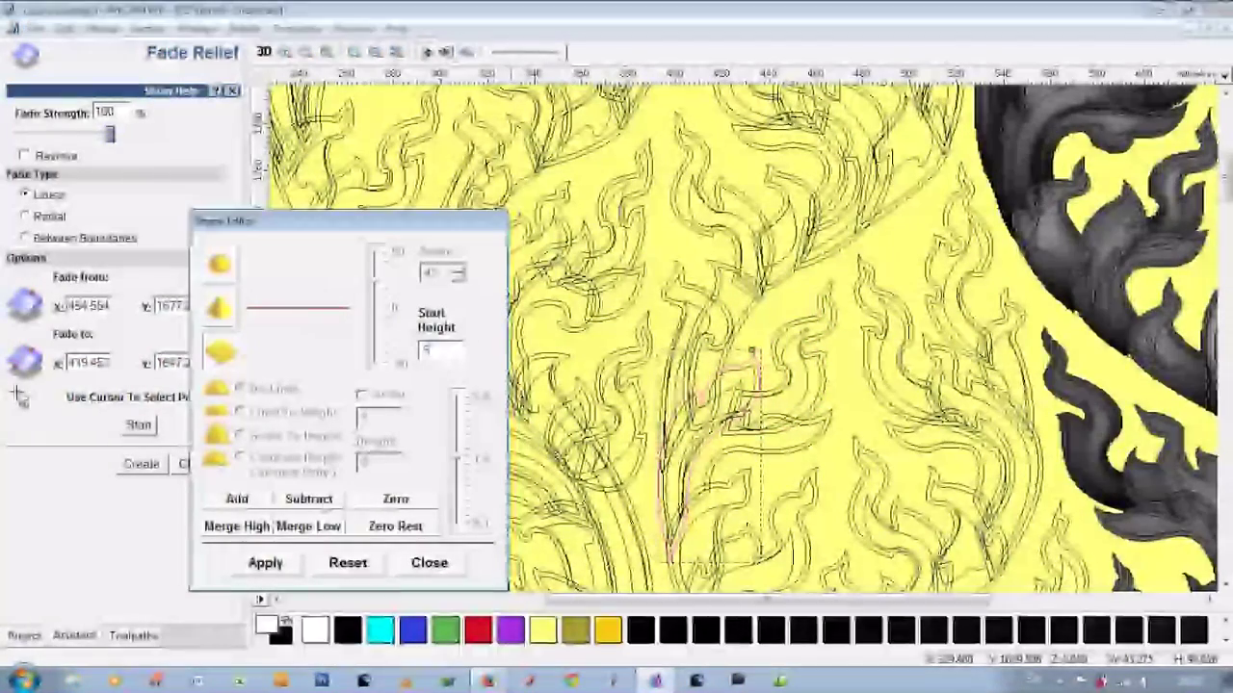
key("Return")
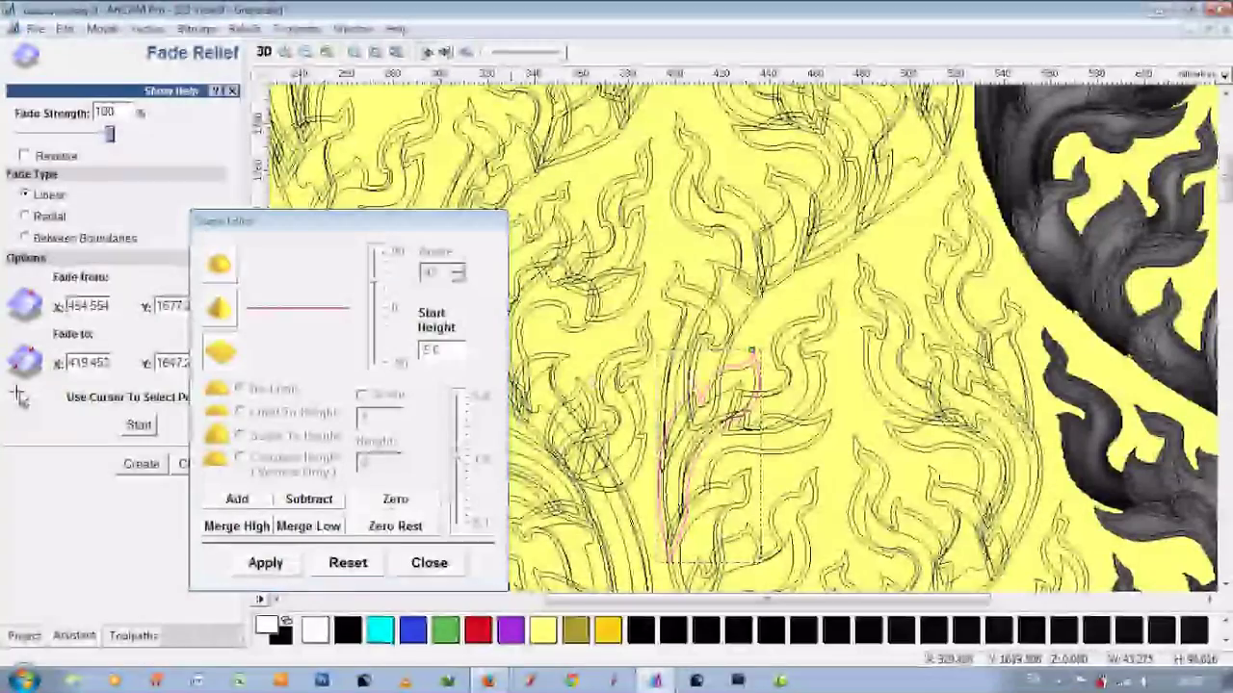
key("F3")
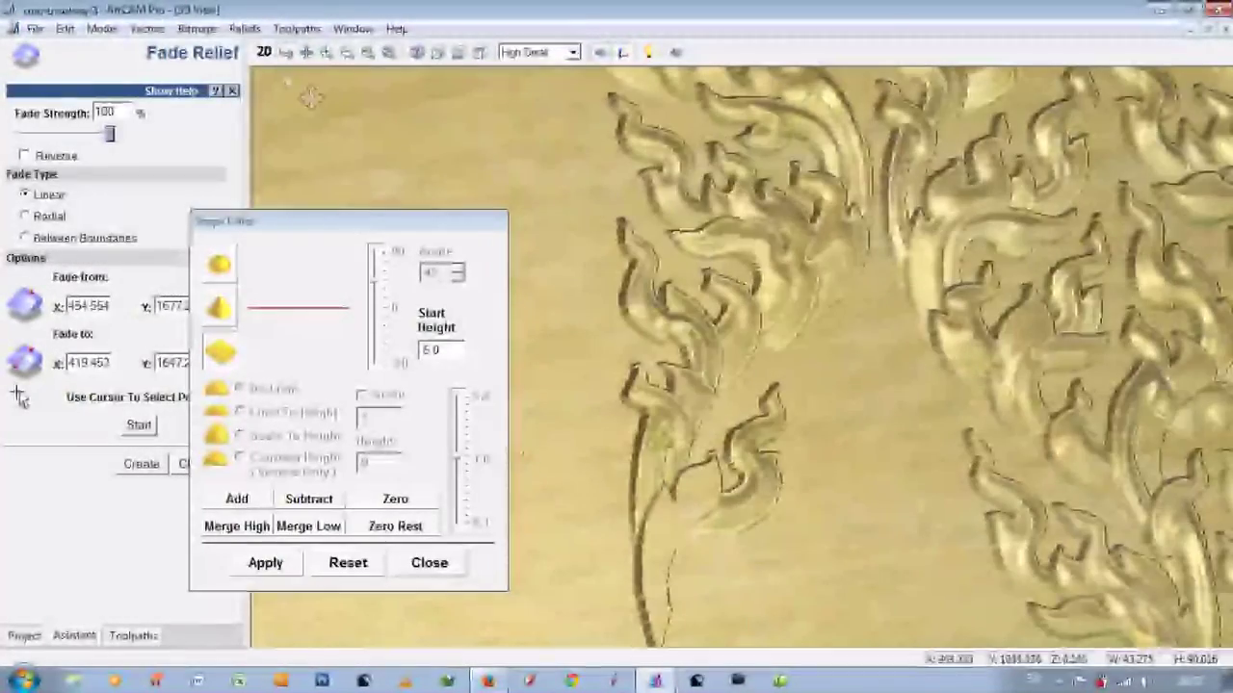
left_click(264, 53)
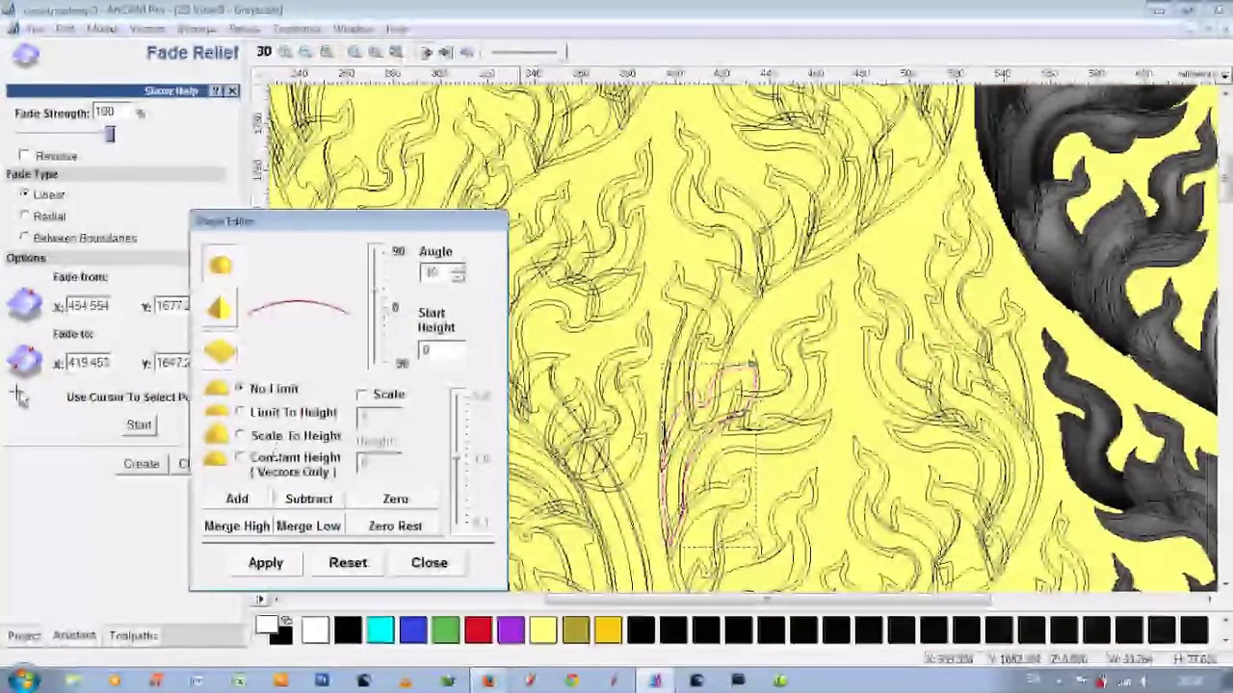
Step: Give the leaf an angular peaked profile with a new fade end point, then view it in 3D
left_click(220, 307)
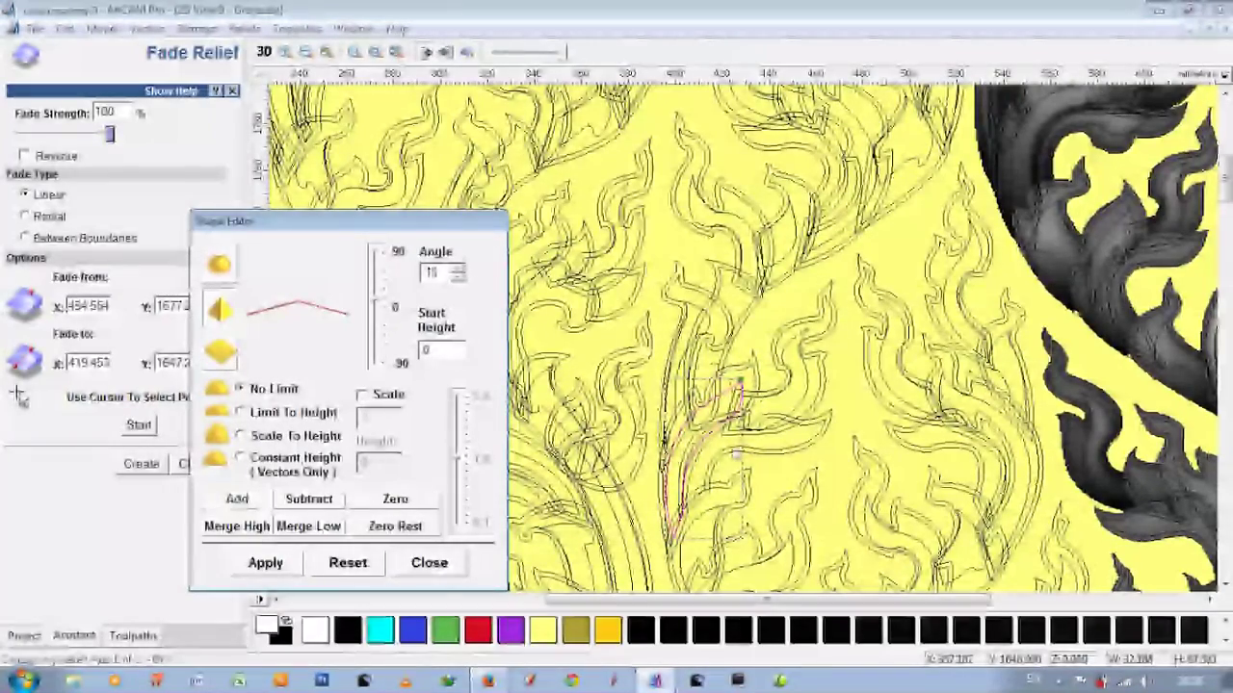
left_click(139, 425)
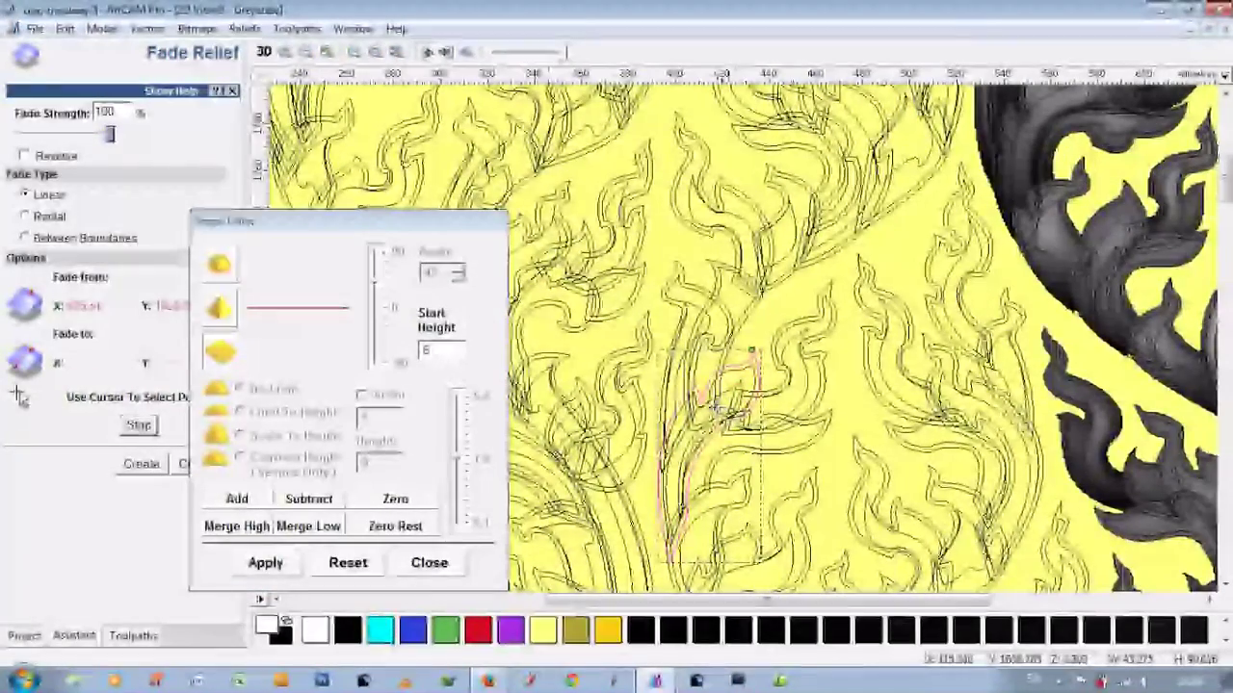
left_click(671, 556)
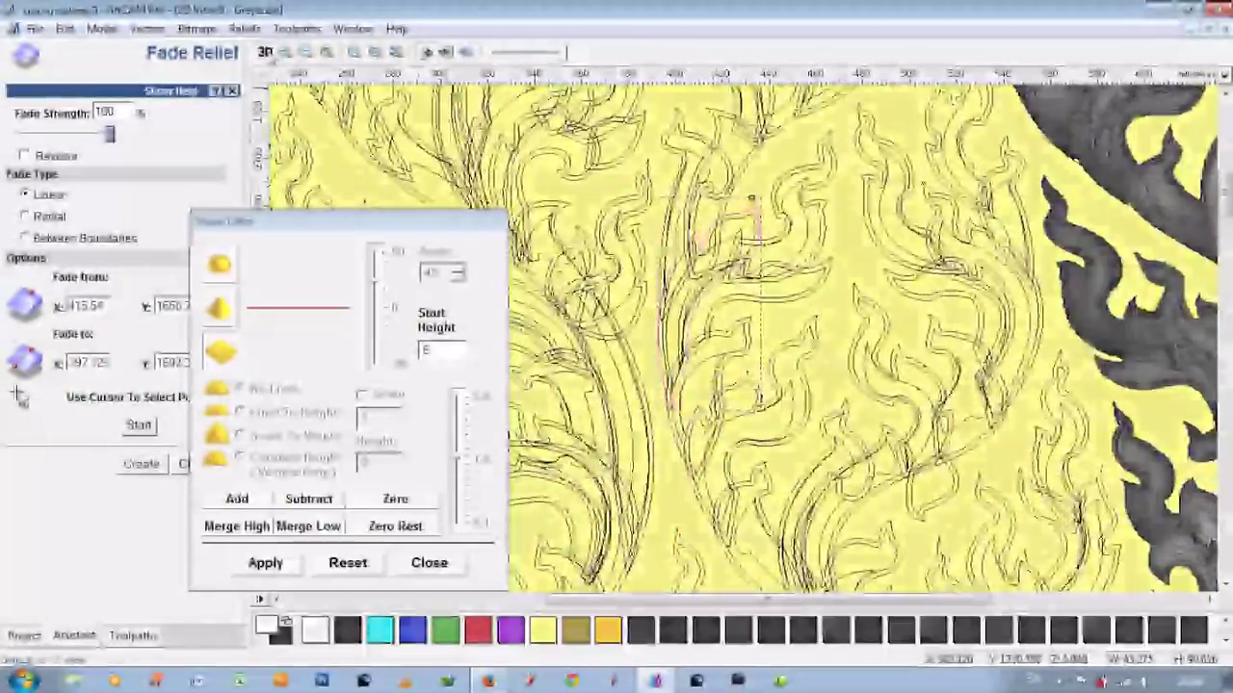
left_click(263, 51)
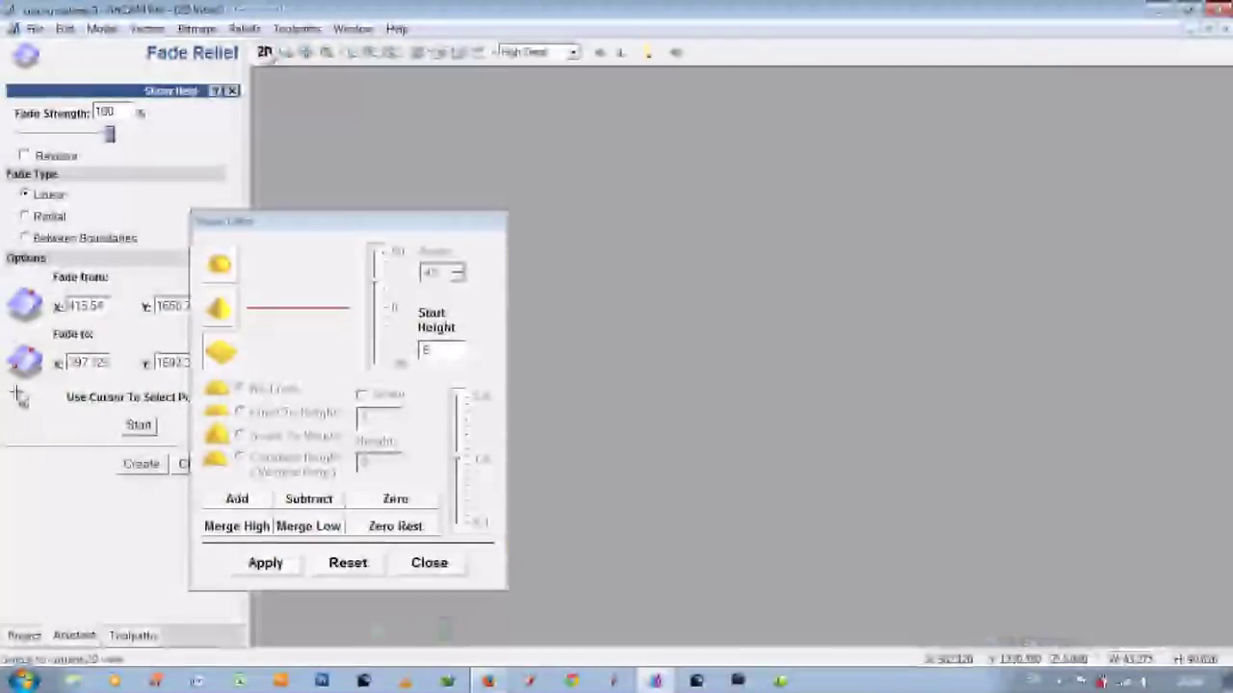
left_click(265, 52)
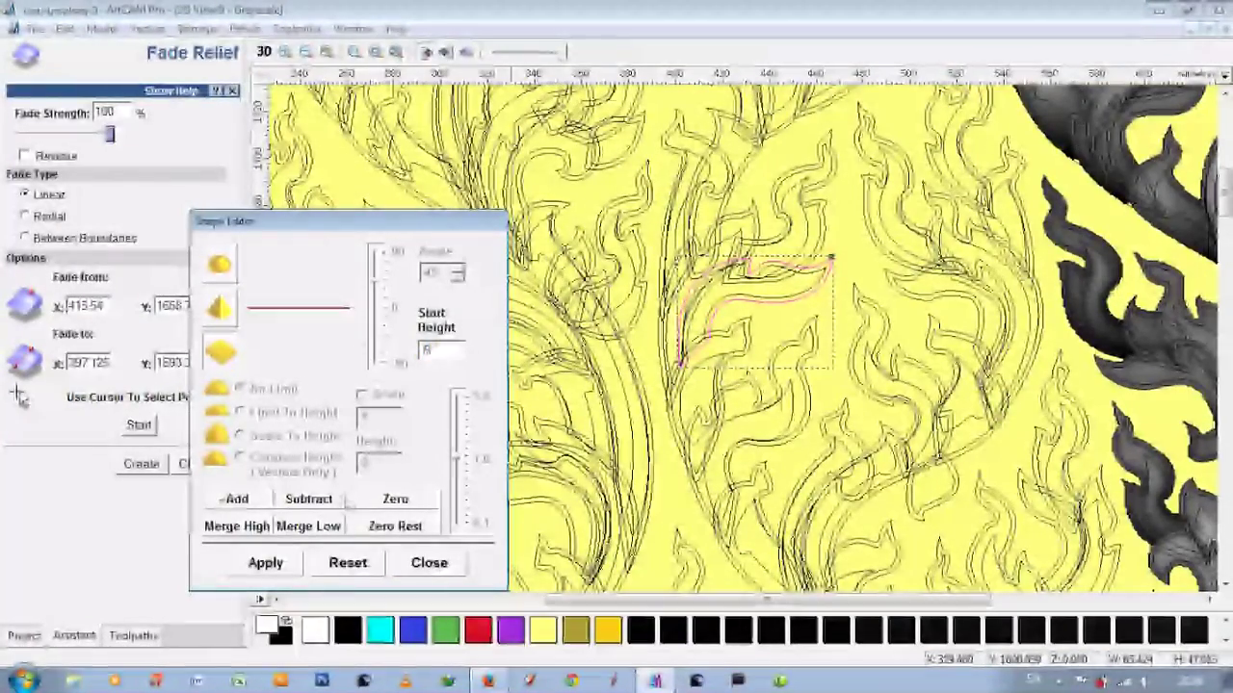
Step: Load the next leaf's shape settings, create its fade, and preview it in 3D
left_click(798, 303)
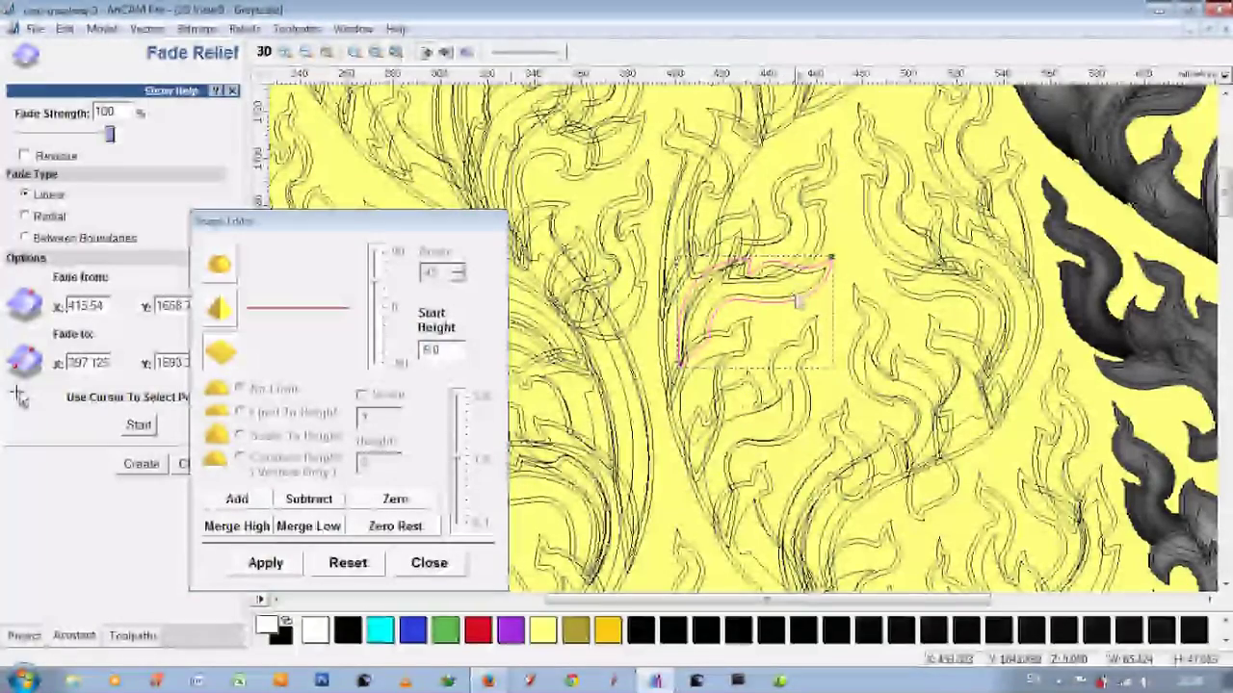
double_click(799, 303)
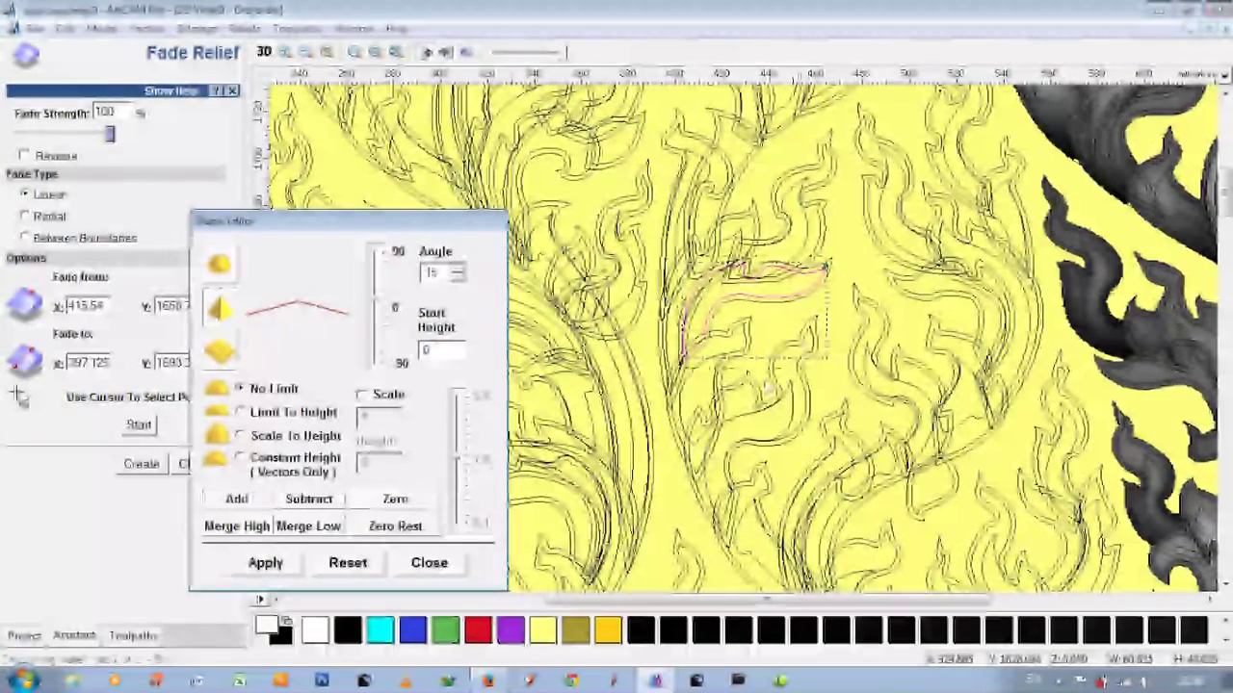
left_click(139, 425)
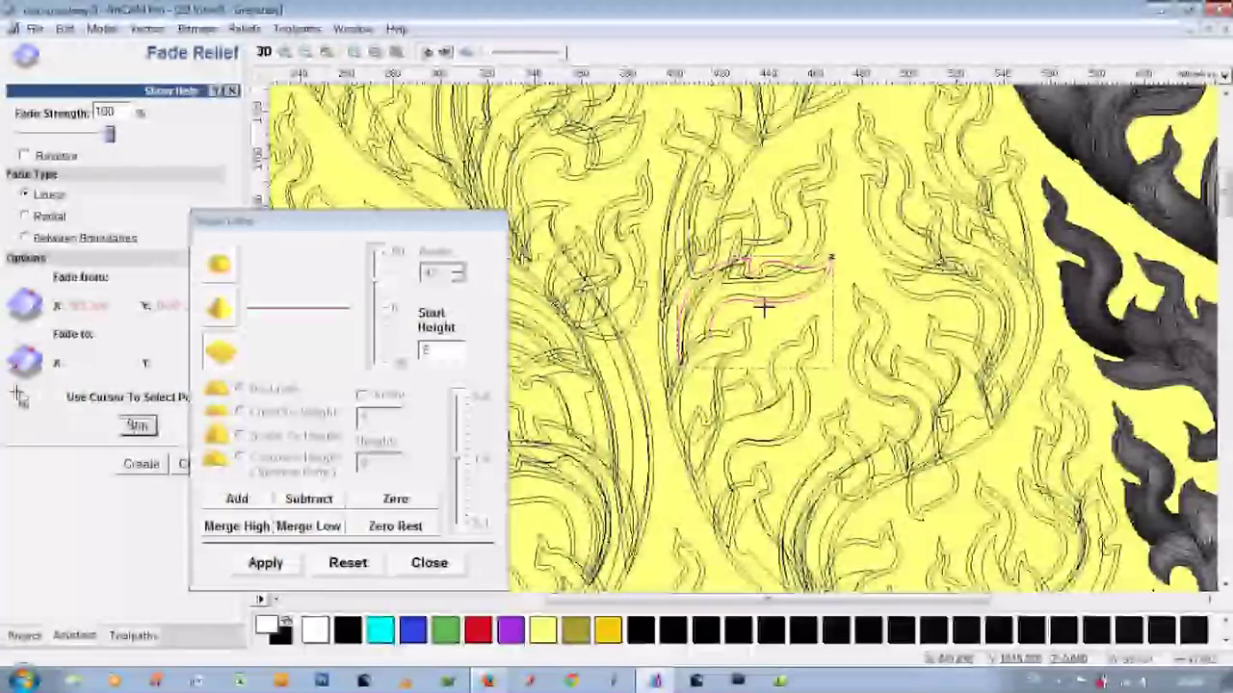
left_click(690, 359)
left_click(141, 463)
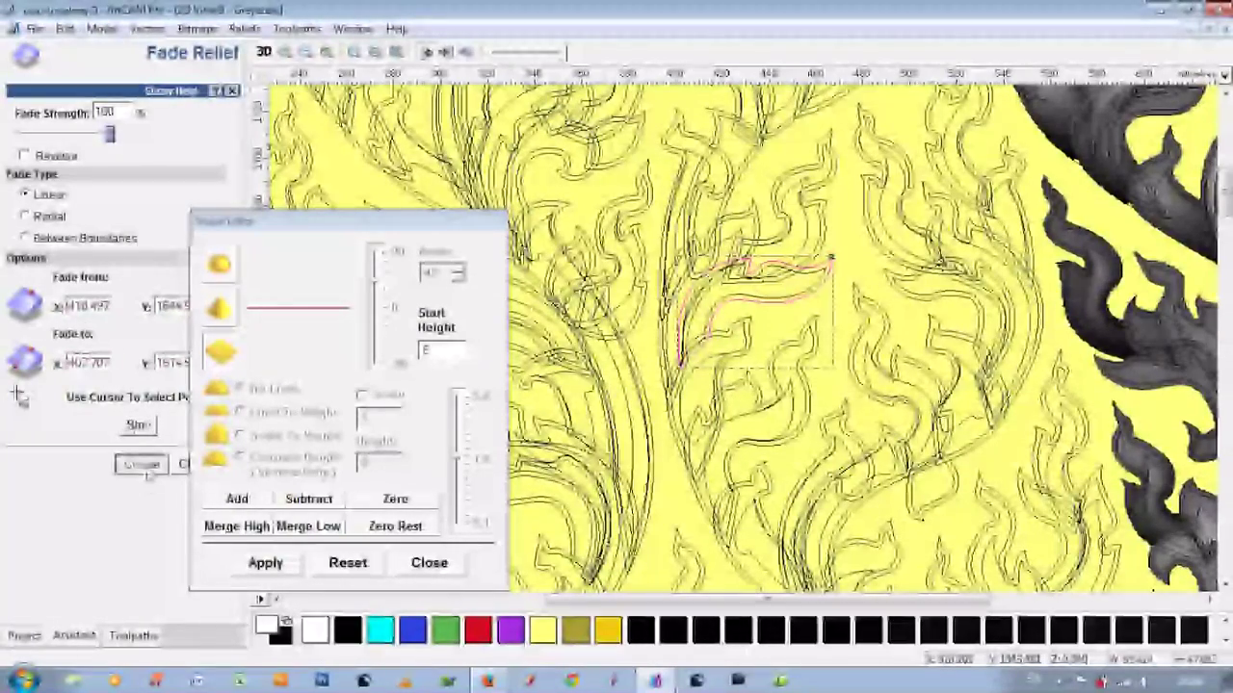
left_click(263, 52)
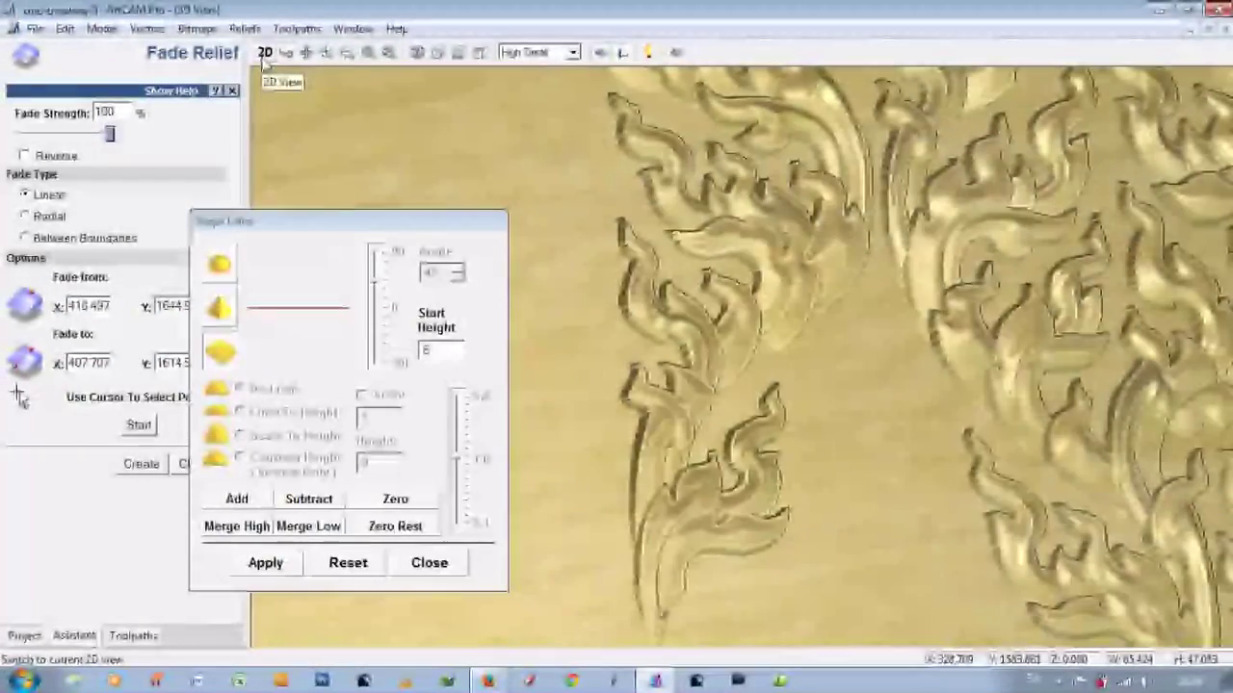
left_click(264, 52)
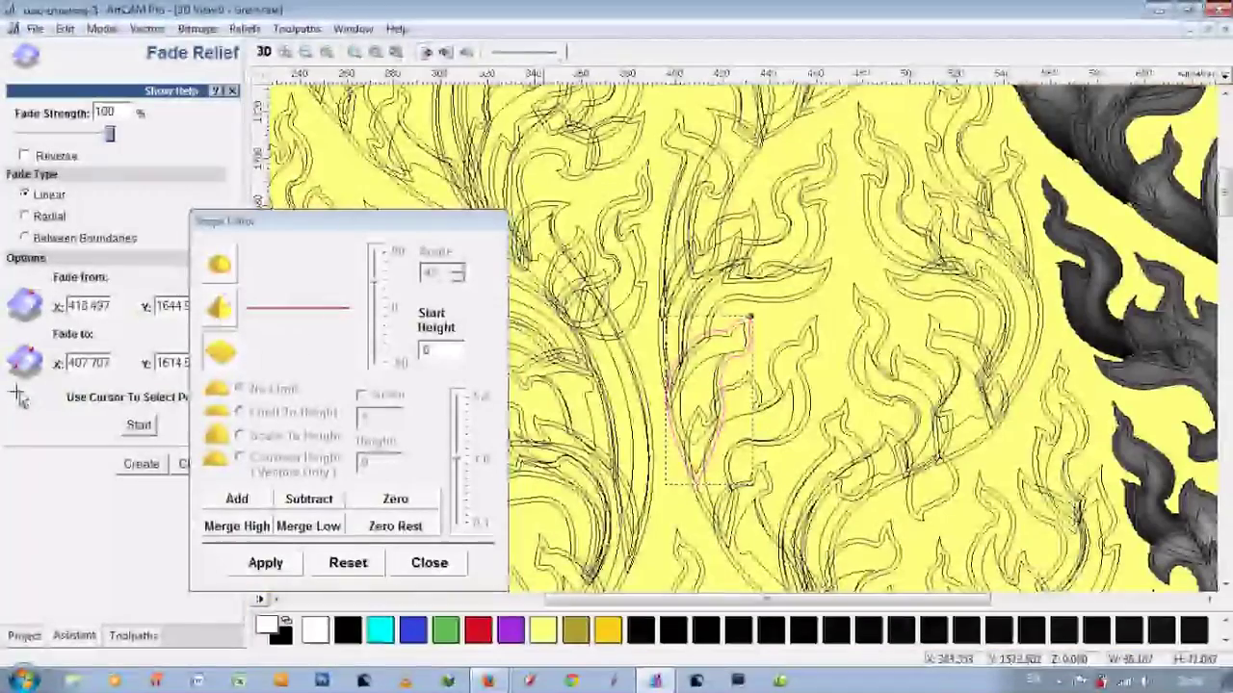
Step: Raise the larger flame leaf at Start Height 6.0 with a fade from X 423.892 to 422.205
type("6.0")
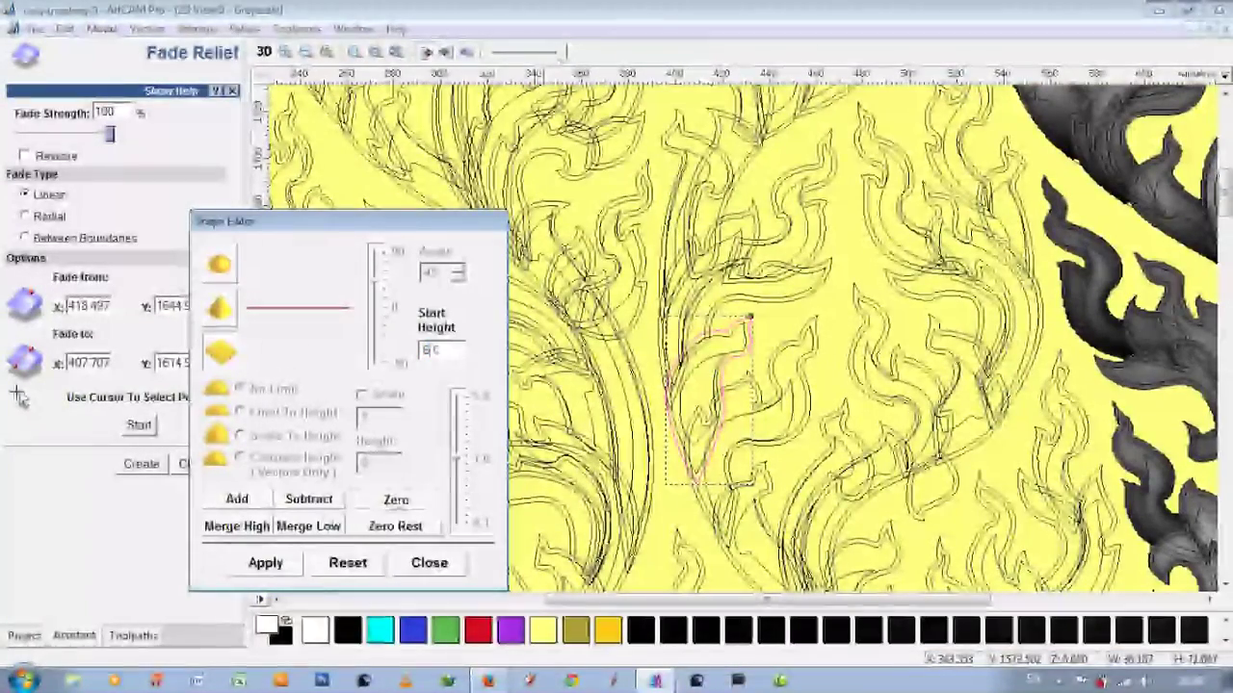
left_click(240, 499)
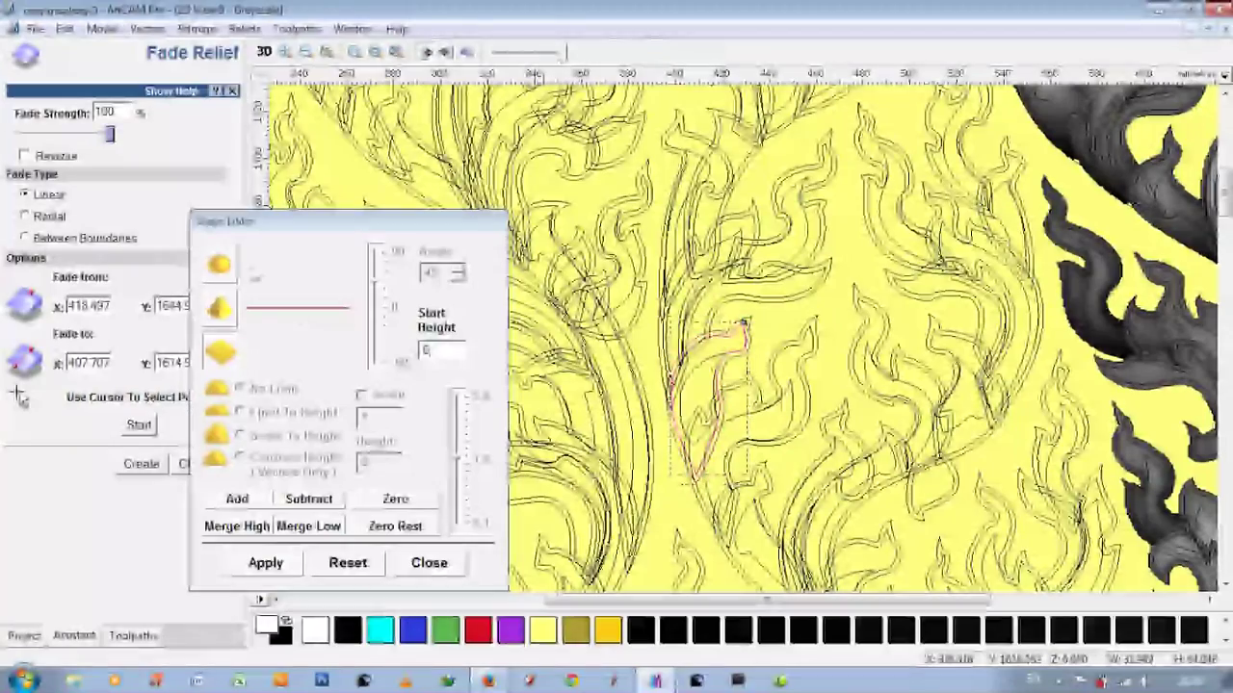
left_click(695, 369)
left_click(695, 369)
left_click(705, 358)
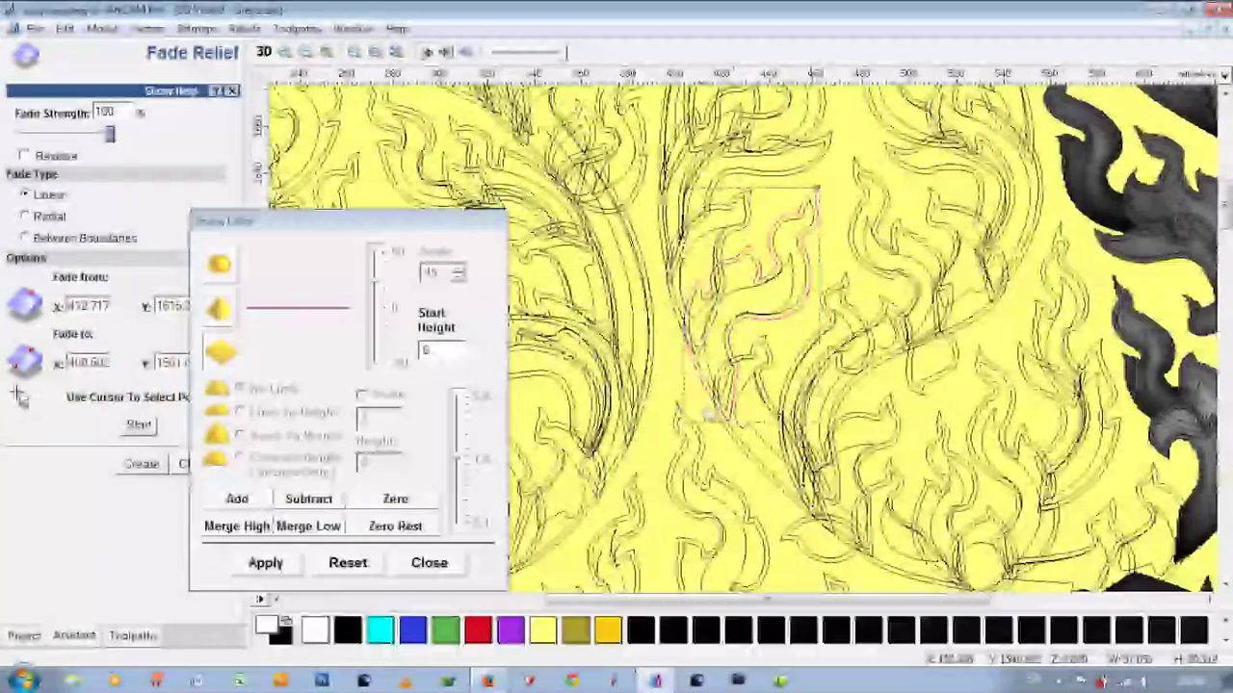
type("60")
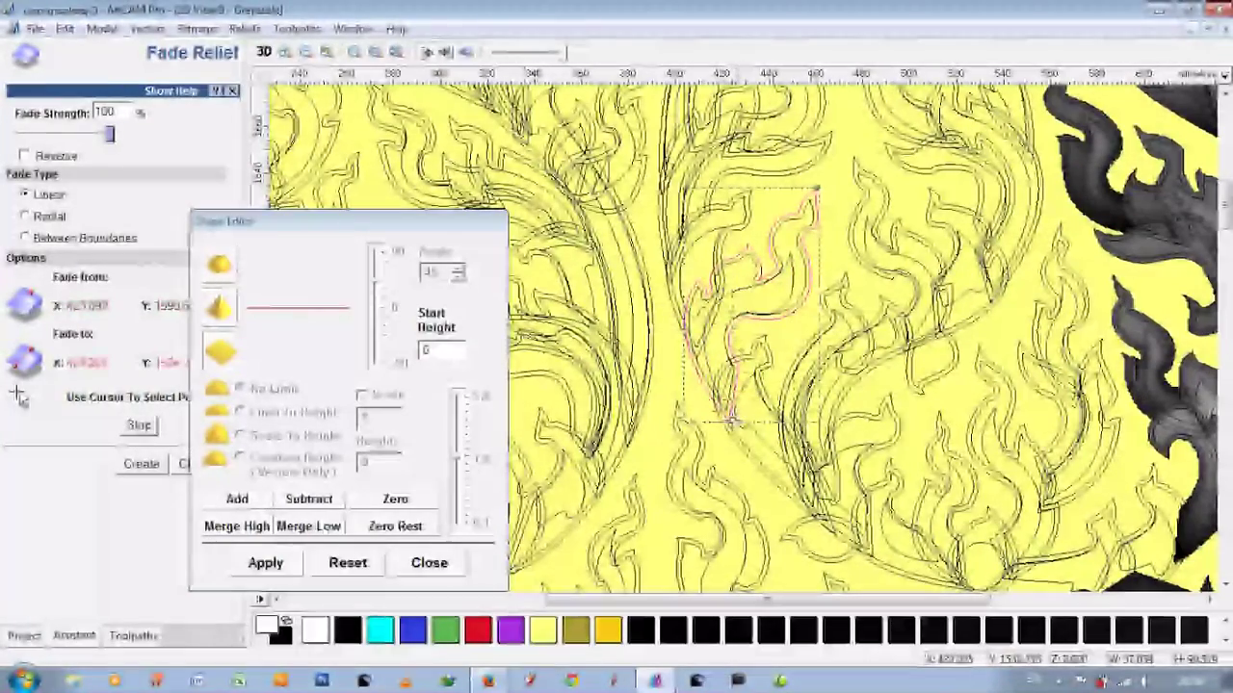
left_click(140, 464)
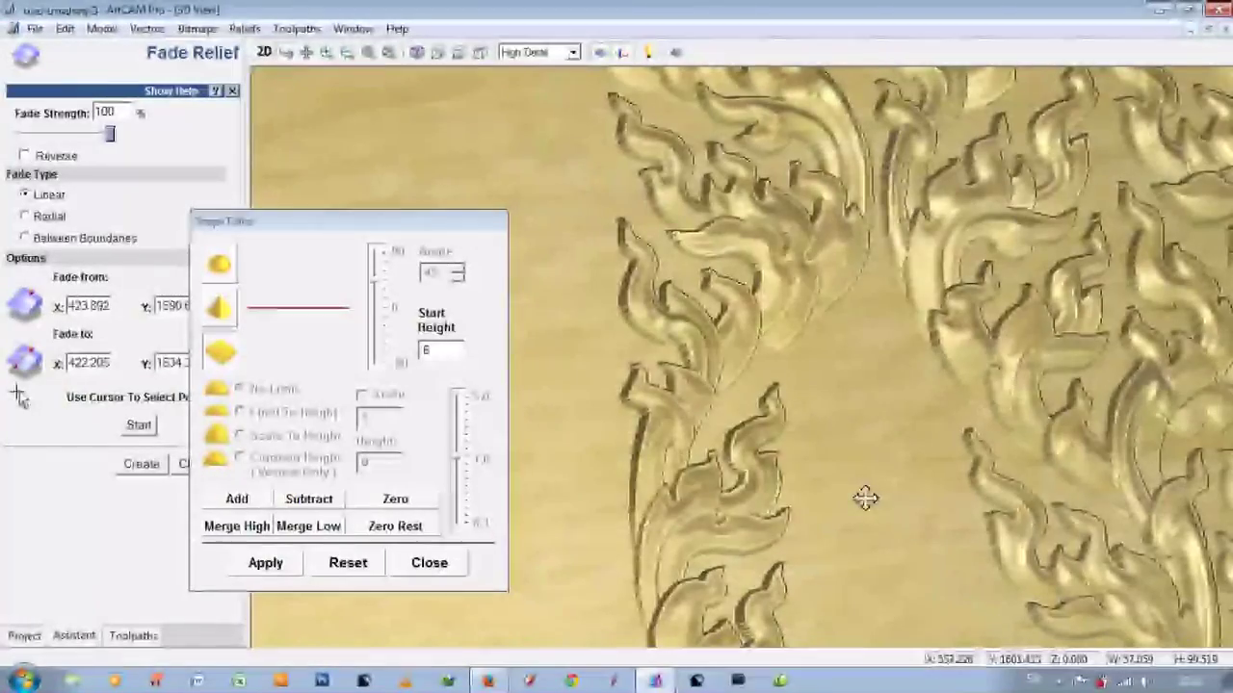
left_click_drag(865, 498, 756, 449)
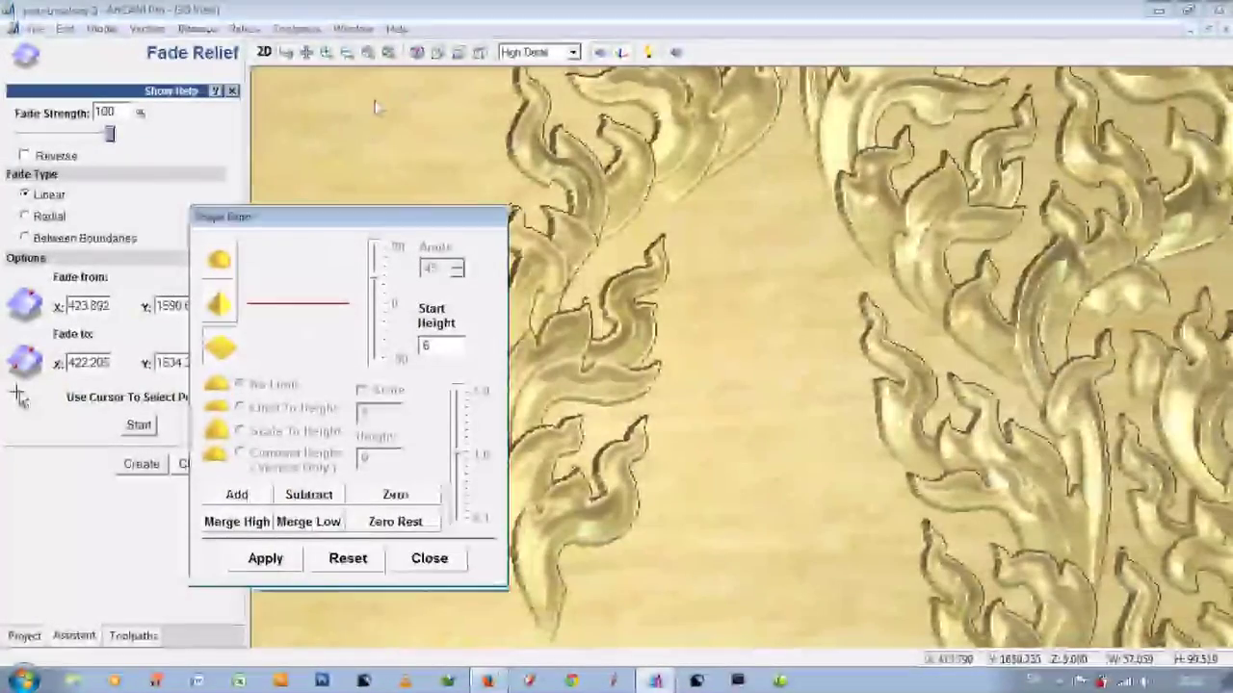
left_click_drag(289, 221, 293, 98)
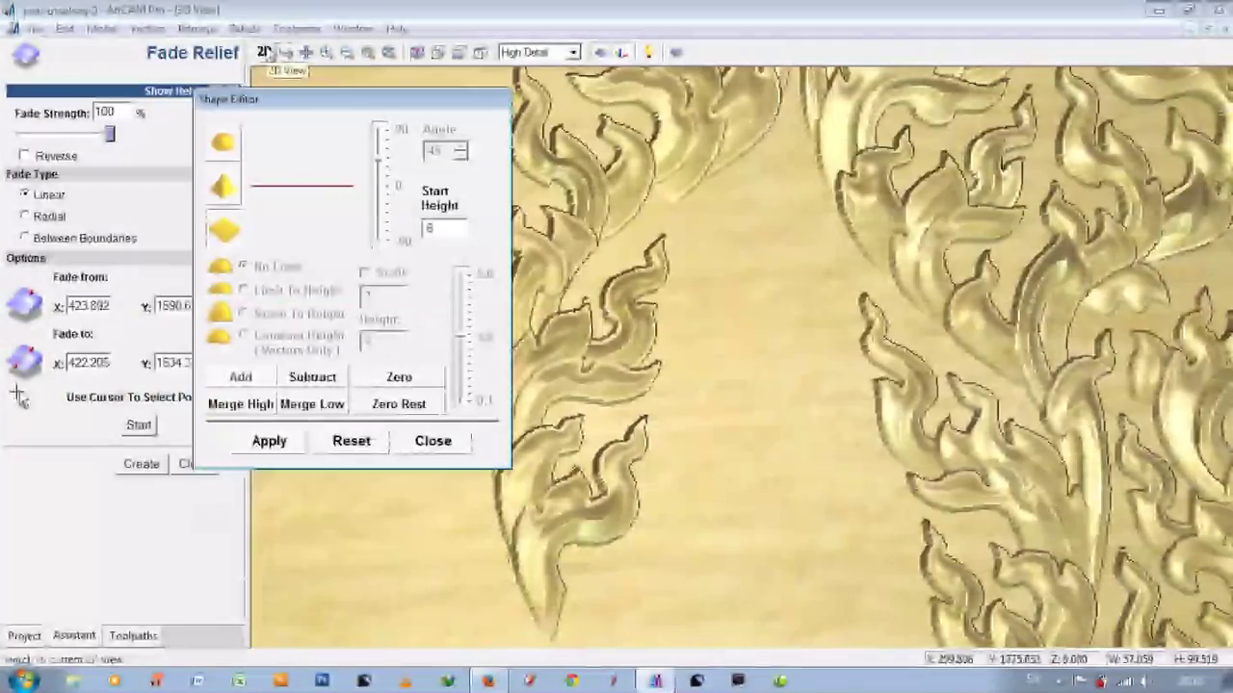
left_click(265, 52)
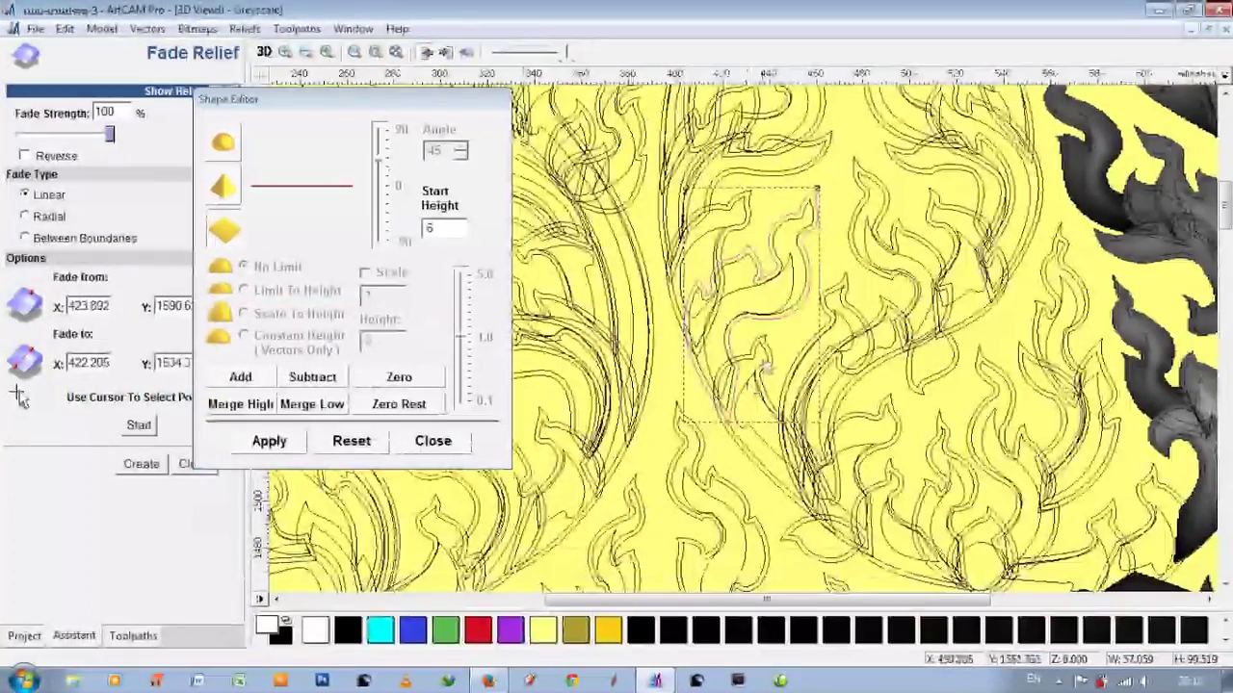
Step: Raise the long leaf curve at Start Height 5.0, fading from X 512.139 to 507.128
left_click(776, 363)
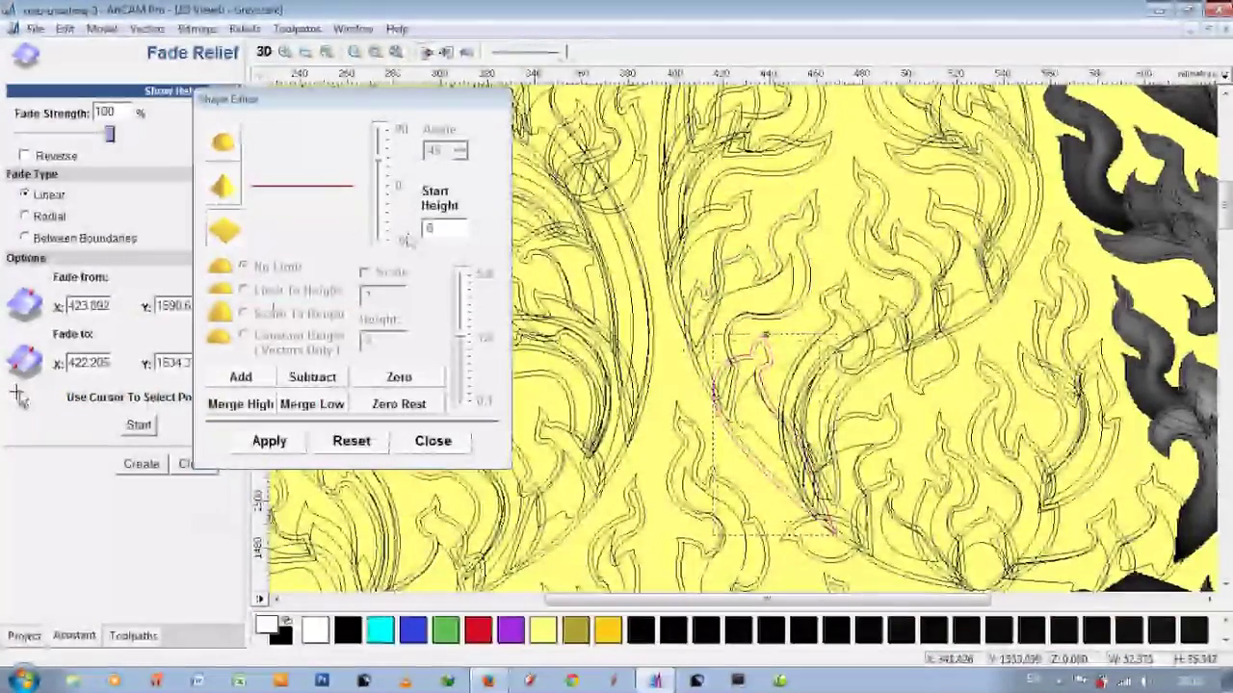
type("5.0")
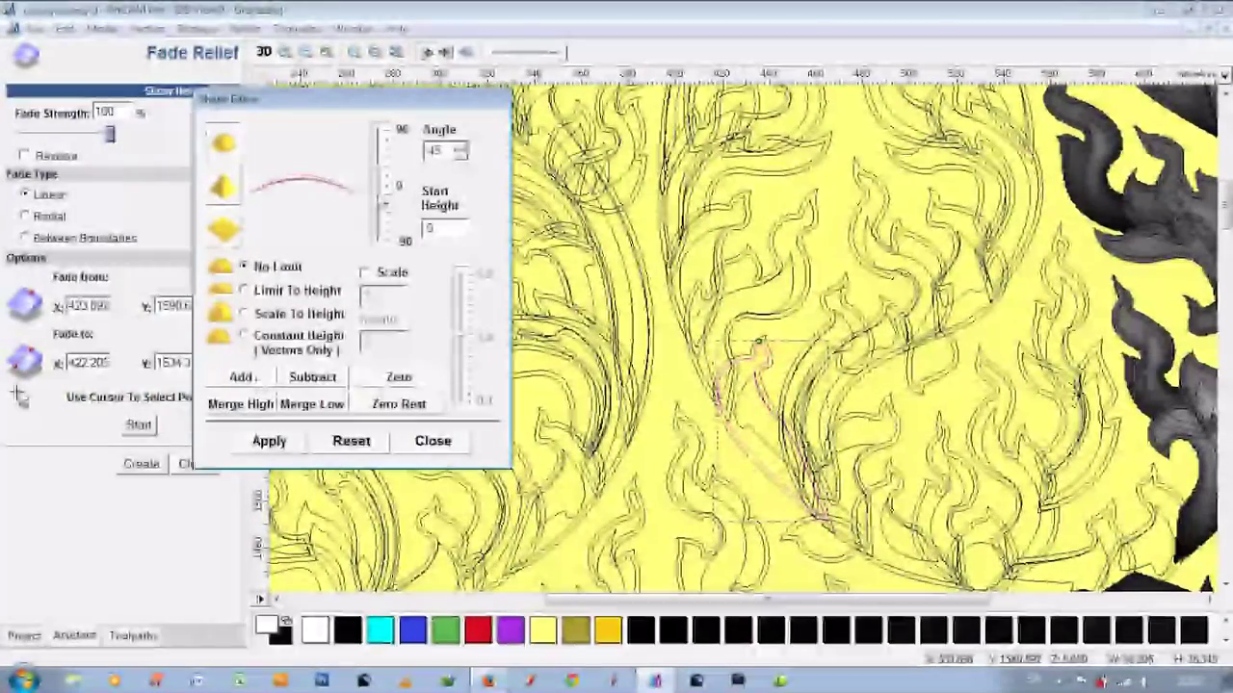
left_click(754, 374)
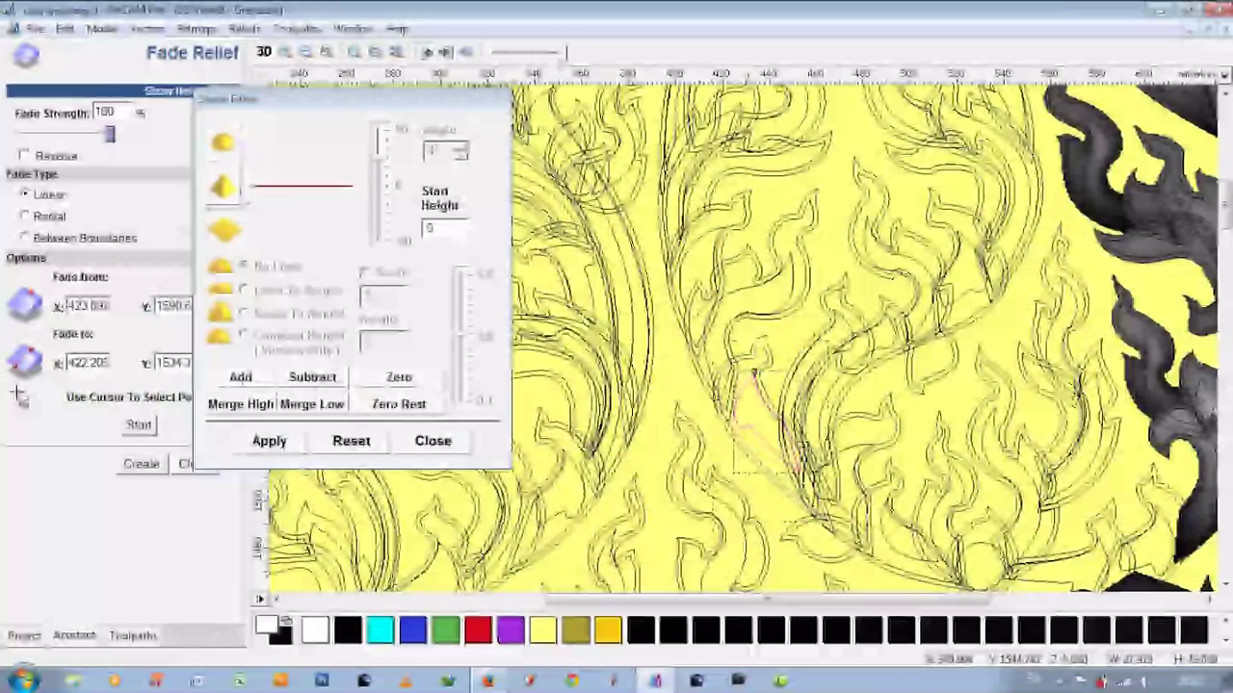
left_click(760, 339)
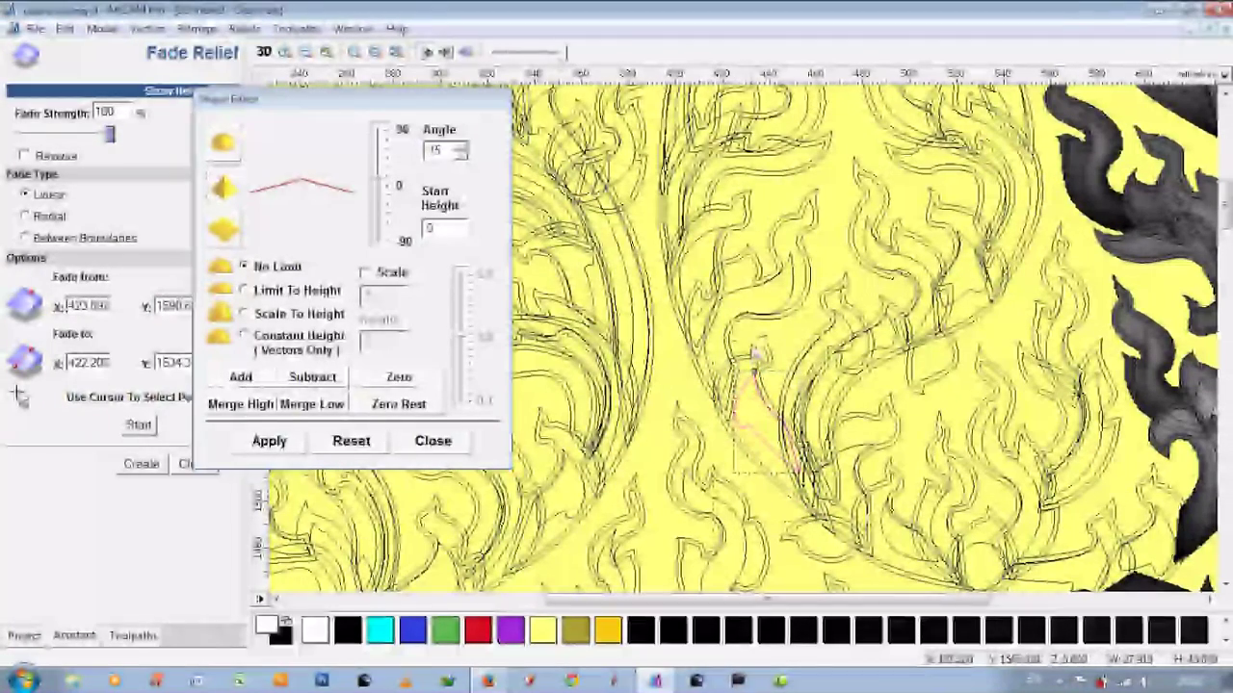
left_click(139, 424)
left_click(754, 382)
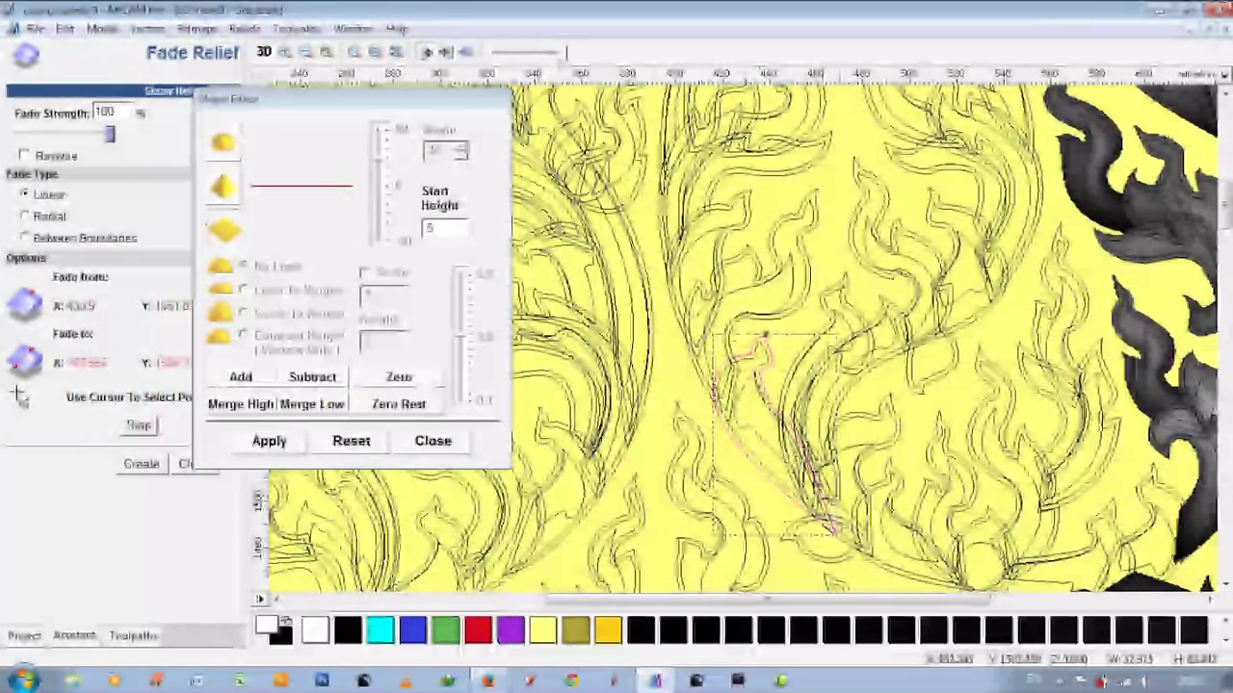
left_click(834, 527)
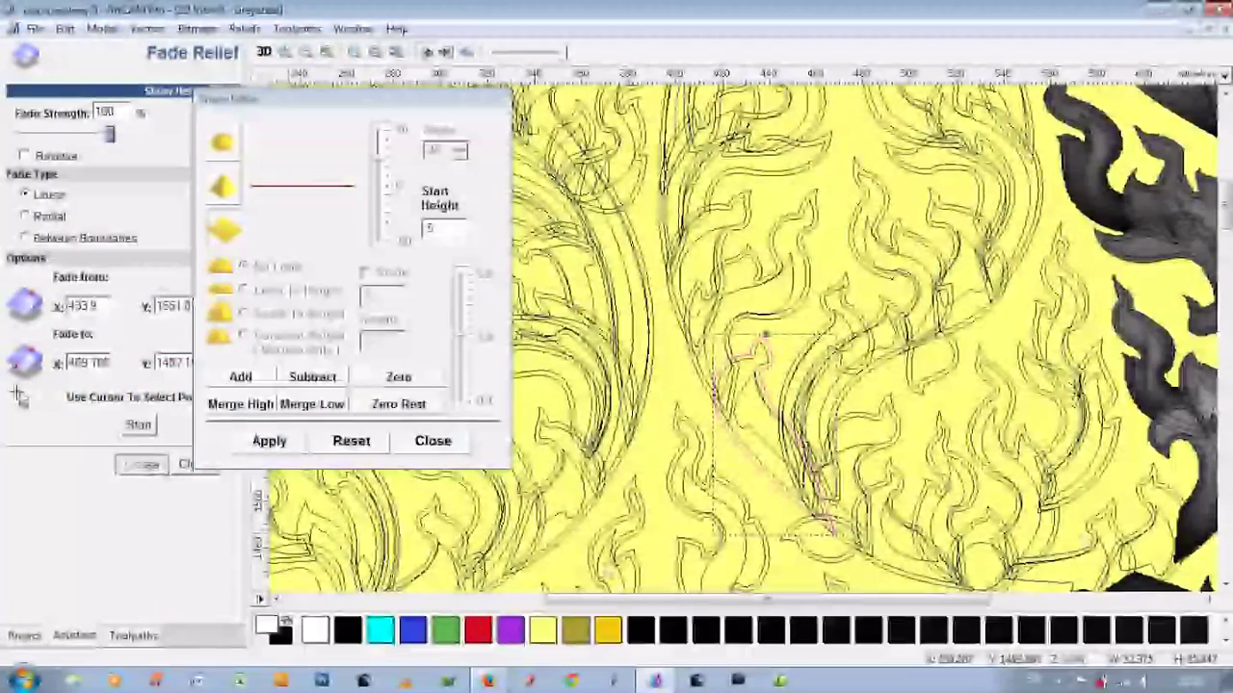
Step: Shape the small ellipse at Start Height 3.5 with a flat profile and a fade across it
left_click(443, 228)
type("3.5")
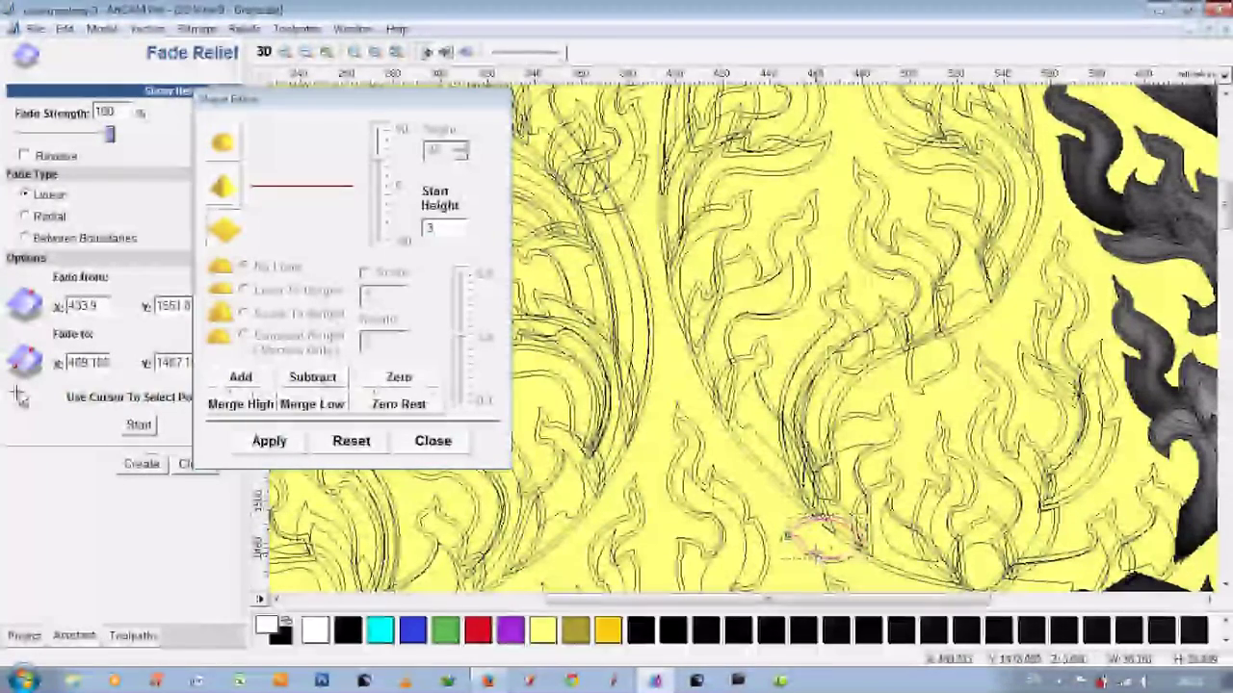
left_click(379, 186)
left_click_drag(378, 186, 379, 183)
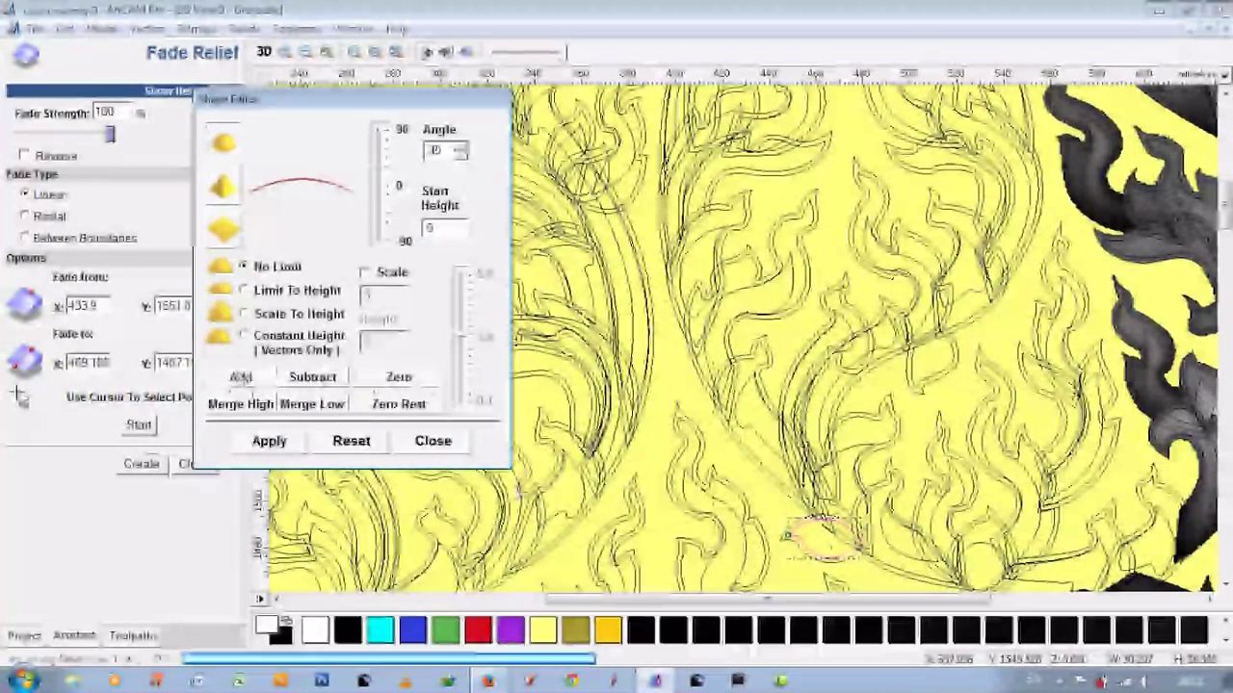
left_click_drag(787, 541, 818, 547)
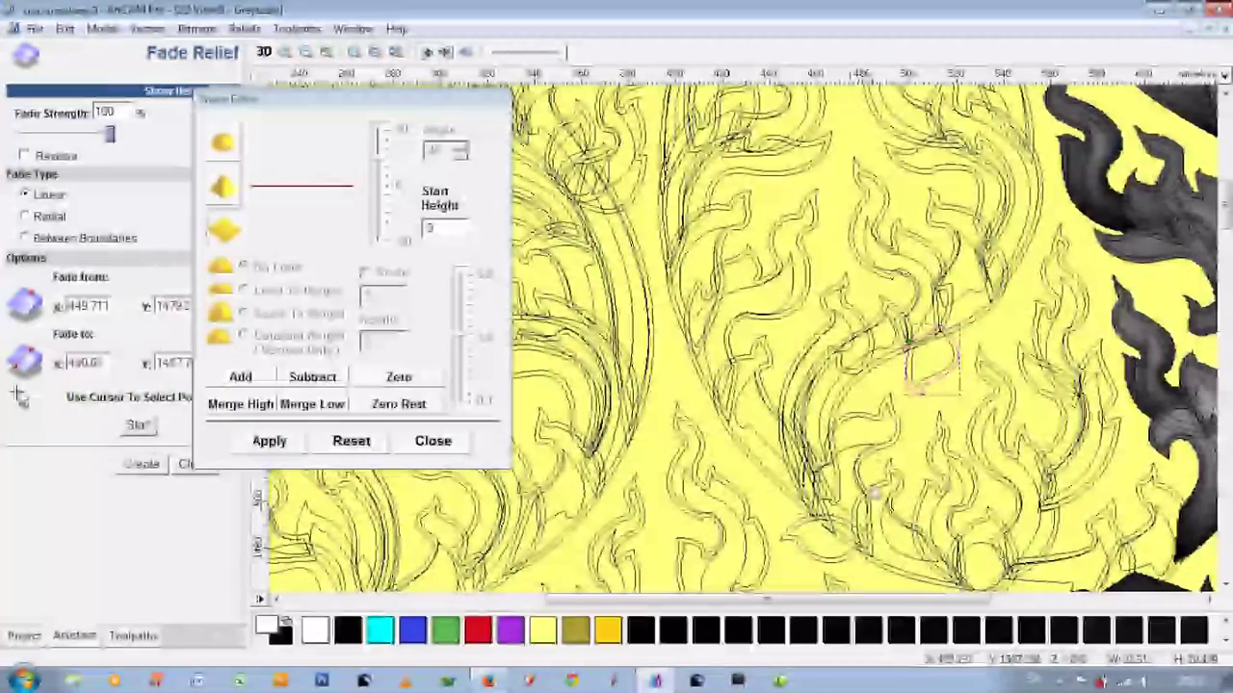
Step: Set Start Height 3 and mark a fade across the small diamond shape
left_click(405, 239)
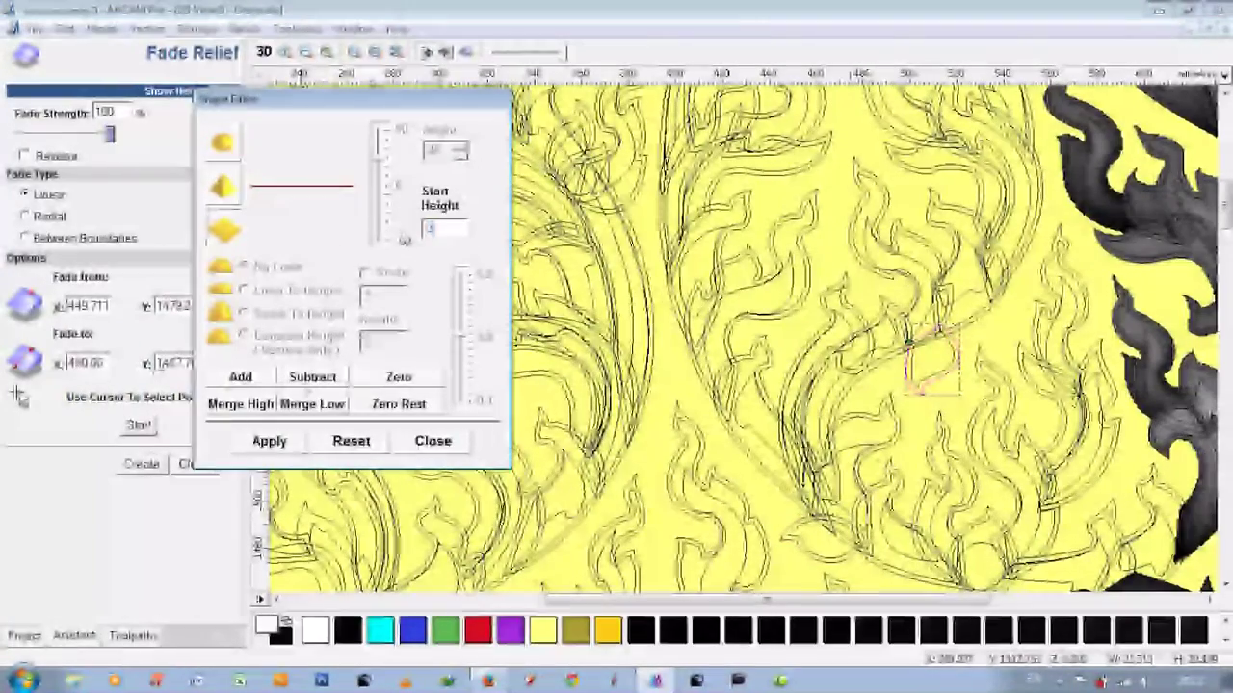
left_click(888, 408)
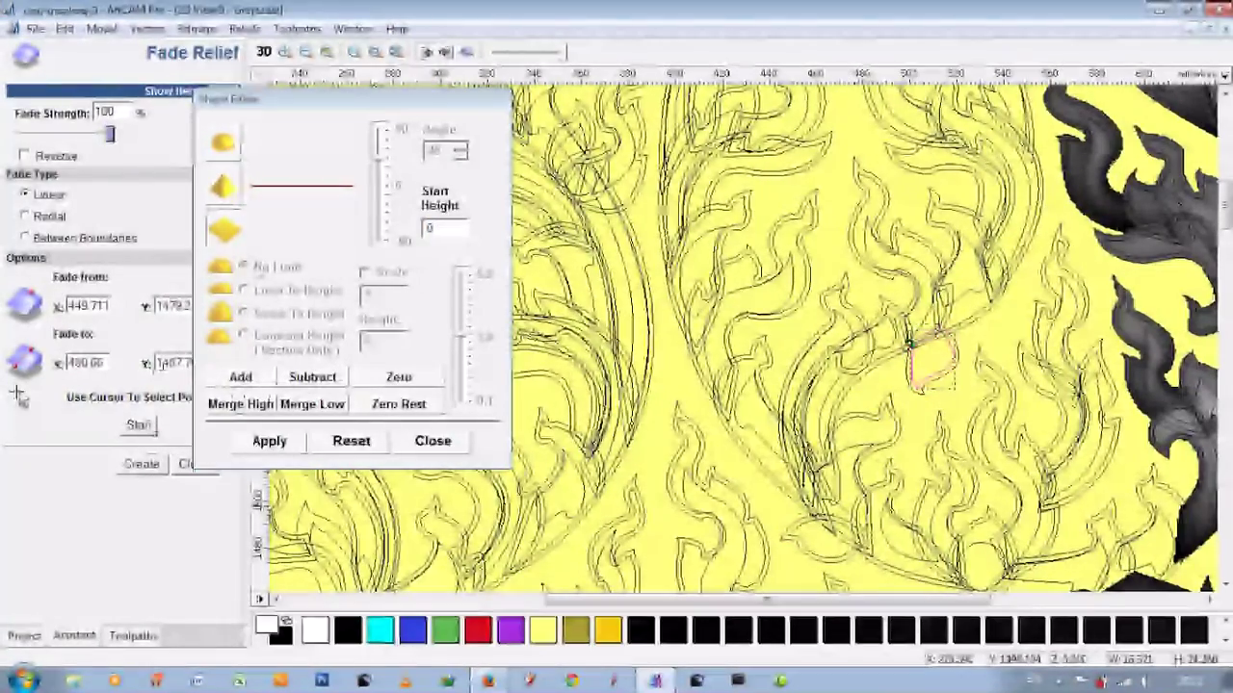
left_click(910, 371)
left_click(770, 434)
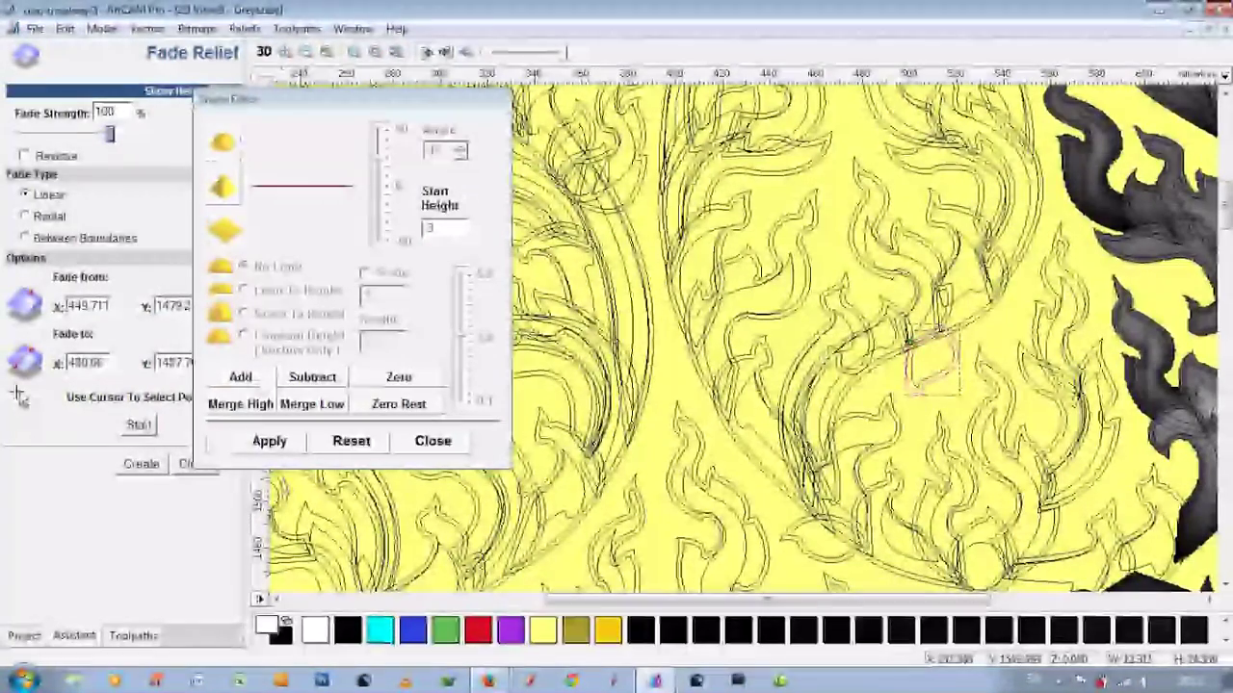
left_click_drag(935, 394, 908, 339)
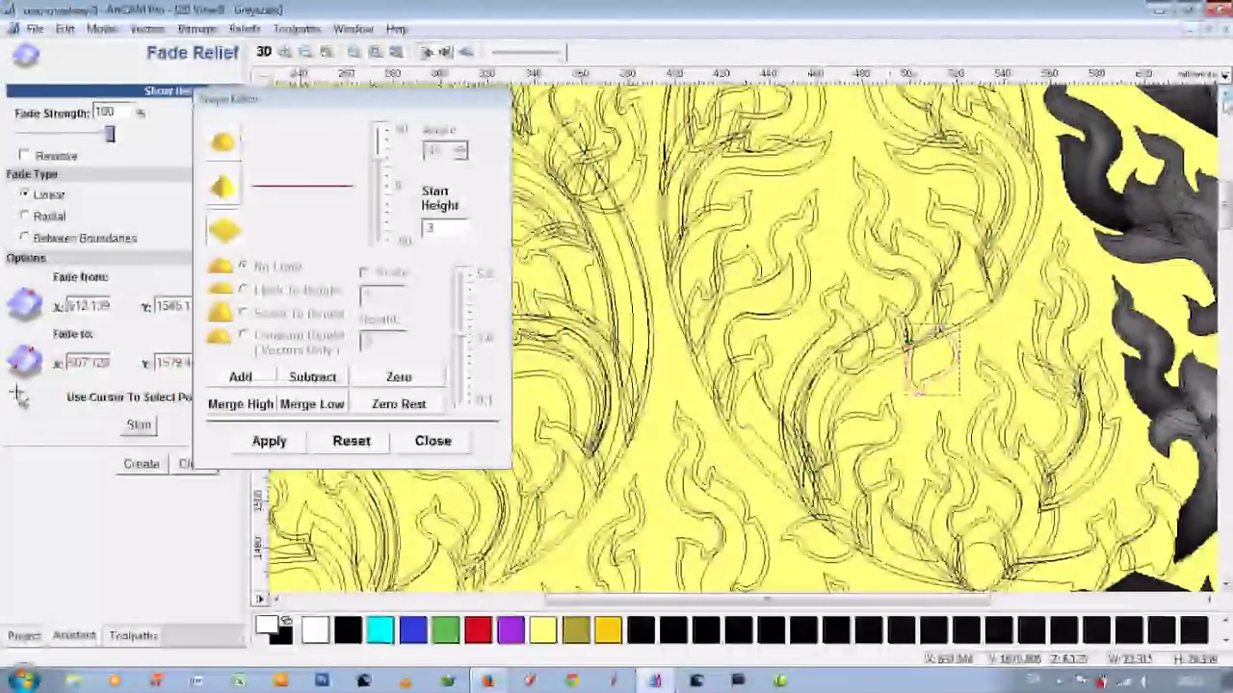
scroll(908, 339, "down", 2)
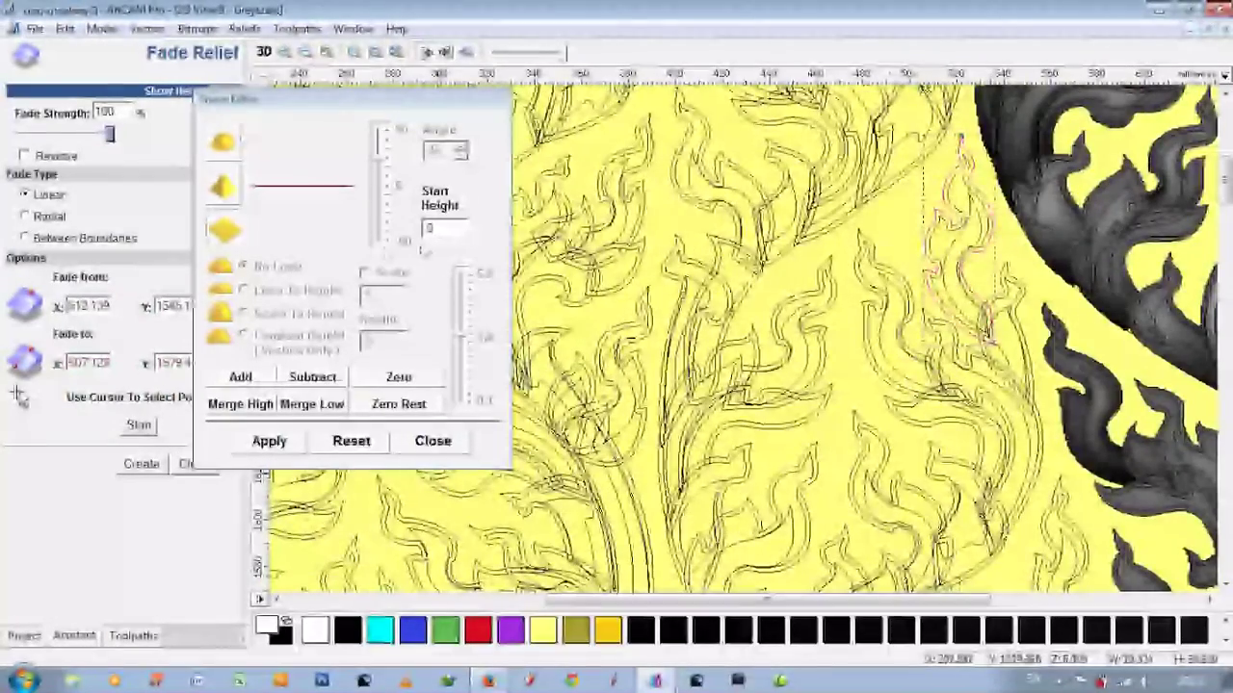
Step: Raise the flame leaf at Start Height 6.005 with a fade from X 517.13, checking it in 3D
type("6.0")
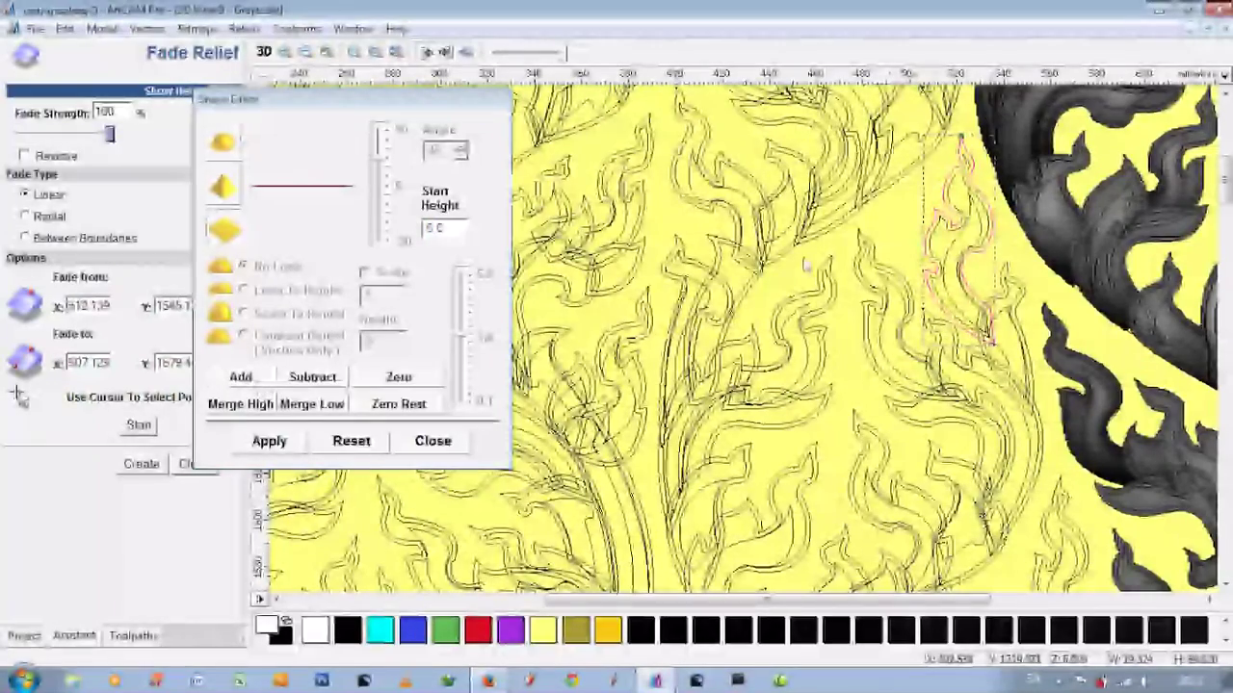
type("0")
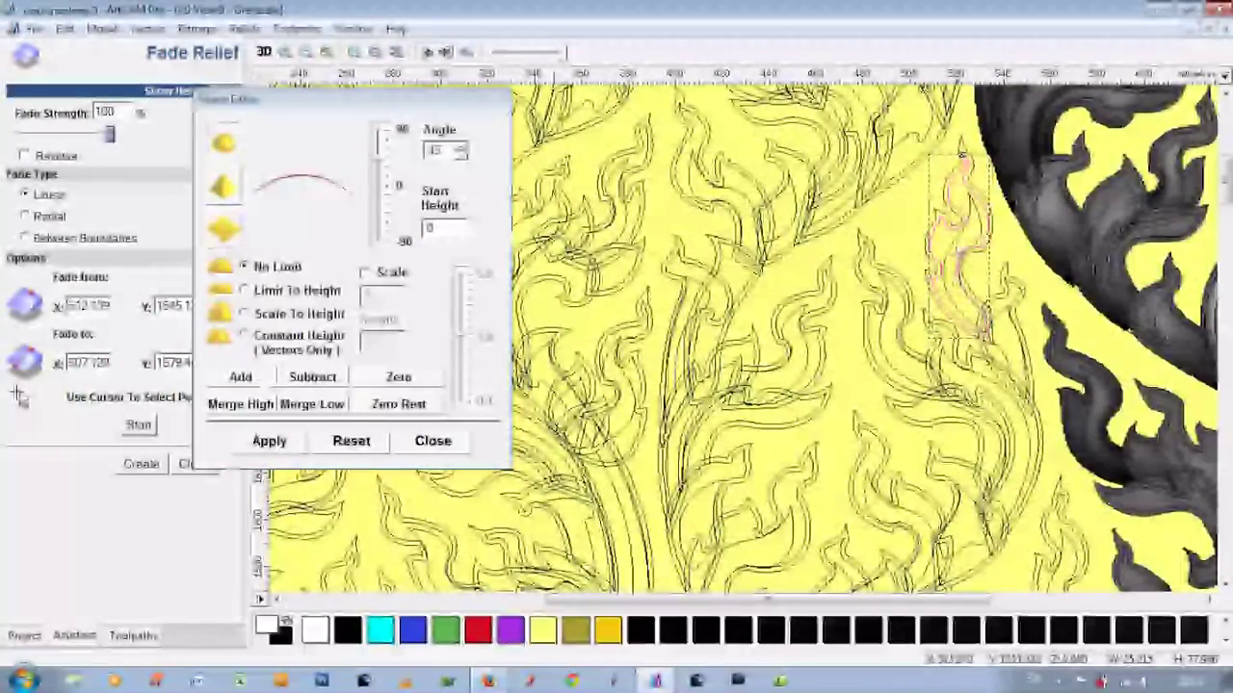
type("5")
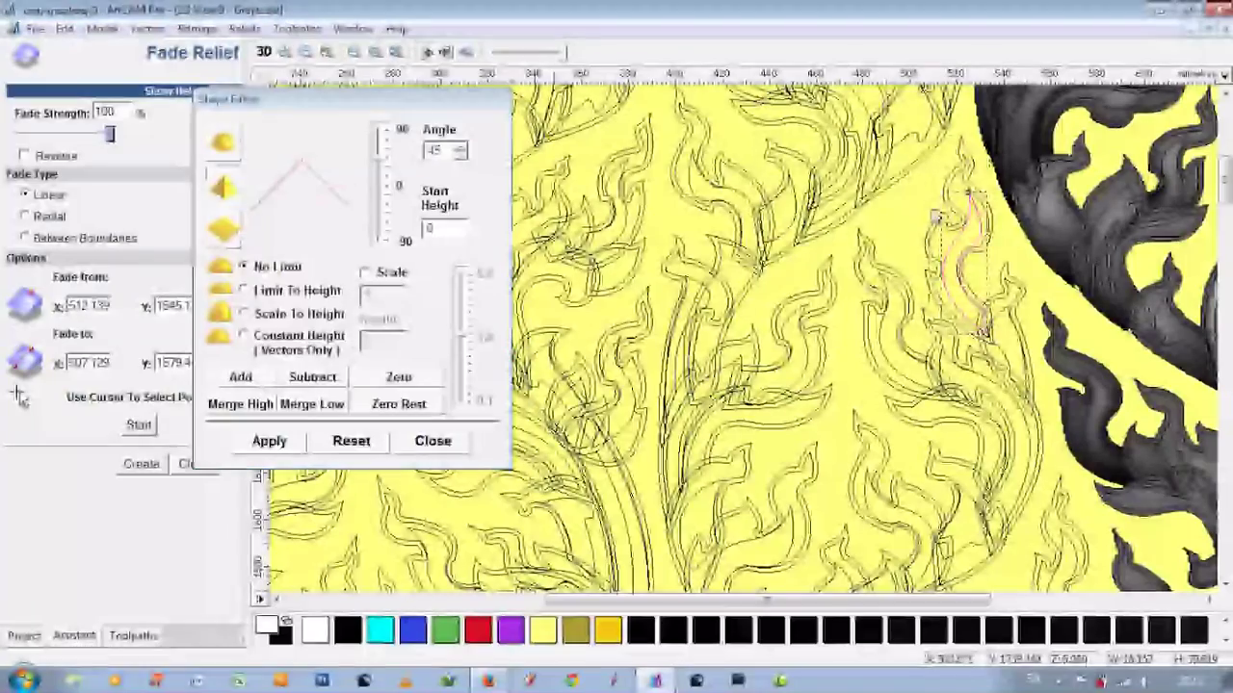
left_click(139, 424)
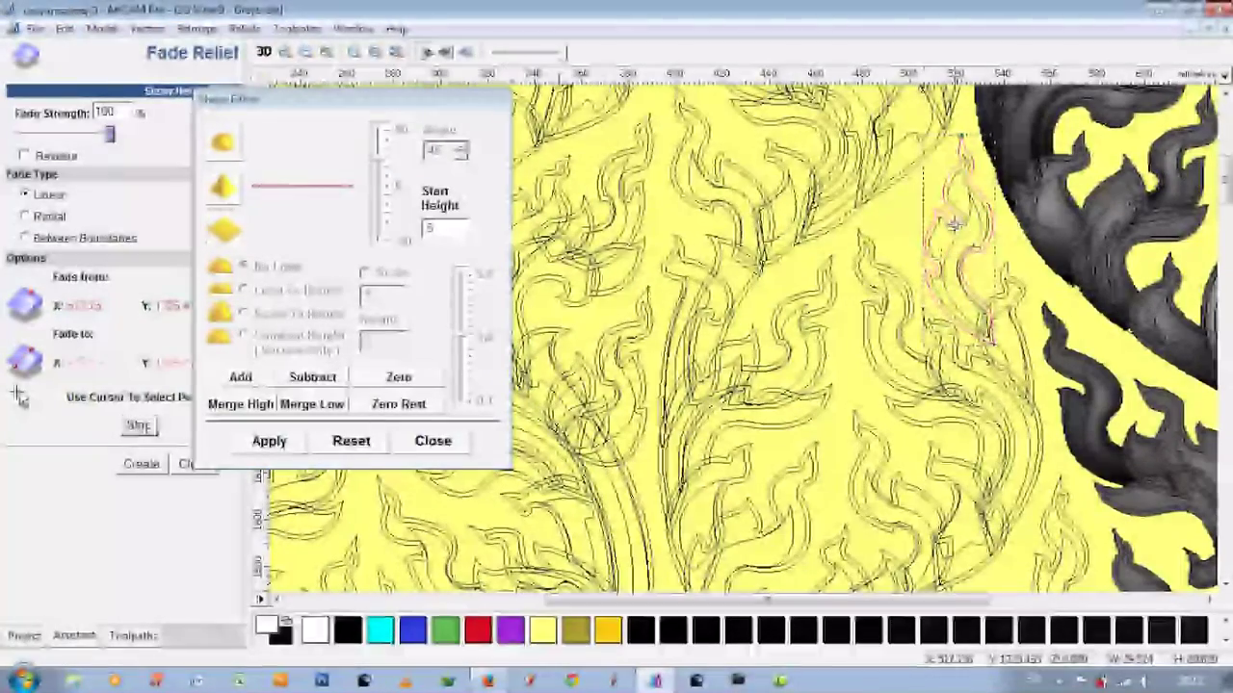
left_click(992, 339)
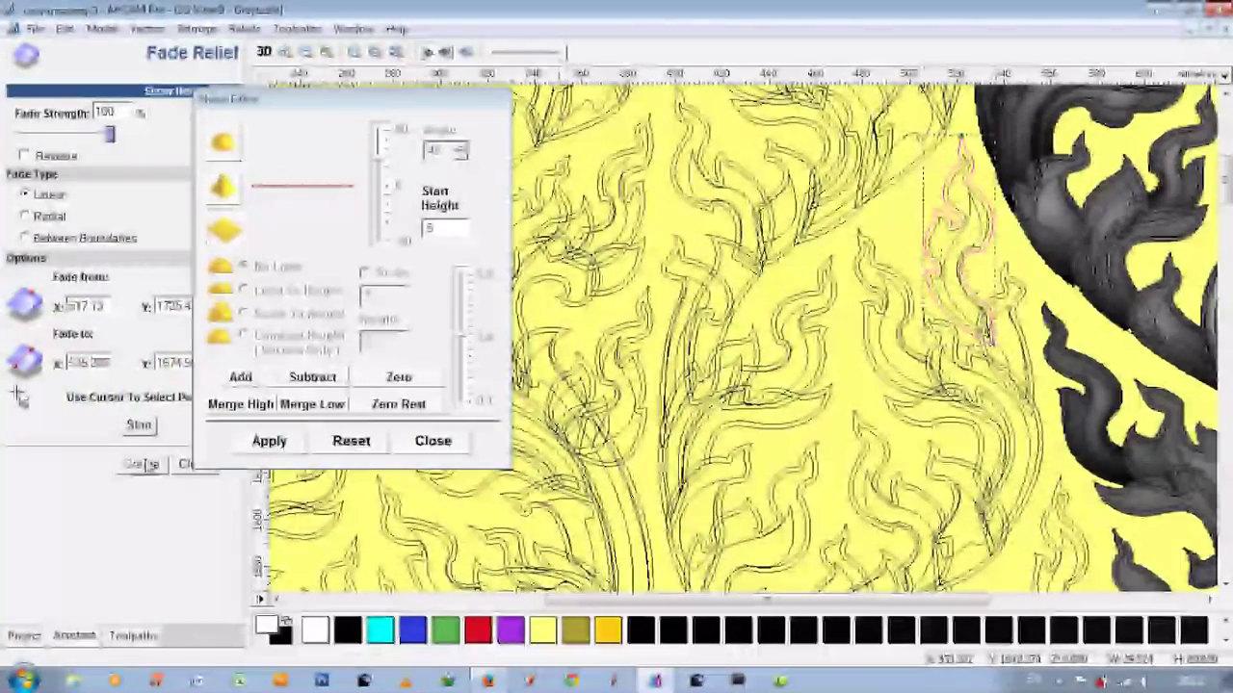
left_click(264, 52)
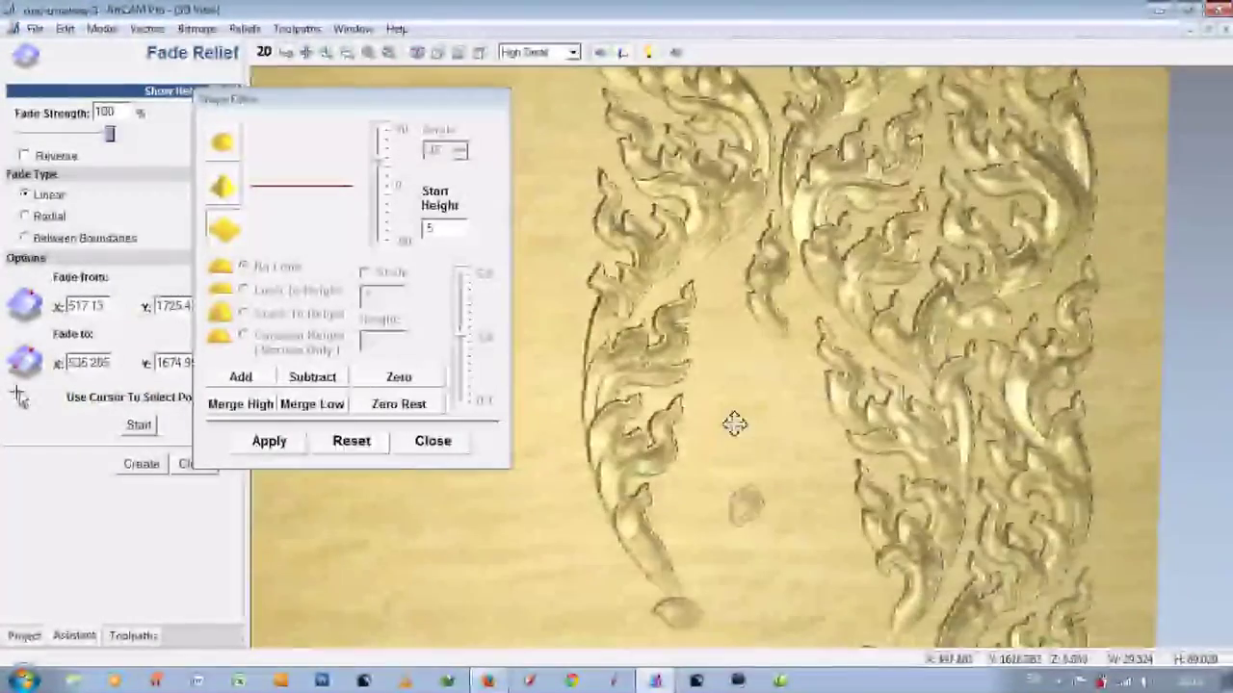
mouse_move(854, 389)
left_mouse_down()
mouse_move(933, 359)
mouse_move(908, 350)
mouse_move(714, 392)
left_mouse_up()
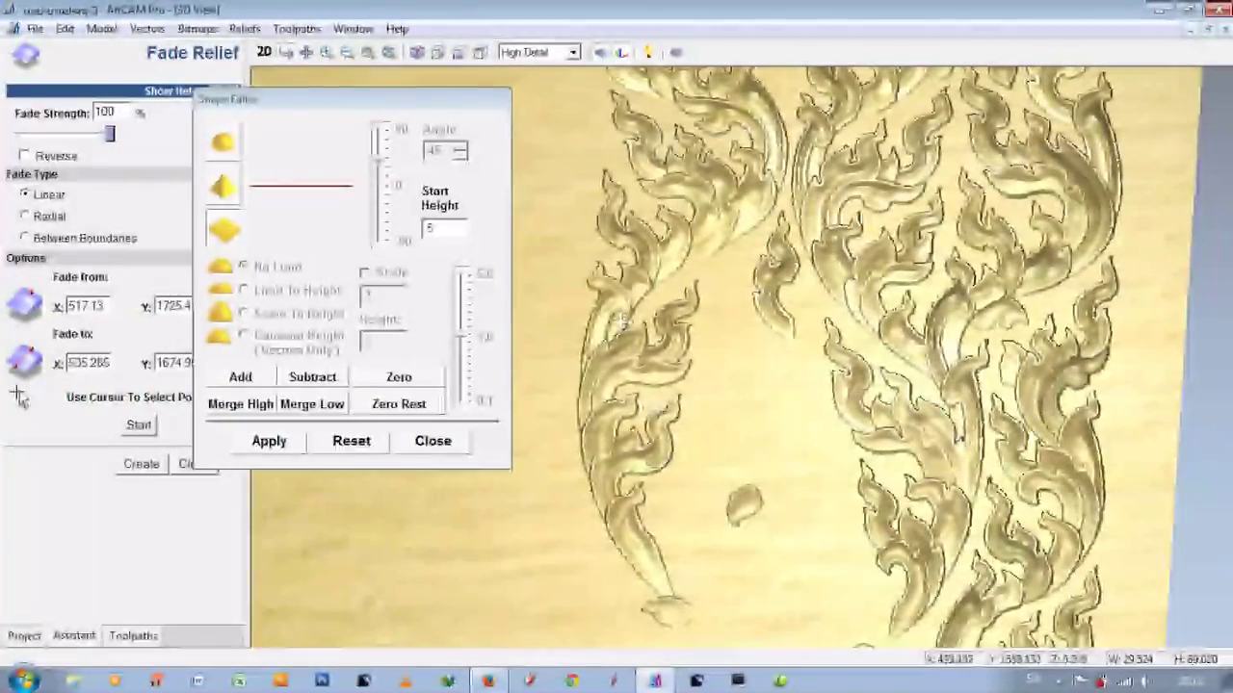
left_click(266, 53)
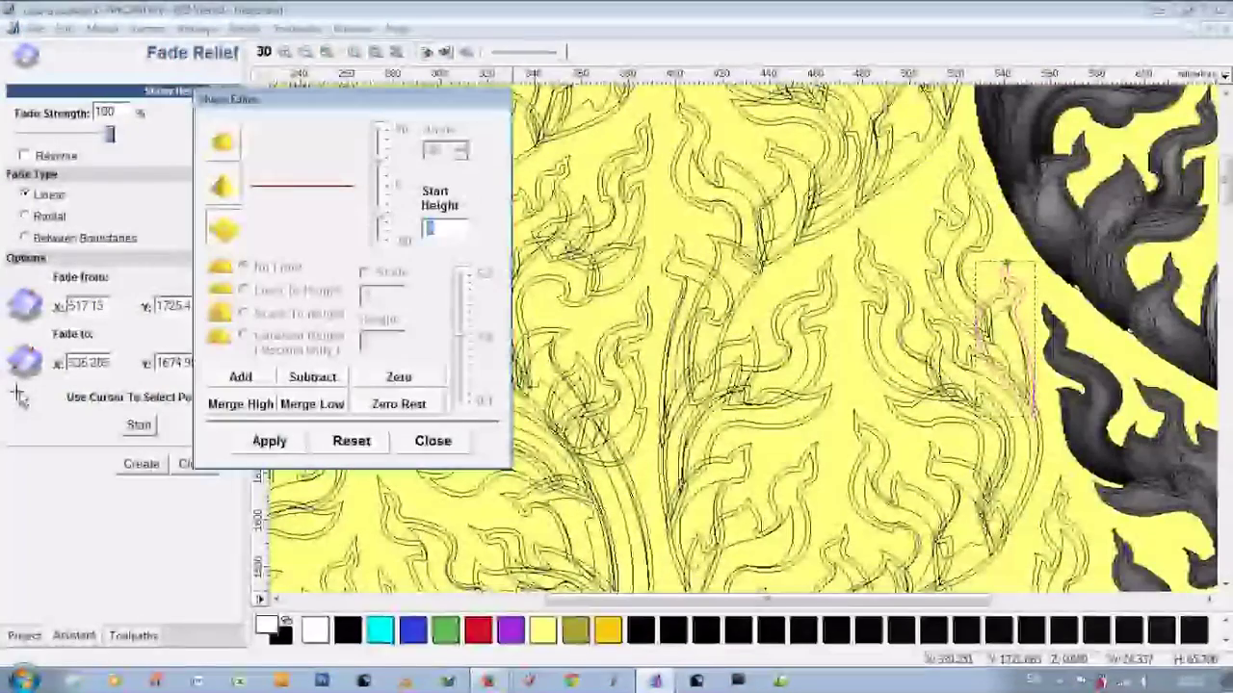
Step: Shape the current leaf at 0.3, trying a rounded then an angled profile
type(".3")
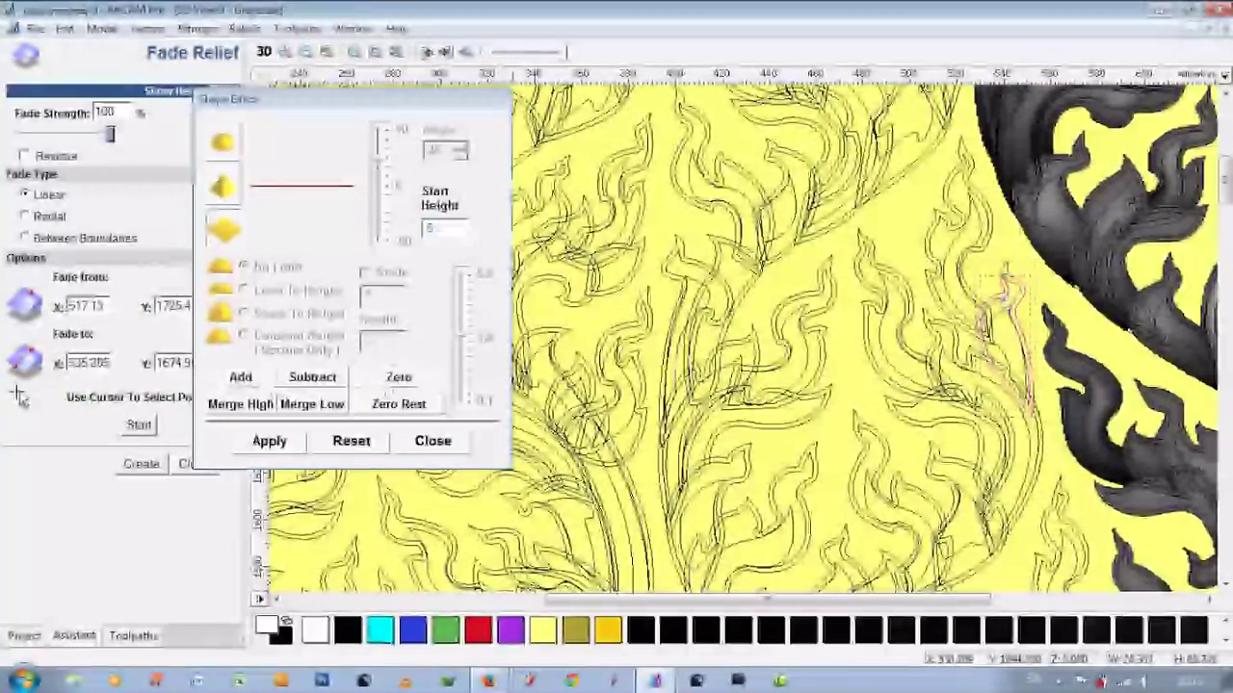
left_click(222, 143)
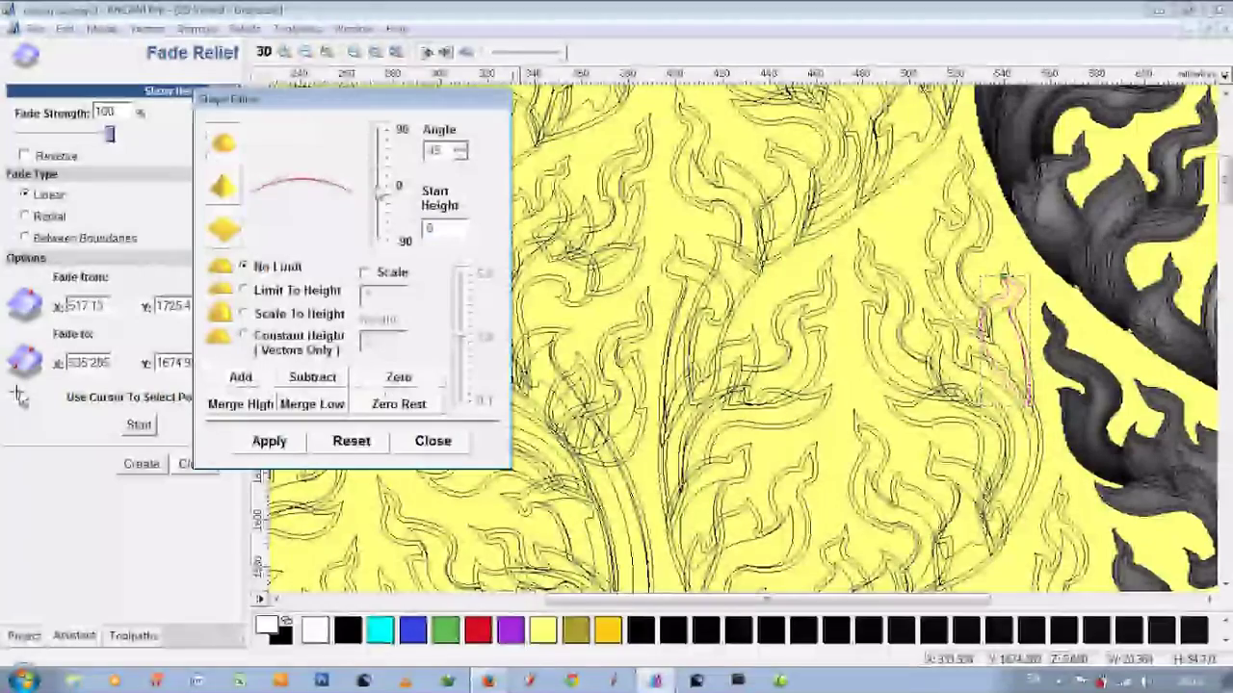
left_click(223, 229)
left_click(223, 186)
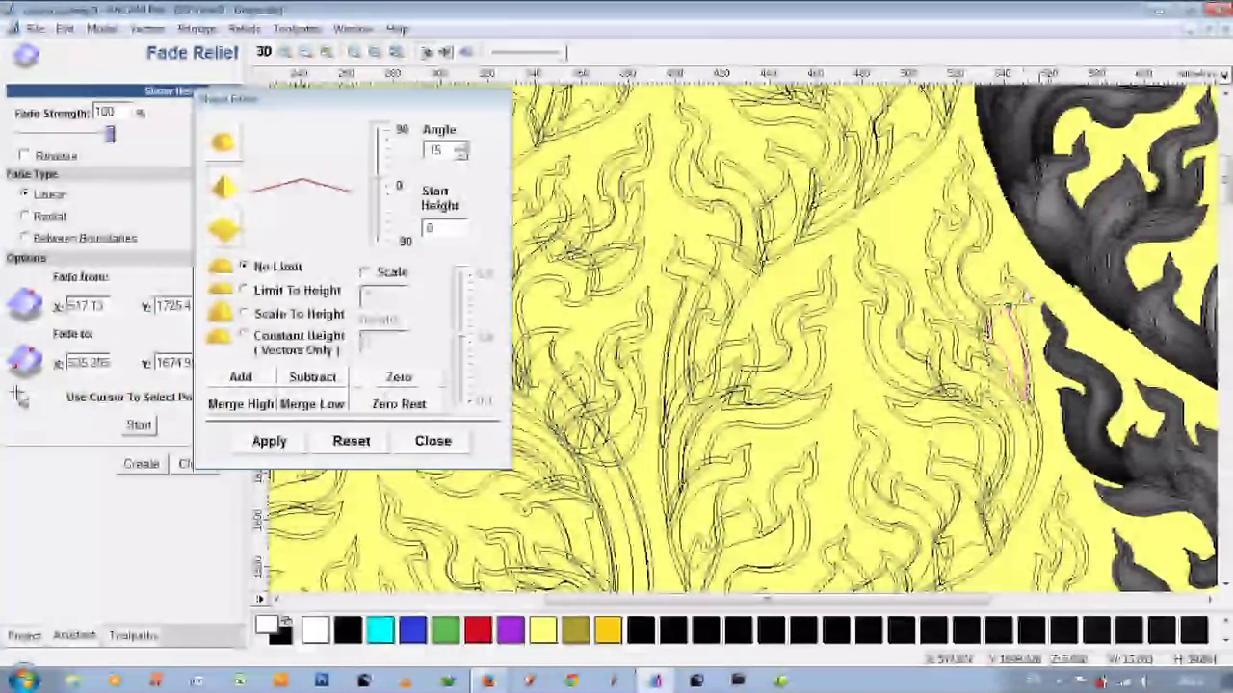
Step: Pick the next leaf, set the fade direction along it and check it in 3D
left_click(995, 339)
left_click_drag(995, 322, 927, 414)
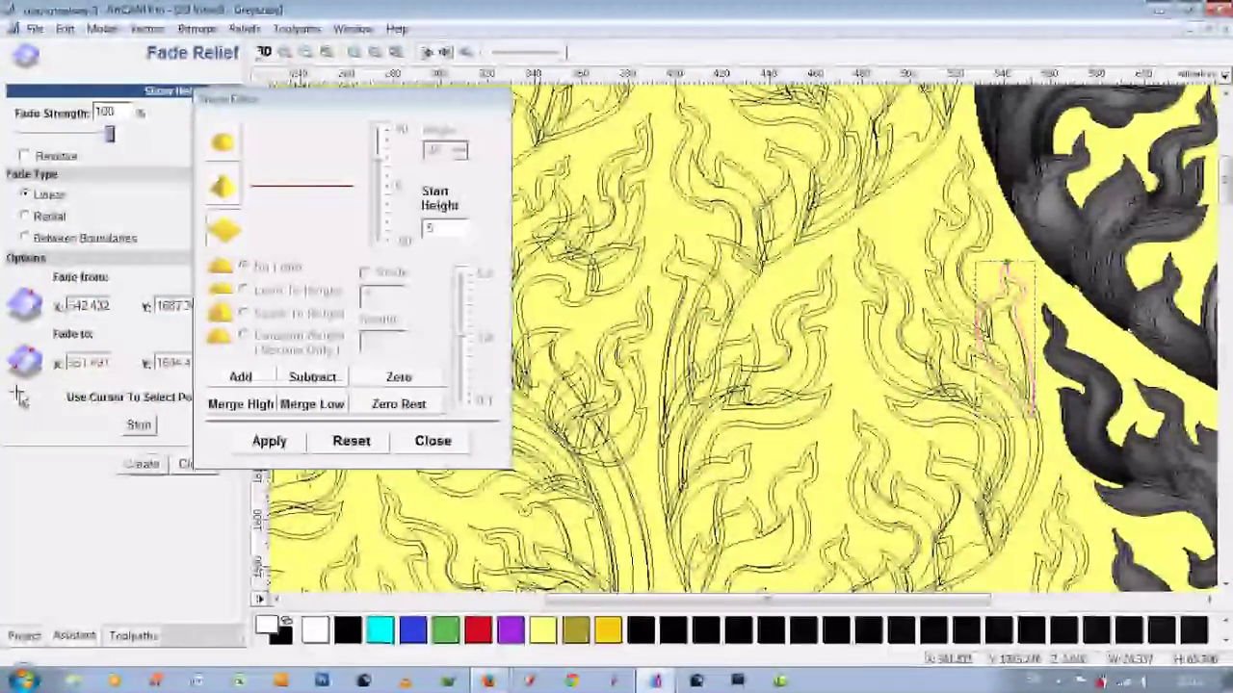
left_click(263, 51)
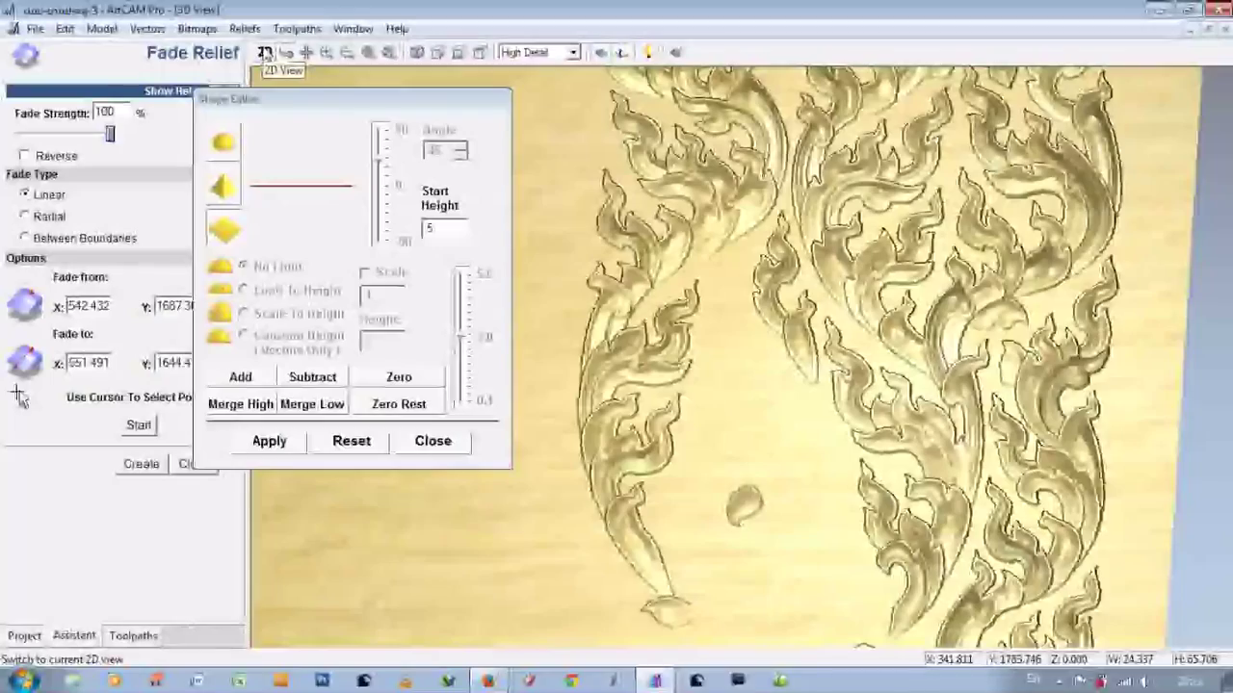
left_click(262, 51)
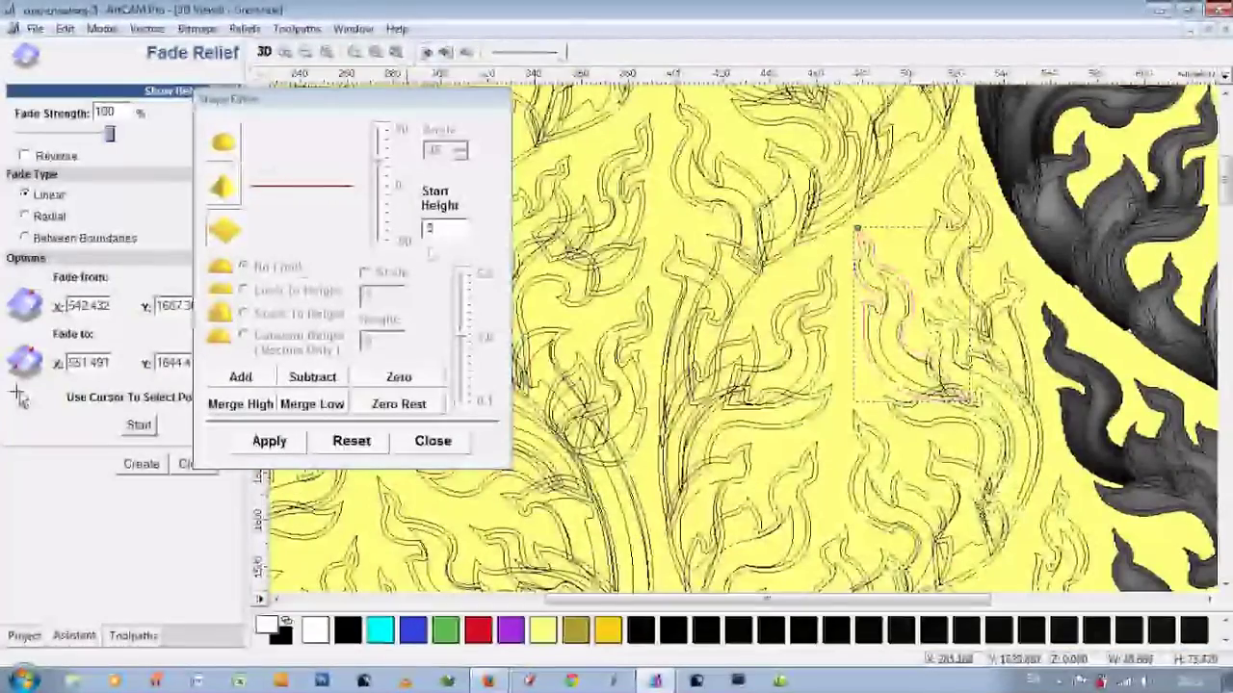
Step: Add the larger right-hand leaf at start height 6 with an angled profile
type(".2")
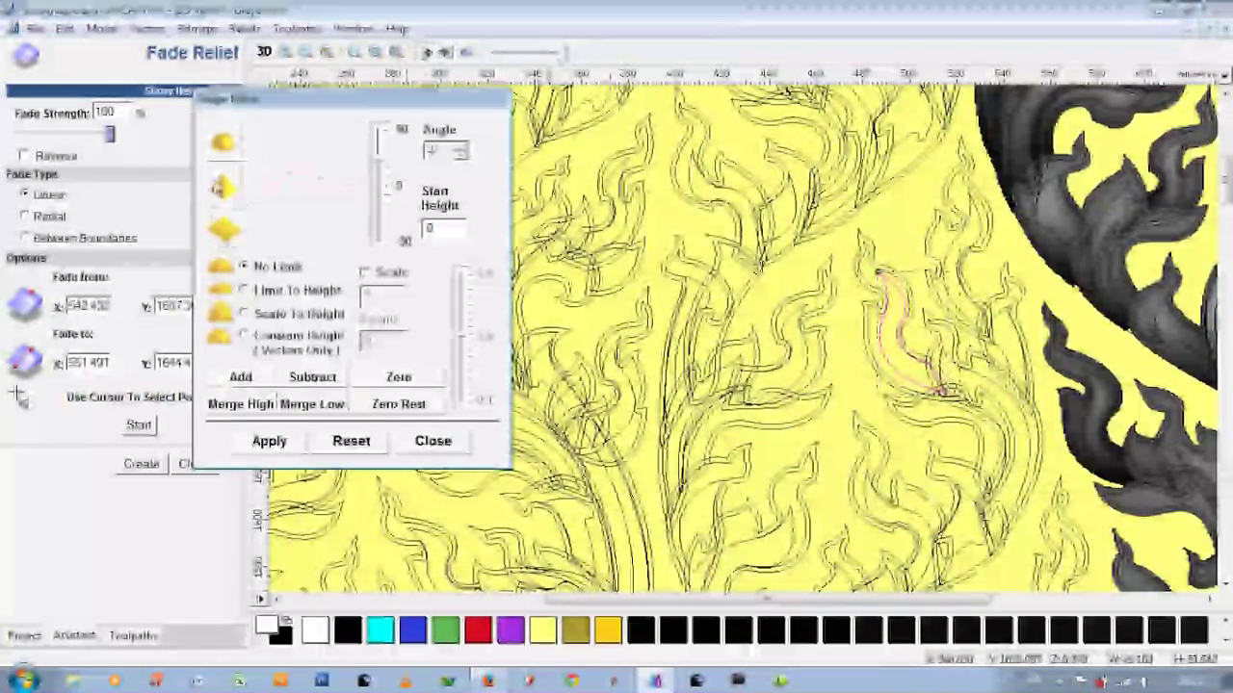
type("15")
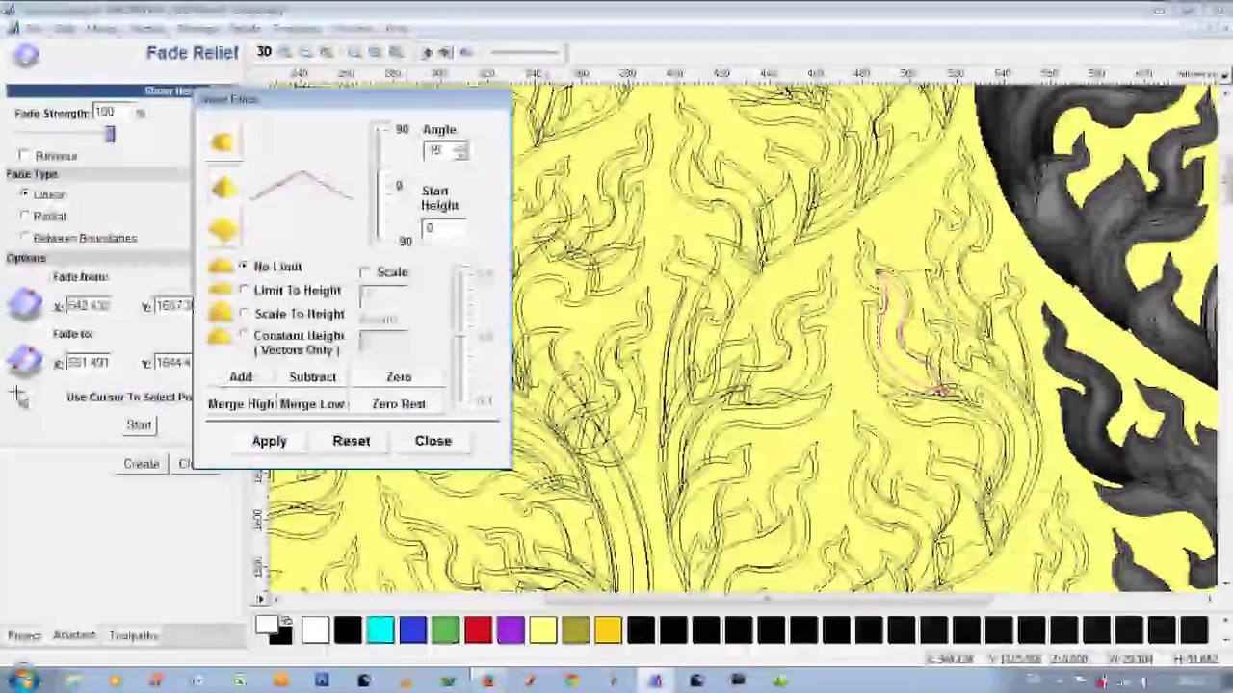
left_click(959, 354)
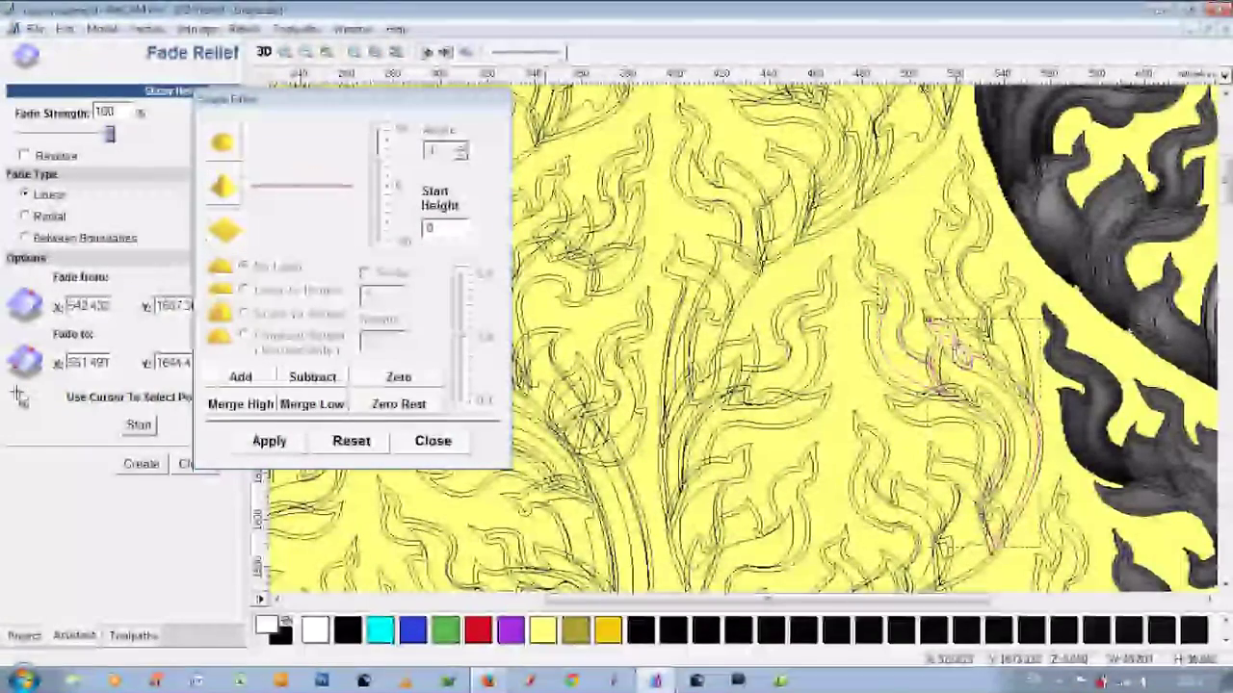
type("60")
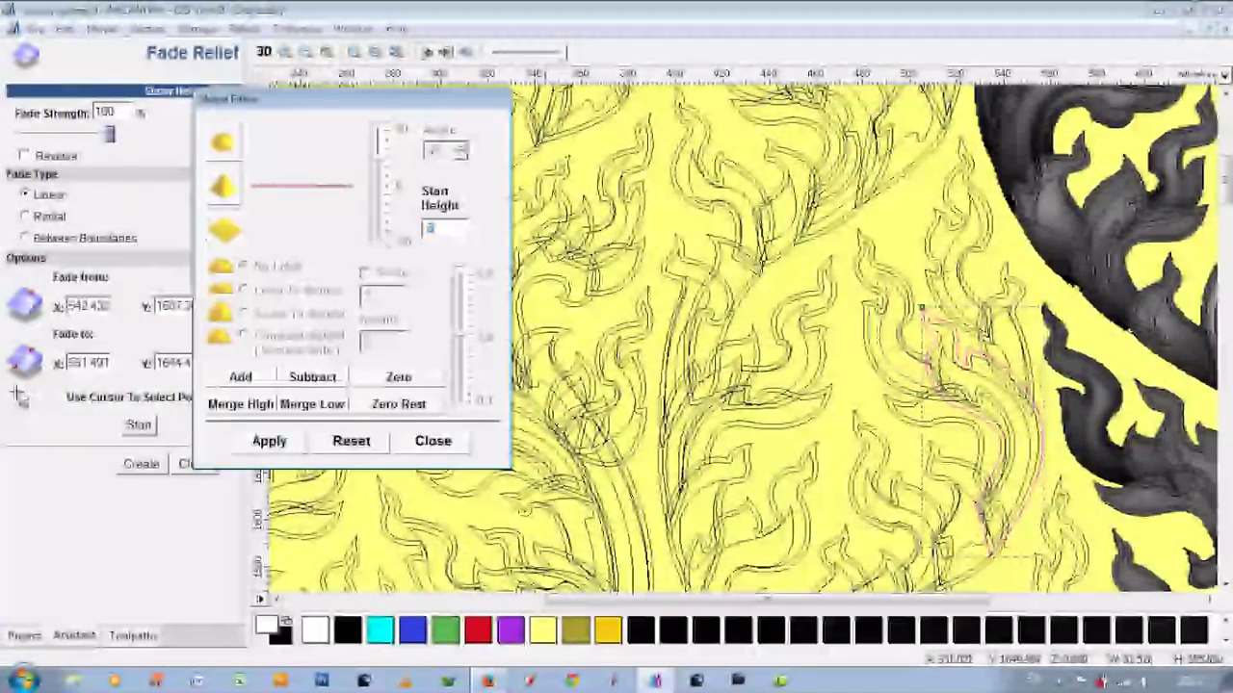
key("Return")
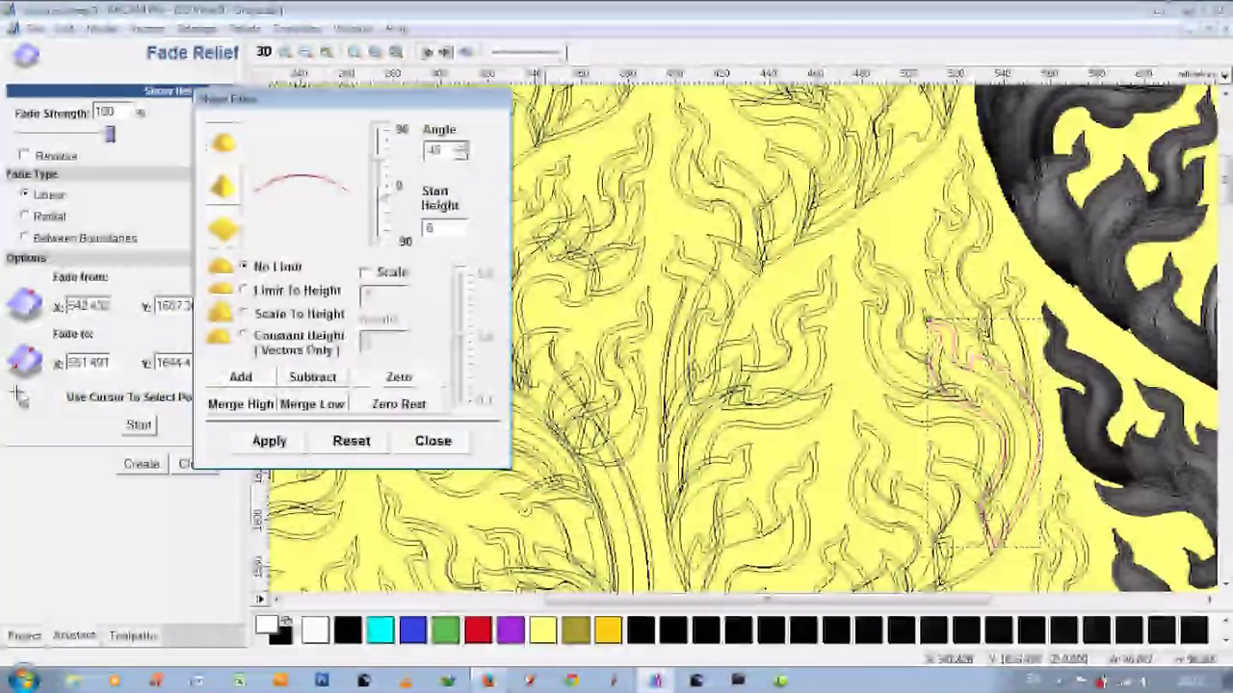
left_click(404, 383)
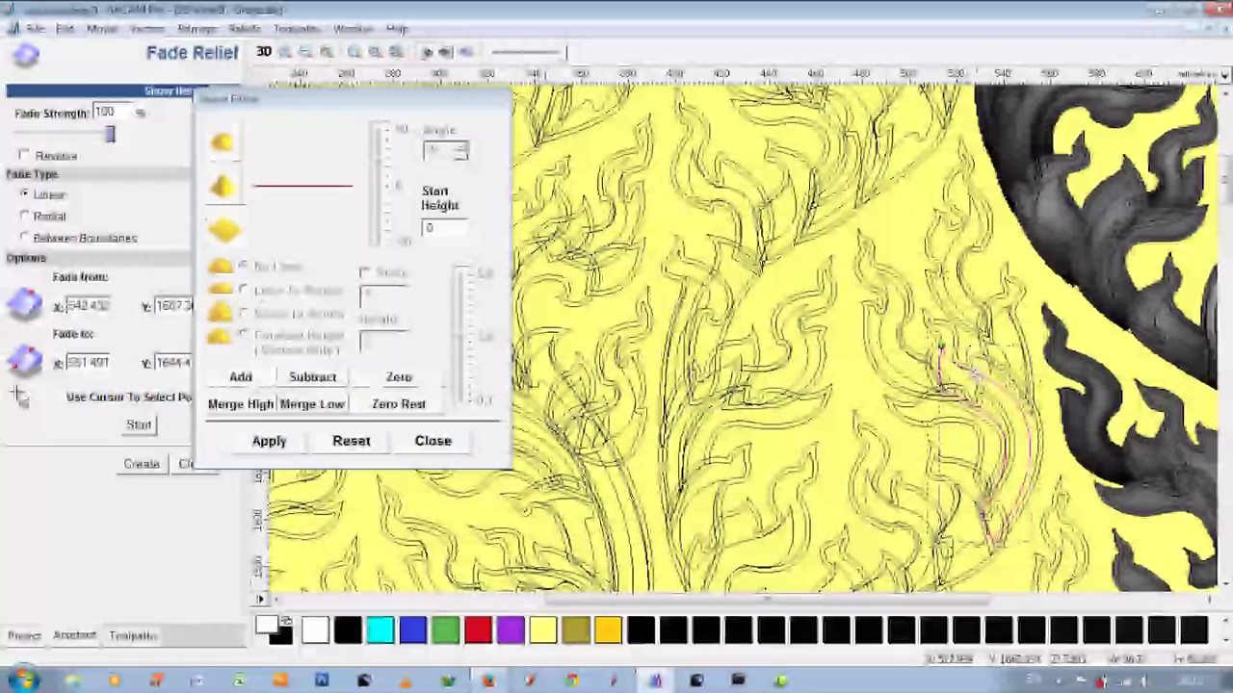
left_click(258, 381)
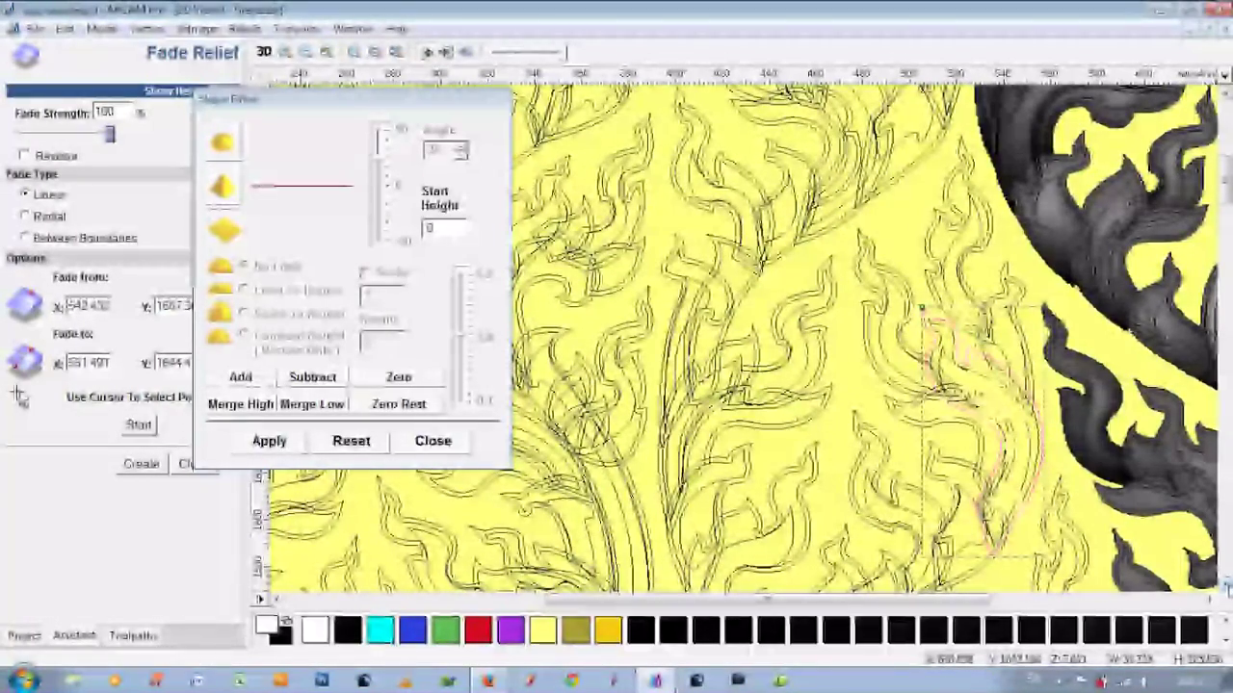
scroll(741, 337, "down", 2)
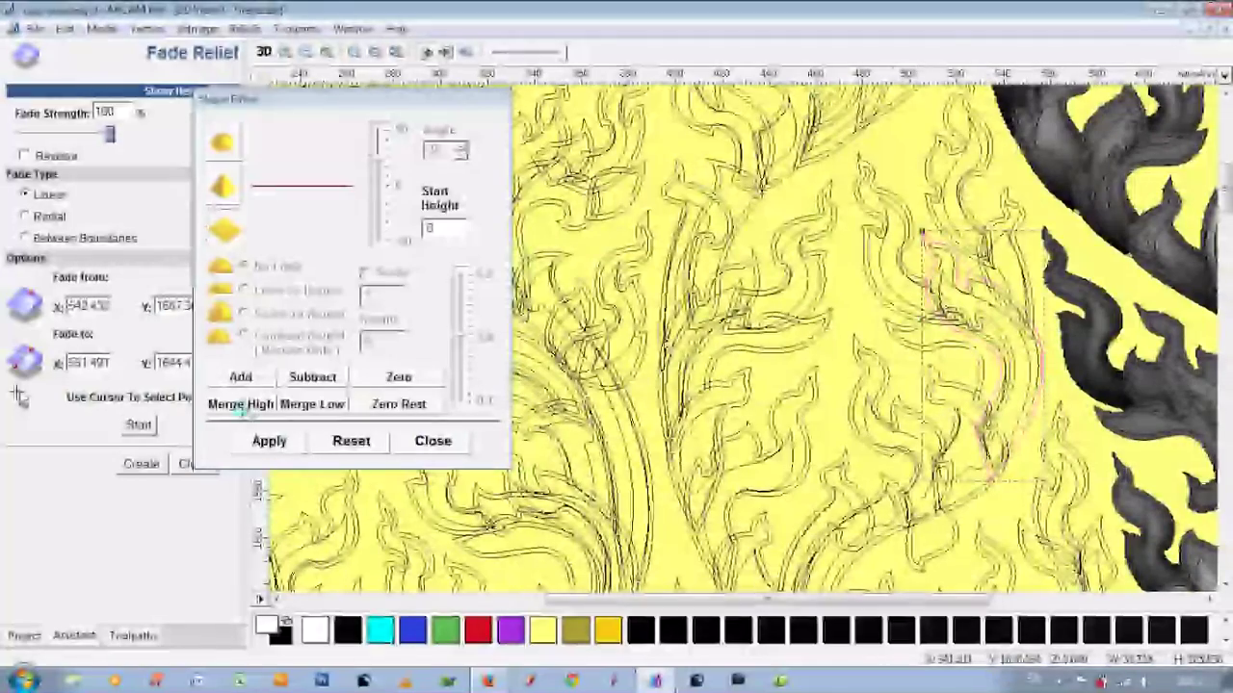
left_click(262, 51)
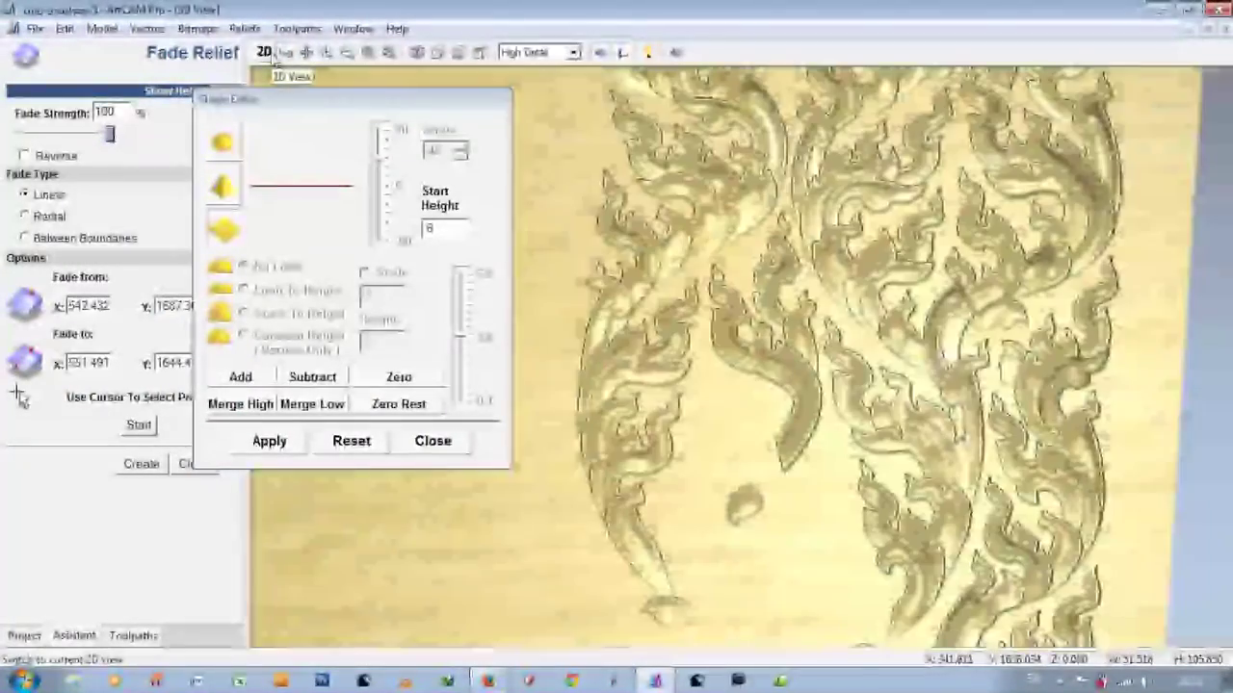
left_click(263, 51)
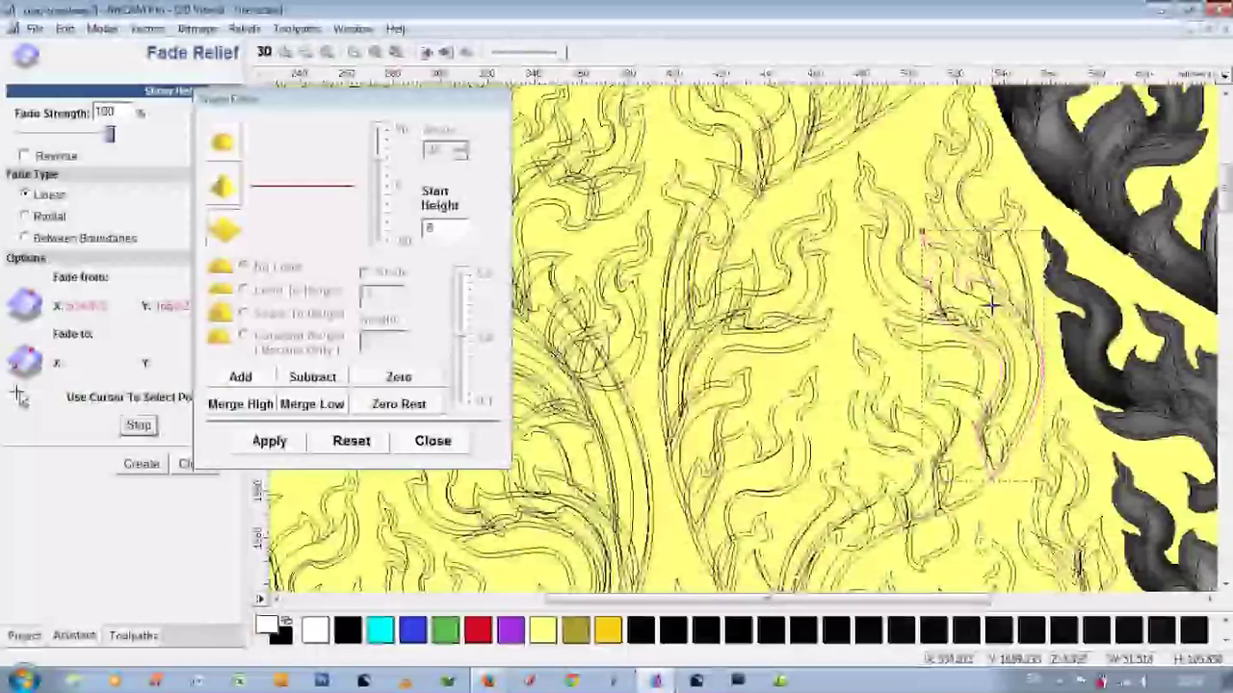
left_click(263, 51)
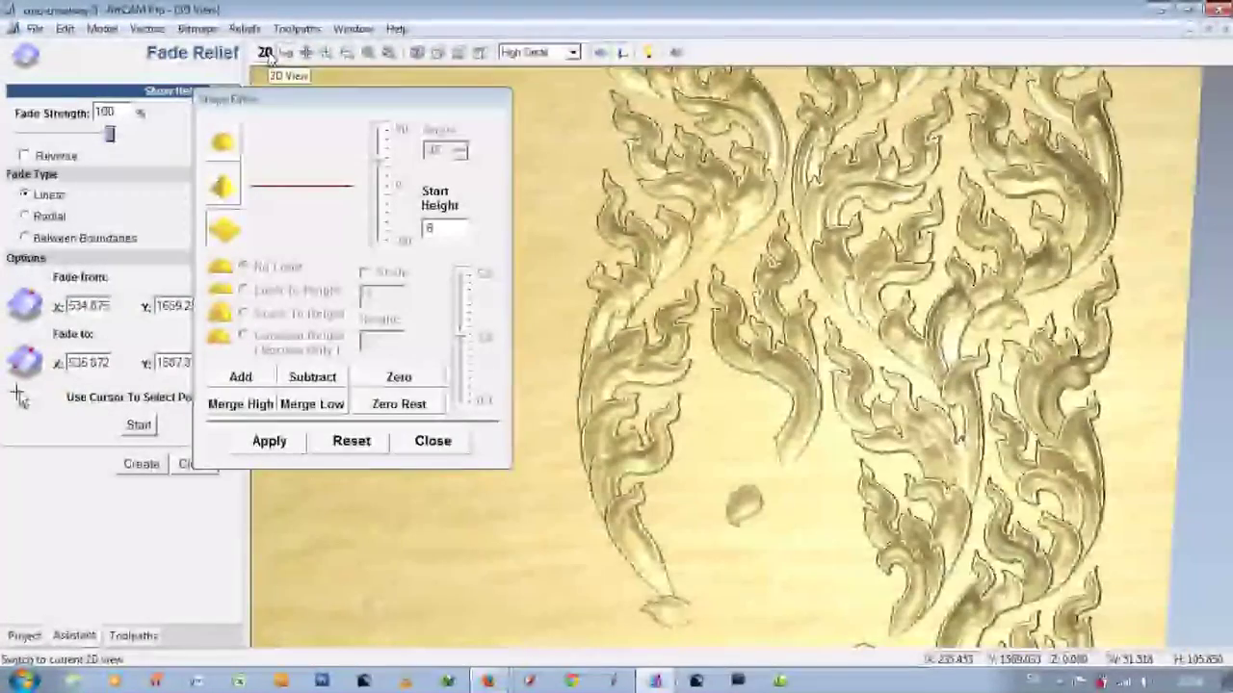
left_click(265, 52)
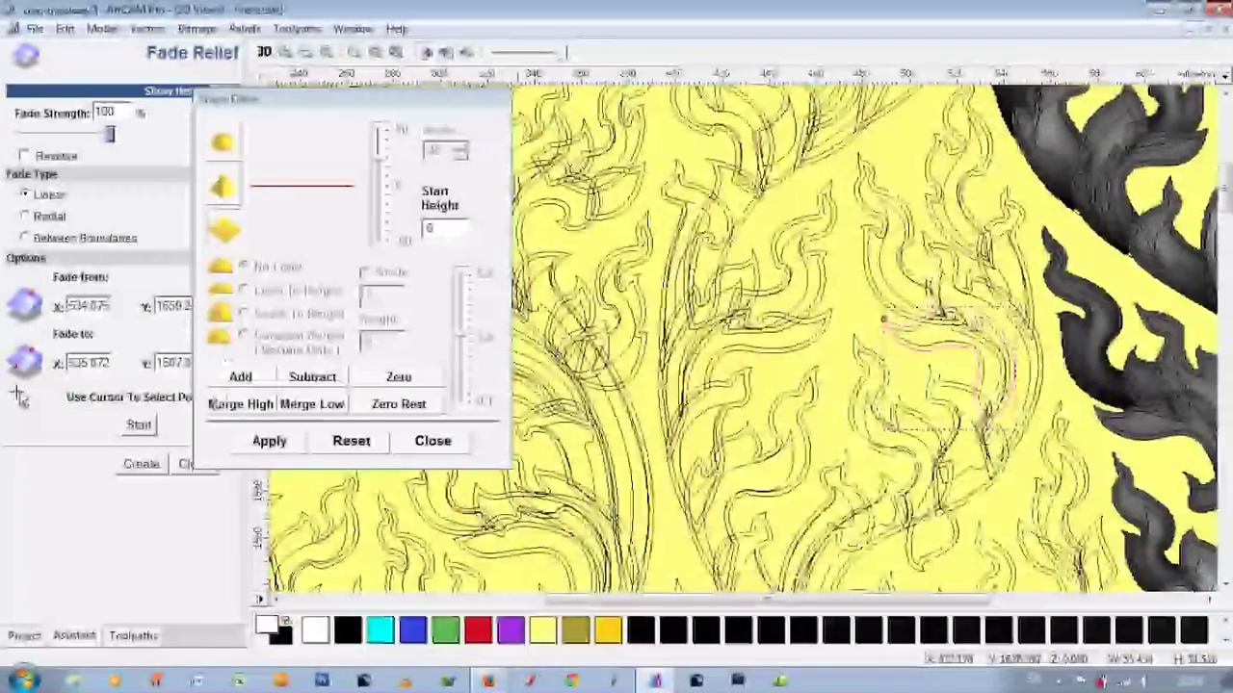
Step: Give another leaf an angled profile and fade it from X 523.7 to 510.598
double_click(427, 228)
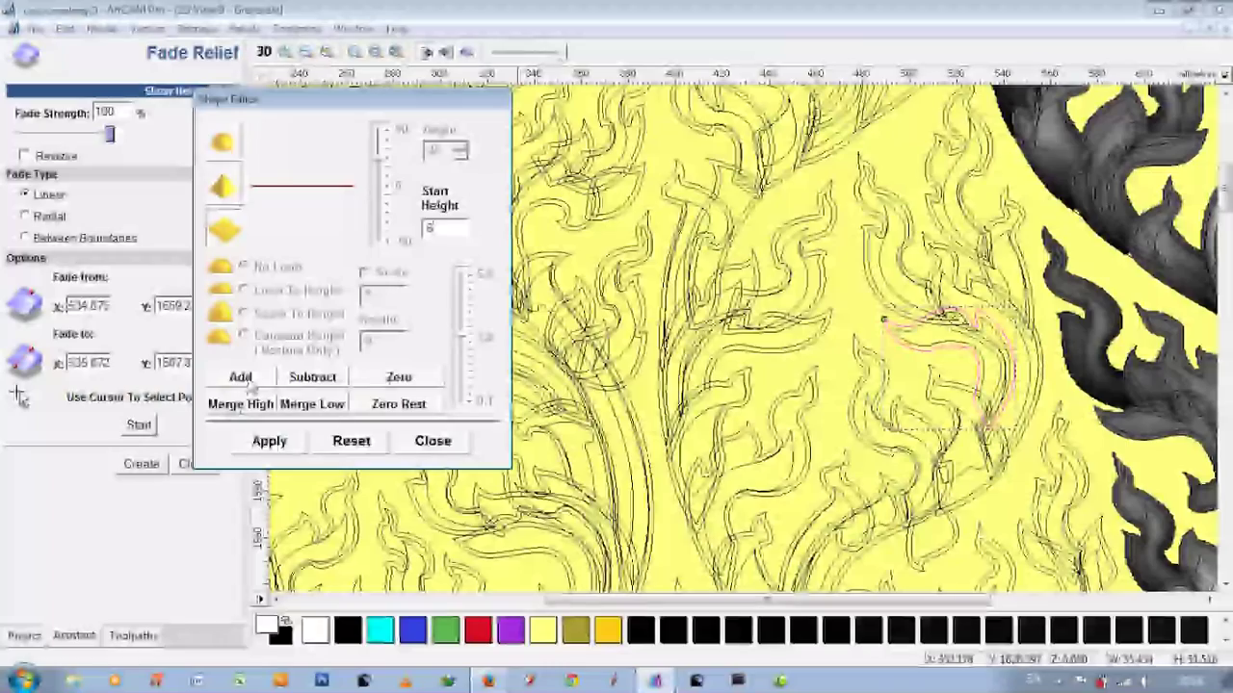
left_click(407, 383)
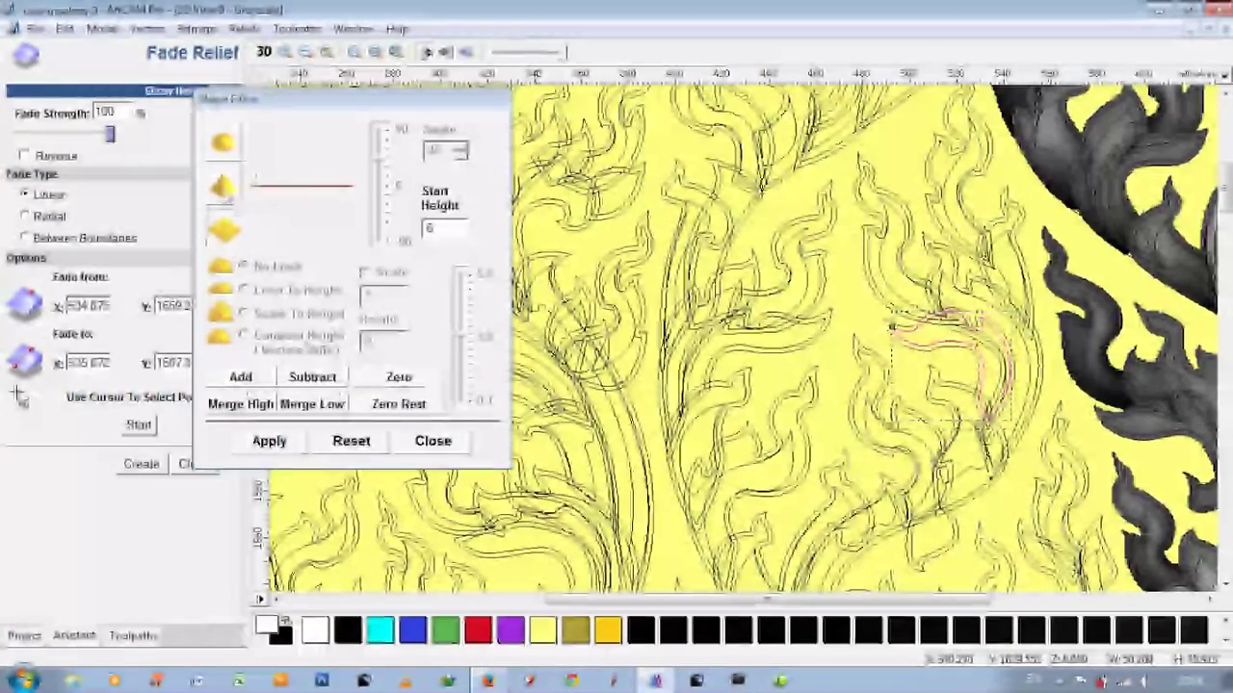
left_click(221, 186)
left_click(137, 425)
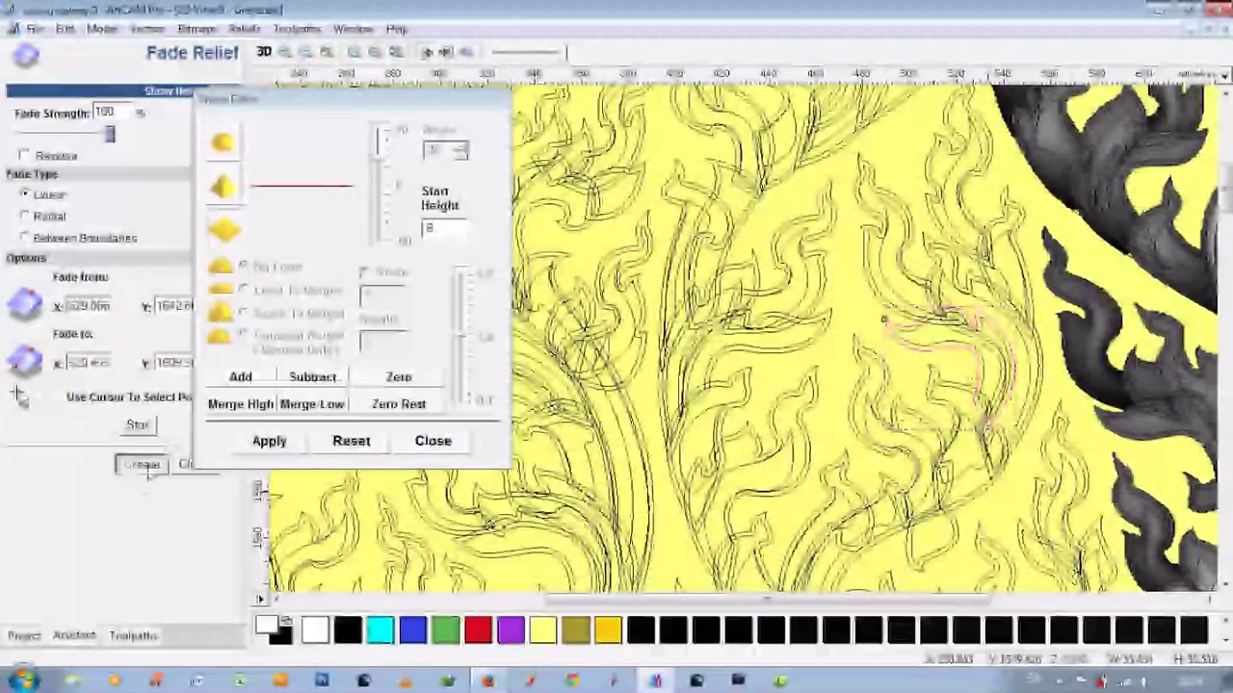
left_click(264, 53)
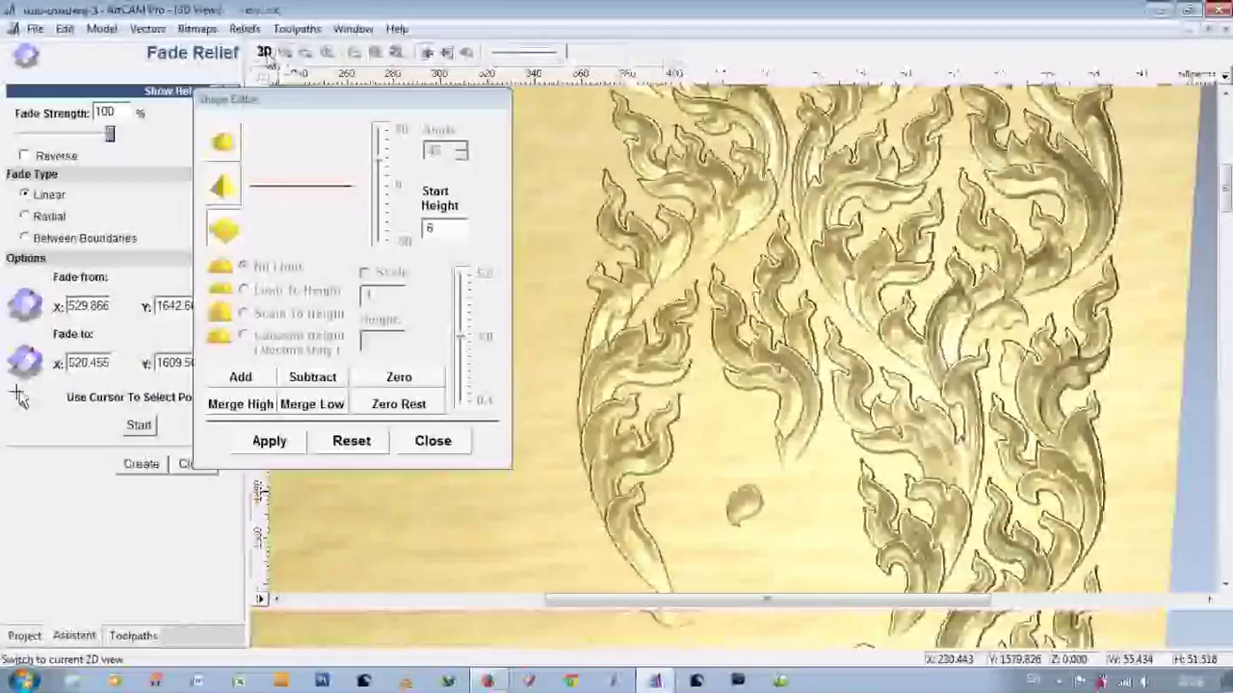
left_click(264, 53)
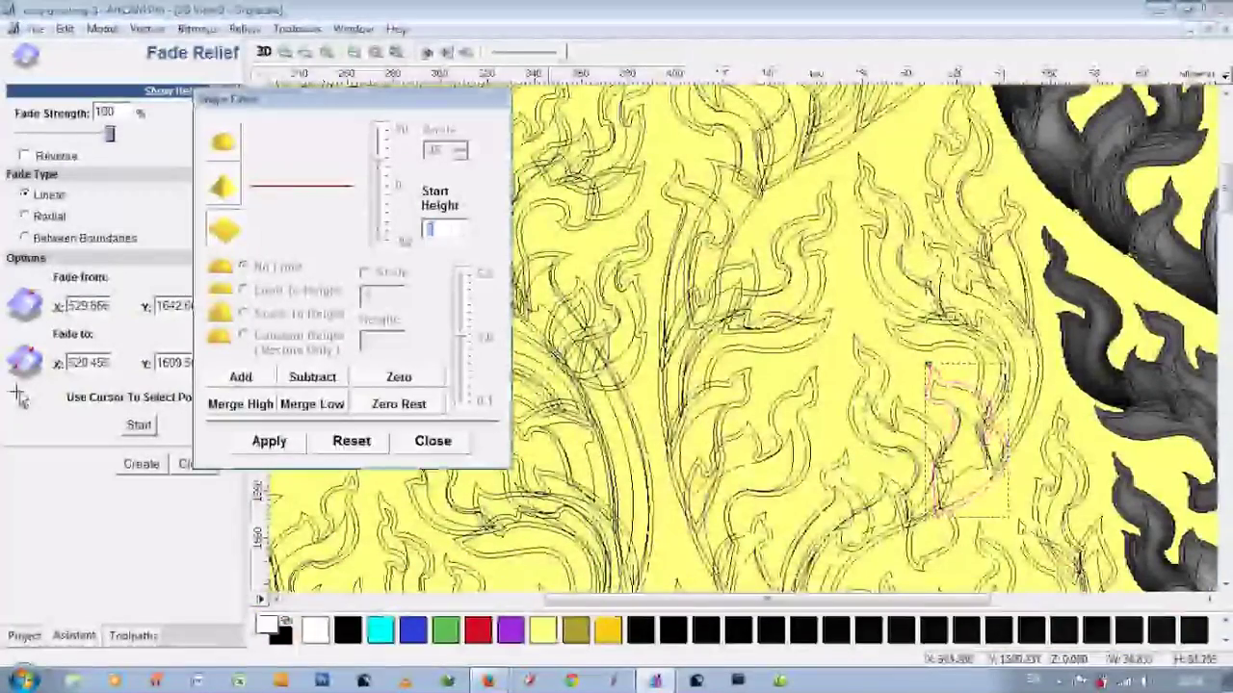
Step: Switch the leaf to a 45° angled profile and review the finished relief in 3D
type(".0")
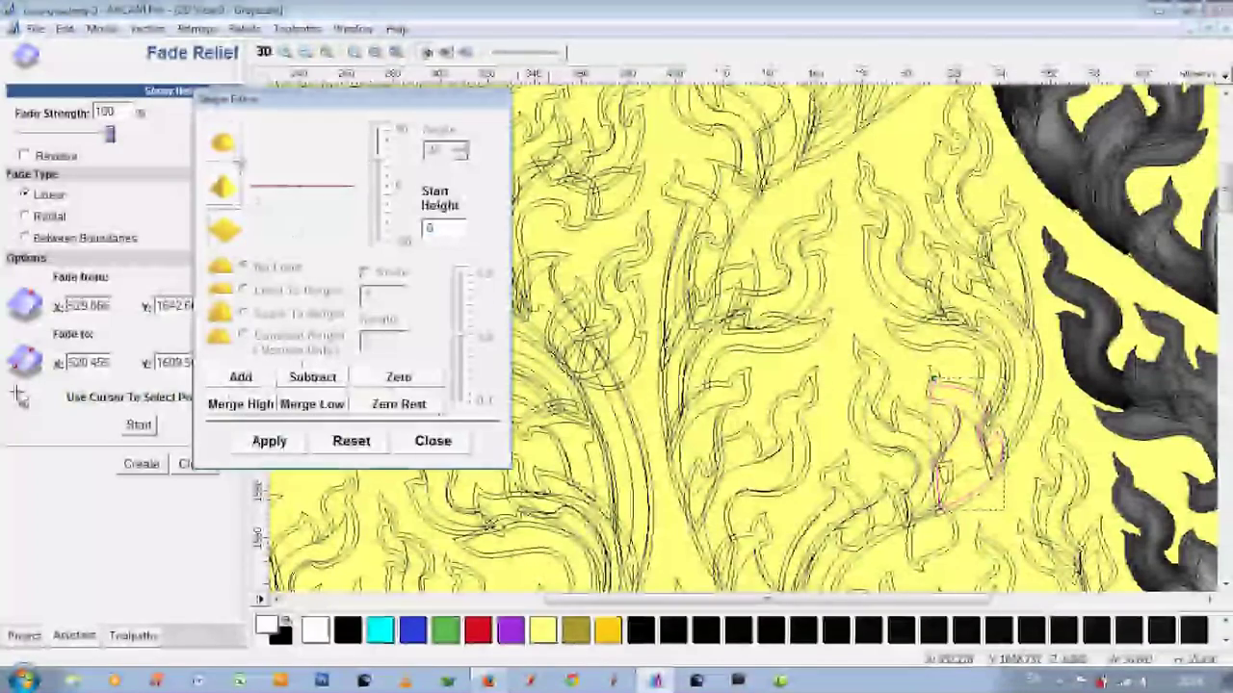
left_click(222, 187)
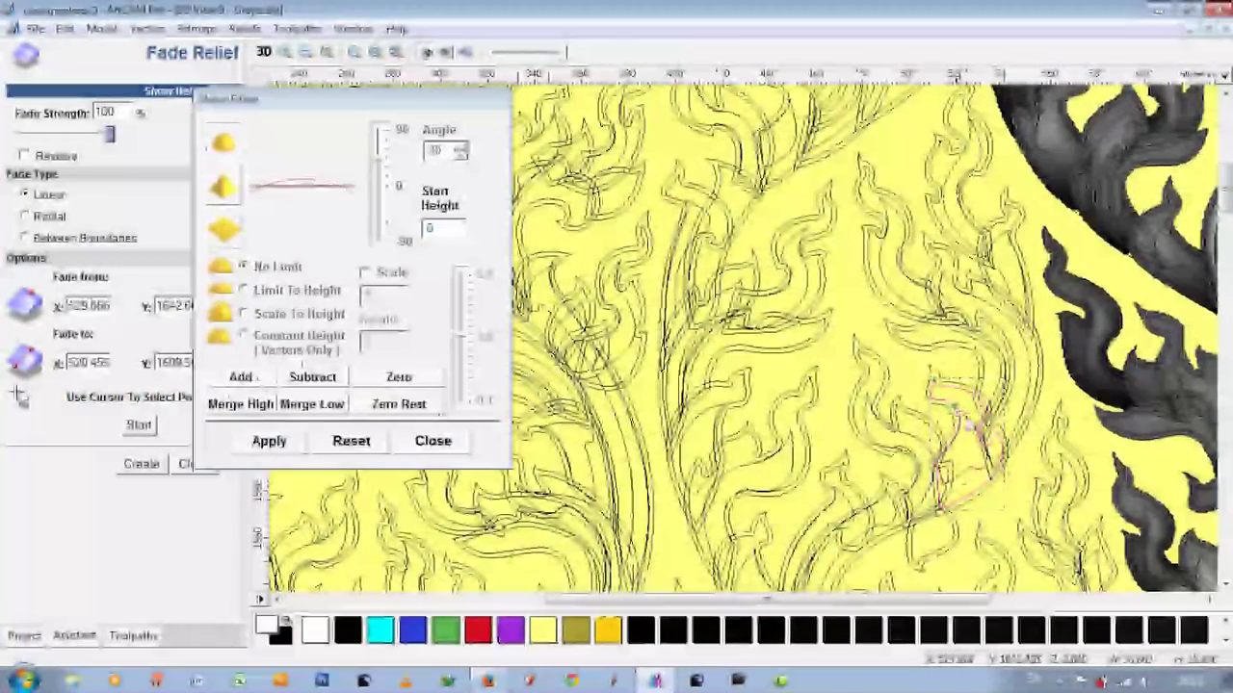
left_click_drag(376, 195, 380, 135)
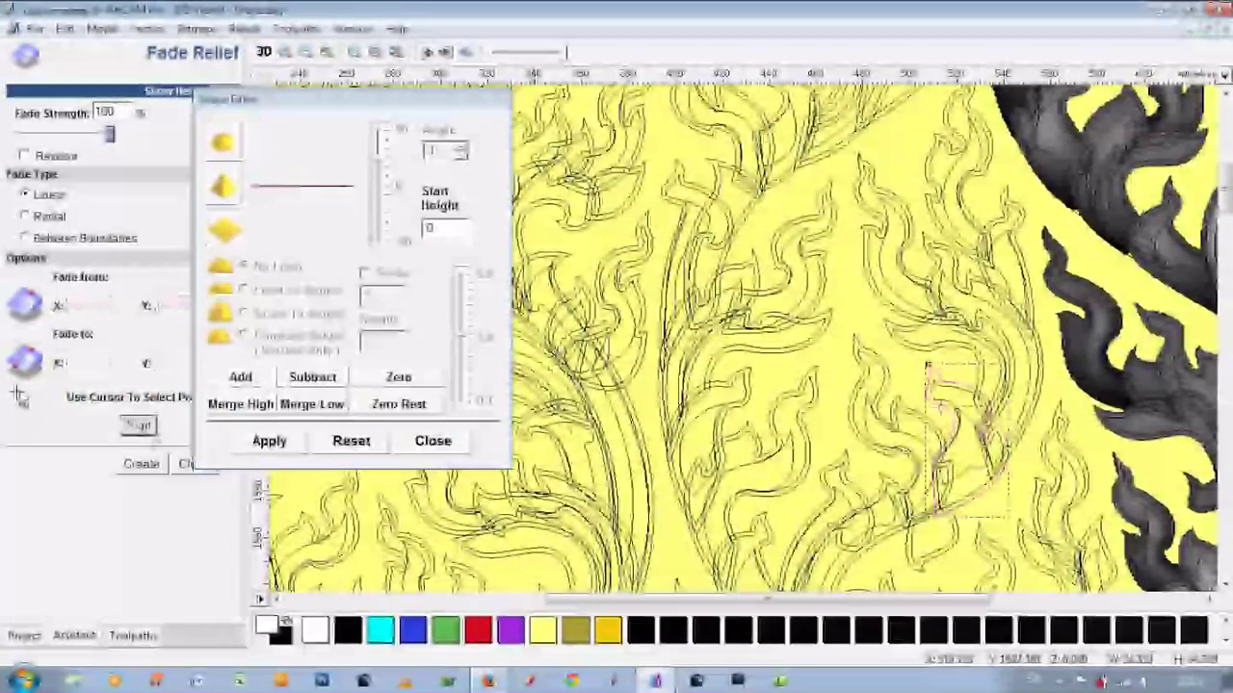
key("F3")
scroll(679, 426, "up", 2)
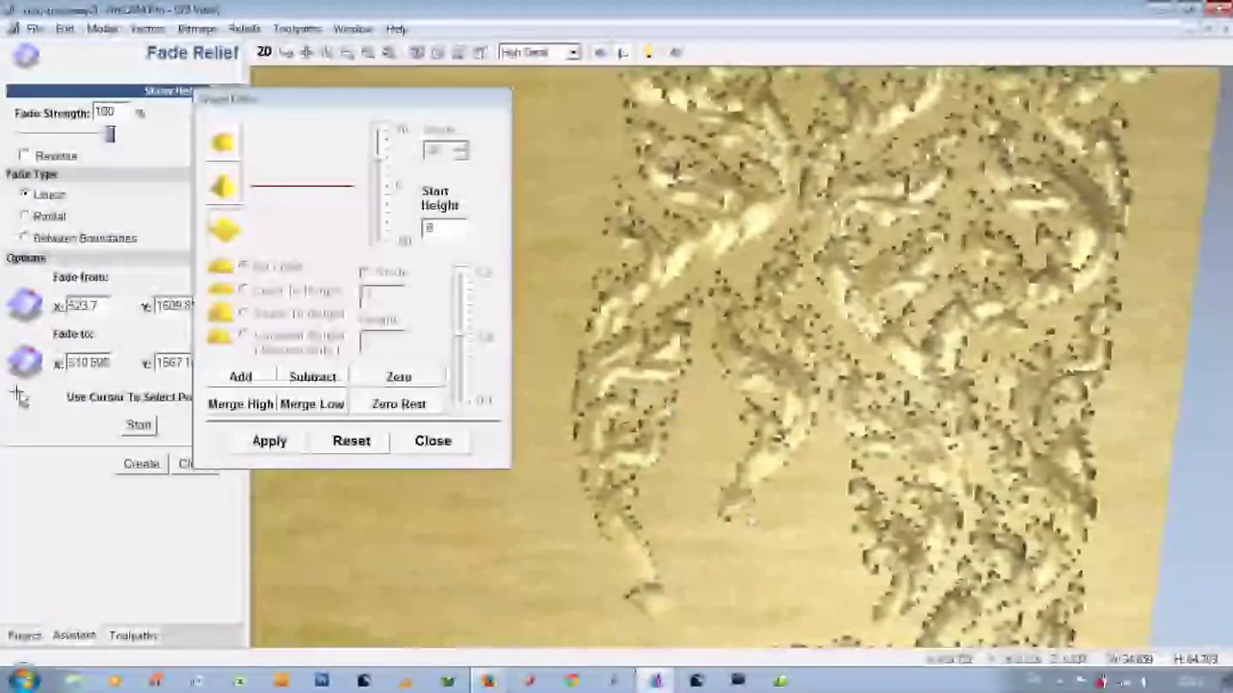
scroll(771, 453, "up", 1)
scroll(855, 482, "up", 1)
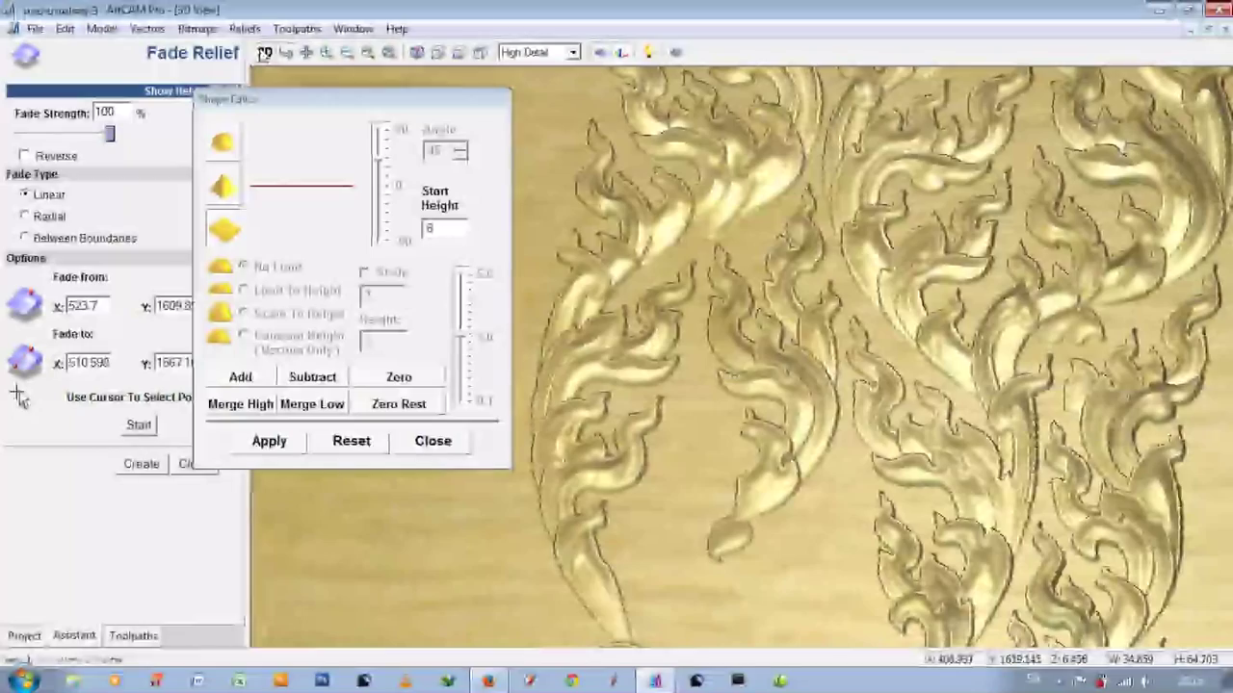
key("F2")
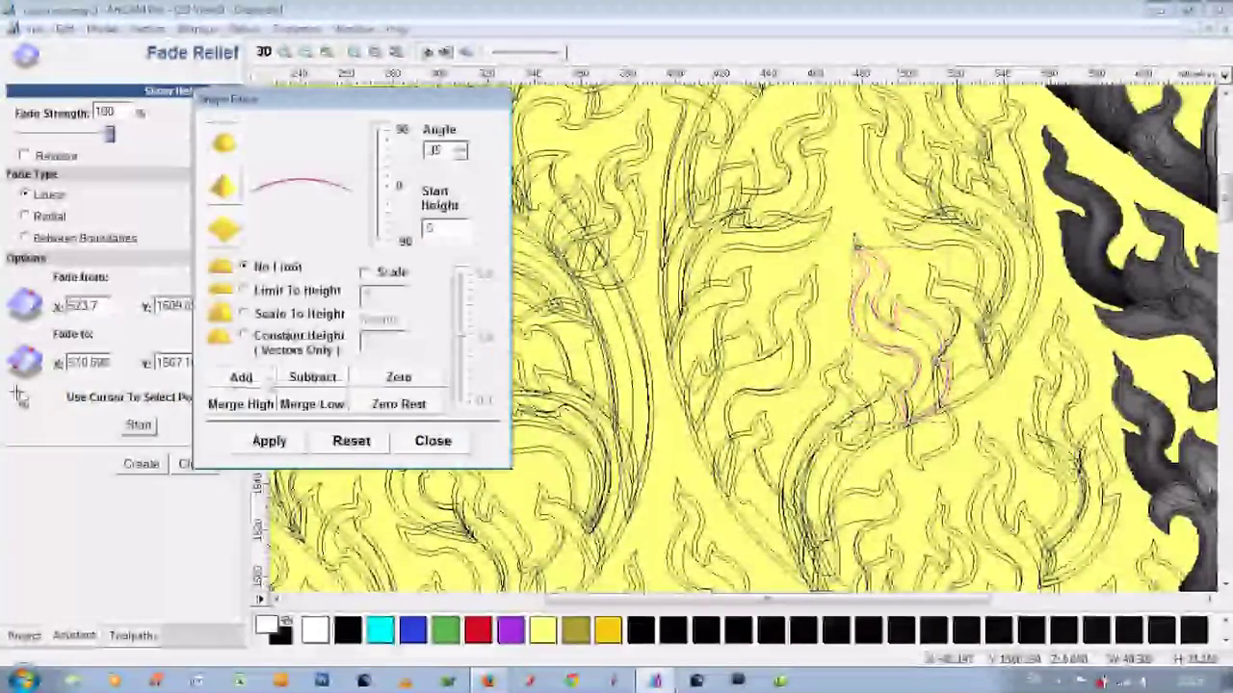
Step: Give the leaf an angled profile and start the fade on the next leaf vector
left_click(223, 186)
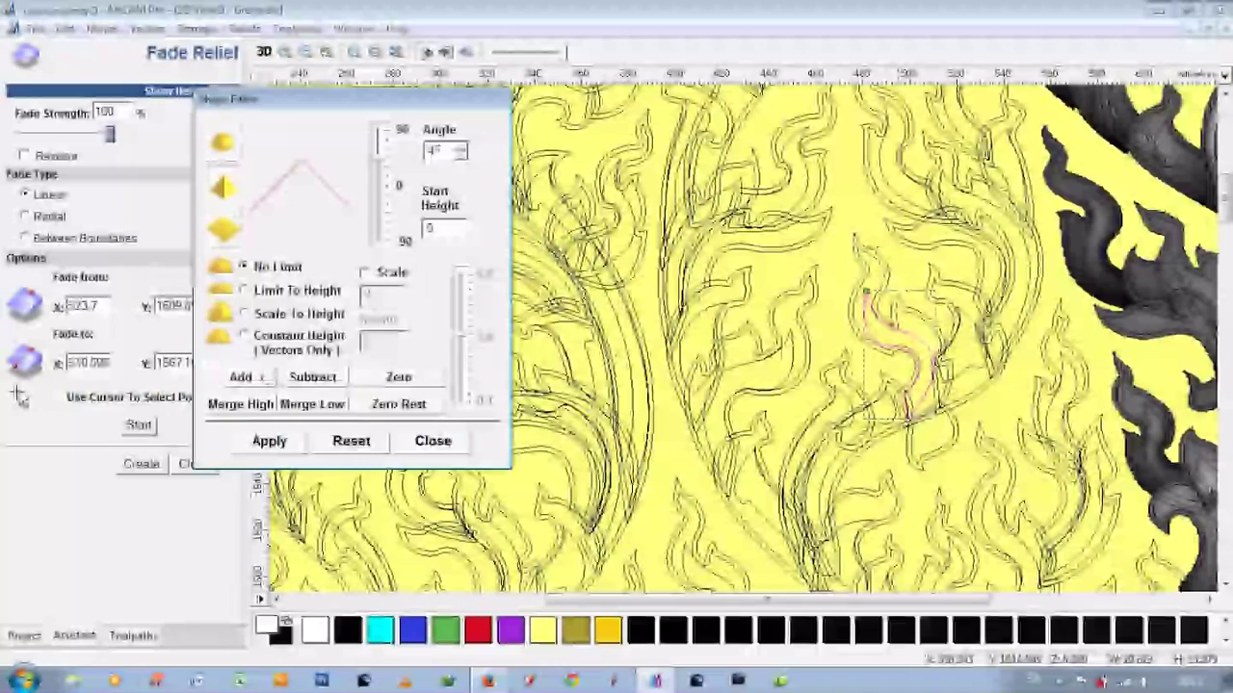
left_click(855, 253)
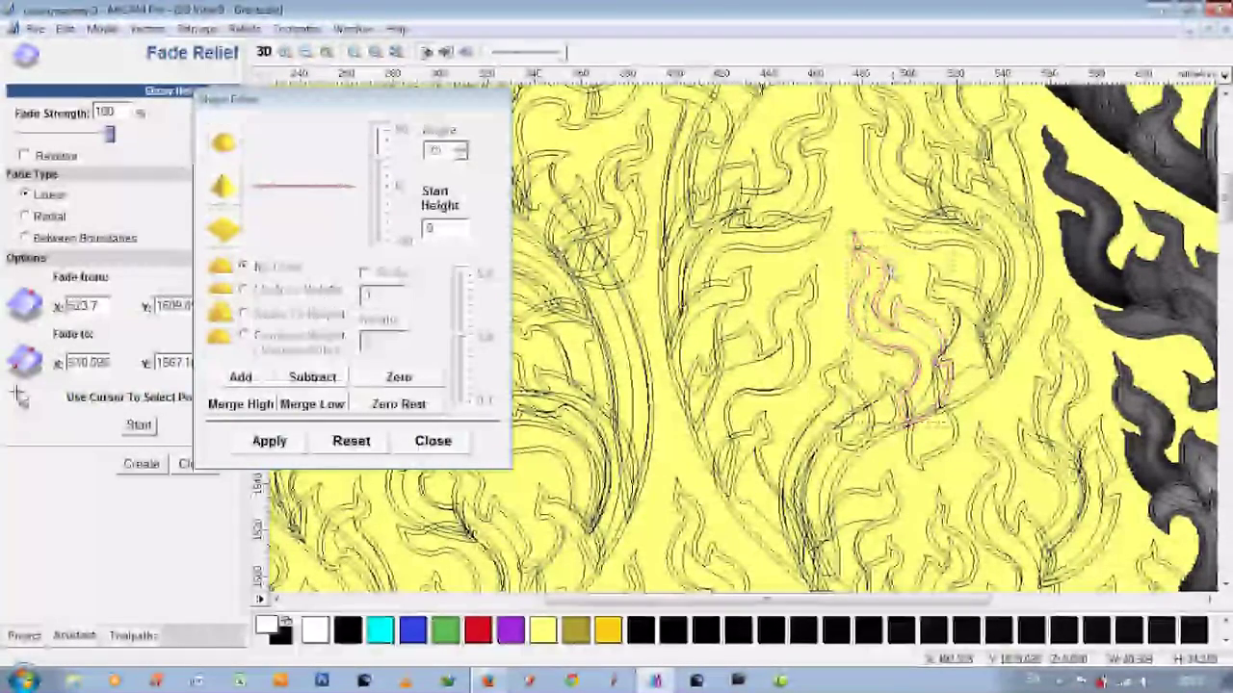
left_click(138, 424)
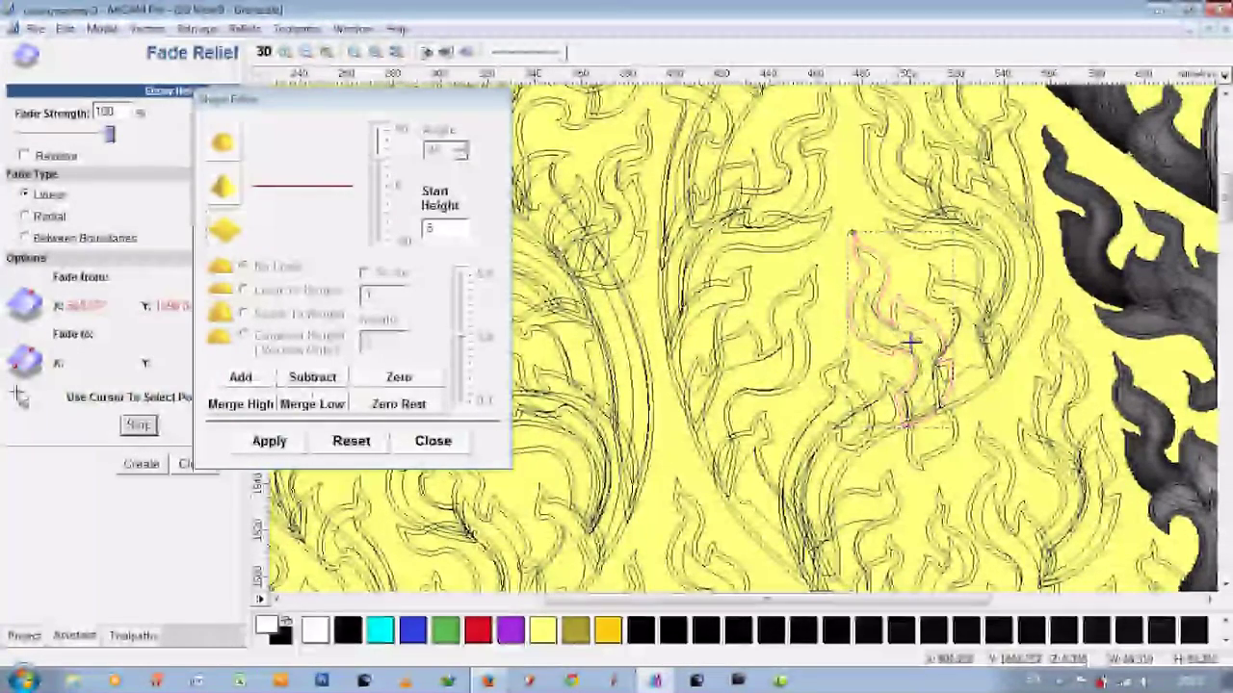
left_click(264, 52)
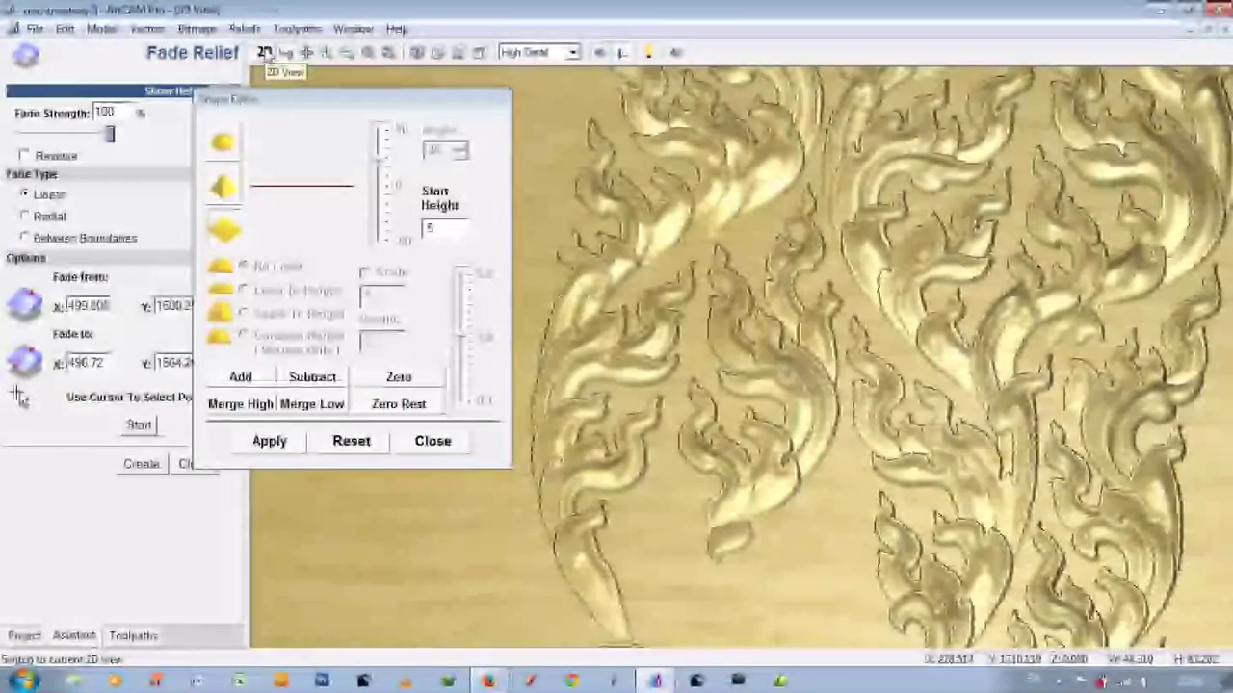
left_click(266, 53)
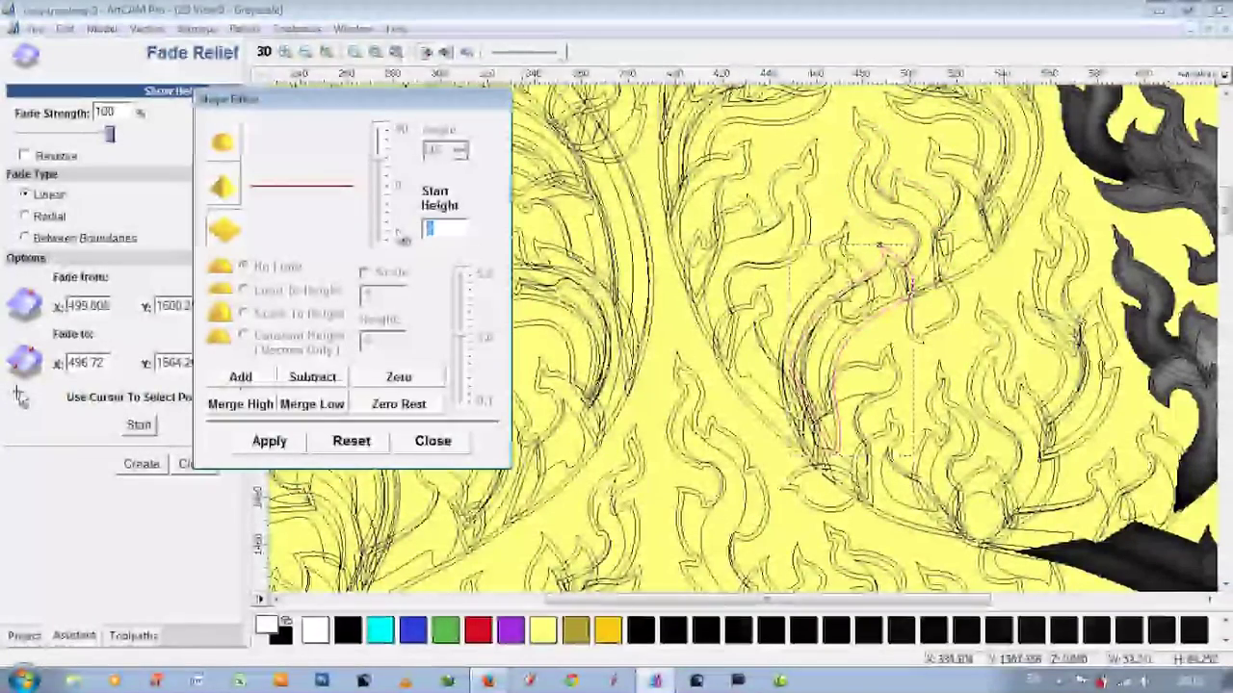
Step: Zero the selected leaf's relief, then add another flame leaf with a peaked 15° profile
type("6.0")
left_click(400, 384)
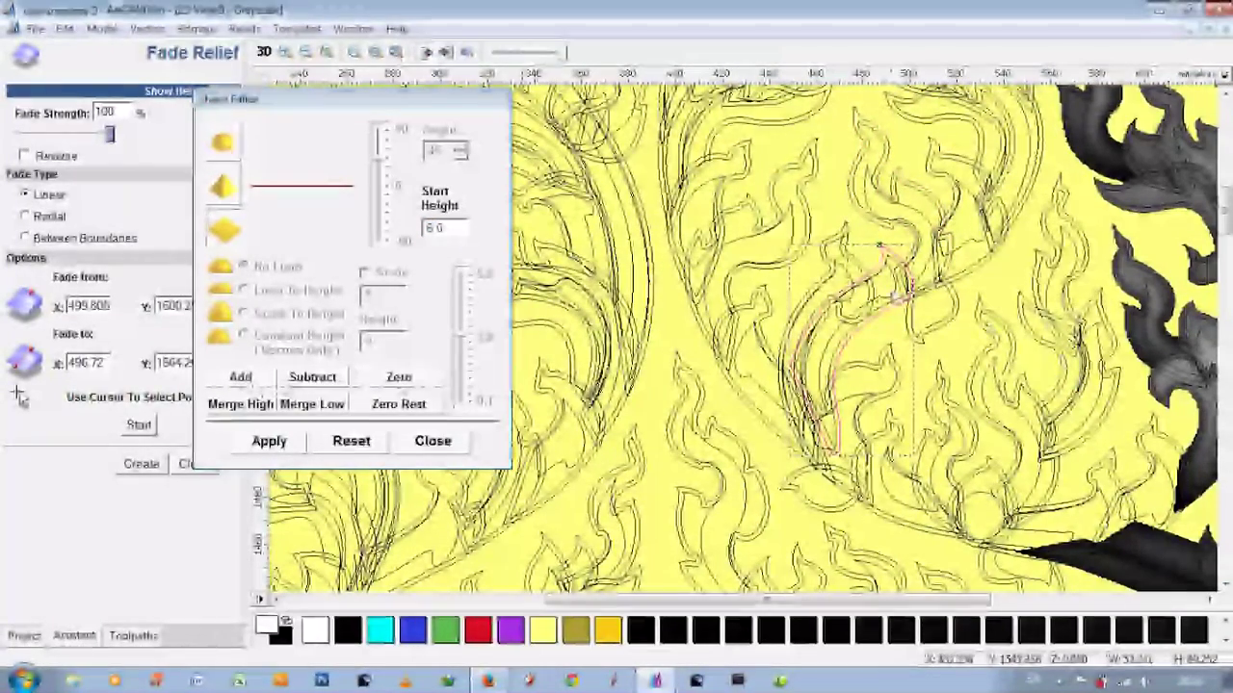
scroll(913, 287, "up", 2)
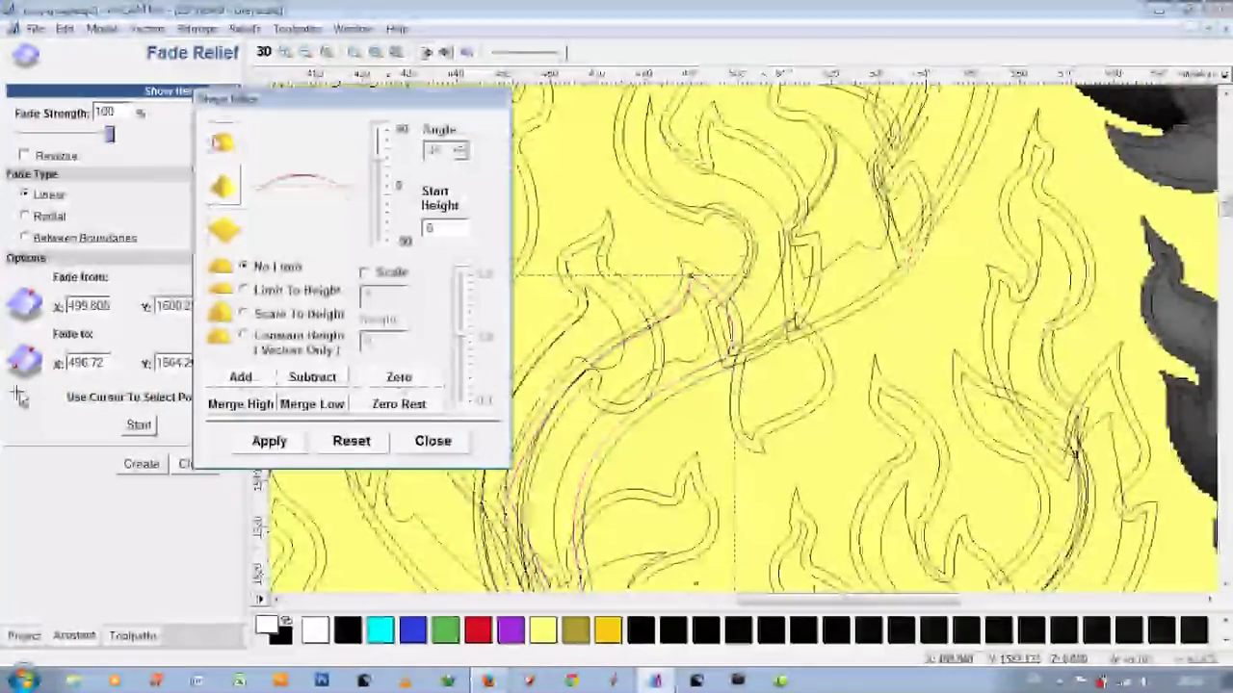
left_click(686, 289)
left_click_drag(383, 206, 384, 176)
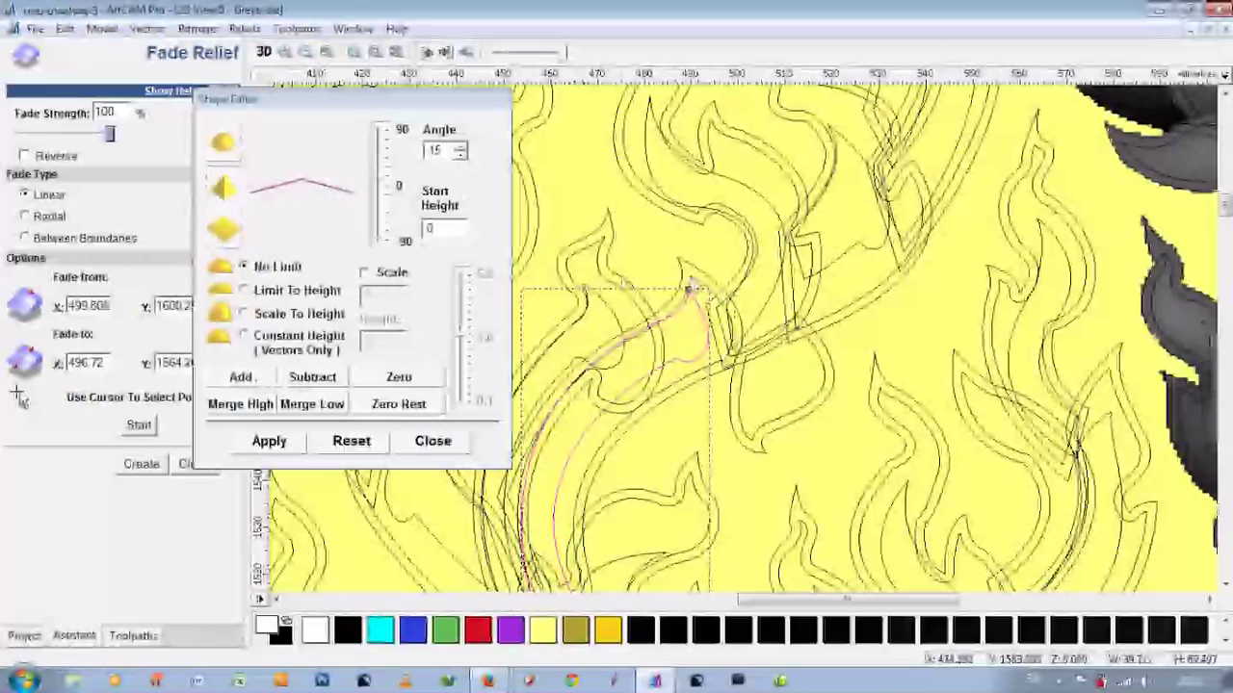
left_click(678, 258)
Step: Add a rounded flame leaf to the relief at start height 6
scroll(678, 258, "down", 2)
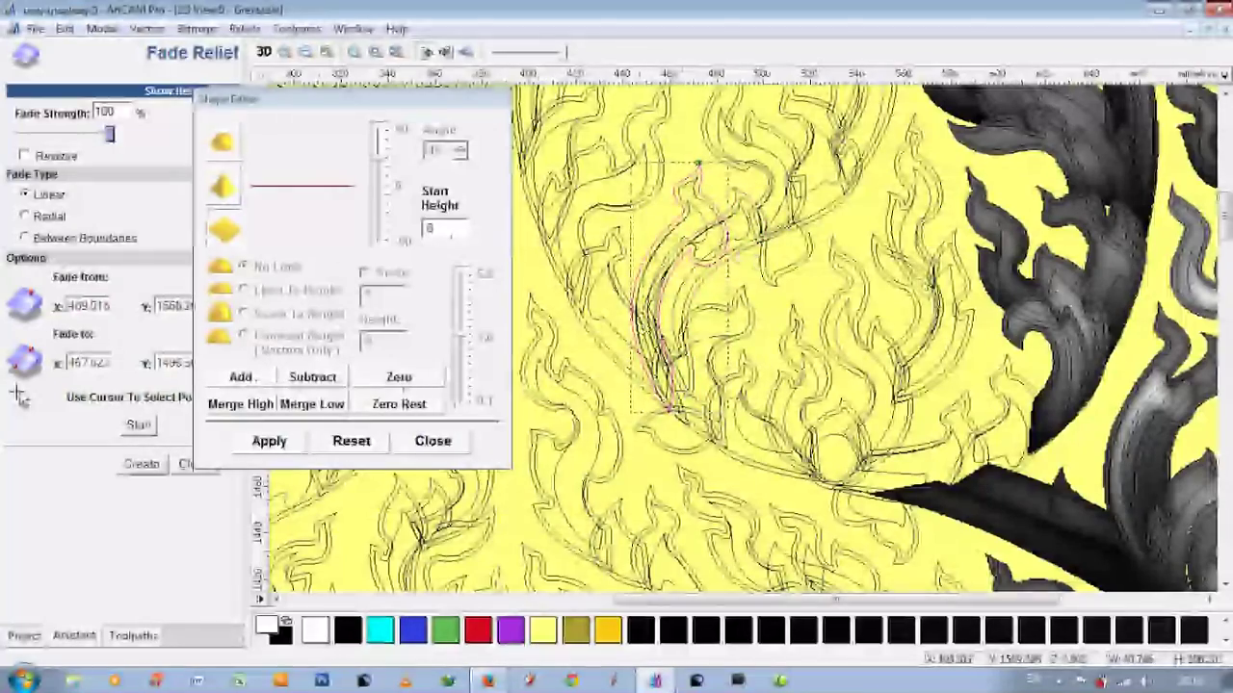
left_click(373, 239)
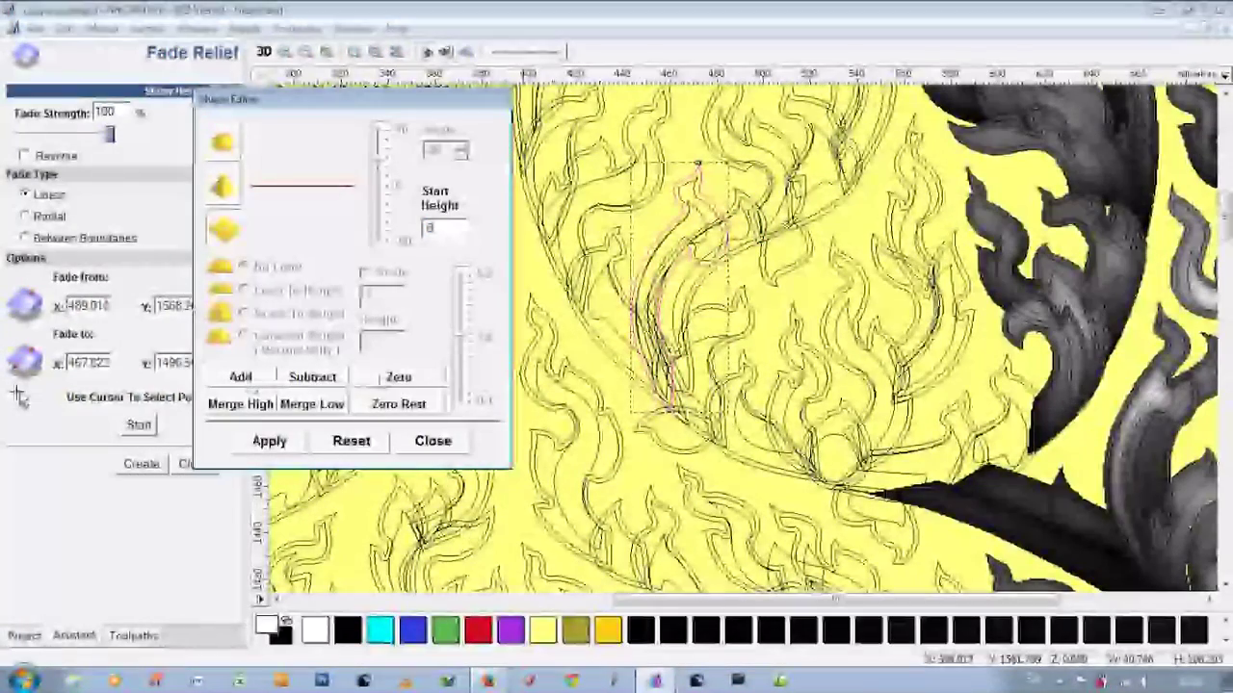
type("6")
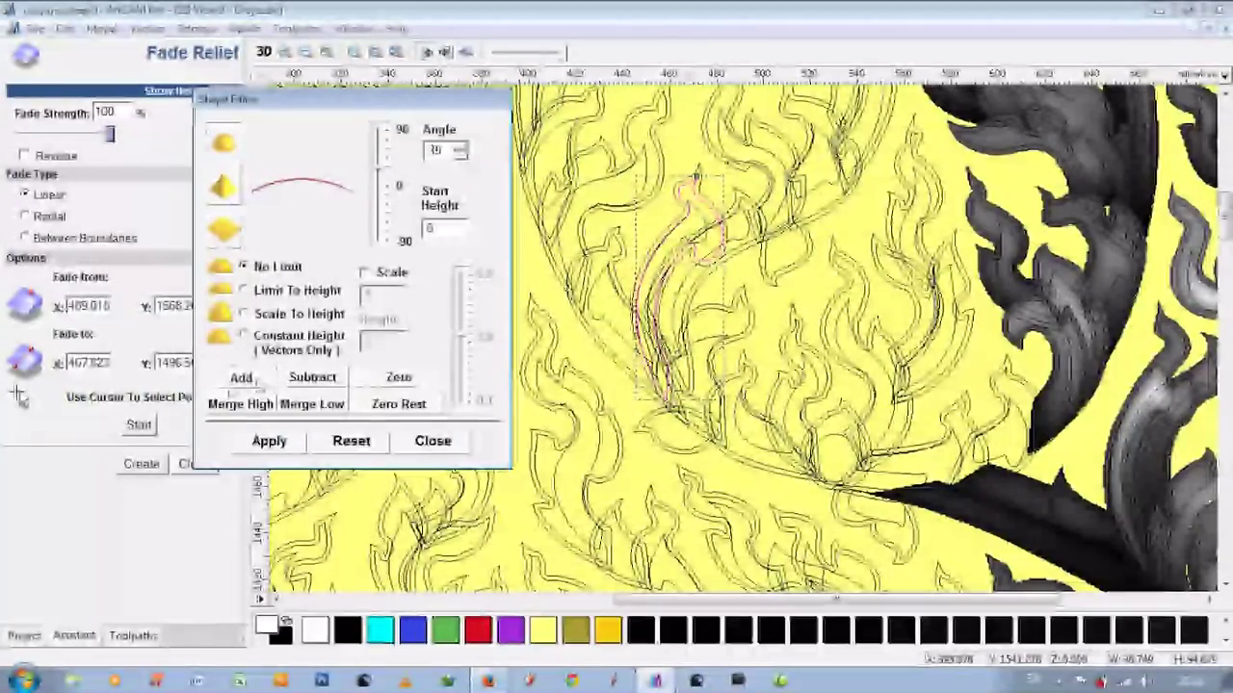
left_click(517, 341)
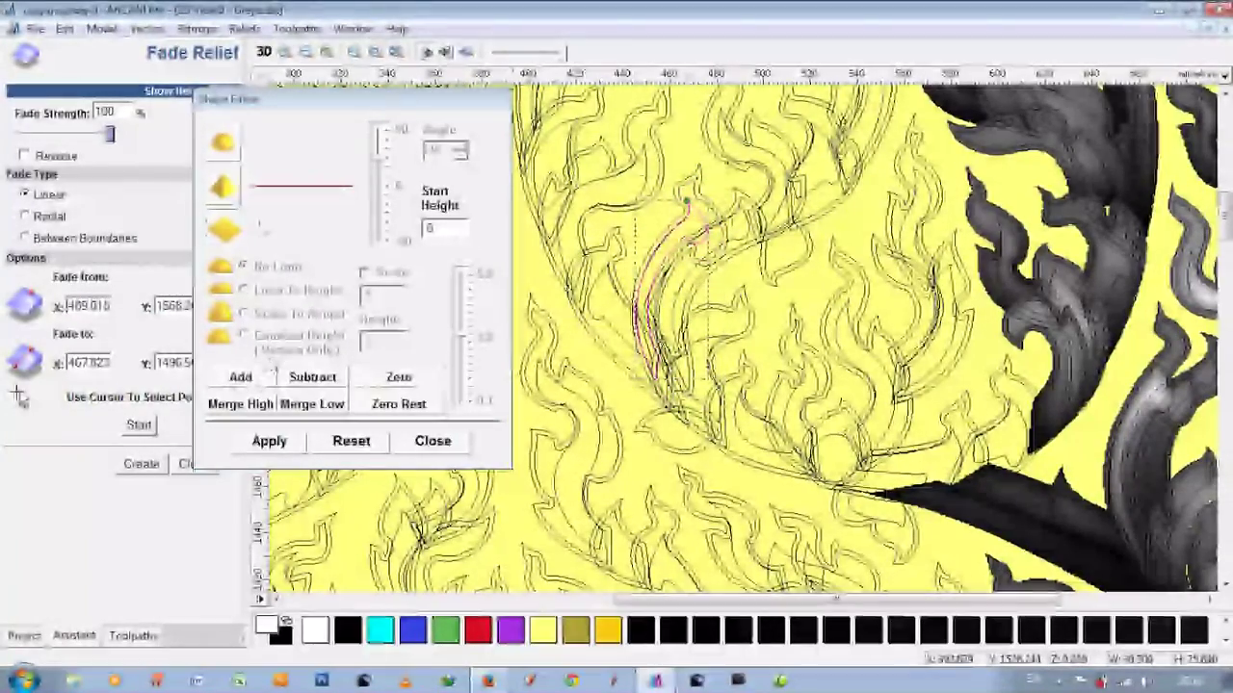
Step: Select the next flame leaf and inspect the raised leaves' depth in 3D
left_click(289, 364)
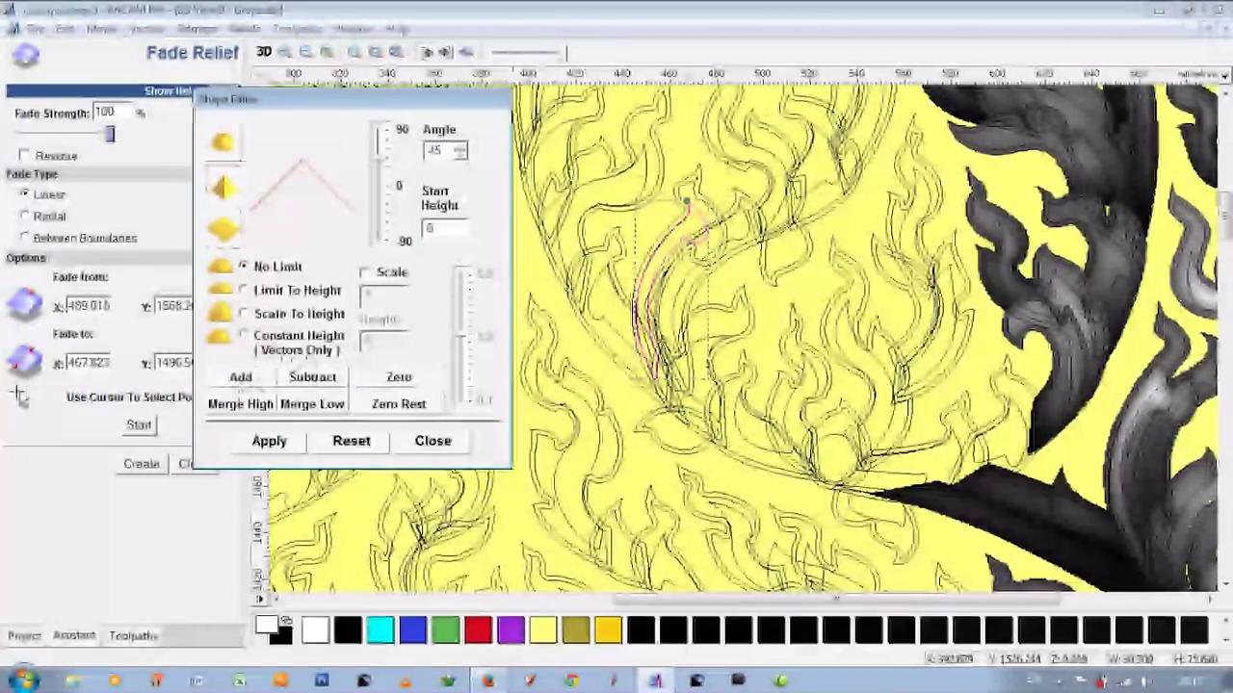
key("F3")
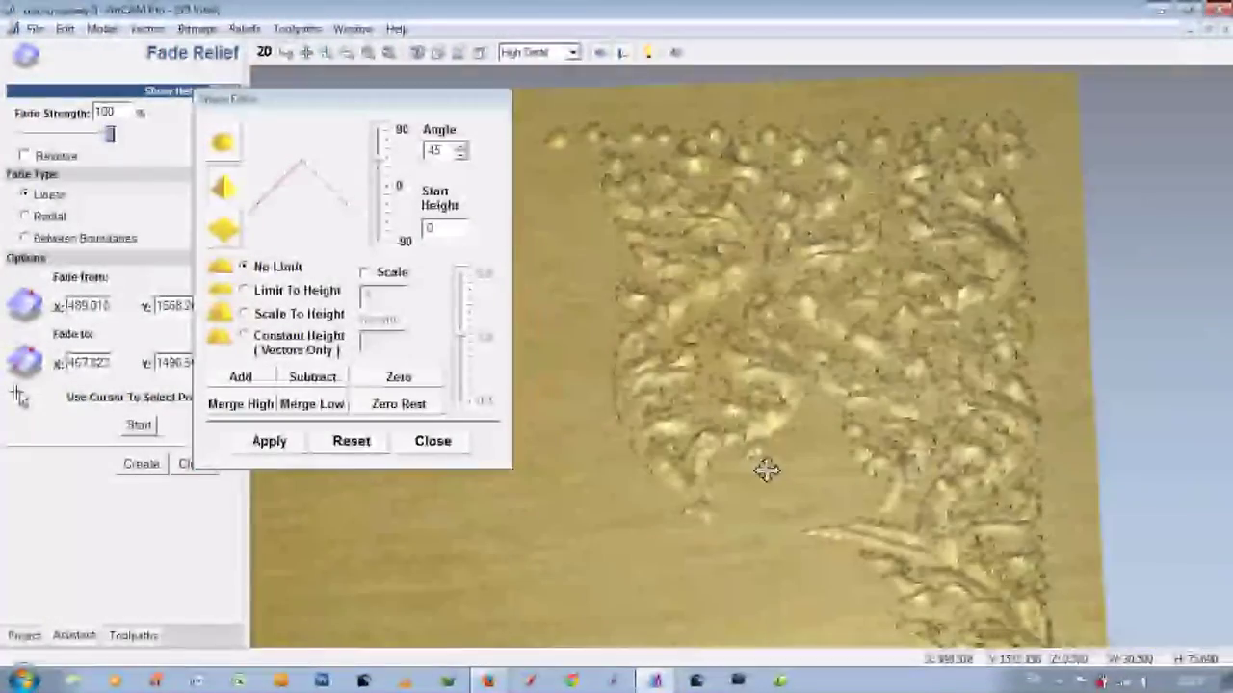
left_click_drag(767, 469, 736, 578)
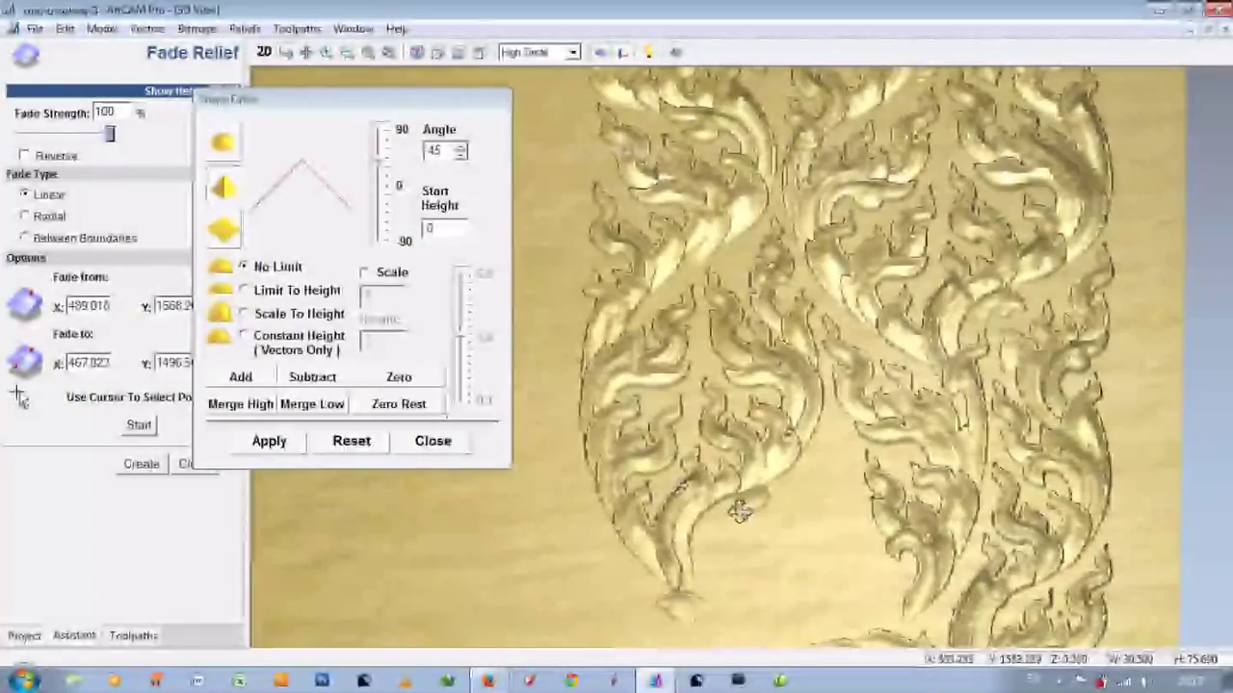
scroll(674, 581, "up", 5)
mouse_move(632, 583)
left_mouse_down()
mouse_move(713, 441)
mouse_move(759, 504)
left_mouse_up()
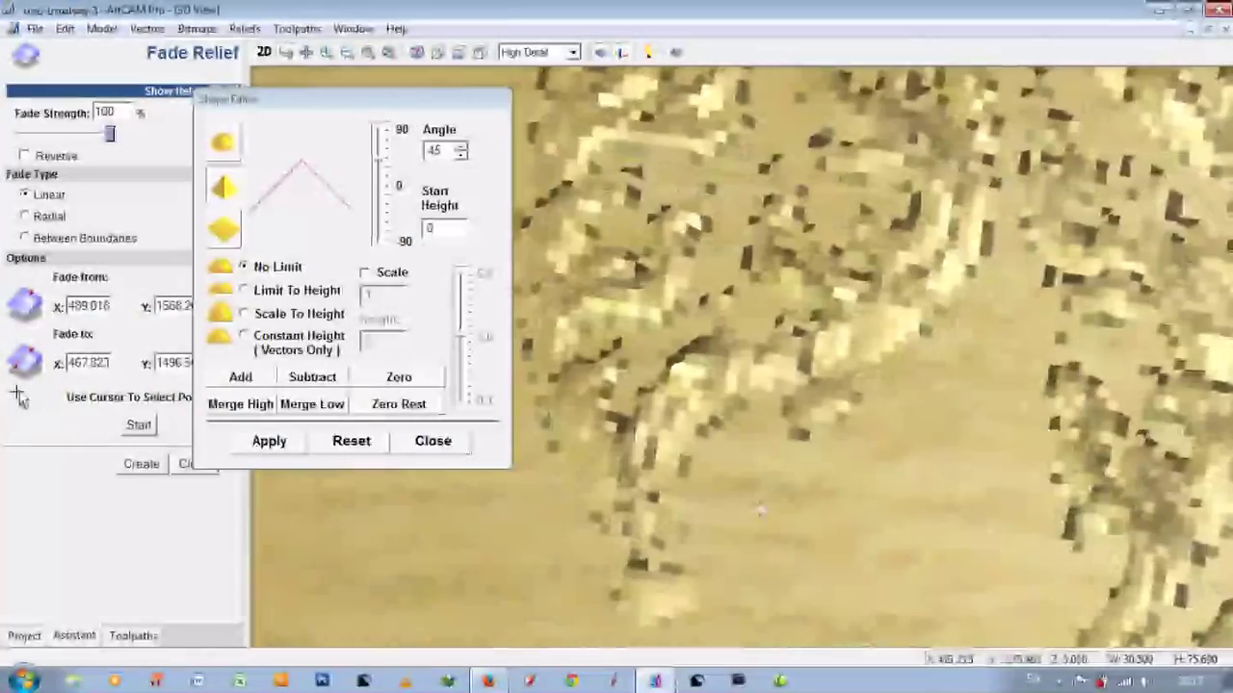
Step: Create the fade along the leaf from X 466.667 to 459.657 and check it in 3D
left_click(265, 54)
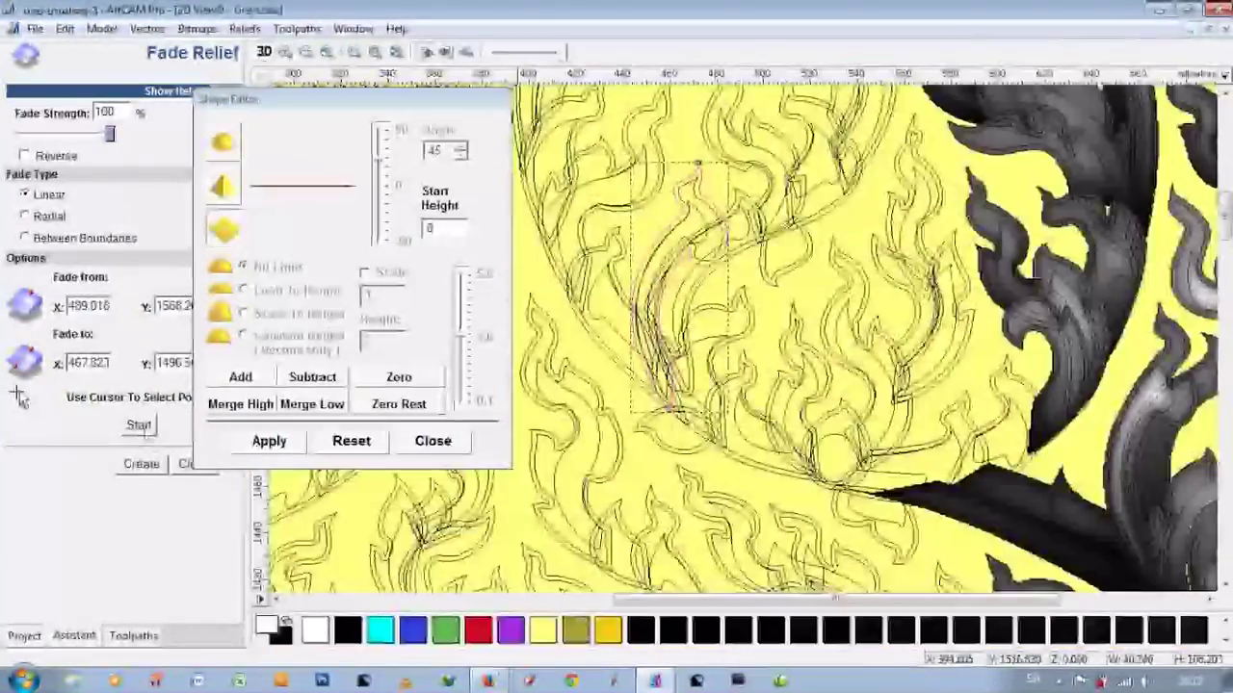
left_click(142, 465)
left_click(263, 53)
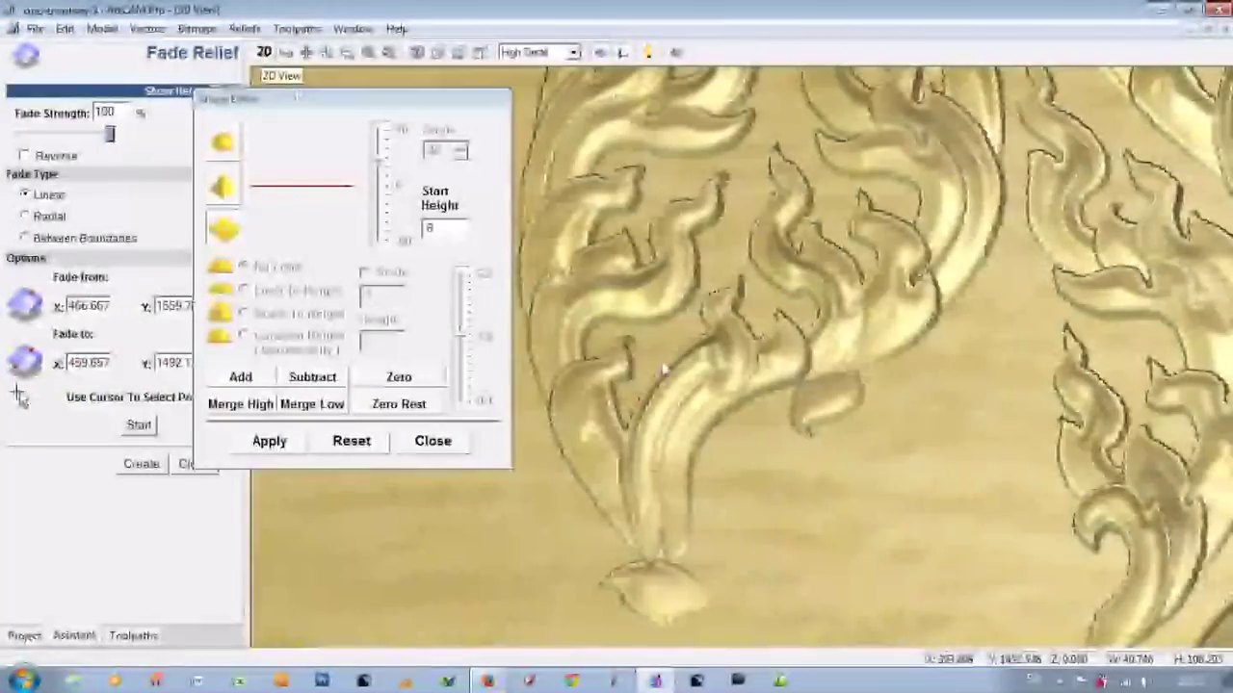
scroll(809, 501, "up", 2)
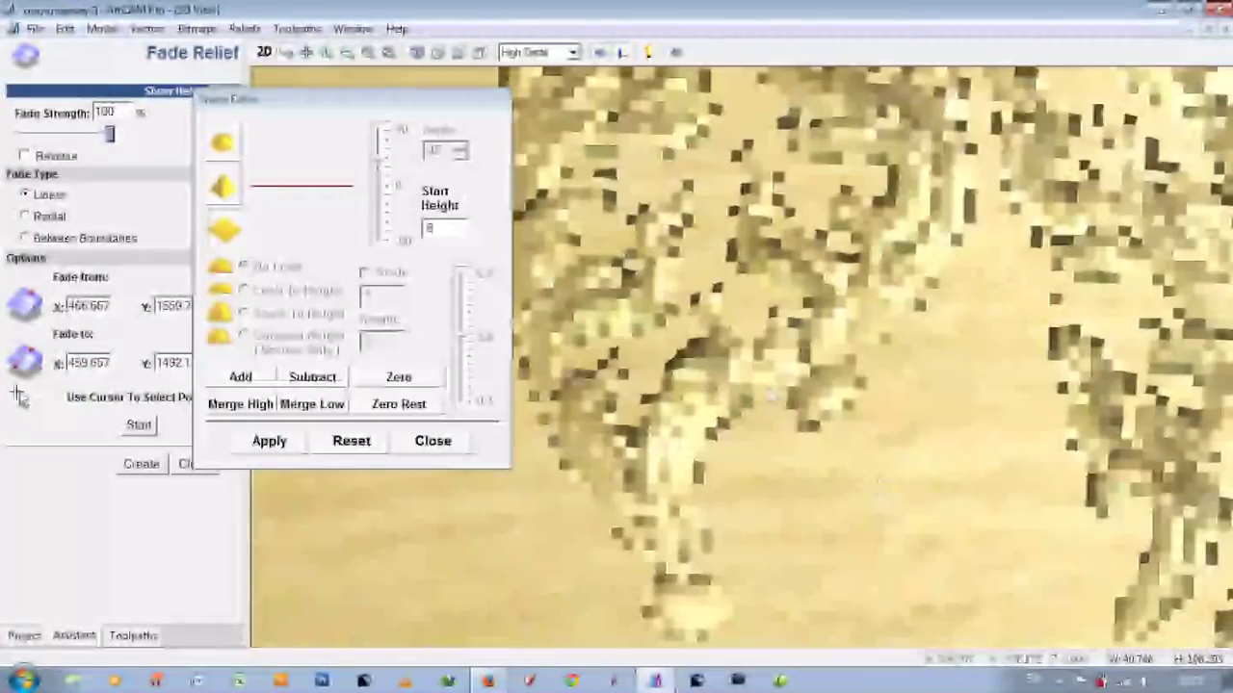
left_click(265, 53)
left_click(471, 232)
Step: Add the larger flame leaf at start height 6 and fade it along its length
type("6")
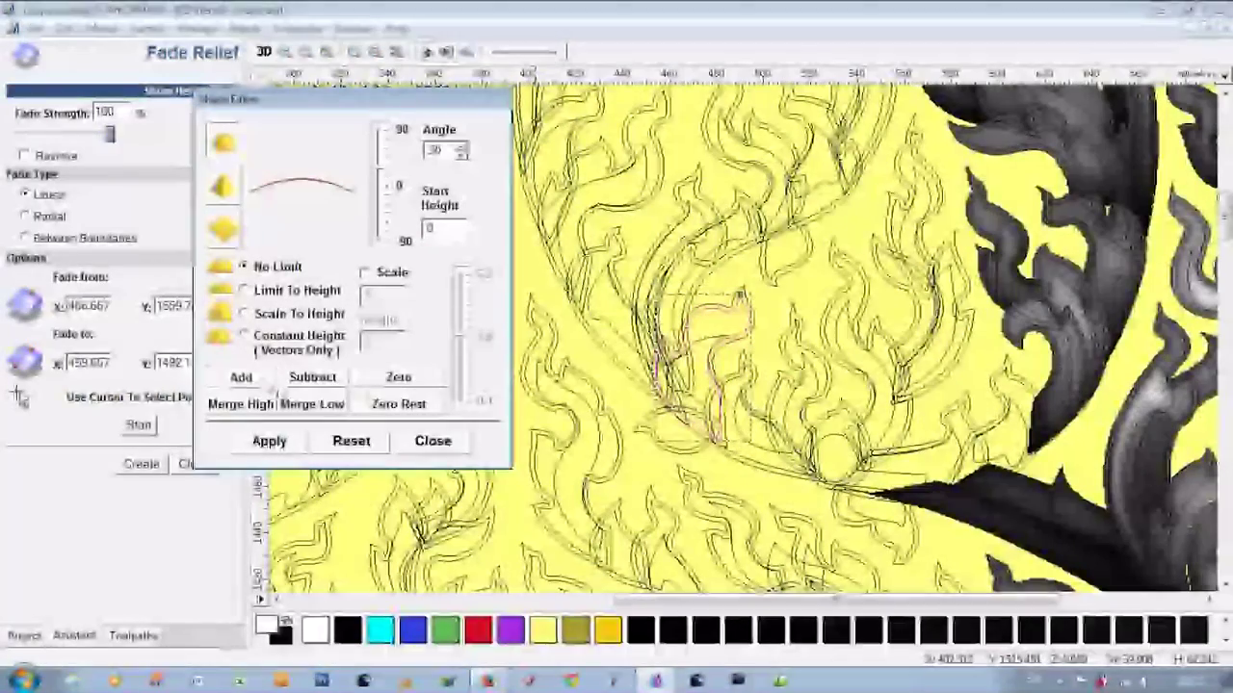
scroll(752, 395, "up", 2)
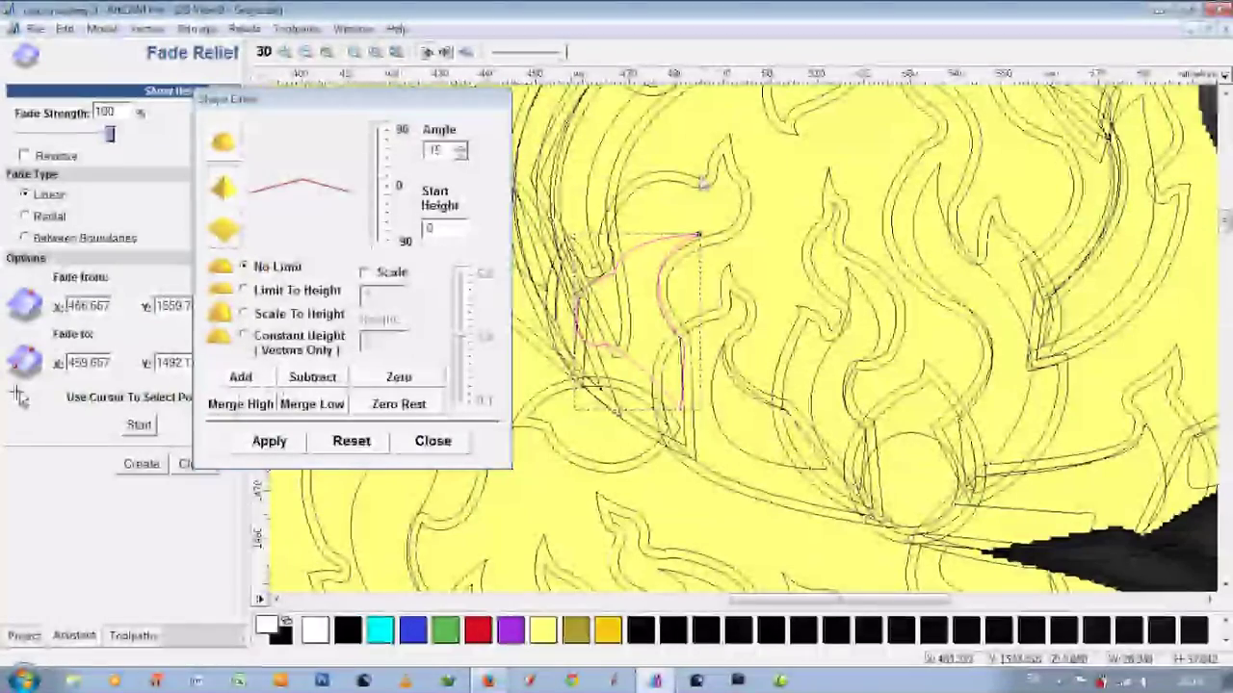
left_click(240, 377)
left_click(139, 424)
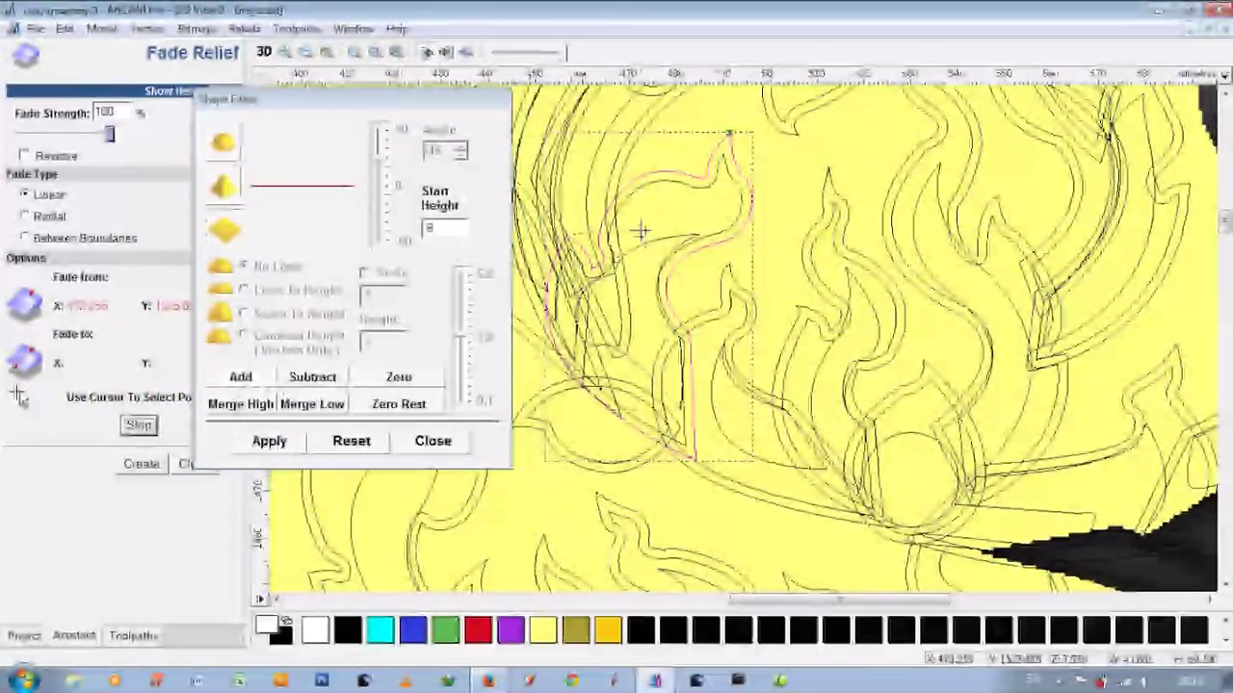
left_click_drag(641, 231, 663, 377)
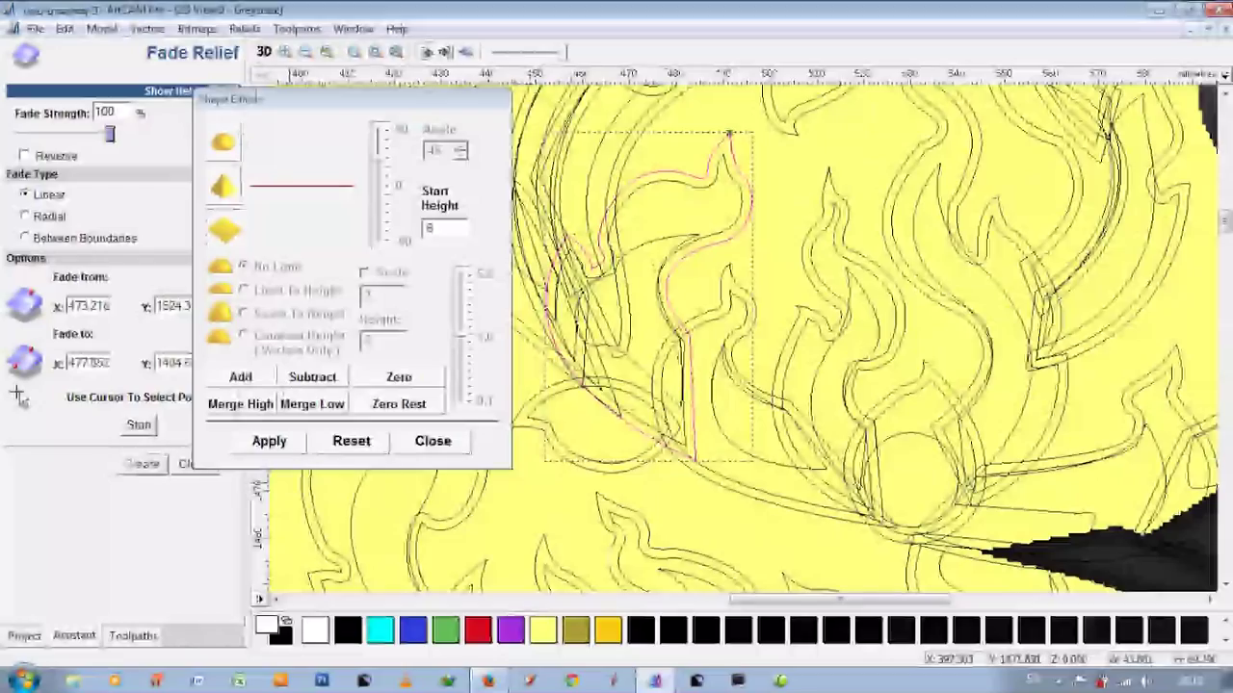
key("F3")
scroll(850, 471, "up", 3)
scroll(846, 490, "up", 2)
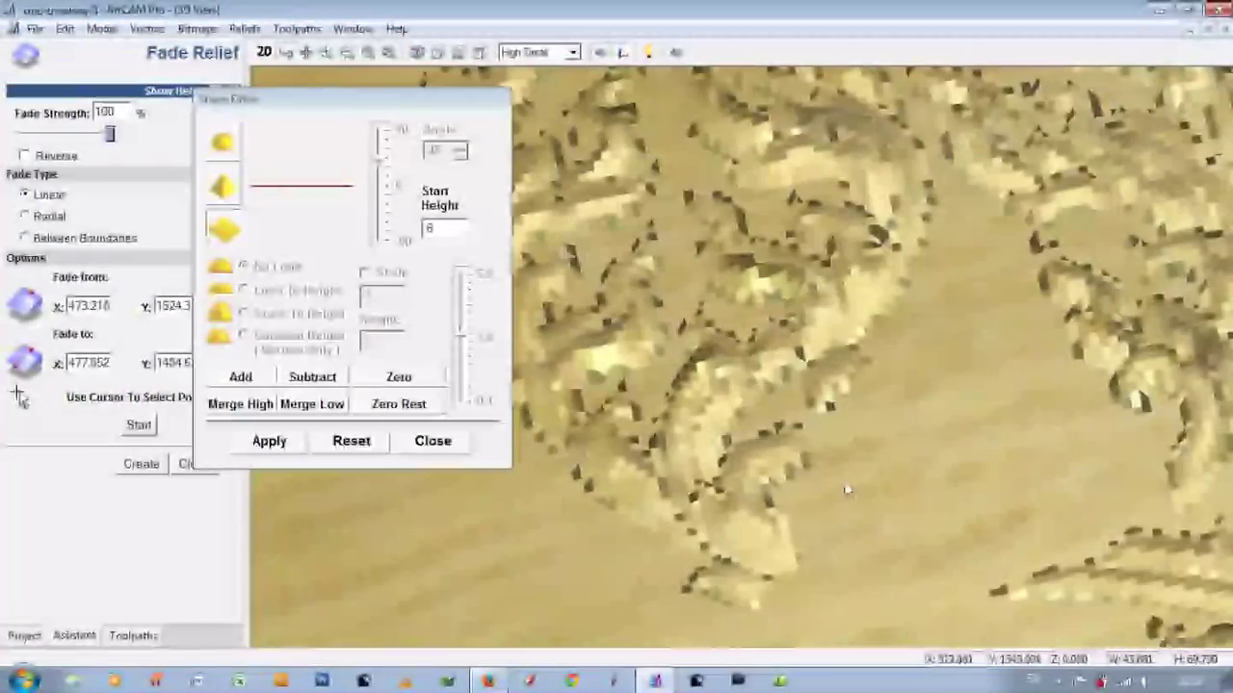
left_click(264, 53)
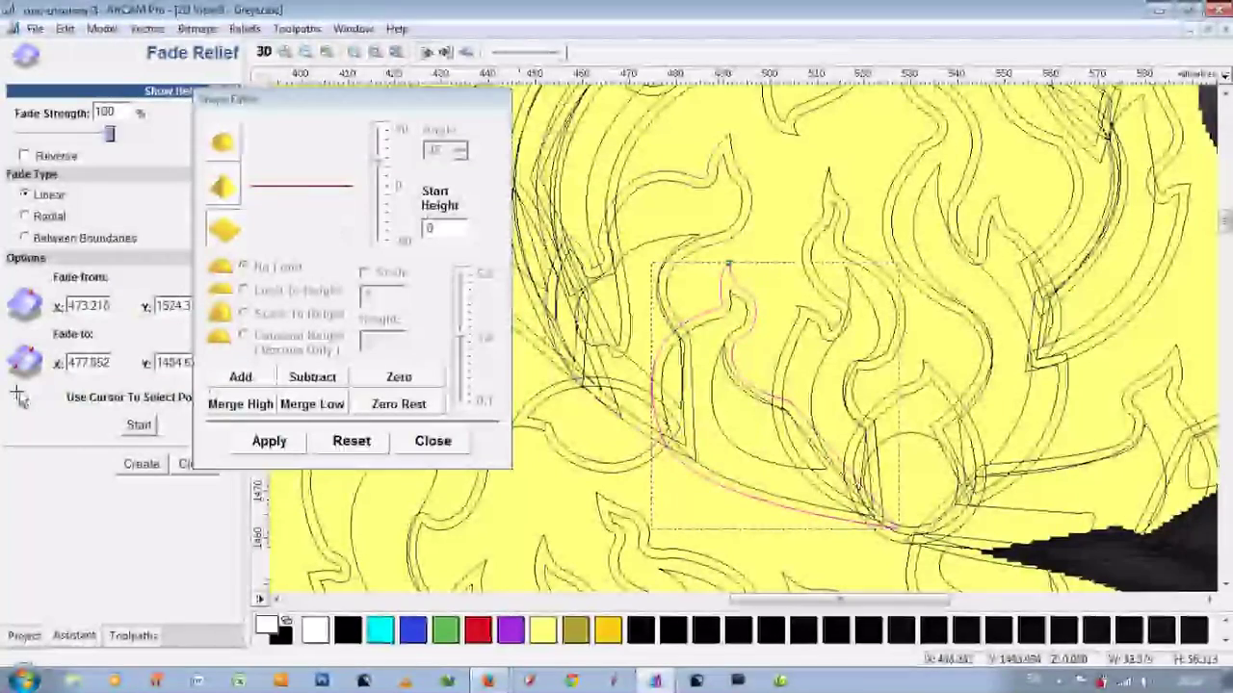
Step: Add the smaller flame at start height 5 with a flat profile, fading X 486.513 to 529.729
double_click(443, 228)
type("5")
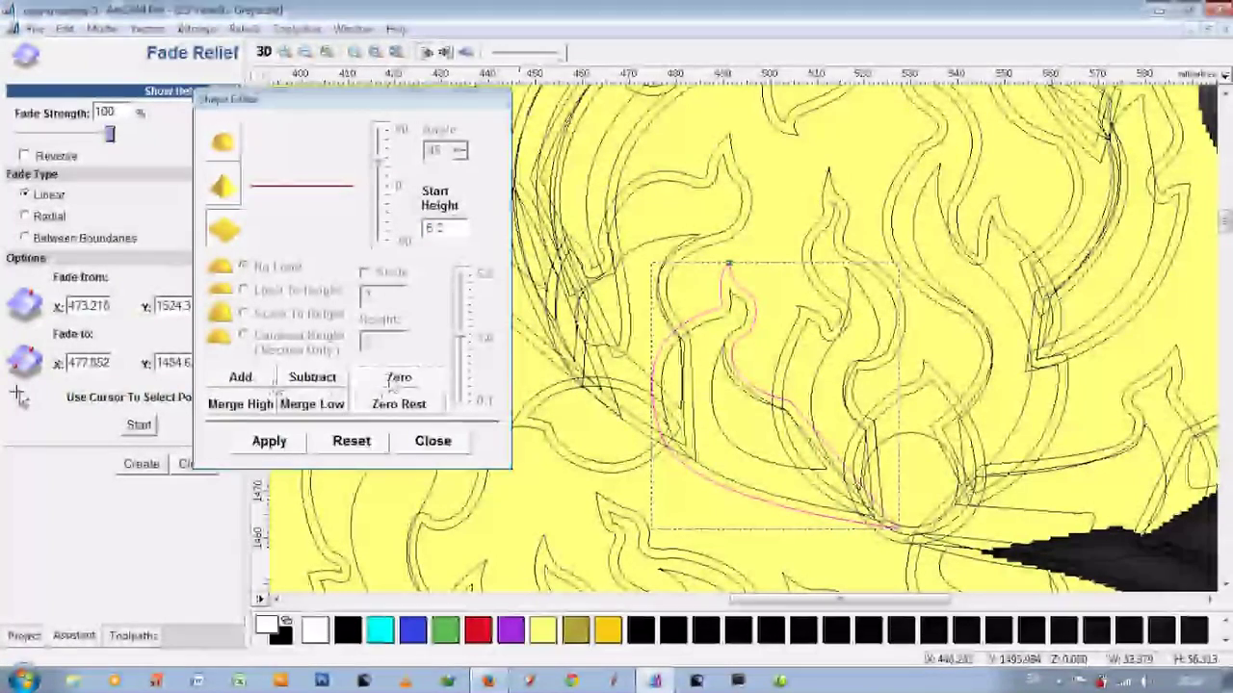
left_click(700, 331)
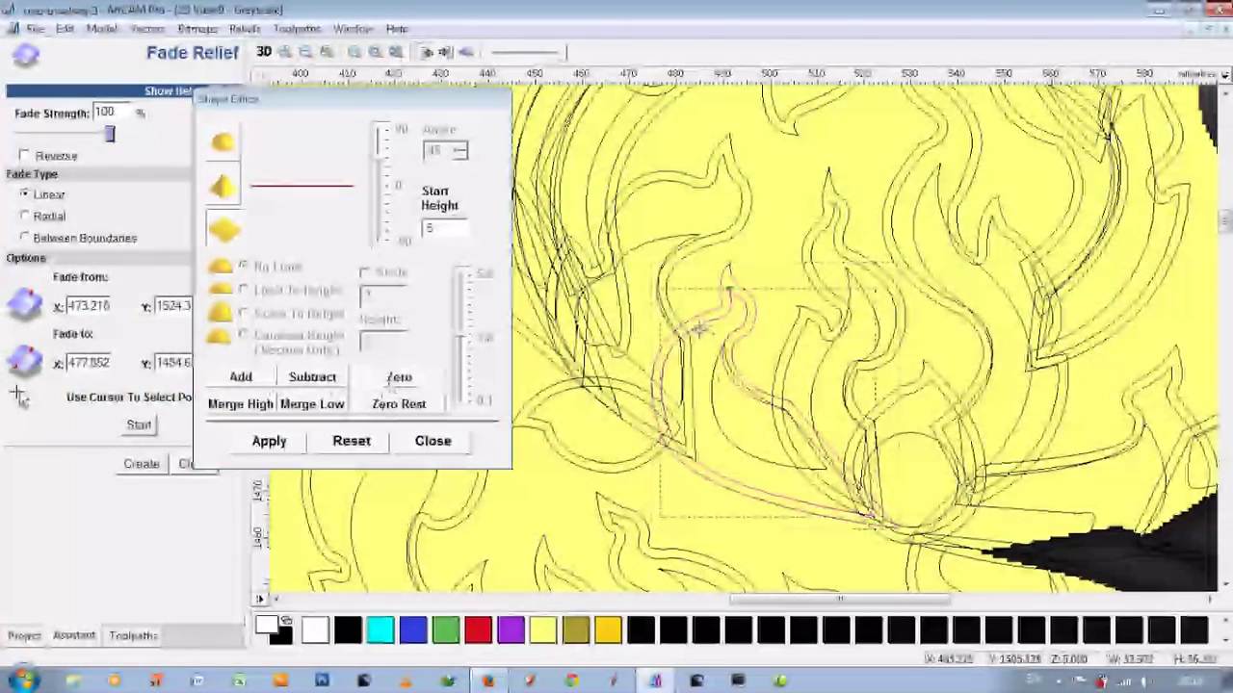
left_click(224, 144)
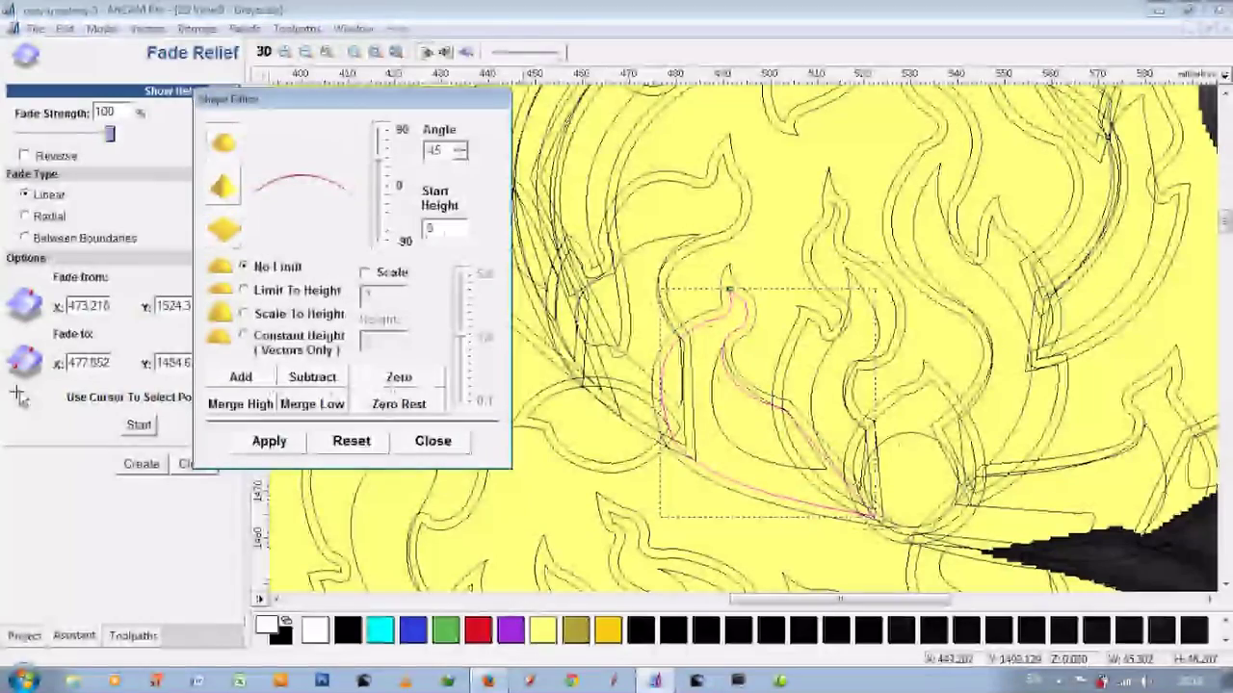
left_click(711, 406)
left_click(222, 188)
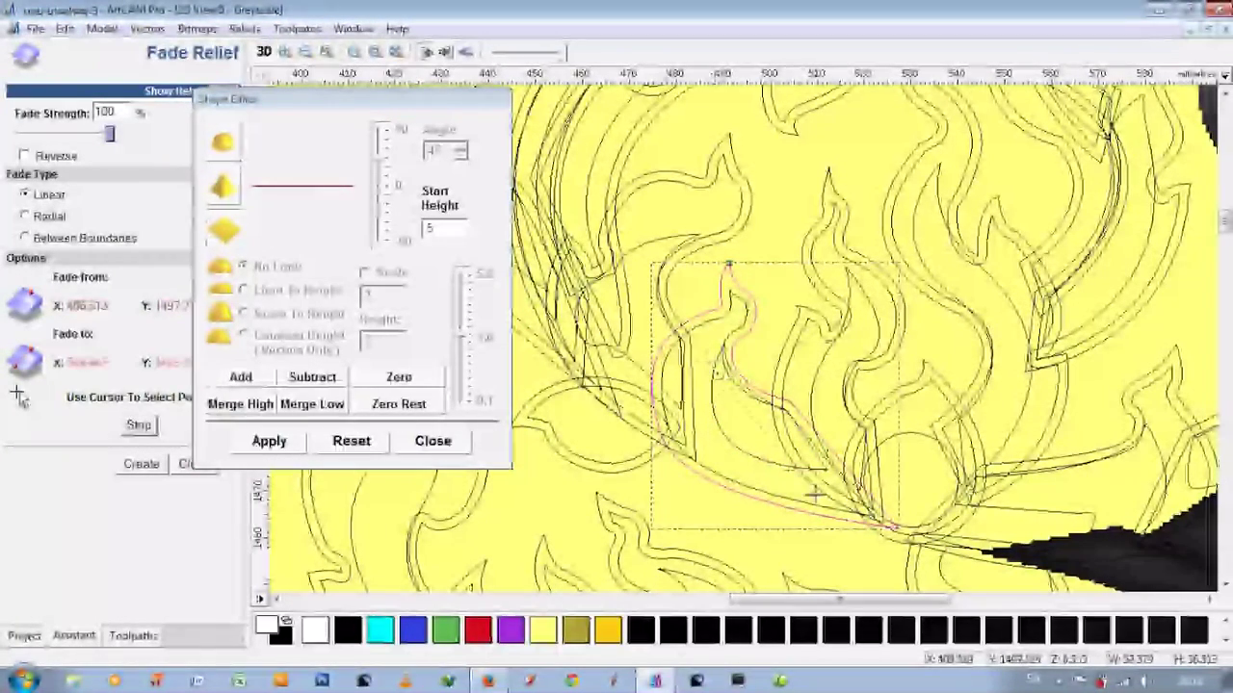
left_click(910, 531)
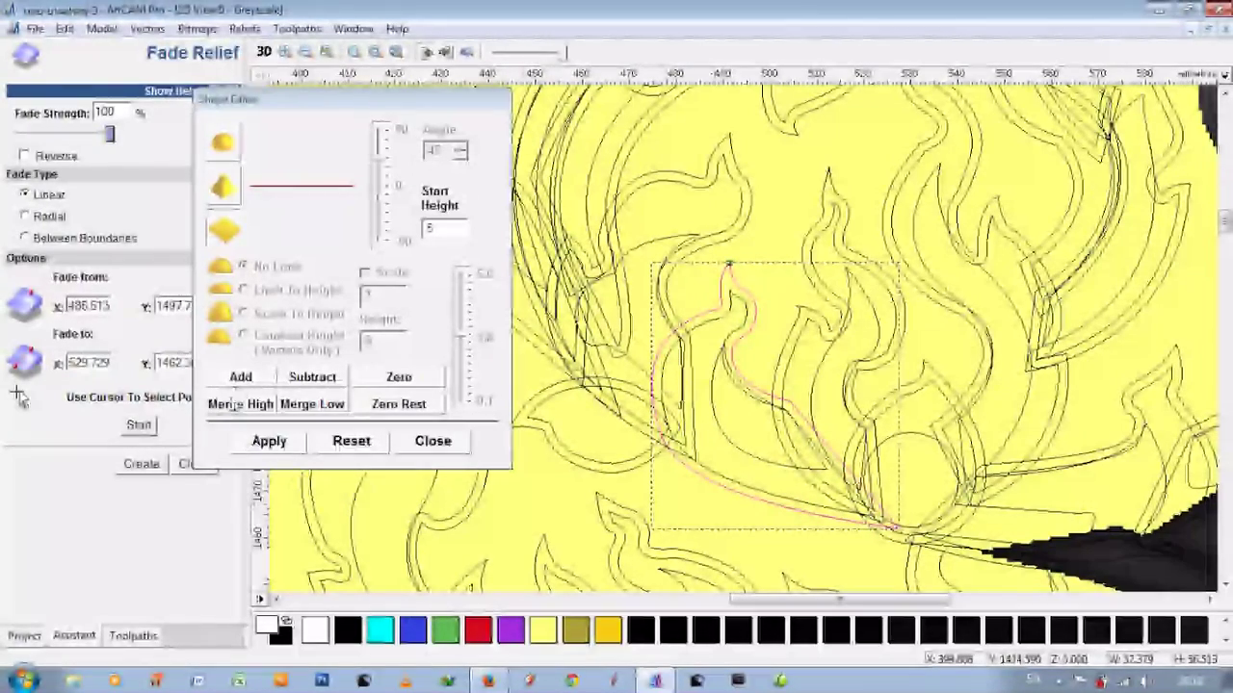
left_click(263, 52)
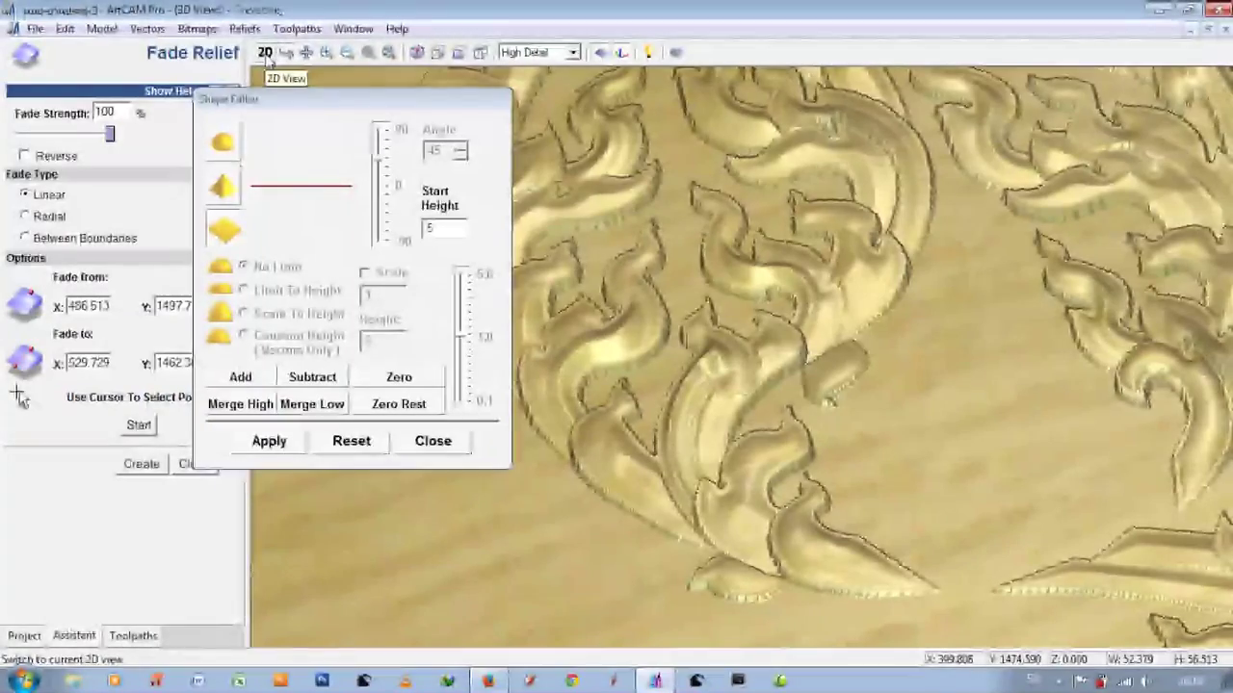
left_click(265, 52)
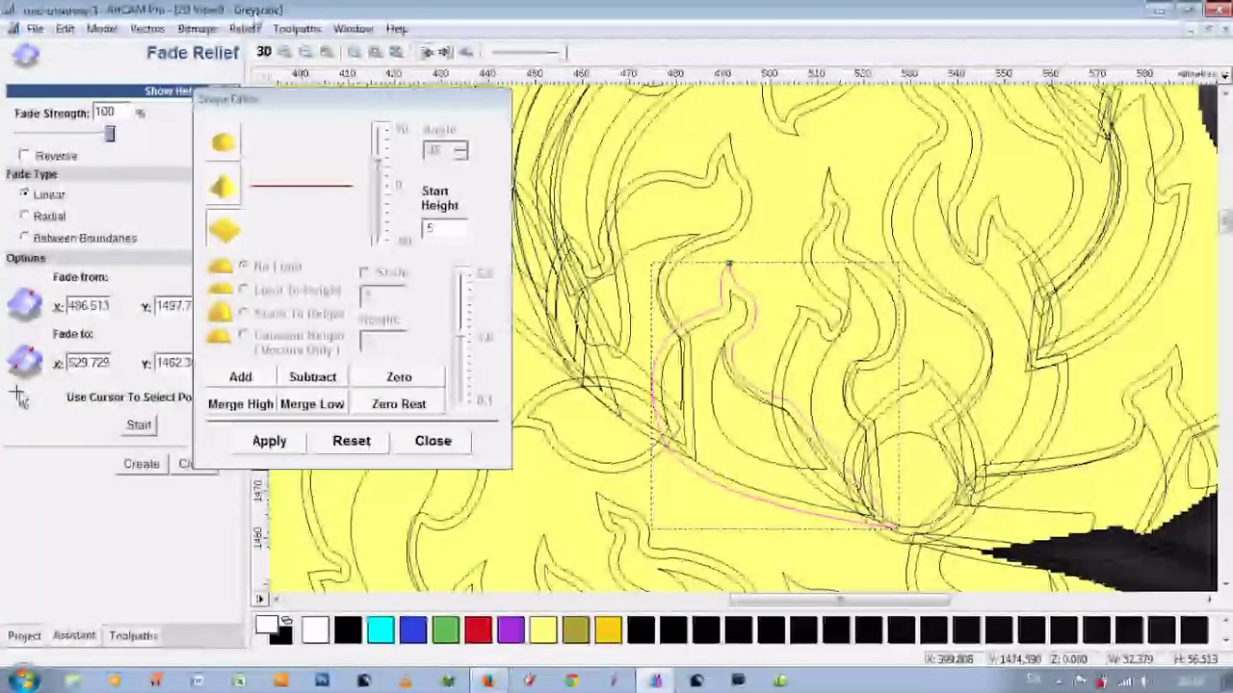
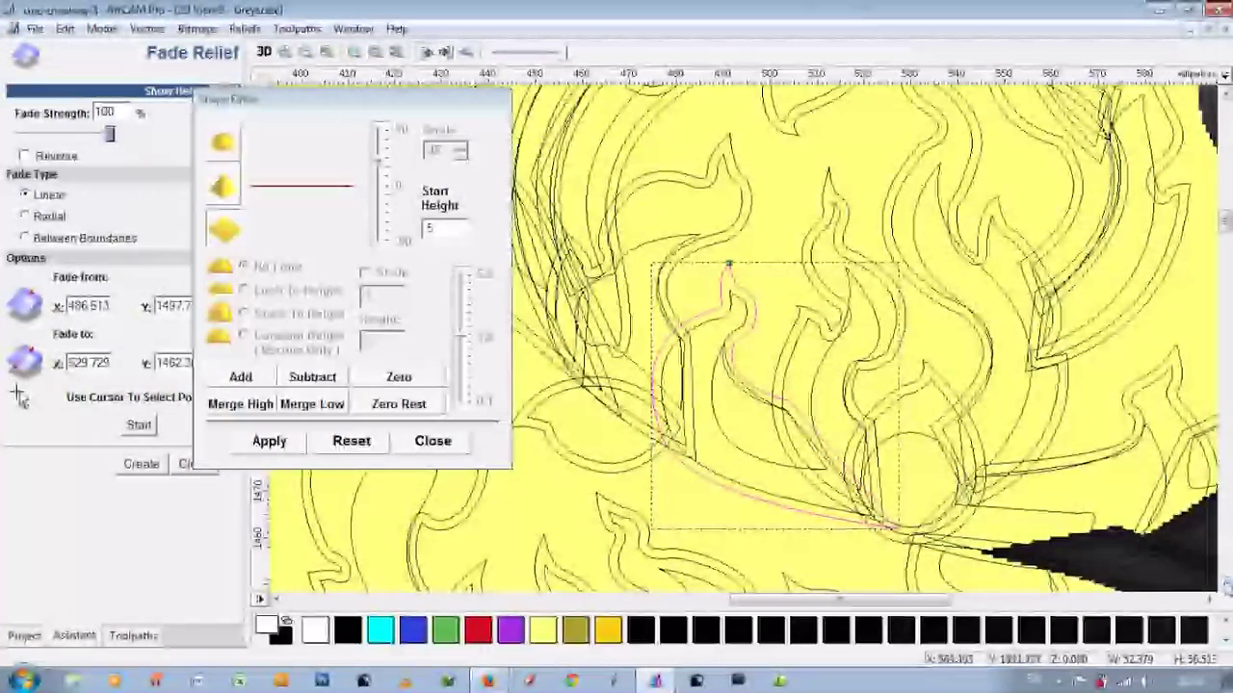
Step: Give the lower flame leaf a start height of 3 and a 15° peaked profile
scroll(866, 386, "down", 3)
left_click(992, 463)
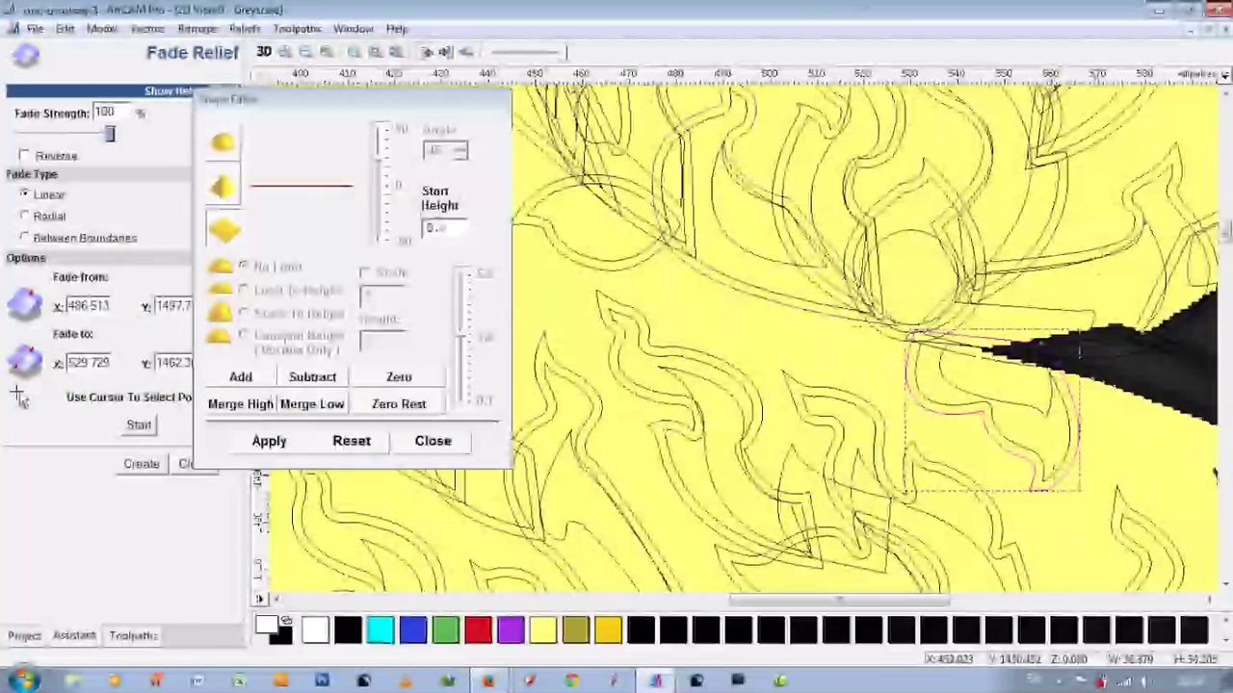
left_click(434, 228)
type("3")
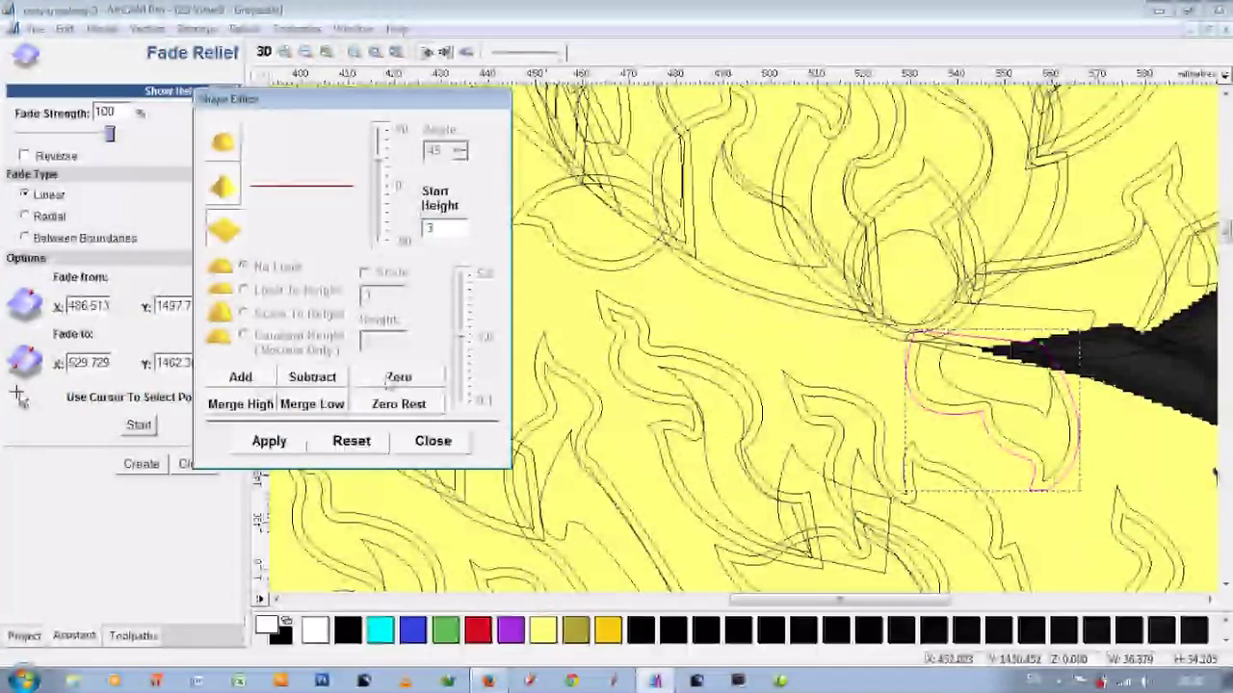
left_click(269, 381)
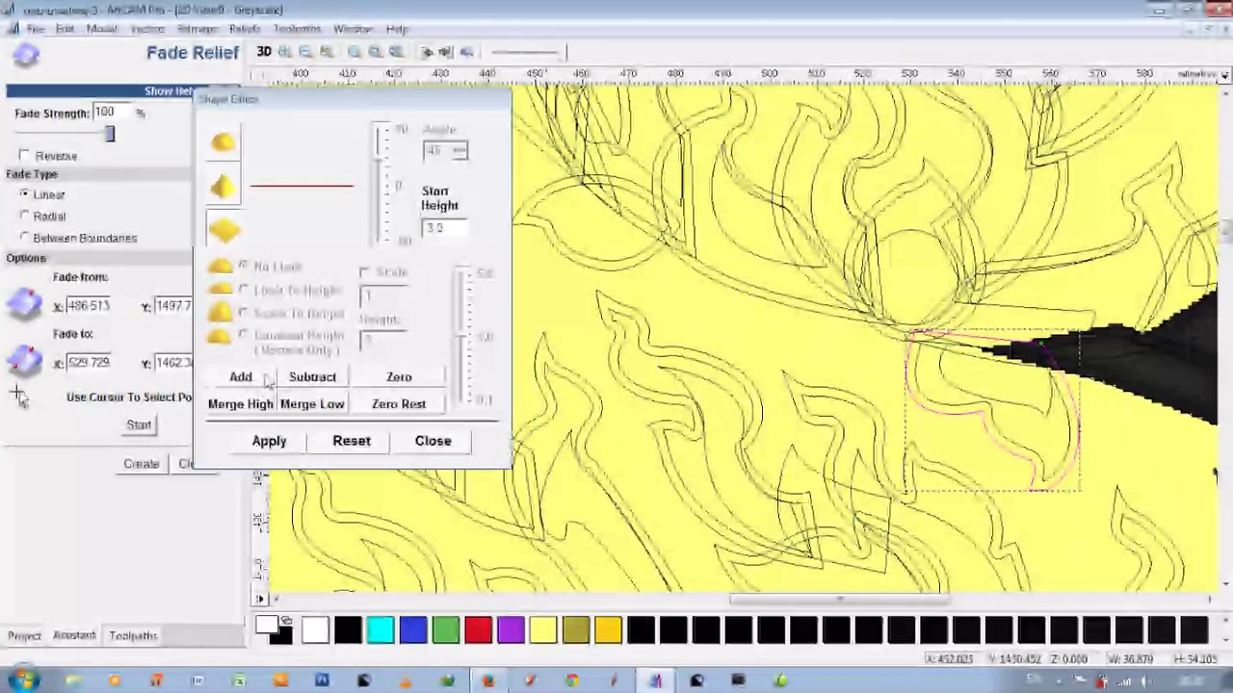
left_click(222, 144)
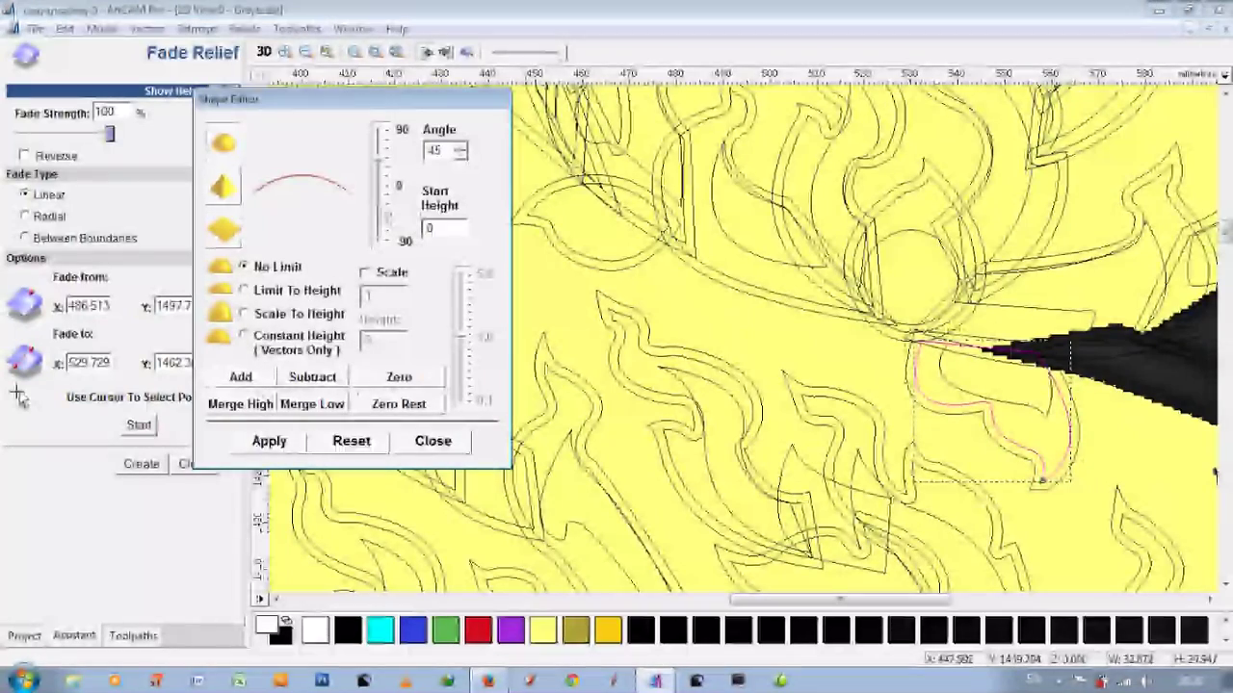
left_click(446, 150)
type("15")
left_click_drag(385, 212, 383, 200)
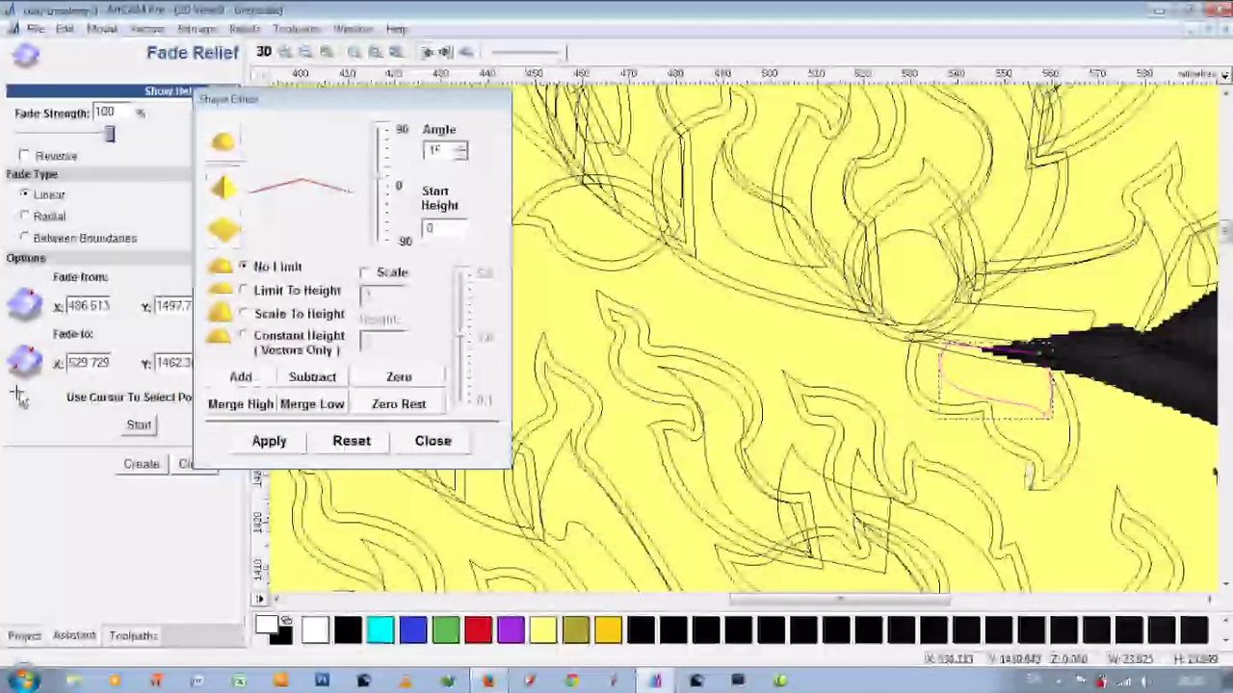
Step: Fade the lower flame leaf between a picked start and end point
left_click(139, 424)
left_click(964, 349)
left_click(1210, 599)
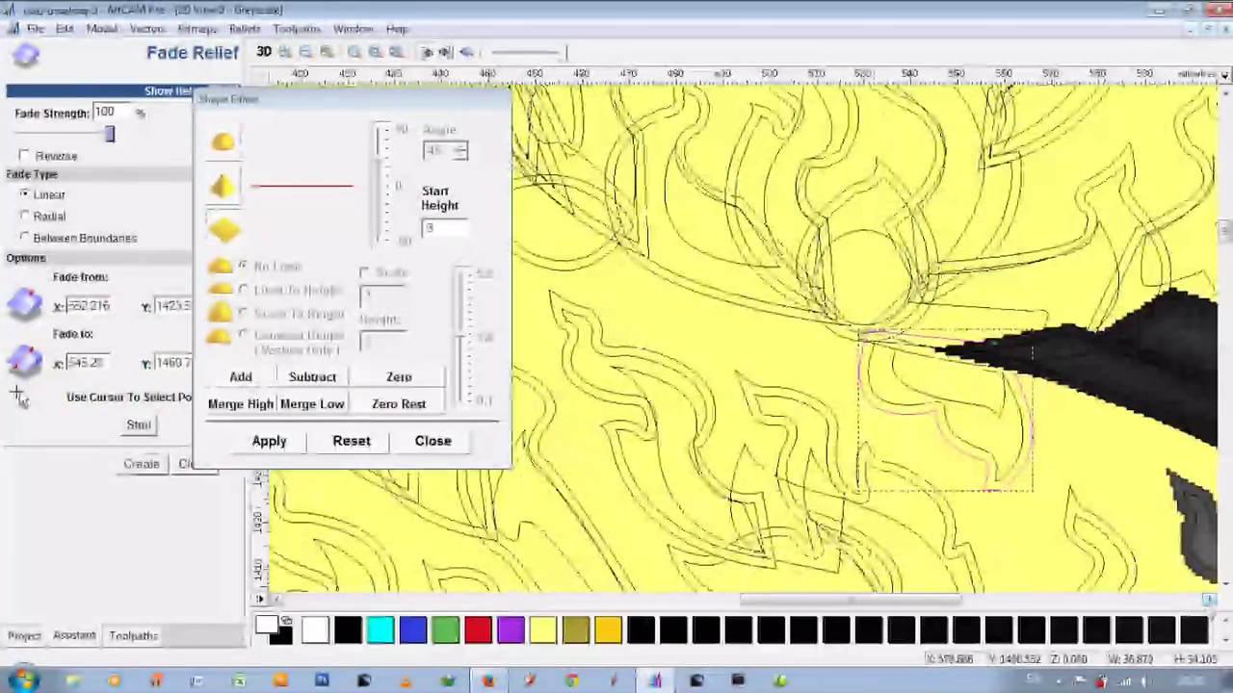
left_click(1211, 599)
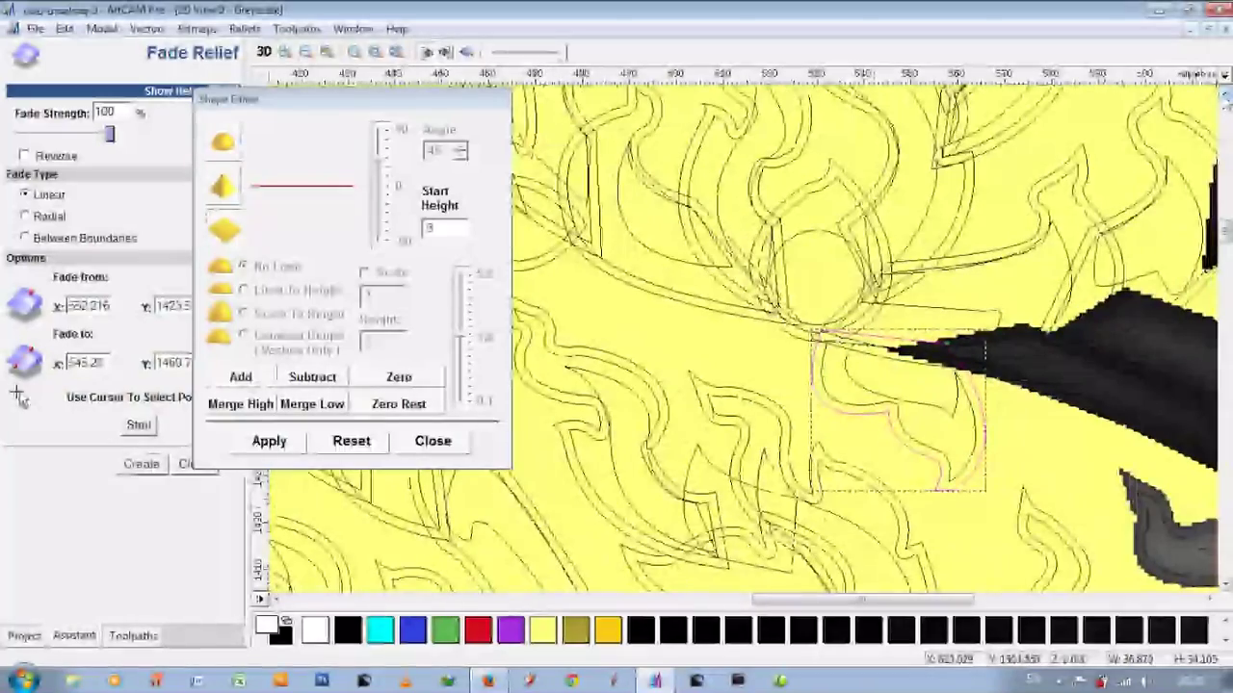
scroll(1209, 599, "down", 3)
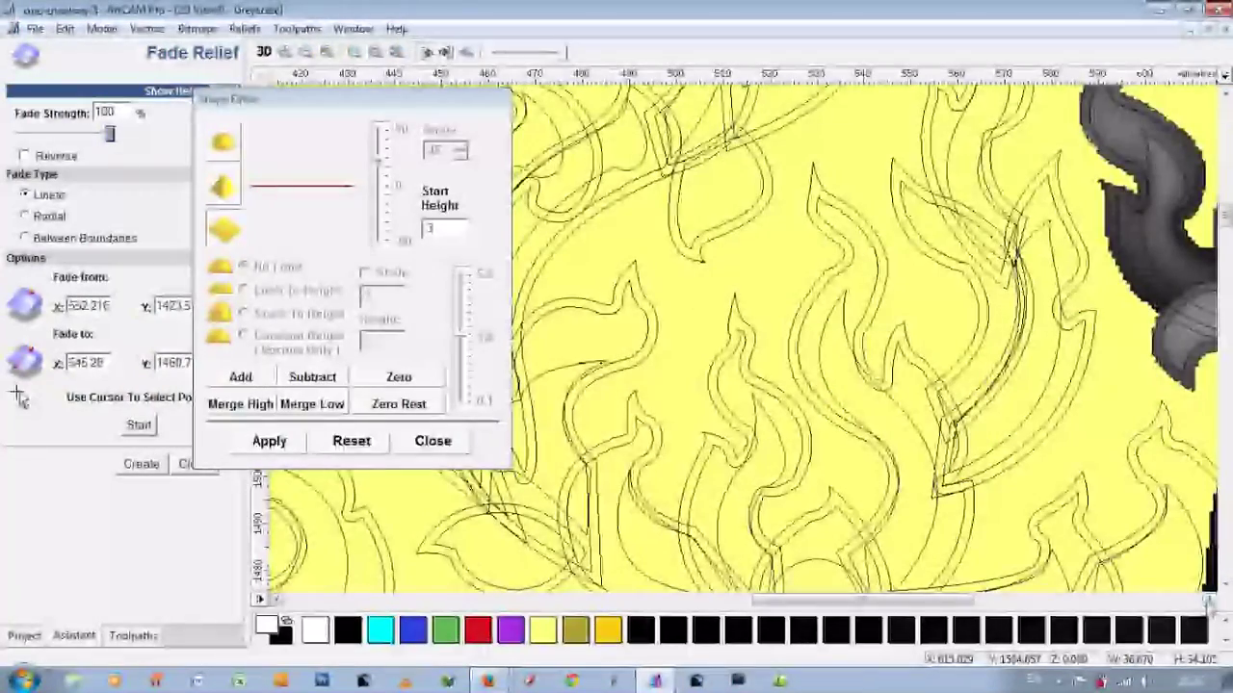
left_click(1209, 599)
Step: Orbit the carved leaf relief in 3D to inspect it, then return to 2D
key("F3")
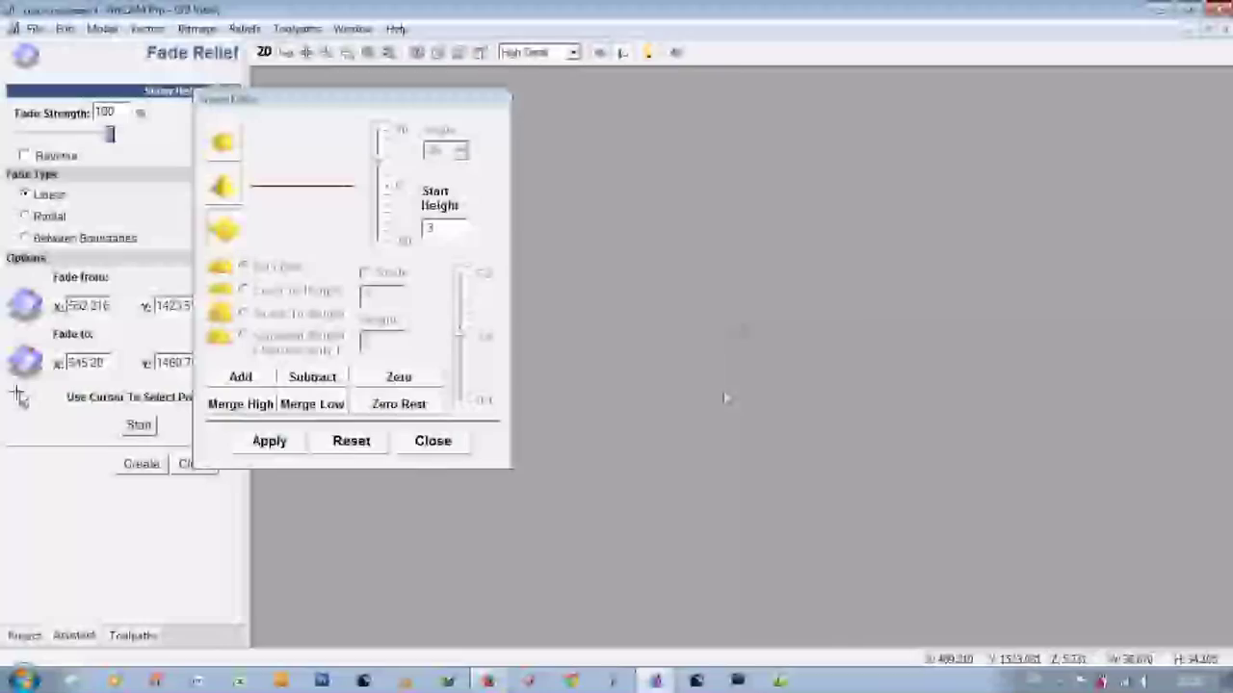
left_click_drag(953, 373, 775, 433)
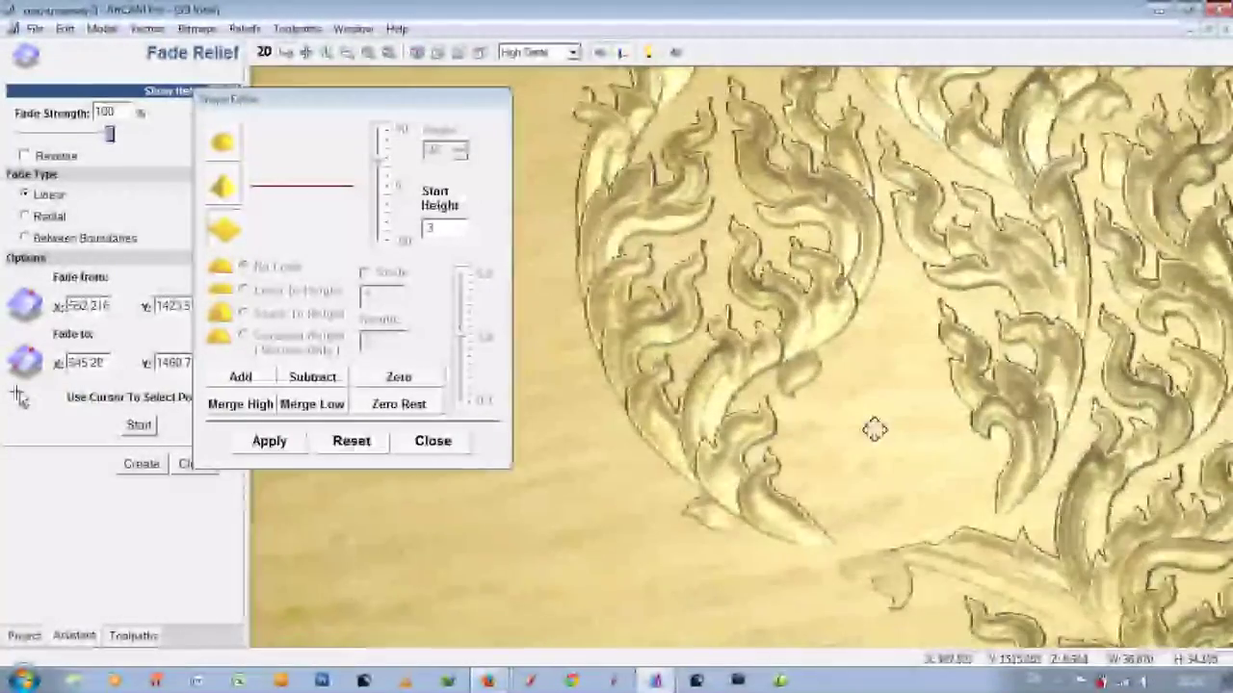
left_click_drag(776, 433, 846, 452)
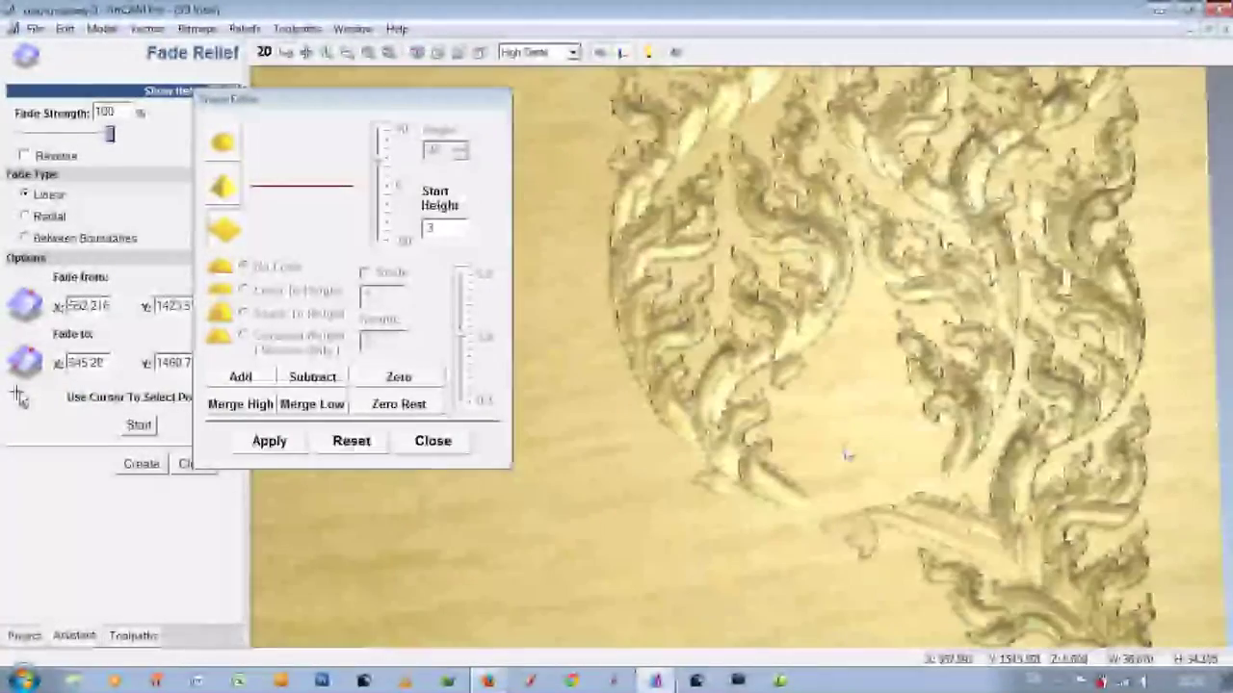
left_click(266, 53)
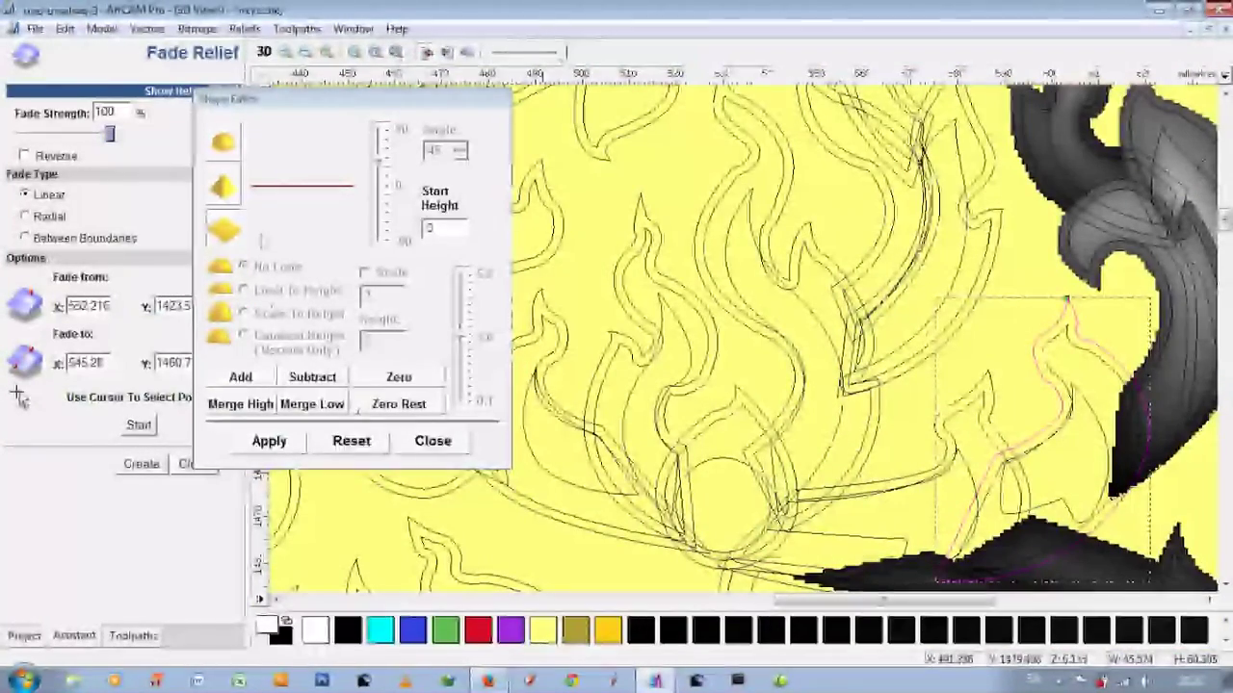
Step: Set start height 8 and a rounded arc profile peaked at 39° on the upper-right flame
left_click(430, 228)
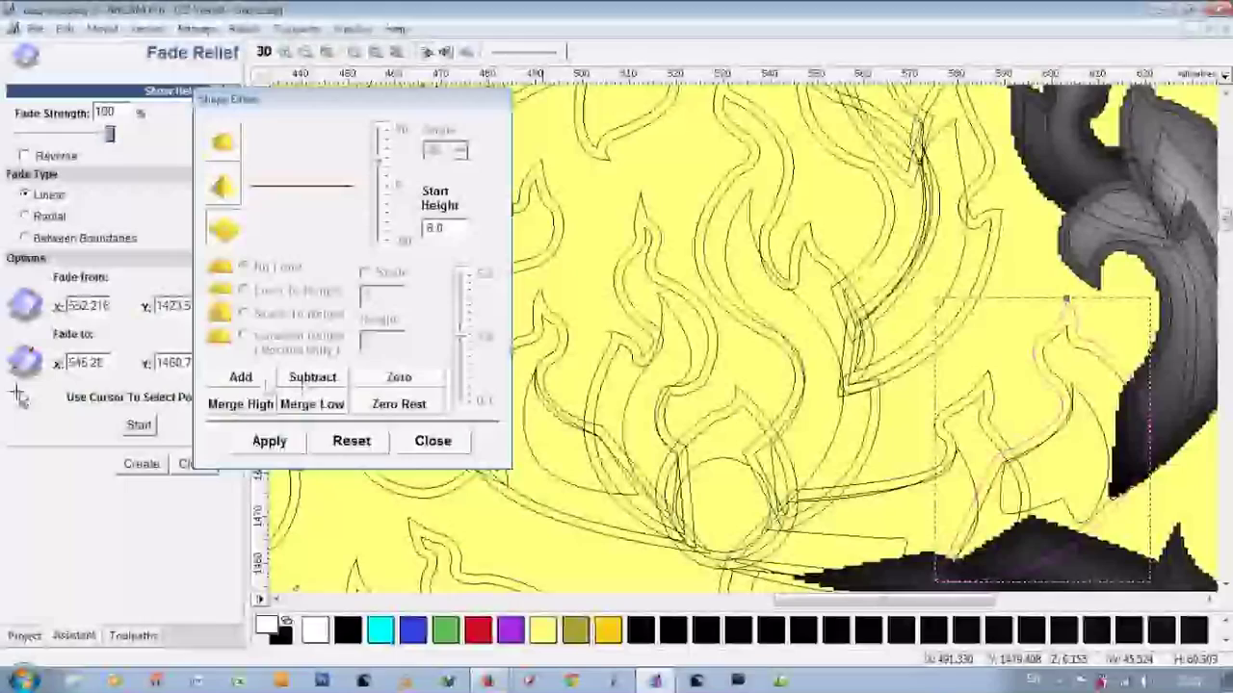
left_click(1072, 343)
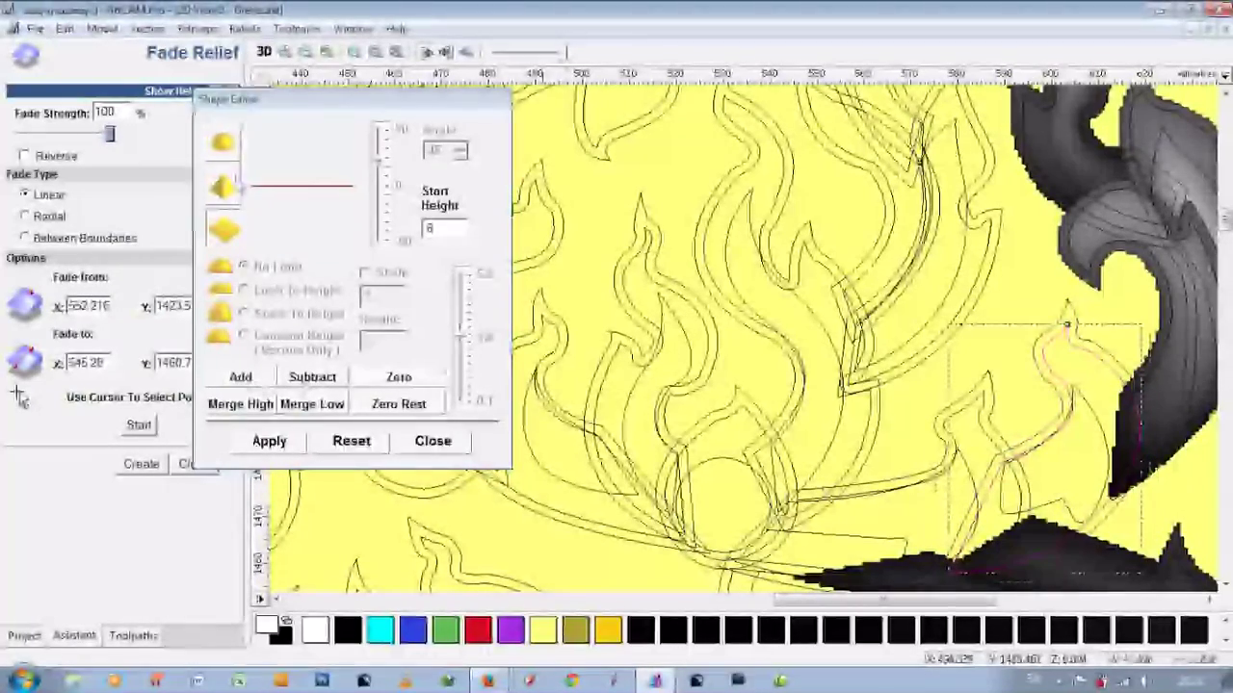
left_click(381, 189)
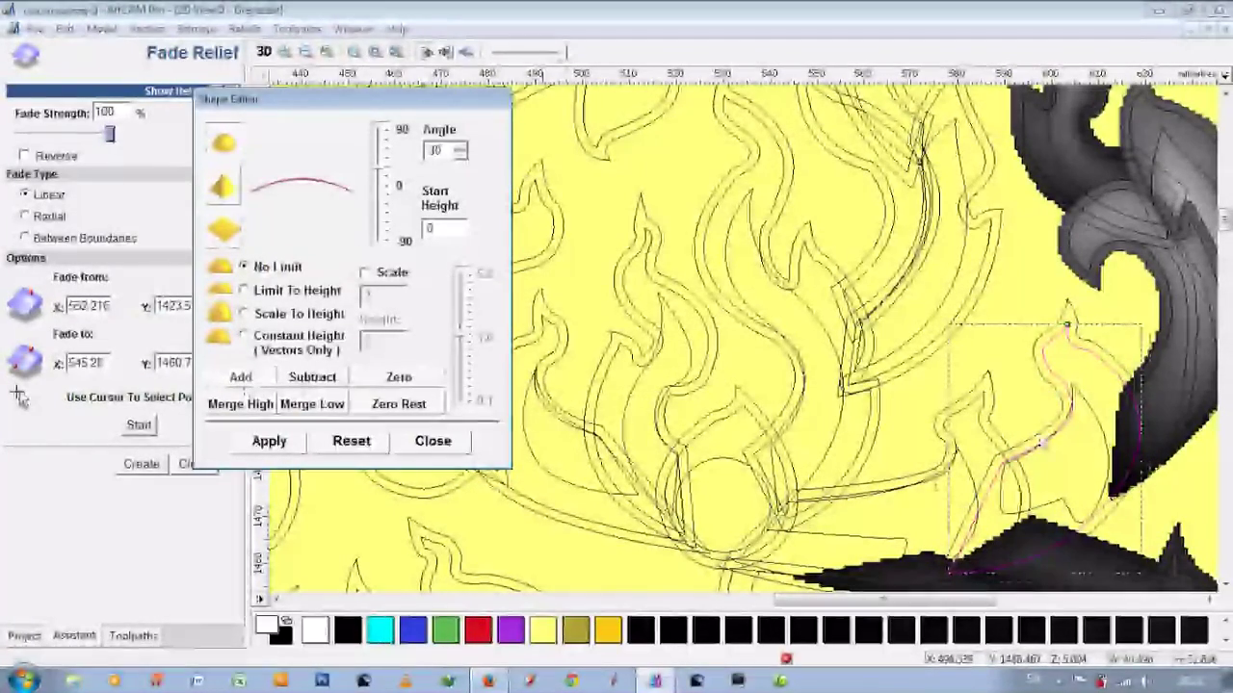
left_click(1071, 414)
left_click_drag(385, 185, 385, 162)
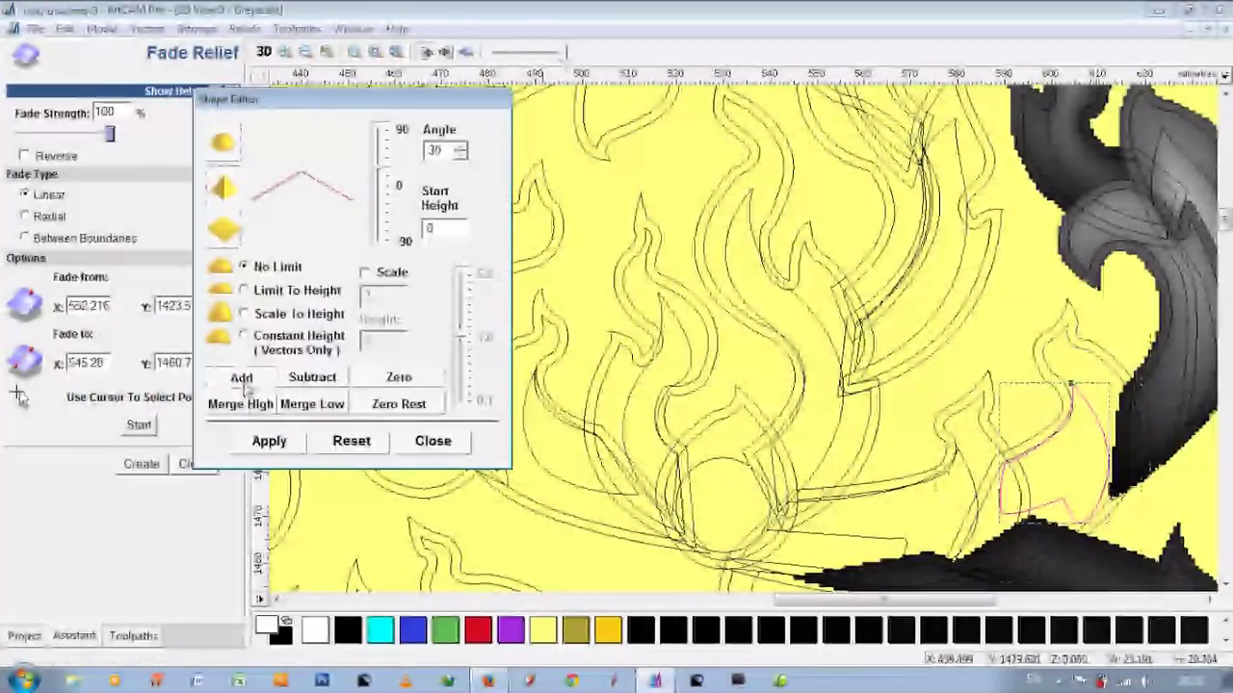
Step: Fade another flame leaf from X 610.212 to X 556.262
left_click(1043, 379)
scroll(742, 337, "down", 1)
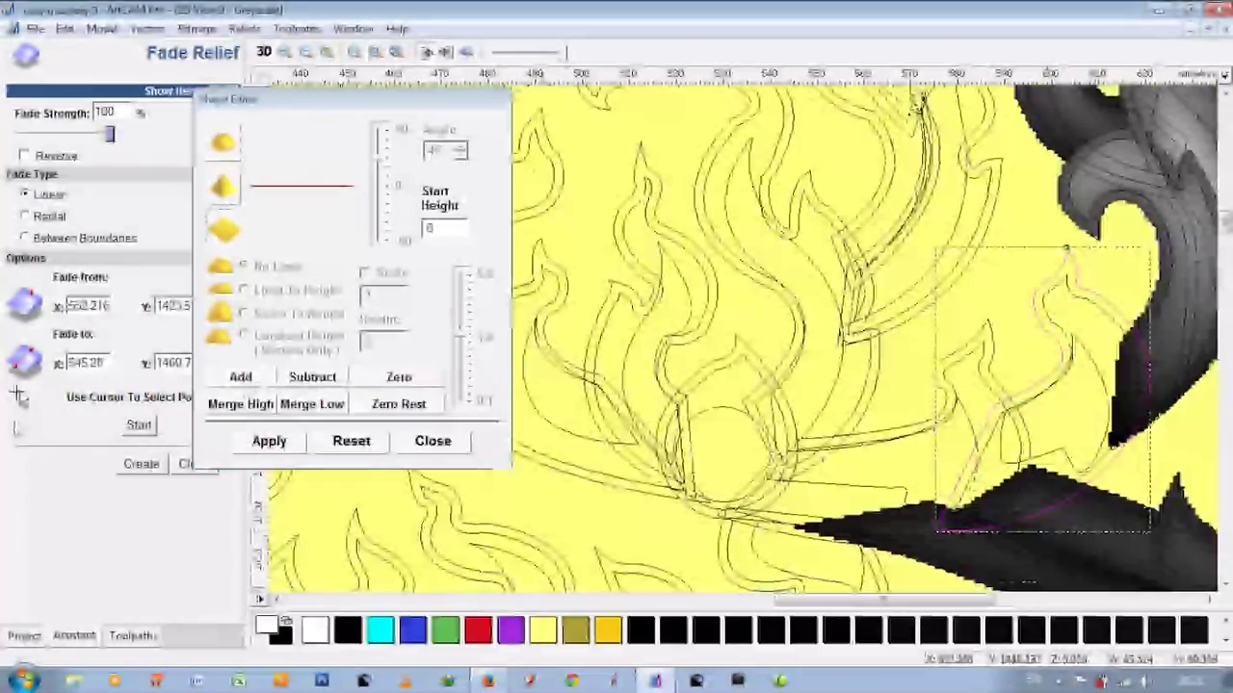
left_click(1054, 440)
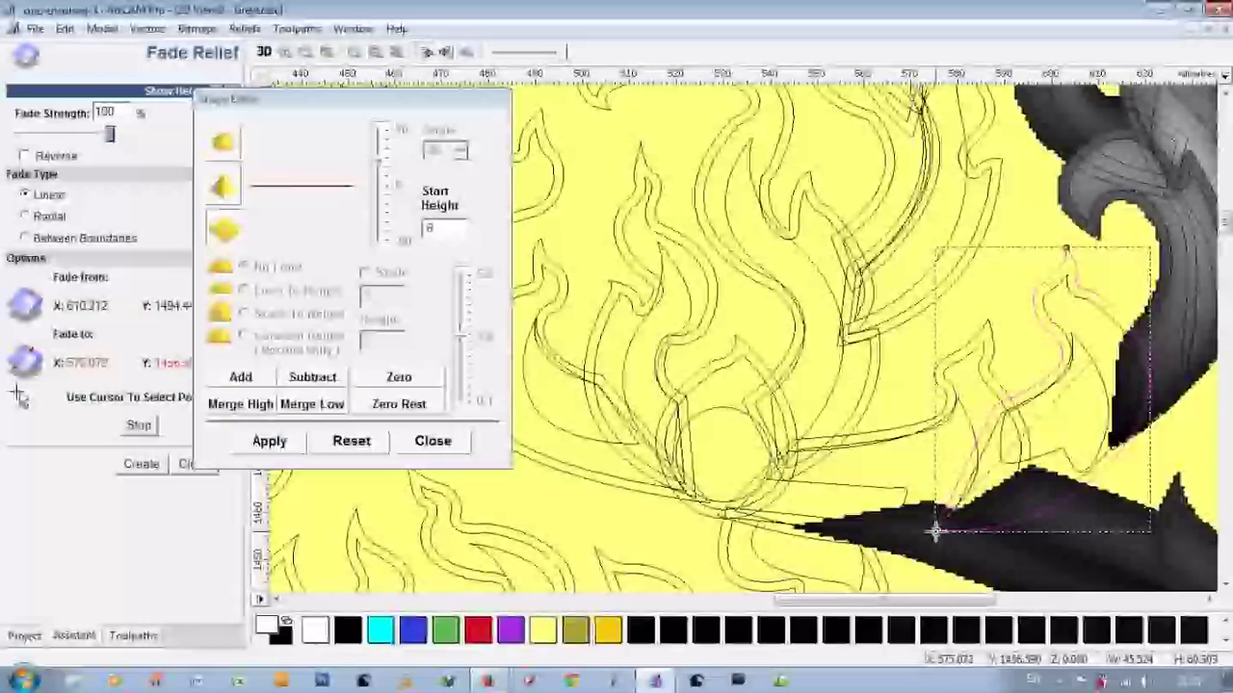
left_click(867, 543)
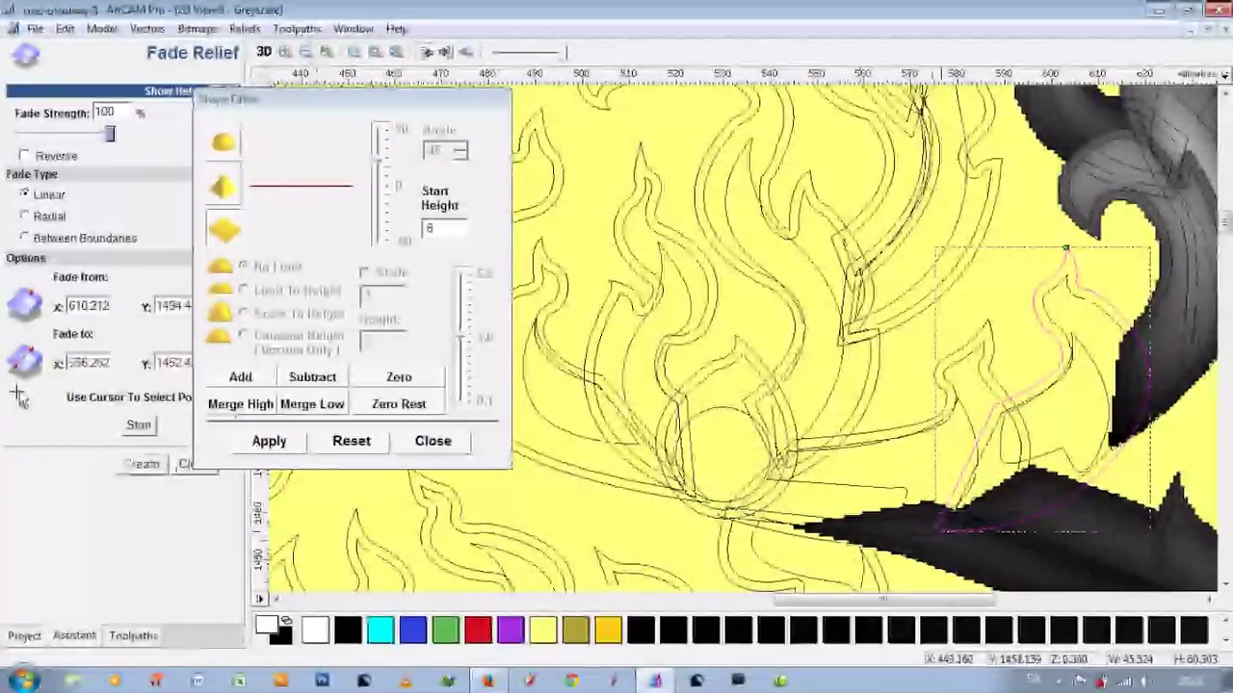
Step: Compare the faded flame relief in the 3D and 2D views, ending in 2D
key("F3")
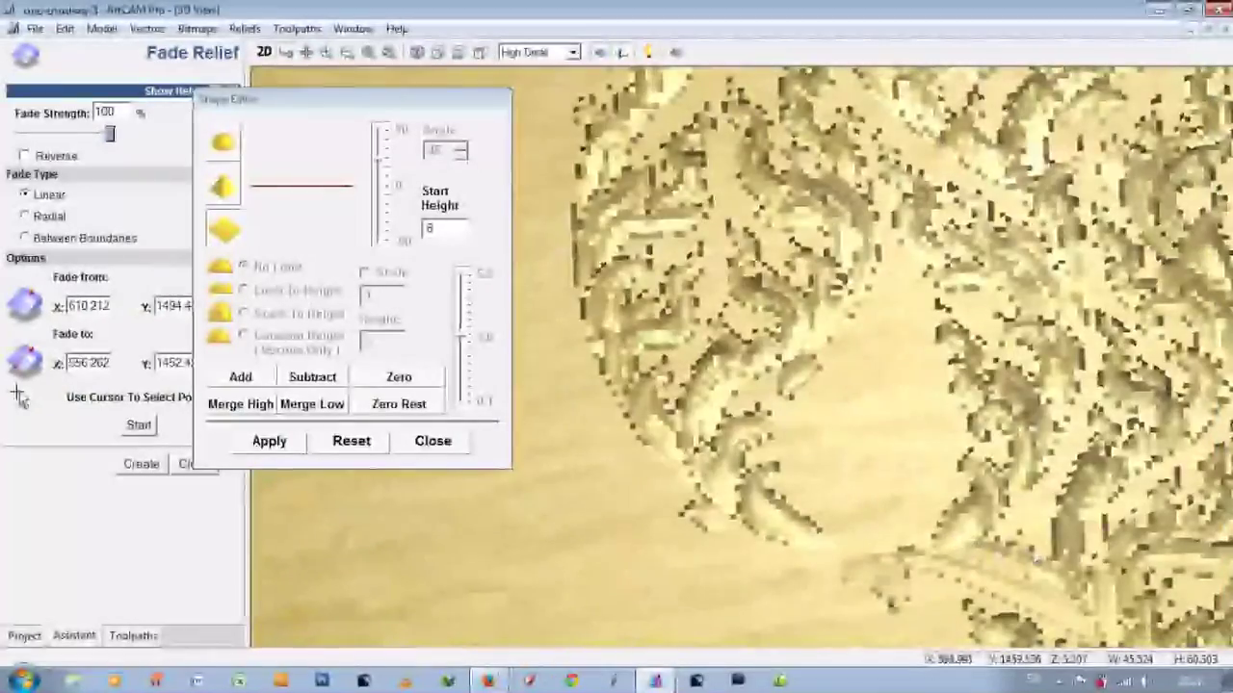
scroll(1002, 520, "up", 2)
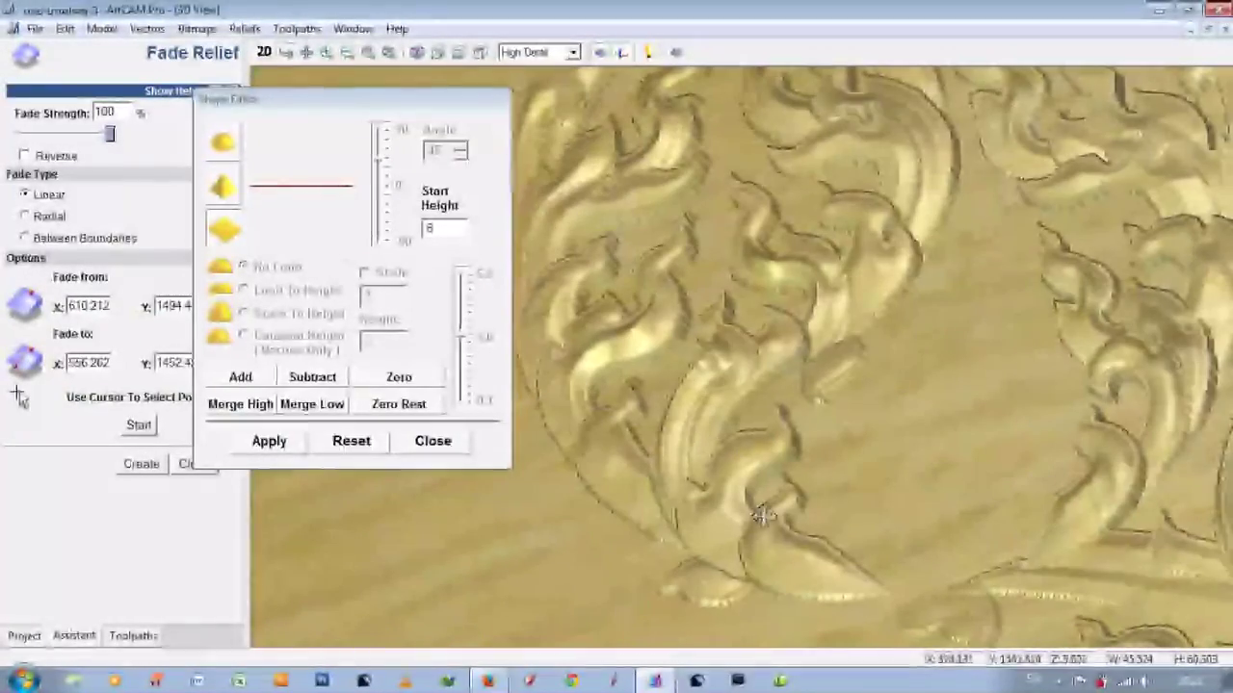
key("F2")
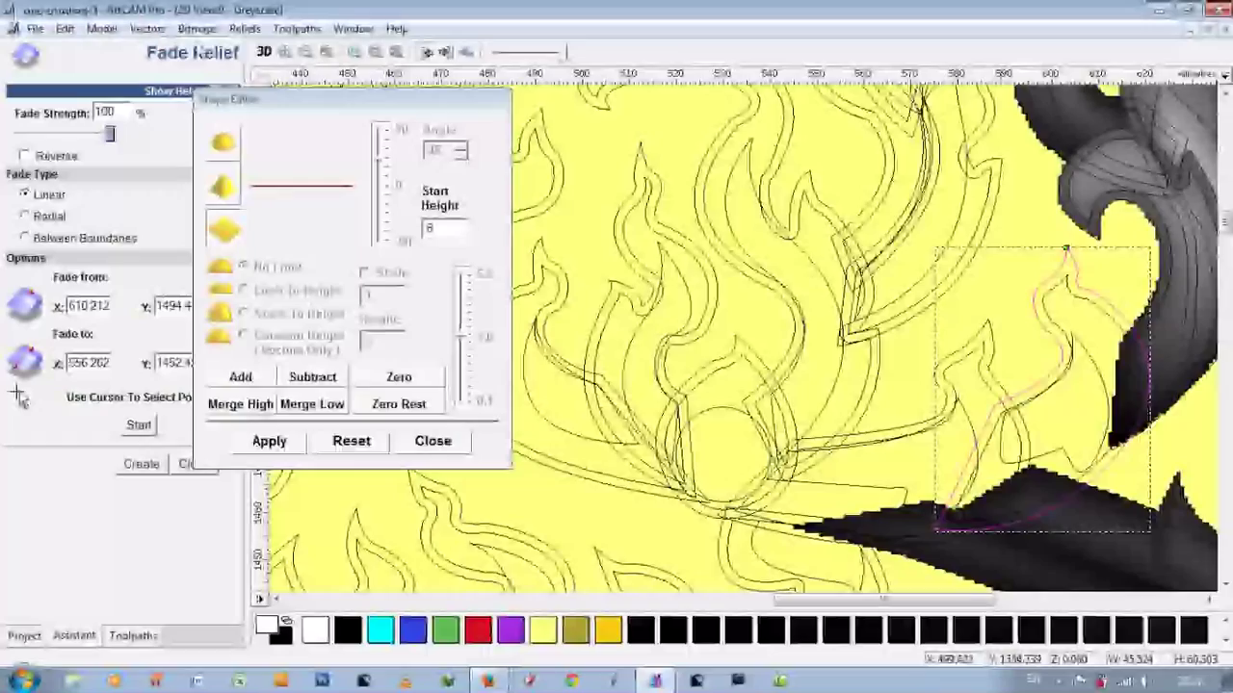
left_click(264, 52)
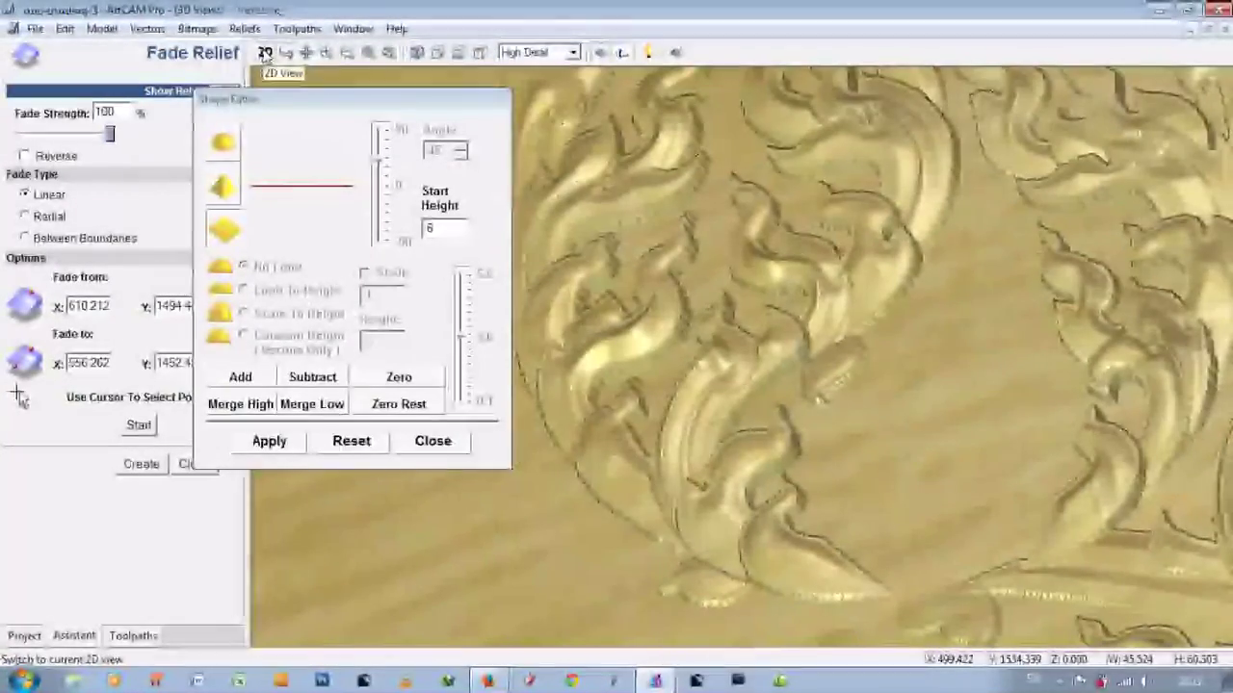
left_click(264, 52)
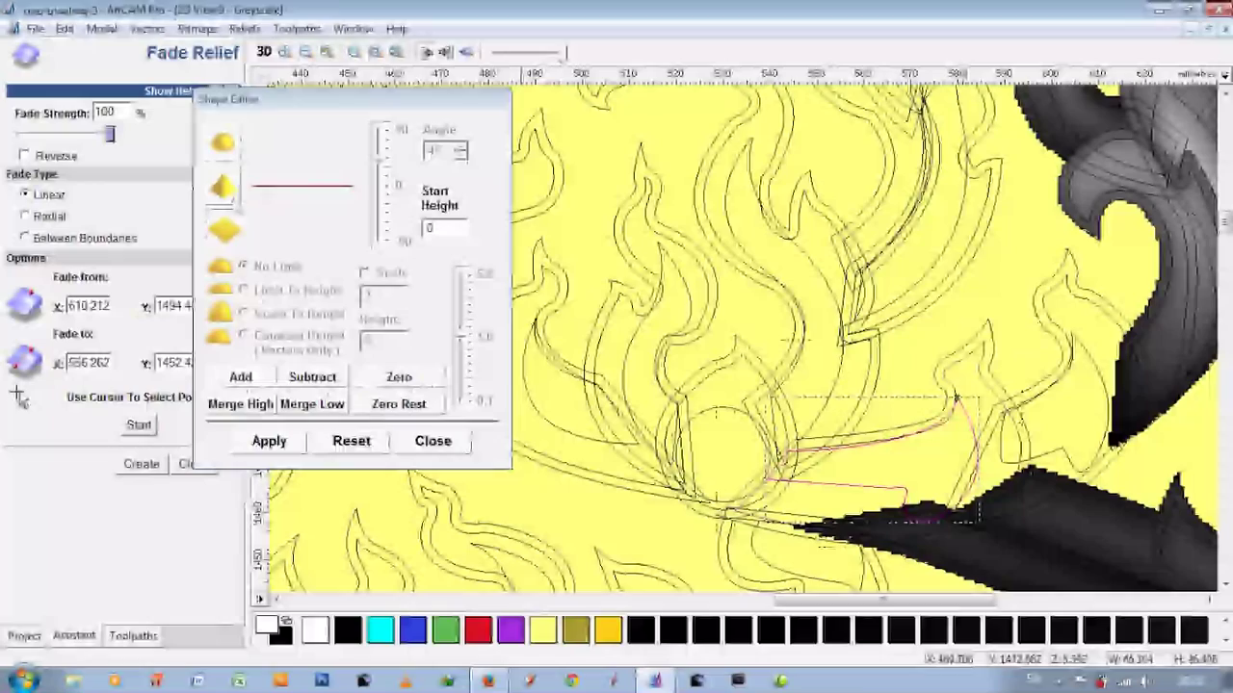
Step: Enter 1.3 and fade the lower-right flame from X 586.898 to X 528.529
type("1")
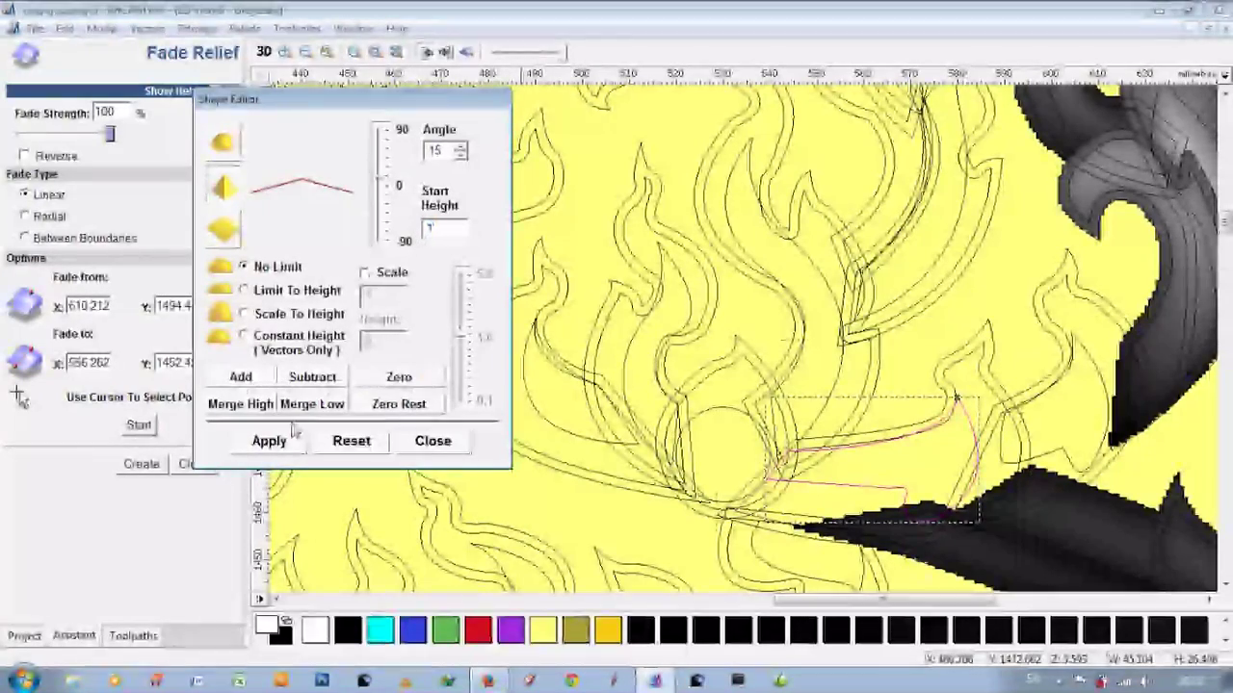
type(".3")
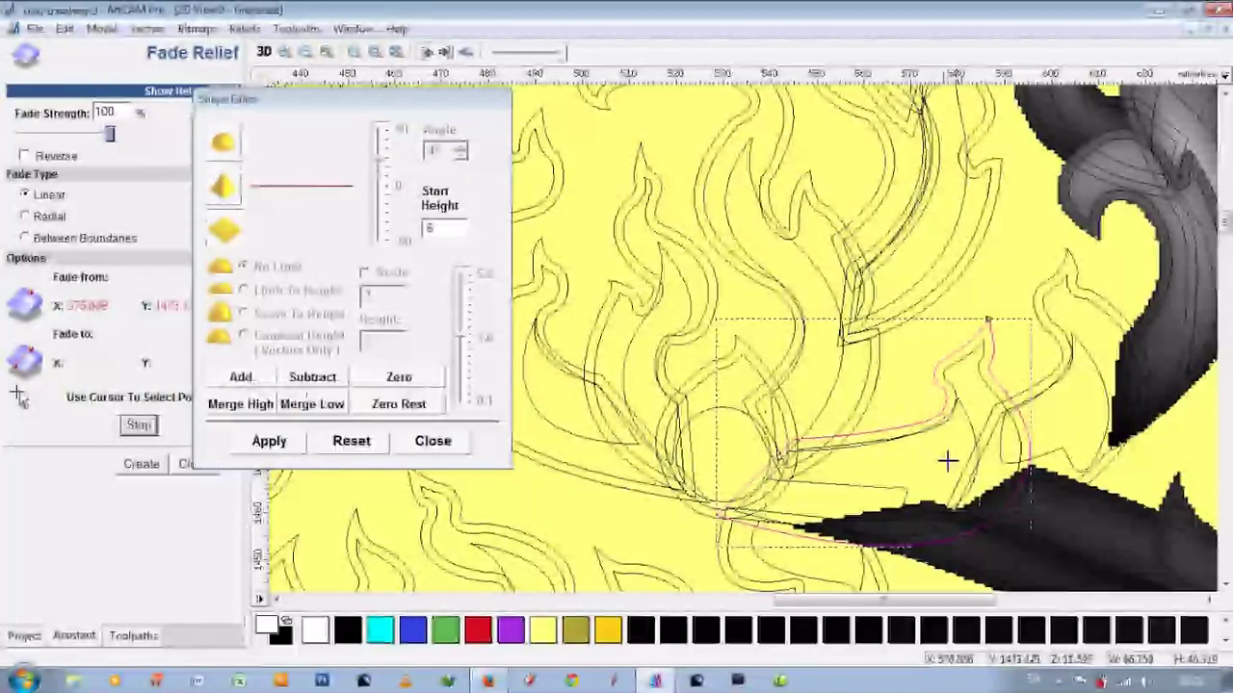
left_click(989, 466)
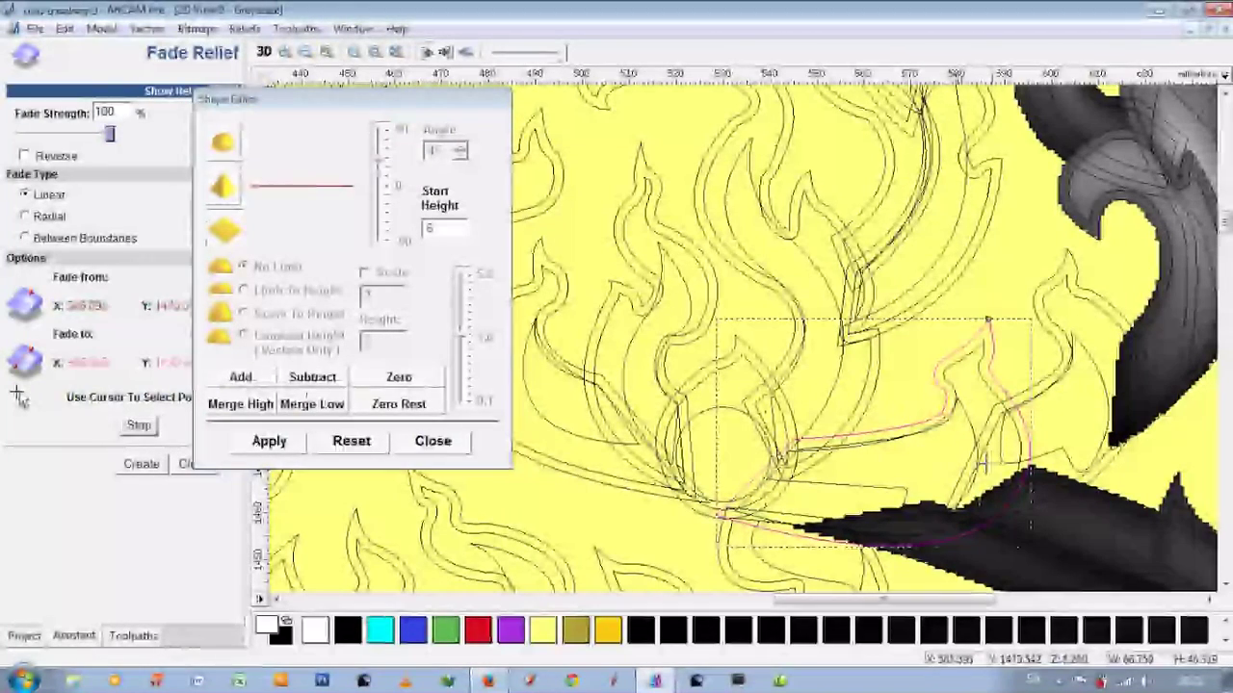
left_click(717, 513)
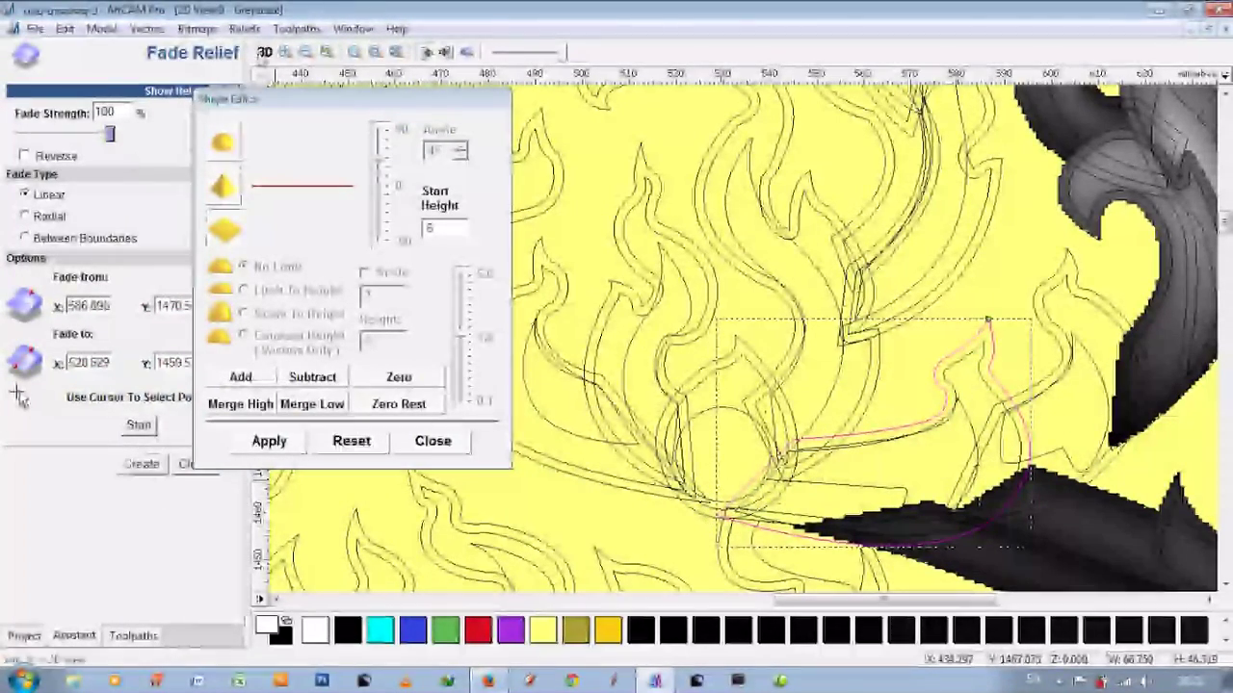
Step: Inspect the softened fade in 3D, then back in 2D select the start height value
key("F3")
left_click_drag(1011, 476, 949, 385)
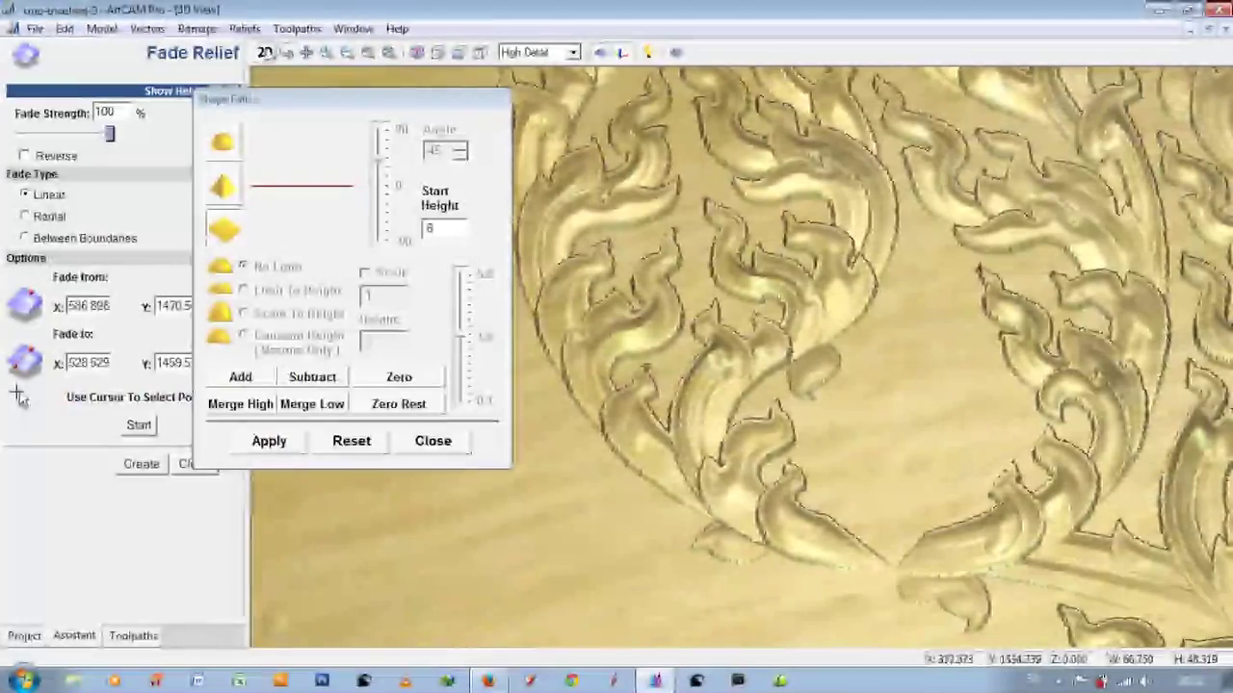
key("F2")
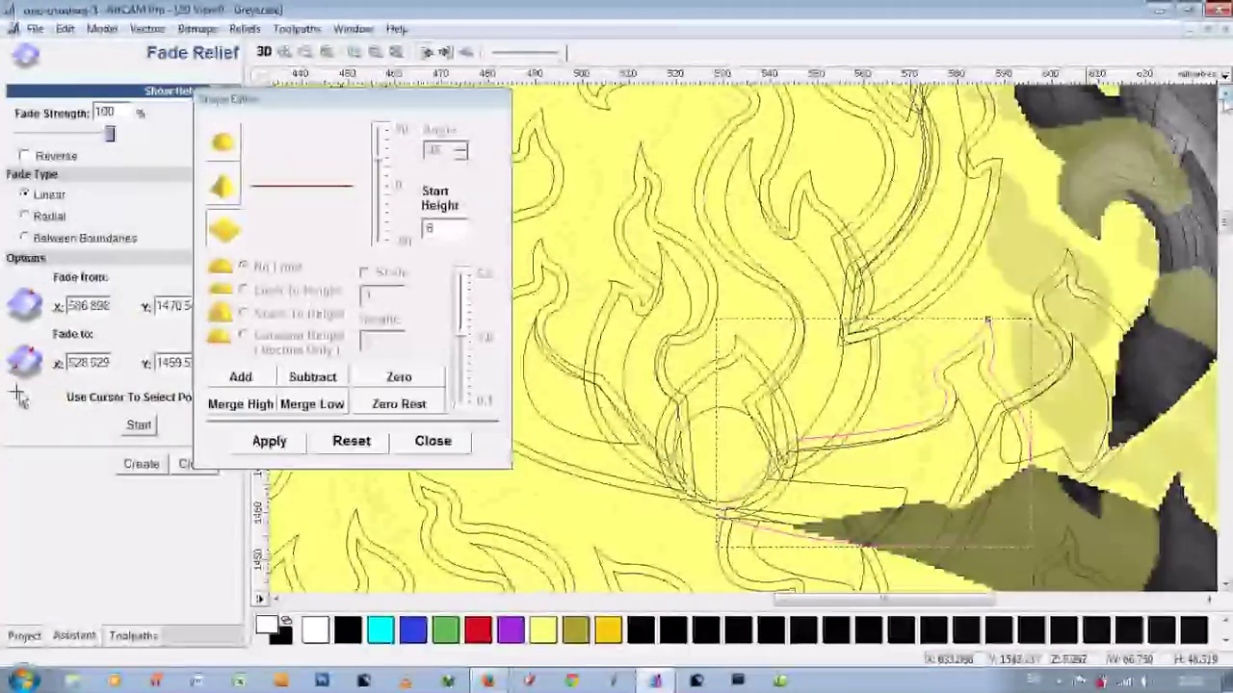
double_click(435, 229)
Step: Give the tall flame outline a 5.0 start height and create its fade, previewed in 3D
type("5.2")
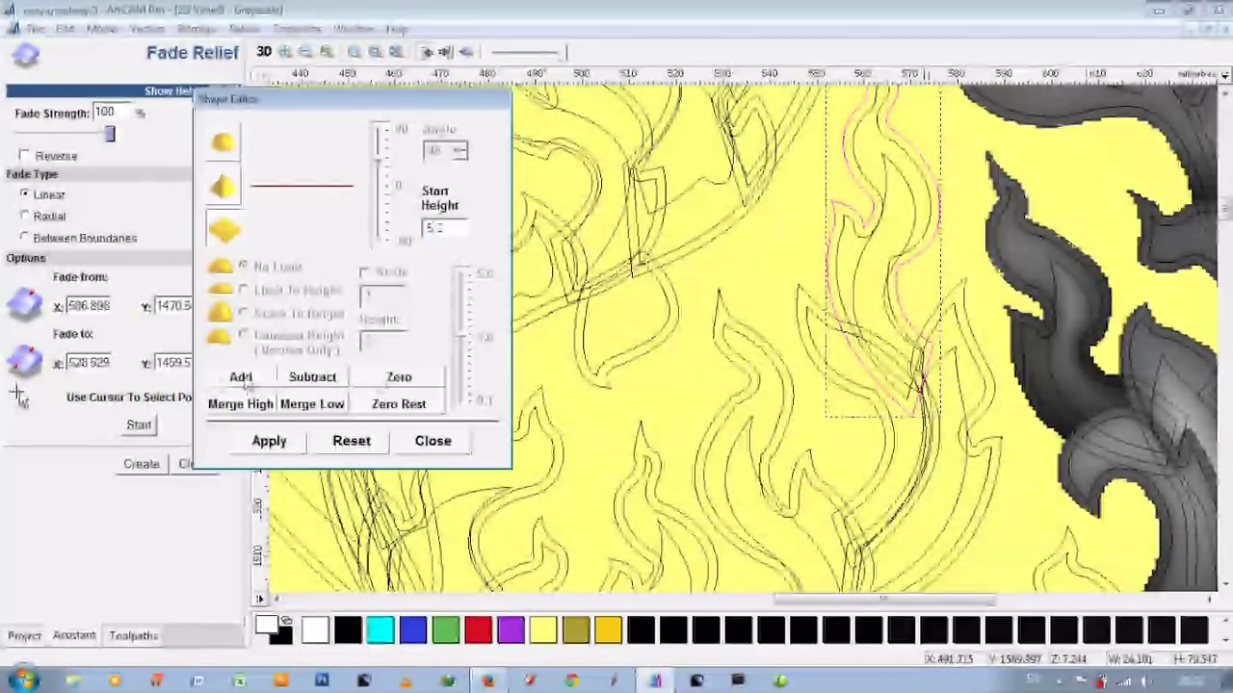
left_click(517, 260)
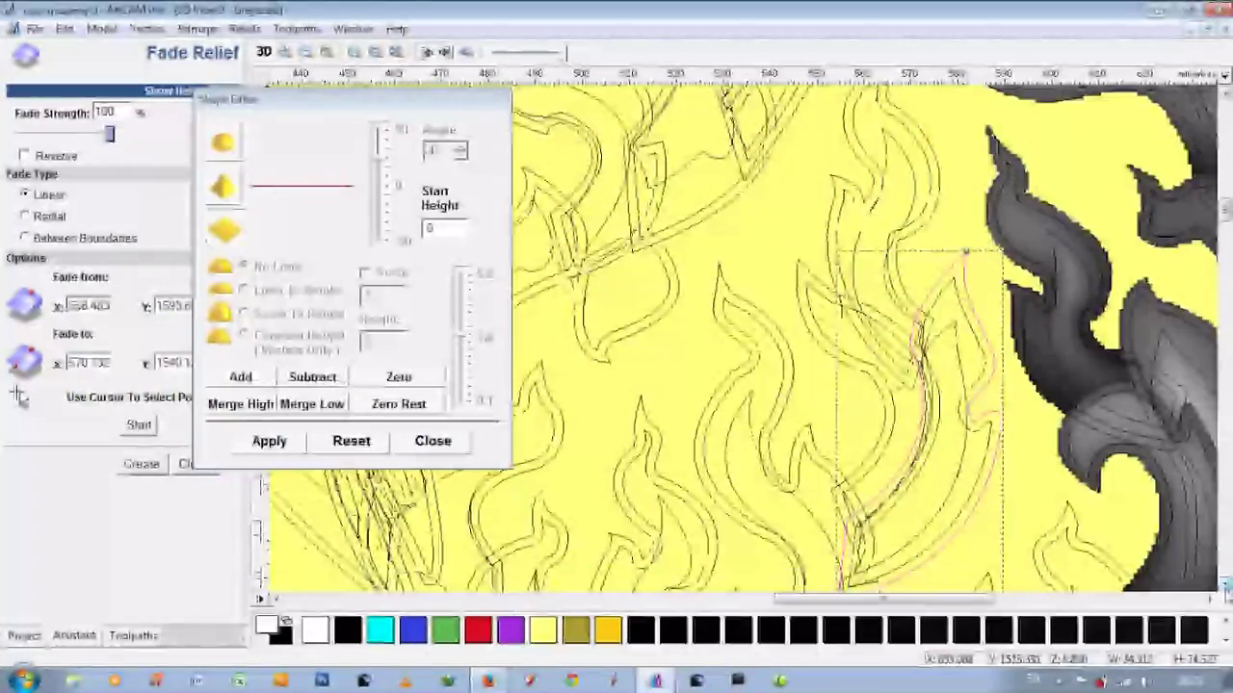
type("5.0")
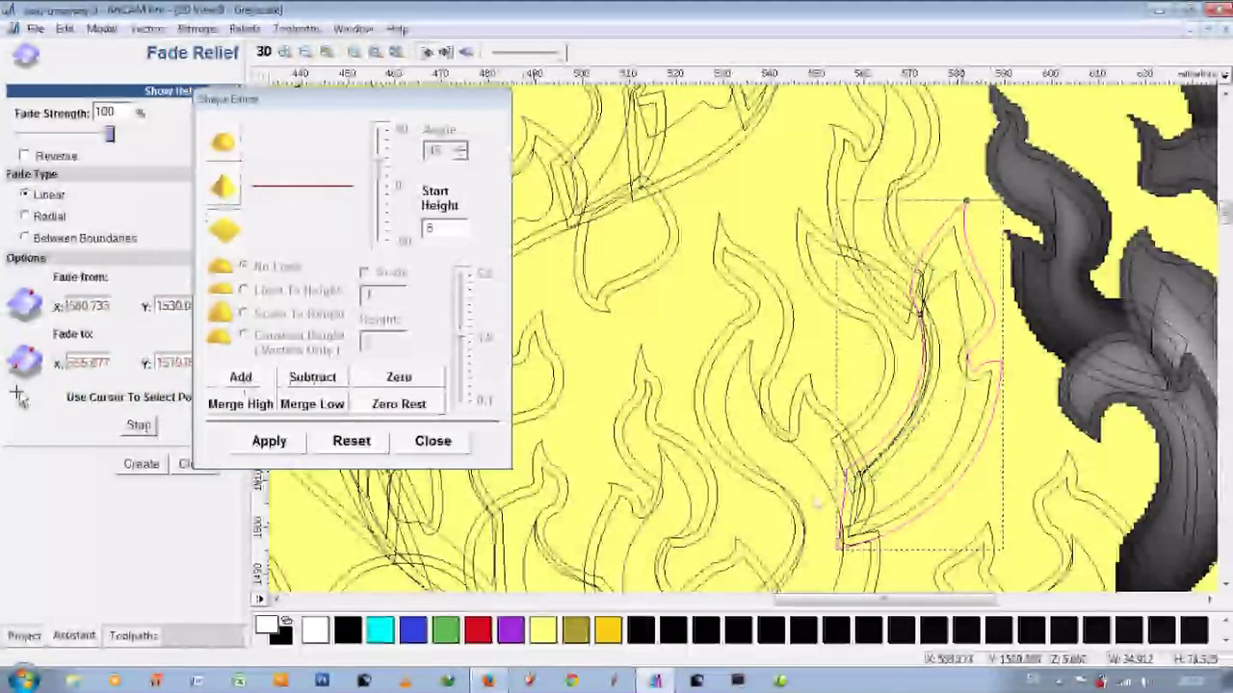
left_click(141, 463)
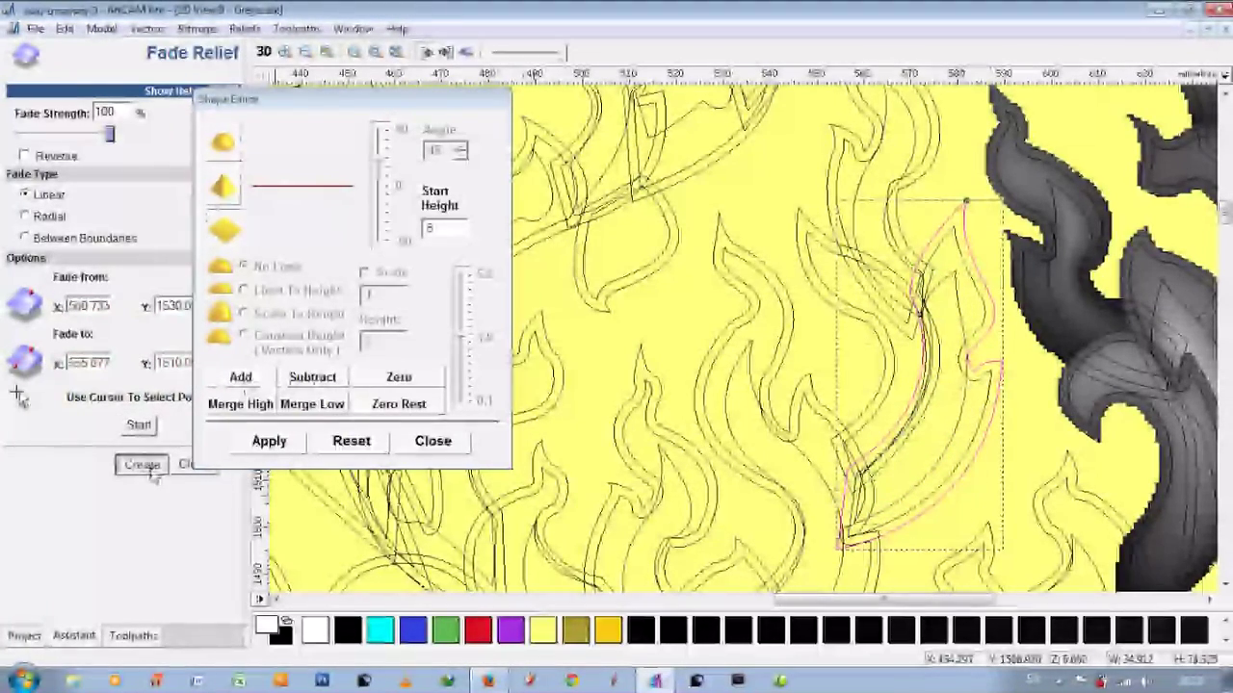
left_click(263, 52)
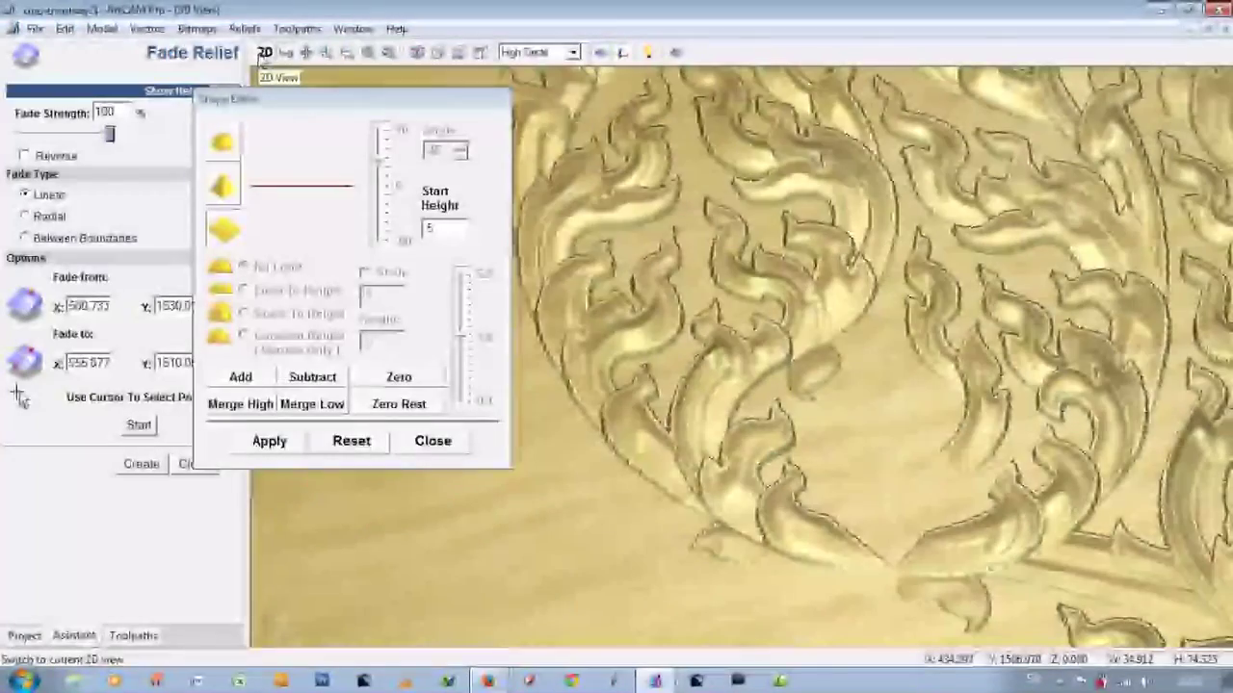
left_click(262, 53)
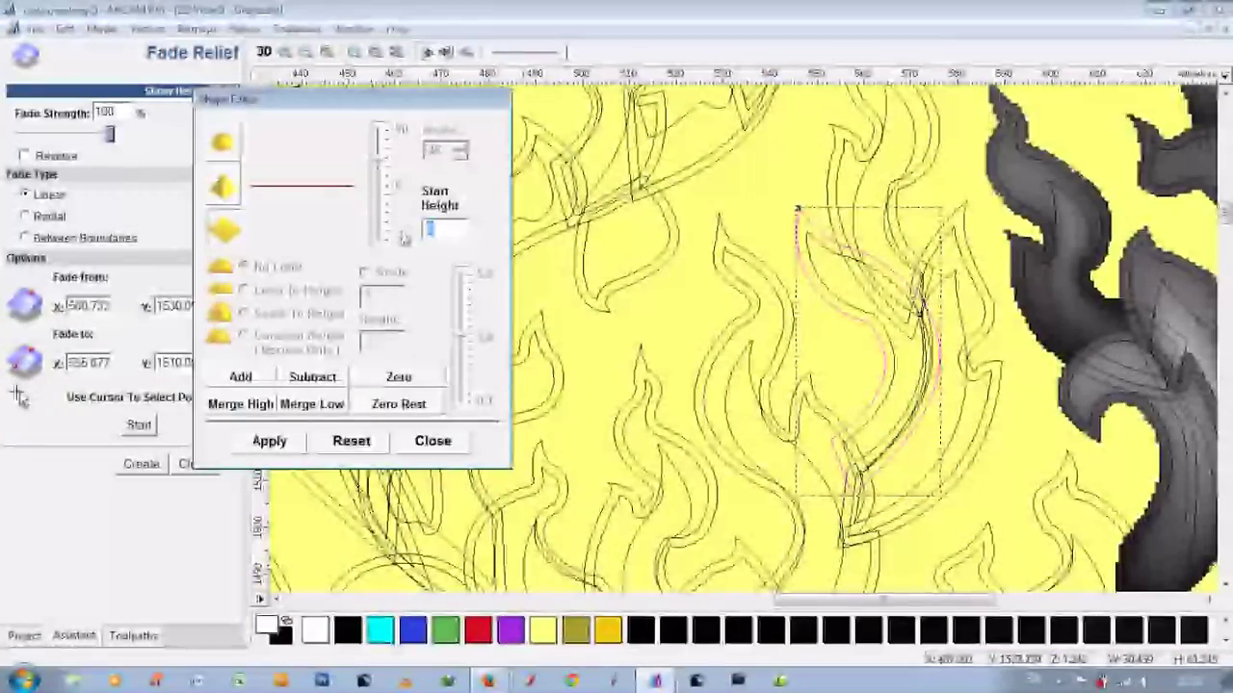
Step: Lower the profile angle and fade the flame along its length, from X 565.547 to X 547.399
type("0")
key("Return")
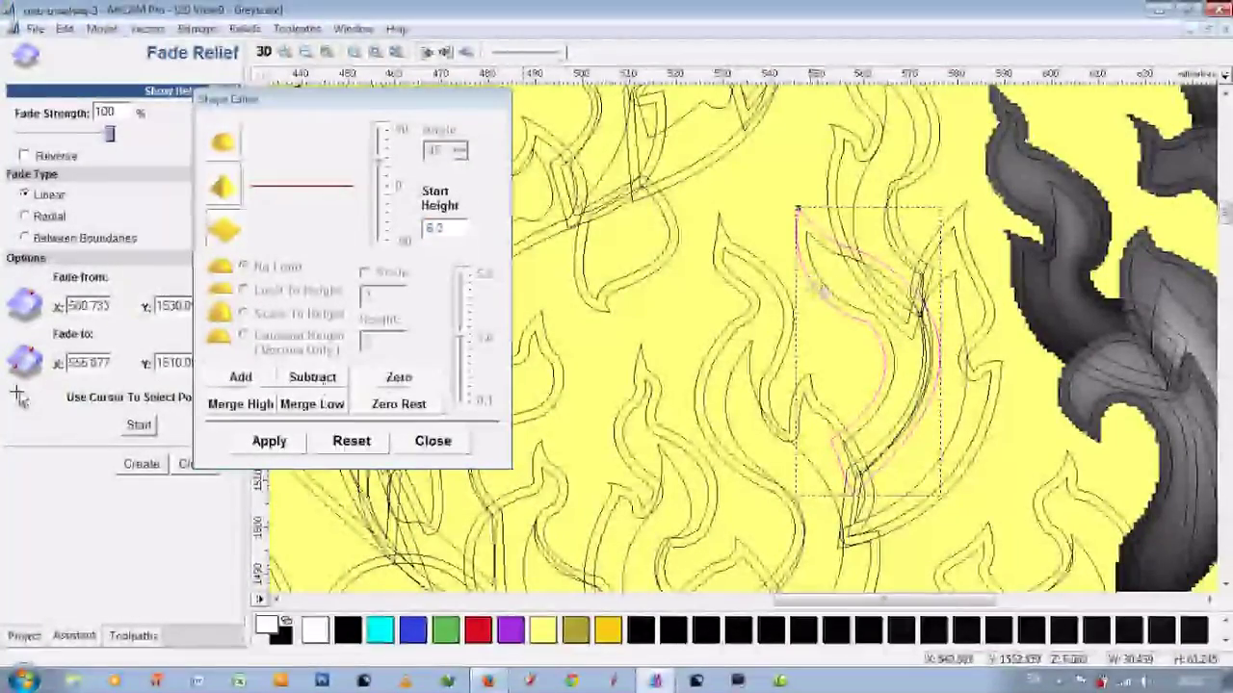
left_click_drag(380, 199, 378, 196)
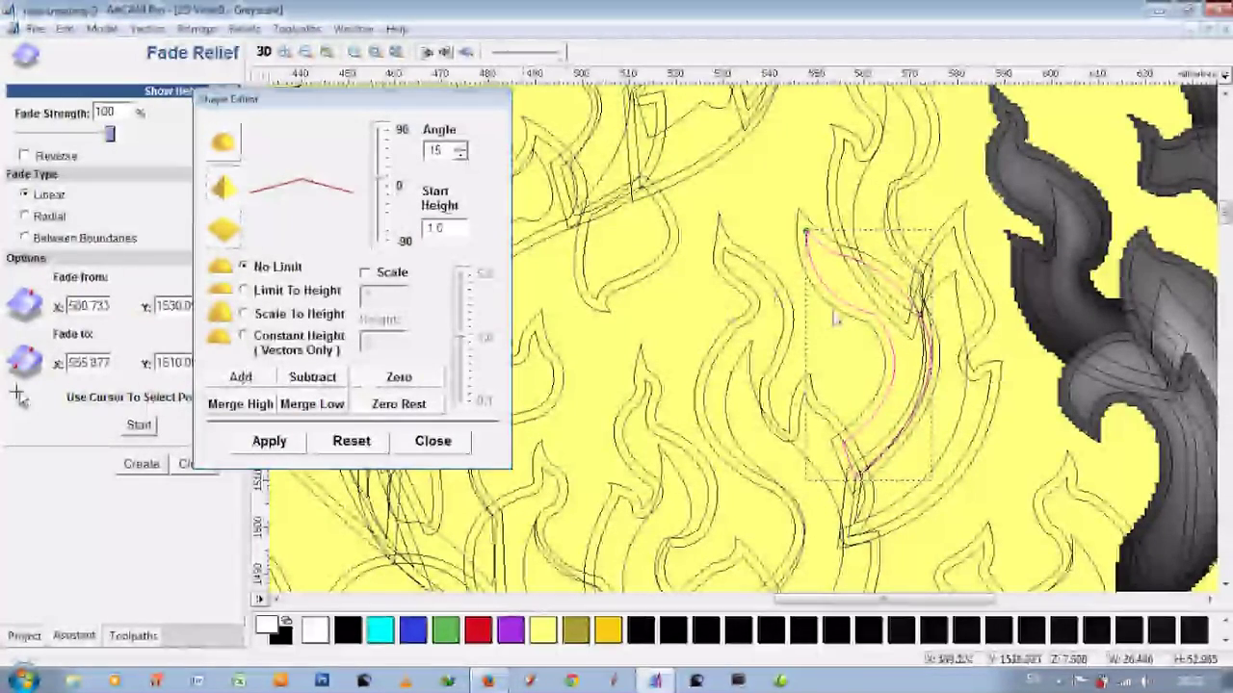
left_click(139, 424)
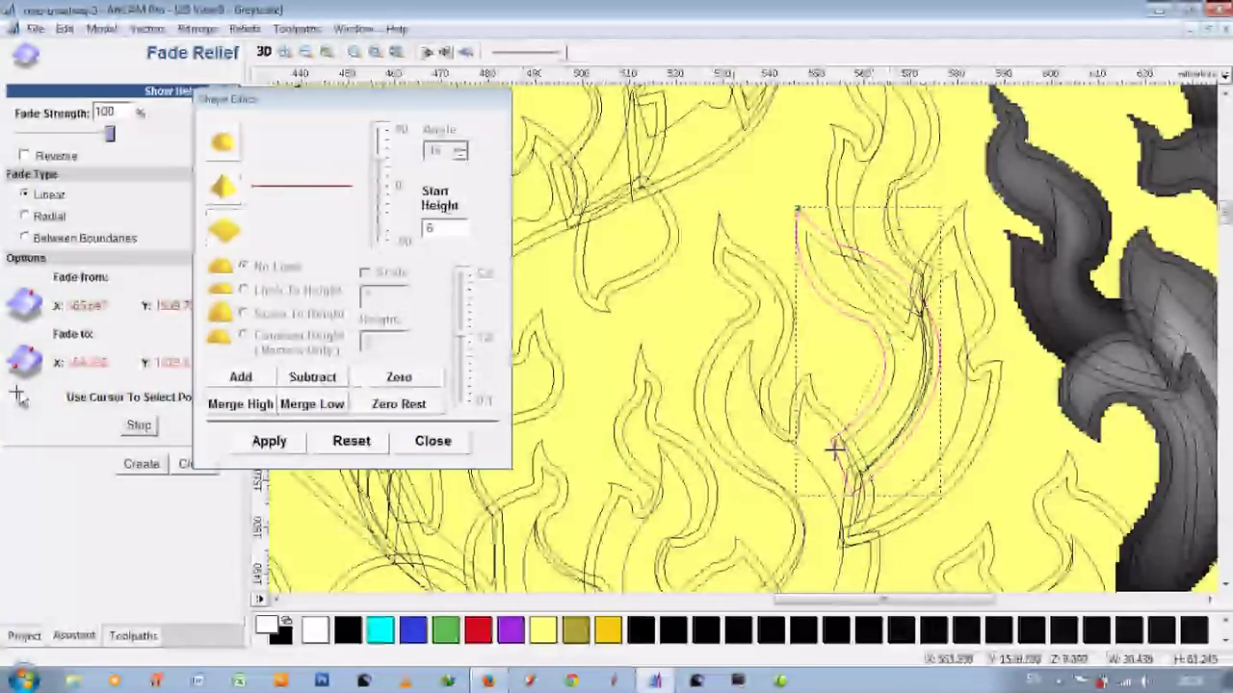
left_click_drag(834, 448, 759, 96)
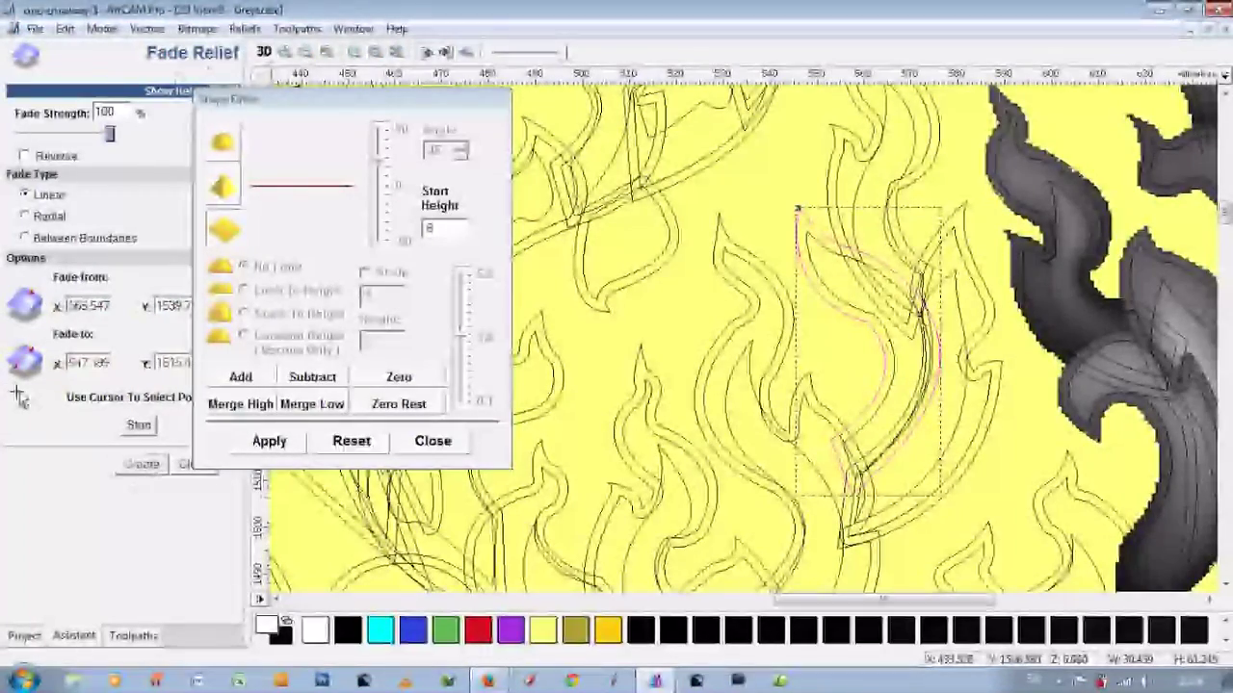
left_click(263, 52)
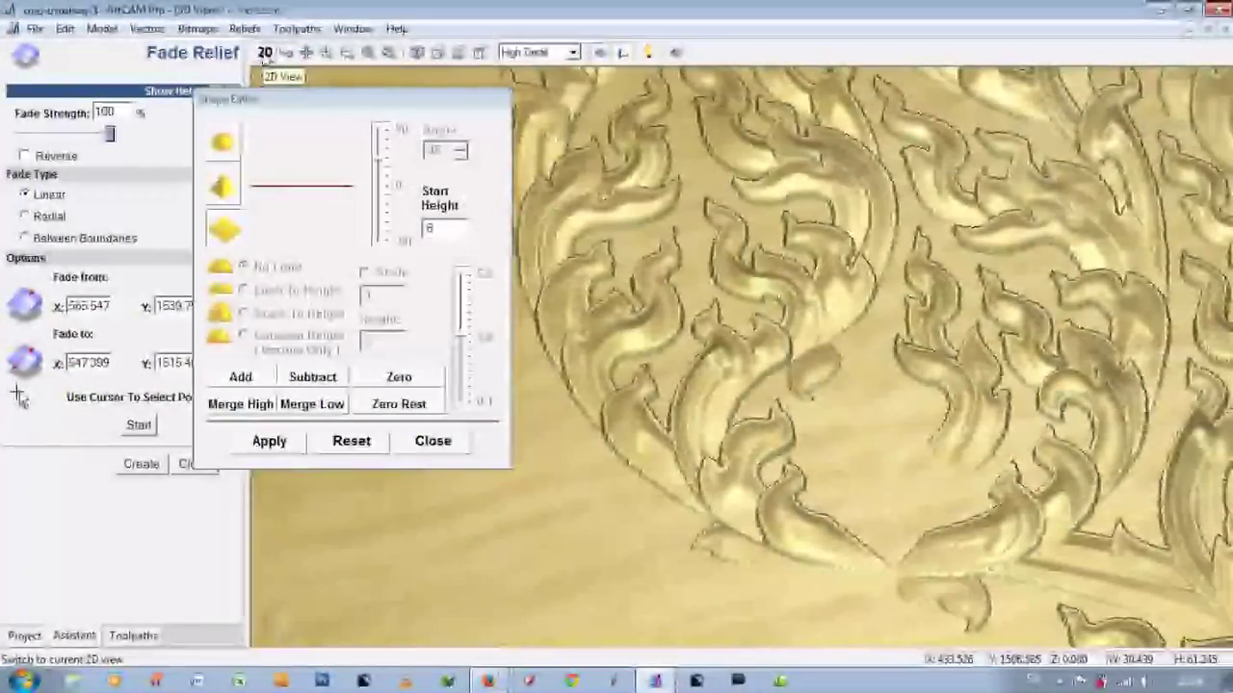
left_click(264, 53)
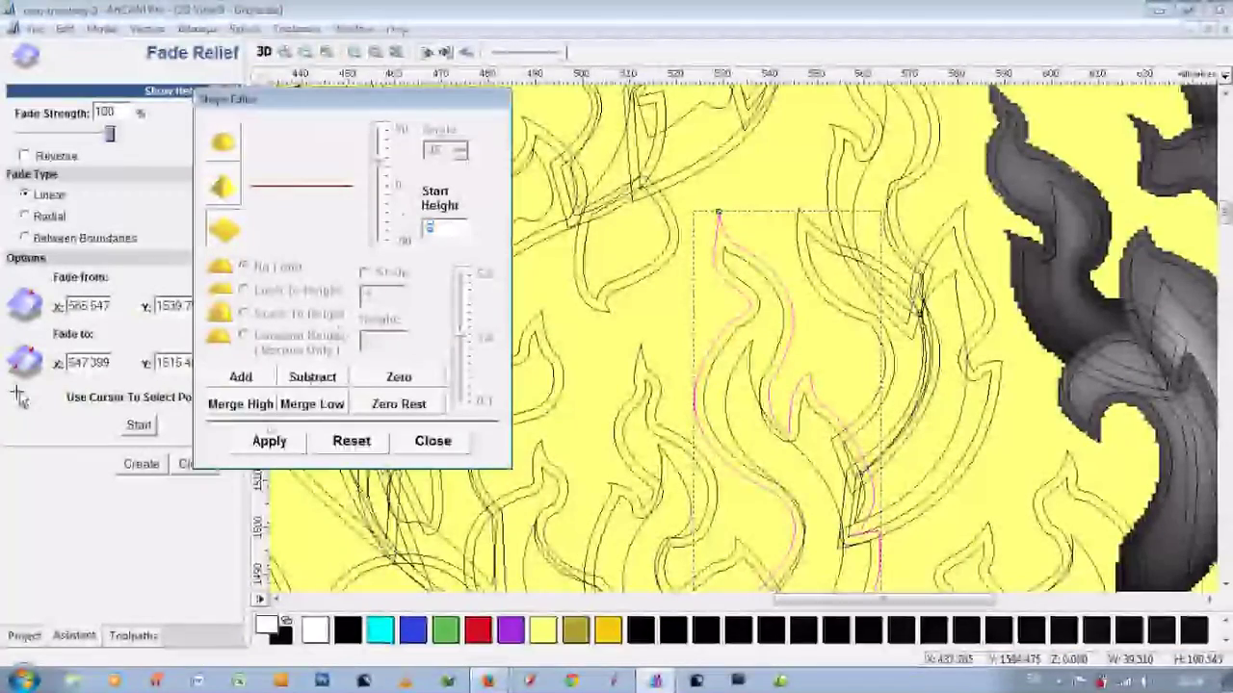
type("0.2")
Step: Give the smaller flame a peaked angled profile with a 1.0 start height
left_click(642, 335)
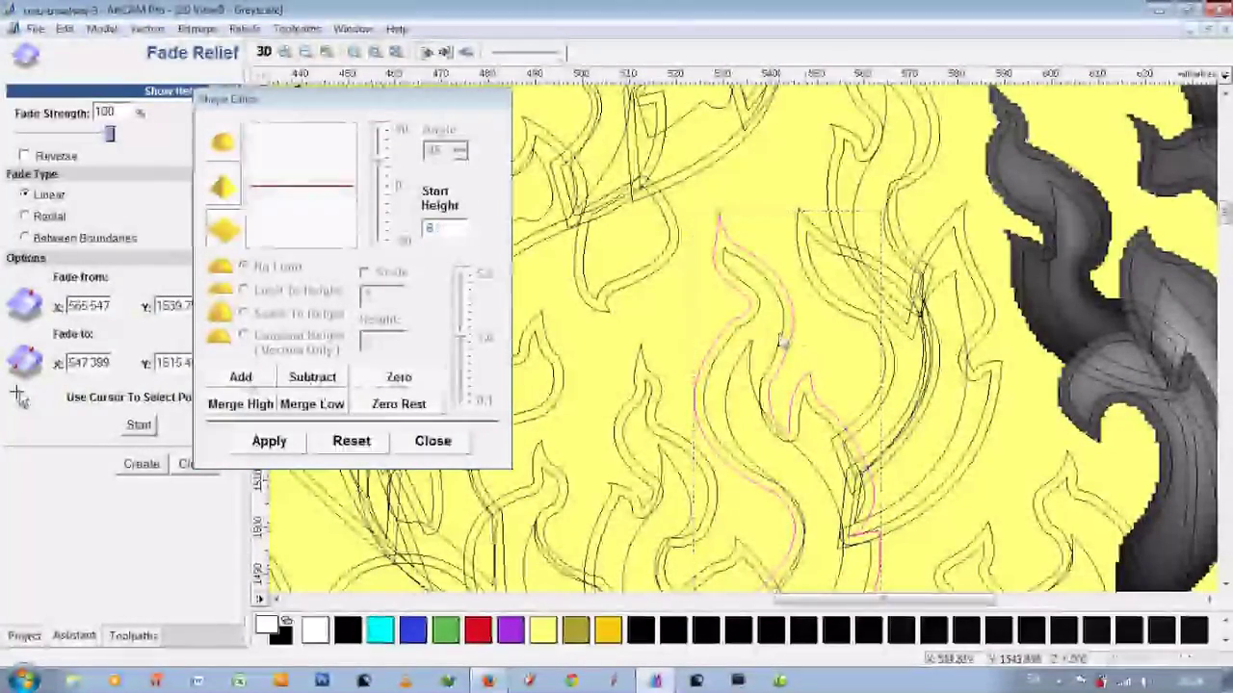
left_click(222, 141)
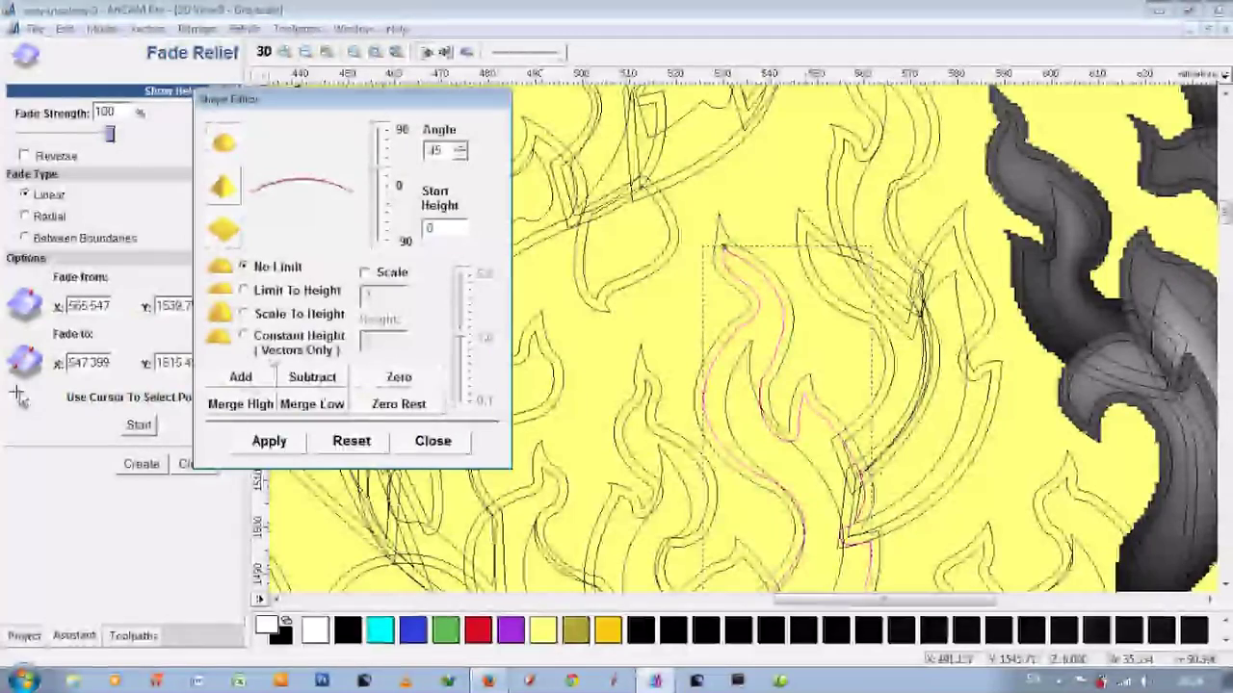
left_click(730, 385)
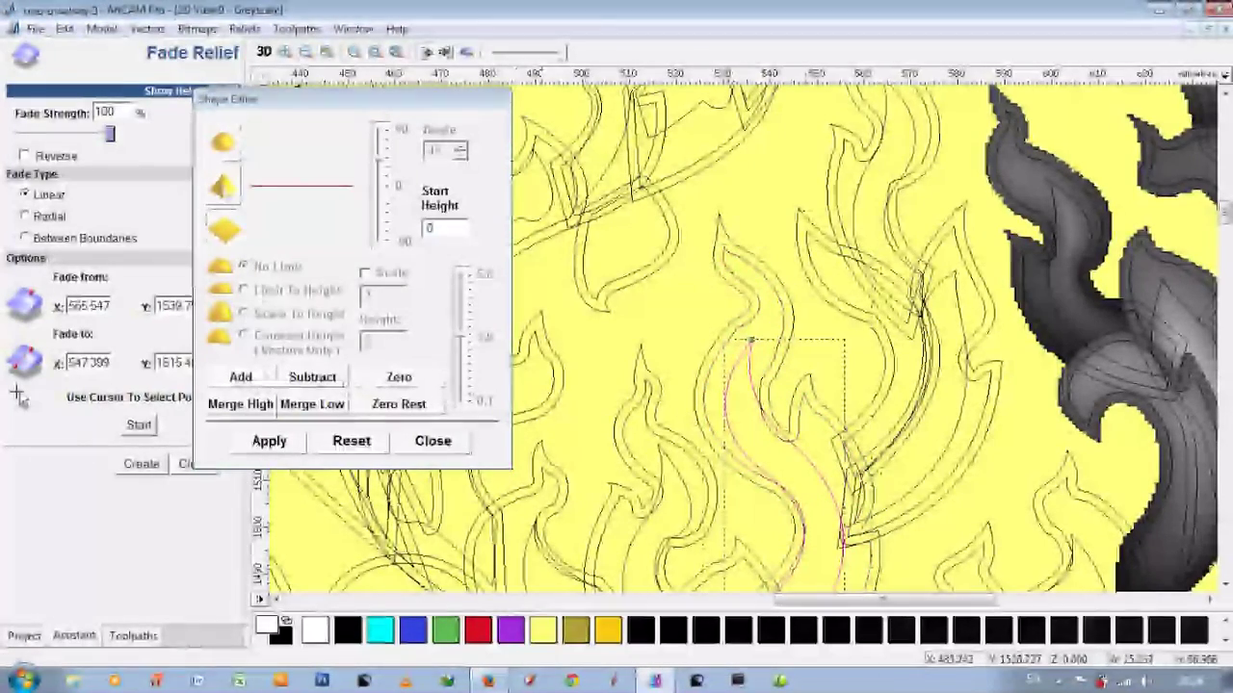
left_click(223, 186)
double_click(441, 232)
type("1.0")
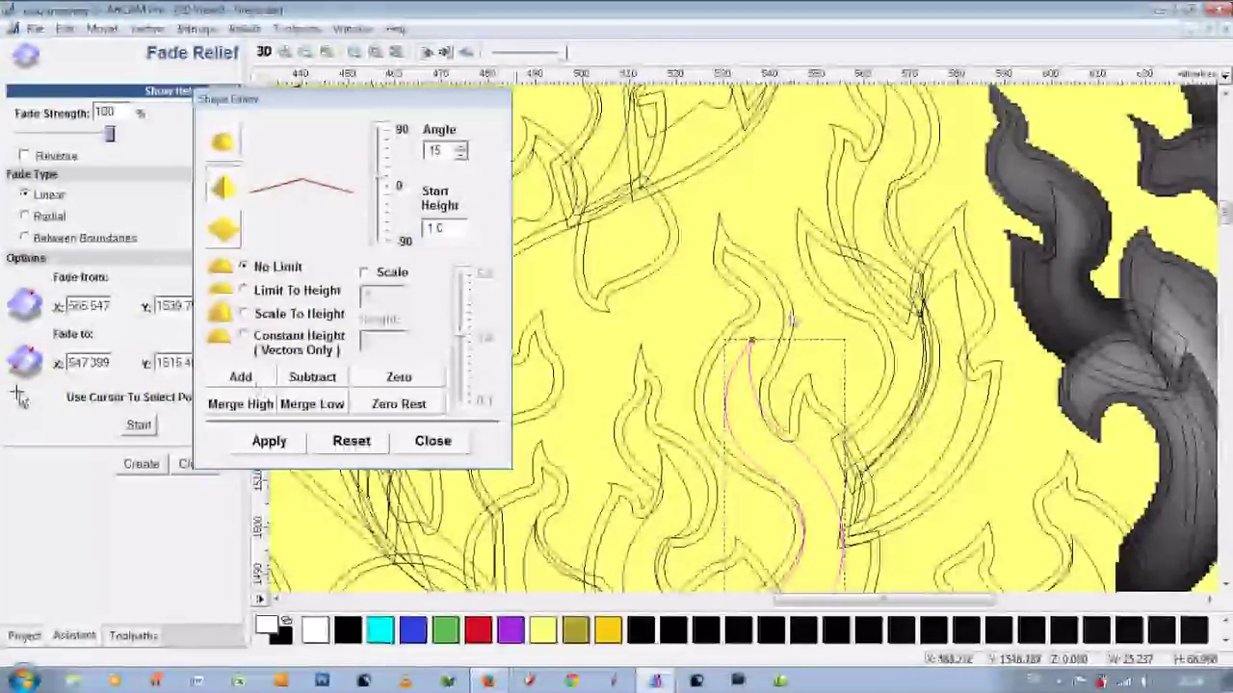
scroll(792, 289, "up", 2)
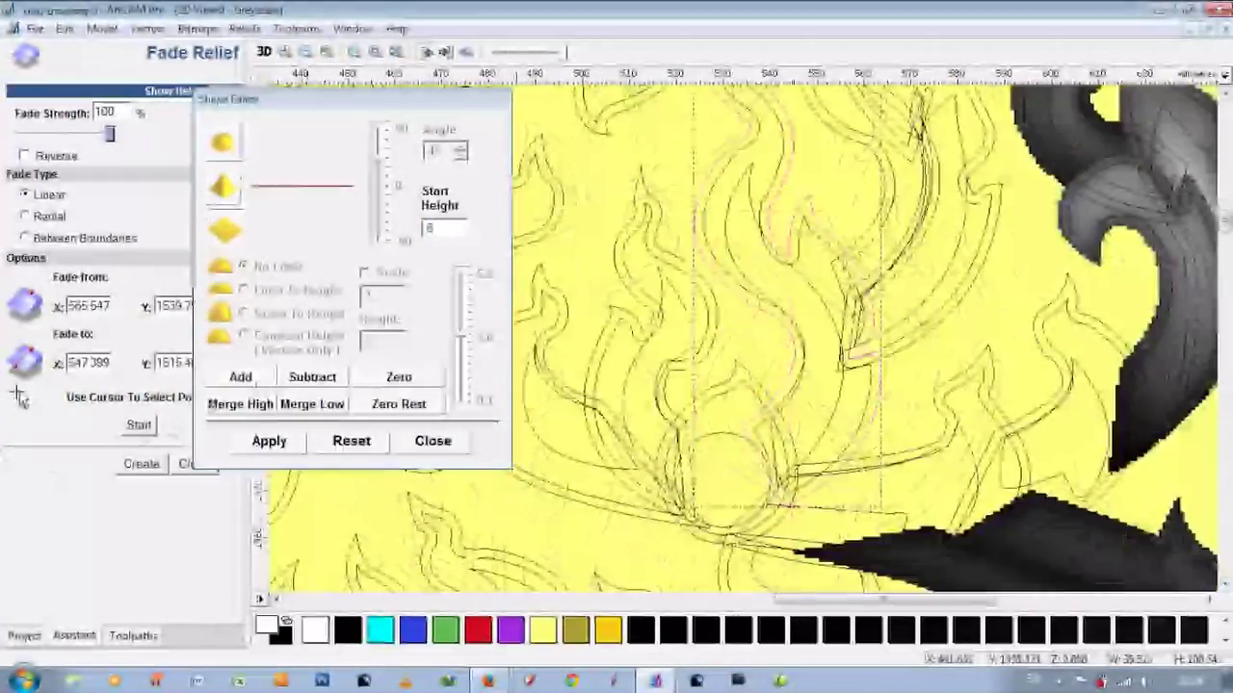
Step: Fade the flame from X 513.89 to X 524.065 and apply a 5.0 start height
left_click(798, 283)
left_click(748, 432)
left_click(141, 466)
left_click(263, 52)
left_click(264, 52)
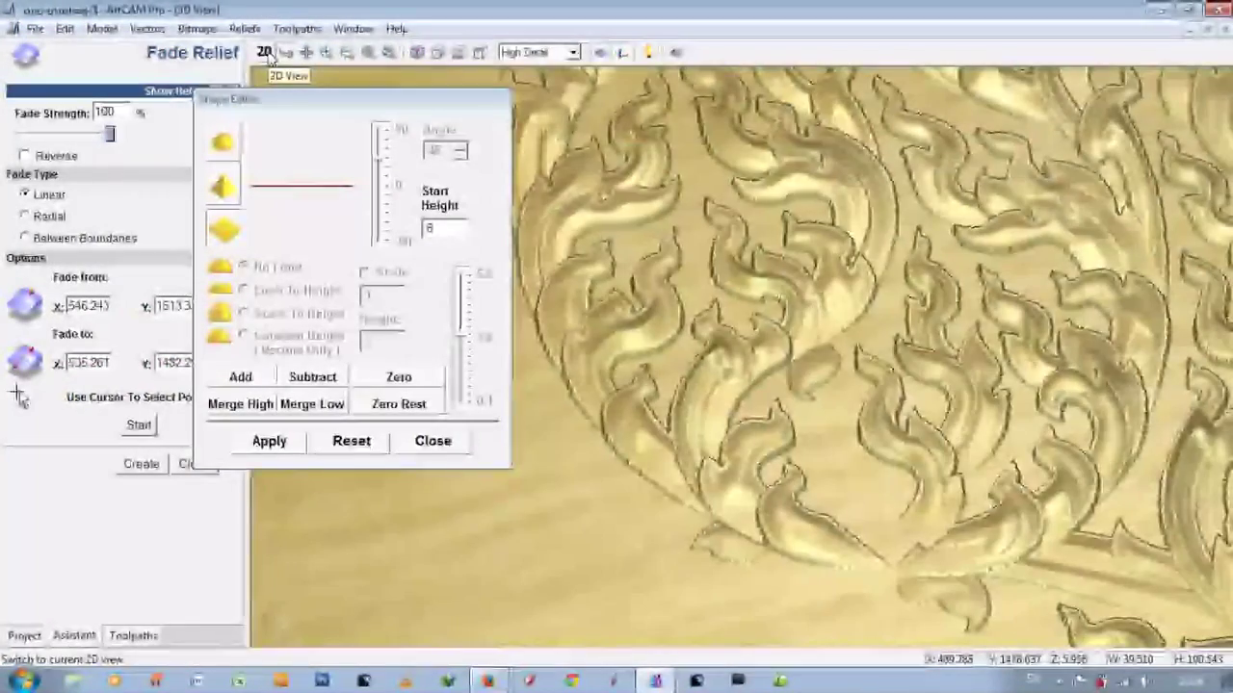
double_click(438, 228)
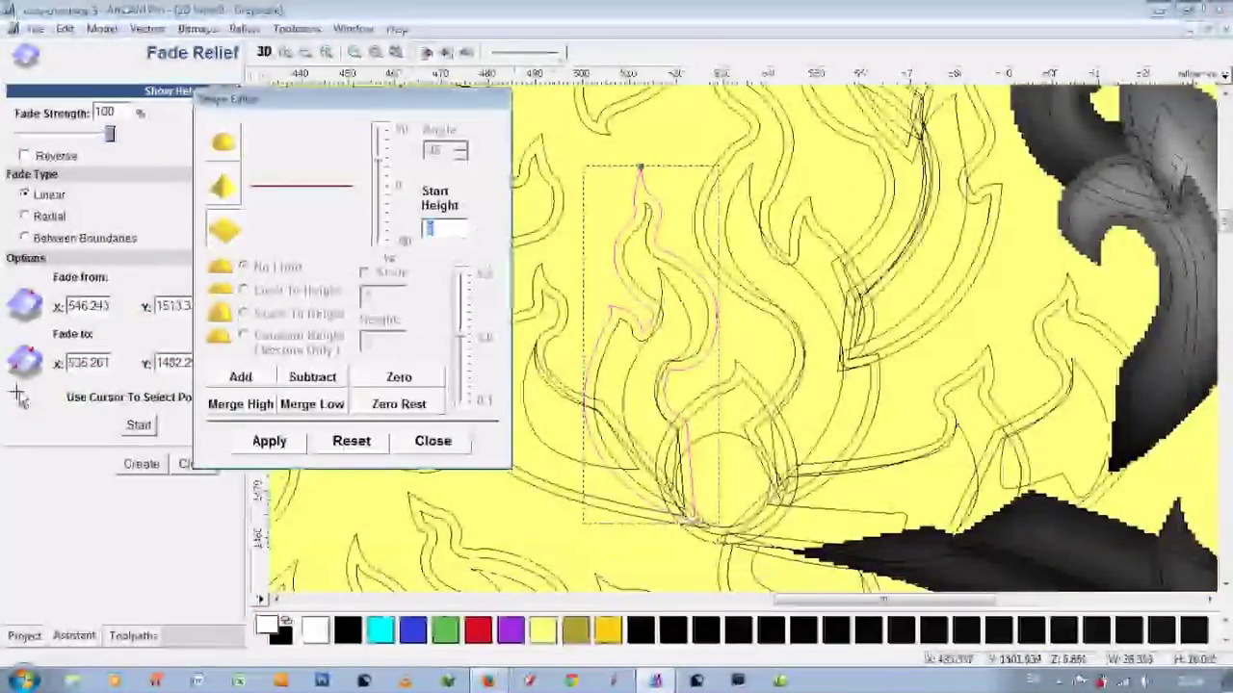
type("5")
left_click(261, 379)
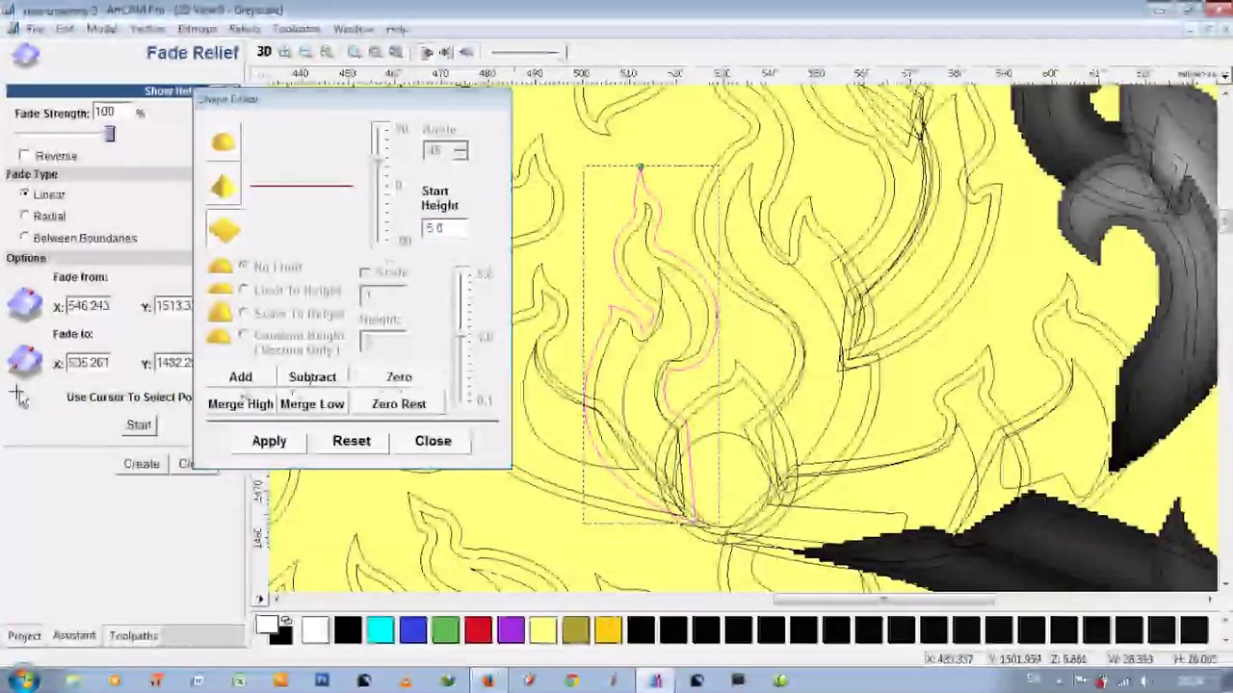
Step: Enter 1.0, select the tall flame vector, and review its relief in the 3D view
left_click(629, 281)
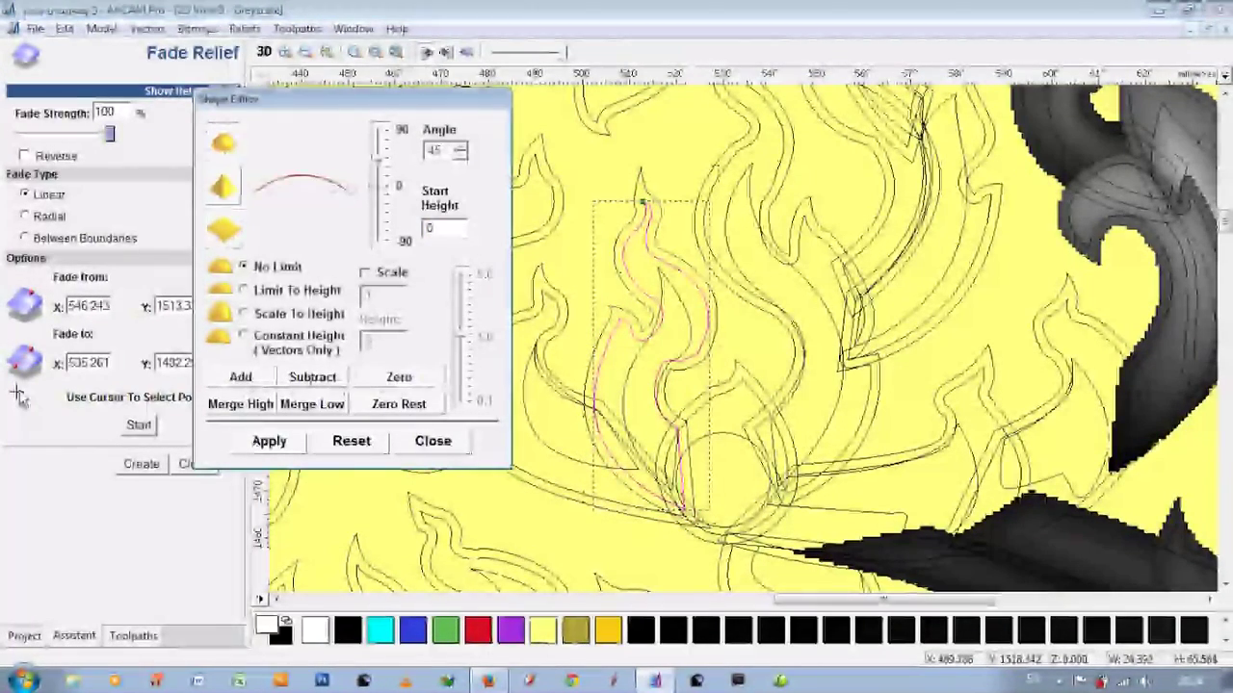
left_click(674, 289)
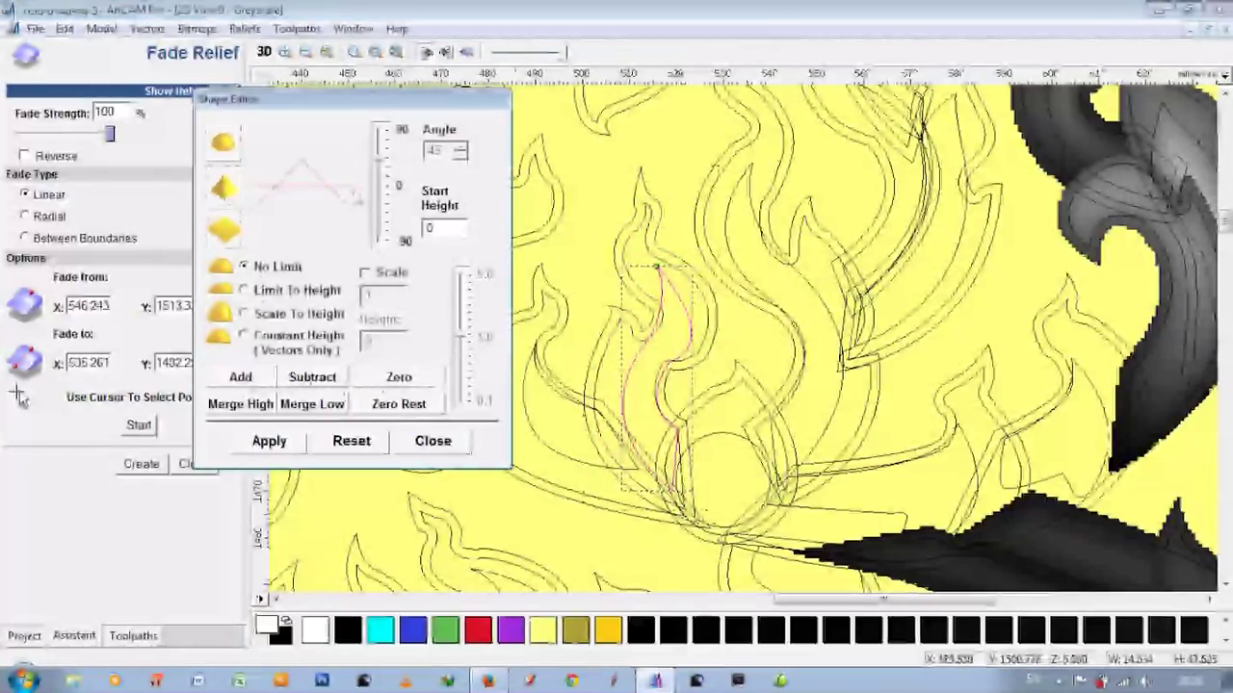
type("1.0")
left_click(651, 373)
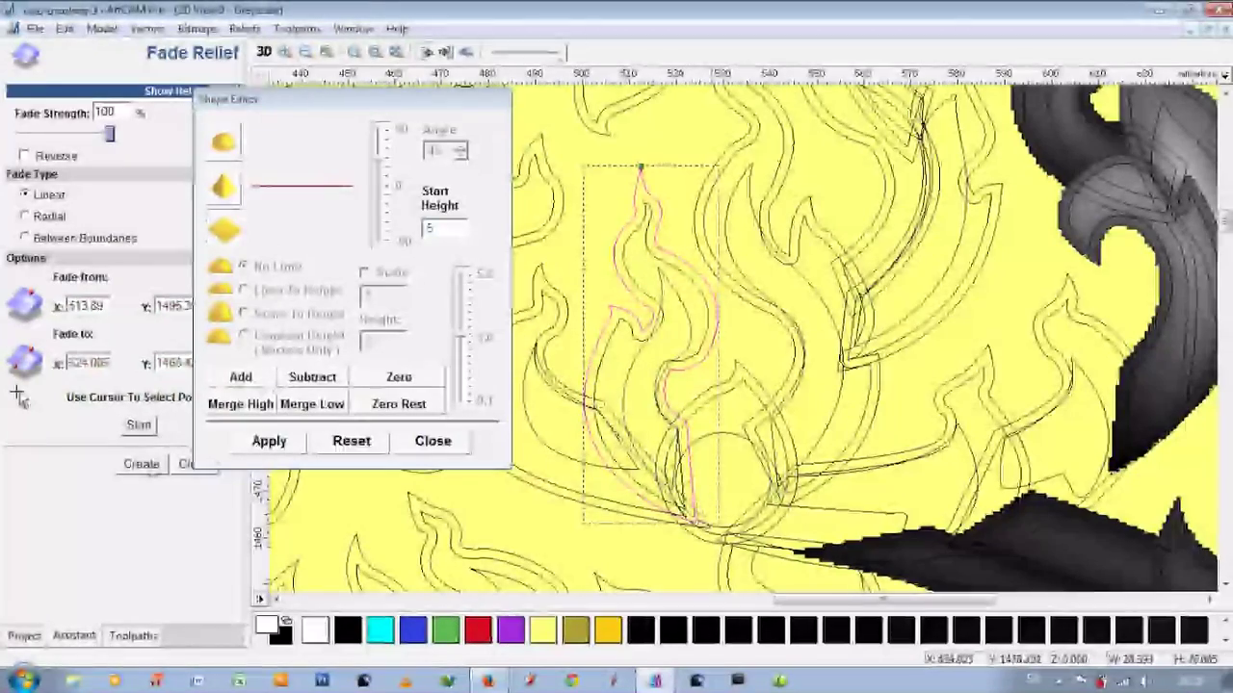
left_click(263, 52)
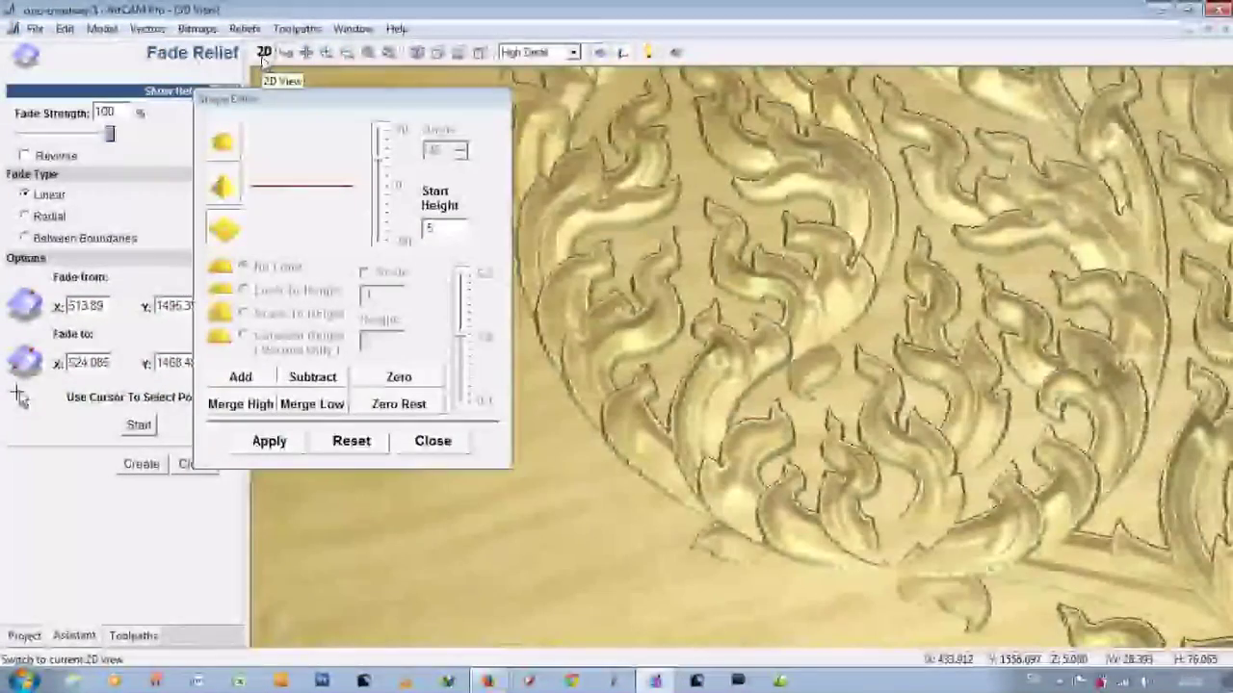
scroll(641, 503, "up", 5)
scroll(749, 582, "up", 3)
scroll(716, 482, "down", 3)
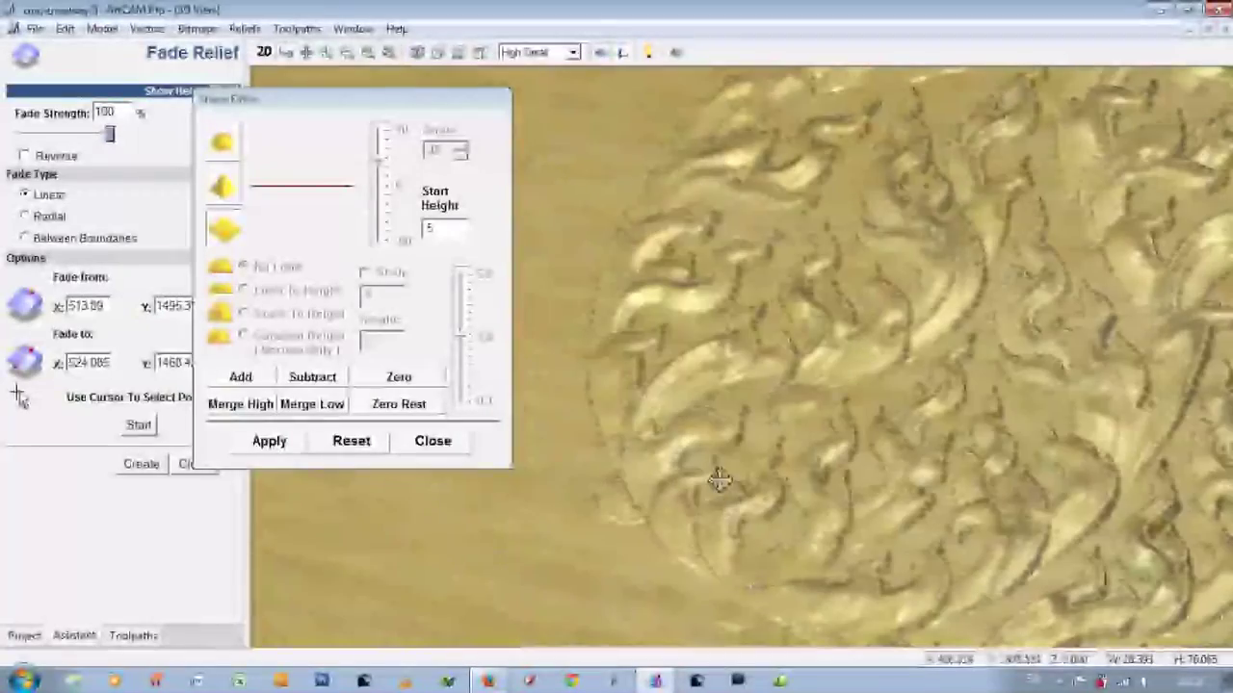
scroll(770, 529, "up", 2)
scroll(850, 575, "up", 2)
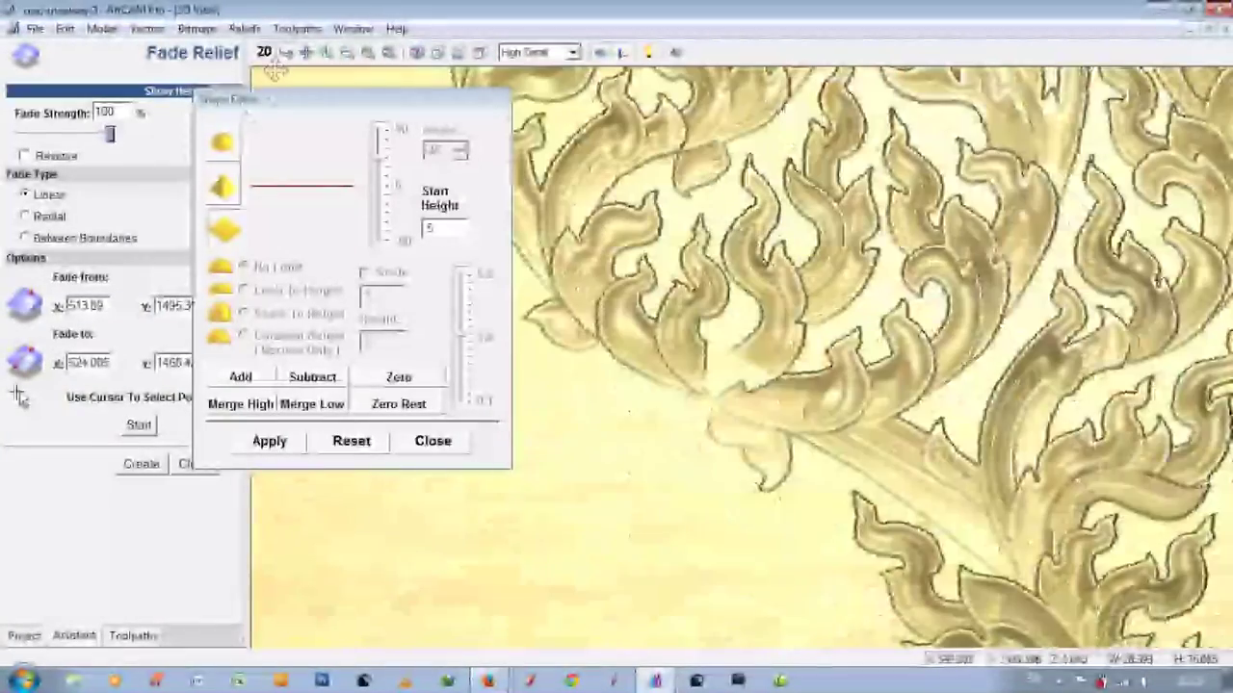
key("F2")
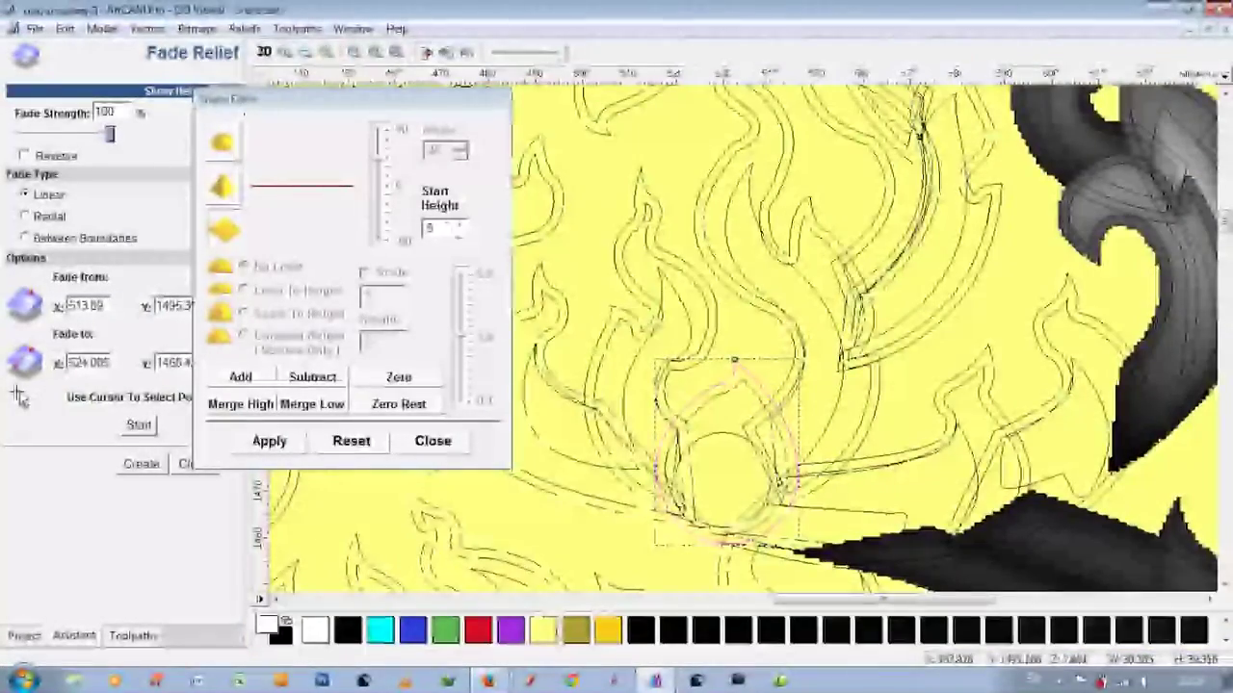
Step: Apply the 8.0 start height and select the circle at the flame's base
left_click(729, 402)
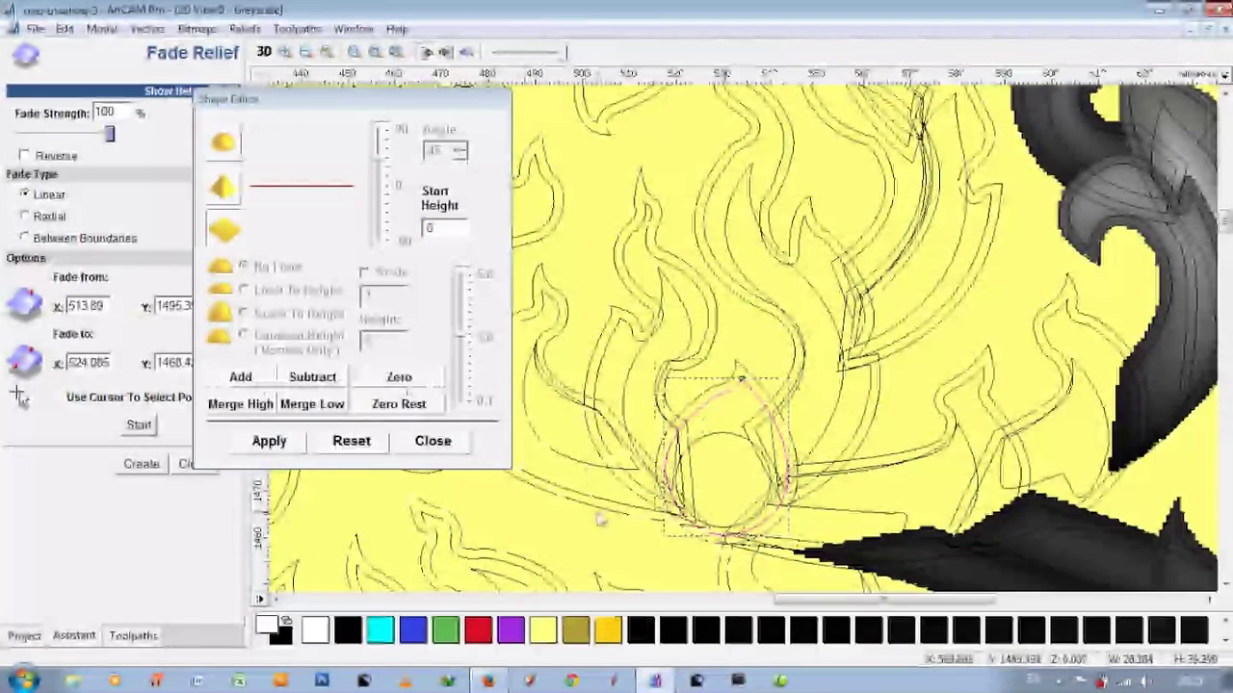
left_click(728, 440)
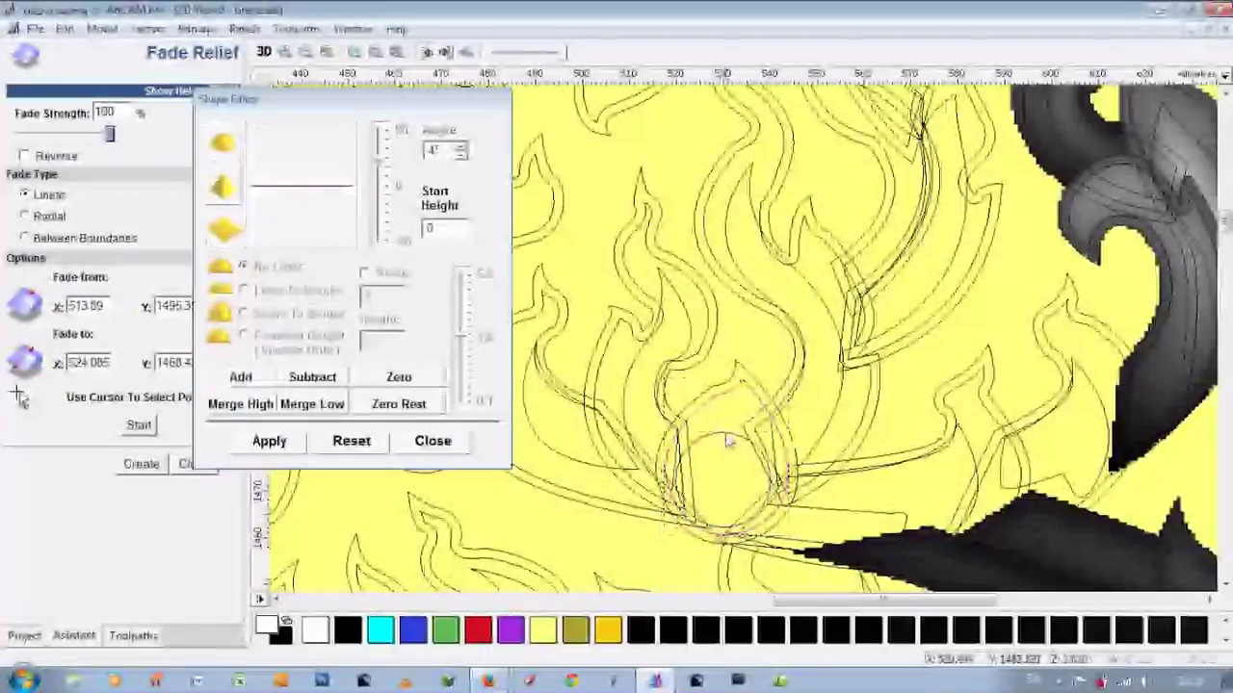
left_click(729, 435)
Step: Inspect the domed bud relief in 3D, switching to 2D and back to 3D
key("F3")
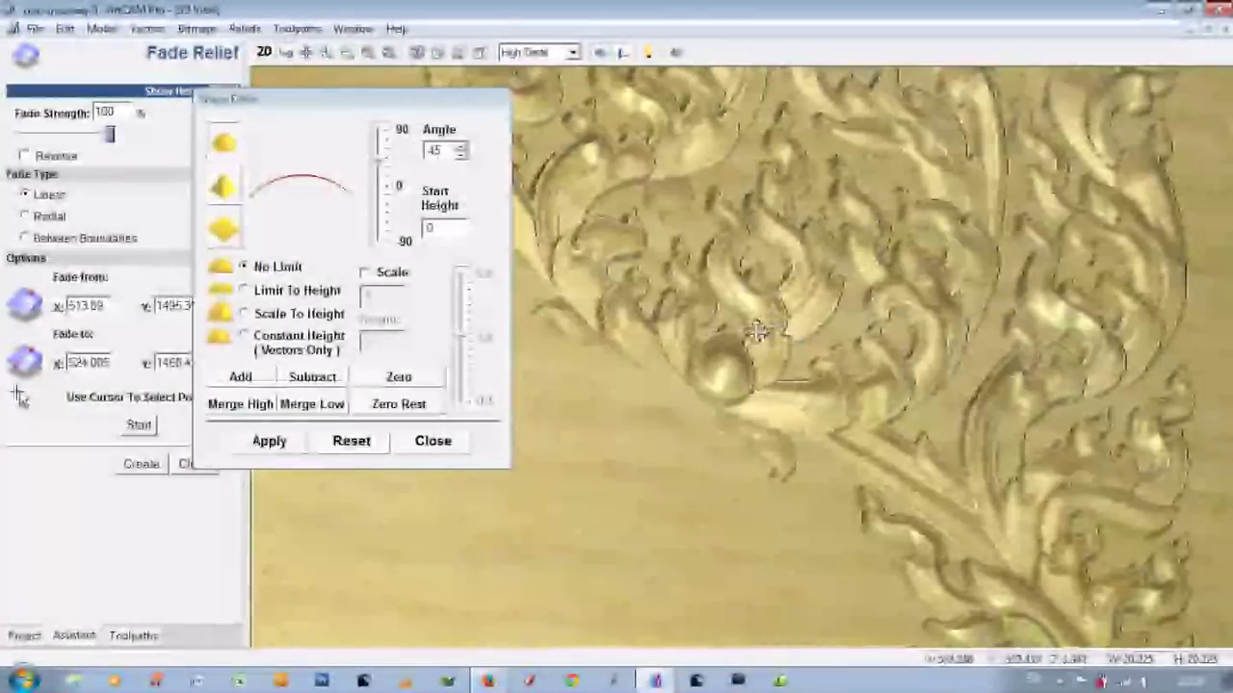
scroll(682, 407, "up", 2)
scroll(682, 407, "up", 2)
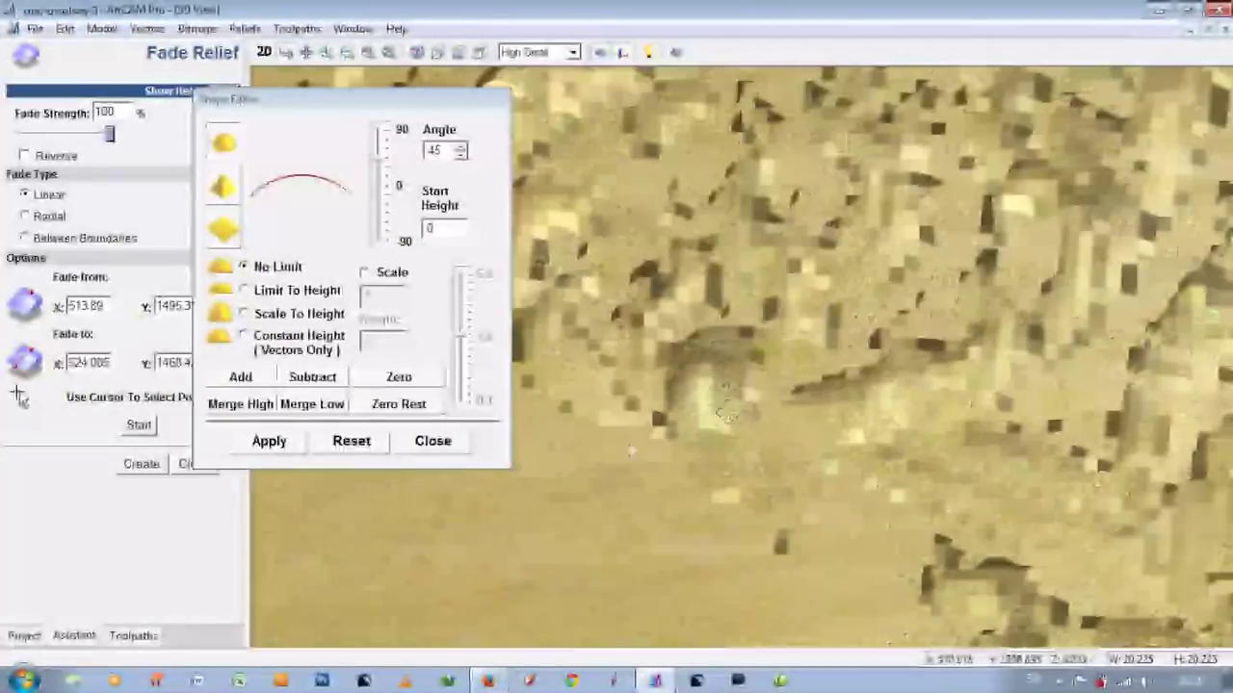
key("F2")
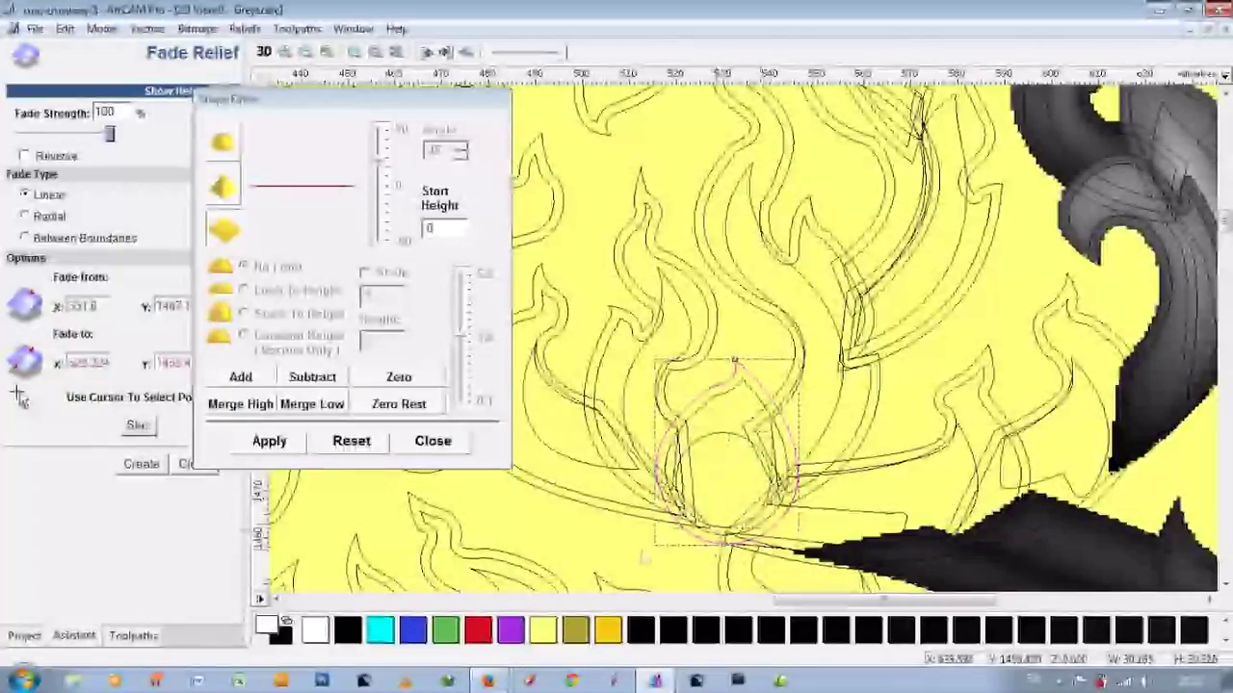
key("F3")
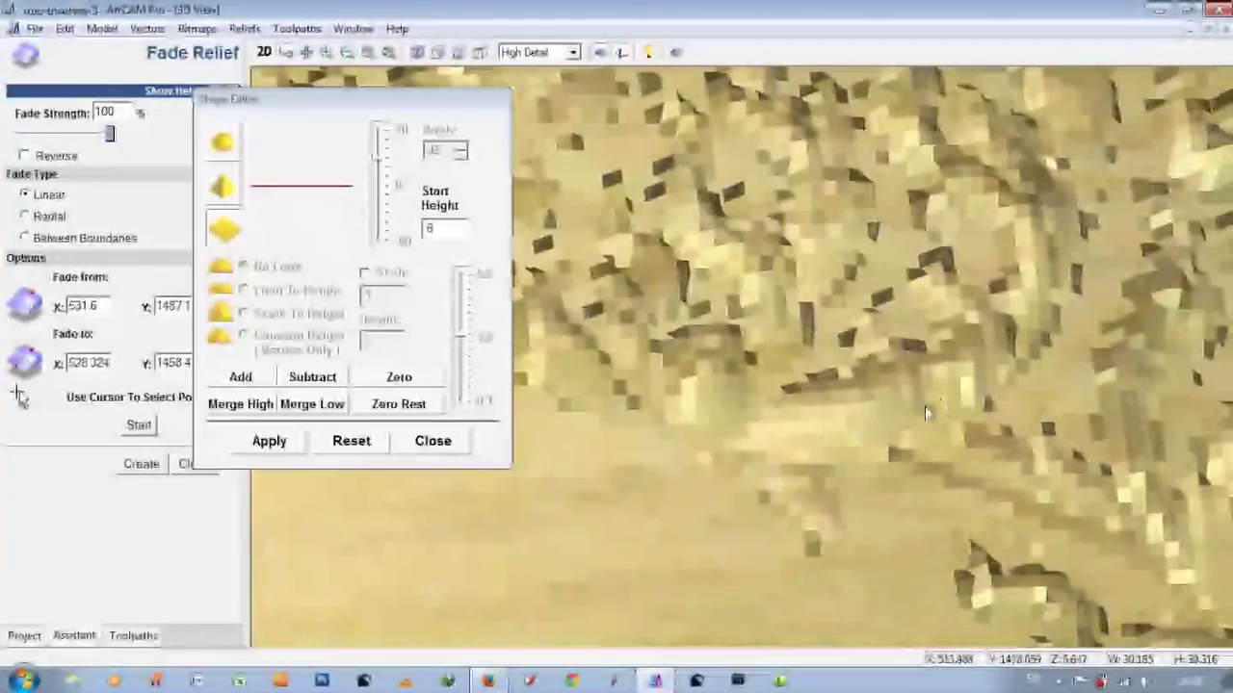
left_click_drag(799, 353, 720, 454)
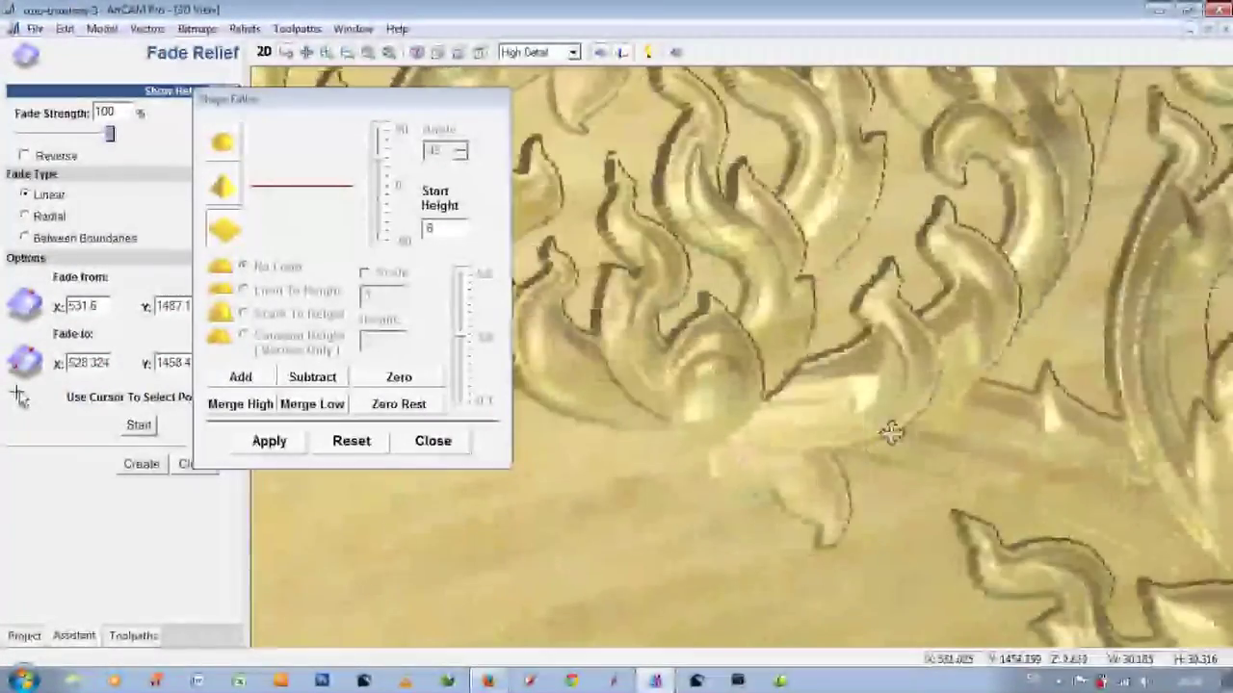
left_click_drag(889, 432, 626, 352)
scroll(889, 440, "down", 3)
scroll(737, 442, "down", 3)
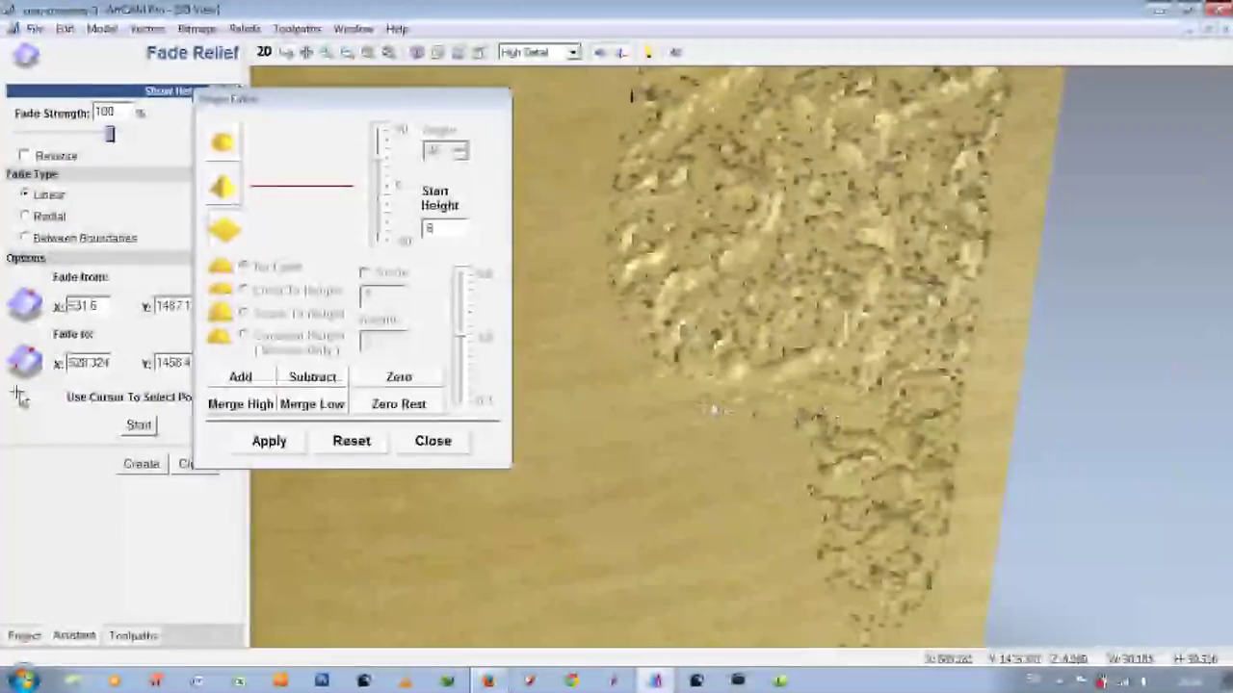
left_click_drag(737, 442, 879, 437)
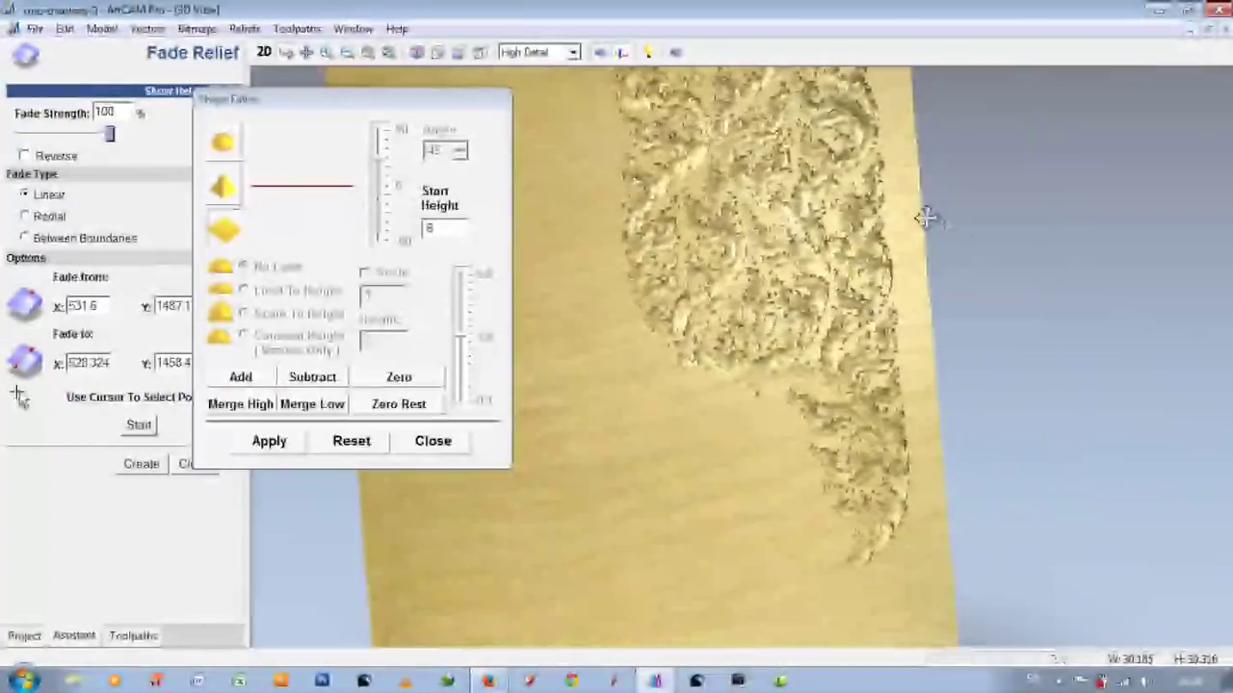
left_click_drag(926, 220, 926, 247)
mouse_move(877, 432)
left_mouse_down()
mouse_move(748, 243)
mouse_move(800, 280)
left_mouse_up()
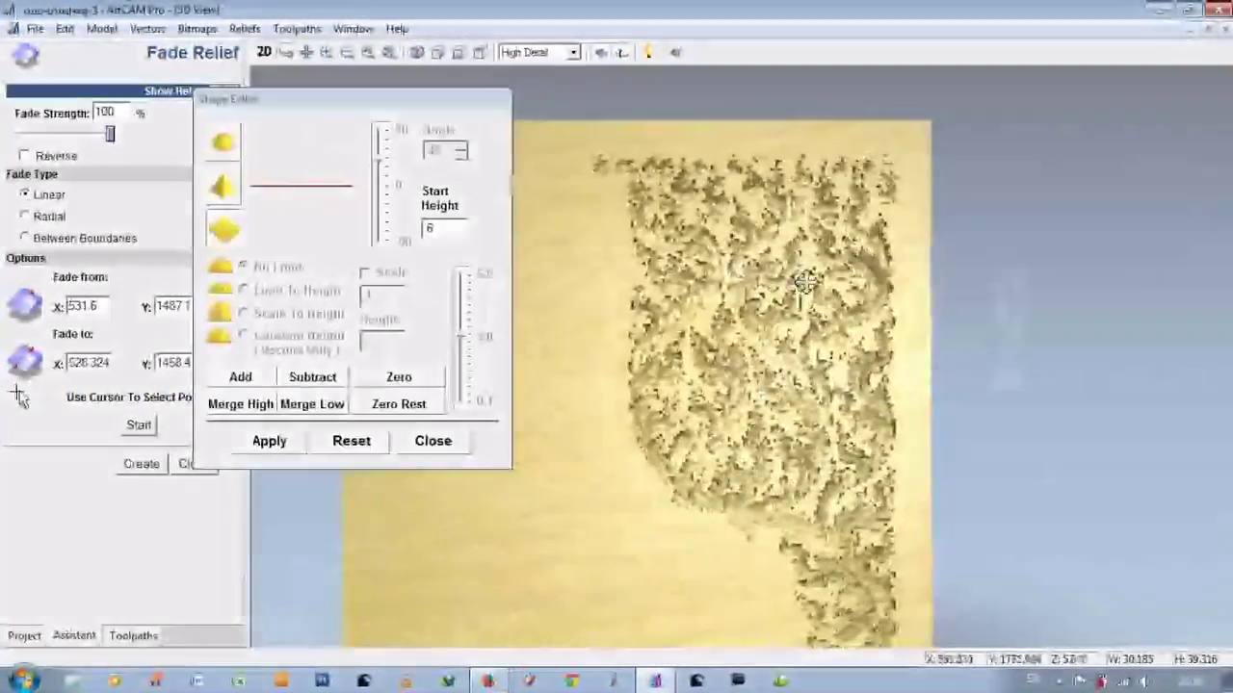